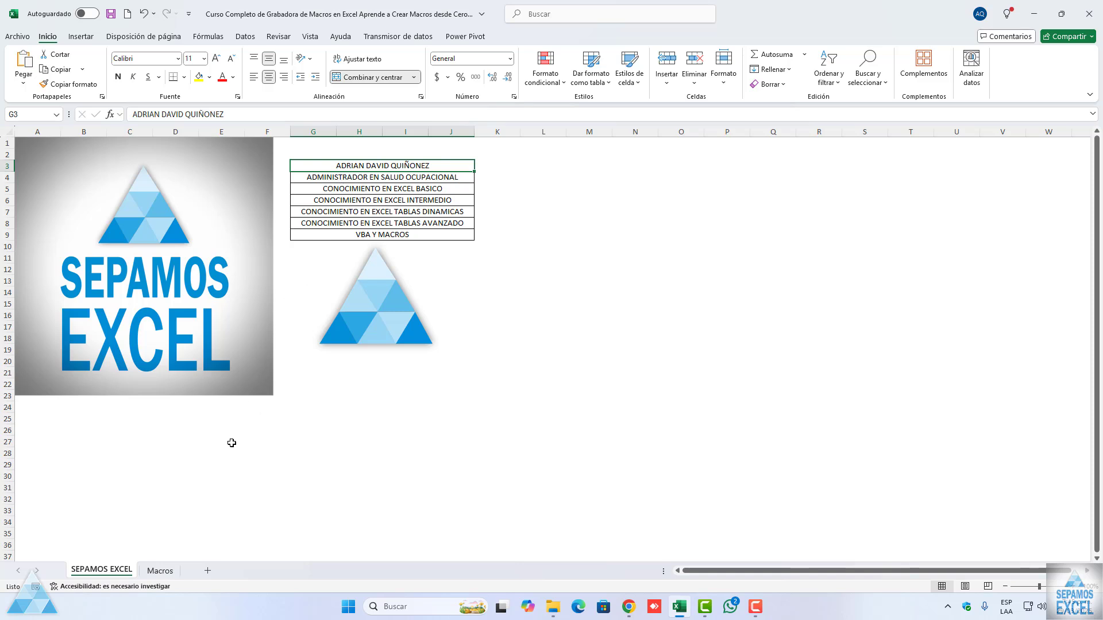
Step: Reduce the height of the course title text box on the Macros sheet so it ends around row 11
click(160, 570)
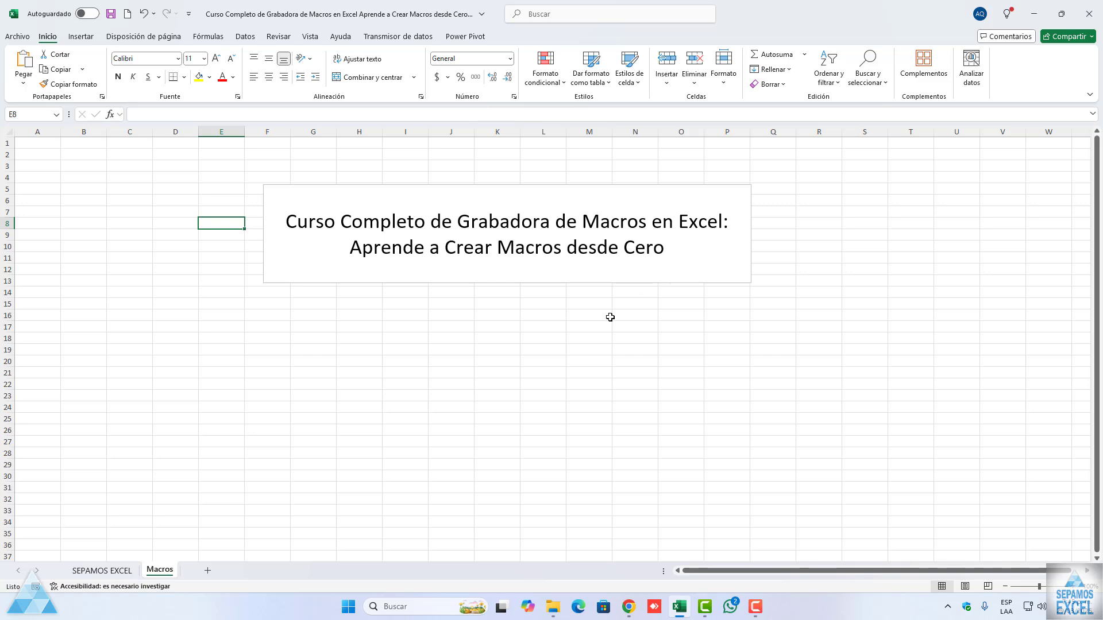
click(488, 277)
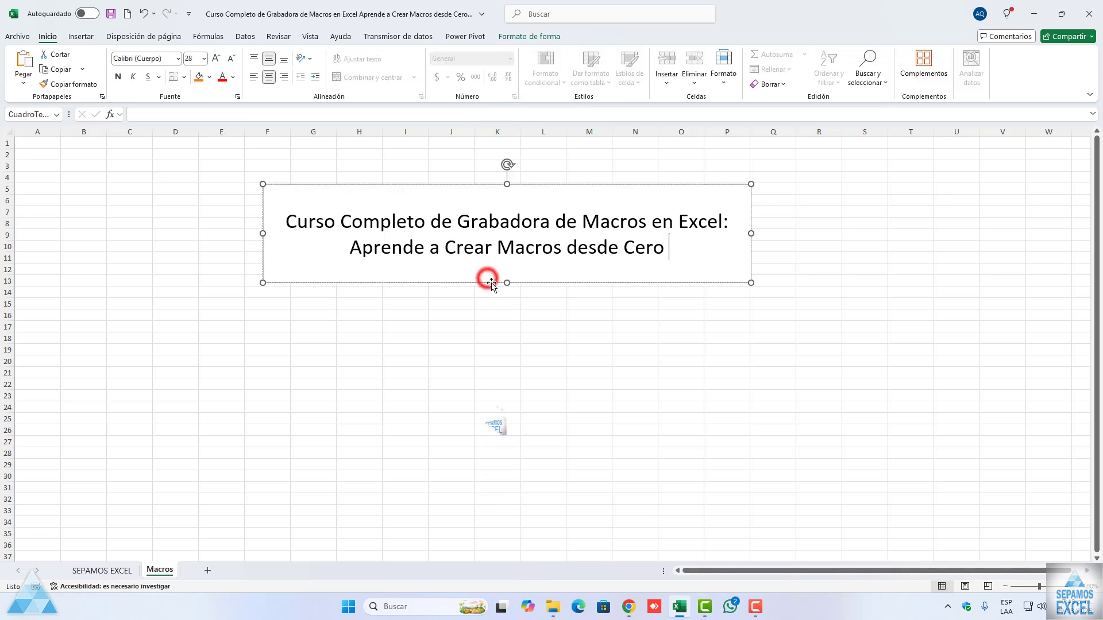
drag(505, 285, 505, 256)
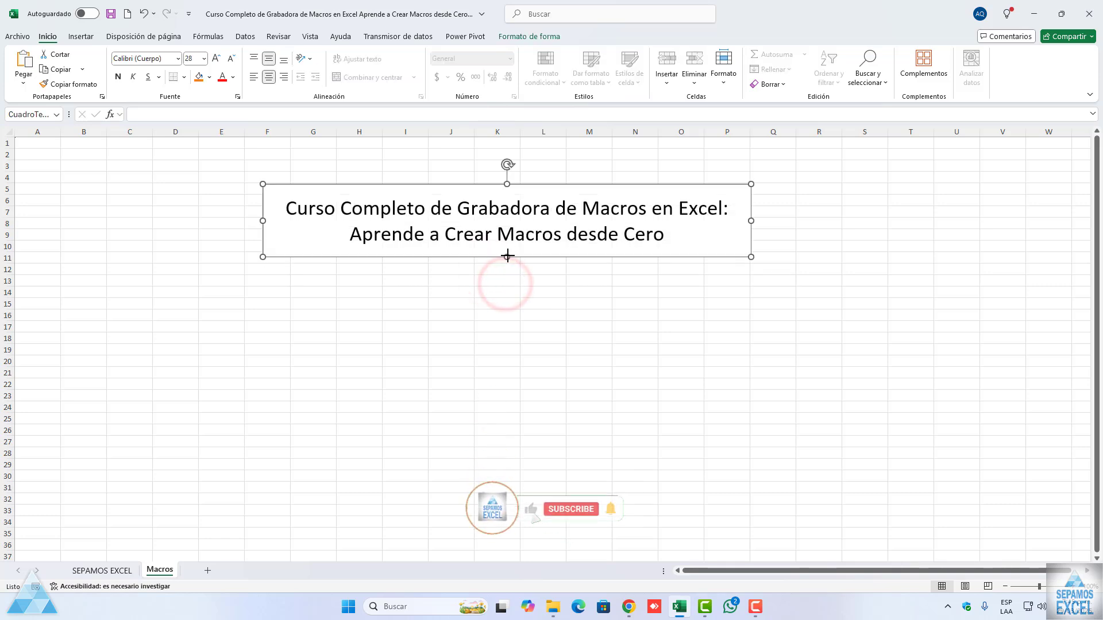
click(502, 289)
drag(266, 289, 591, 334)
click(592, 335)
click(197, 289)
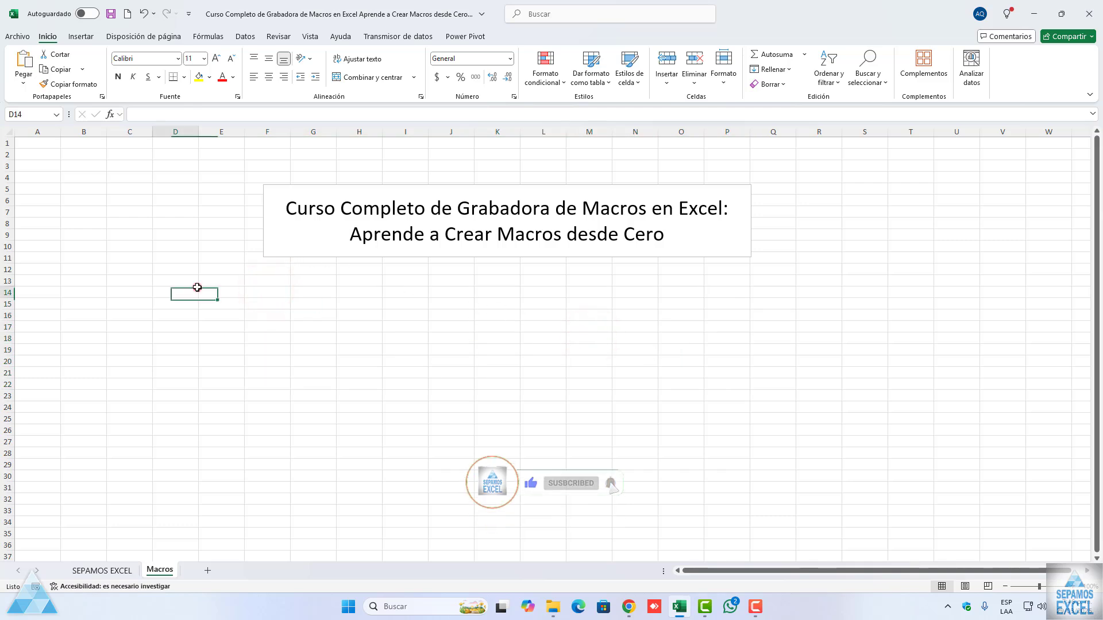
click(538, 317)
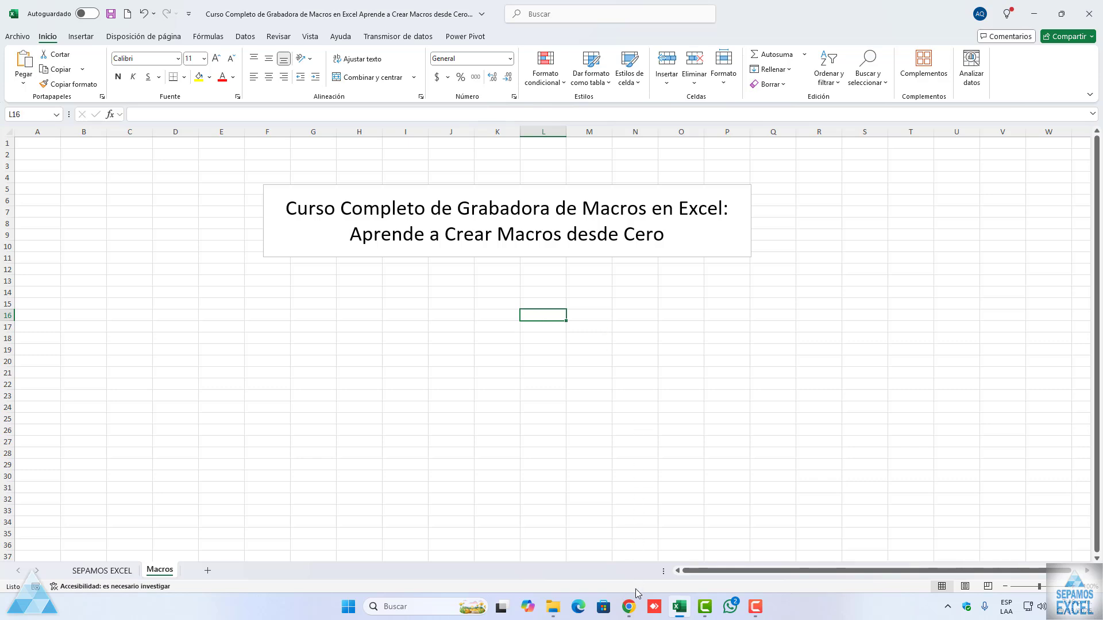
Step: Switch to Chrome to read the Google results on what the Excel macro recorder is, and return to Excel
click(629, 607)
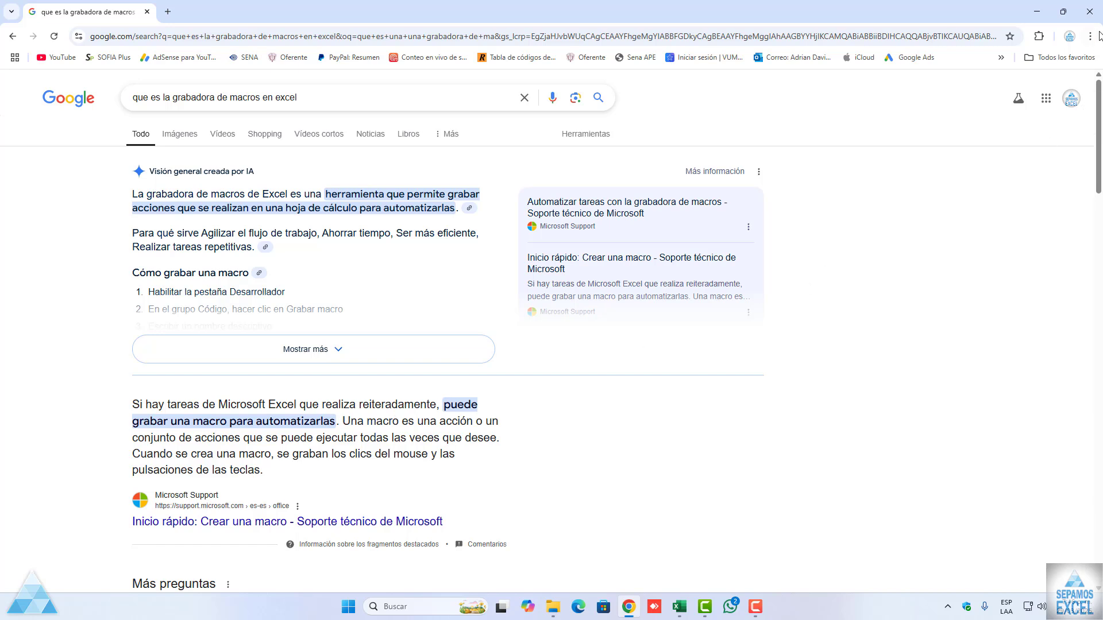
click(1089, 11)
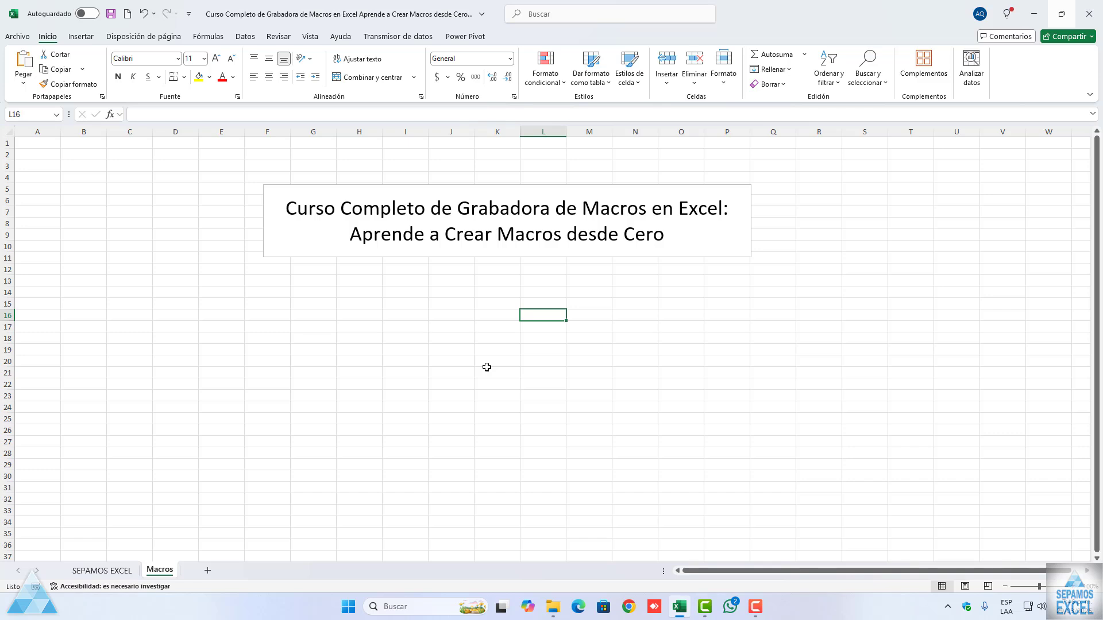
click(486, 367)
click(174, 277)
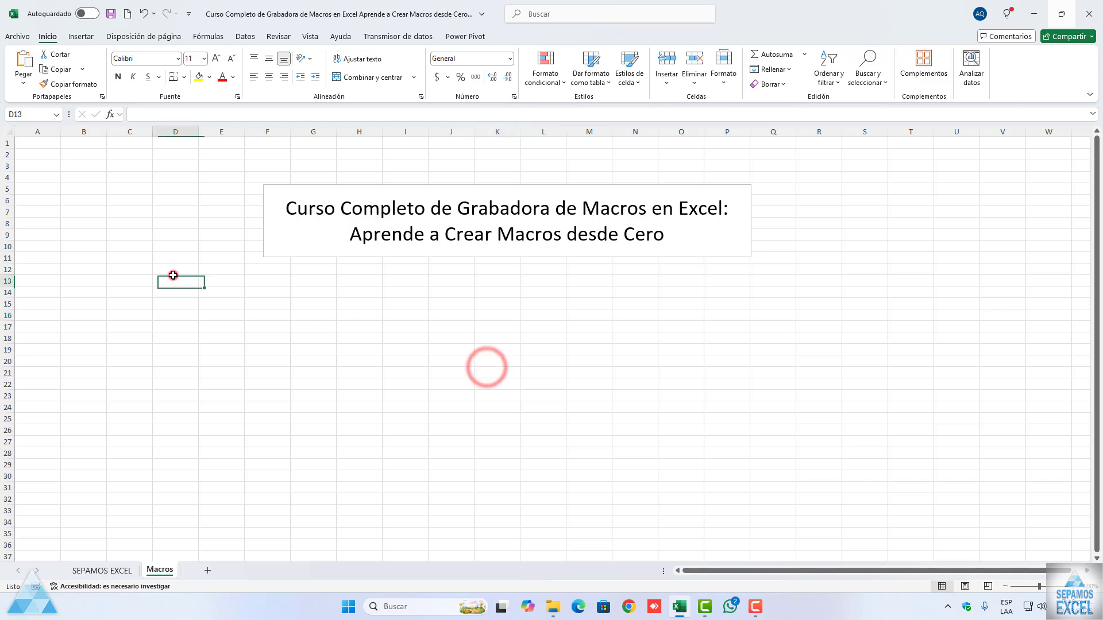
scroll(549, 327, up, 2)
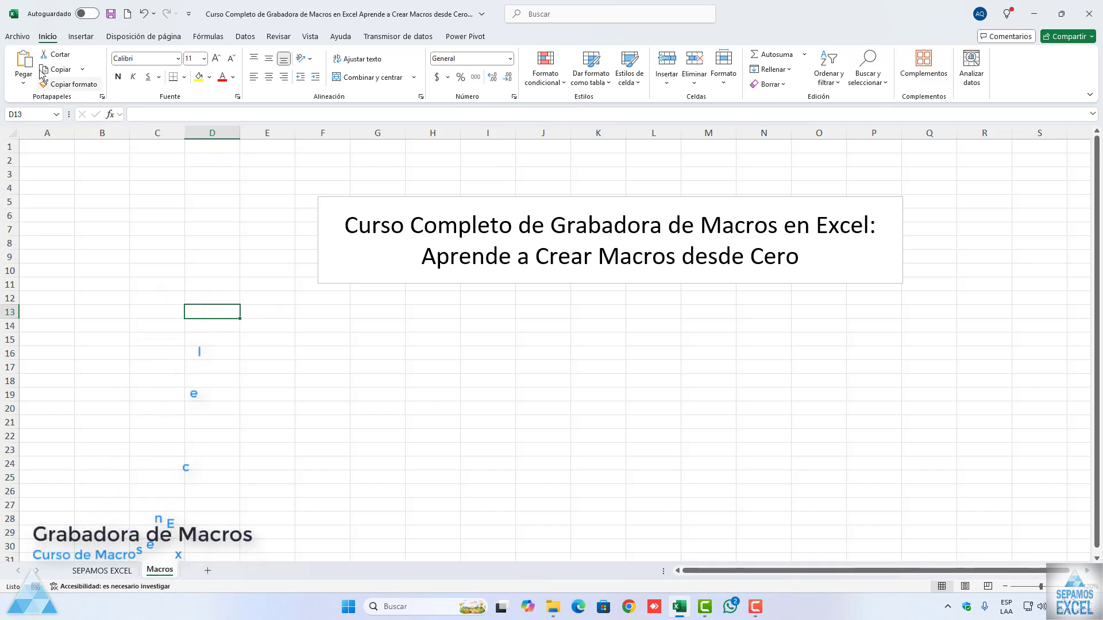
click(18, 36)
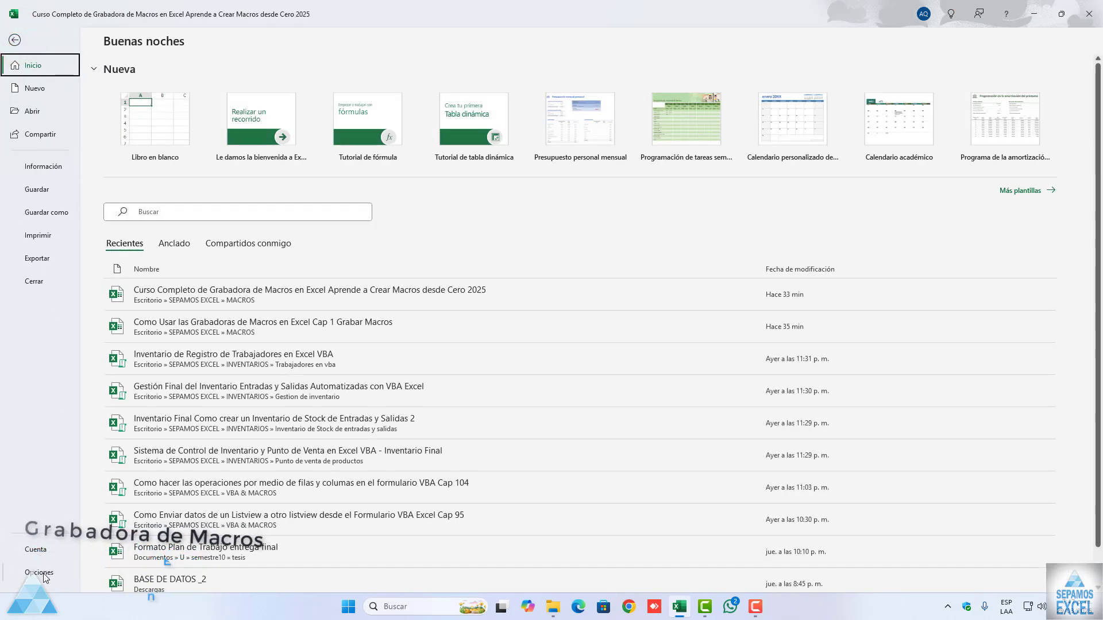
click(43, 573)
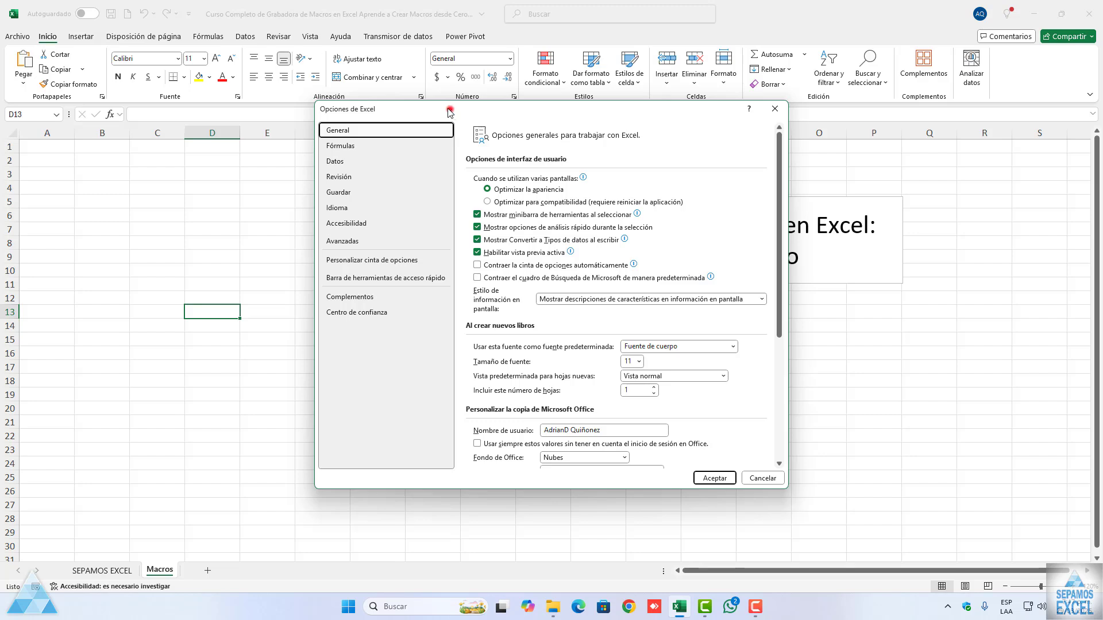
drag(451, 109, 372, 80)
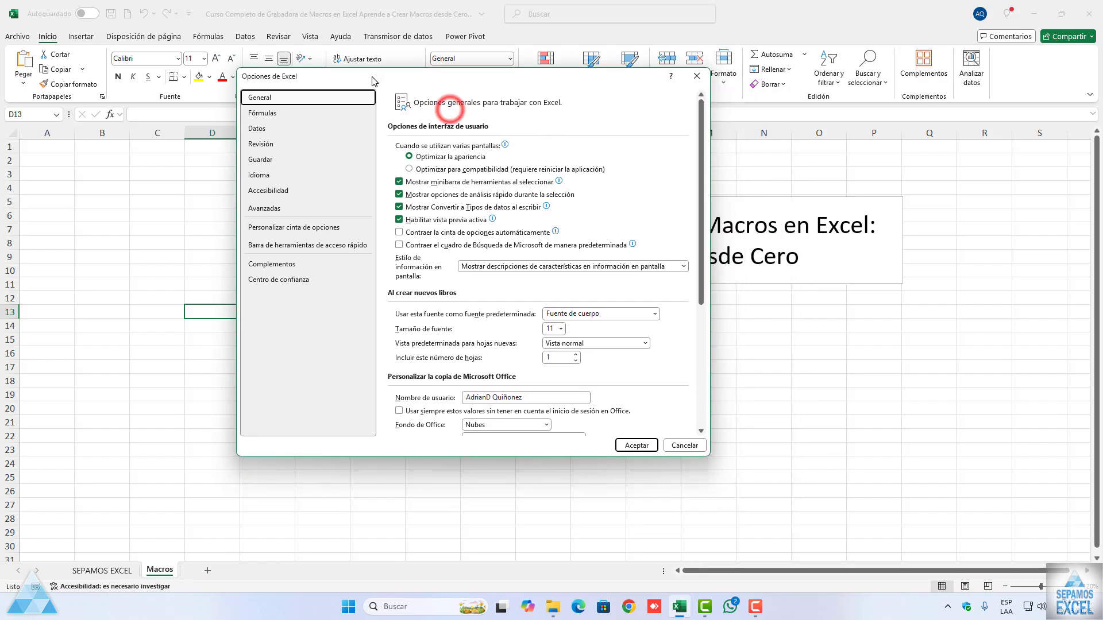
click(301, 230)
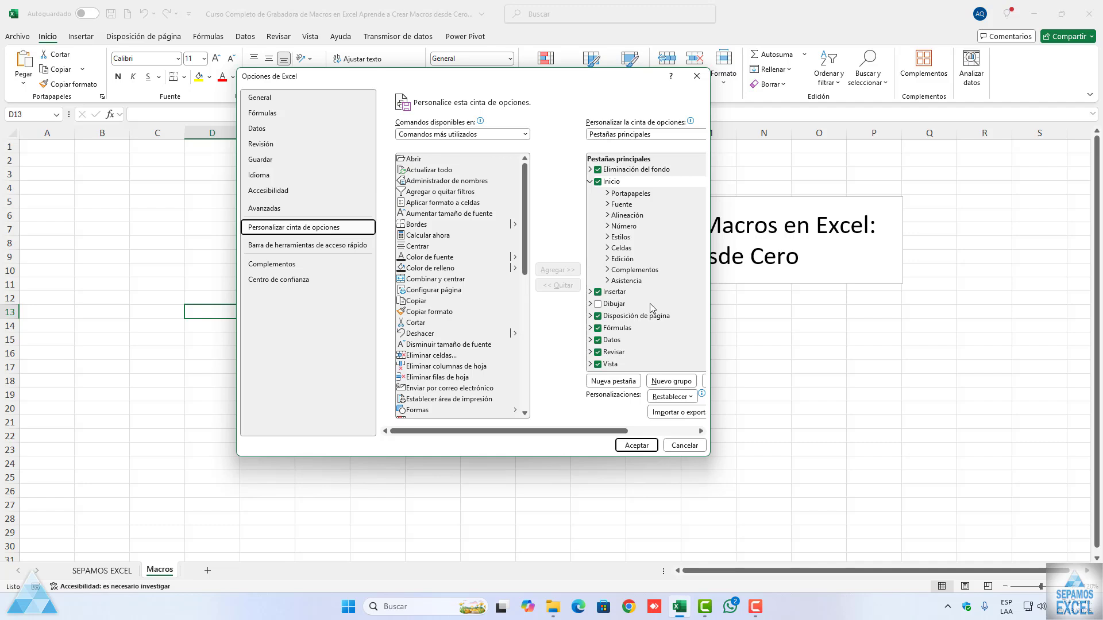
scroll(641, 304, down, 2)
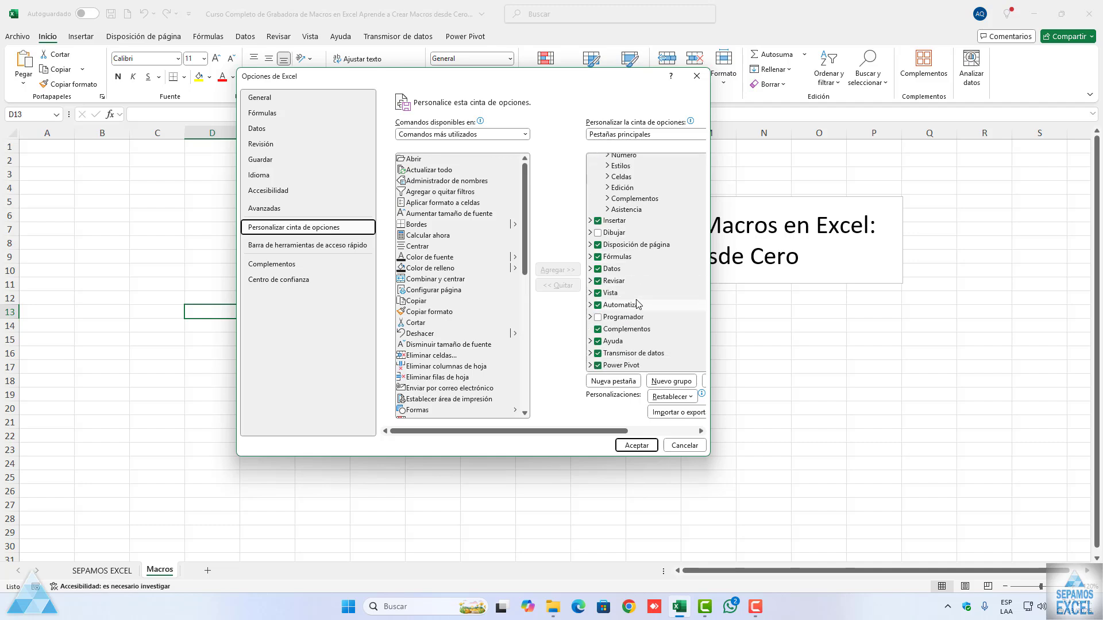
drag(582, 457, 583, 520)
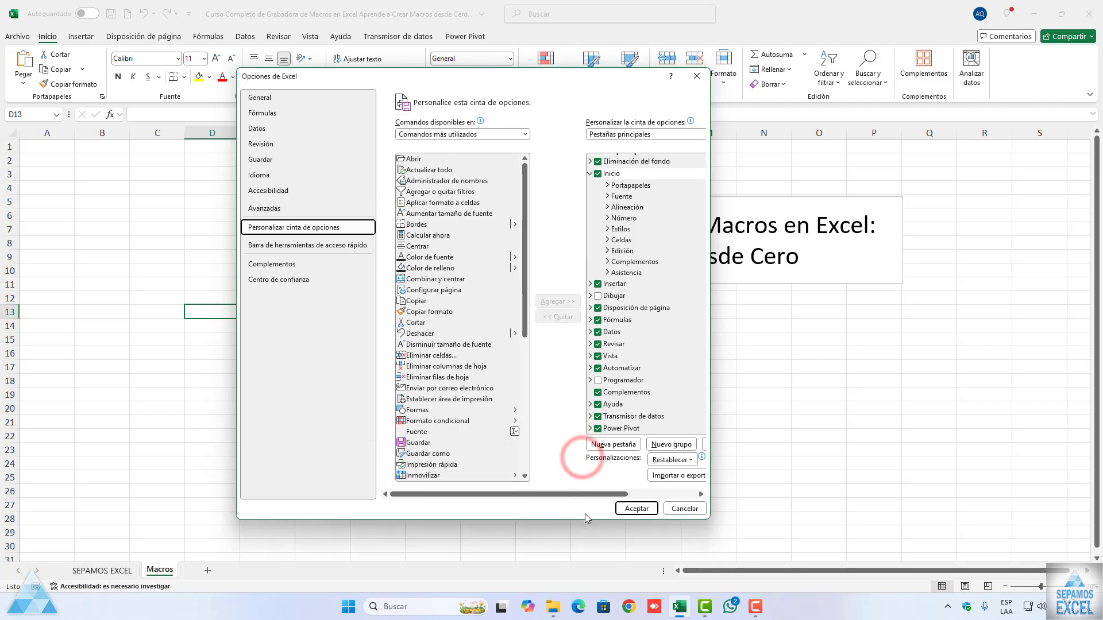
click(598, 380)
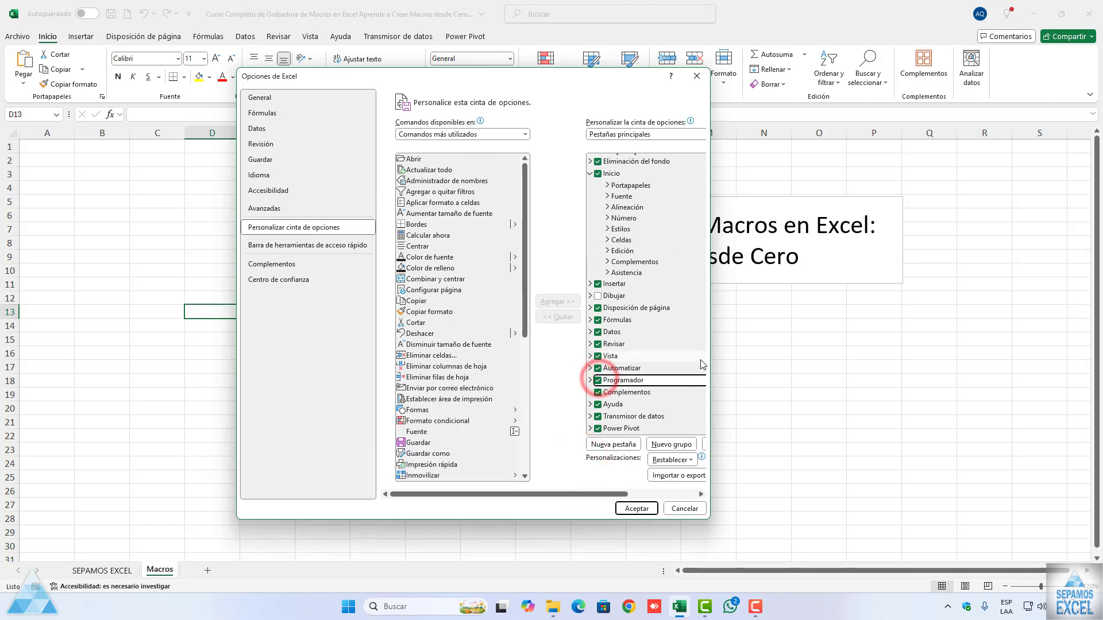
drag(711, 357, 786, 359)
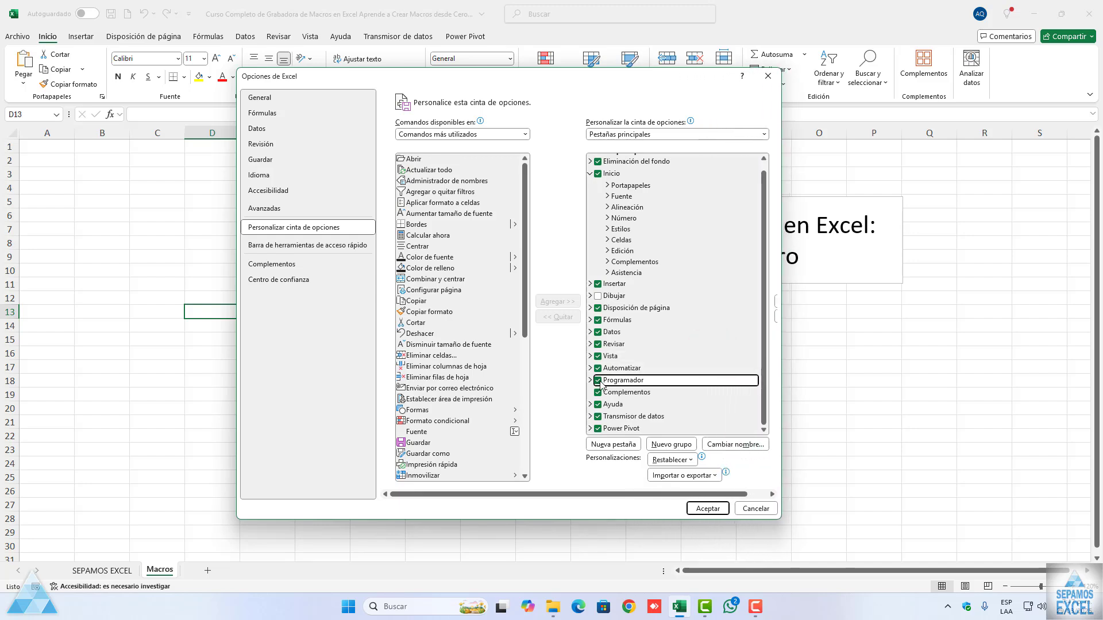
click(755, 508)
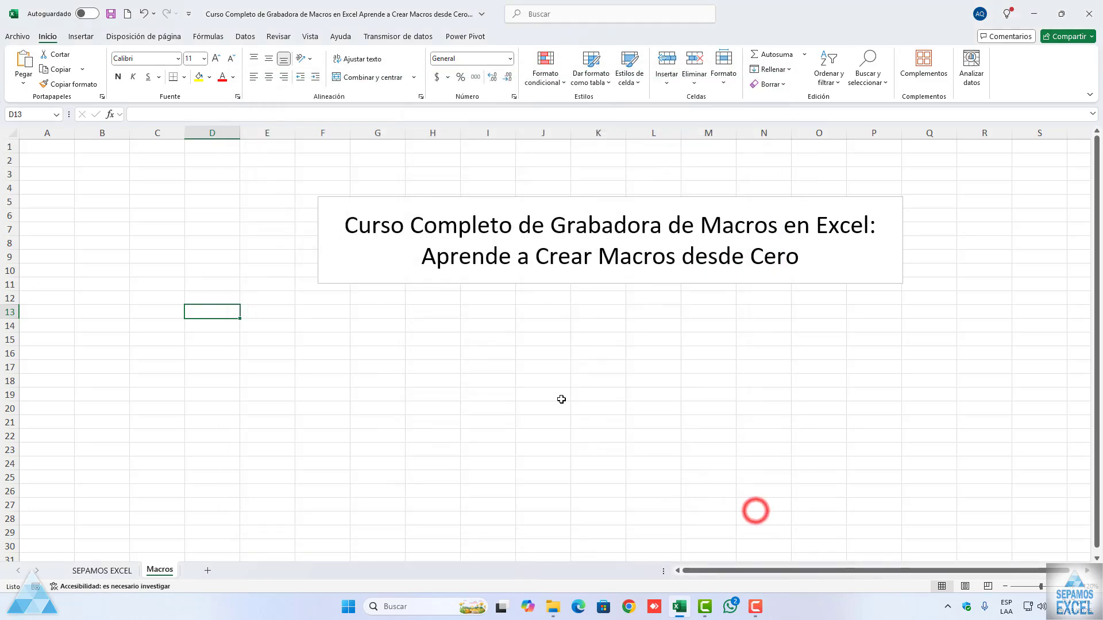
Step: Enable the Programador main tab through the ribbon customization and display its commands
right_click(505, 38)
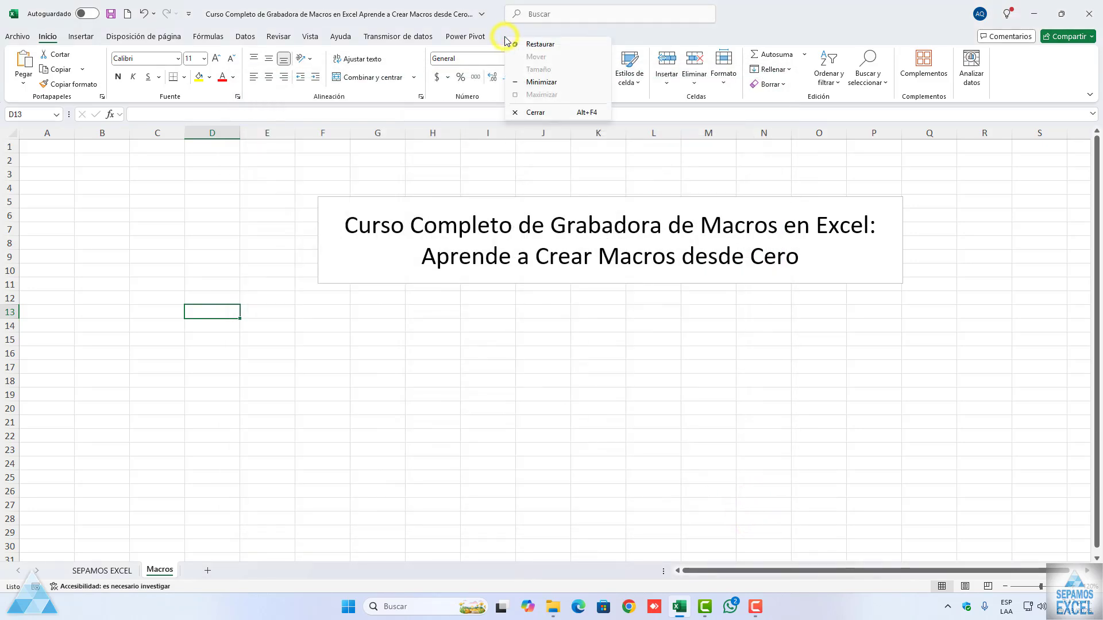
right_click(480, 38)
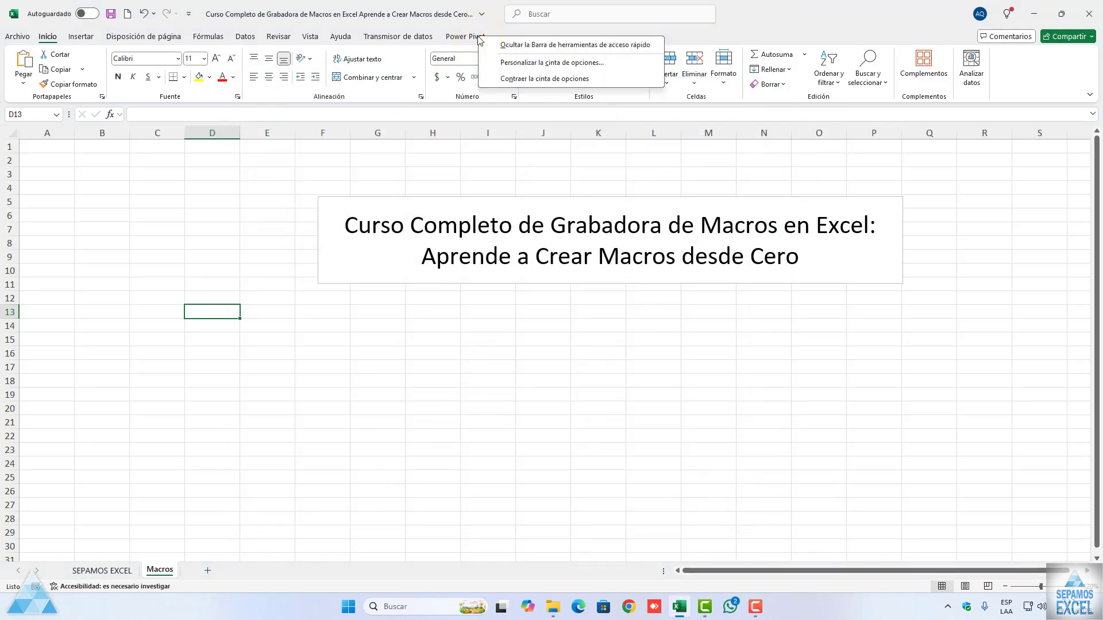
click(523, 63)
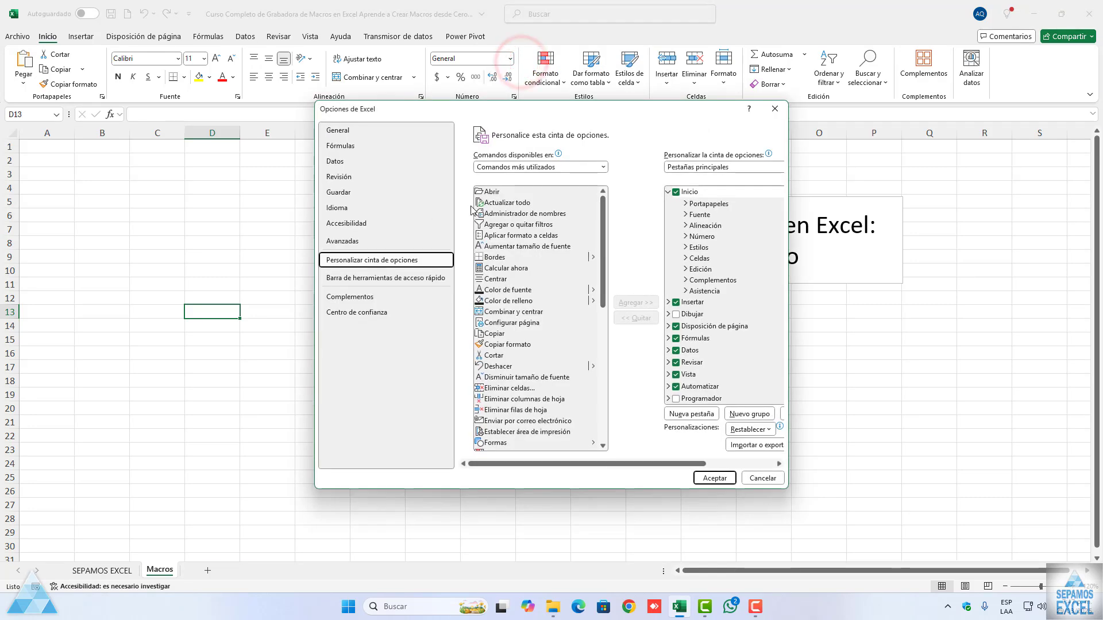
drag(497, 112, 436, 96)
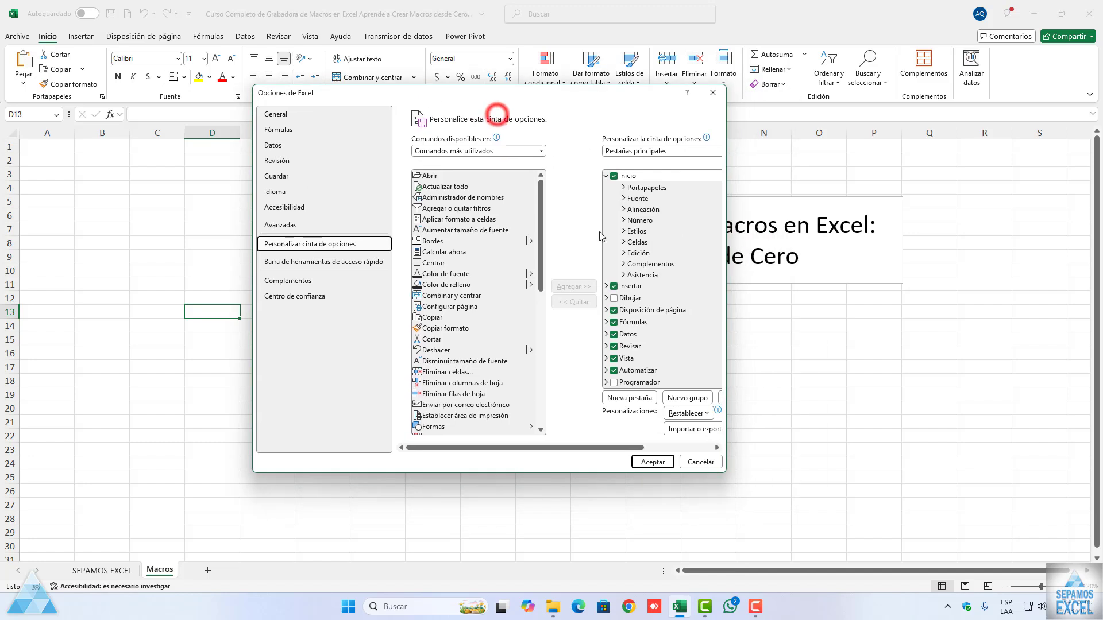
scroll(643, 347, down, 1)
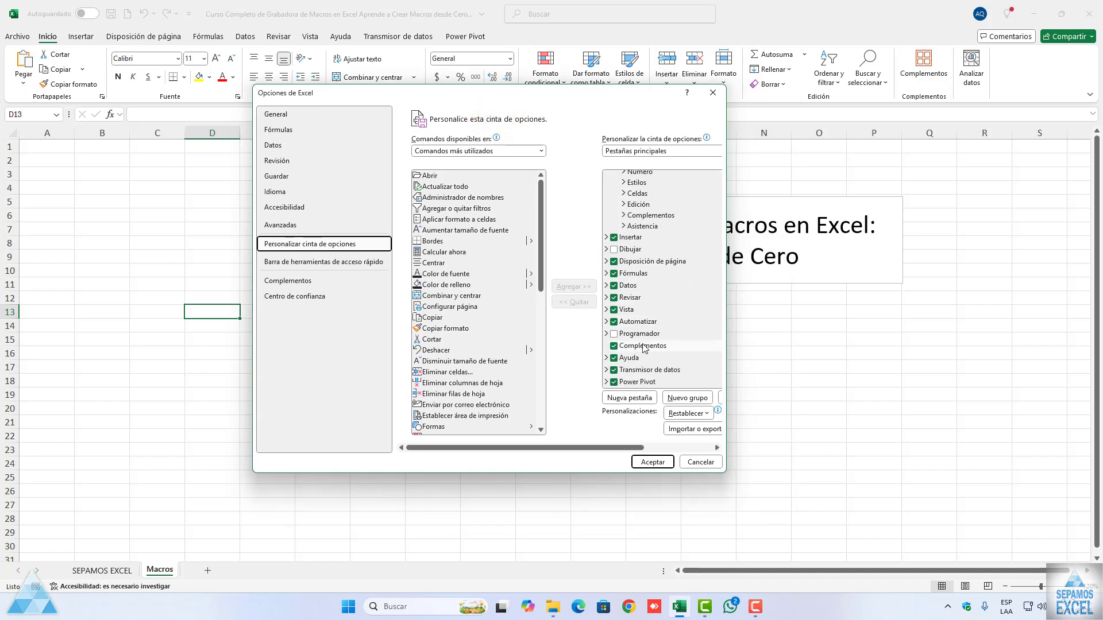
click(613, 334)
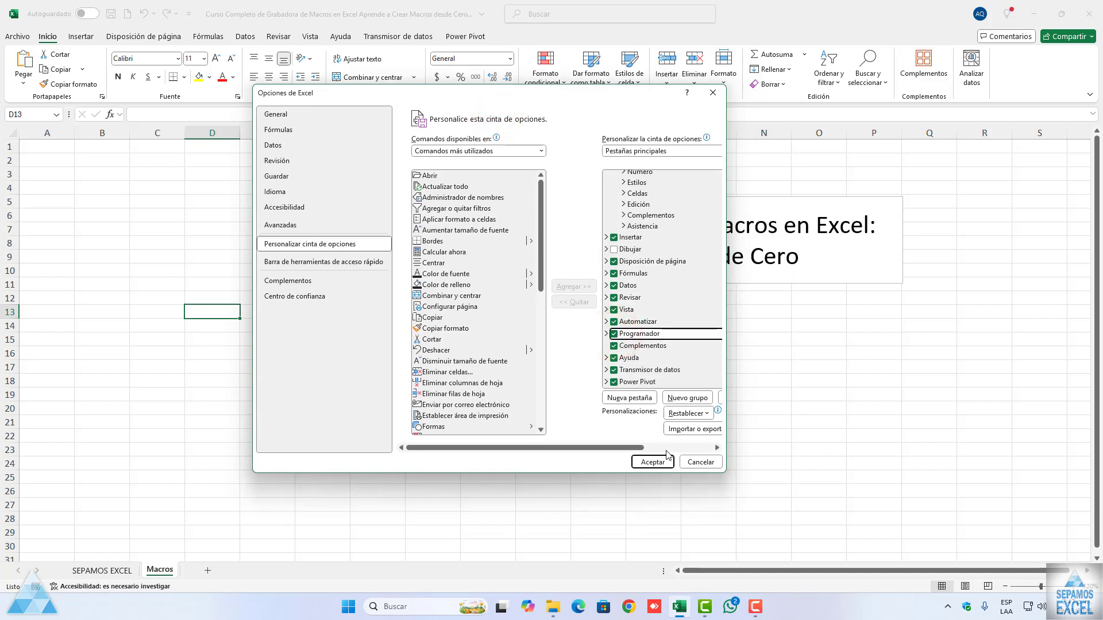
drag(726, 420, 801, 419)
click(728, 463)
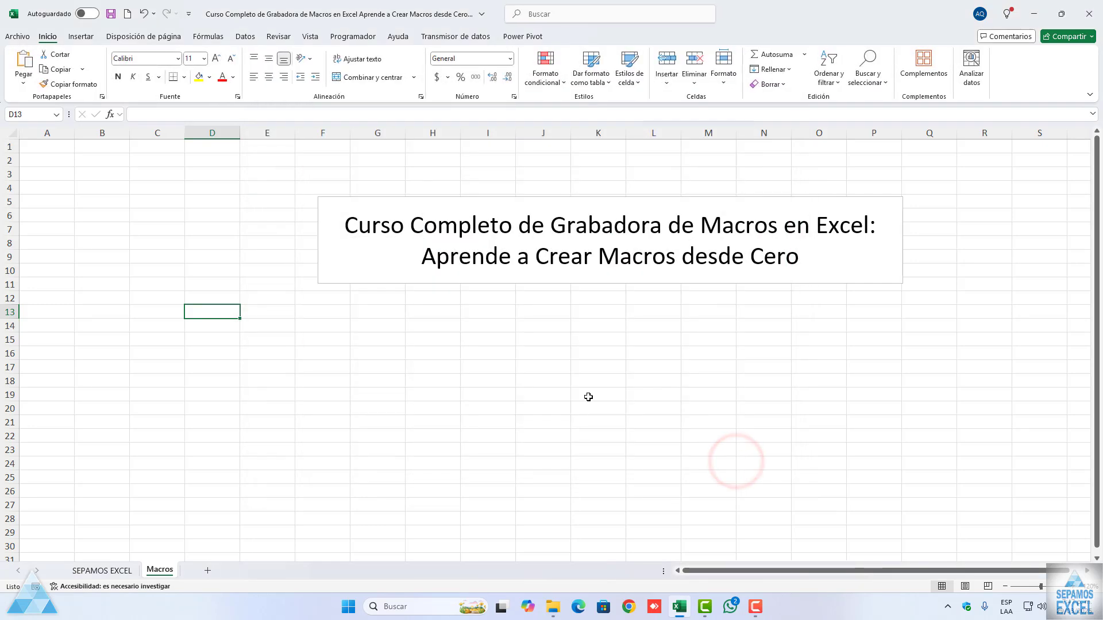
click(351, 38)
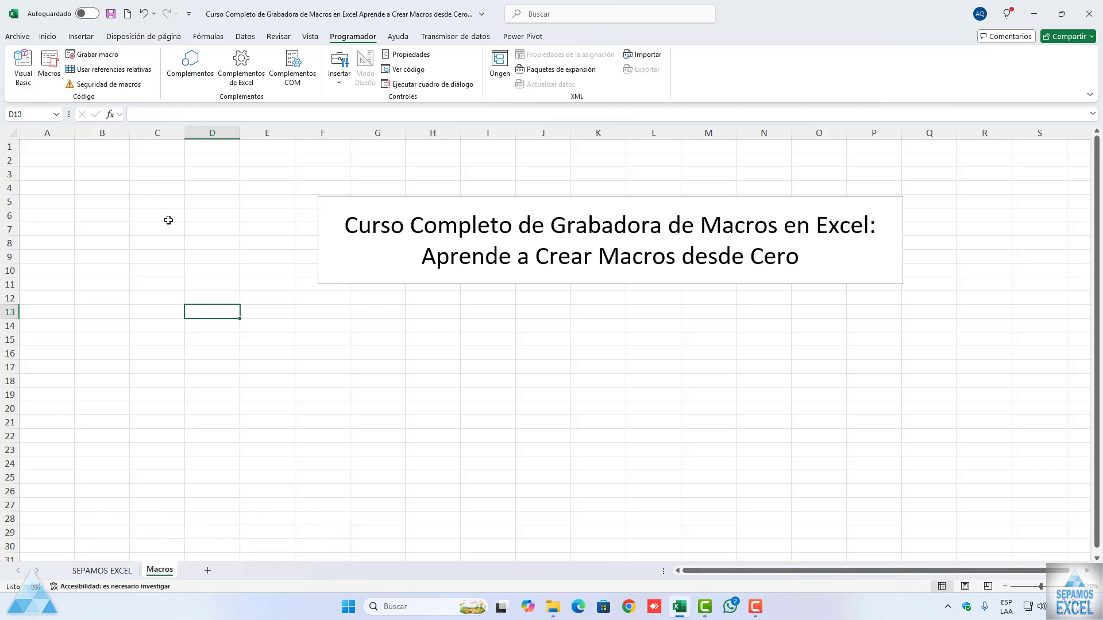
click(212, 222)
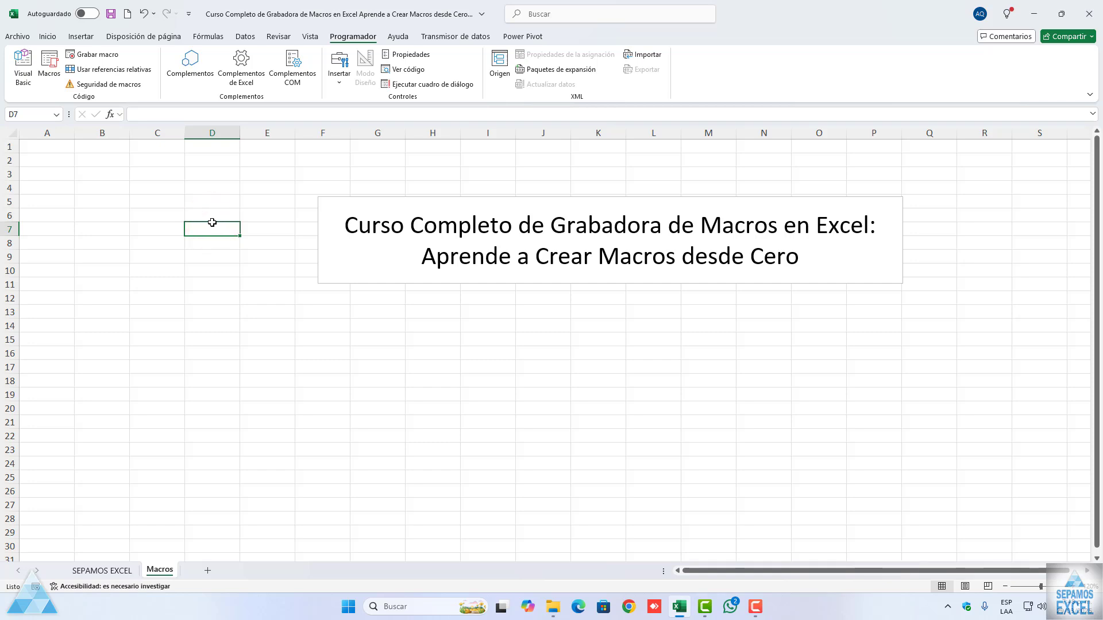
click(261, 233)
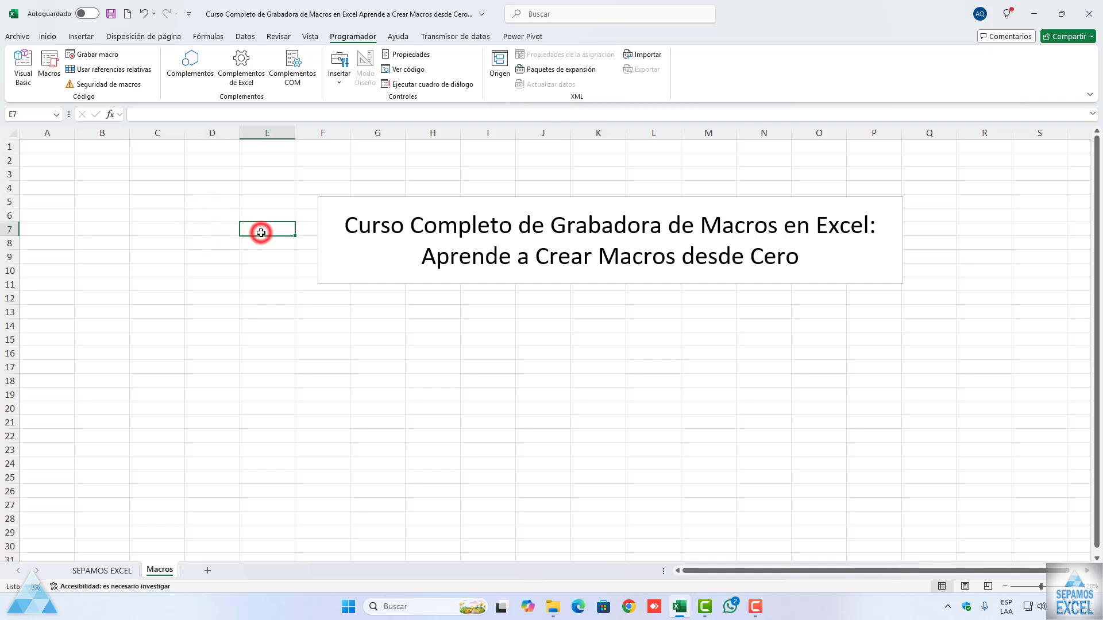
Step: Save the workbook in the MACROS folder as a macro-enabled workbook, Libro de Excel habilitado para macros (*.xlsm)
click(18, 36)
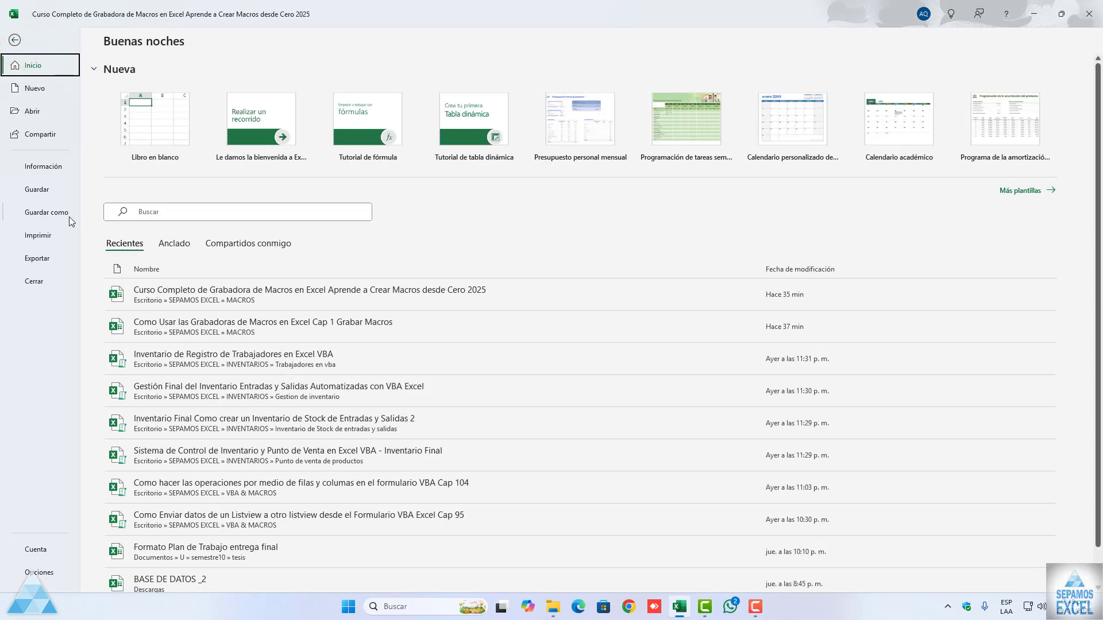
click(65, 215)
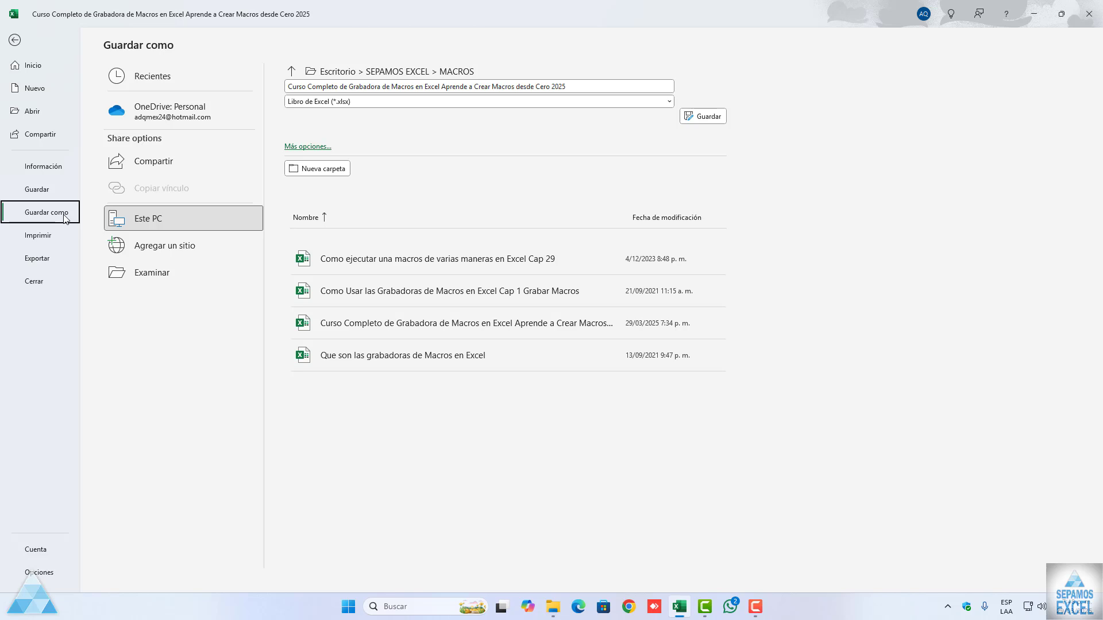
click(361, 104)
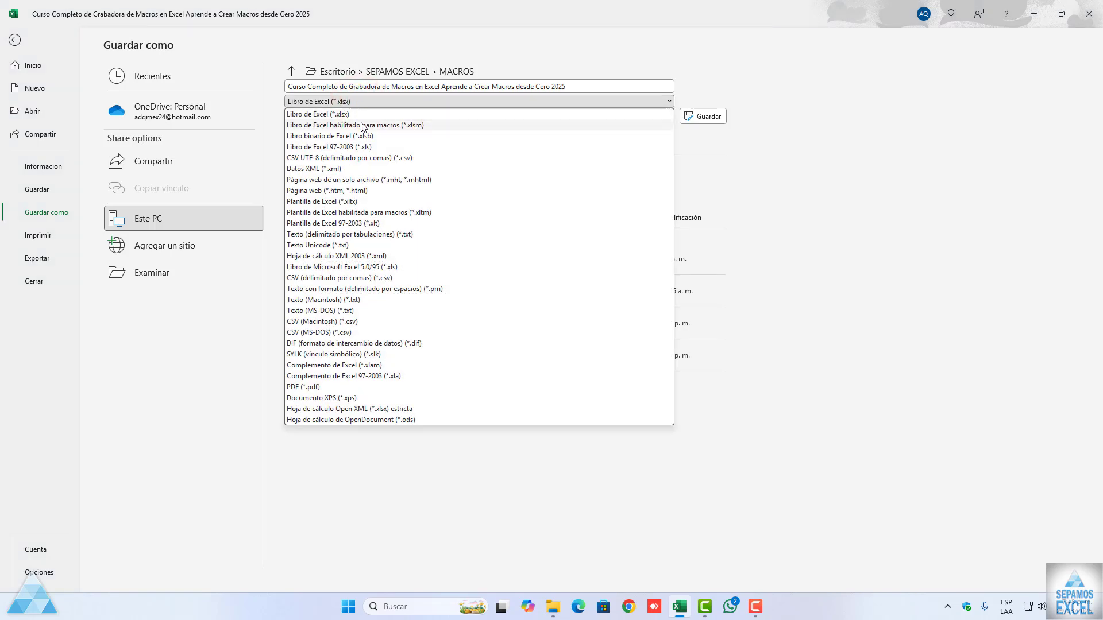
click(362, 125)
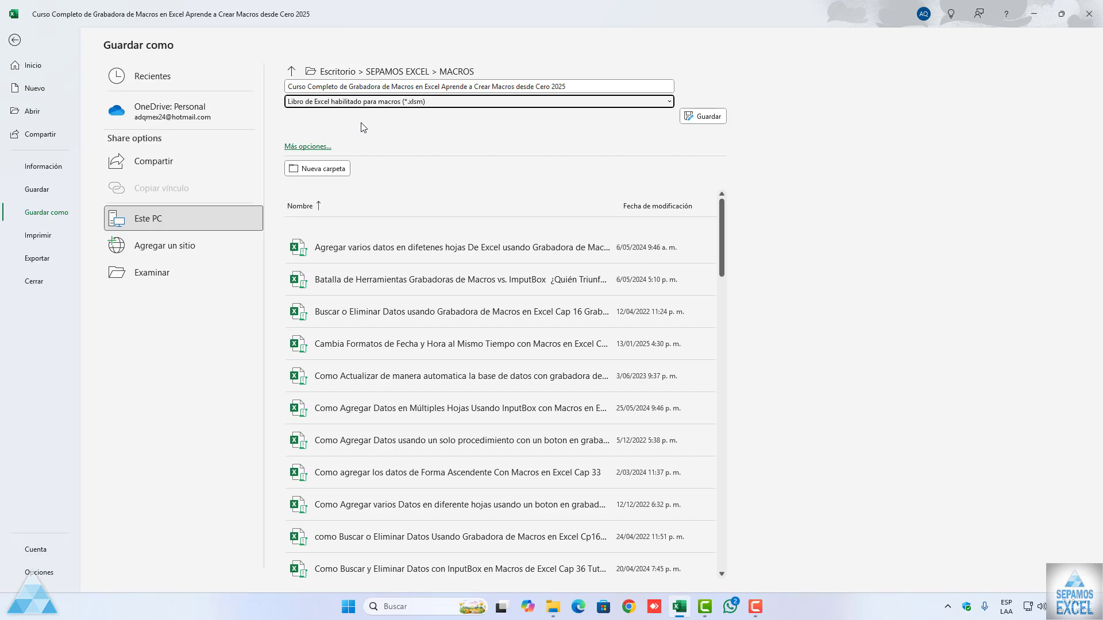
scroll(424, 333, down, 2)
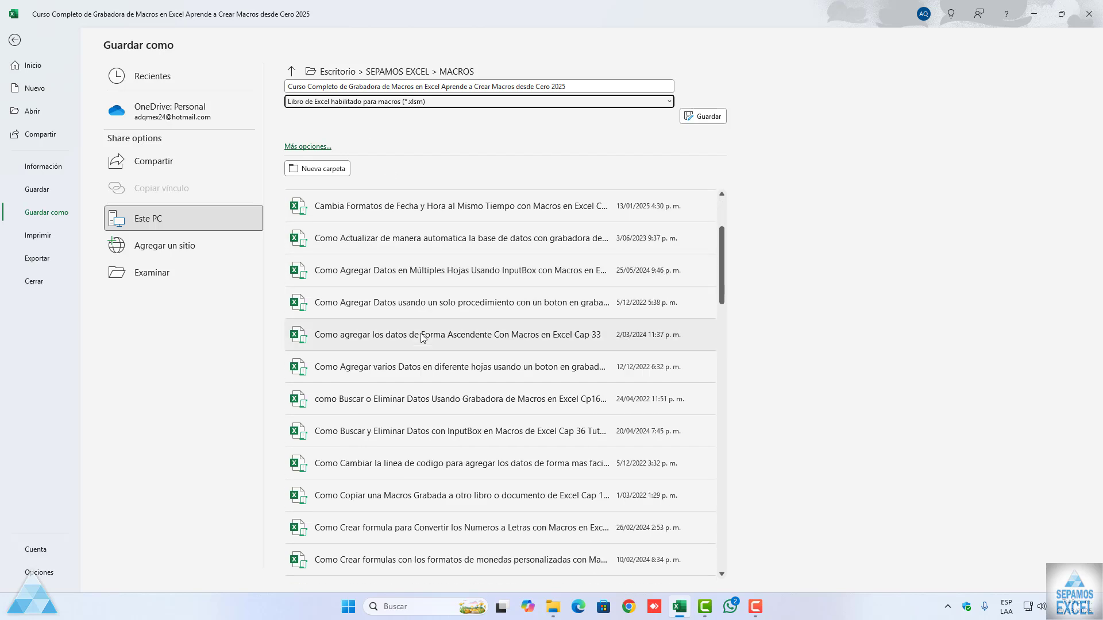
scroll(424, 336, up, 3)
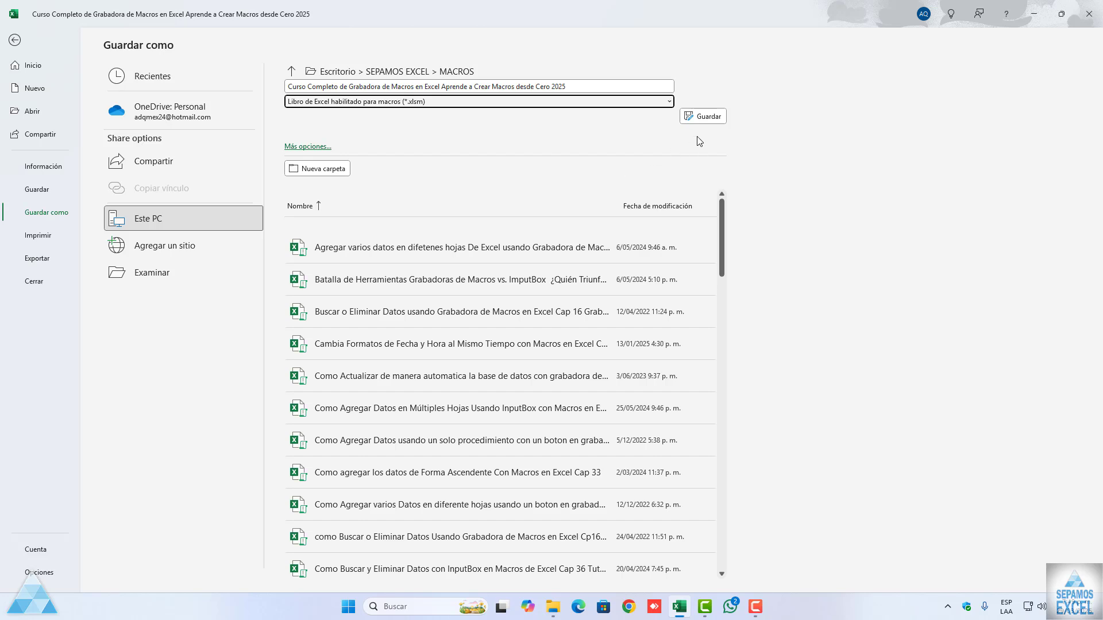
click(705, 116)
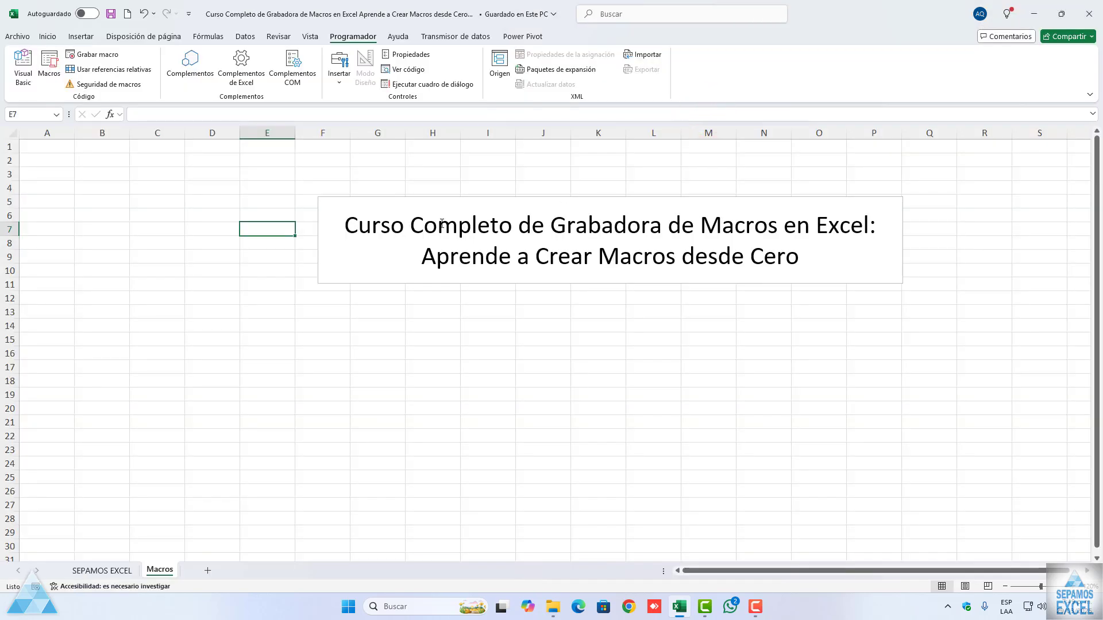
click(424, 320)
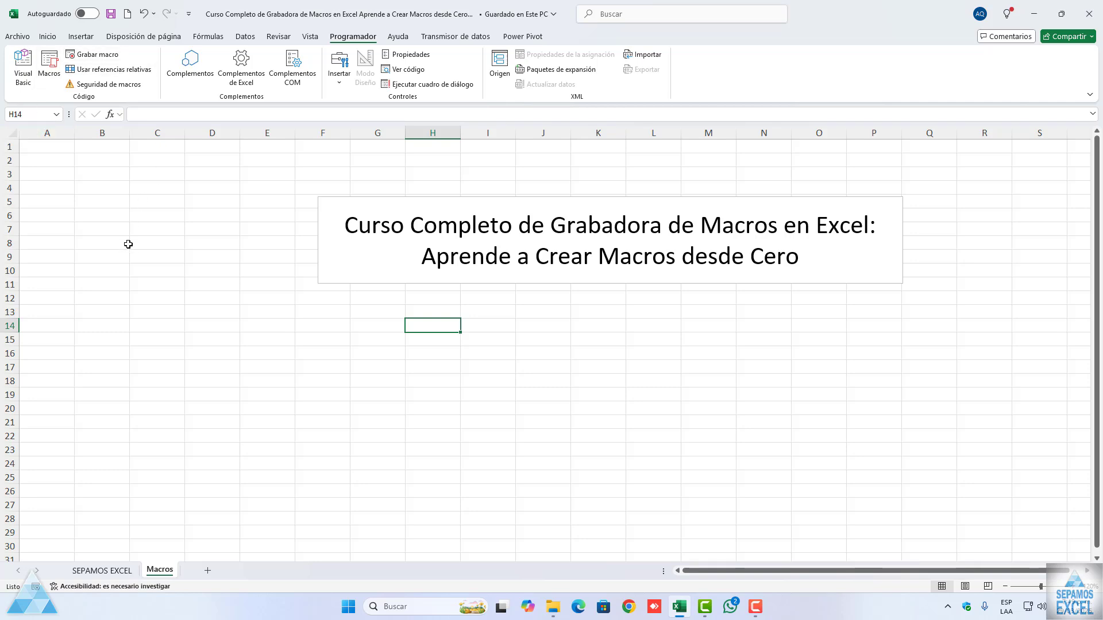
Step: Examine the Macro dialog's commands for managing macros and the Macros en workbook choices, and close it
click(48, 79)
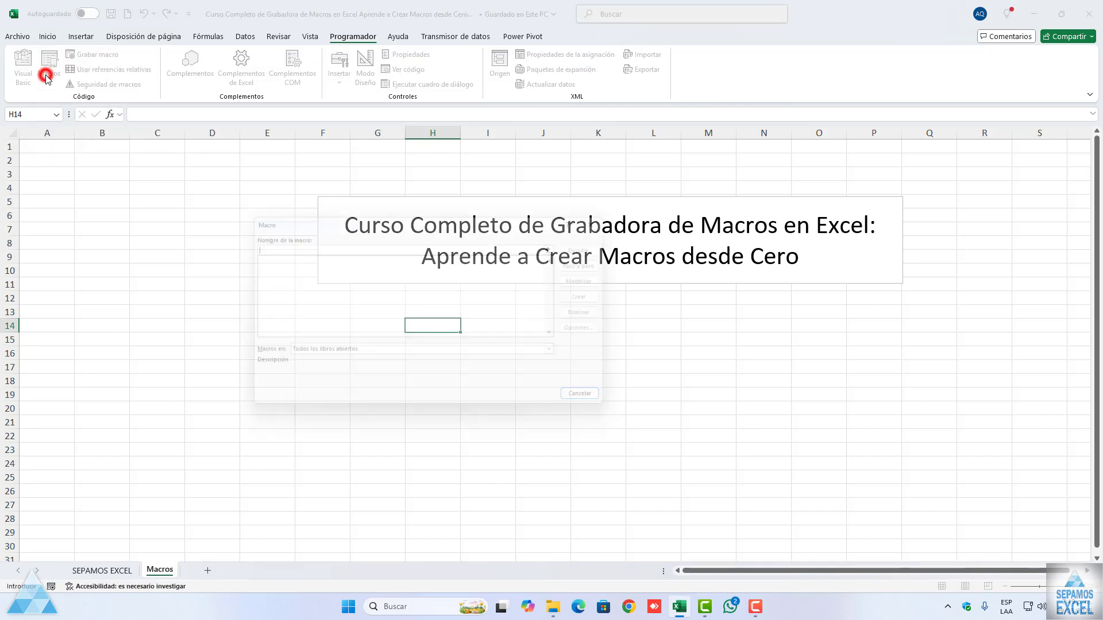
drag(361, 225, 241, 219)
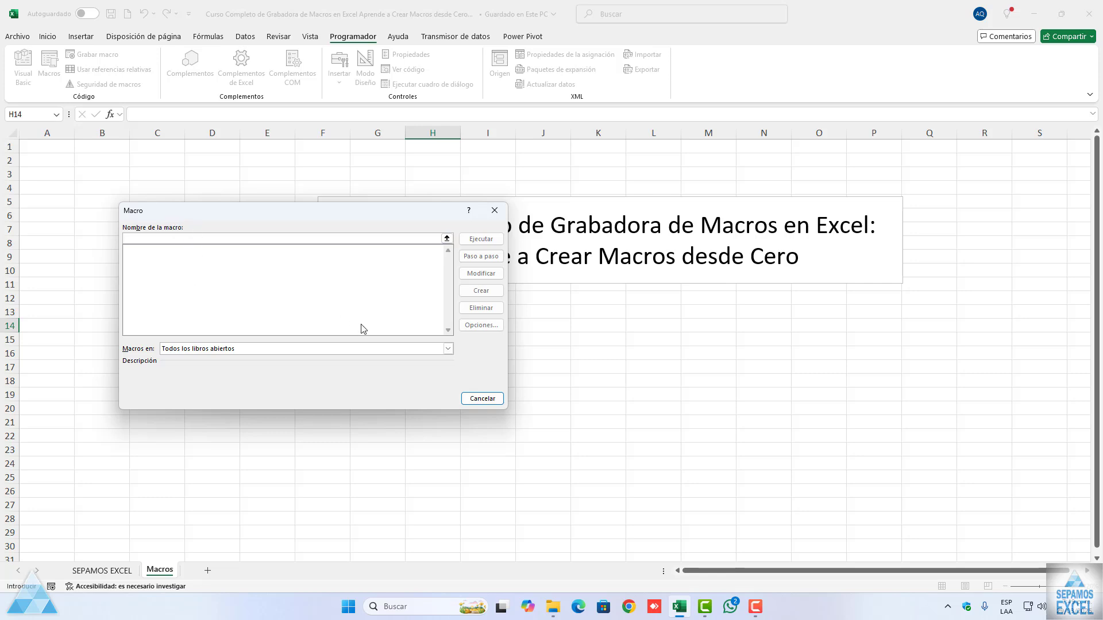
click(480, 243)
click(478, 254)
click(473, 269)
click(473, 289)
click(476, 309)
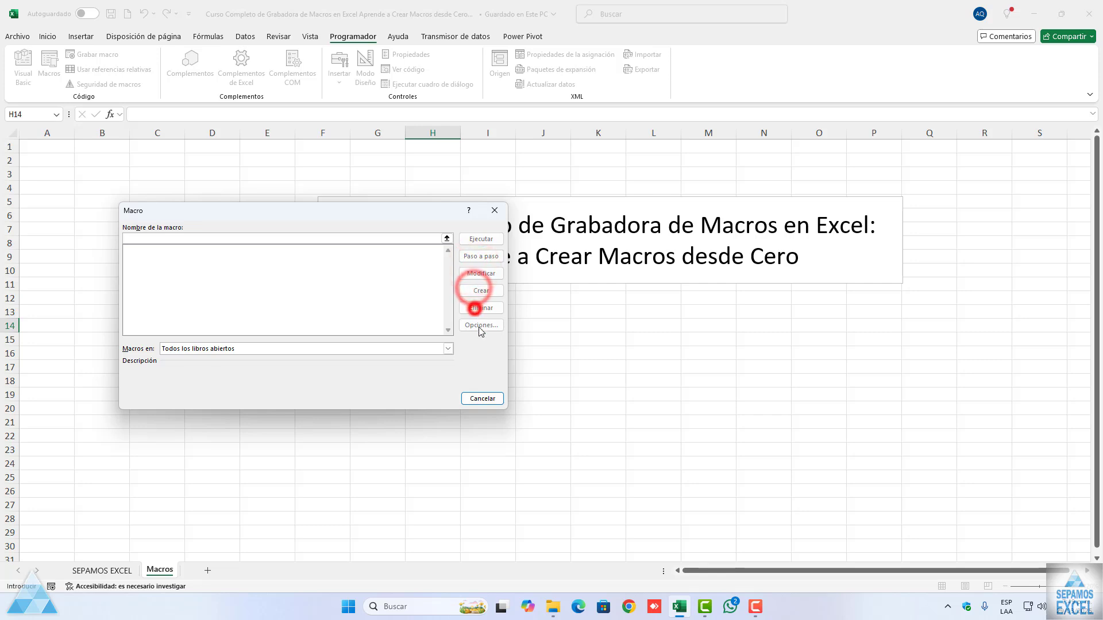
click(479, 326)
click(448, 348)
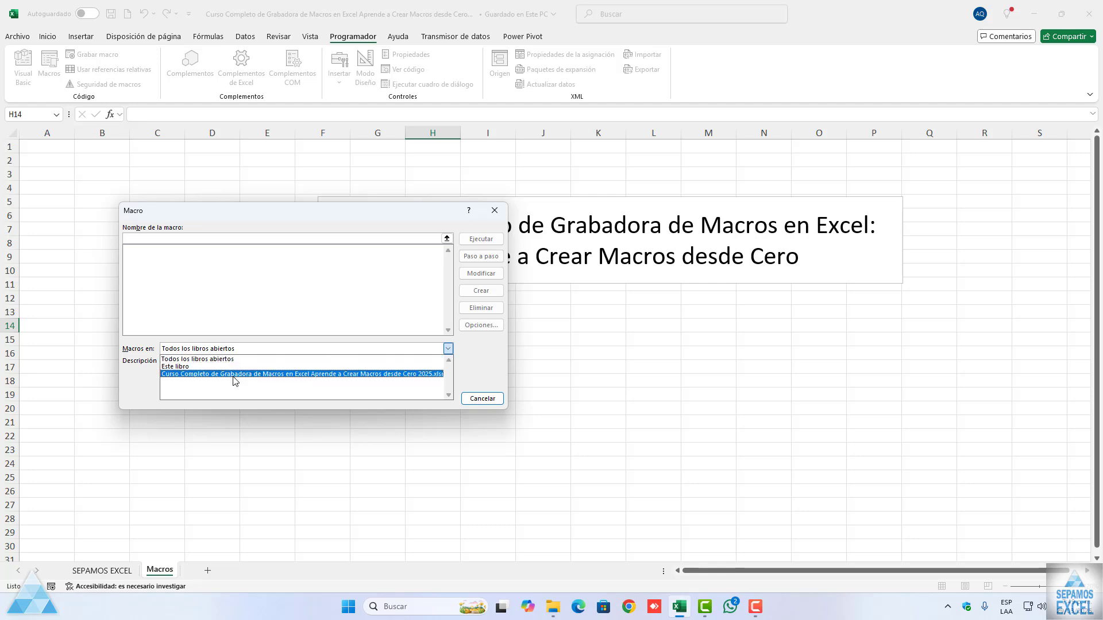
click(243, 296)
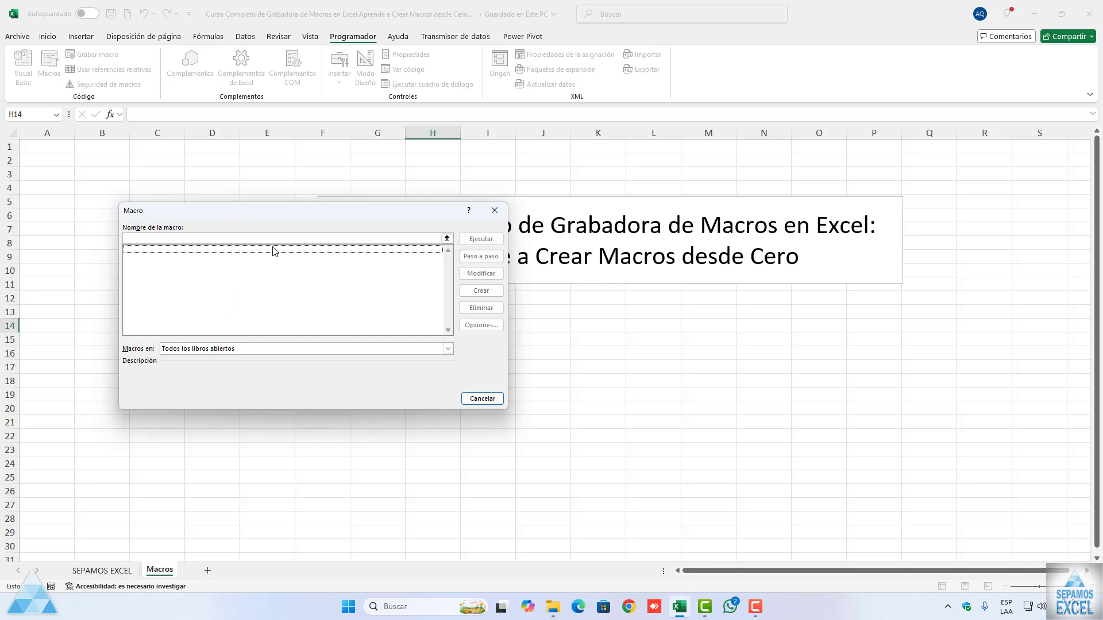
click(492, 214)
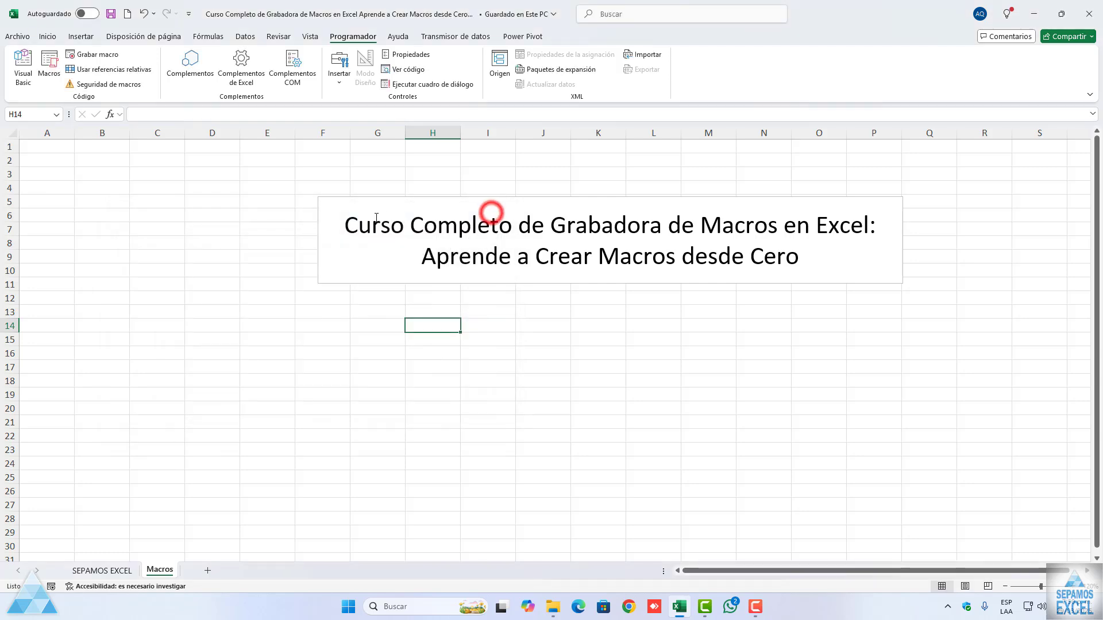
Step: Review the Grabar macro settings, including the Guardar macro en storage choices and the description field, and leave without recording
click(104, 56)
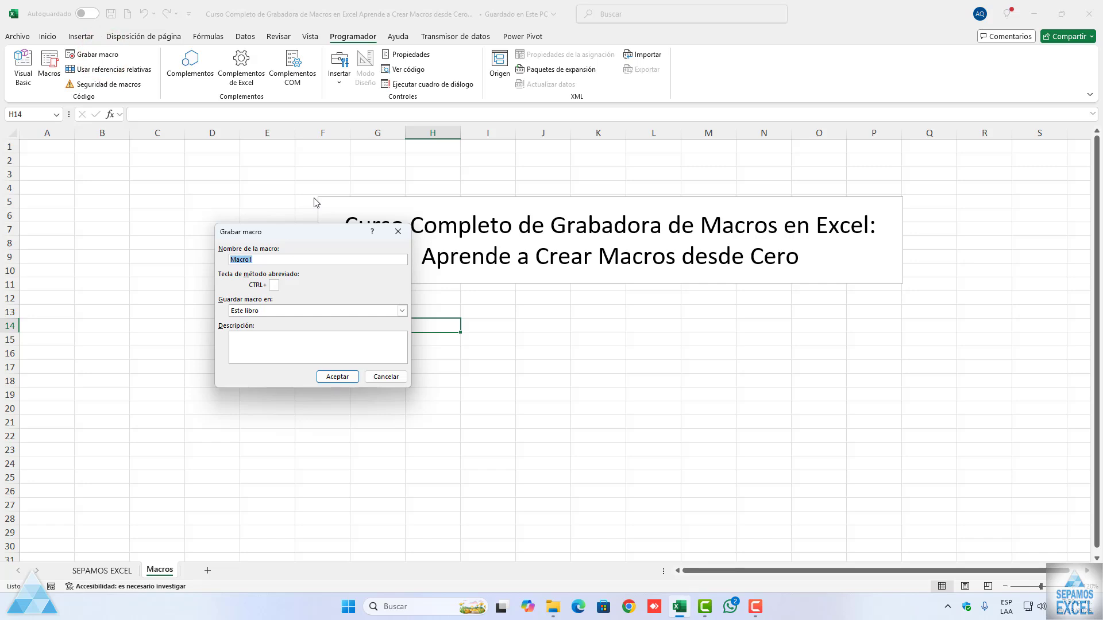
drag(308, 233, 217, 238)
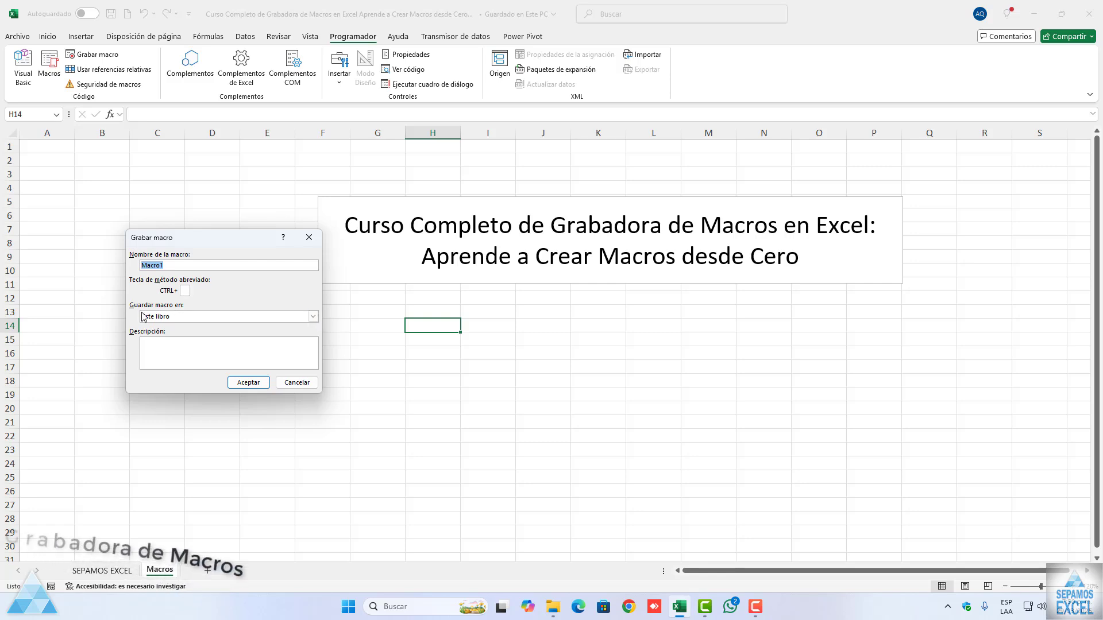
click(312, 317)
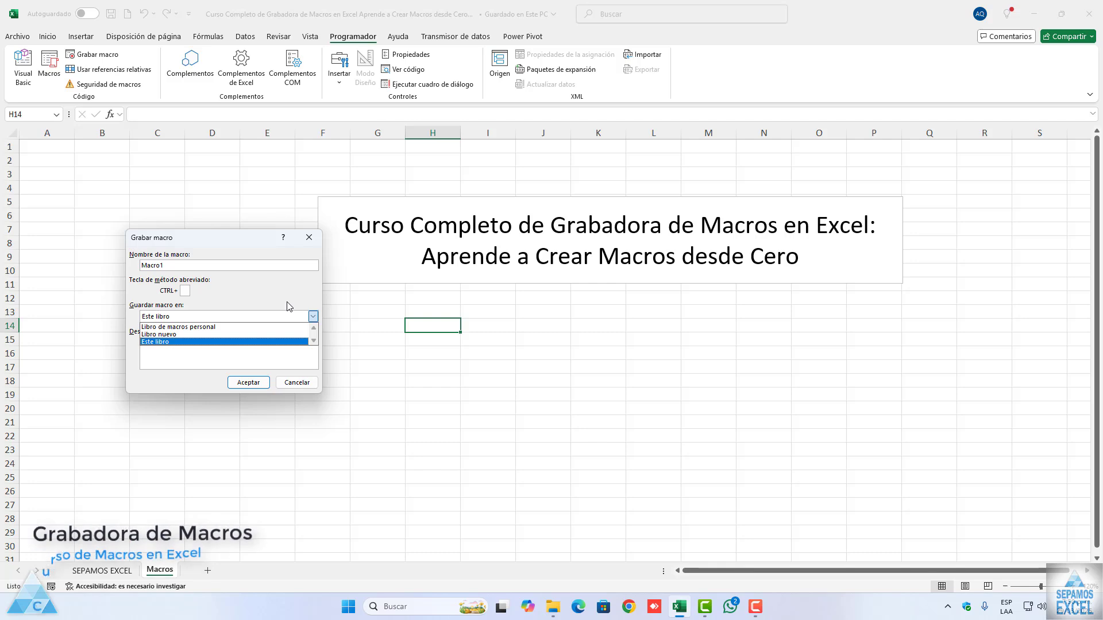
click(288, 303)
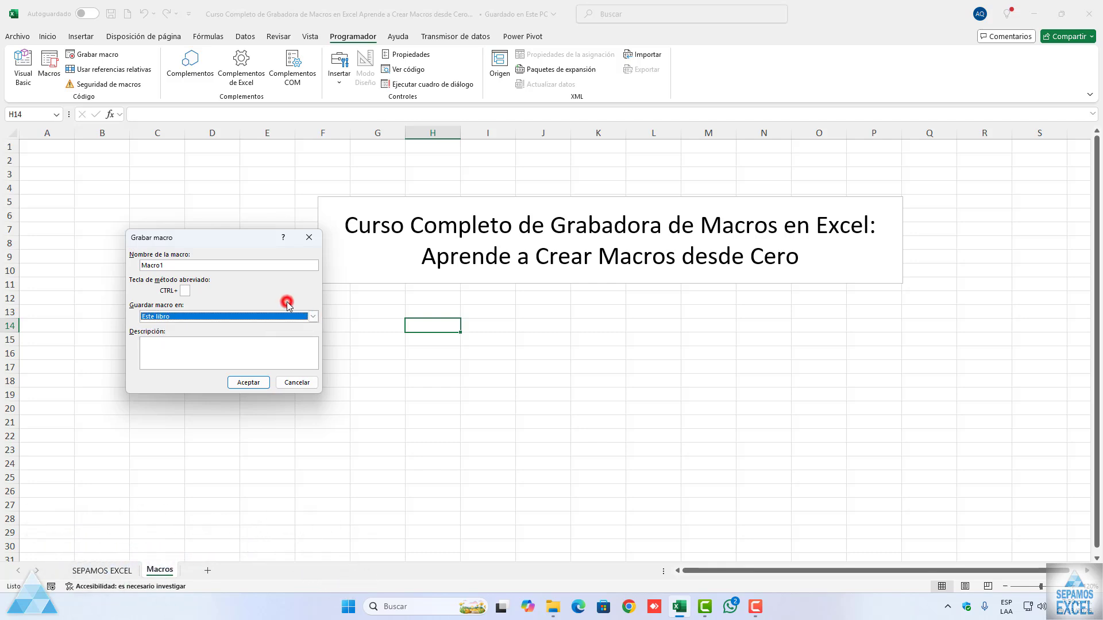
click(223, 351)
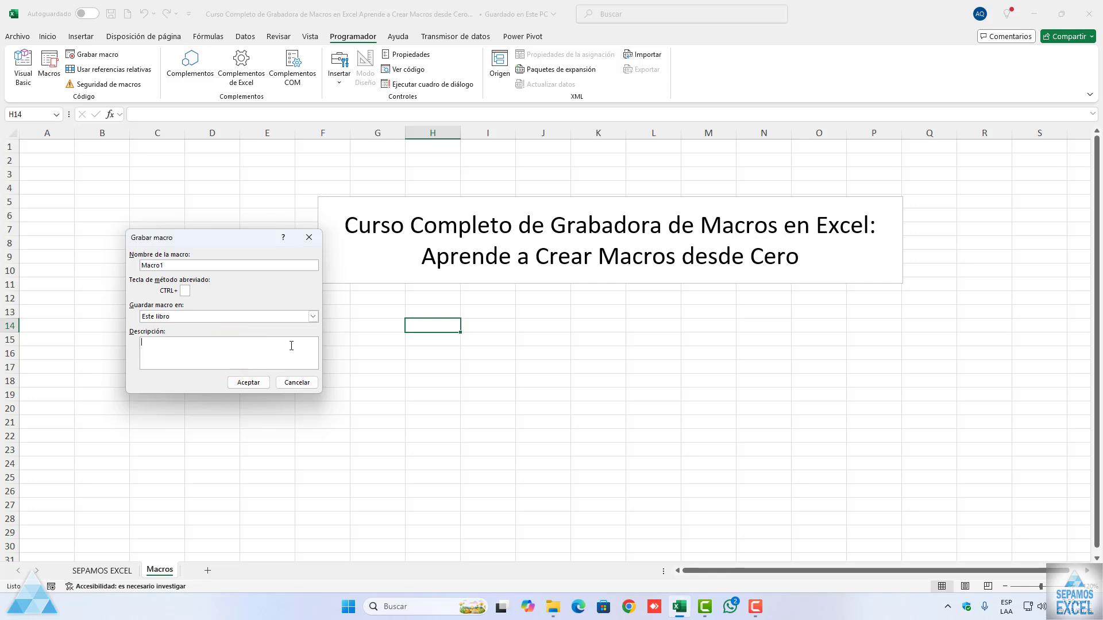
click(303, 382)
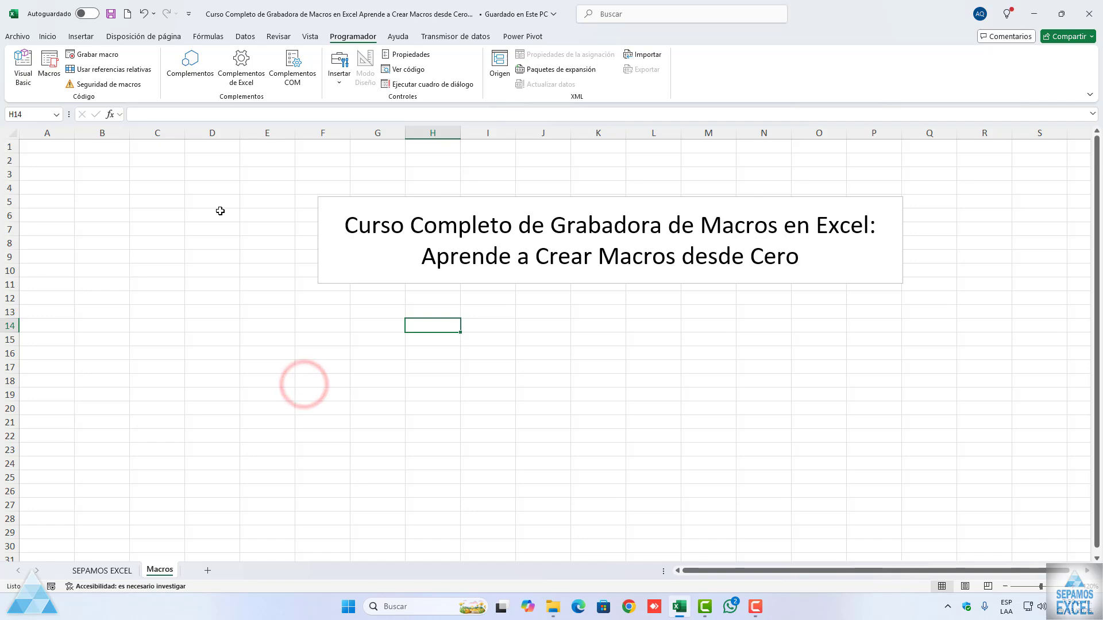
Step: View the workbook's project in the Visual Basic editor and return to the worksheet
click(25, 82)
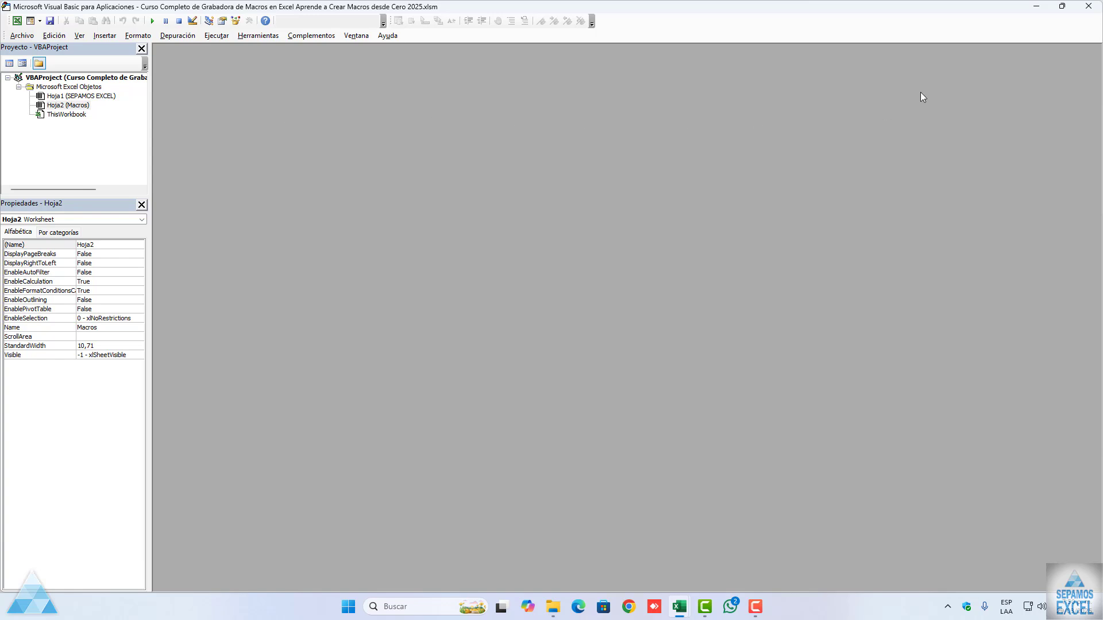
click(1088, 6)
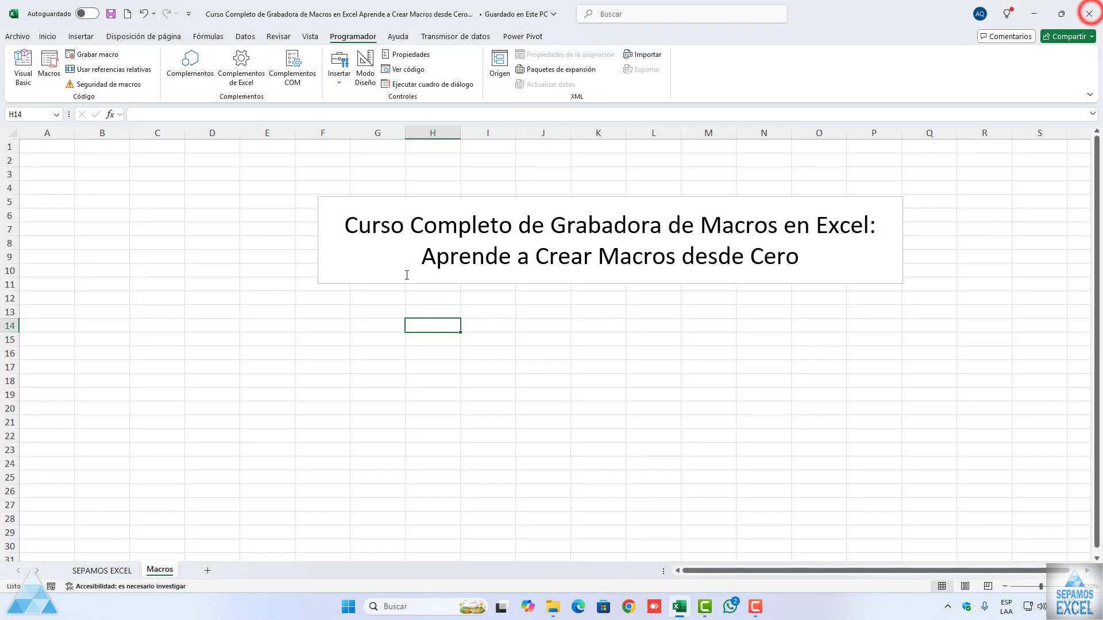
Step: Move the course title text box on the Macros sheet right and down, so it starts around column S, row 12
click(352, 287)
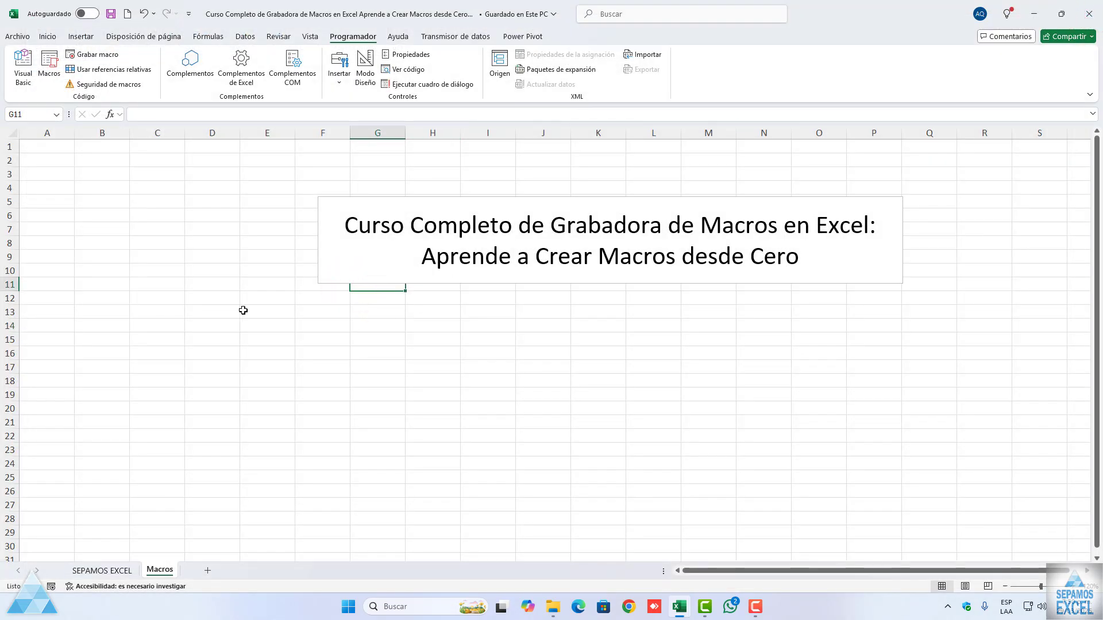
drag(382, 280, 1073, 377)
click(260, 402)
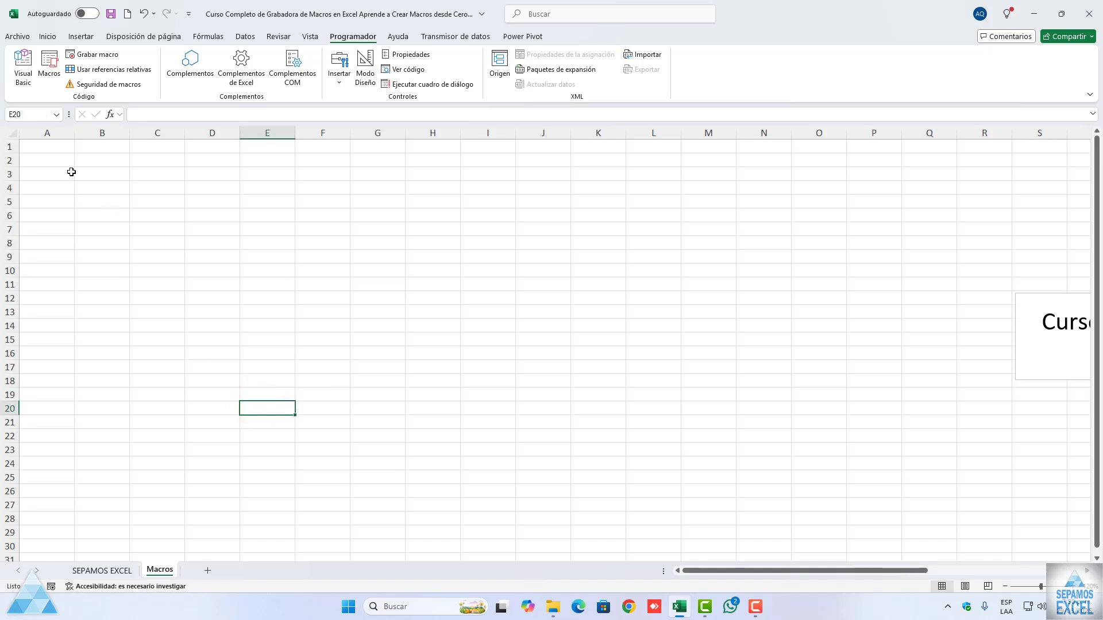
Step: Enter the headers NOMBRE in A1 and APELLIDO in B1 of the Macros sheet
click(59, 149)
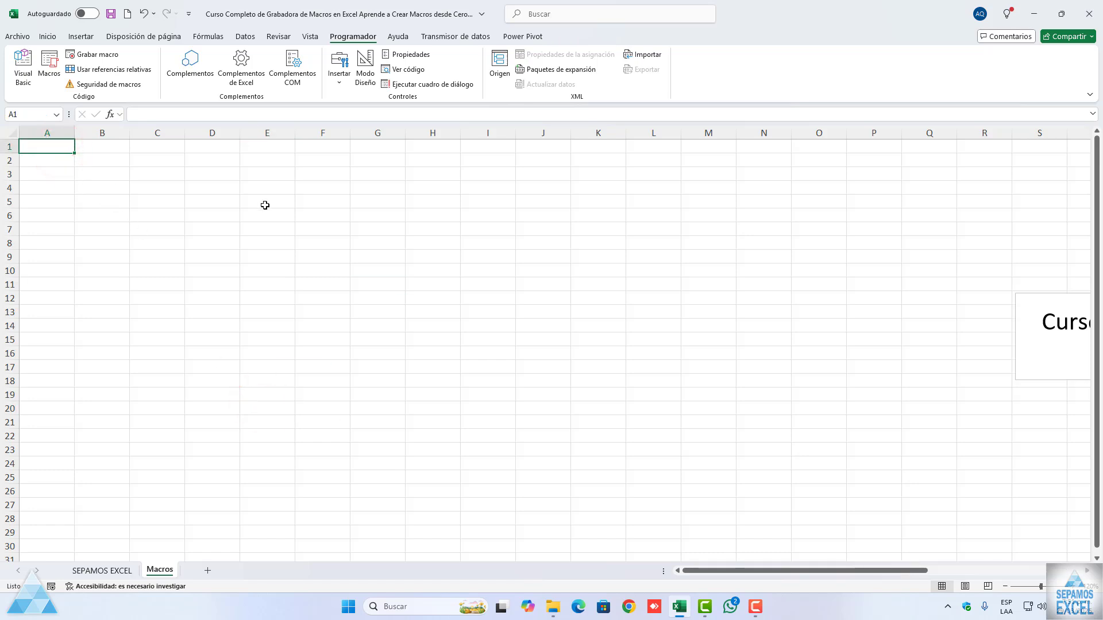
text(NOMBRE)
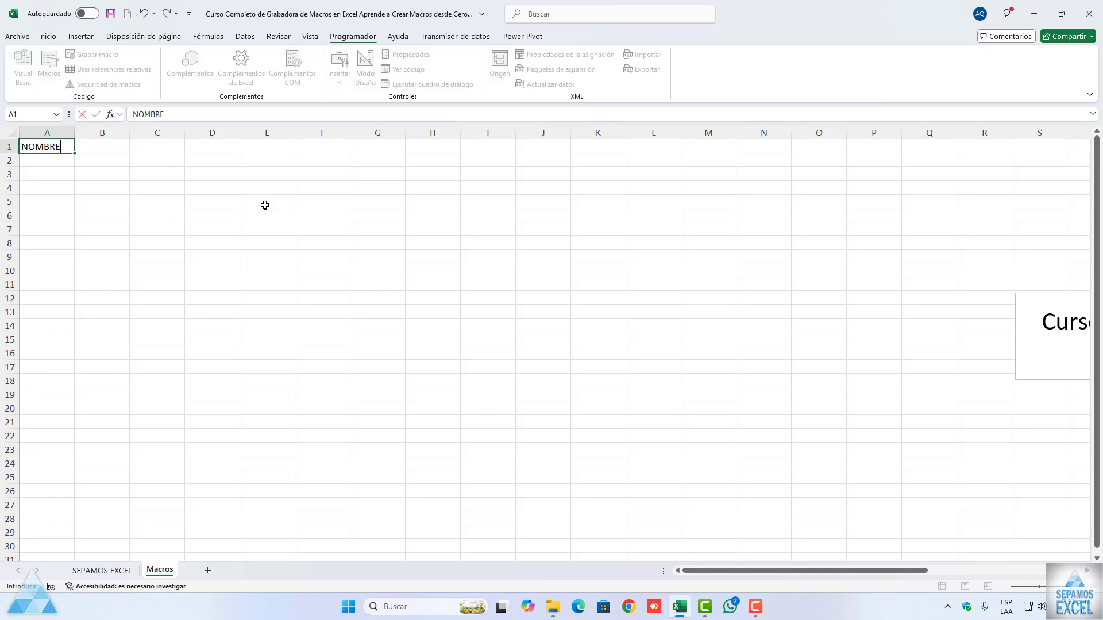
key(Tab)
text(apell)
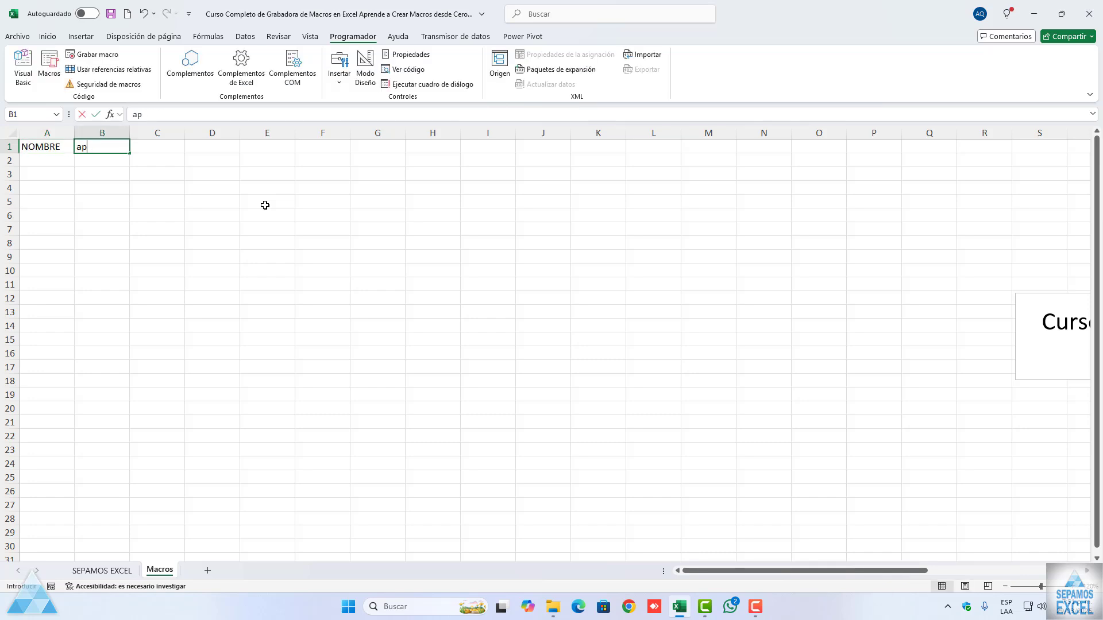
key(BackSpace)
key(BackSpace)
key(BackSpace)
key(BackSpace)
key(BackSpace)
text(APELLIDO)
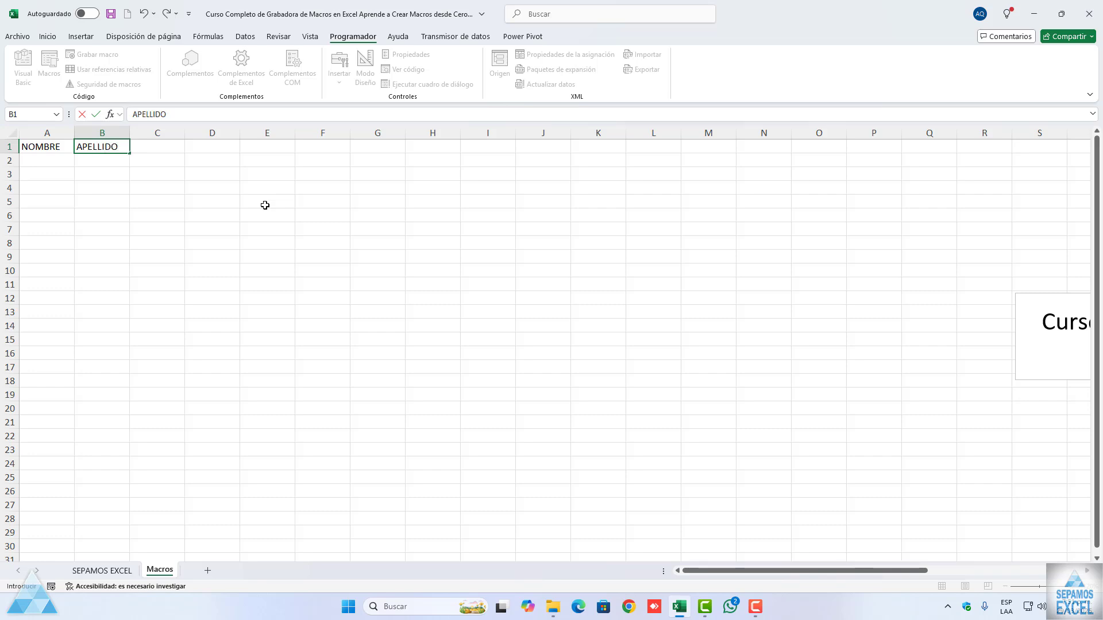
key(Tab)
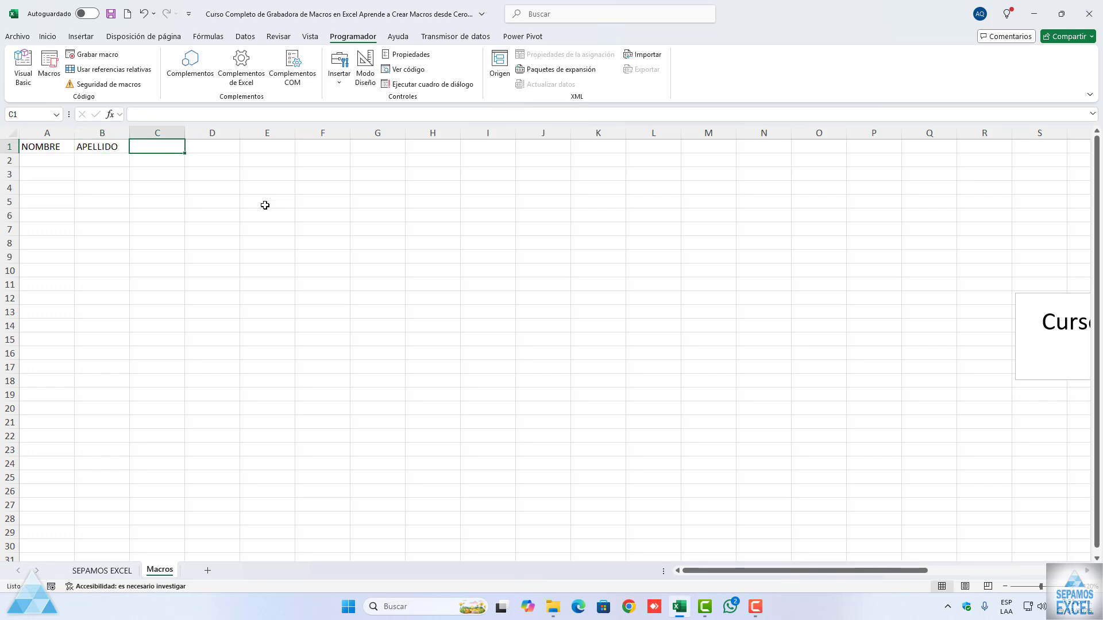
Step: Add the headers CARGO, SUELDO and TELEFONO in cells C1 to E1
text(CARGO)
key(Tab)
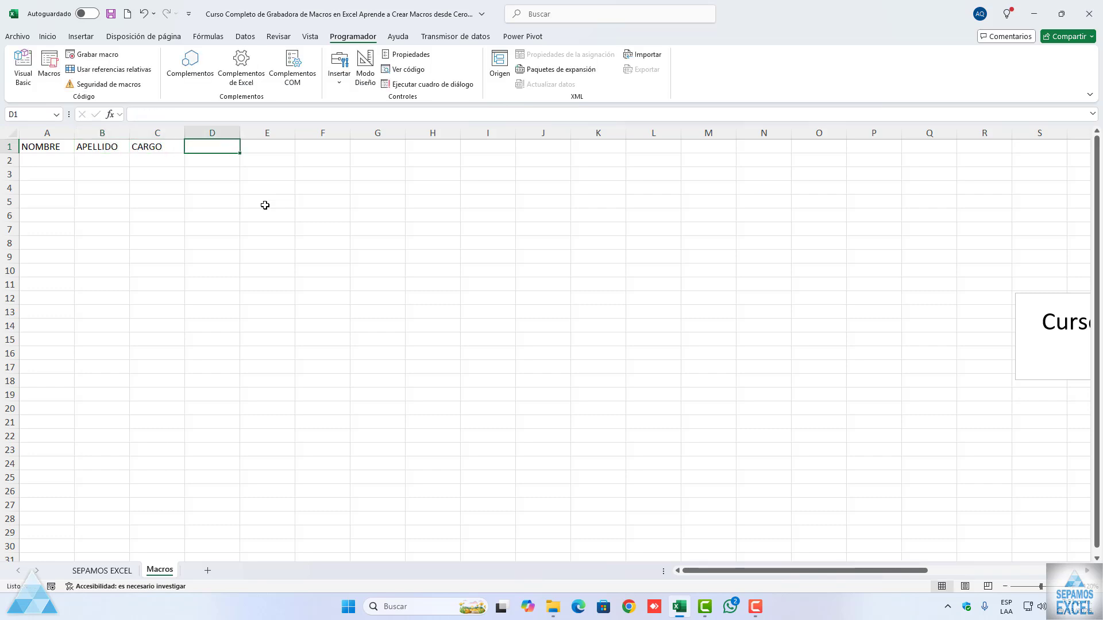
text(SUELDO)
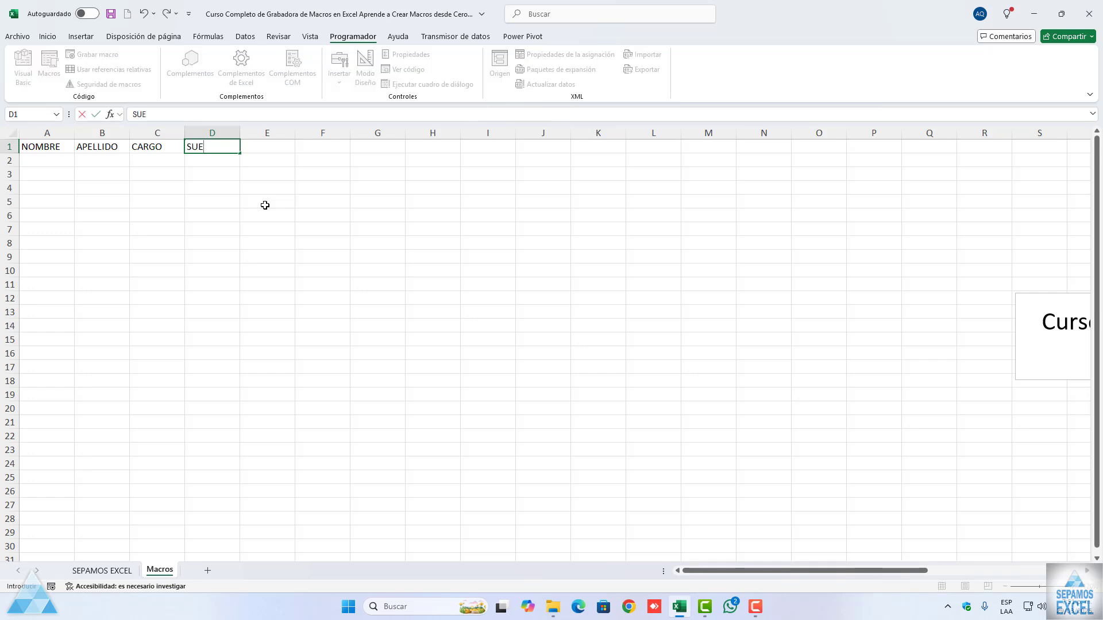
key(Tab)
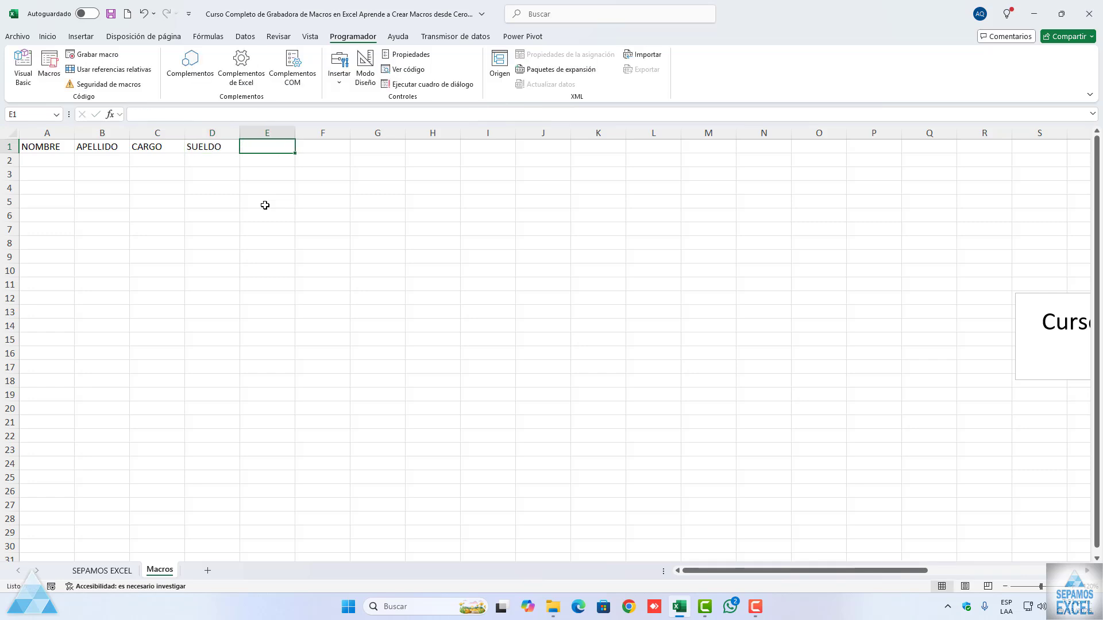
text(ELELEFONO)
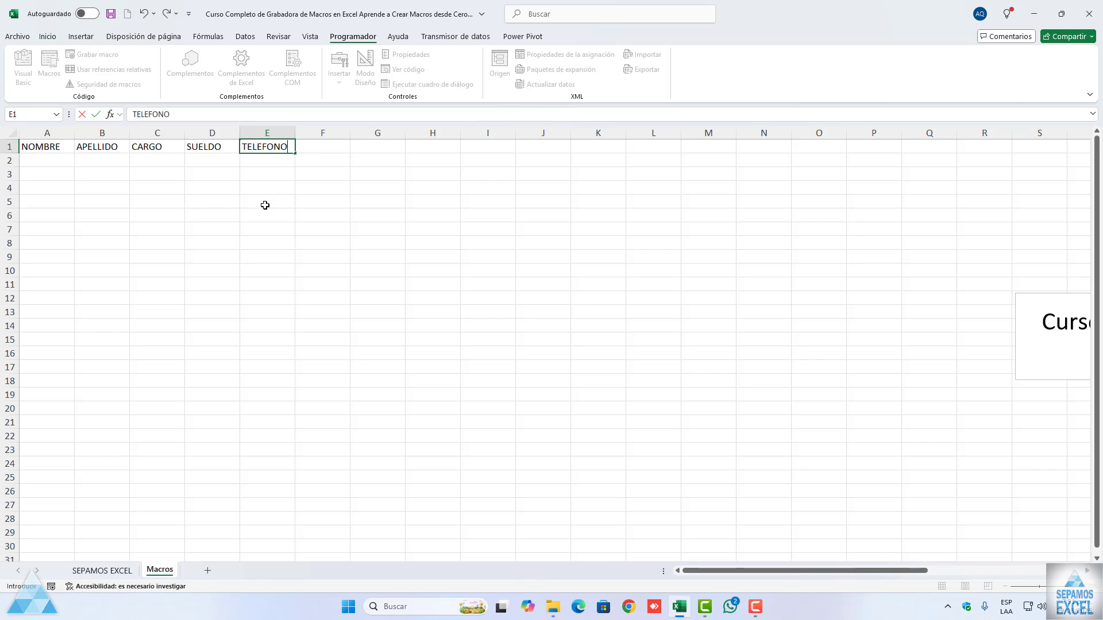
key(Tab)
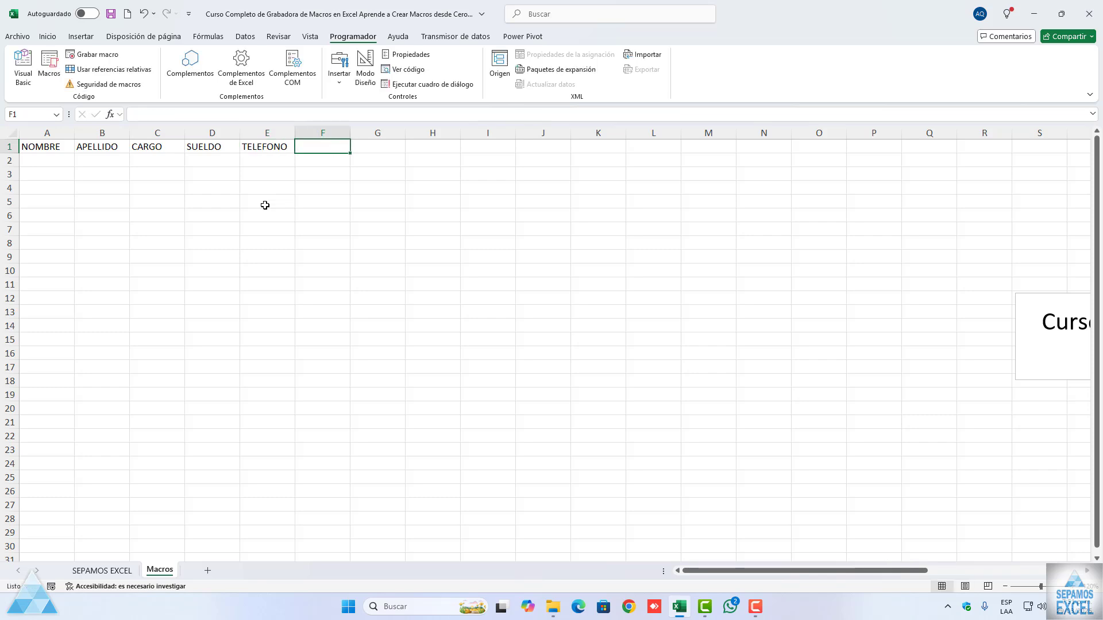
Step: Complete the header row with CIUDAD in cell F1
text(CUIDA)
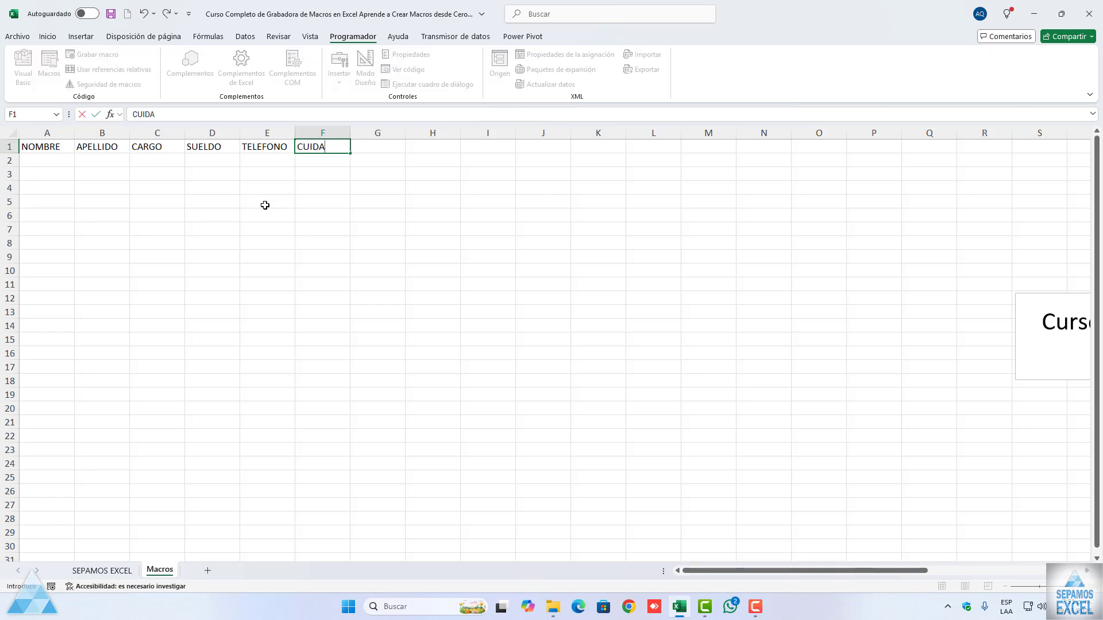
key(BackSpace)
key(BackSpace)
key(BackSpace)
text(IDA)
key(BackSpace)
key(BackSpace)
key(BackSpace)
text(UDAD)
key(Return)
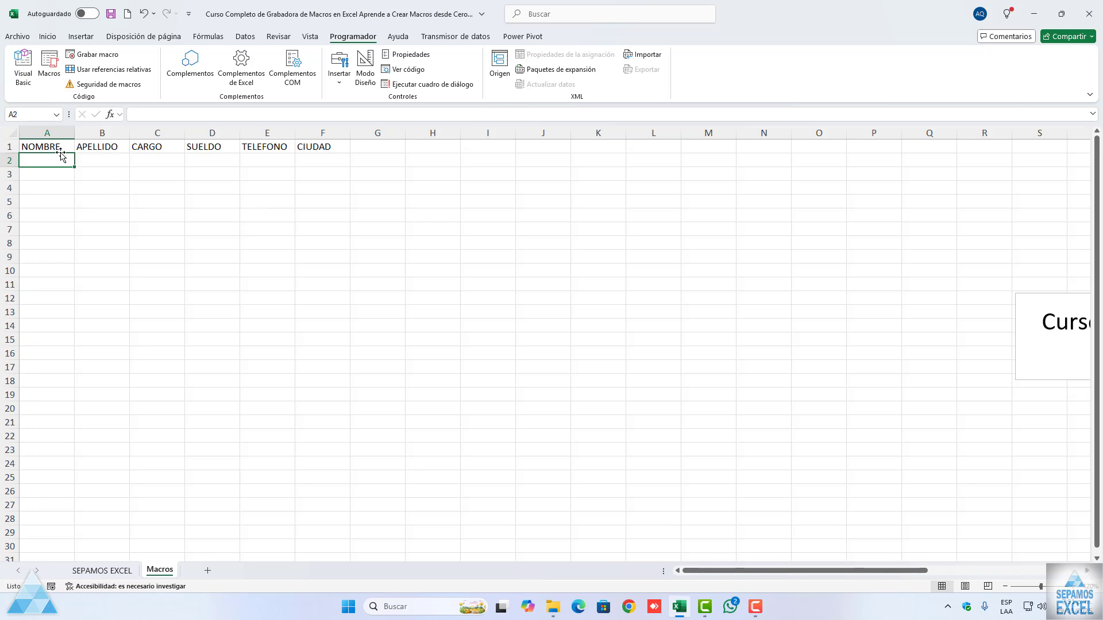
drag(59, 148, 301, 148)
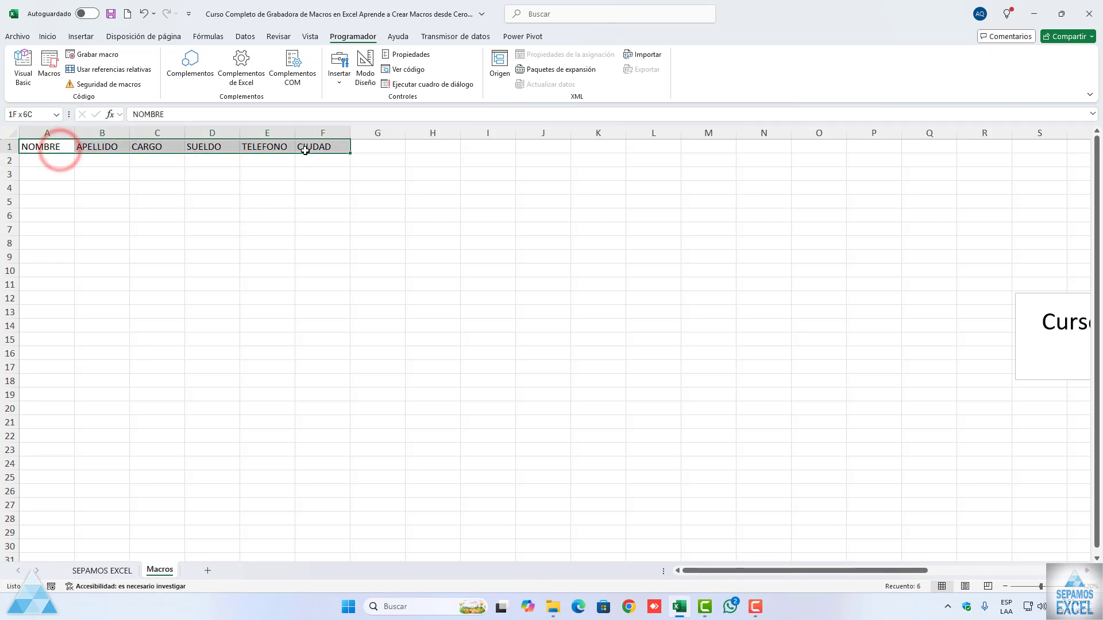
click(257, 215)
Step: Start recording a macro with the default name, stored in Este libro, and select cell B2
click(1071, 587)
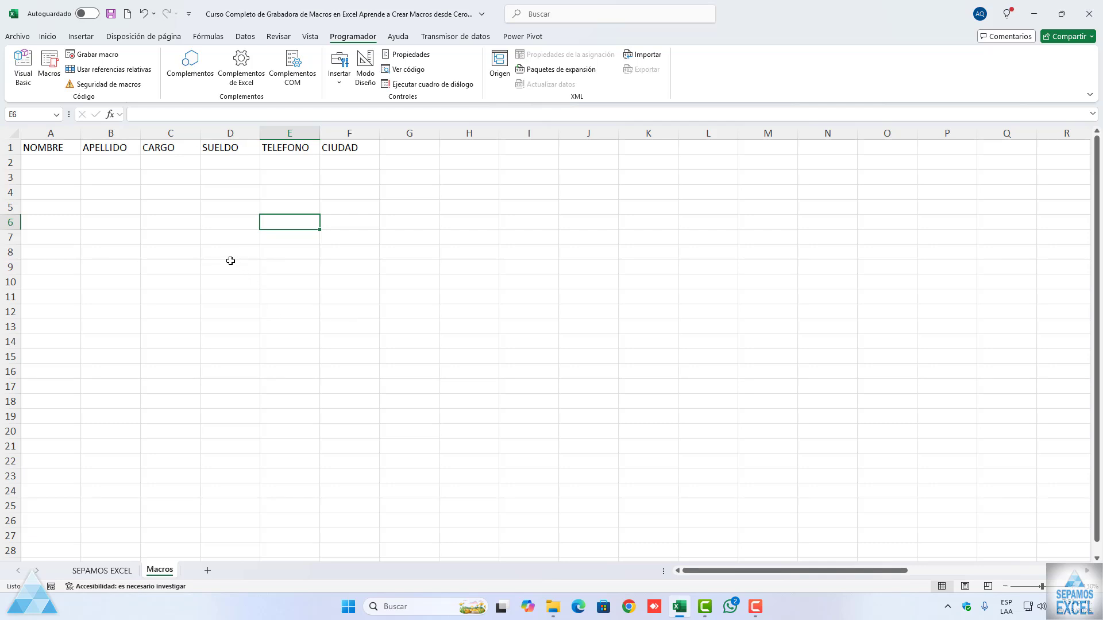
click(96, 59)
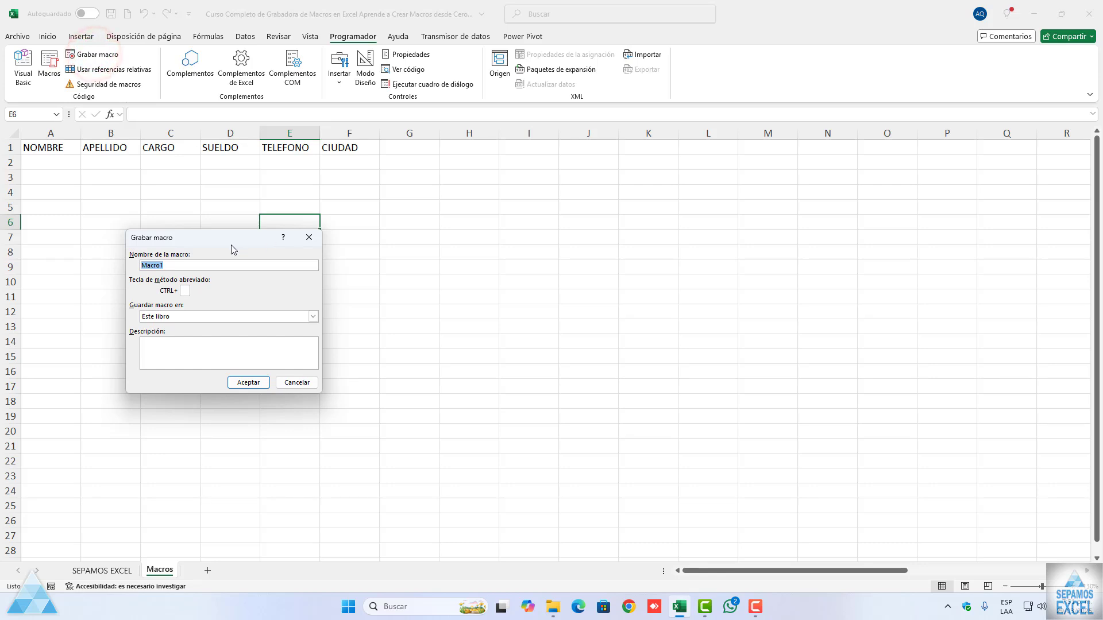
mouse_move(230, 245)
mouse_down()
mouse_move(277, 253)
mouse_move(223, 243)
mouse_up()
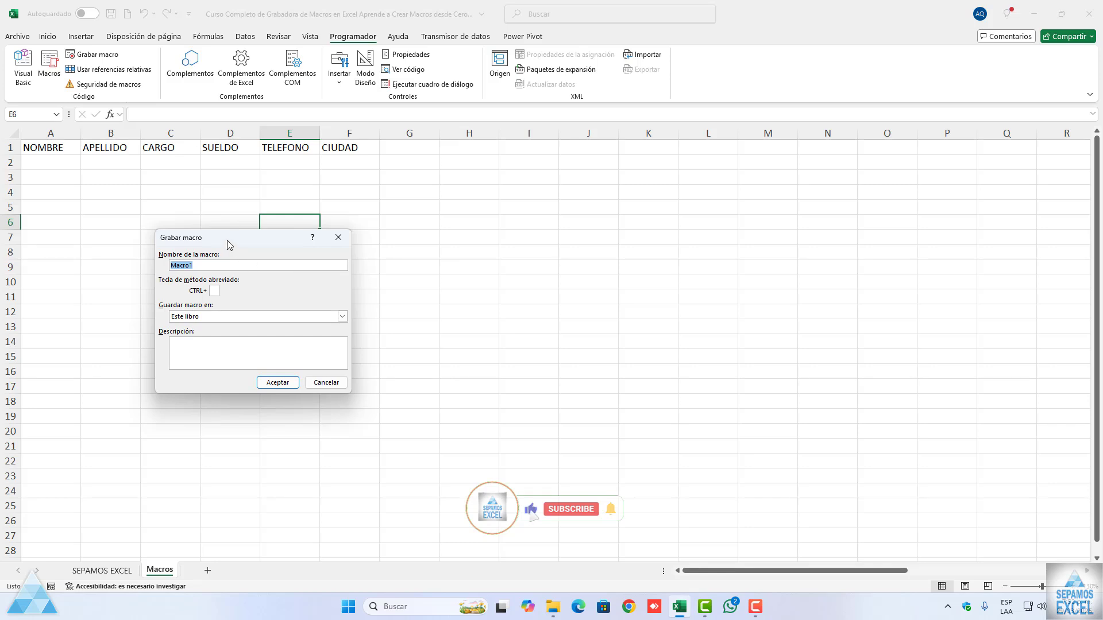
drag(228, 244, 274, 212)
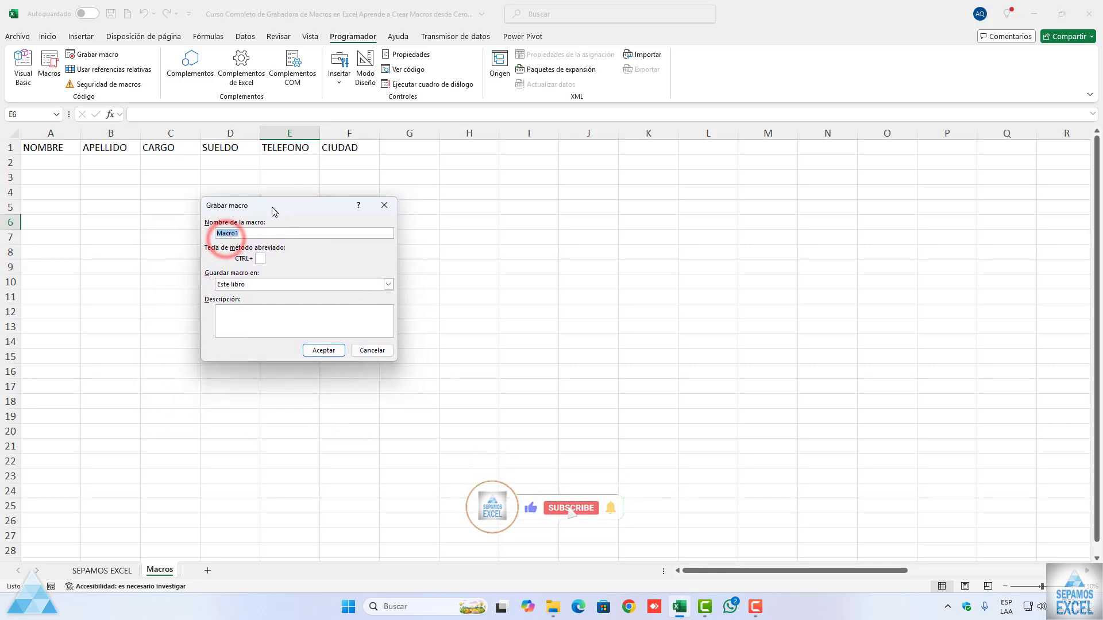
click(331, 351)
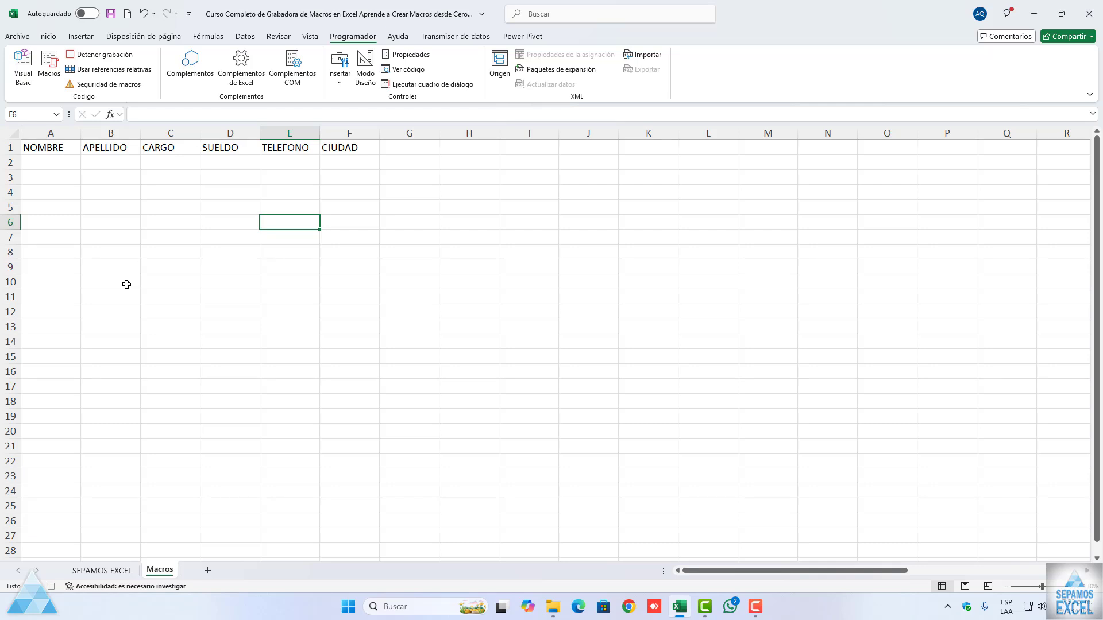
click(127, 165)
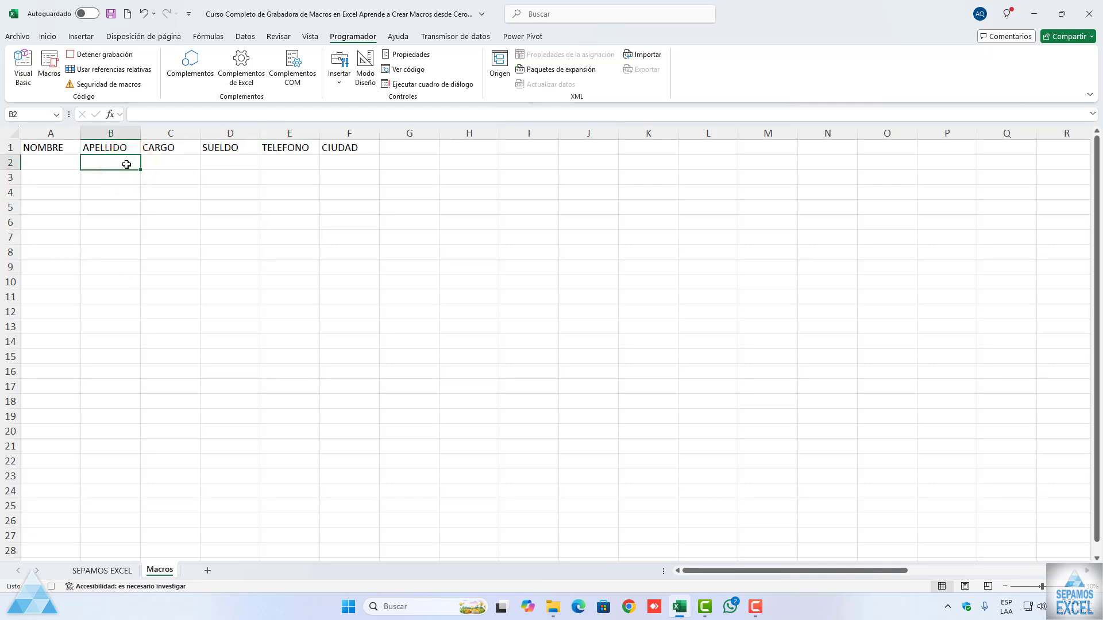
click(225, 163)
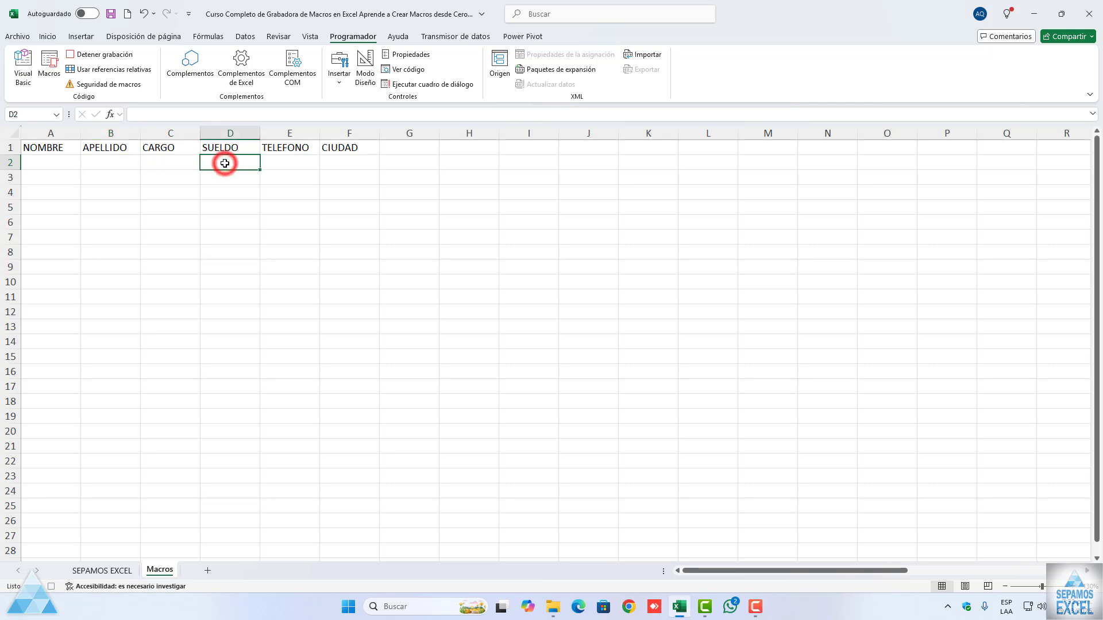
click(328, 165)
click(67, 163)
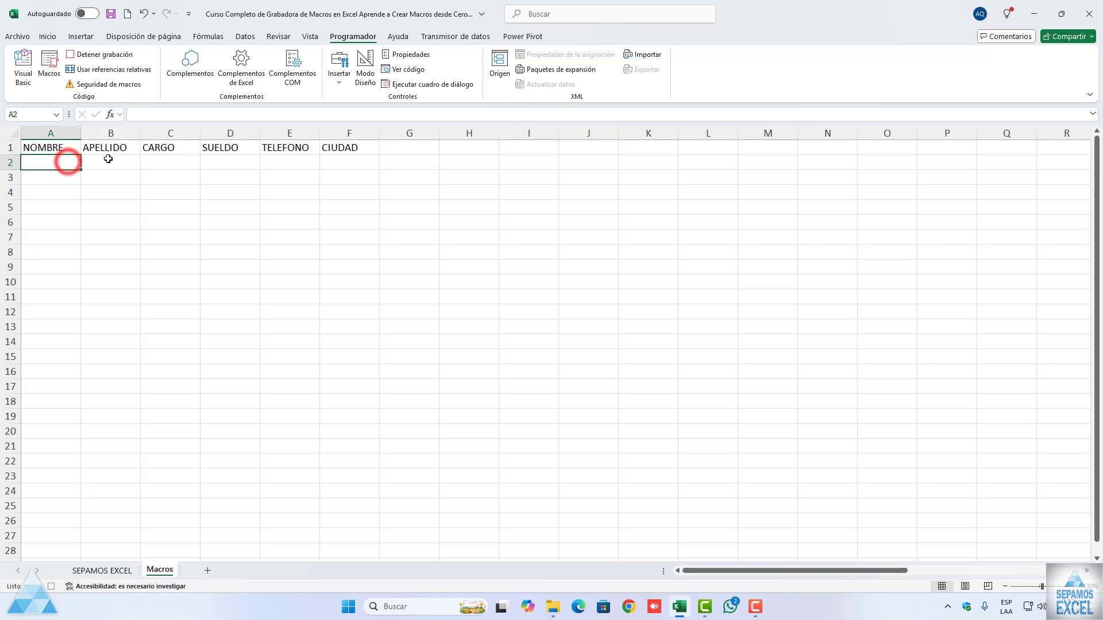
click(108, 159)
click(163, 162)
click(219, 161)
click(285, 161)
click(328, 163)
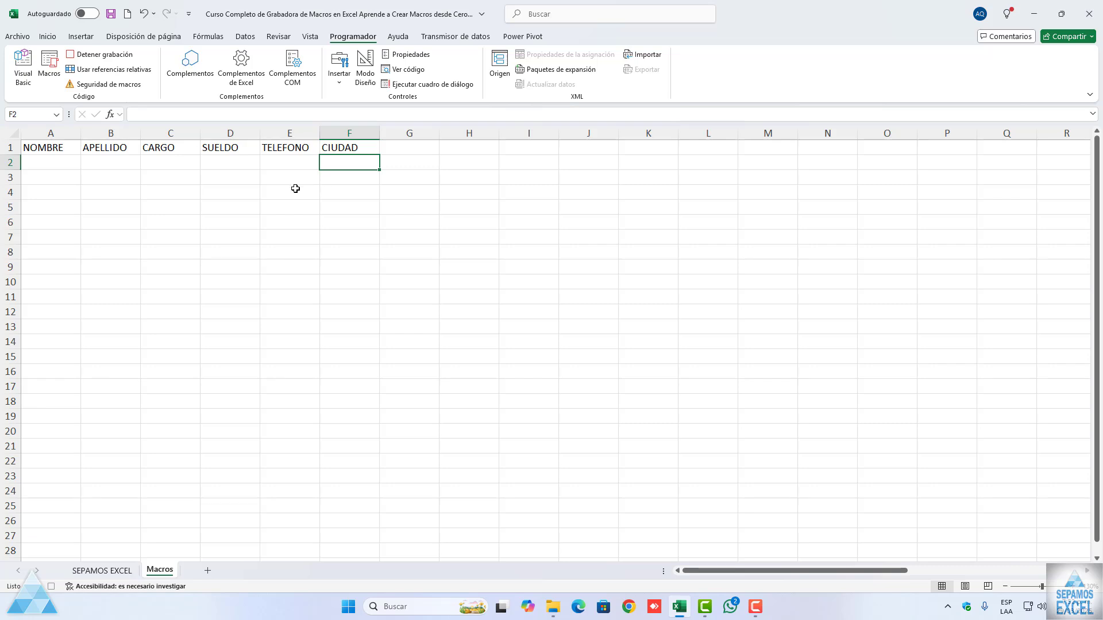
Step: Center the headers in A1:F1 and apply all borders to them
drag(49, 149, 329, 148)
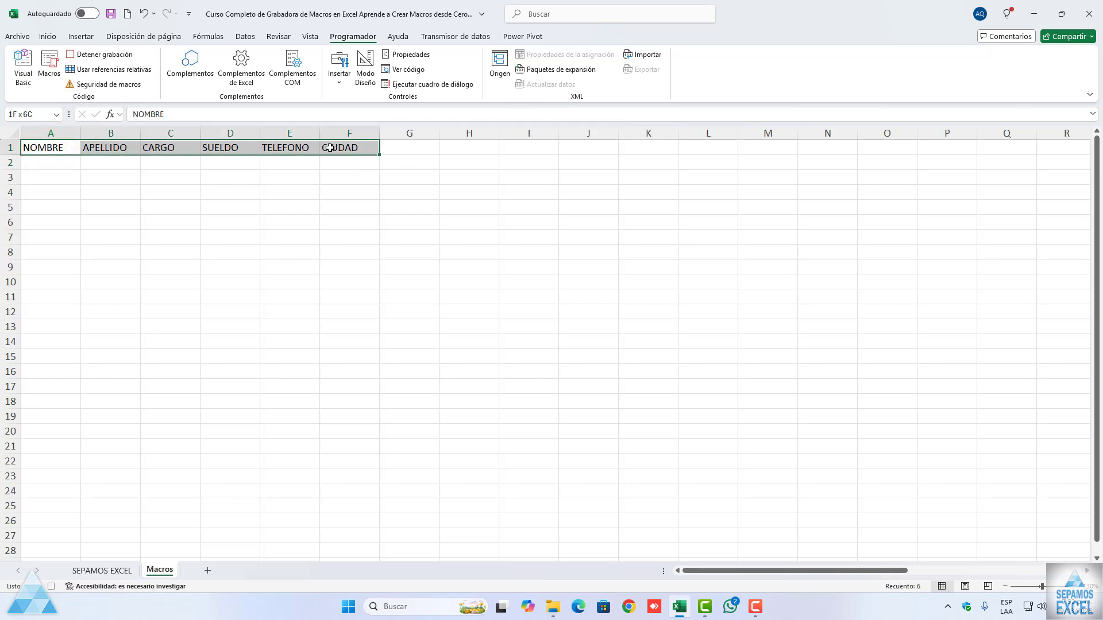
click(47, 36)
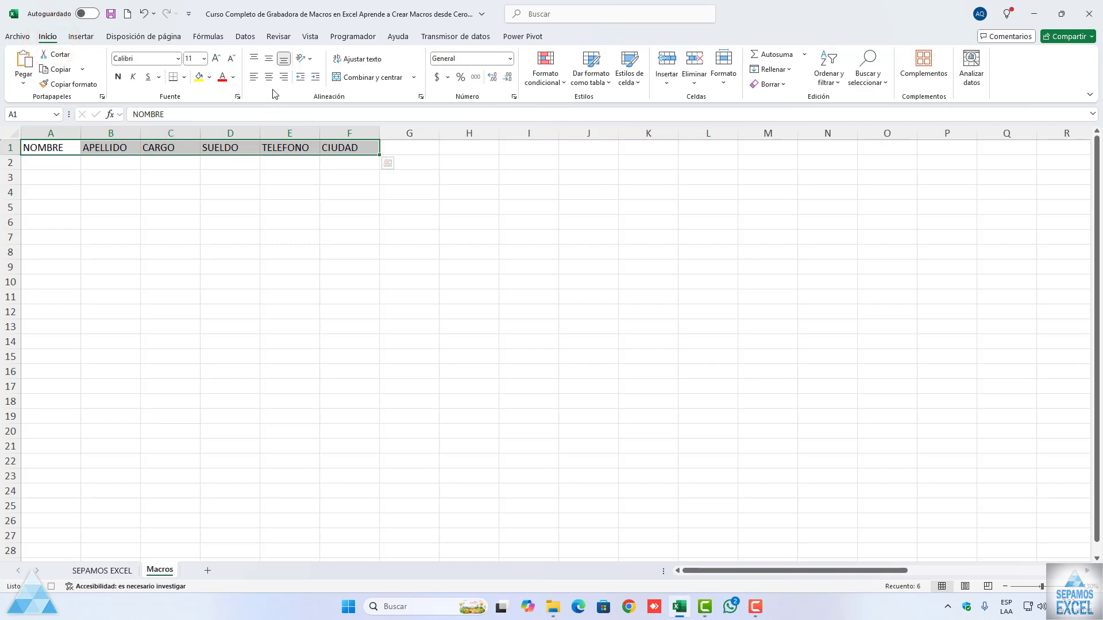
click(270, 78)
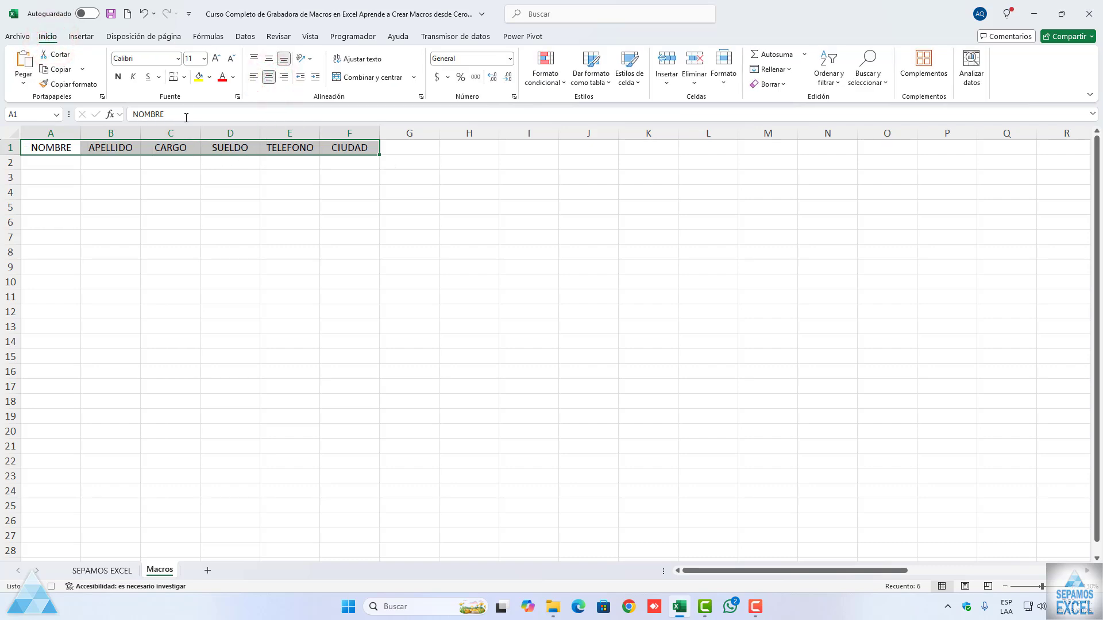
click(184, 77)
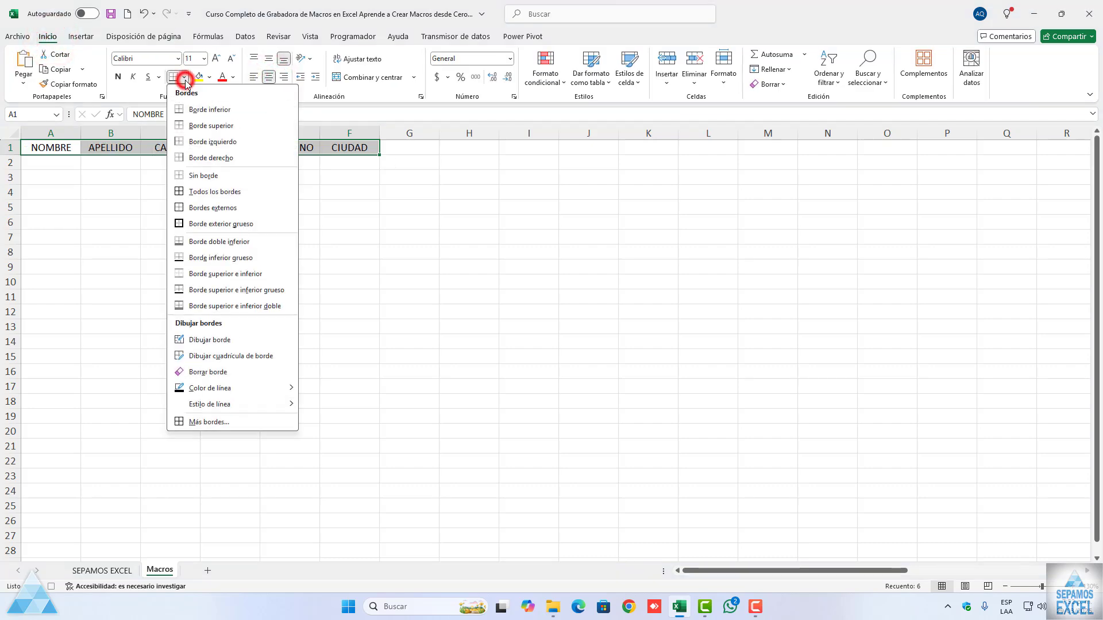
click(211, 193)
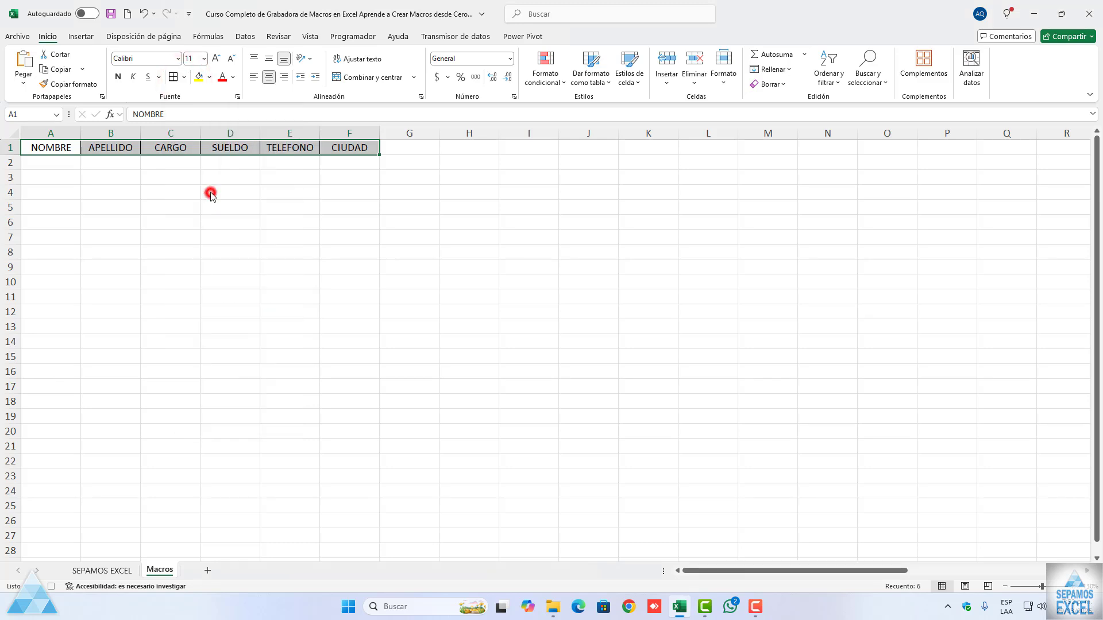
Step: Make the headers in A1:F1 bold and set their font to Times New Roman
click(119, 78)
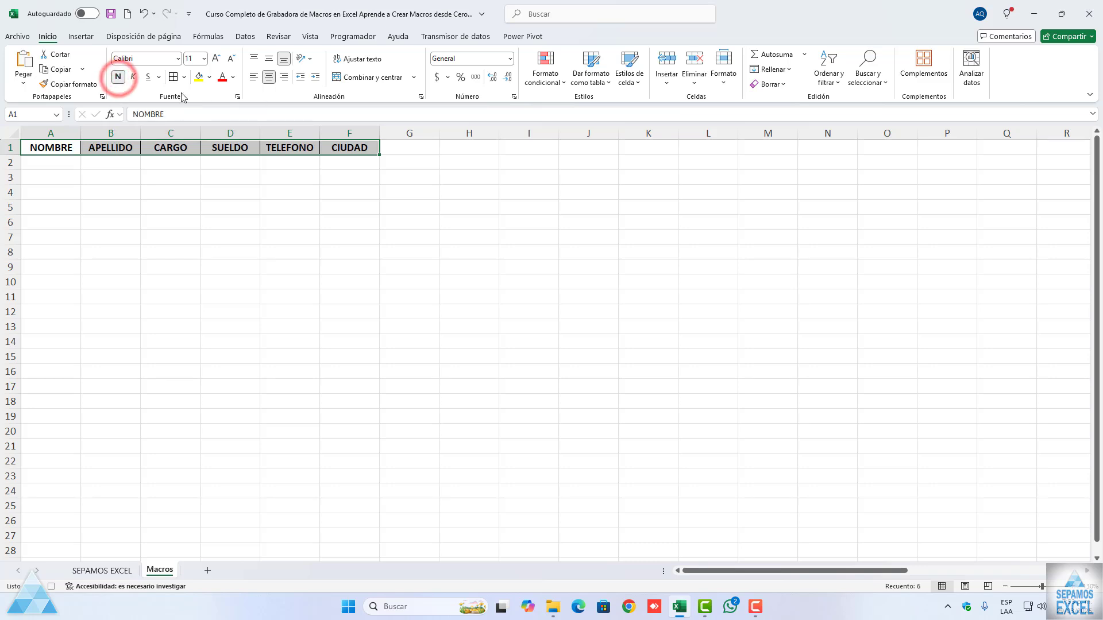
click(178, 59)
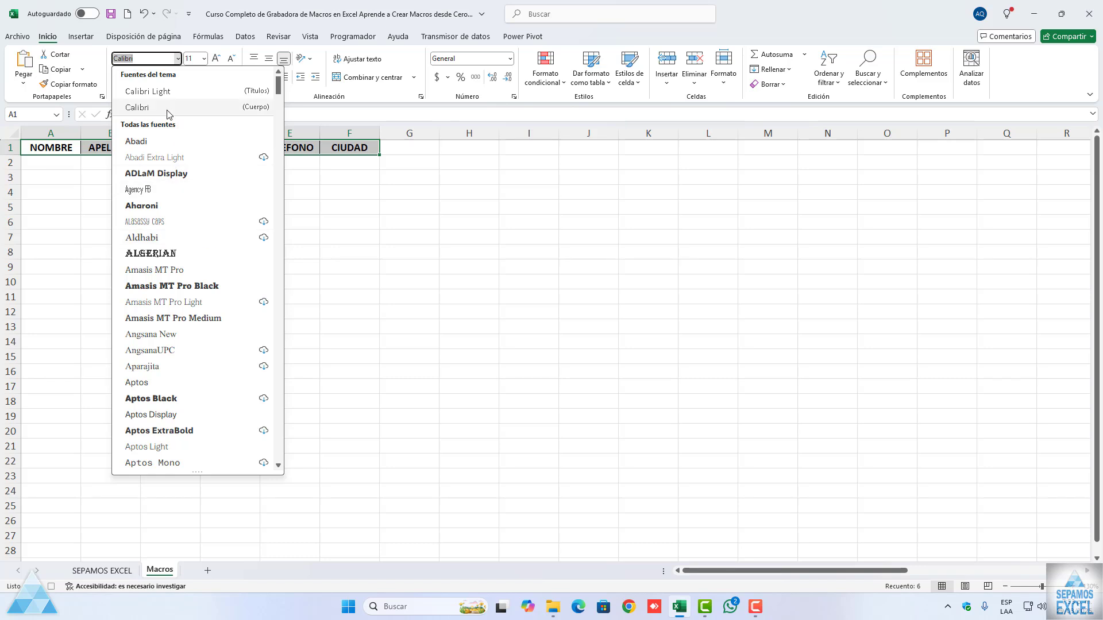
text(Times New Roman)
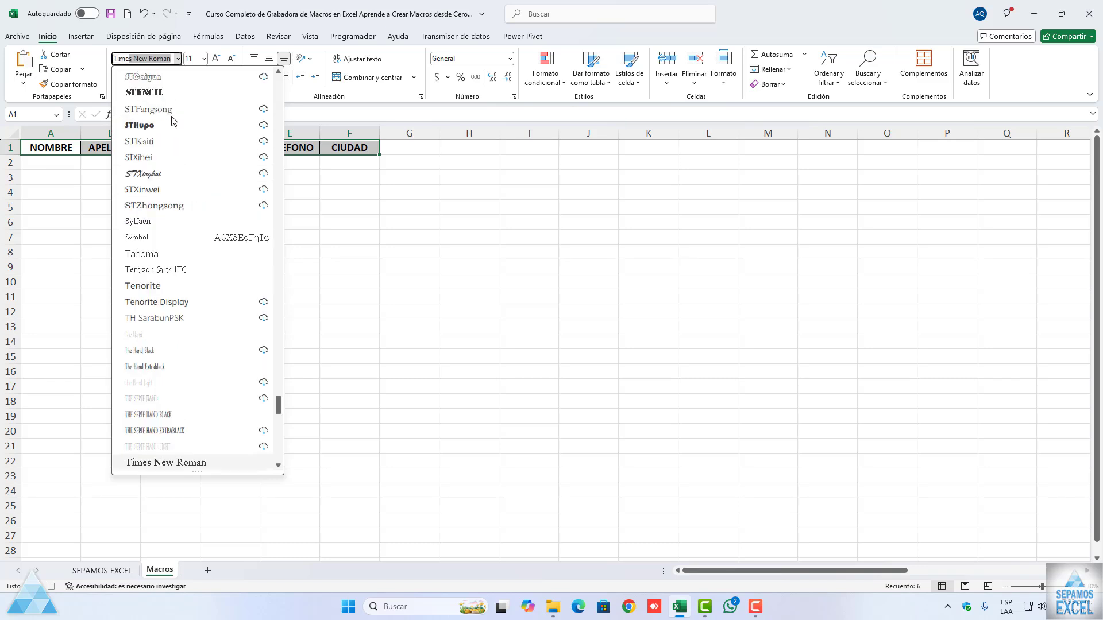
key(Return)
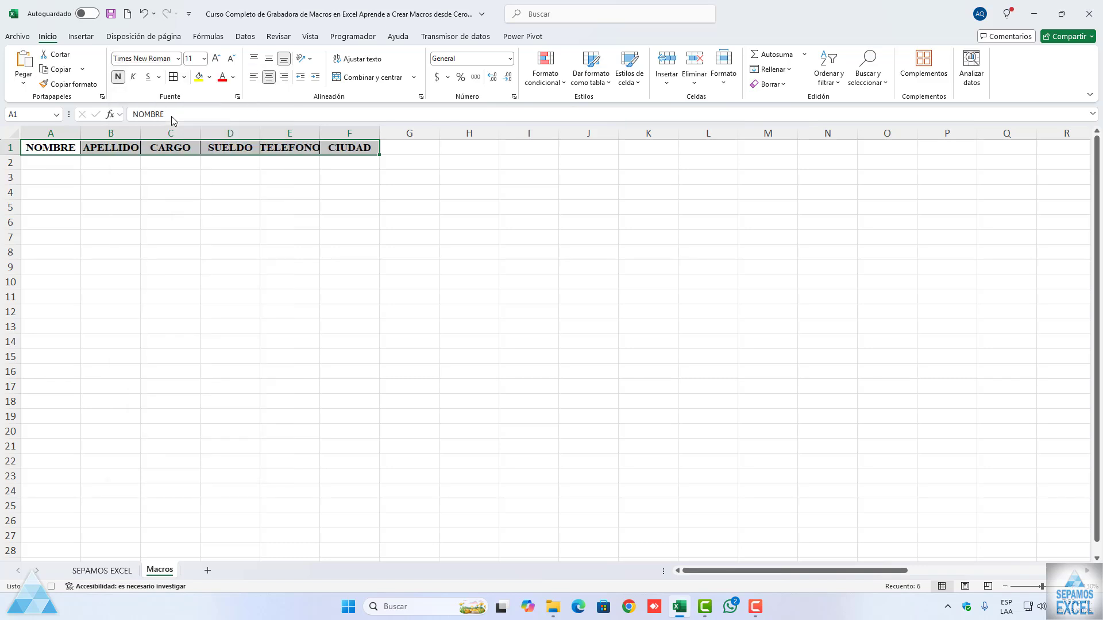
Step: Stop the macro recording with cell A1 selected, and autofit column E to the TELEFONO header
click(59, 147)
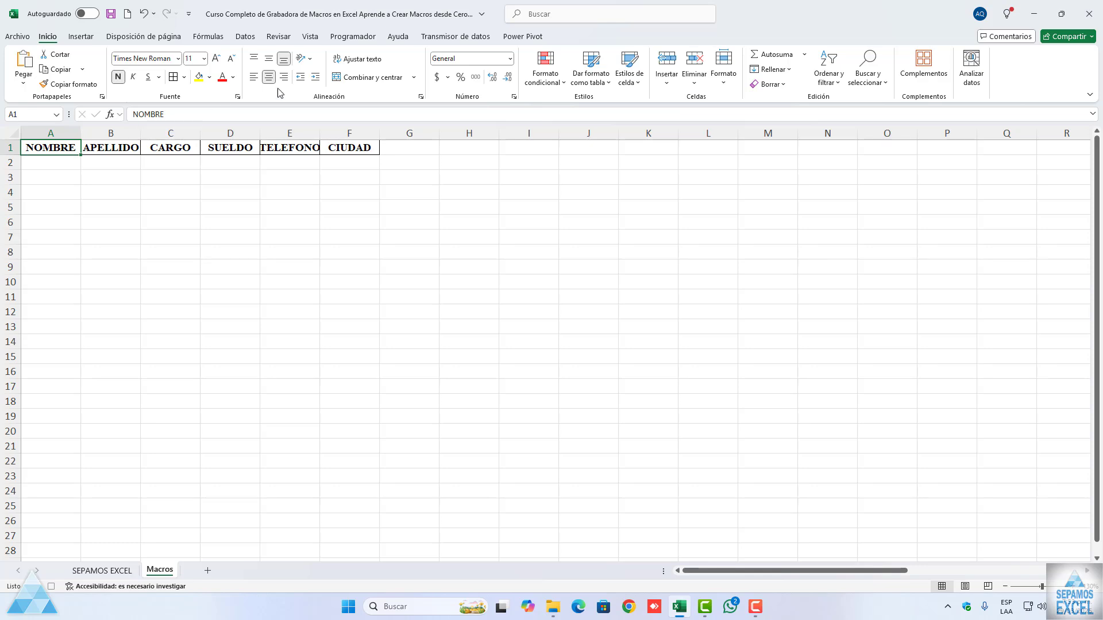
click(348, 38)
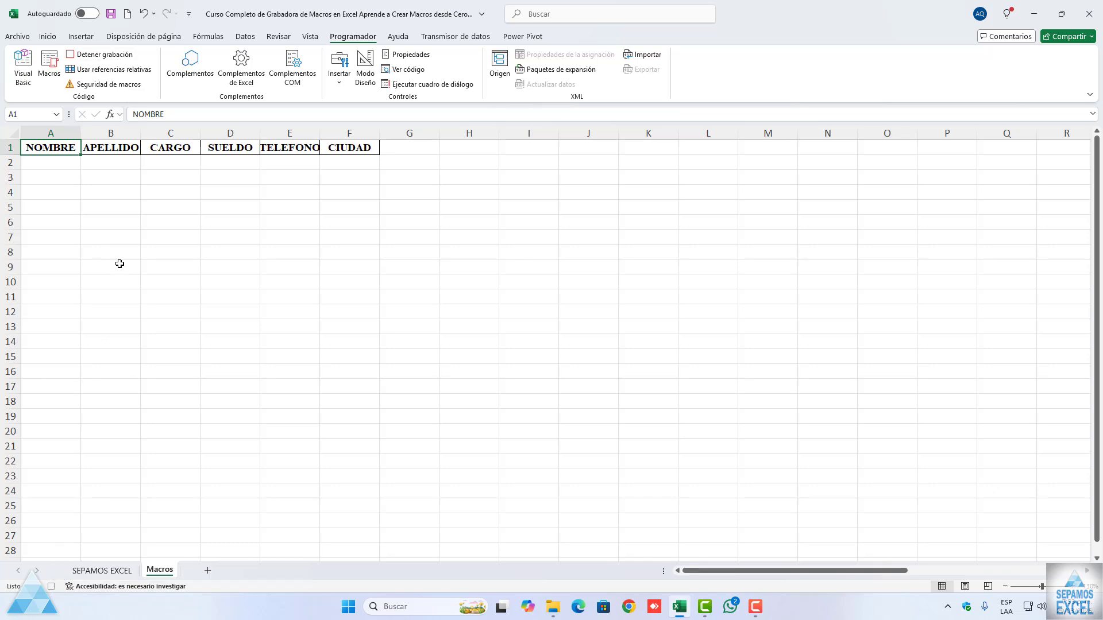
click(111, 58)
double_click(319, 133)
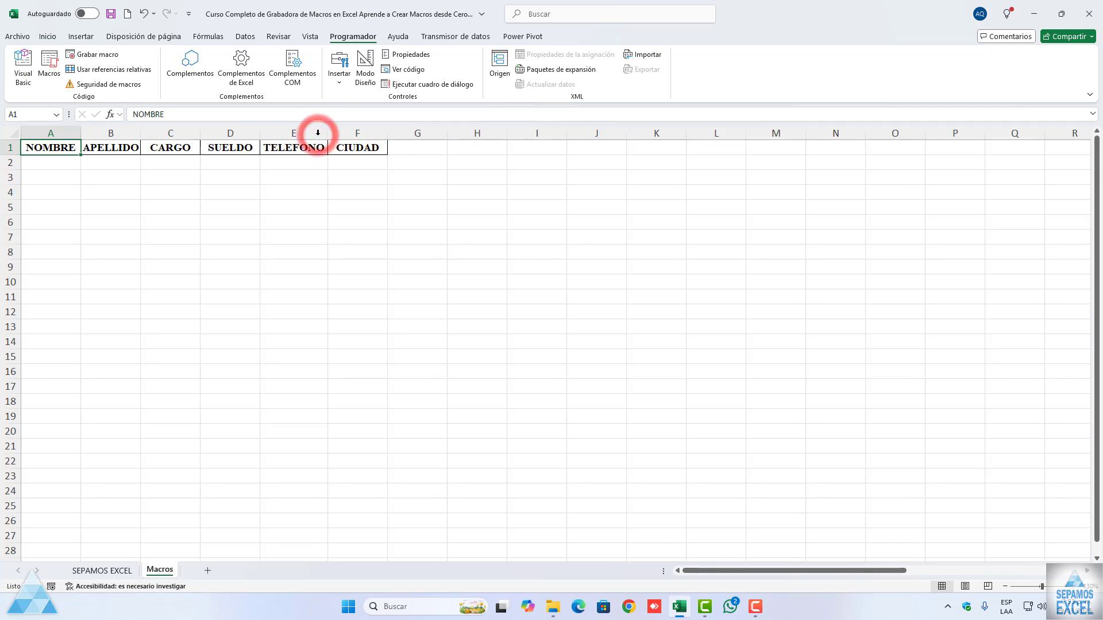
Step: Clear the formatting from the headers in A1:F1, keeping their text
drag(52, 146, 380, 148)
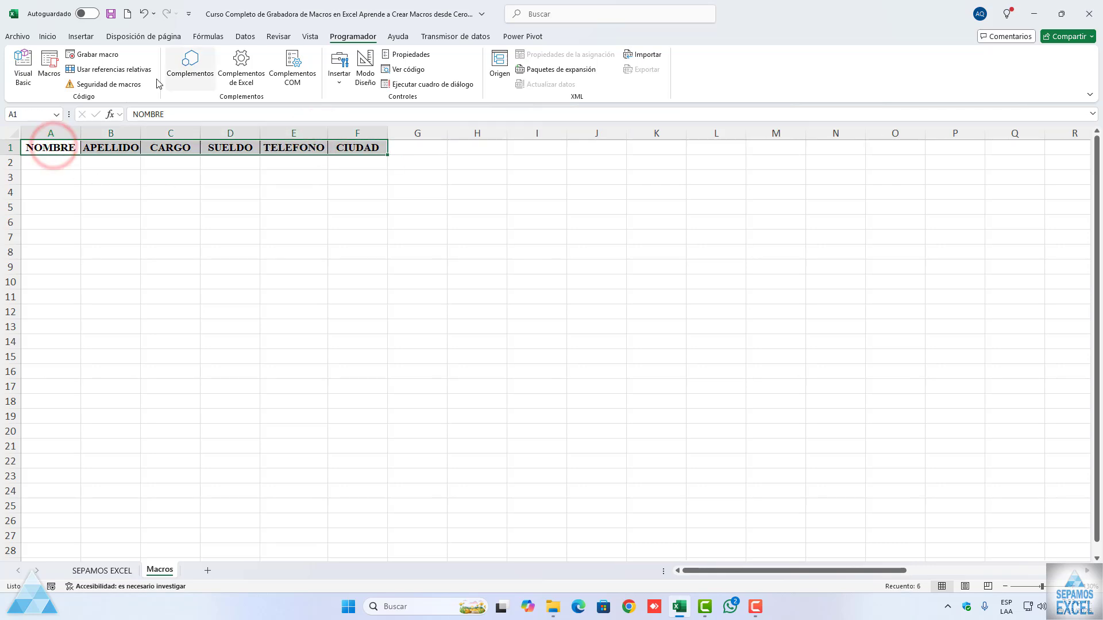
click(48, 36)
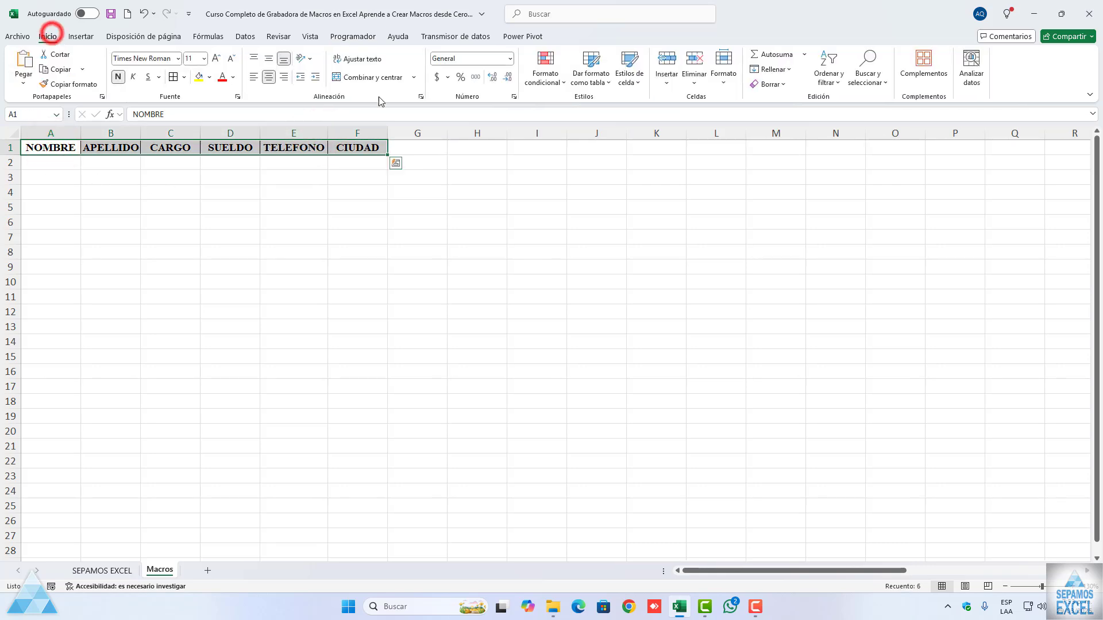
click(781, 85)
click(785, 114)
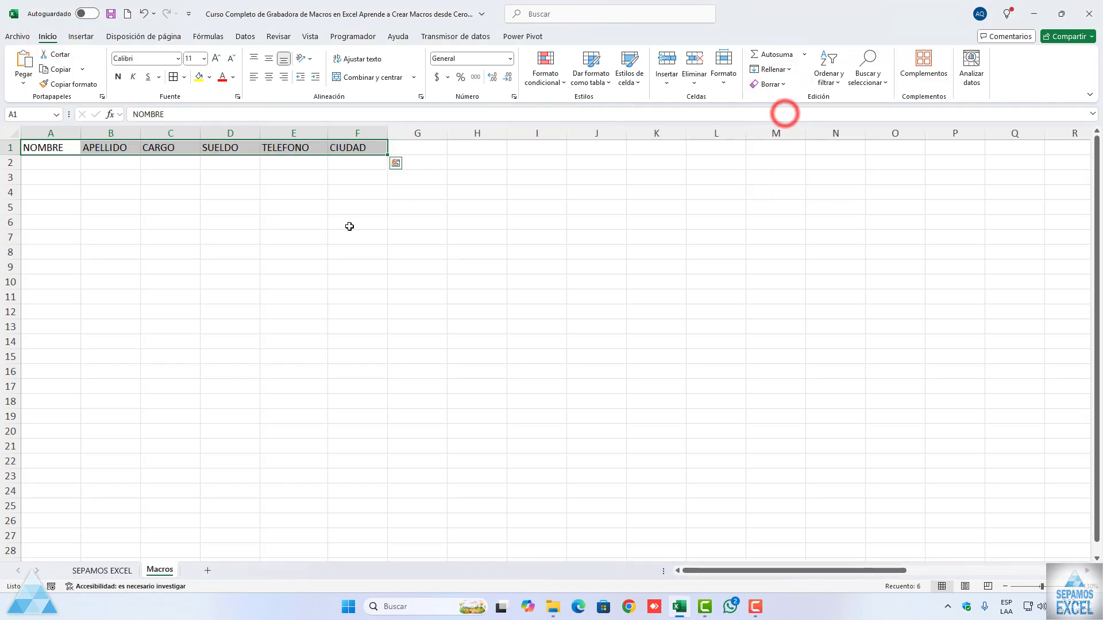
click(270, 251)
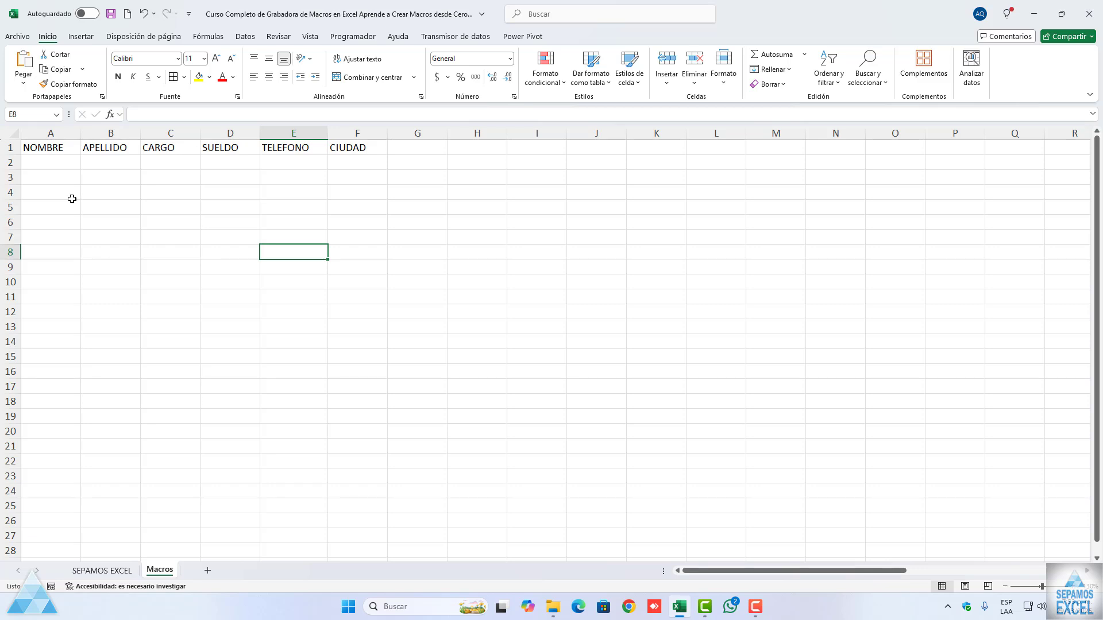
Step: Select cell A1 and view the list of recorded macros, closing it without running any
click(56, 148)
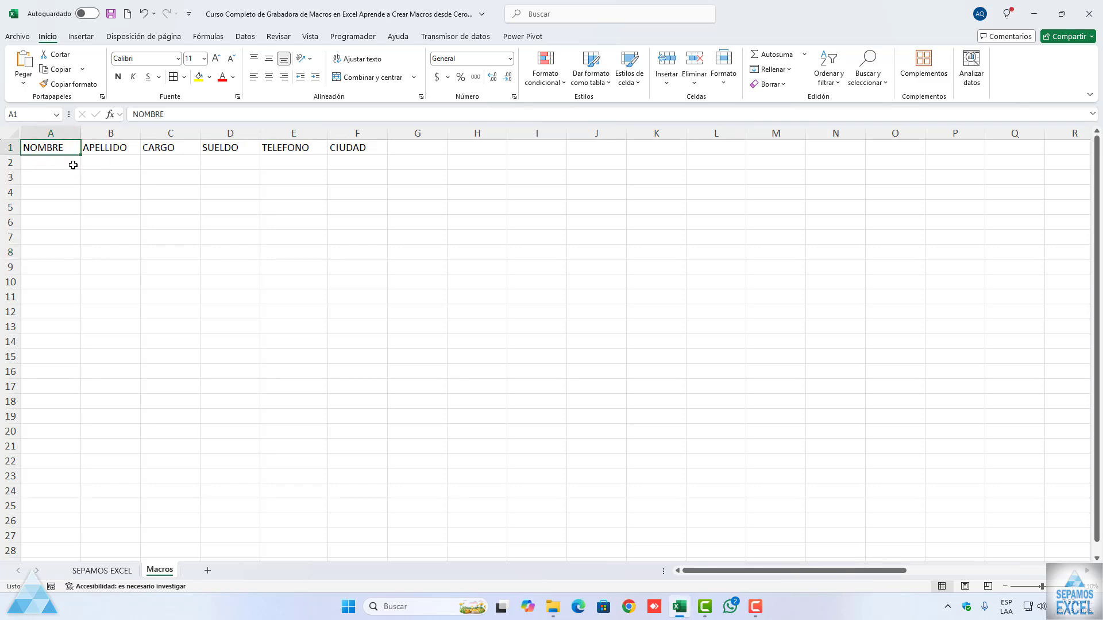
click(352, 37)
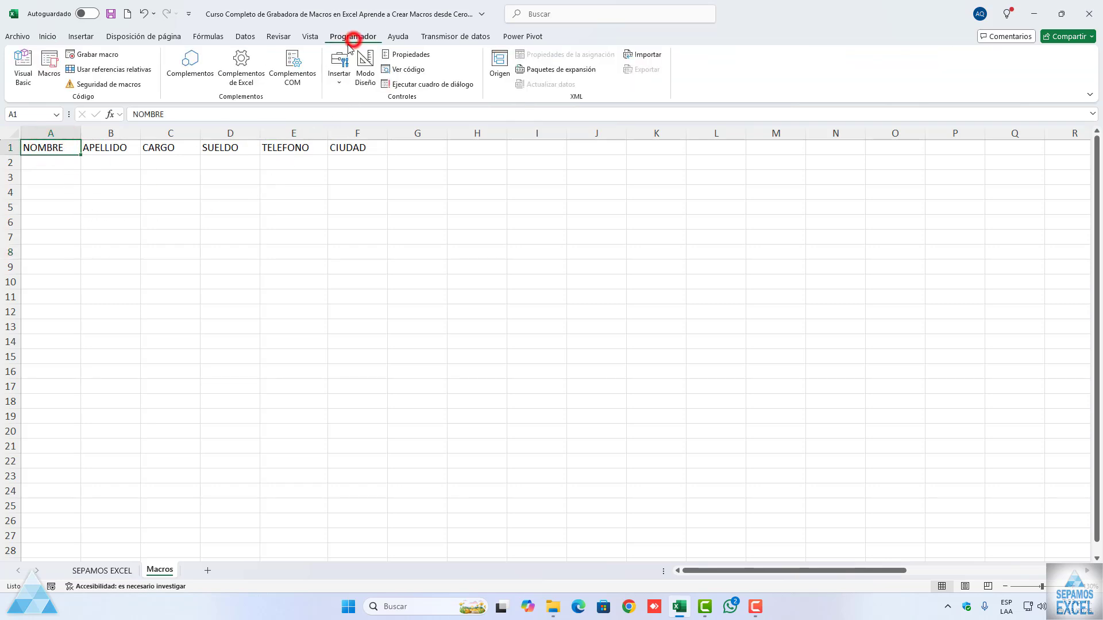
click(56, 83)
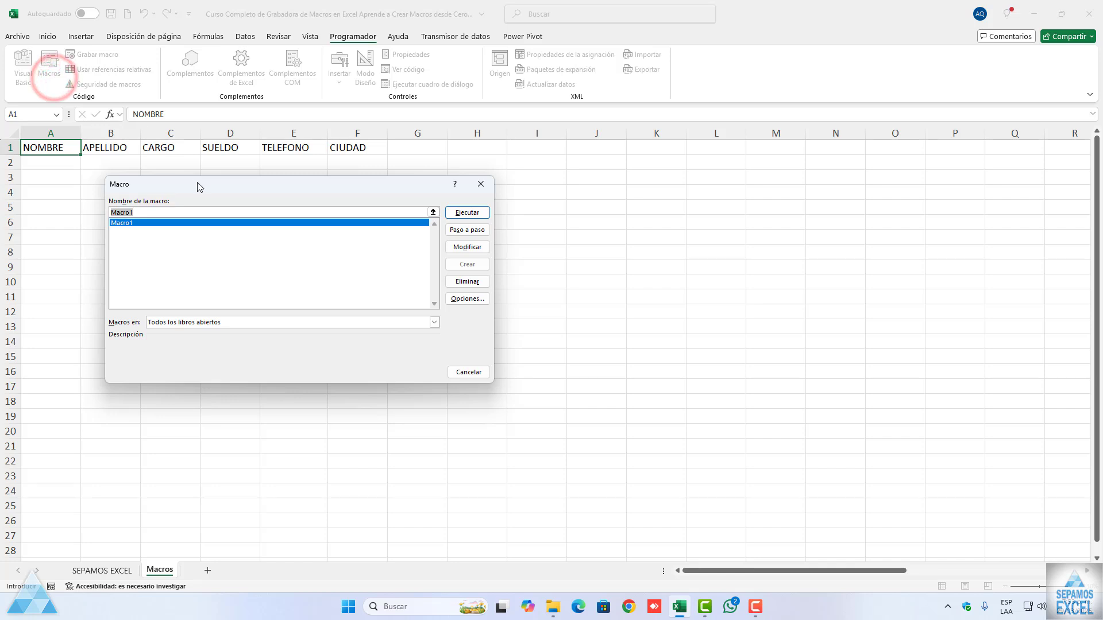
drag(198, 184, 162, 213)
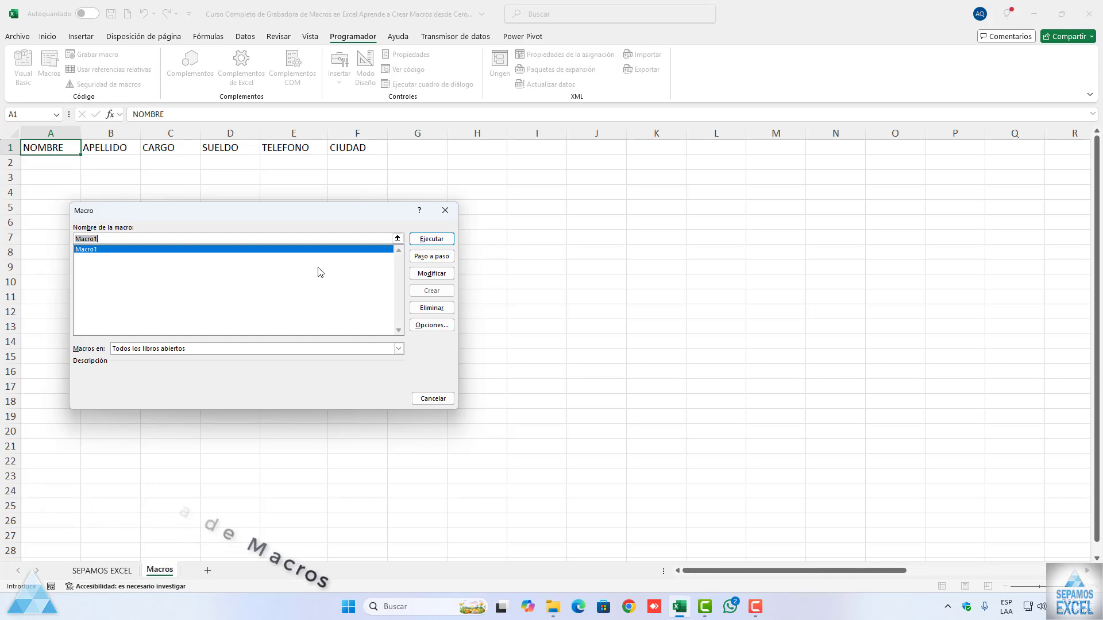
click(444, 211)
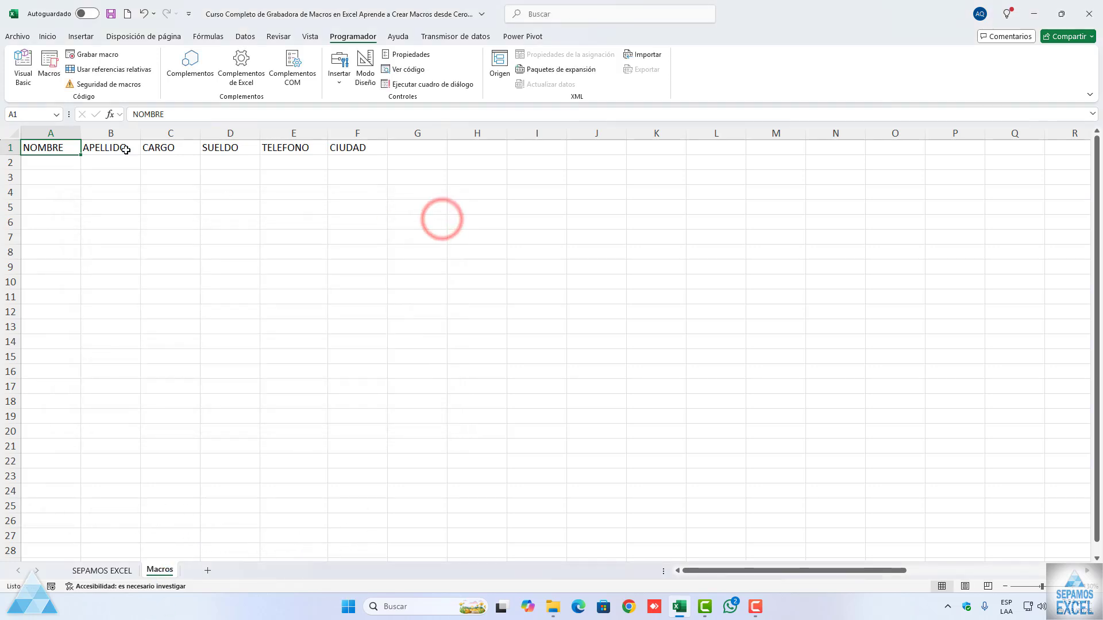
Step: Run Macro1 from the list of macros to reapply the recorded header formatting
click(60, 73)
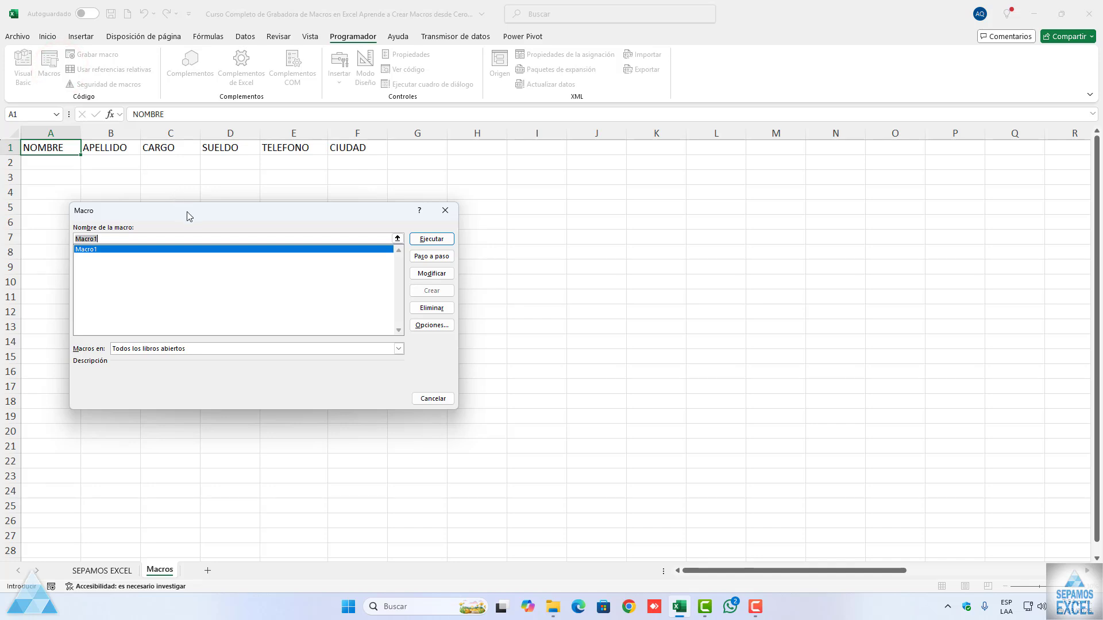
mouse_move(186, 212)
mouse_down()
mouse_move(192, 251)
mouse_move(170, 206)
mouse_up()
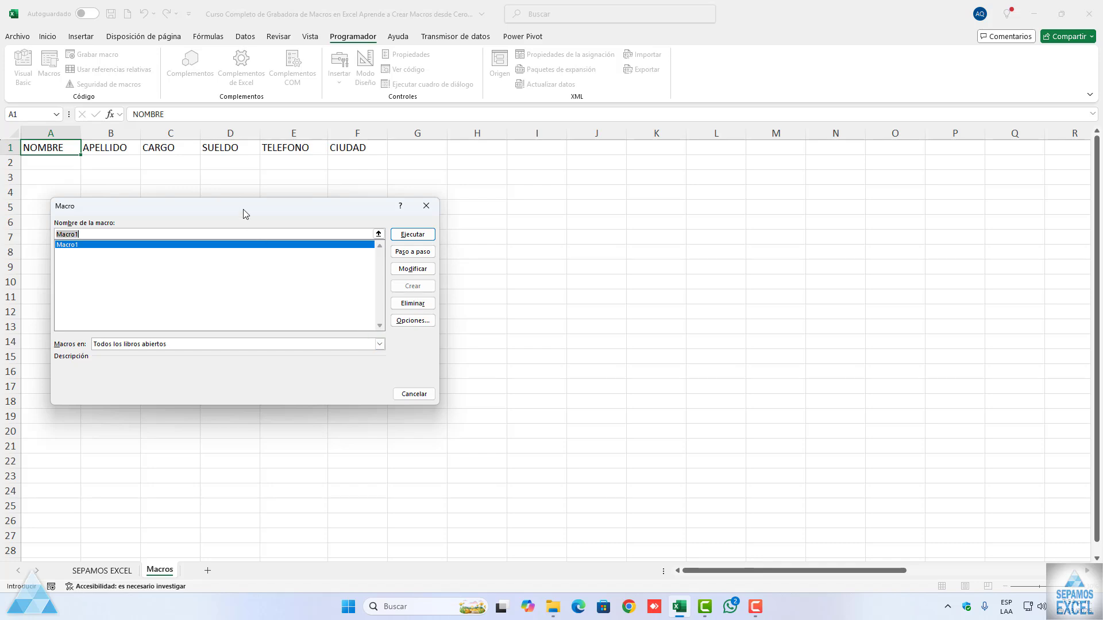
drag(246, 214, 224, 203)
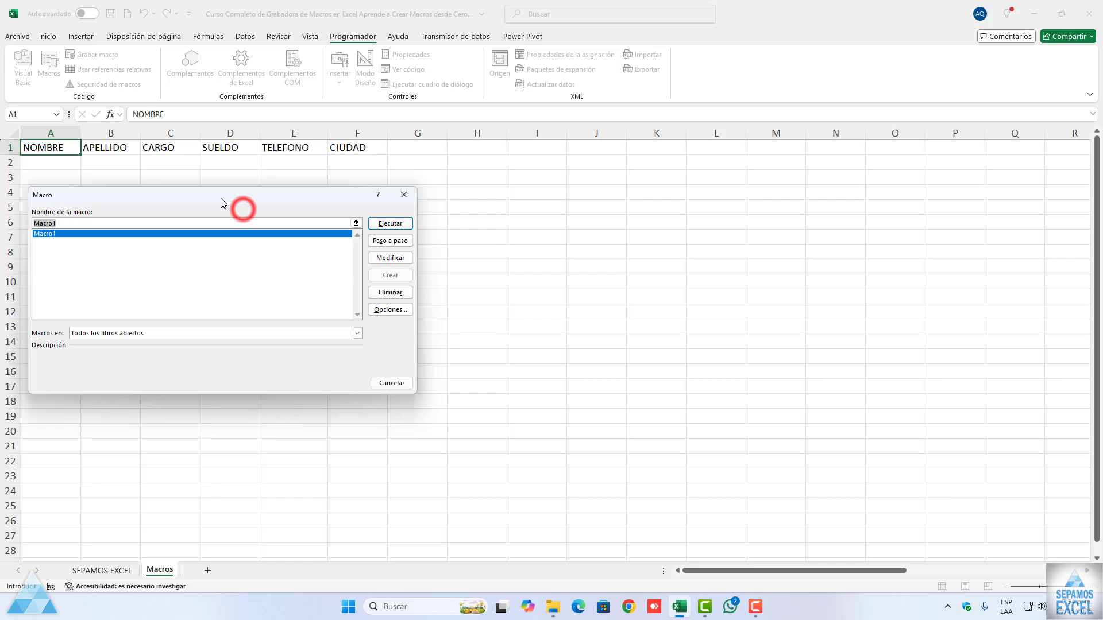
click(391, 224)
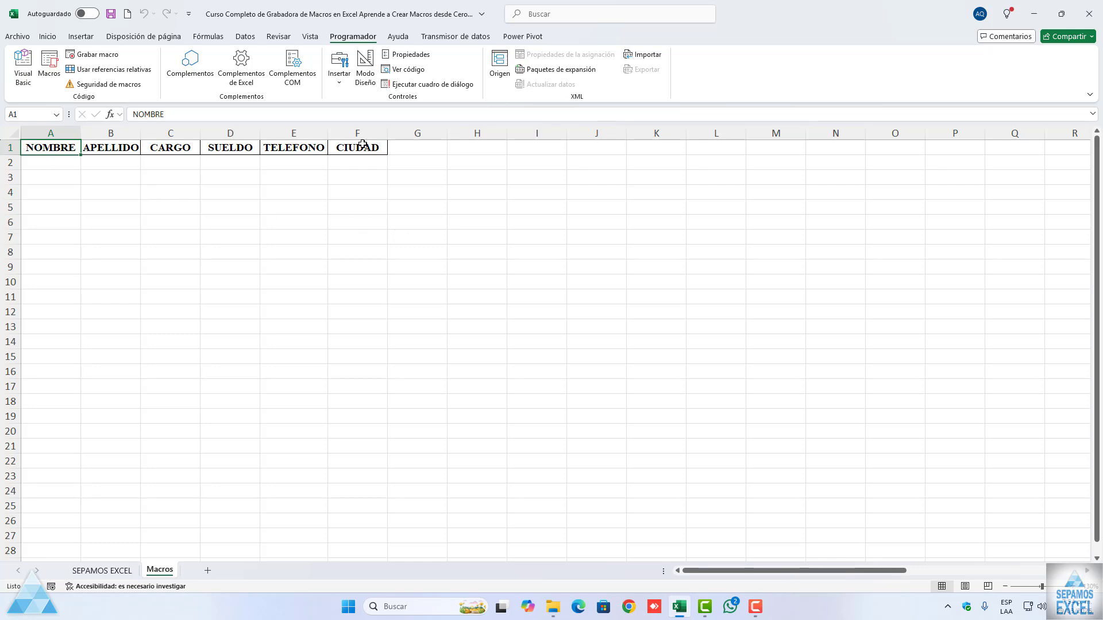
Step: Examine the formatting that the macro applied to the header row A1:F1
drag(60, 150, 358, 148)
click(230, 176)
click(59, 147)
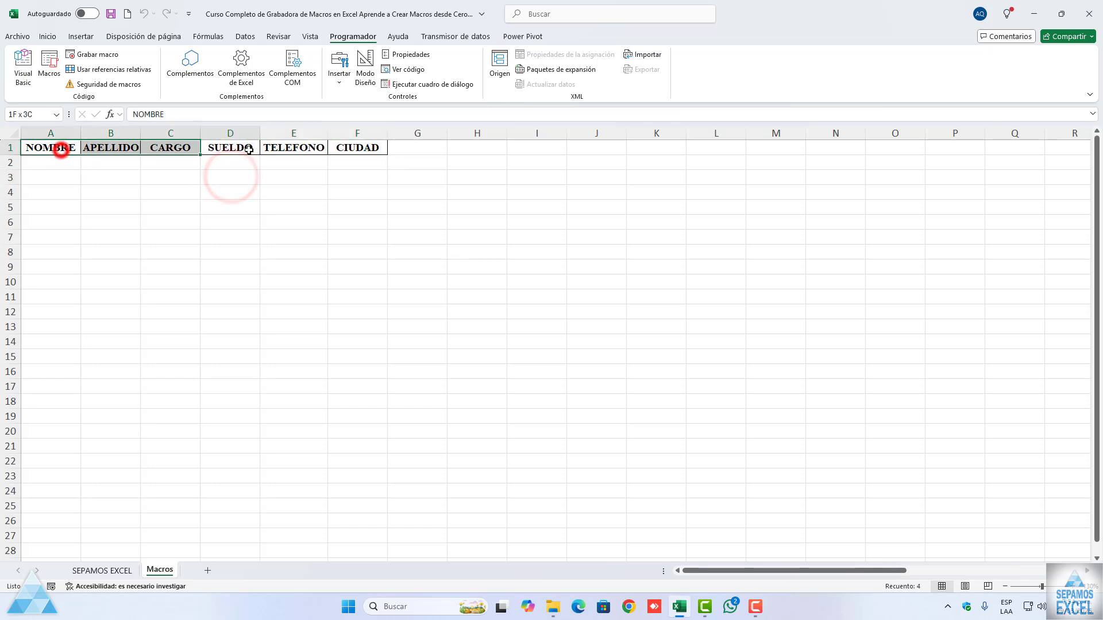
drag(59, 147, 353, 147)
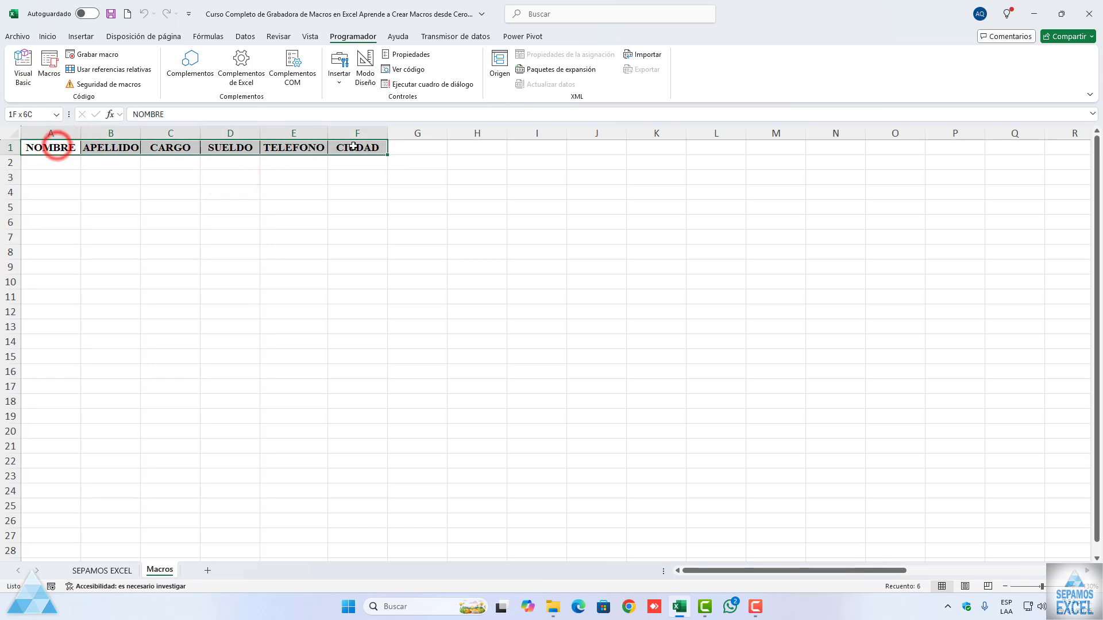
click(286, 181)
drag(69, 151, 348, 151)
click(328, 211)
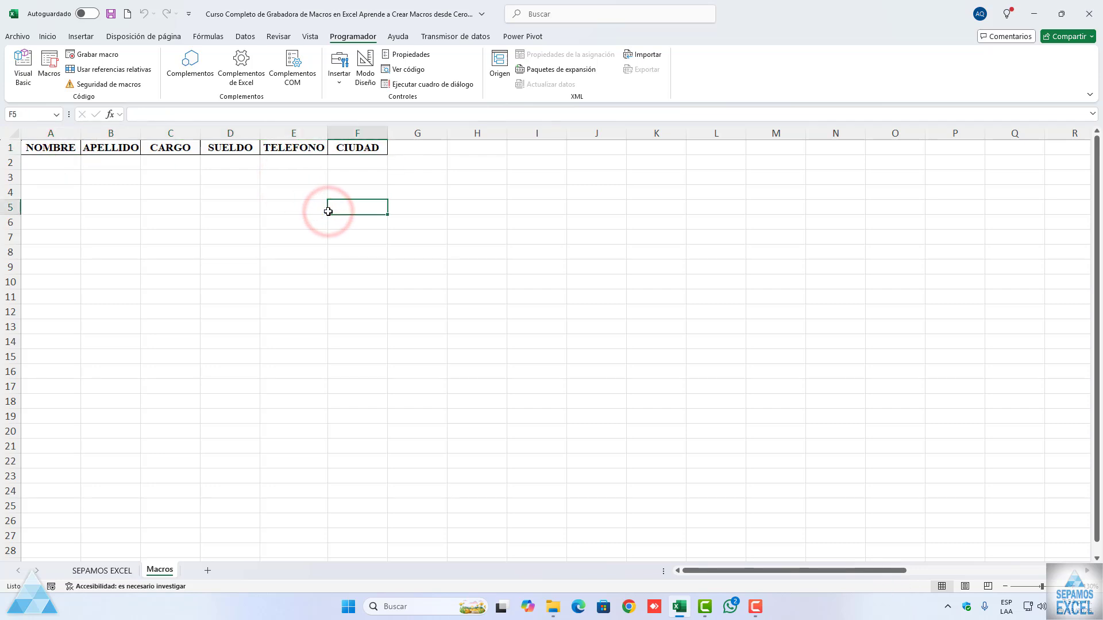
drag(45, 149, 357, 144)
click(295, 205)
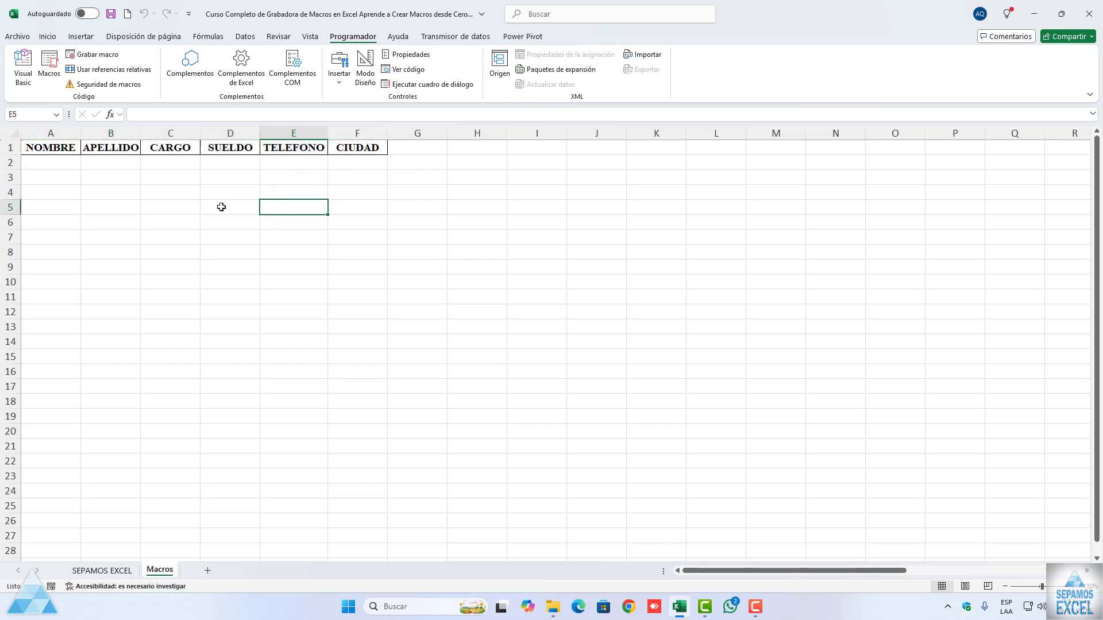
drag(34, 151, 374, 150)
click(307, 238)
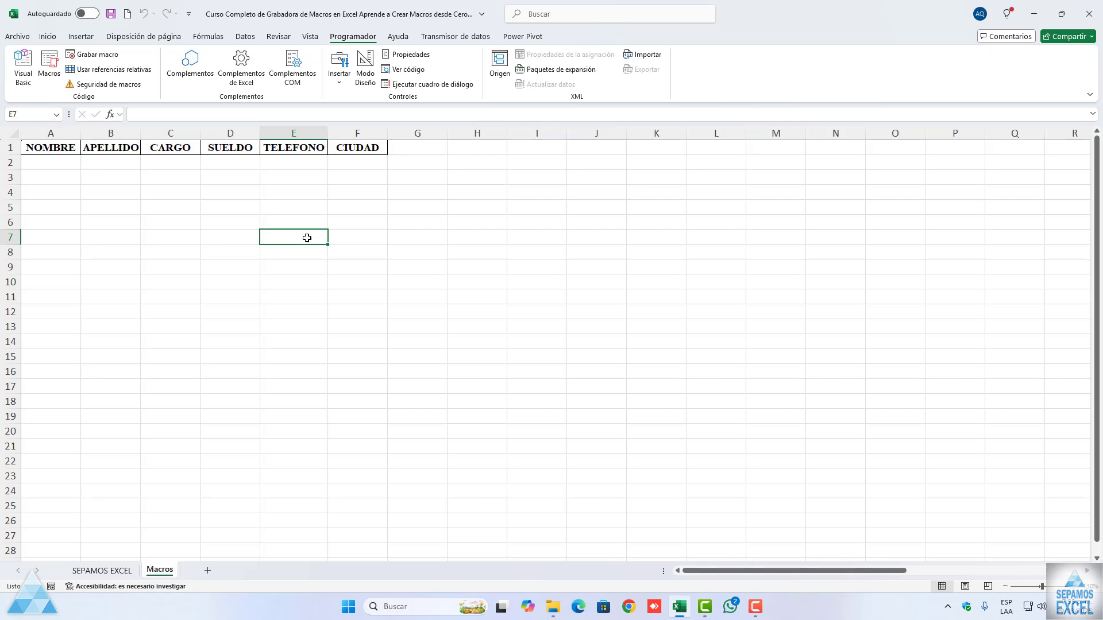
click(307, 238)
drag(57, 149, 342, 149)
drag(64, 149, 338, 150)
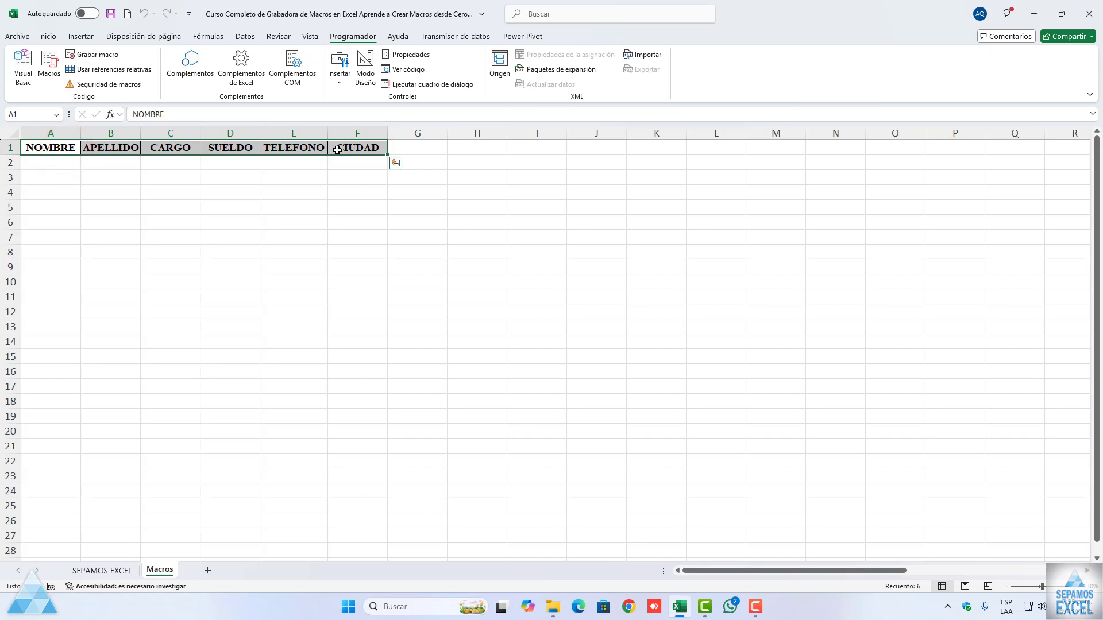
click(314, 228)
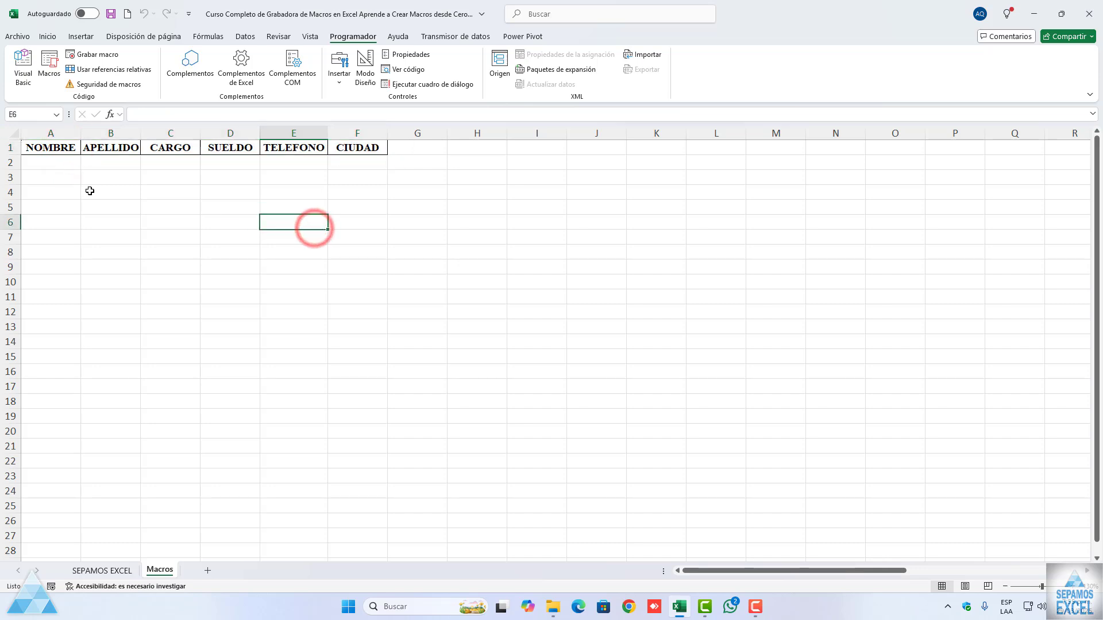
Step: Clear the formatting from the header cells A1:F1 again, keeping their text
drag(43, 148, 352, 147)
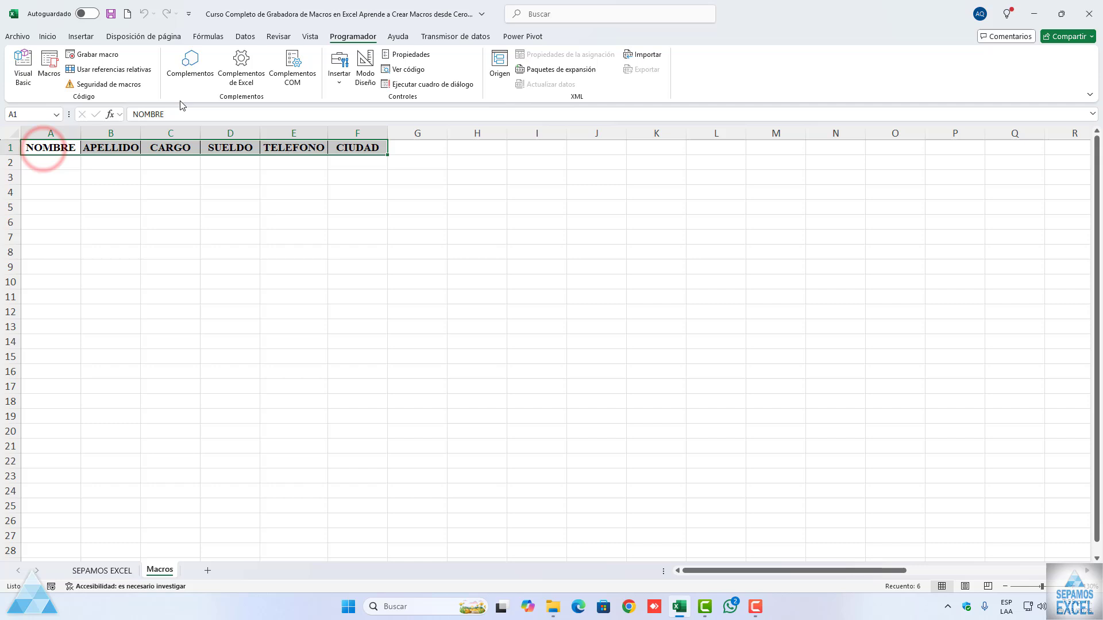
click(48, 36)
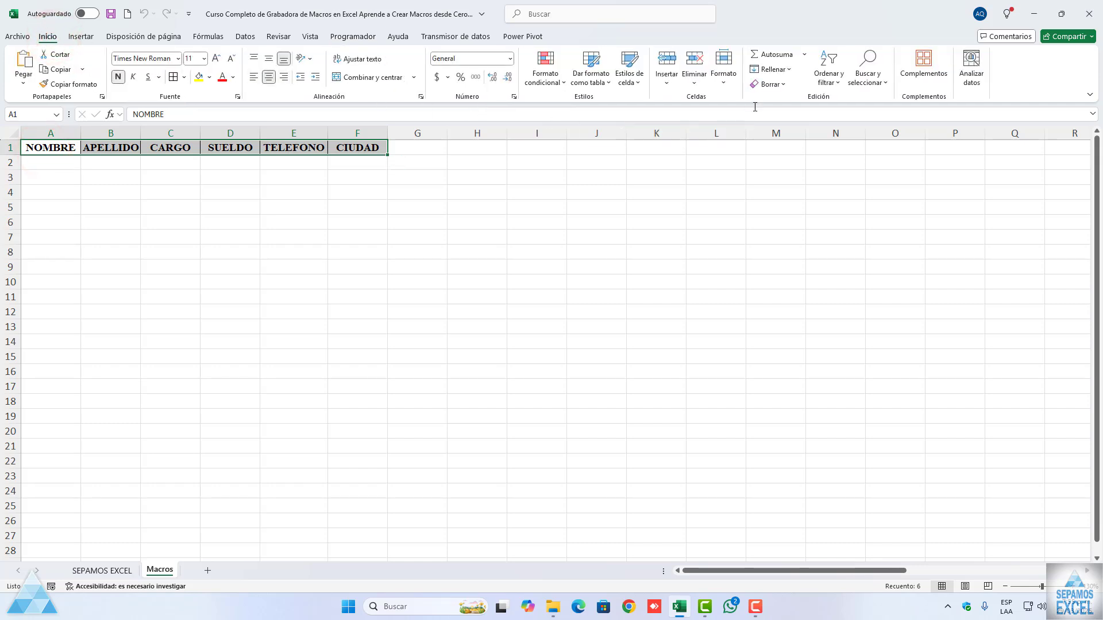
click(782, 85)
click(789, 116)
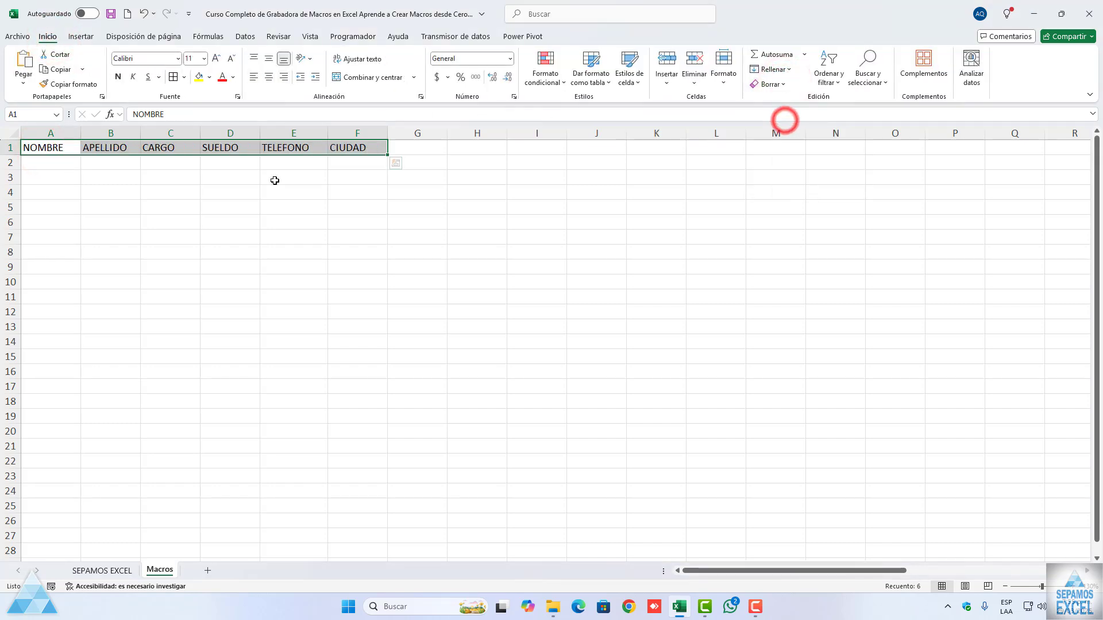
click(274, 178)
click(52, 189)
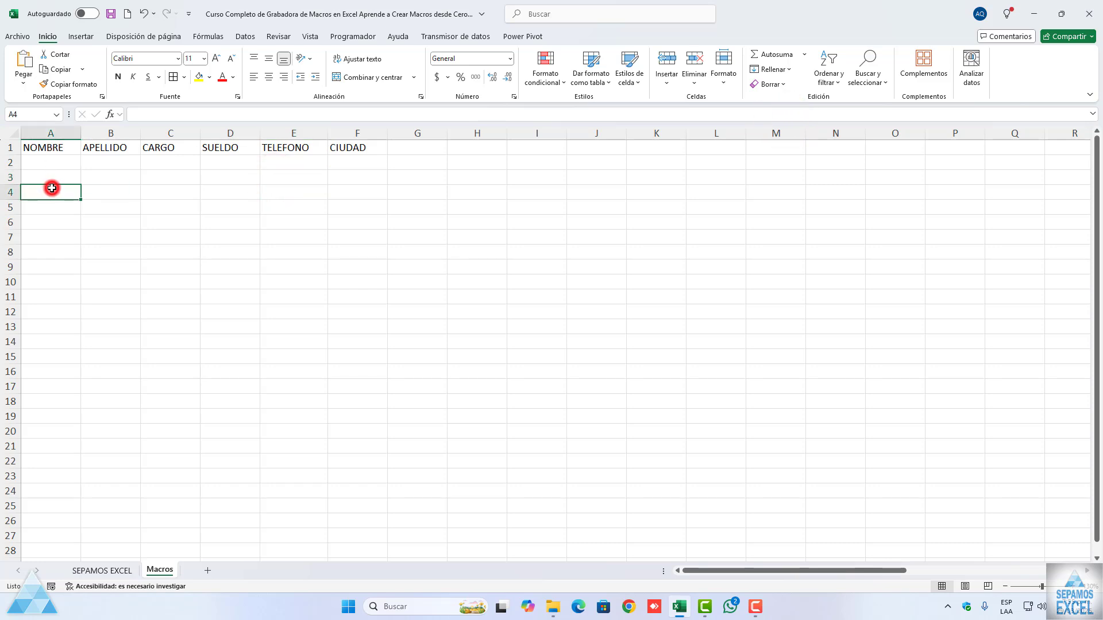
Step: Select cell A1 and start Macro1 in step-by-step mode from the list of recorded macros
click(52, 148)
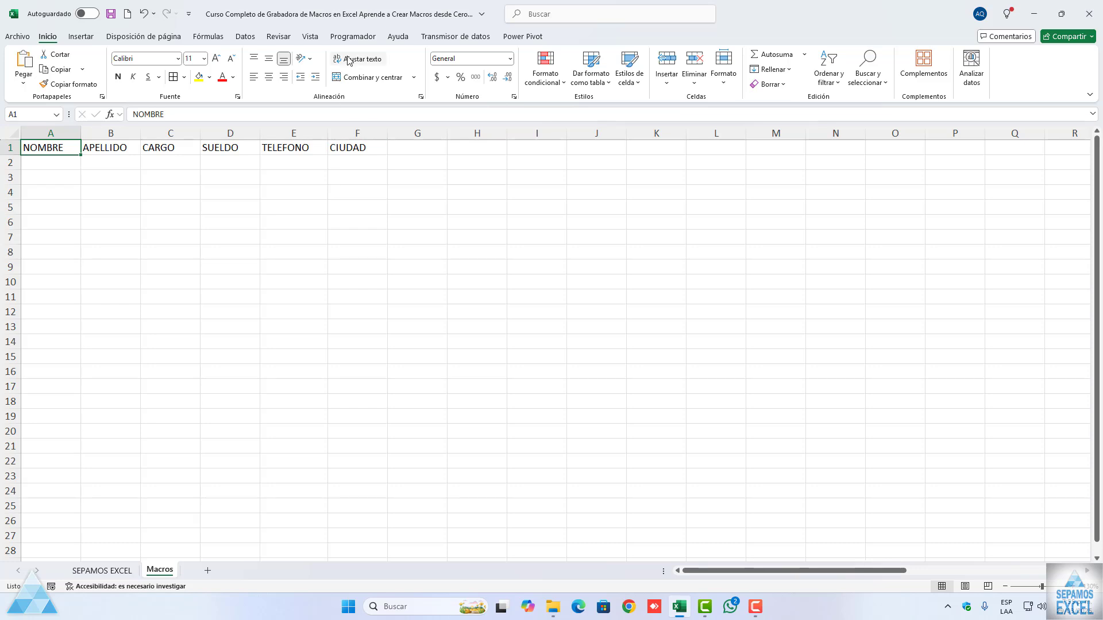
click(353, 36)
click(49, 65)
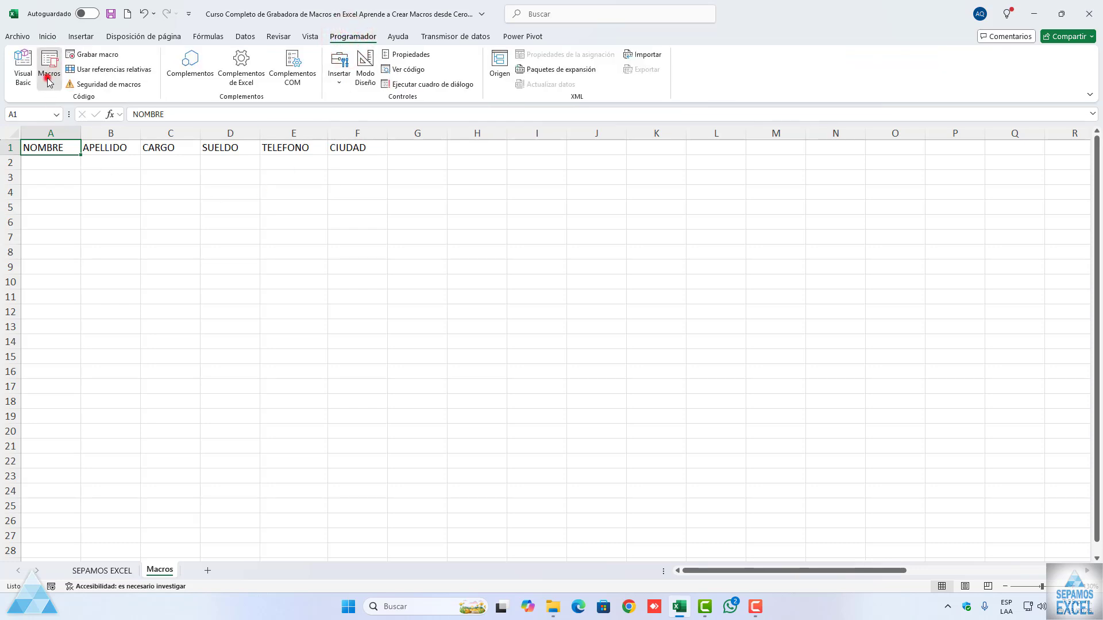
drag(240, 195, 268, 195)
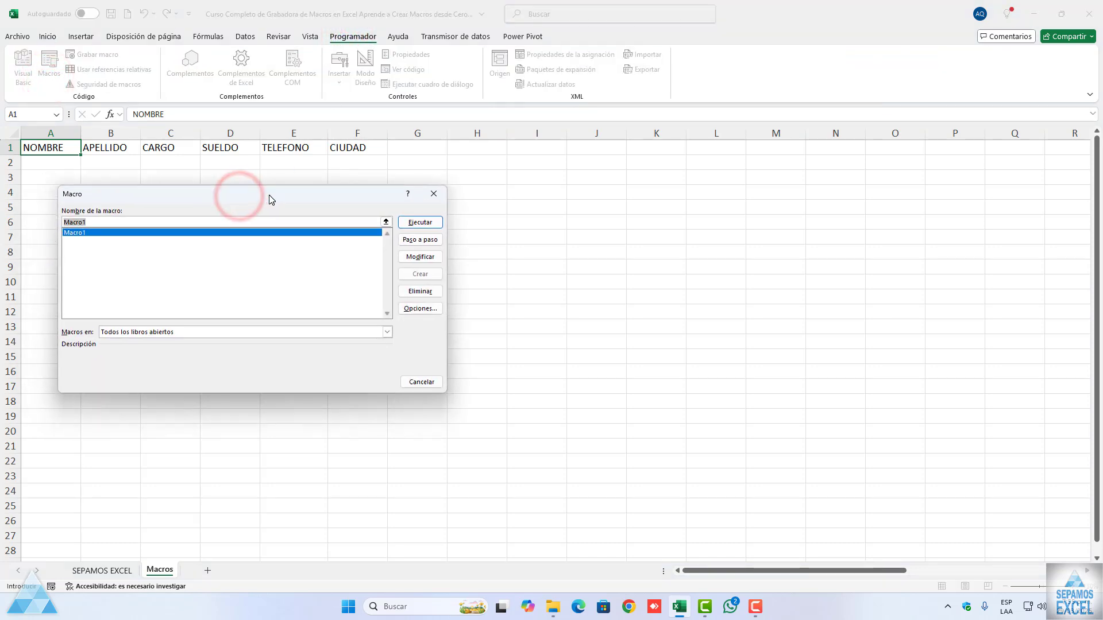
click(422, 240)
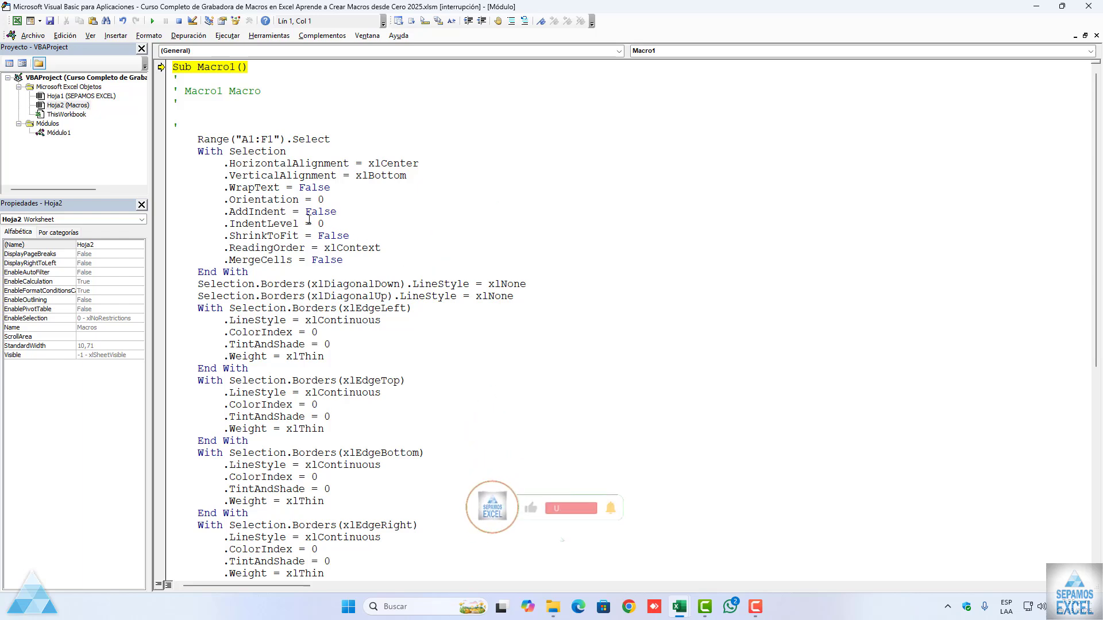
Step: Look over Macro1's code, then run it through to the end and close the Visual Basic editor
scroll(309, 219, down, 12)
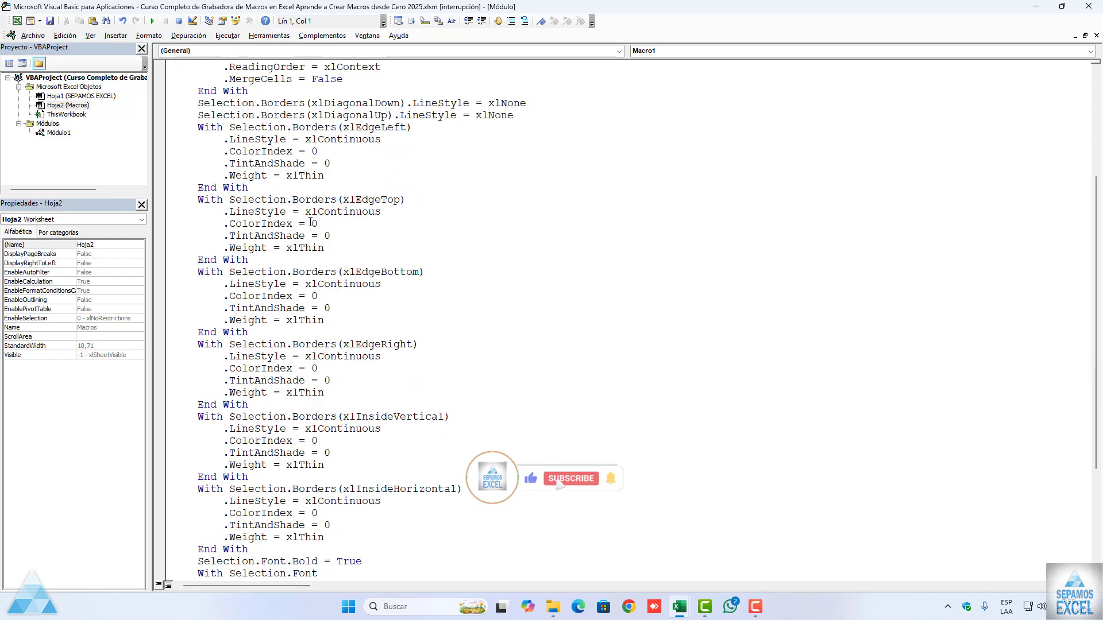
scroll(310, 222, up, 10)
scroll(311, 223, up, 2)
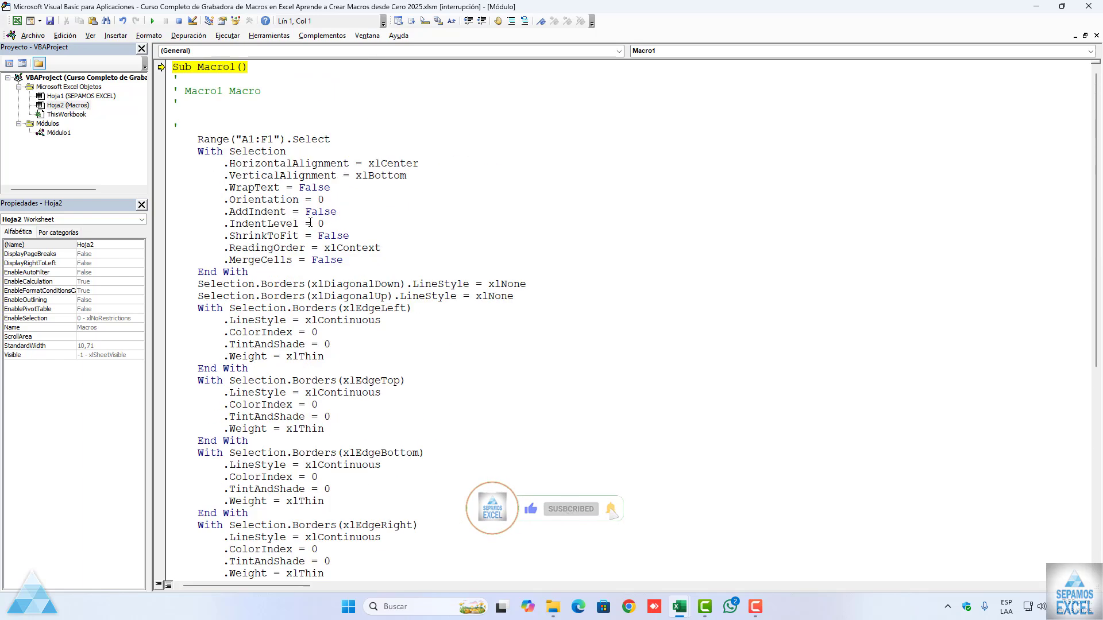
key(F5)
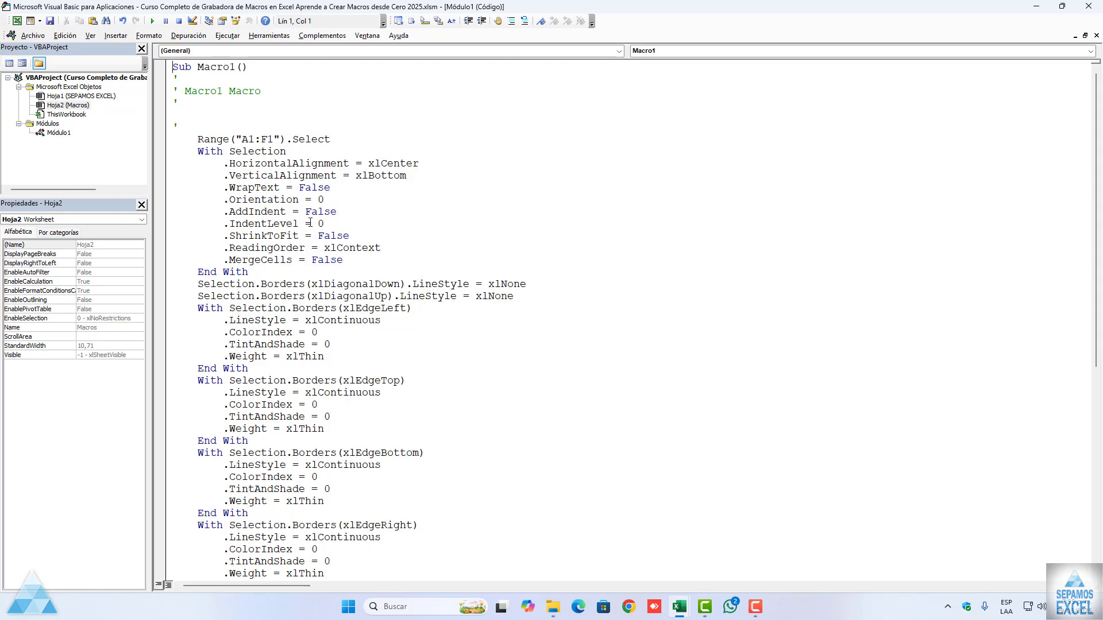
click(1090, 6)
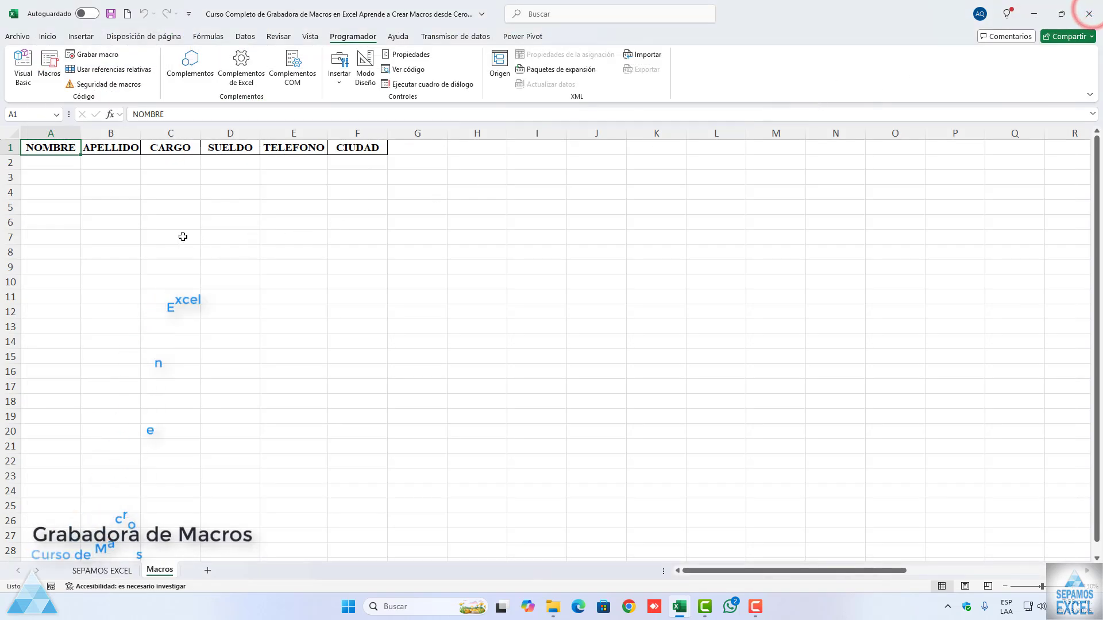
Step: Remove the formats that Macro1 reapplied to the headers in A1:F1, leaving only plain text
drag(57, 149, 360, 148)
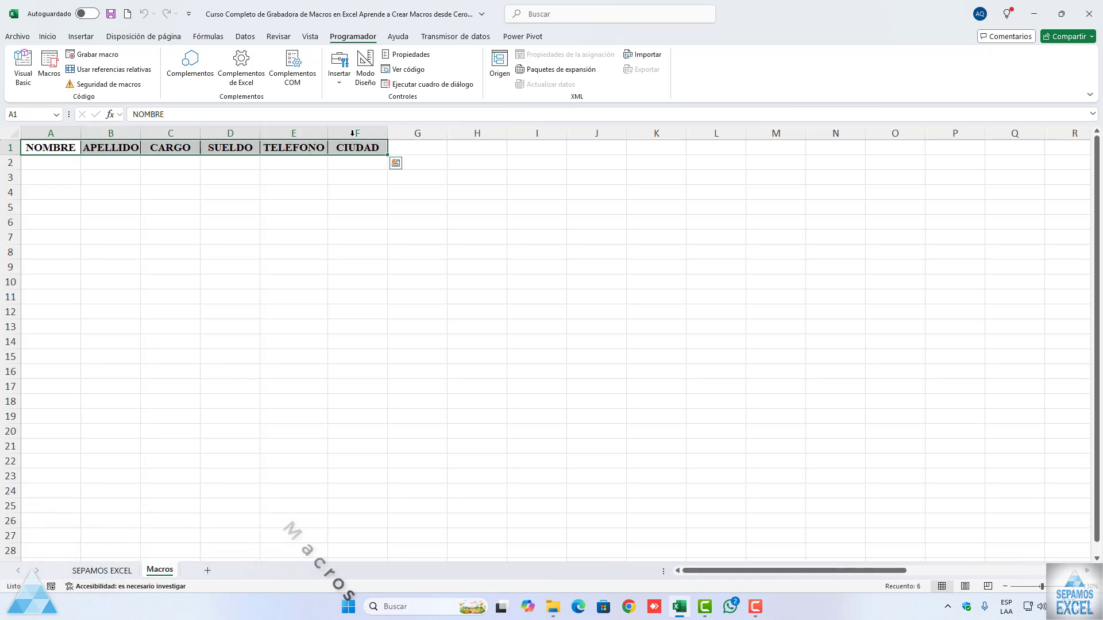
click(48, 36)
click(773, 84)
click(788, 118)
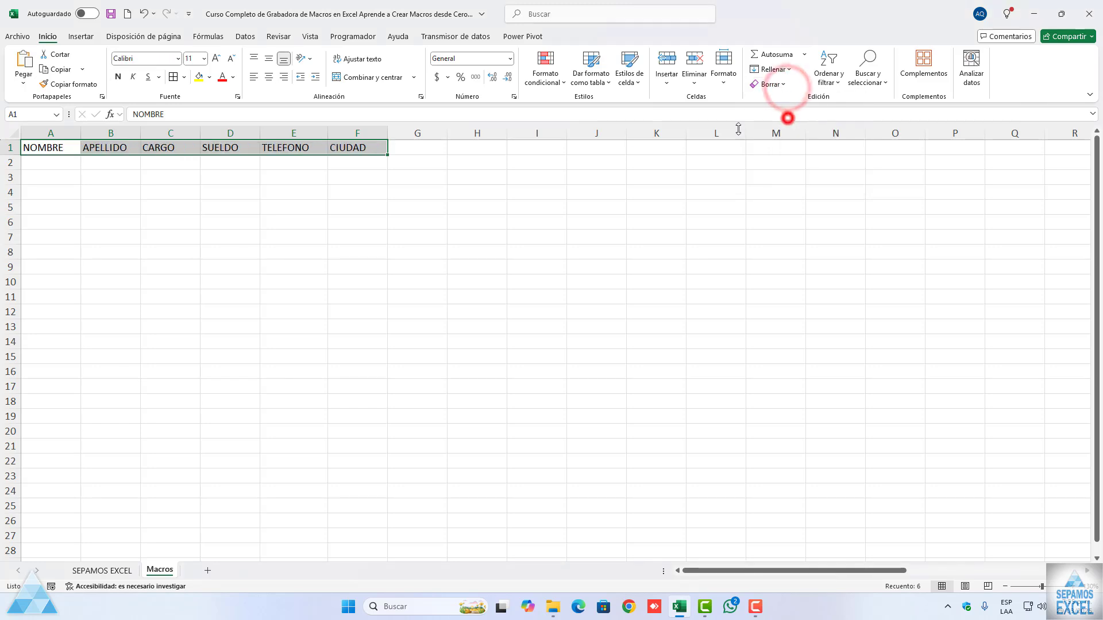
Step: With cell B1 selected, start Macro1 step by step and shrink the code editor so the header row stays in view
click(135, 150)
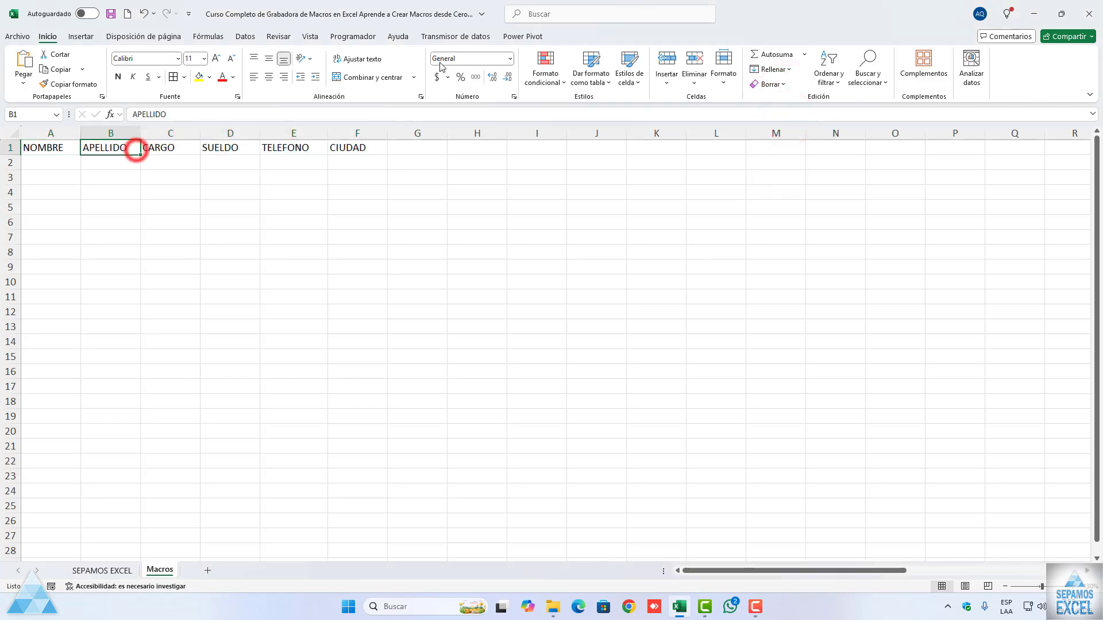
click(356, 37)
click(49, 70)
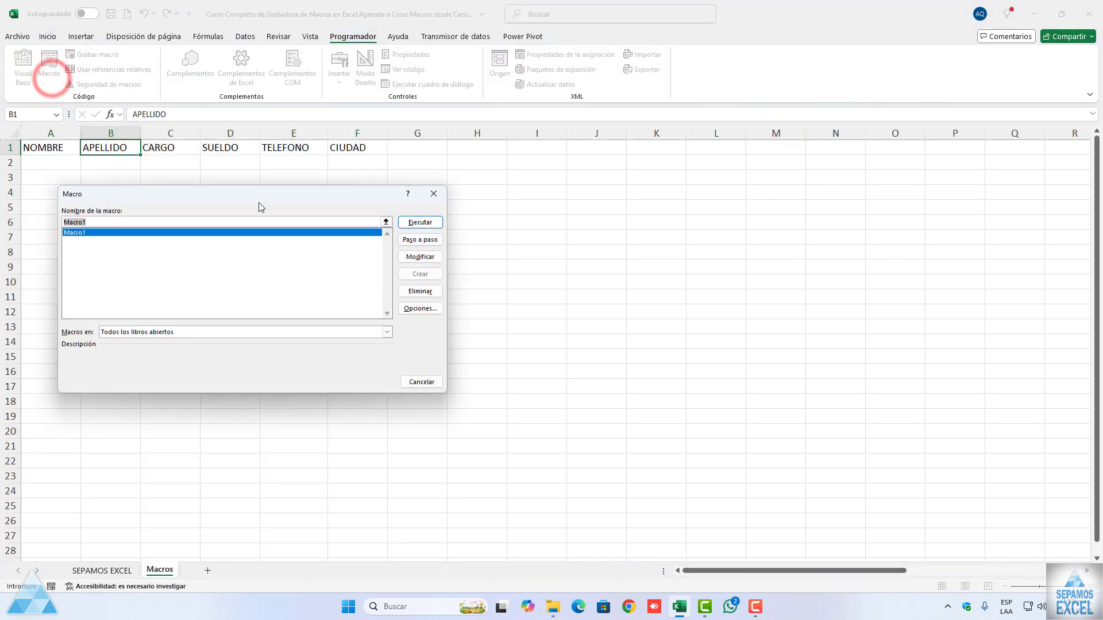
click(420, 240)
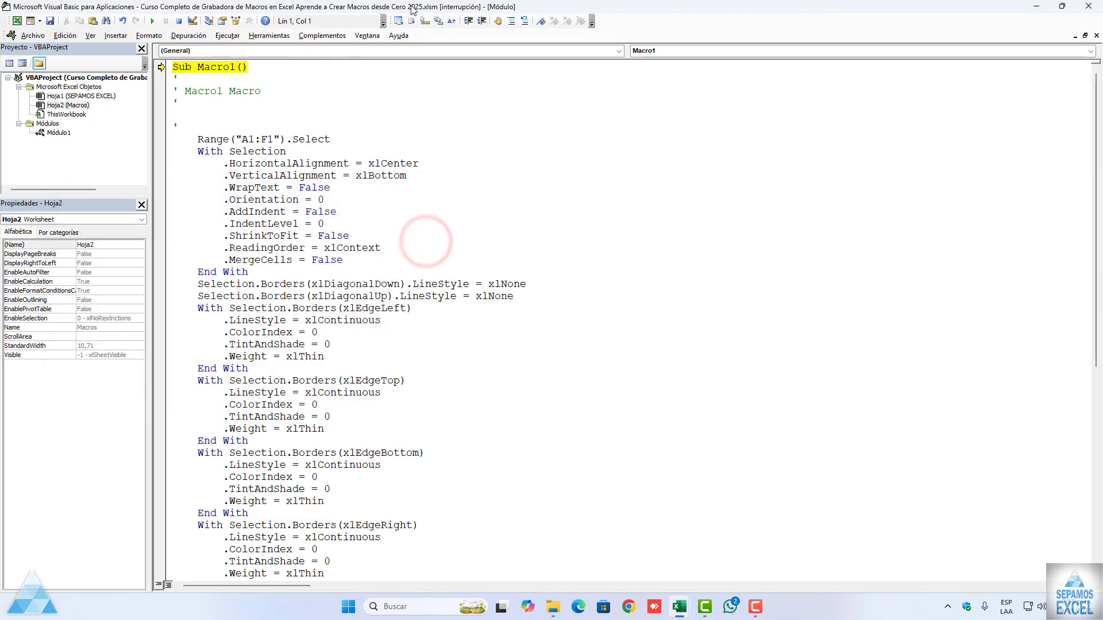
double_click(414, 8)
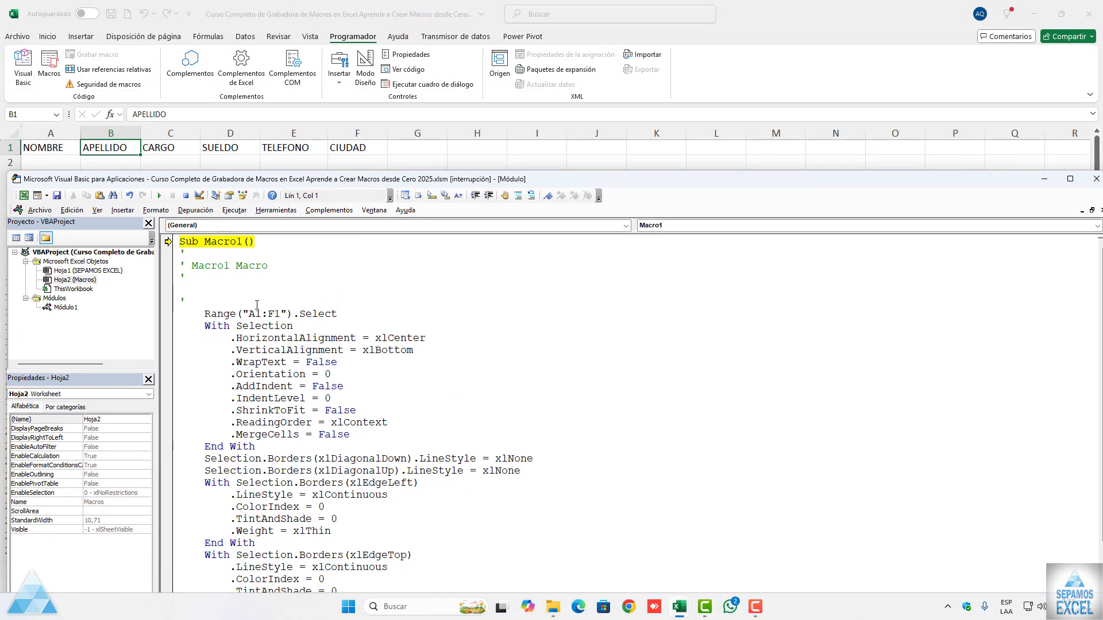
Step: Execute Macro1 line by line through the selection of A1:F1 and the horizontal centering of the headers
key(F8)
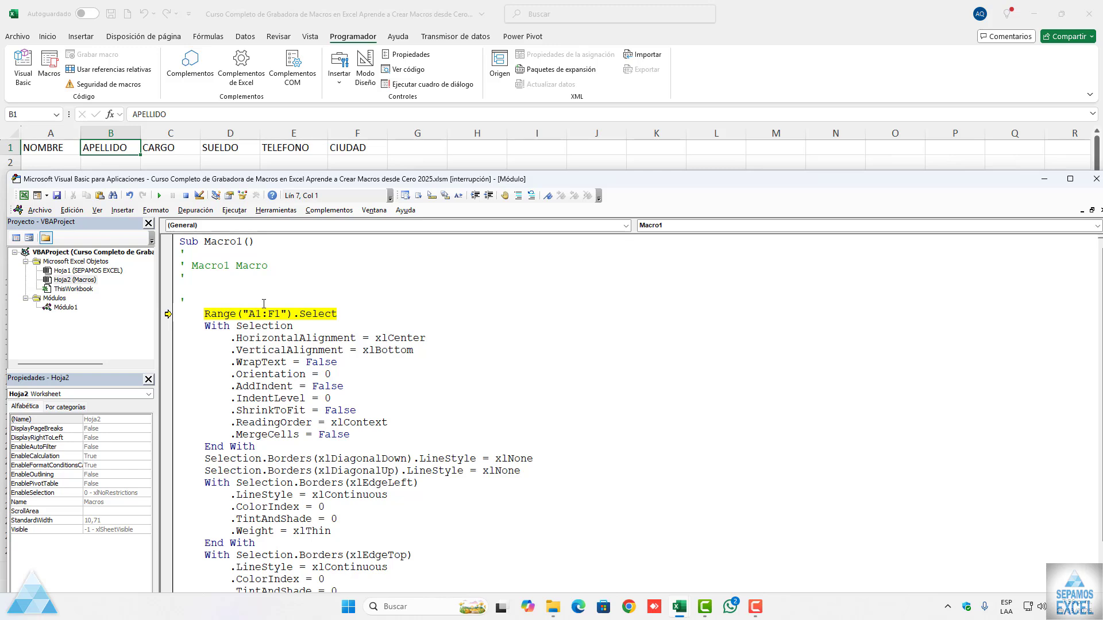
mouse_move(231, 181)
mouse_down()
mouse_move(215, 178)
mouse_move(234, 181)
mouse_up()
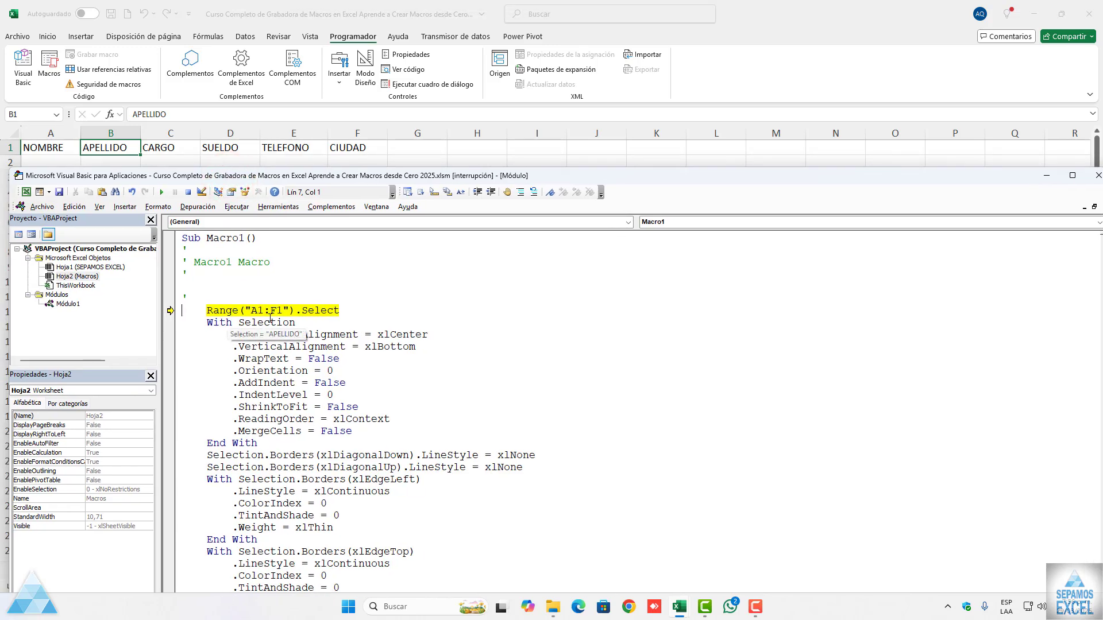
key(F8)
key(F8)
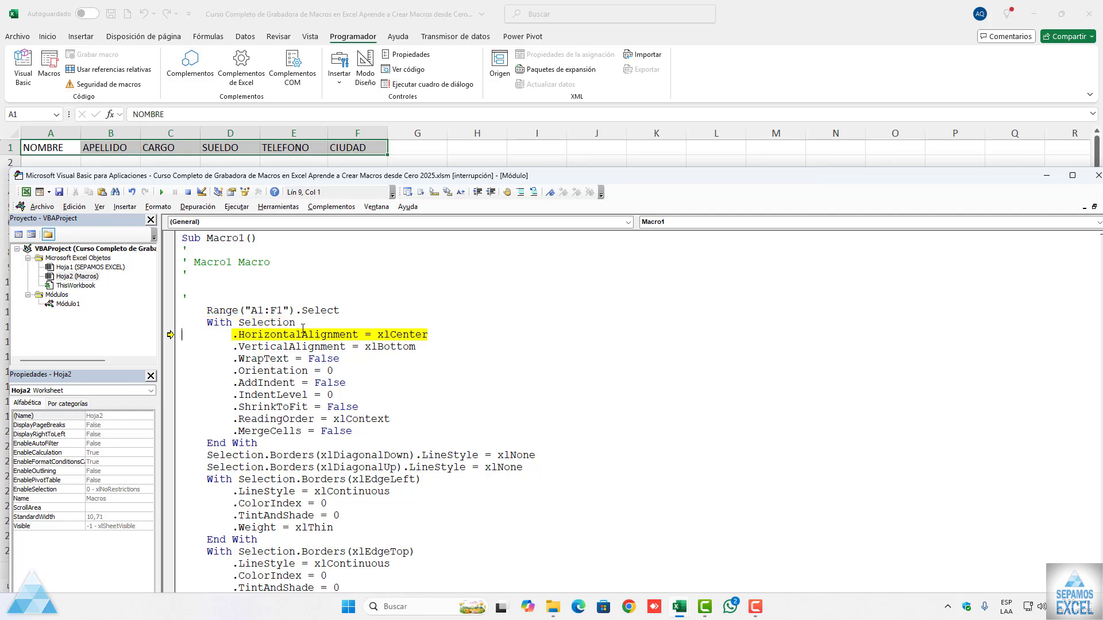
Step: Step through the remaining alignment properties, from VerticalAlignment to MergeCells, up to the xlDiagonalDown border line
key(F8)
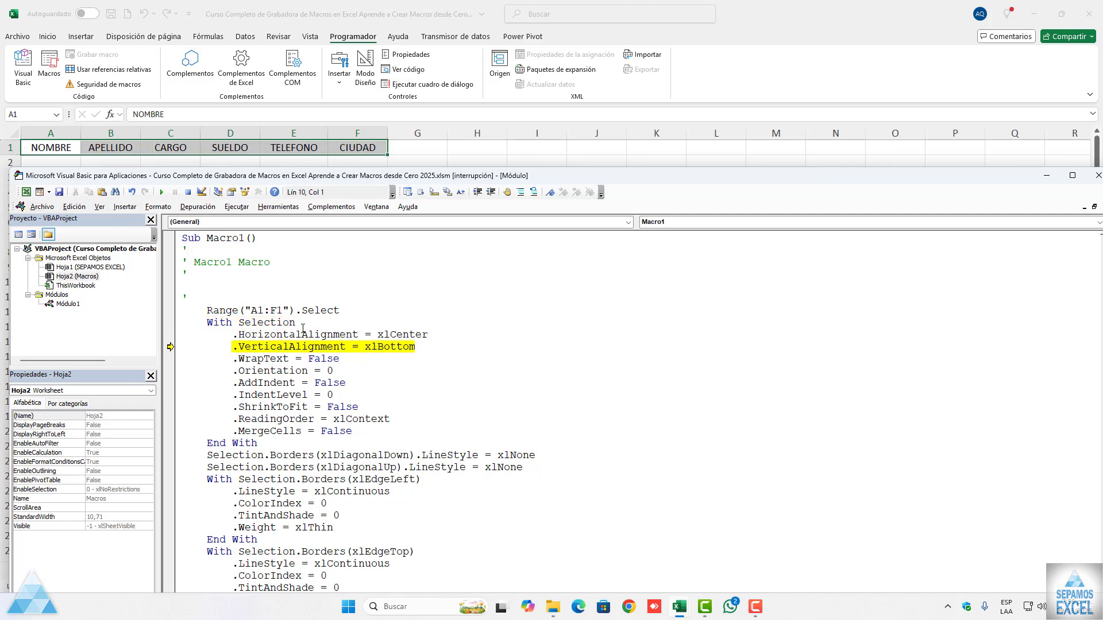
key(F8)
key(F8)
key(F8)
key(F8)
key(F8)
key(F8)
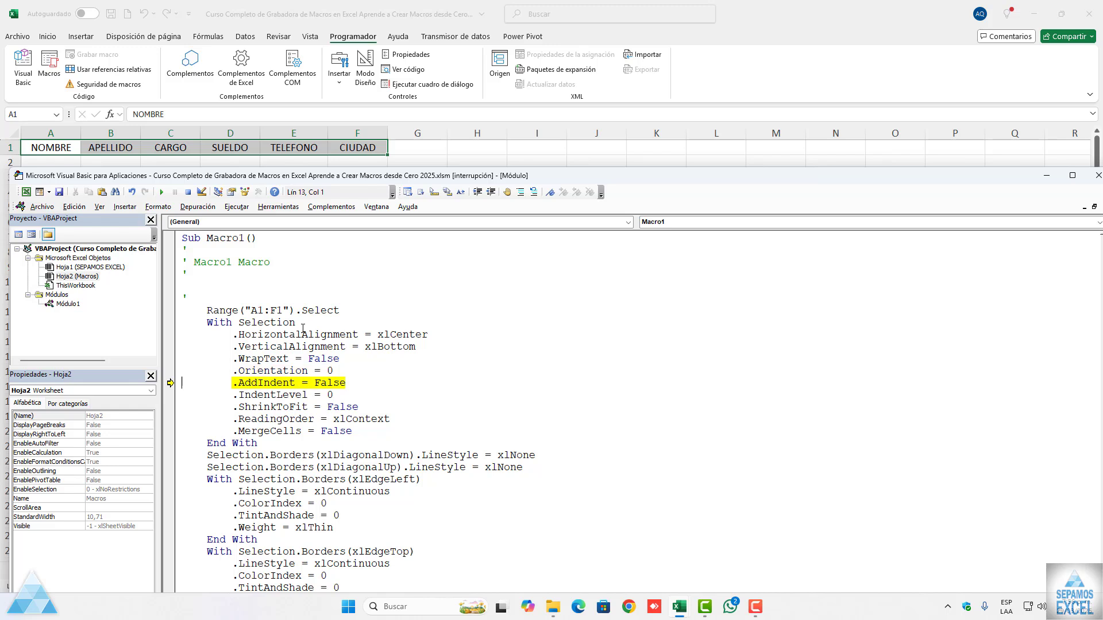
key(F8)
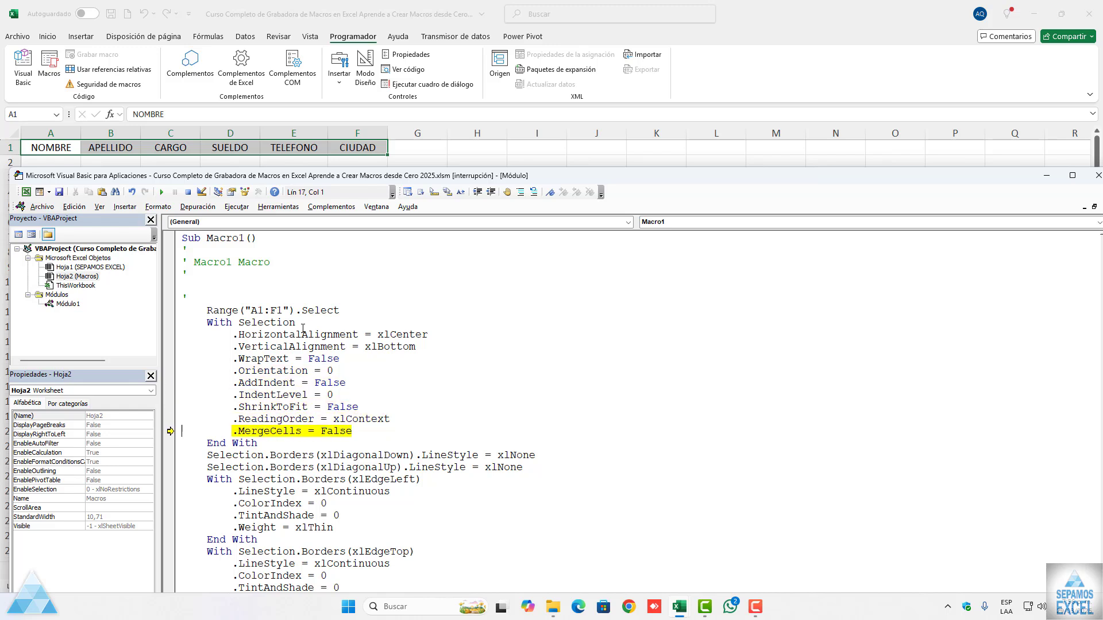
Step: Step through the diagonal border lines and the xlEdgeLeft border block up to its End With
key(F8)
key(F8)
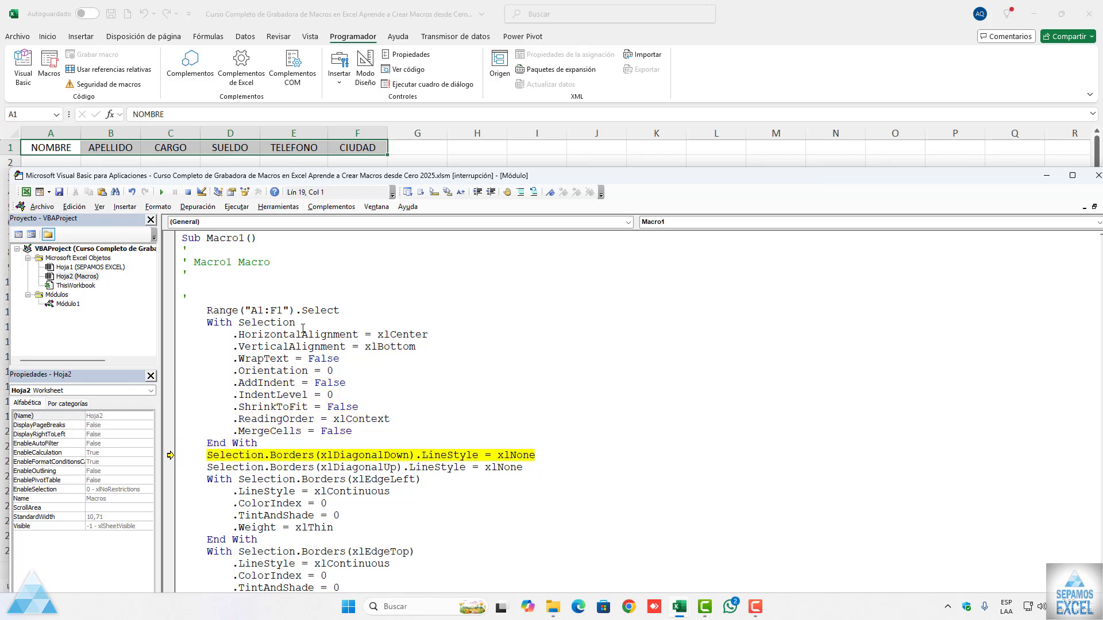
key(F8)
key(F8)
key(F8)
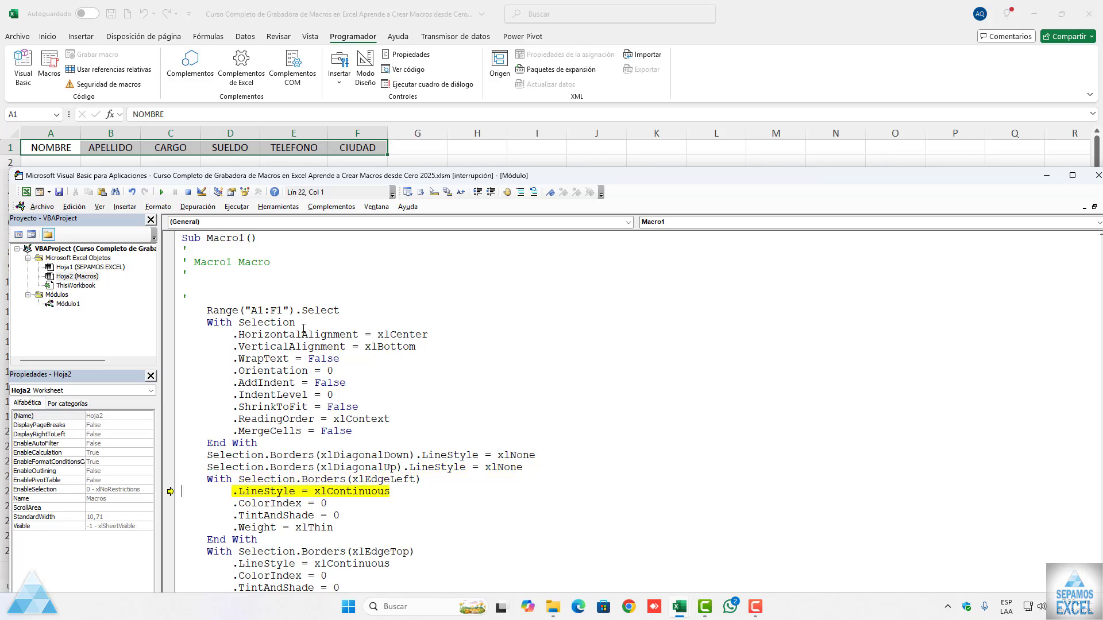
key(F8)
scroll(379, 368, down, 3)
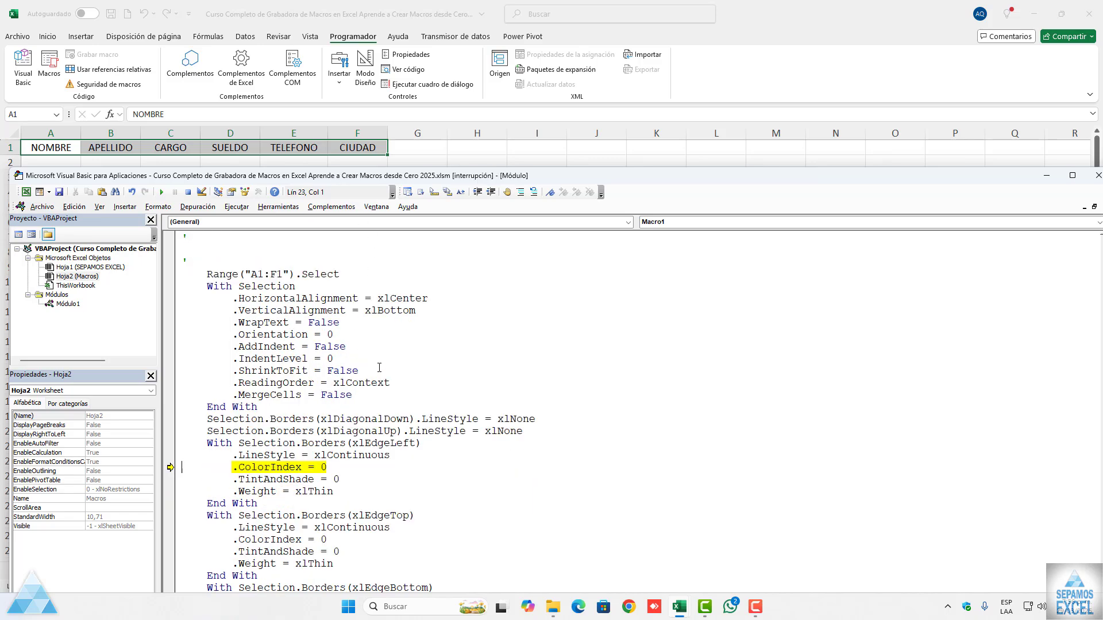
key(F8)
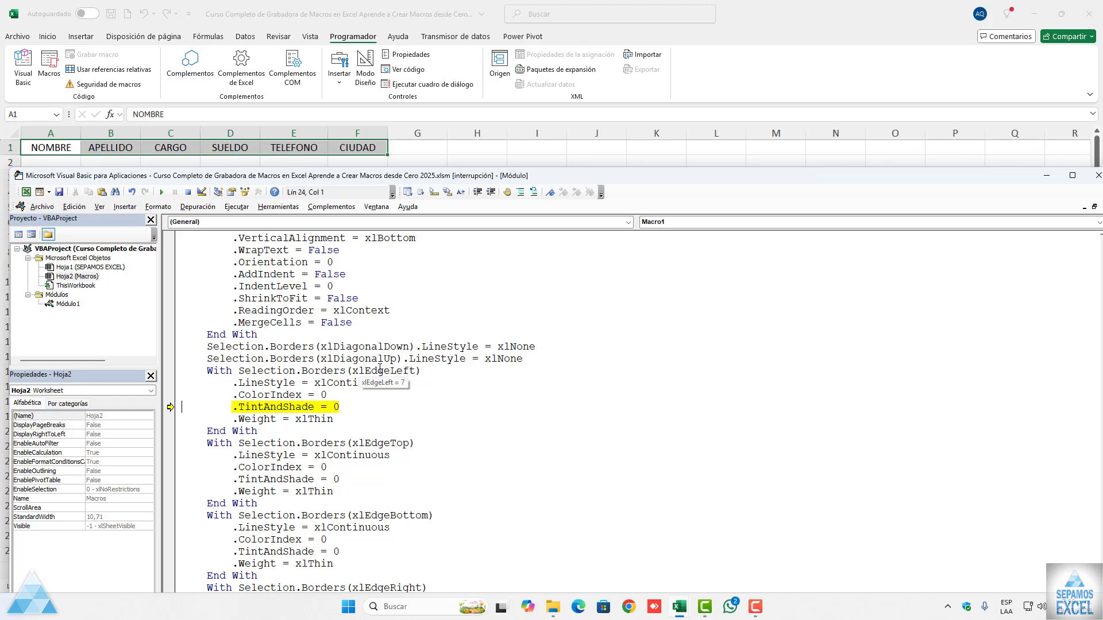
Step: Step through the xlEdgeTop border block and into the xlEdgeBottom block up to its TintAndShade line
key(F8)
key(F8)
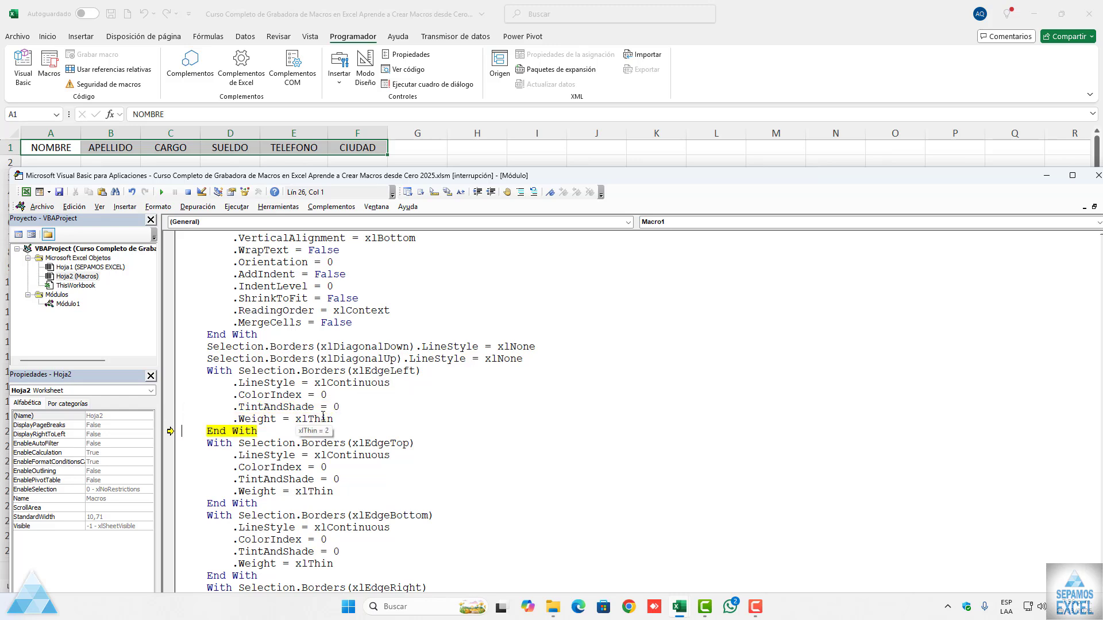
key(F8)
key(F8)
key(F8)
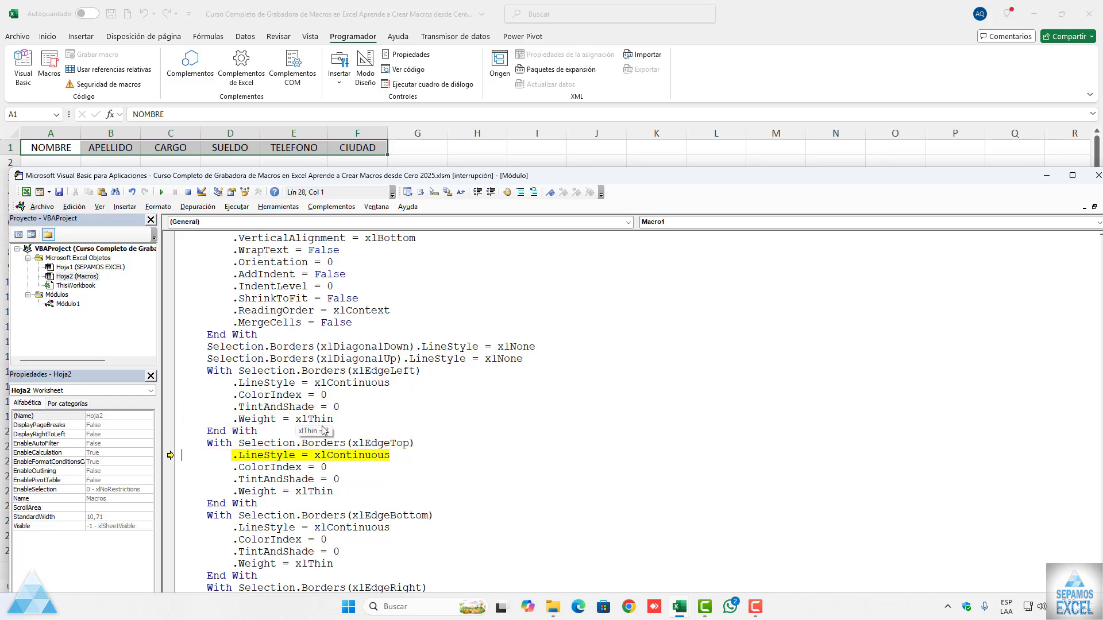
scroll(437, 337, down, 3)
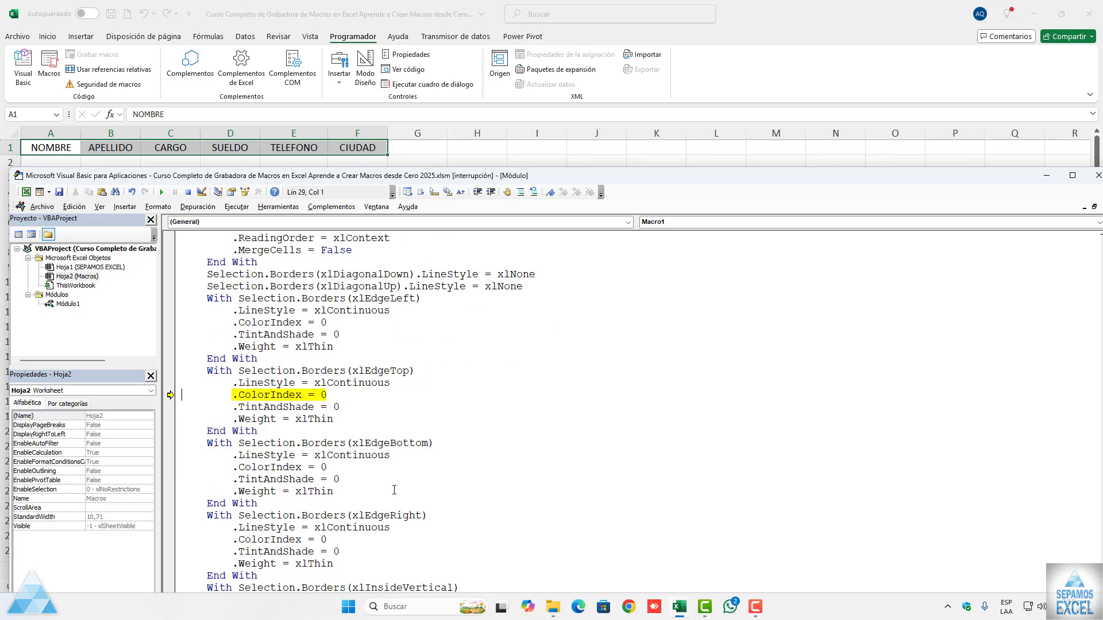
key(F8)
key(F8)
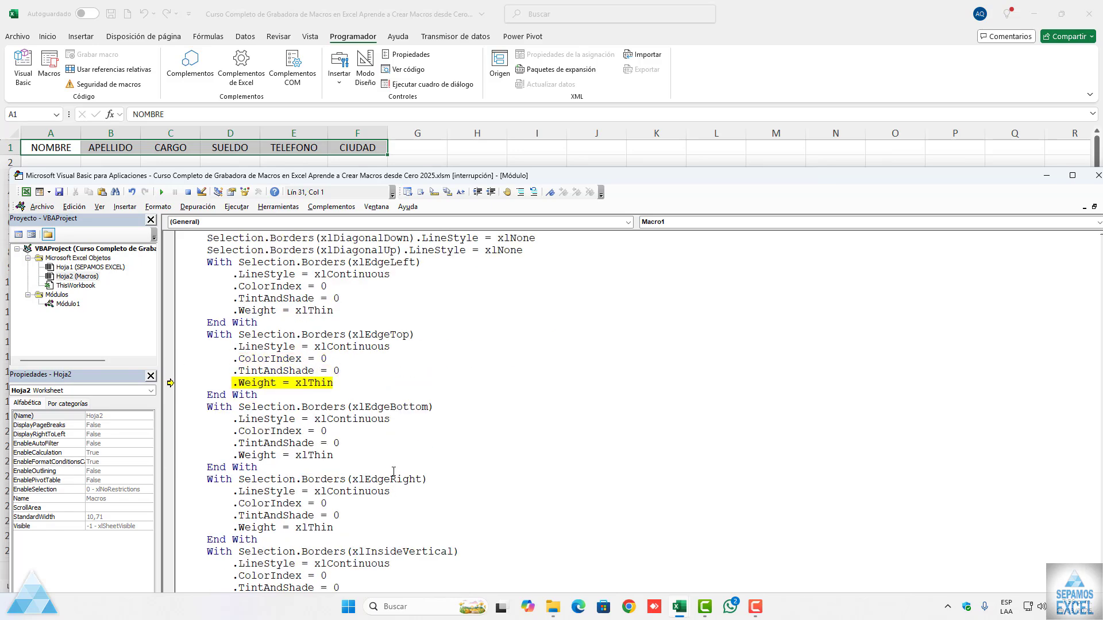
key(F8)
key(F8)
key(F8)
key(F8)
key(F8)
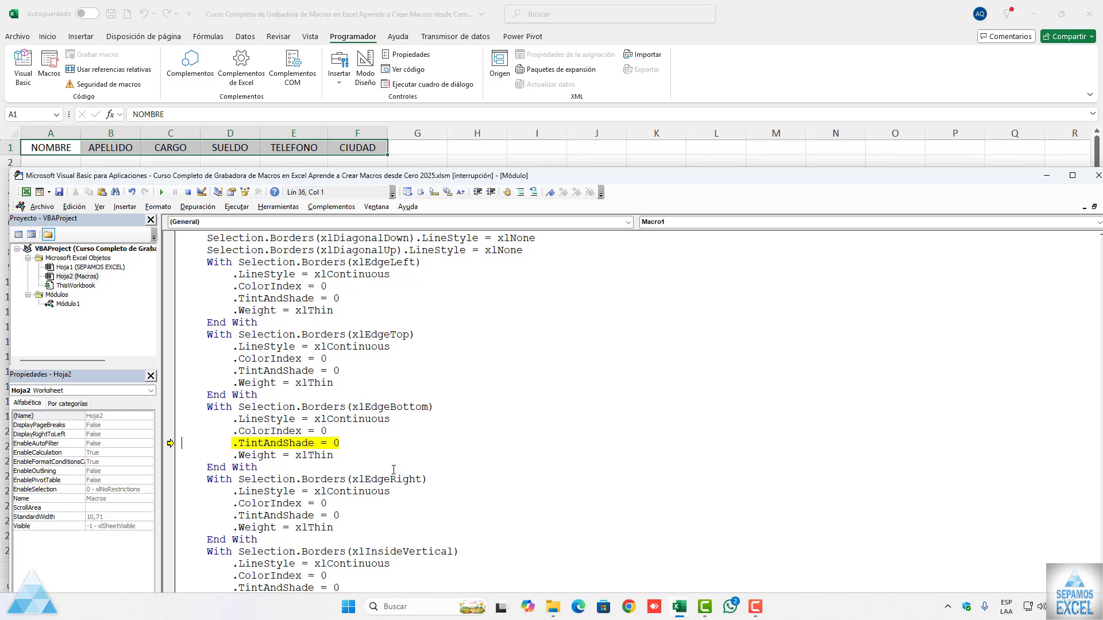
Step: Step through the rest of the xlEdgeBottom border block and into the xlEdgeRight block up to its ColorIndex line
key(F8)
key(F8)
key(F8)
scroll(393, 470, down, 1)
key(F8)
key(F8)
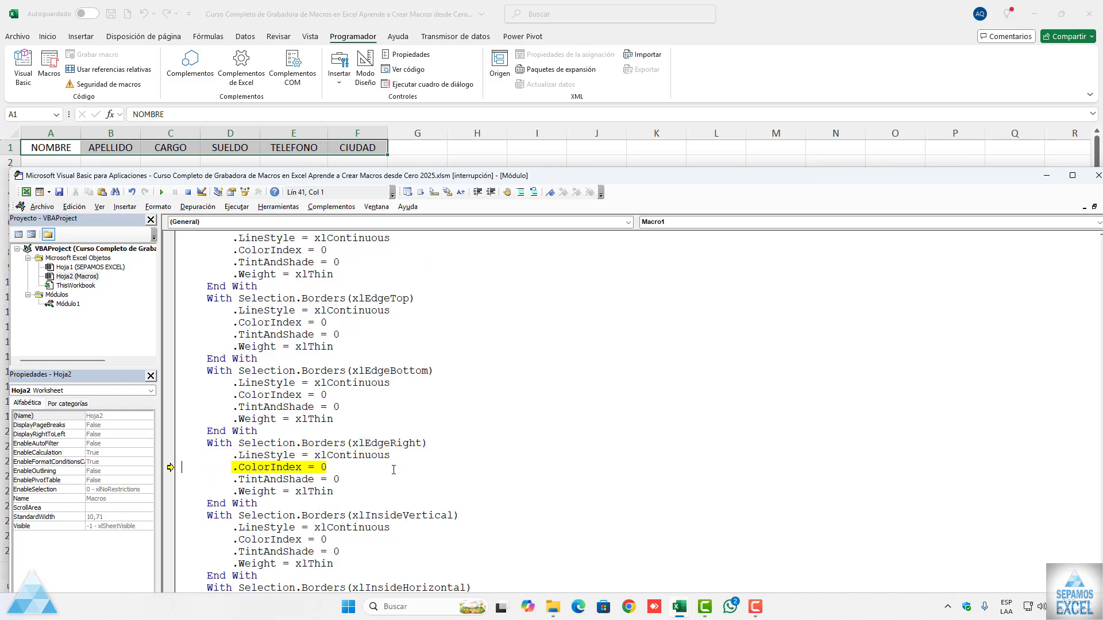
Step: Step through the rest of the xlEdgeRight border block and into the xlInsideVertical block up to its ColorIndex line
key(F8)
scroll(394, 470, down, 1)
key(F8)
key(F8)
scroll(393, 470, down, 1)
Step: Step through the remaining xlInsideVertical lines and the xlInsideHorizontal border block up to its End With
key(F8)
key(F8)
key(F8)
scroll(393, 469, down, 1)
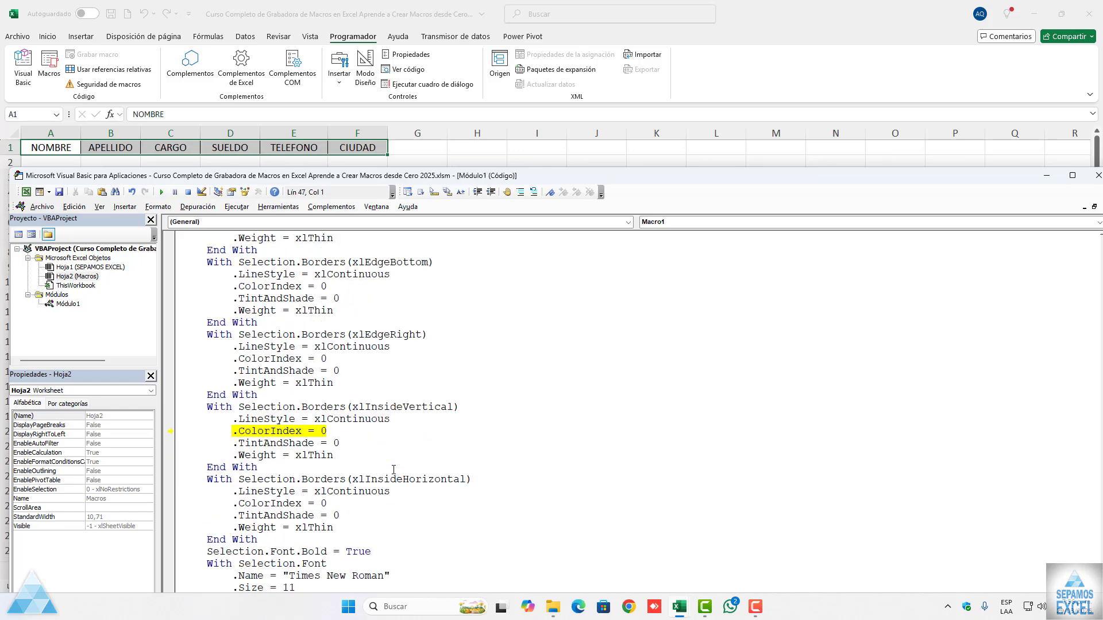
key(F8)
key(F8)
key(F8)
key(F8)
key(F8)
key(F8)
key(F8)
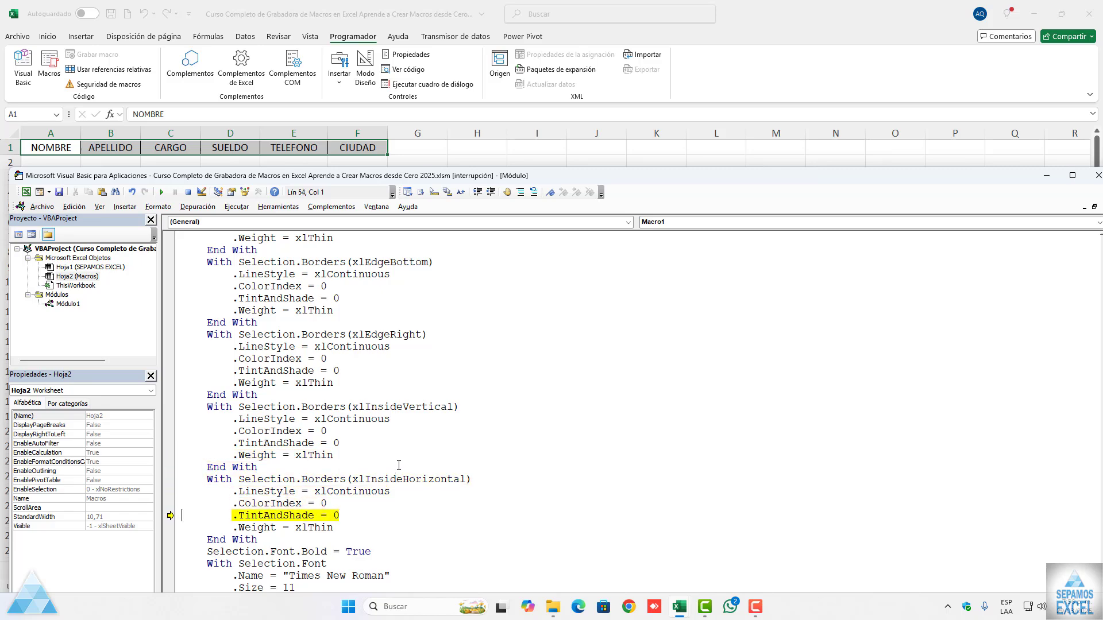
key(F8)
key(F8)
Step: Execute the bold font line and arrange the code editor window so the worksheet's first header cells stay visible beside it
drag(544, 178, 864, 50)
key(F8)
key(F8)
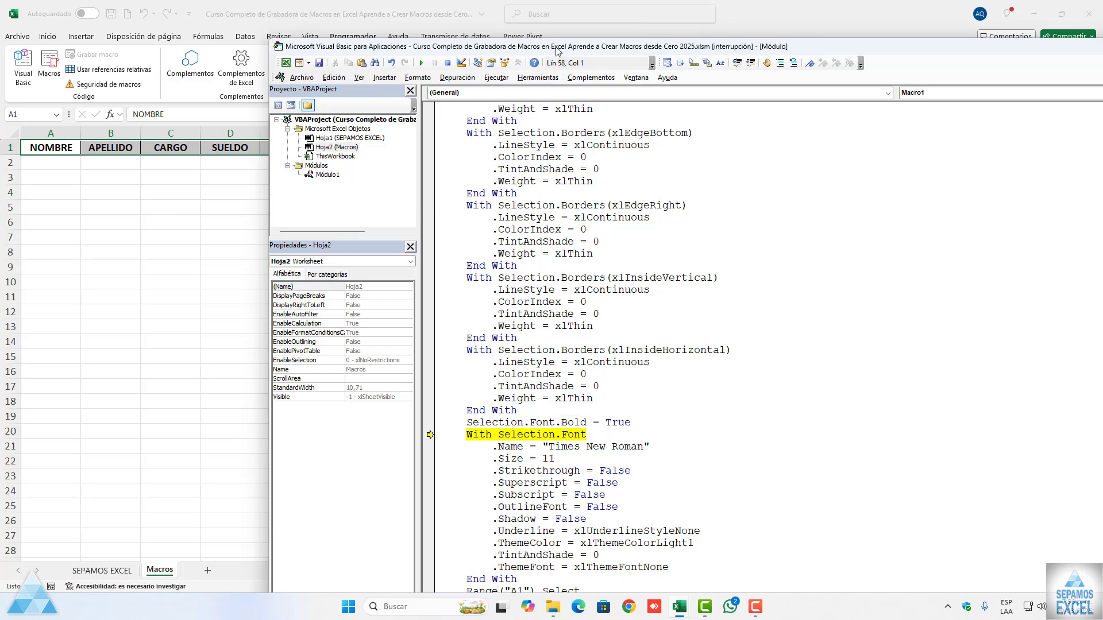
drag(457, 39, 490, 80)
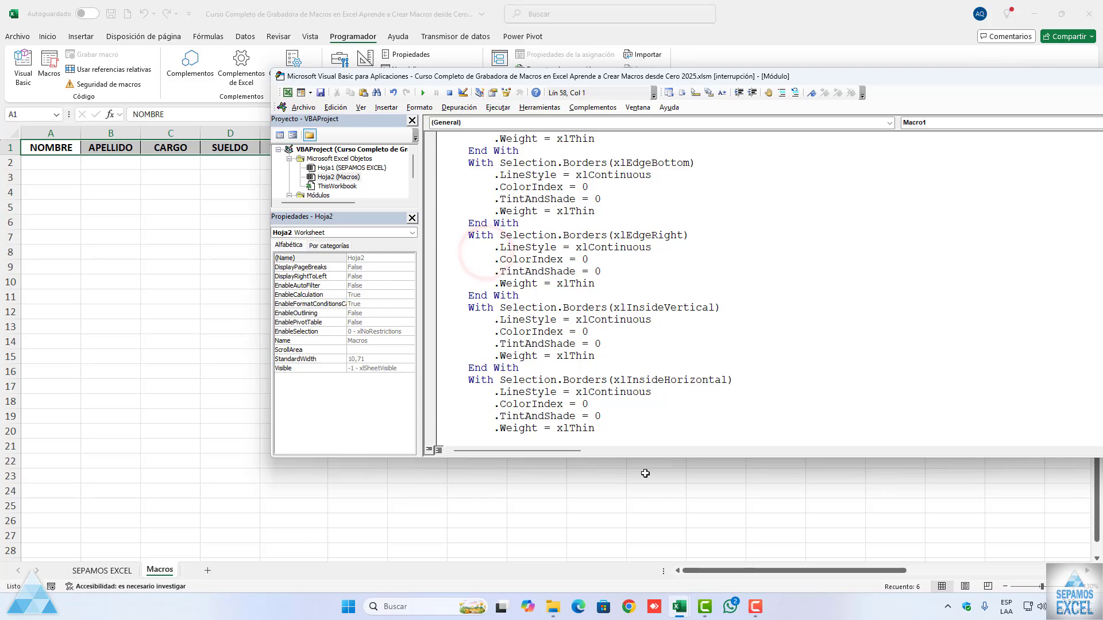
drag(630, 457, 637, 575)
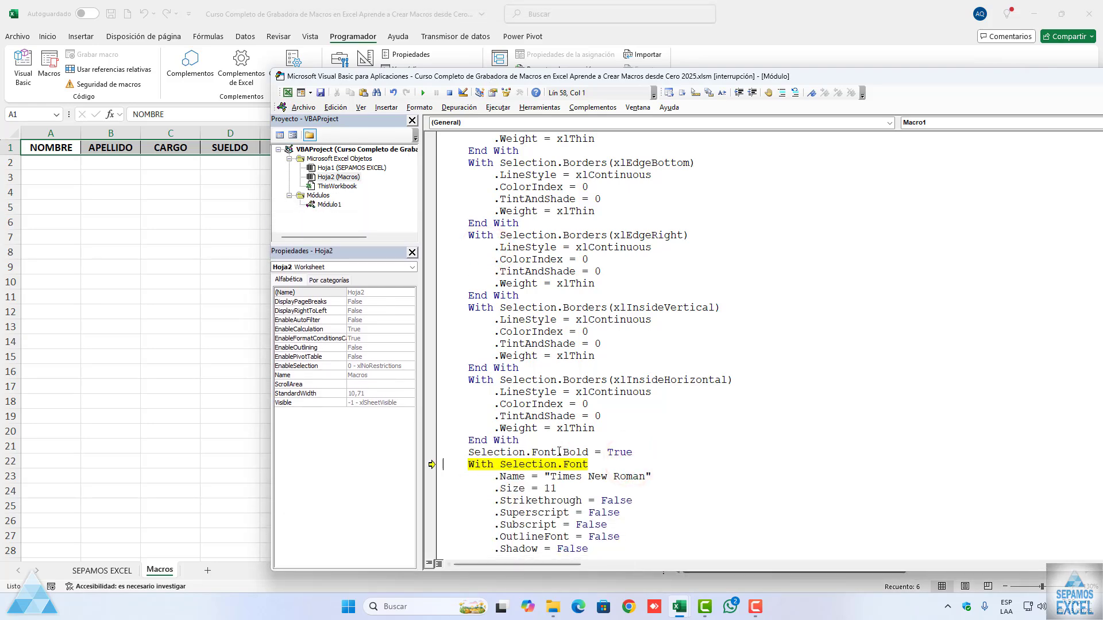
drag(413, 83, 405, 86)
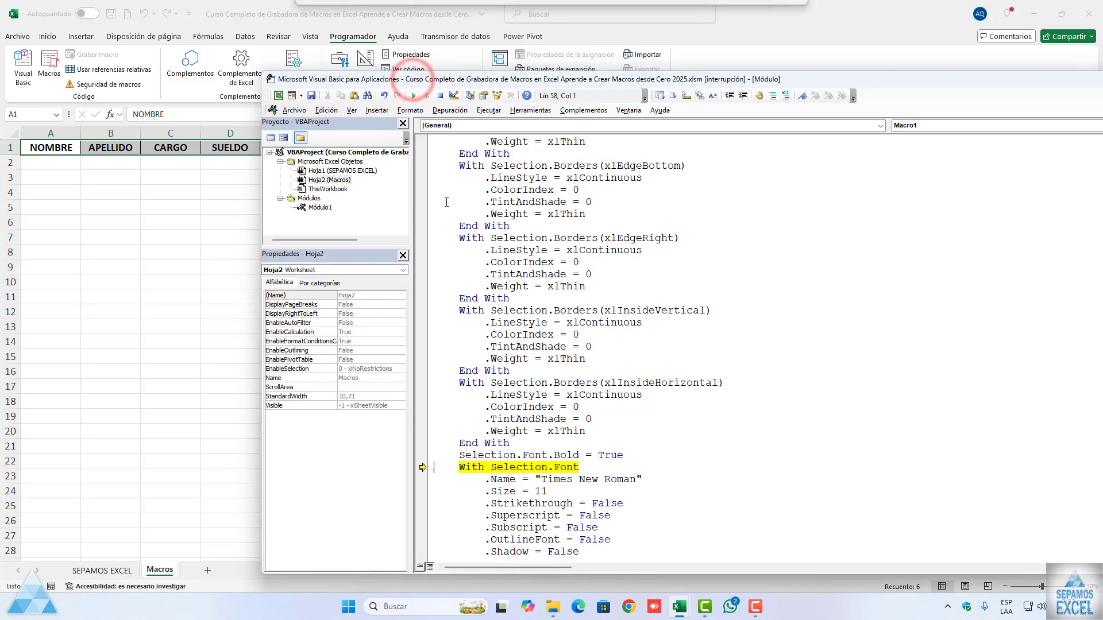
Step: Execute the Times New Roman font name and size 11 lines, continuing through Strikethrough into the following font properties
key(F8)
key(F8)
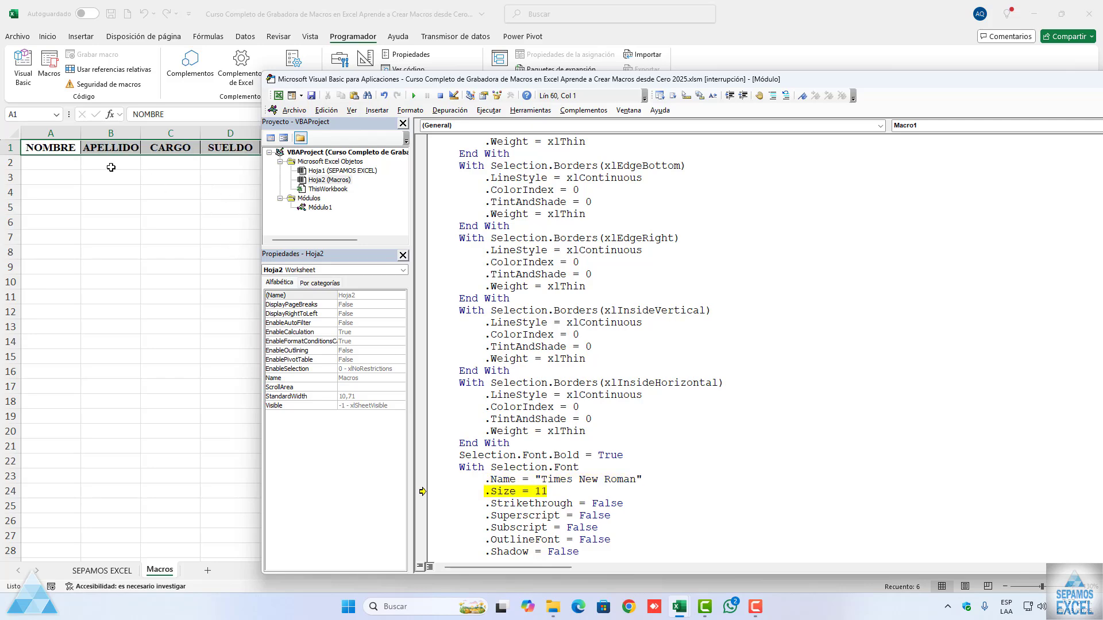
Step: Step through the remaining font properties and the selection of cell A1, finishing the macro at End Sub
key(F8)
key(F8)
key(F8)
key(F8)
key(F8)
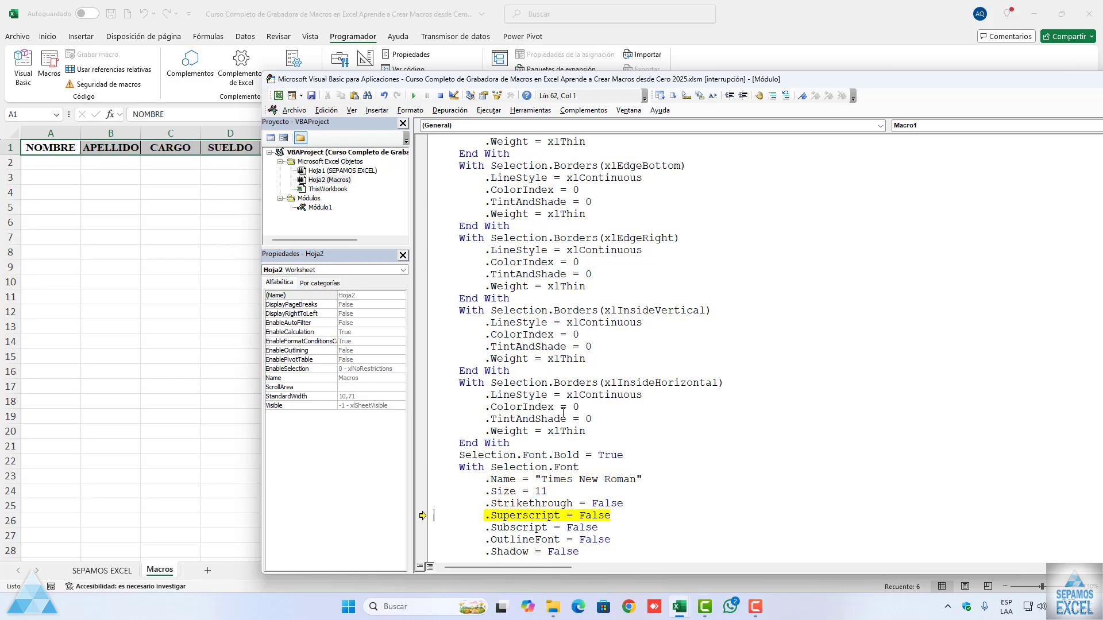
key(F8)
key(F8)
key(F8)
key(F8)
key(F8)
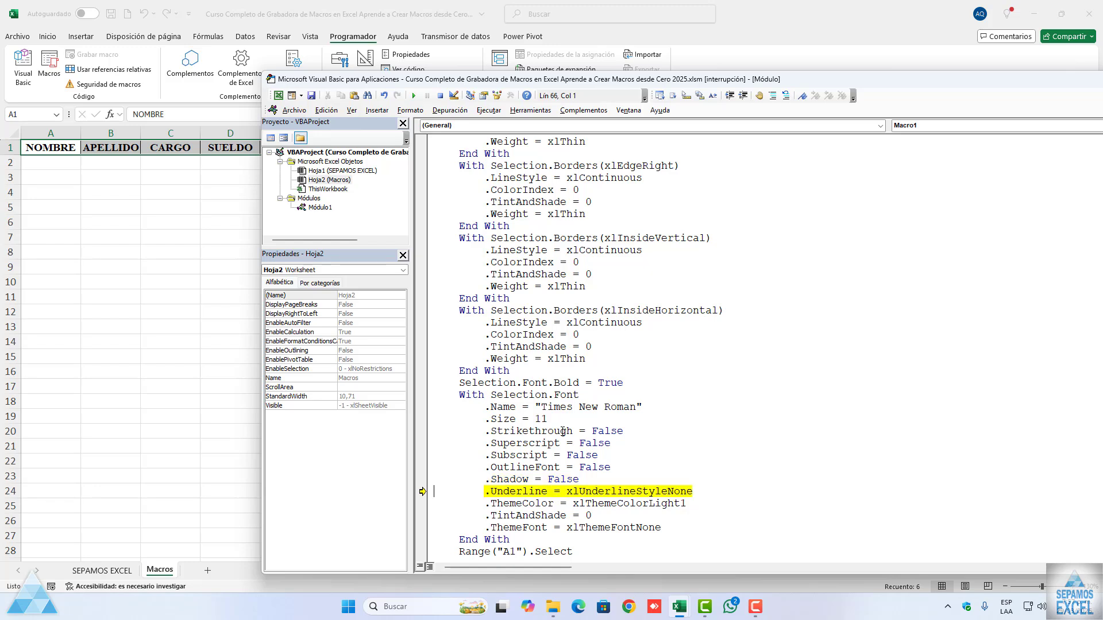
key(F8)
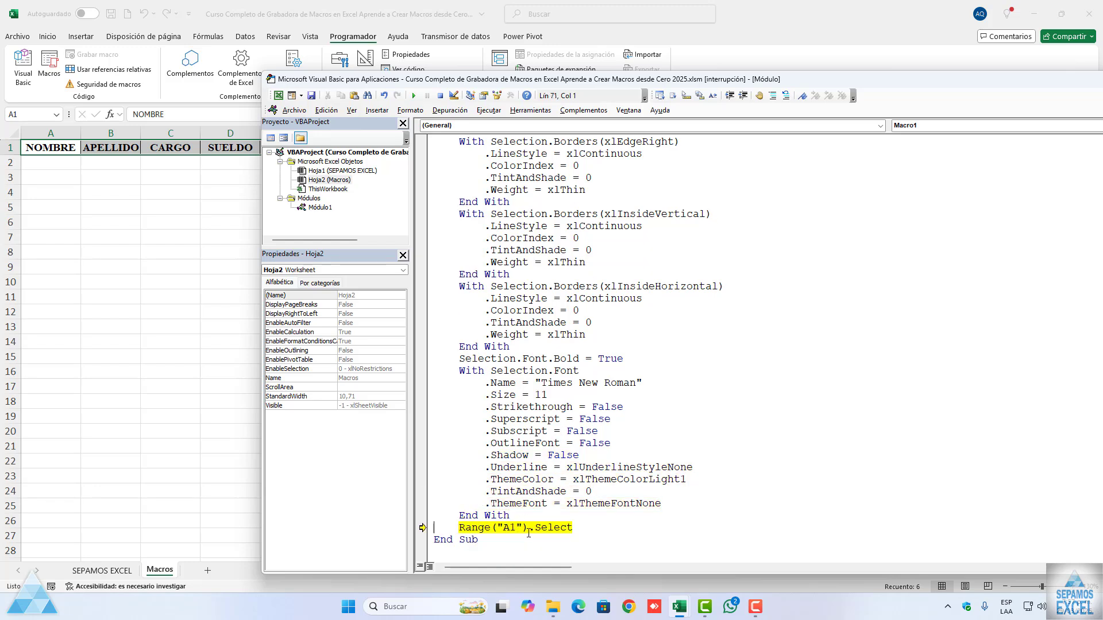
key(F8)
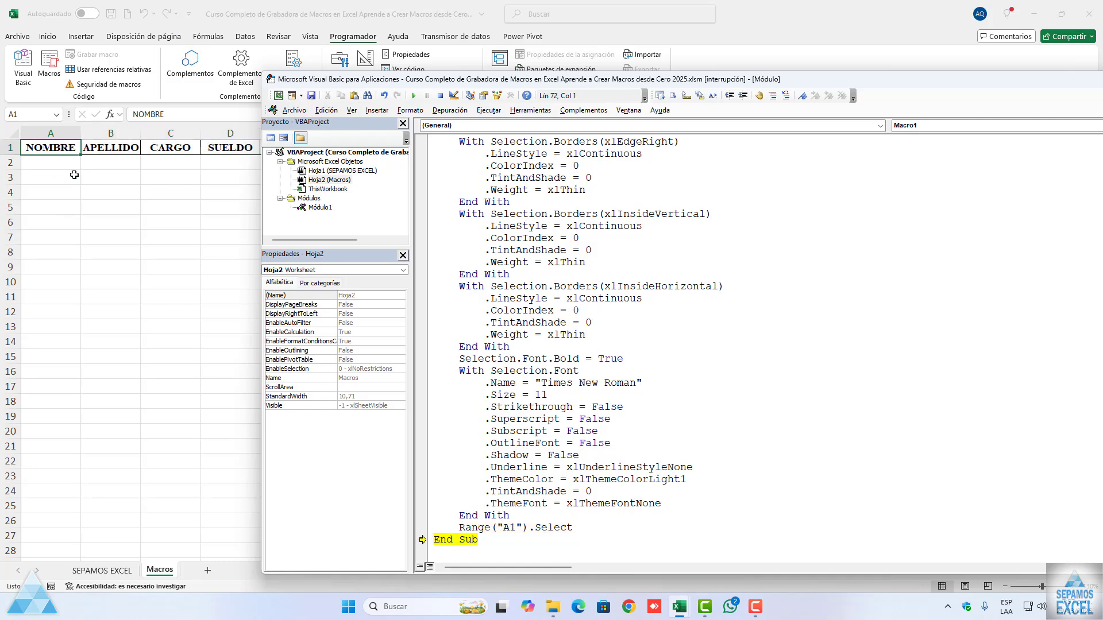
key(F8)
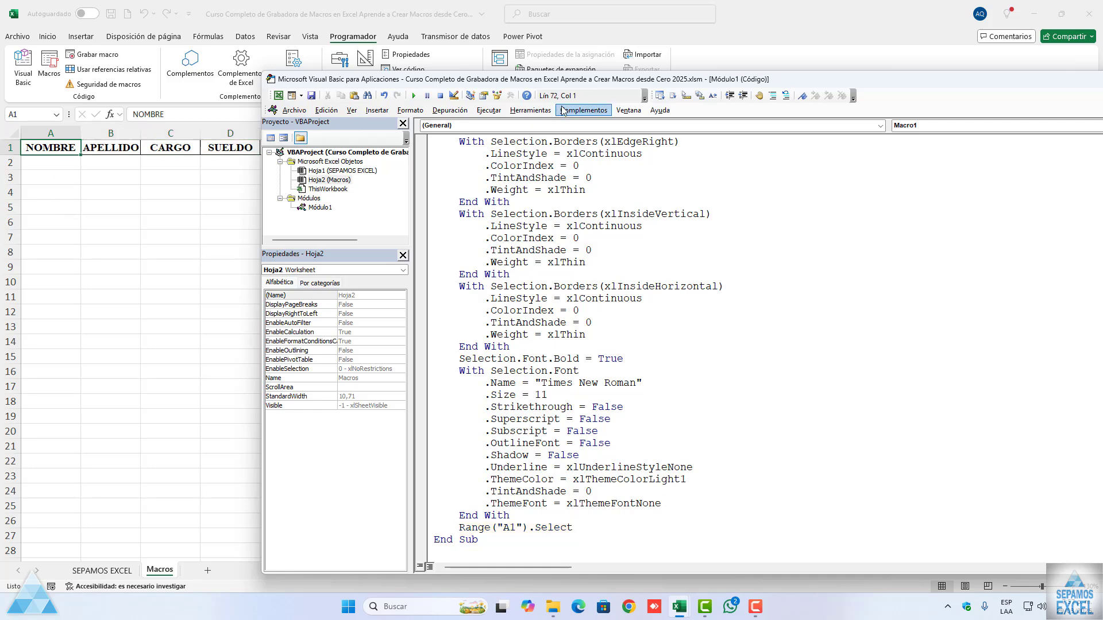
Step: Maximize the code editor window and close it to return to the Macros worksheet
double_click(587, 80)
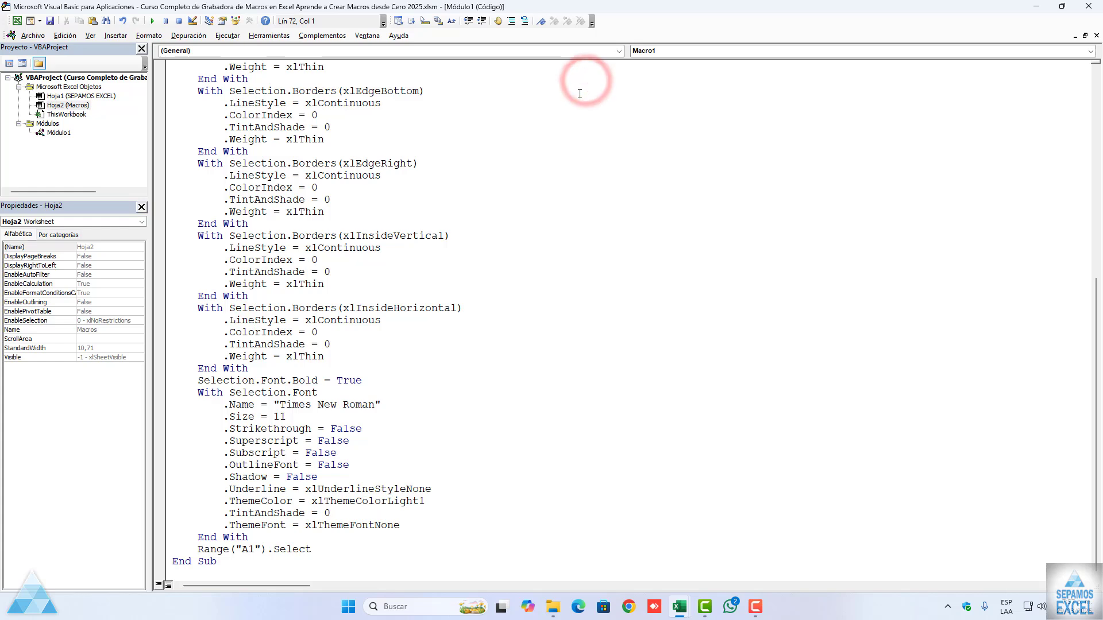
click(1088, 7)
click(115, 239)
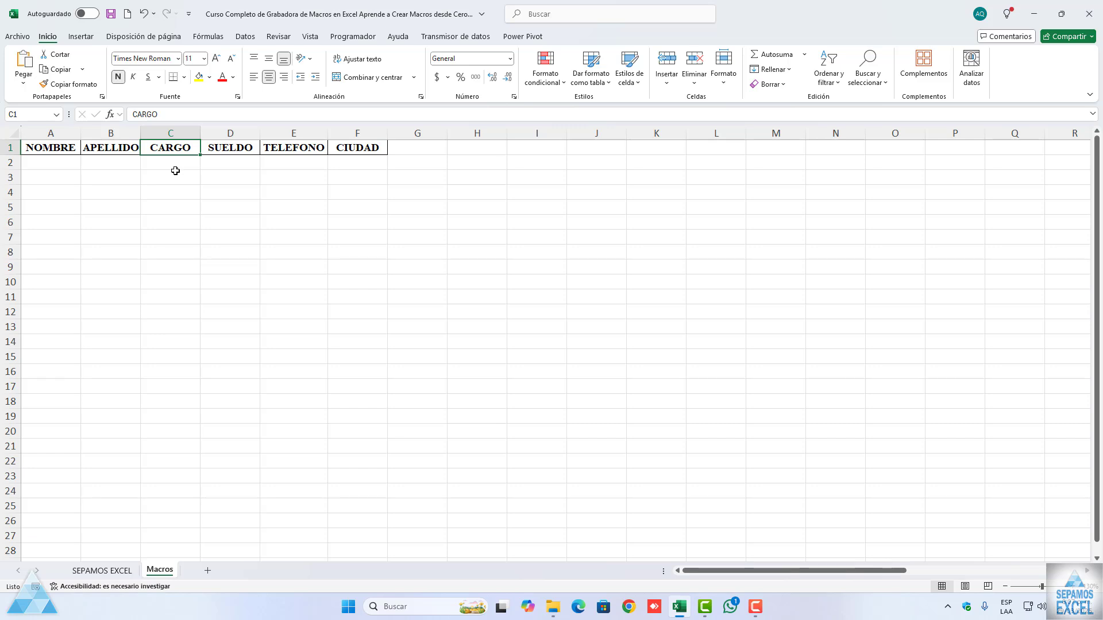
scroll(191, 282, down, 7)
scroll(190, 312, up, 7)
Step: Enter the person's first name in A2 and surname in B2
click(49, 162)
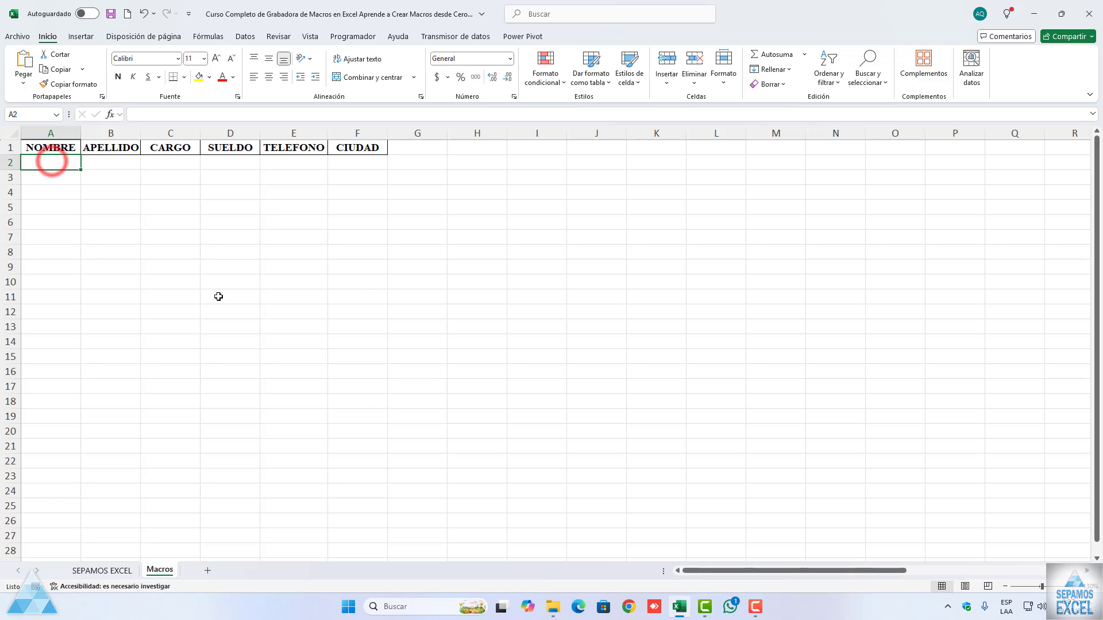
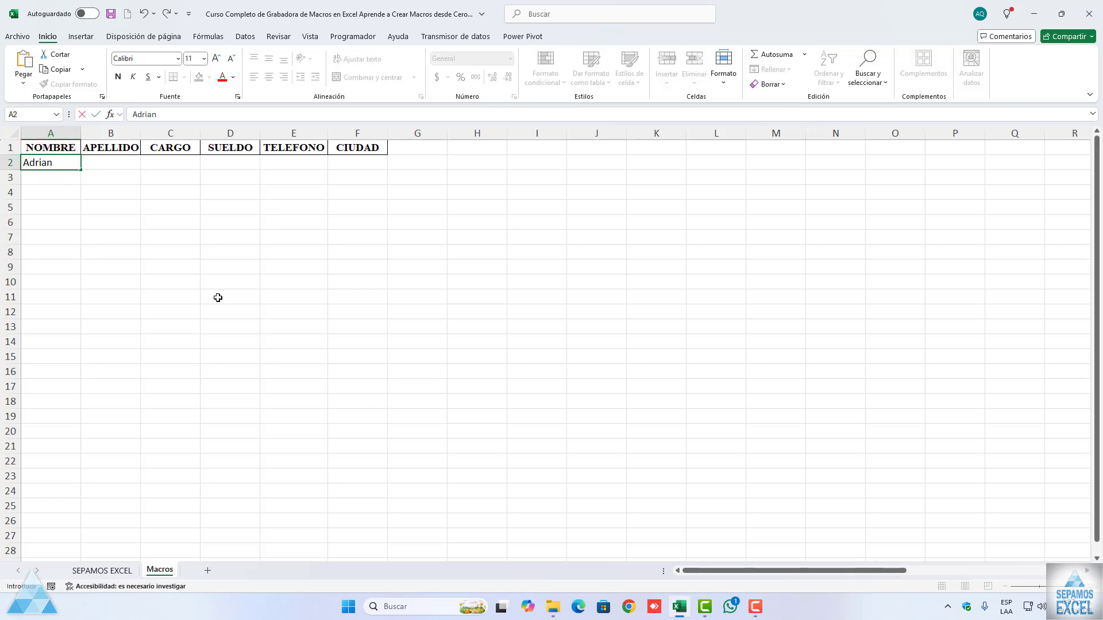
key(Tab)
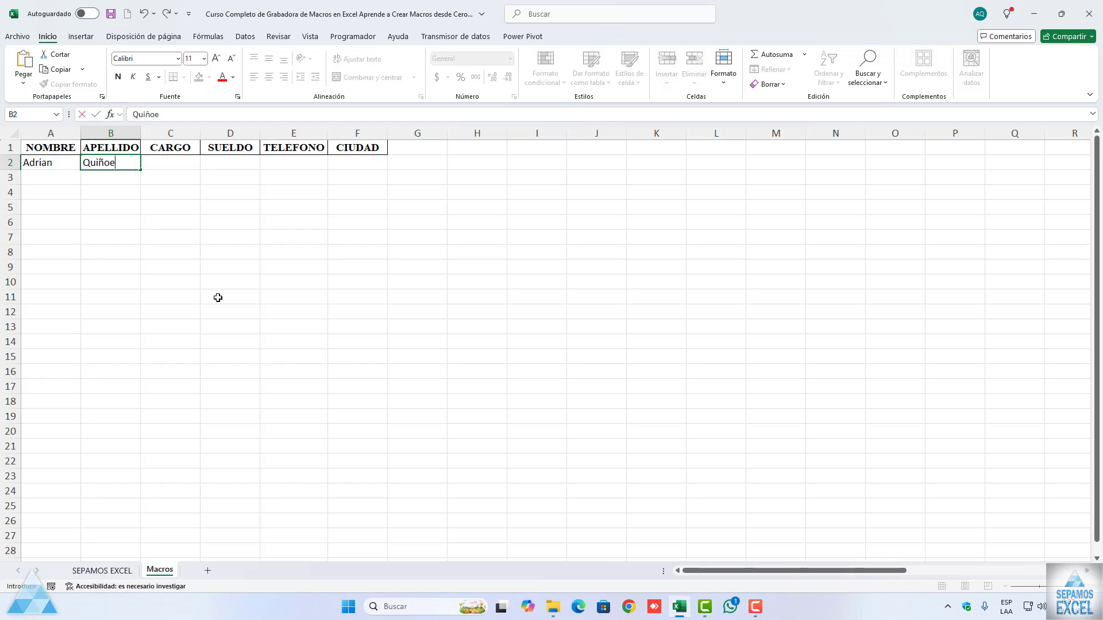
key(Tab)
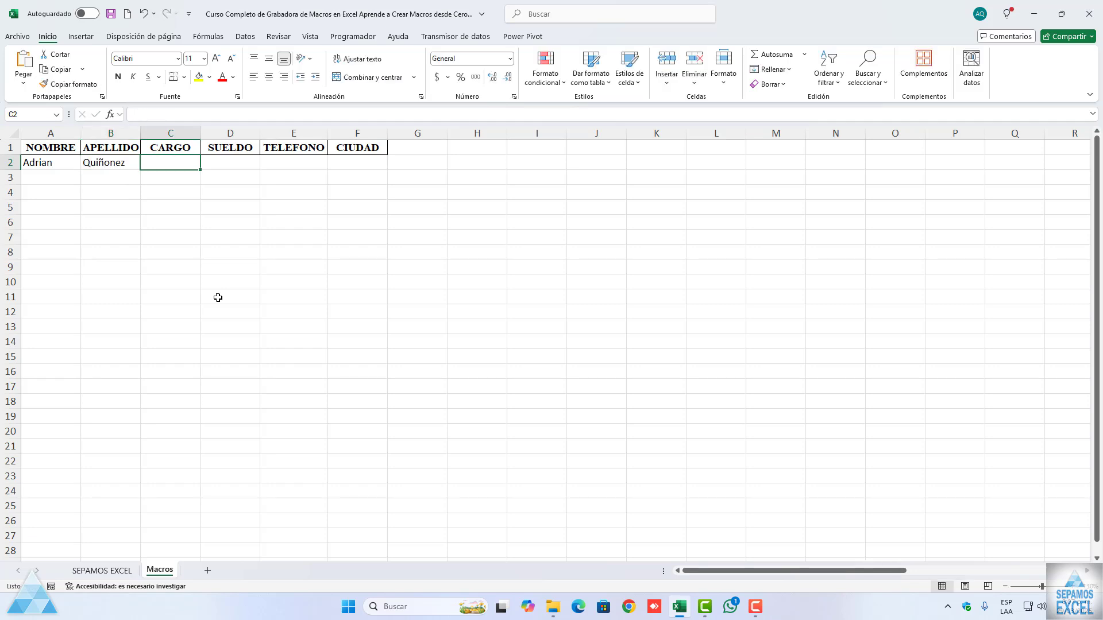
Step: Enter the position "Jege" in C2 and the salary 100000 in D2
text(Jege)
key(Tab)
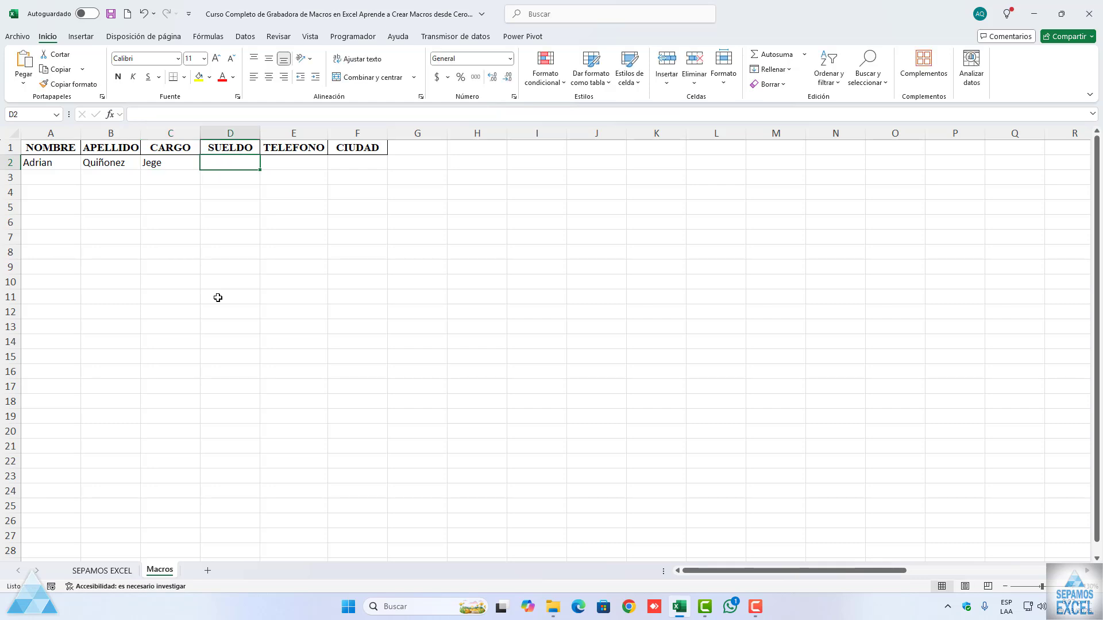
text(100000)
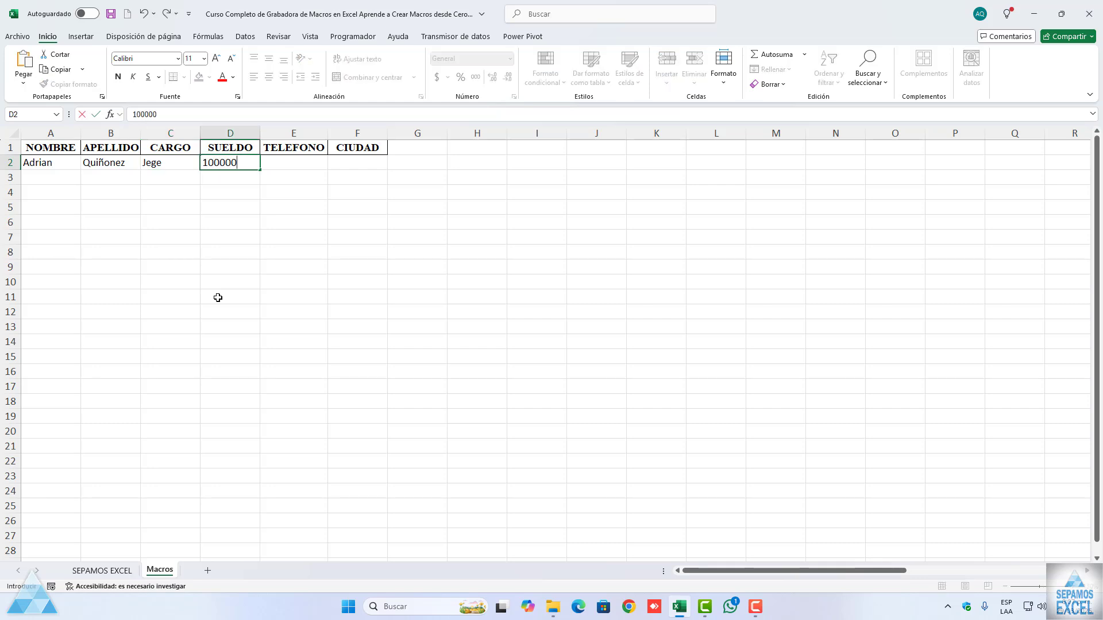
Step: Enter the phone number in E2 and "Colombia" as the city in F2
key(Tab)
text(734343)
key(Tab)
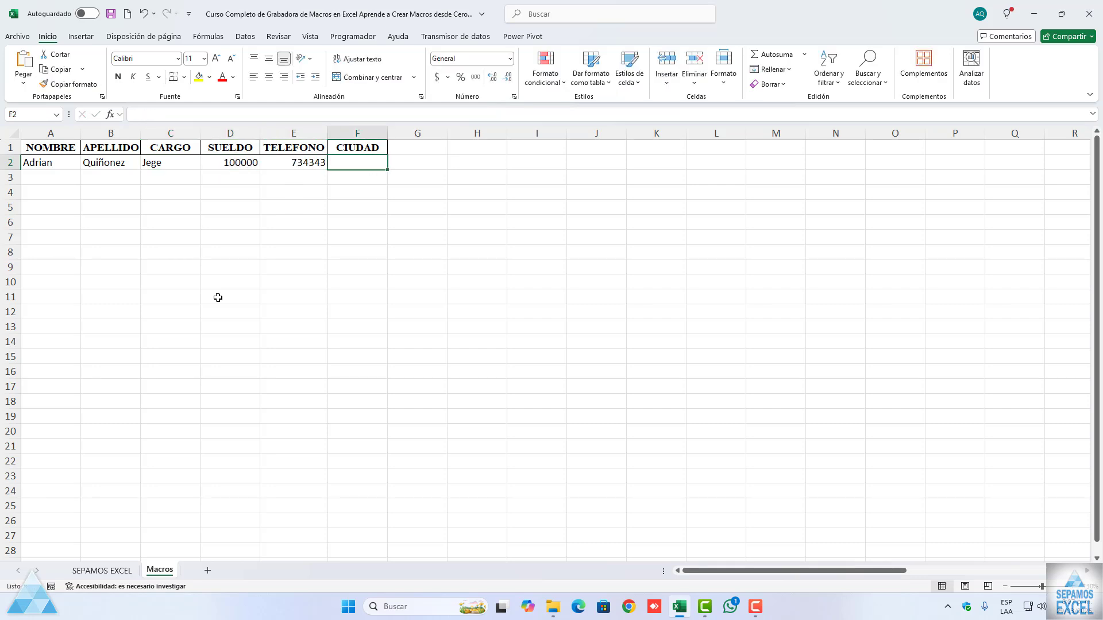
text(Colomb)
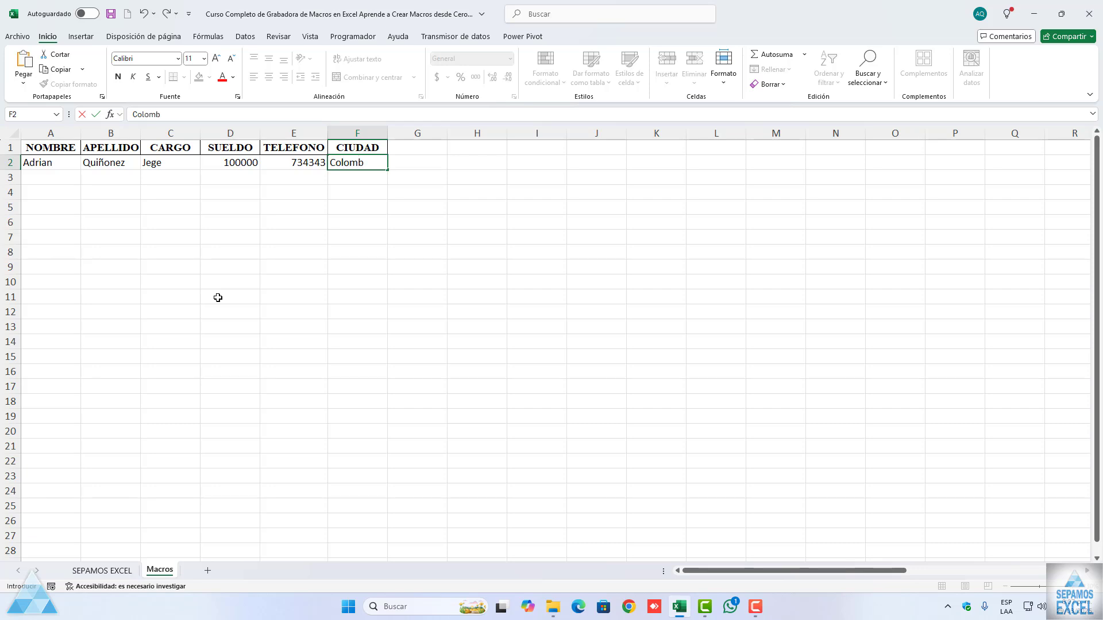
text(ia)
click(218, 298)
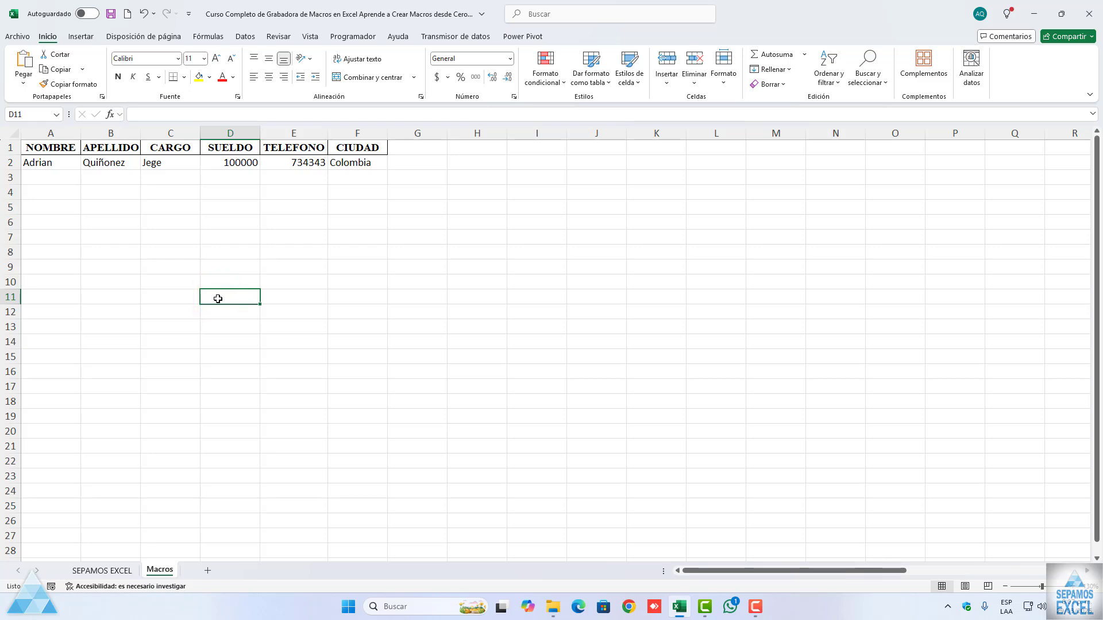
Step: Clear only the formats from the header cells A1:F1, keeping their text
drag(52, 153, 368, 148)
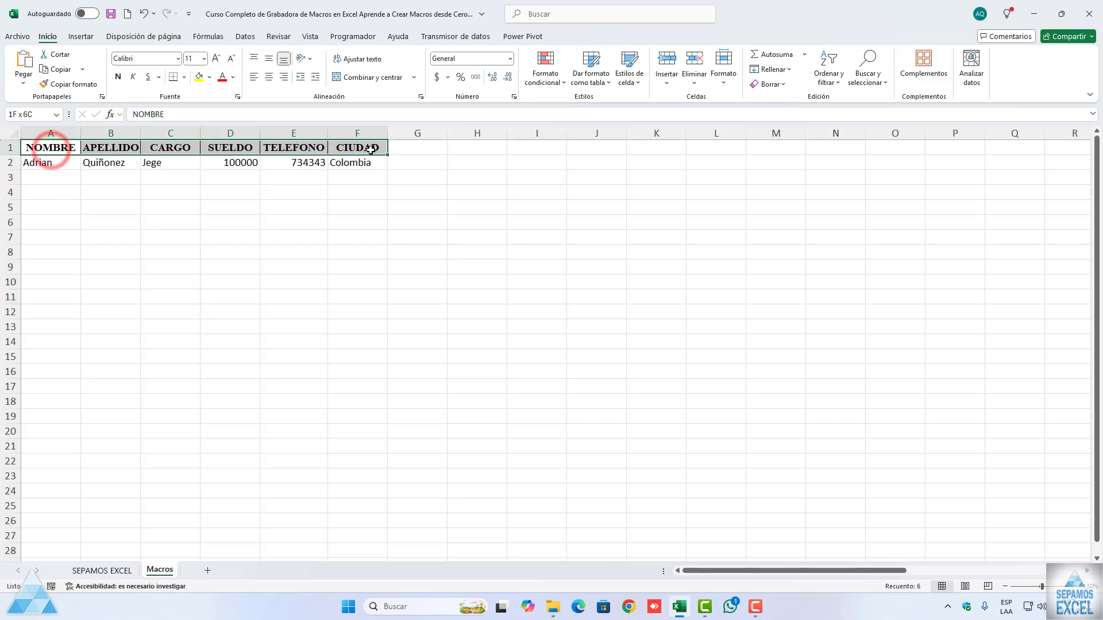
click(787, 85)
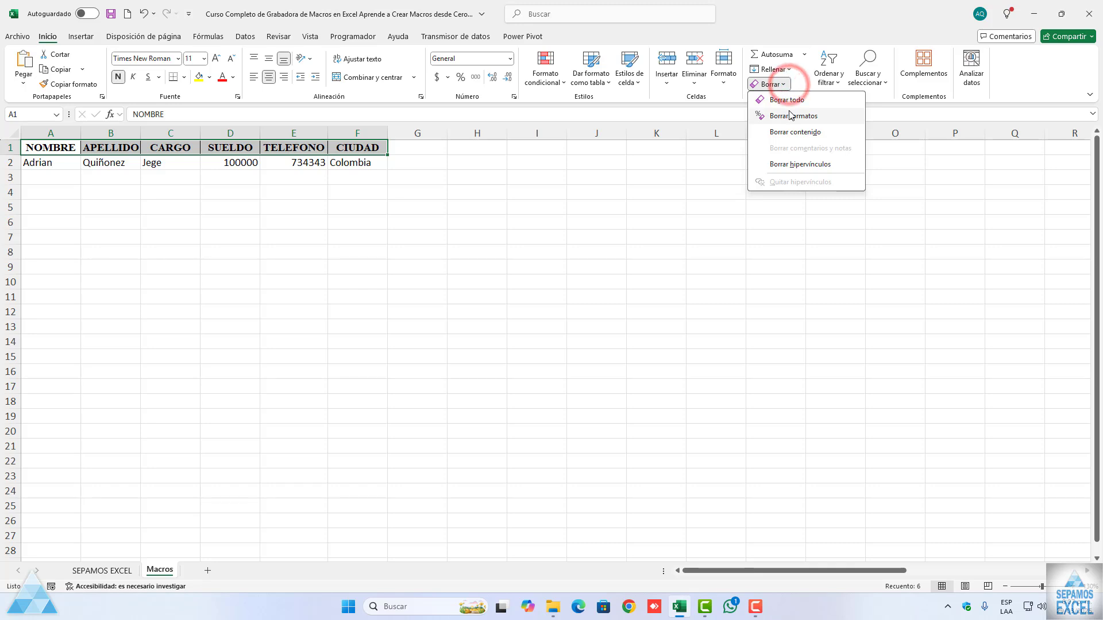
click(788, 112)
click(515, 233)
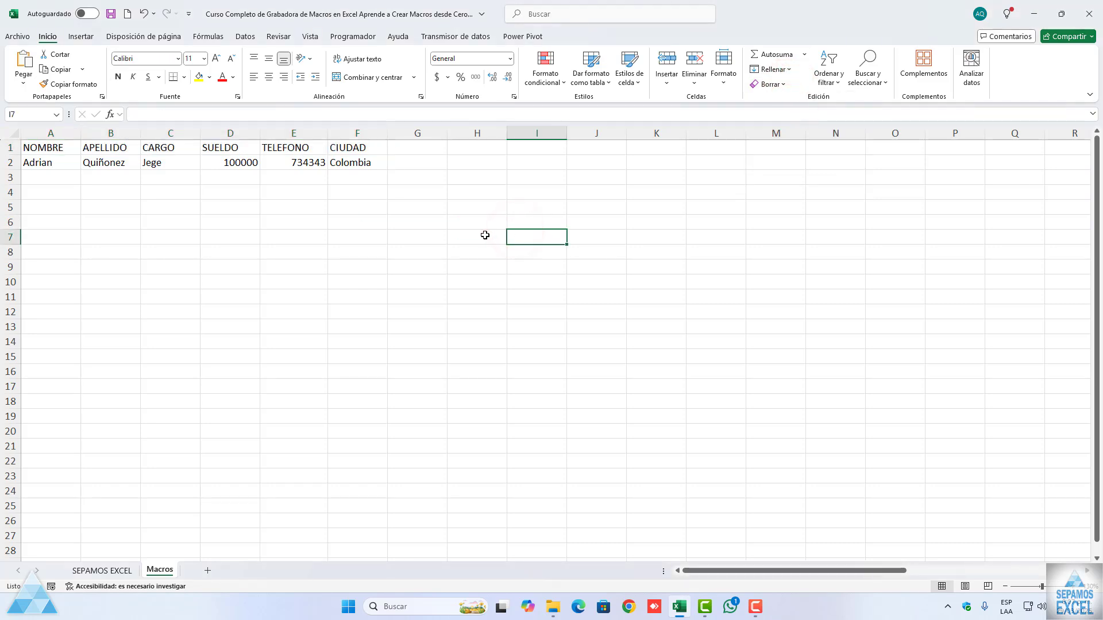
Step: Select A1:F2 and run the recorded Macro1 to format the headers
drag(44, 148, 346, 158)
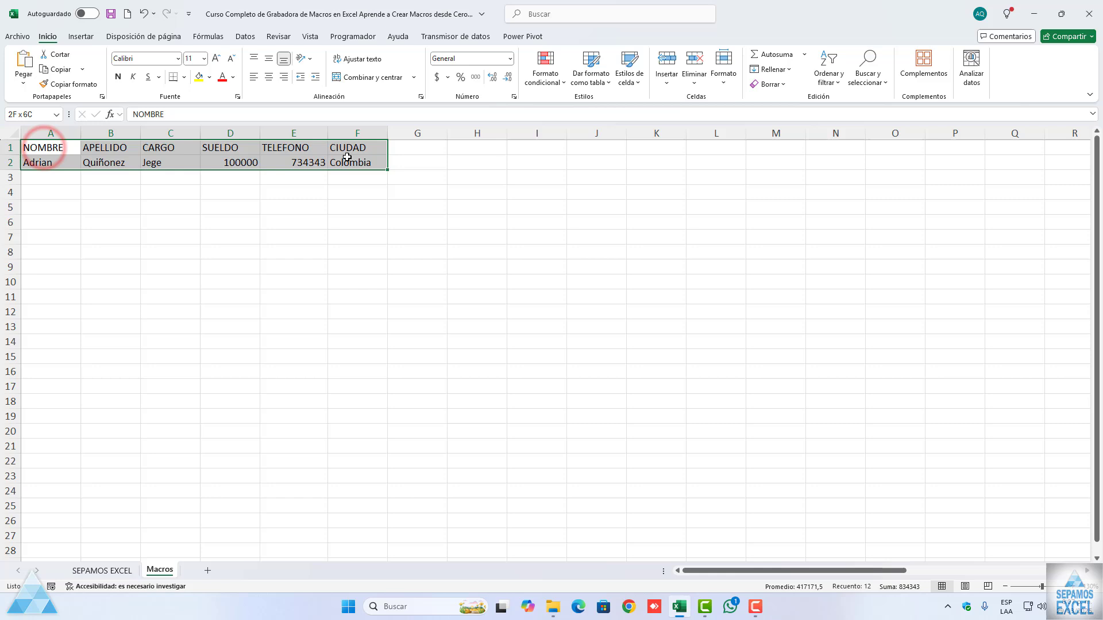
click(353, 36)
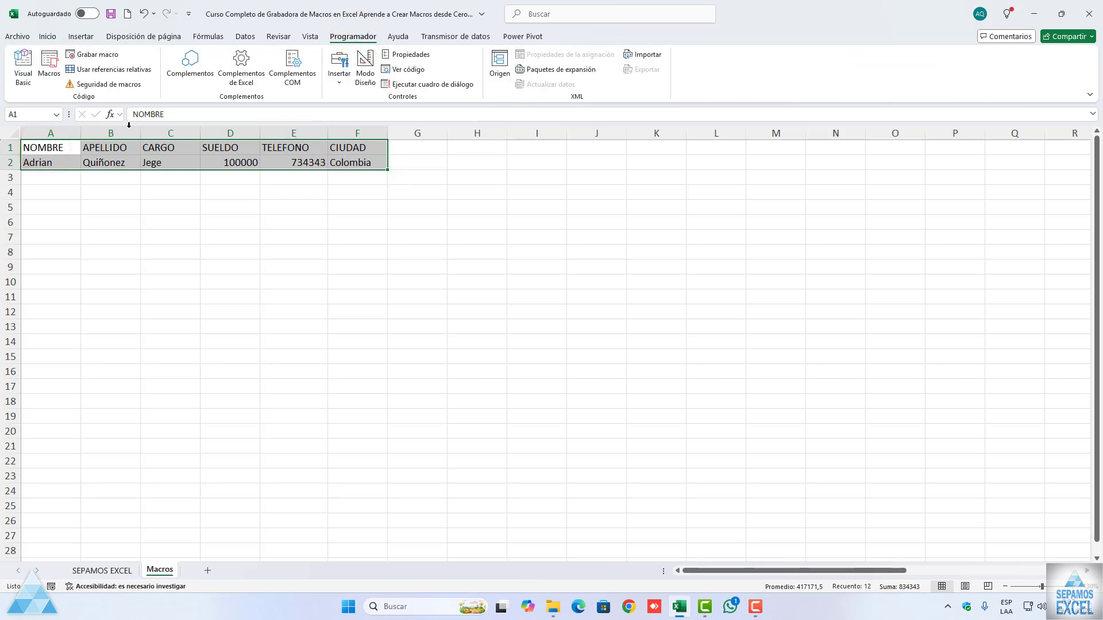
click(48, 66)
click(520, 244)
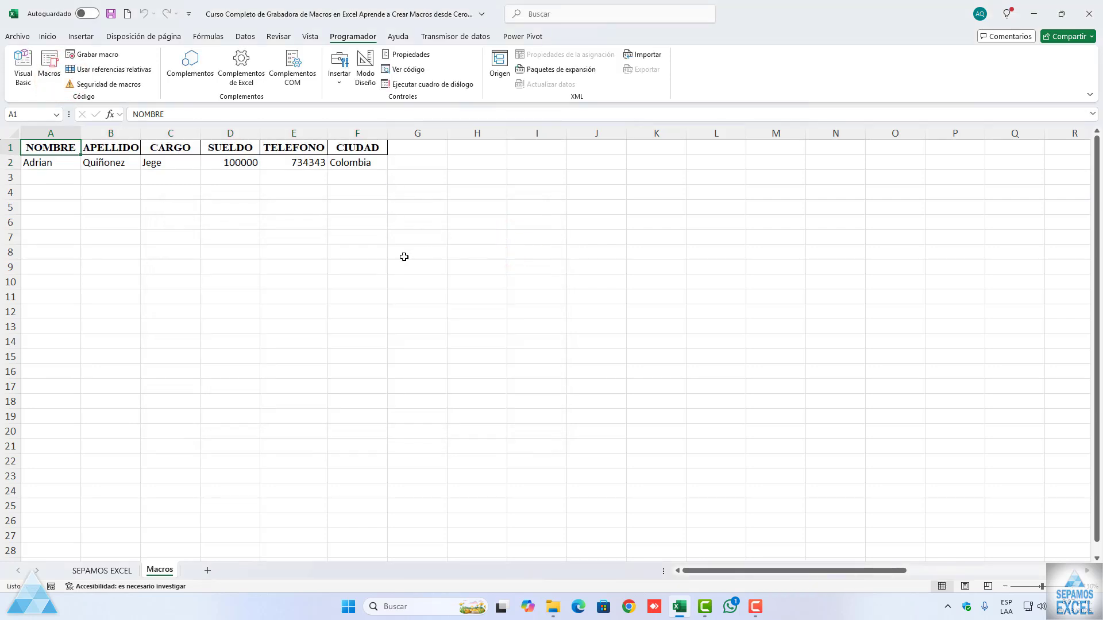
Step: Compare the formatting of the headers in A1:F1 with the data in row 2
click(404, 257)
drag(50, 147, 338, 148)
click(303, 196)
drag(51, 161, 313, 158)
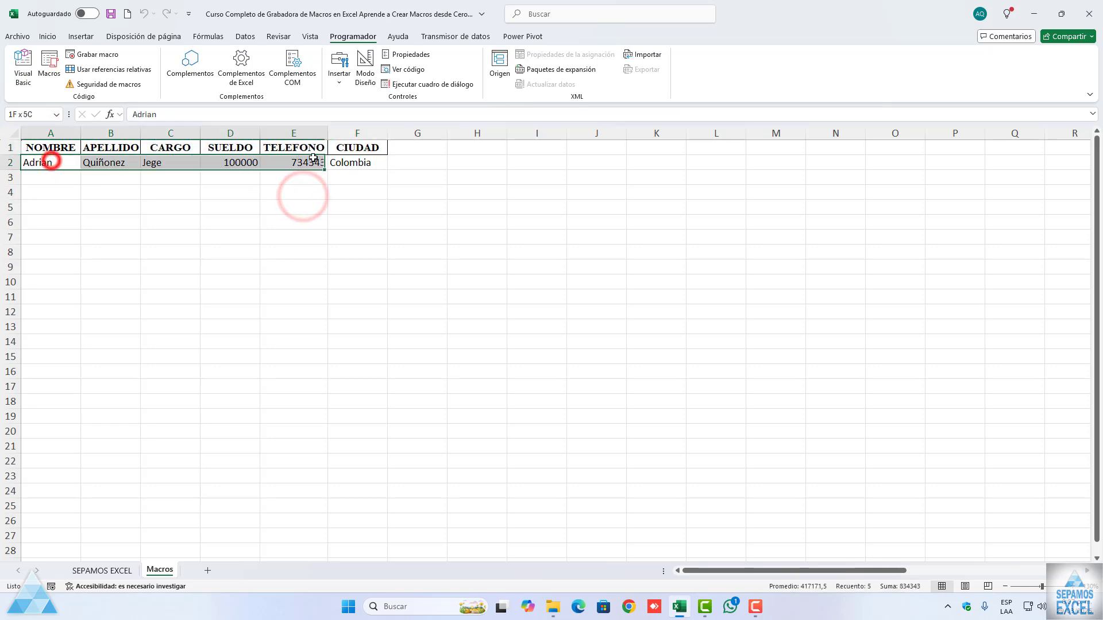
click(346, 233)
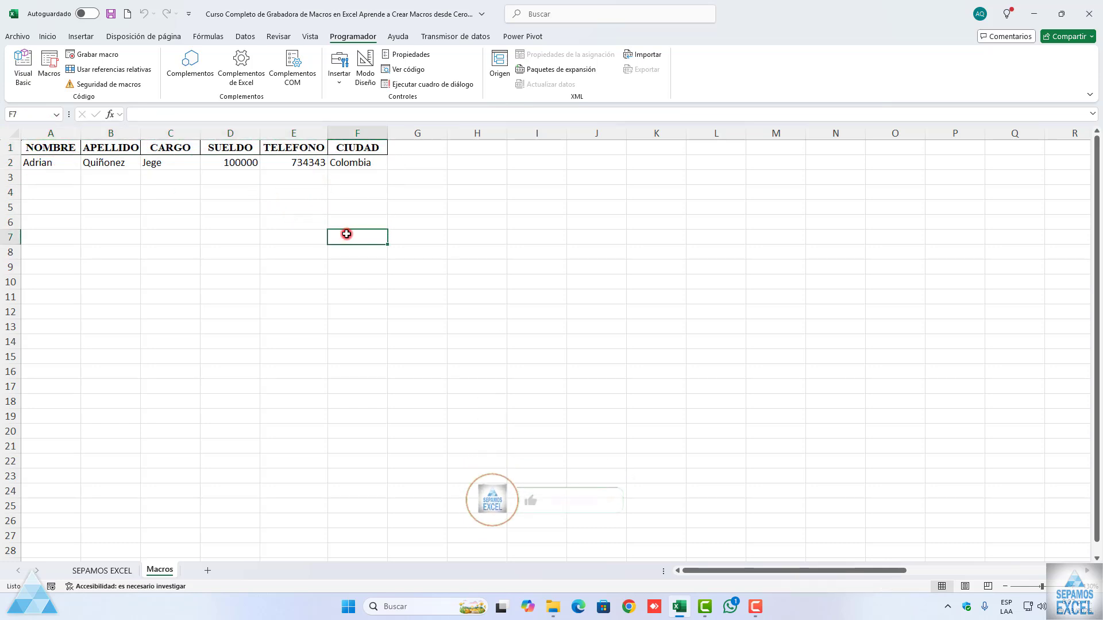
click(51, 148)
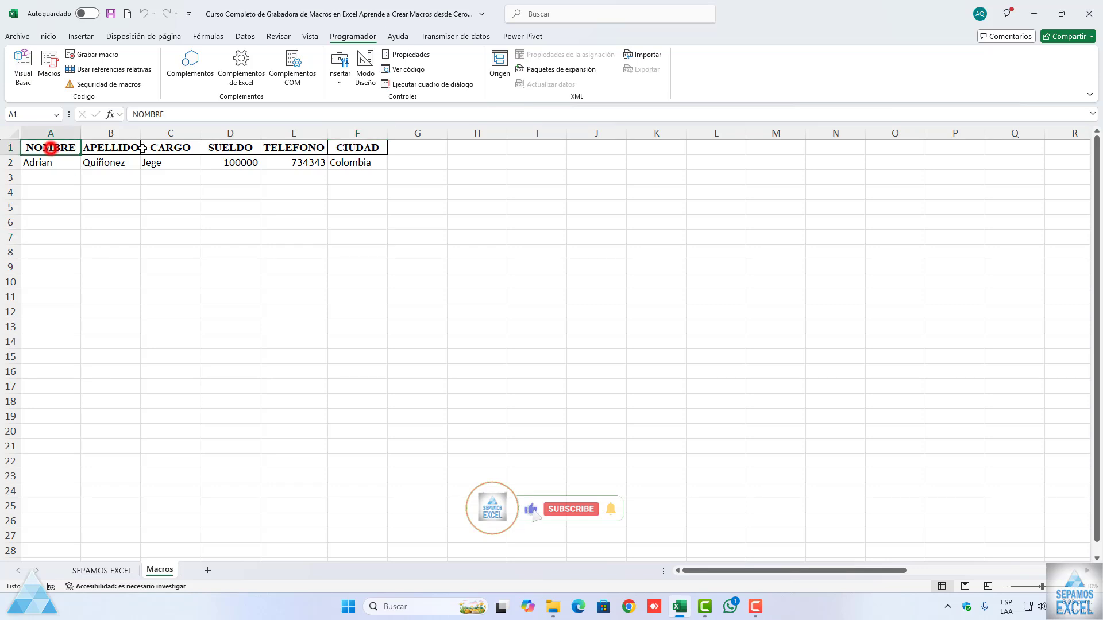
drag(142, 148, 367, 148)
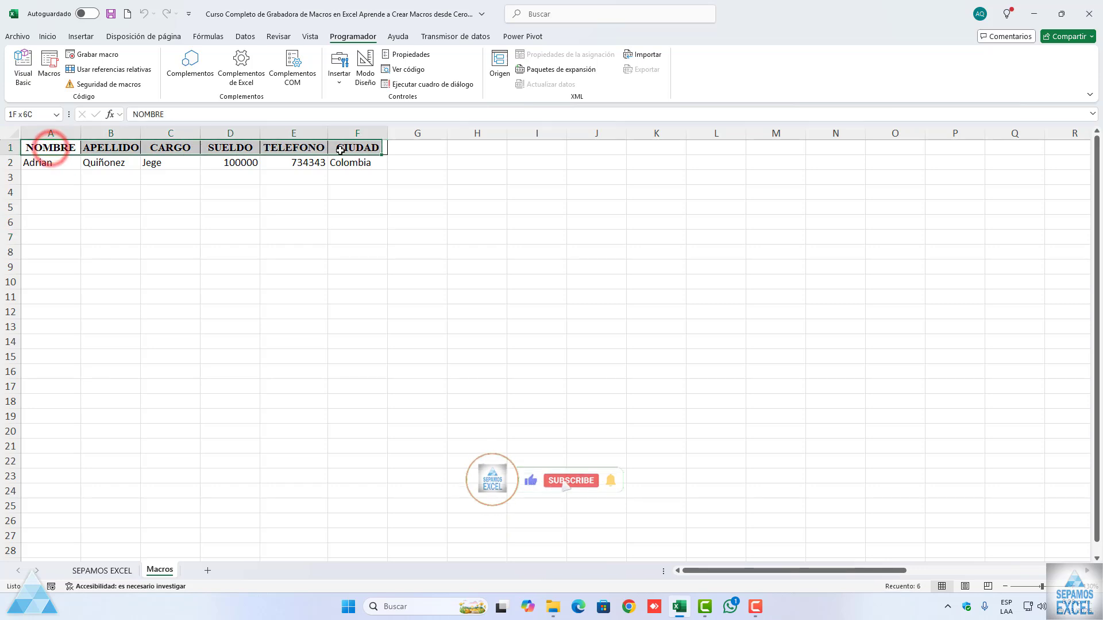
click(274, 220)
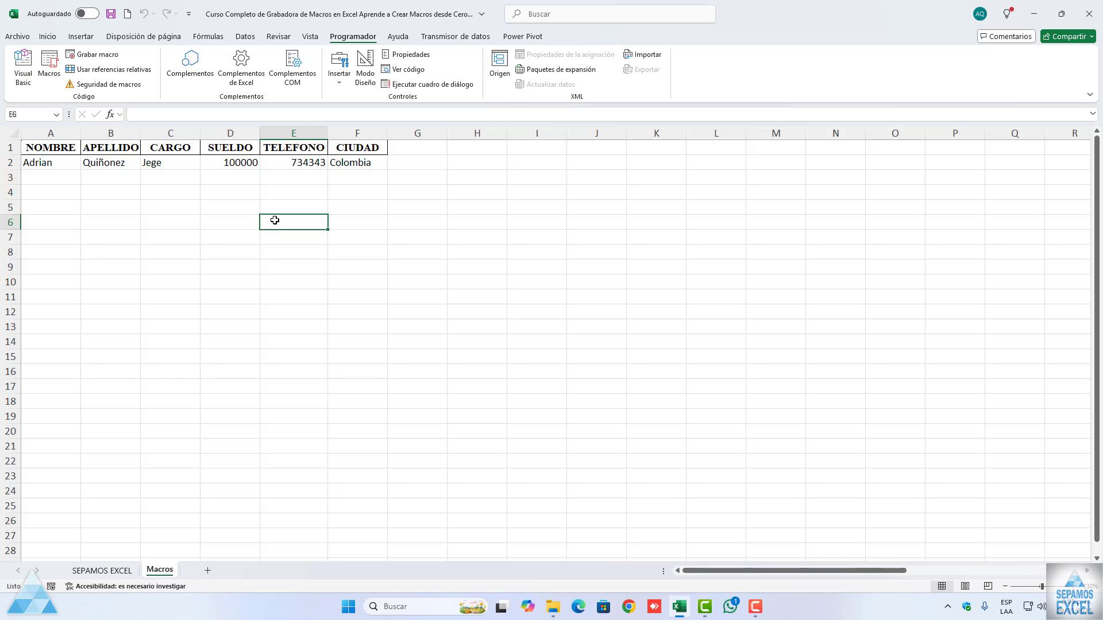
Step: Review the headers in A1:F1 and each data cell in A2:F2 to compare their formatting
drag(53, 148, 368, 148)
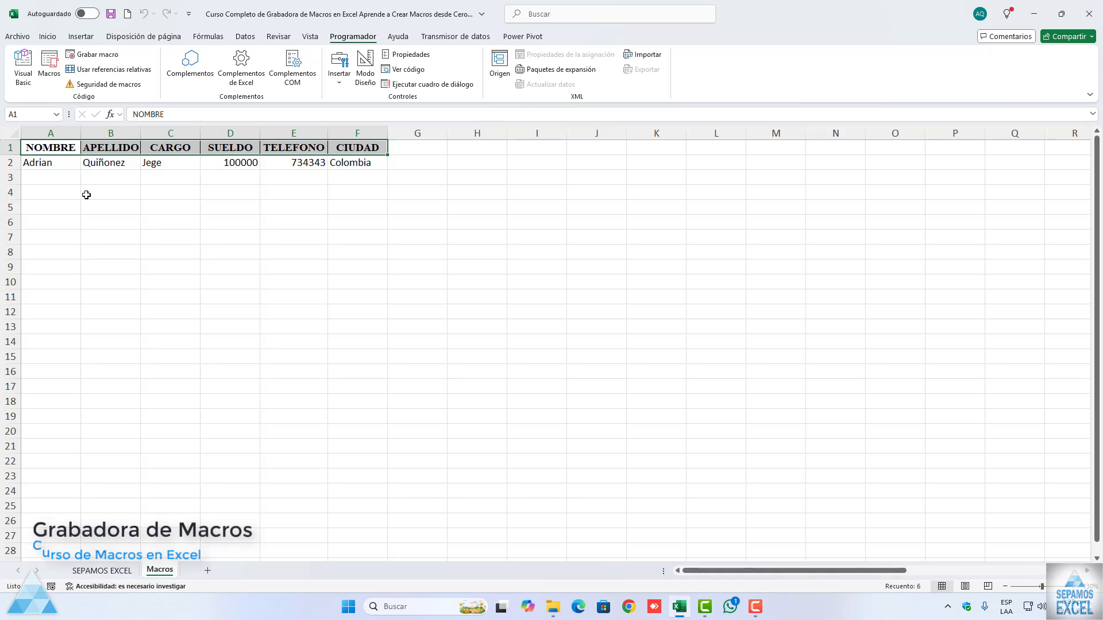
click(51, 147)
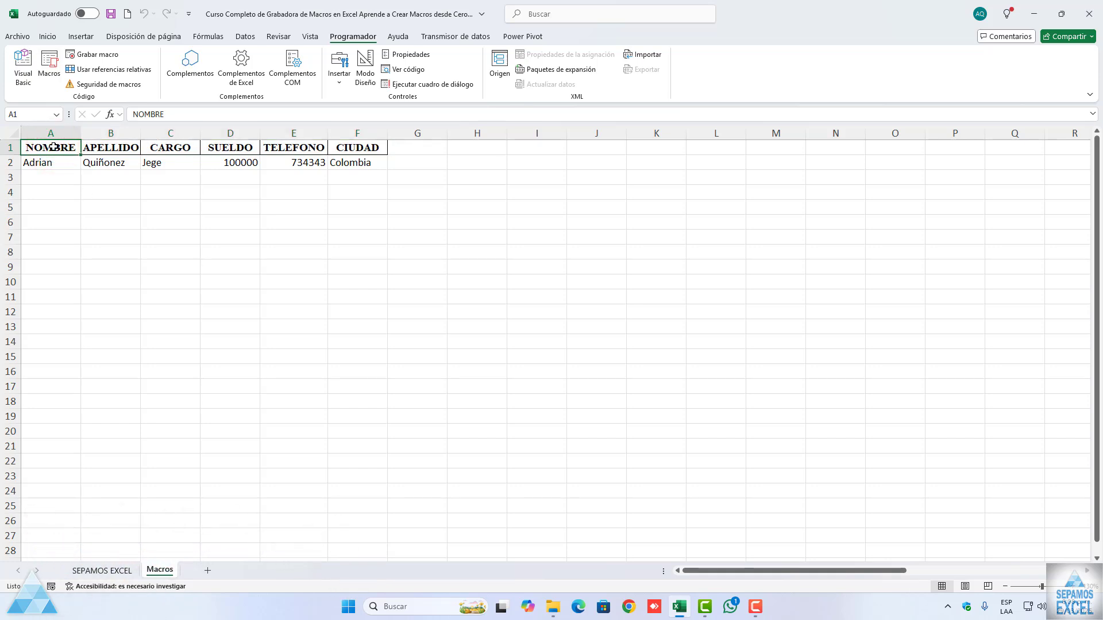
click(52, 165)
click(105, 162)
click(163, 164)
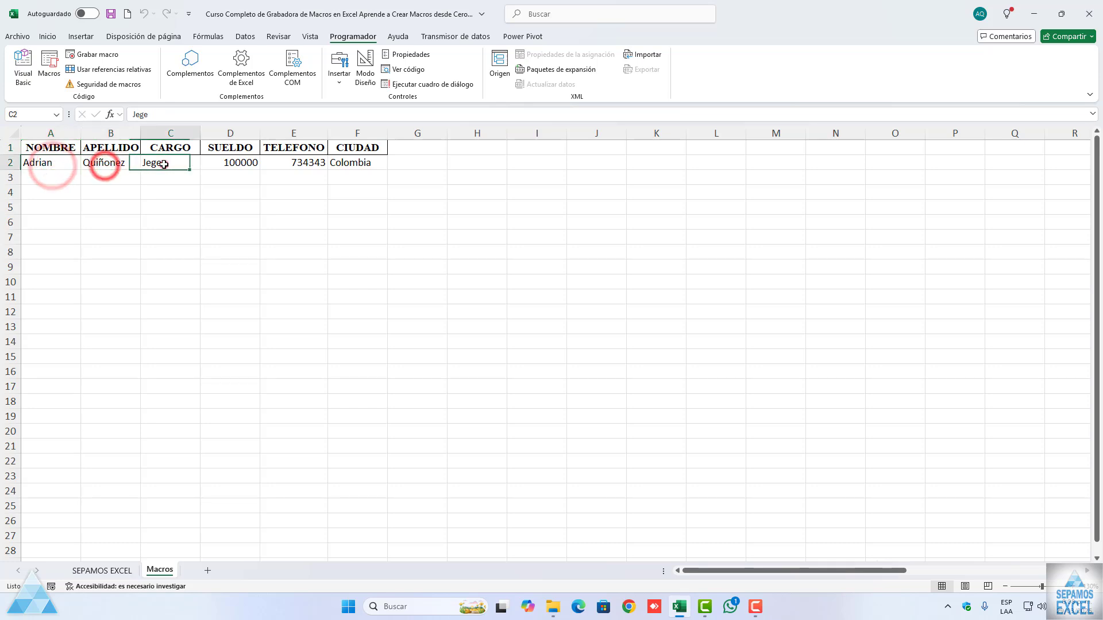
click(219, 164)
click(306, 164)
click(352, 163)
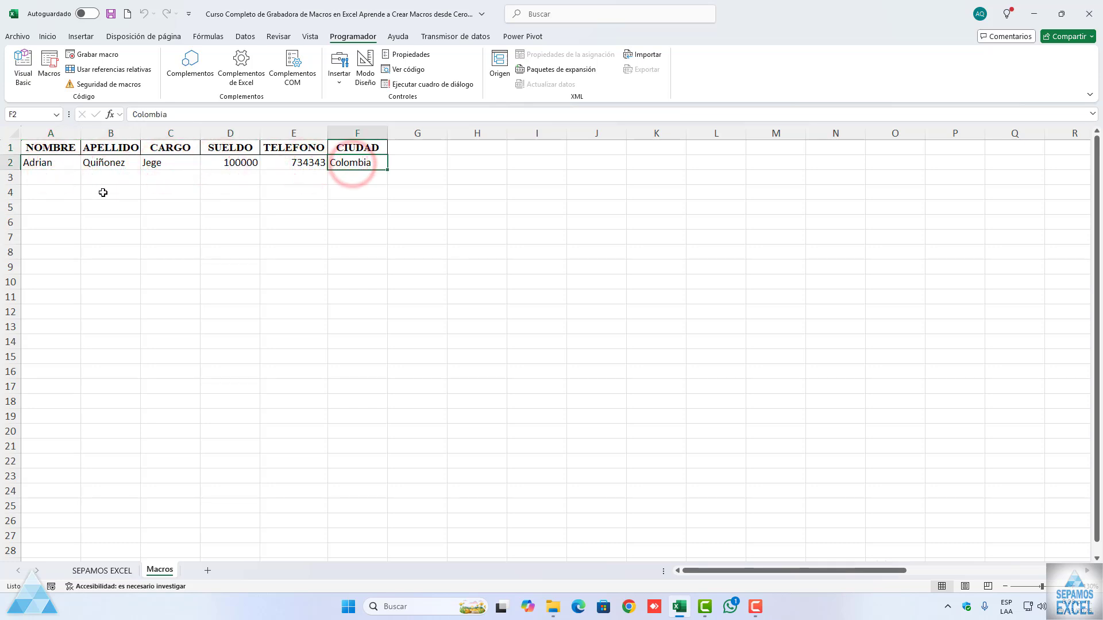
click(191, 291)
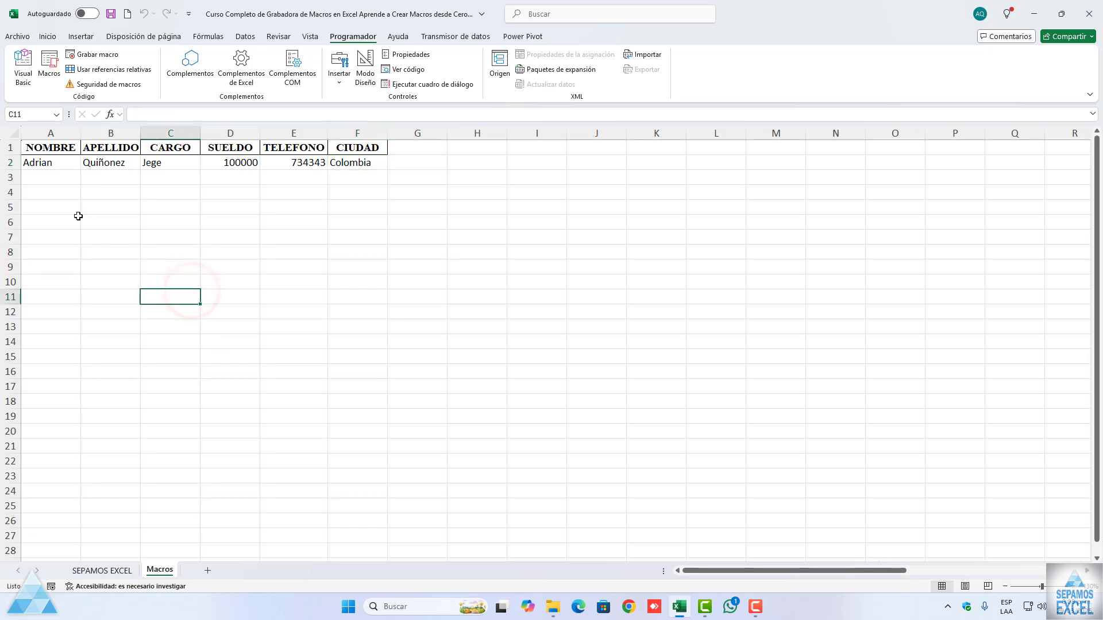
click(55, 165)
click(255, 221)
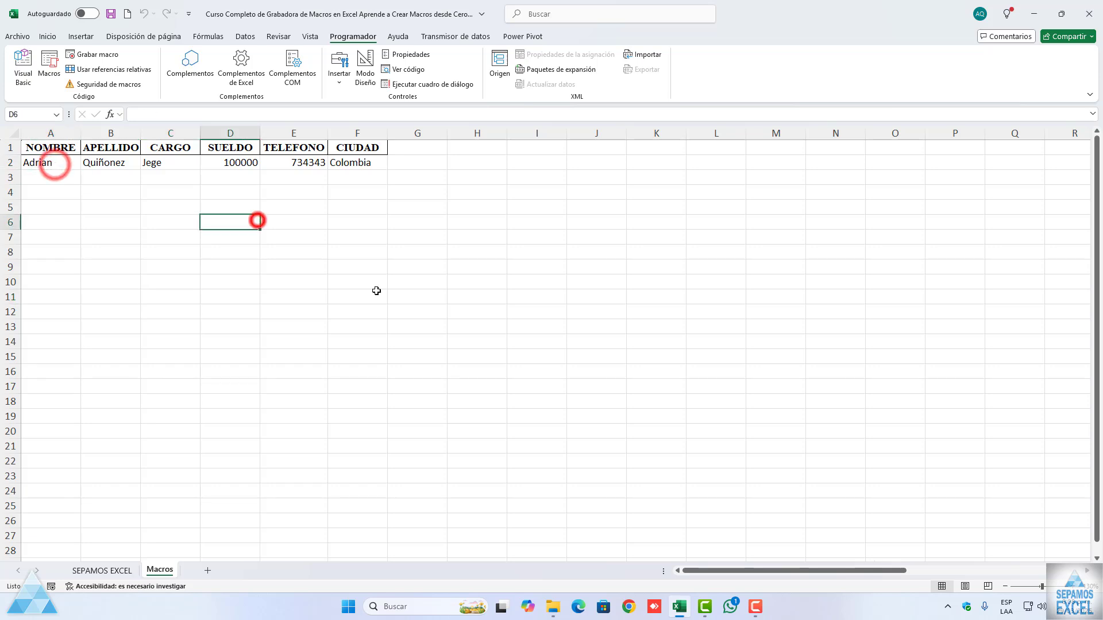
click(376, 291)
click(515, 267)
click(332, 239)
click(319, 285)
click(176, 242)
click(397, 208)
click(373, 268)
click(248, 298)
click(192, 258)
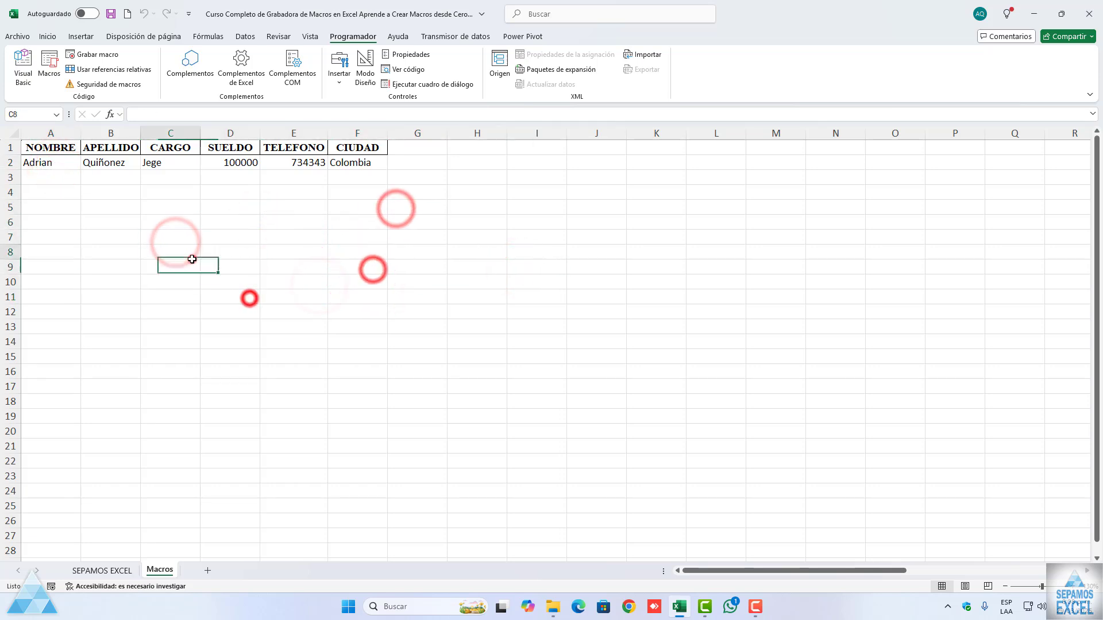
click(324, 235)
click(232, 230)
click(201, 231)
Step: With A2 selected, start recording Macro2 in this workbook with the description "para poner todos los bordes, y formato a los datos"
click(39, 165)
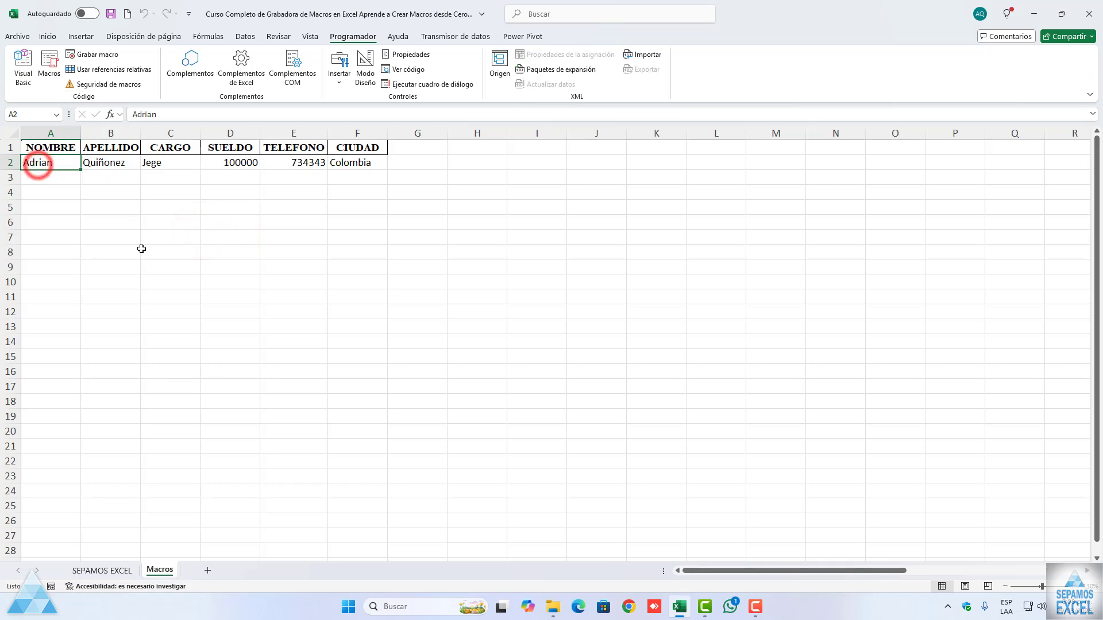
click(97, 54)
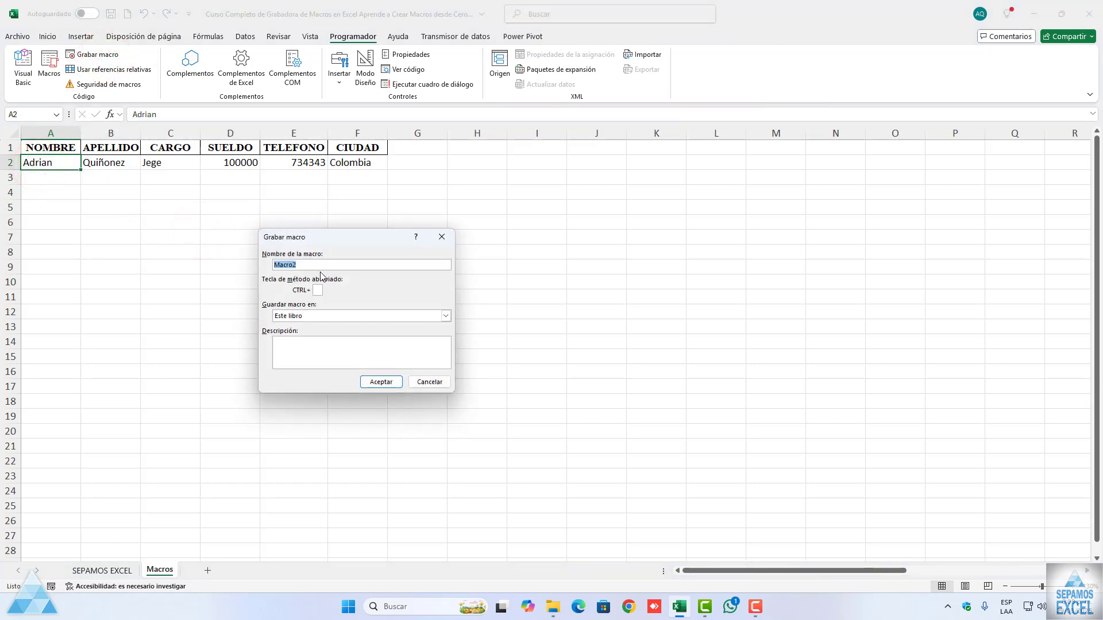
click(316, 343)
text(p)
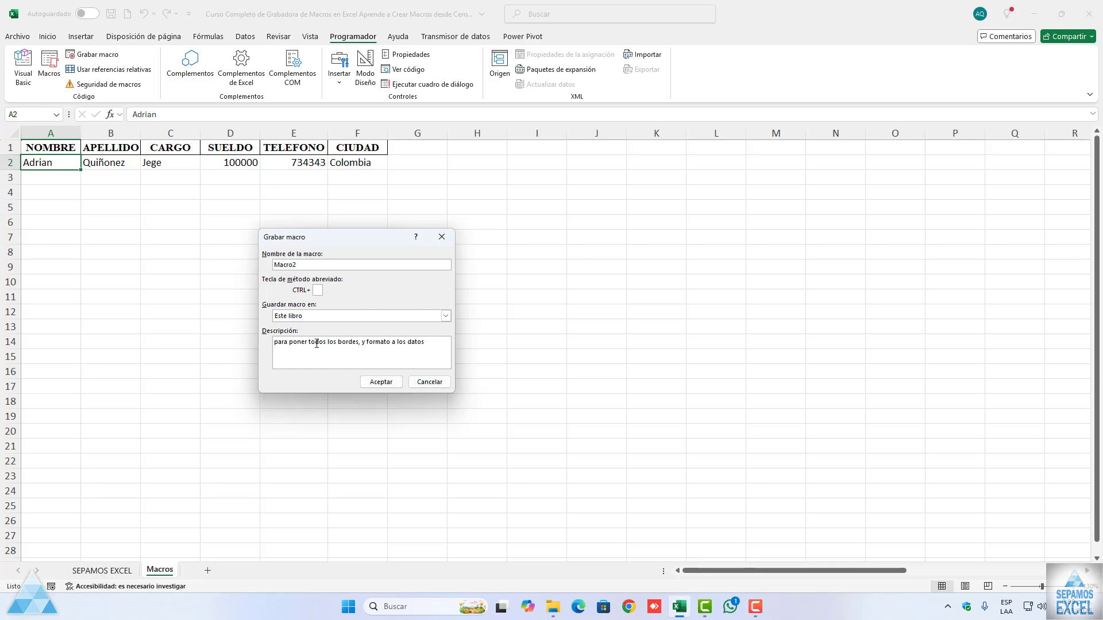
click(381, 382)
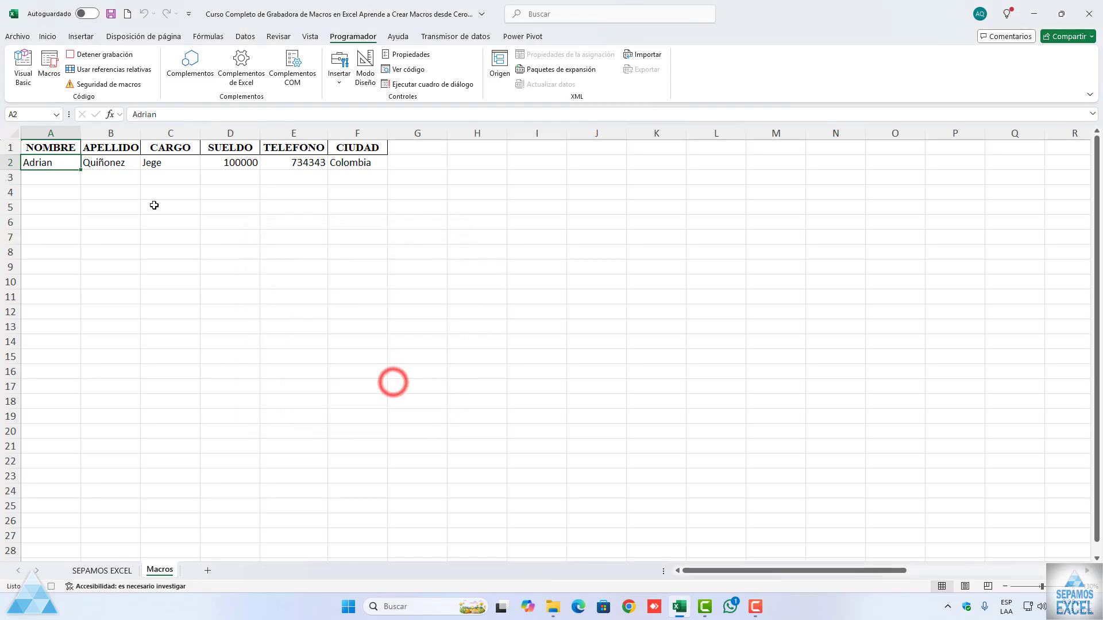
Step: Center cell A2 horizontally and vertically and apply all borders to it
click(50, 39)
click(268, 77)
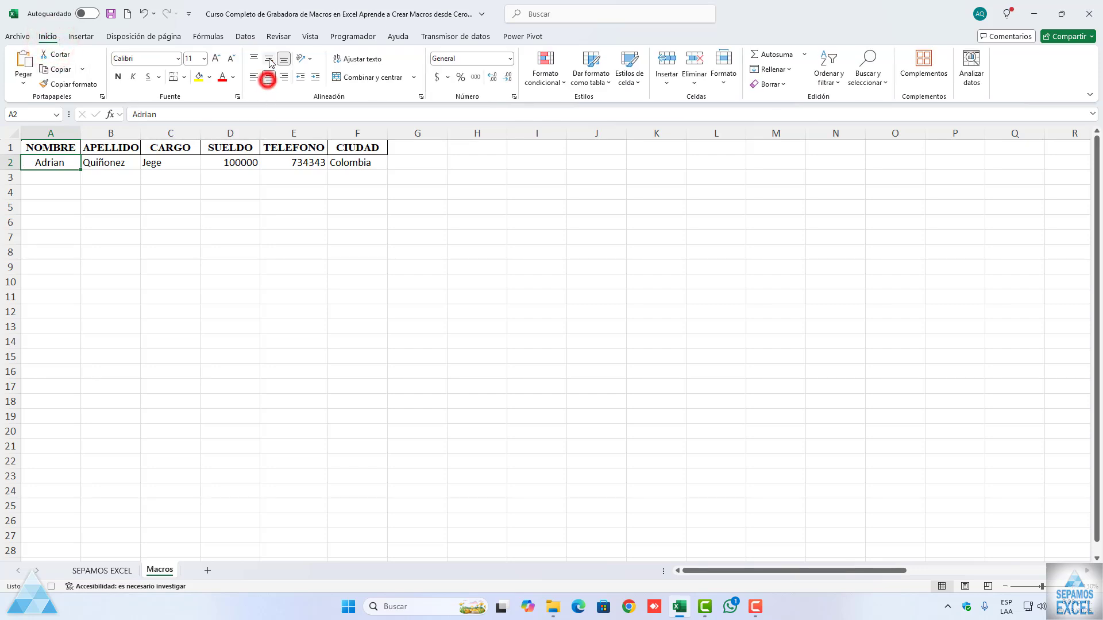
click(268, 58)
click(184, 76)
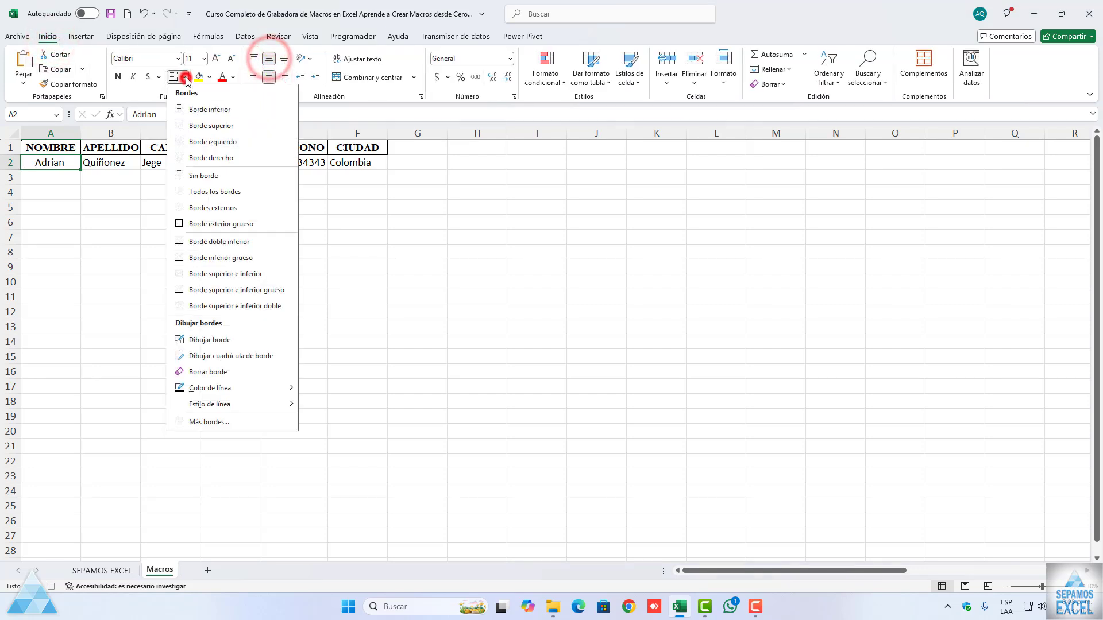
click(196, 191)
Step: Format A2 as bold, underlined Calibri Light and stop recording the macro
click(117, 77)
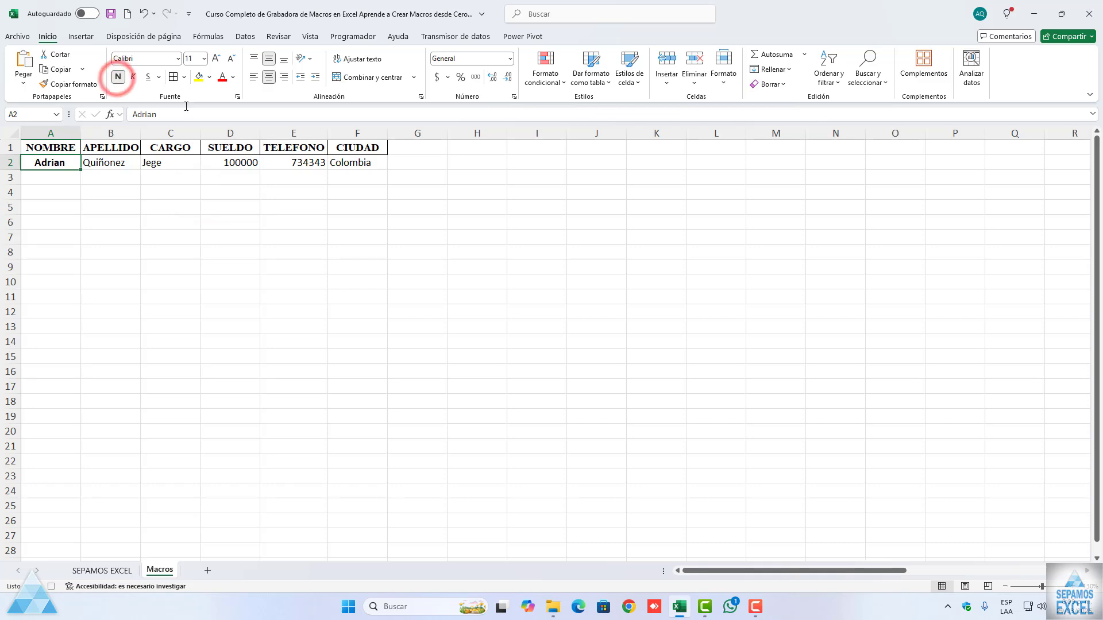
click(178, 58)
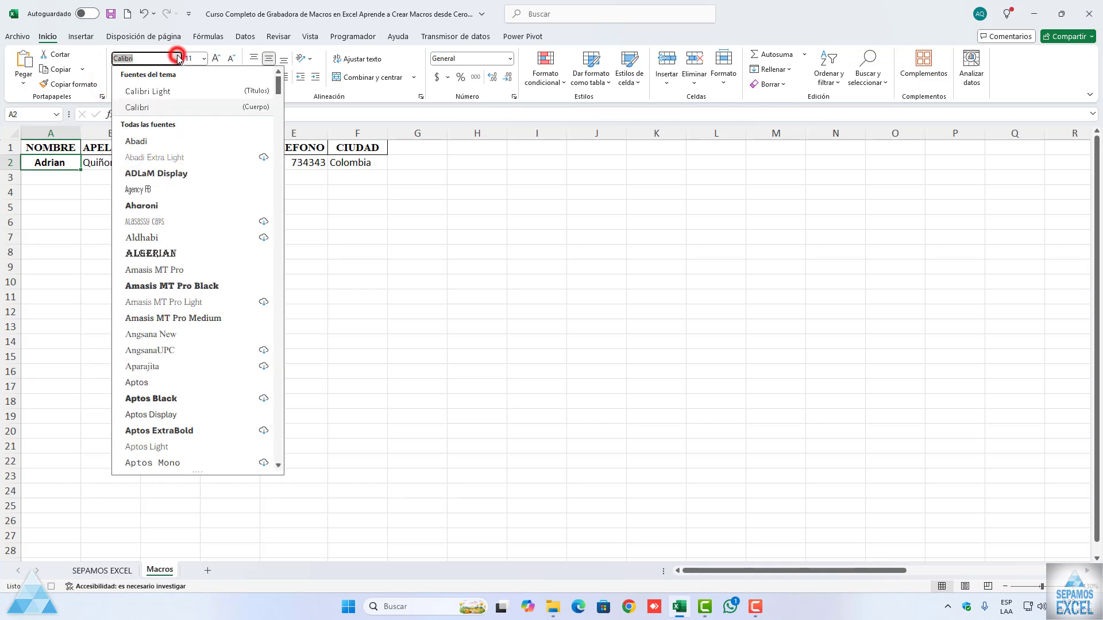
click(158, 91)
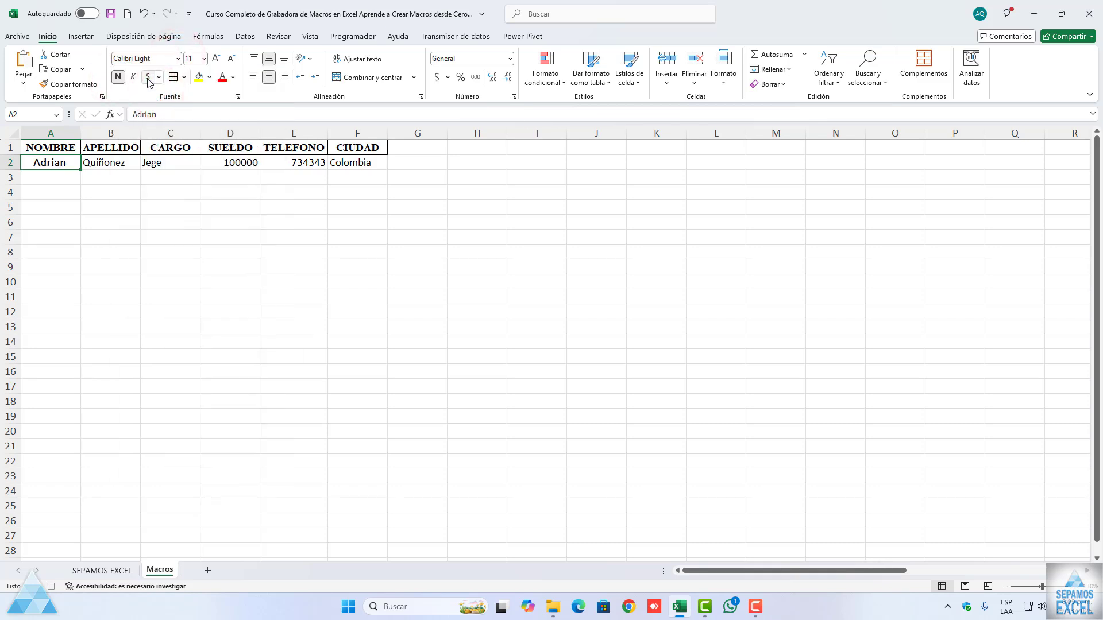
click(148, 77)
click(352, 36)
click(97, 54)
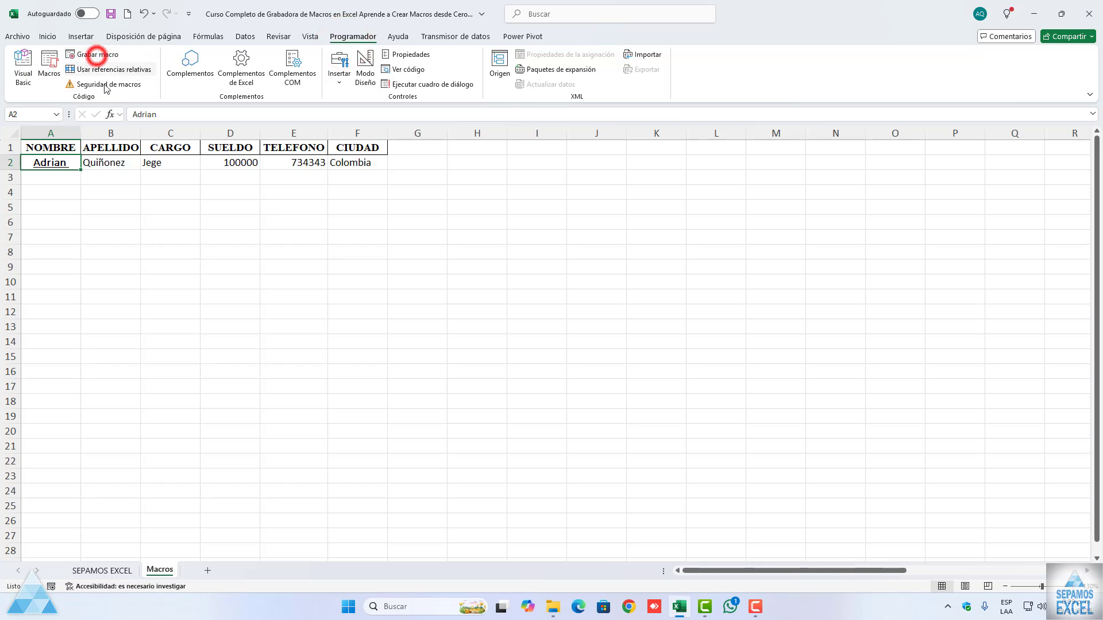
click(154, 318)
Step: Clear only the formats from cell A2, keeping its text
click(69, 162)
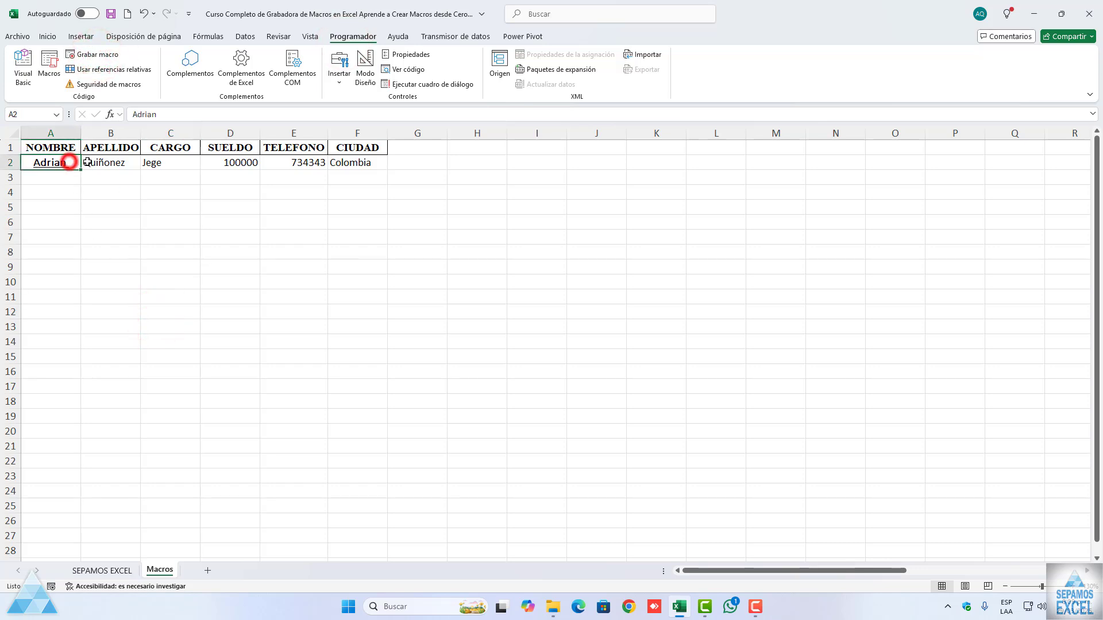
click(48, 36)
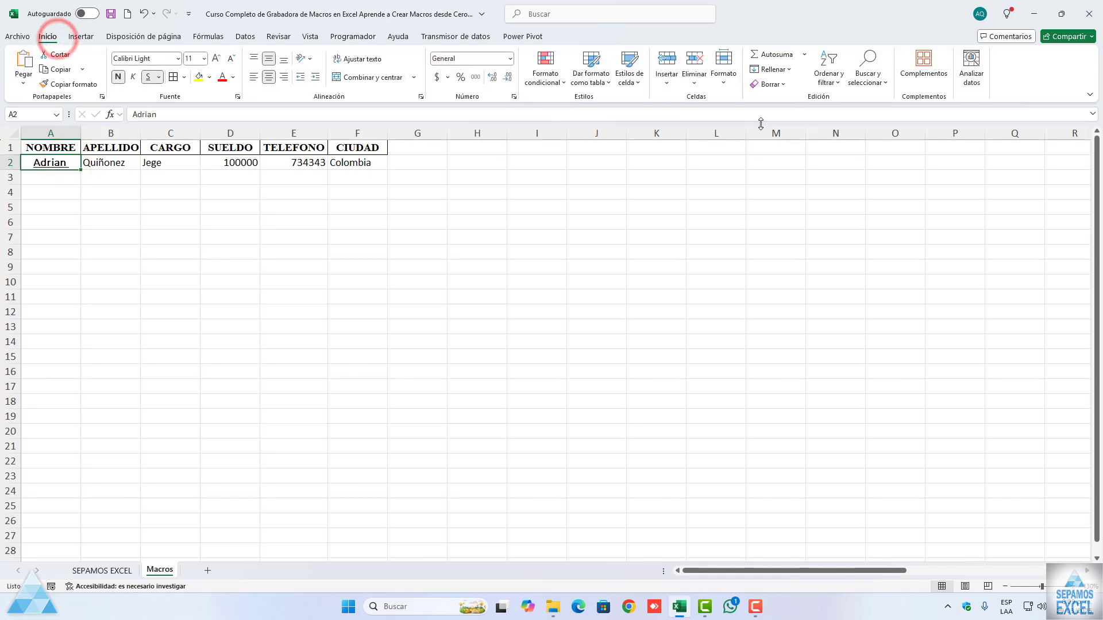
click(769, 84)
click(789, 114)
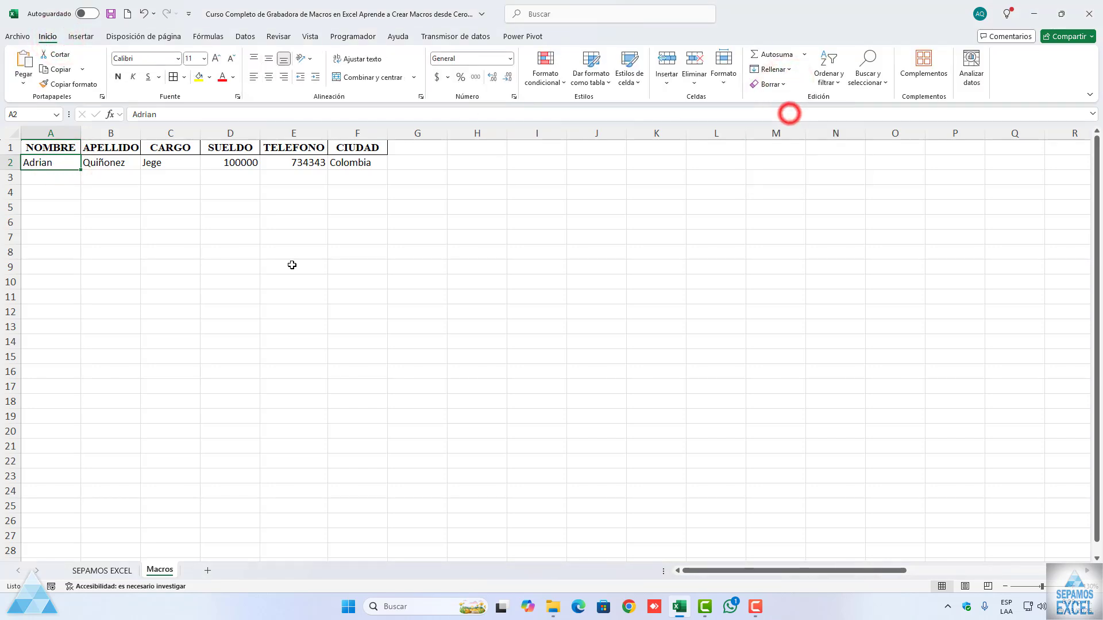
click(292, 264)
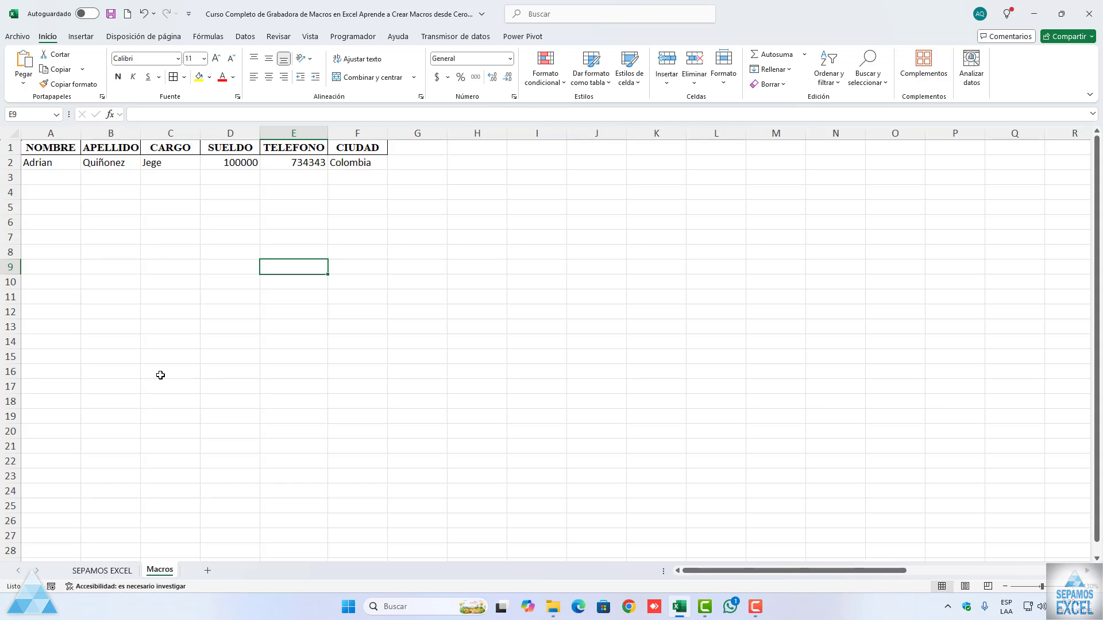
Step: Run the recorded Macro2 on cell A2 to reapply its data formatting
click(53, 164)
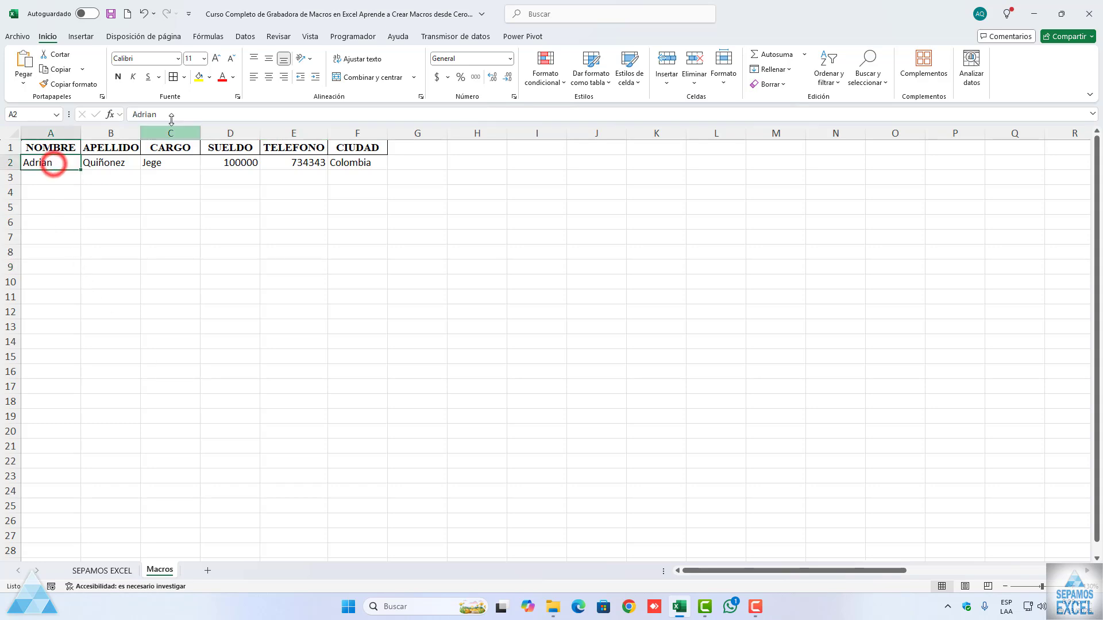
click(343, 37)
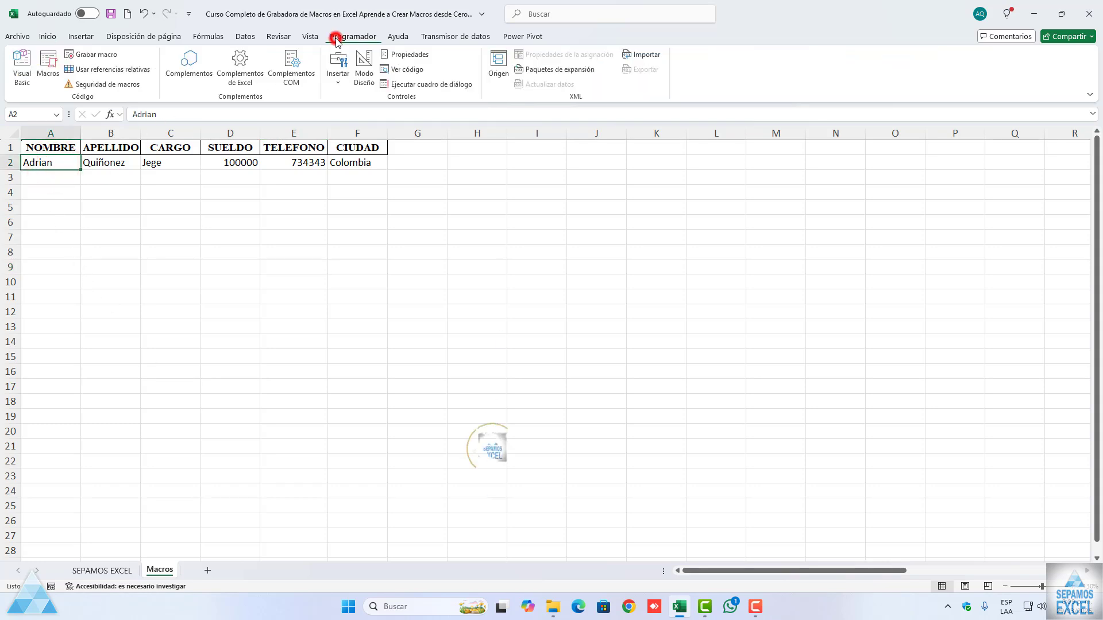
click(86, 54)
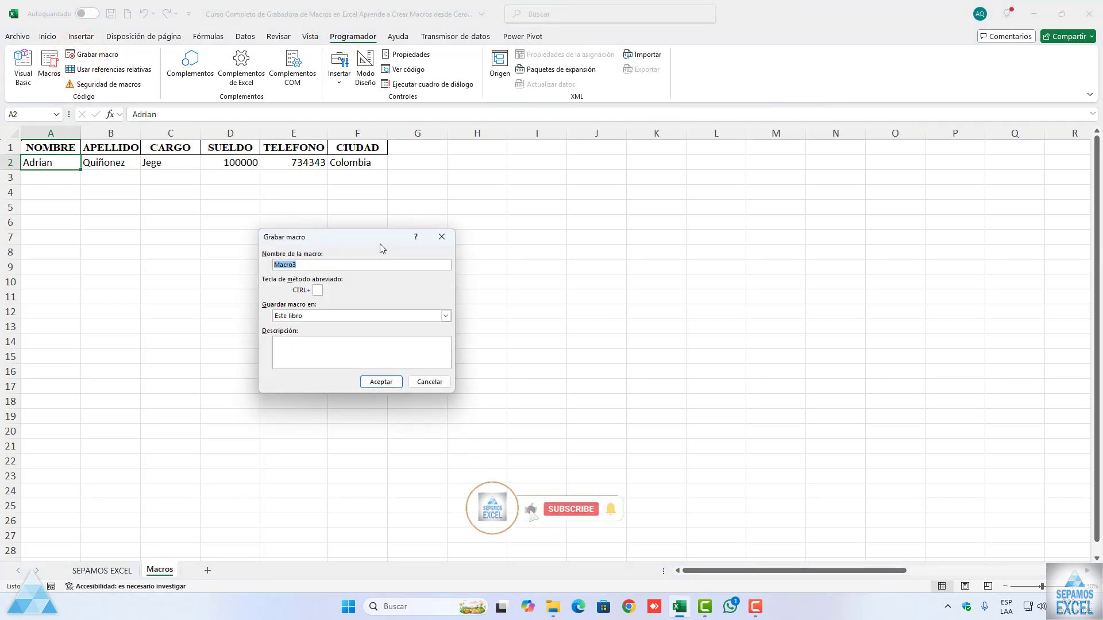
click(442, 237)
click(50, 69)
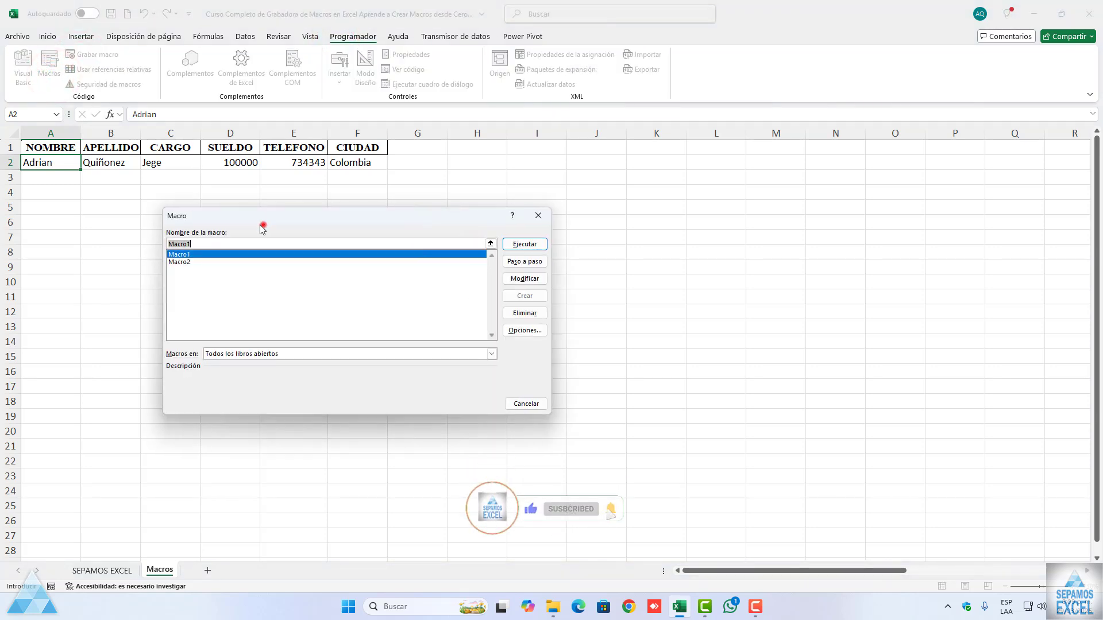
drag(259, 216, 163, 199)
click(84, 244)
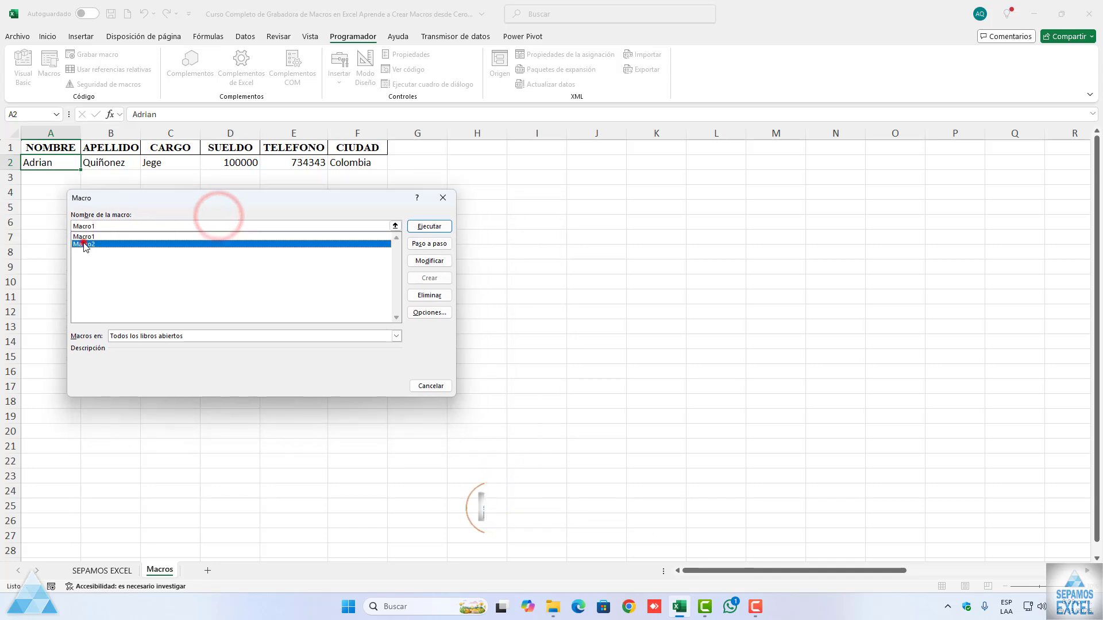
click(427, 228)
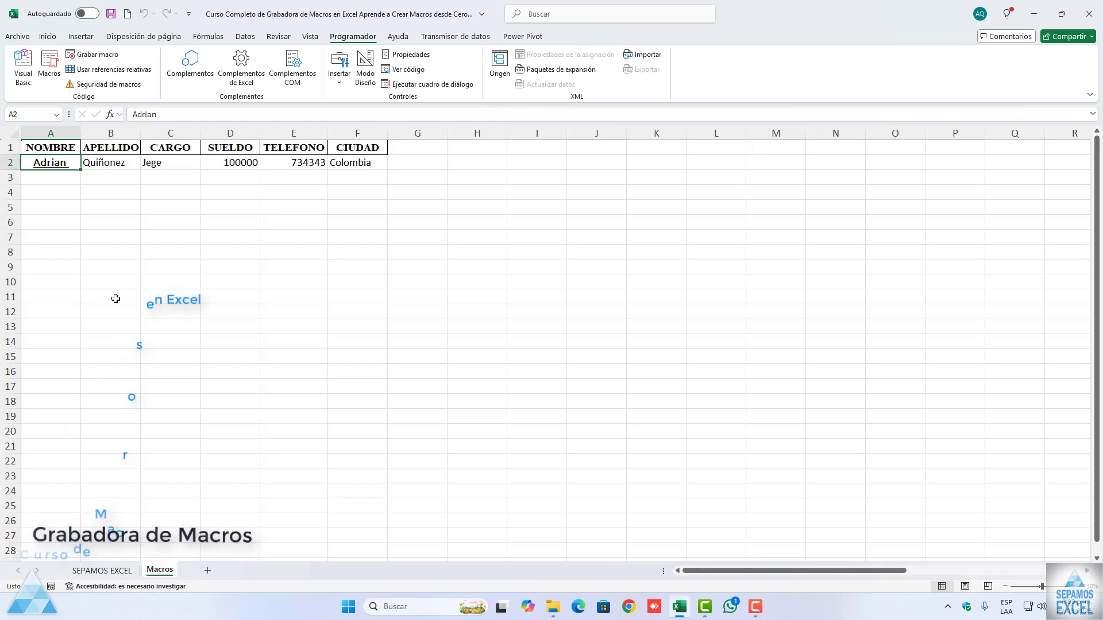
click(115, 298)
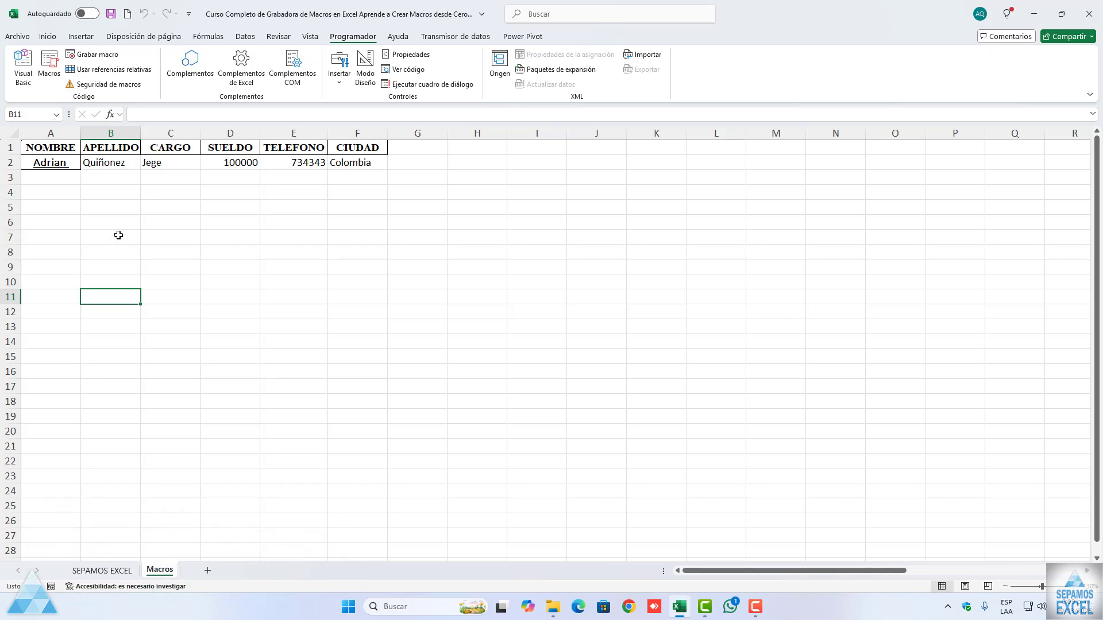
Step: Try to format the data cells B2:F2 by running Macro1
drag(111, 163, 360, 166)
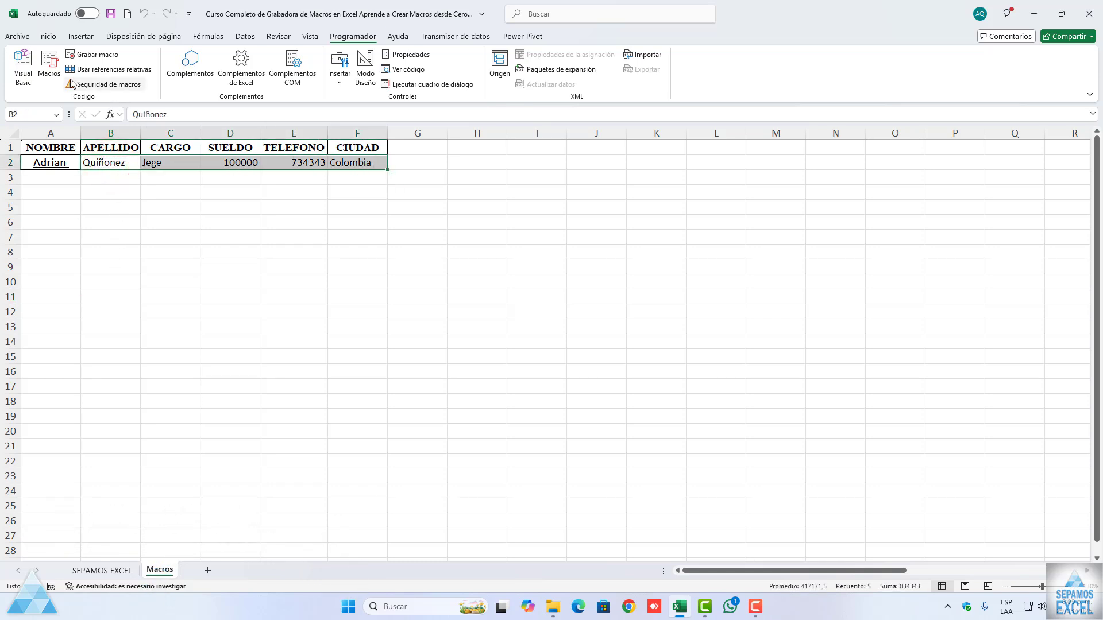
click(51, 73)
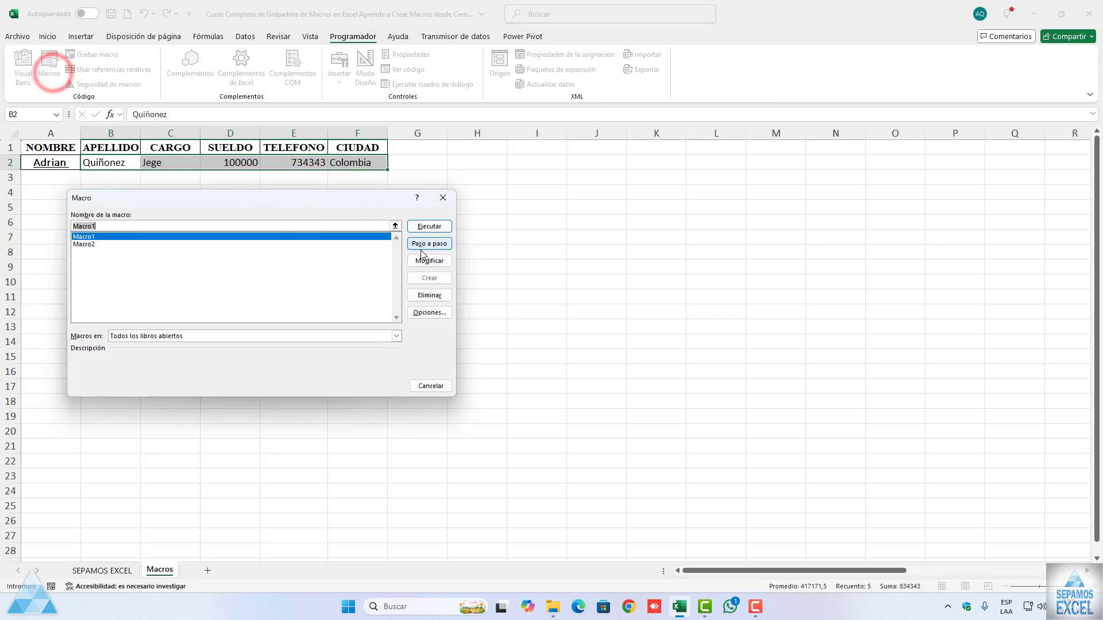
click(421, 228)
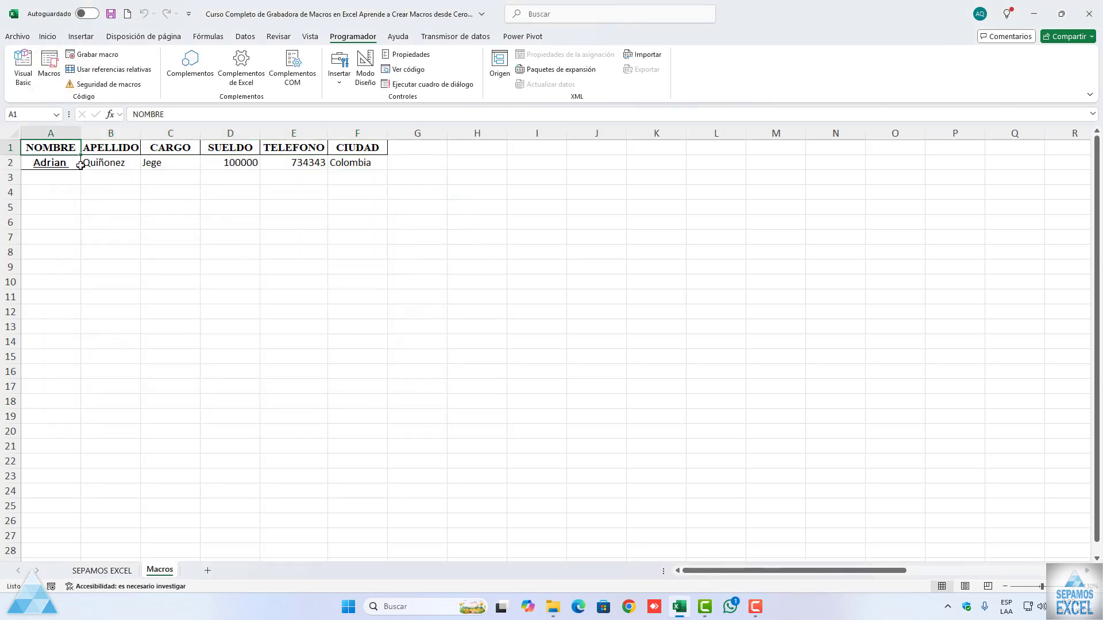
Step: Select the data cells B2:F2 and run Macro2 to apply the borders and data formatting
drag(91, 162, 392, 172)
click(49, 70)
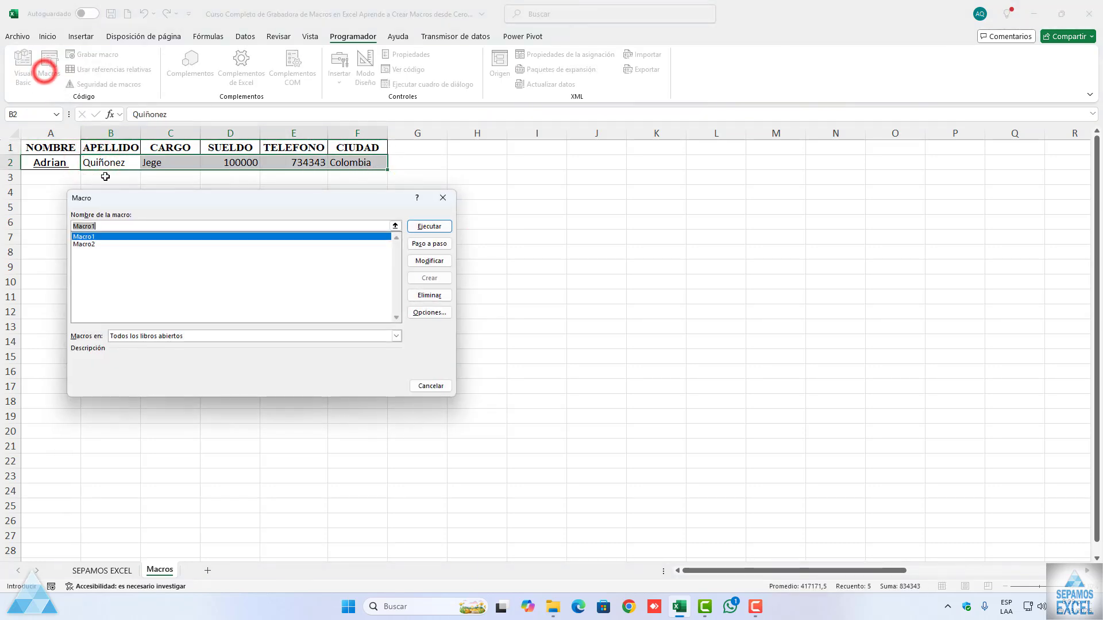
click(92, 244)
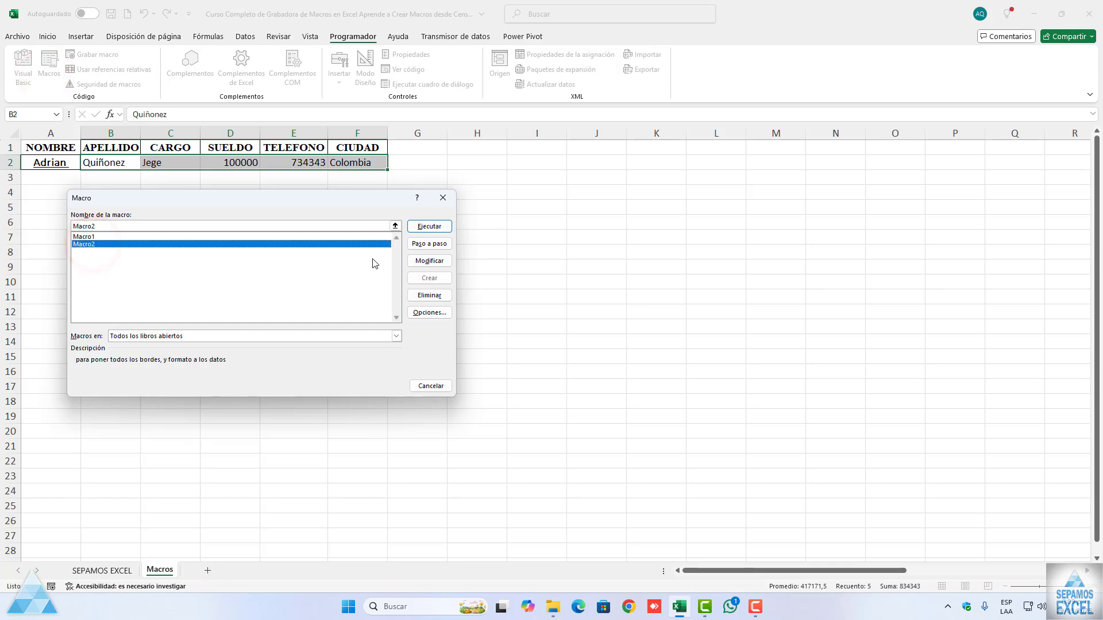
click(419, 232)
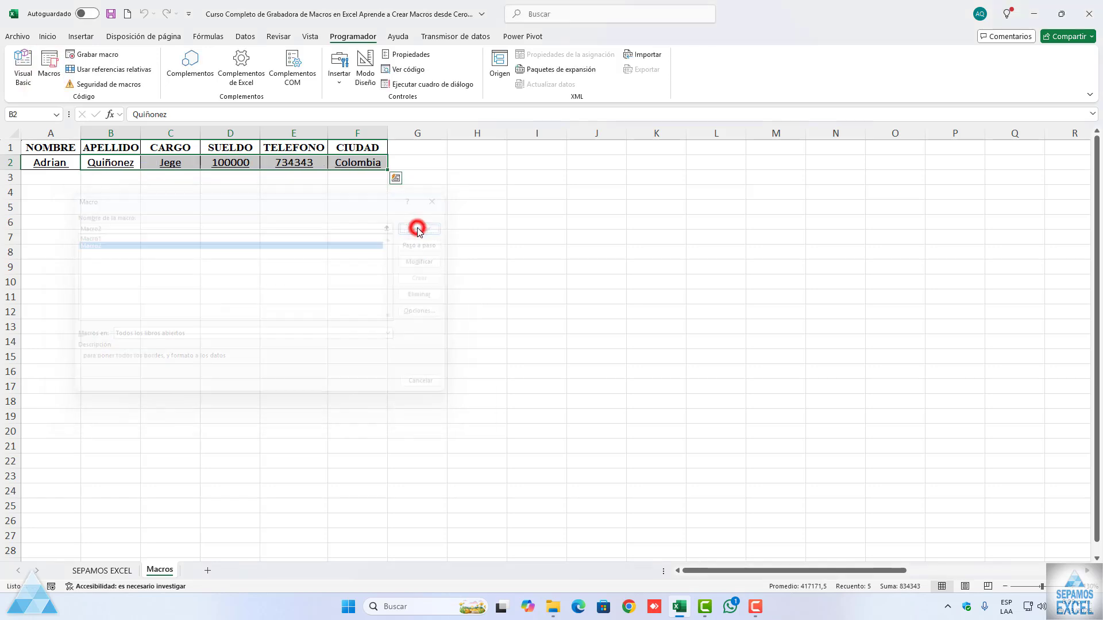
click(298, 265)
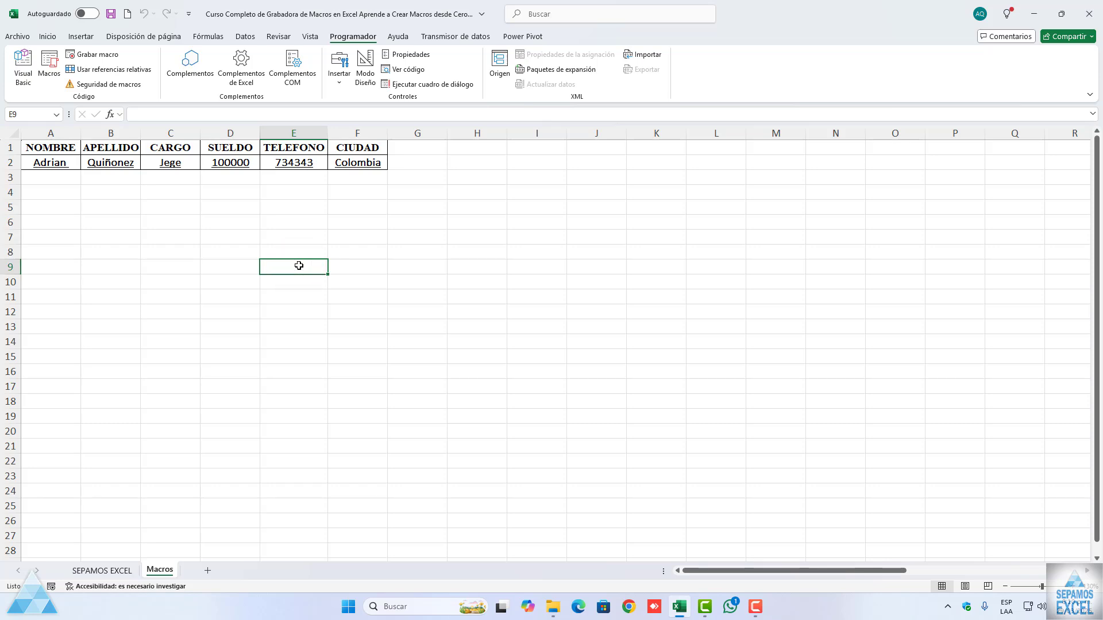
click(57, 180)
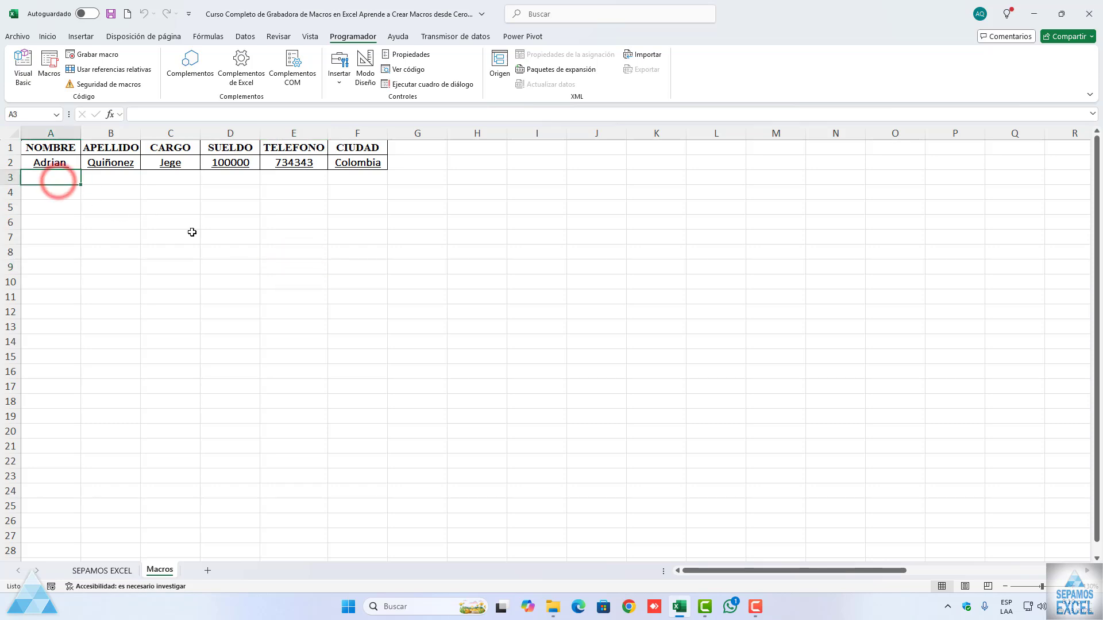
Step: Enter a second employee's first name in A3 and surname in B3, correcting the surname's spelling
key(Tab)
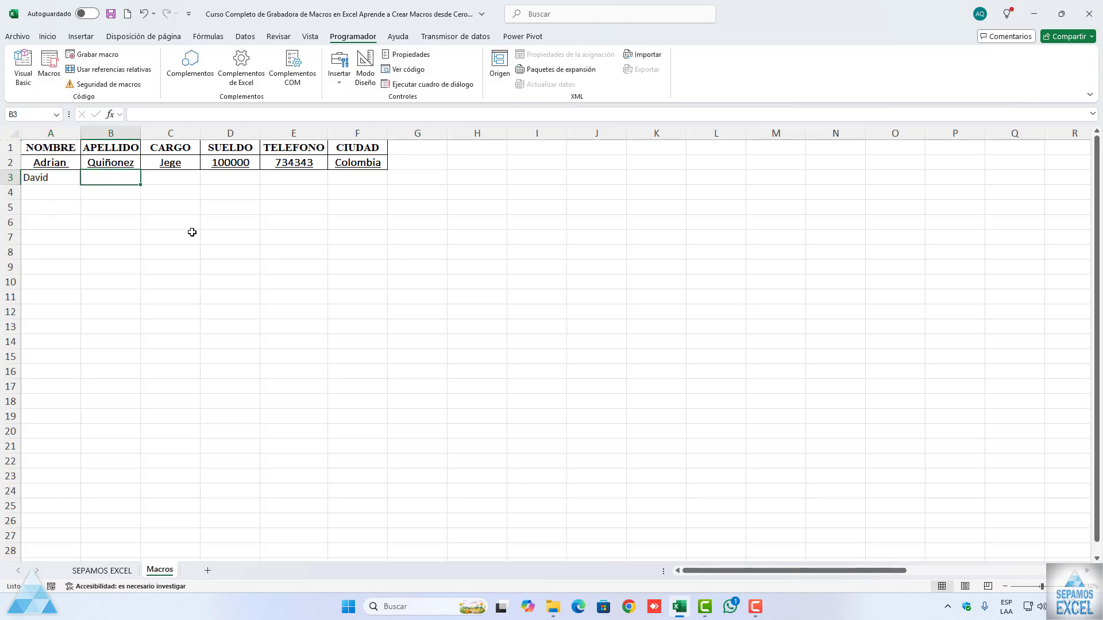
key(Tab)
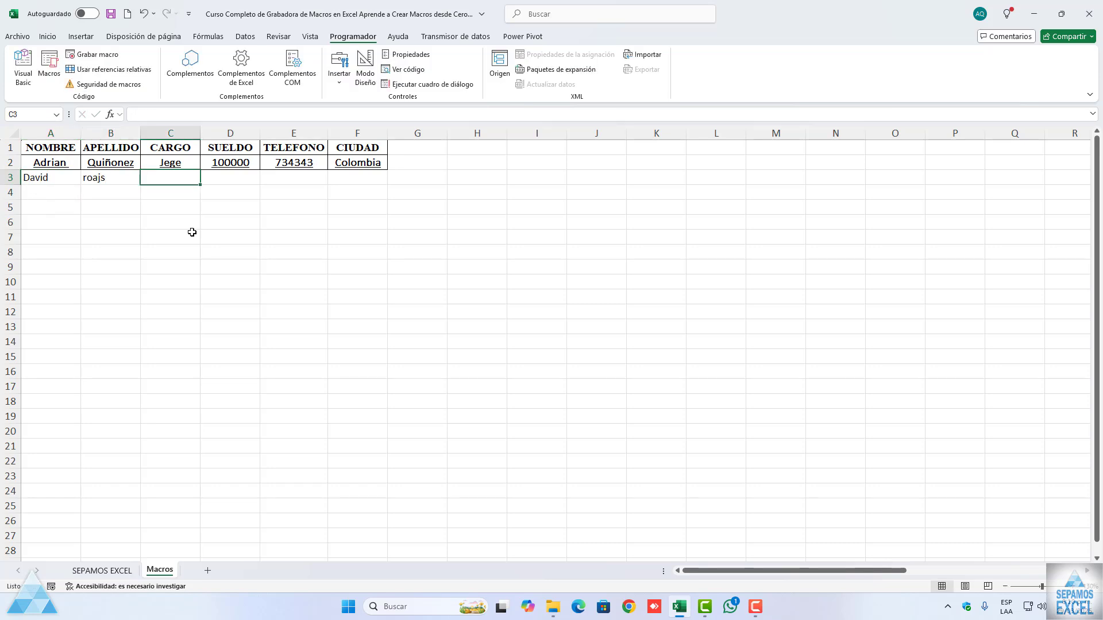
key(Down)
key(Up)
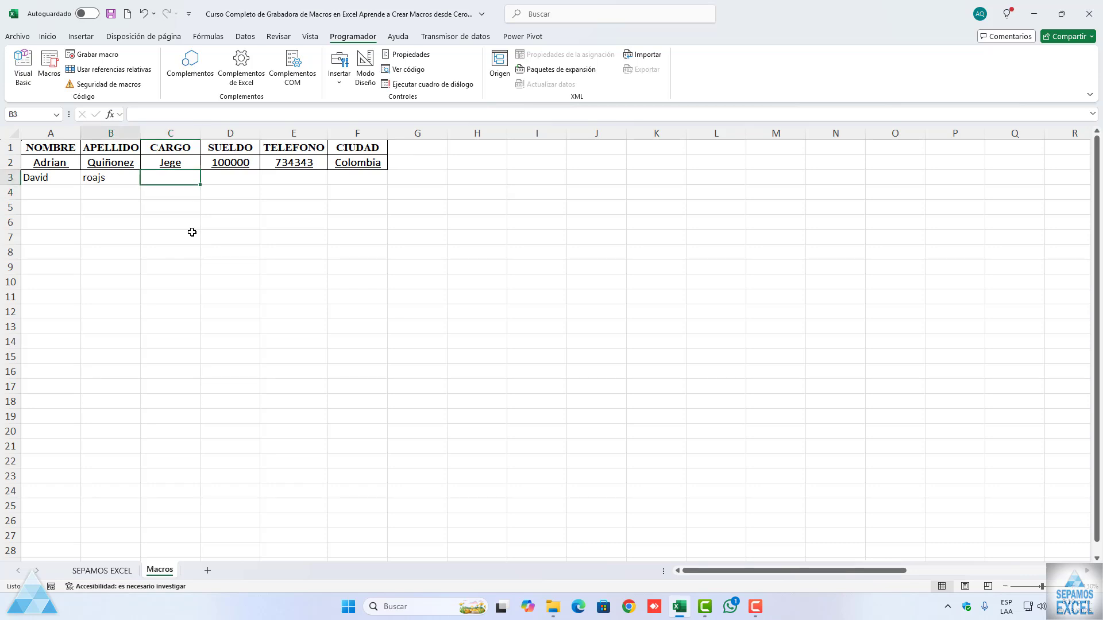
key(Left)
key(Tab)
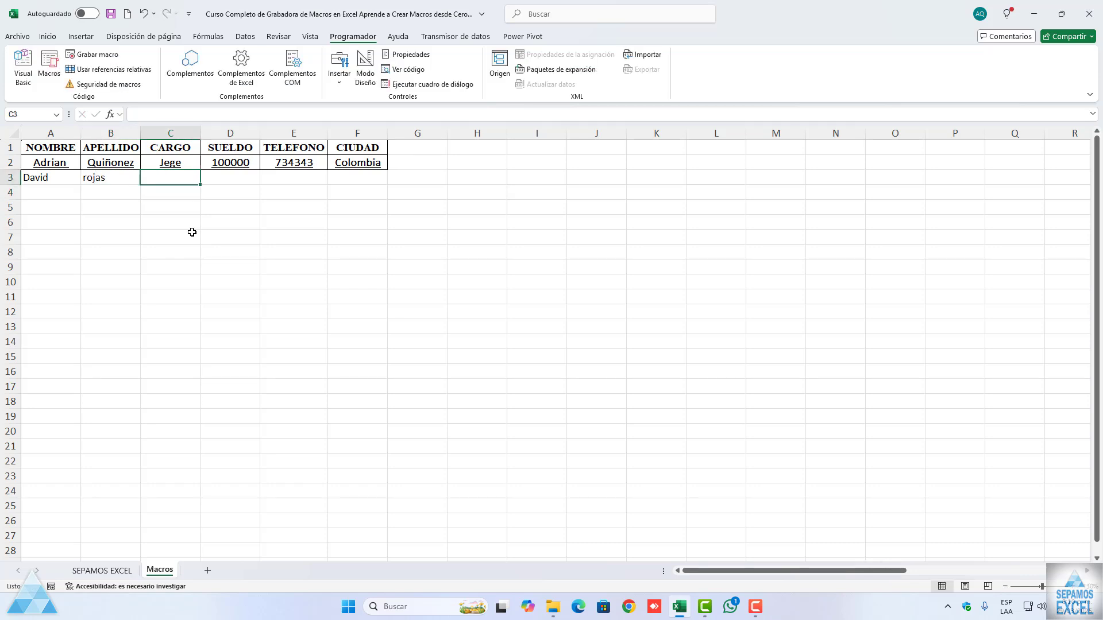
Step: Complete row 3 with the position coordinador, salary 150000, a phone number and the city chile
text(coor)
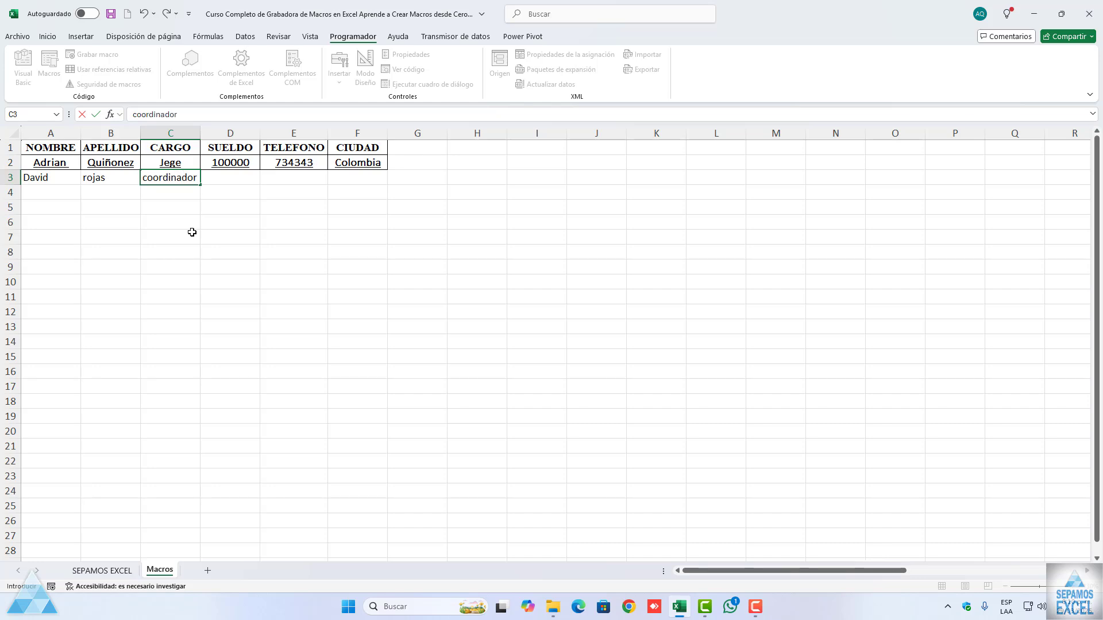
text(dinador)
key(Tab)
key(Tab)
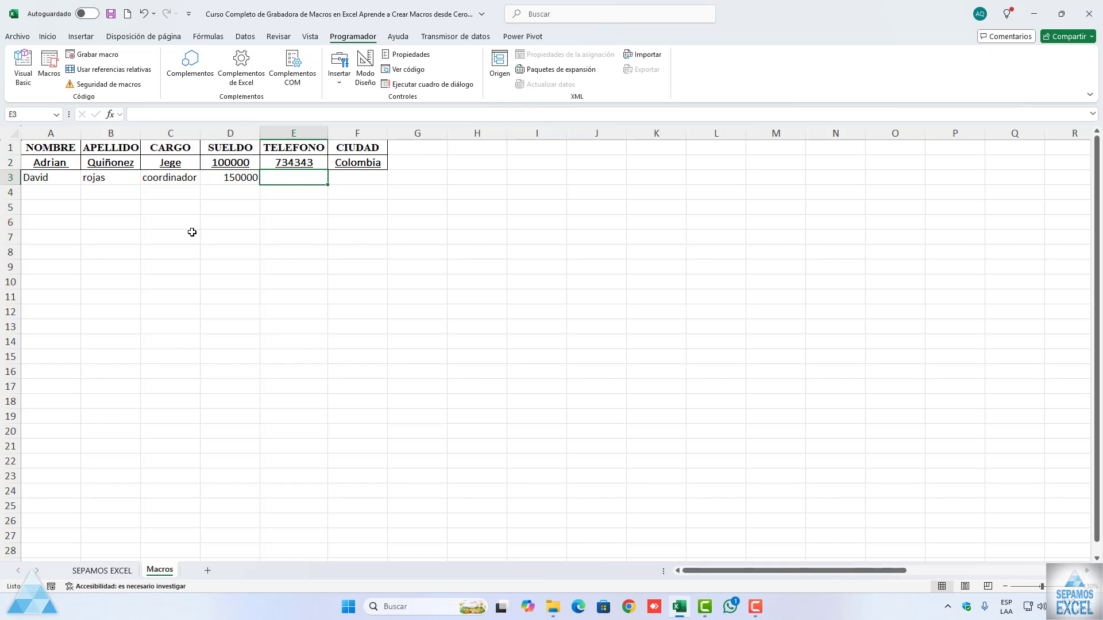
text(7336)
key(Tab)
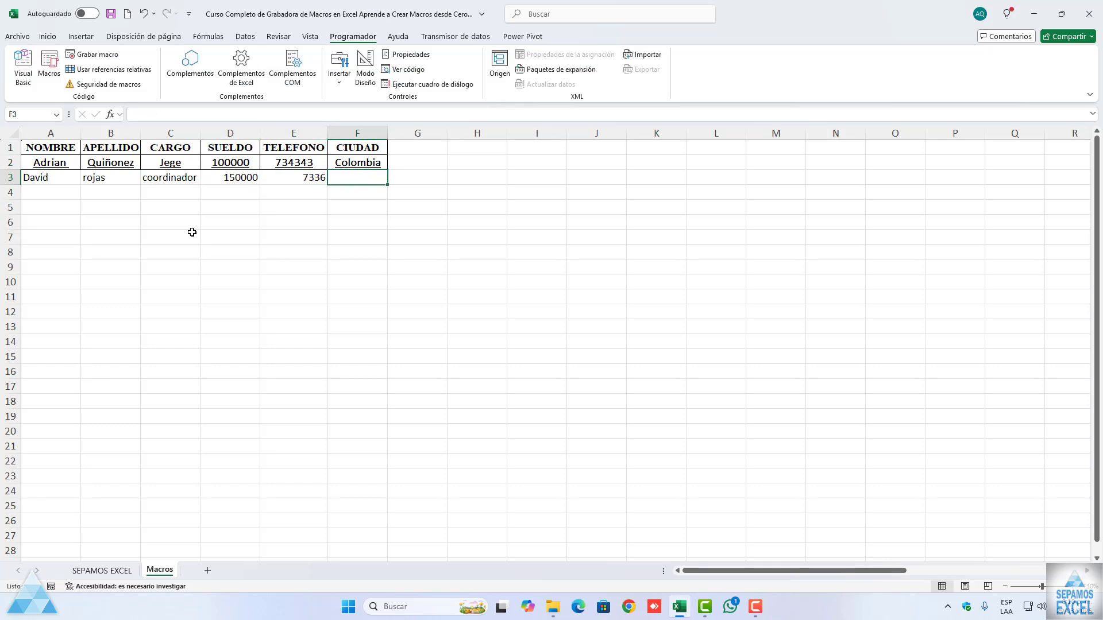
text(chi)
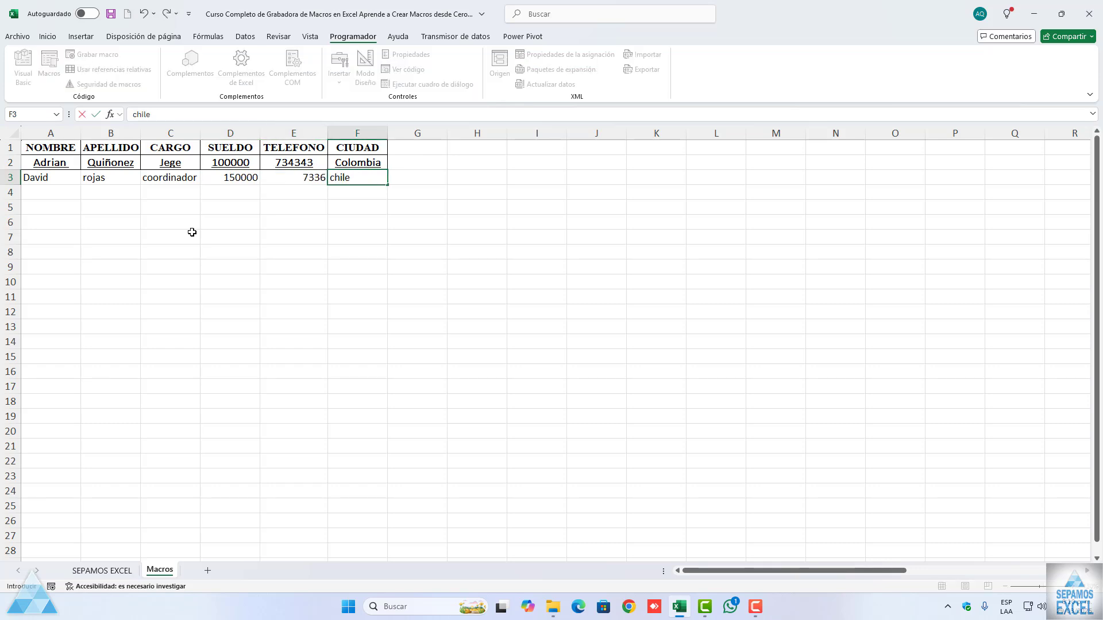
text(le)
click(192, 232)
Step: Select cells A3:D3 and run Macro2 to apply the data formatting
drag(39, 178, 247, 179)
click(50, 69)
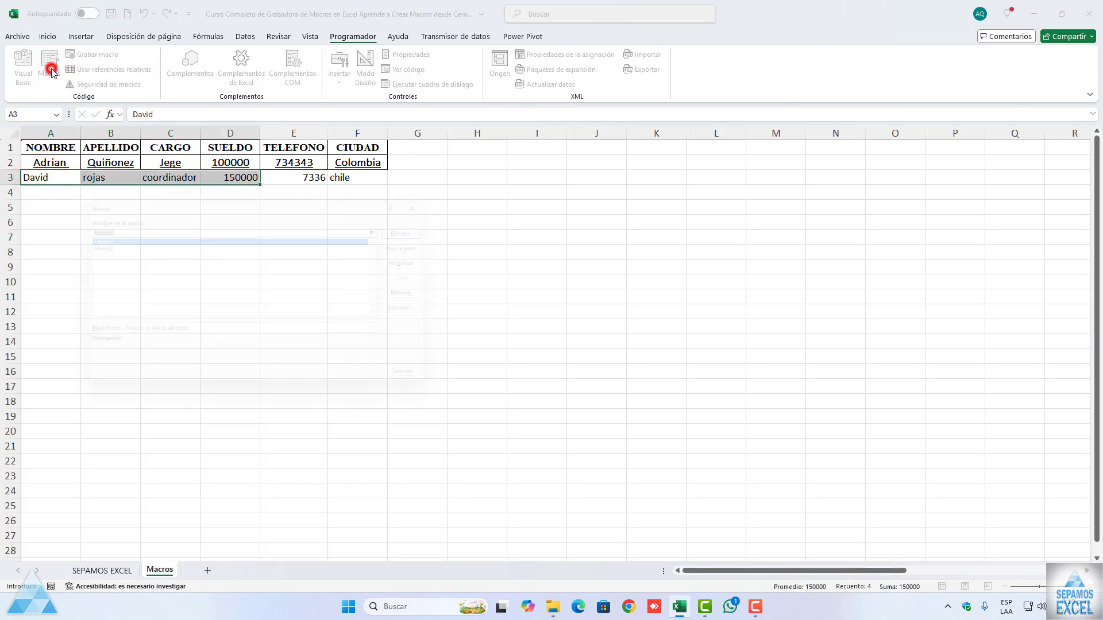
click(84, 244)
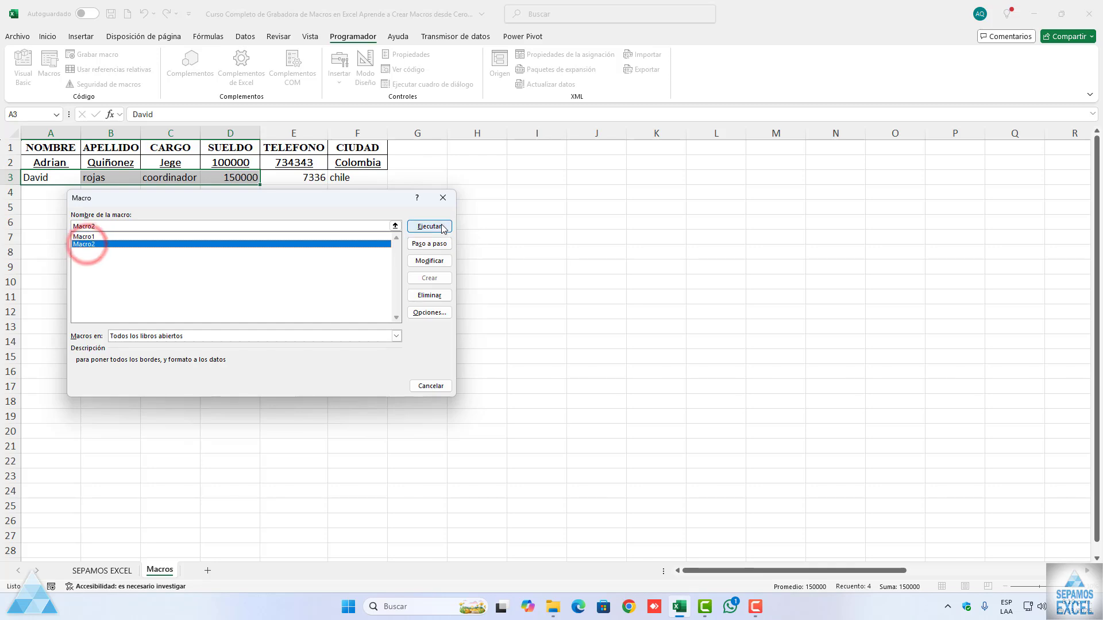
click(439, 226)
click(246, 250)
Step: Run Macro2 on the phone cell E3 to give it the data formatting
click(292, 181)
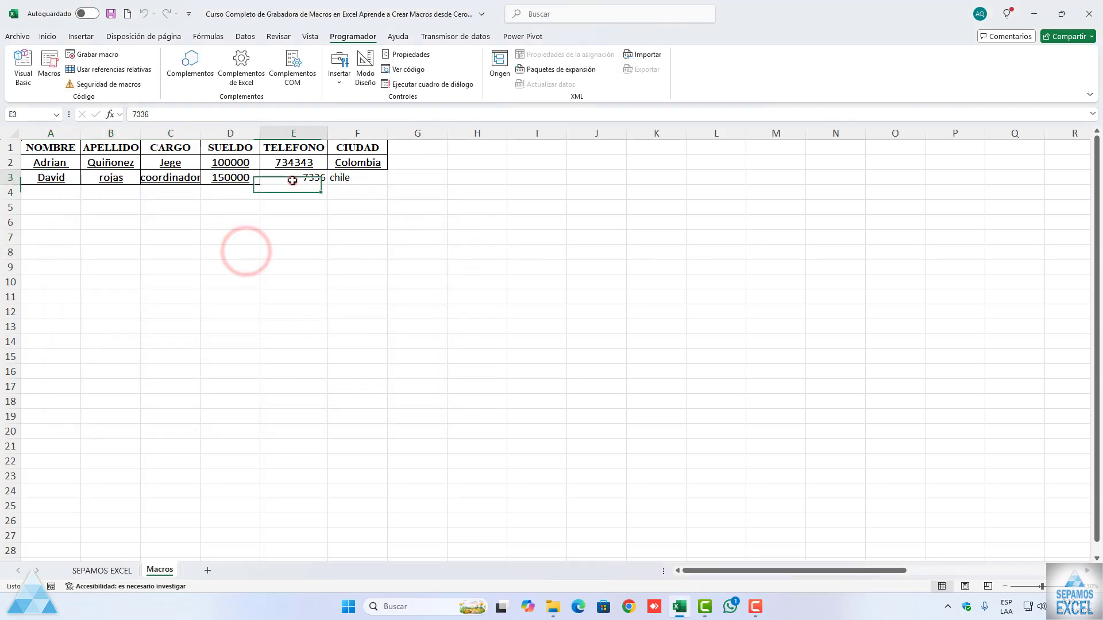
click(50, 71)
click(90, 244)
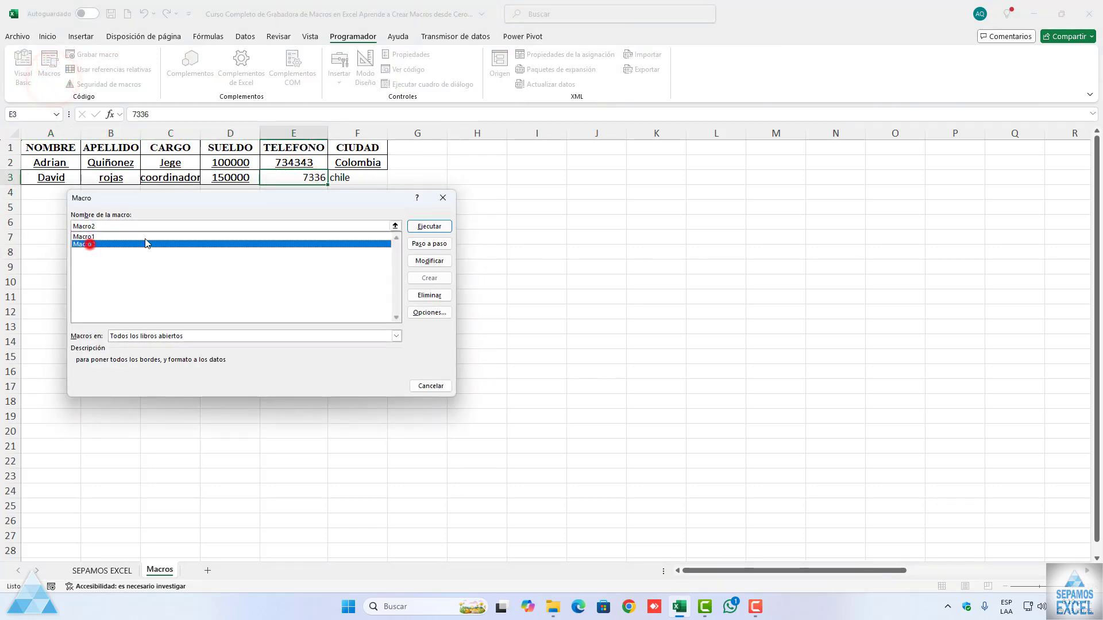
click(431, 227)
Step: Format the city cell F3 by running Macro2, and autofit the width of the CARGO column
click(351, 179)
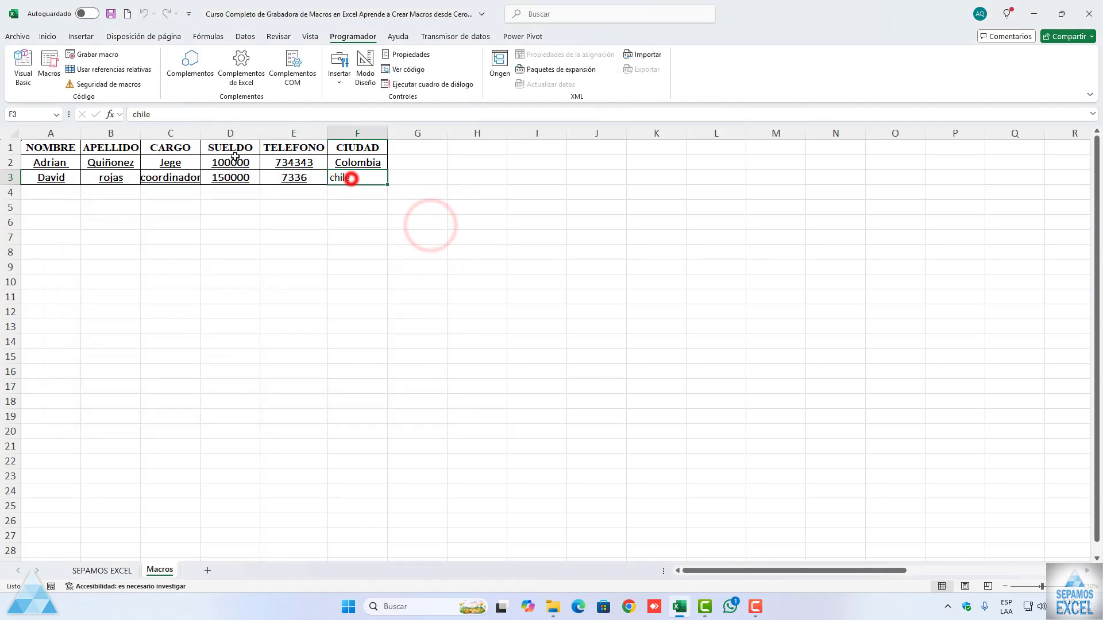
click(50, 72)
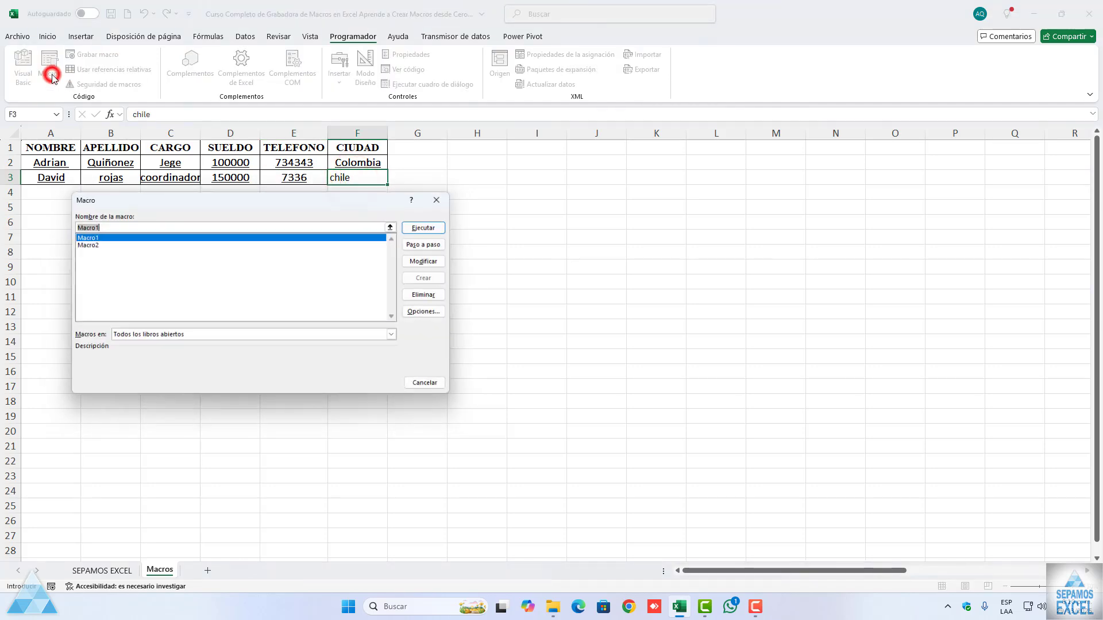
click(83, 244)
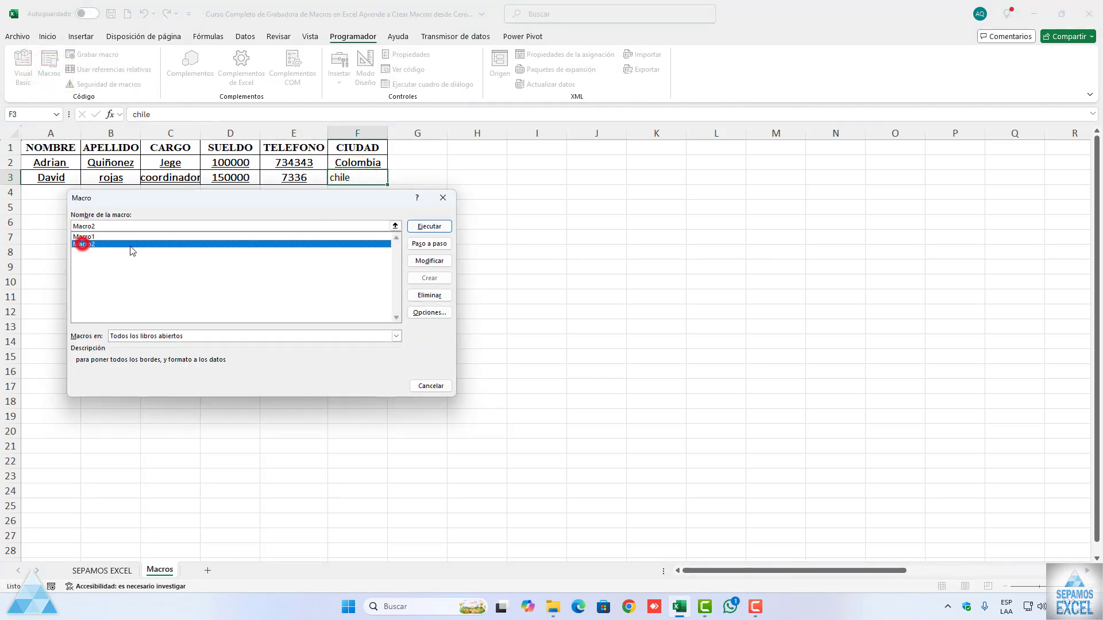
click(431, 230)
click(336, 267)
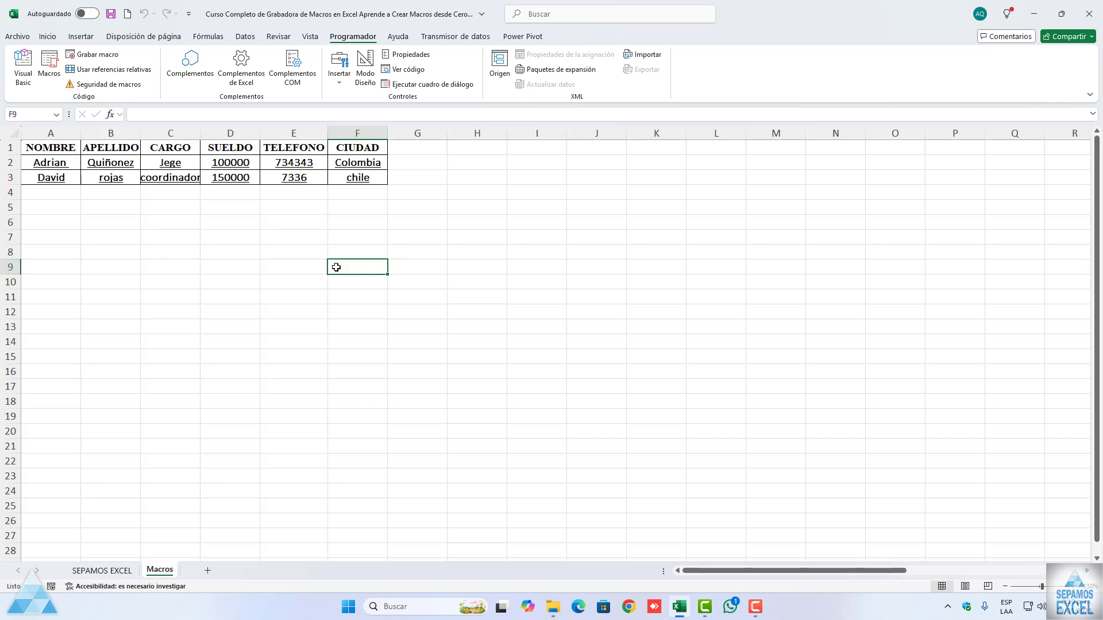
double_click(201, 133)
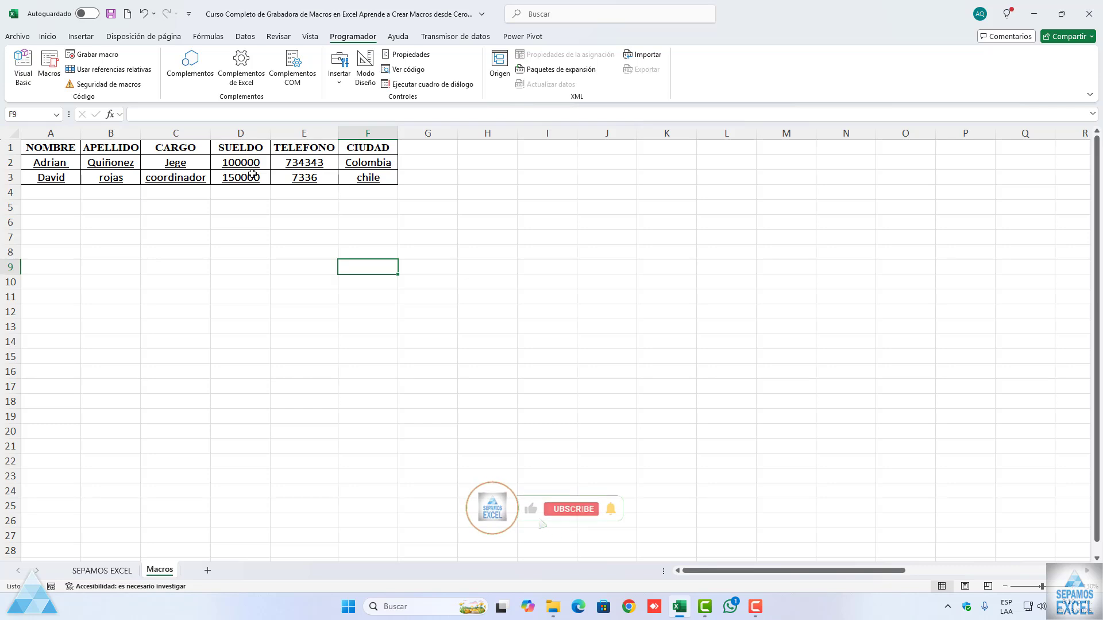
Step: Clear only the formats from the data range A2:F3, keeping its contents
click(55, 167)
key(ctrl+shift+Right)
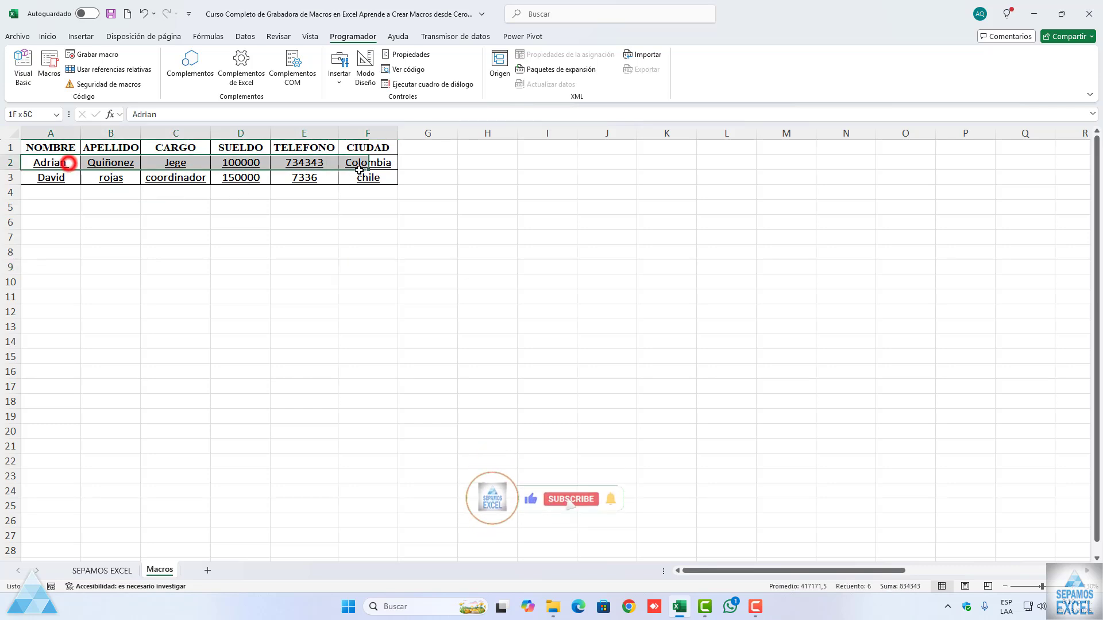
key(ctrl+shift+Down)
click(47, 36)
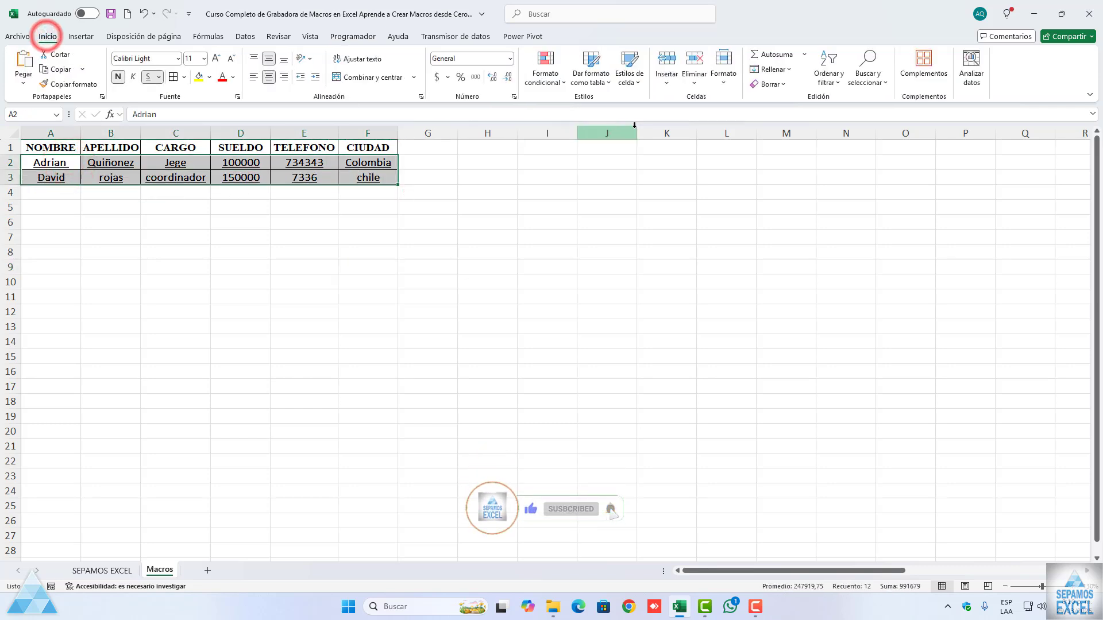
click(770, 84)
click(782, 117)
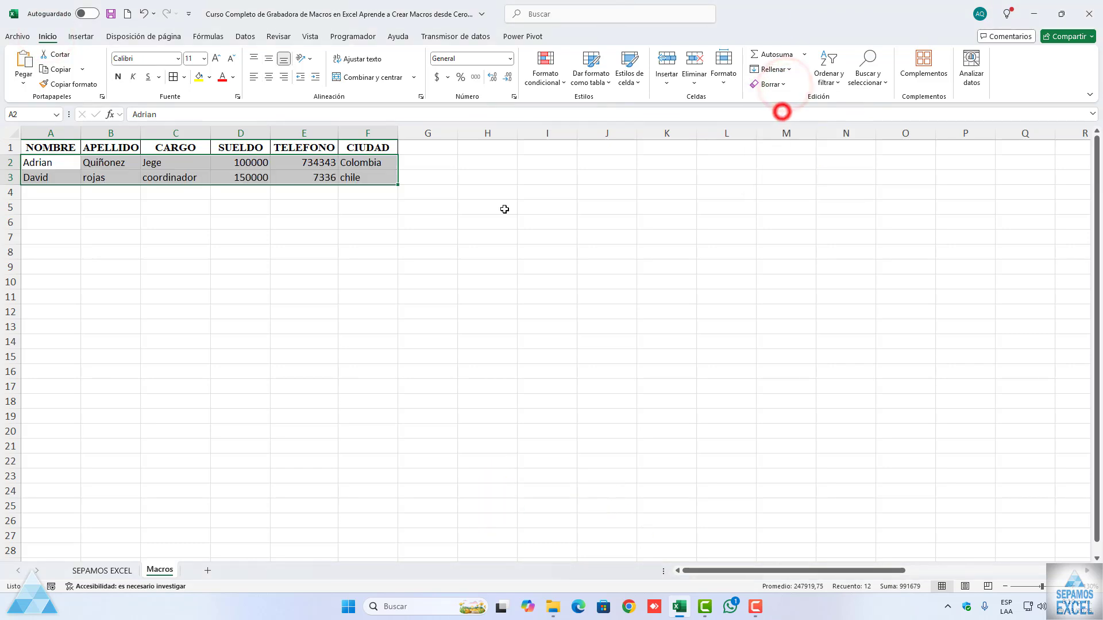
click(435, 245)
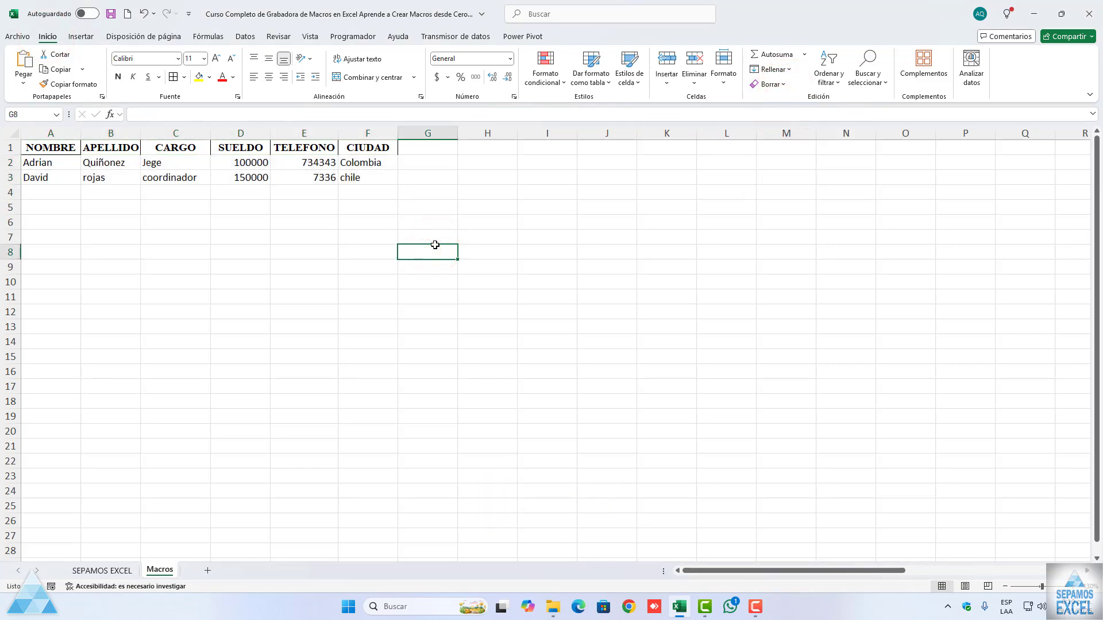
click(434, 245)
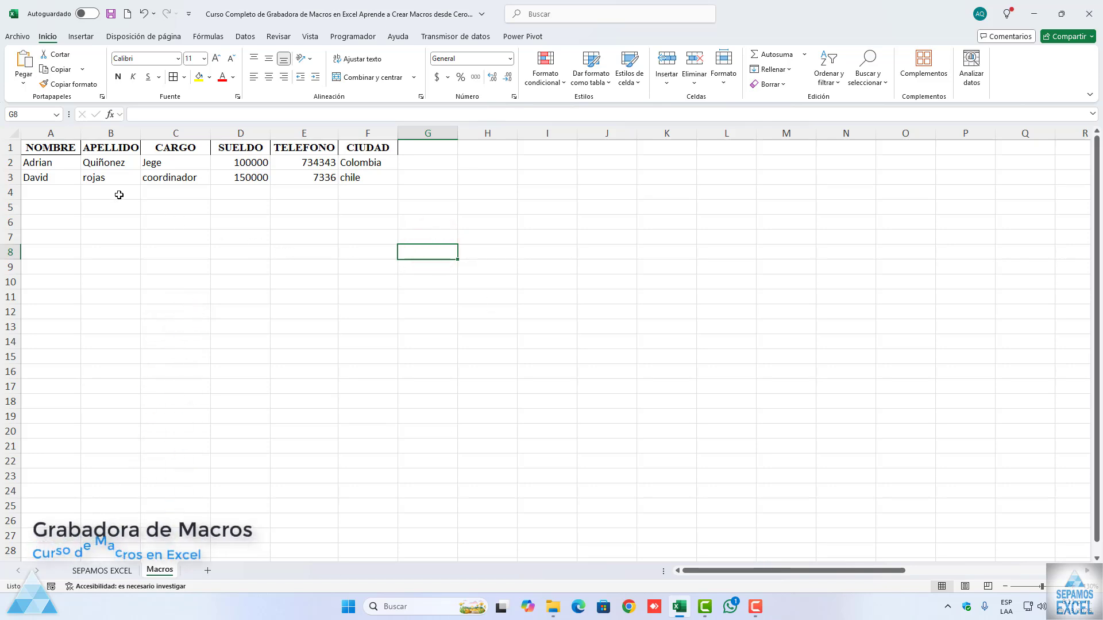
Step: With the header cells A1:F1 selected, view the list of recorded macros and close it without running any
click(62, 154)
key(ctrl+shift+Right)
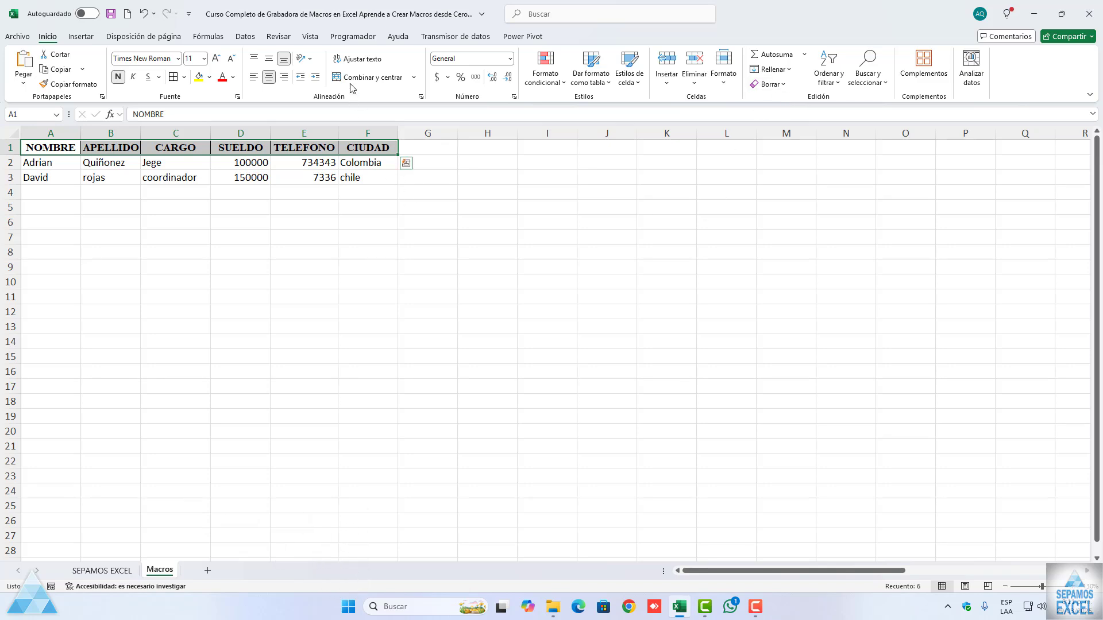
click(352, 36)
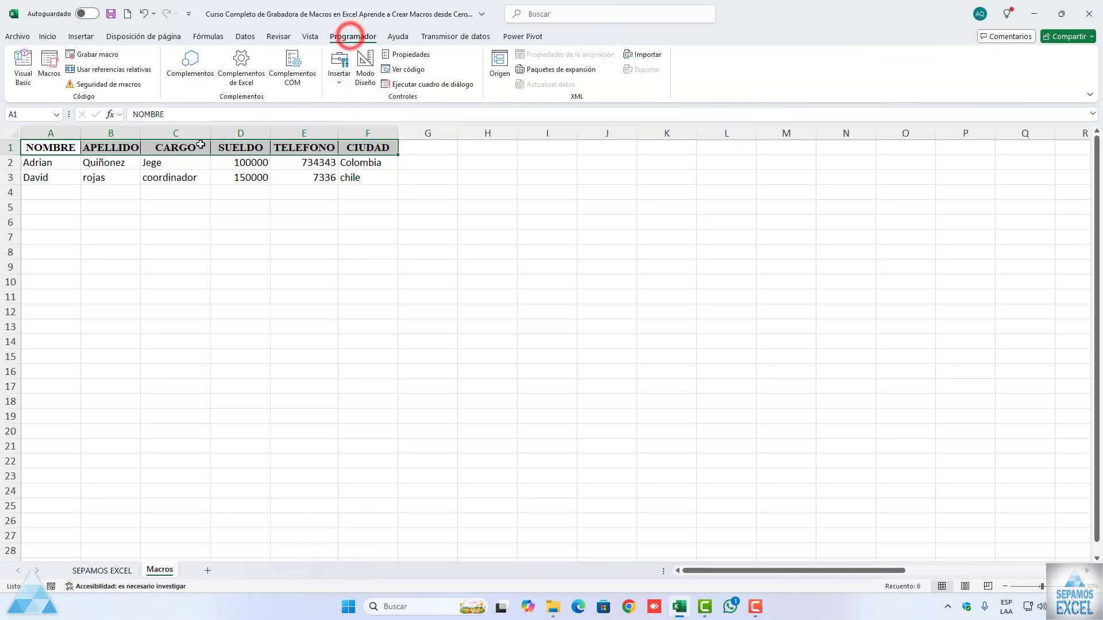
click(60, 77)
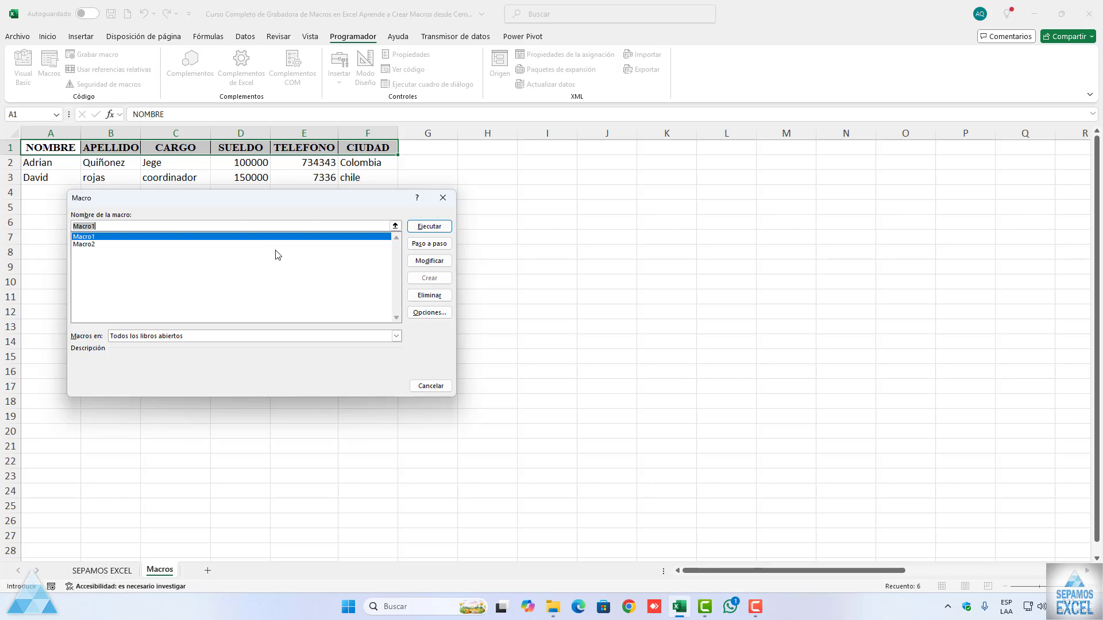
click(443, 201)
click(288, 236)
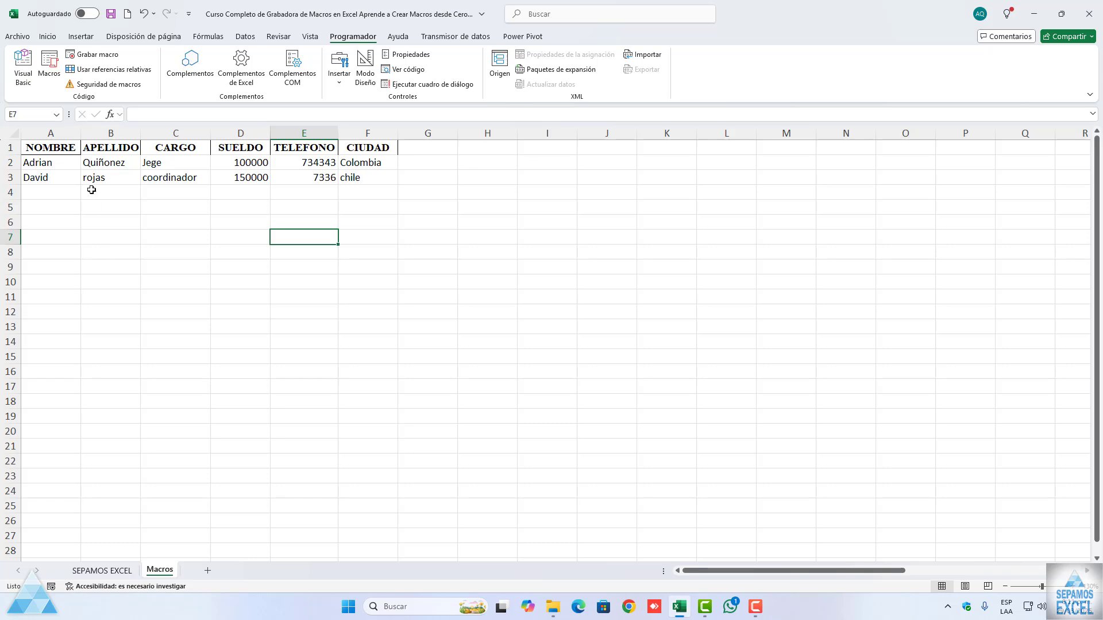
Step: Try to record a new macro named "Borrar o limpiar" in this workbook
click(87, 54)
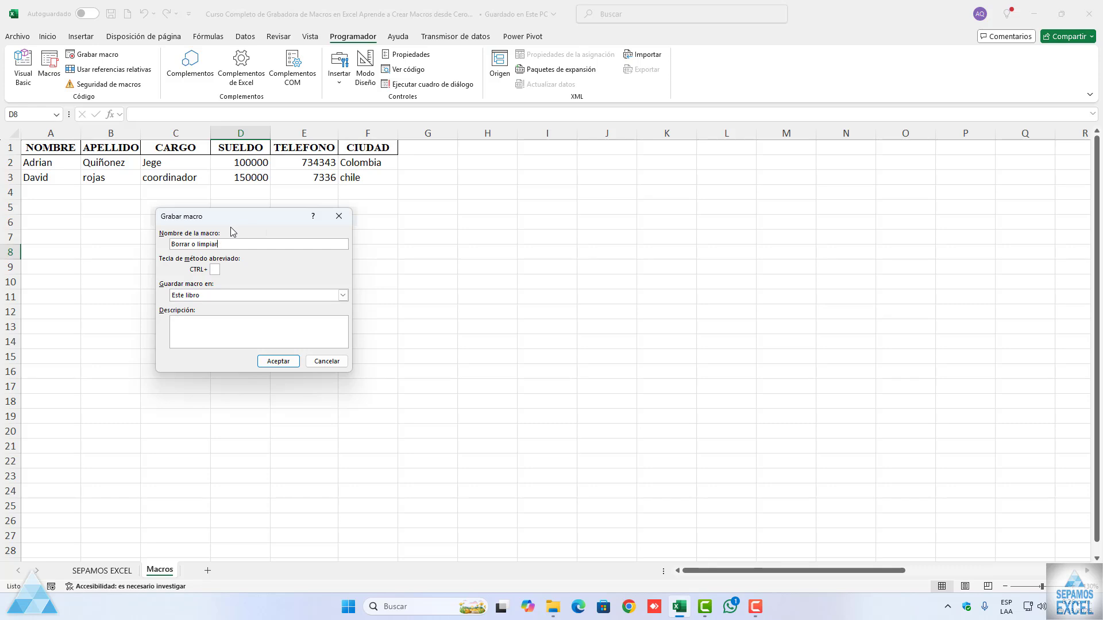
click(264, 361)
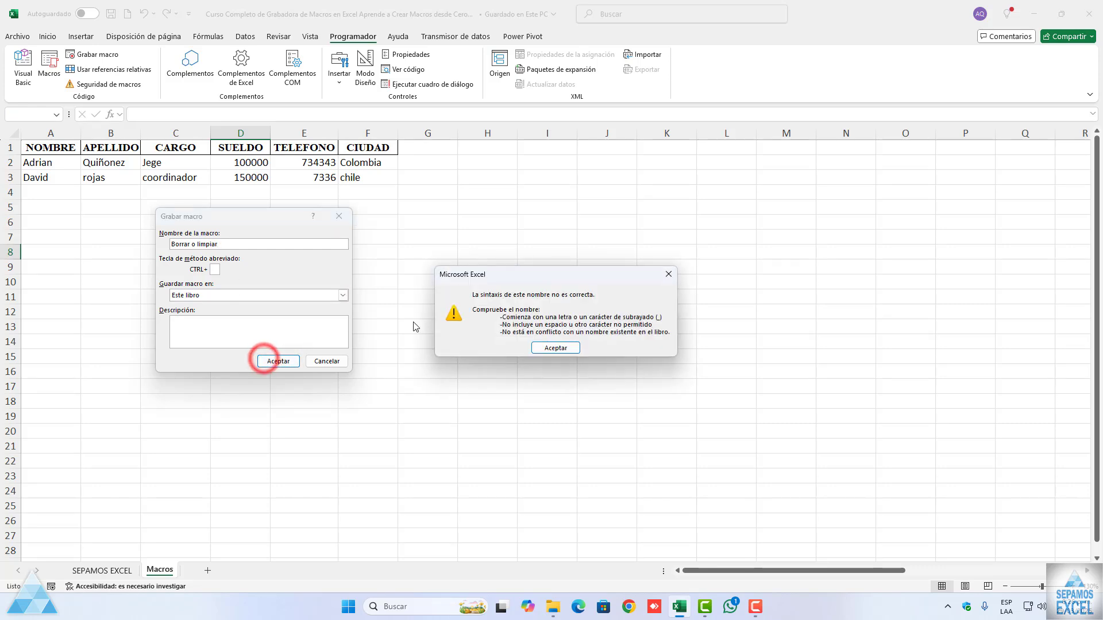
drag(520, 275, 395, 279)
drag(348, 280, 342, 280)
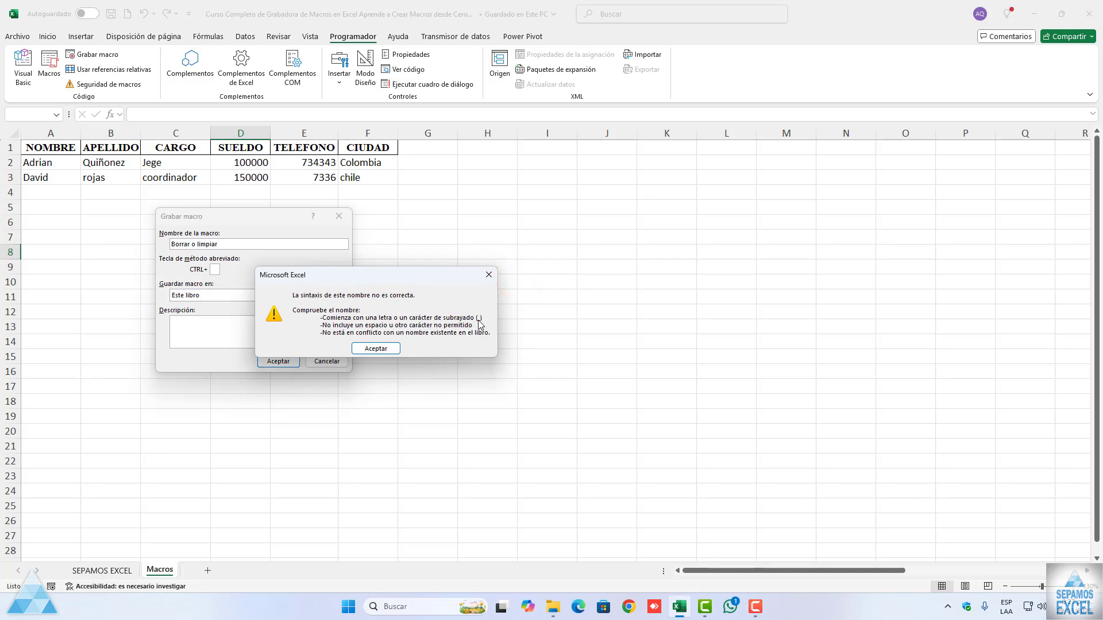
click(489, 274)
Step: Shorten the new macro's name to Borrar, add a description beginning with "para", and start recording
click(270, 244)
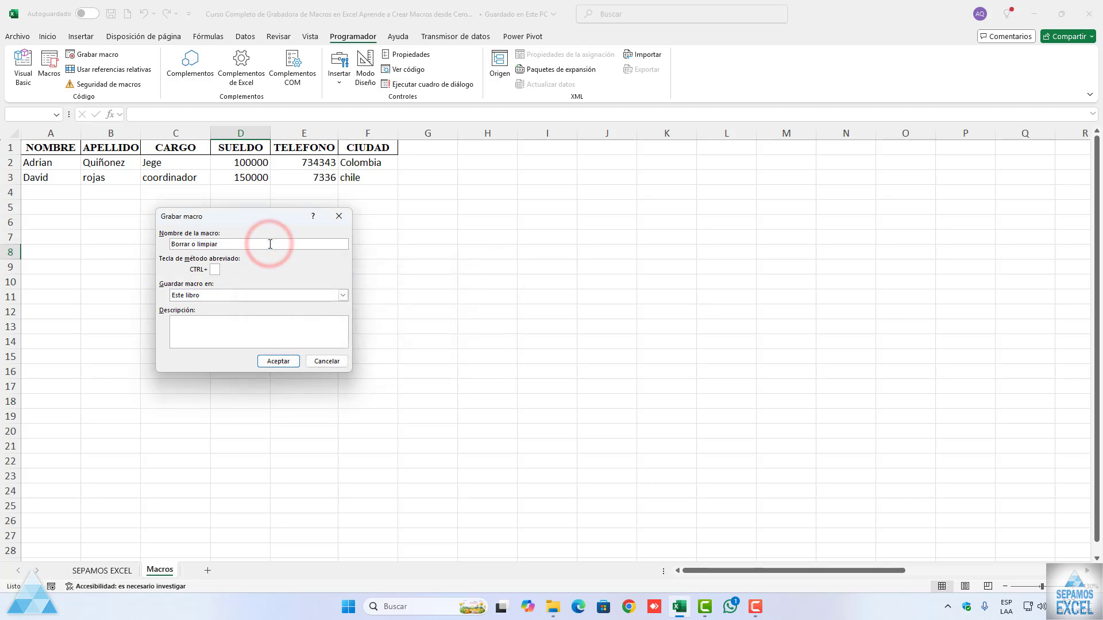
key(BackSpace)
key(BackSpace)
click(247, 325)
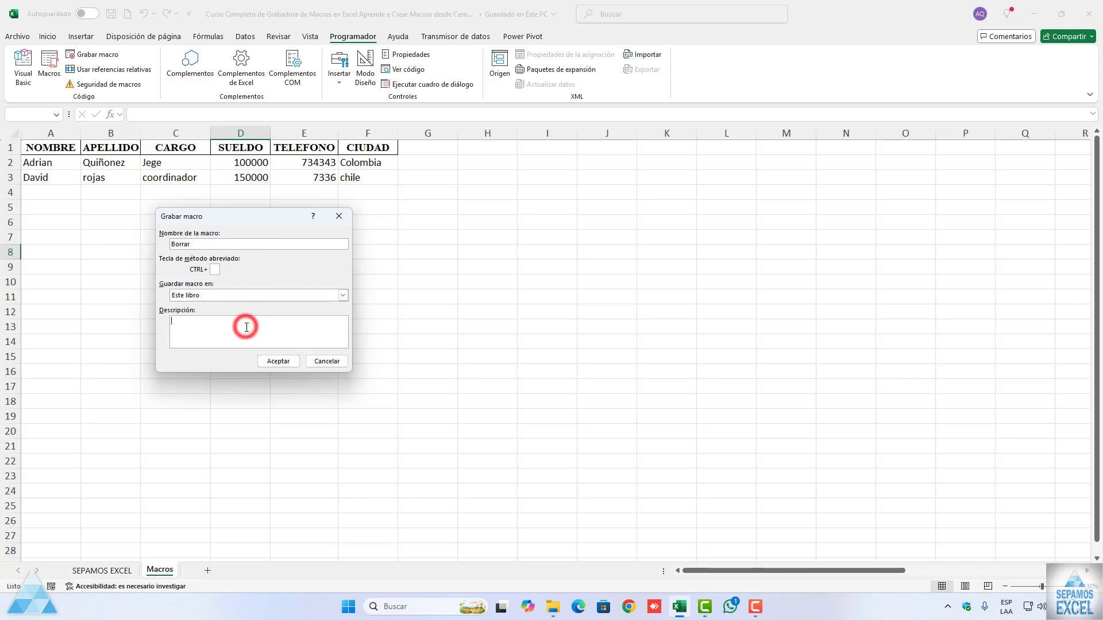
text(para limpiar los datos)
click(272, 362)
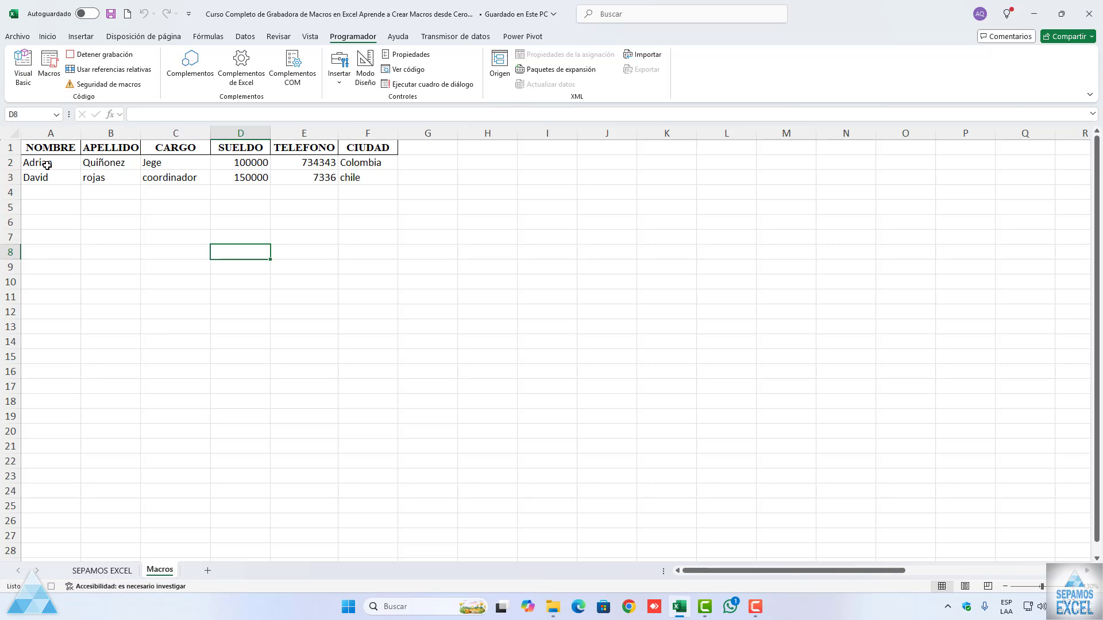
Step: While recording, delete the contents of the first data row, A2:F2
drag(47, 165, 390, 524)
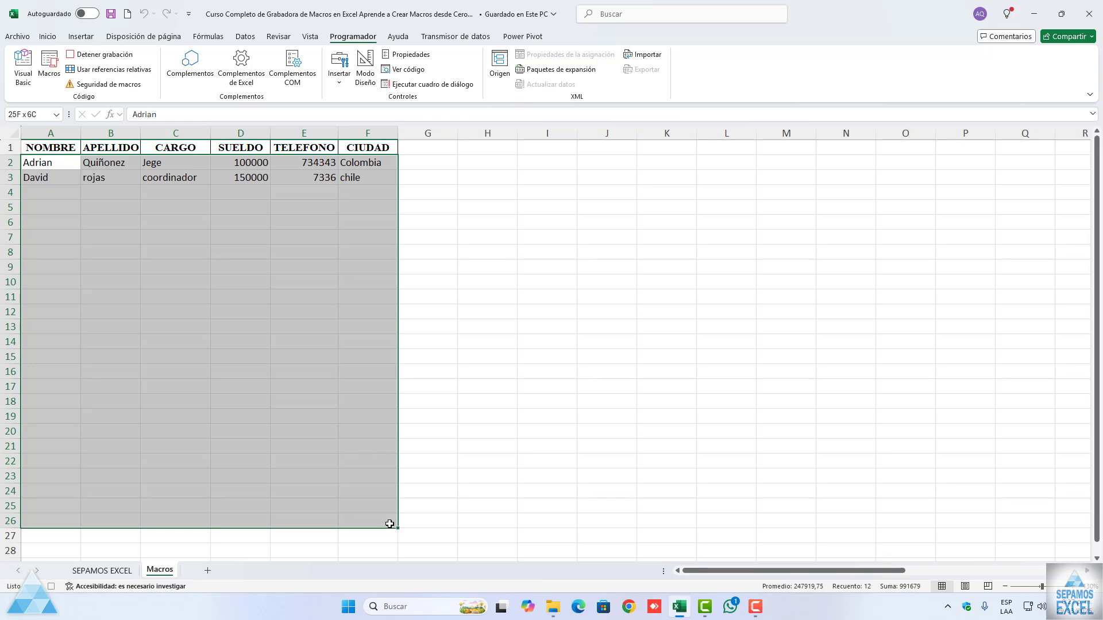
drag(390, 524, 373, 165)
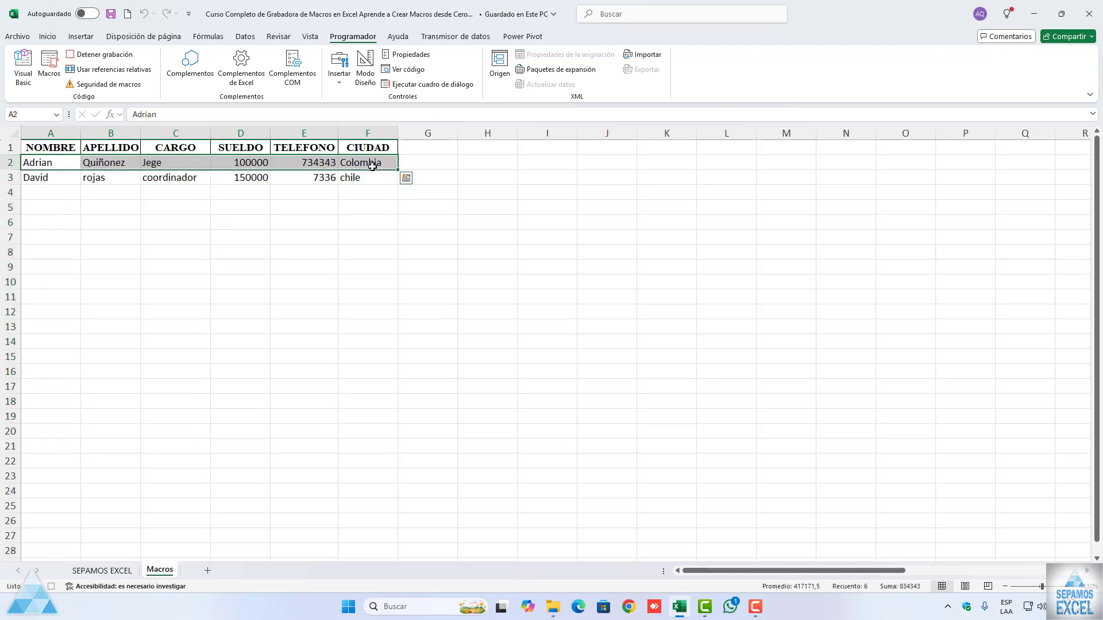
key(Delete)
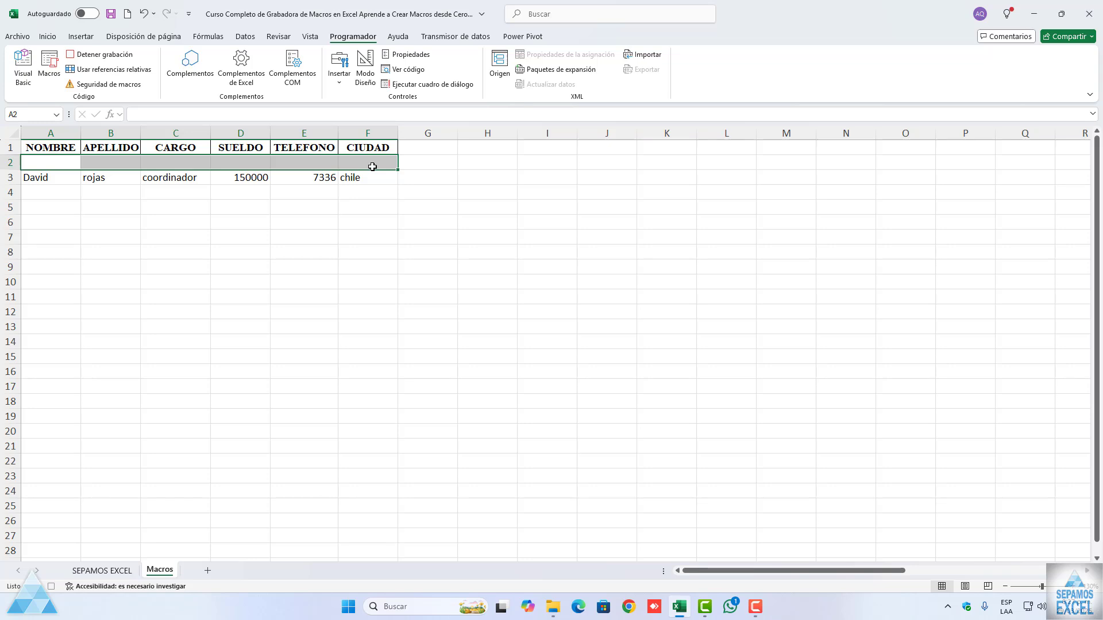
Step: Finish the Borrar macro by selecting cell A2 and stopping the recording
click(62, 162)
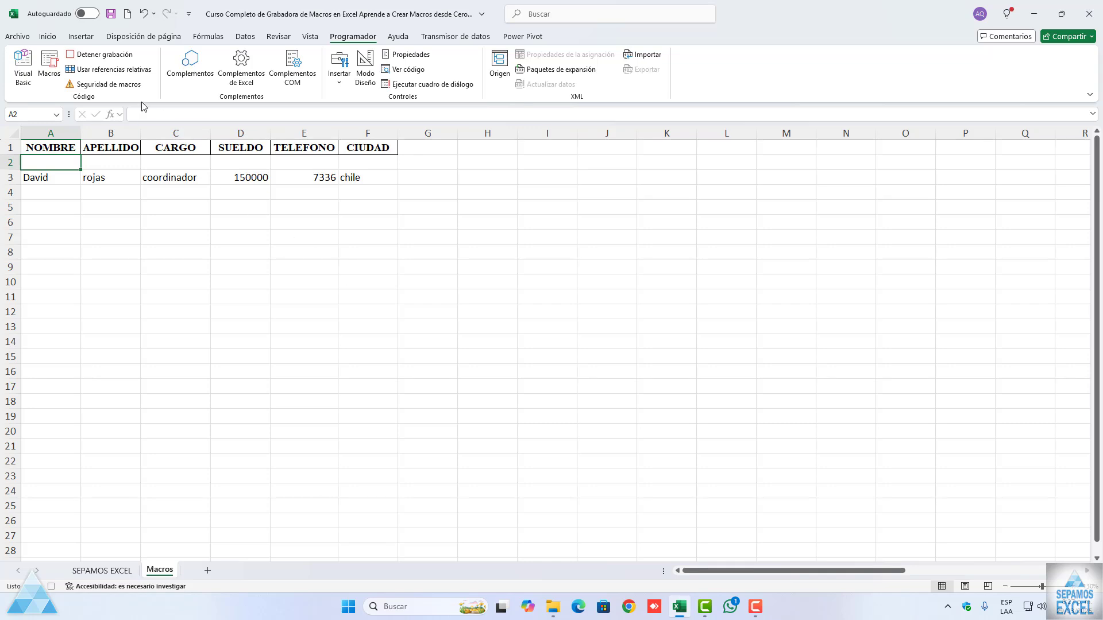
click(106, 54)
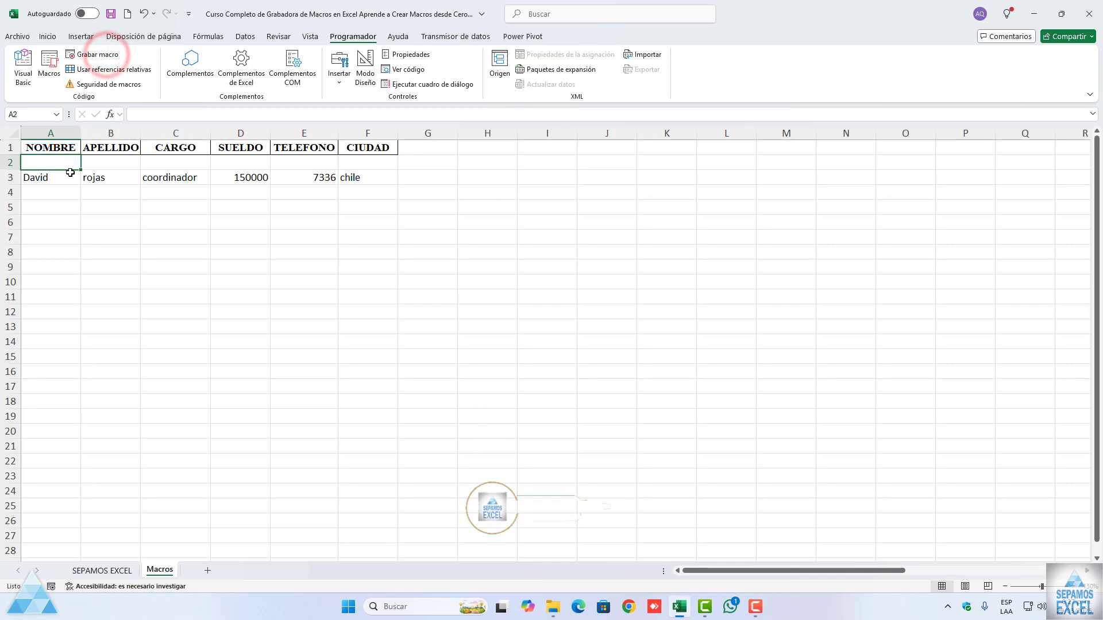
Step: Refill the cleared row A2:F2 by copying the data of A3:F3 up into it
drag(68, 178, 400, 167)
click(332, 228)
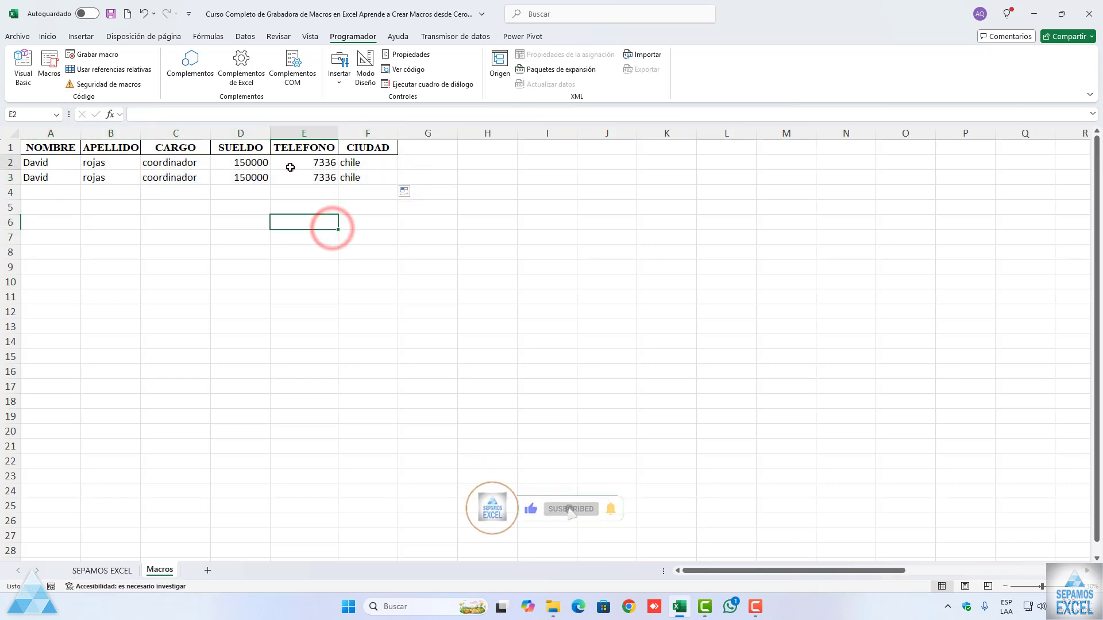
click(292, 166)
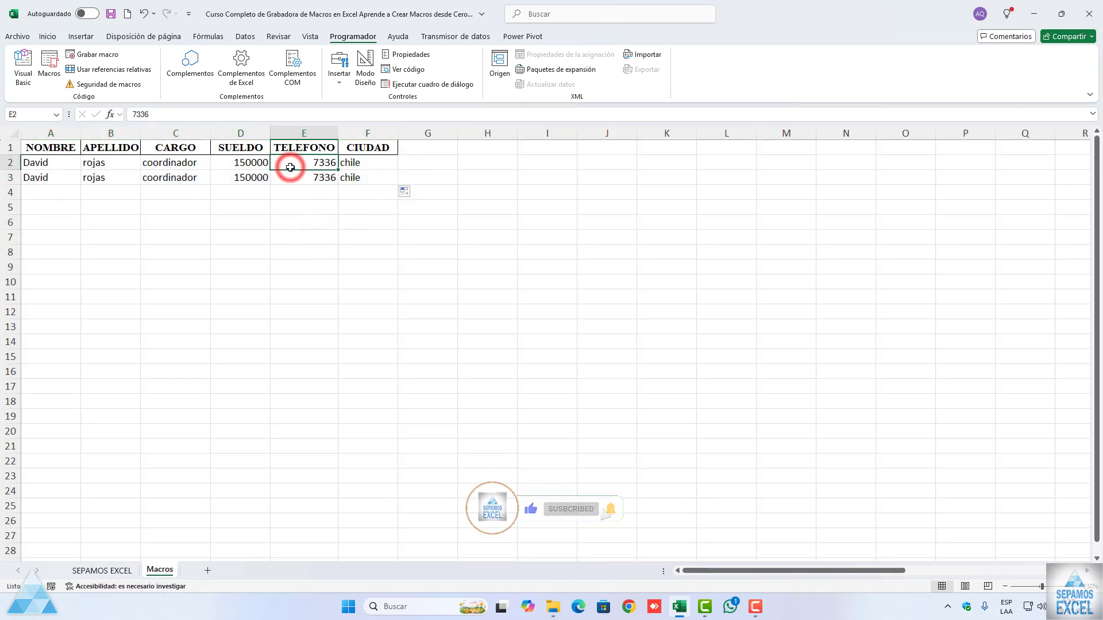
click(55, 75)
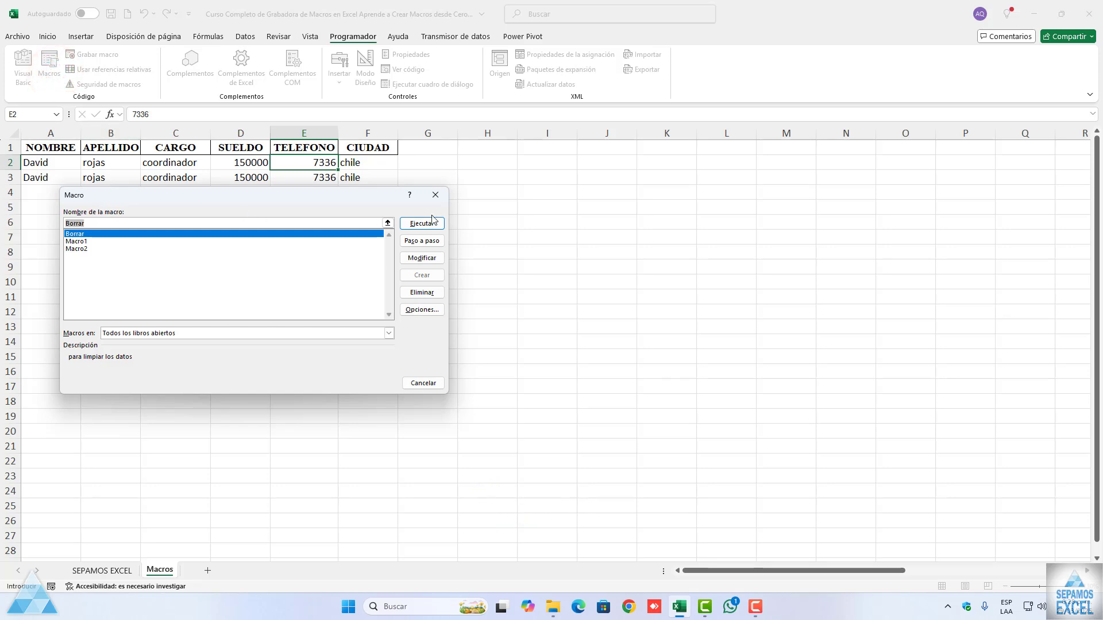
click(442, 192)
Step: Test the Borrar macro by running it while the second data row, A3:F3, is selected
drag(47, 177, 367, 177)
click(49, 72)
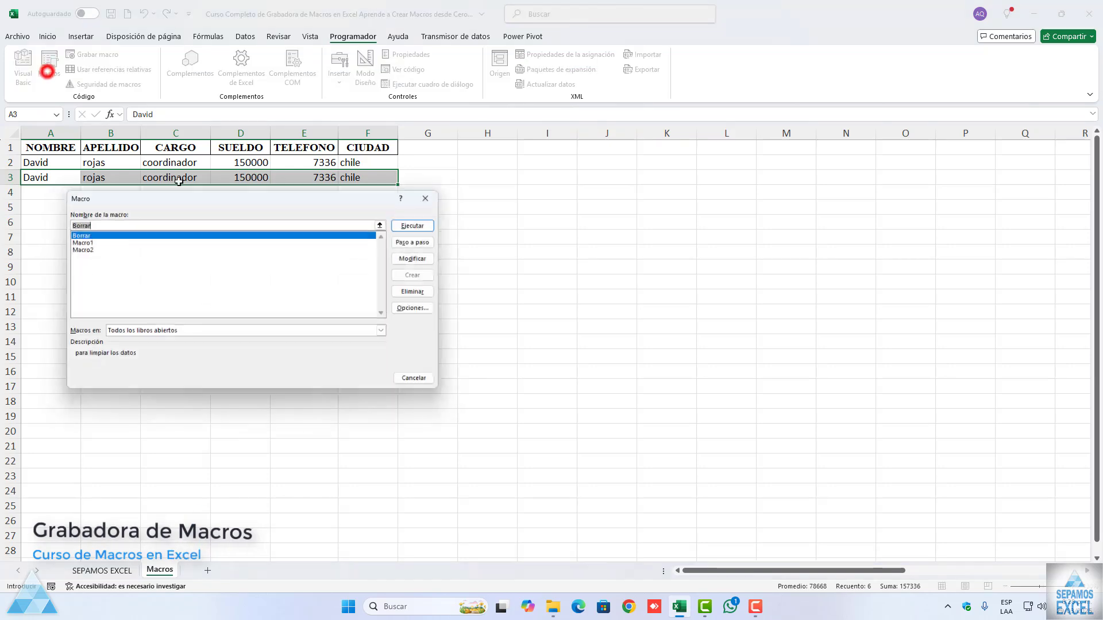
drag(227, 197, 215, 237)
click(412, 266)
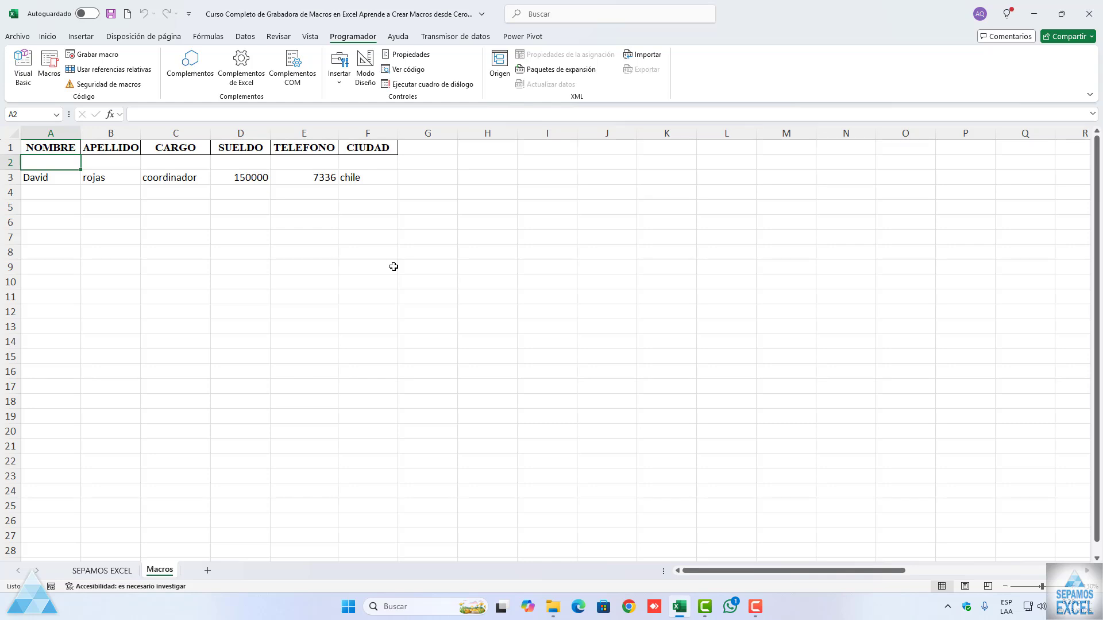
drag(53, 180, 367, 180)
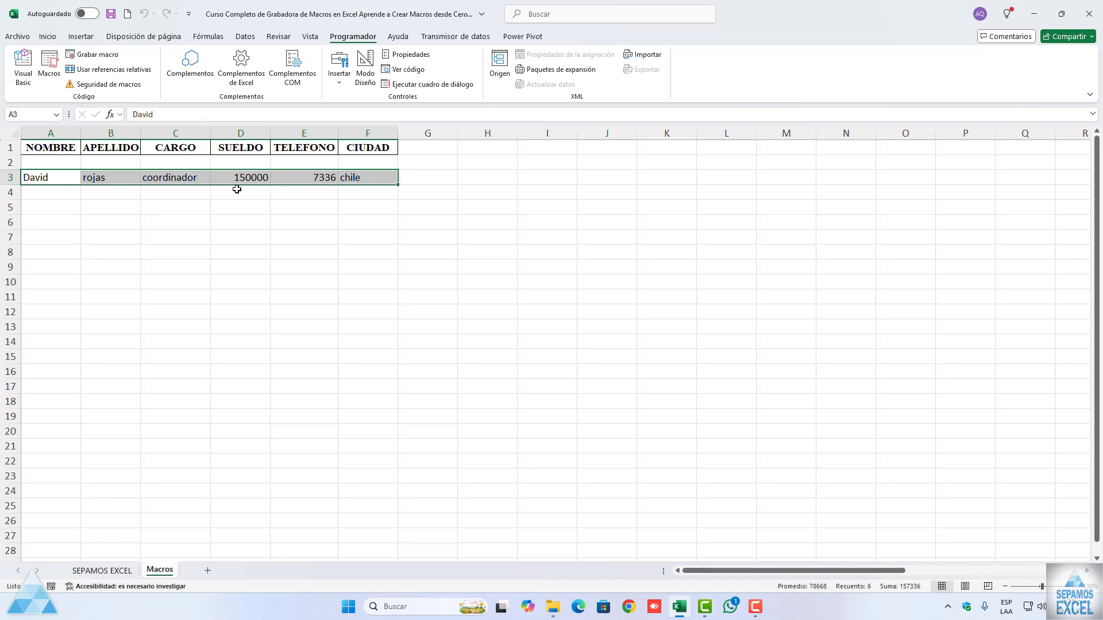
click(237, 209)
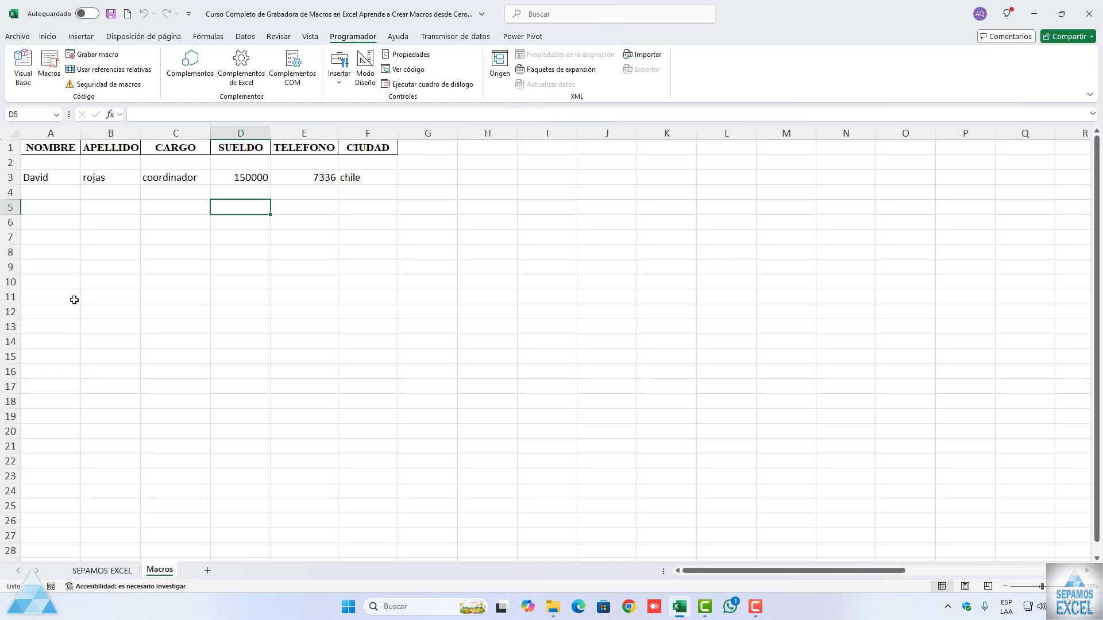
Step: Open the recorded code of the Borrar macro for editing in the Visual Basic editor
click(50, 68)
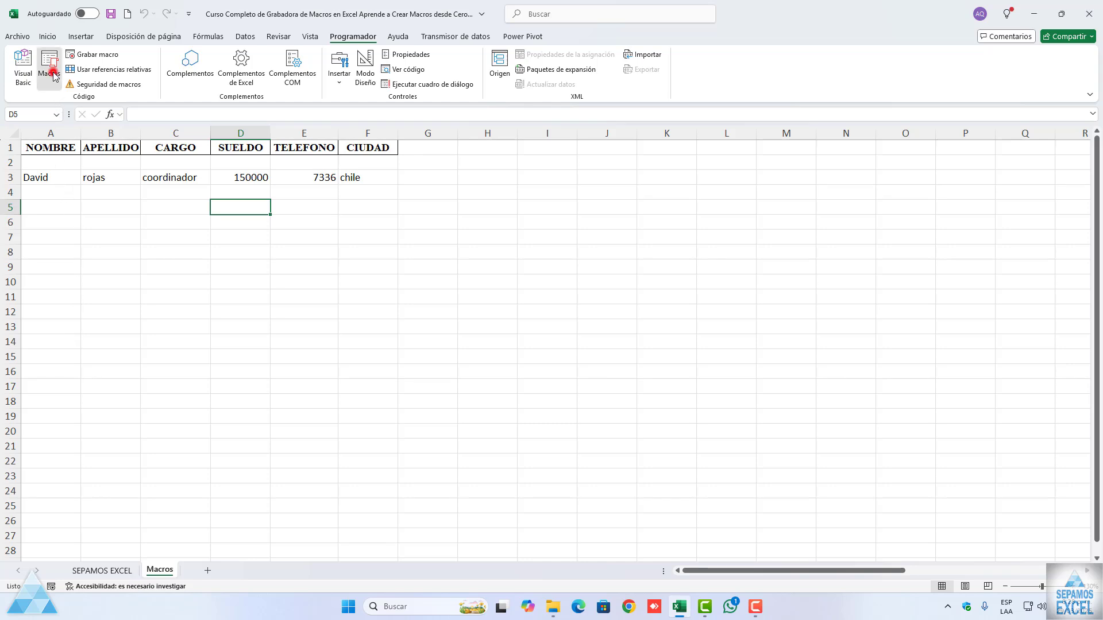
drag(192, 249, 167, 178)
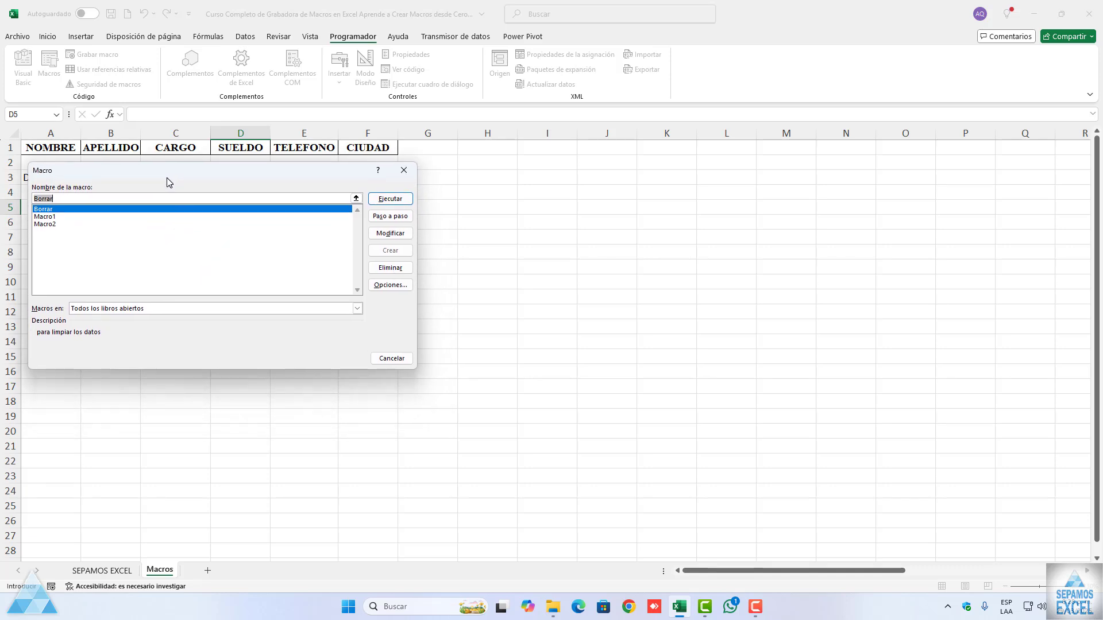
click(386, 232)
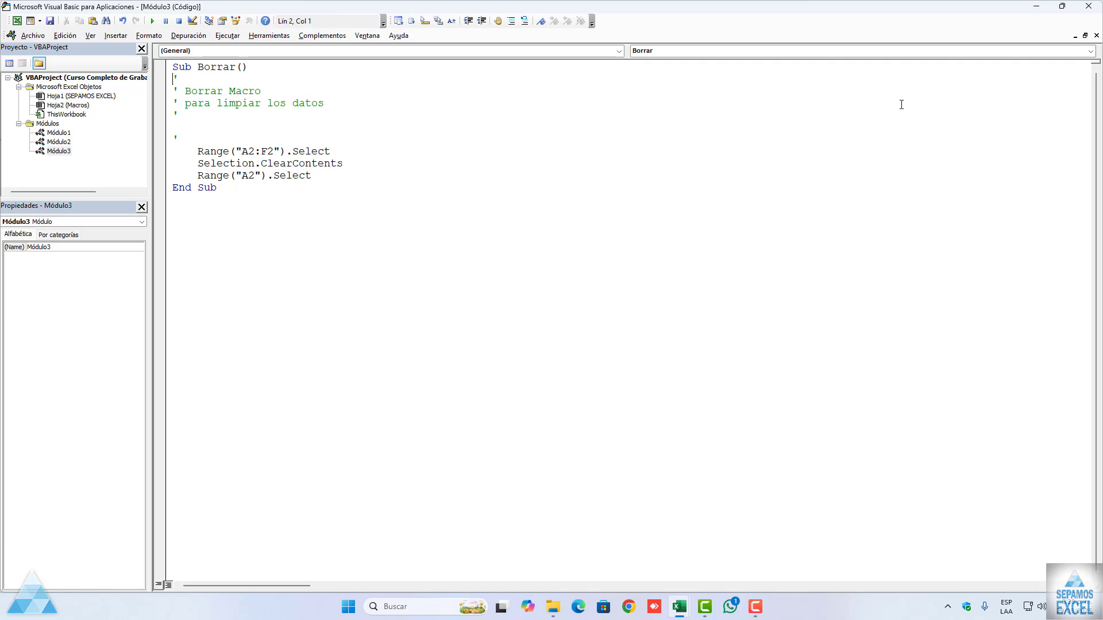
Step: Close the Visual Basic editor and delete the empty row 2 from the Macros sheet
click(1096, 35)
click(1089, 6)
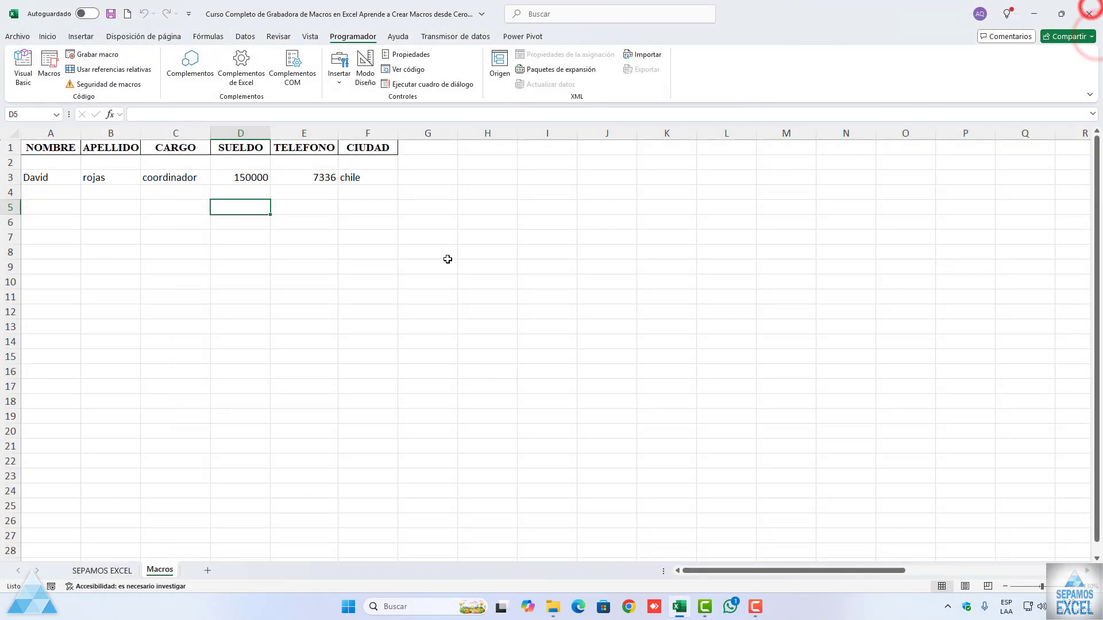
click(447, 259)
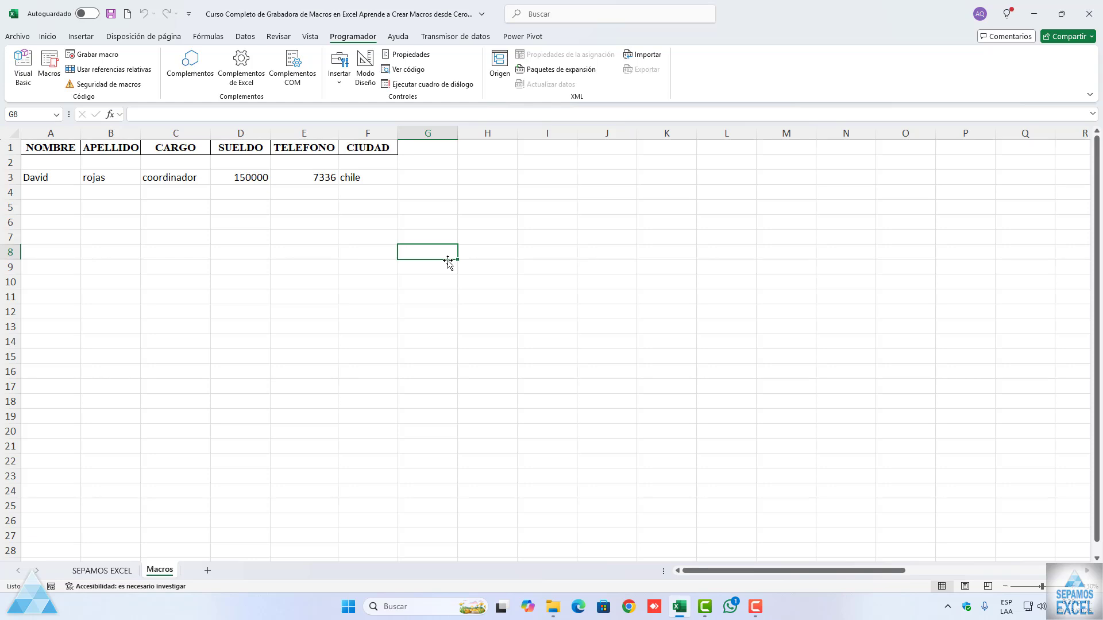
click(447, 259)
right_click(13, 163)
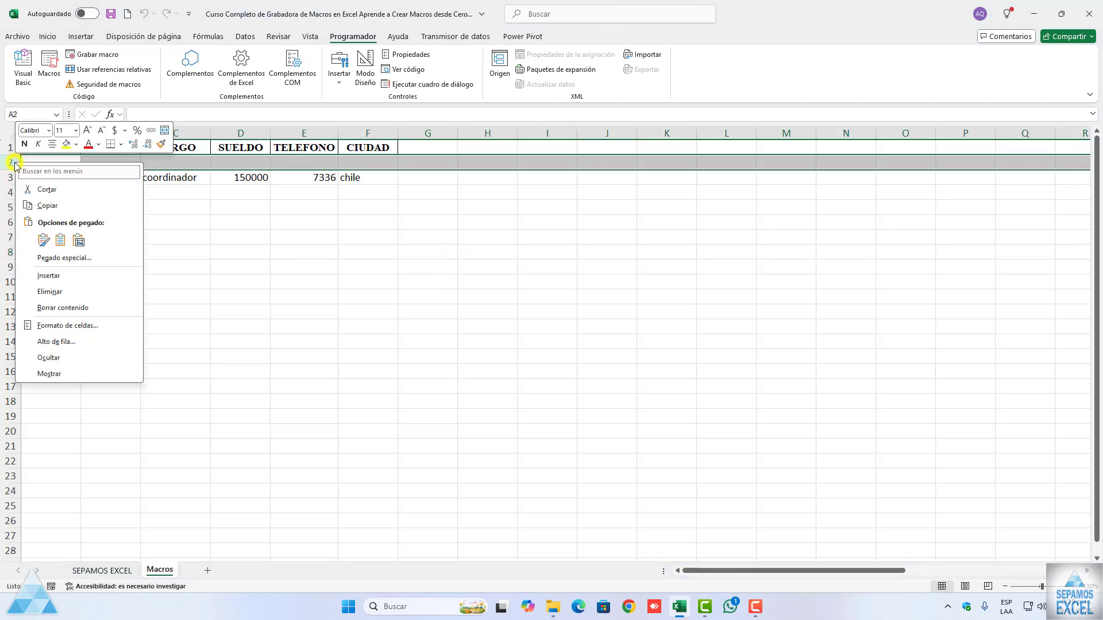
click(50, 291)
click(167, 262)
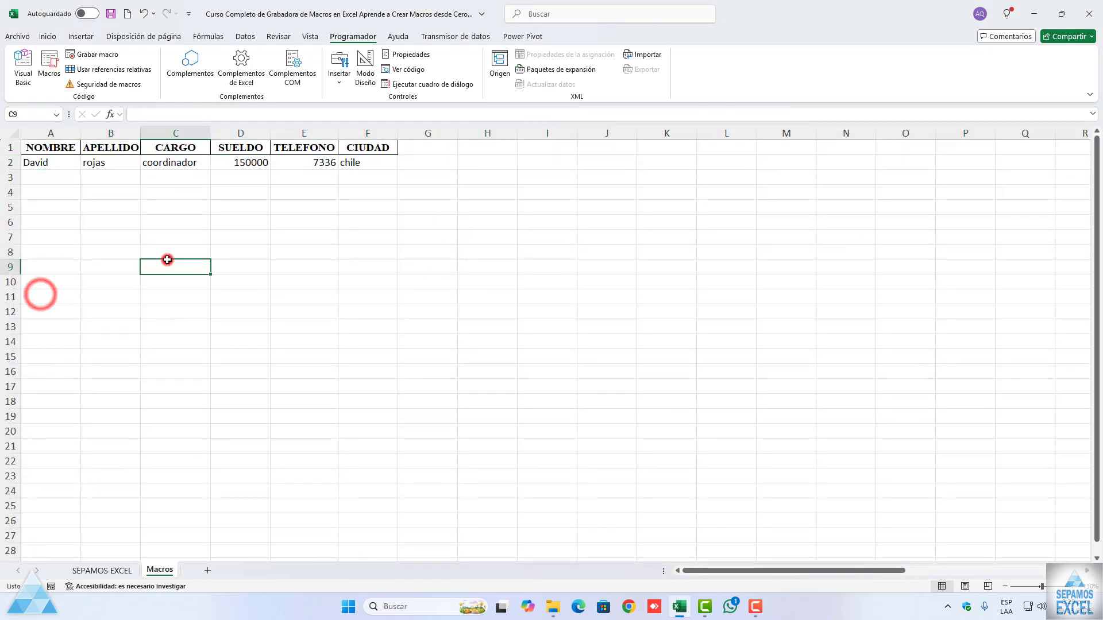
click(59, 148)
click(105, 147)
click(362, 148)
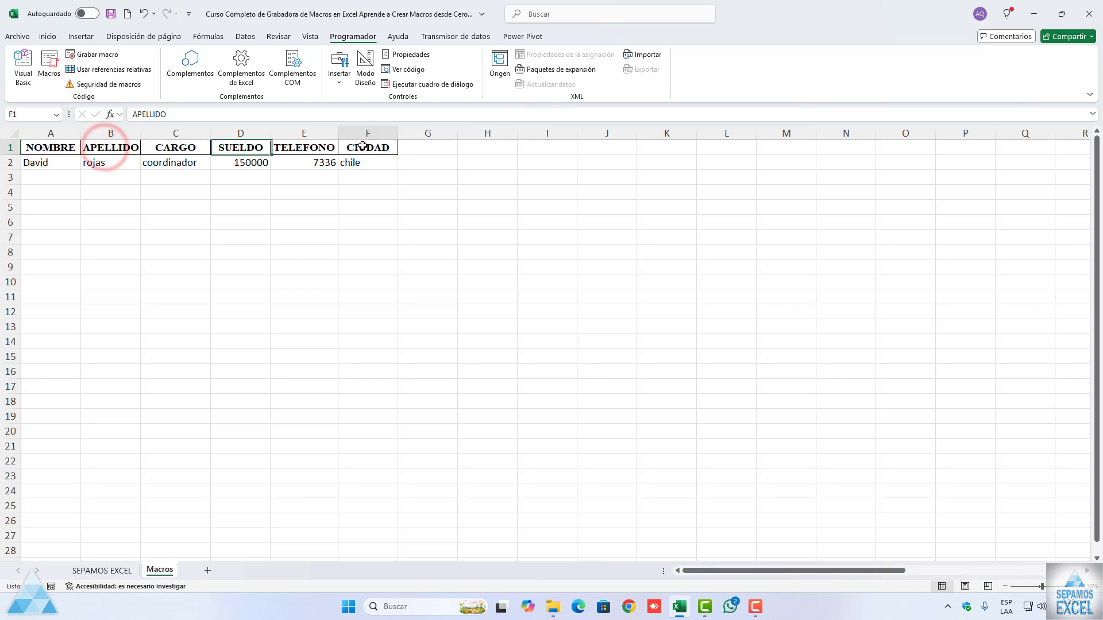
click(55, 147)
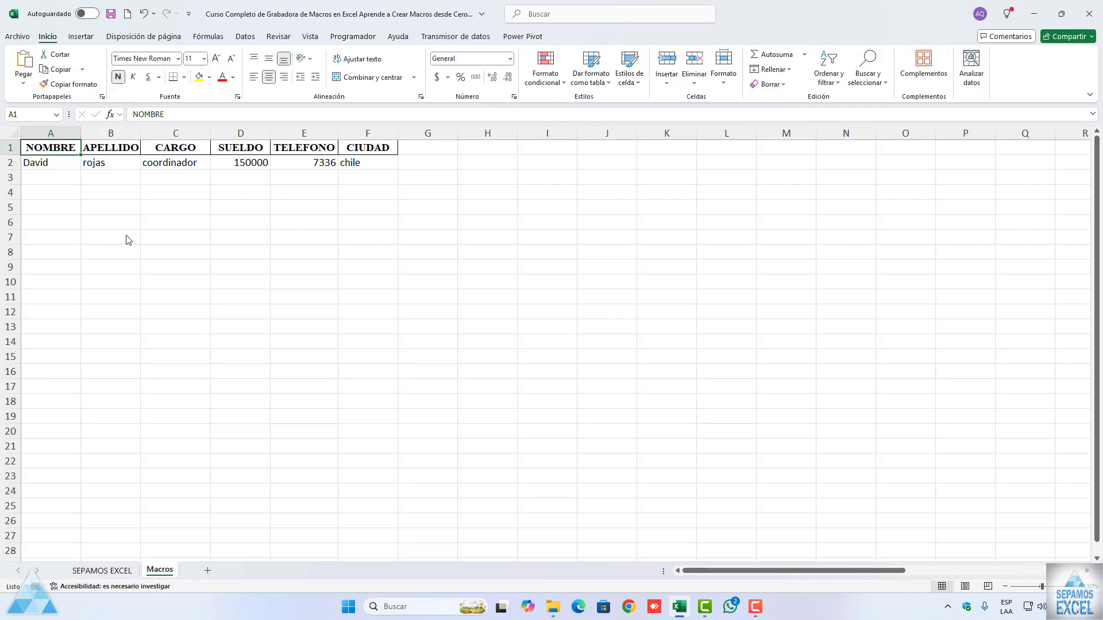
click(334, 228)
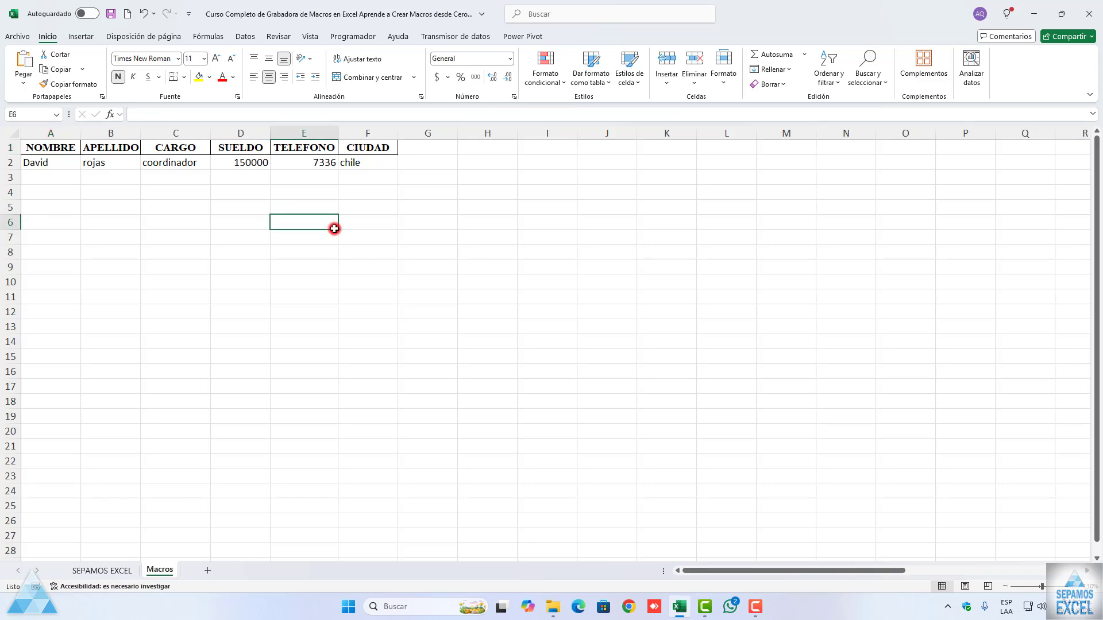
click(60, 161)
Step: With cell E6 selected, start recording a macro named datos with a shortcut key and the description "para llamar una macros"
click(285, 229)
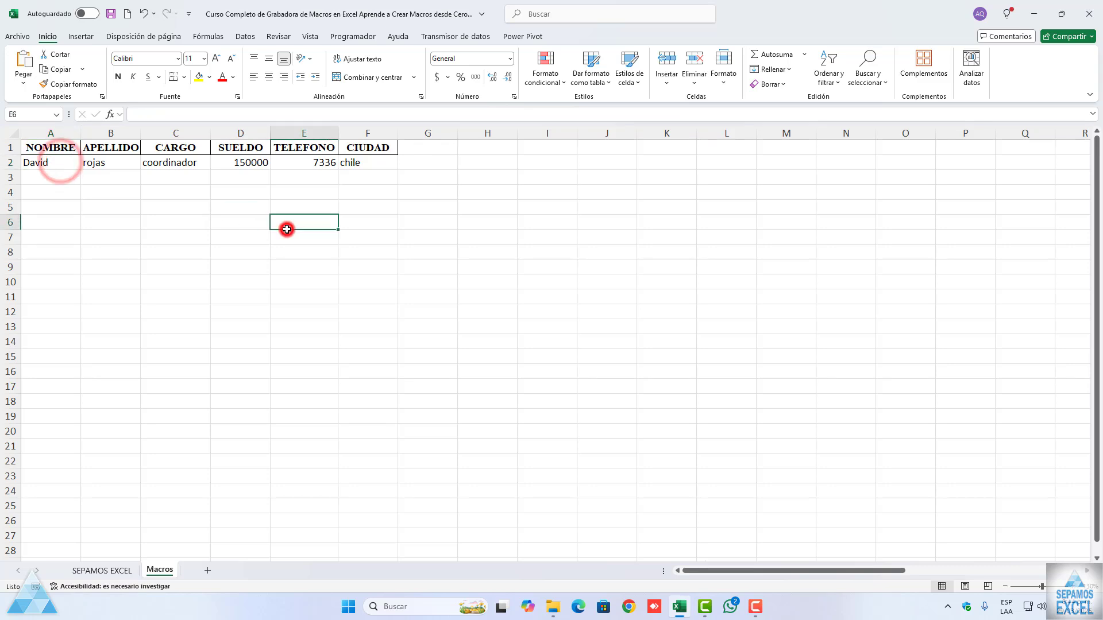
click(354, 38)
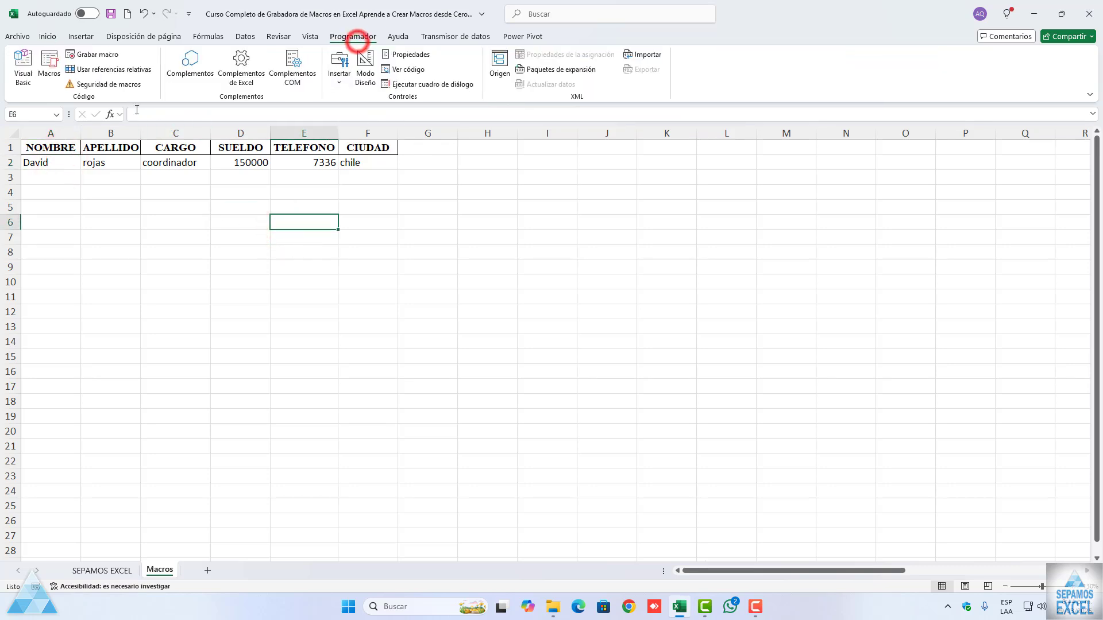
click(82, 58)
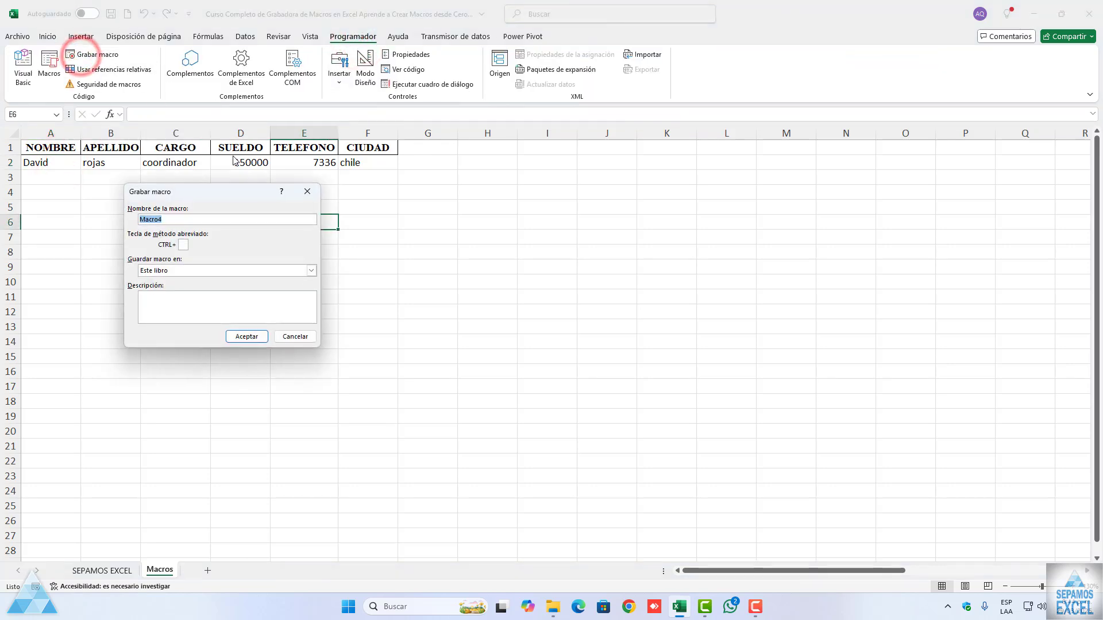
text(datos)
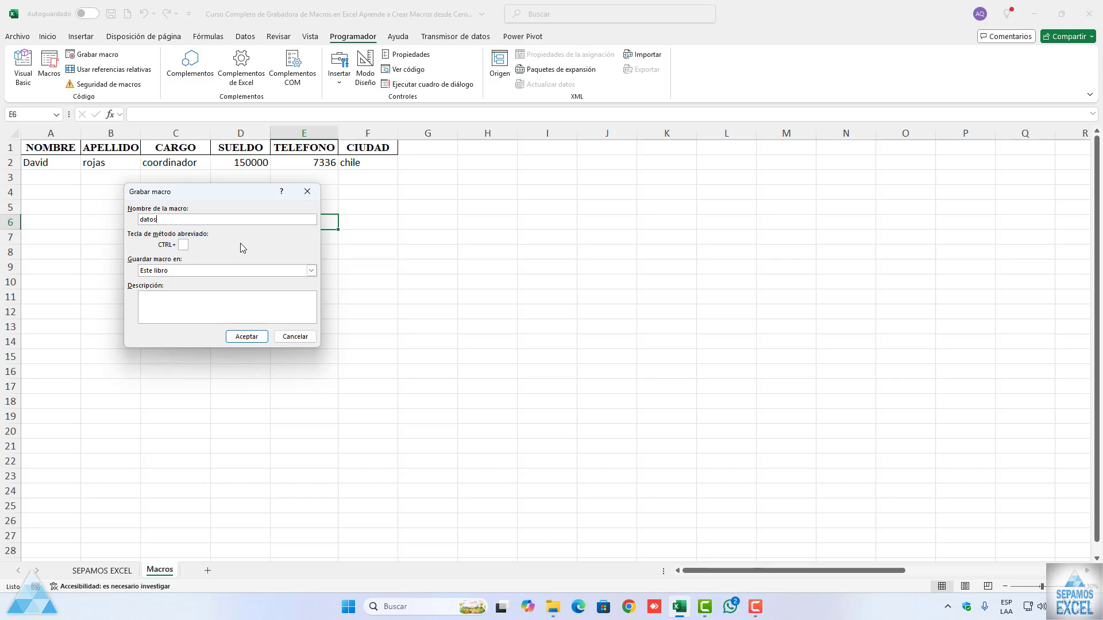
click(183, 245)
text(a)
click(215, 310)
text(para lalamr)
click(253, 337)
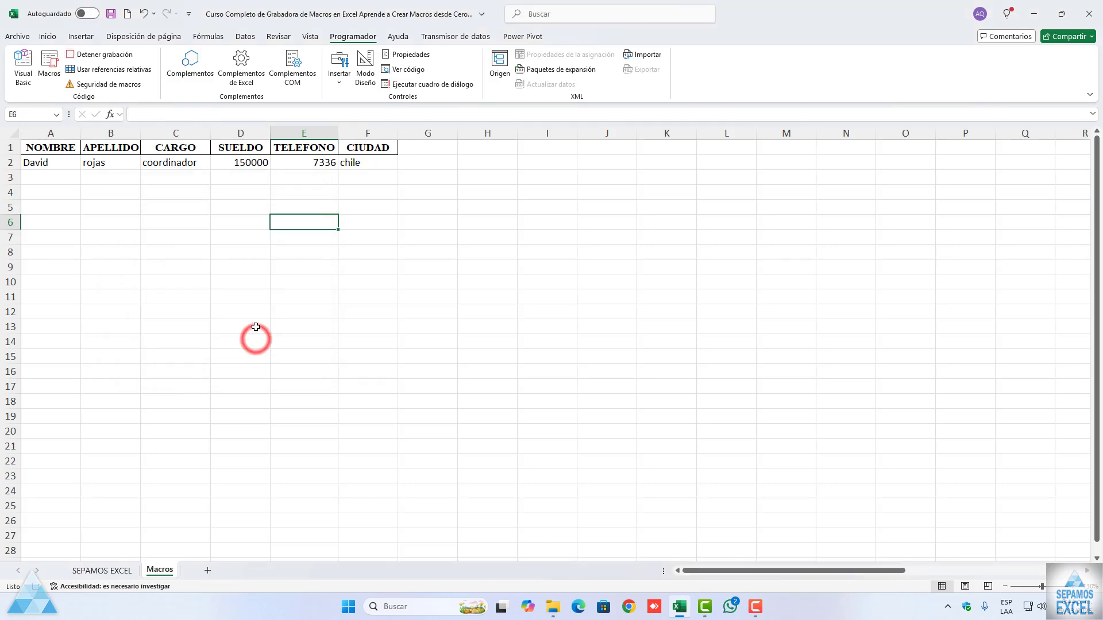
Step: Record formatting cell E6 with a yellow fill, bold text and an outside border
click(47, 38)
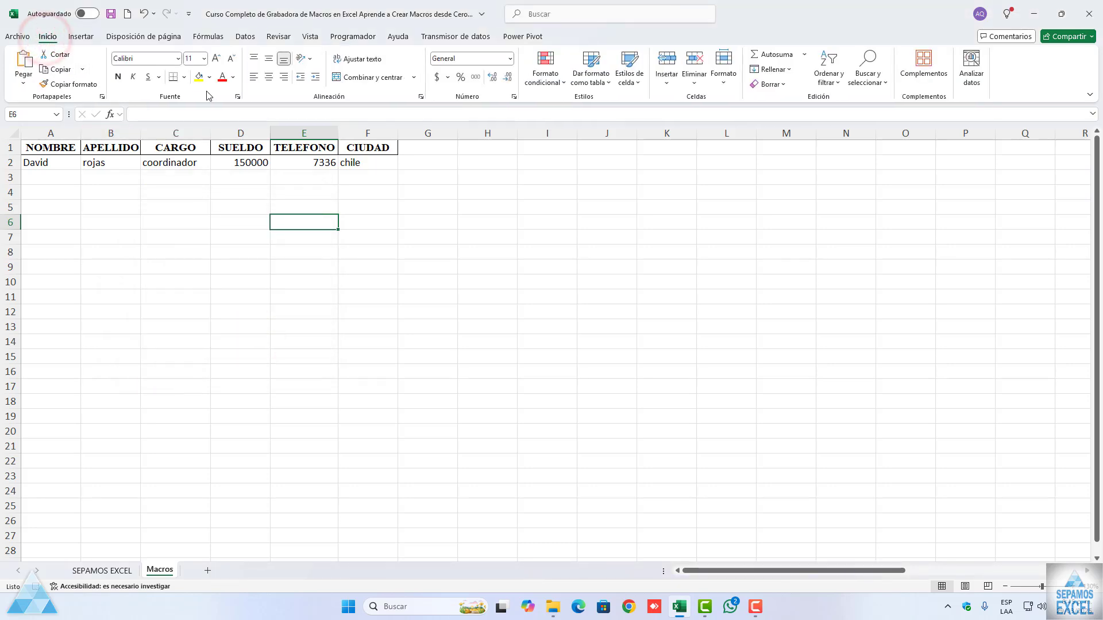
click(199, 78)
click(117, 77)
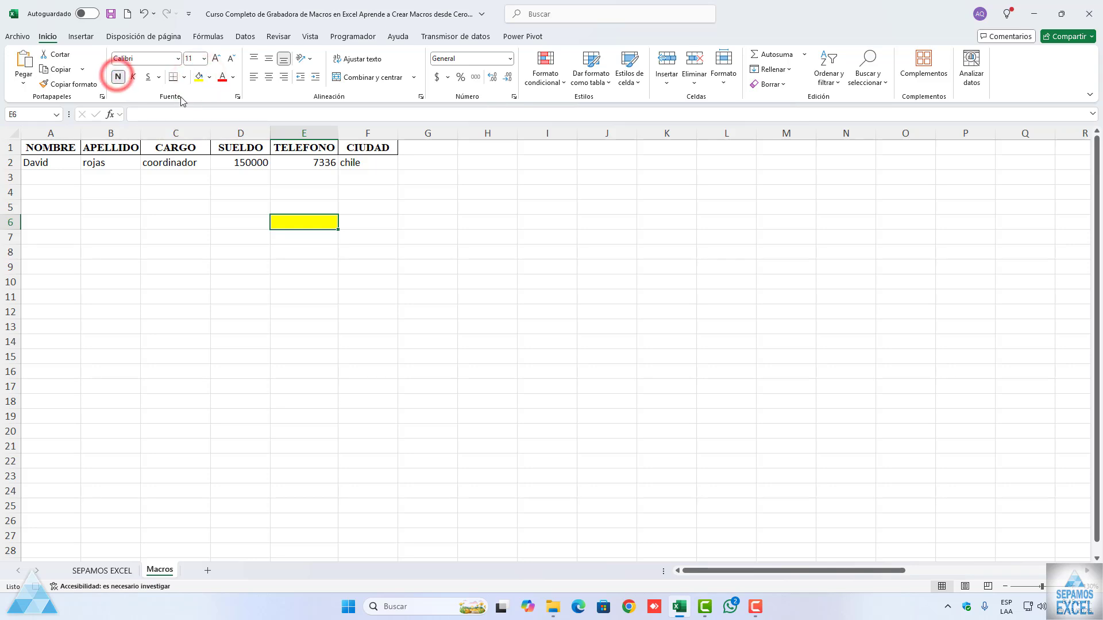
click(183, 78)
click(204, 223)
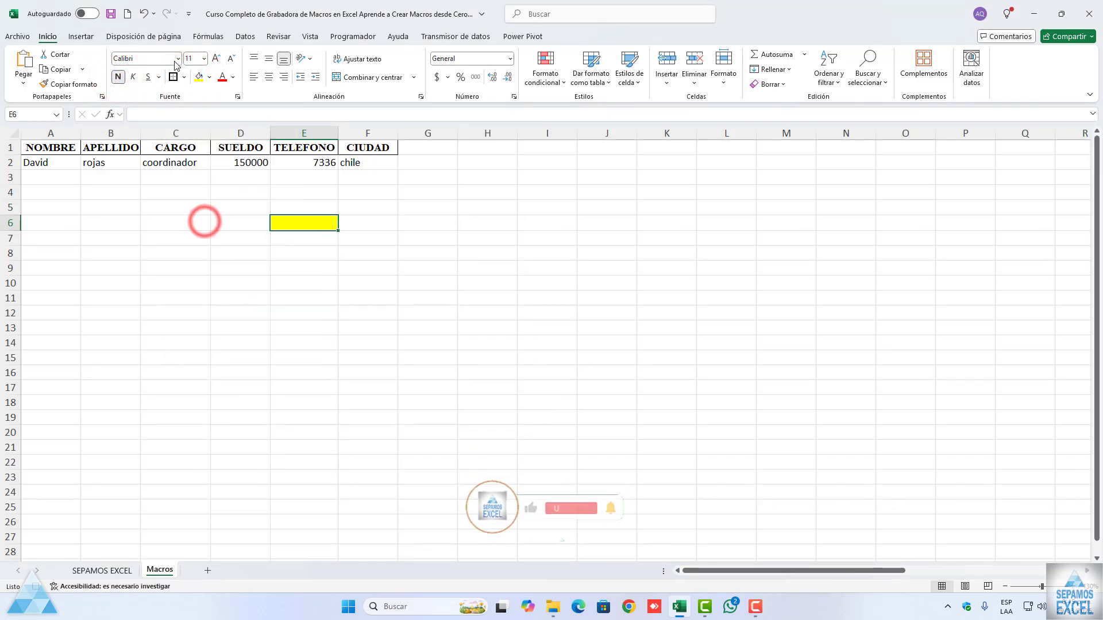
Step: Set the font of cell E6 to ADLaM Display, size 12, and stop recording the macro
click(177, 59)
click(178, 171)
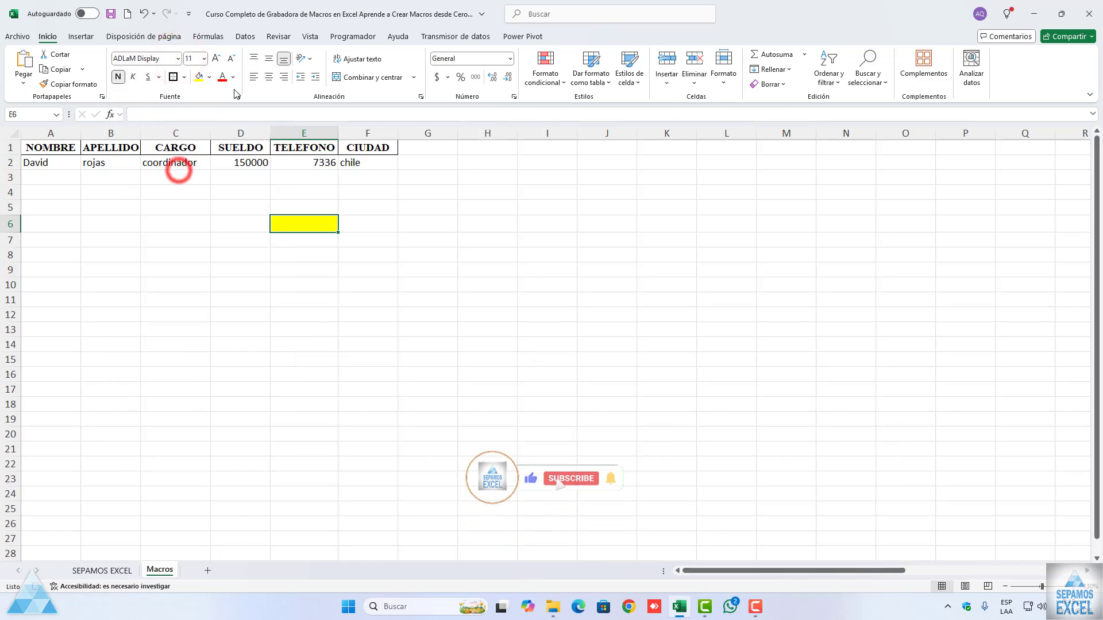
click(204, 59)
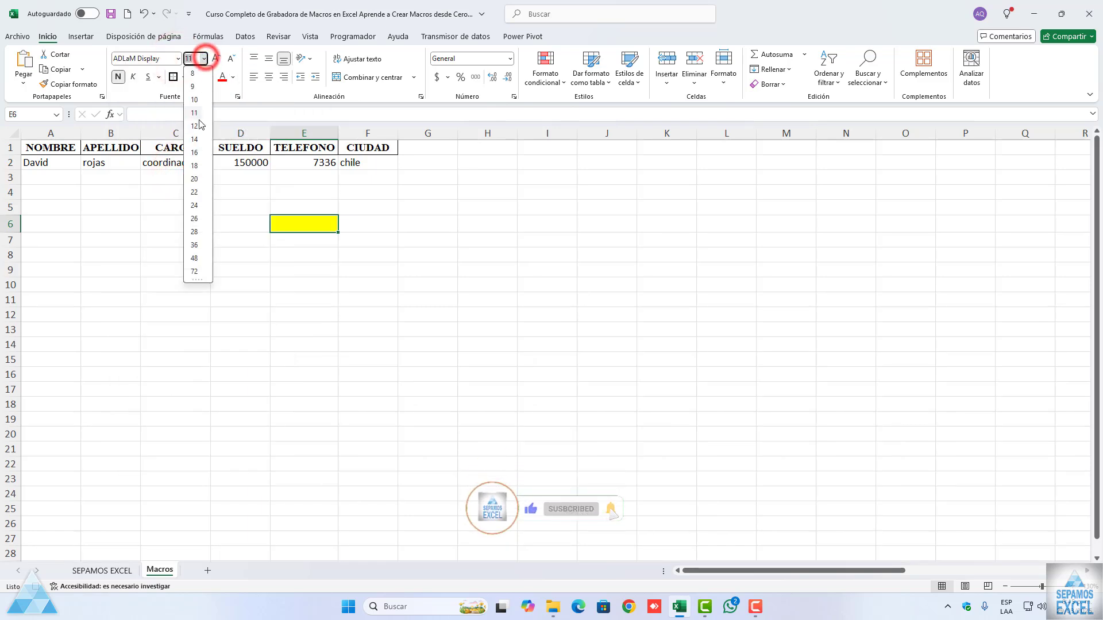
click(194, 126)
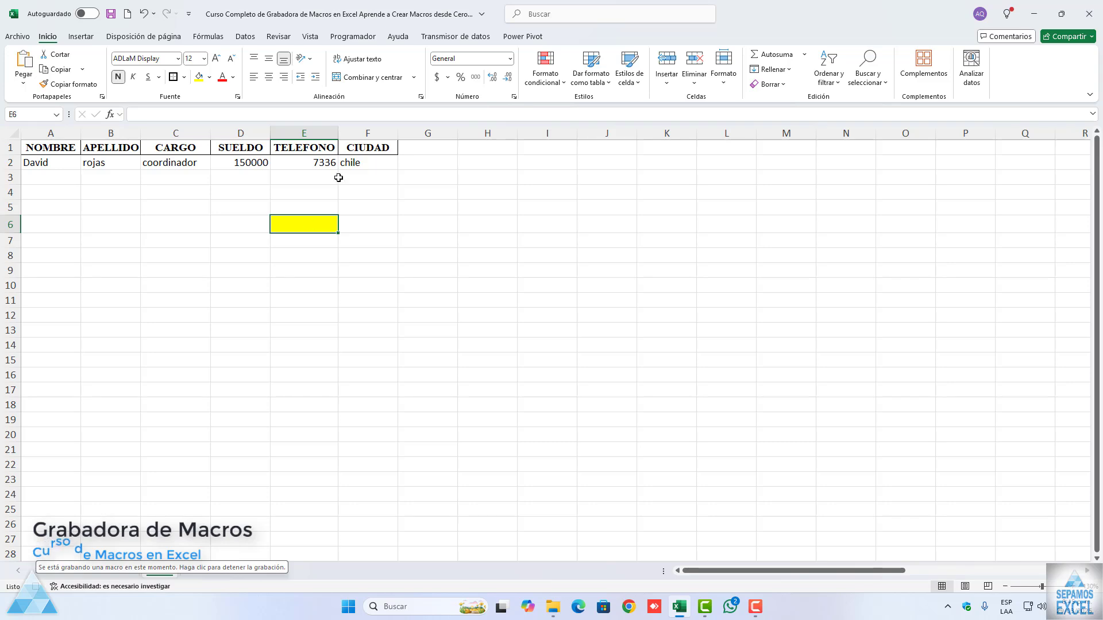
click(353, 36)
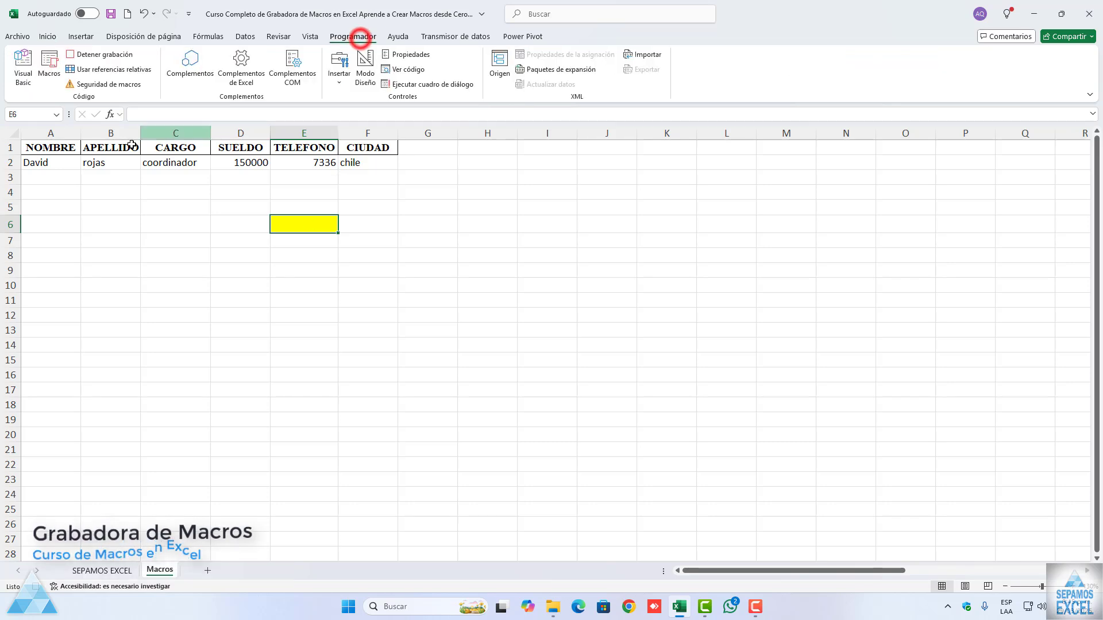
click(96, 54)
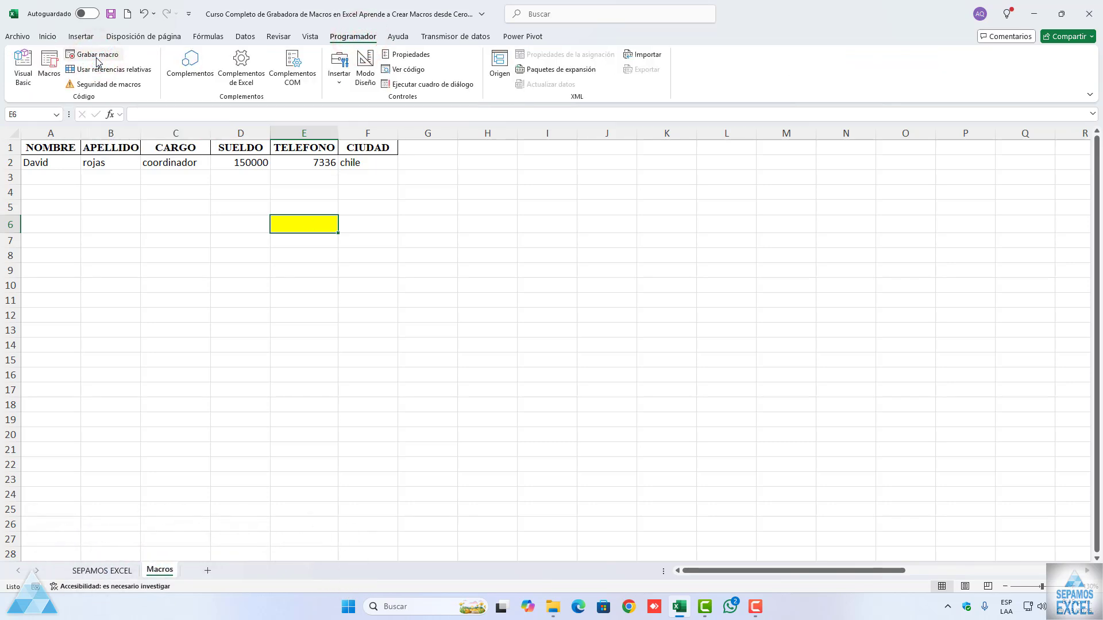
Step: Clear all formatting and content from cell E6
click(48, 37)
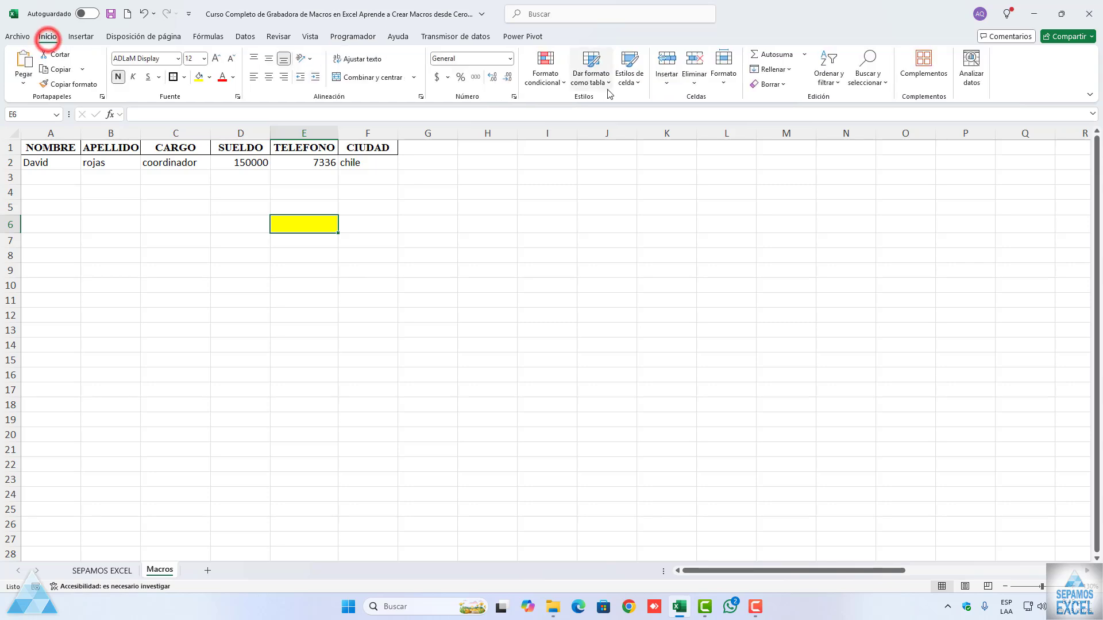
click(784, 85)
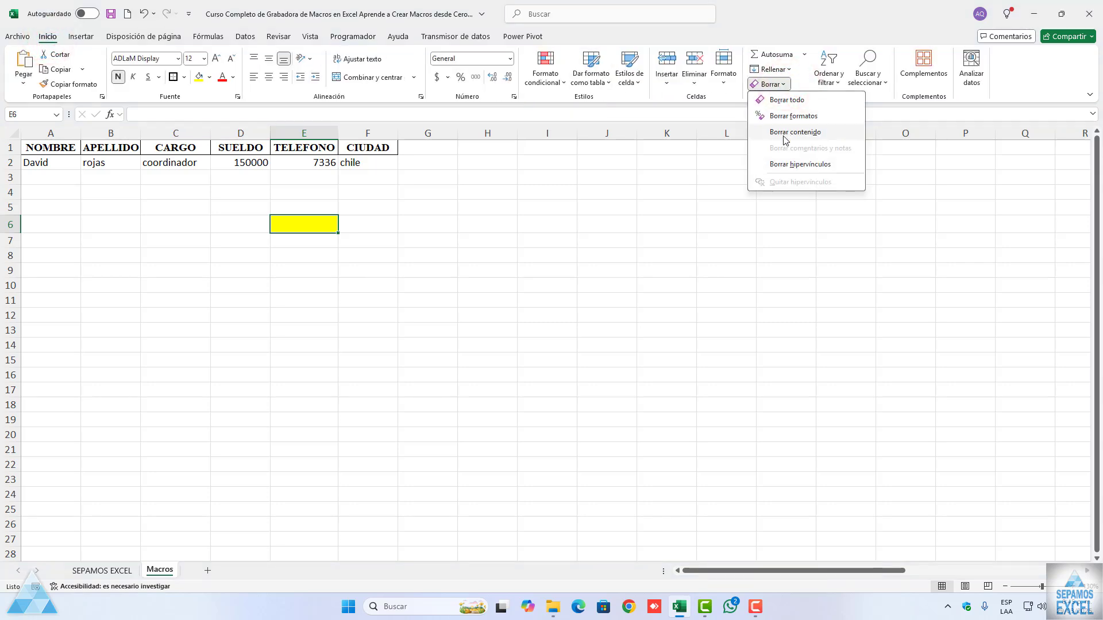
click(786, 100)
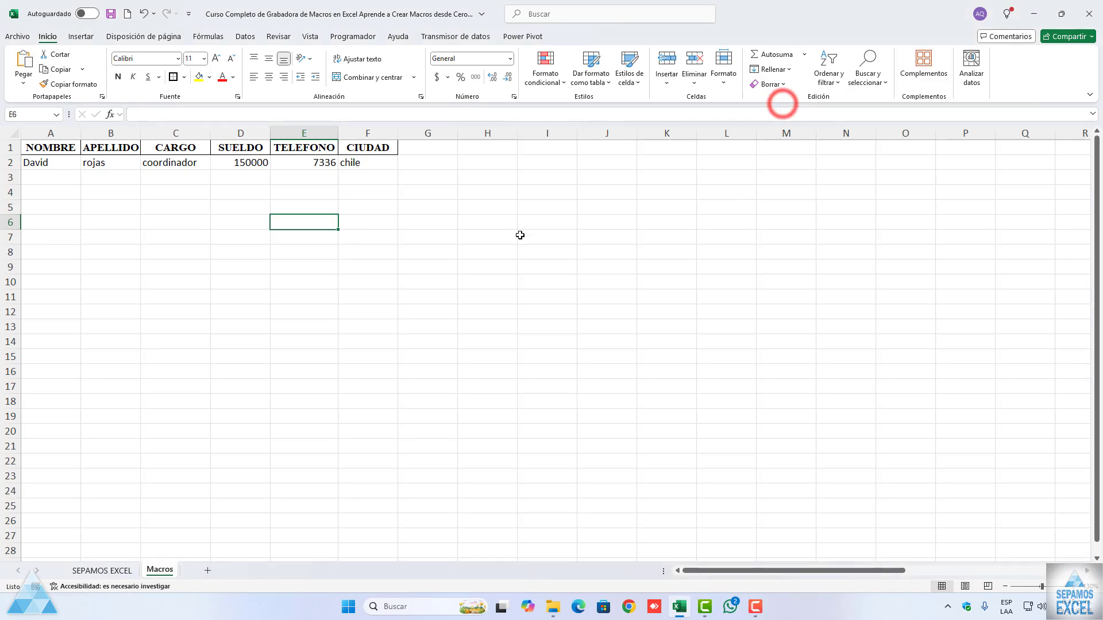
click(520, 234)
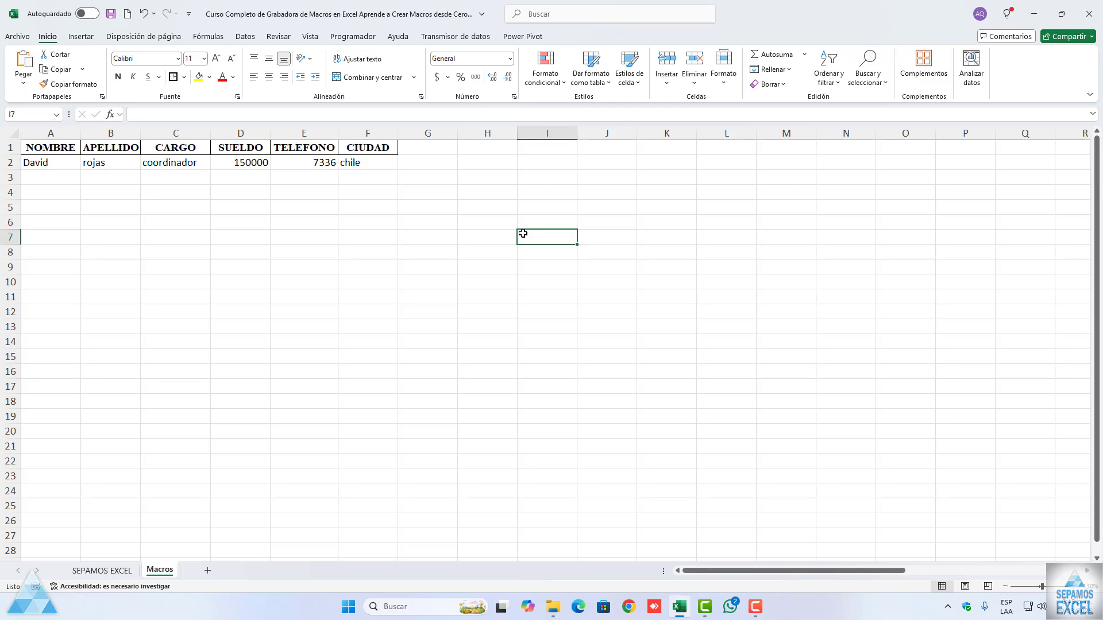
Step: Test the datos macro by running it from the macro list on the data row A2:F2
drag(57, 162, 358, 163)
click(355, 38)
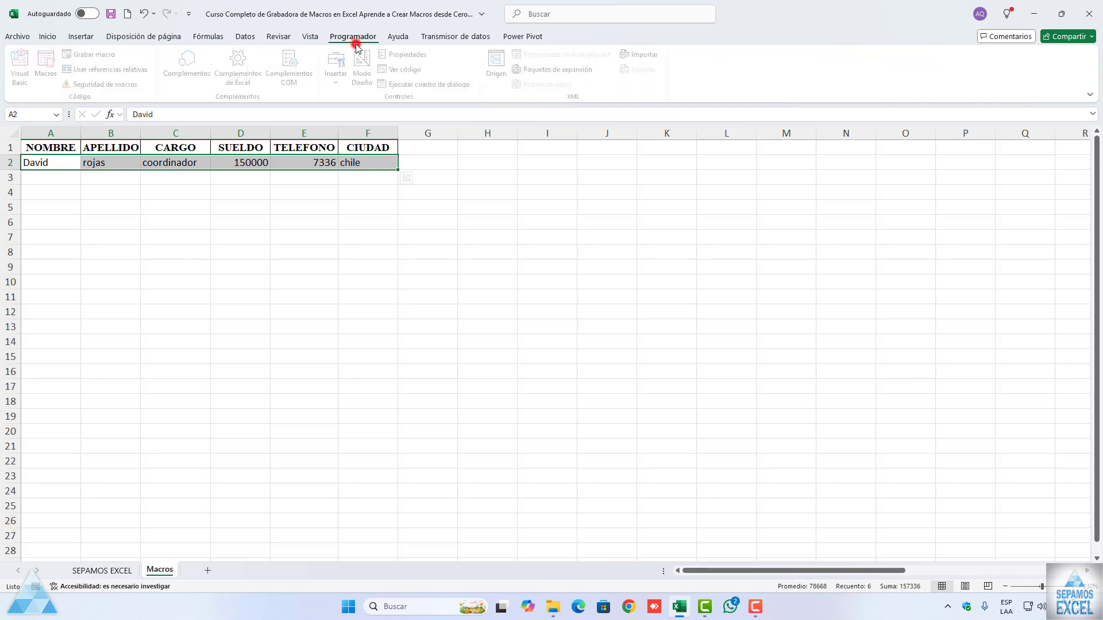
click(56, 83)
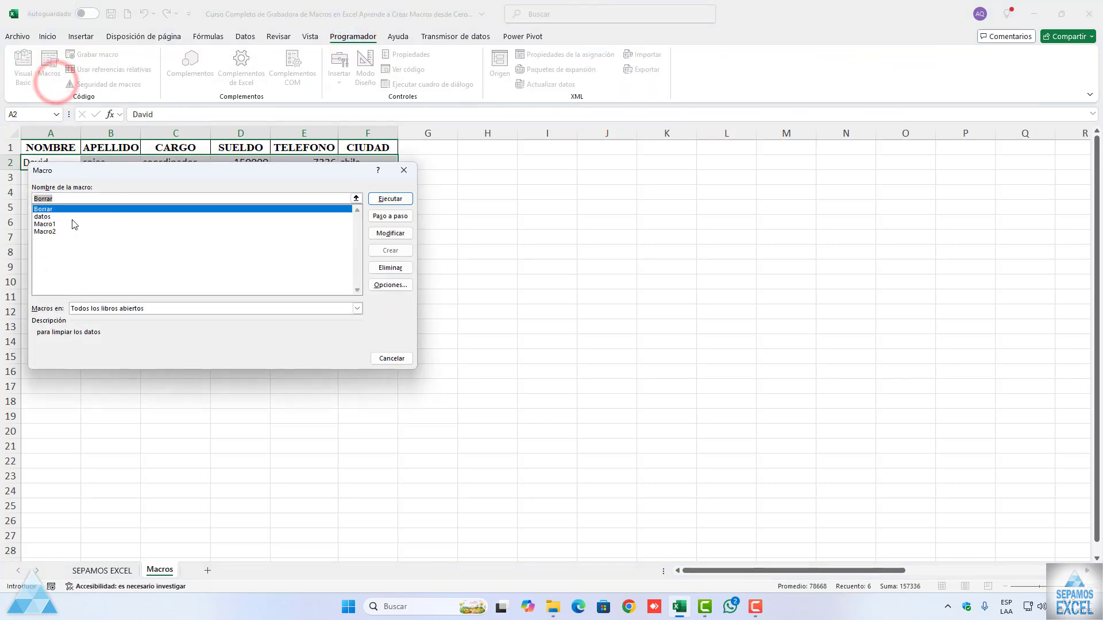
click(41, 217)
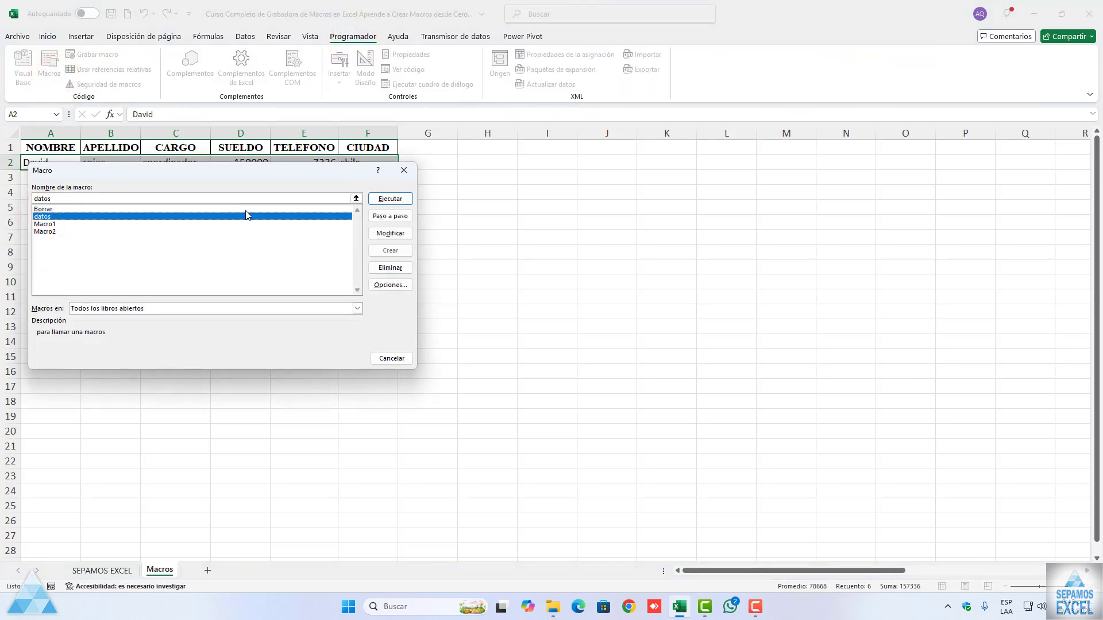
drag(230, 171, 247, 233)
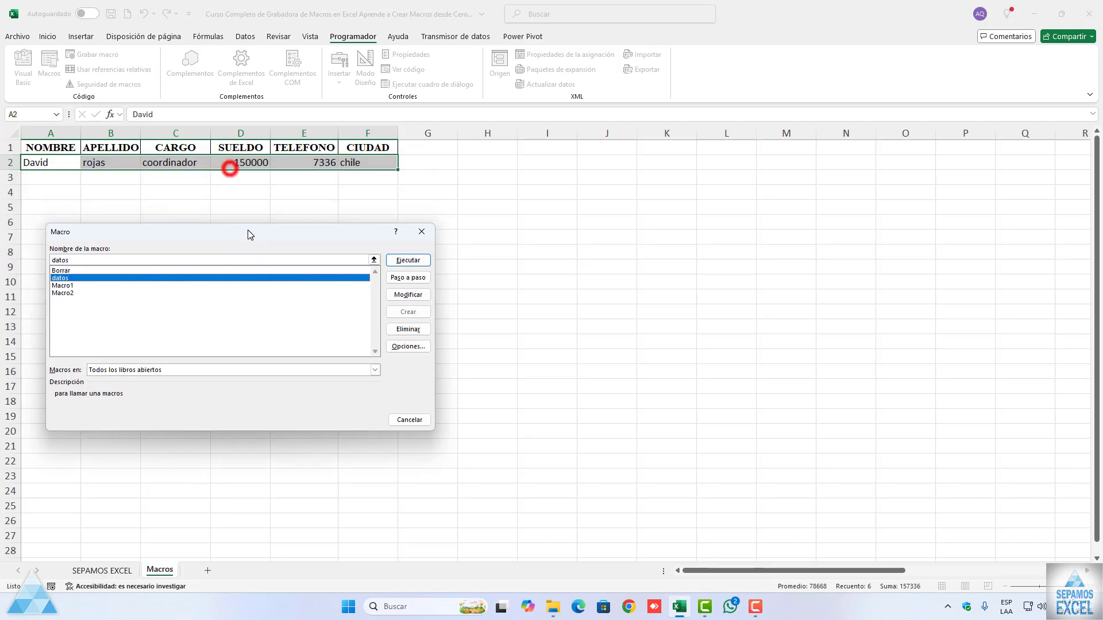
click(399, 258)
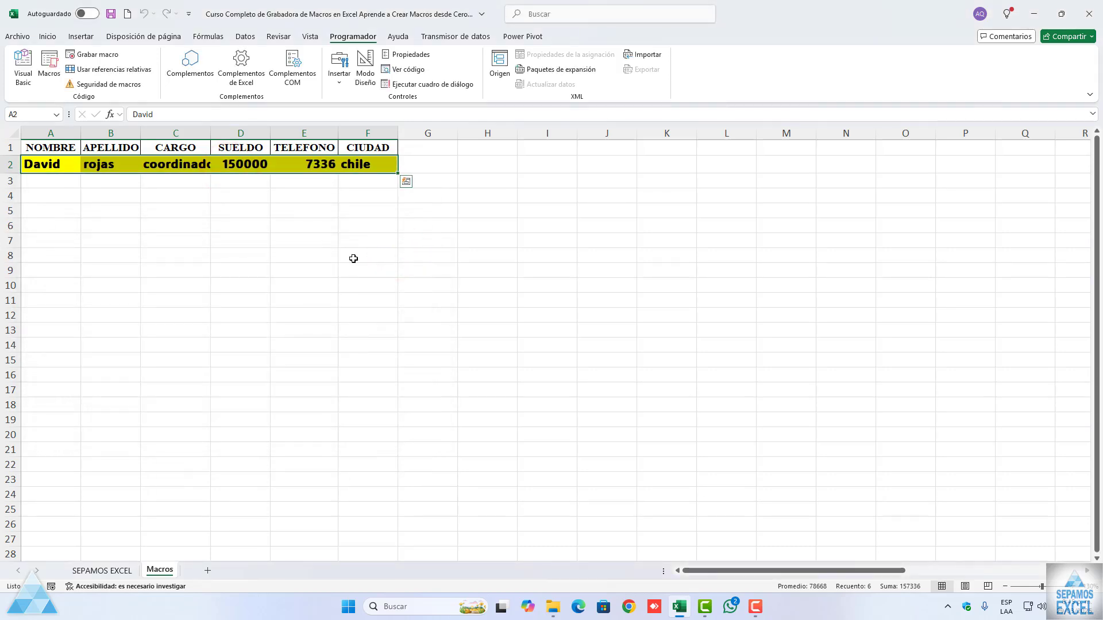
Step: Clear only the formats from the data row A2:F2
click(48, 36)
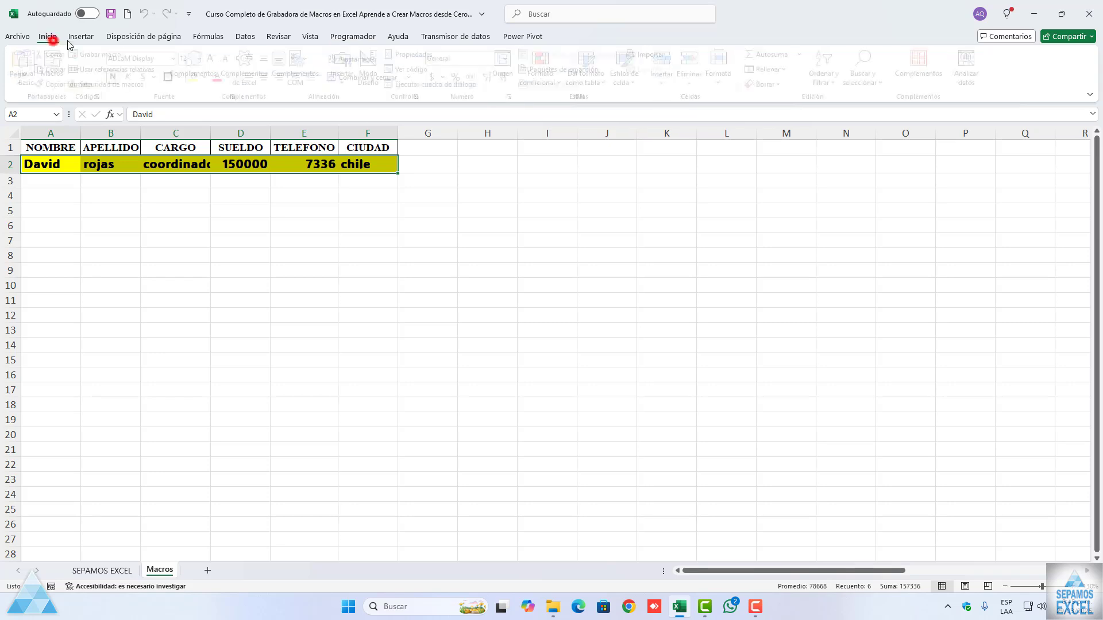
click(777, 85)
click(782, 115)
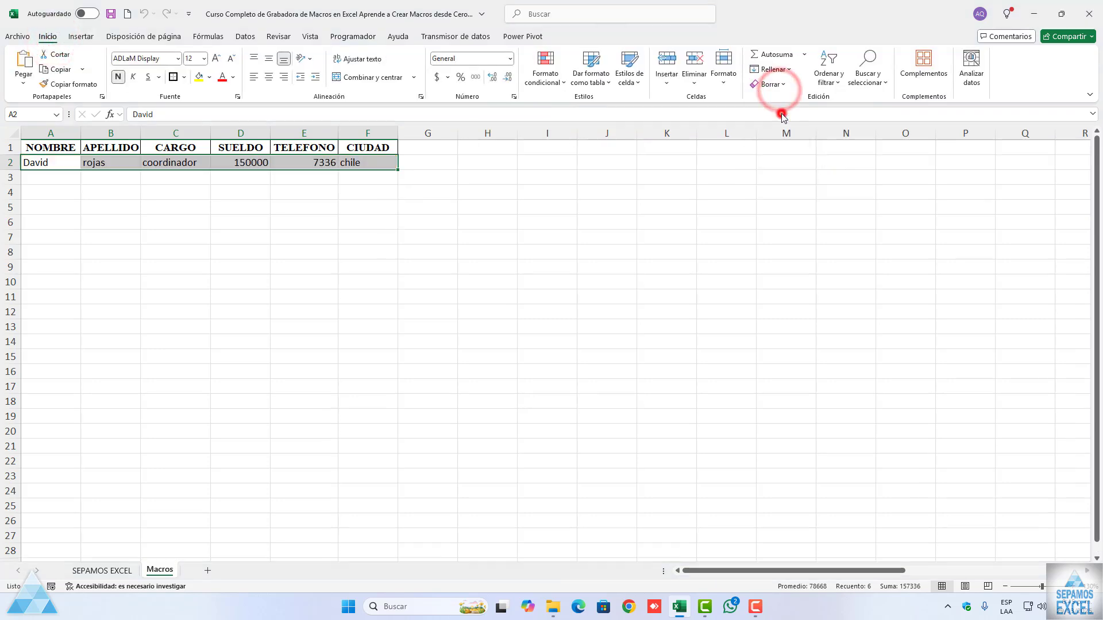
click(496, 194)
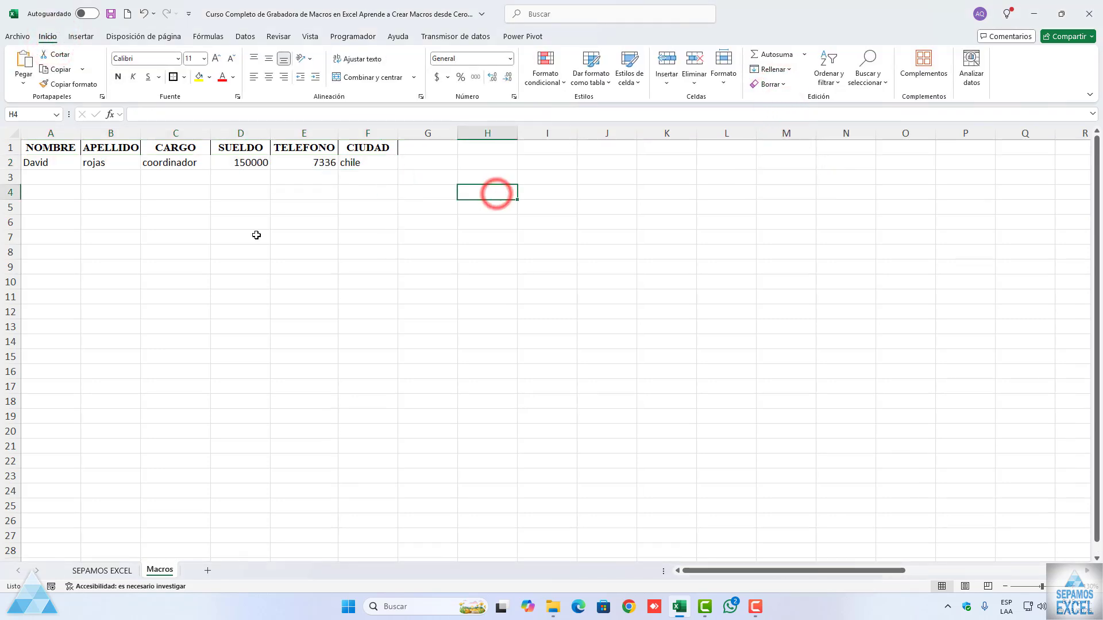
Step: Run the datos macro with its keyboard shortcut on cells A2:C2
drag(59, 166, 167, 167)
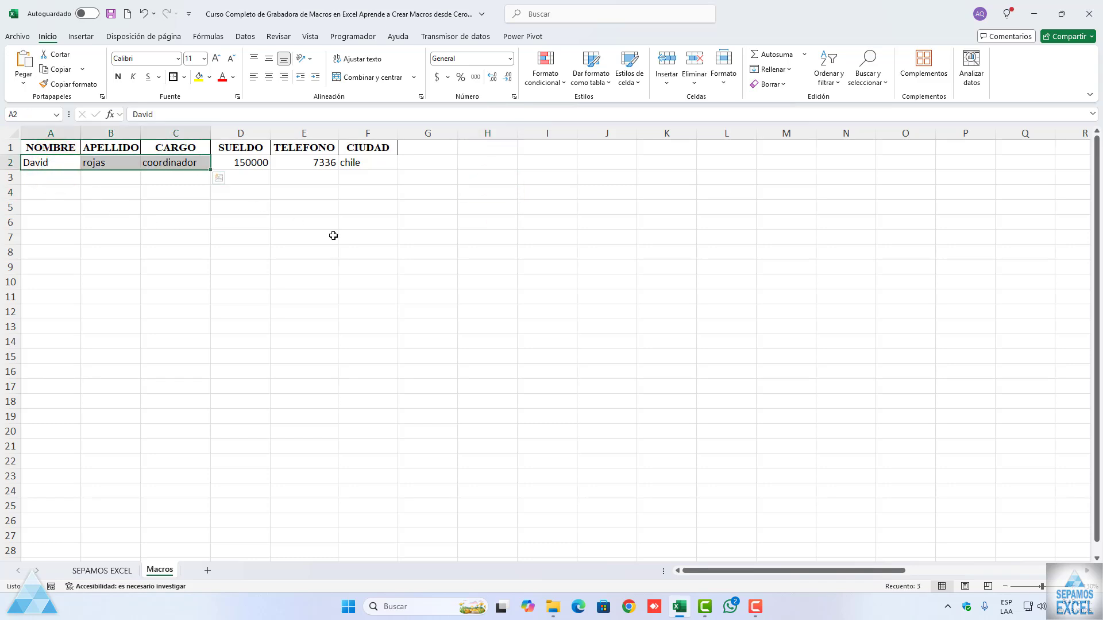
key(ctrl+q)
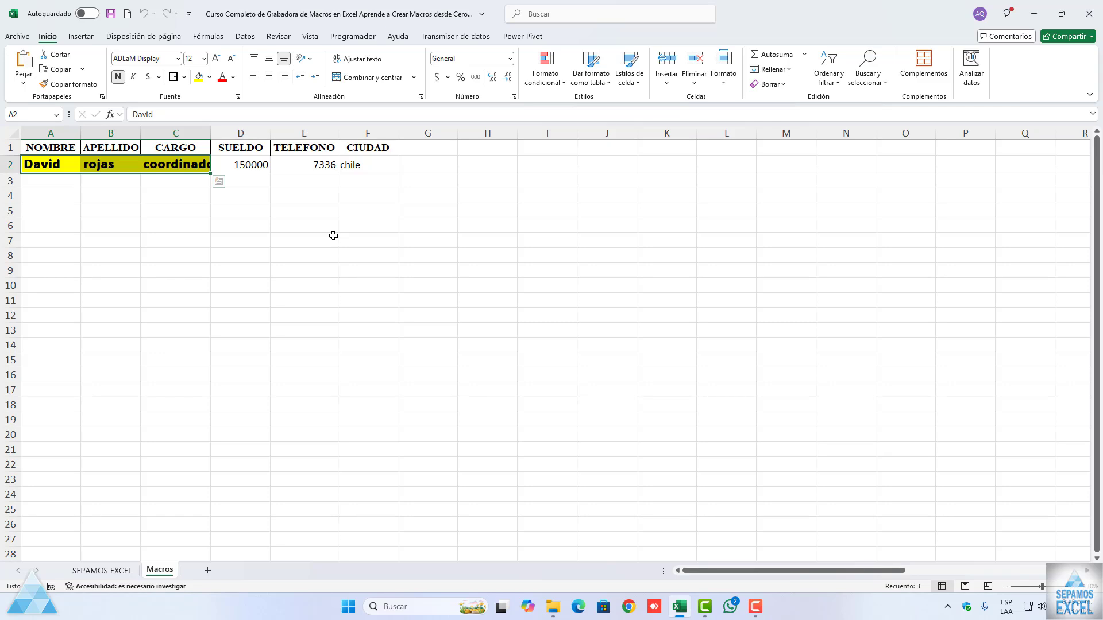
click(226, 166)
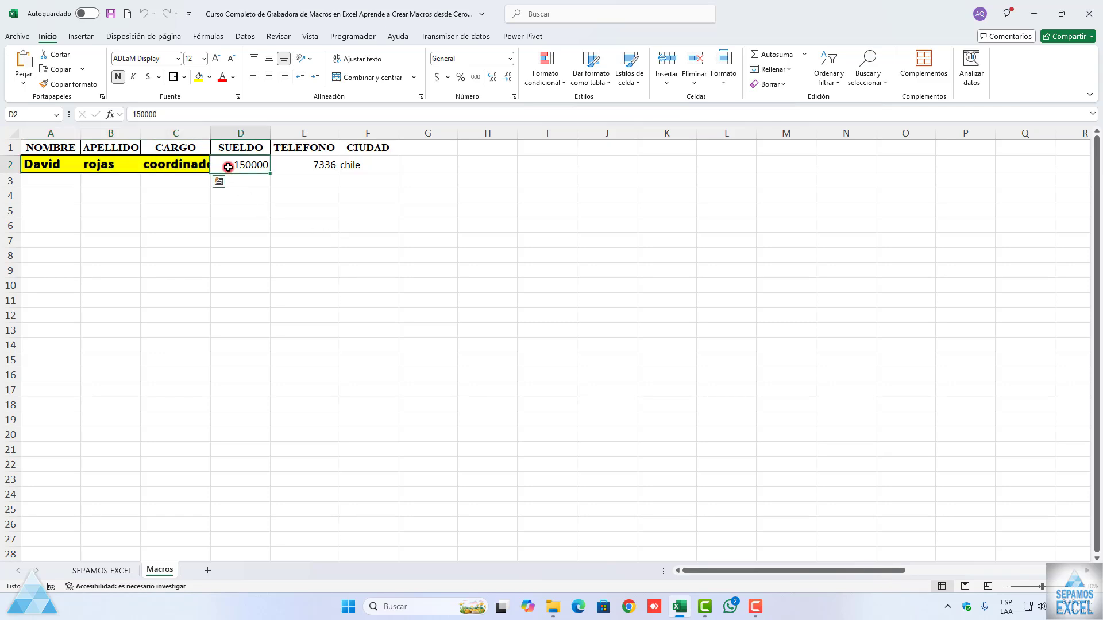
Step: Run the datos macro with its keyboard shortcut on cells D2, E2 and F2, one at a time
key(ctrl+q)
click(307, 166)
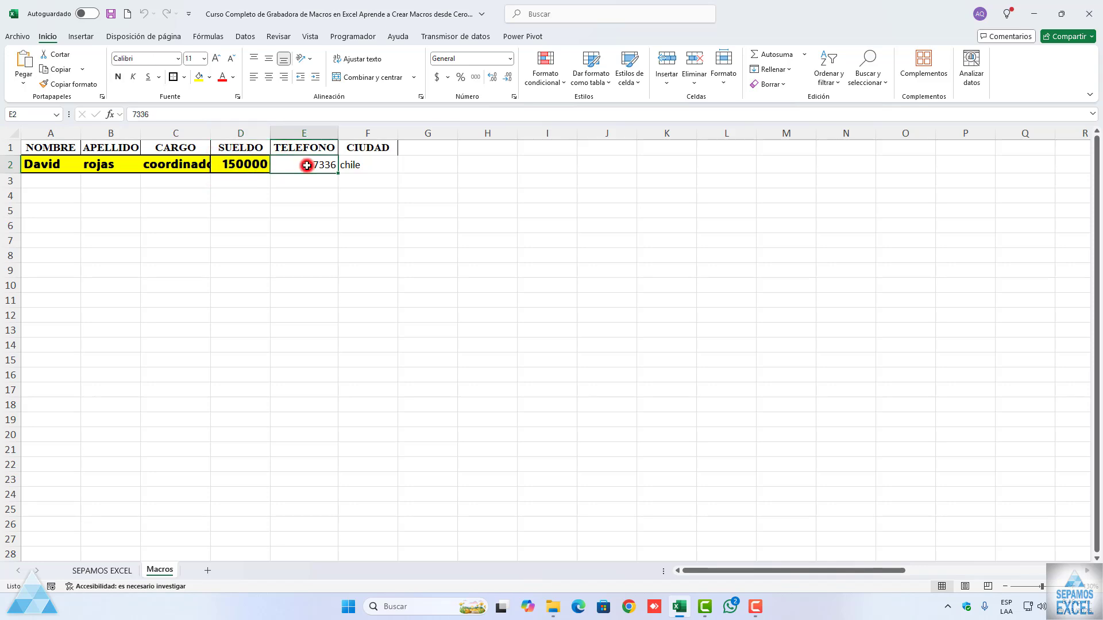
key(ctrl+q)
click(374, 170)
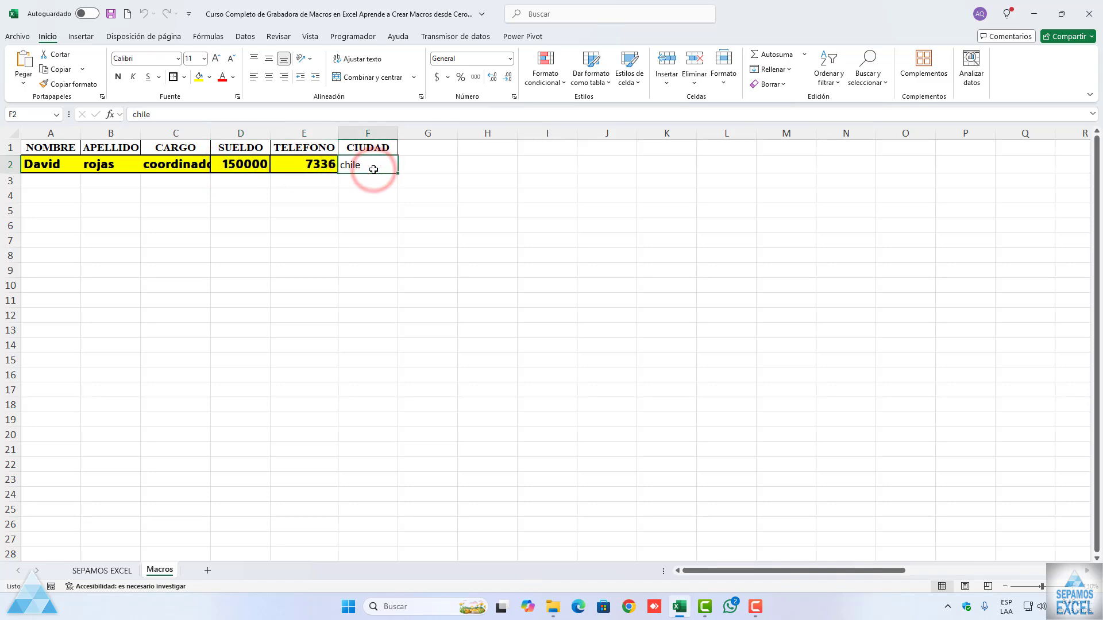
key(ctrl+q)
click(360, 209)
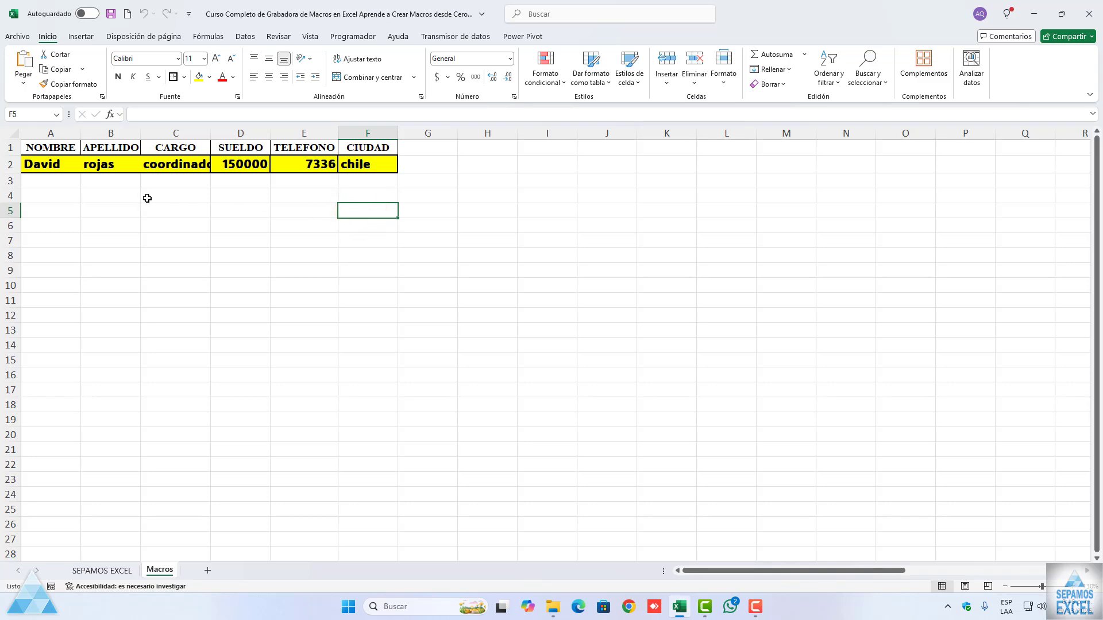
Step: Clear only the formats from the full data row A2:F2, keeping its contents
drag(47, 166, 373, 166)
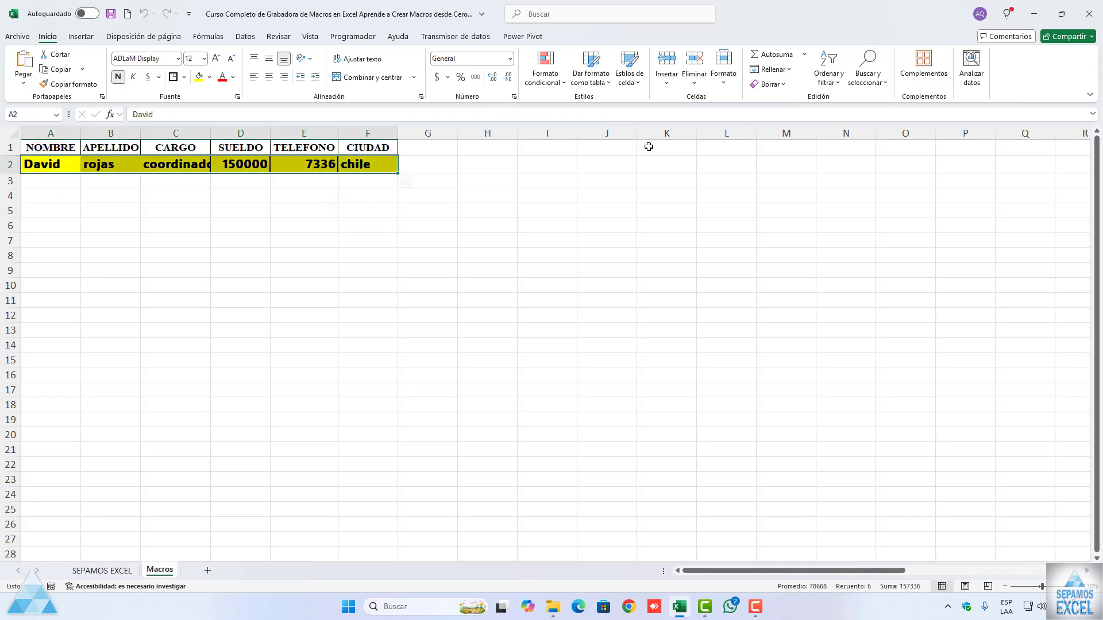
click(772, 84)
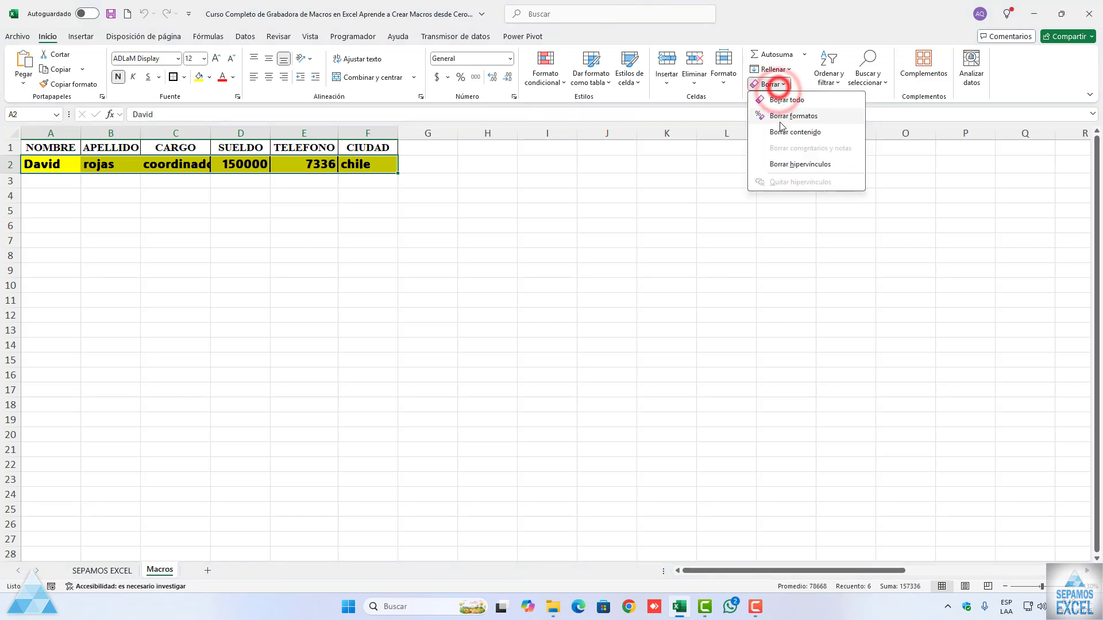
click(780, 118)
click(465, 187)
Step: Copy the data row A2:F2 down through row 24 by filling
drag(52, 162, 367, 188)
click(349, 192)
drag(48, 164, 364, 493)
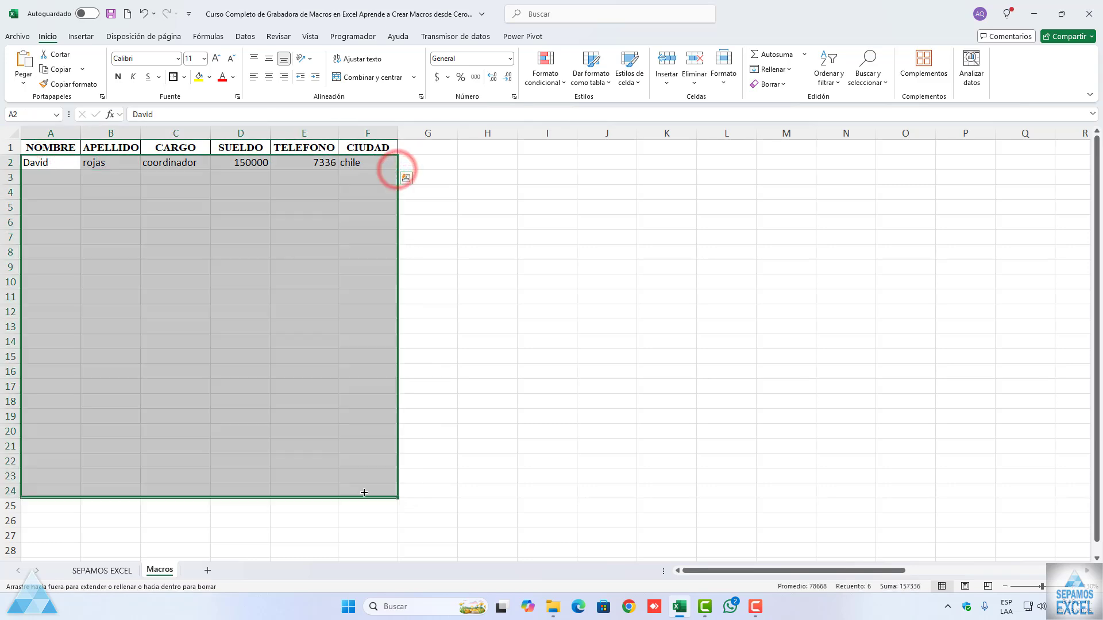
click(309, 327)
Step: Run the datos macro with its keyboard shortcut on the whole data block A2:F24 and look over the formatted rows
drag(42, 162, 376, 492)
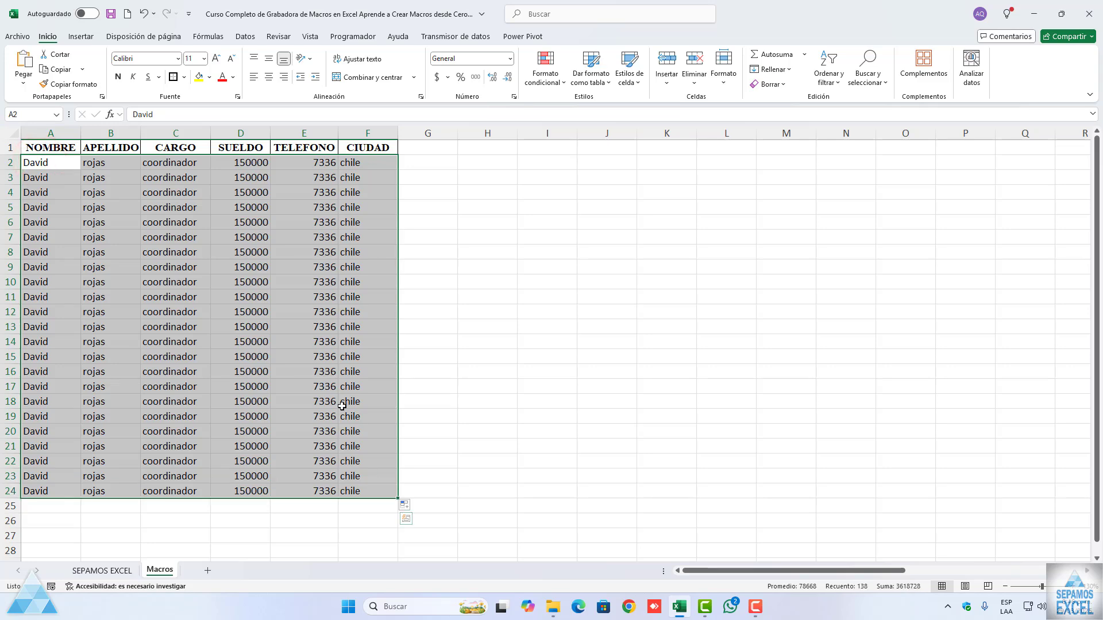
key(ctrl+shift+f)
scroll(343, 406, down, 4)
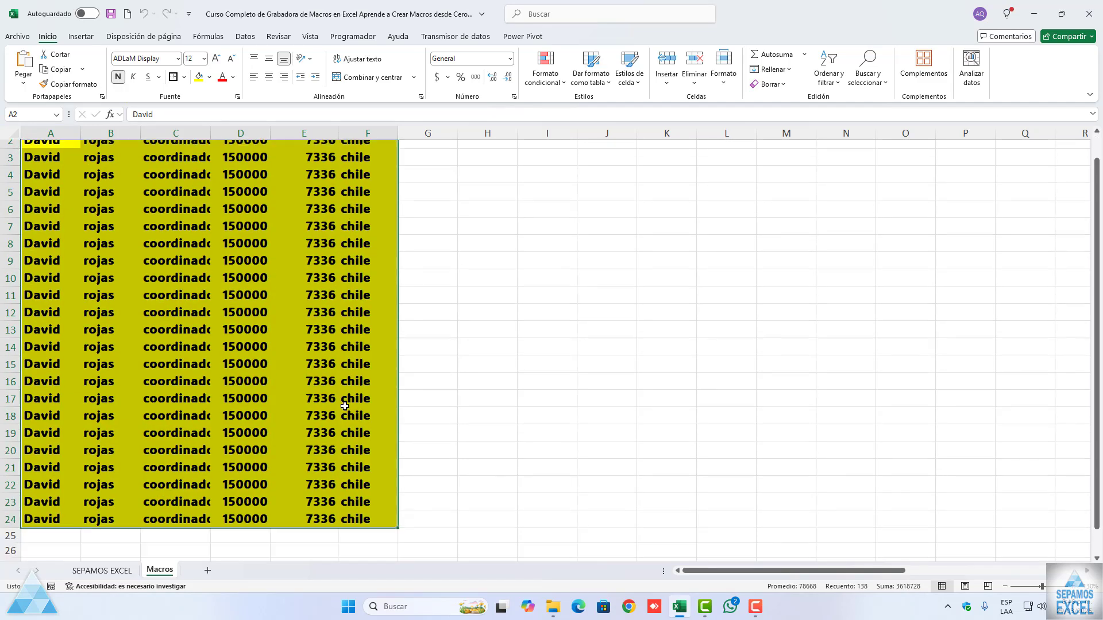
scroll(344, 406, up, 4)
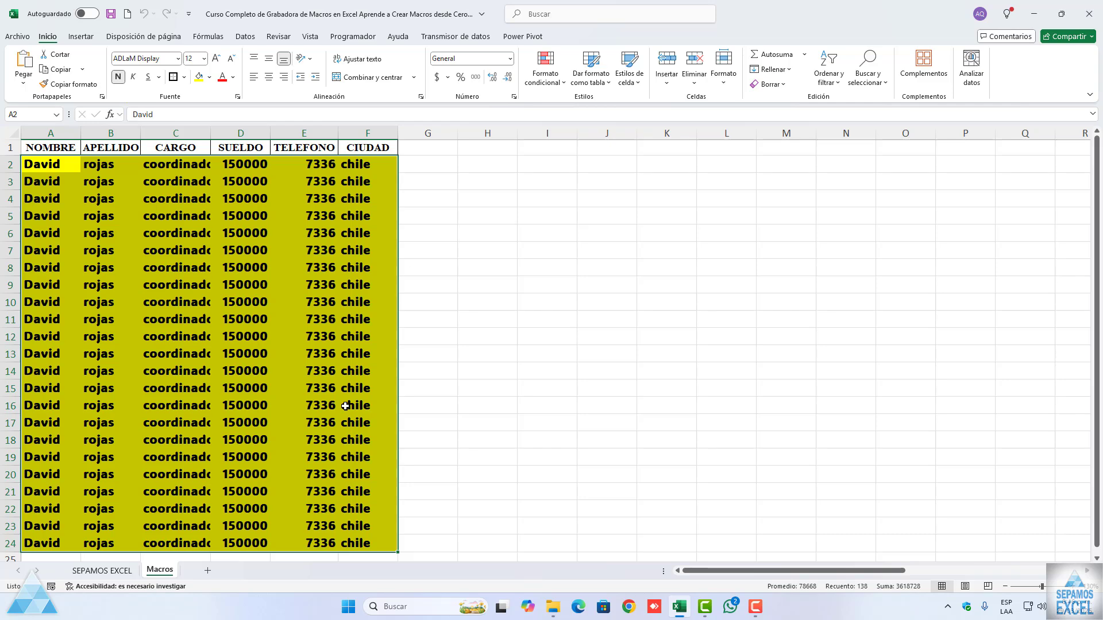
scroll(319, 352, down, 1)
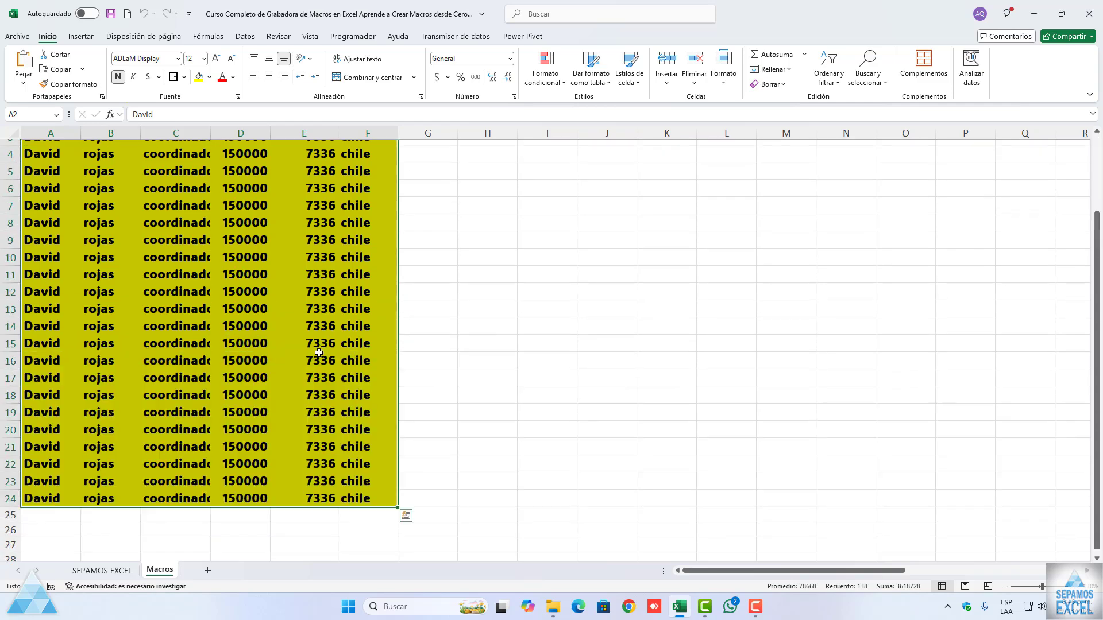
scroll(319, 353, up, 1)
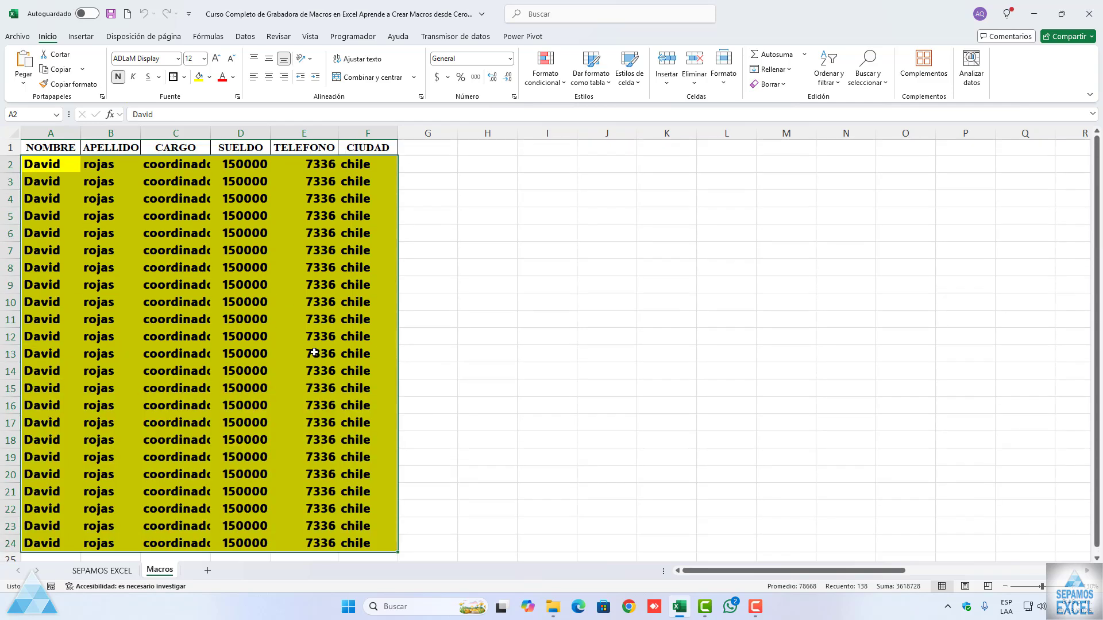
Step: Autofit the widths of the CARGO, SUELDO, TELEFONO and CIUDAD columns to their contents
double_click(208, 133)
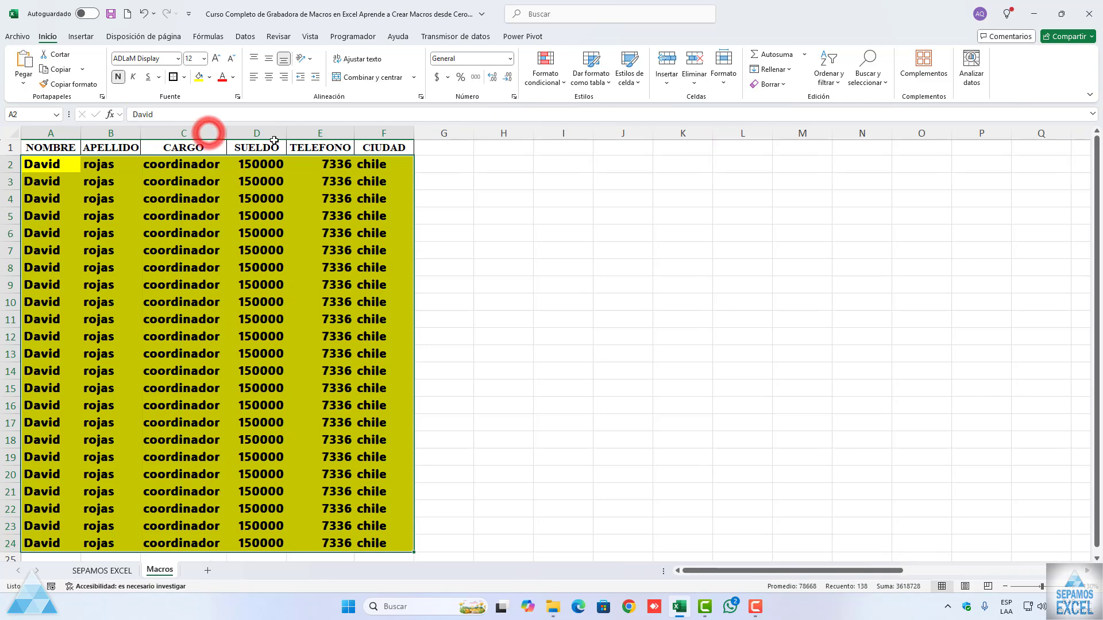
double_click(286, 133)
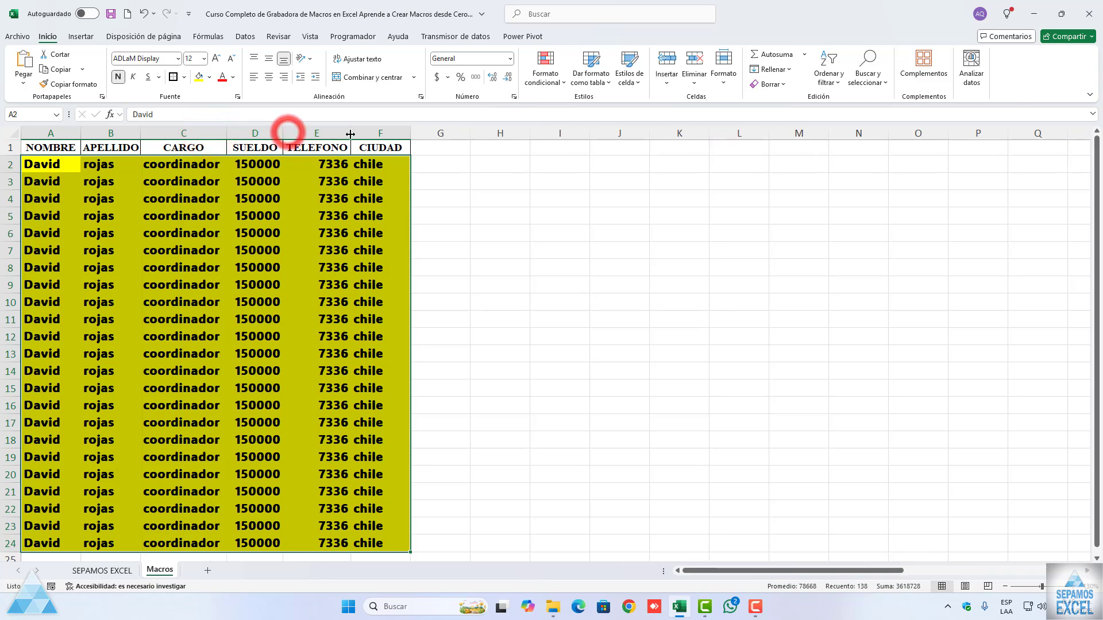
double_click(411, 133)
click(257, 199)
Step: Test the Borrar macro by running it from the macro list with A2:F24 selected
drag(56, 165, 373, 508)
scroll(373, 509, up, 1)
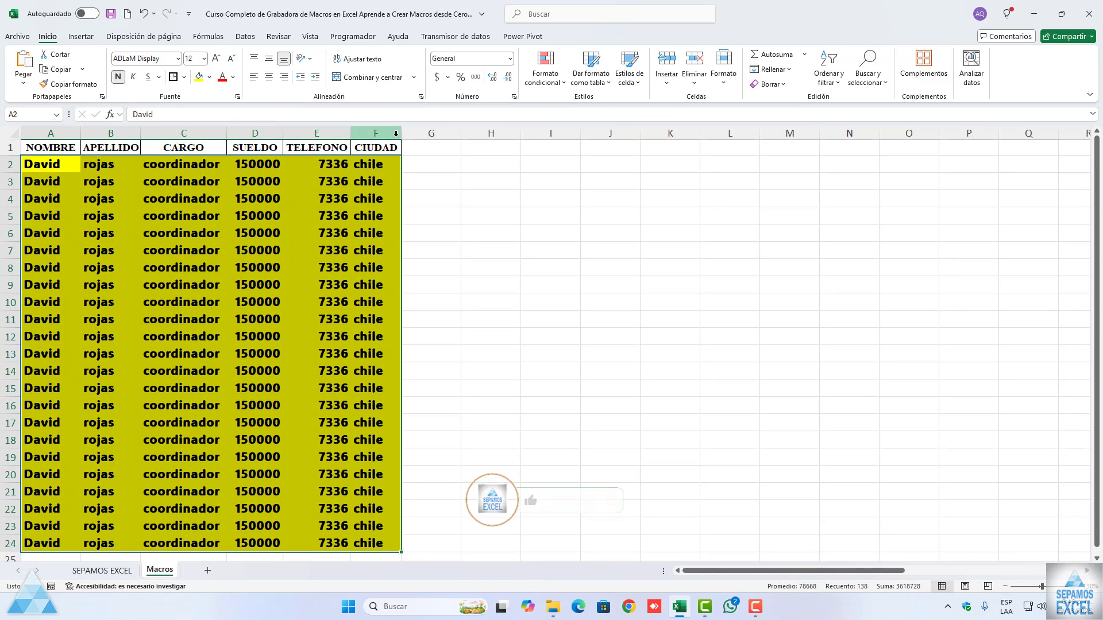
click(352, 37)
click(54, 83)
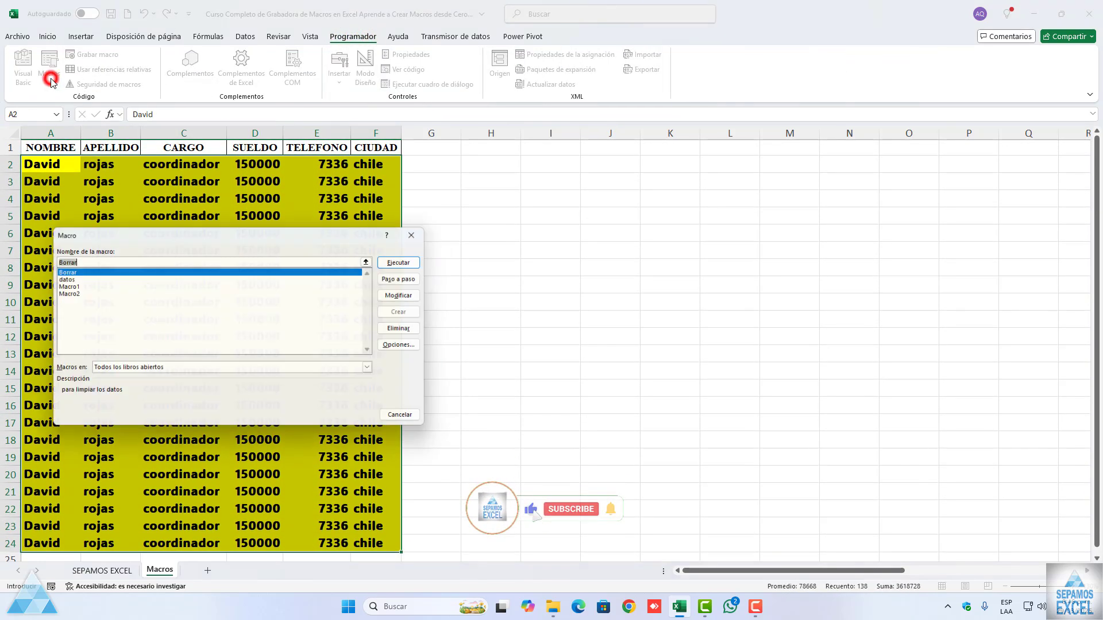
click(61, 270)
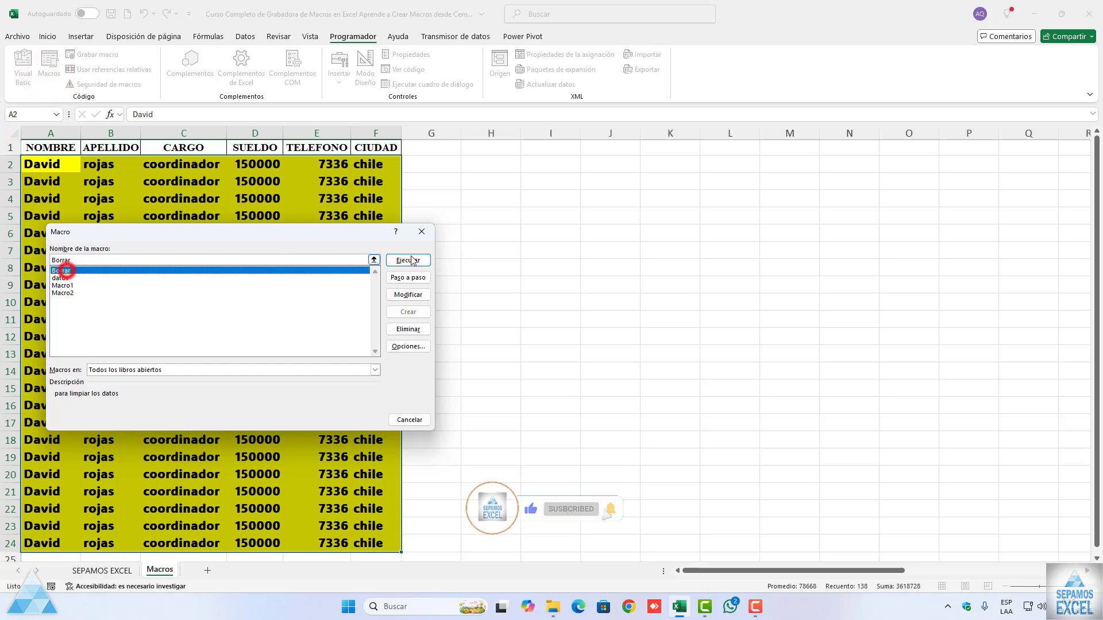
click(409, 259)
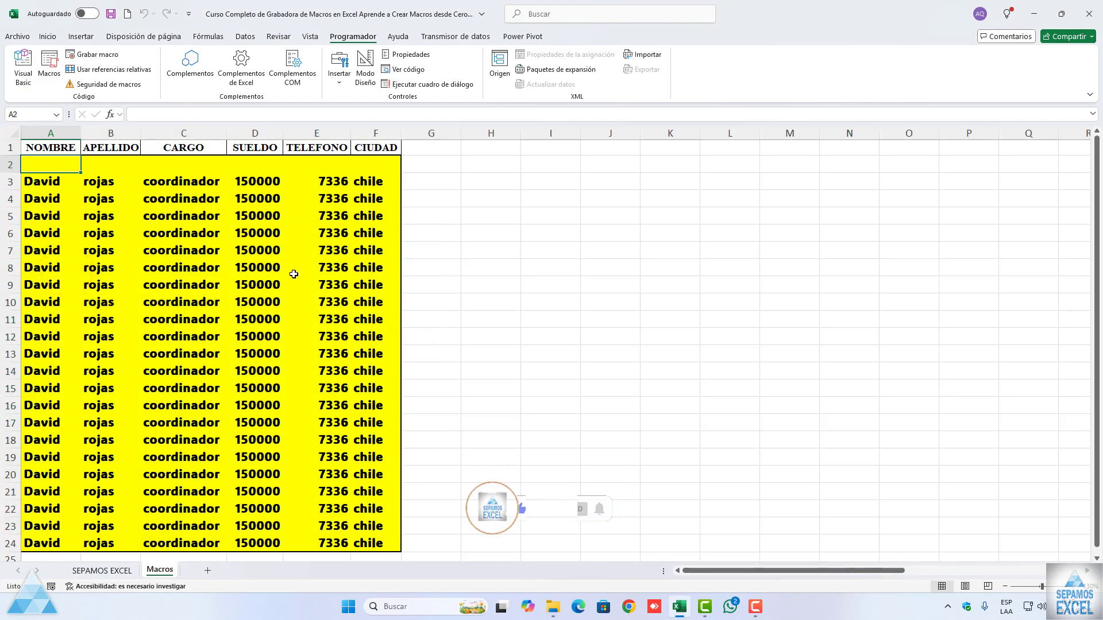
Step: Clear only the formats from the range A2:F24
drag(43, 172, 366, 504)
scroll(367, 500, up, 1)
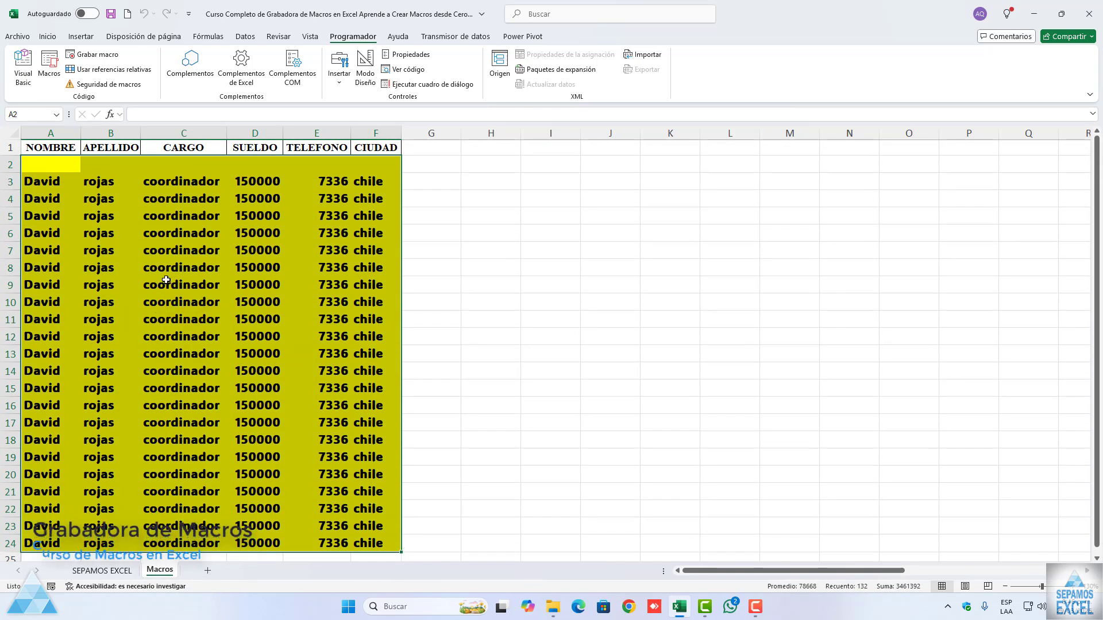
click(47, 36)
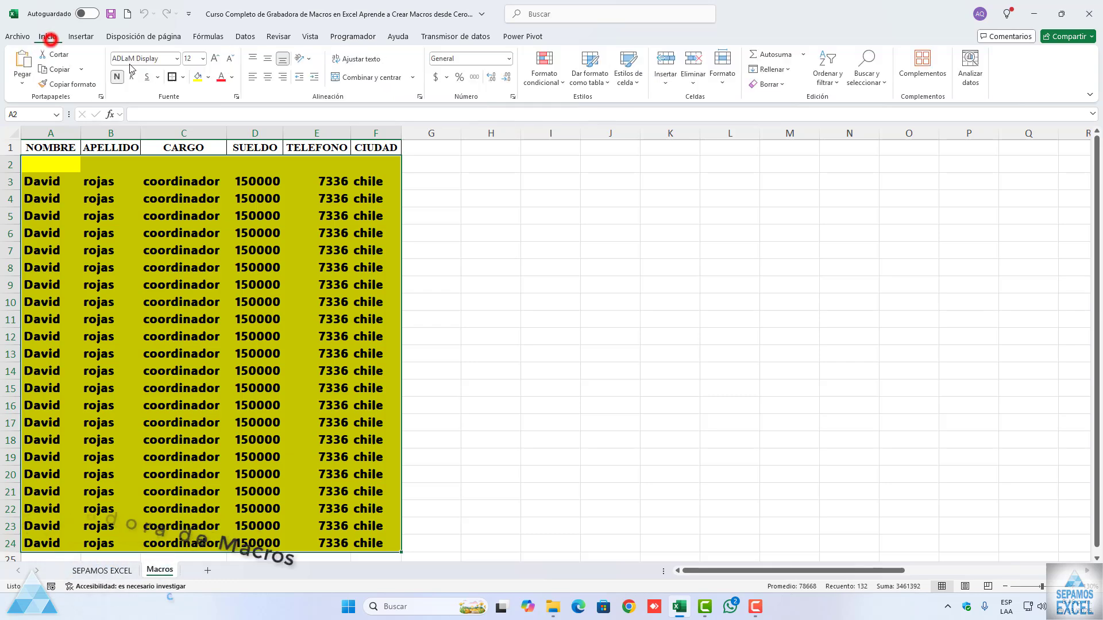
click(771, 84)
click(778, 118)
click(229, 282)
Step: Refill the empty row 2 by filling the data of A3:F3 upward
drag(45, 177, 382, 186)
click(382, 178)
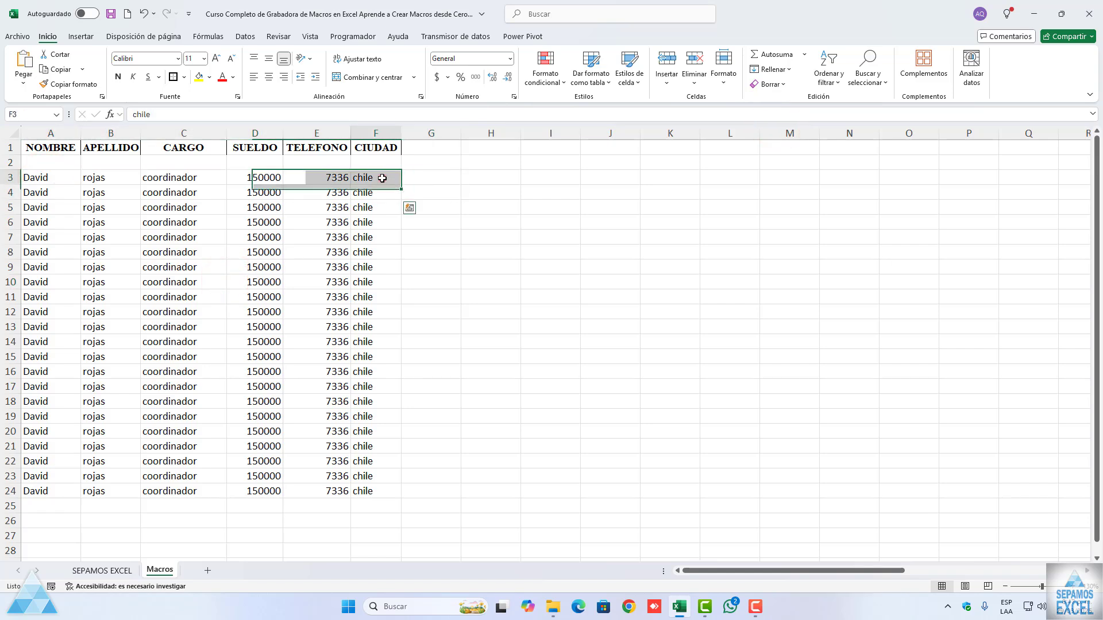
drag(51, 177, 405, 166)
click(316, 221)
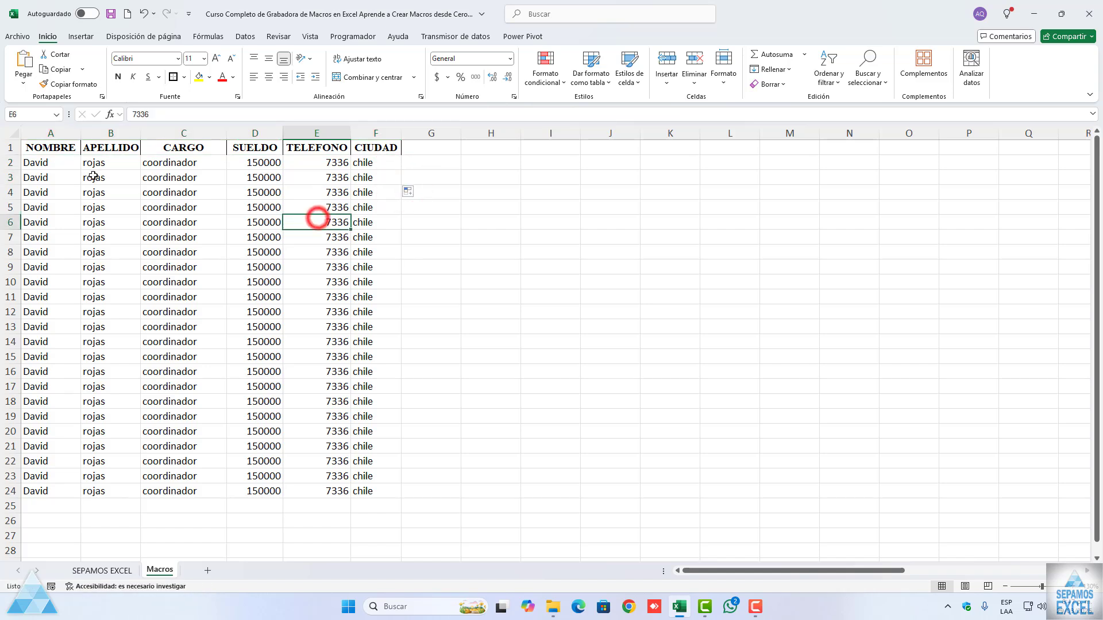
Step: Run the datos macro with its keyboard shortcut on the range A2:D10 and on the range E2:F10
drag(57, 160, 238, 284)
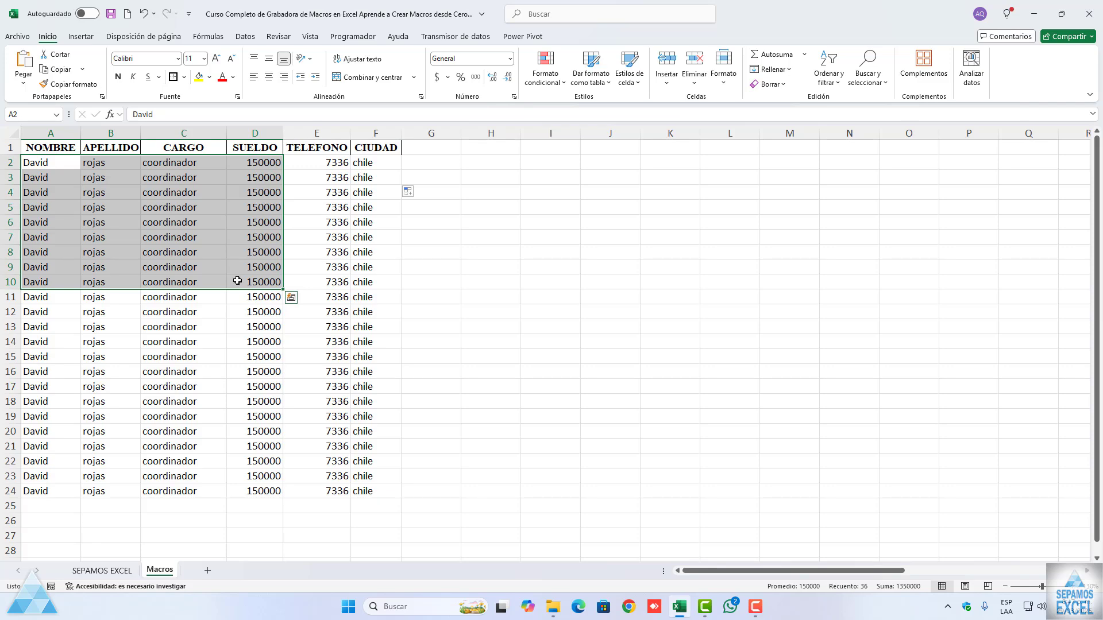
key(ctrl+m)
drag(352, 279, 352, 272)
drag(298, 163, 385, 302)
key(ctrl+m)
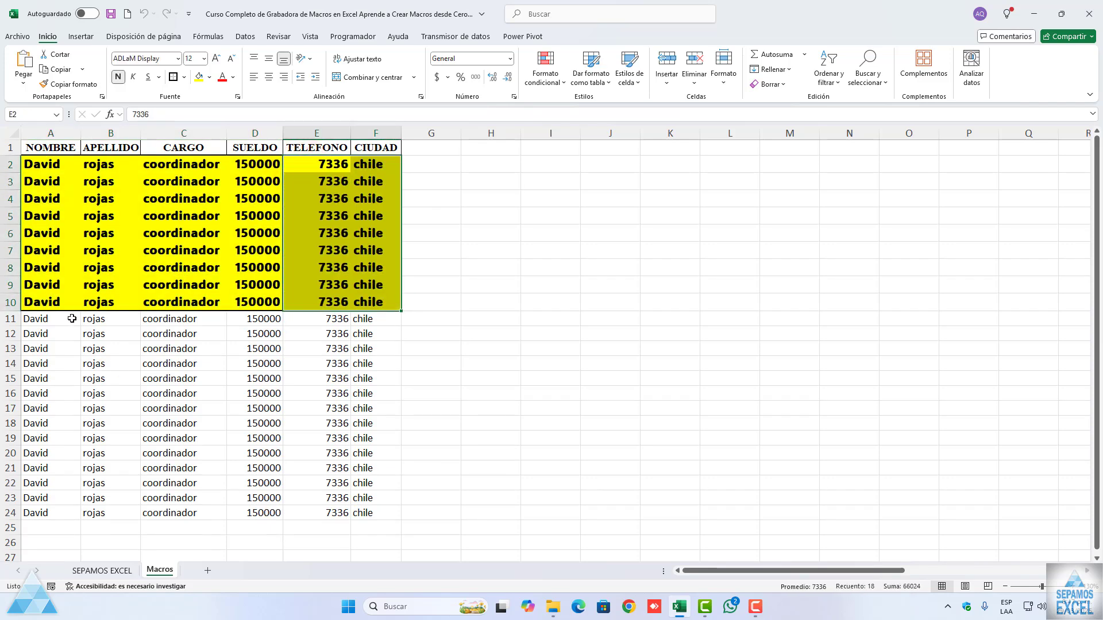
Step: Run the datos macro with its keyboard shortcut on the single cells A11, C13, C16, E17, C19 and F13
click(72, 318)
key(ctrl+m)
click(172, 352)
key(ctrl+m)
click(148, 398)
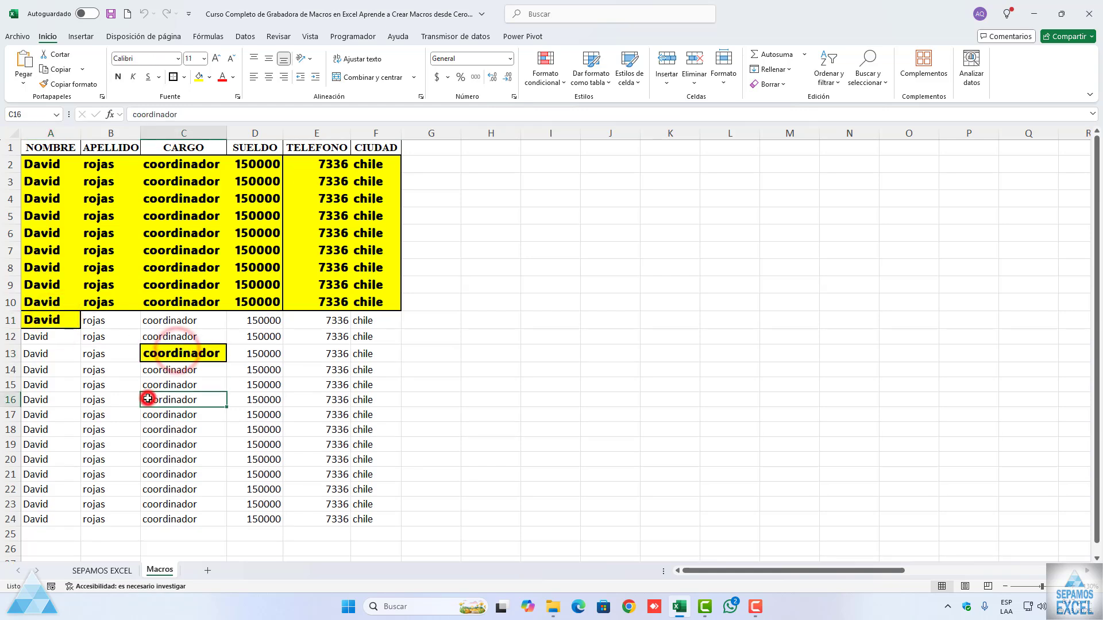
key(ctrl+m)
click(304, 418)
key(ctrl+m)
click(205, 451)
key(ctrl+m)
click(386, 354)
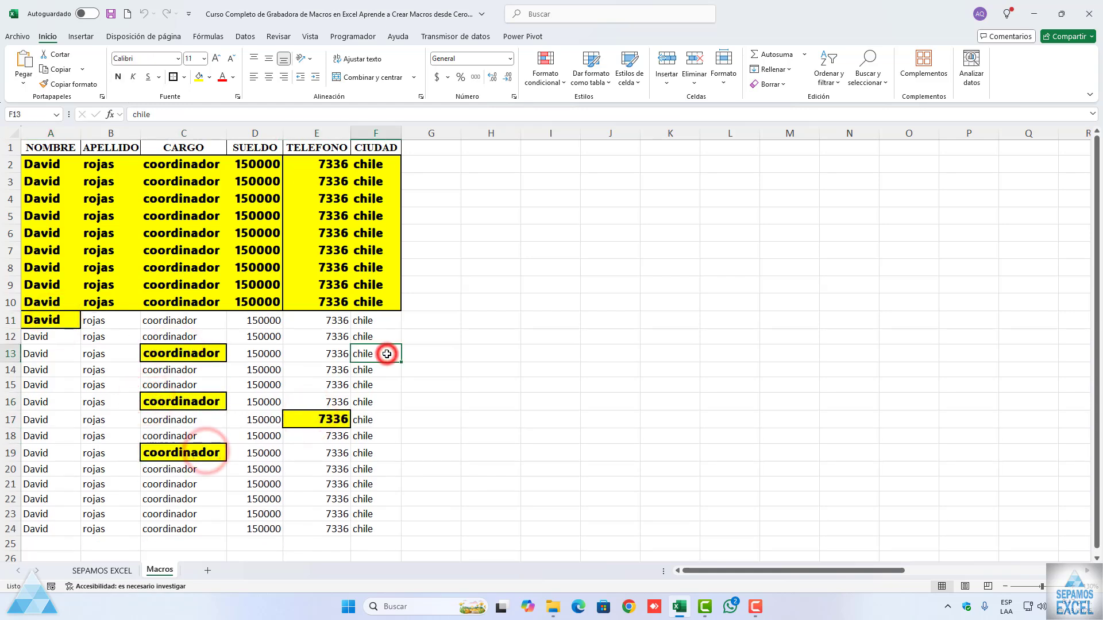
key(ctrl+m)
Step: Format the single cells B14, D13, E21, B22, C23, F19 and A17 with the datos macro's keyboard shortcut
click(107, 371)
key(ctrl+m)
click(265, 353)
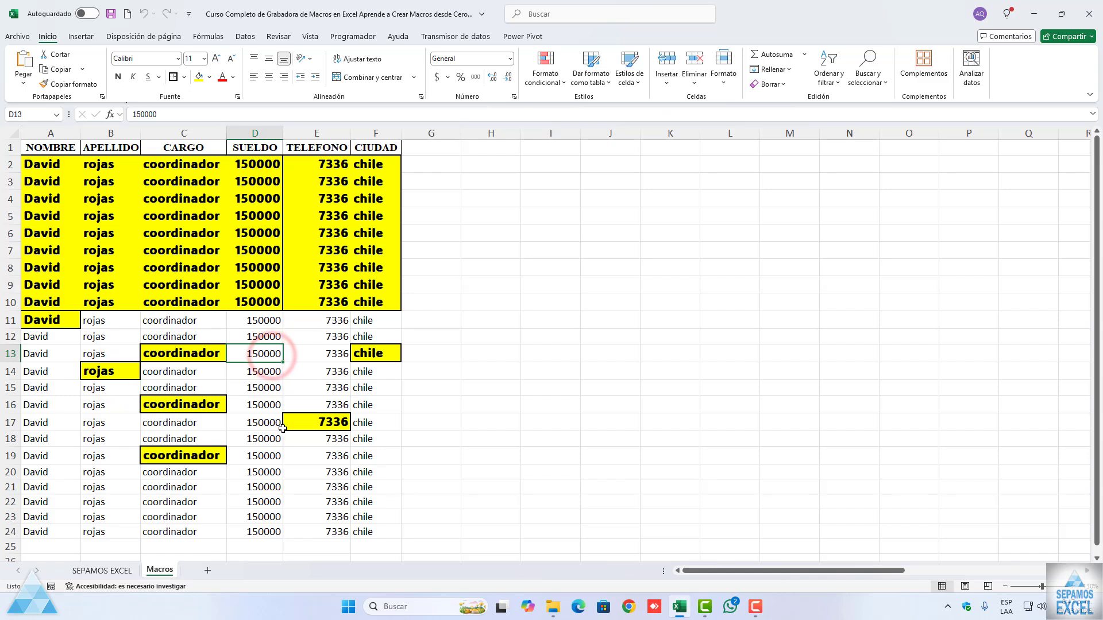
key(ctrl+m)
click(317, 488)
key(ctrl+m)
click(113, 507)
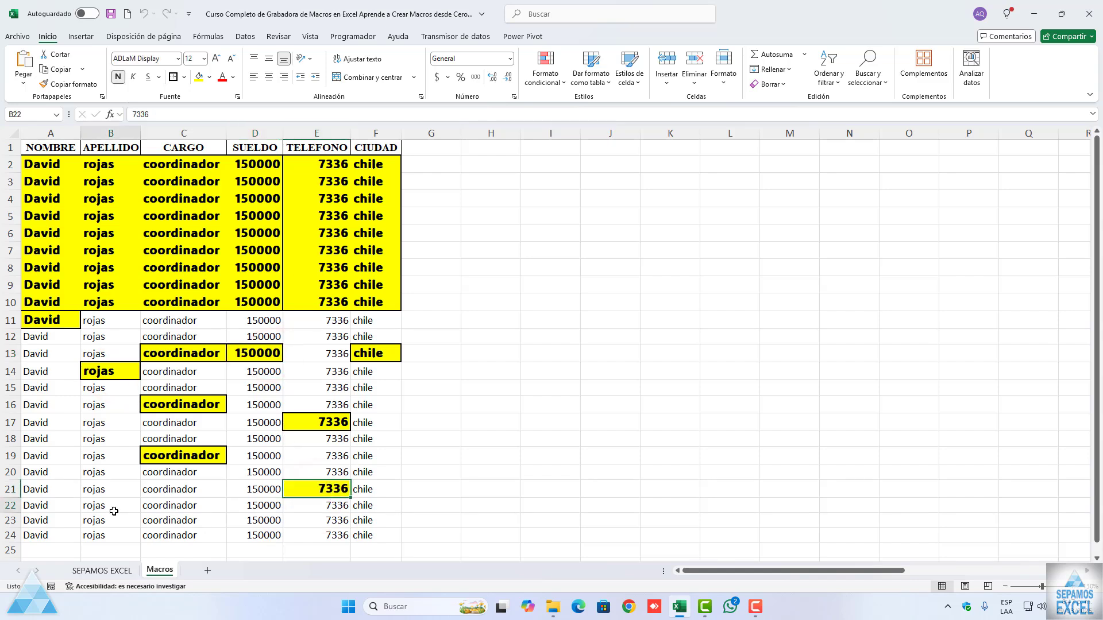
key(ctrl+m)
click(217, 520)
key(ctrl+m)
click(370, 460)
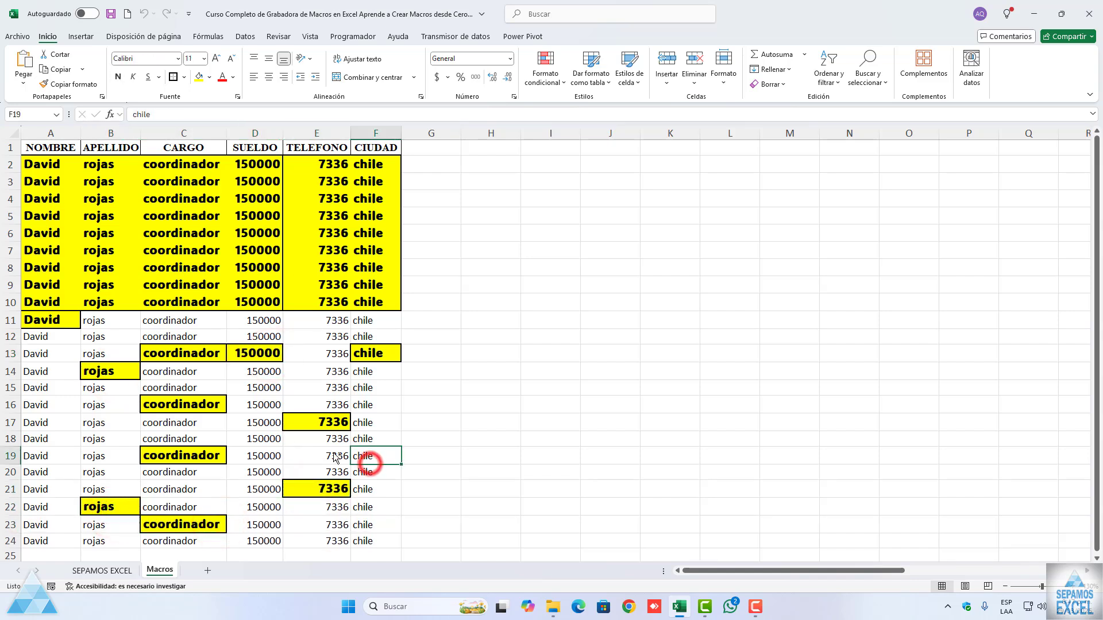
key(ctrl+m)
click(41, 423)
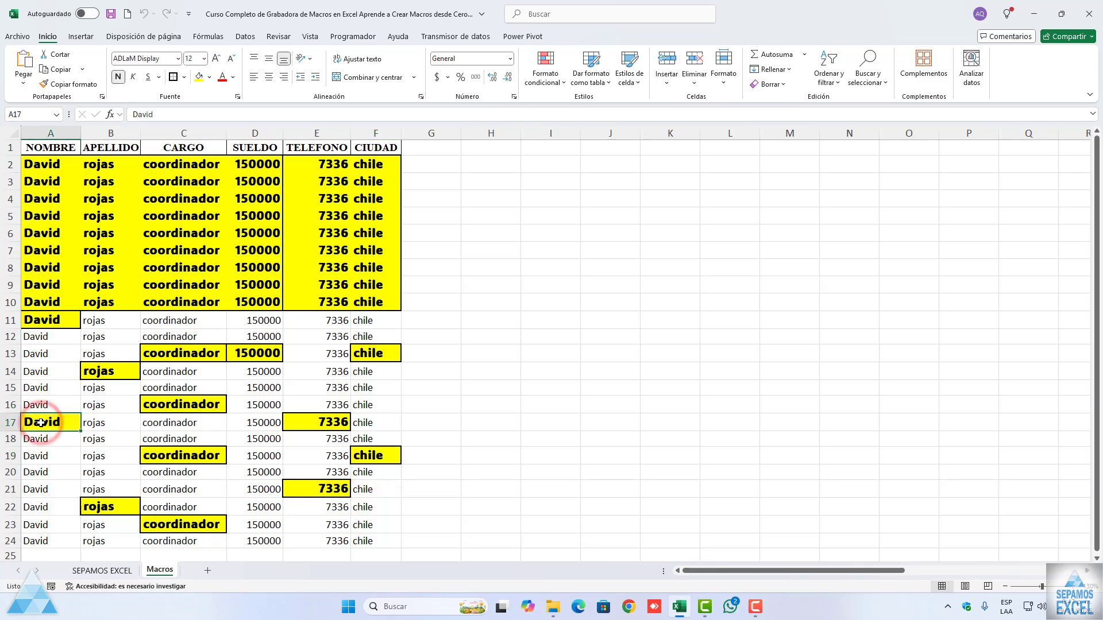
drag(46, 163, 382, 539)
click(550, 388)
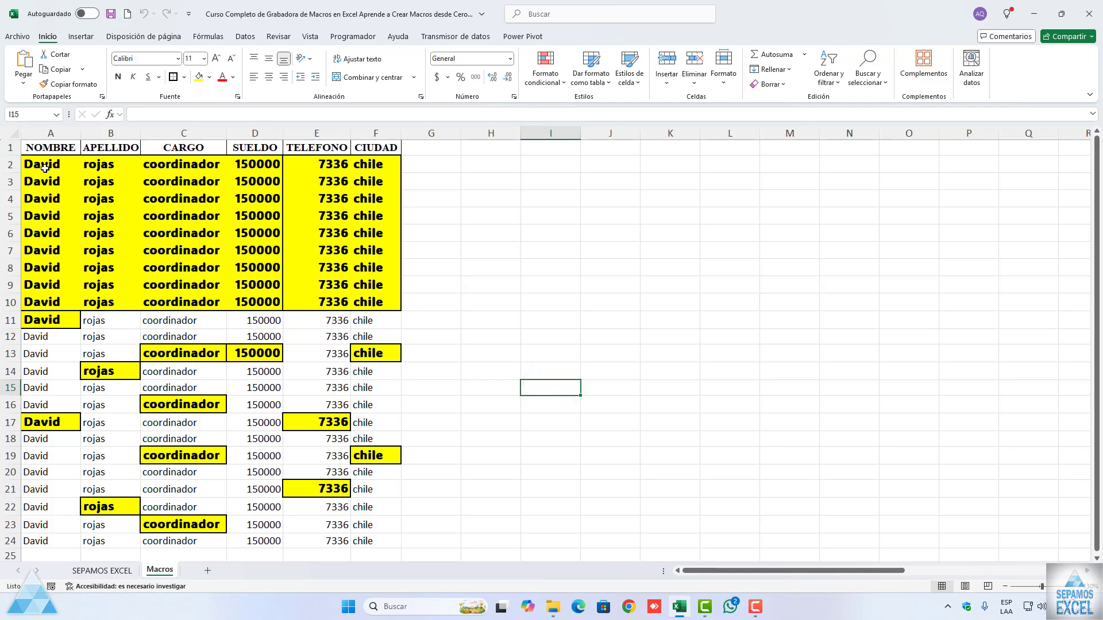
drag(42, 166, 337, 336)
click(300, 307)
Step: Start recording a macro named LIMPIARTODO from cell A2, with shortcut Ctrl+q and stored in Este libro
click(38, 162)
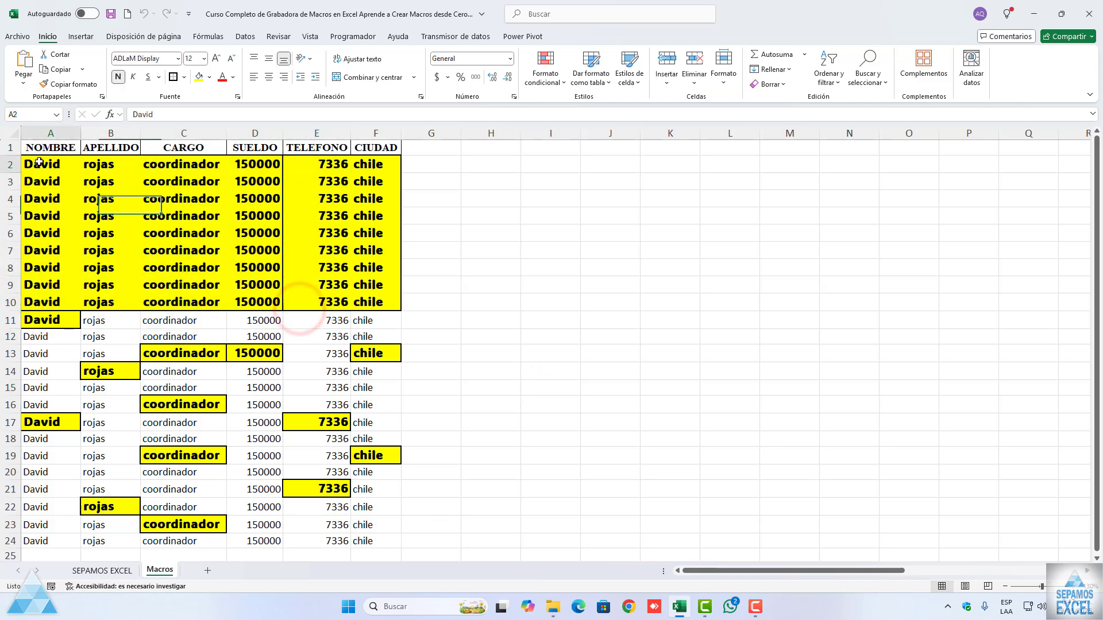
click(353, 36)
click(87, 55)
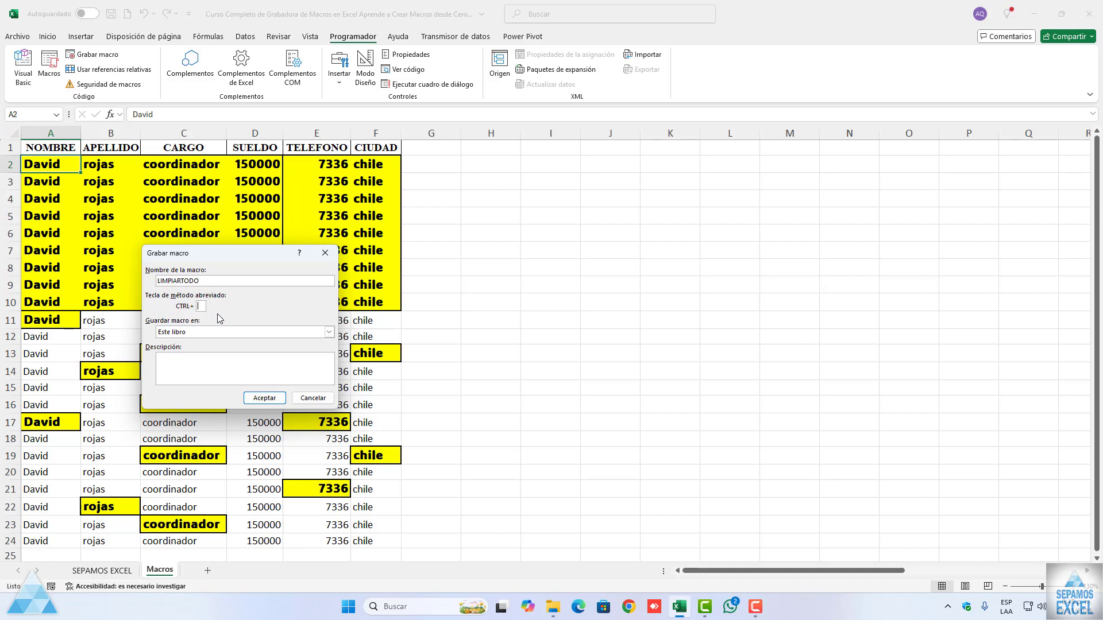
click(264, 398)
Step: Record the clearing of only the formats from the data block A2:F24 into the LIMPIARTODO macro
drag(46, 165, 369, 546)
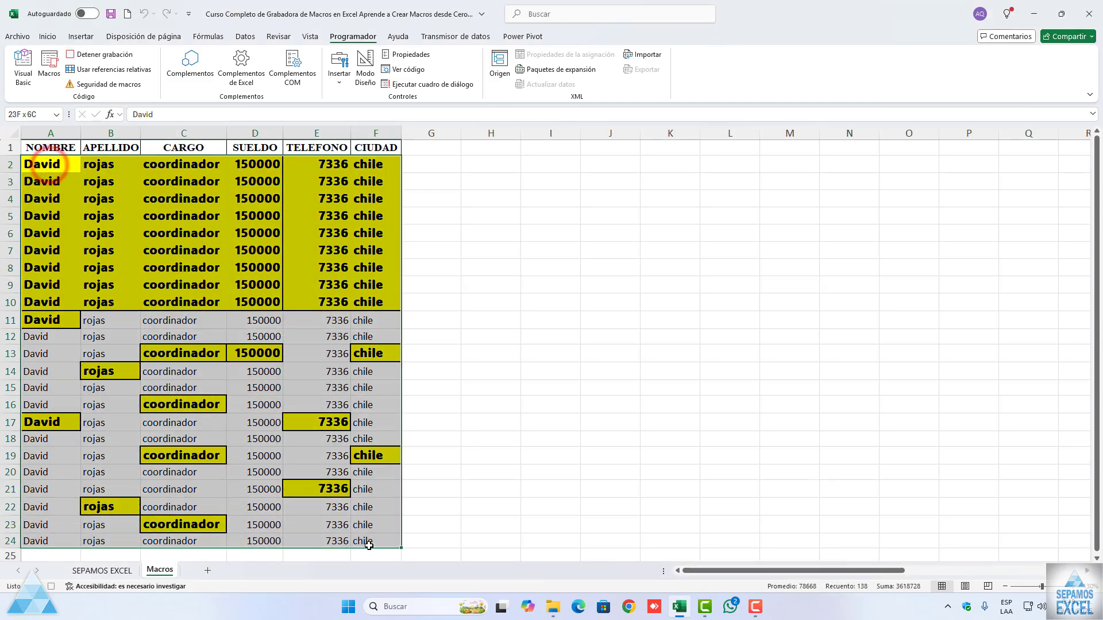
click(47, 37)
click(781, 84)
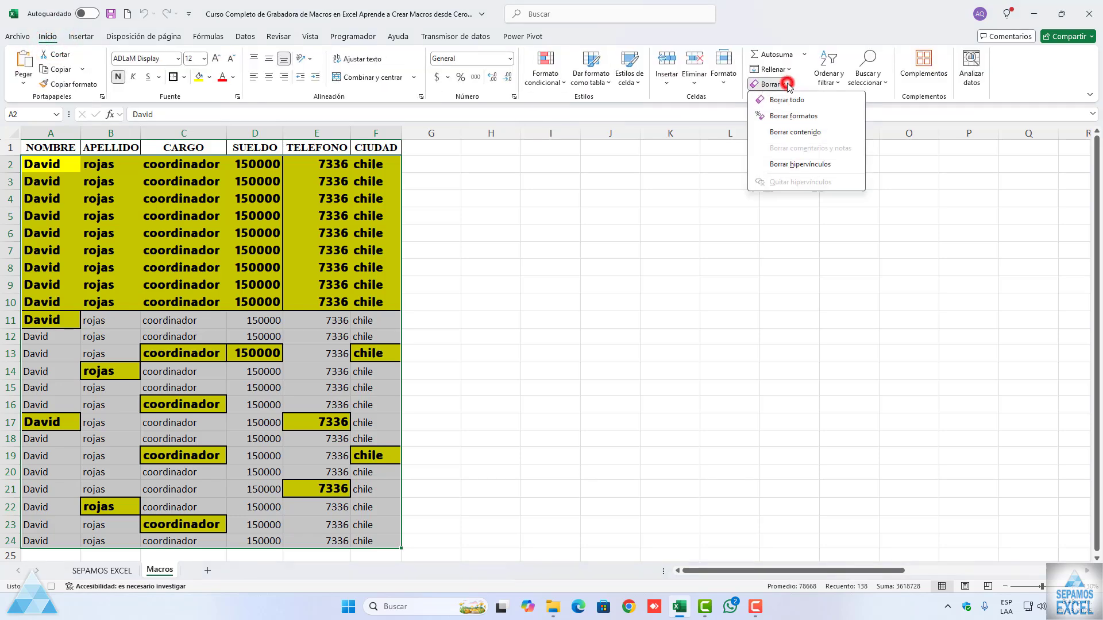
click(790, 118)
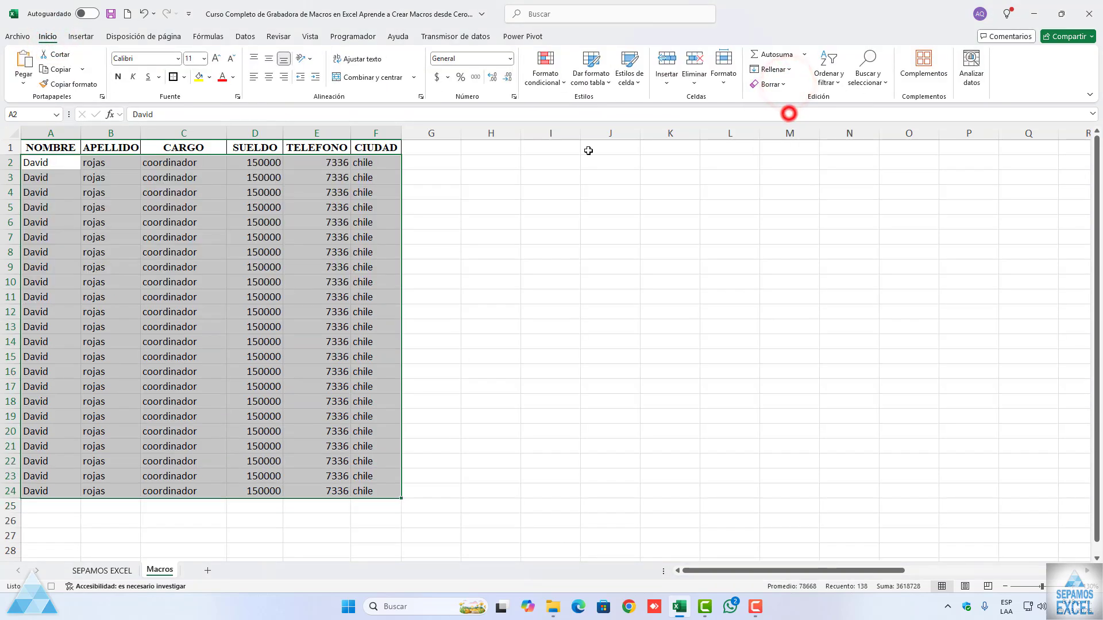
Step: Select cell A2 as the last action of the LIMPIARTODO macro and stop the recording
click(45, 165)
click(45, 166)
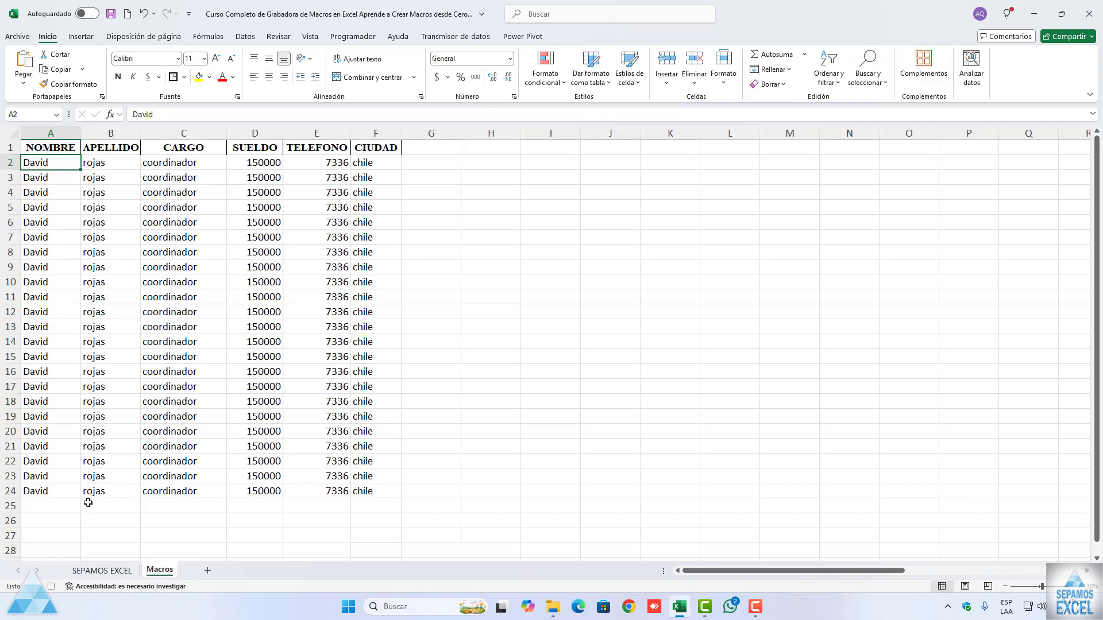
click(117, 297)
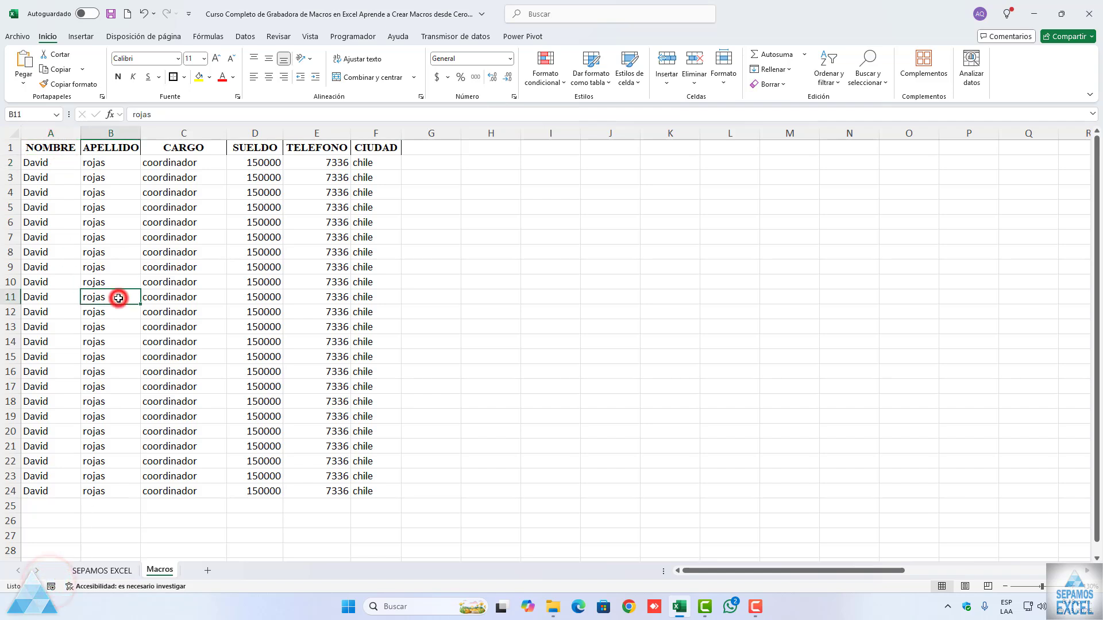
Step: Note the macro shortcuts beside the table: "control +a" in H3 and "control + q" in H4
click(478, 177)
text(co)
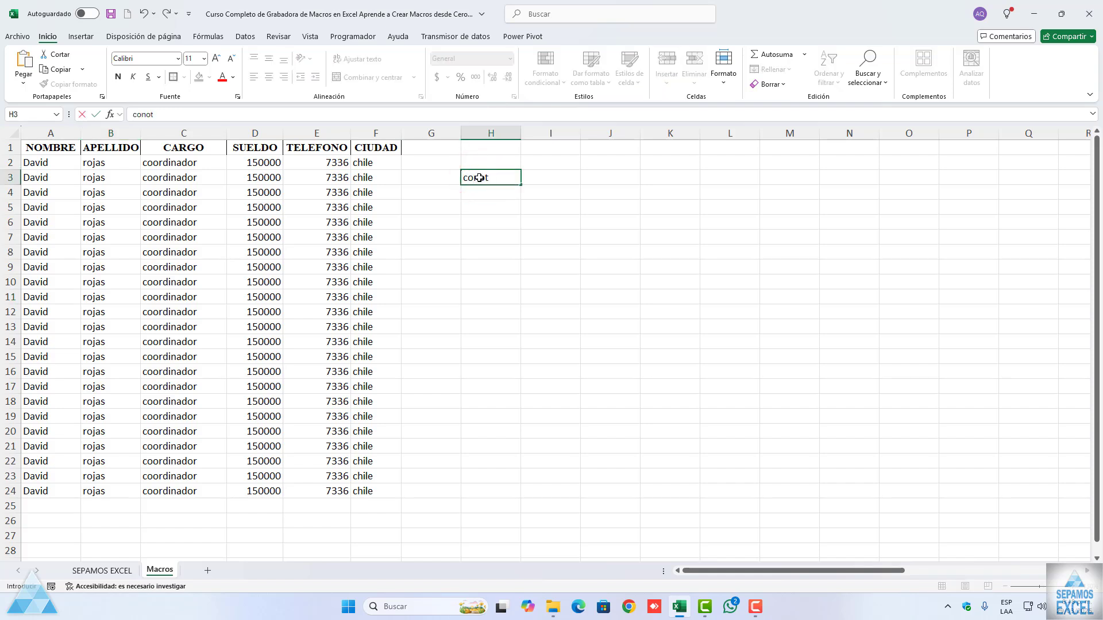
text(ntrol +a)
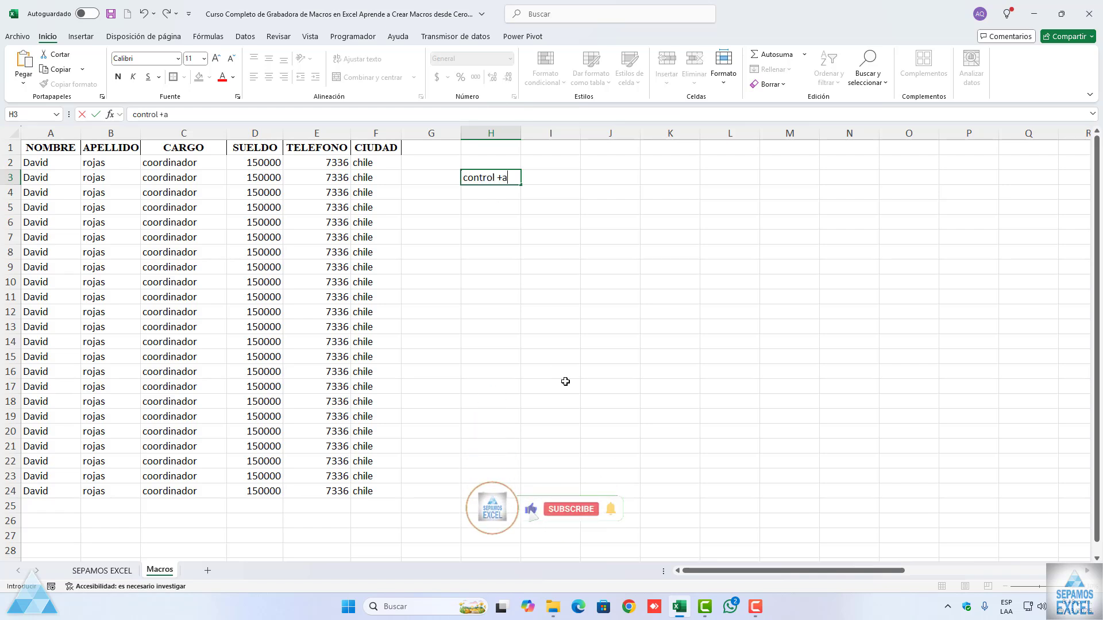
key(Return)
text(control)
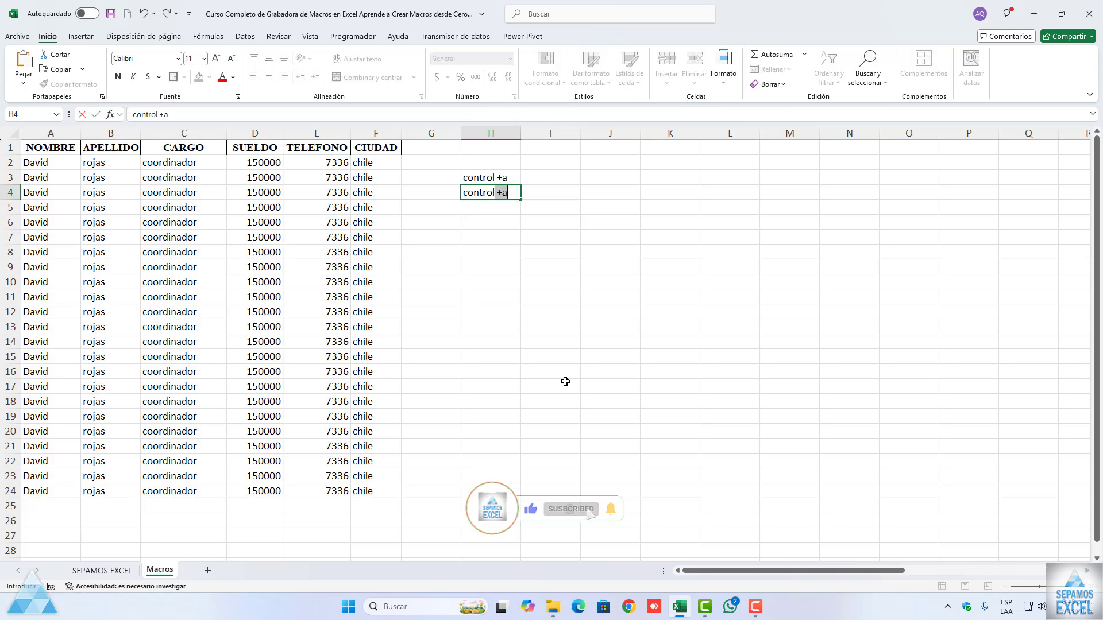
text( + q)
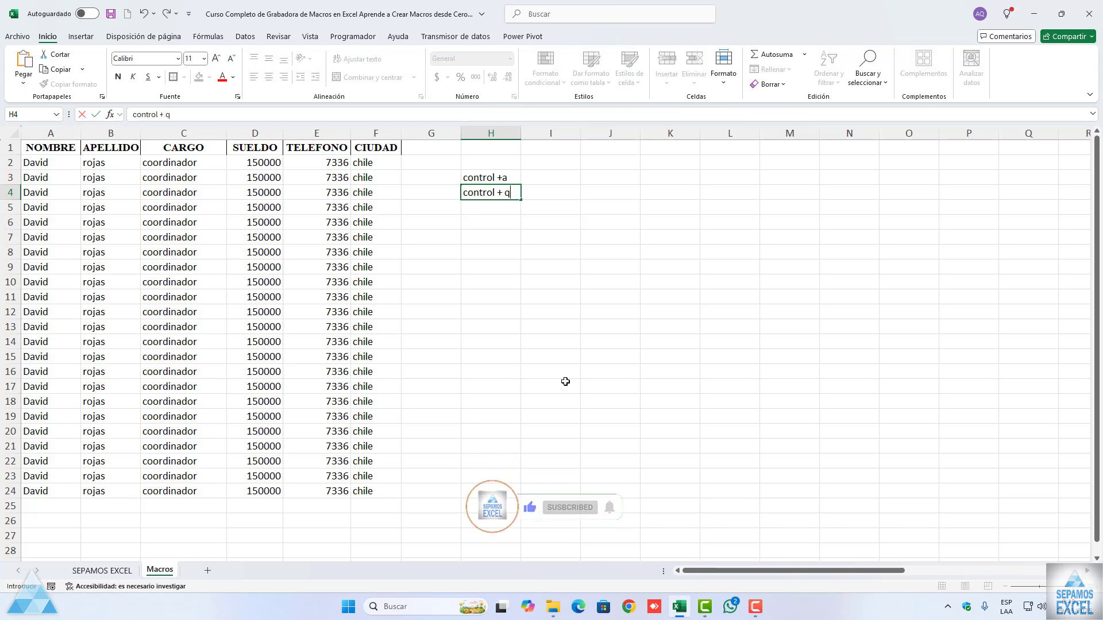
click(565, 381)
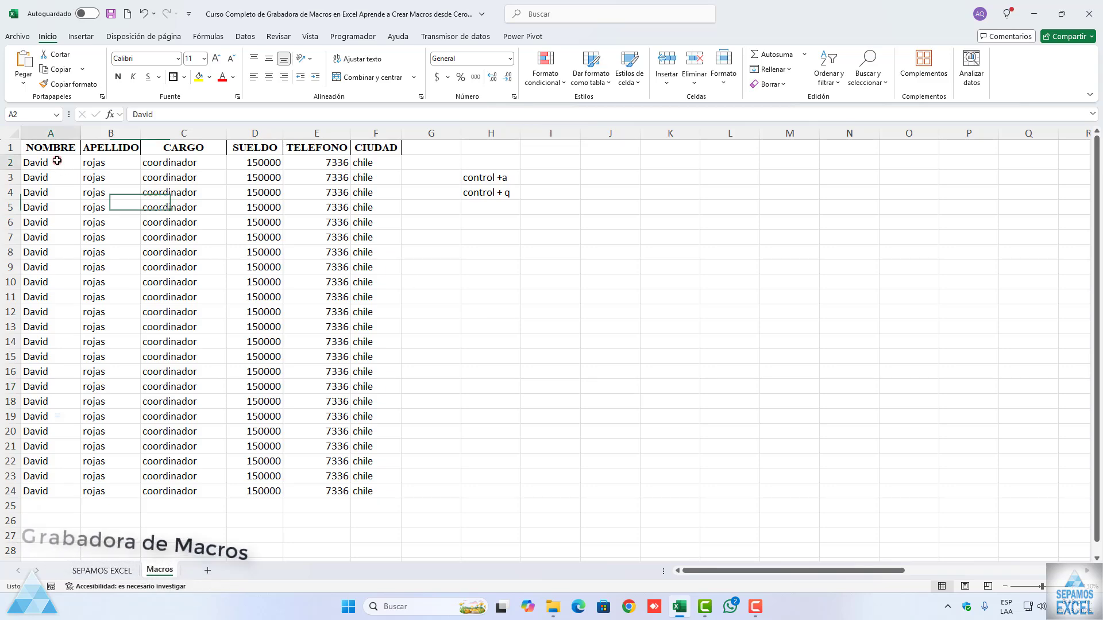
click(119, 178)
drag(73, 166, 371, 489)
key(ctrl+q)
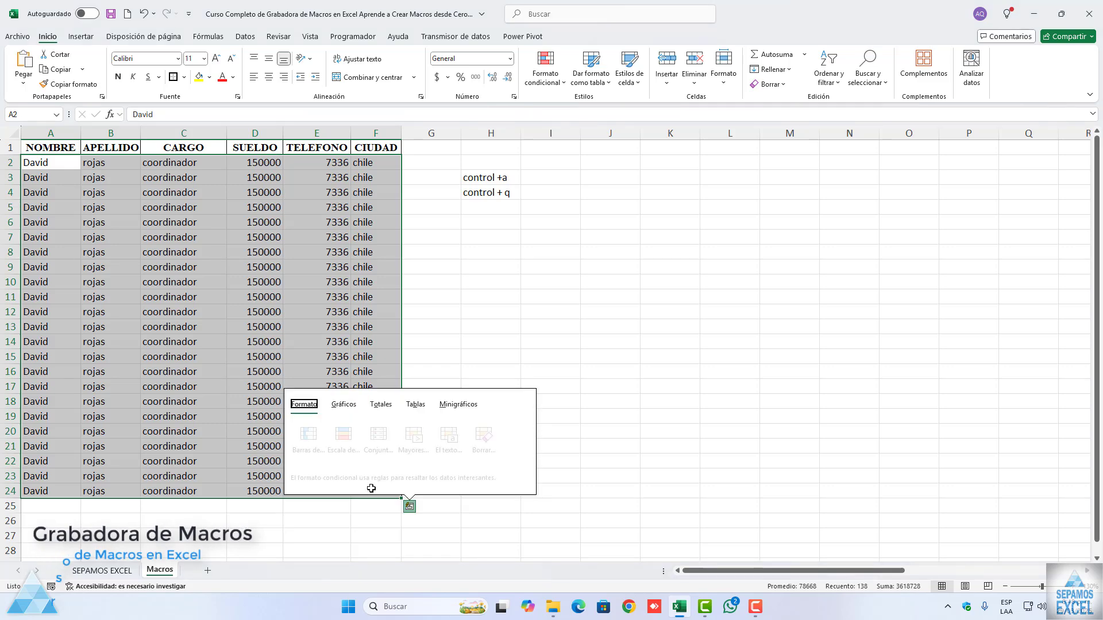
click(279, 382)
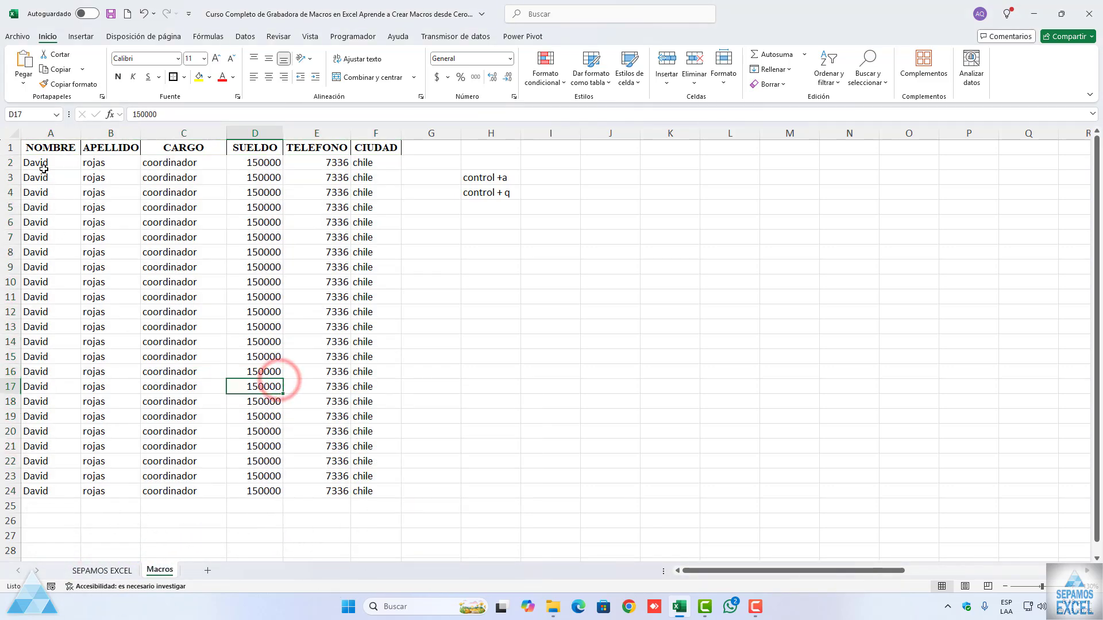
Step: Format the data block A2:F24 with the datos macro's shortcut and clear it with the LIMPIARTODO macro's shortcut
drag(36, 162, 368, 491)
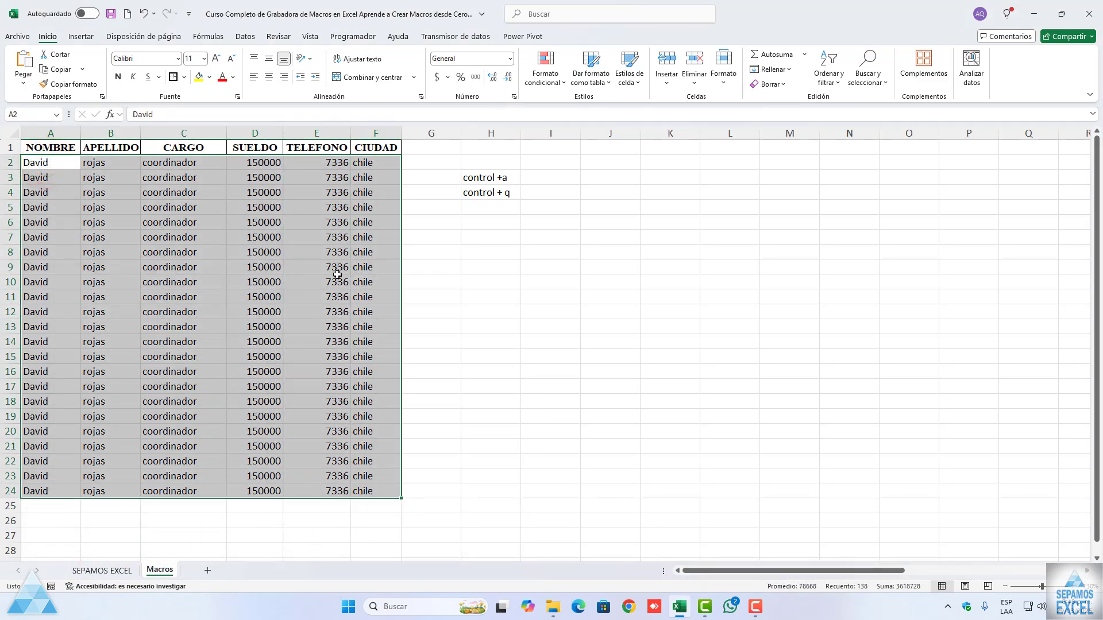
key(ctrl+a)
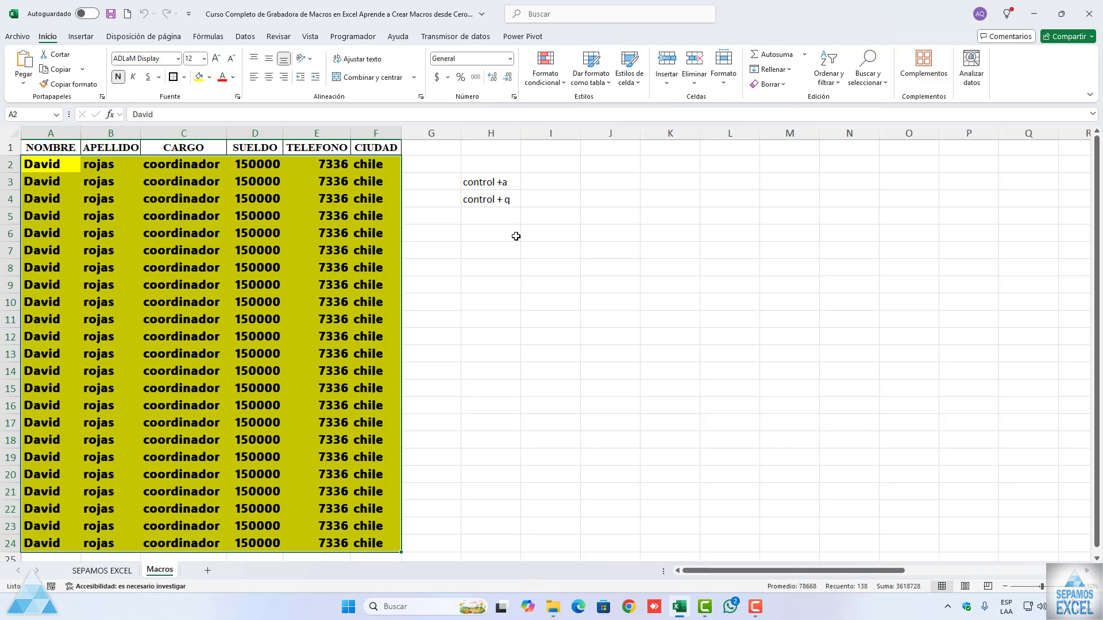
key(ctrl+q)
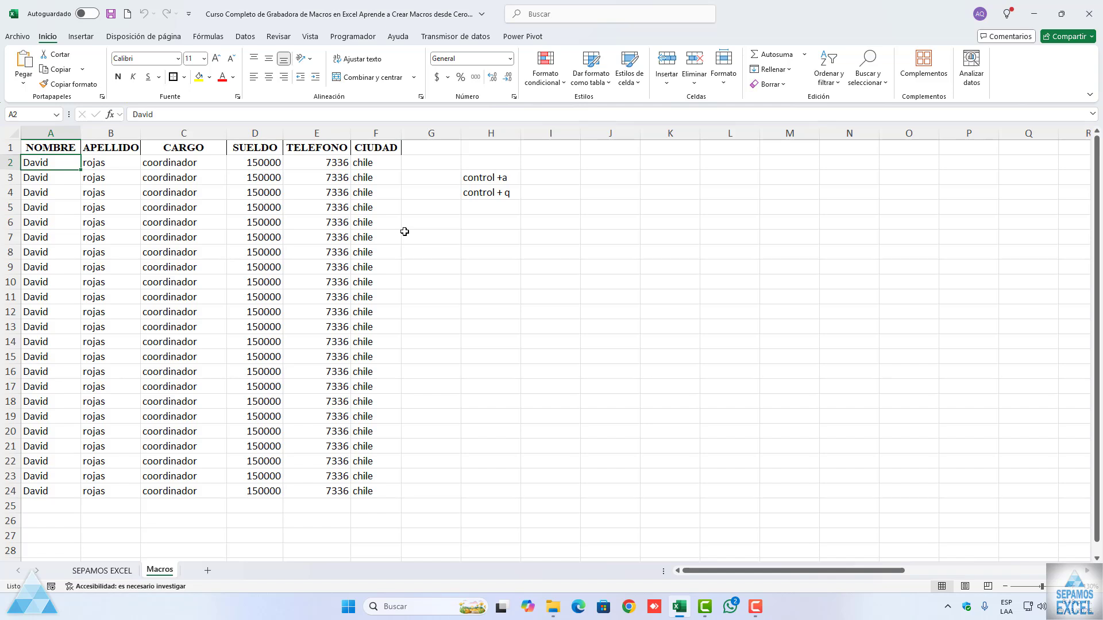
Step: Repeat the test on A2:F24 twice, running the datos macro and clearing its formatting with LIMPIARTODO each time
key(ctrl+a)
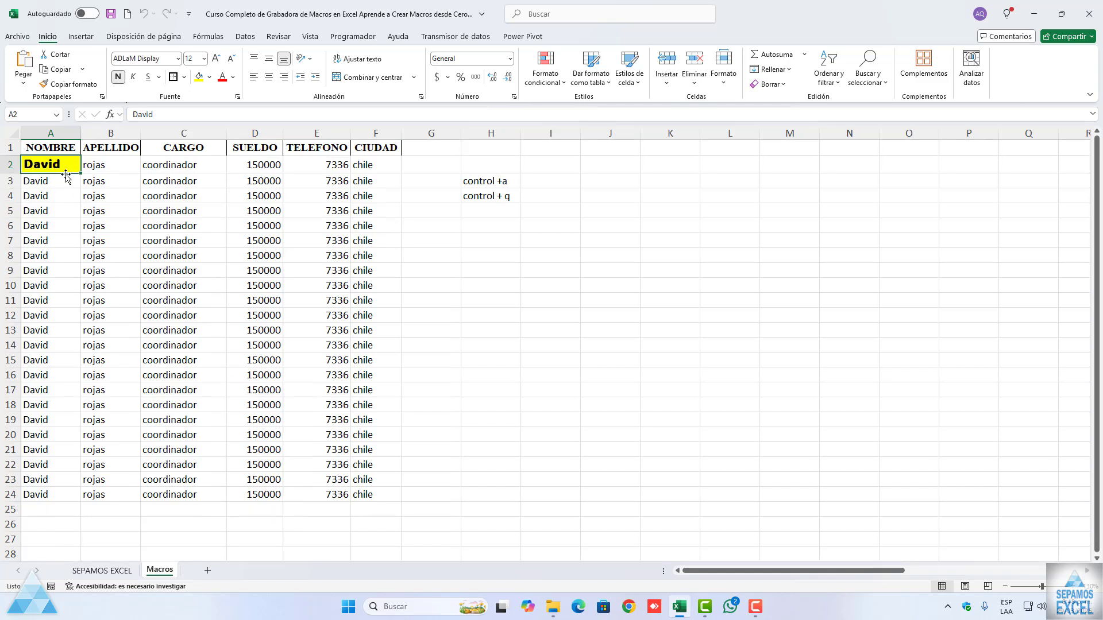
drag(61, 163, 377, 495)
key(ctrl+a)
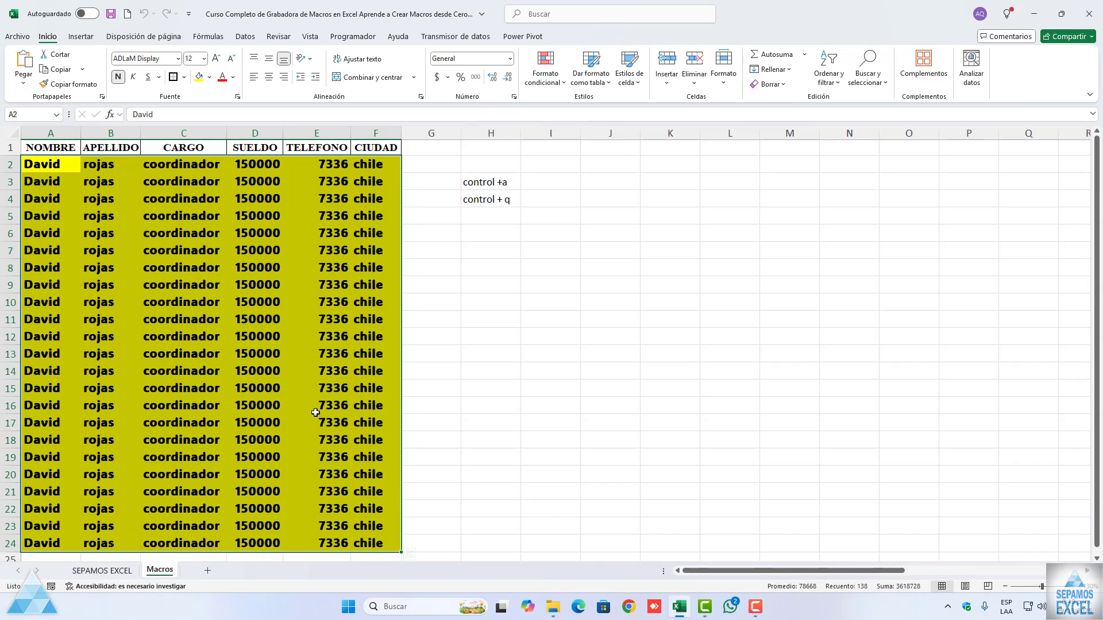
key(ctrl+q)
drag(37, 161, 384, 489)
key(ctrl+a)
key(ctrl+q)
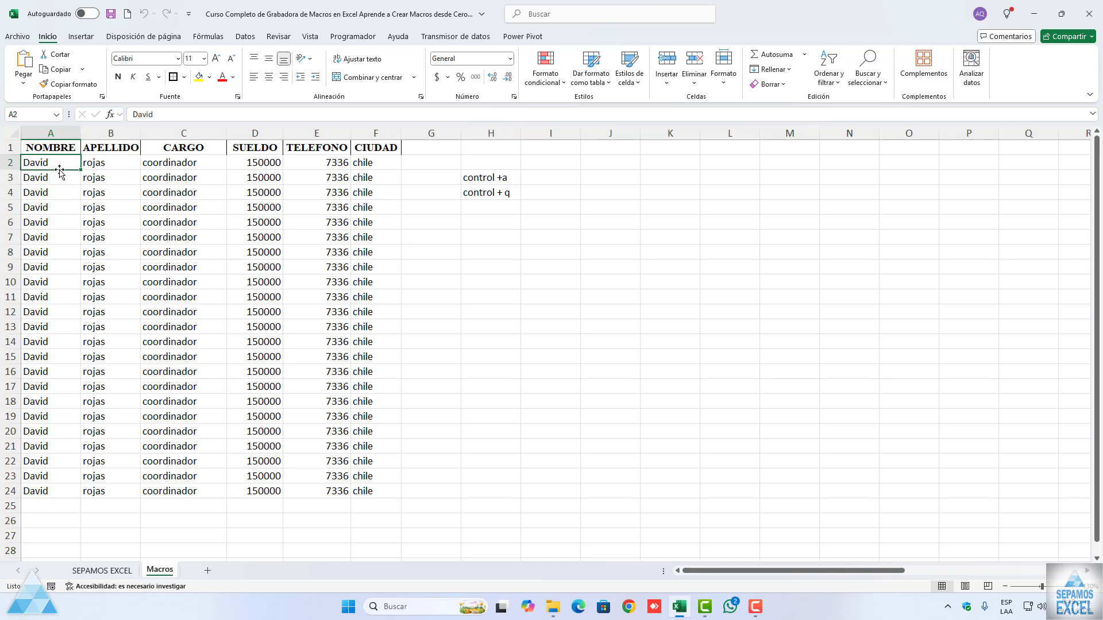
Step: Review the workbook's list of recorded macros, going through datos, LIMPIARTODO, Macro1 and Macro2, and close it without running any
click(348, 37)
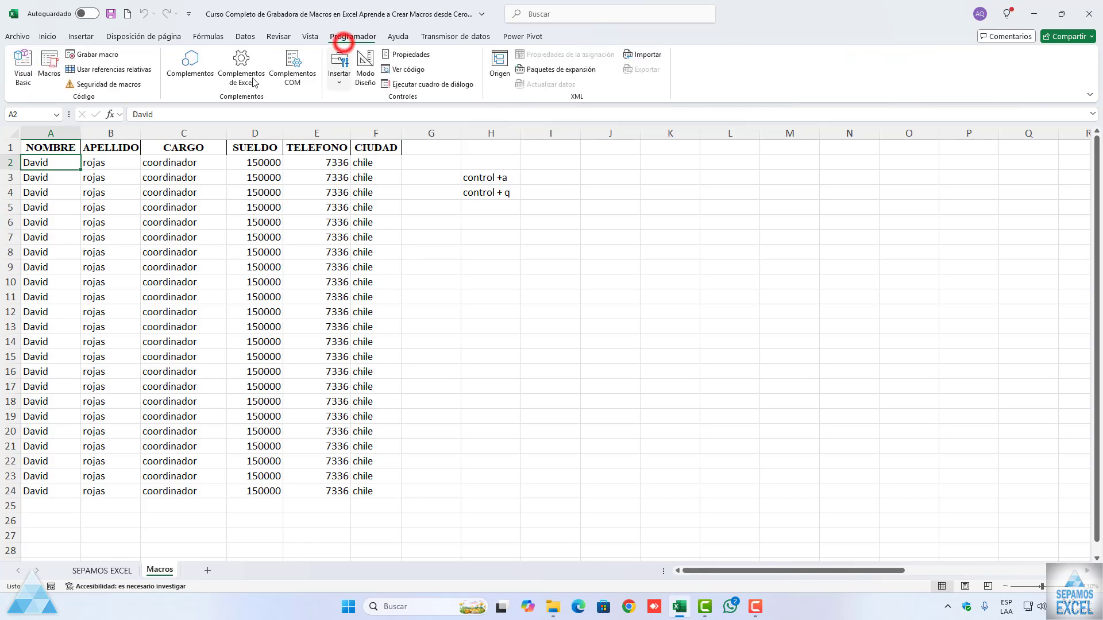
click(51, 74)
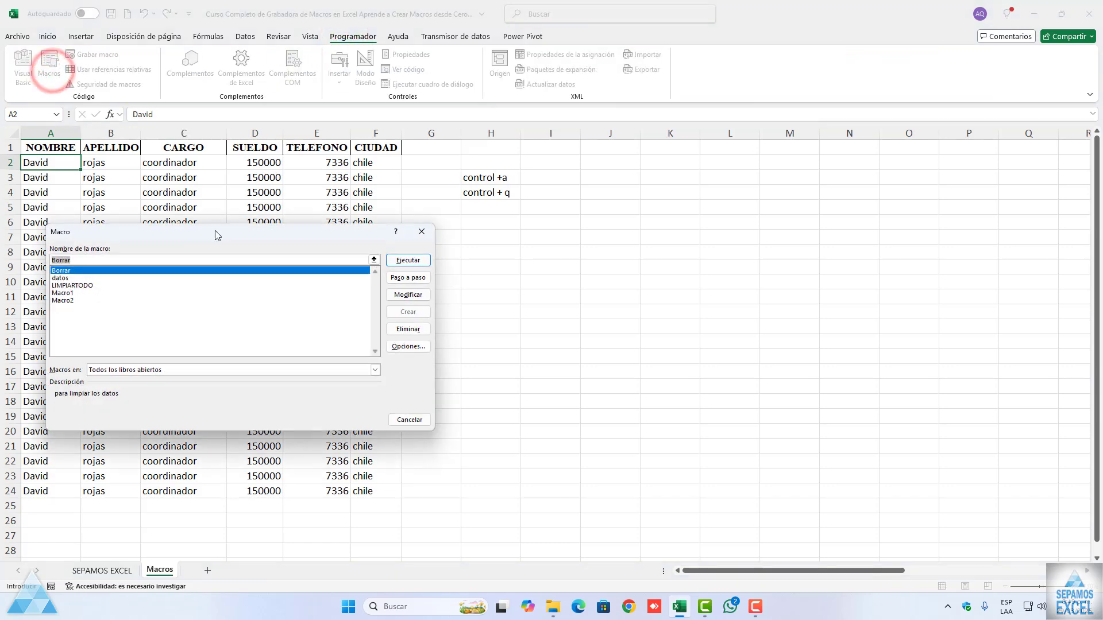
click(68, 278)
click(70, 285)
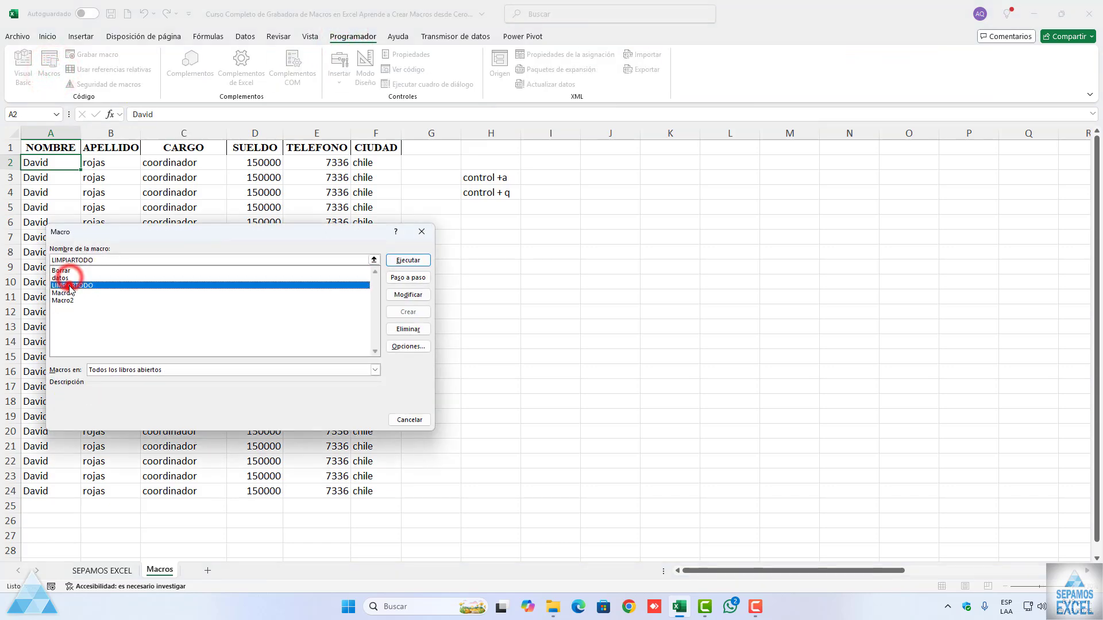
click(69, 292)
click(69, 298)
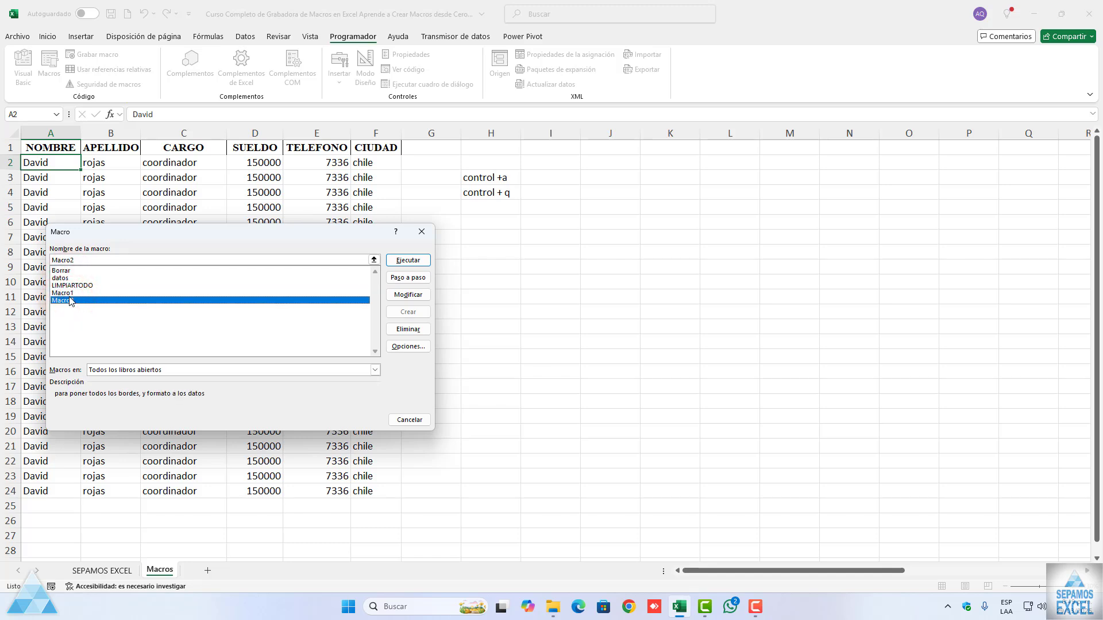
click(427, 232)
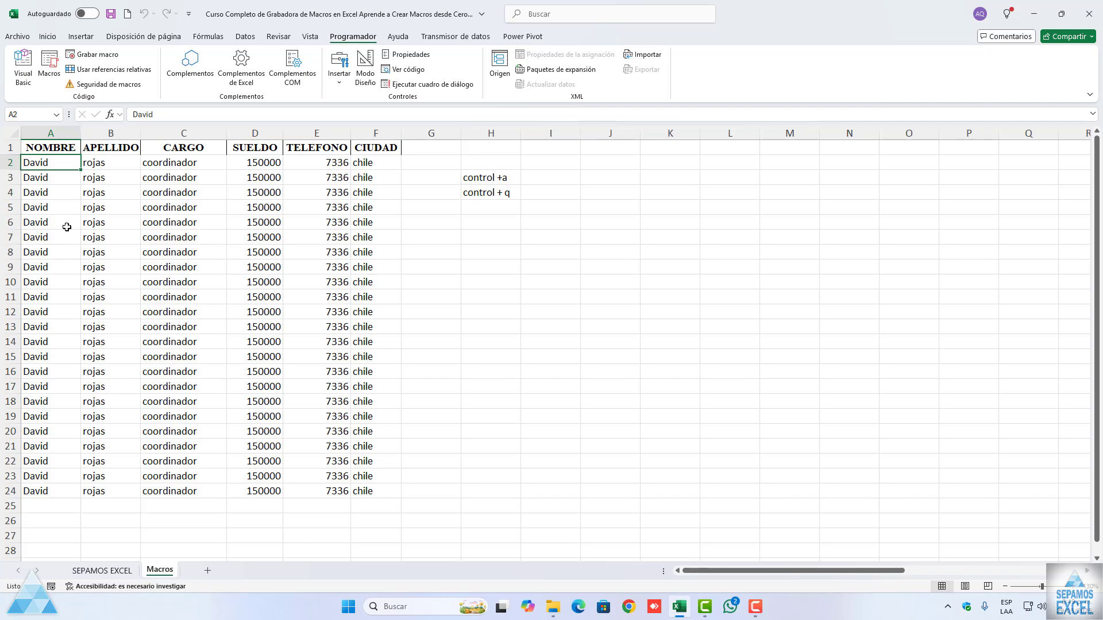
Step: Open the Visual Basic editor and go through Módulo1, Módulo2 and Módulo3 in the project tree
click(19, 77)
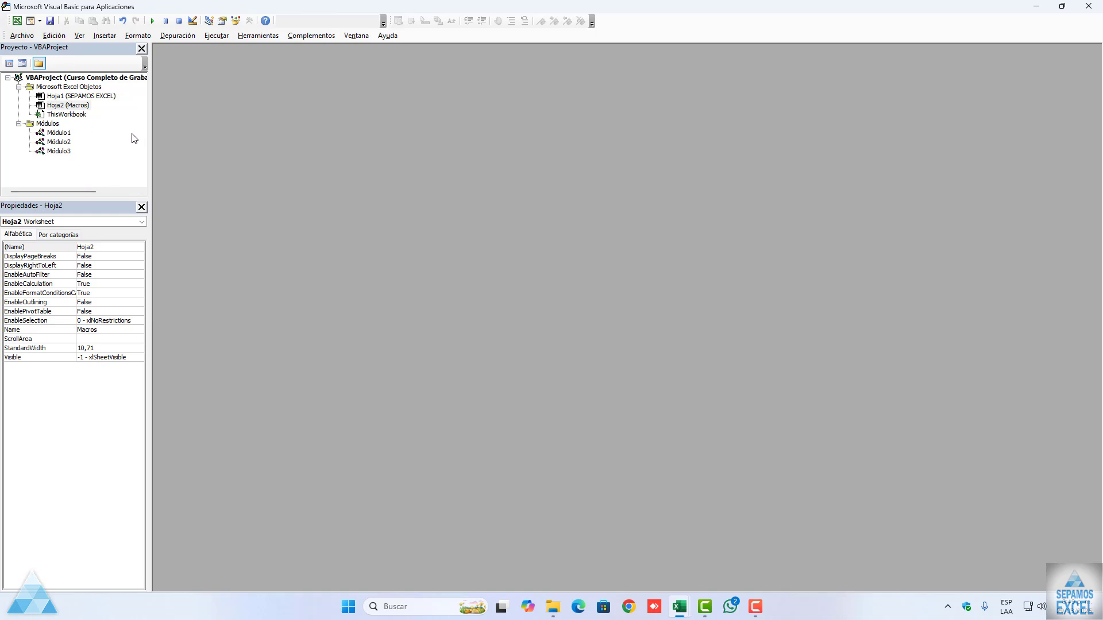
click(60, 133)
click(60, 142)
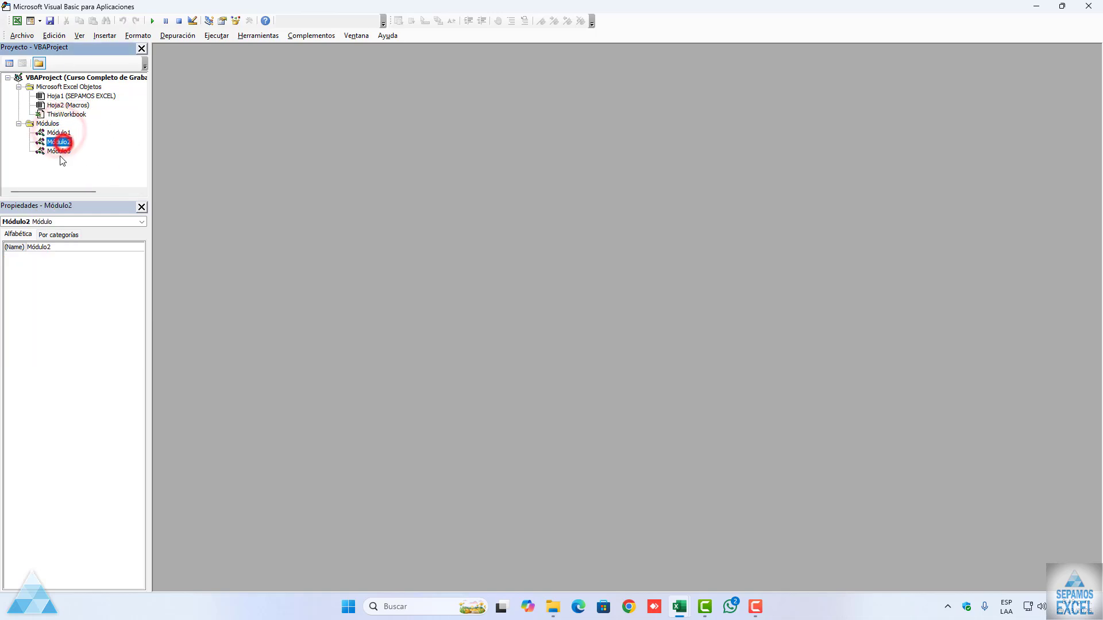
click(62, 150)
click(65, 132)
click(63, 141)
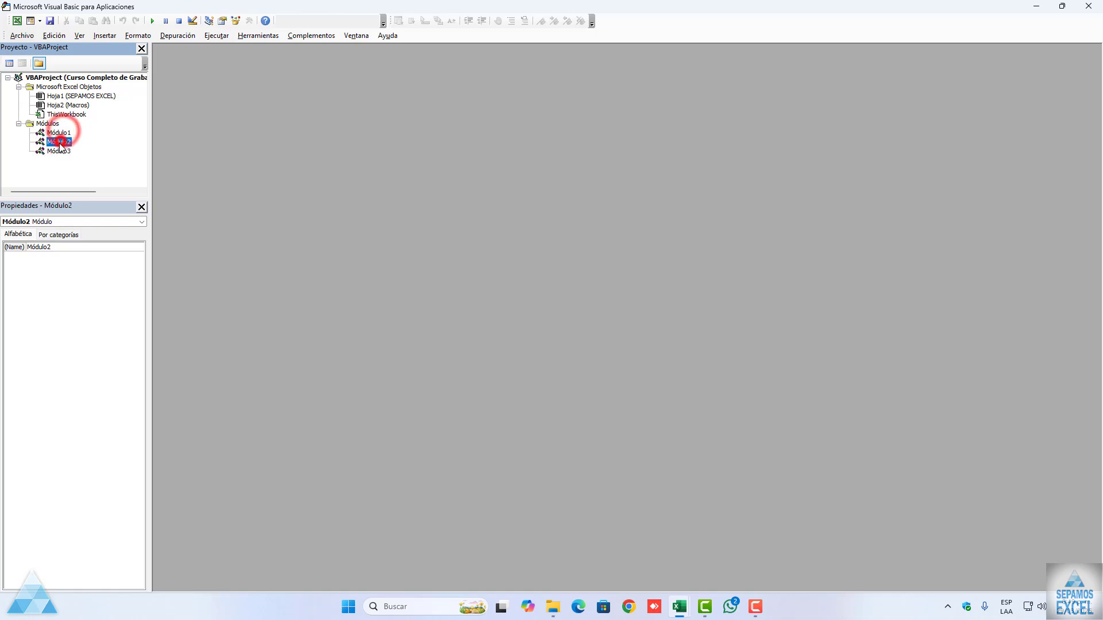
click(58, 150)
click(60, 133)
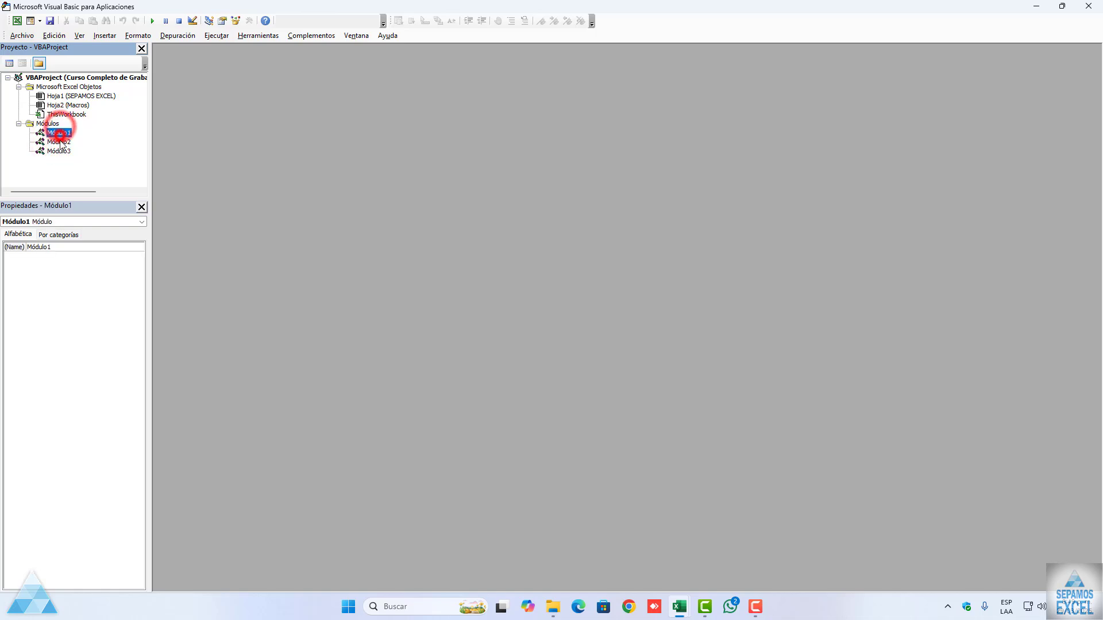
click(61, 142)
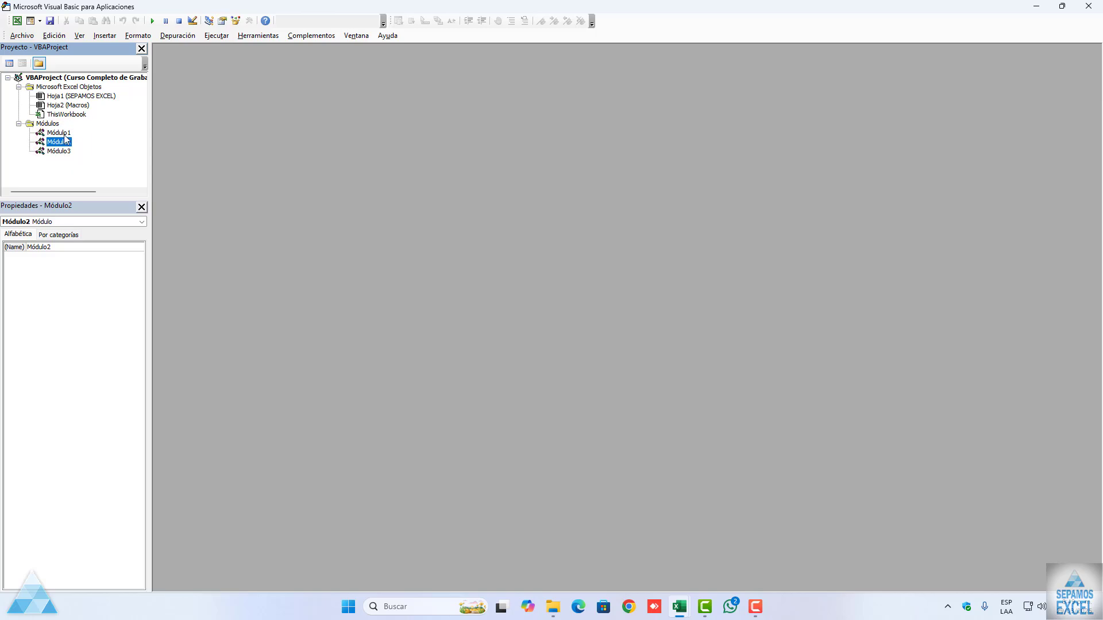
Step: Examine the recorded code of Macro1 in Módulo1 and of Macro2 in Módulo2
double_click(63, 133)
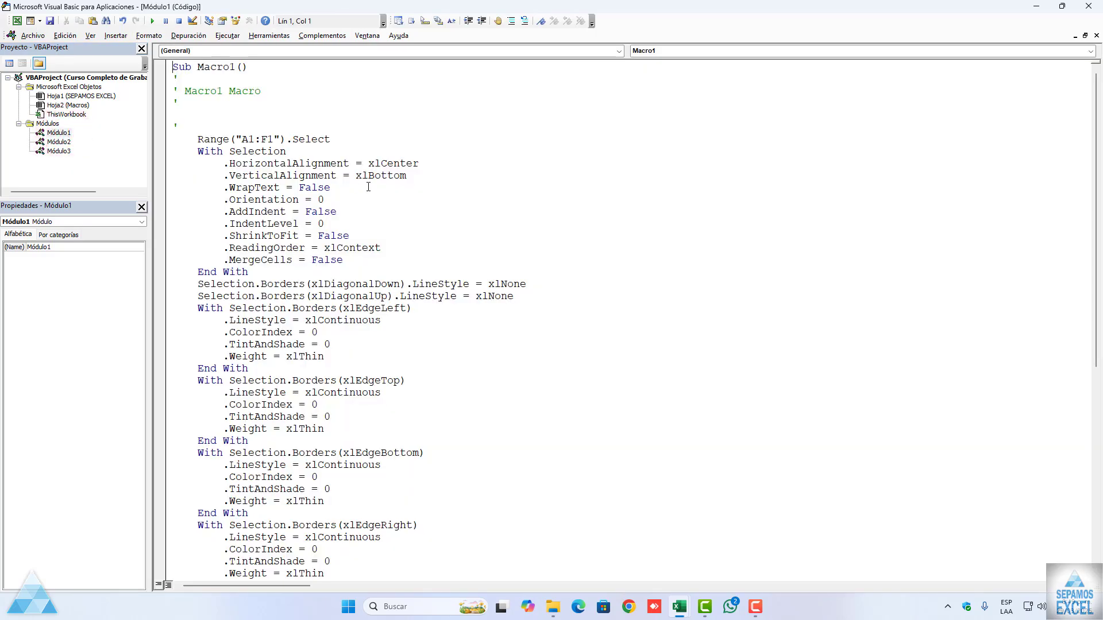
scroll(369, 187, down, 14)
scroll(369, 186, up, 14)
double_click(59, 142)
scroll(457, 276, down, 14)
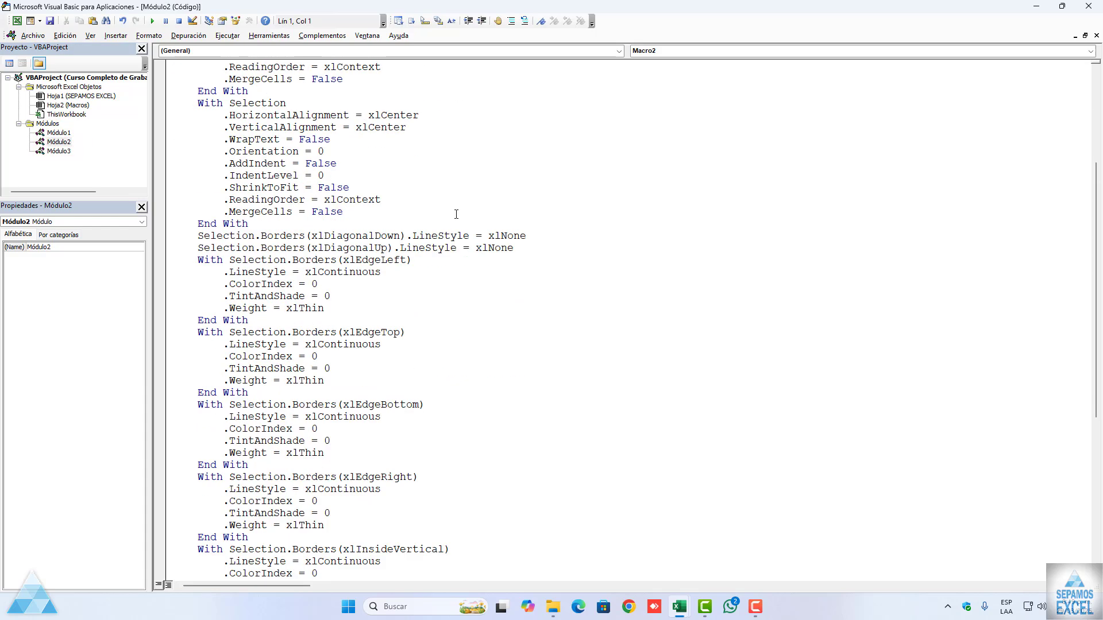
scroll(445, 295, up, 14)
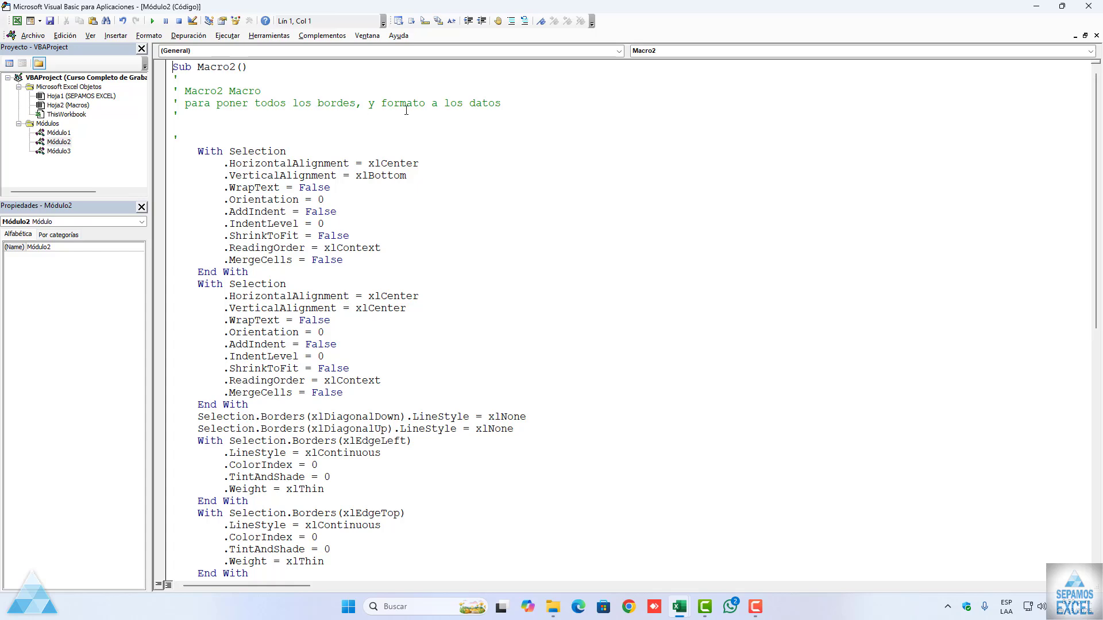
Step: Examine the code of Borrar, datos and LIMPIARTODO in Módulo3, including their shortcut comments, and return to Módulo1's code
double_click(58, 150)
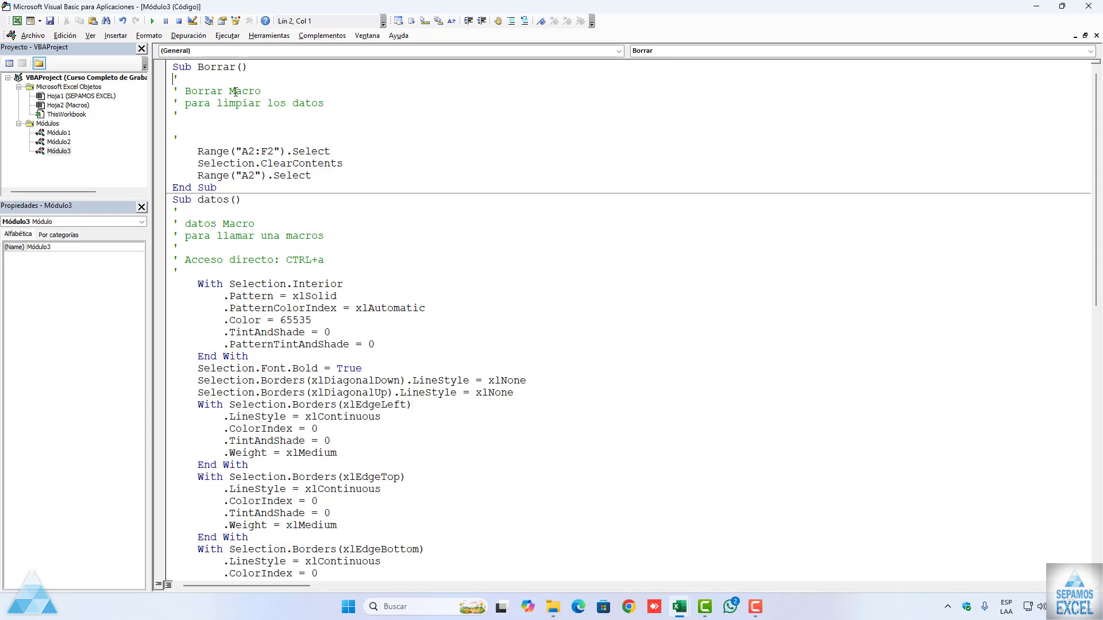
scroll(239, 104, down, 2)
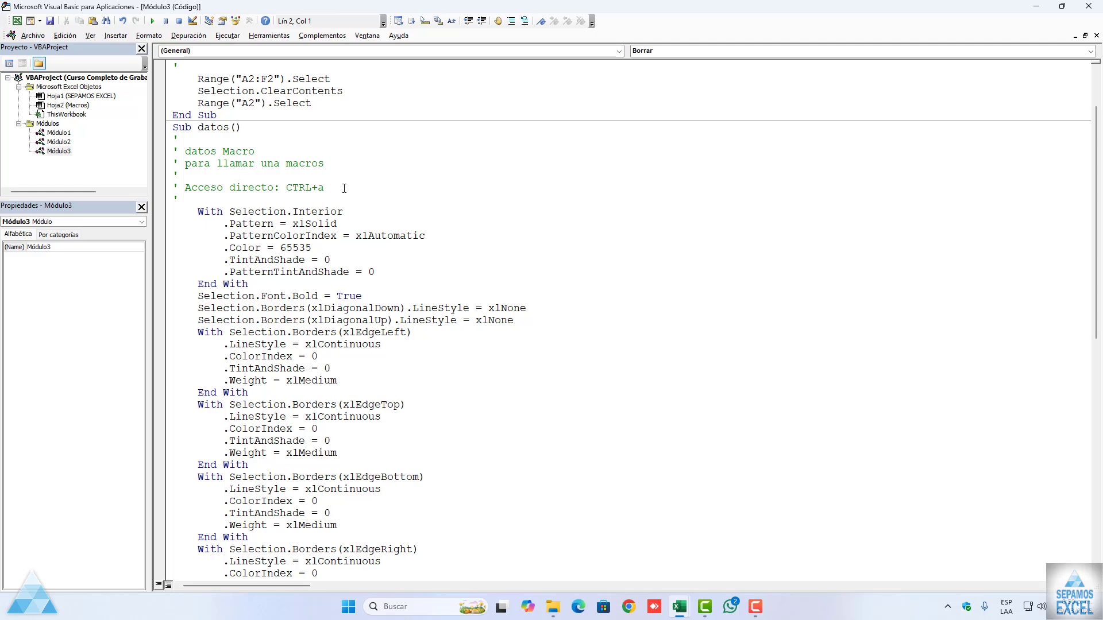
scroll(344, 188, down, 13)
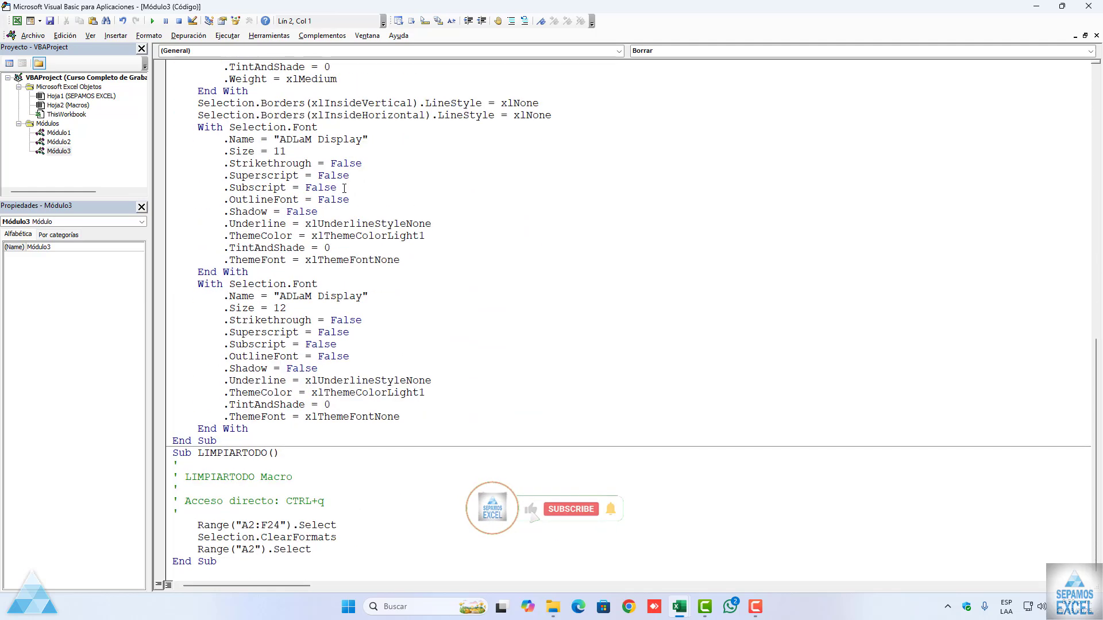
scroll(344, 189, down, 1)
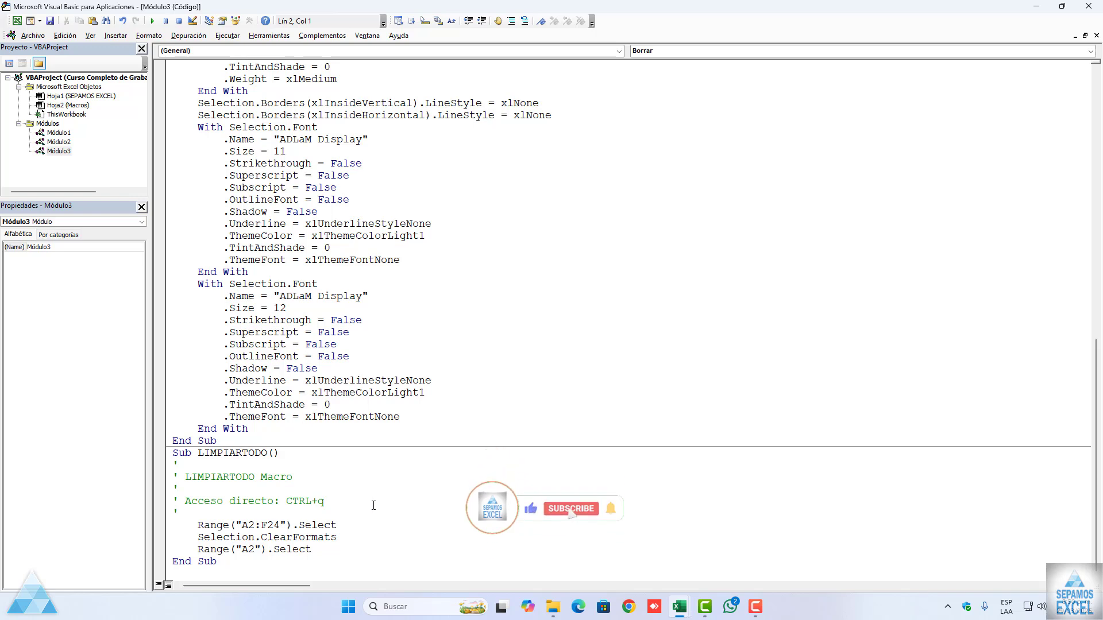
click(330, 502)
scroll(283, 367, up, 4)
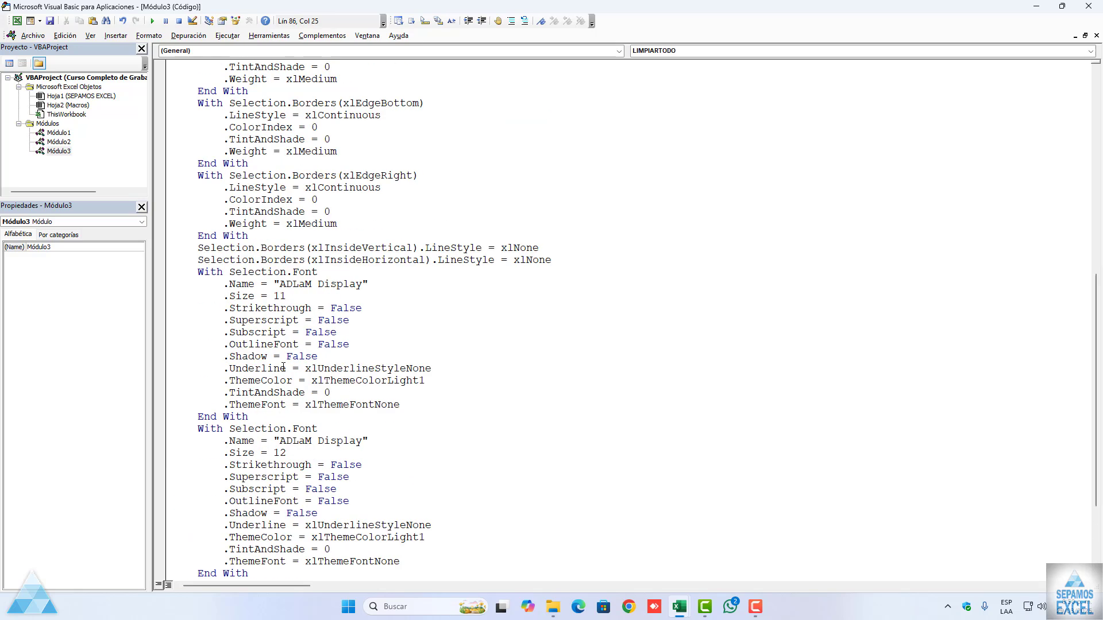
scroll(283, 367, up, 12)
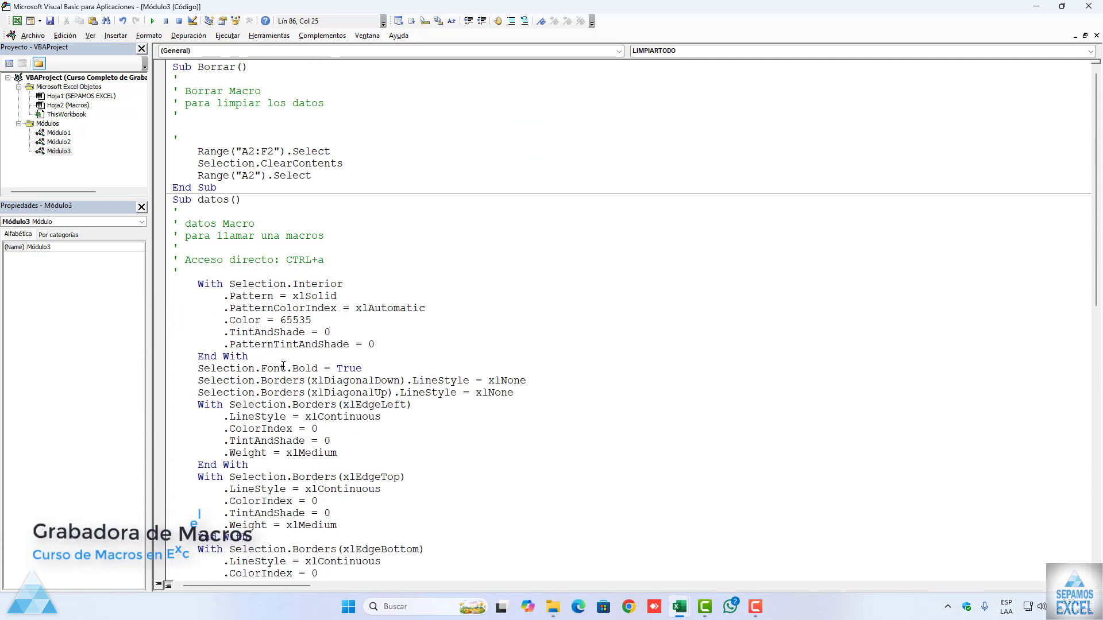
double_click(64, 133)
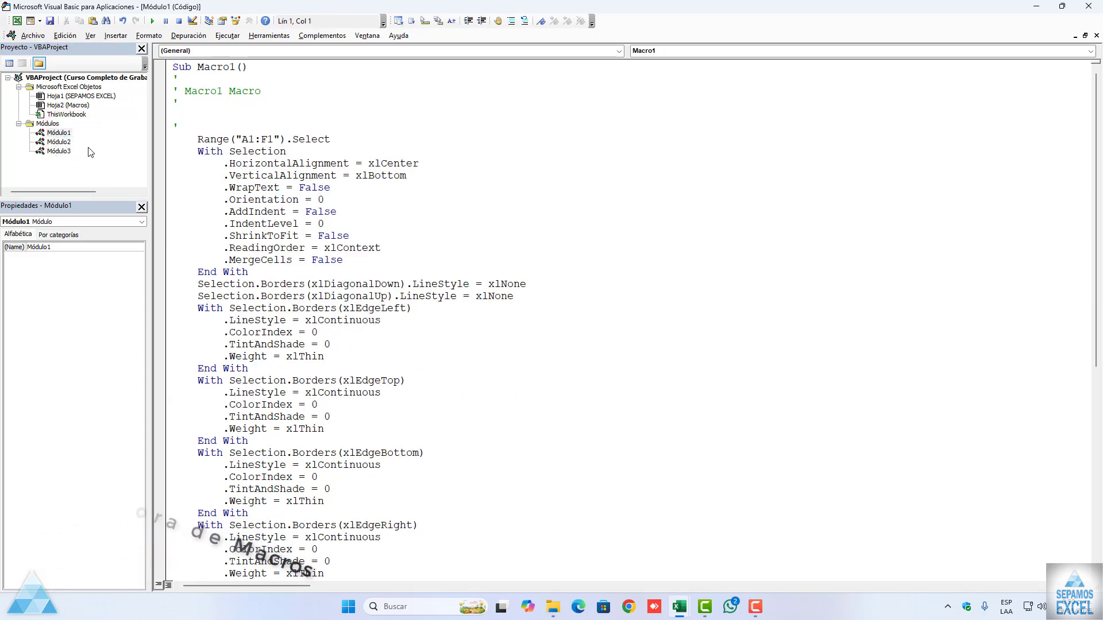
Step: Examine Macro2's code in Módulo2 and the code of Borrar, datos and LIMPIARTODO in Módulo3, including the fill colour line in datos
double_click(58, 141)
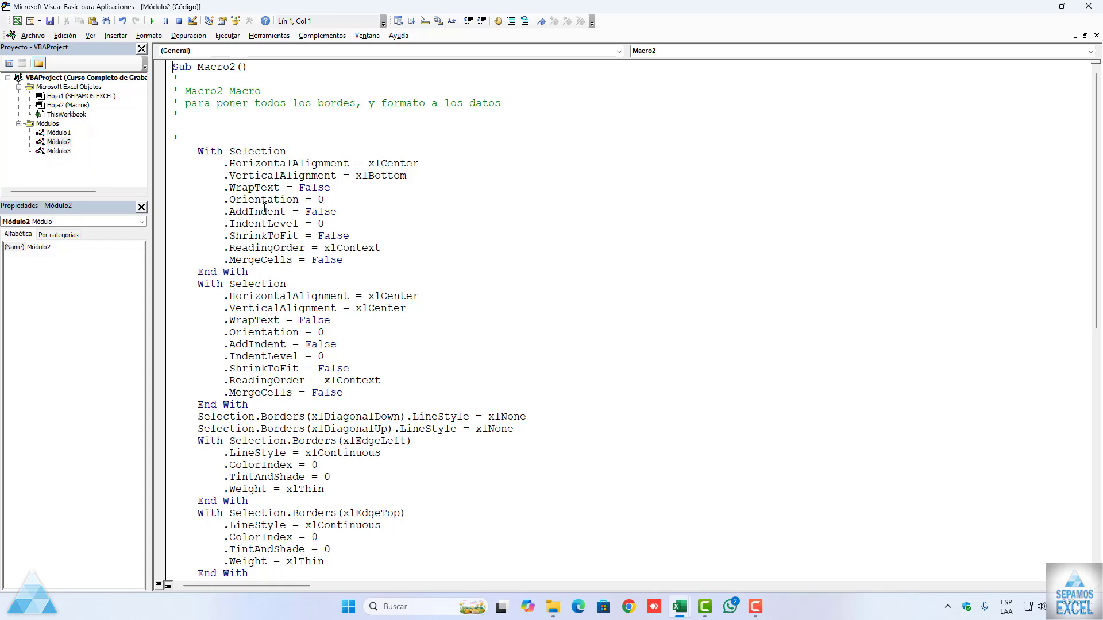
scroll(265, 208, down, 14)
scroll(269, 296, up, 15)
double_click(59, 151)
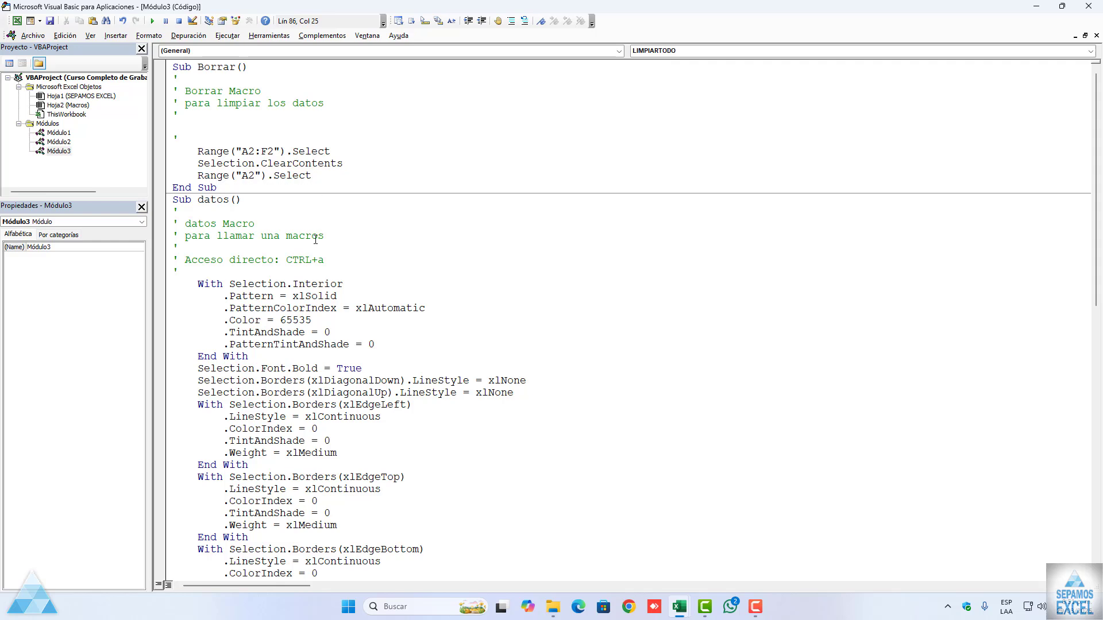
scroll(315, 239, down, 5)
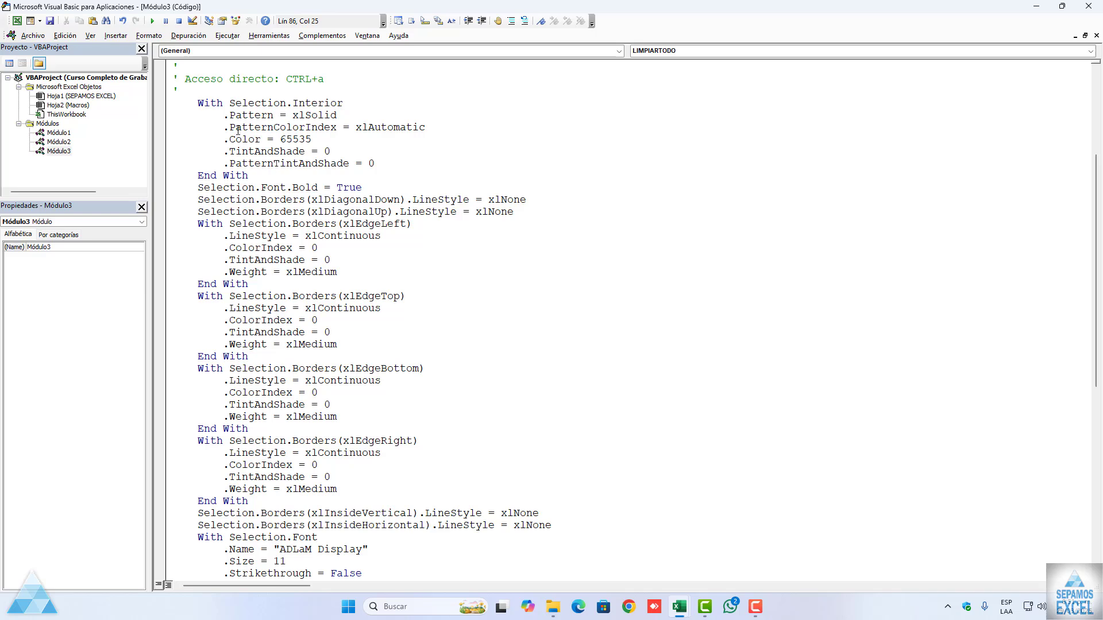
click(330, 138)
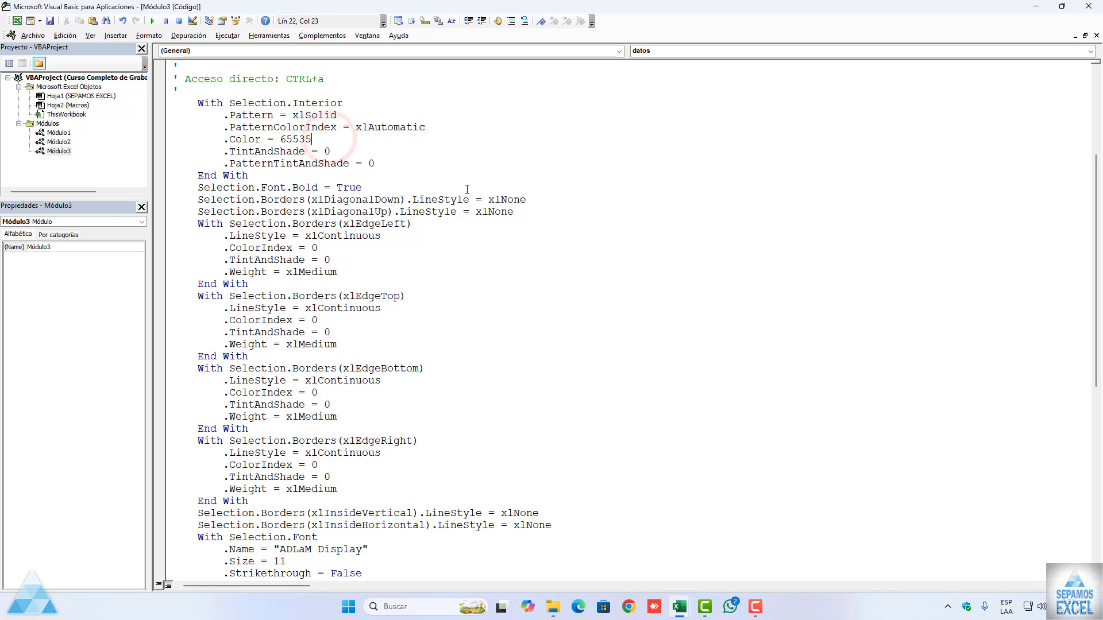
scroll(418, 199, down, 9)
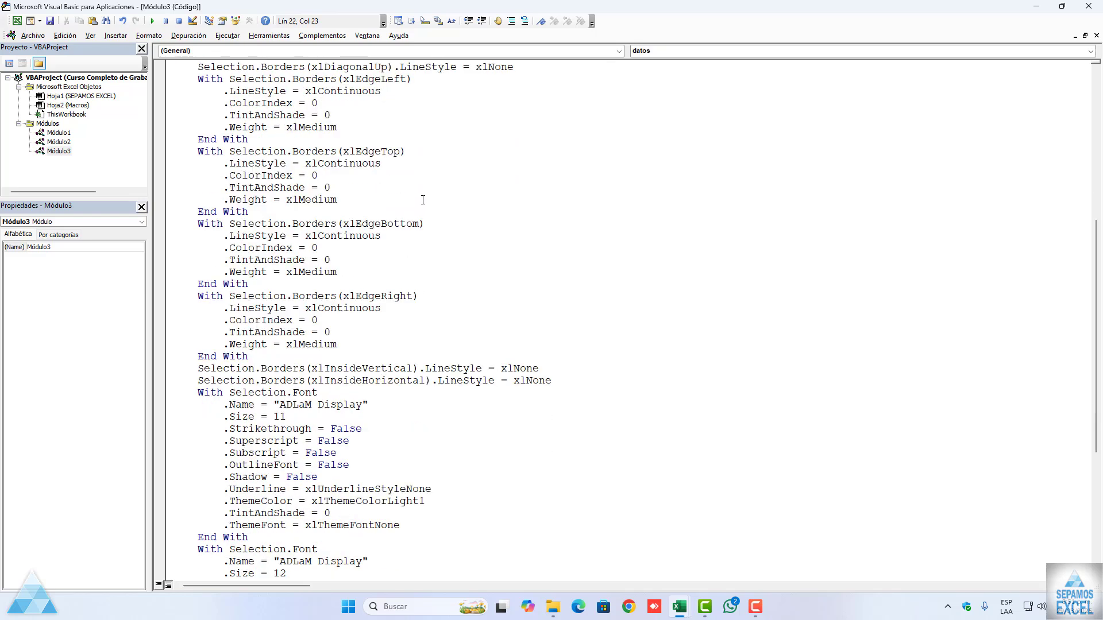
scroll(425, 199, down, 2)
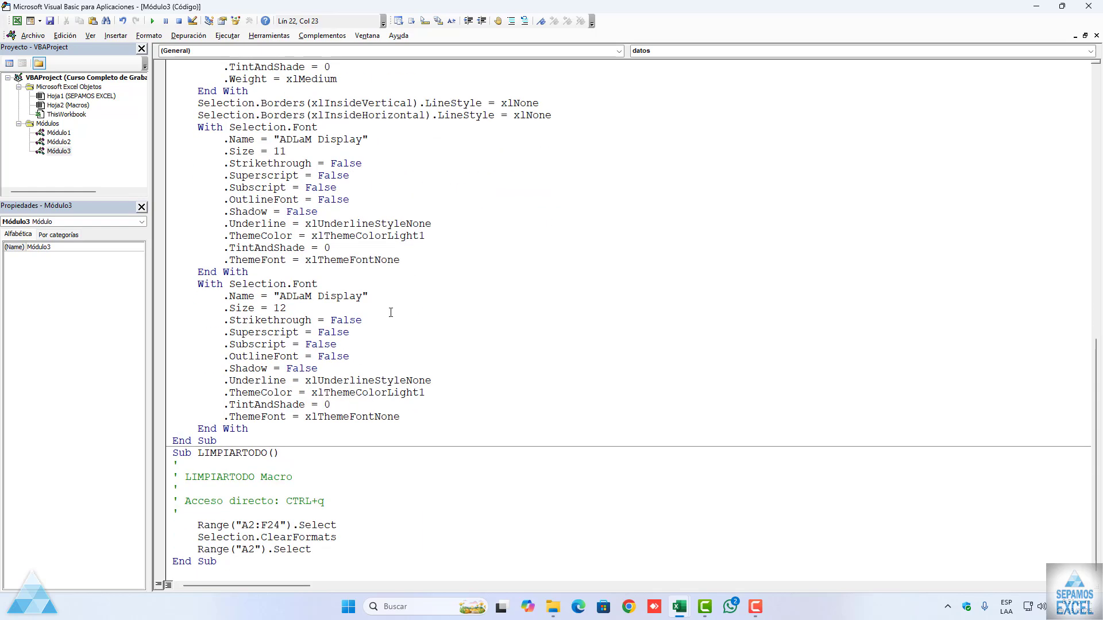
scroll(290, 501, up, 16)
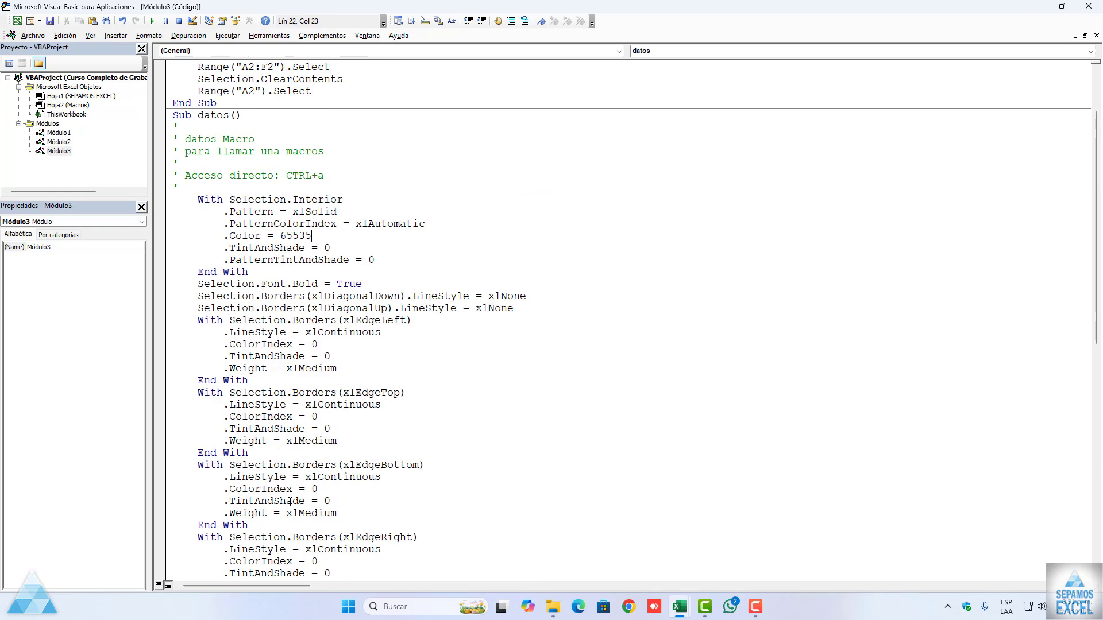
Step: Close the open module code windows and the Visual Basic editor, and return to the Macros sheet
click(1095, 36)
click(1095, 36)
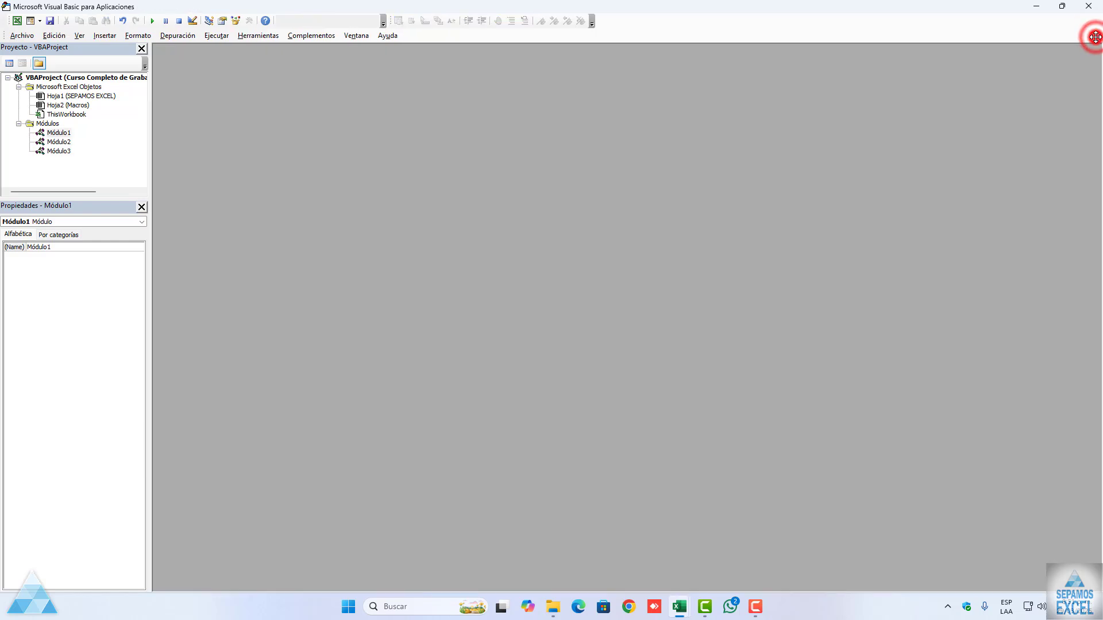
click(1088, 6)
click(495, 239)
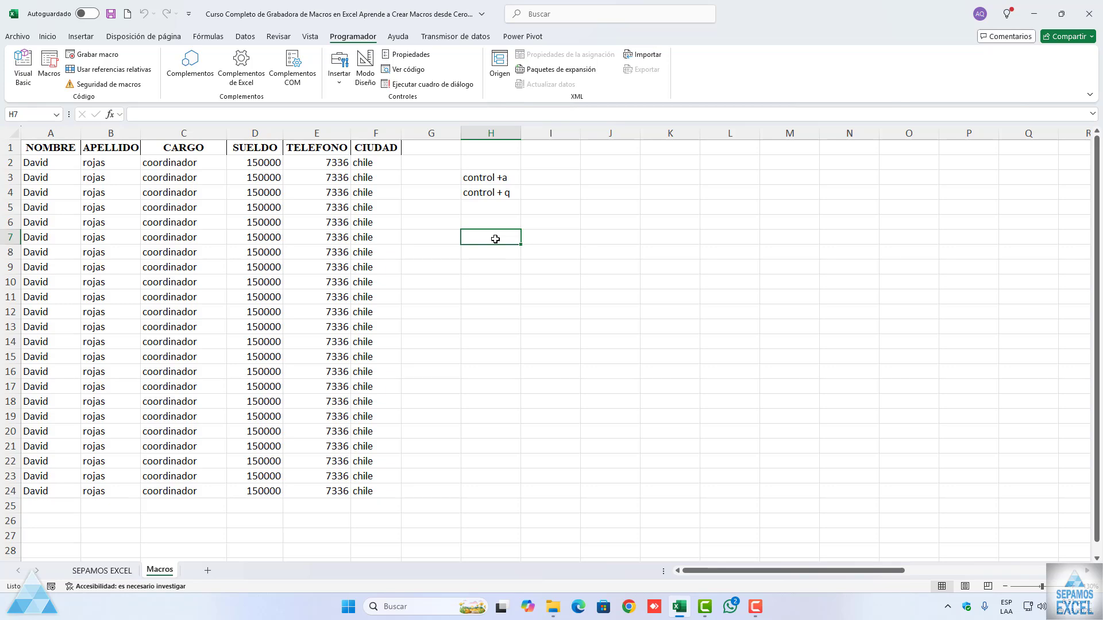
click(49, 67)
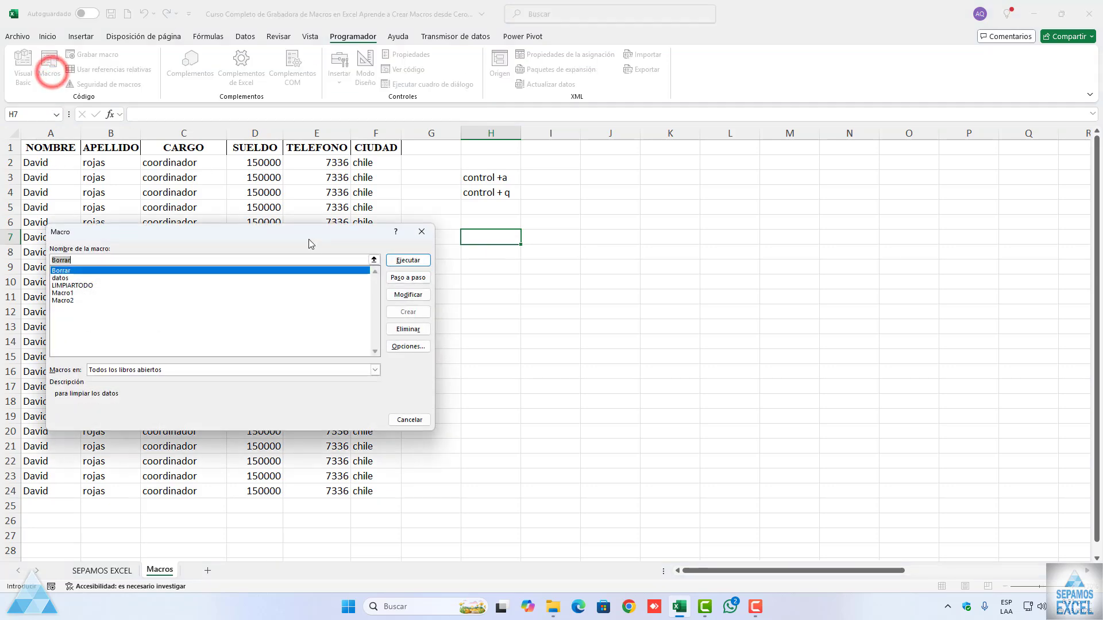
click(400, 312)
click(422, 231)
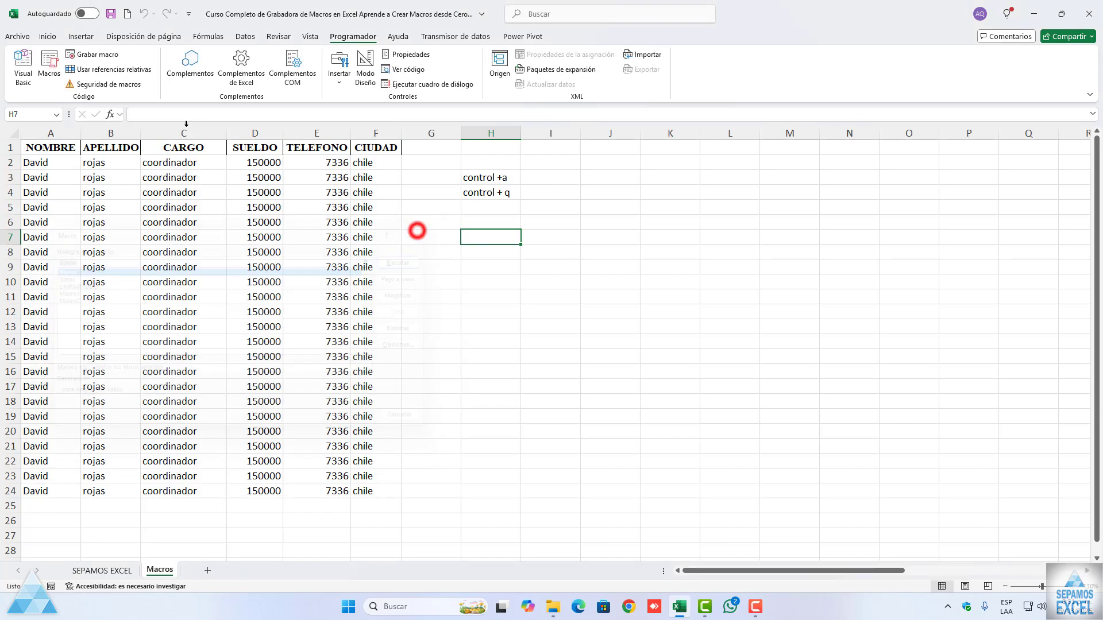
Step: Delete the Borrar macro from the workbook's macro list and confirm the deletion
click(49, 65)
drag(272, 240, 293, 194)
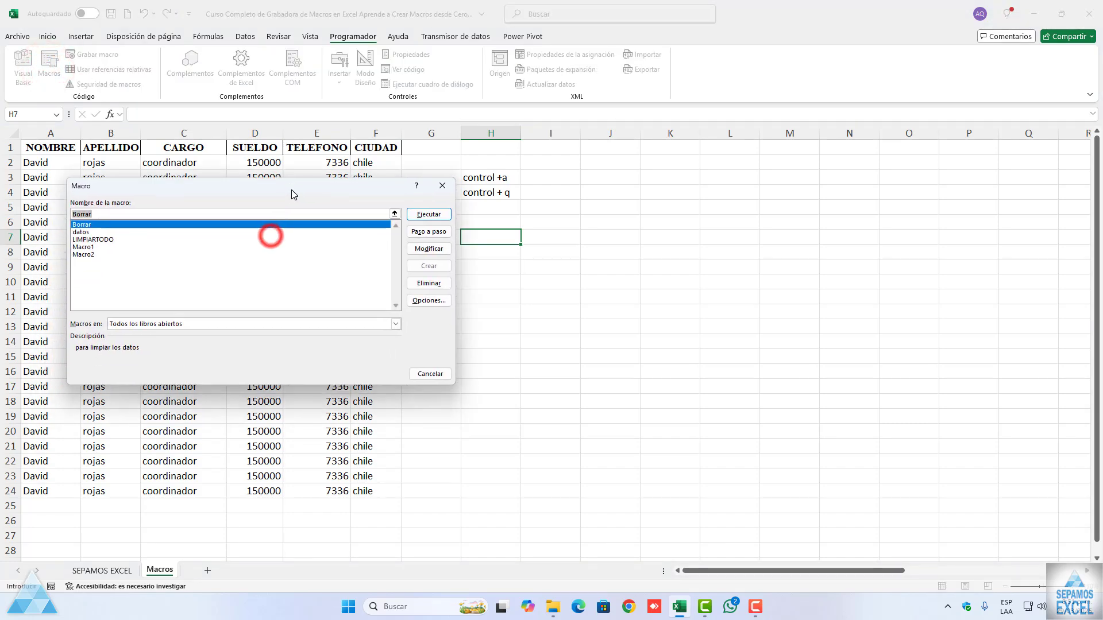
click(432, 285)
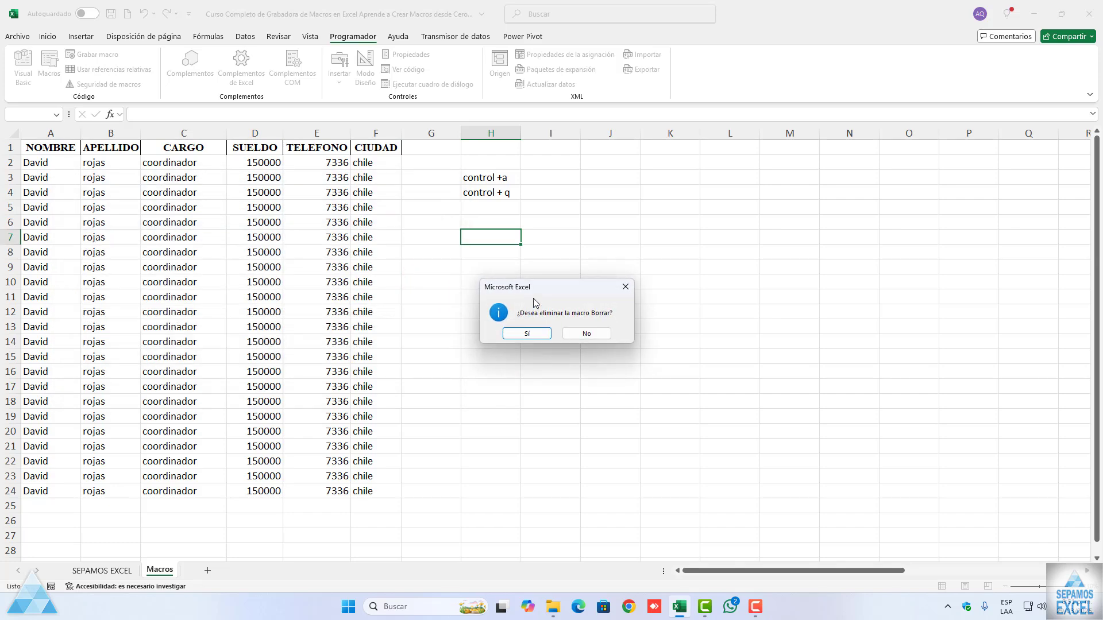
drag(520, 285, 369, 261)
click(435, 360)
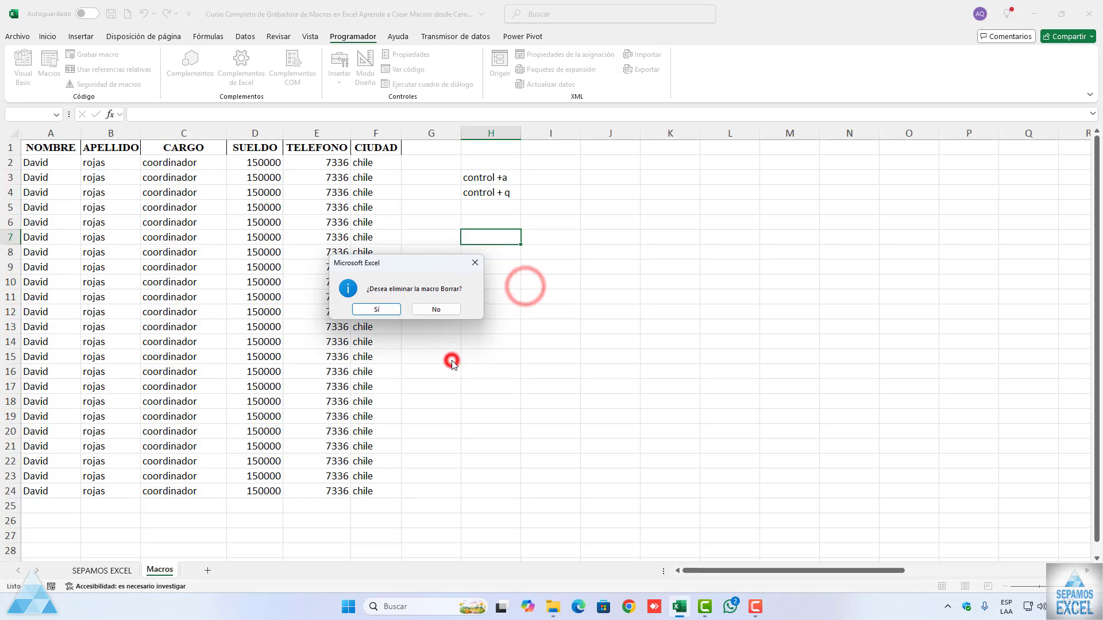
click(376, 309)
Step: Delete the datos and LIMPIARTODO macros from the workbook's macro list, confirming each deletion
click(50, 74)
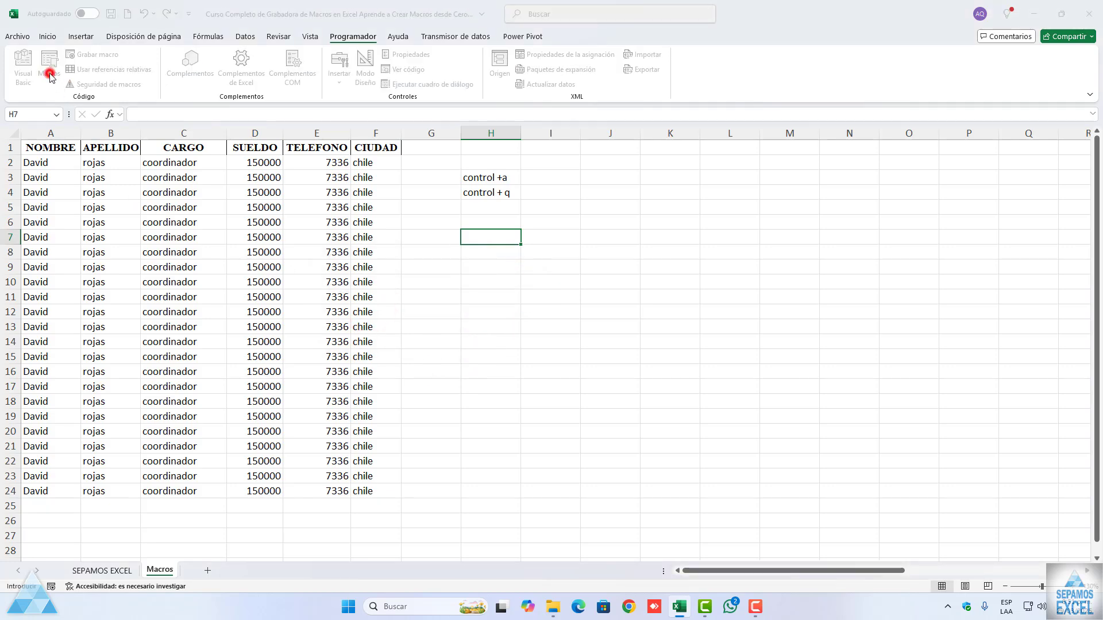
click(425, 284)
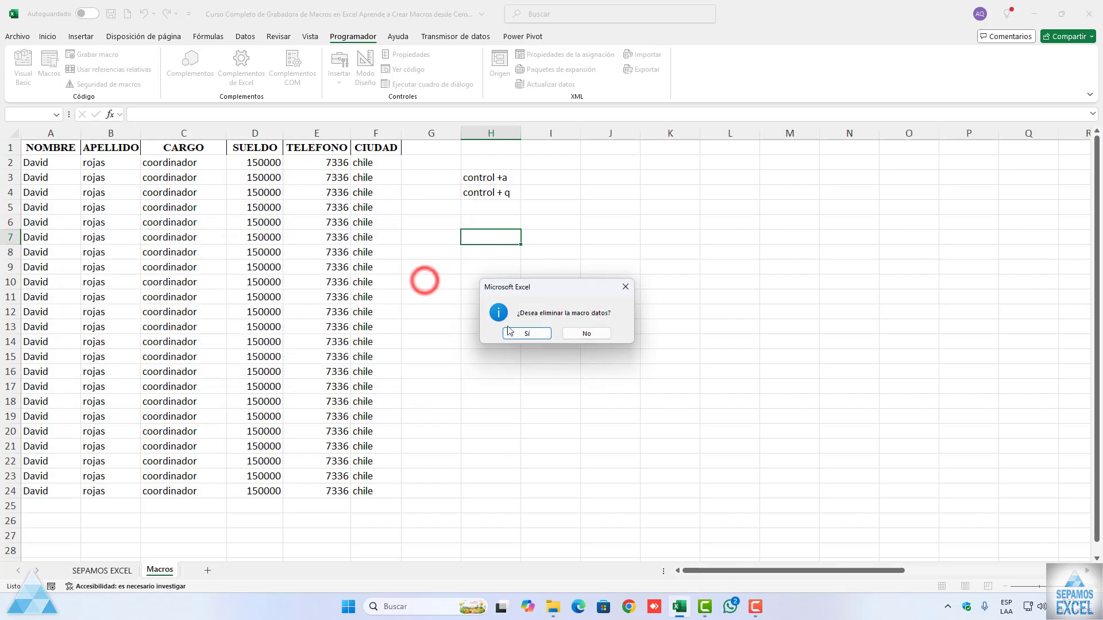
click(516, 331)
click(50, 78)
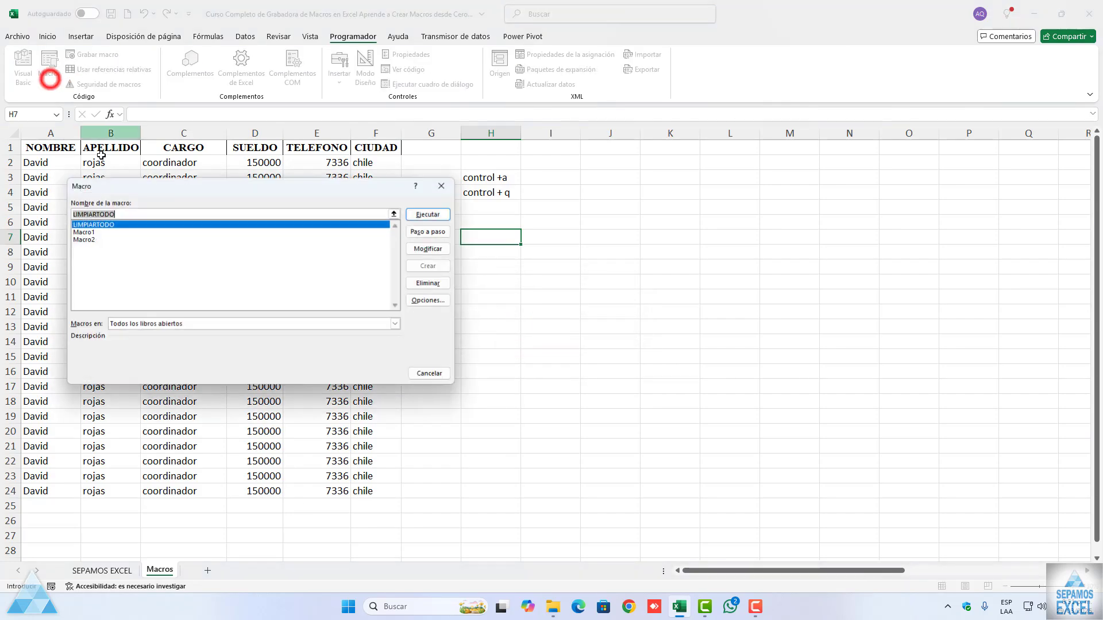
click(418, 287)
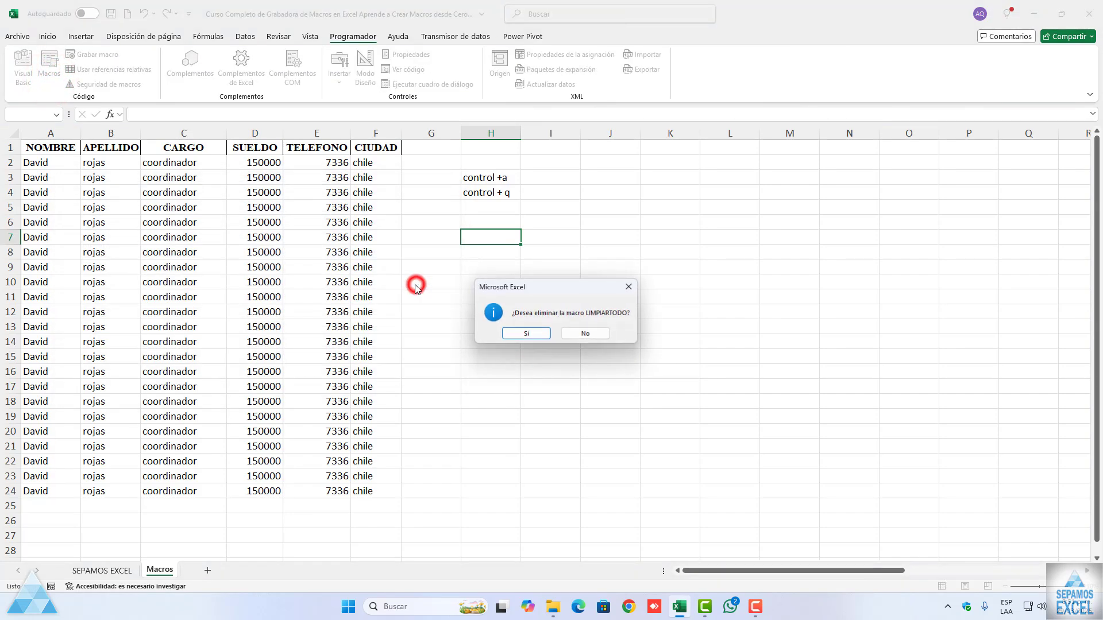
click(524, 331)
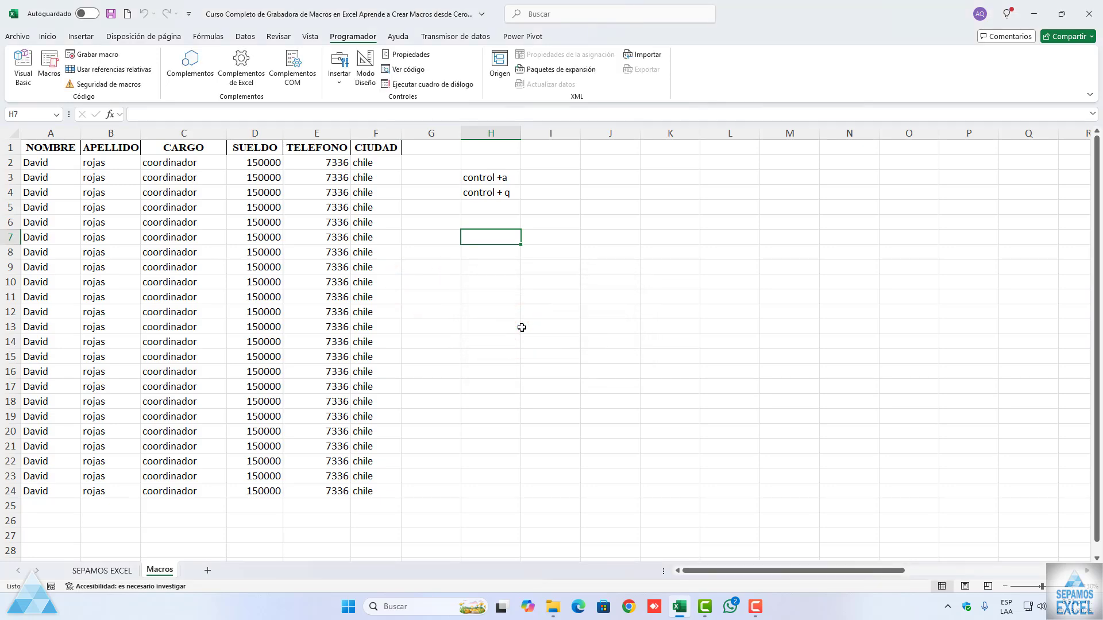
Step: Check the remaining macros in the list, and run Macro1 with cell A1 selected to format the header row
click(246, 237)
click(51, 77)
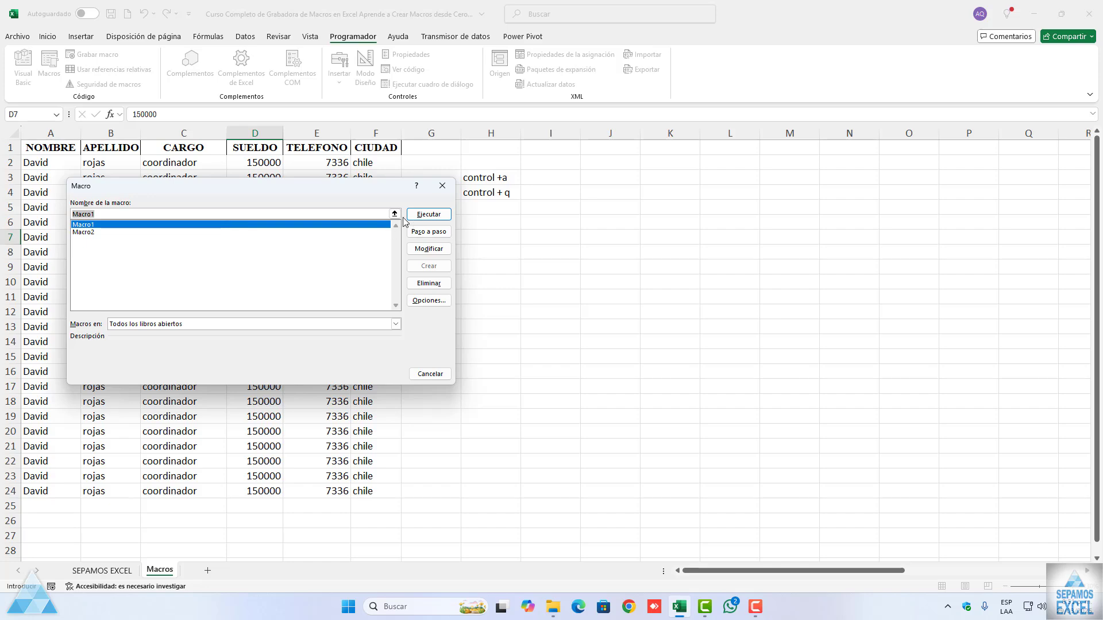
click(442, 185)
click(50, 147)
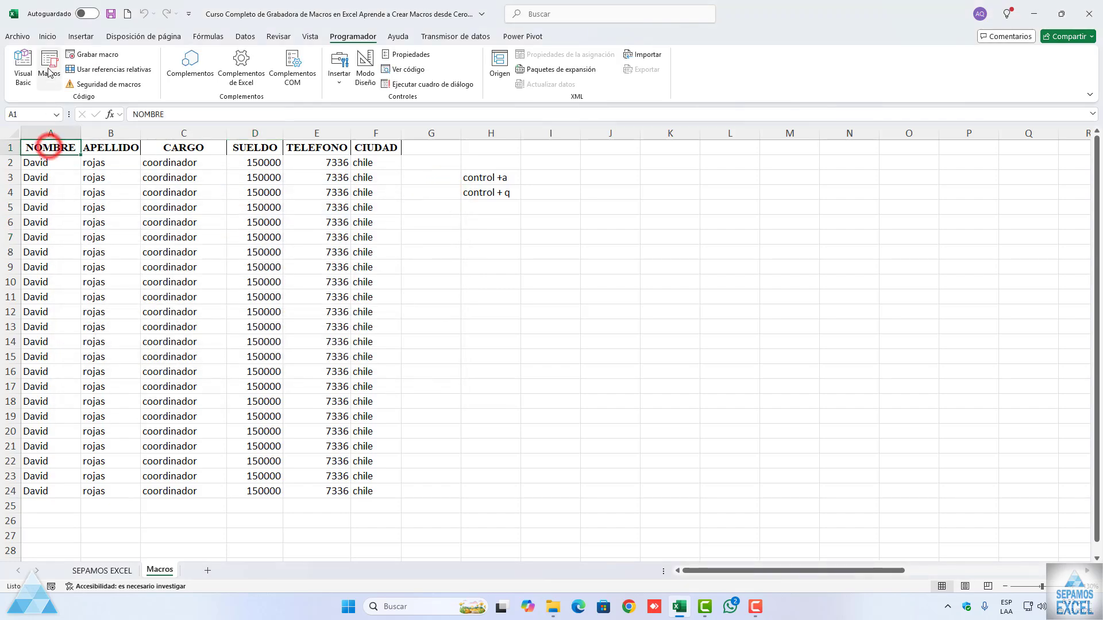
click(50, 70)
click(423, 216)
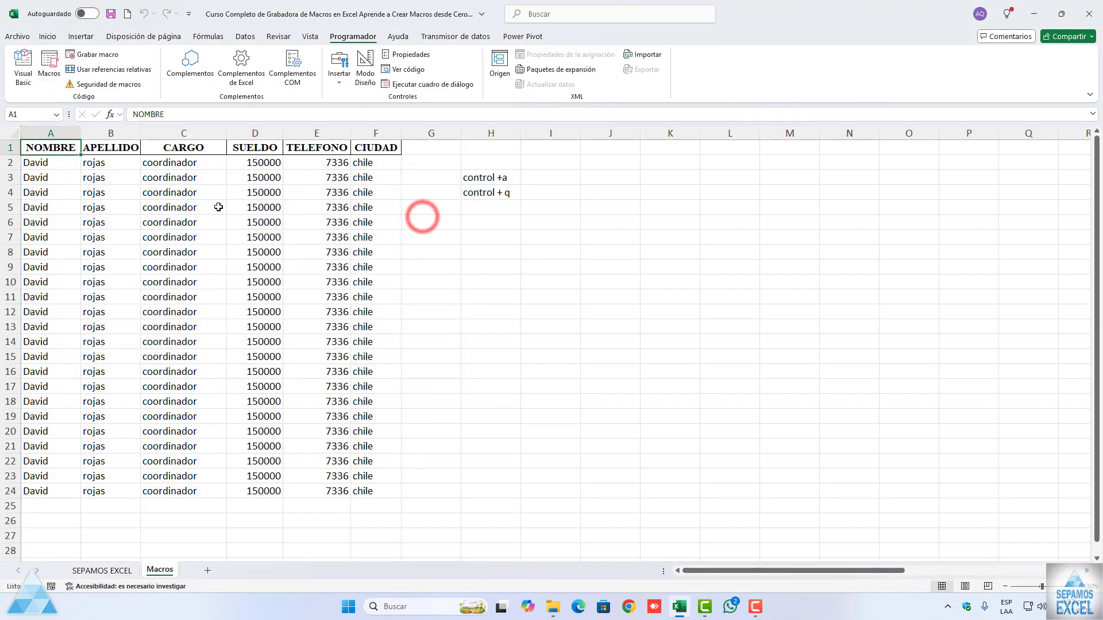
Step: Run Macro2 on the whole data table A1:F24 to apply its borders and formatting
click(44, 164)
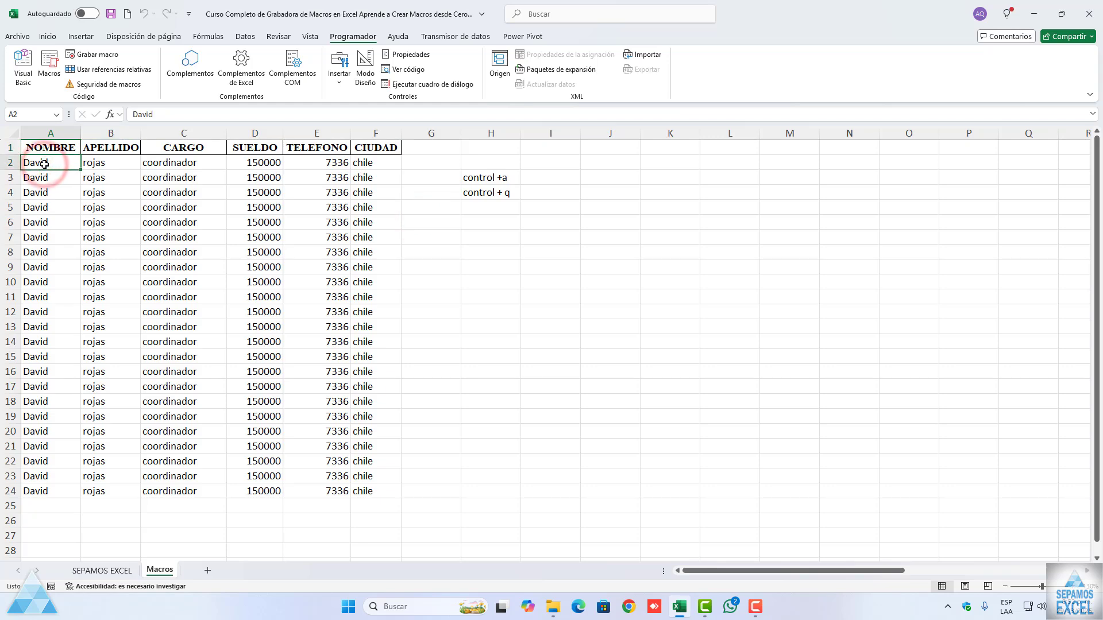
key(ctrl+a)
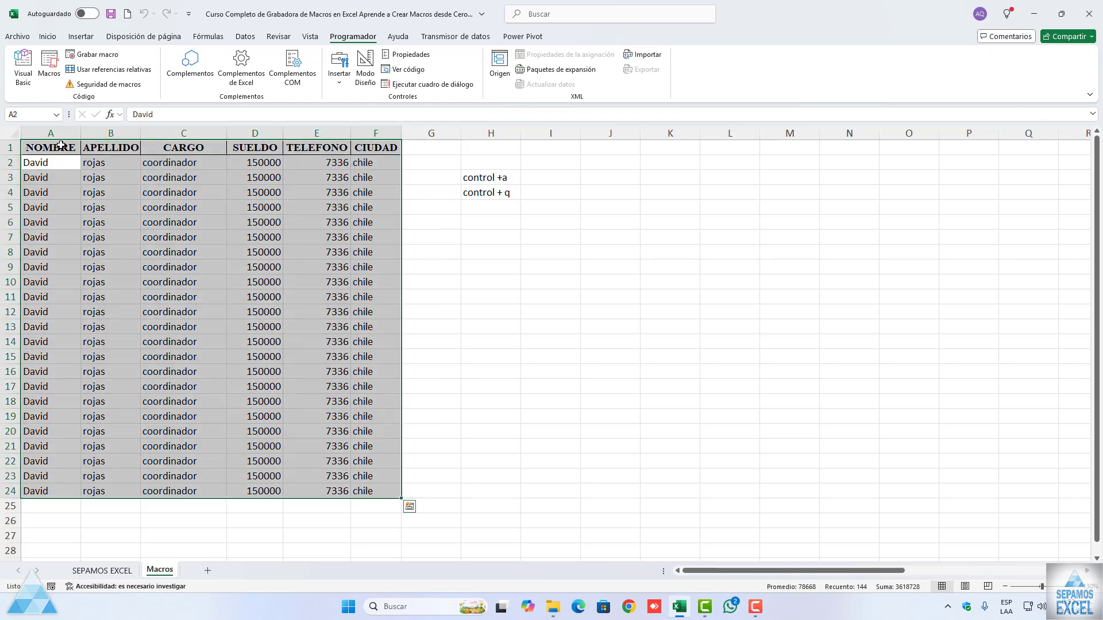
click(48, 80)
click(95, 225)
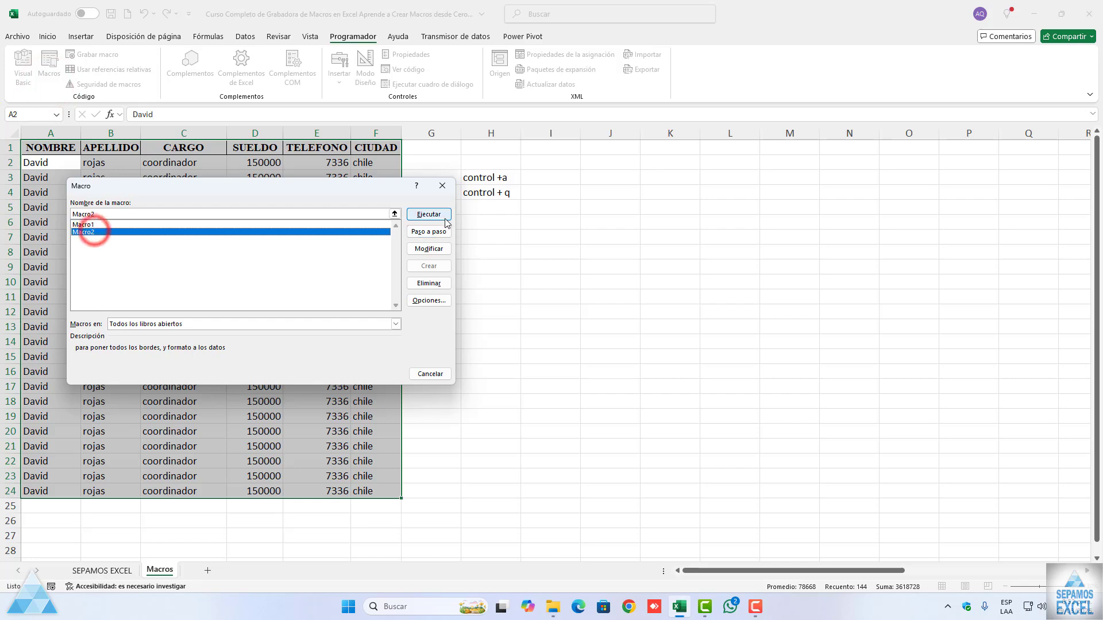
click(436, 214)
click(288, 239)
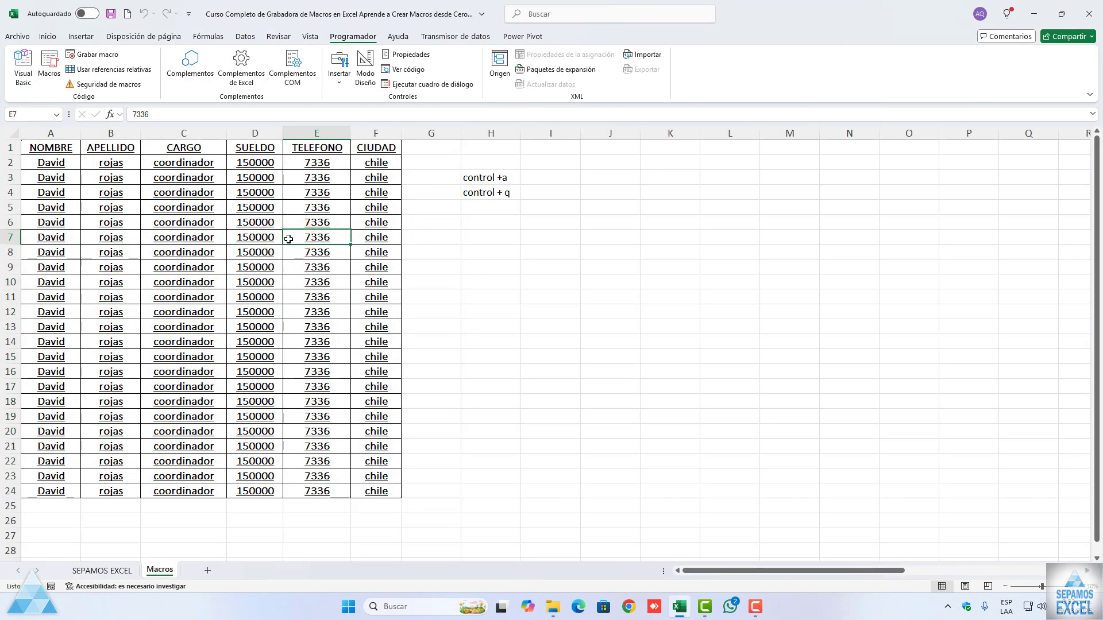
click(289, 239)
Step: Open Módulo2 in the Visual Basic editor and delete all of Macro2's code
click(22, 80)
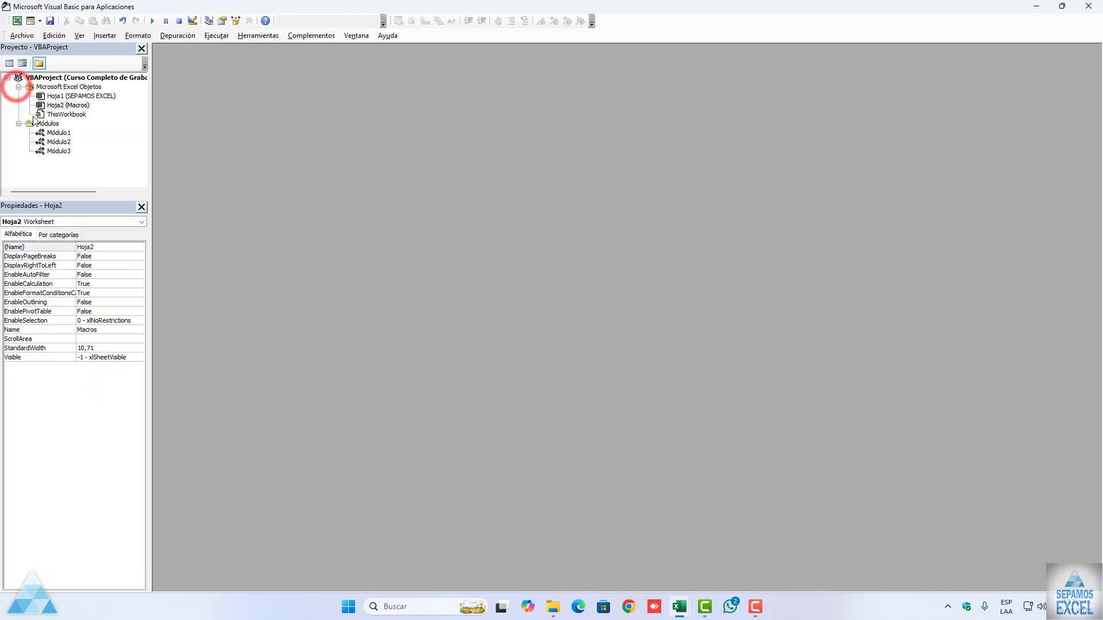
double_click(58, 141)
scroll(251, 208, down, 6)
scroll(251, 208, down, 9)
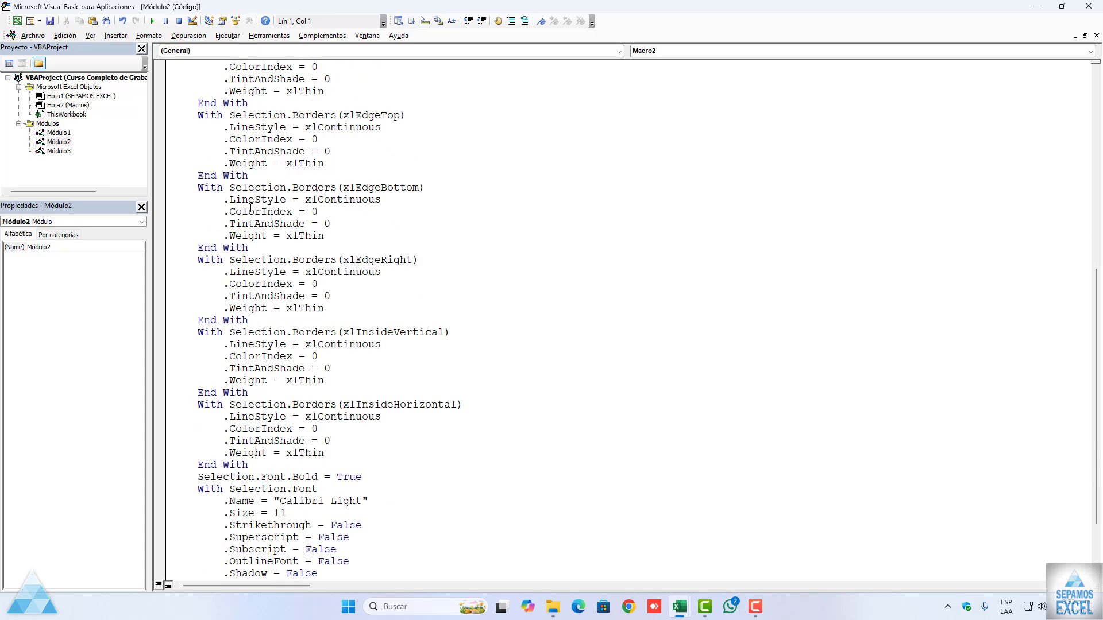
click(221, 572)
key(ctrl+a)
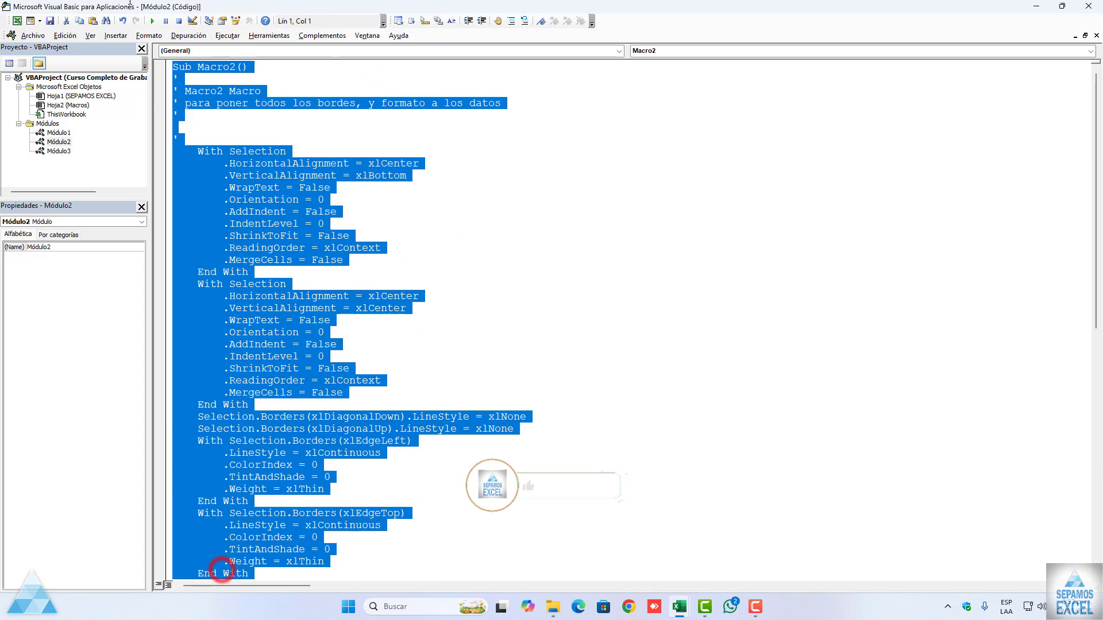
key(Delete)
click(224, 130)
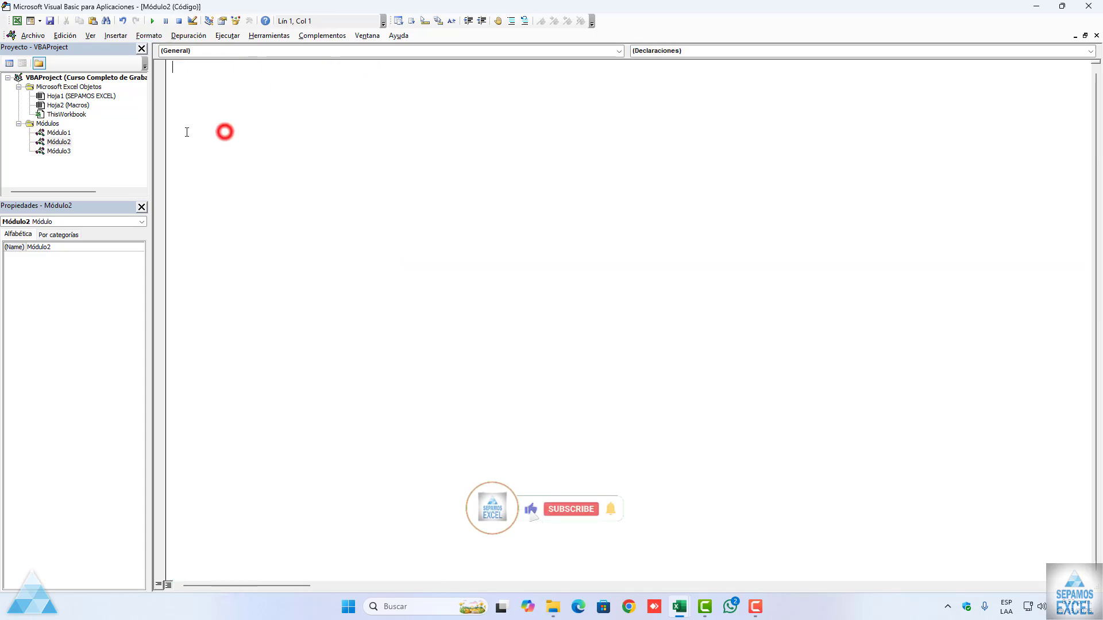
Step: Check the code in Módulo3 and Módulo1, and switch back to the Excel workbook
double_click(60, 151)
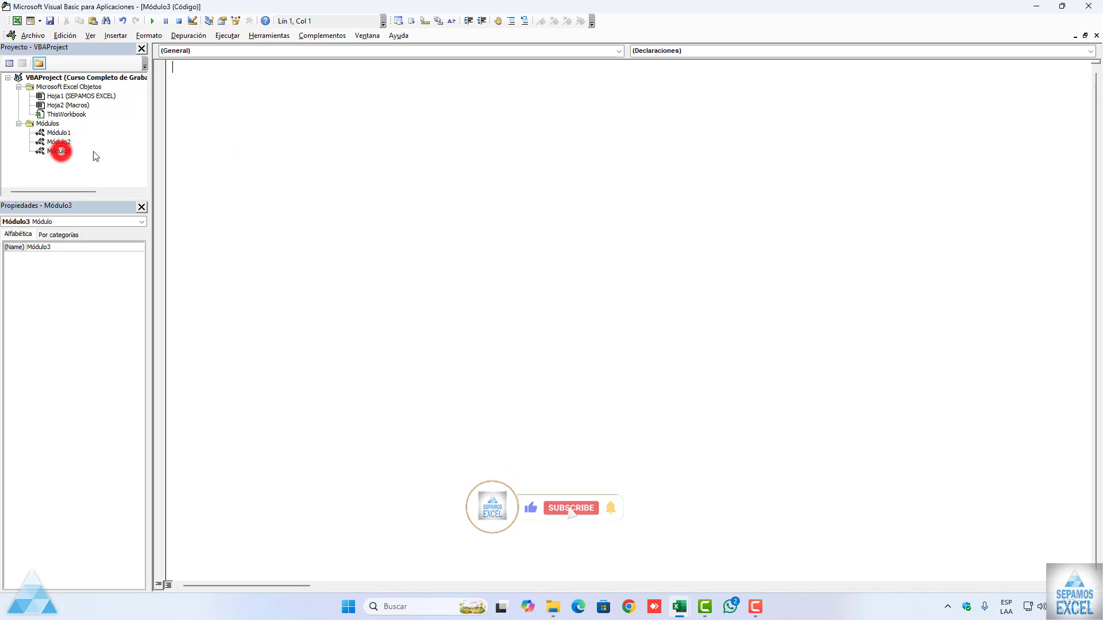
double_click(67, 132)
scroll(359, 167, down, 12)
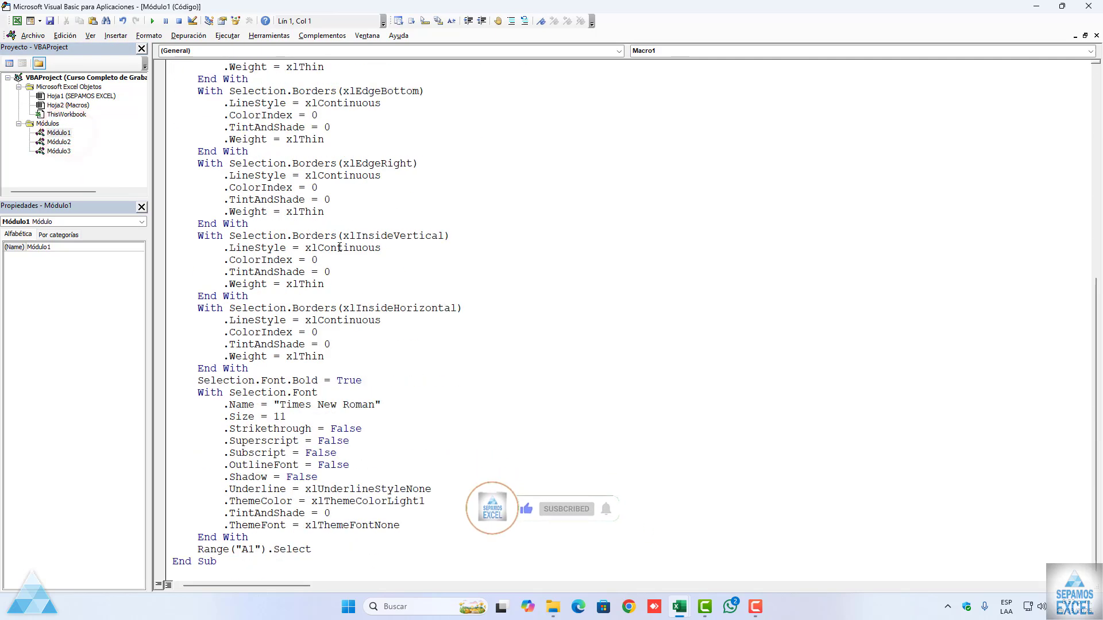
scroll(359, 166, up, 8)
click(17, 20)
Step: Delete Macro1 from the workbook's macro list and confirm its removal
click(184, 192)
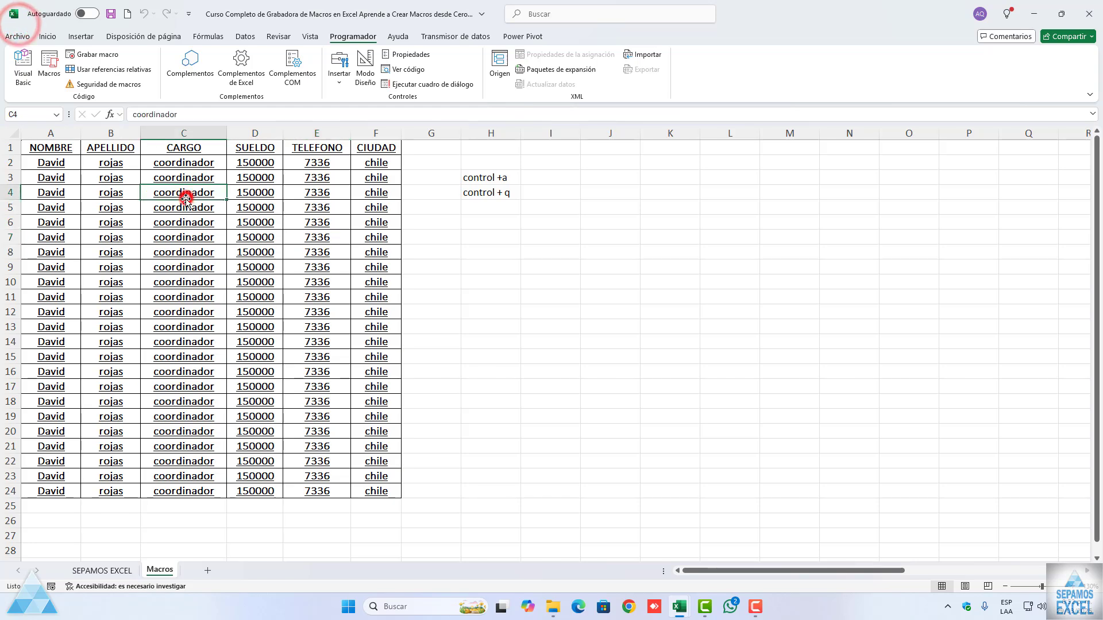
click(49, 68)
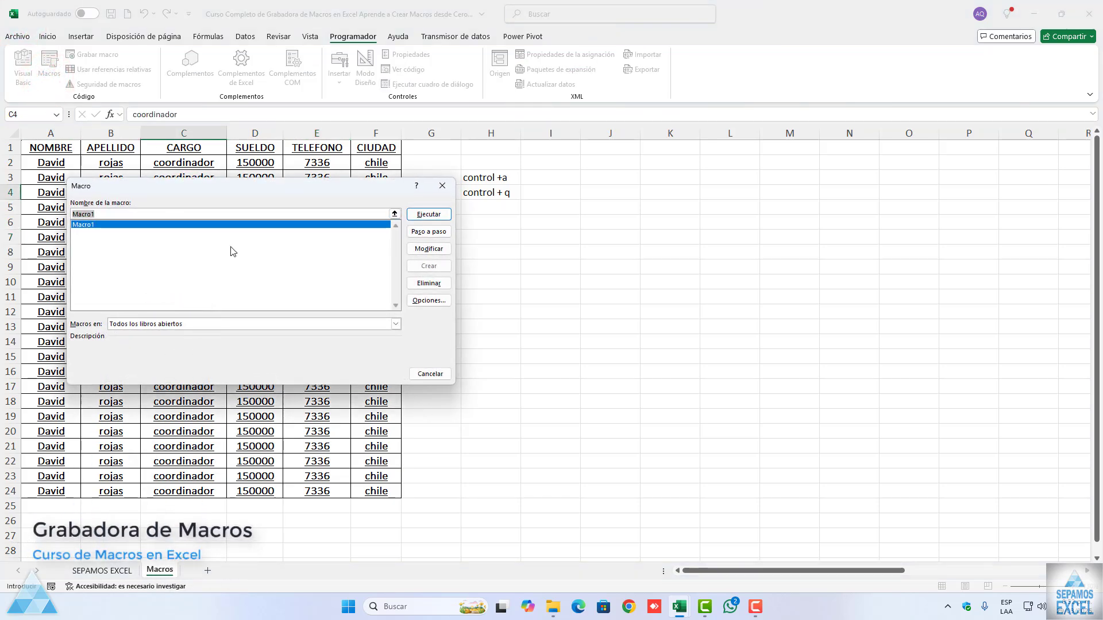
click(439, 284)
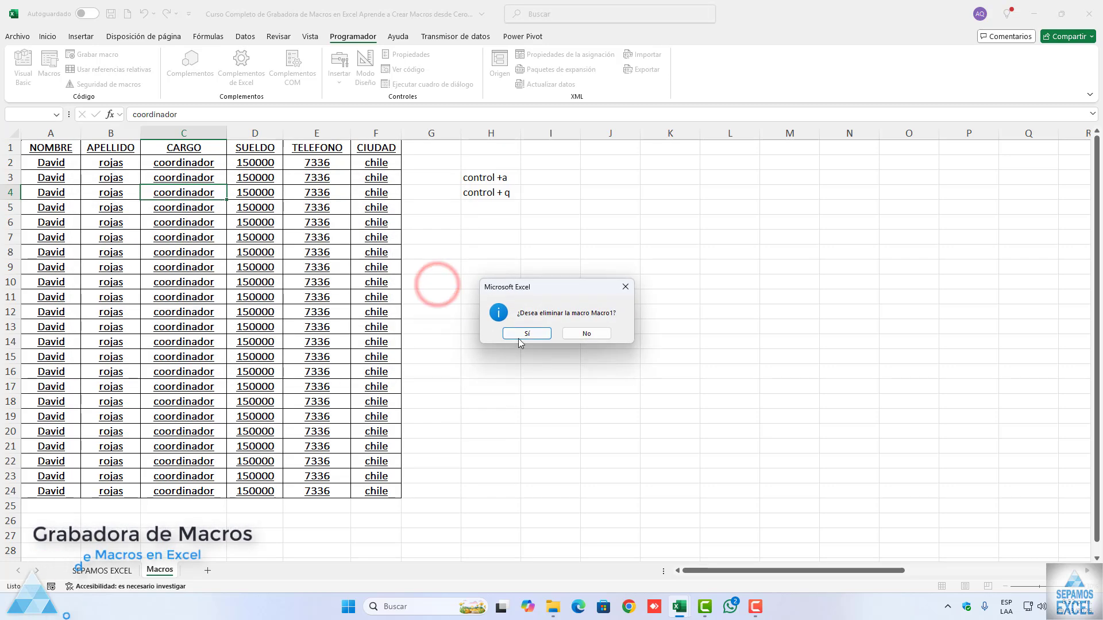
click(515, 335)
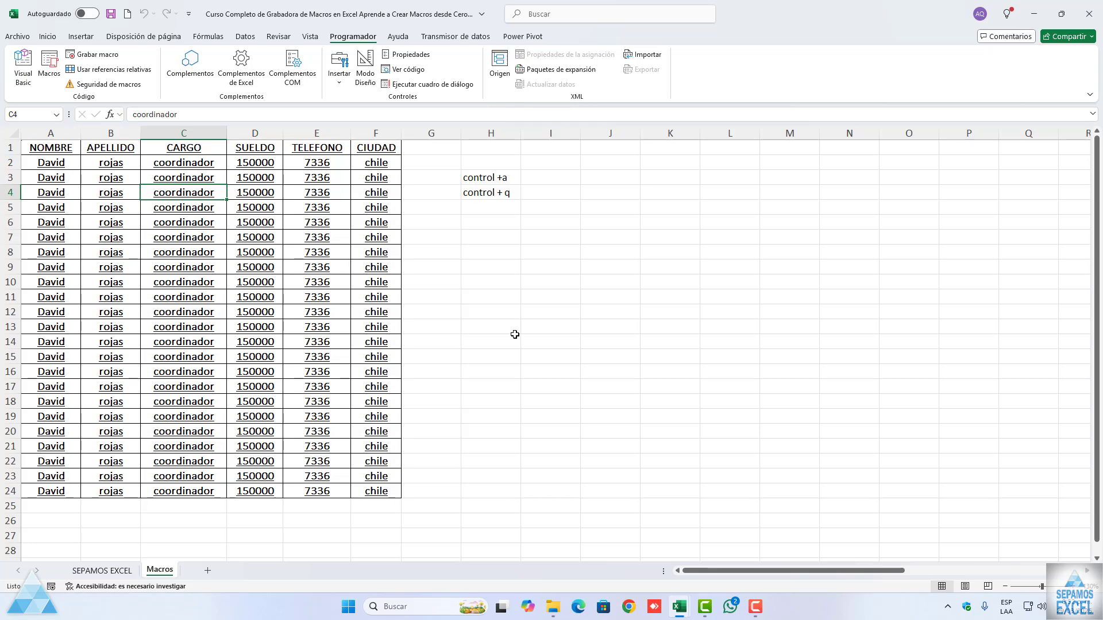
scroll(297, 285, down, 4)
scroll(293, 283, up, 4)
Step: Copy the header row A1:F1 and paste it at A6 as a second set of headers
click(58, 151)
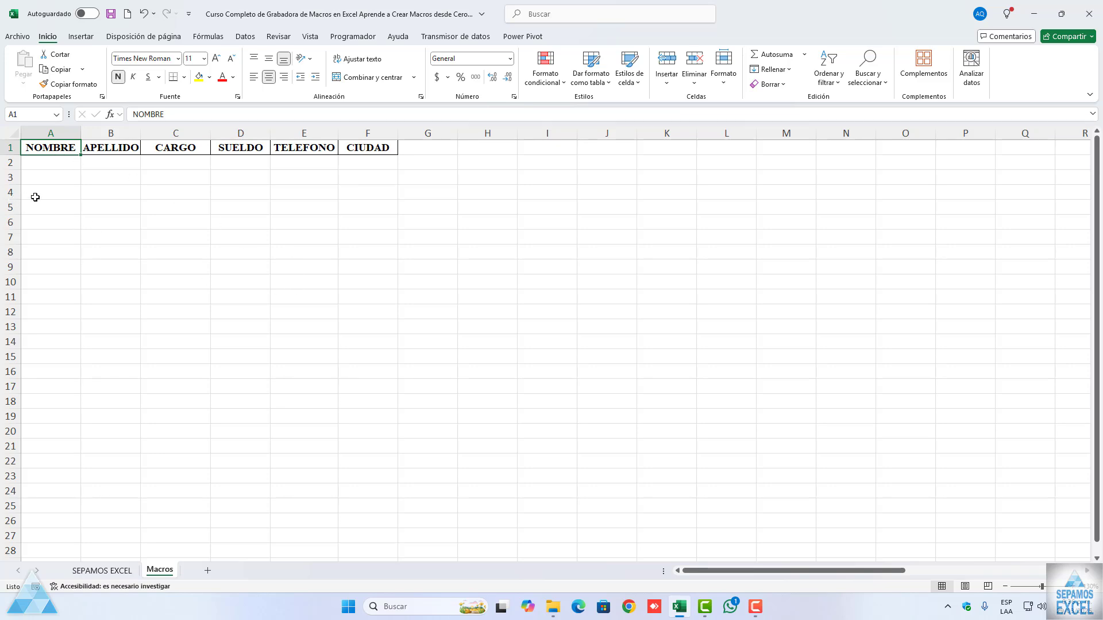
drag(35, 197, 402, 397)
click(343, 300)
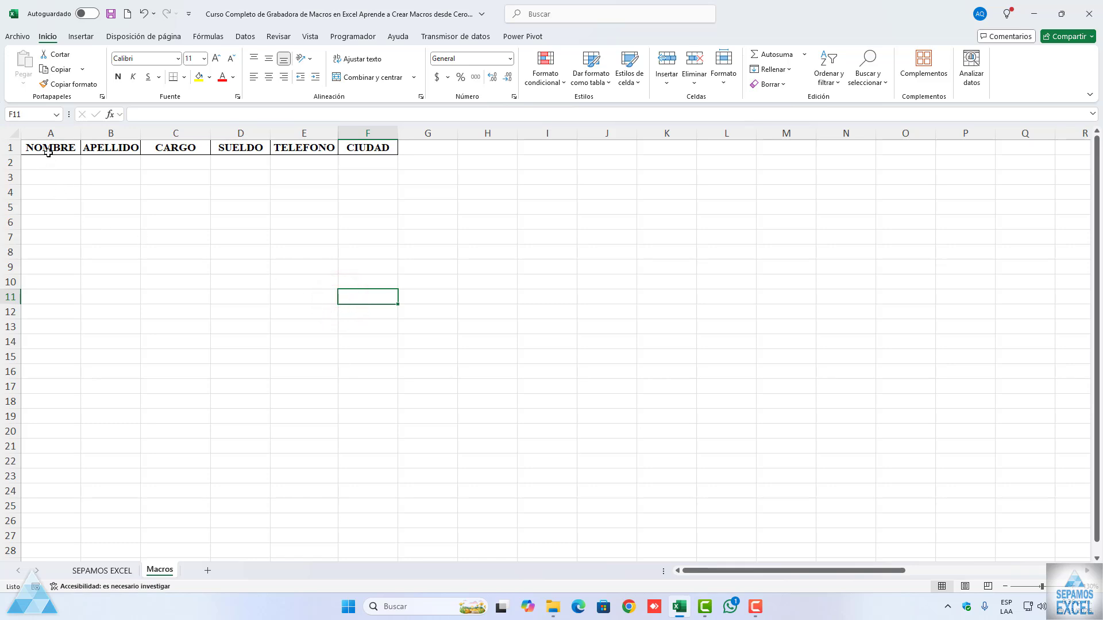
drag(49, 151, 363, 147)
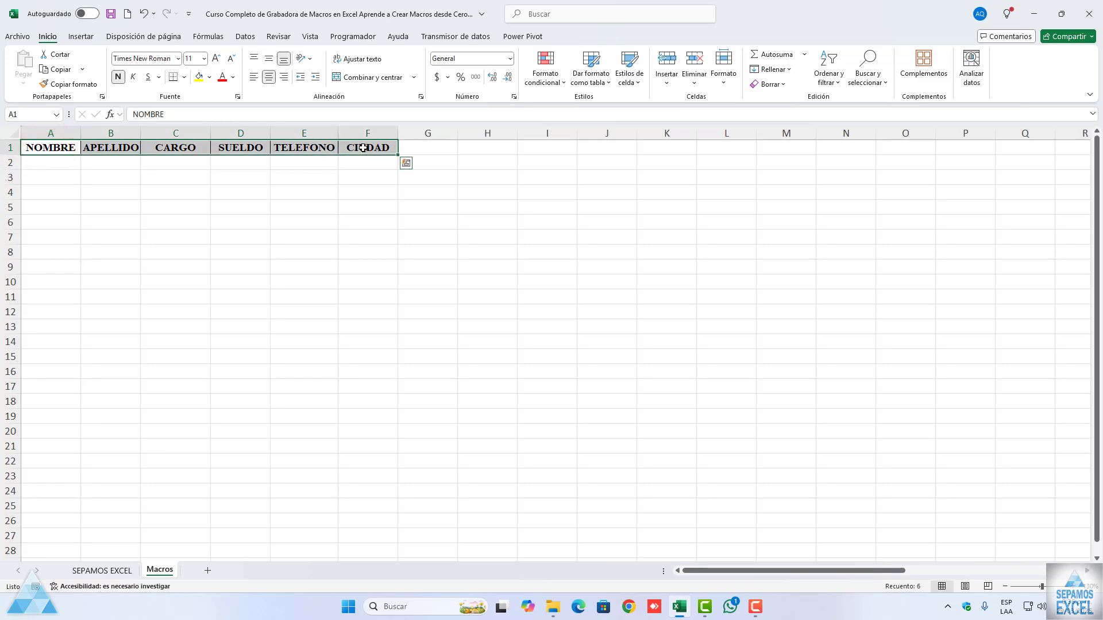
key(ctrl+c)
click(40, 222)
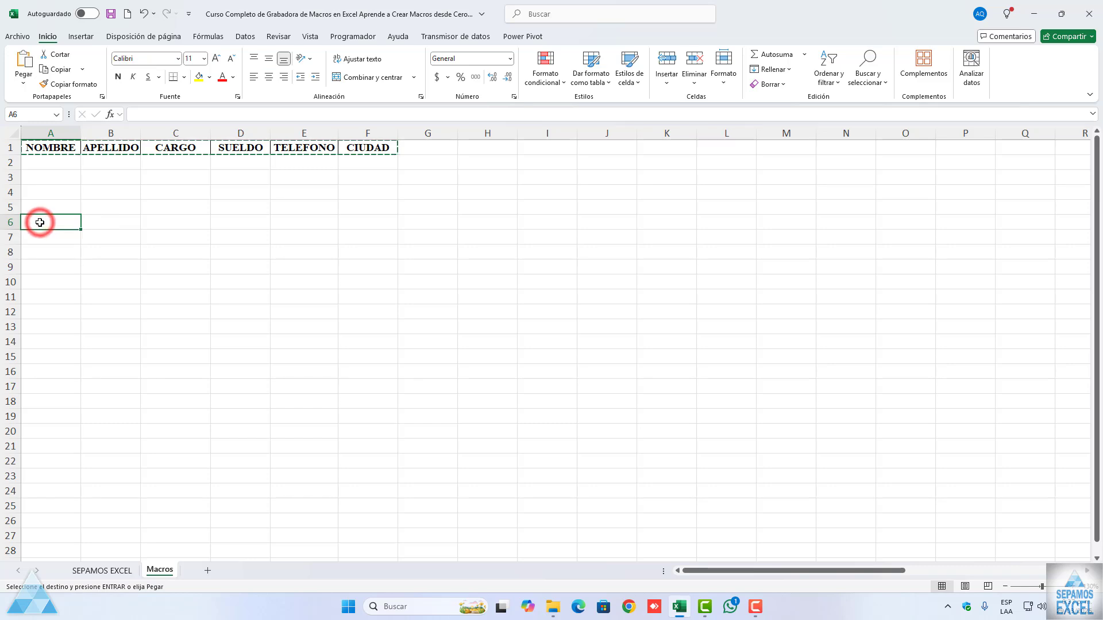
key(ctrl+v)
key(Escape)
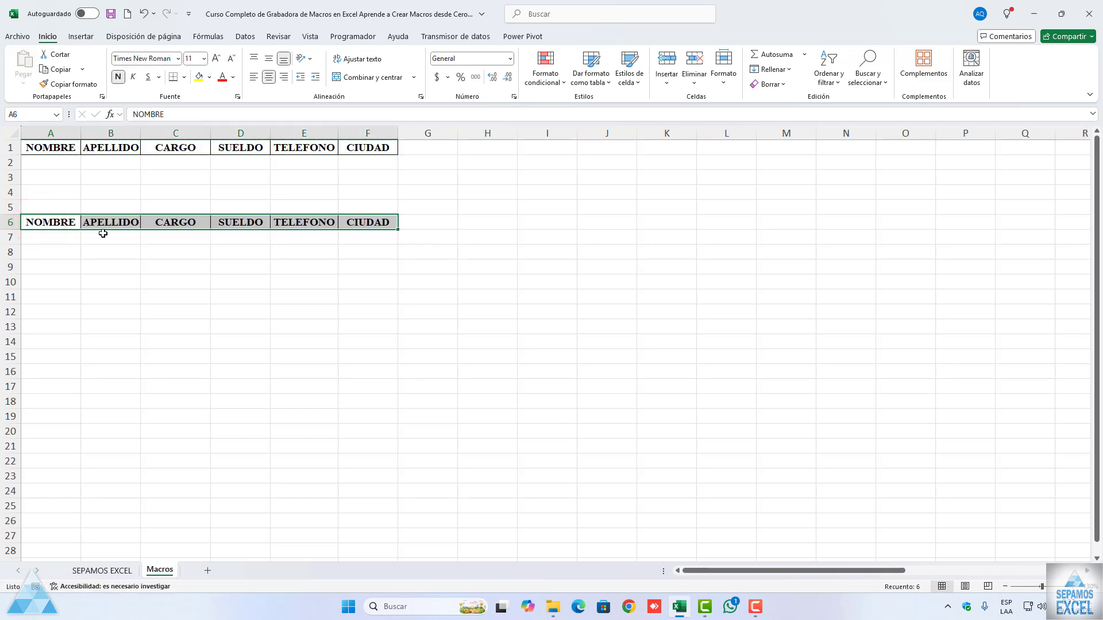
click(162, 336)
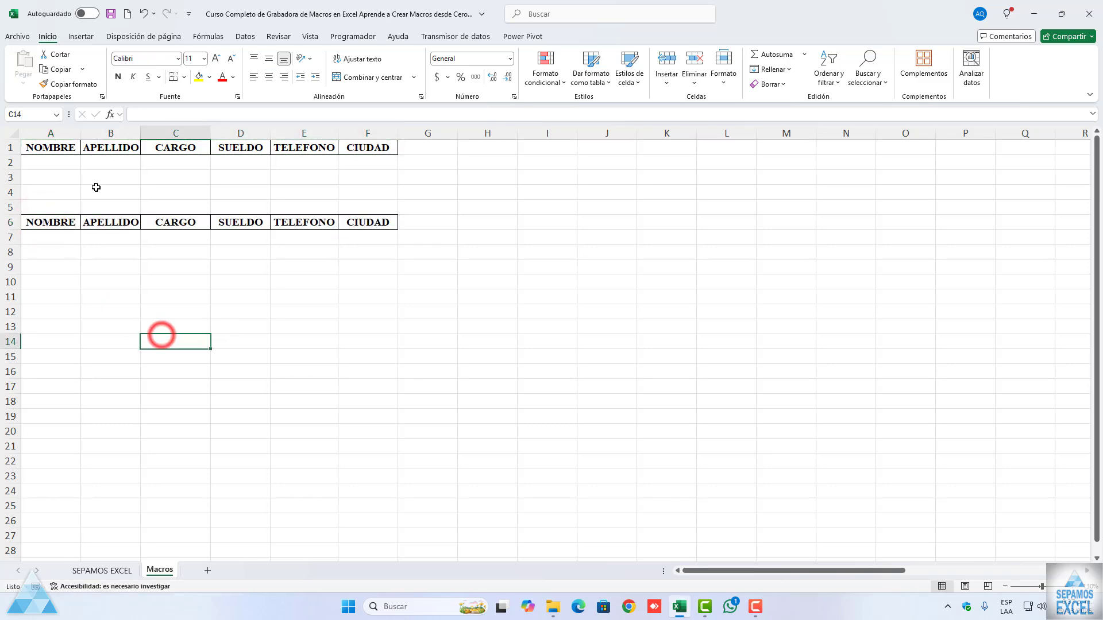
Step: With cell A1 selected, set up a new macro recording named BASEDEDATOS with the shortcut Ctrl+r
click(64, 146)
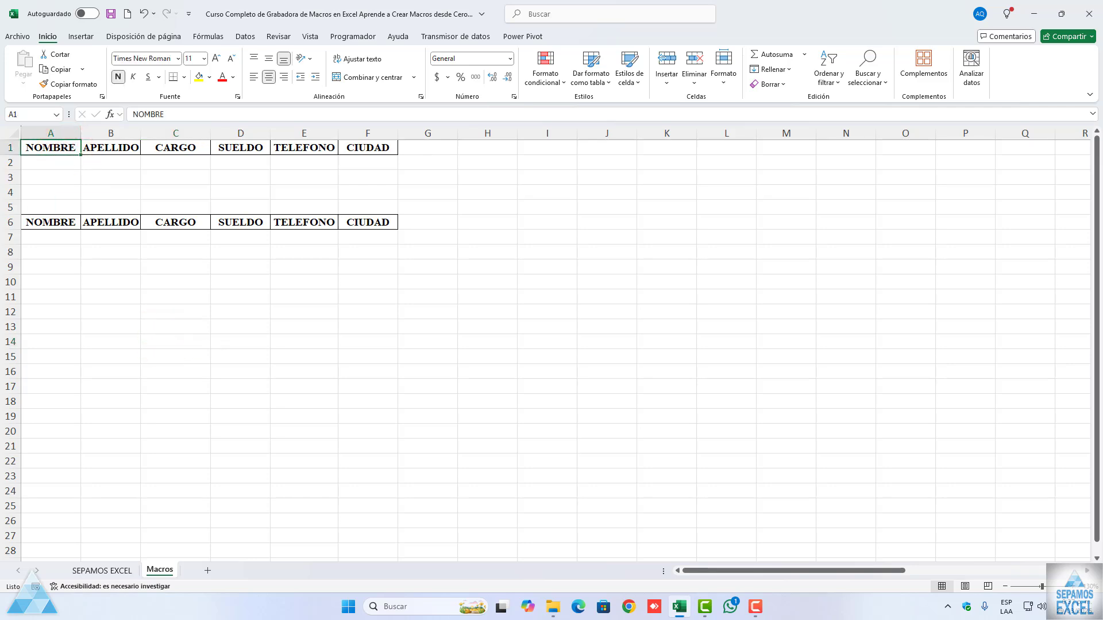
click(350, 36)
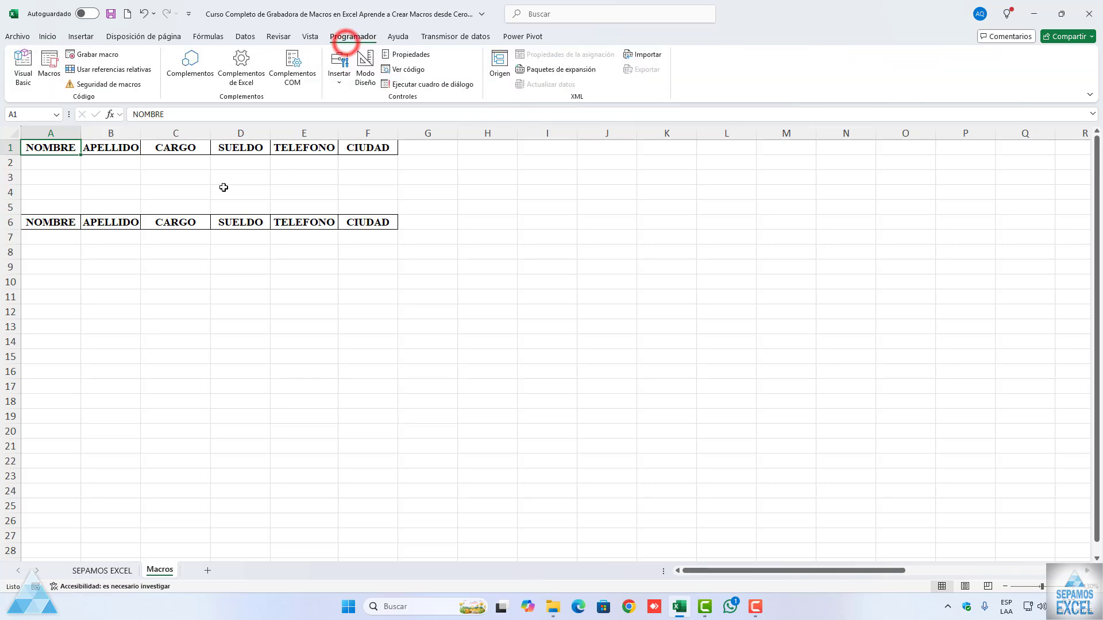
click(93, 54)
text(BASEDEDATOS)
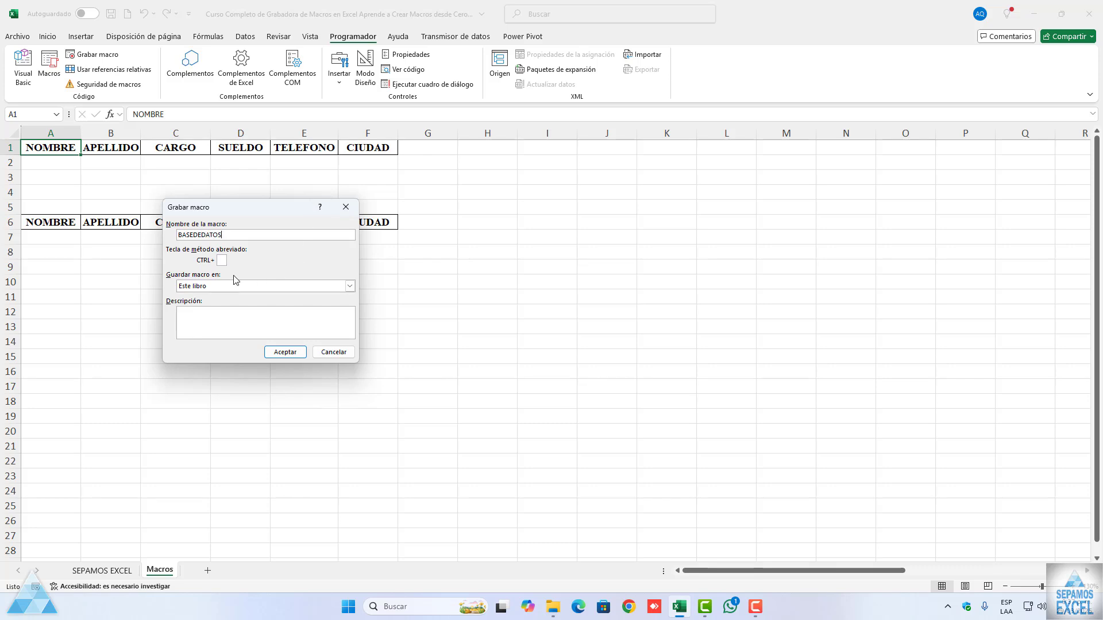
click(222, 260)
text(r)
Step: Describe the macro as "para crear una base de datos con macros en Excel" and start recording
click(205, 320)
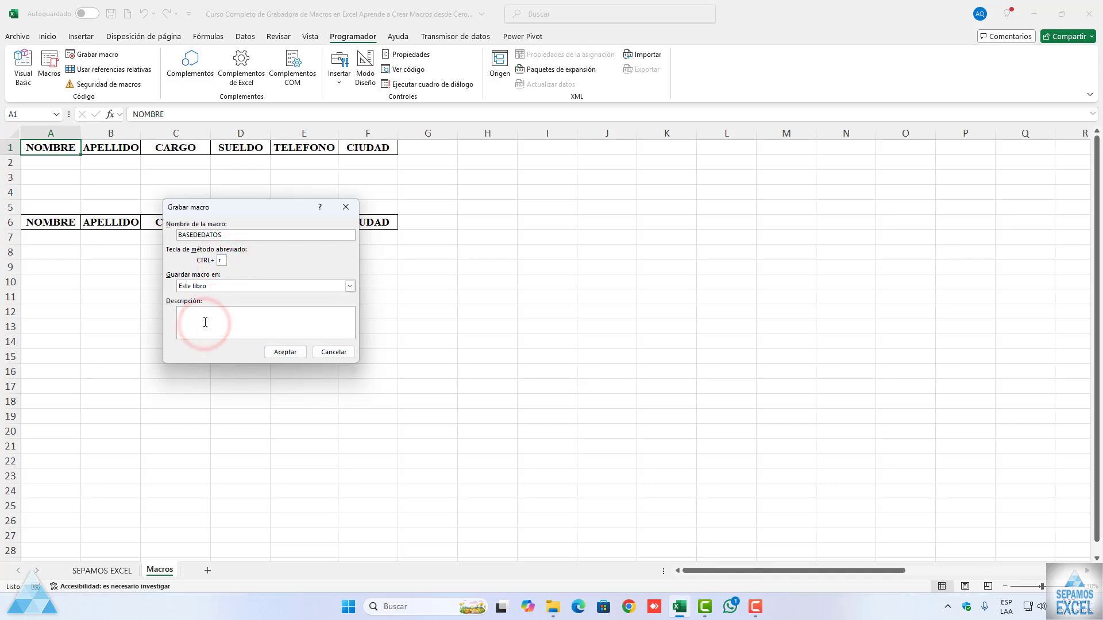
text(para crear una ba)
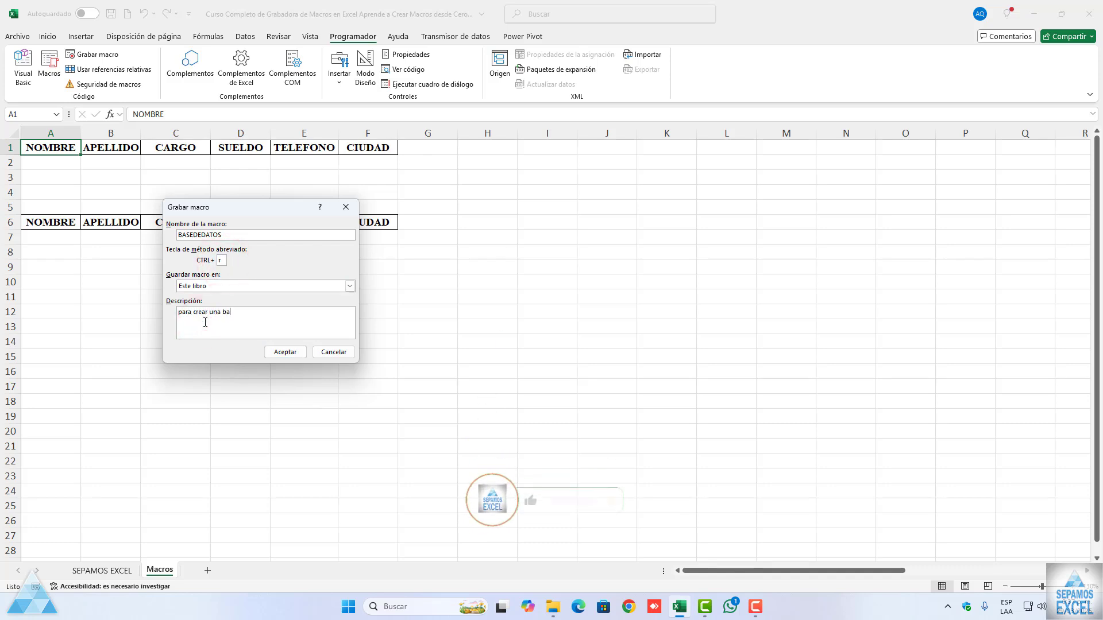
text(se d d)
text(datos con m)
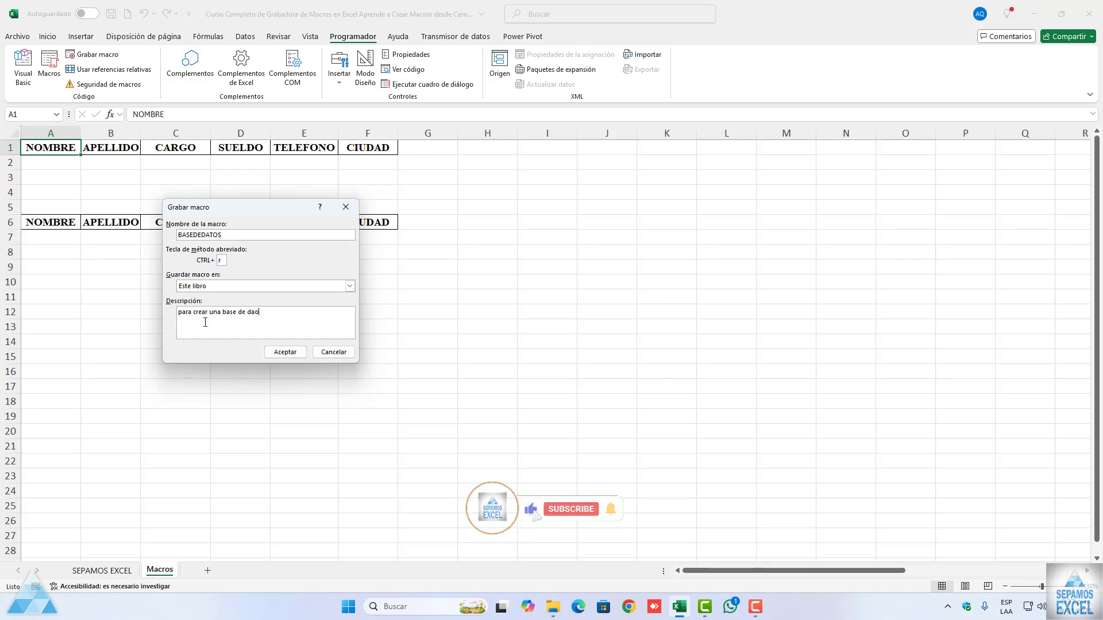
text(acr)
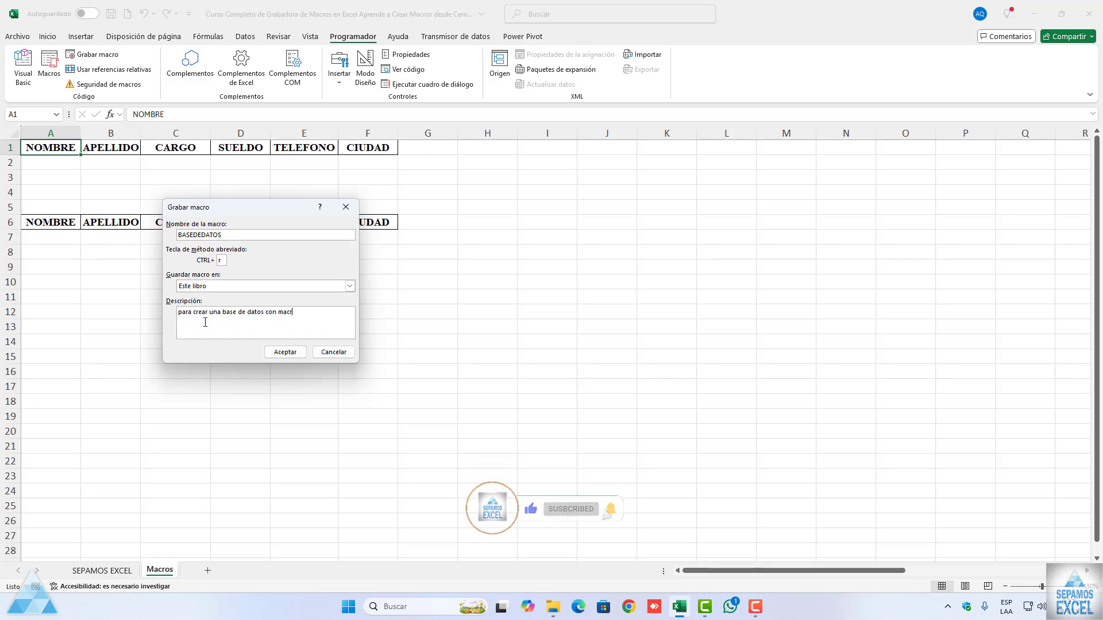
text(os en Excel)
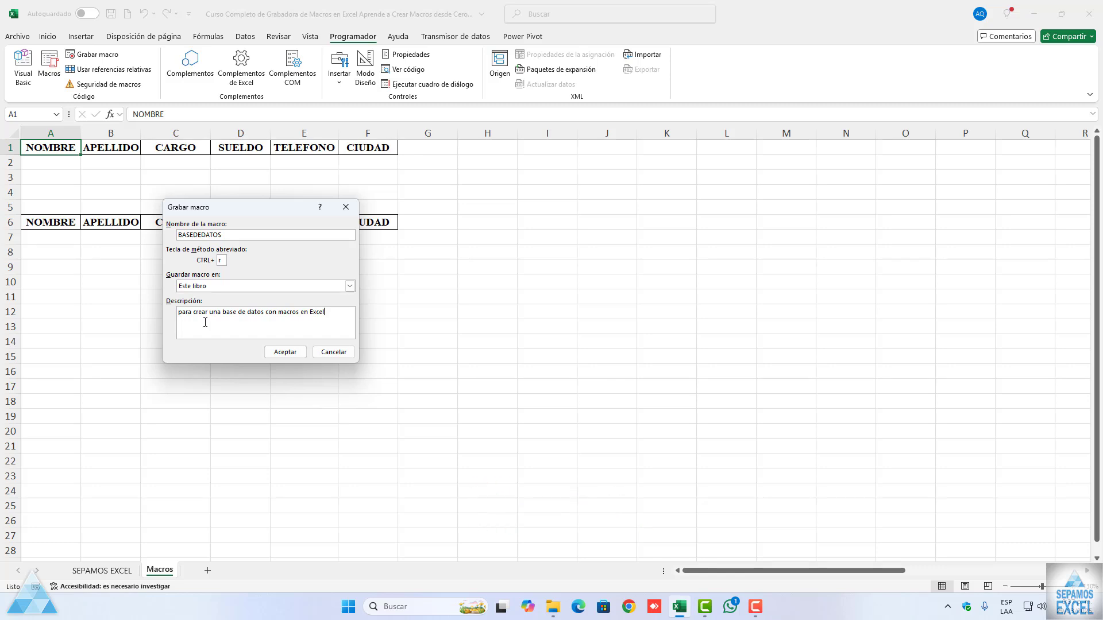
click(278, 350)
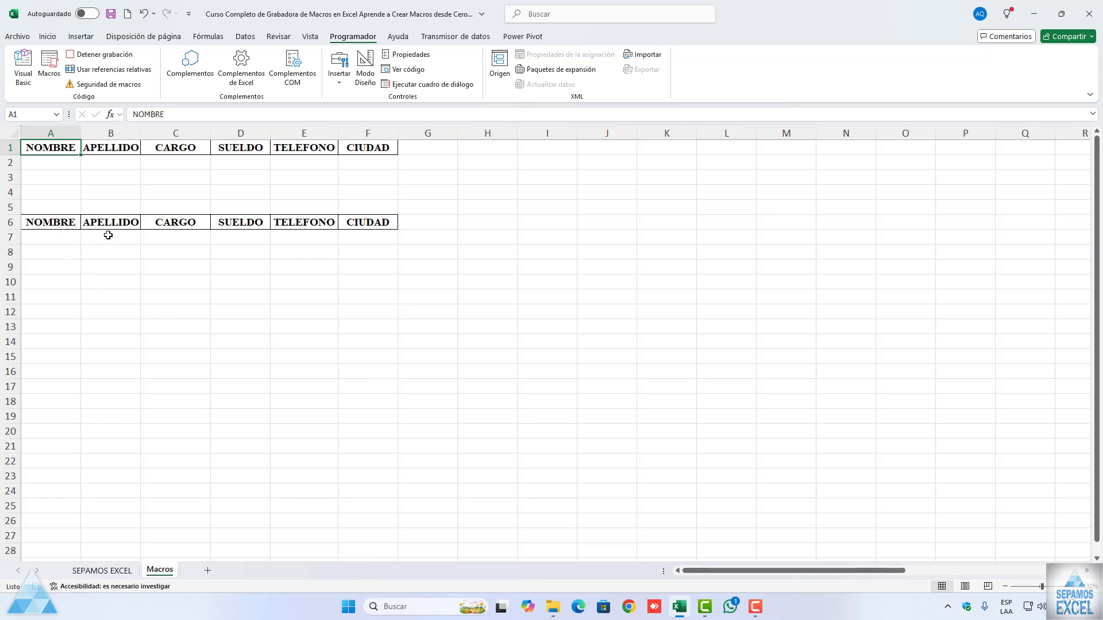
Step: Insert a new row at row 7, directly below the second header row, and select cell A7
right_click(13, 237)
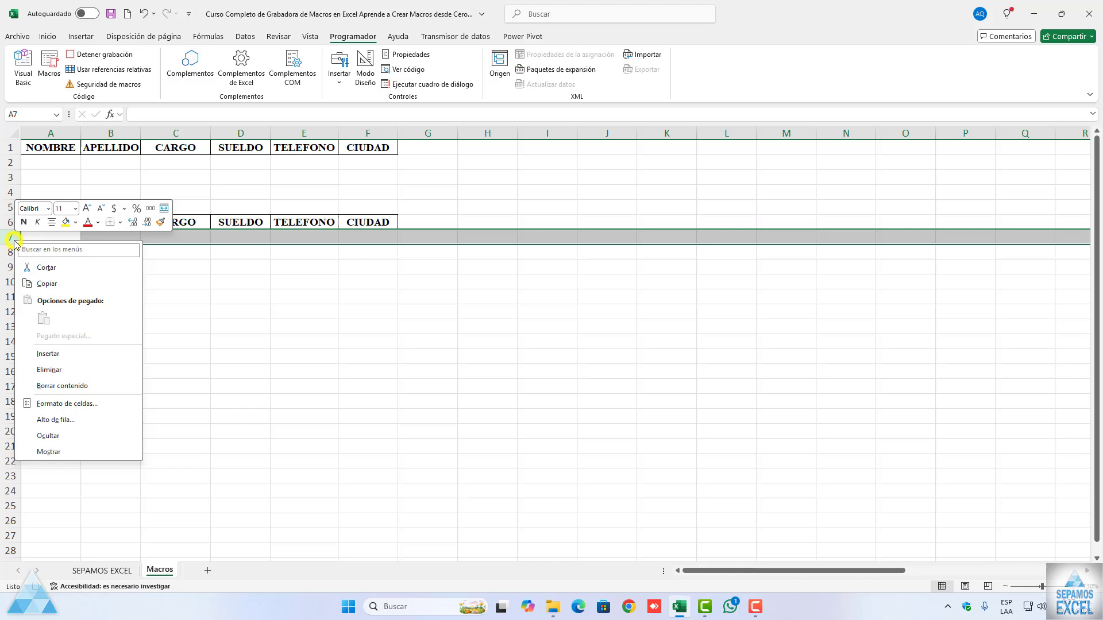
click(48, 352)
click(52, 239)
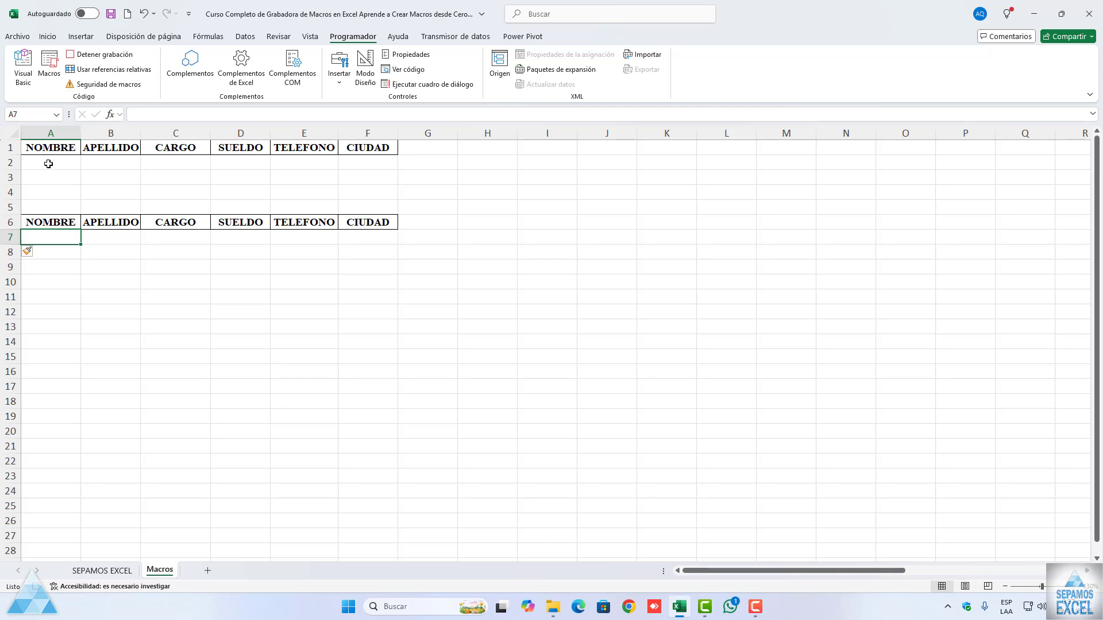
Step: Copy the entry cells A2:F2 and paste them at A7 under the second header row
drag(48, 163, 367, 165)
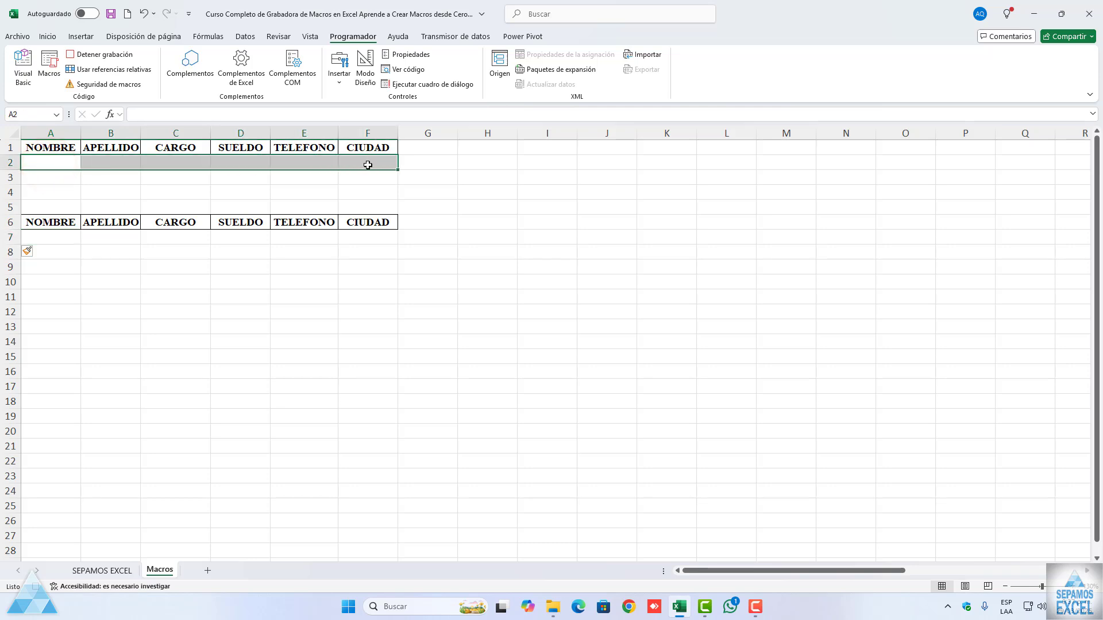
right_click(67, 162)
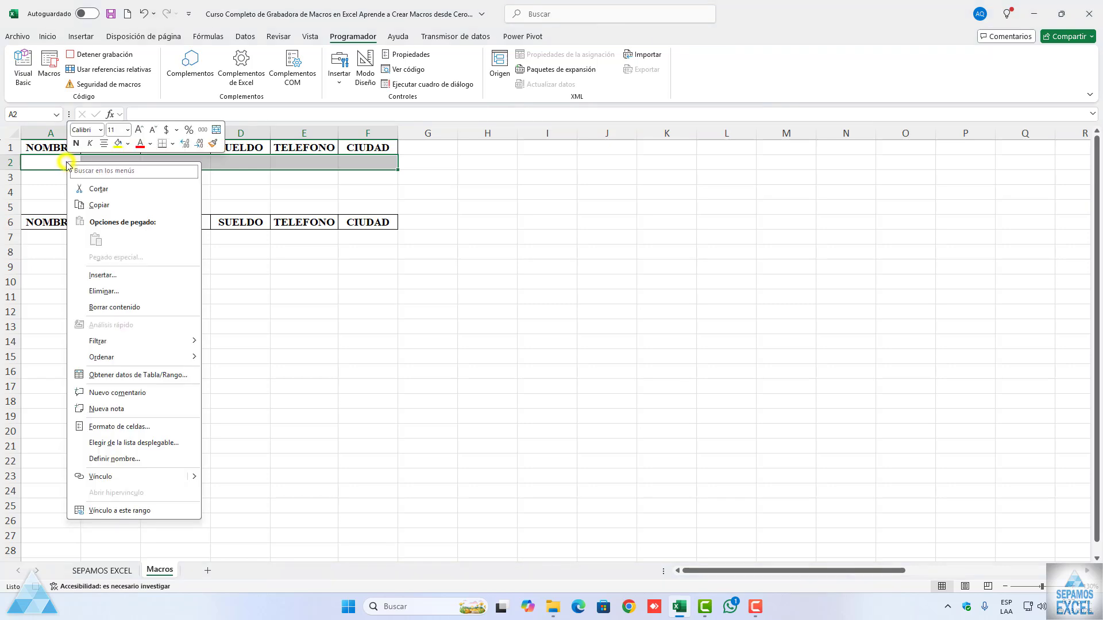
click(92, 204)
click(59, 237)
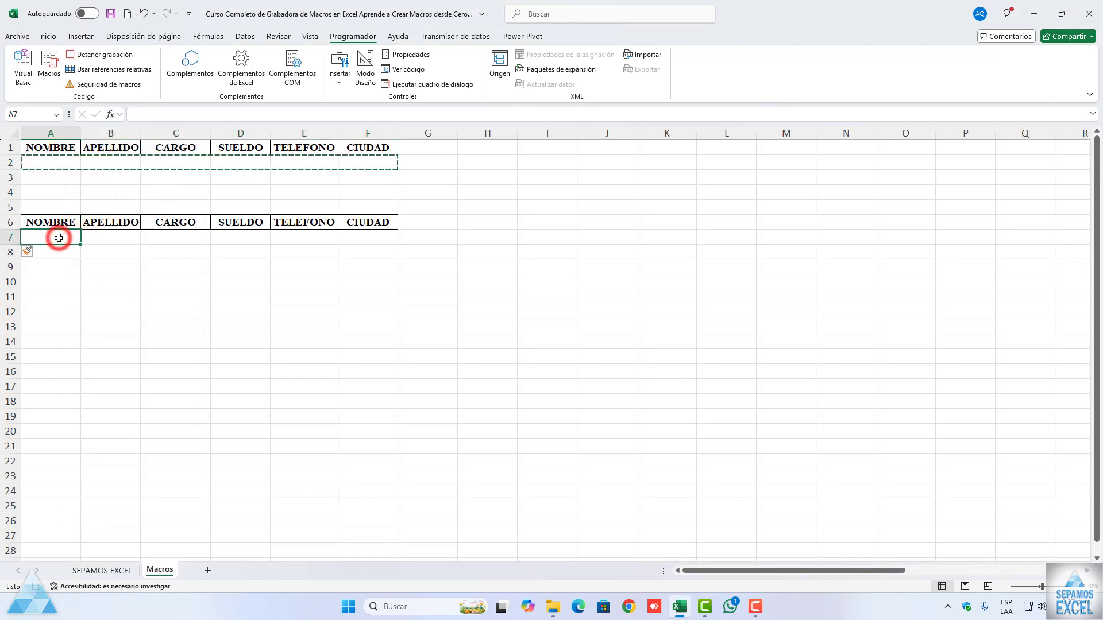
right_click(58, 238)
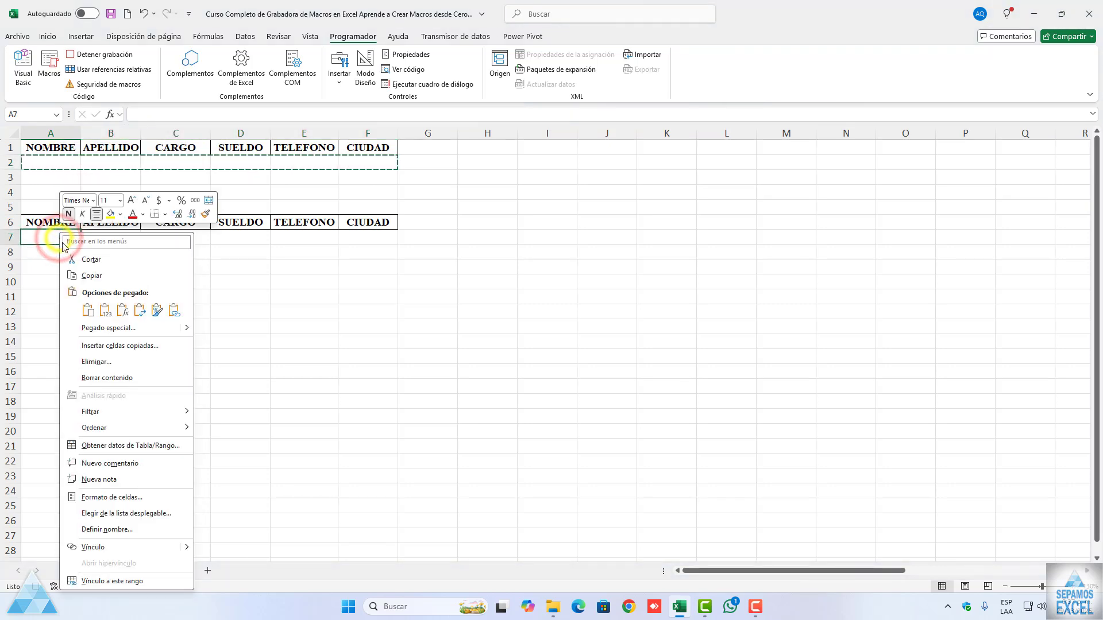
click(88, 310)
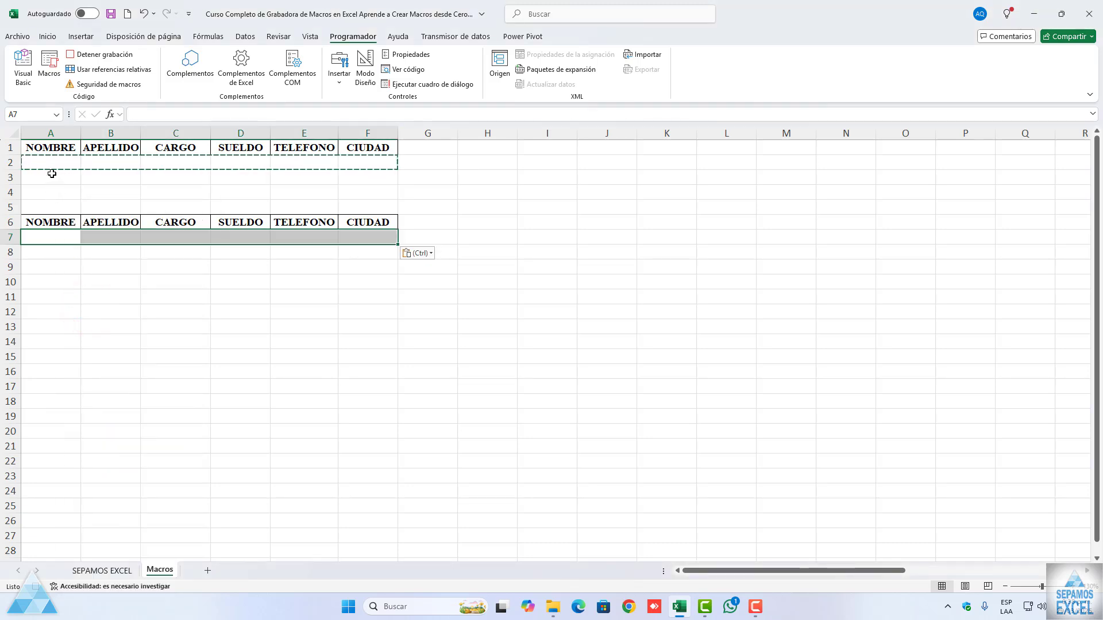
key(Escape)
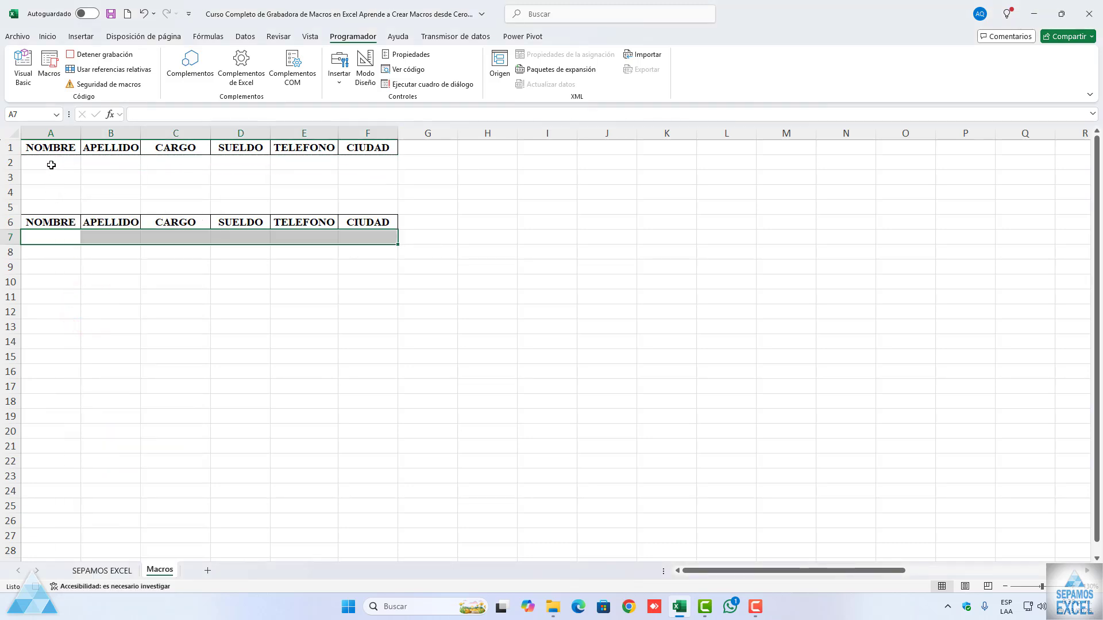
Step: Select cell A2 as the macro's final position and stop the recording
click(51, 165)
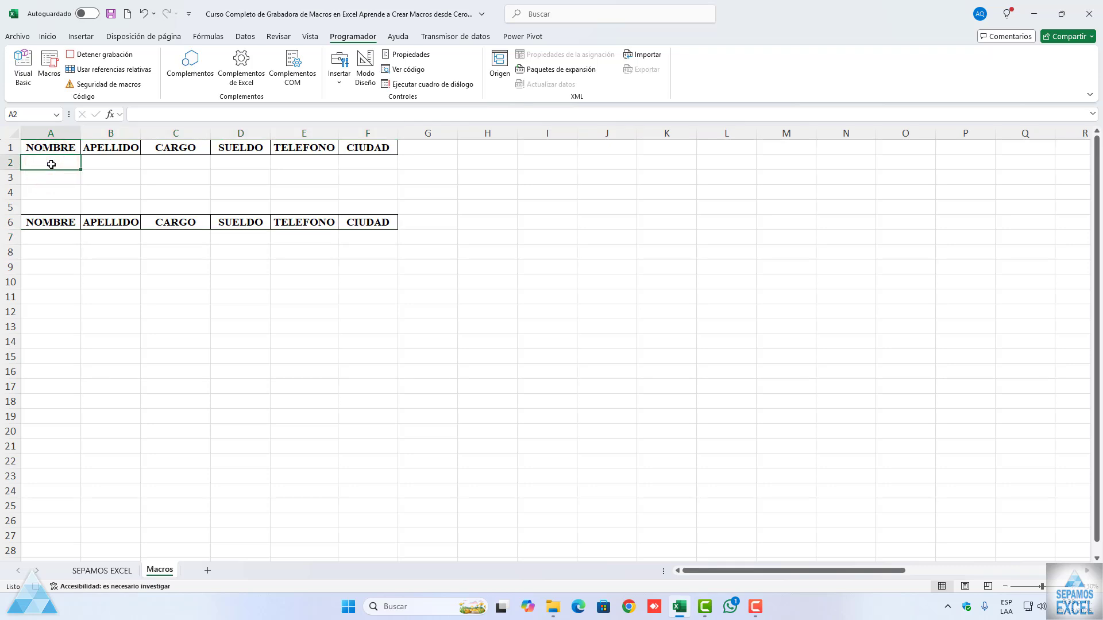
click(112, 56)
click(233, 163)
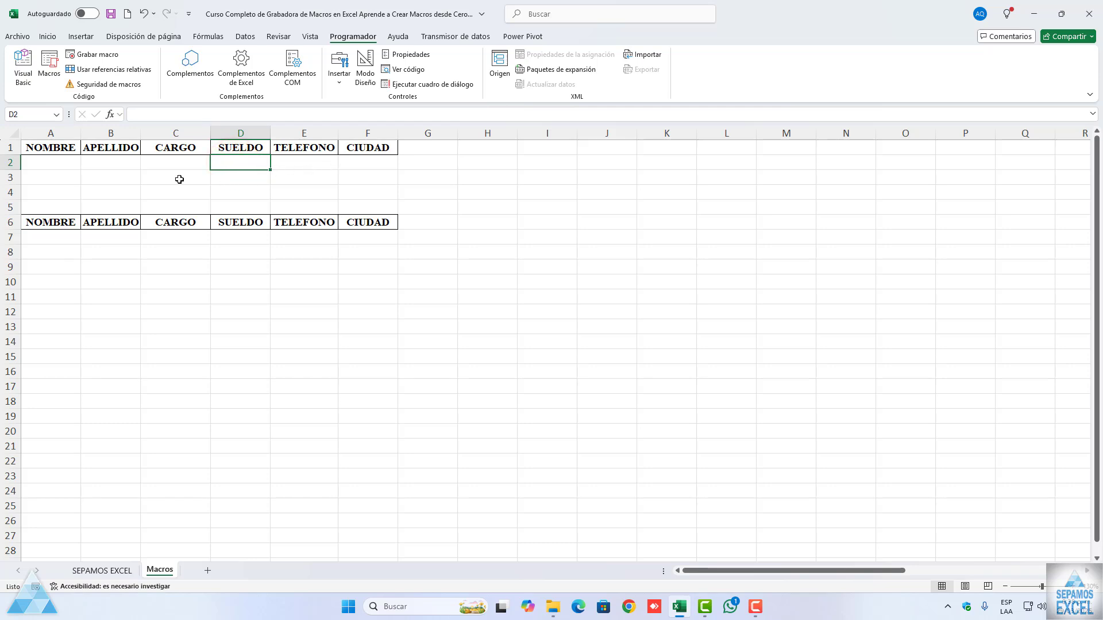
Step: Start a record in row 2 with the person's first name in A2, surname in B2 and the position "jefe" in C2
click(74, 159)
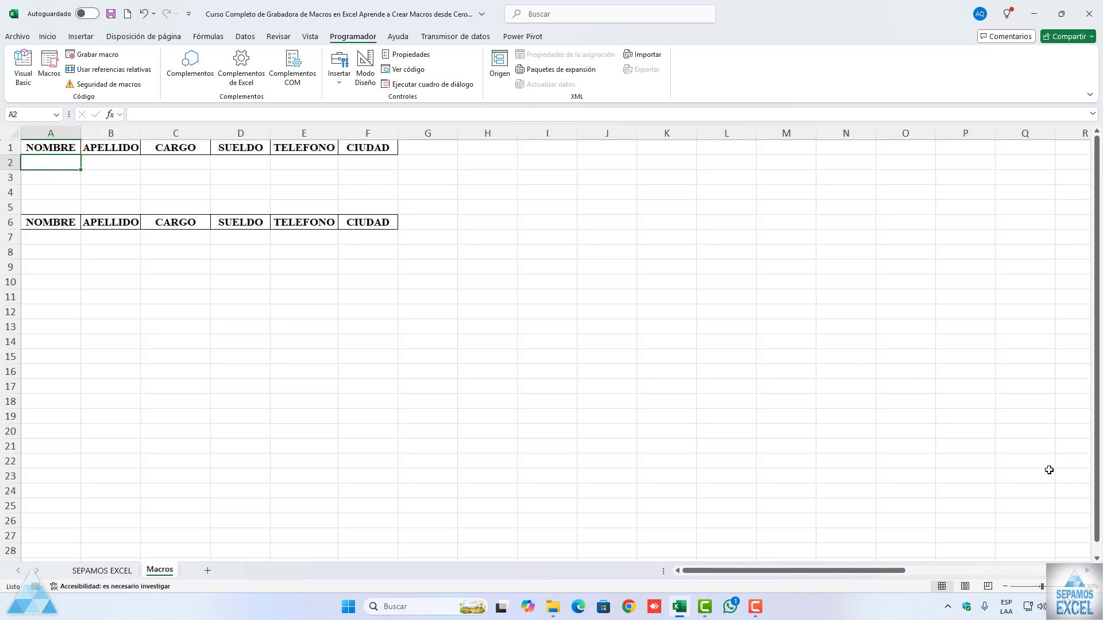
click(1075, 583)
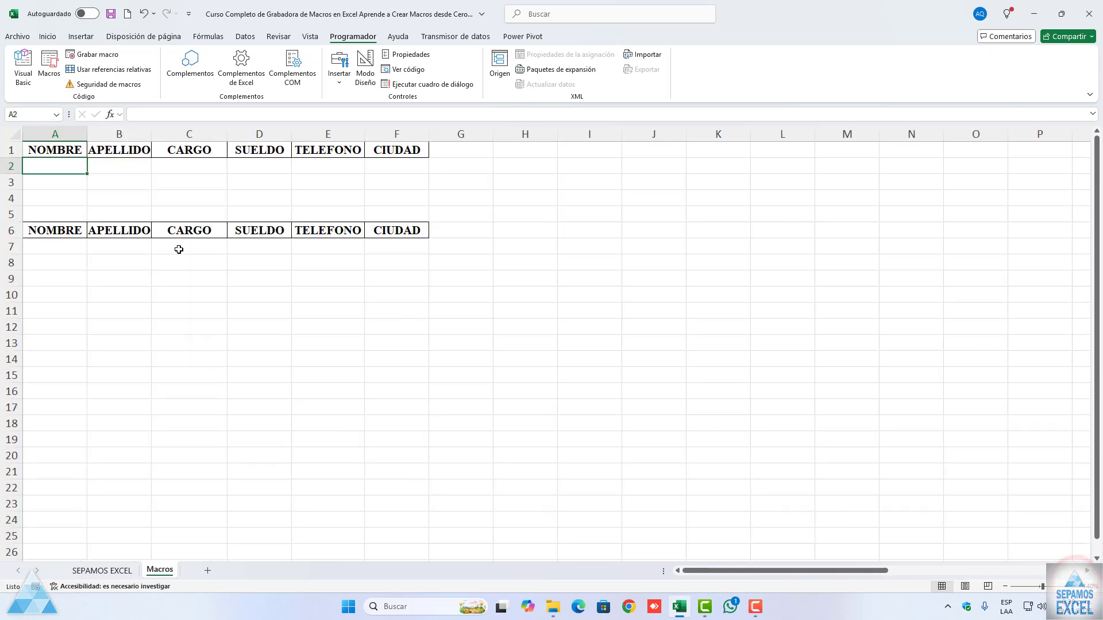
text(adriab)
key(Tab)
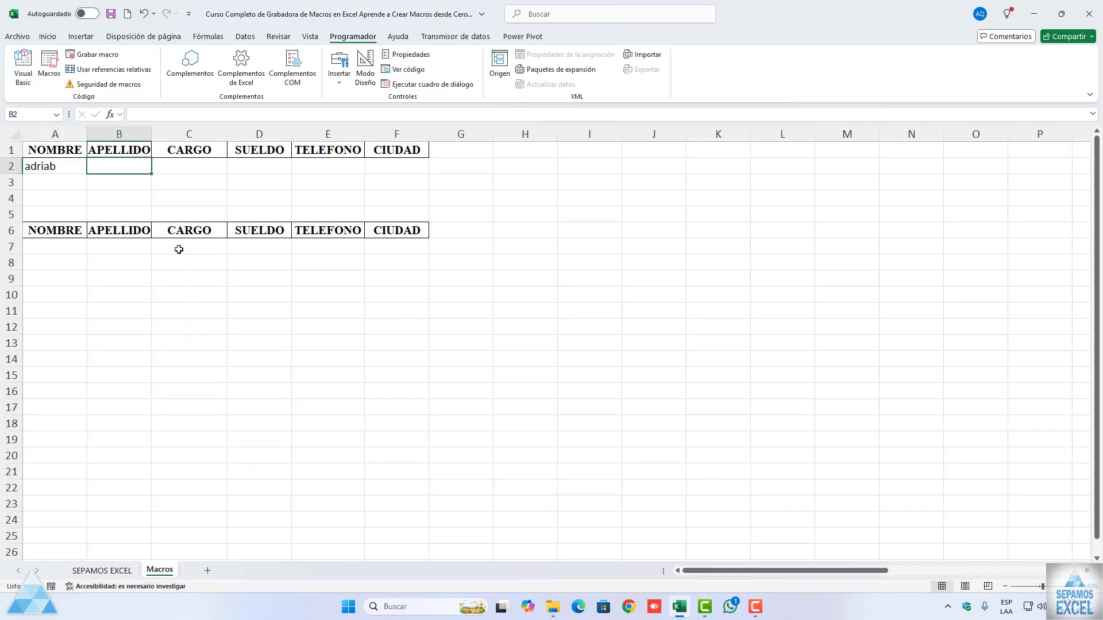
text(jose)
key(Tab)
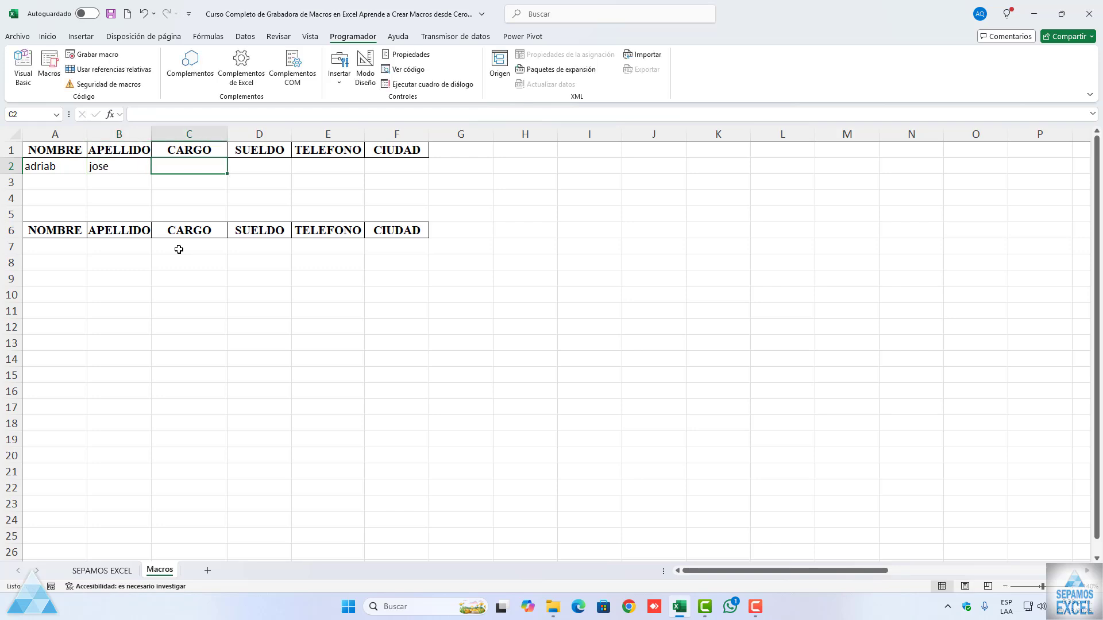
text(e)
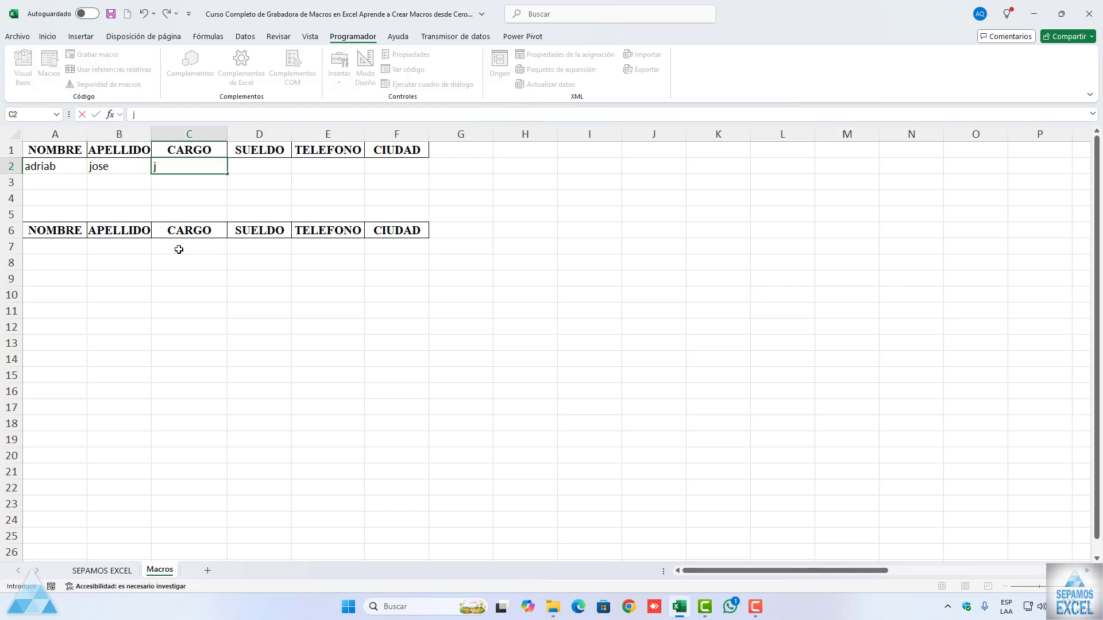
text(efe)
key(Tab)
Step: Complete the row 2 record with salary 100000, a phone number and the city "buenaventura"
text(10)
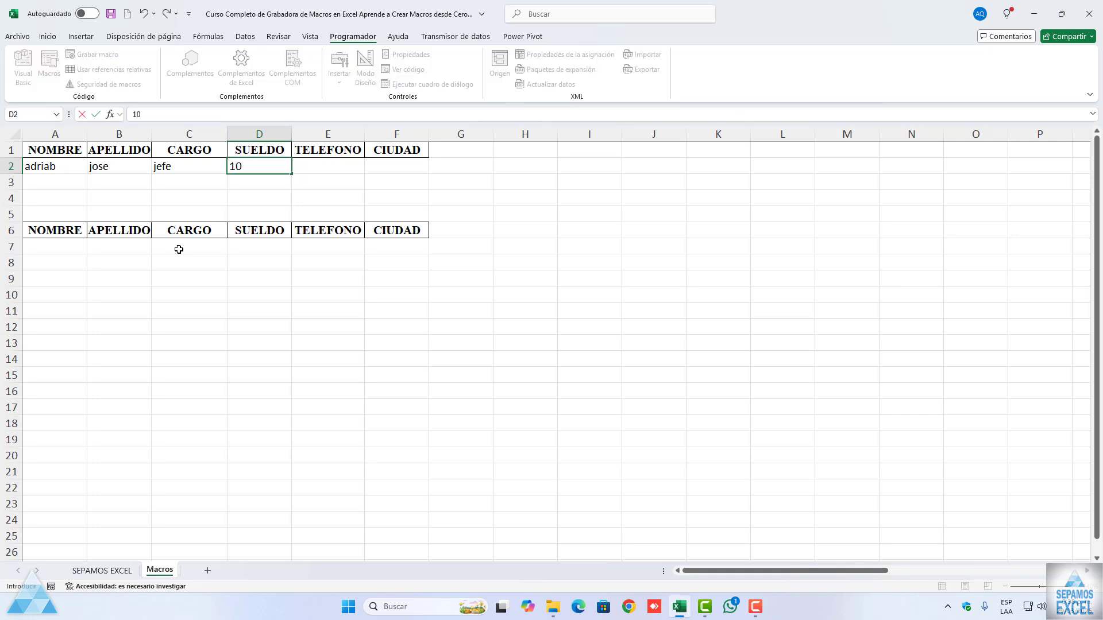
key(Tab)
text(7343)
key(Tab)
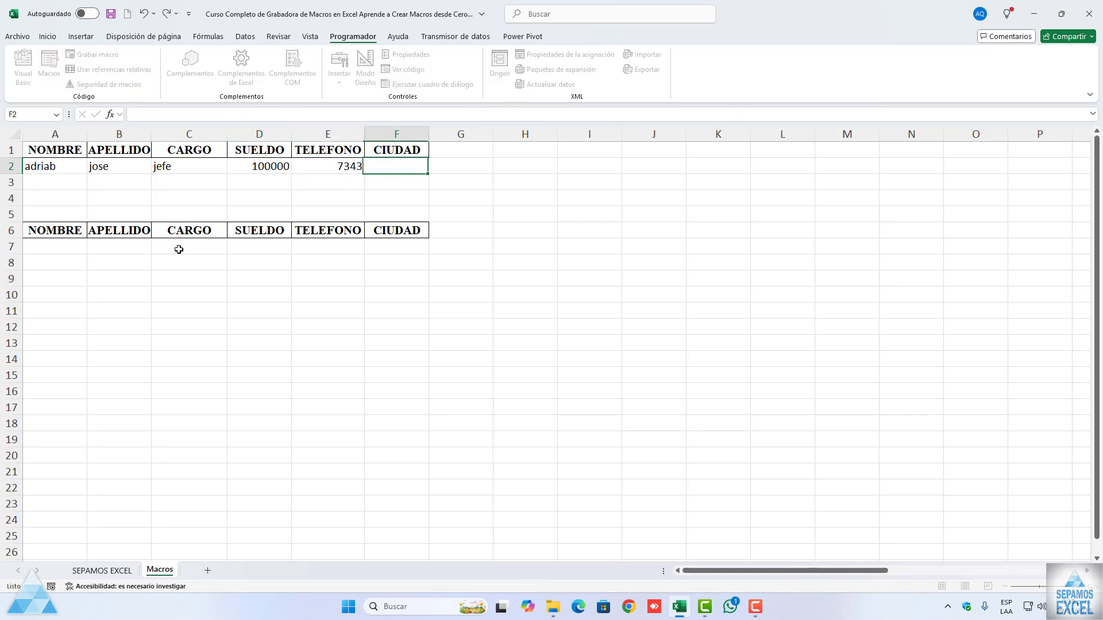
text(buenaventura)
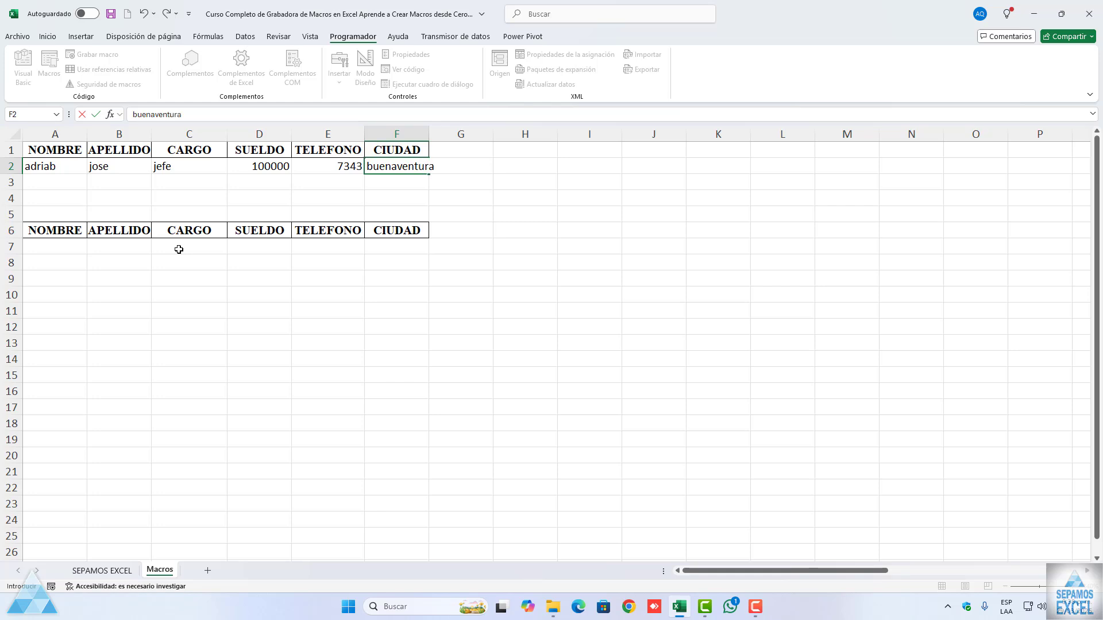
click(179, 249)
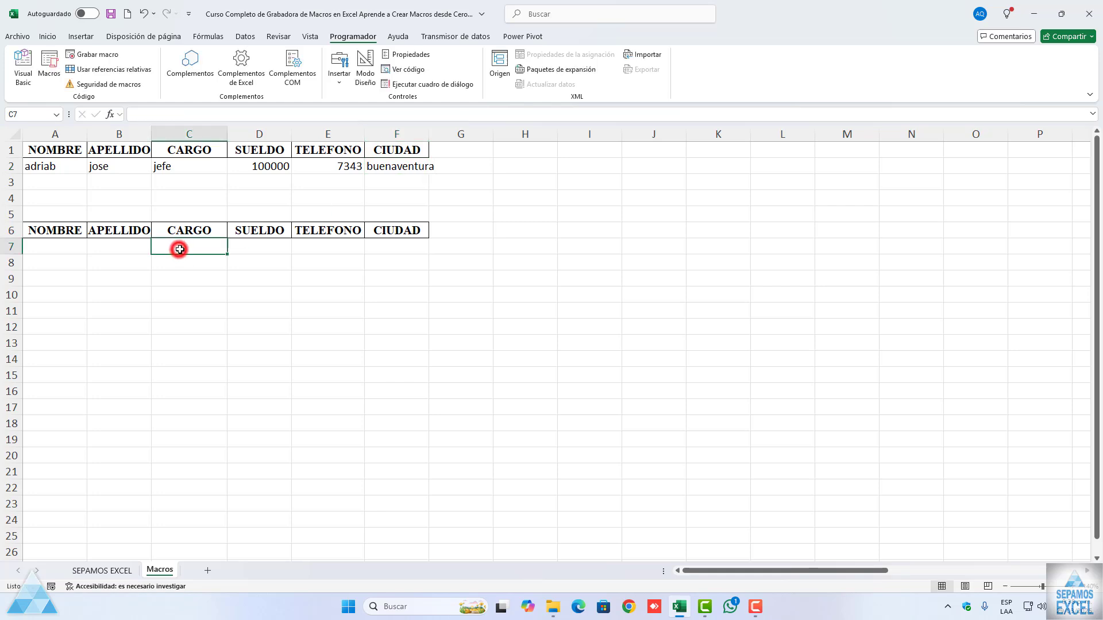
Step: Autofit the widths of the CIUDAD, TELEFONO and SUELDO columns to their contents
double_click(430, 134)
double_click(364, 136)
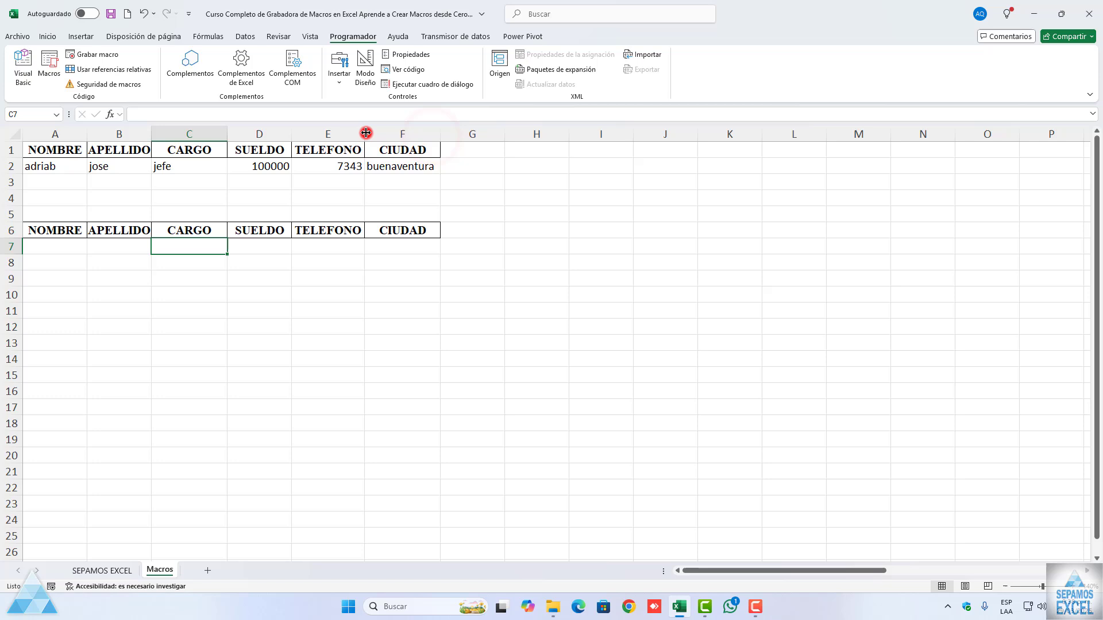
double_click(292, 135)
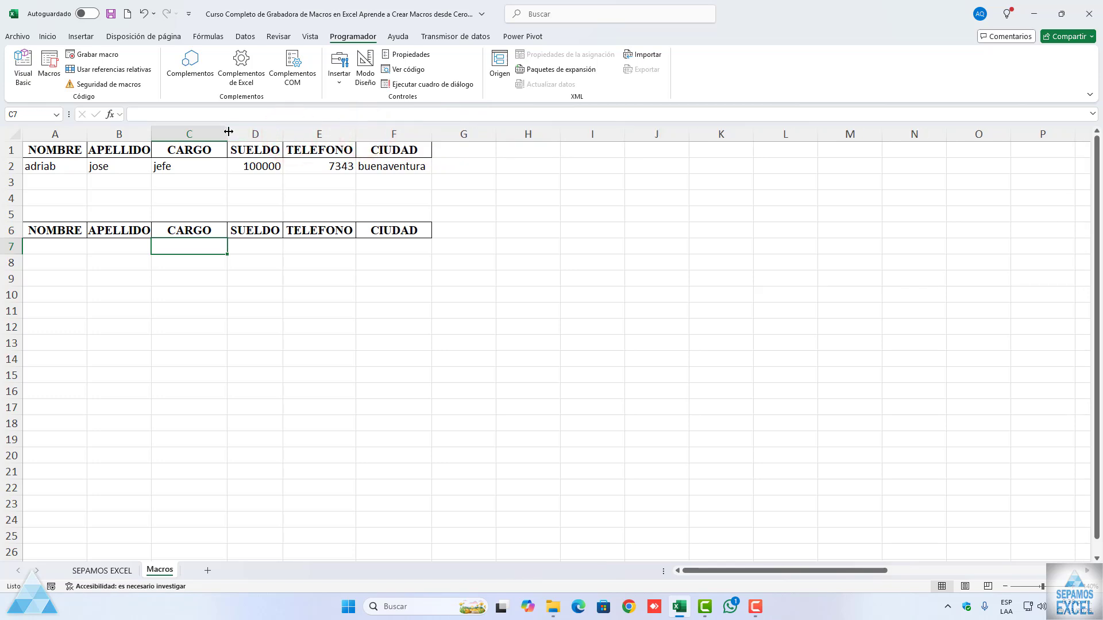
Step: Correct the last letter of the misspelled first name in cell A2 to "n"
double_click(57, 166)
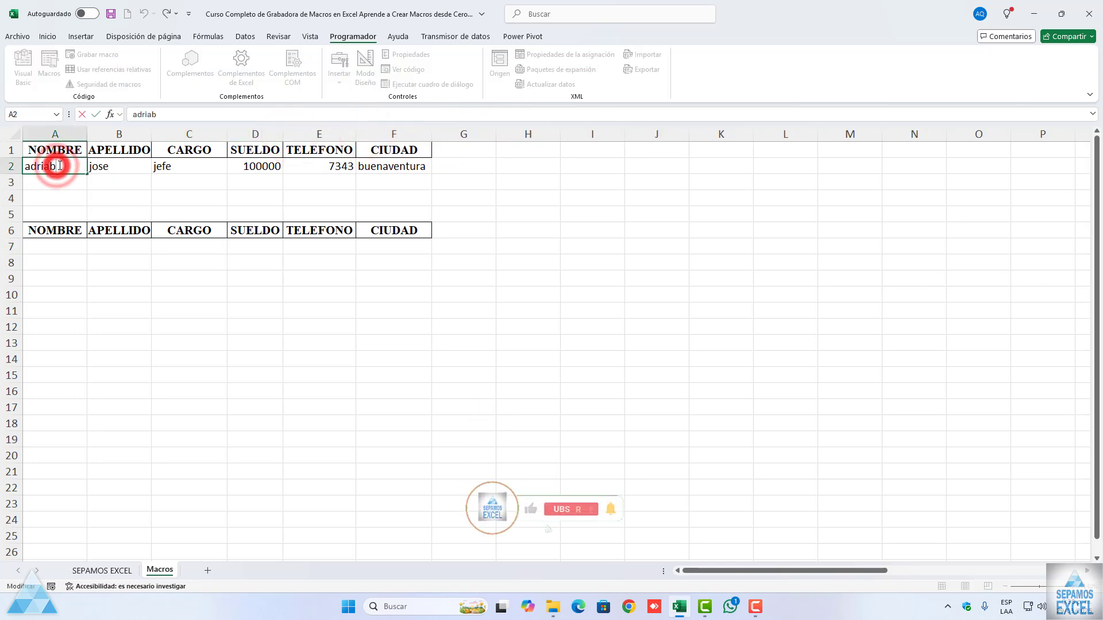
key(BackSpace)
text(n)
click(64, 181)
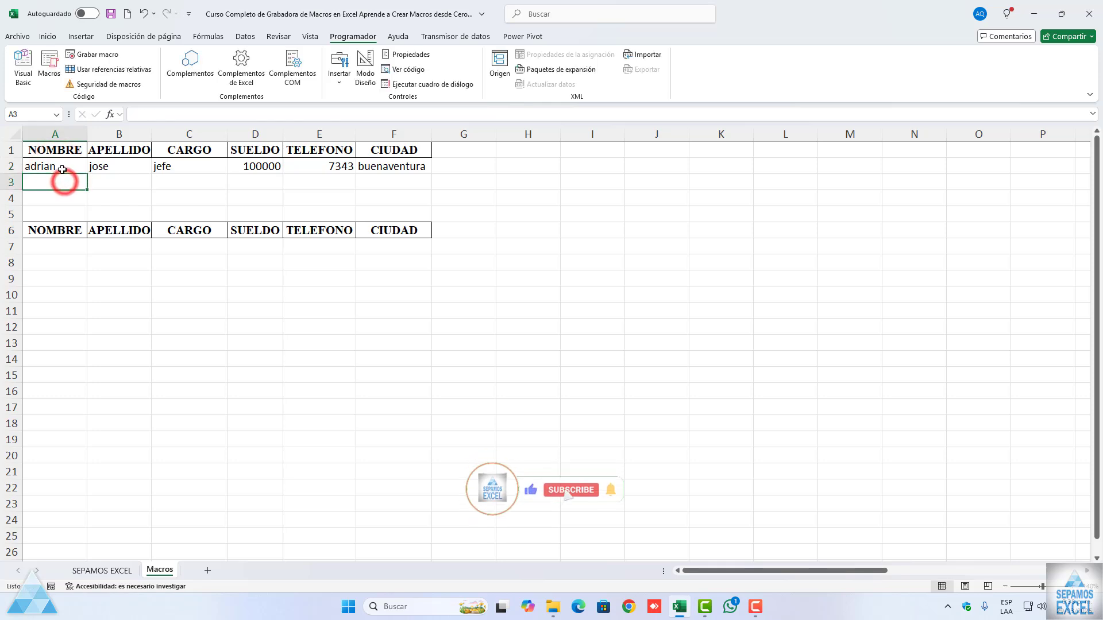
Step: Run the BASEDEDATOS macro from the macro list with cell A2 selected
click(61, 167)
click(50, 63)
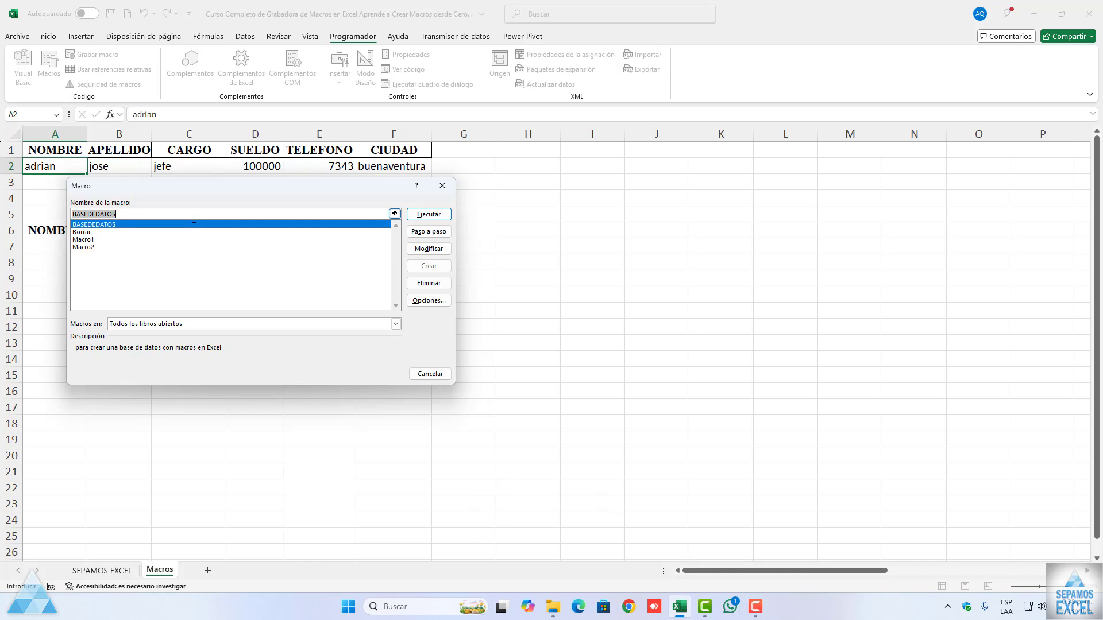
drag(183, 186, 183, 273)
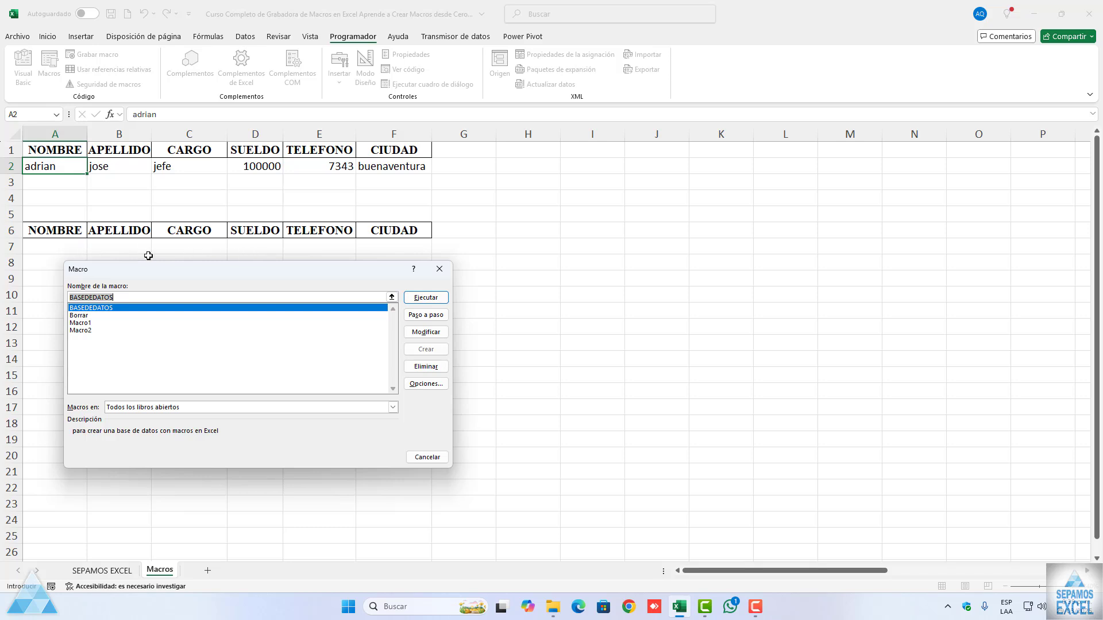
drag(181, 271, 155, 283)
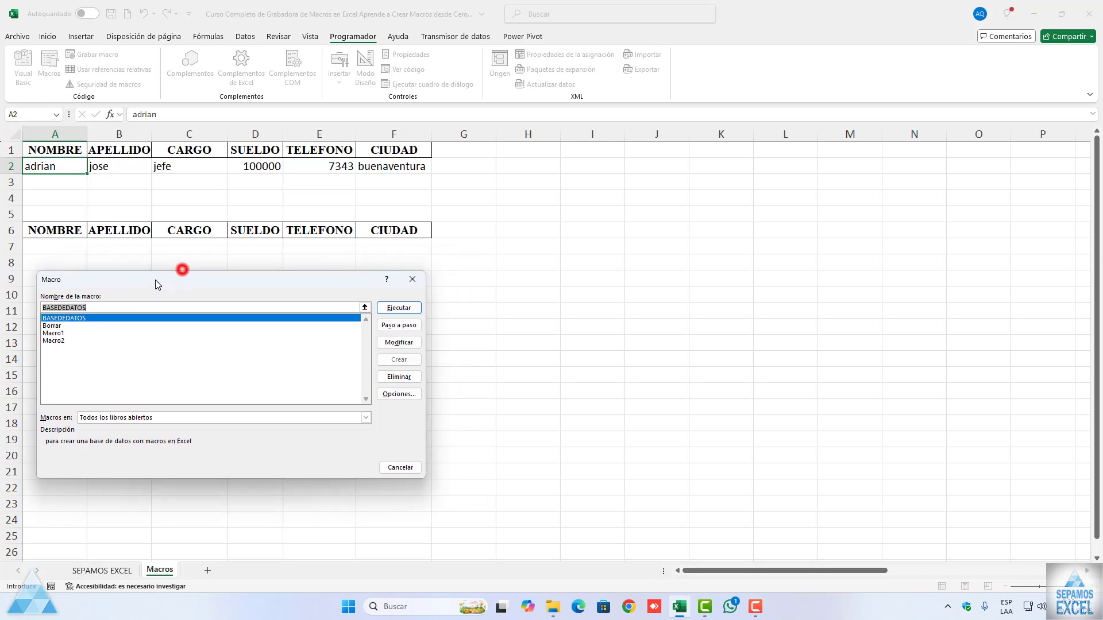
click(384, 311)
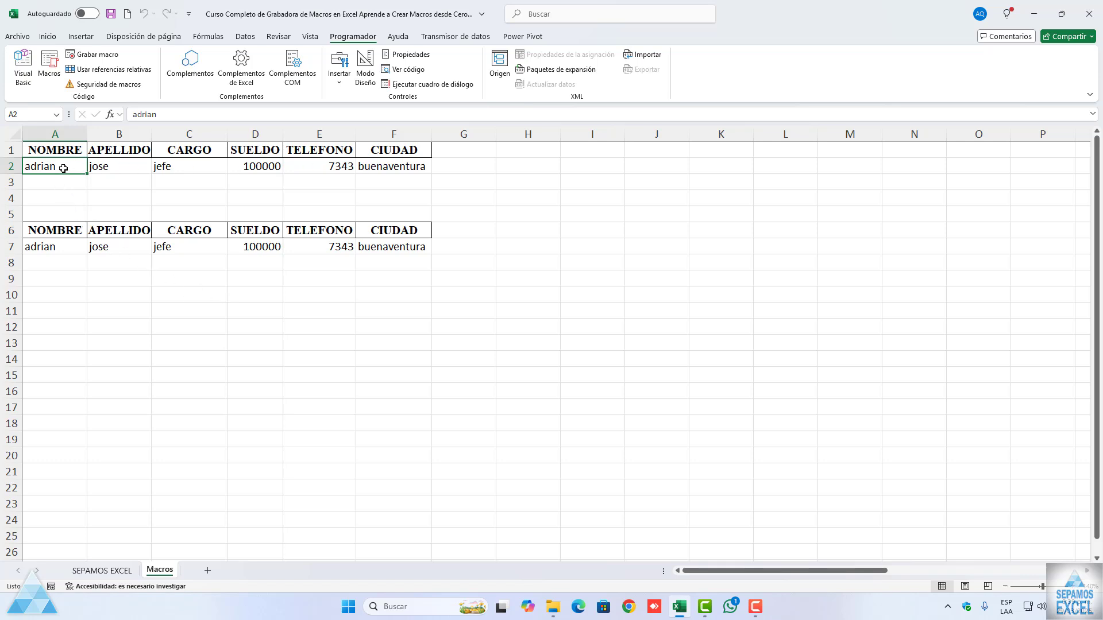
Step: Clear the entry cells A2:F2 to make room for another record
key(shift+Right)
key(shift+Right)
key(shift+Right)
key(shift+Right)
key(shift+Right)
key(Delete)
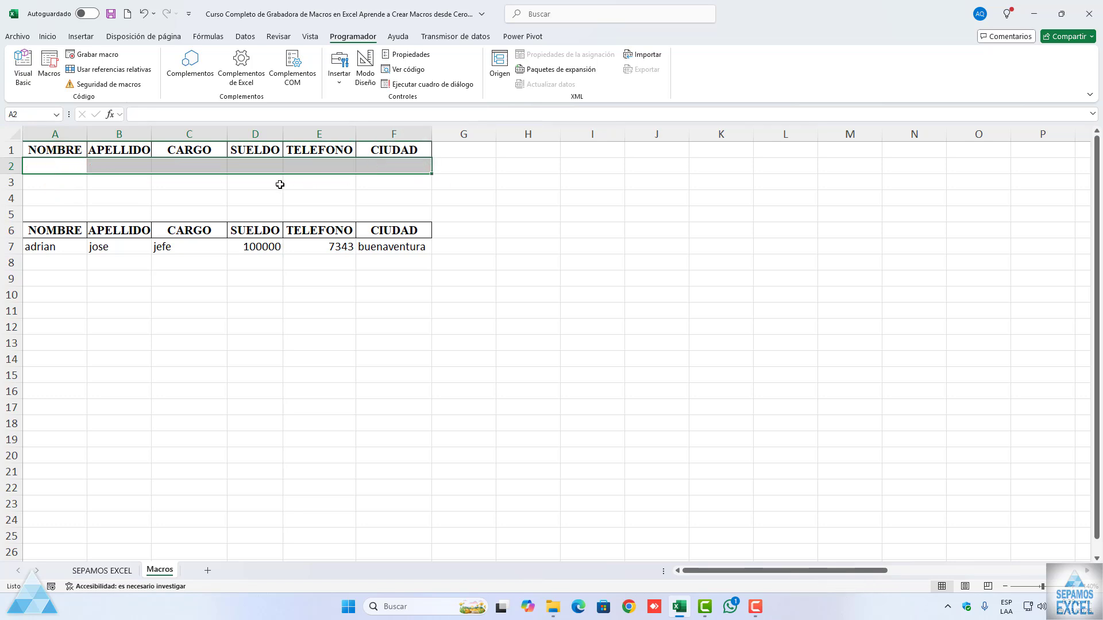
click(218, 194)
Step: Enter a second person's first name in A2, surname in B2 and the position "coordinador" in C2
click(70, 166)
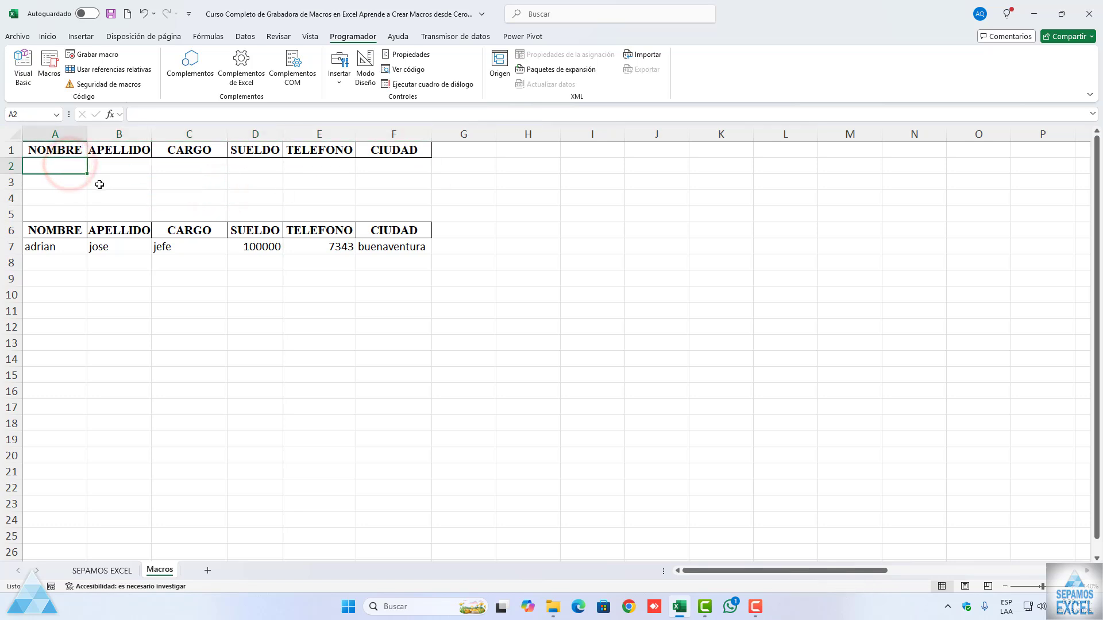
text(jose)
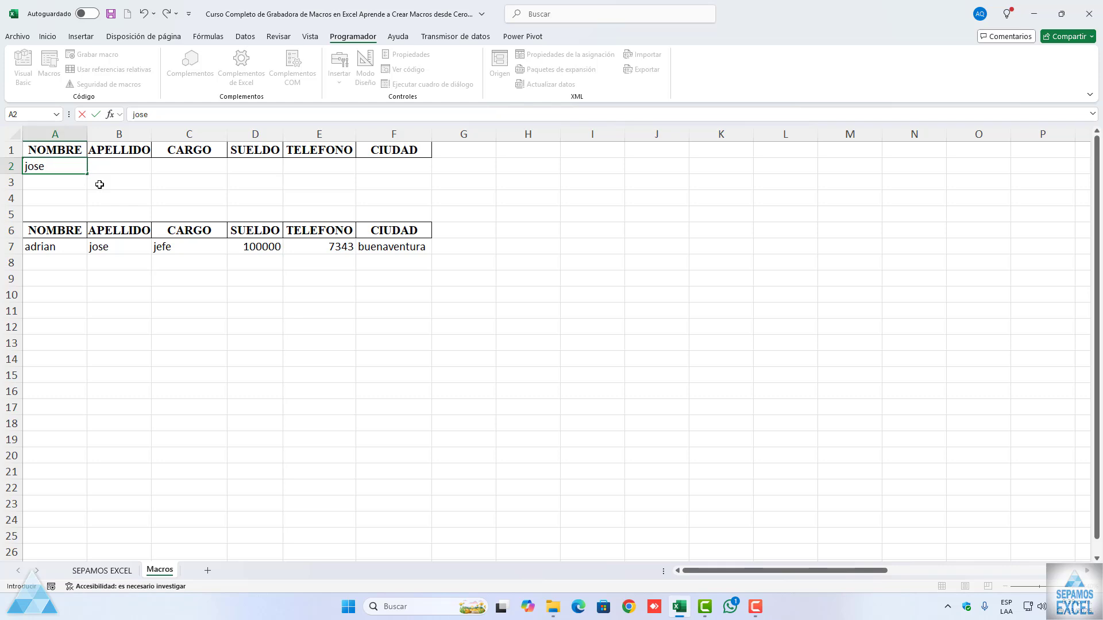
key(Tab)
text(david)
key(Tab)
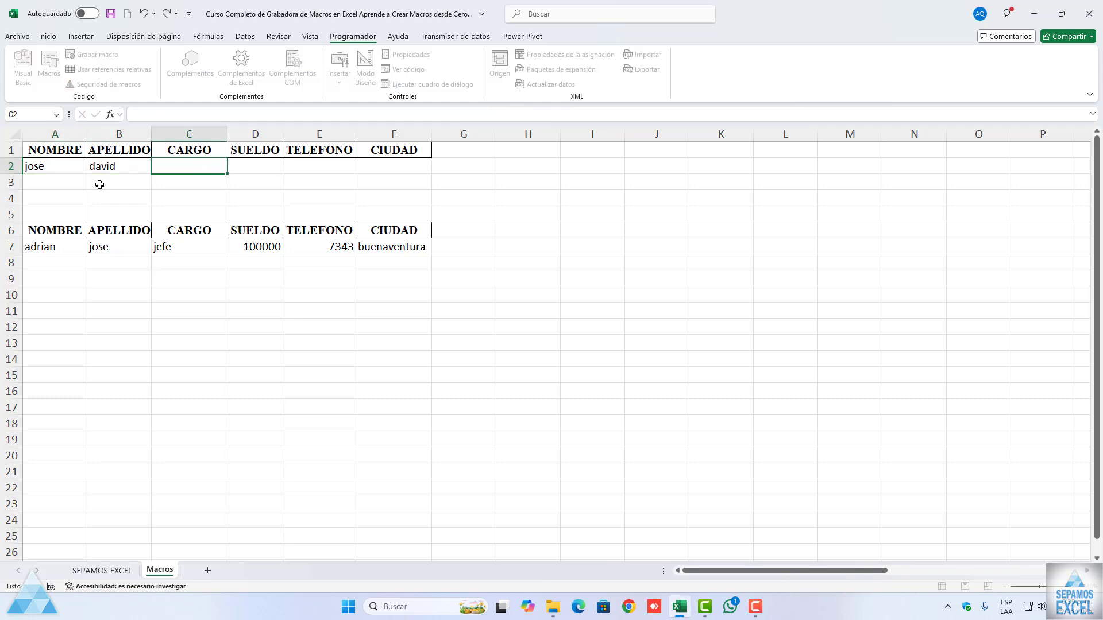
text(coordinador)
key(Tab)
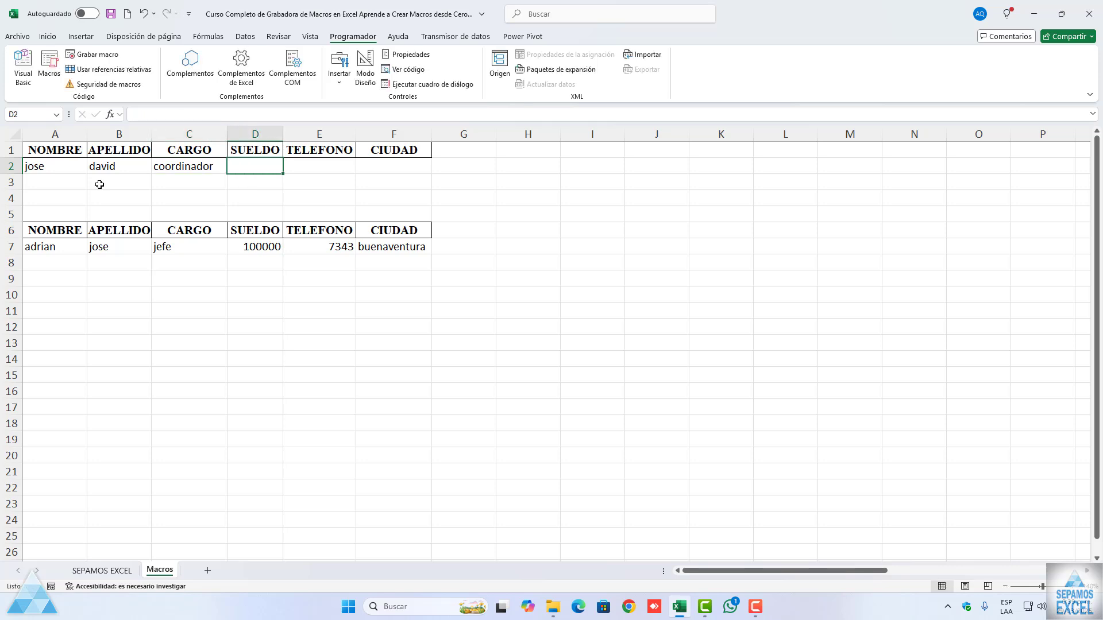
Step: Complete the second record in row 2 with salary 15000, a phone number and the city "cali"
text(15000)
key(Tab)
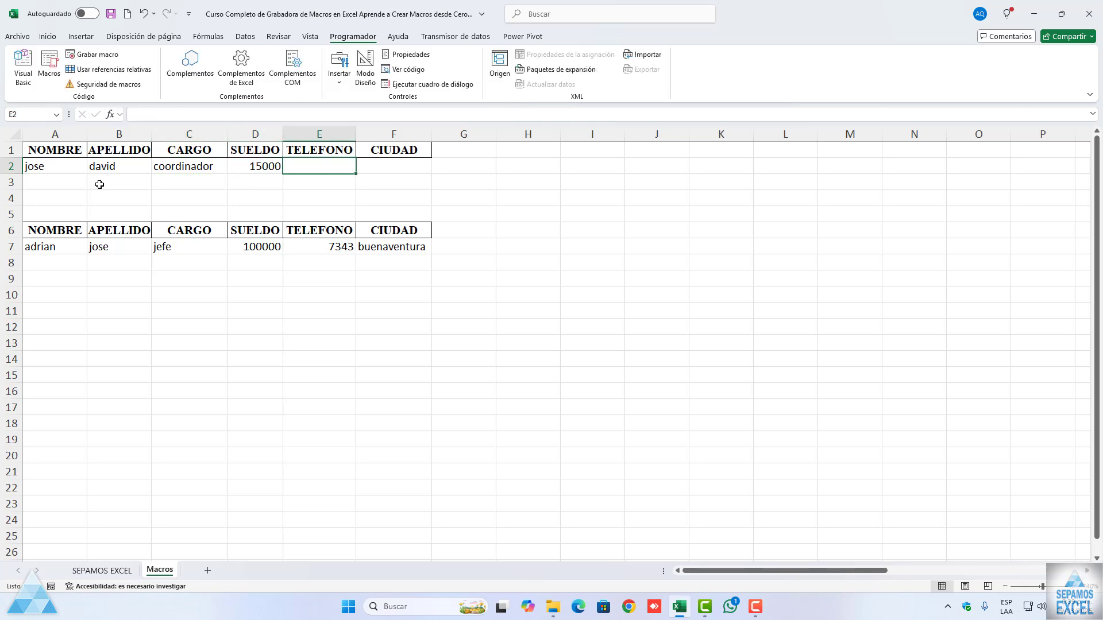
text(7337)
key(Tab)
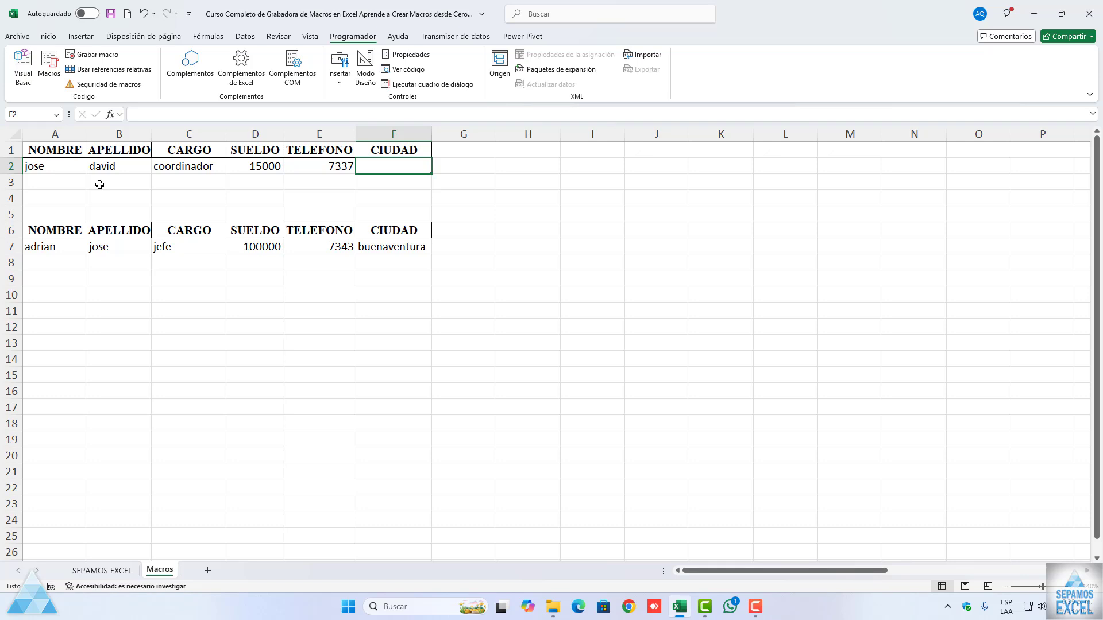
text(cali)
click(11, 295)
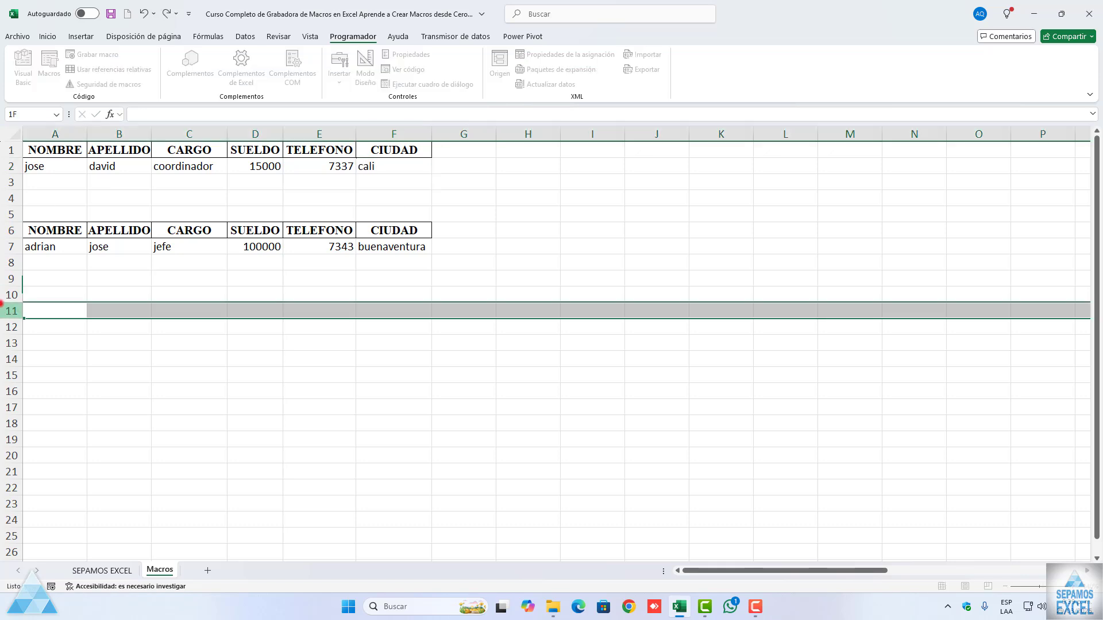
click(42, 294)
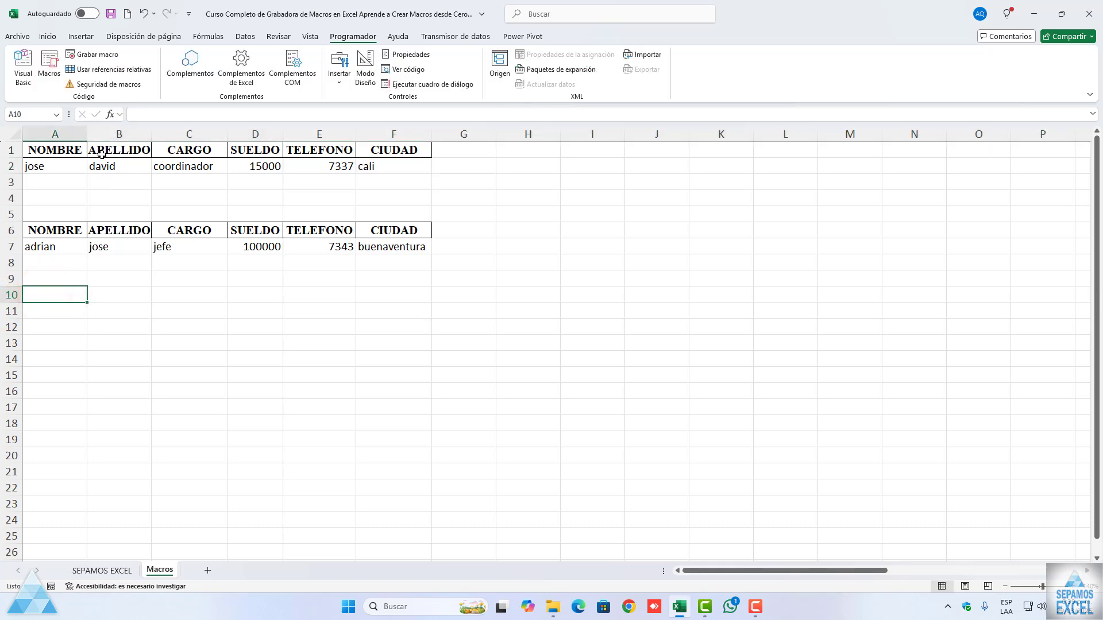
Step: Run the BASEDEDATOS macro repeatedly to add copies of the row 2 record to the table below
click(75, 148)
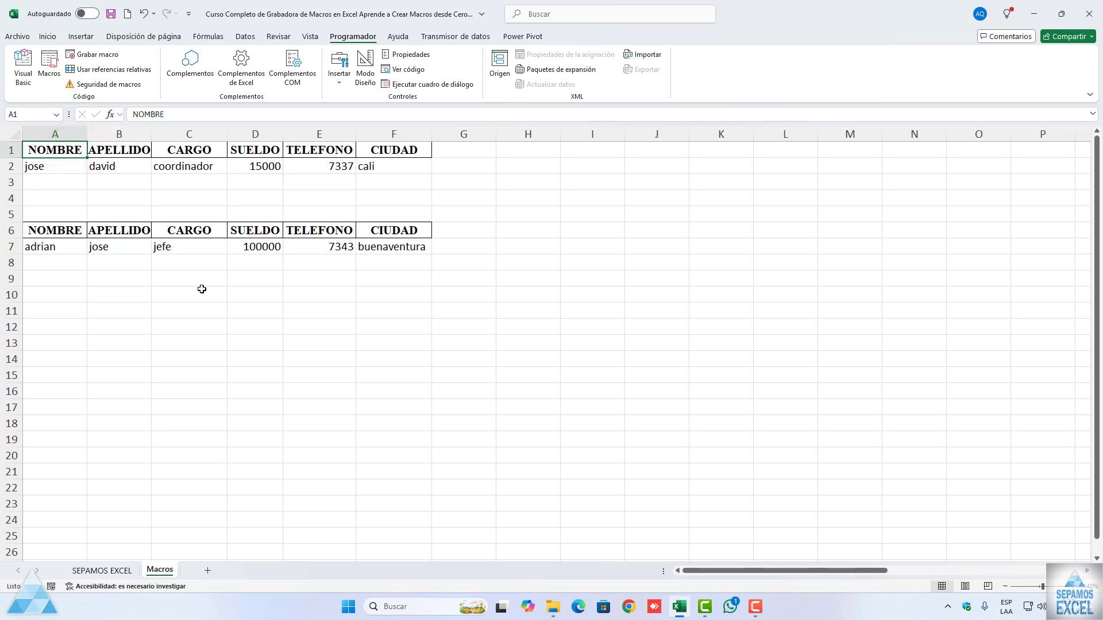
key(ctrl+m)
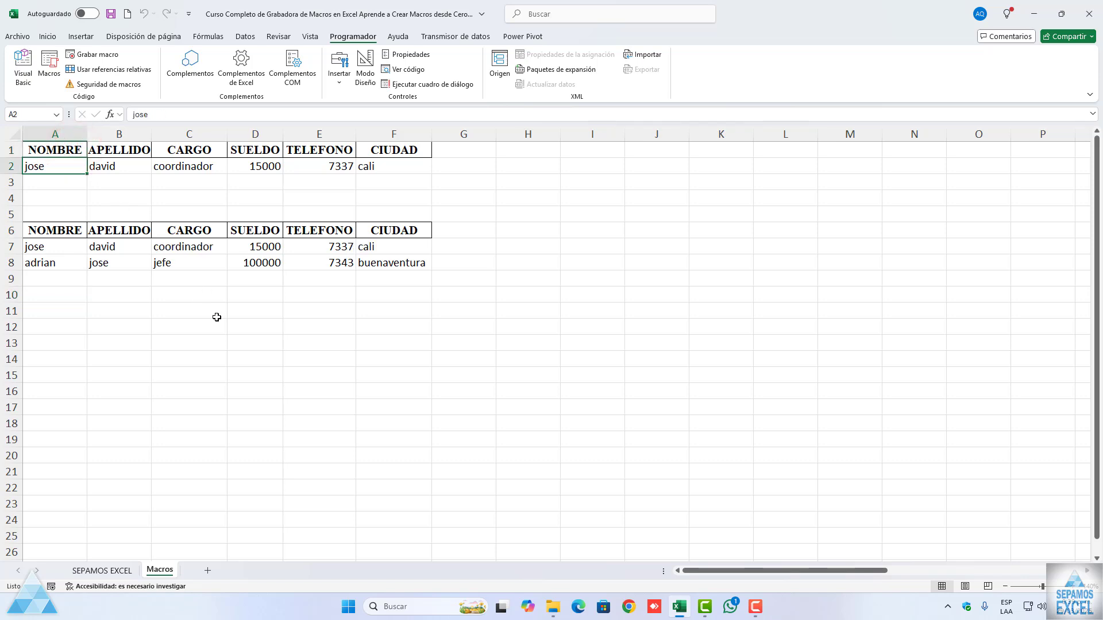
key(ctrl+m)
key(ctrl+m)
key(ctrl+m)
key(ctrl+m)
key(ctrl+m)
key(ctrl+m)
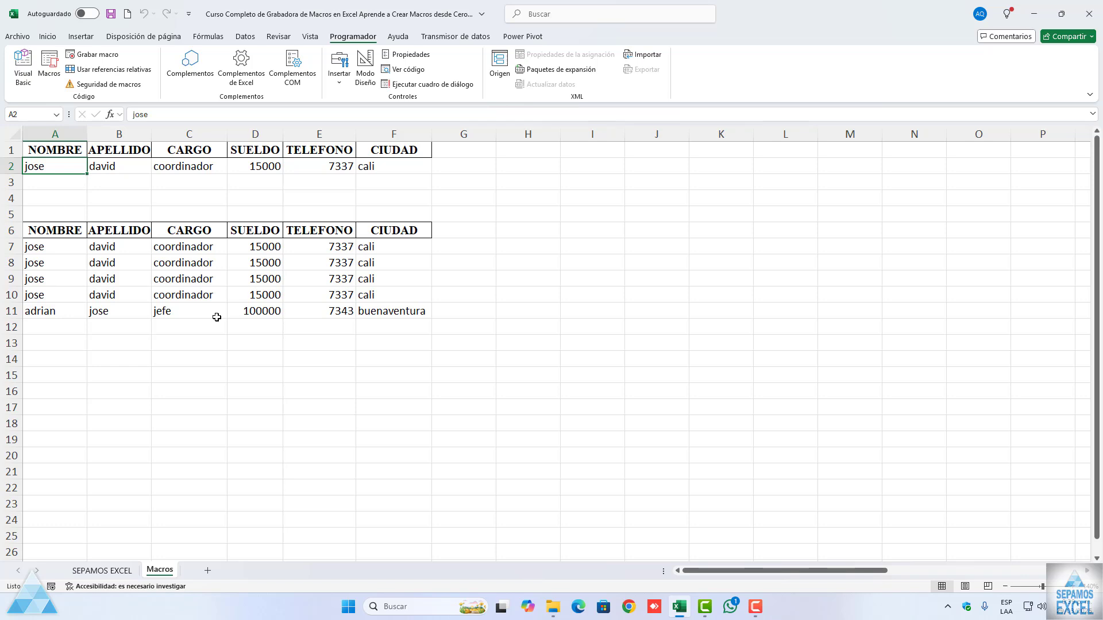
key(ctrl+m)
key(ctrl+m)
key(ctrl+m)
key(ctrl+m)
key(ctrl+m)
key(ctrl+m)
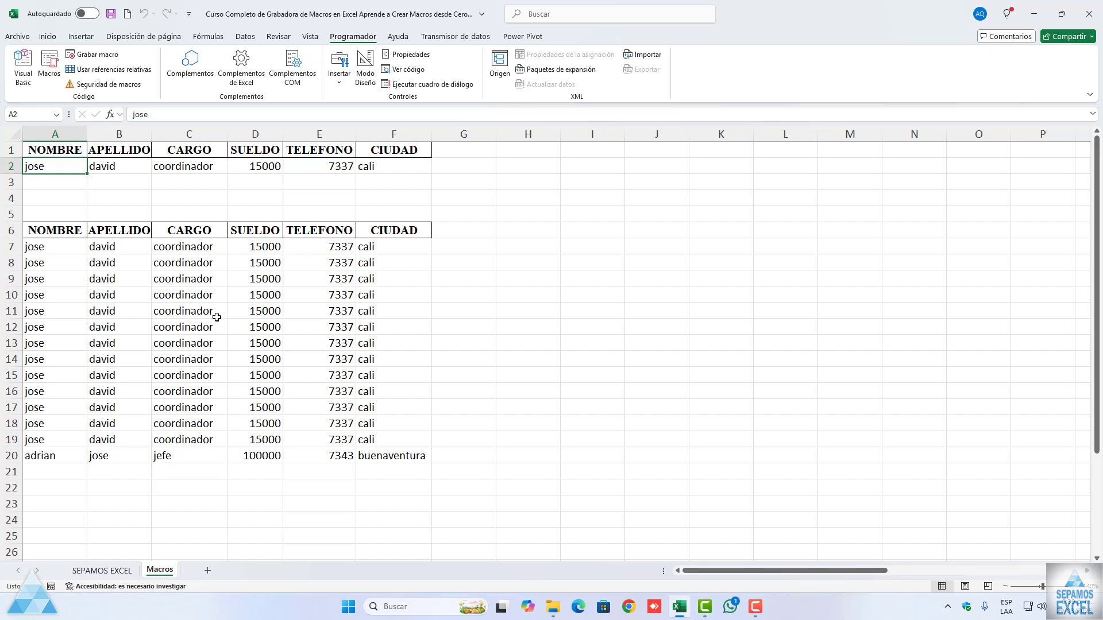
Step: Add a new worksheet after the Macros sheet
mouse_move(62, 173)
mouse_down()
mouse_move(397, 166)
mouse_move(74, 163)
mouse_up()
click(208, 570)
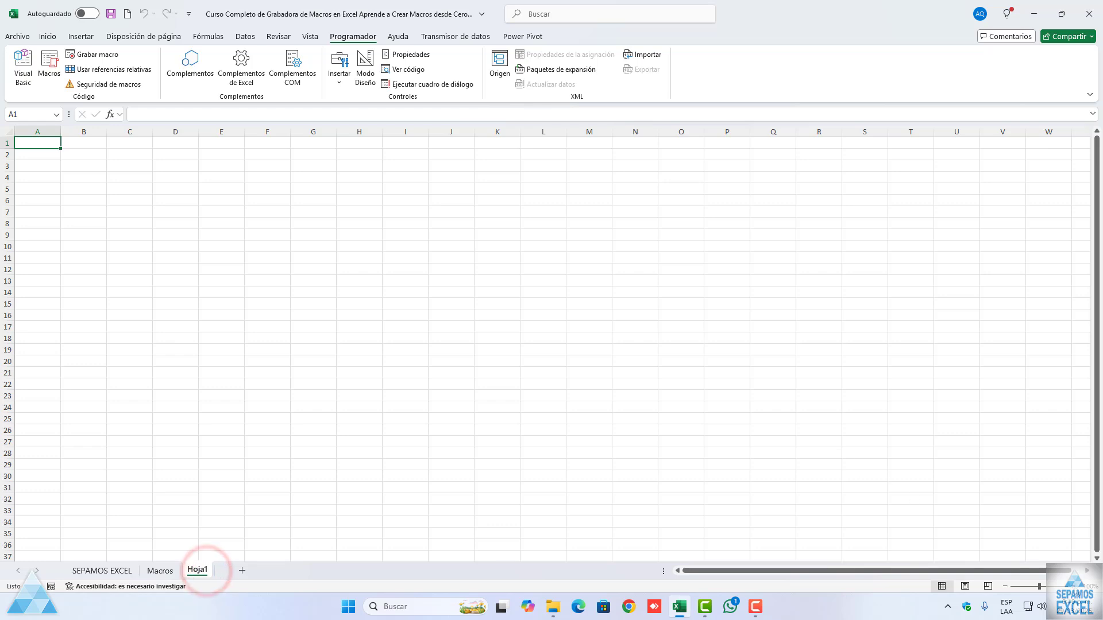
scroll(514, 414, up, 5)
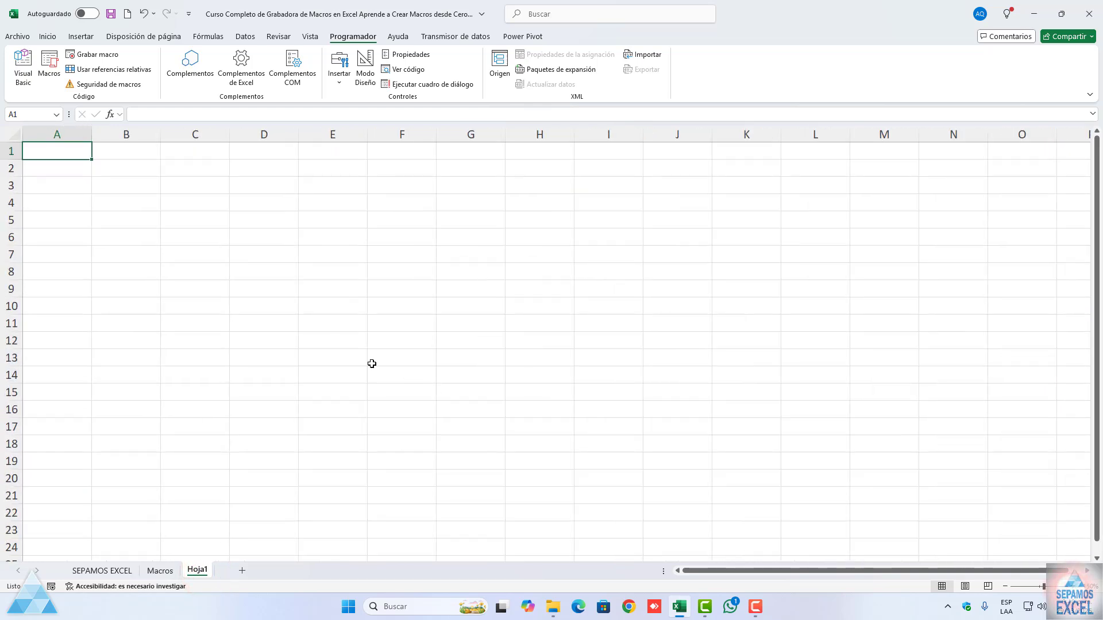
Step: Copy the header cells A1:F1 from the Macros sheet and paste them at A1 of Hoja1
click(160, 571)
drag(44, 150, 387, 148)
key(ctrl+c)
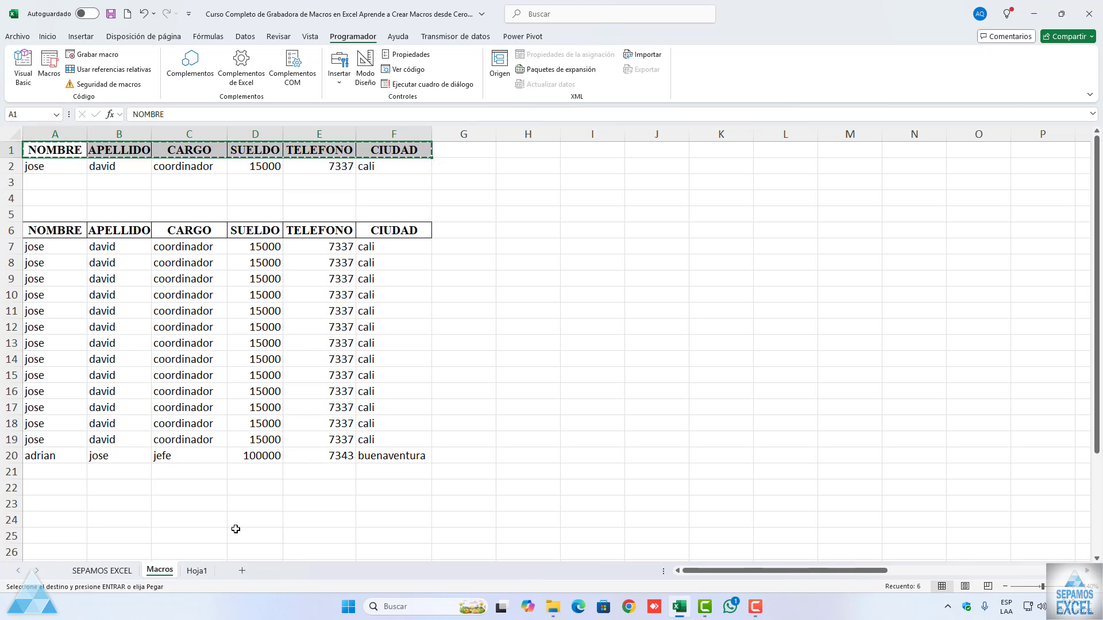
click(201, 571)
key(Return)
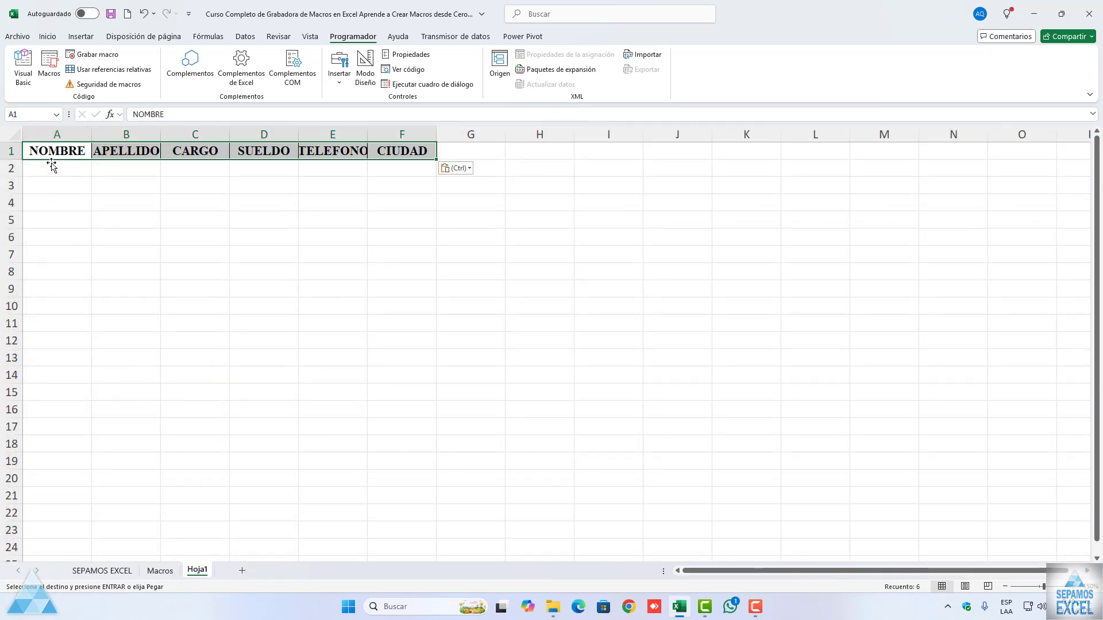
click(96, 177)
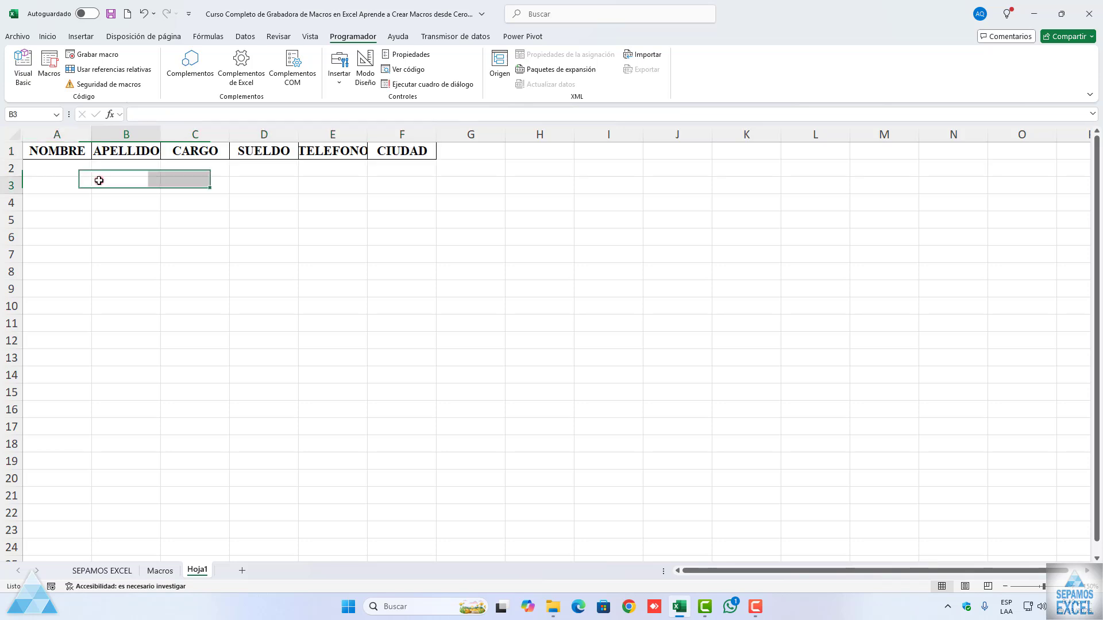
Step: Set up a new recorded macro from the Macros sheet, naming it AGREGAROTRAHOJA with the shortcut letter t
click(74, 153)
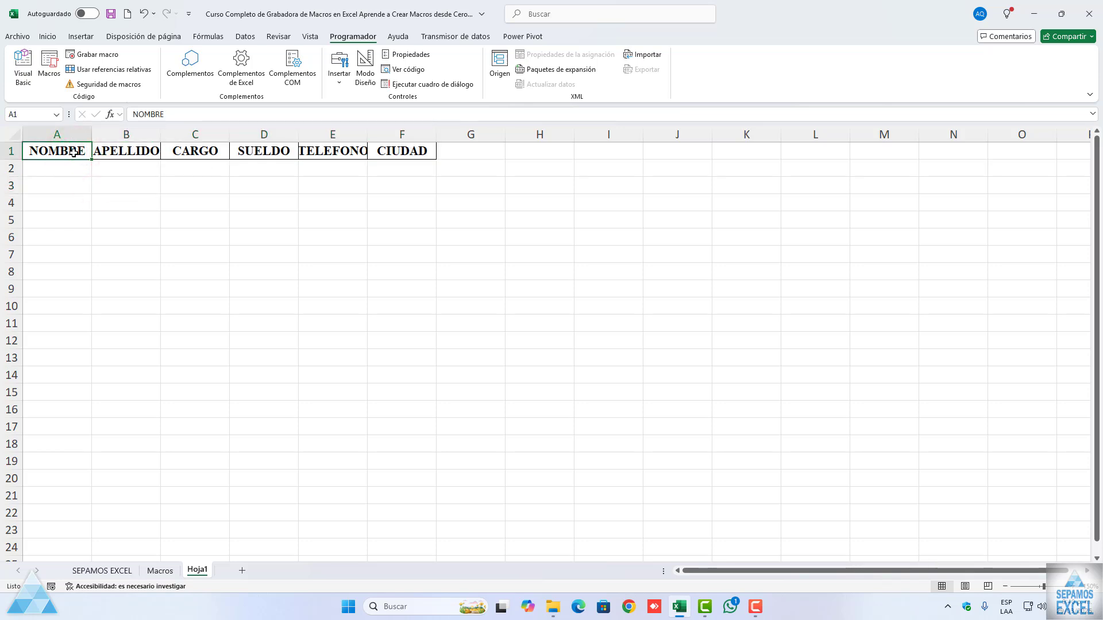
click(159, 570)
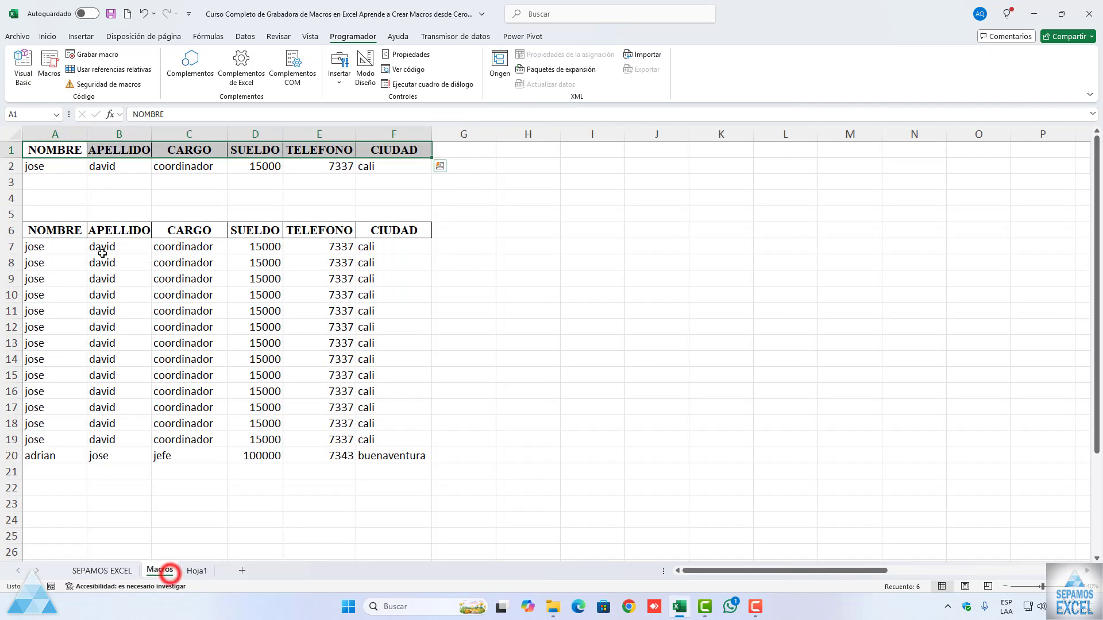
click(57, 153)
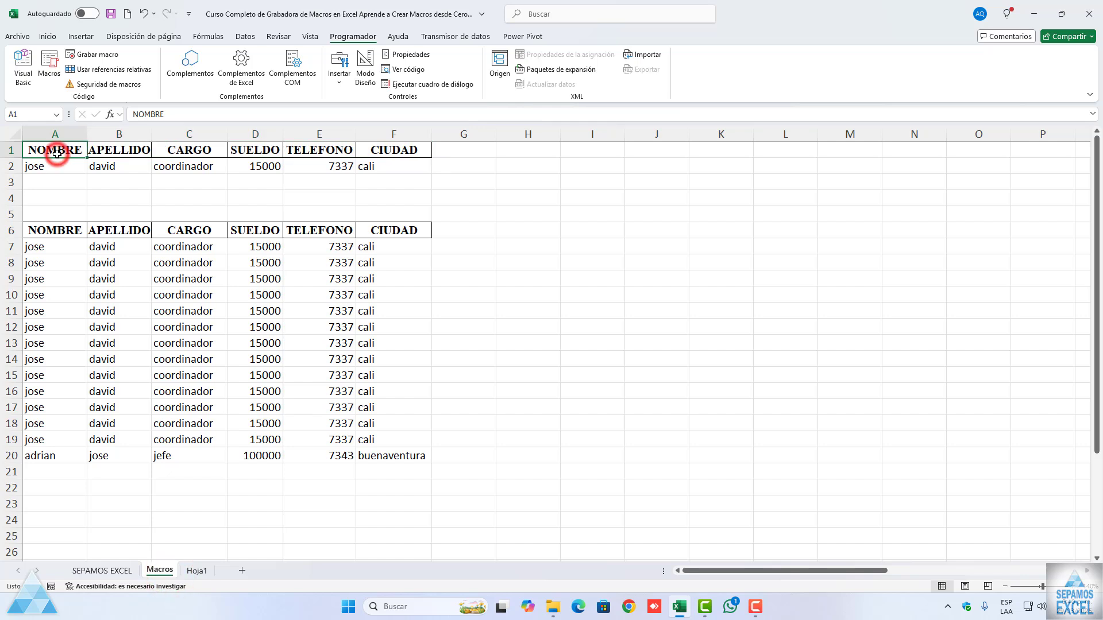
click(86, 55)
drag(225, 299, 281, 253)
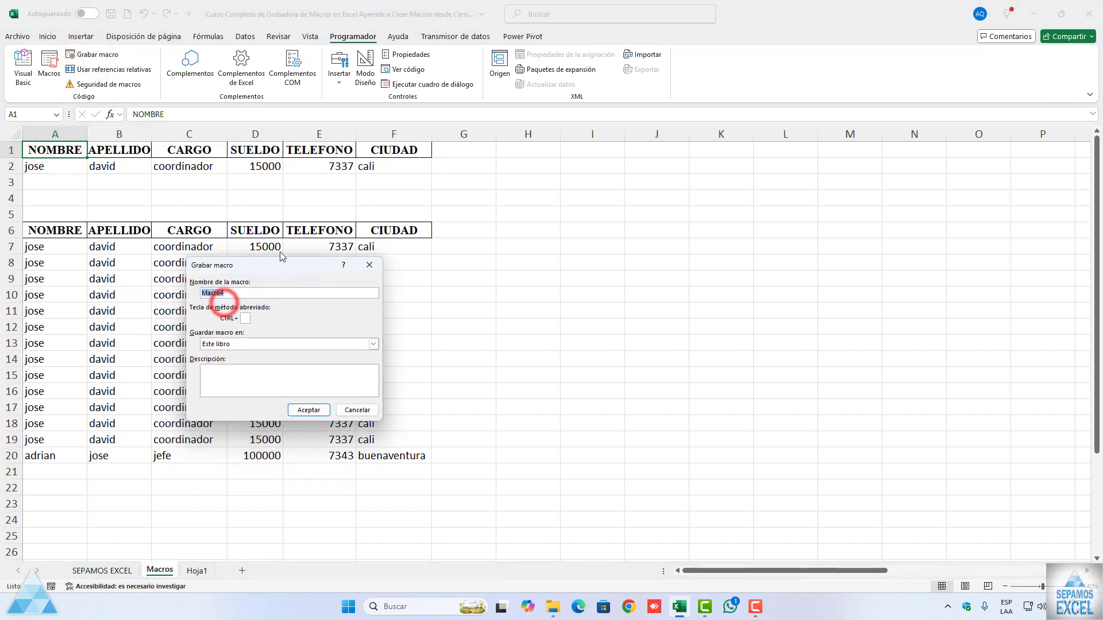
text(A)
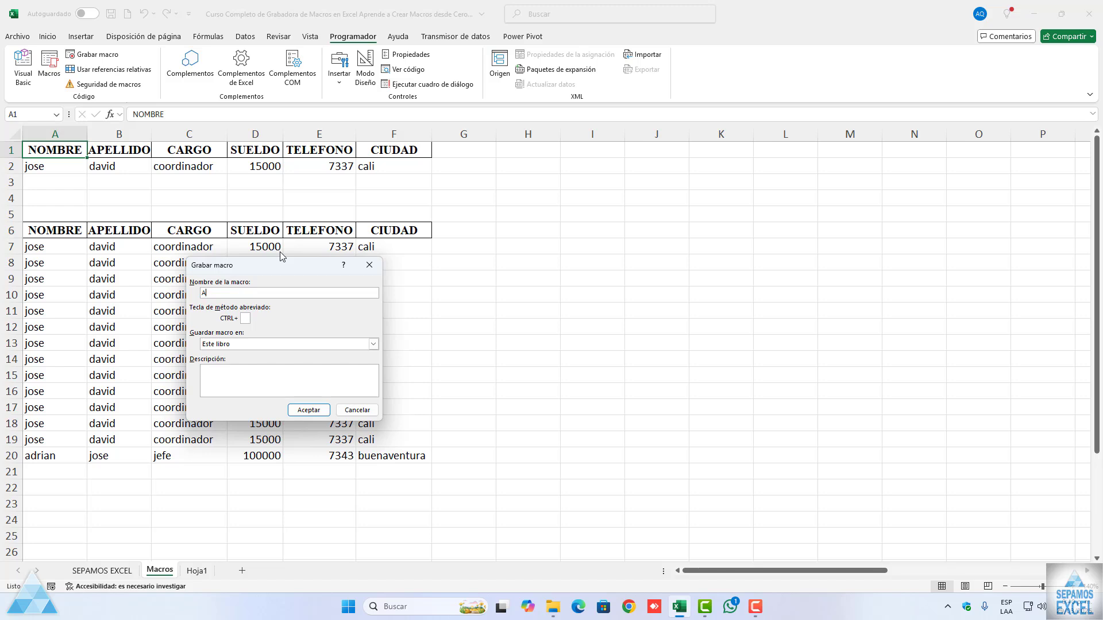
text(GREGAROTRAHOJA)
click(298, 364)
click(246, 317)
text(p)
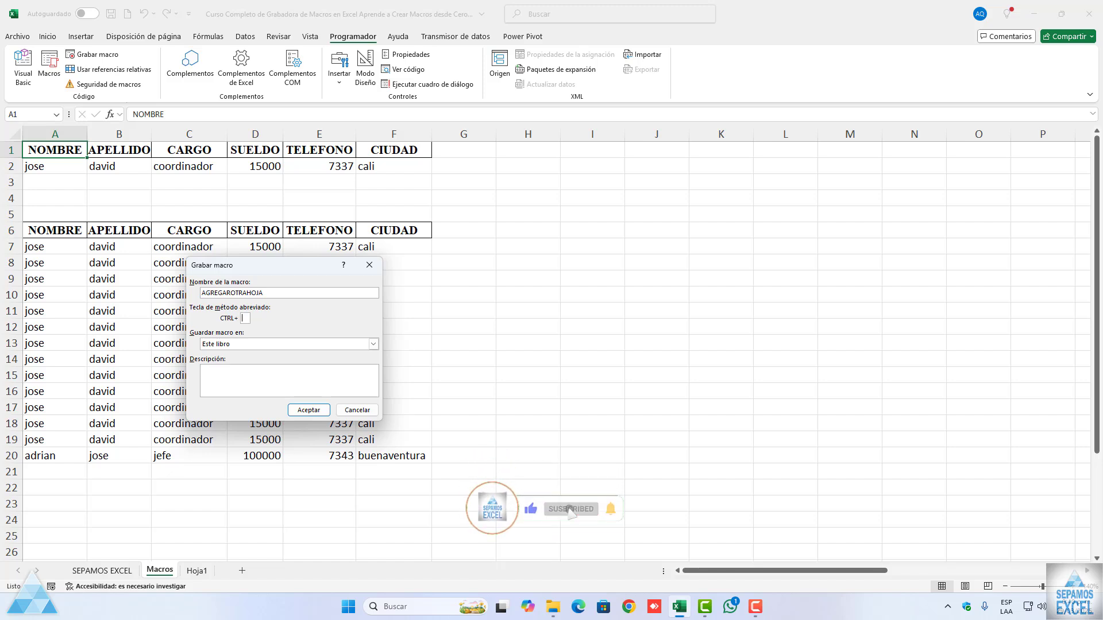
text(t)
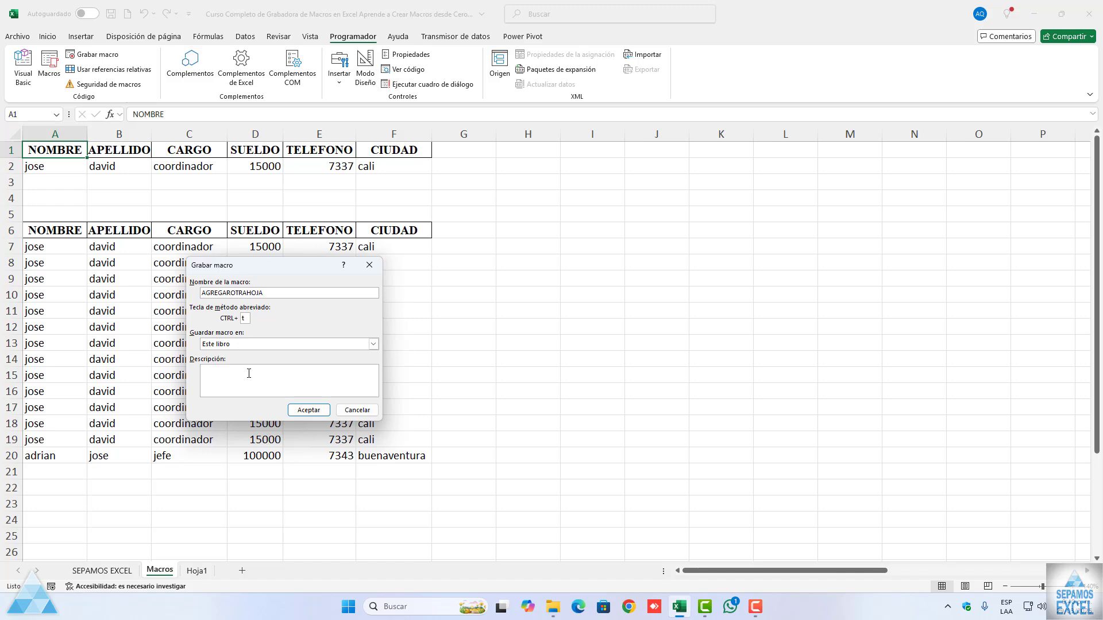
Step: Describe the macro as "para enviar los datos a otra hoja de Excel" and start recording it
click(248, 373)
text(pa)
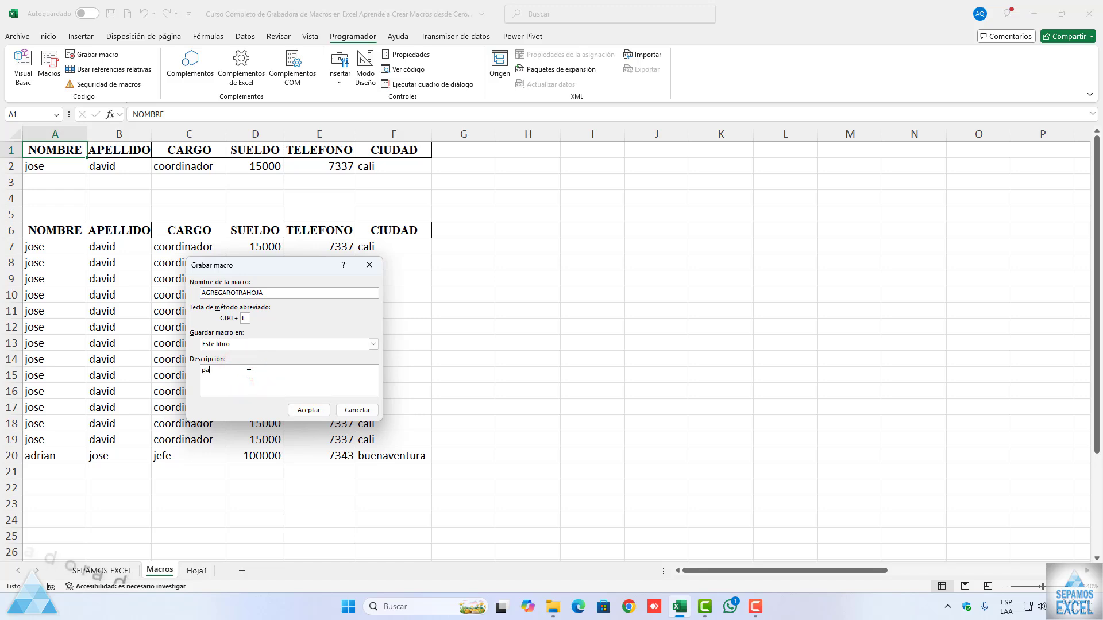
text(ra enviar los dat)
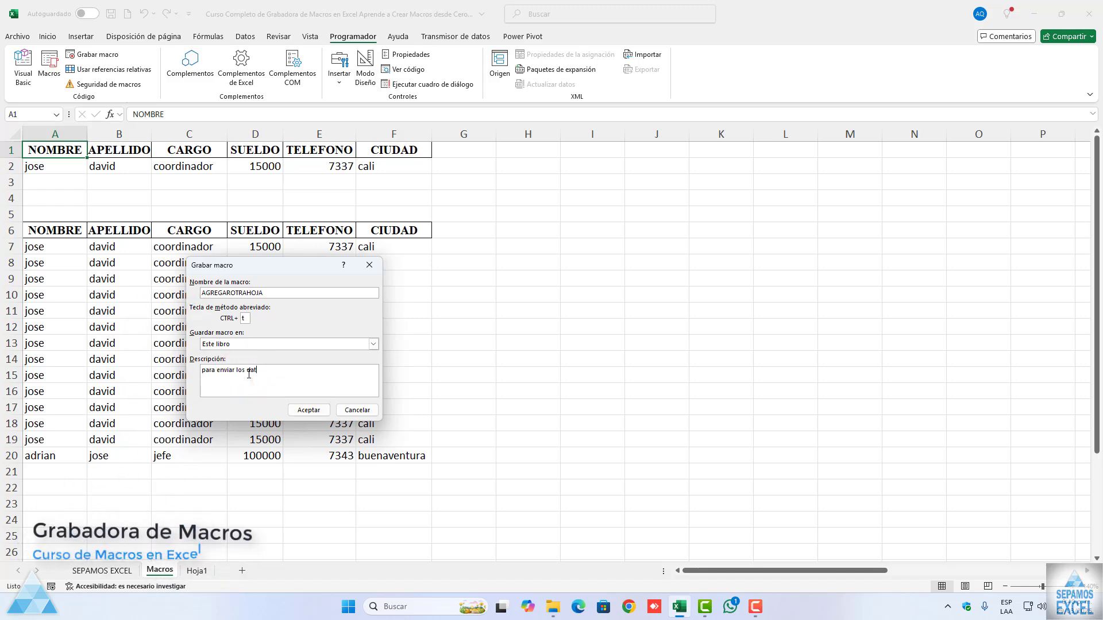
text(os a otr)
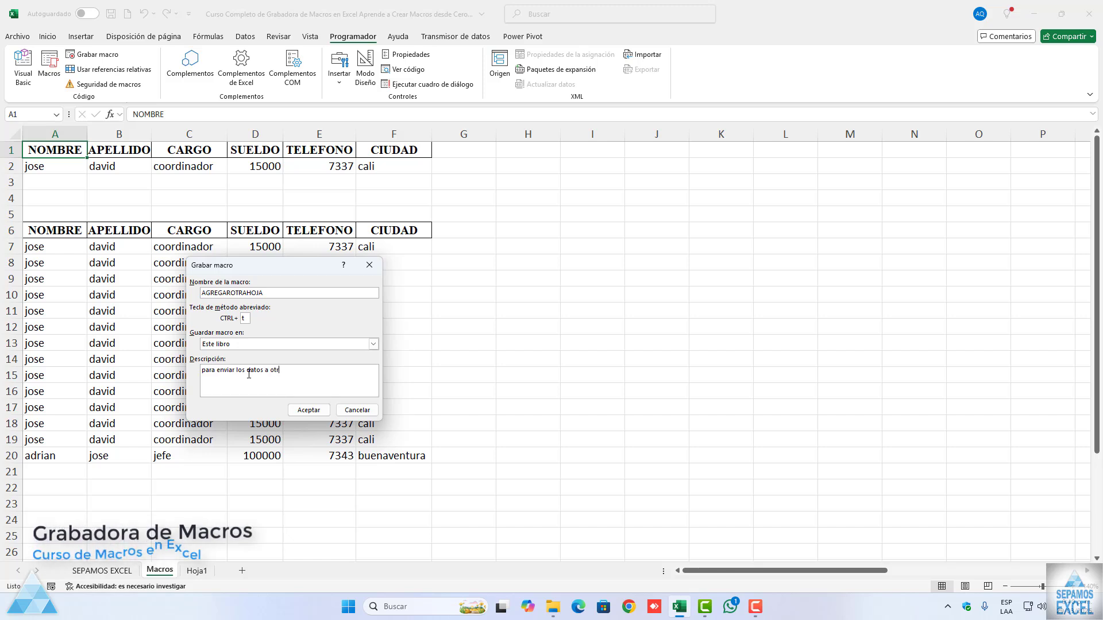
text(a hoja de Excel)
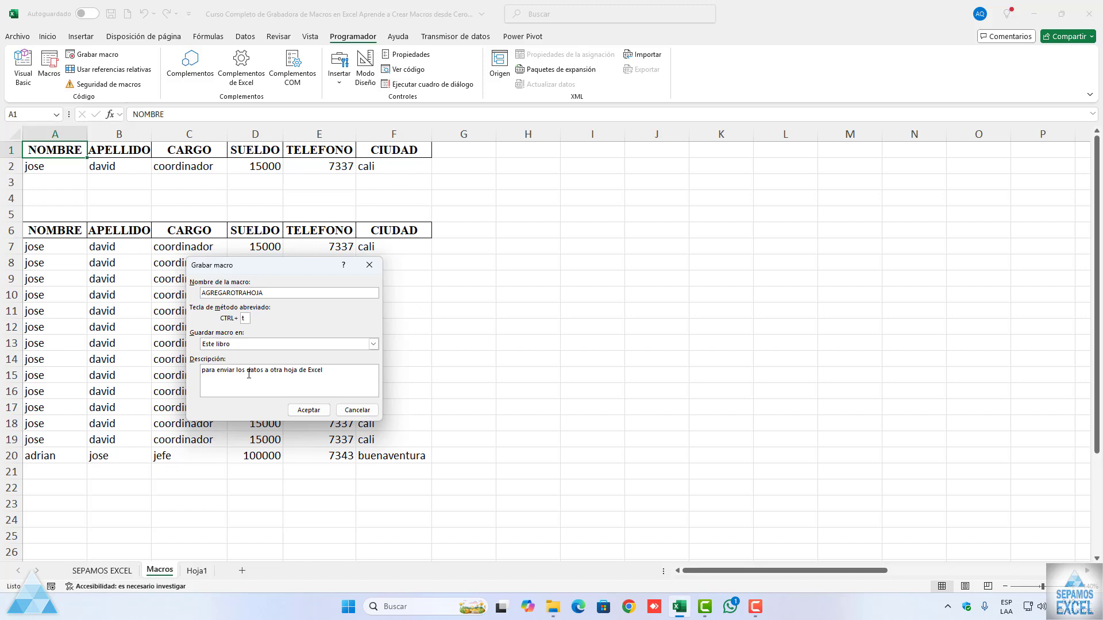
click(305, 409)
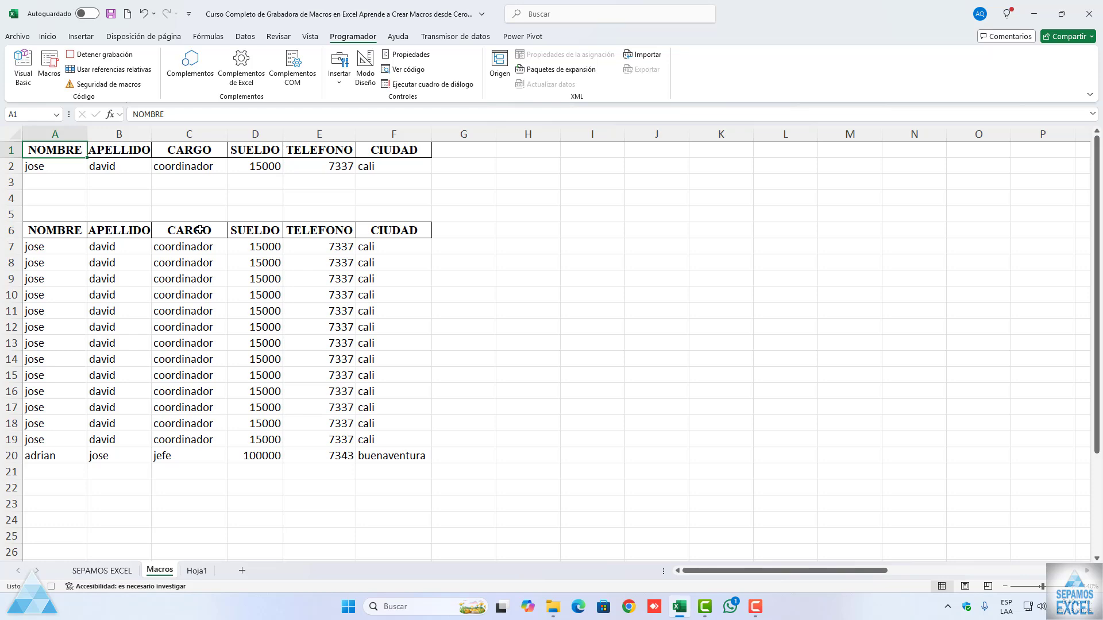
Step: Insert a blank row at row 2 of Hoja1, directly below the headers, and select A2
click(196, 571)
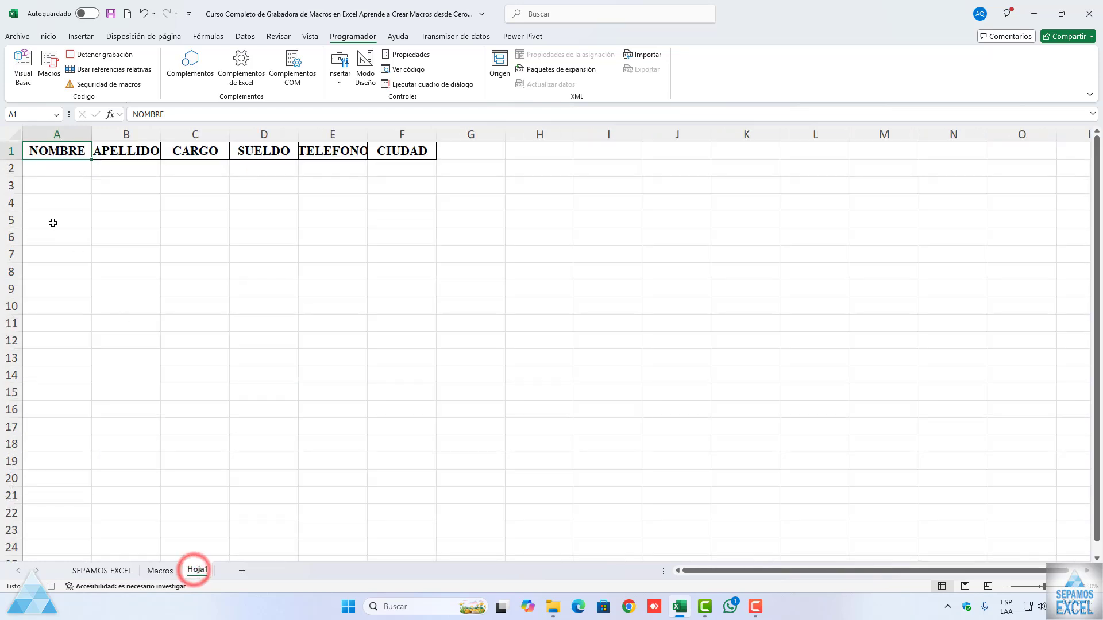
right_click(16, 171)
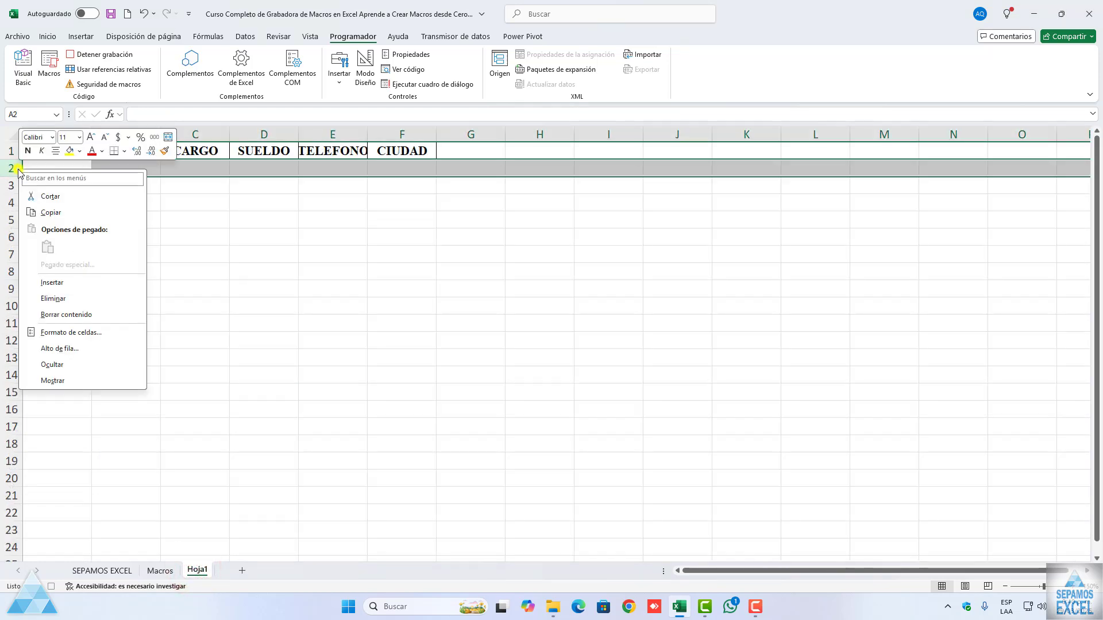
click(50, 283)
click(62, 168)
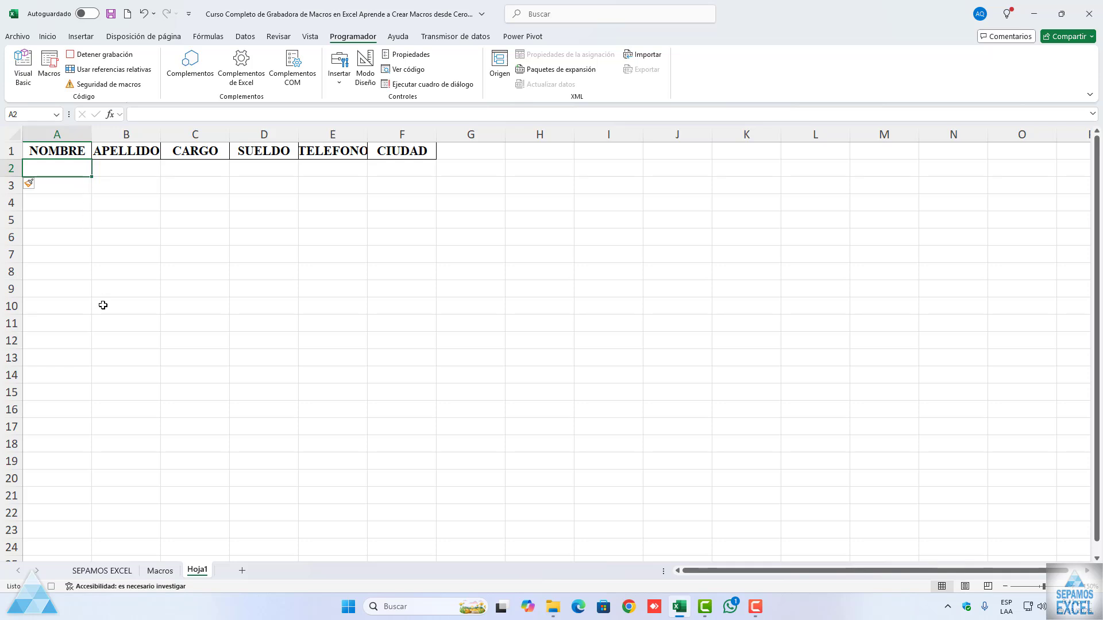
Step: Copy the record in A2:F2 of the Macros sheet and paste it at A2 of Hoja1
click(160, 571)
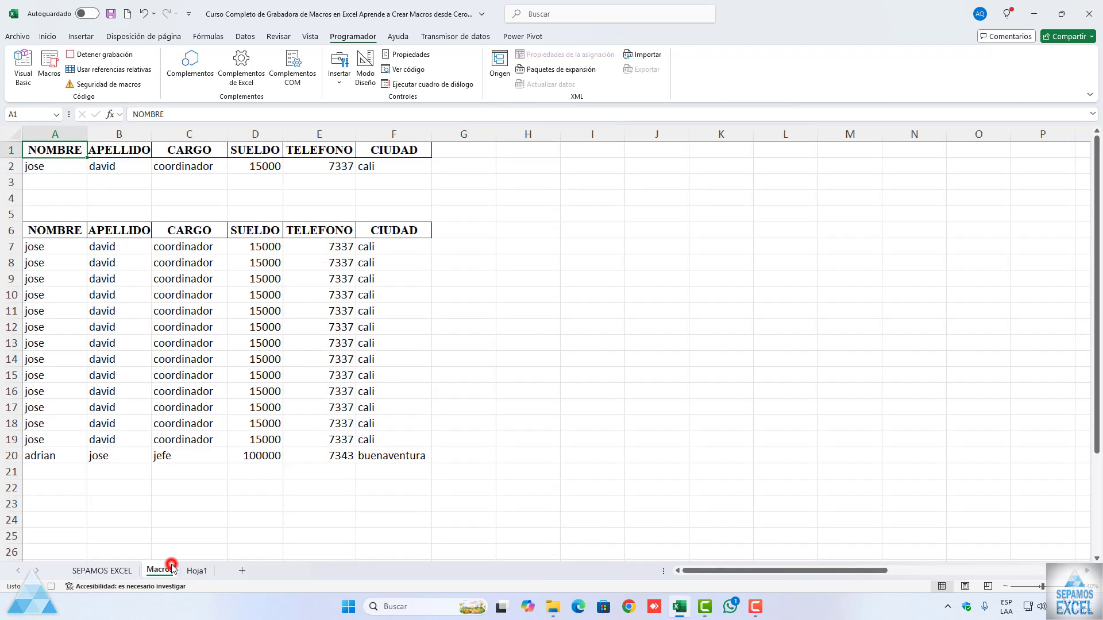
drag(57, 168, 373, 167)
right_click(63, 168)
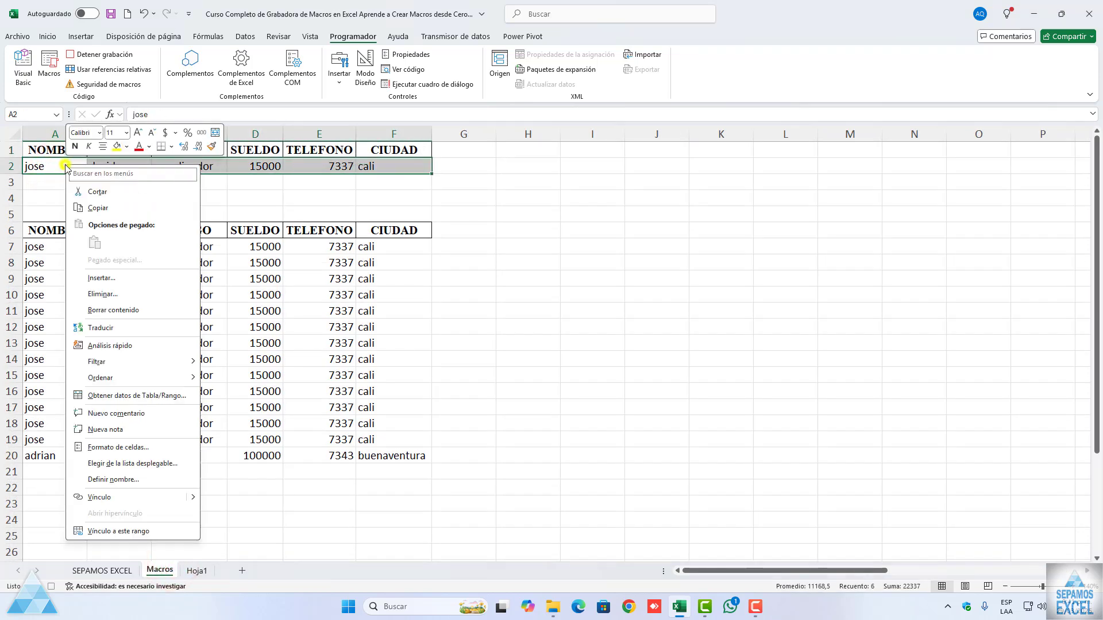
click(82, 212)
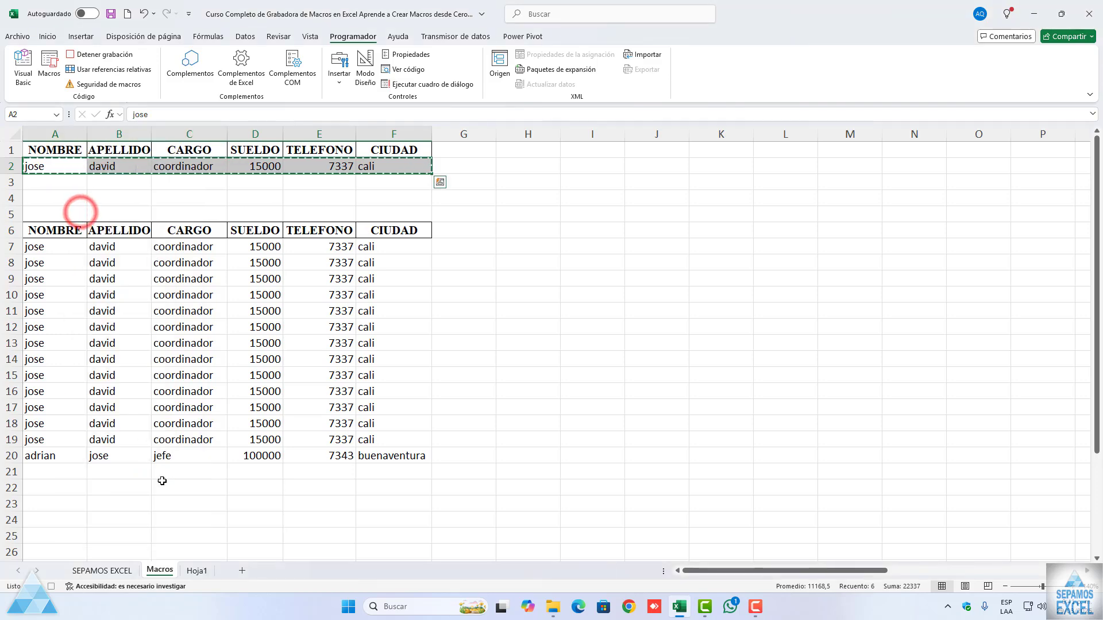
click(199, 570)
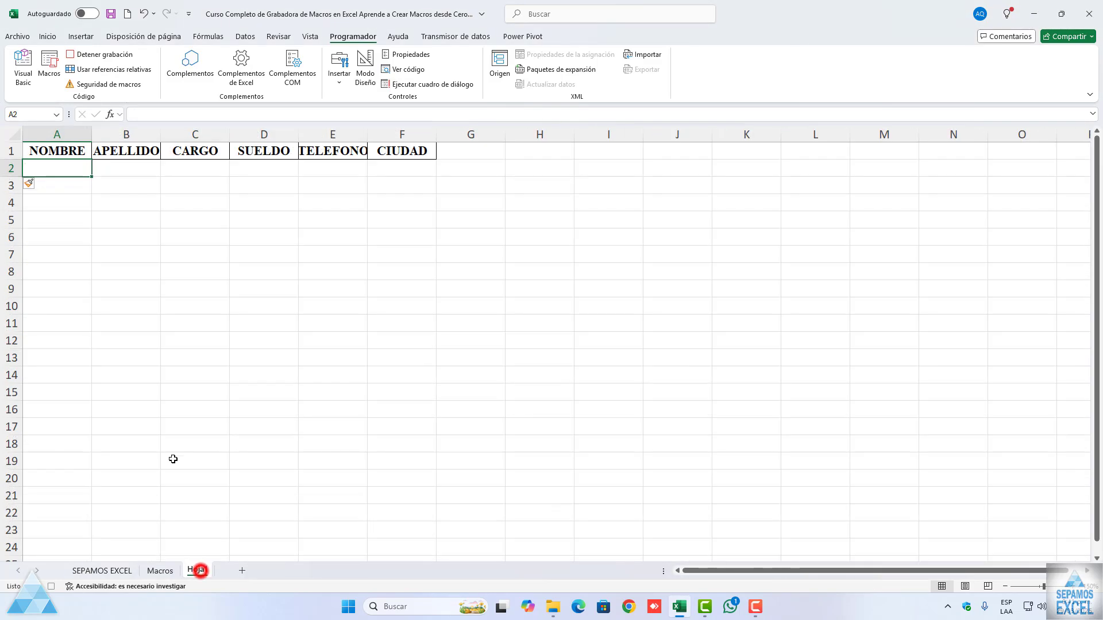
right_click(54, 168)
click(81, 247)
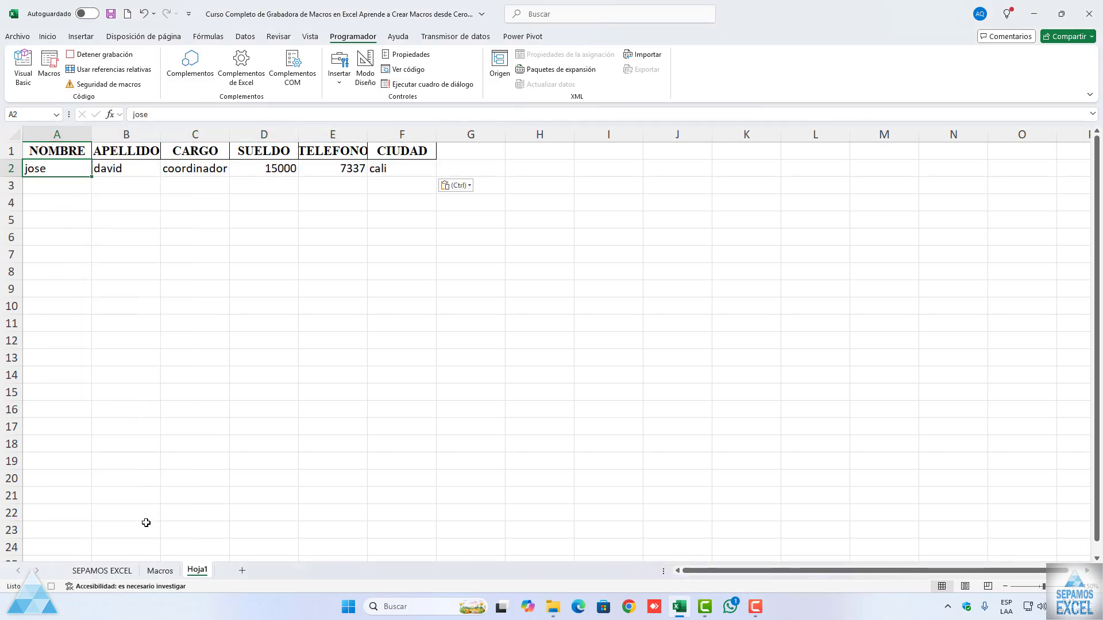
Step: Clear the contents of A2:F2 on the Macros sheet and select A2
click(159, 566)
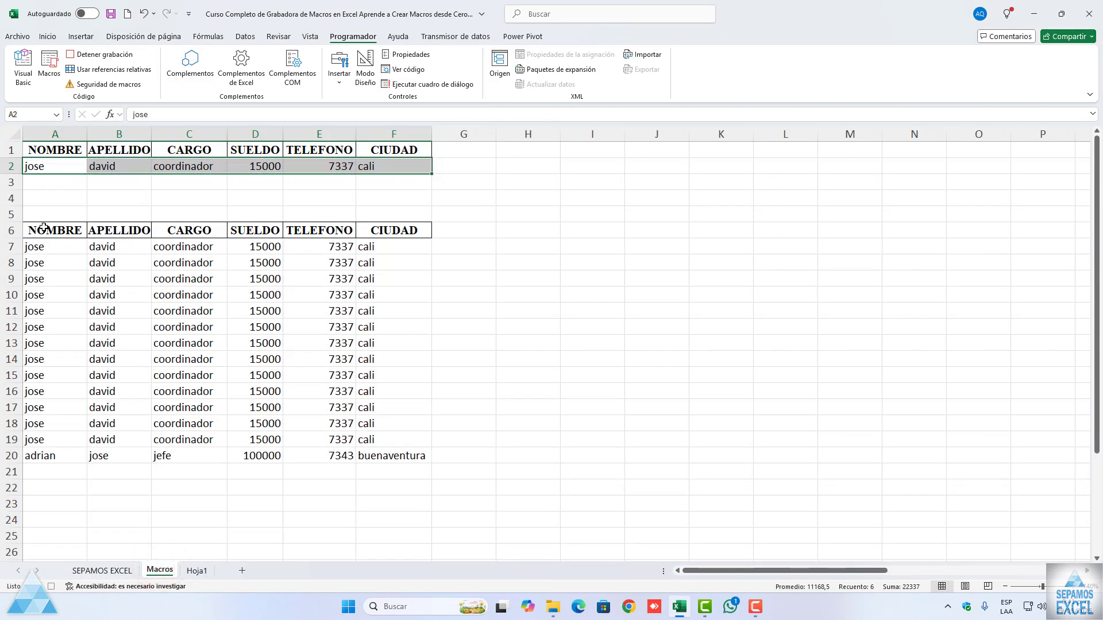
click(46, 163)
drag(63, 163, 385, 165)
key(Delete)
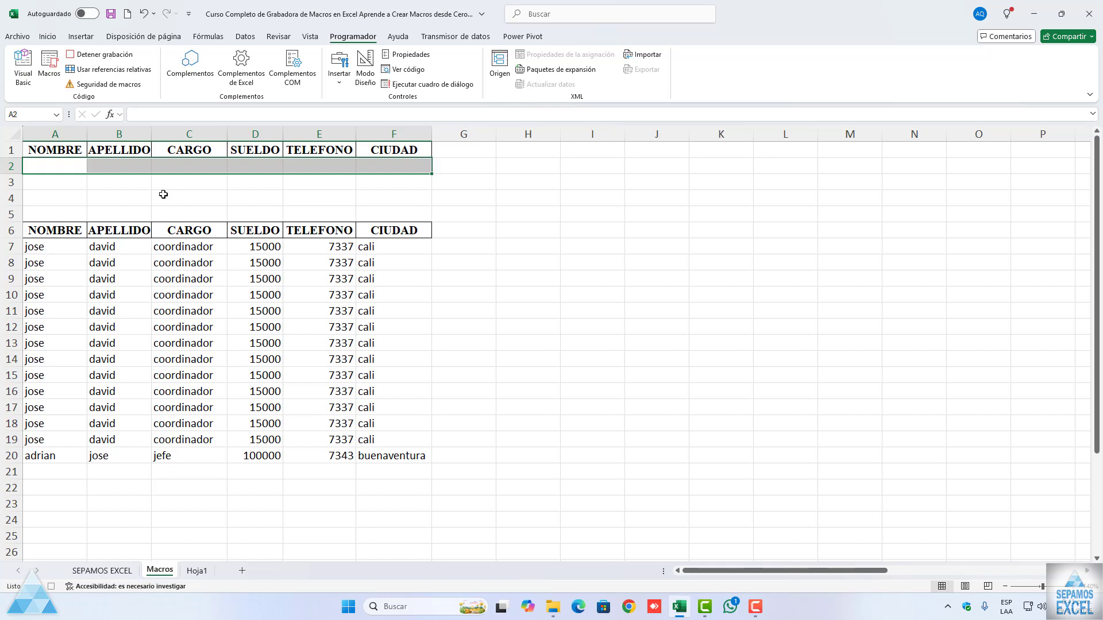
click(49, 167)
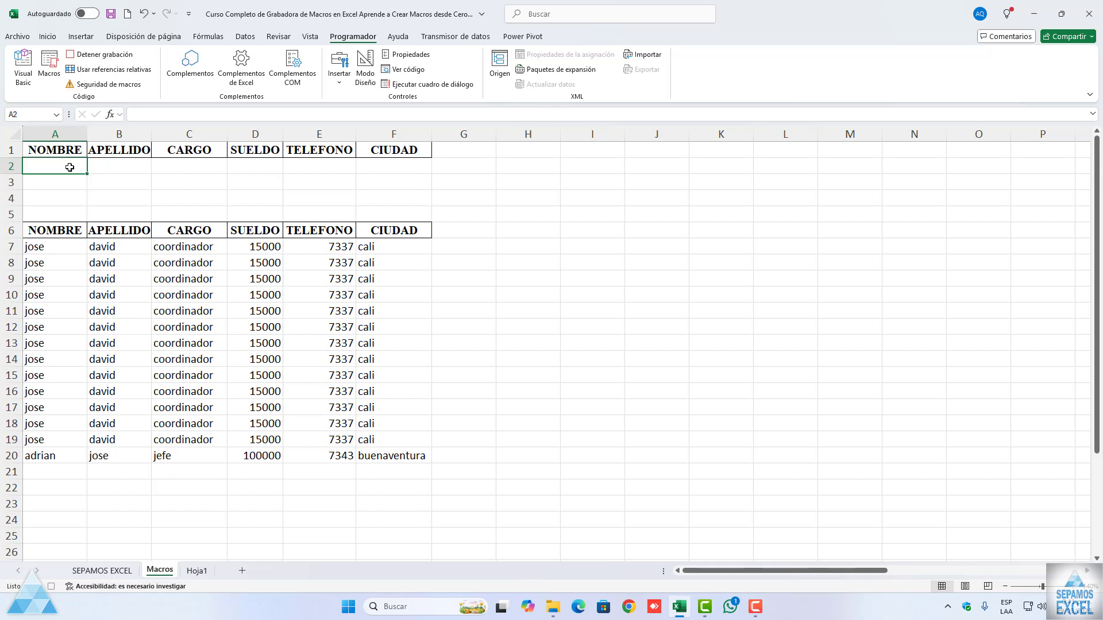
Step: Apply the Contabilidad number format to the SUELDO cell D2 on the Macros sheet
click(248, 165)
click(50, 36)
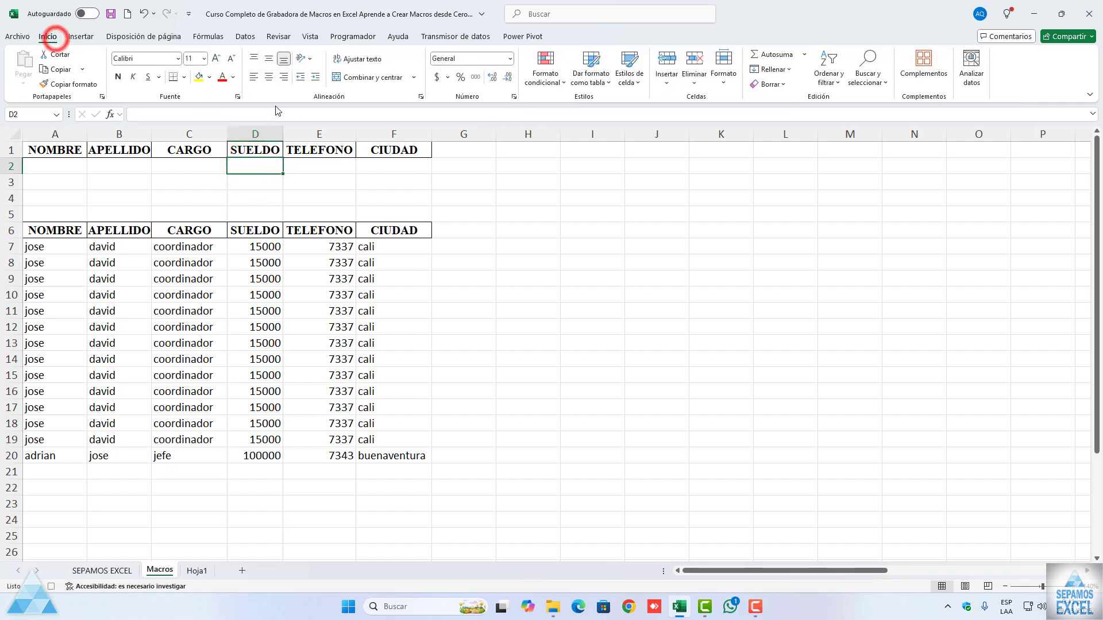
click(509, 58)
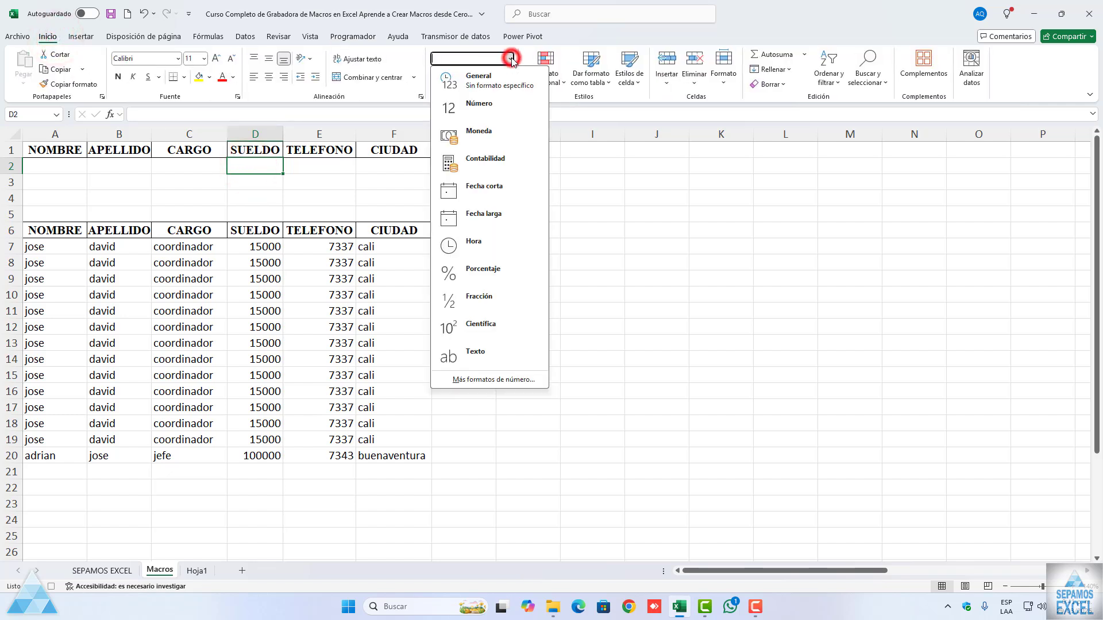
click(494, 167)
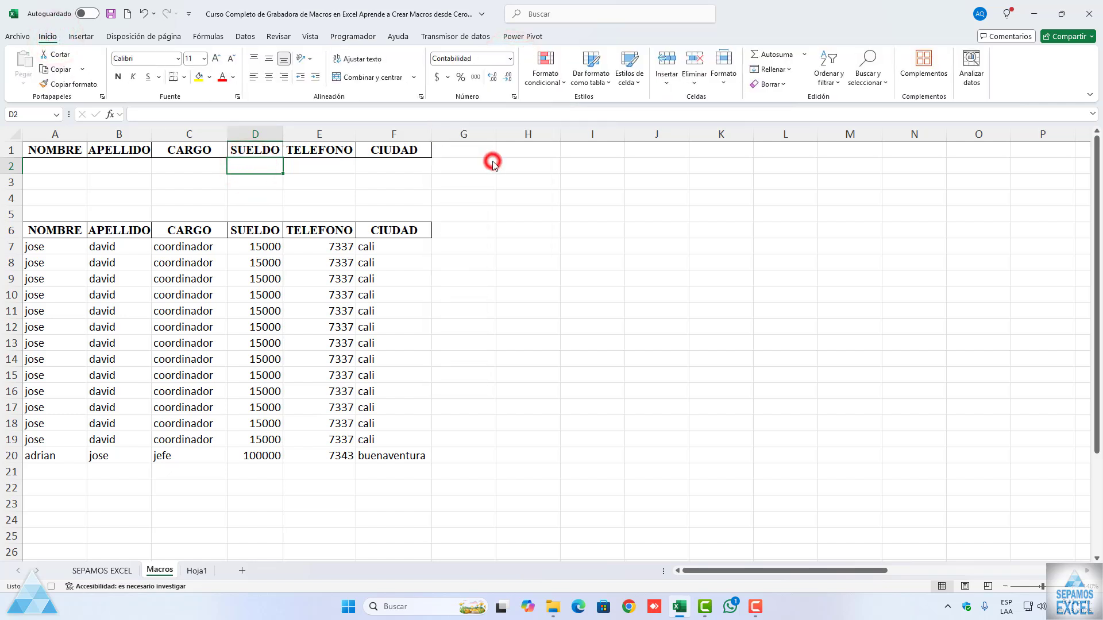
Step: Return to cell A2 and stop recording the macro
click(55, 168)
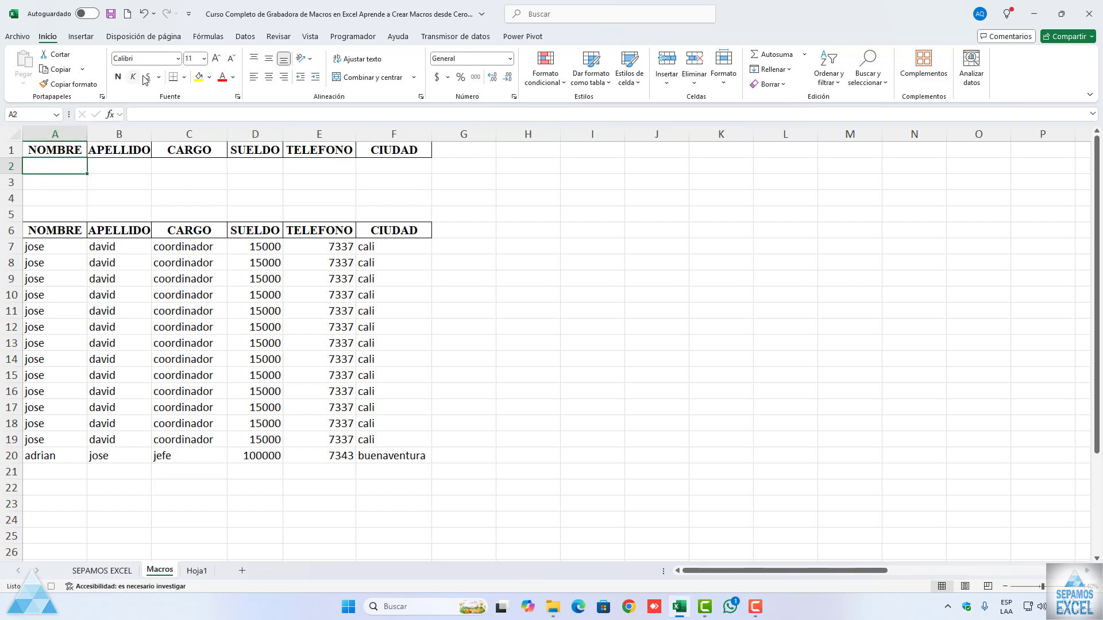
click(341, 36)
click(97, 55)
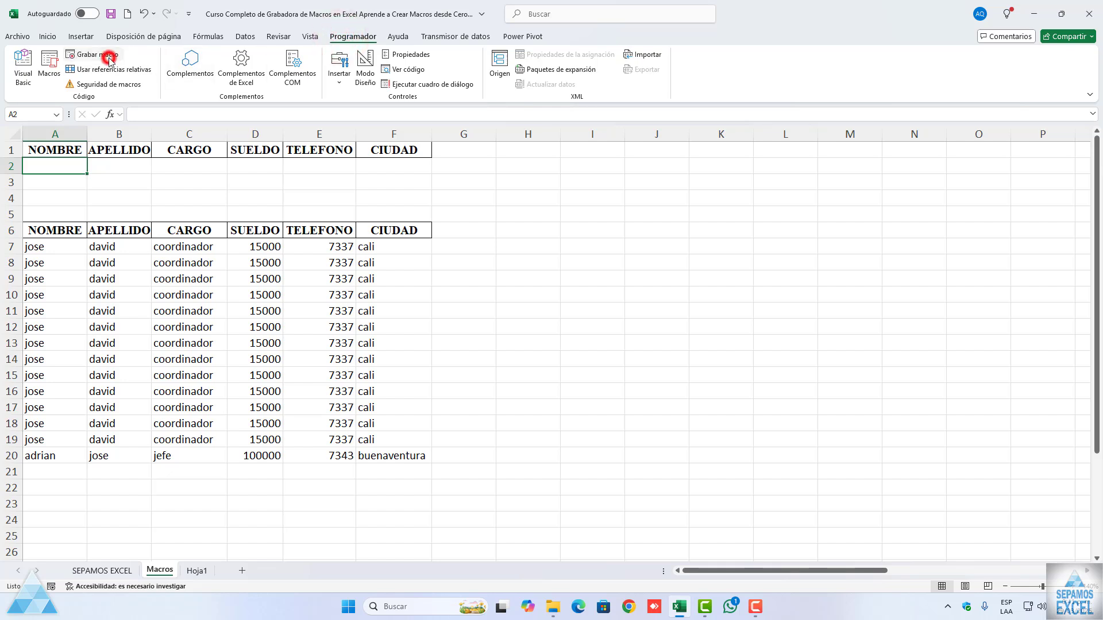
click(254, 165)
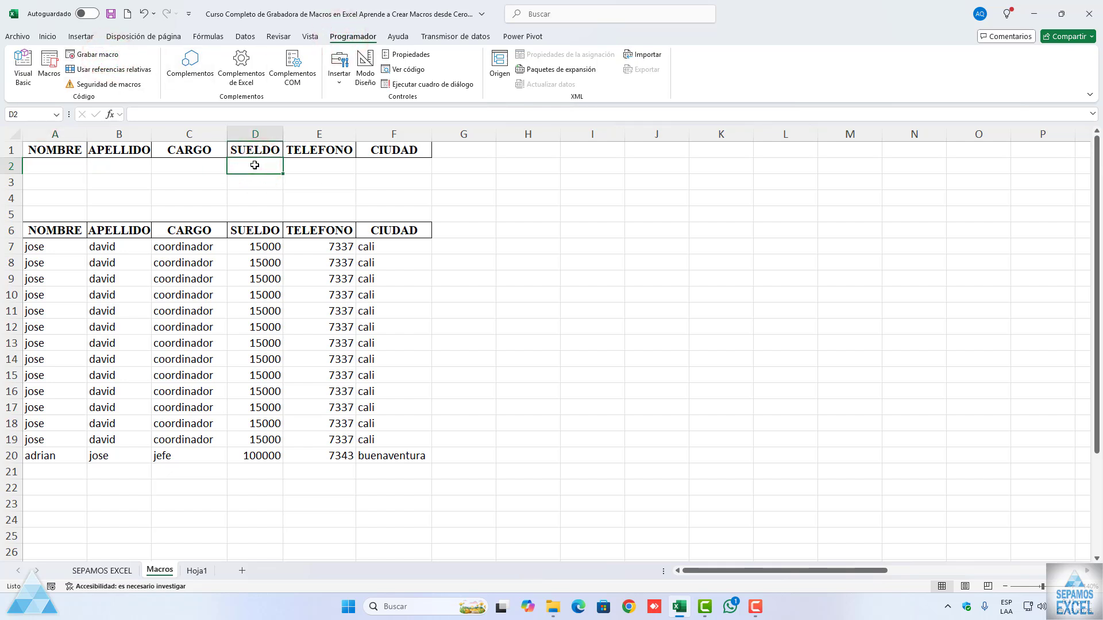
click(66, 166)
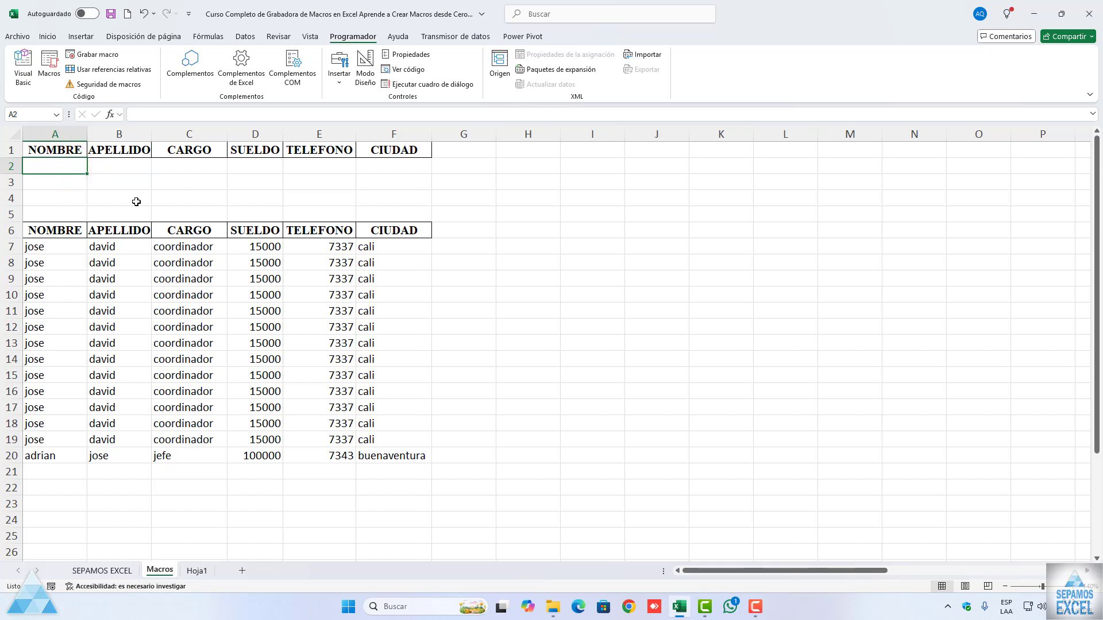
Step: Copy the first table record in A7:F7 into the entry row at A2
drag(66, 248, 365, 247)
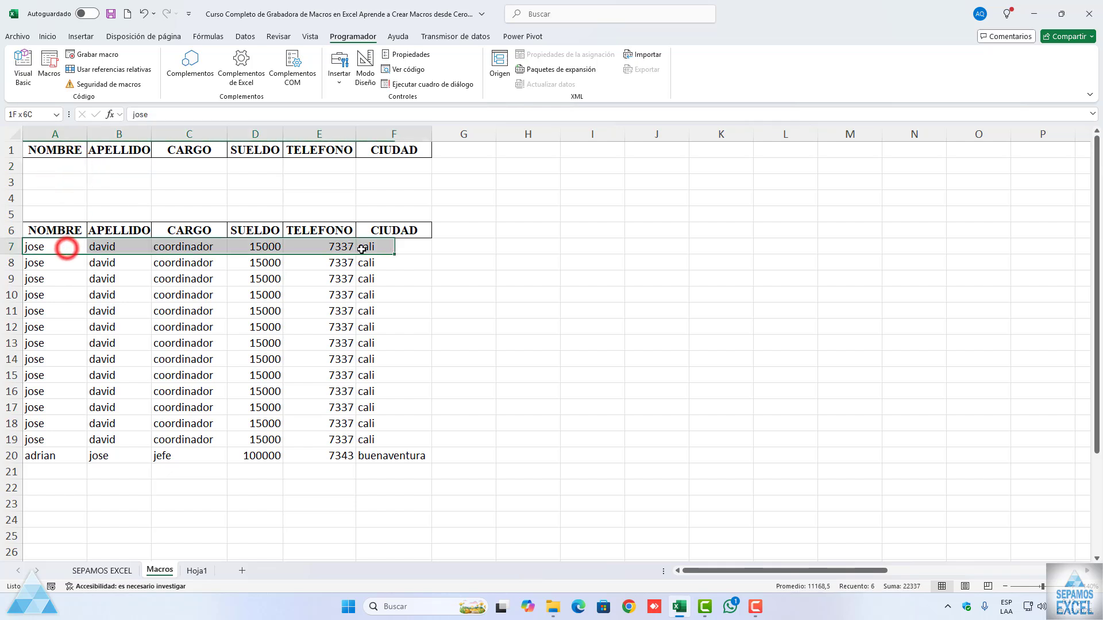
key(ctrl+c)
click(70, 167)
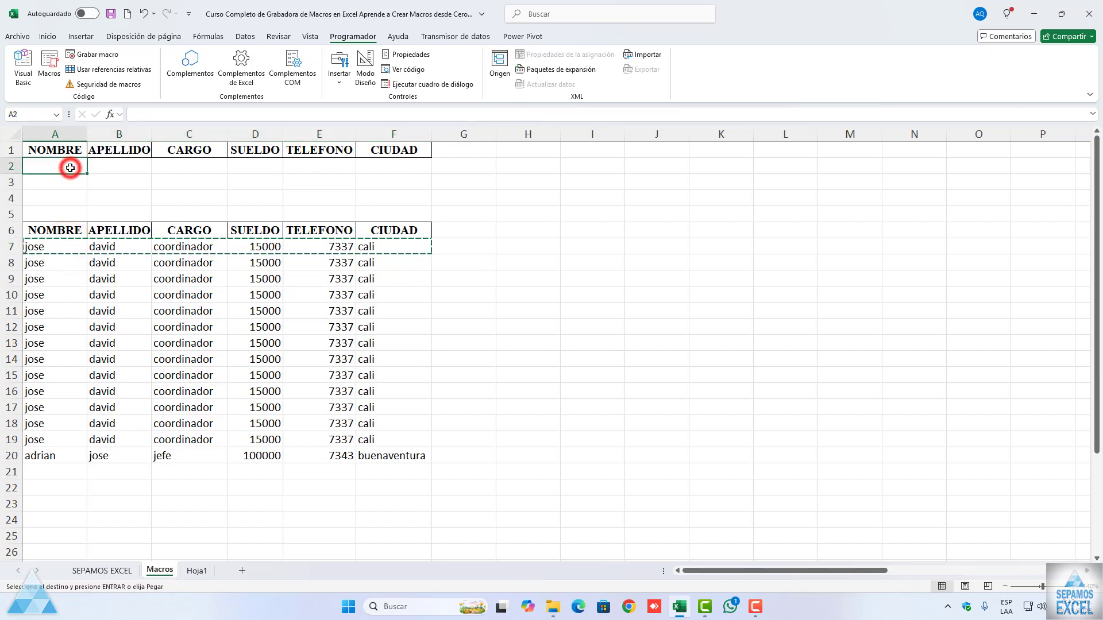
key(ctrl+v)
key(Escape)
Step: Run the AGREGAROTRAHOJA macro from cell A2 to send the row 2 record to Hoja1
click(97, 190)
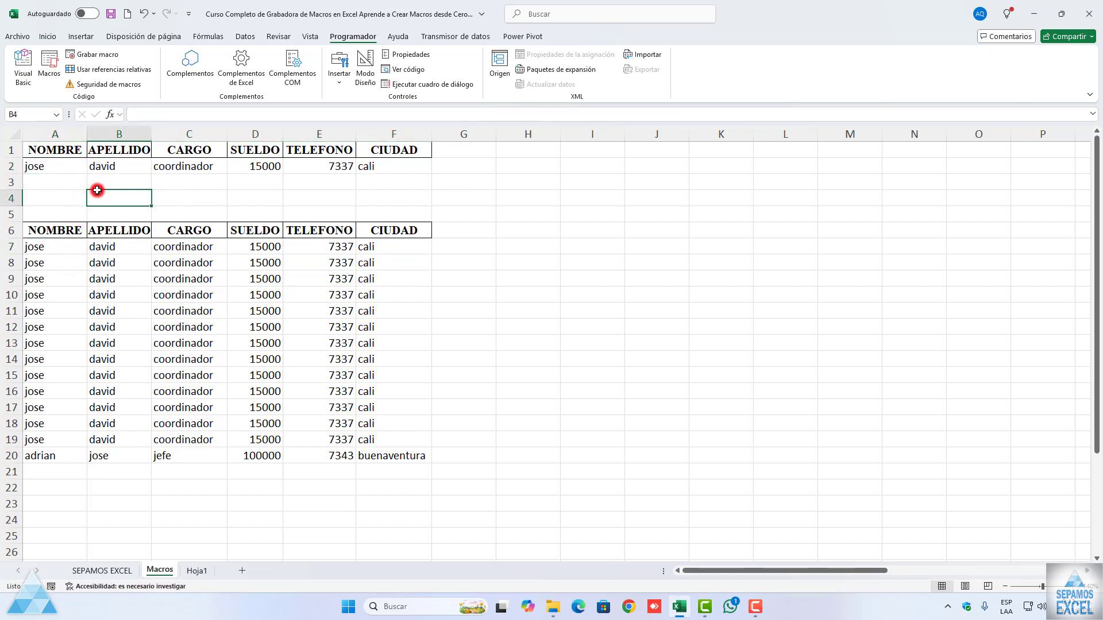
click(56, 168)
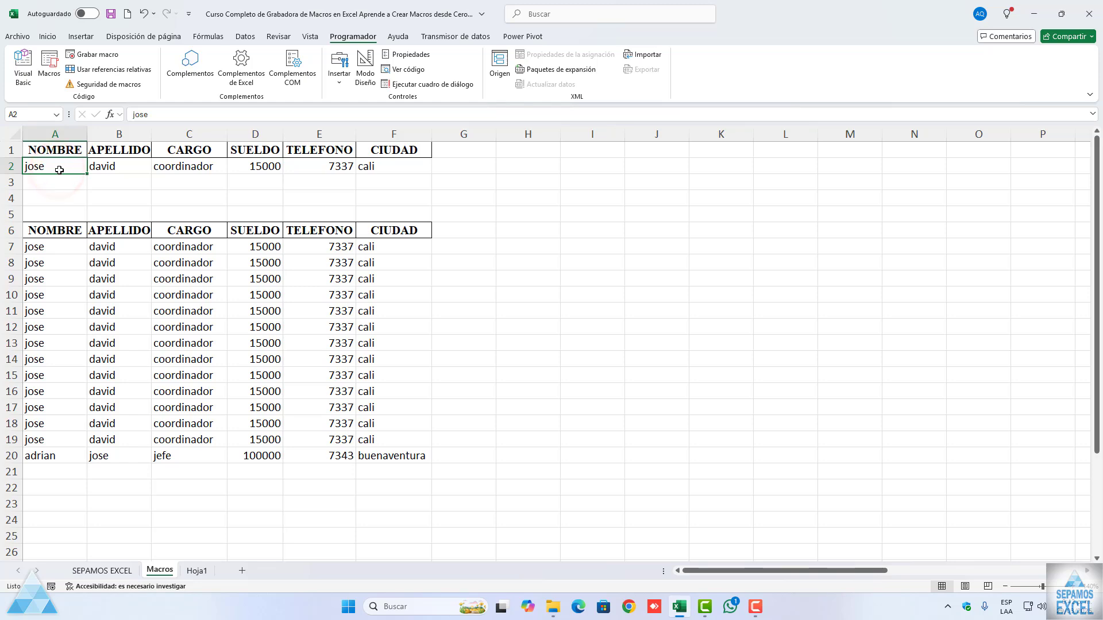
key(ctrl+l)
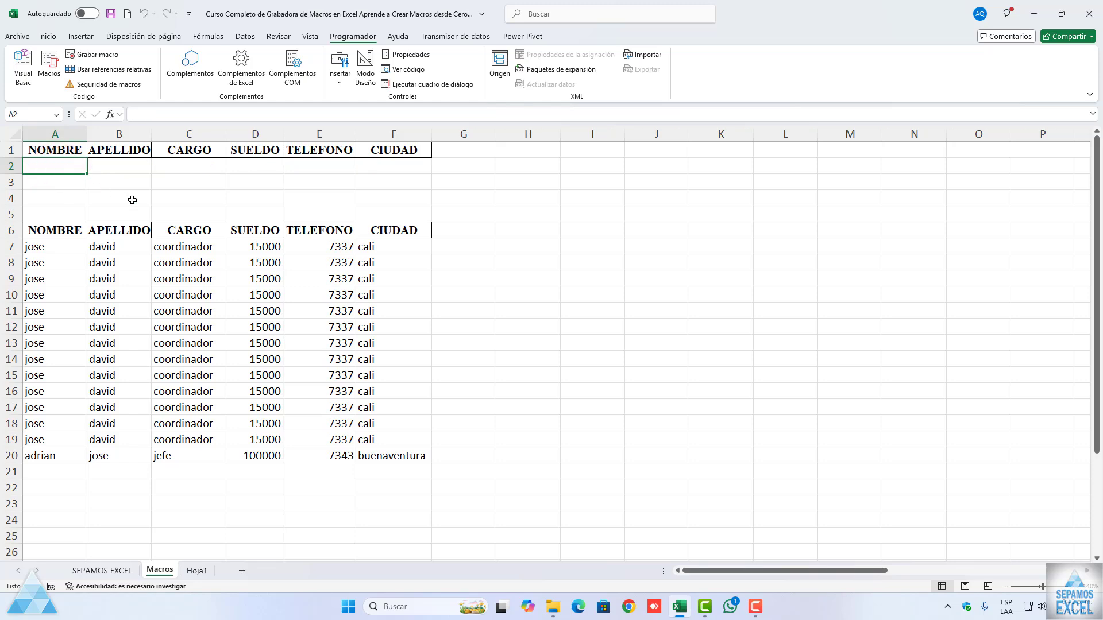
Step: Clear the two existing records in A2:F3 on the Hoja1 sheet
click(197, 571)
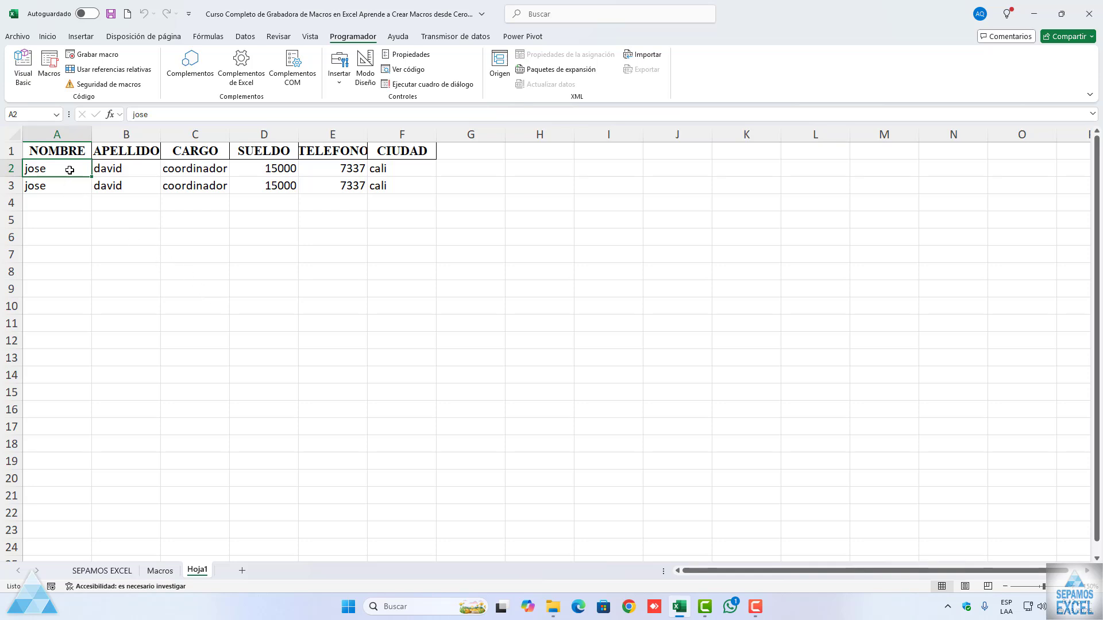
drag(71, 169, 373, 181)
key(Delete)
click(290, 237)
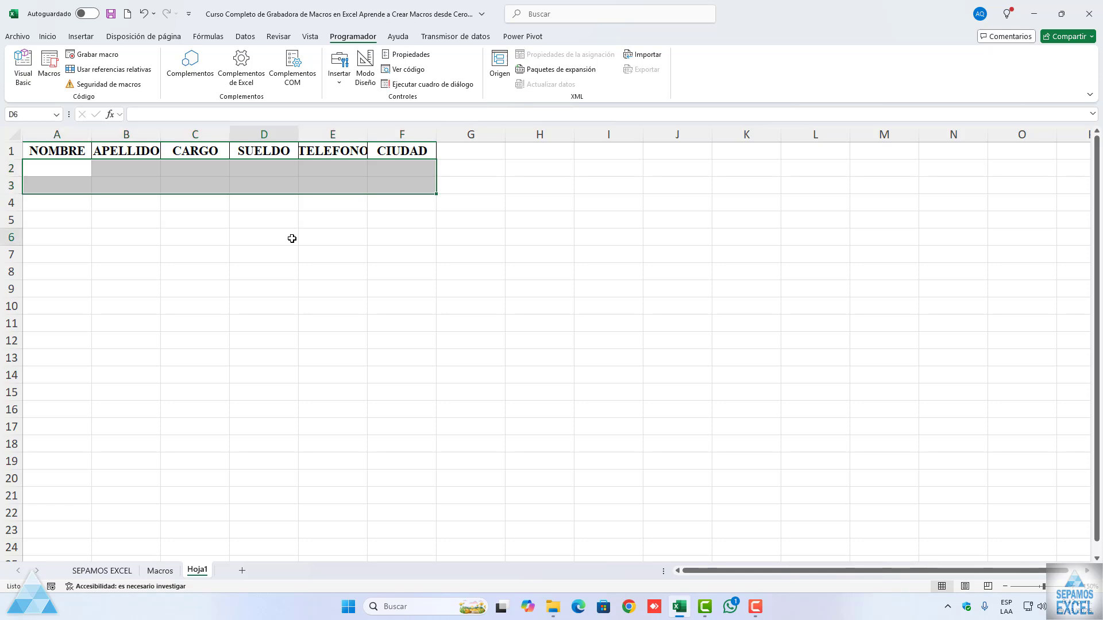
click(81, 171)
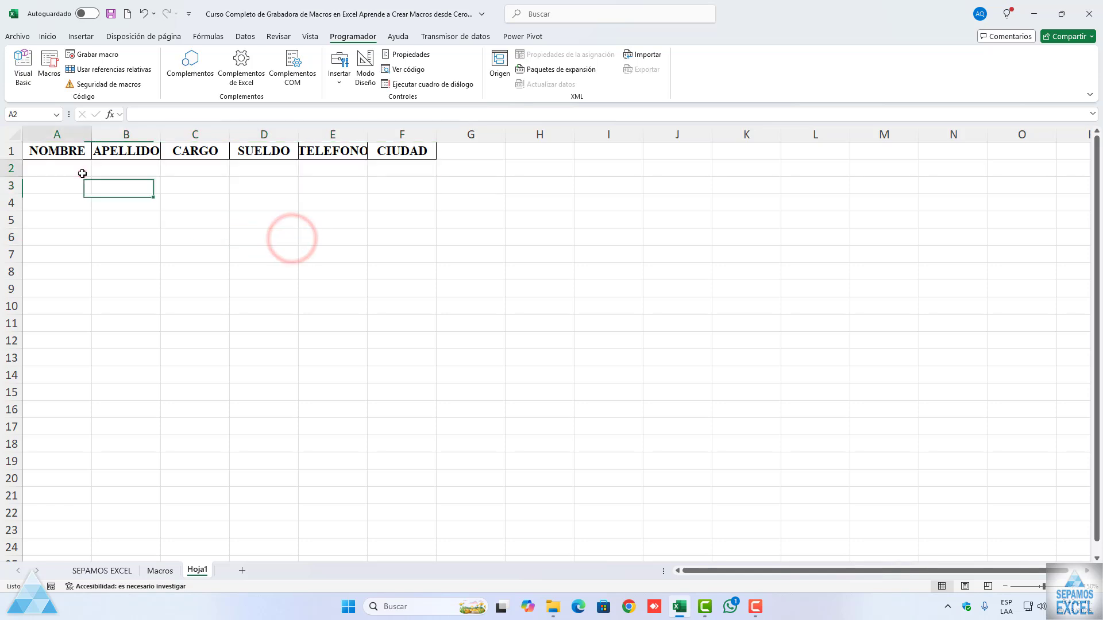
Step: On the Macros sheet, fill row 2 with the employee's first name and surname, and secretaria as the CARGO
click(160, 569)
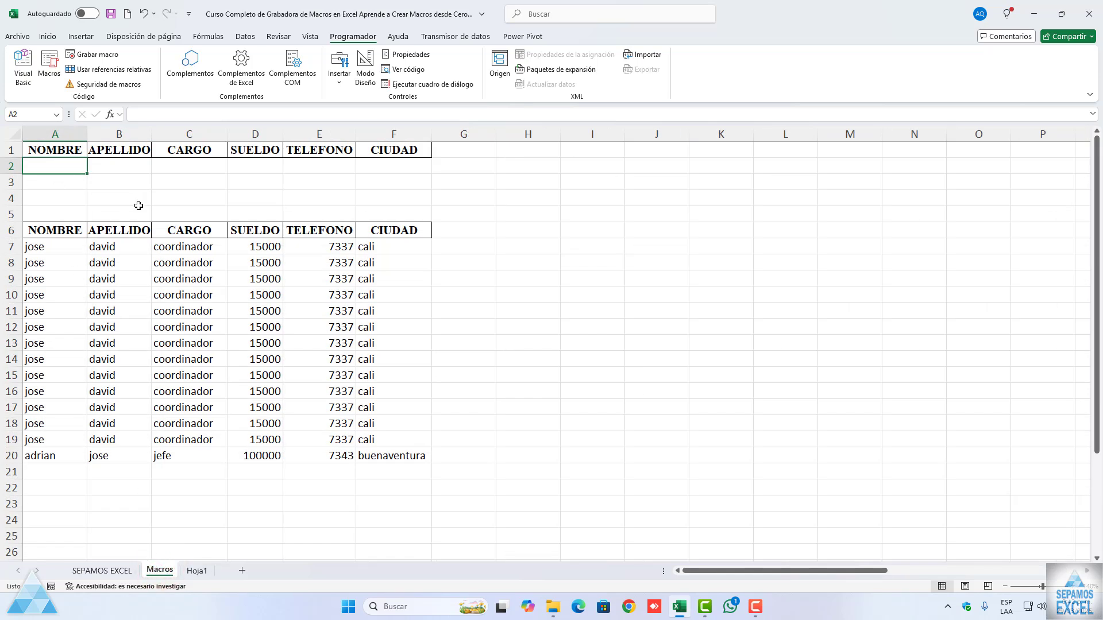
key(Tab)
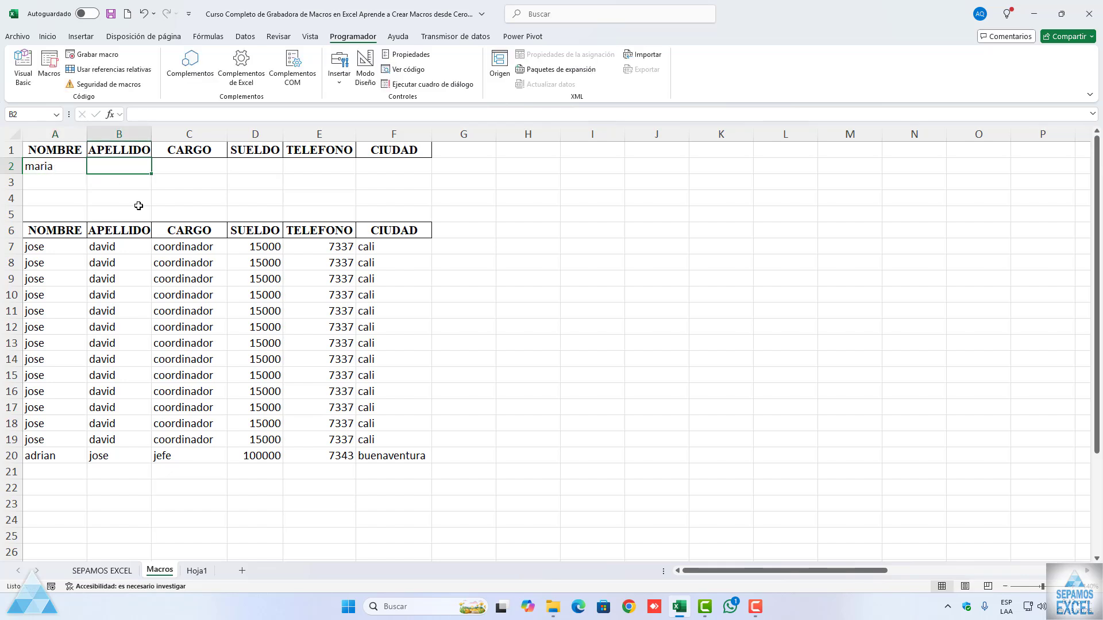
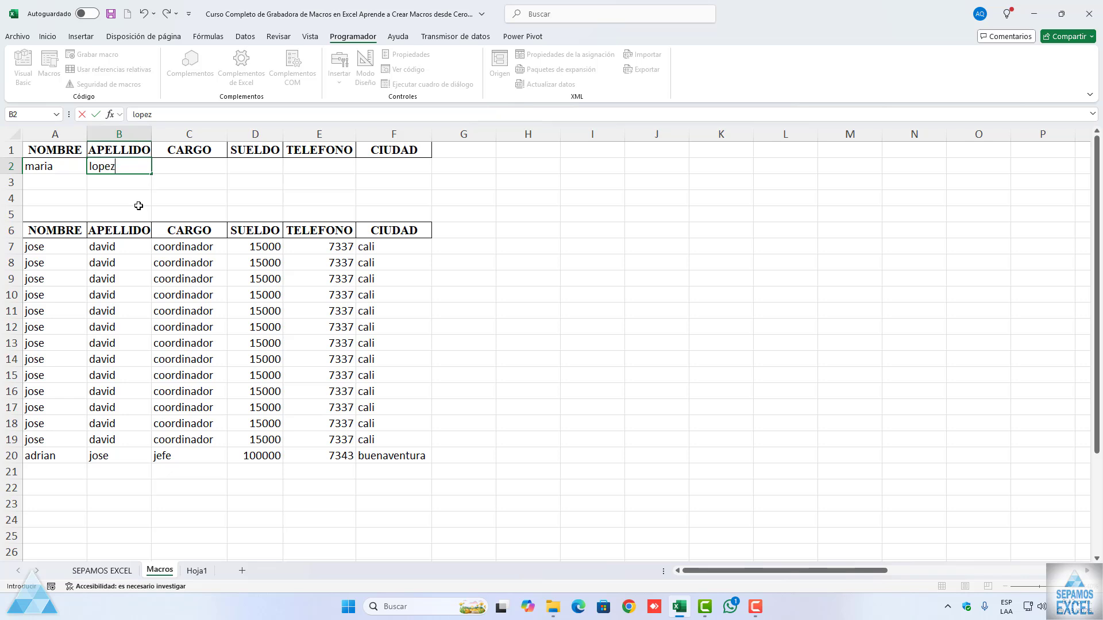
key(Tab)
text(se)
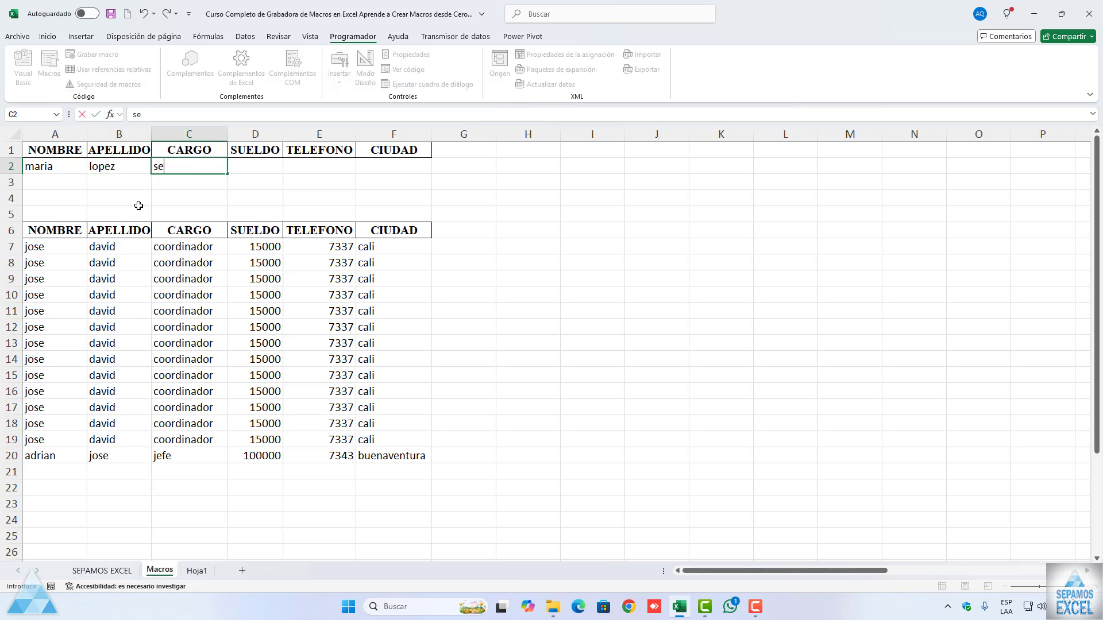
text(ceetaria)
key(Tab)
Step: Complete the row 2 entry with a SUELDO of 15000, the phone number, and tulua as the CIUDAD
text(15000)
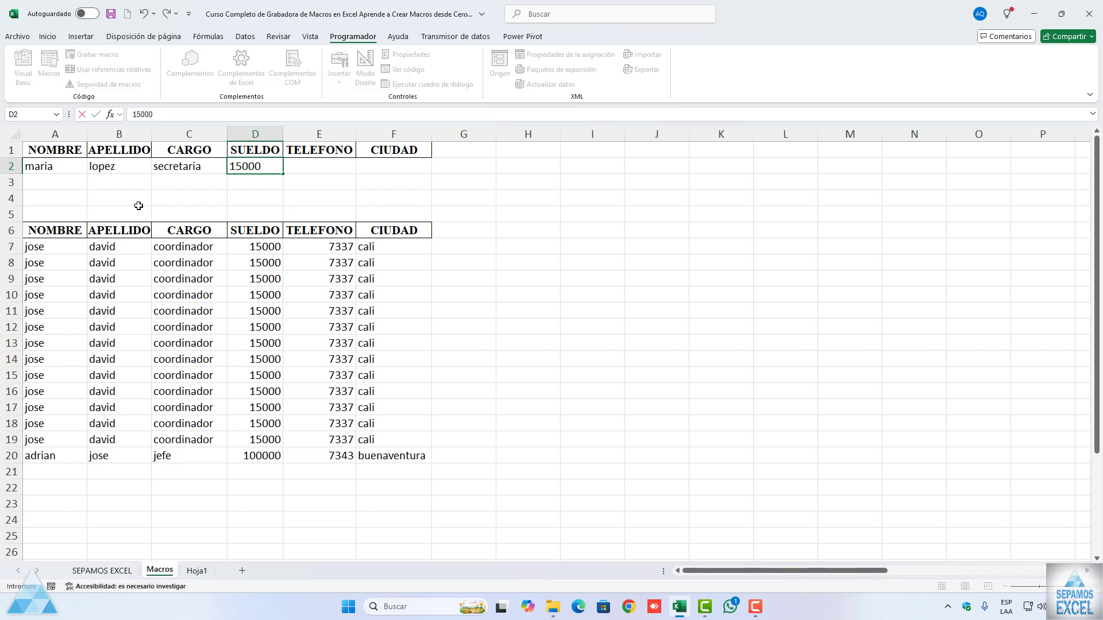
key(Tab)
text(7)
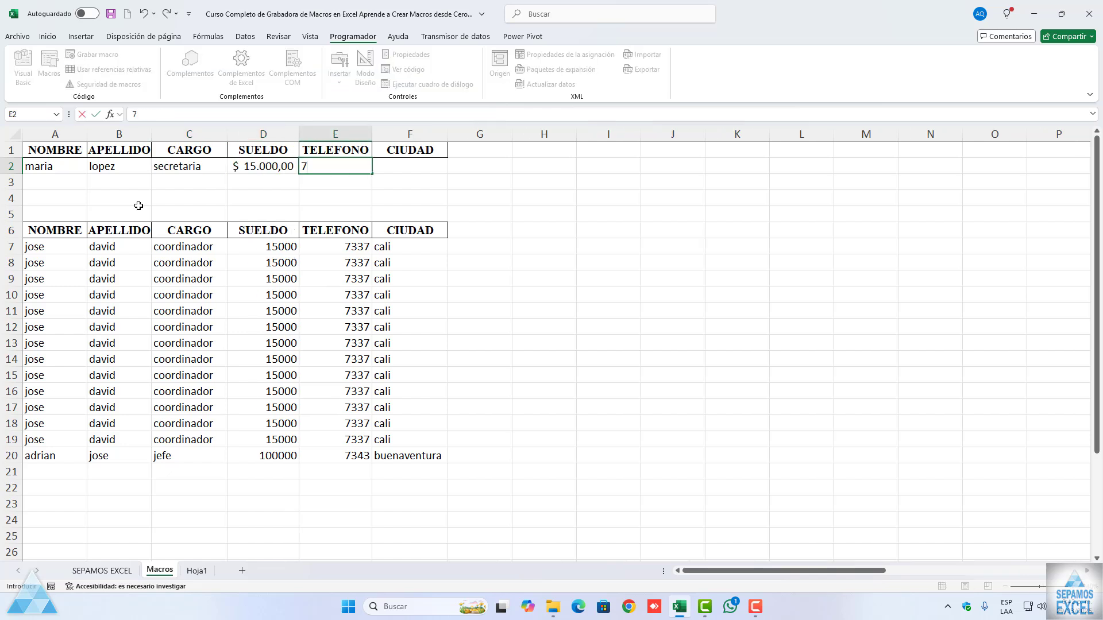
text(7334)
key(Tab)
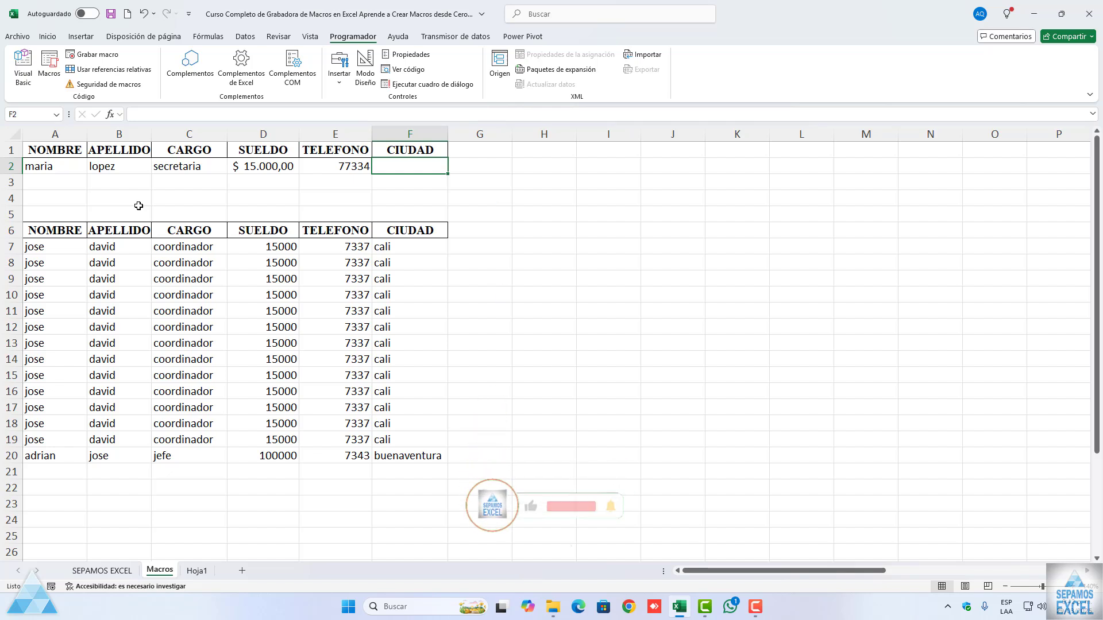
text(tu)
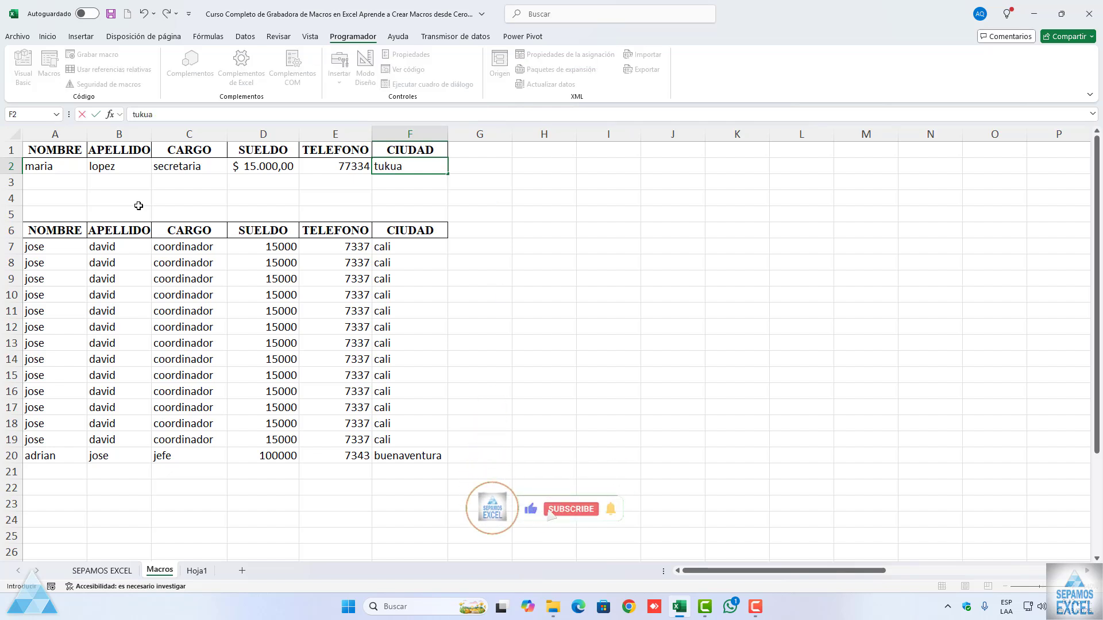
text(lua)
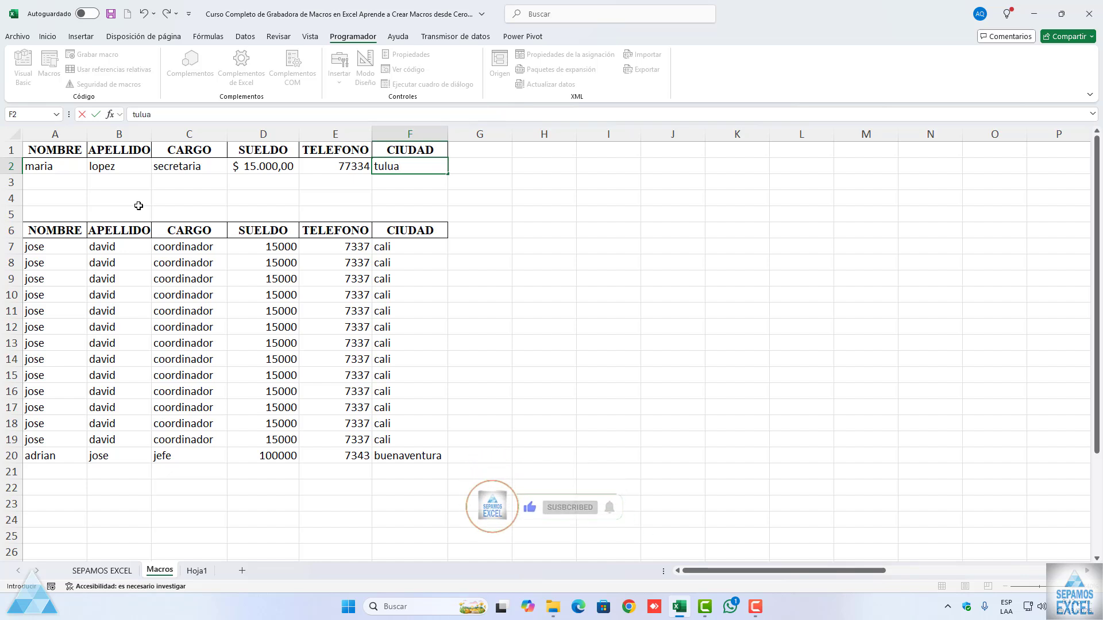
click(138, 205)
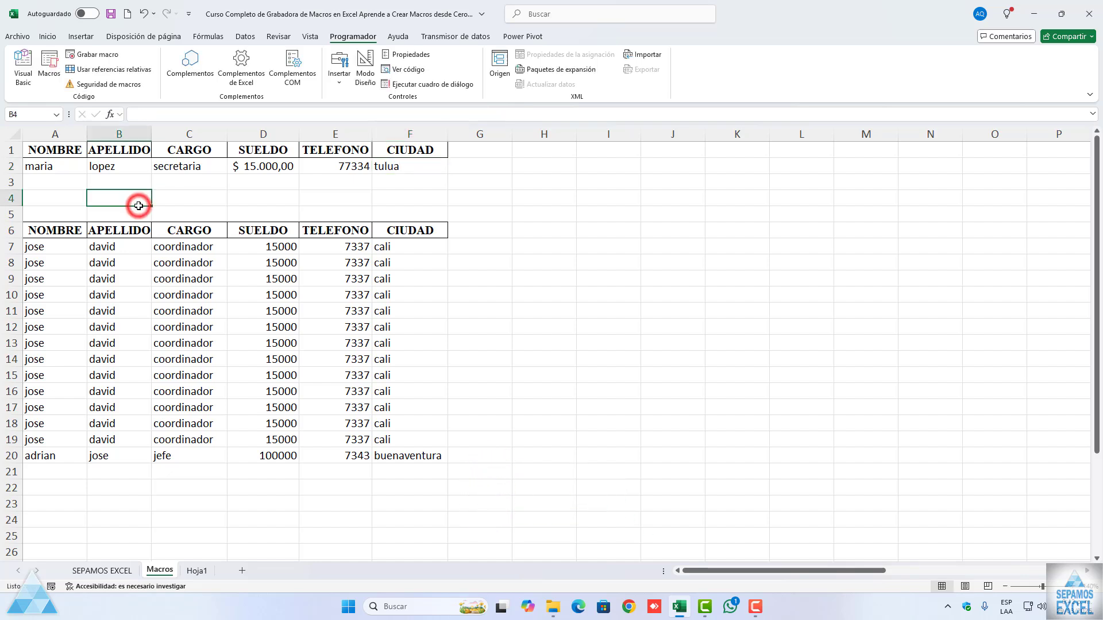
Step: Run the AGREGAROTRAHOJA macro to transfer the secretaria record in A2:F2 to Hoja1
drag(51, 166, 390, 166)
click(335, 182)
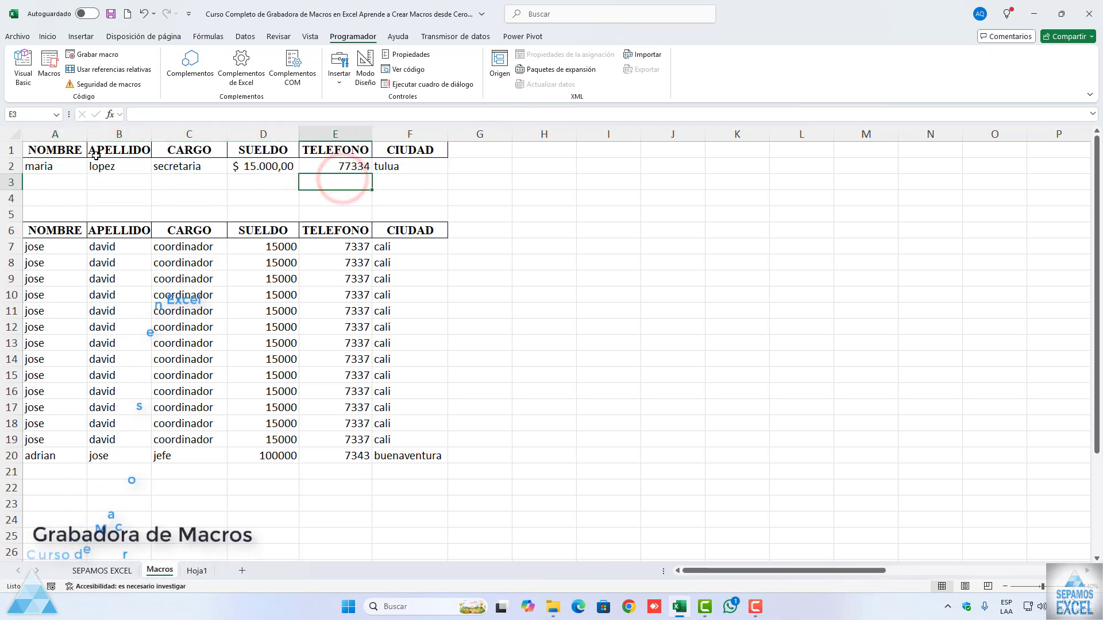
click(49, 81)
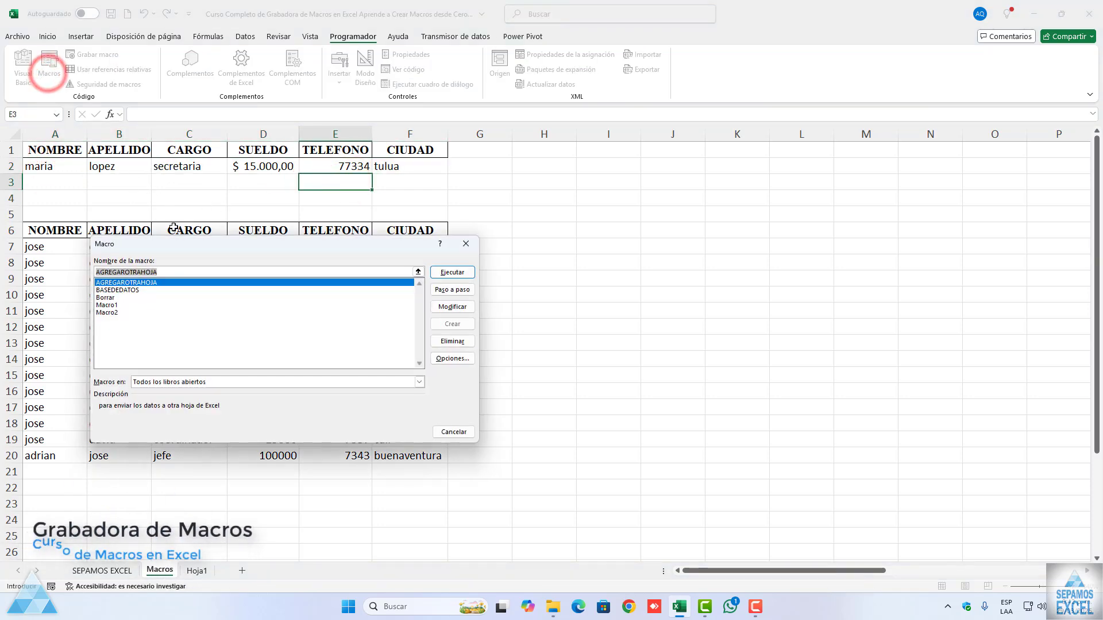
click(437, 272)
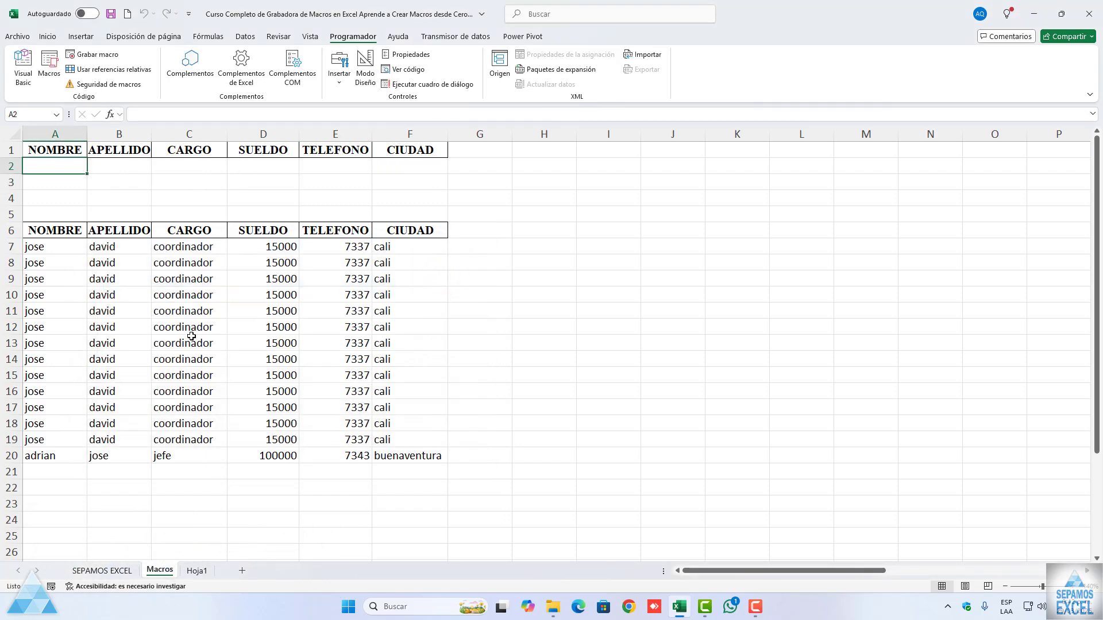
Step: On Hoja1, autofit the SUELDO and TELEFONO columns and check the salary in D2
click(197, 570)
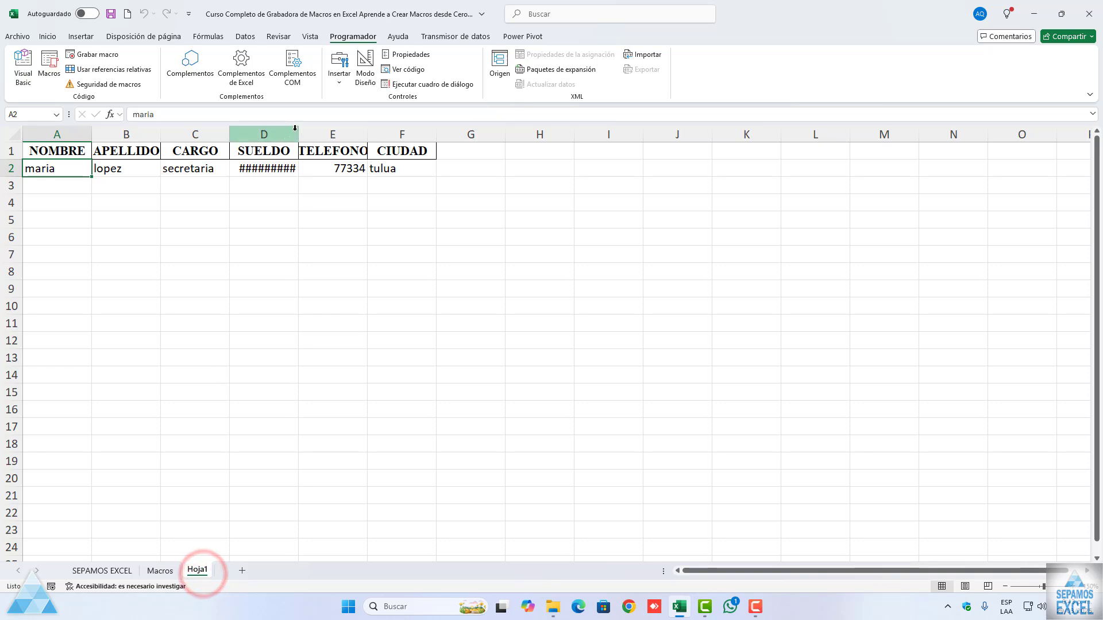
double_click(371, 133)
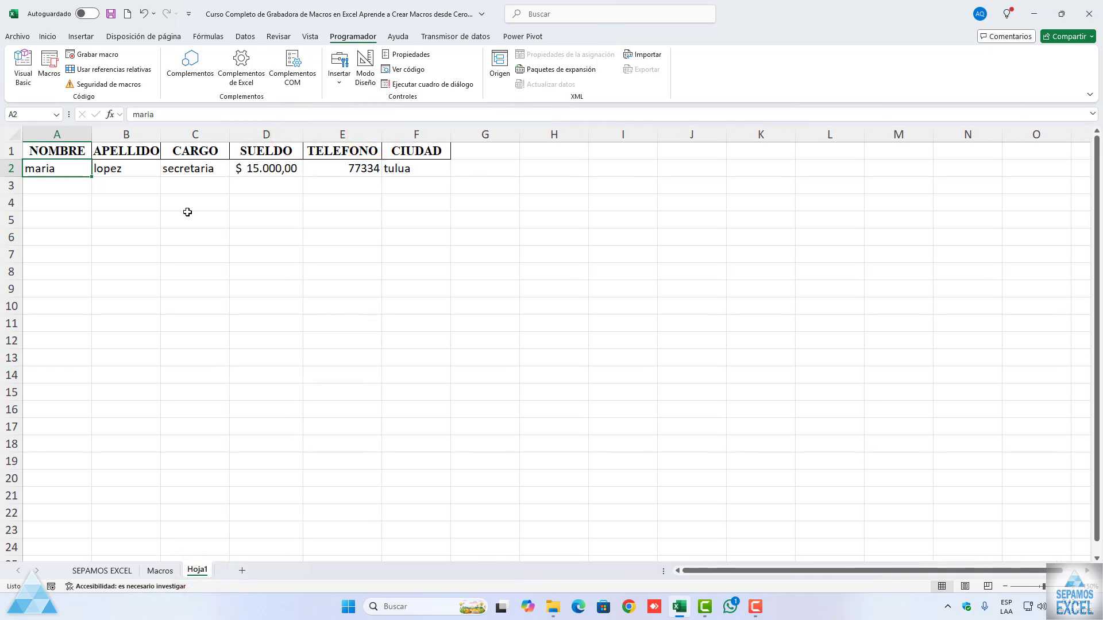
click(269, 168)
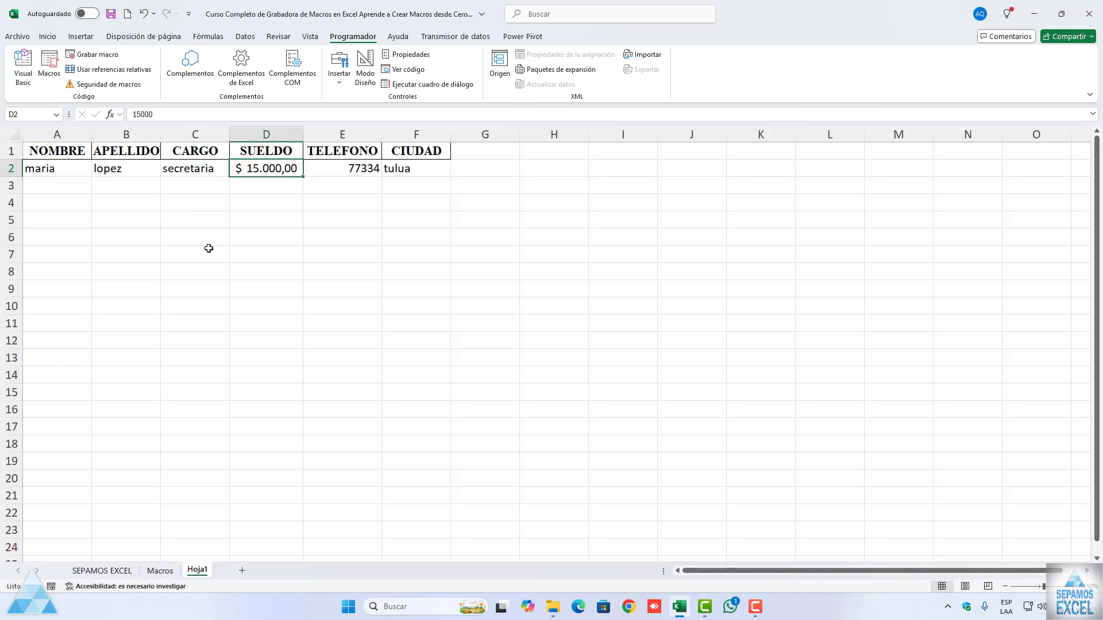
Step: Start a new row 2 entry on the Macros sheet with the employee's first name, surname, and operador as the CARGO
click(167, 569)
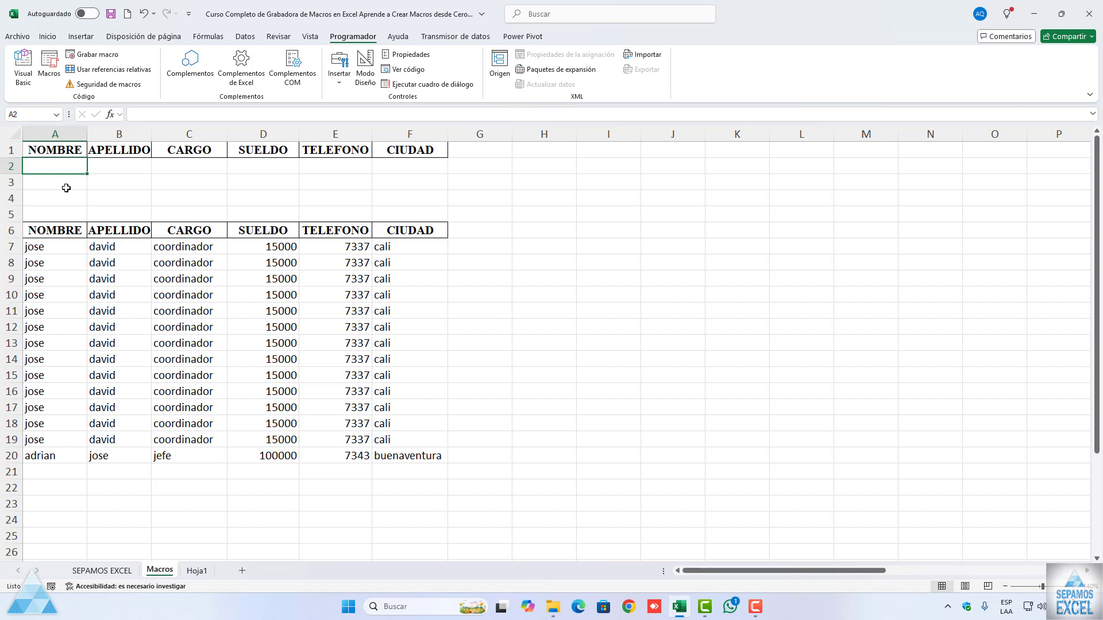
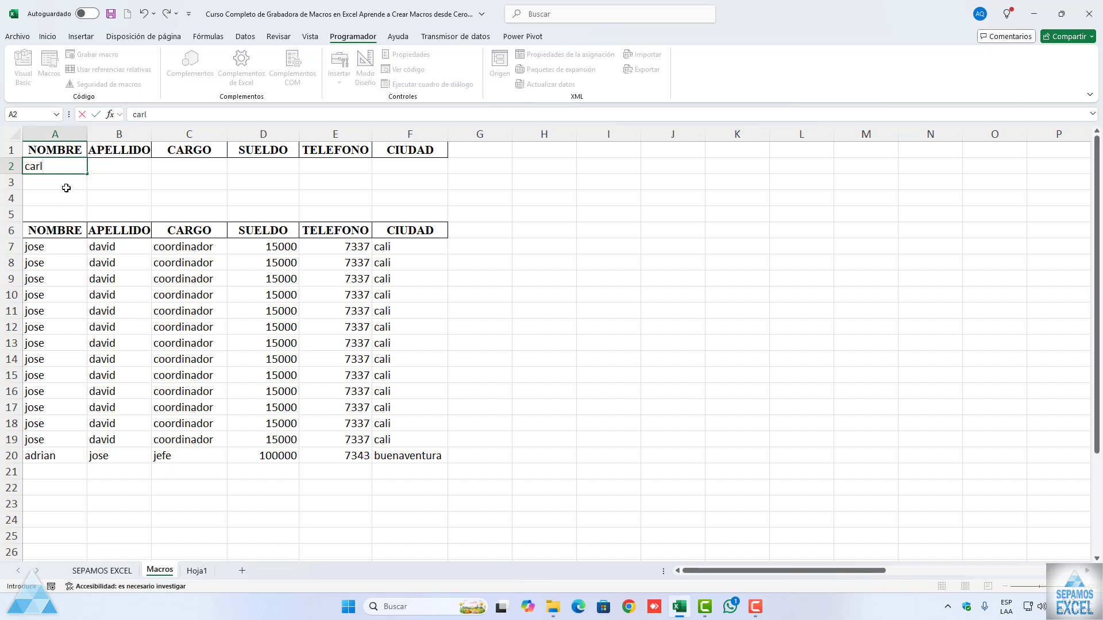
key(Tab)
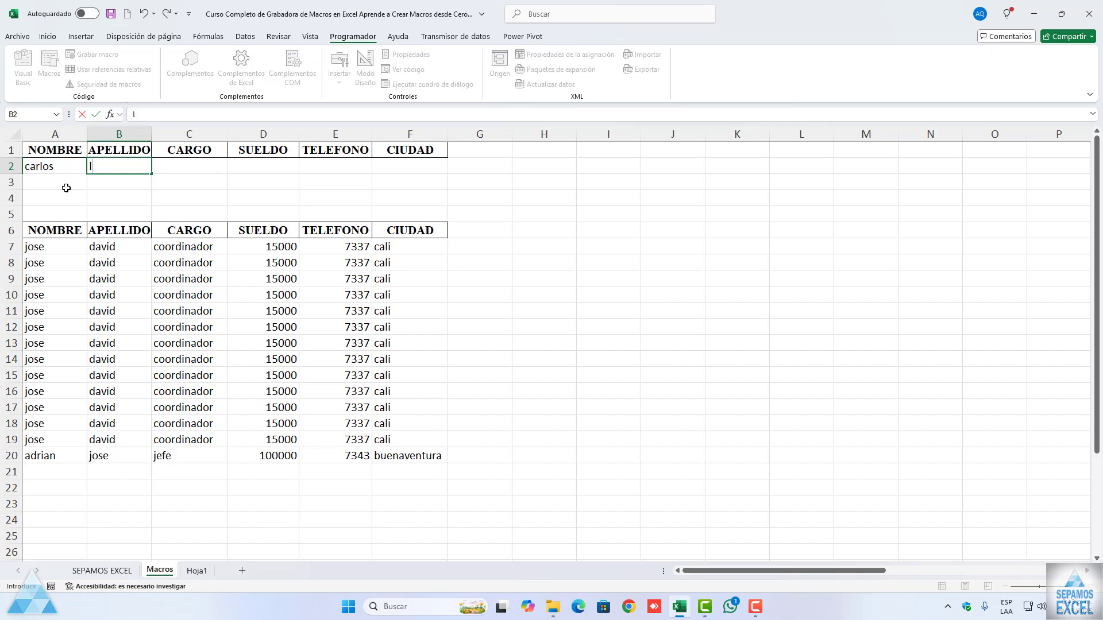
key(Tab)
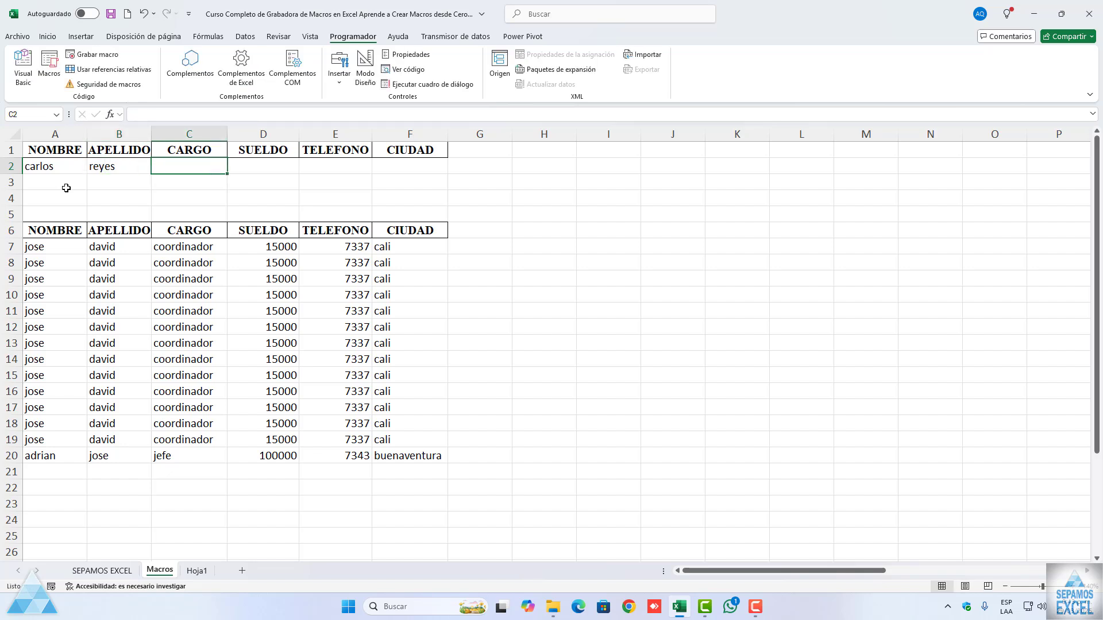
text(opera)
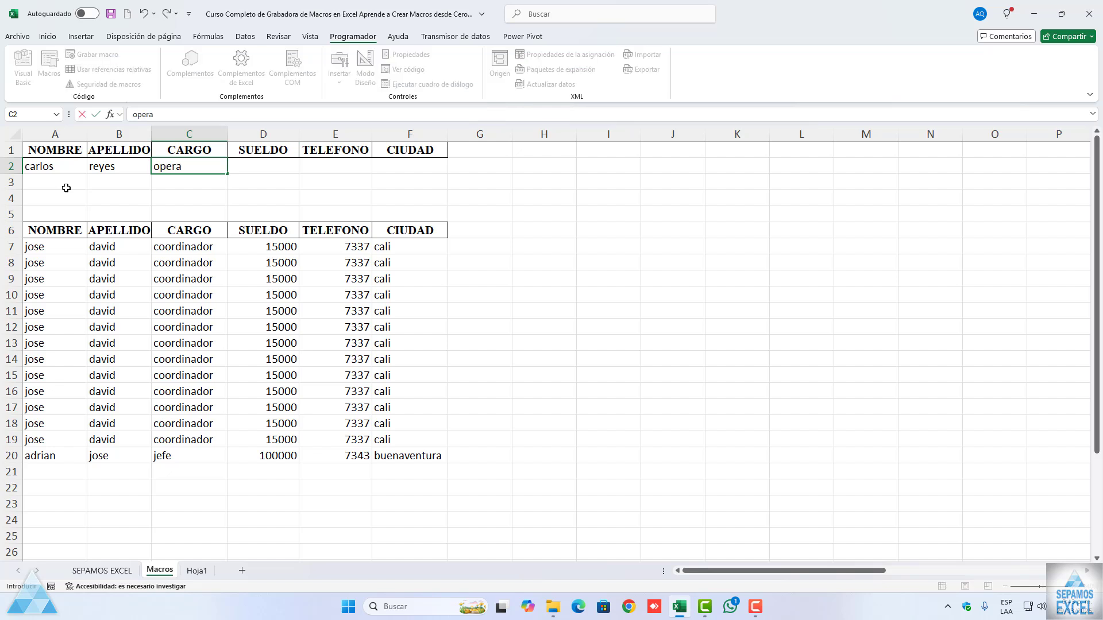
text(dor)
key(Tab)
Step: Complete the operador entry with a SUELDO of 70000, the phone number, and cuidad de chile as the CIUDAD
text(70000)
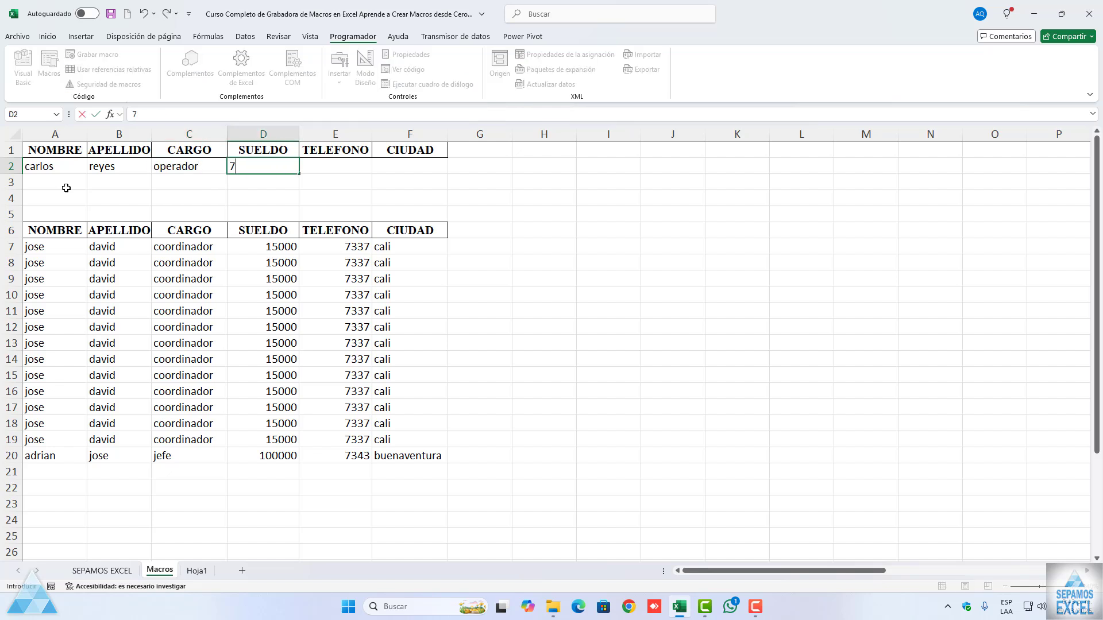
key(Tab)
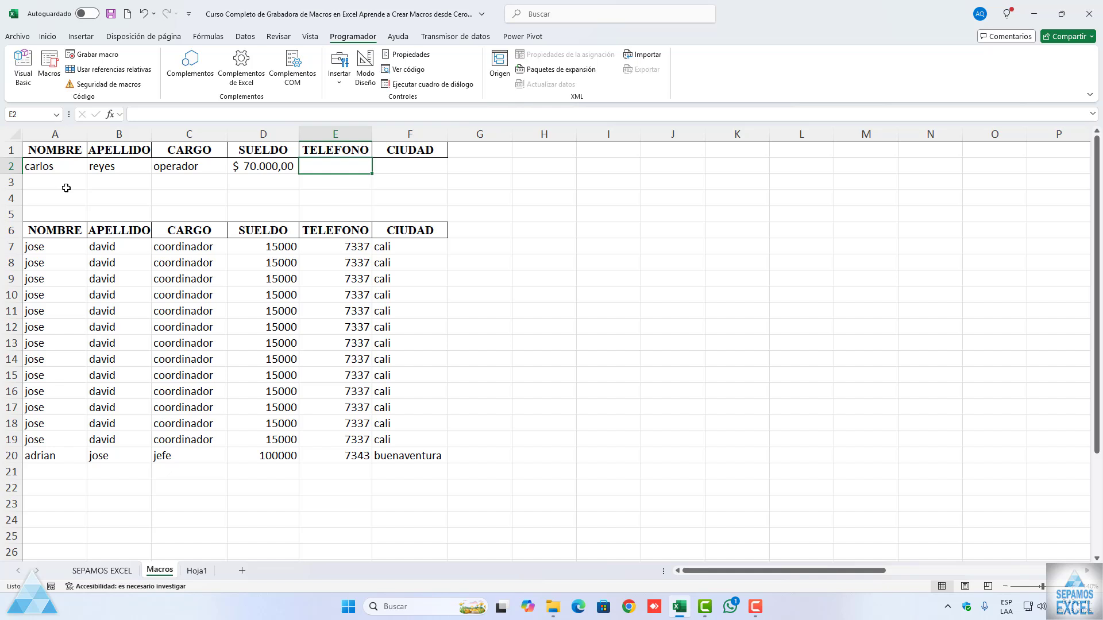
text(73434)
key(Tab)
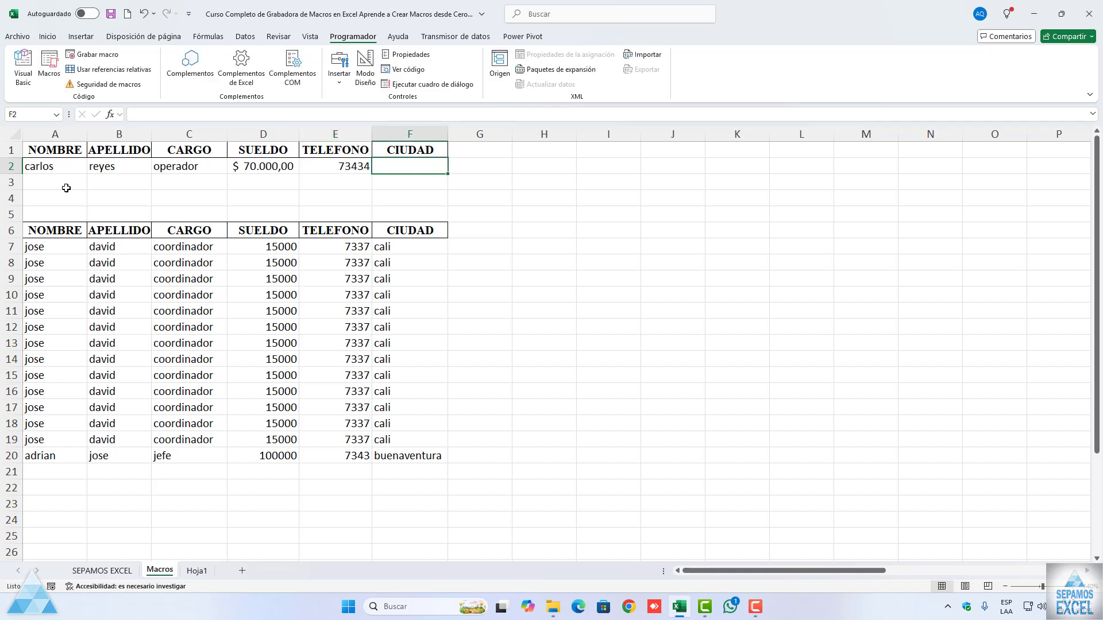
text(cuidad de chi)
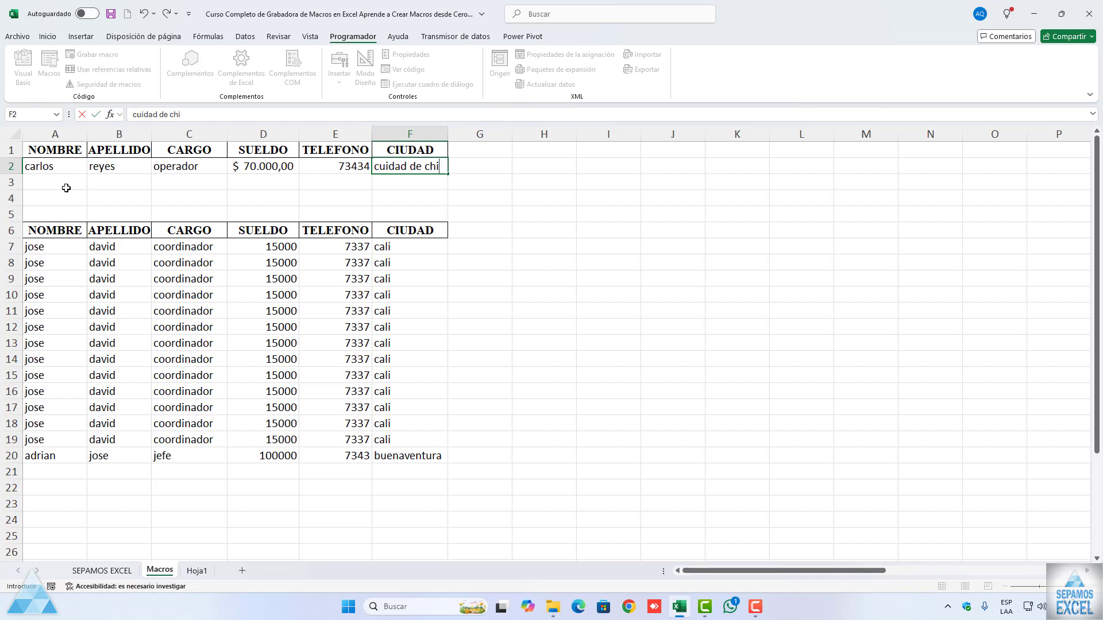
text(le)
click(414, 371)
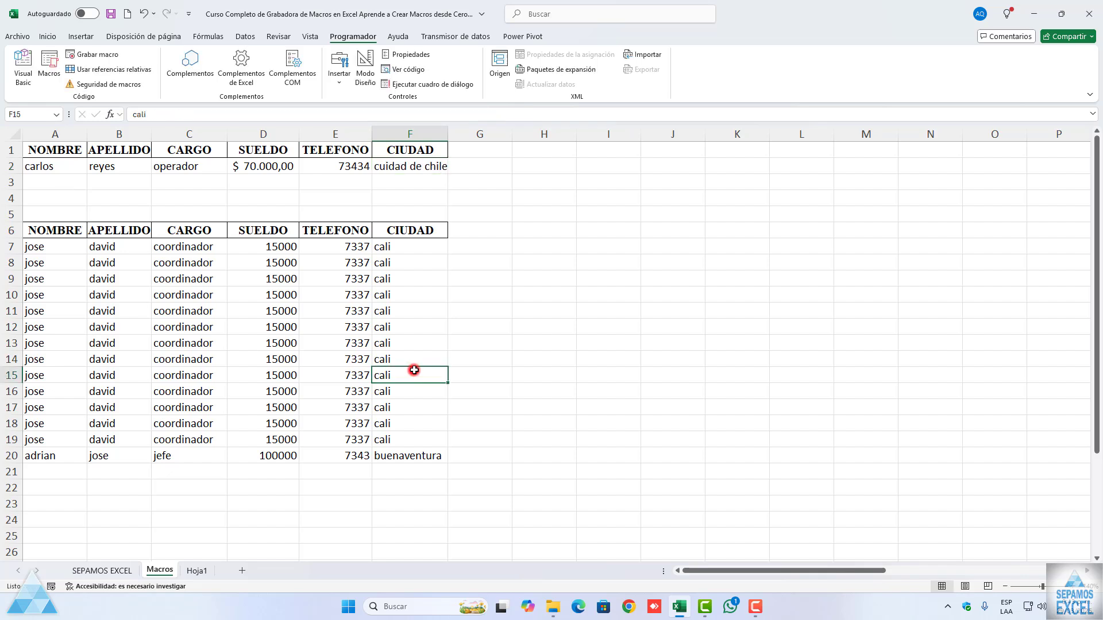
Step: Run AGREGAROTRAHOJA from cell A1 to transfer the operador record, and autofit the CIUDAD column on Hoja1
click(75, 151)
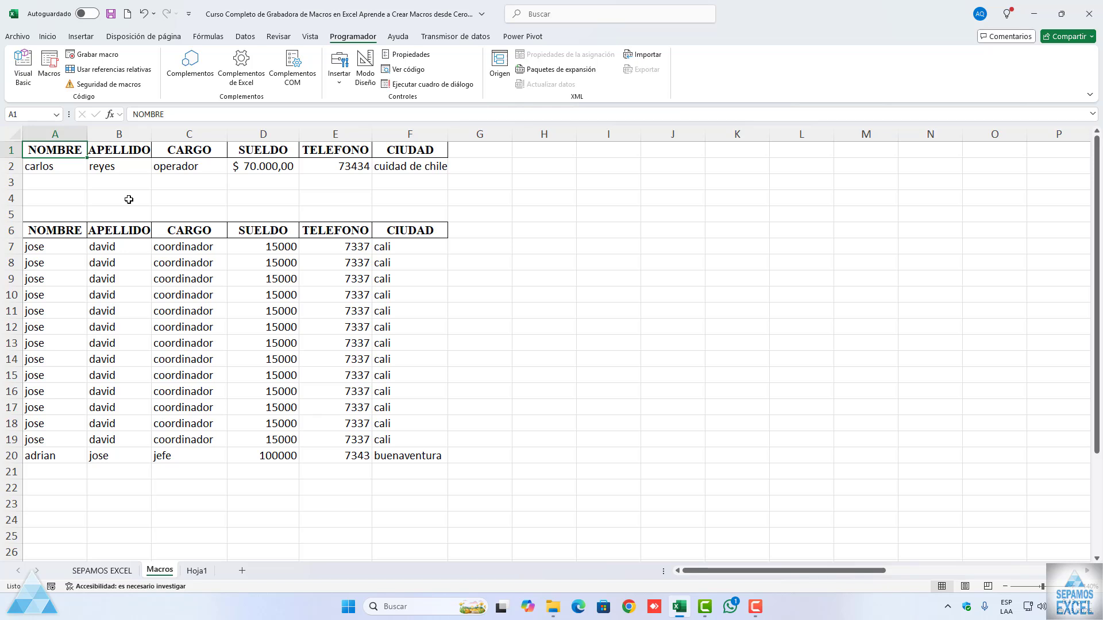
key(ctrl+l)
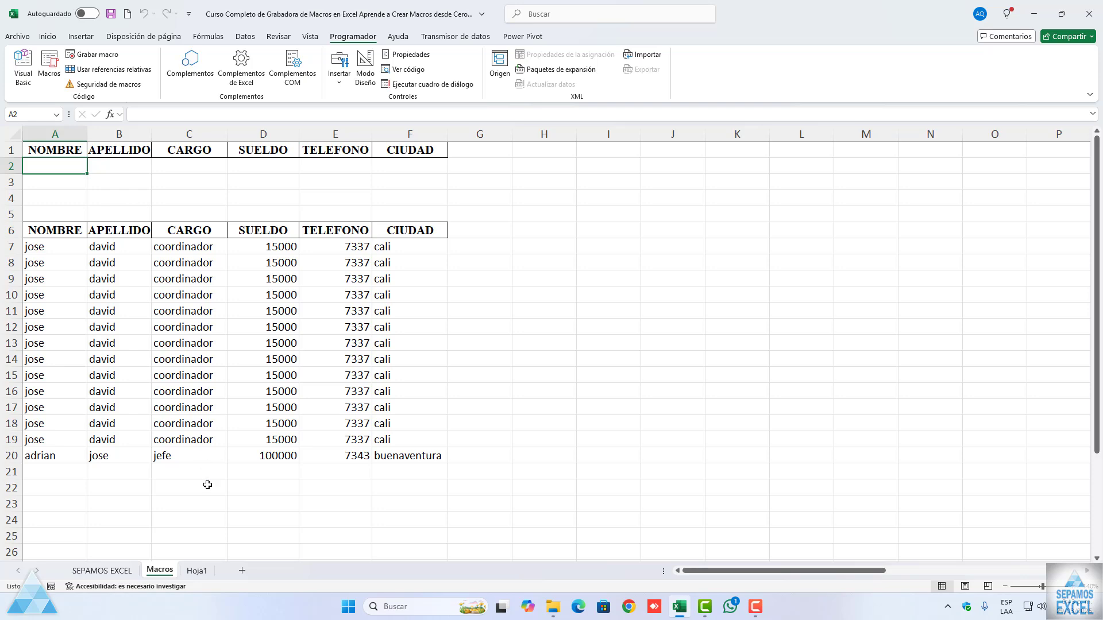
click(198, 571)
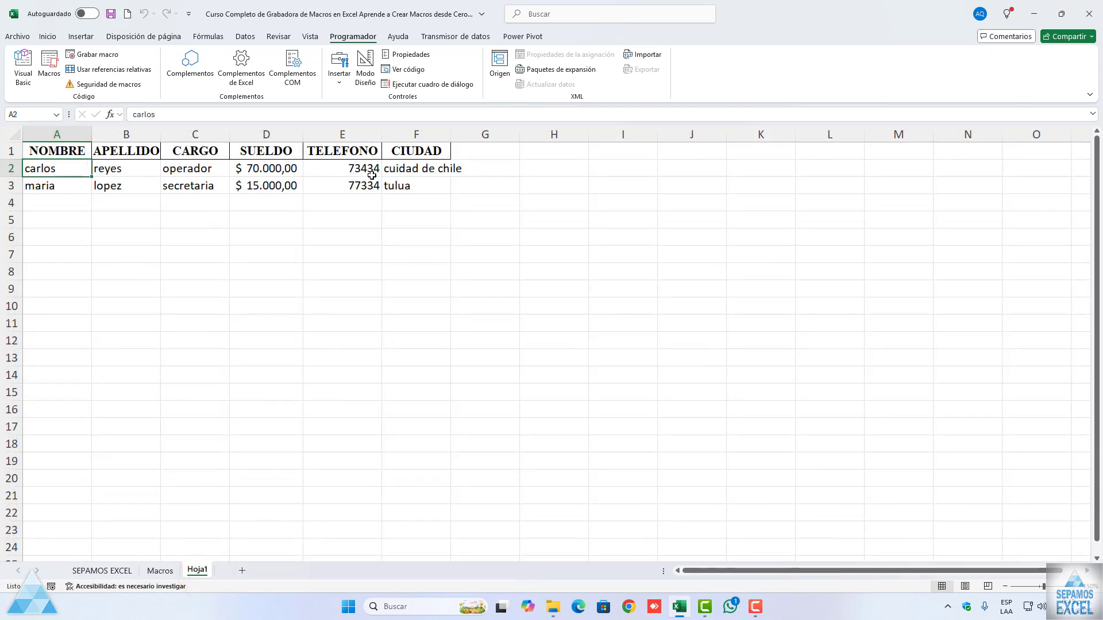
double_click(451, 138)
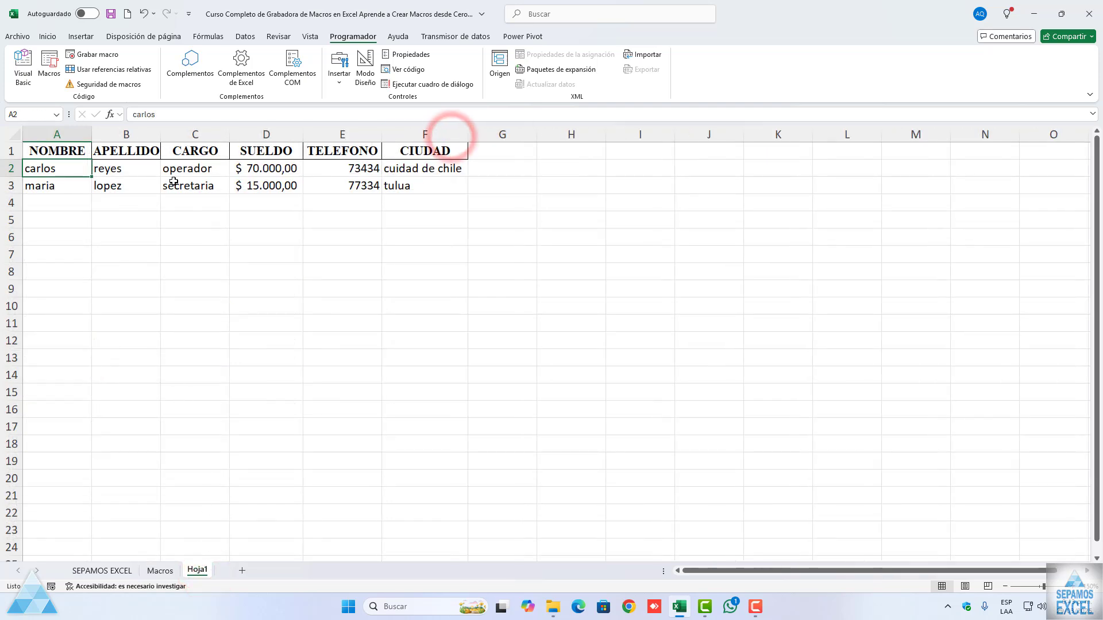
Step: Compare the Macros and Hoja1 sheets, and open the AGREGAROTRAHOJA macro's code in the Visual Basic editor
click(159, 571)
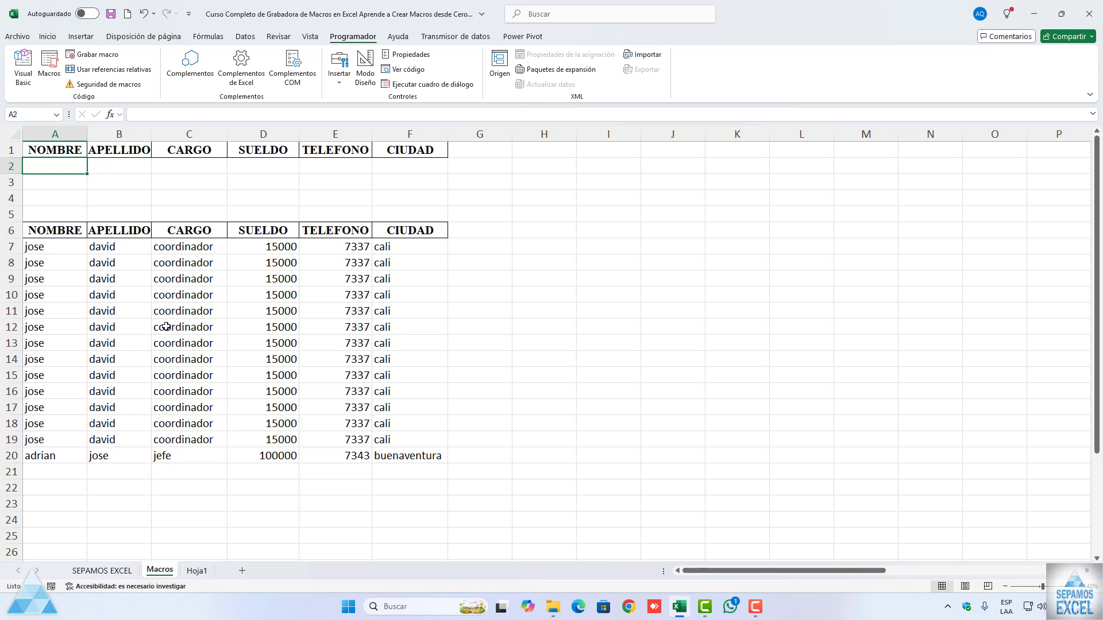
click(198, 569)
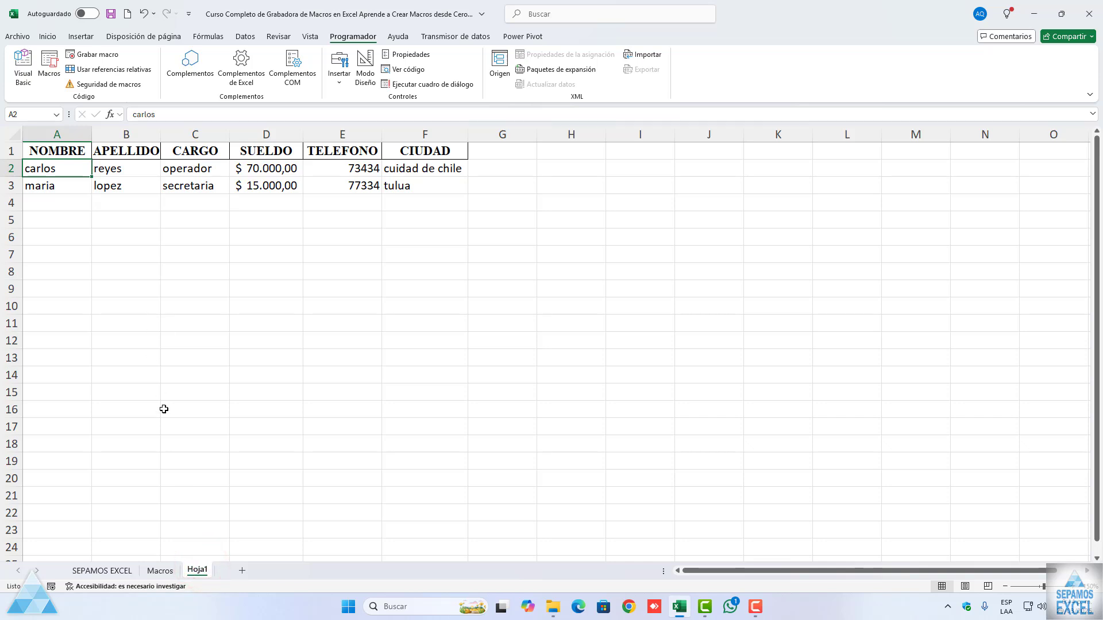
click(164, 571)
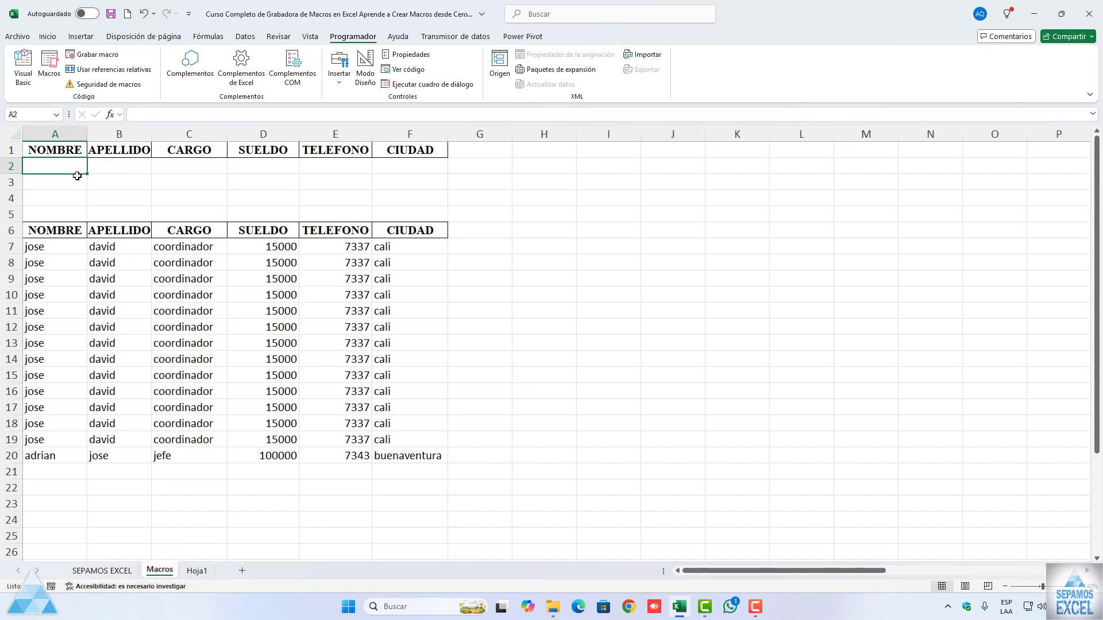
click(53, 74)
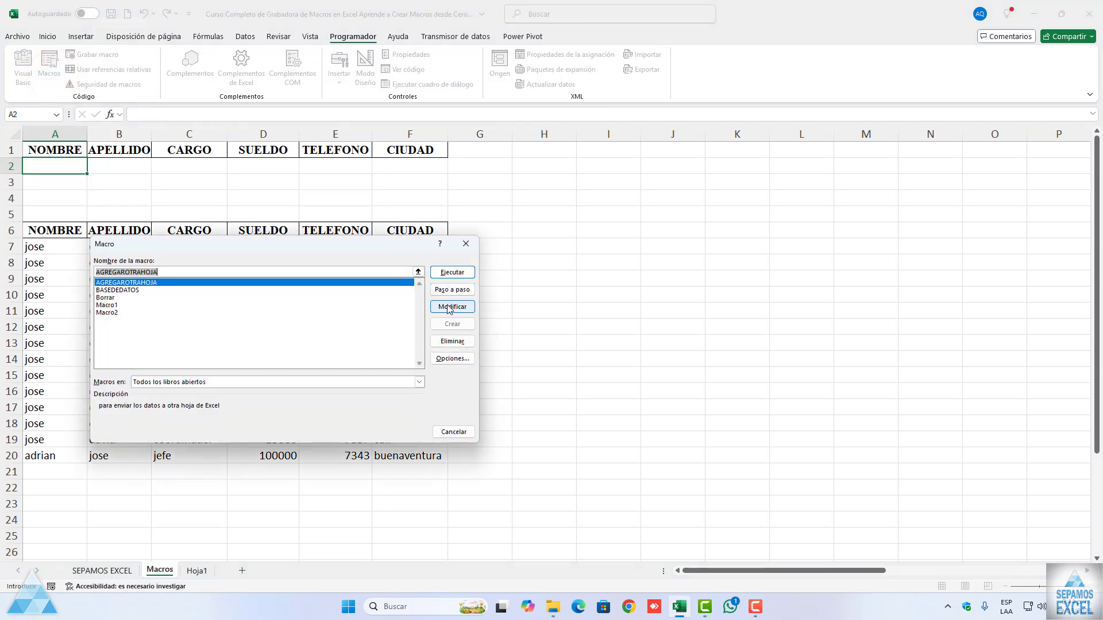
click(449, 308)
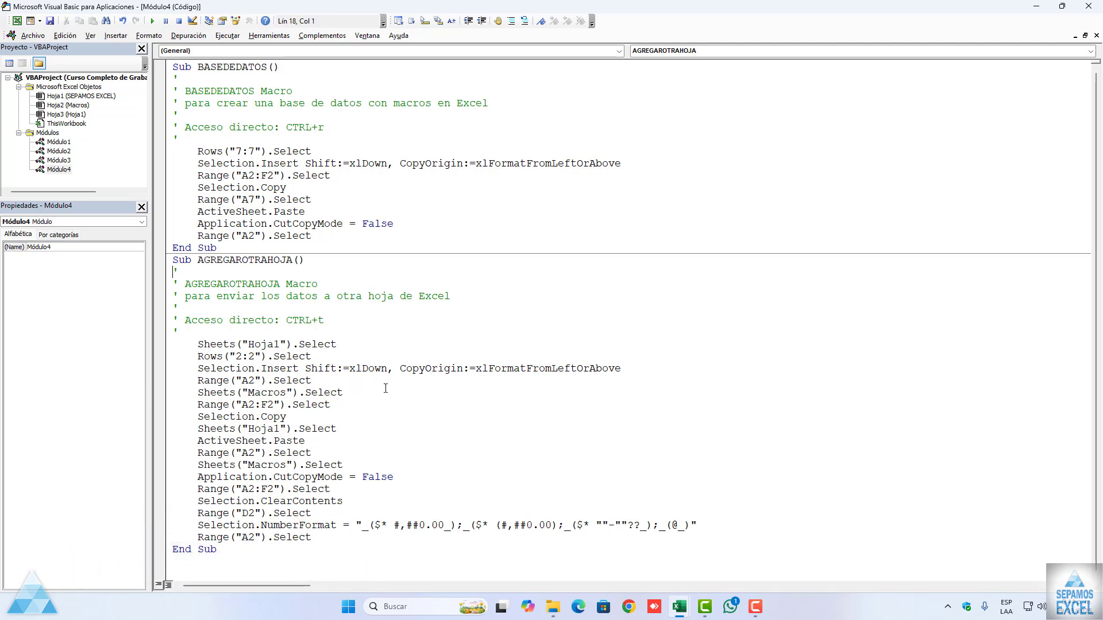
click(343, 403)
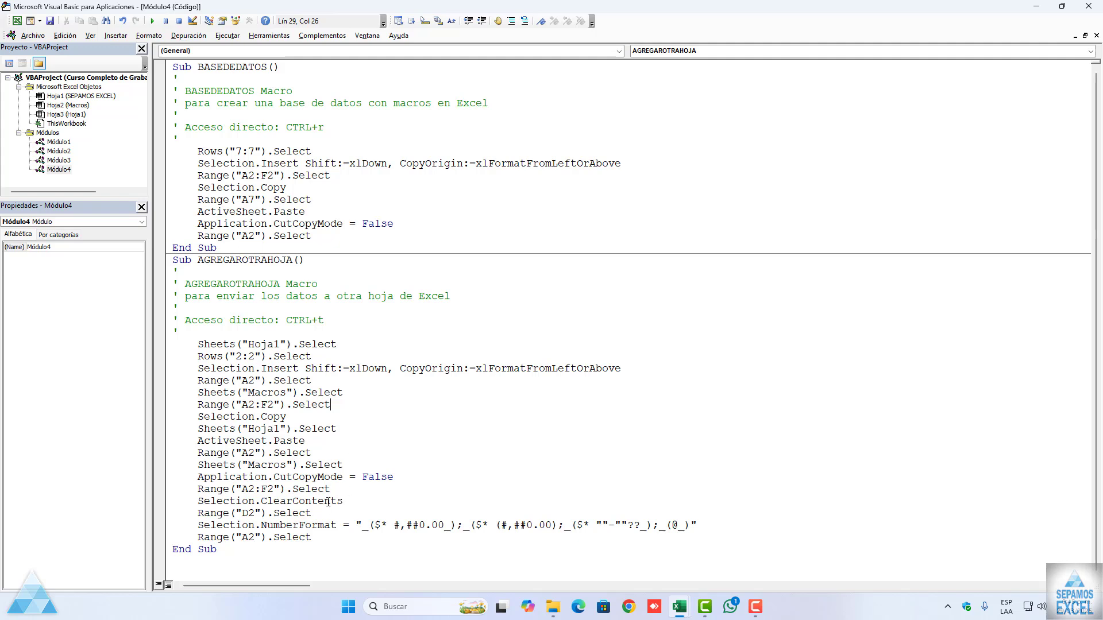
Step: Compare the recorded code lines of the BASEDEDATOS and AGREGAROTRAHOJA macros, then close the code editor and return to the Macros sheet
drag(350, 500, 210, 501)
click(376, 453)
click(257, 203)
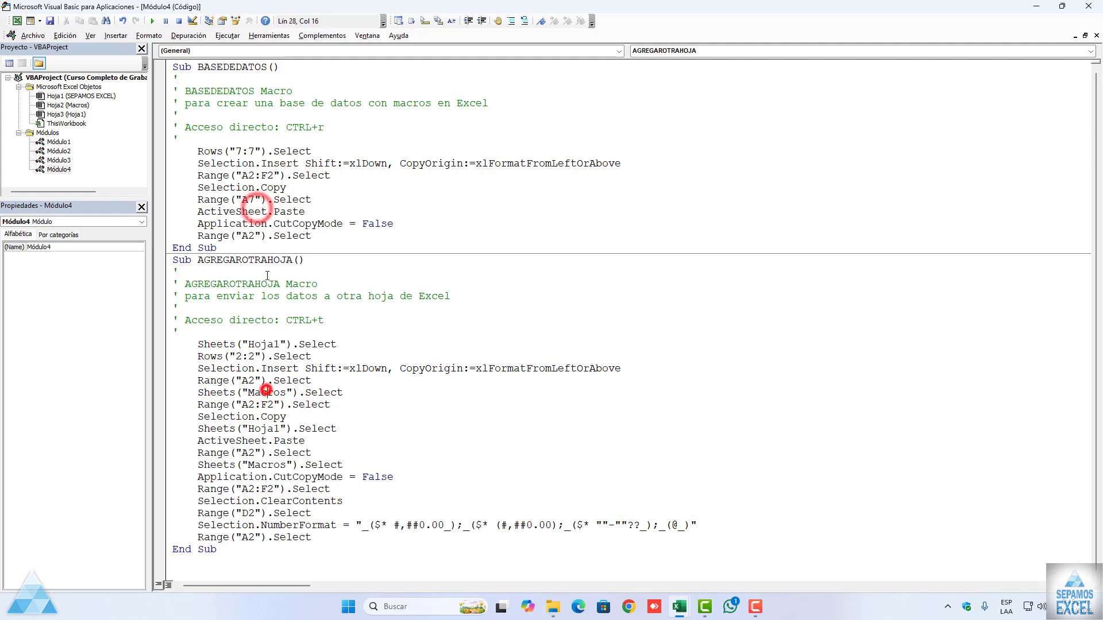
click(268, 390)
click(253, 170)
click(264, 426)
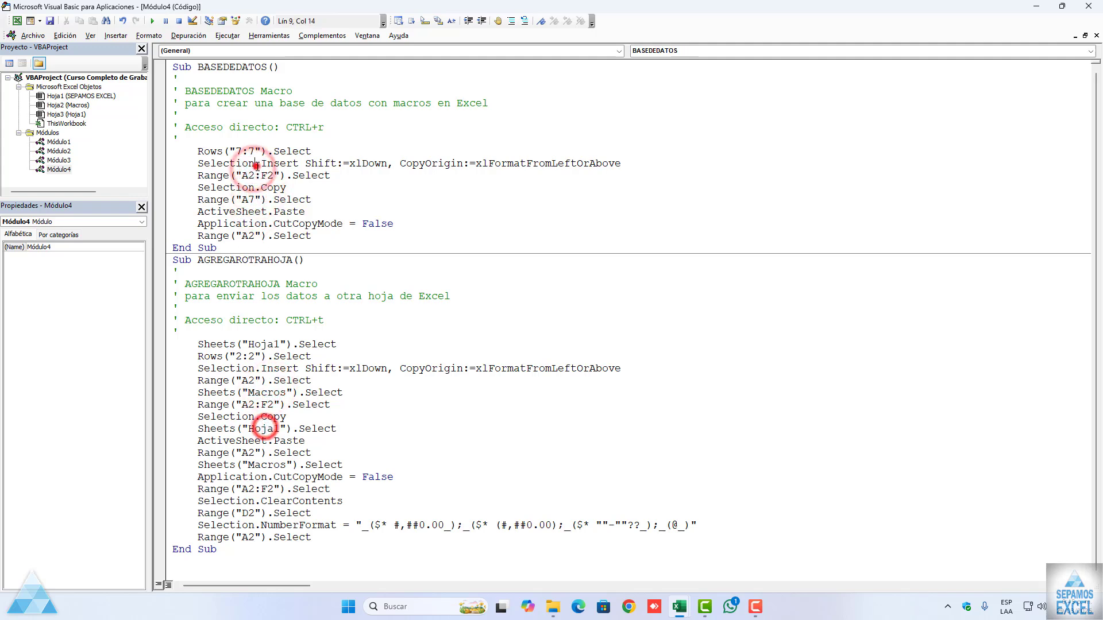
click(255, 166)
click(266, 376)
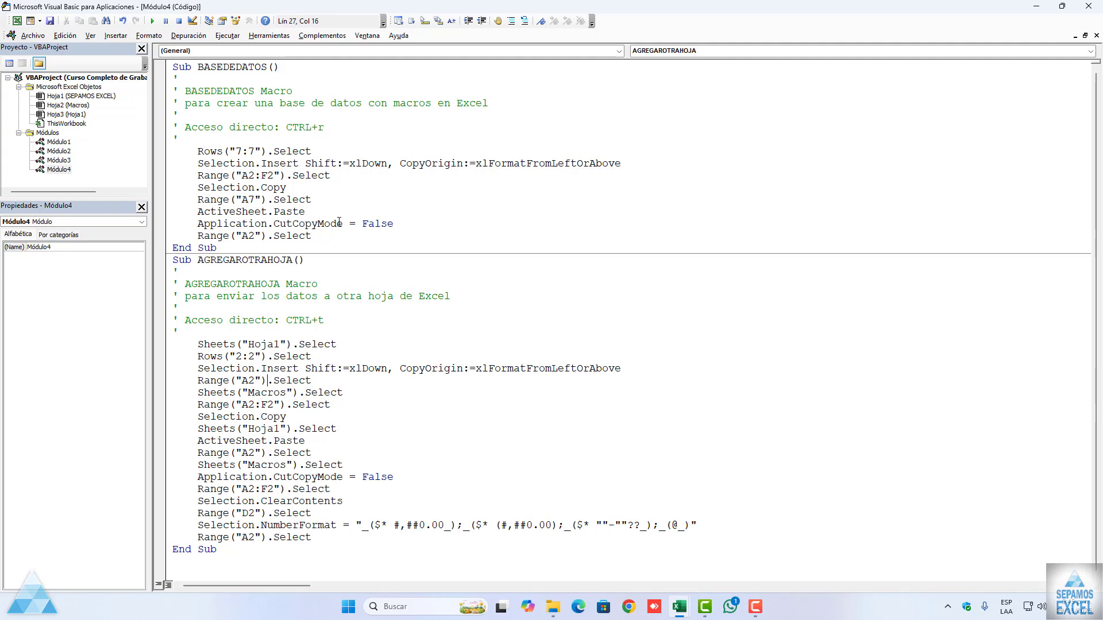
click(1087, 6)
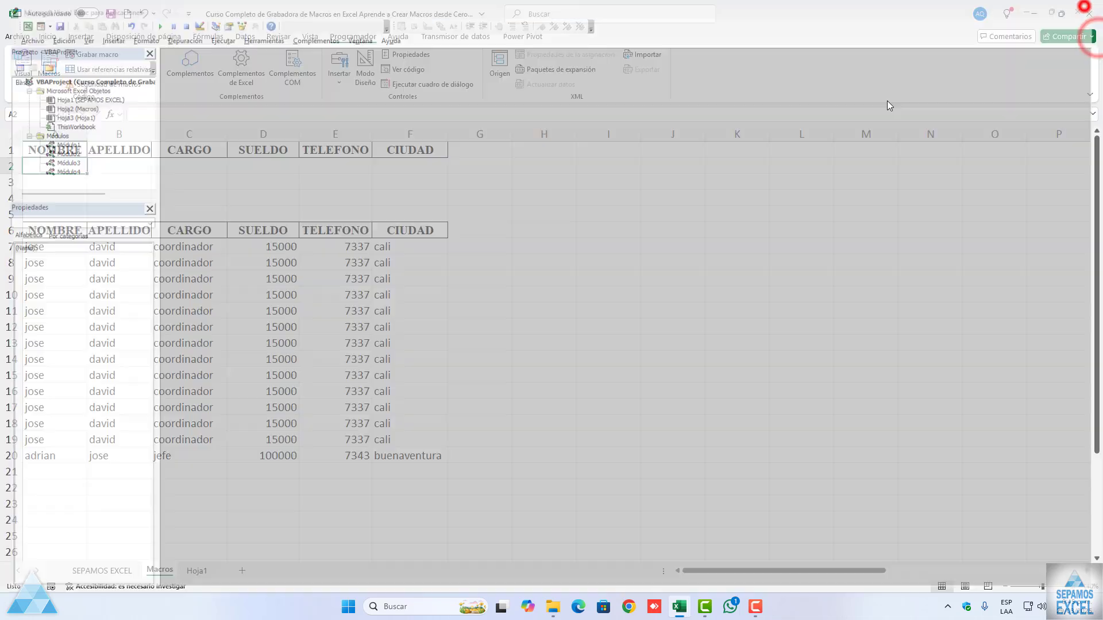
click(373, 313)
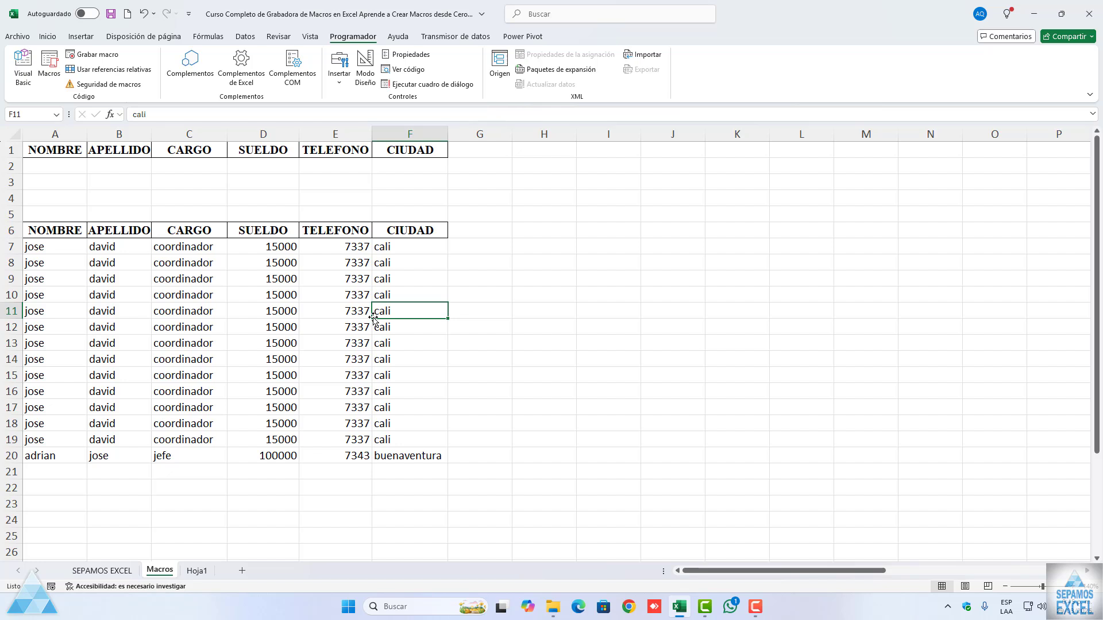
Step: Copy the NOMBRE, APELLIDO and CARGO headers from row 1 into cells H1, H2 and H3
click(67, 150)
key(ctrl+c)
click(534, 150)
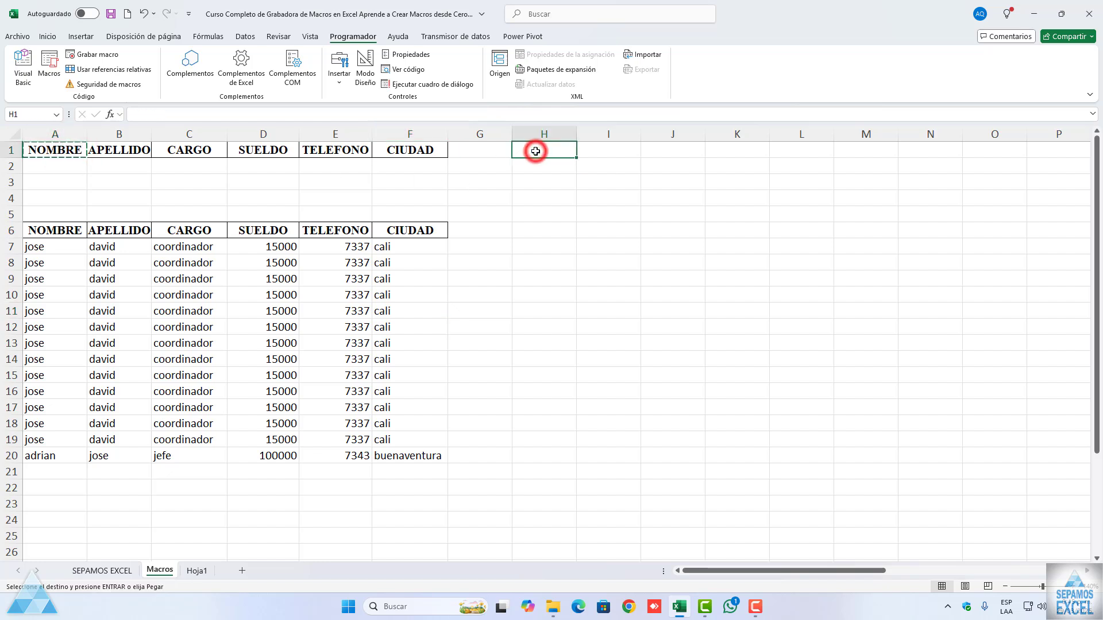
key(ctrl+v)
click(121, 149)
key(ctrl+c)
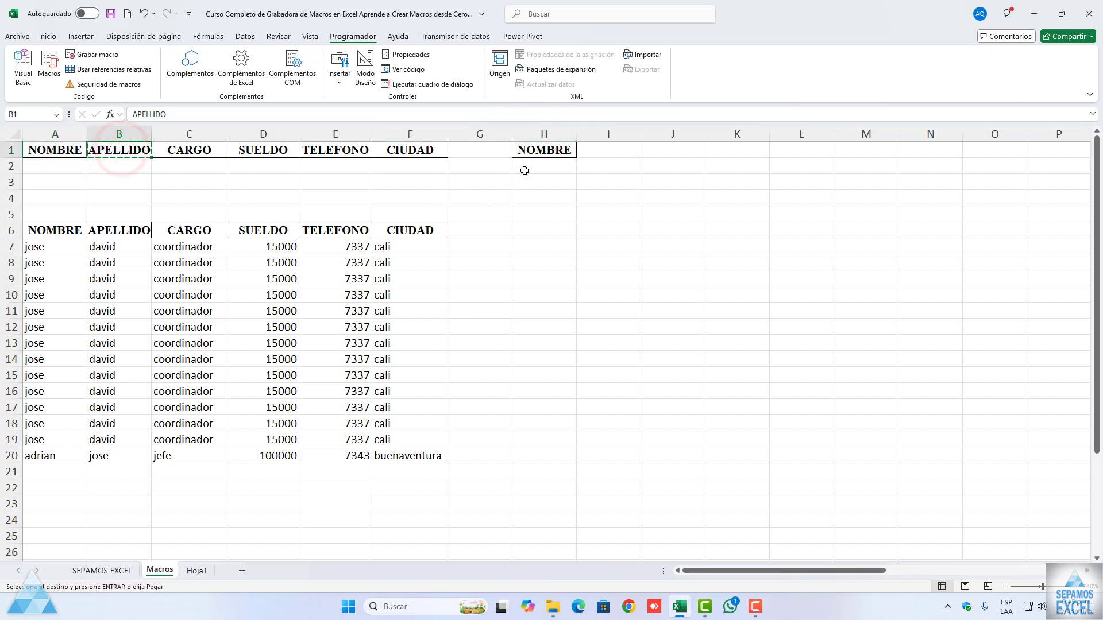
click(527, 166)
key(ctrl+v)
click(196, 152)
key(ctrl+c)
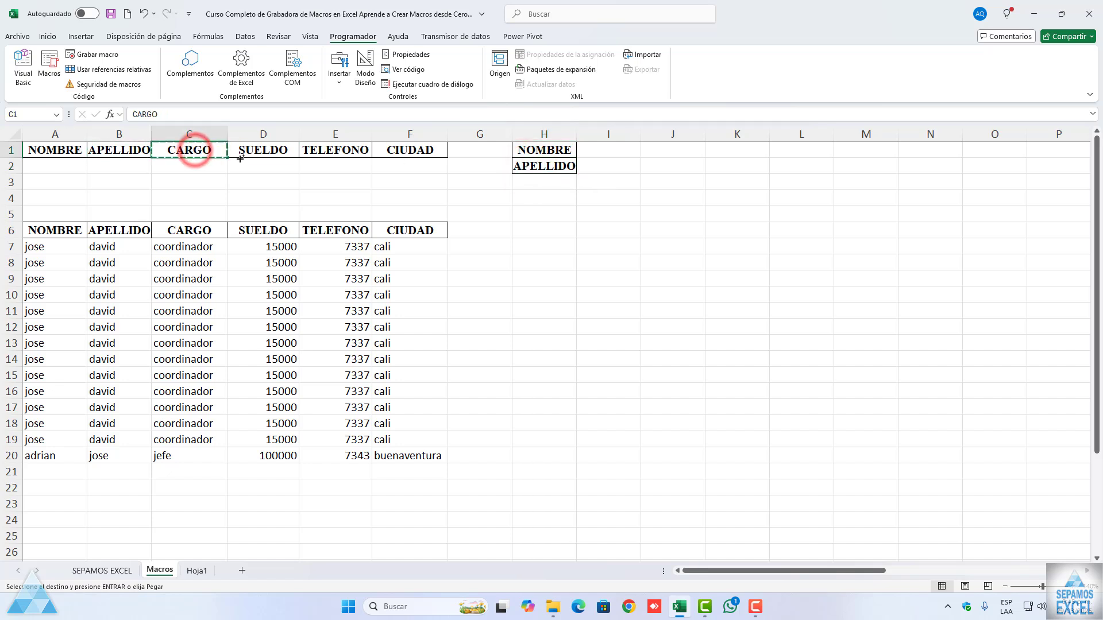
click(541, 184)
key(ctrl+v)
Step: Copy the SUELDO, TELEFONO and CIUDAD headers into cells H4, H5 and H6, and autofit column H
click(259, 151)
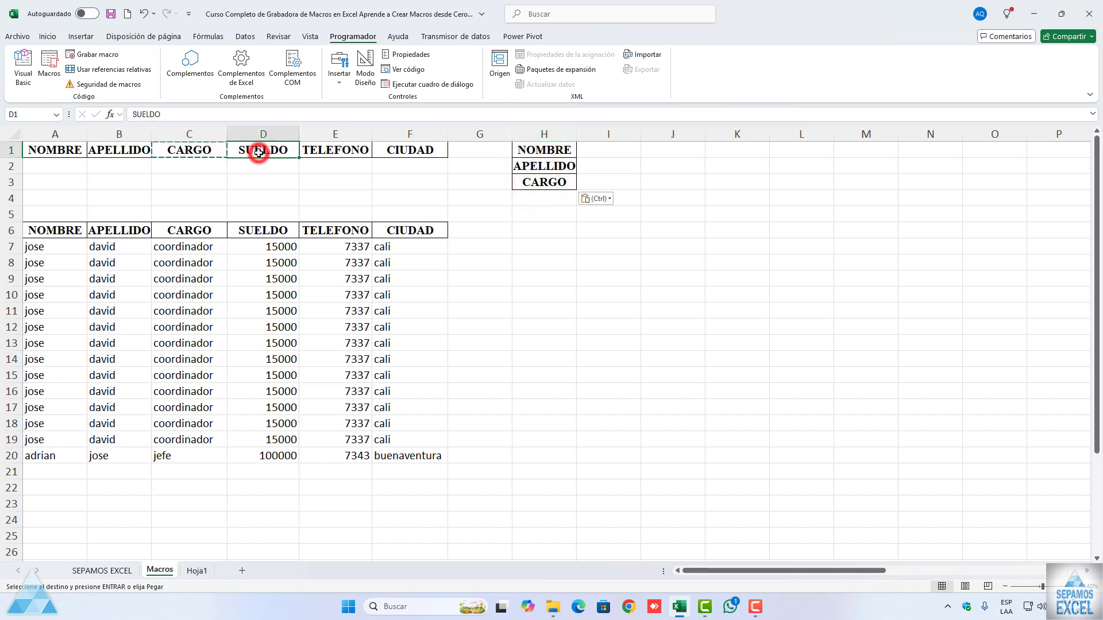
key(ctrl+c)
click(529, 198)
key(ctrl+v)
click(351, 149)
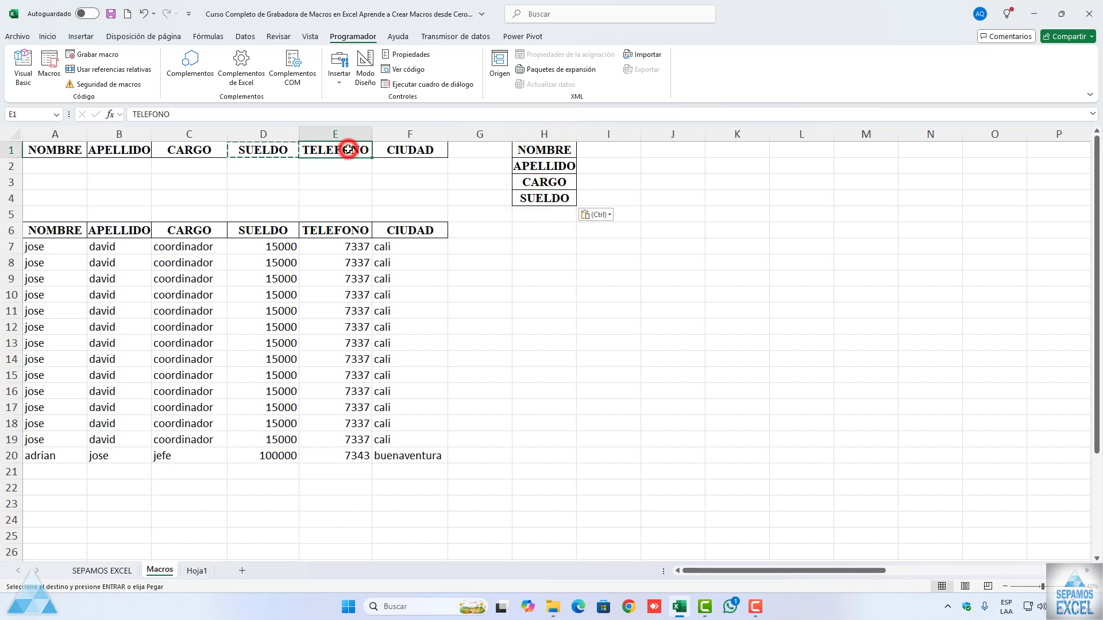
key(ctrl+c)
click(534, 216)
key(ctrl+v)
click(424, 148)
key(ctrl+c)
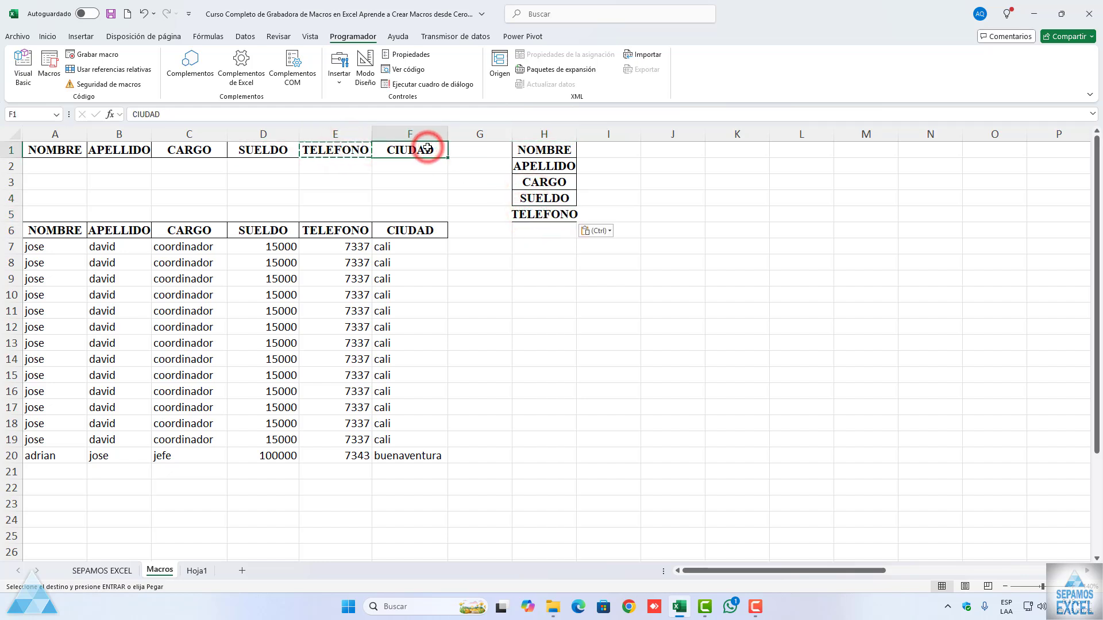
click(559, 229)
key(ctrl+v)
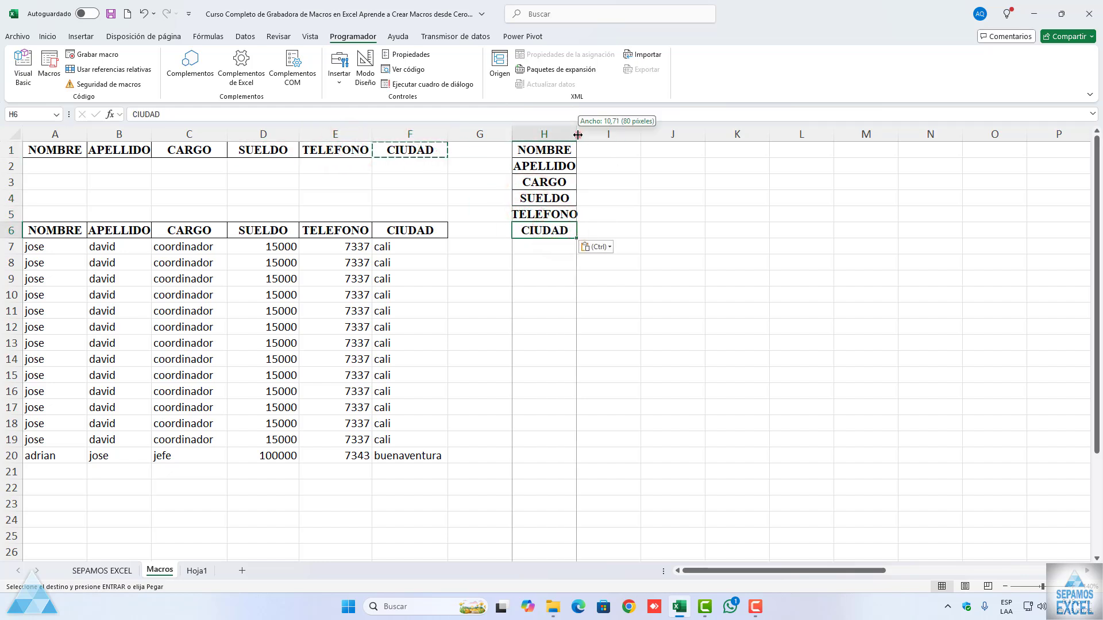
double_click(576, 133)
key(Escape)
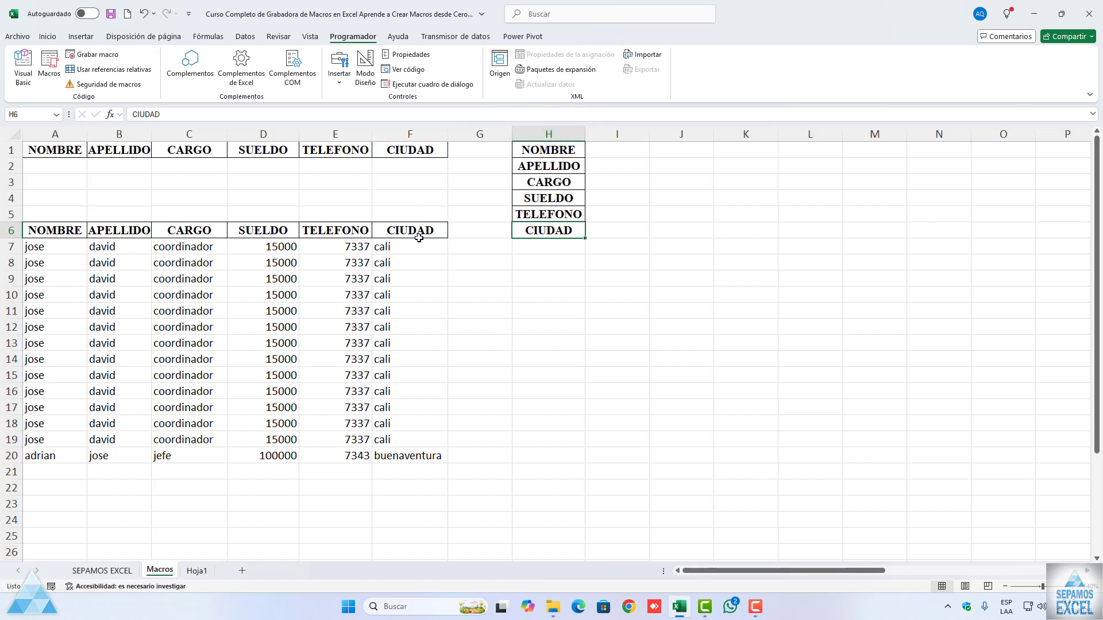
Step: Delete all the records in A7:F20 below the second header row
drag(63, 247, 412, 452)
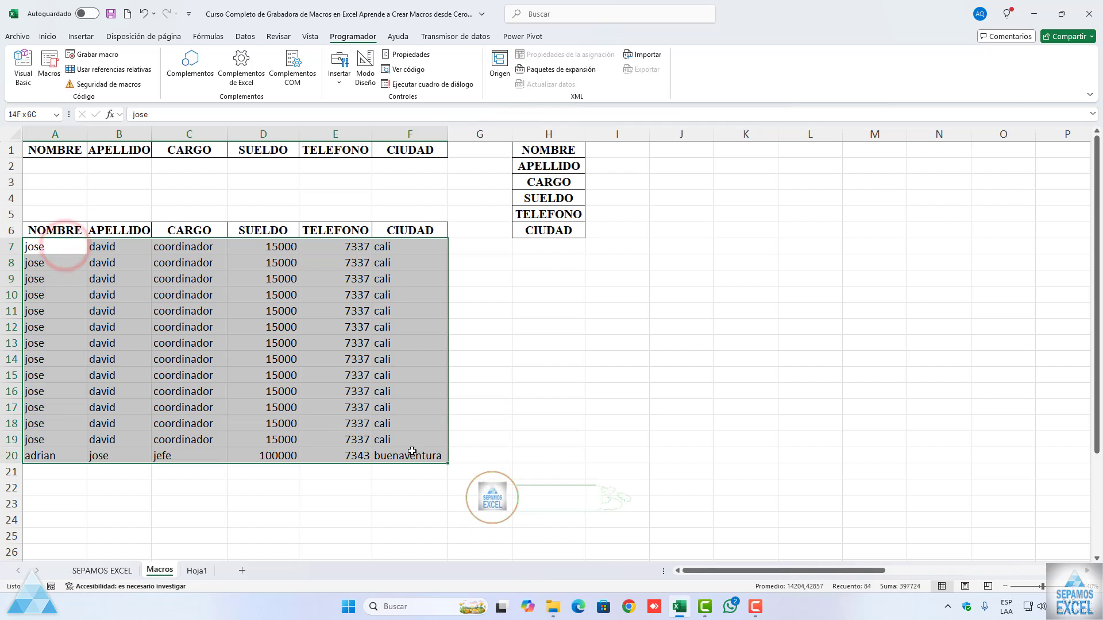
key(Delete)
click(305, 396)
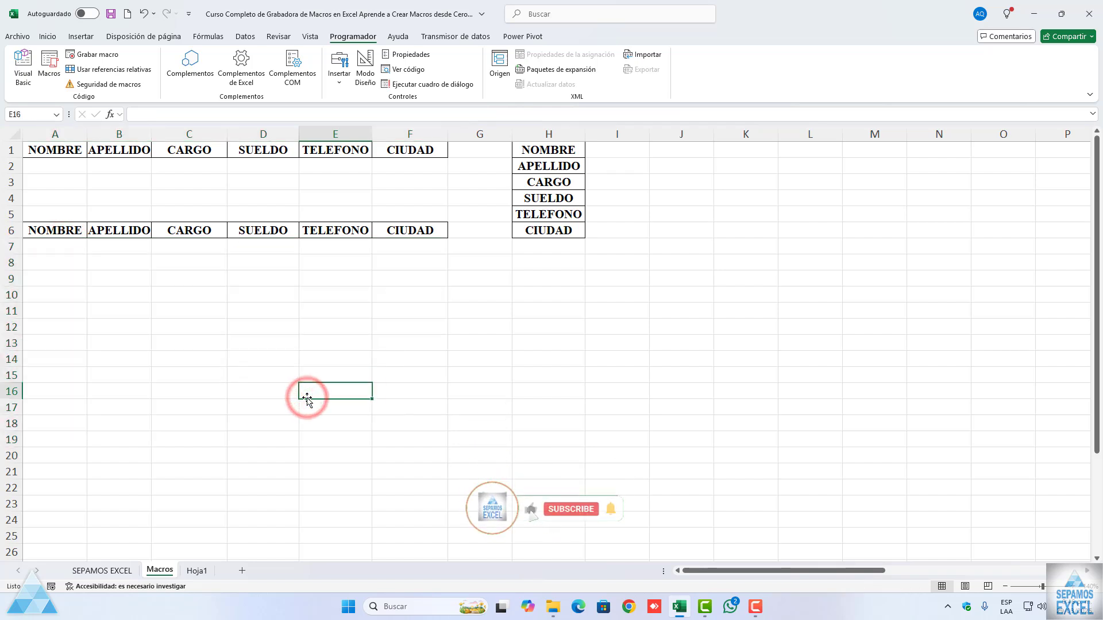
Step: Start recording a macro named DATOSDETRANSPONER from cell A7, stored in Este libro
click(50, 246)
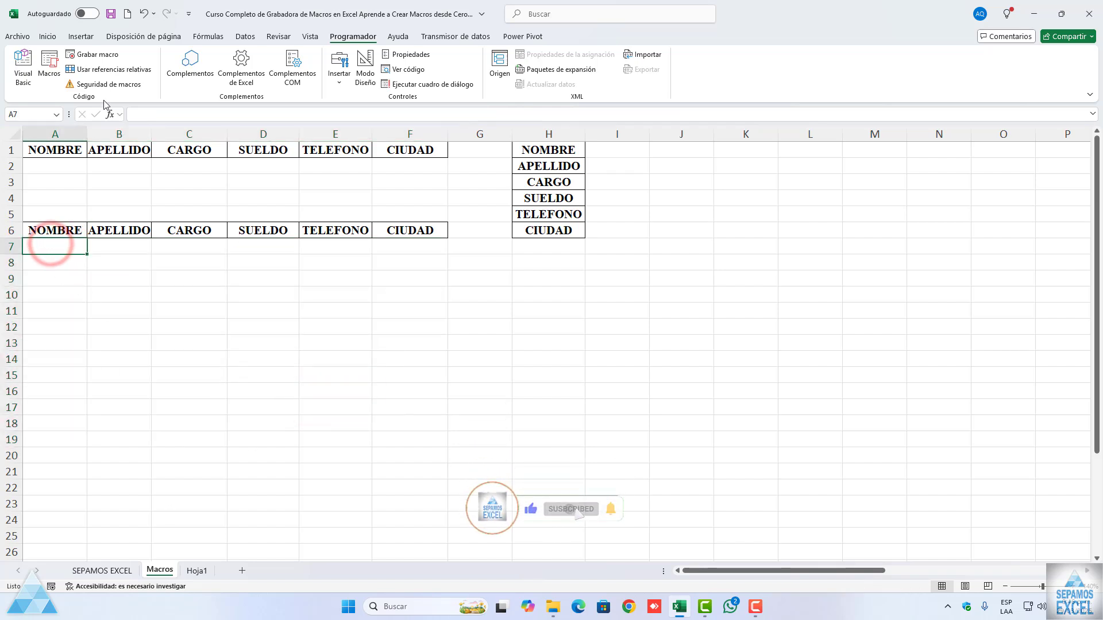
click(99, 55)
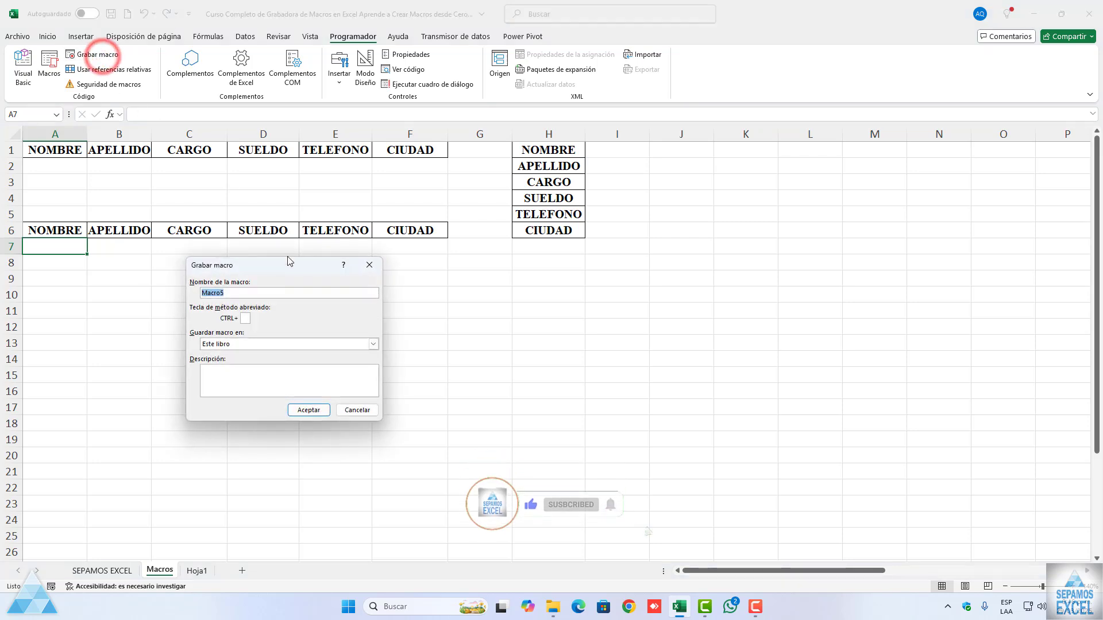
text(based)
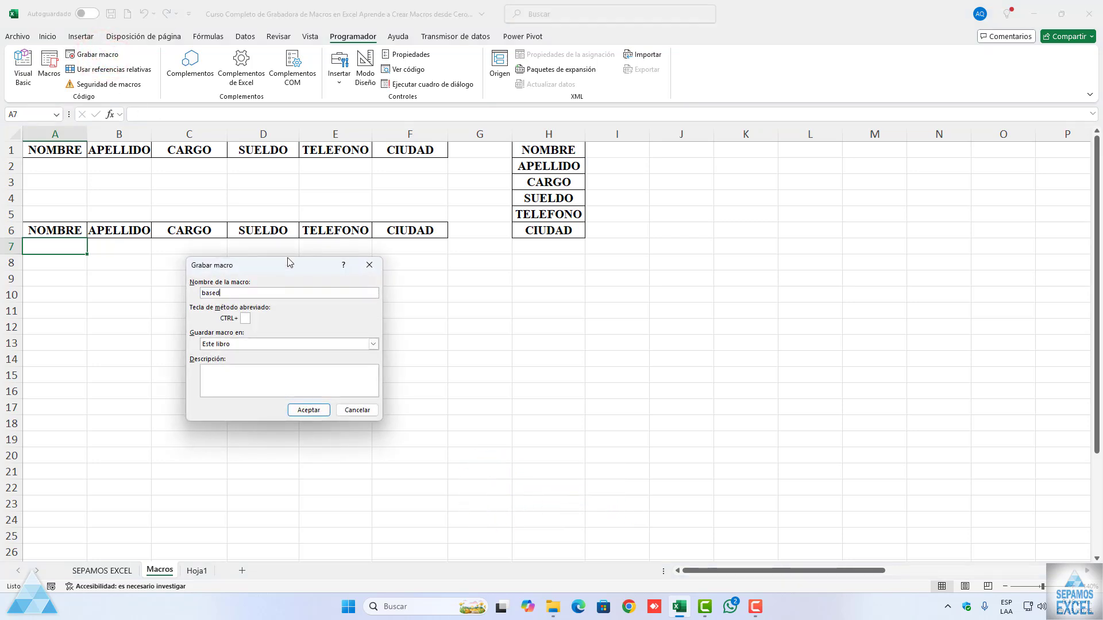
key(BackSpace)
key(BackSpace)
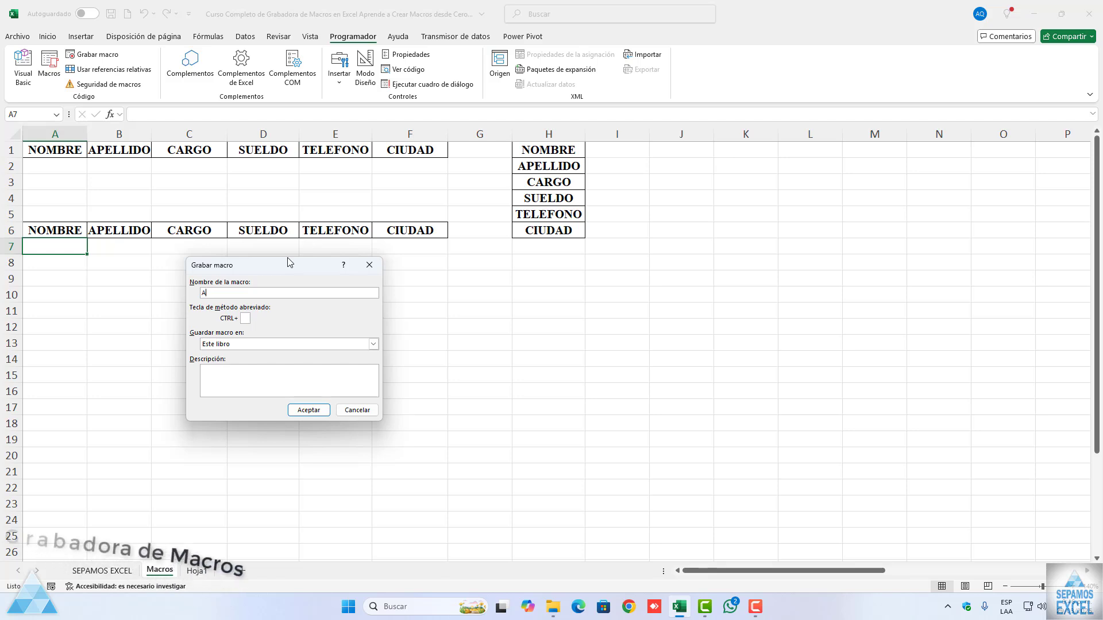
text(DATOSDETRAPOS)
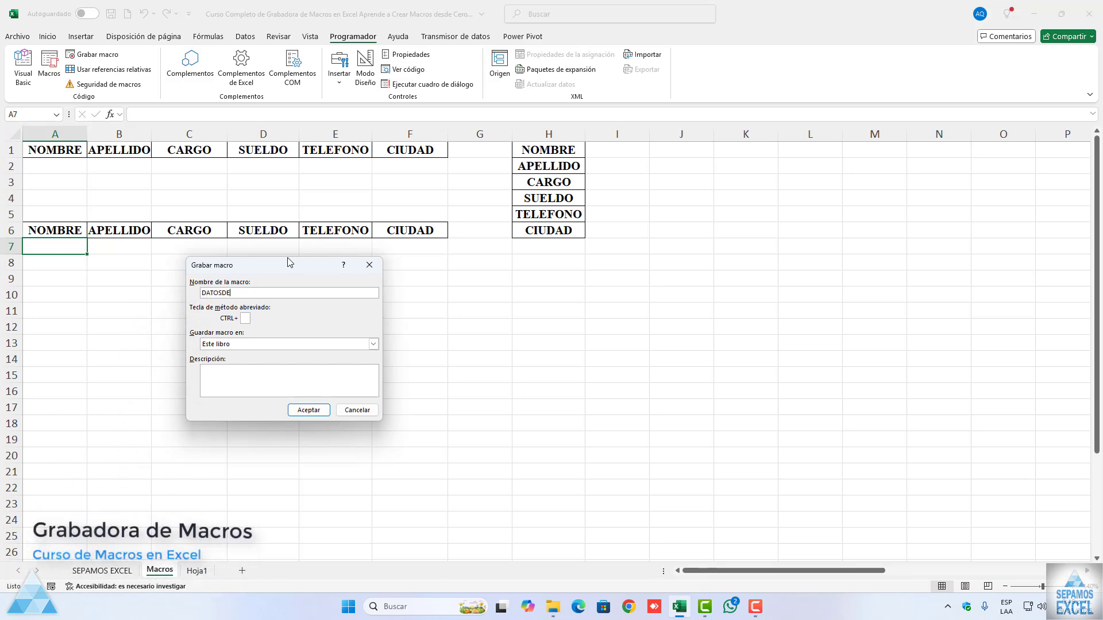
key(BackSpace)
key(BackSpace)
key(BackSpace)
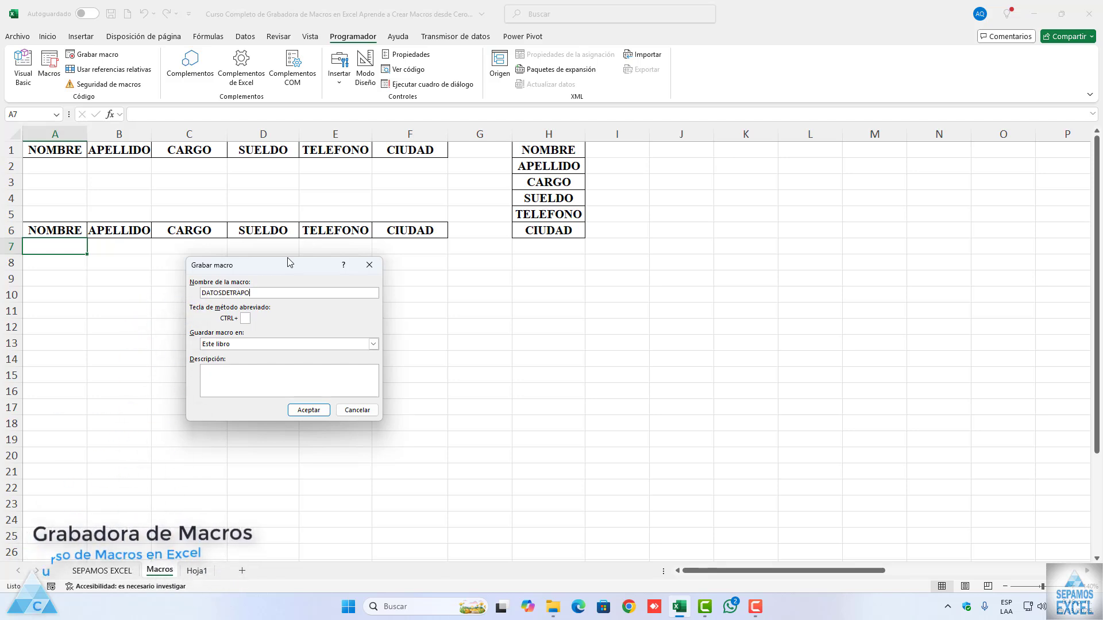
text(NSPONER)
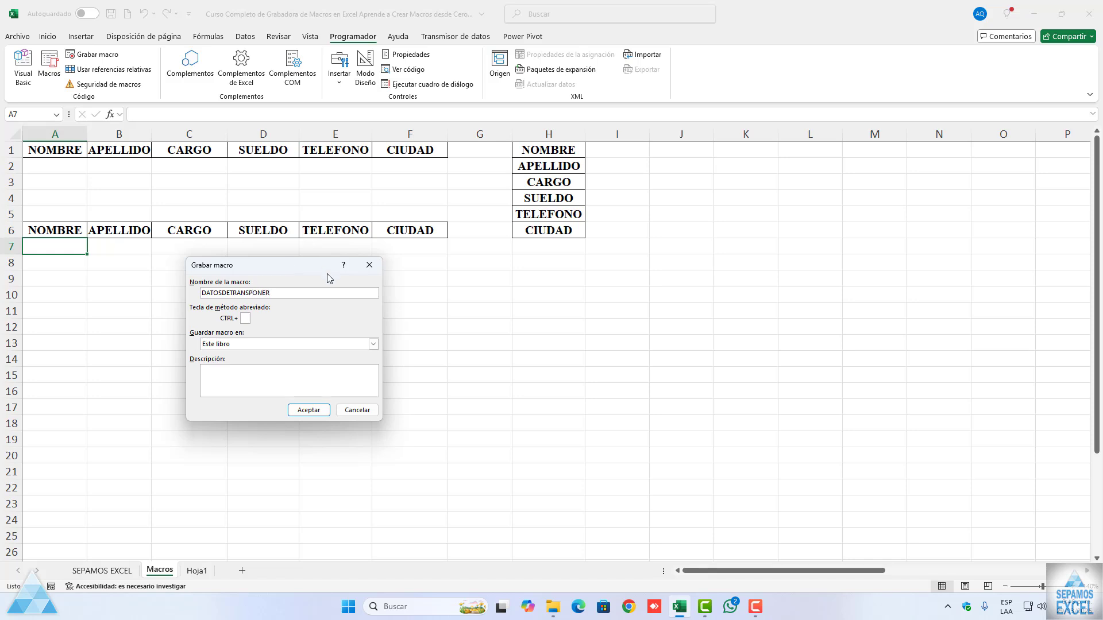
click(302, 411)
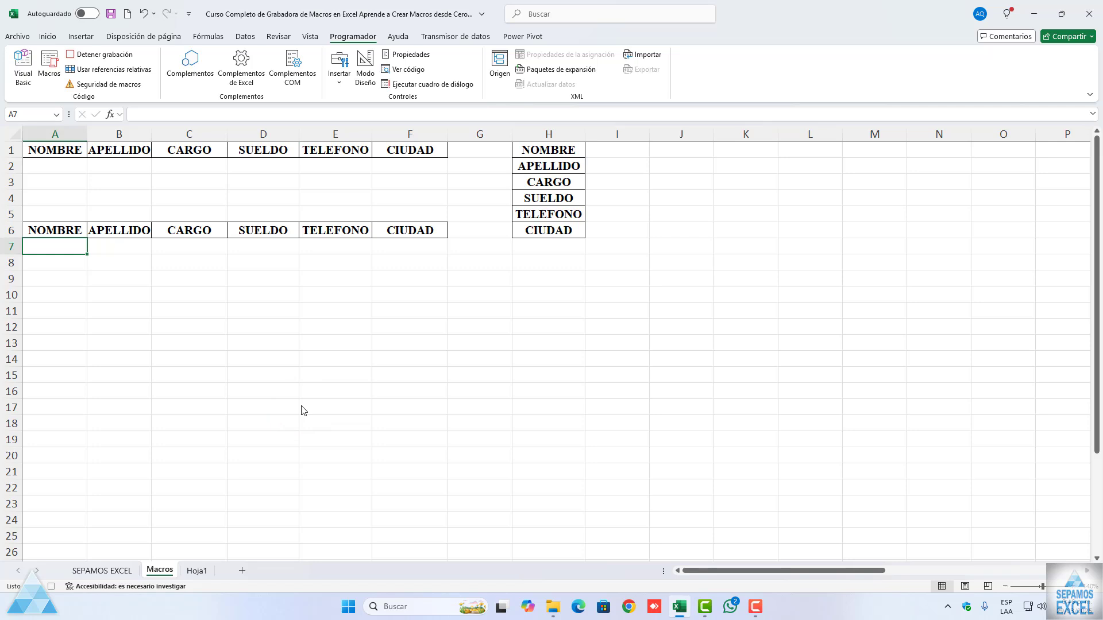
Step: Insert a blank row at row 7 beneath the second header row and select cell A7
right_click(11, 246)
click(51, 357)
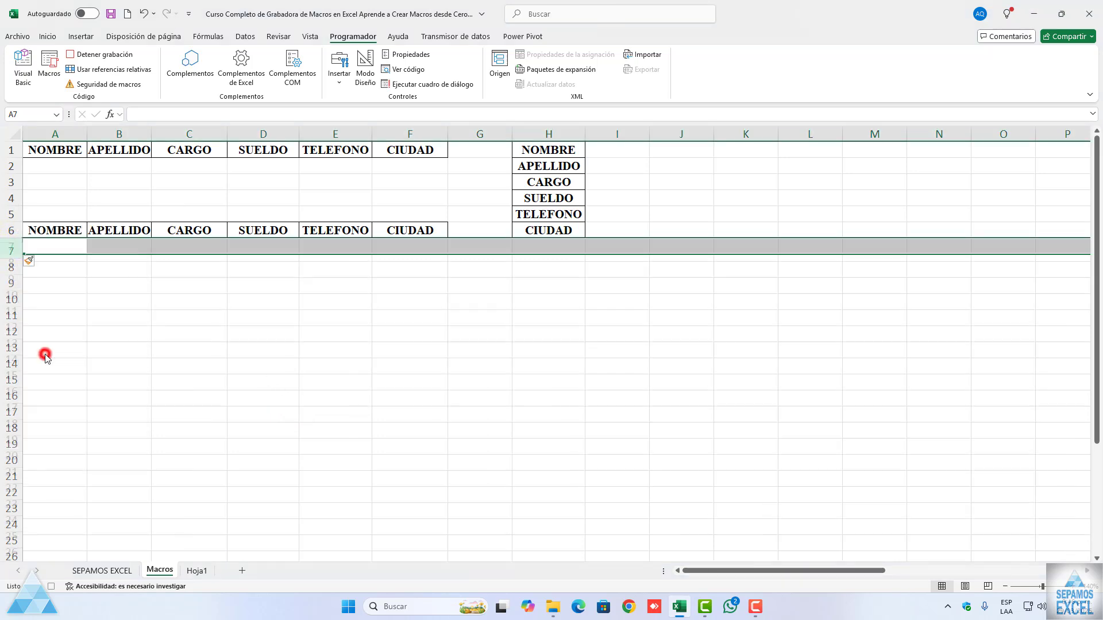
click(52, 250)
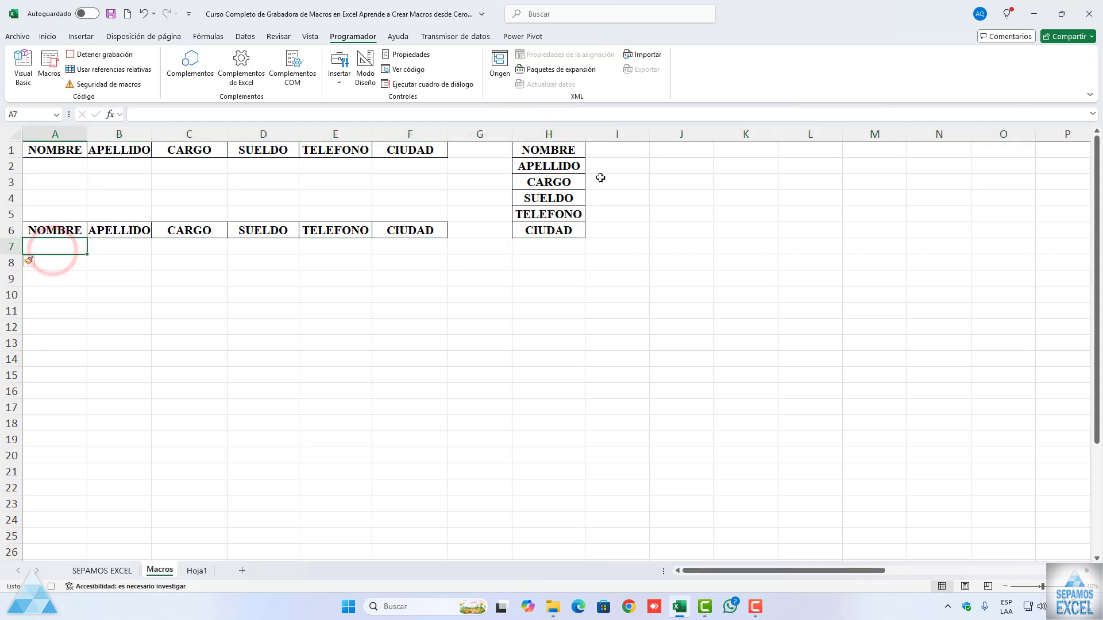
Step: Copy the vertical entry range I1:I6 and paste it transposed into row 7 starting at cell A7
drag(610, 153, 610, 230)
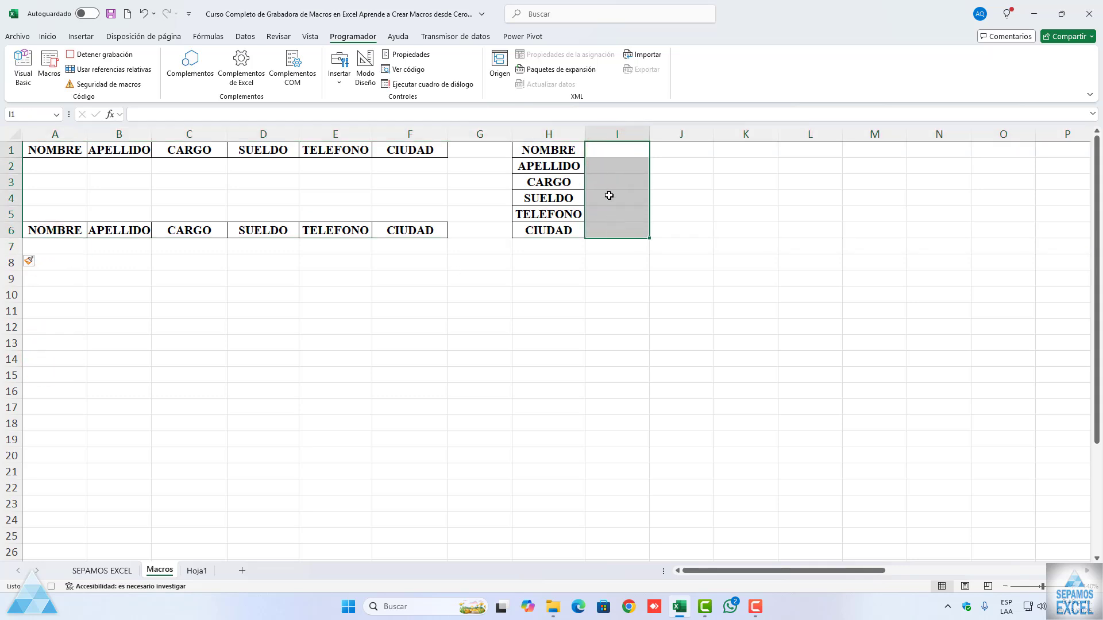
right_click(598, 151)
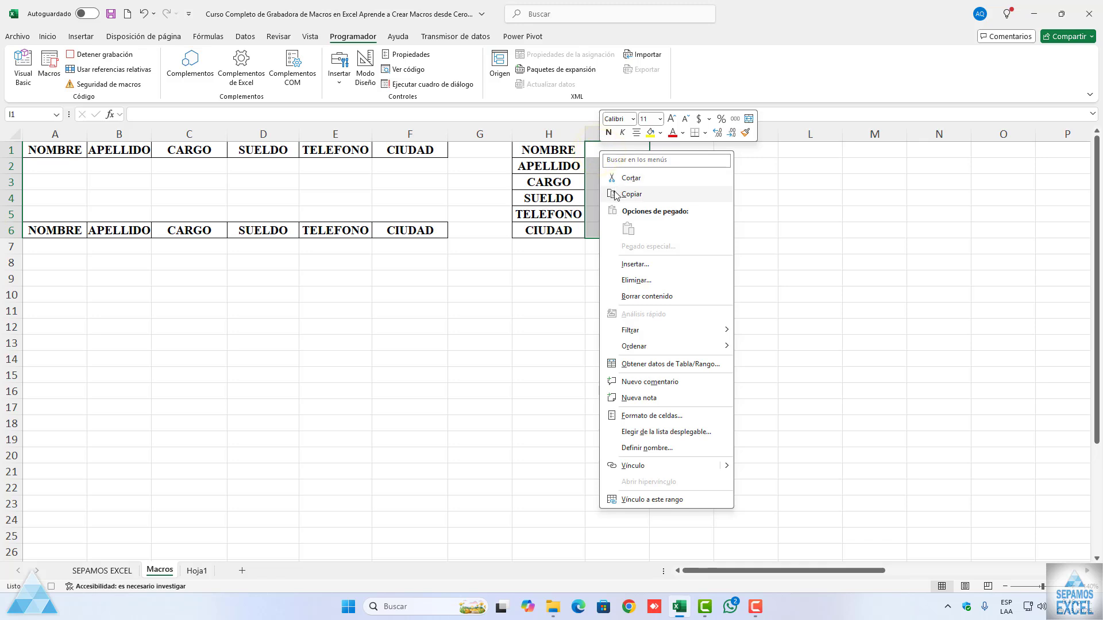
click(631, 194)
click(59, 246)
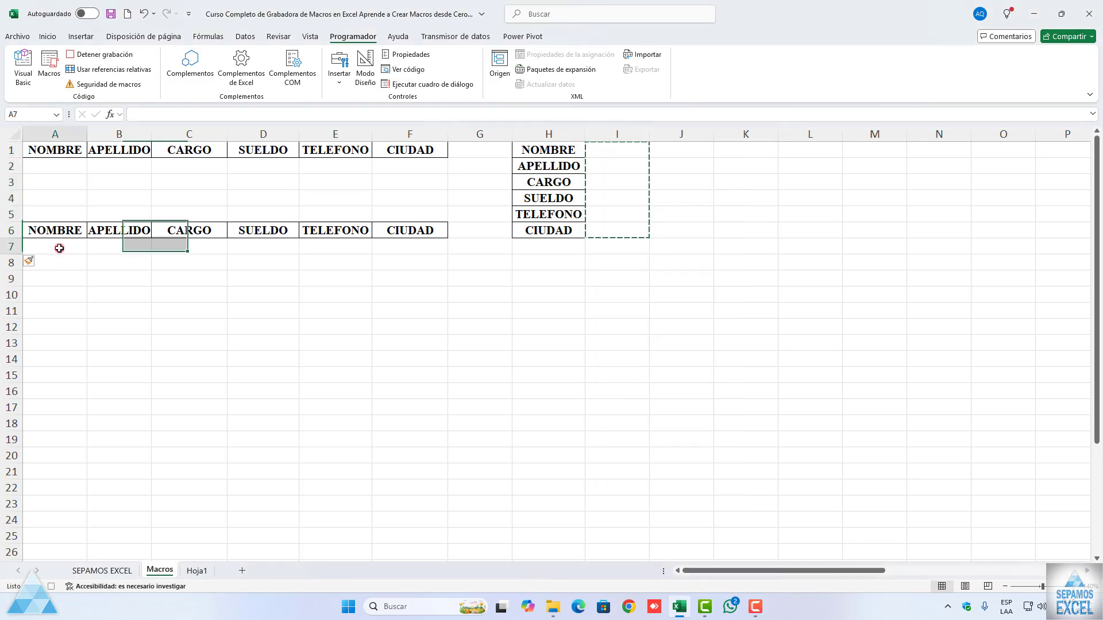
right_click(39, 247)
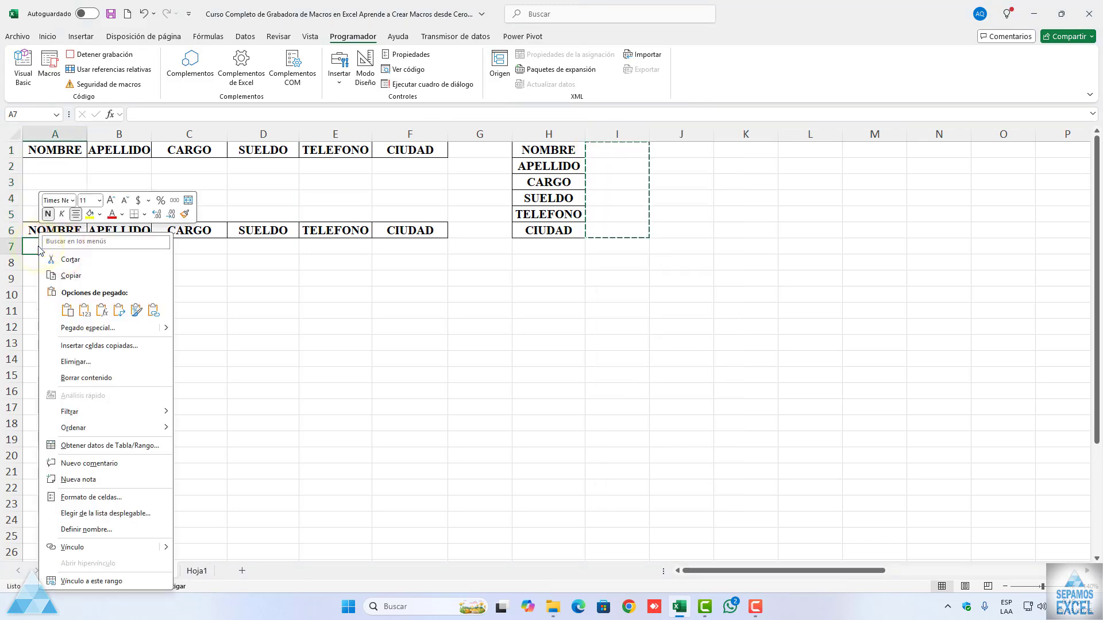
click(85, 328)
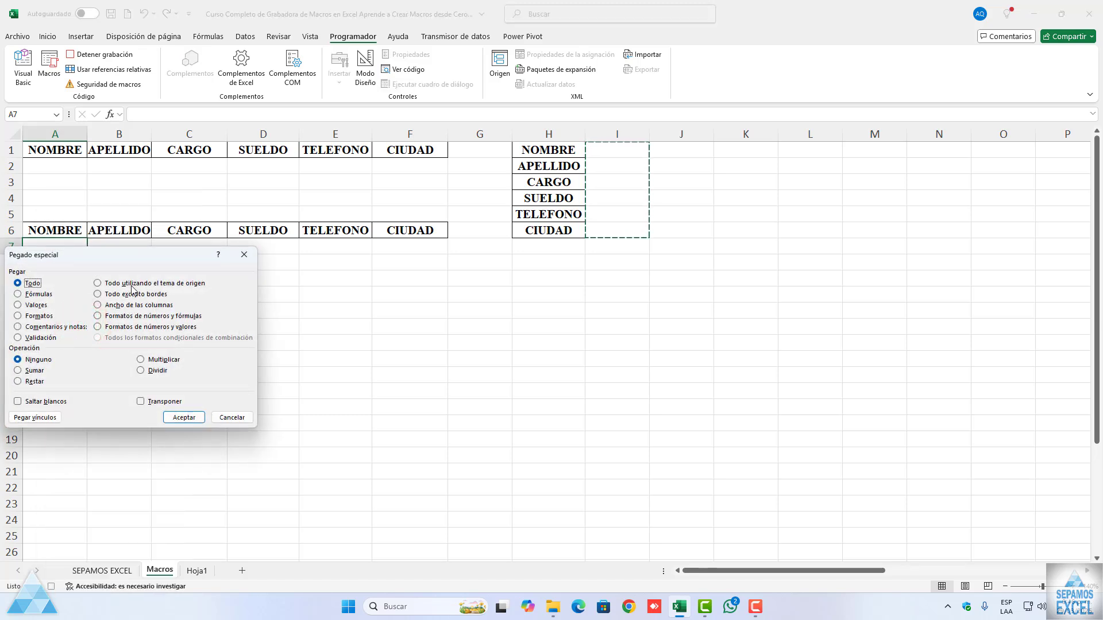
drag(126, 263, 240, 266)
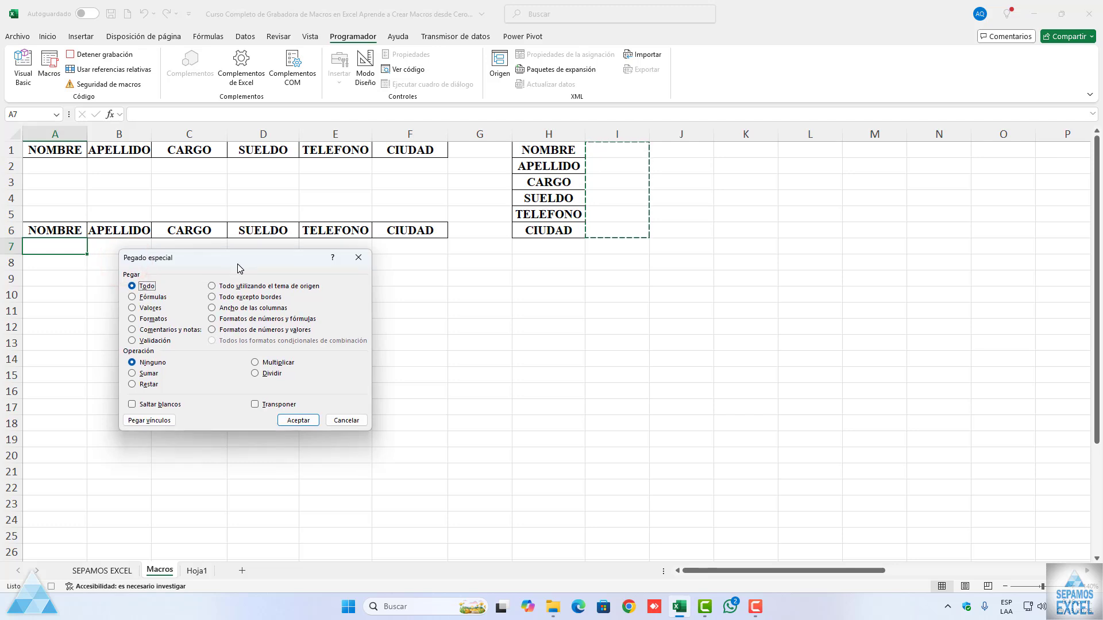
click(255, 404)
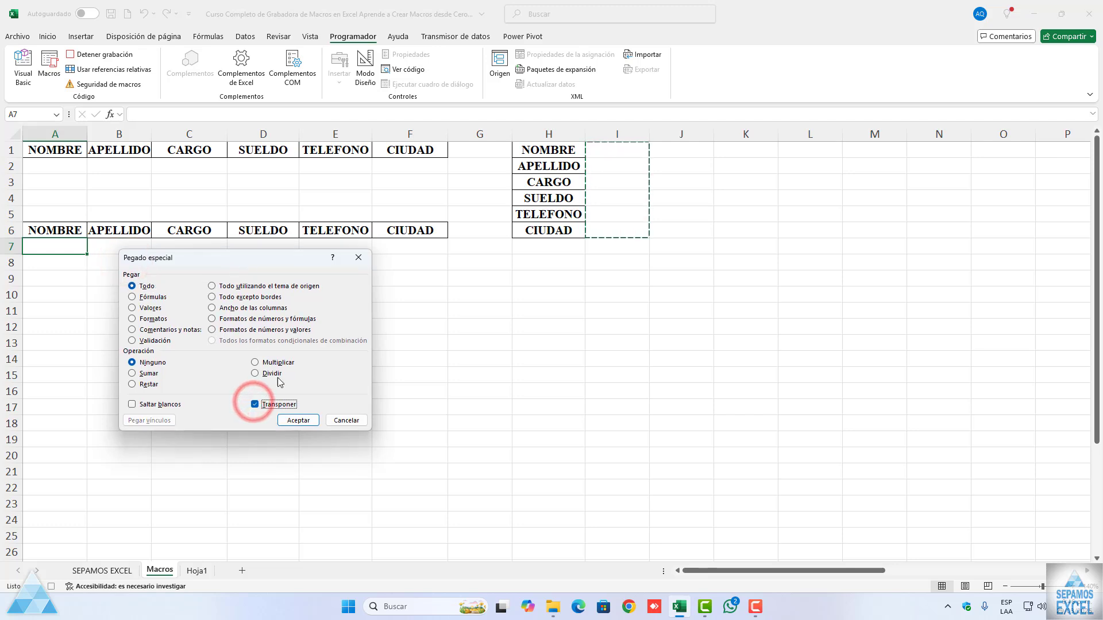
click(297, 420)
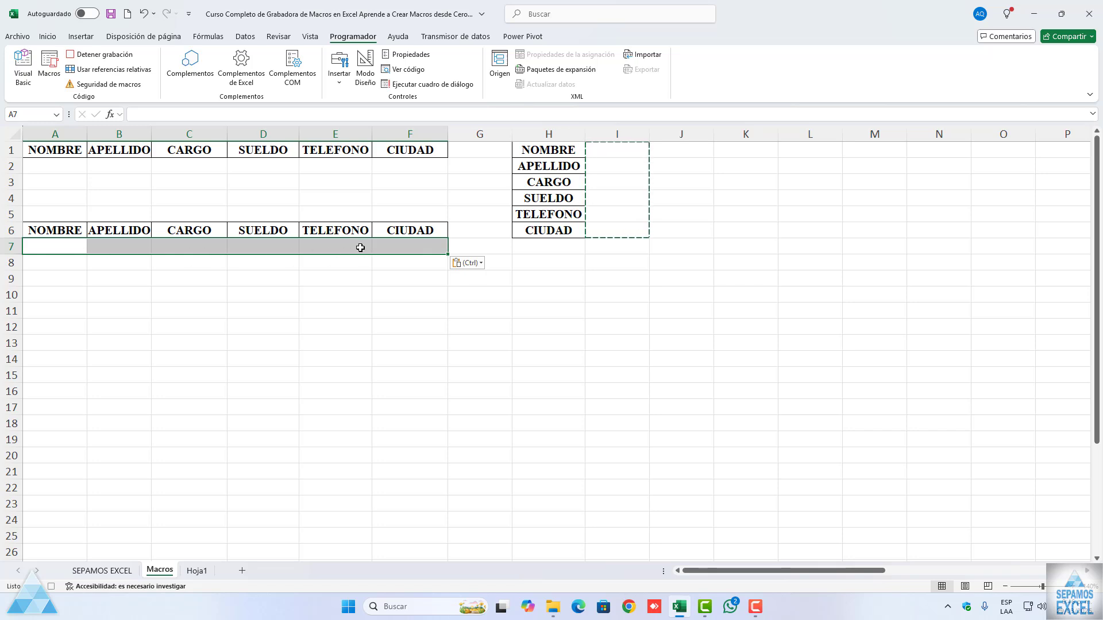
click(52, 244)
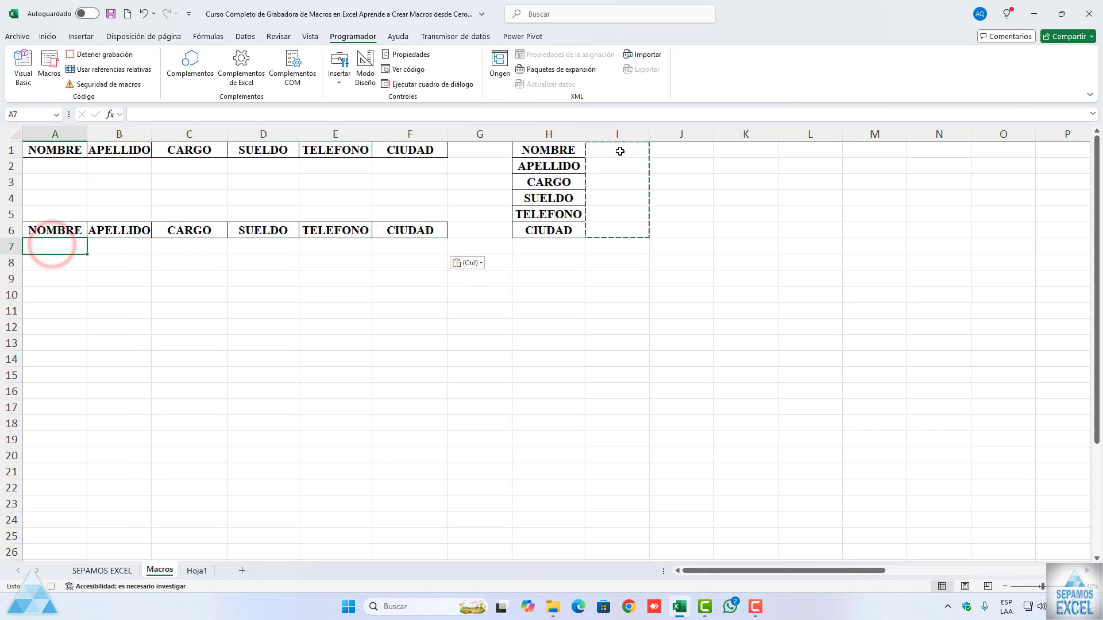
Step: Clear the entry range I1:I6 and give the SUELDO entry cell I4 the Contabilidad number format
drag(617, 149, 618, 226)
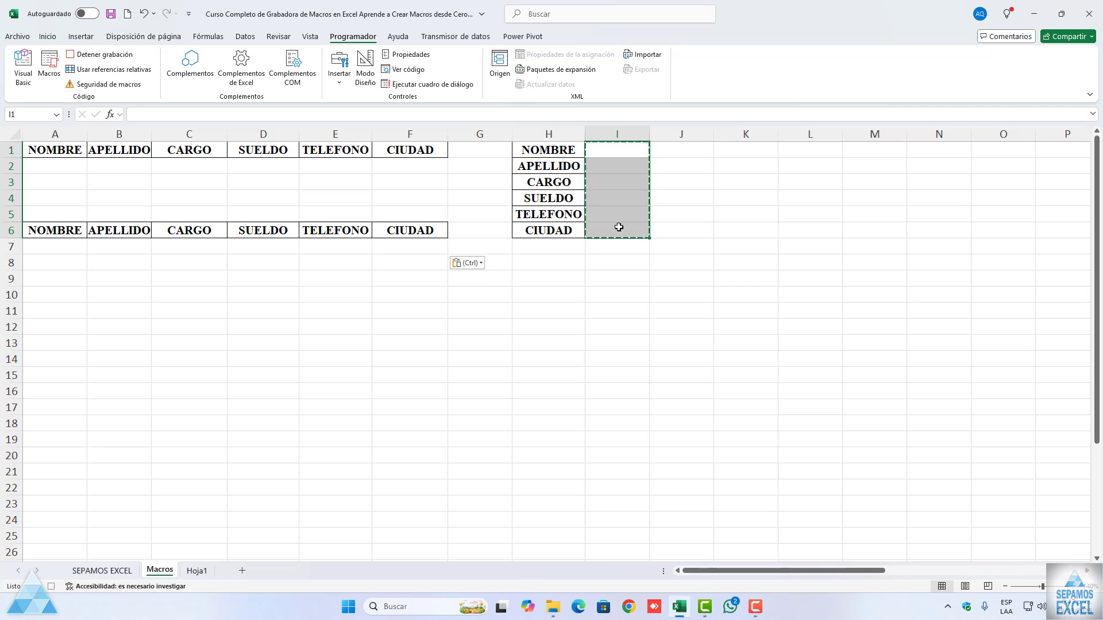
key(Escape)
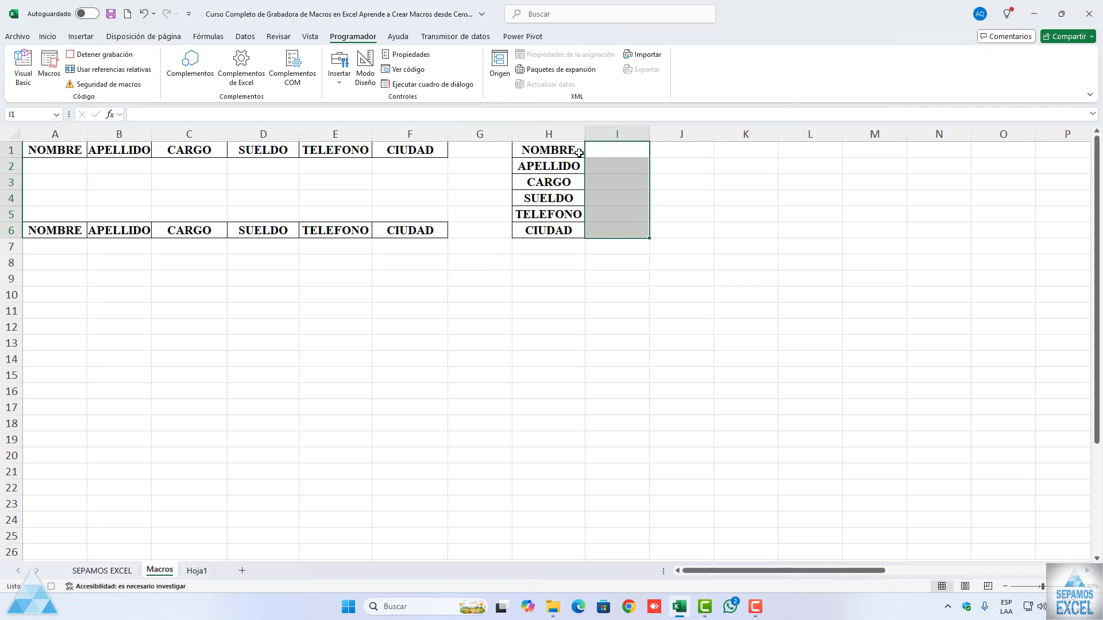
click(613, 199)
click(49, 36)
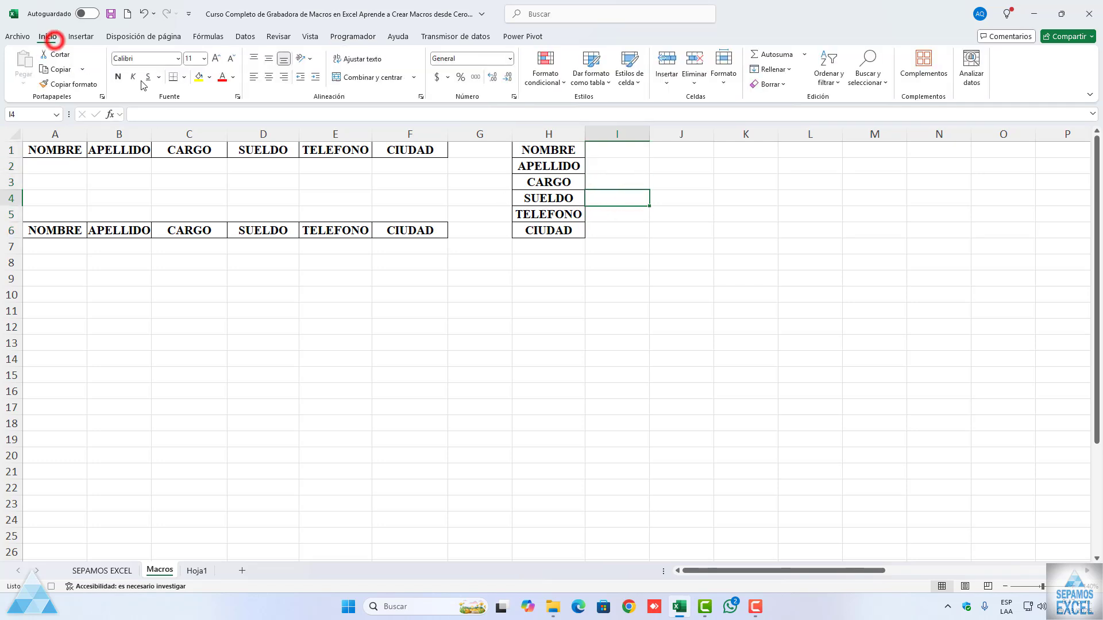
click(509, 58)
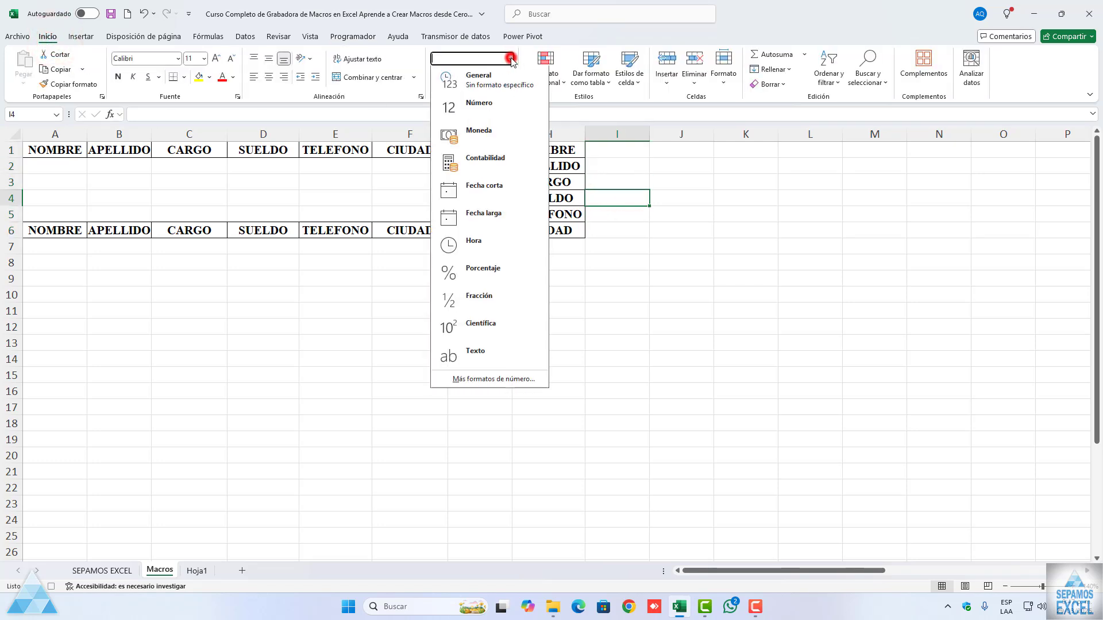
click(504, 165)
Step: Select cell I1 as the end position and stop recording the macro
click(620, 151)
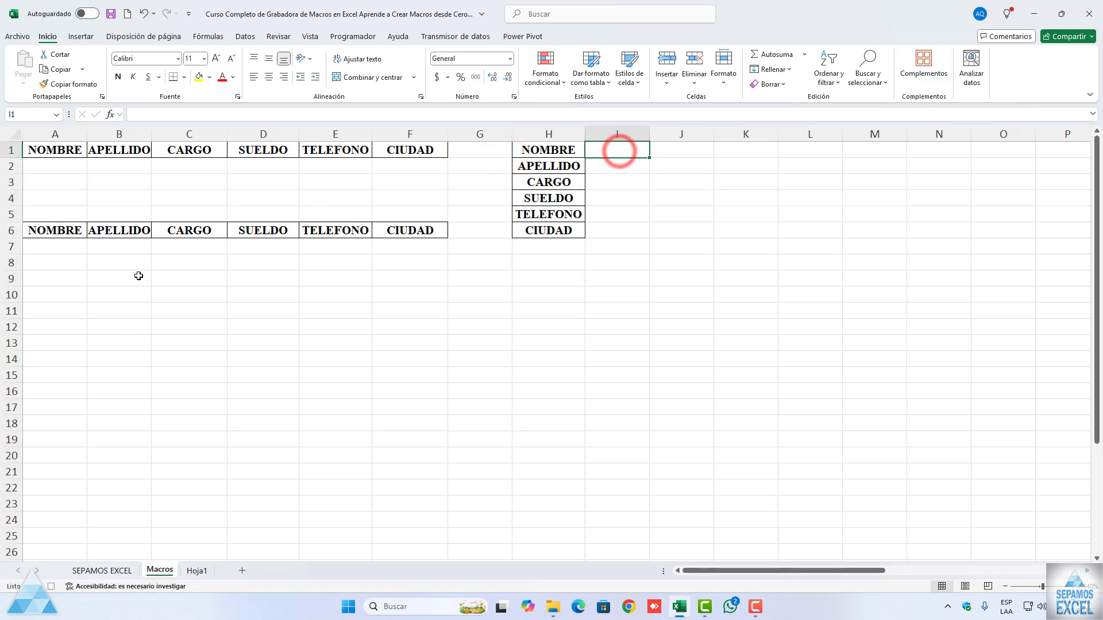
click(51, 587)
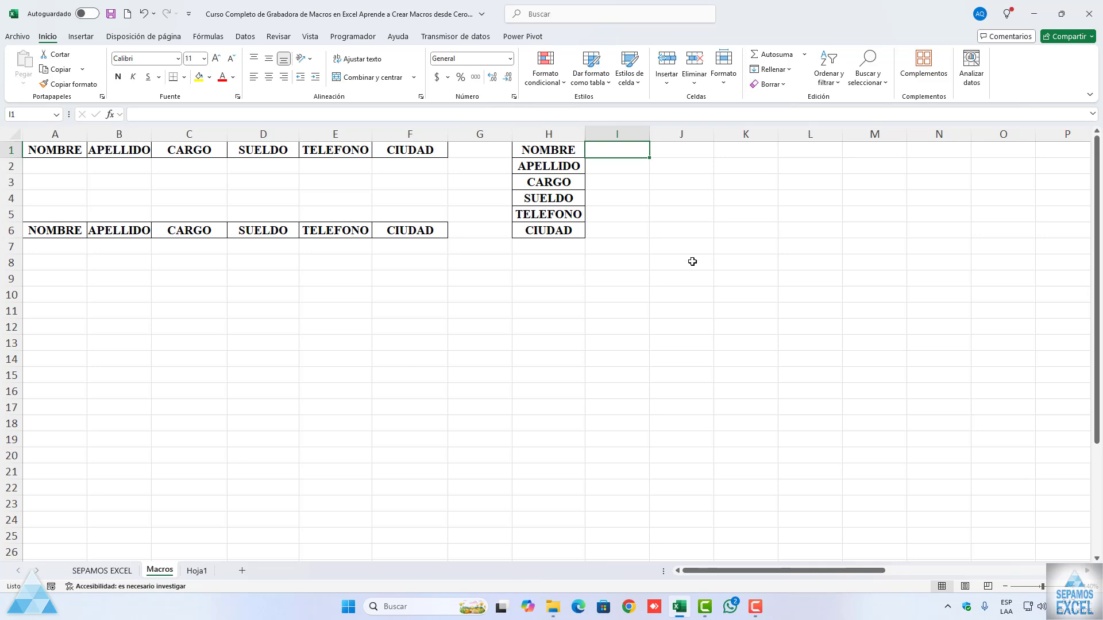
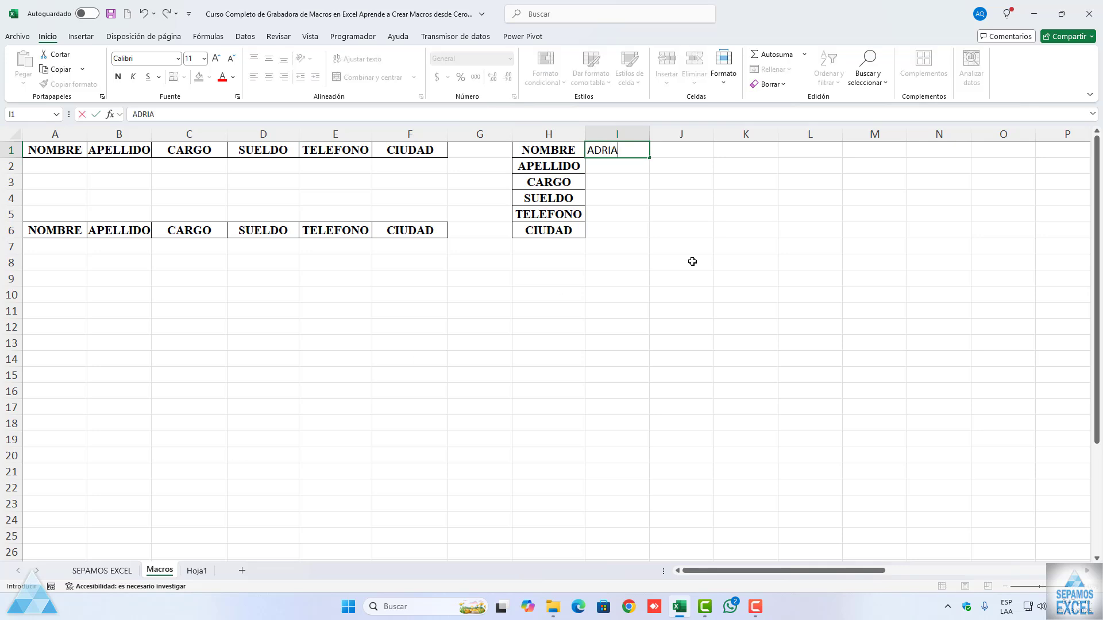
Step: Enter a sample person's first name in I1 and surname in I2 of the vertical form
key(Tab)
key(Return)
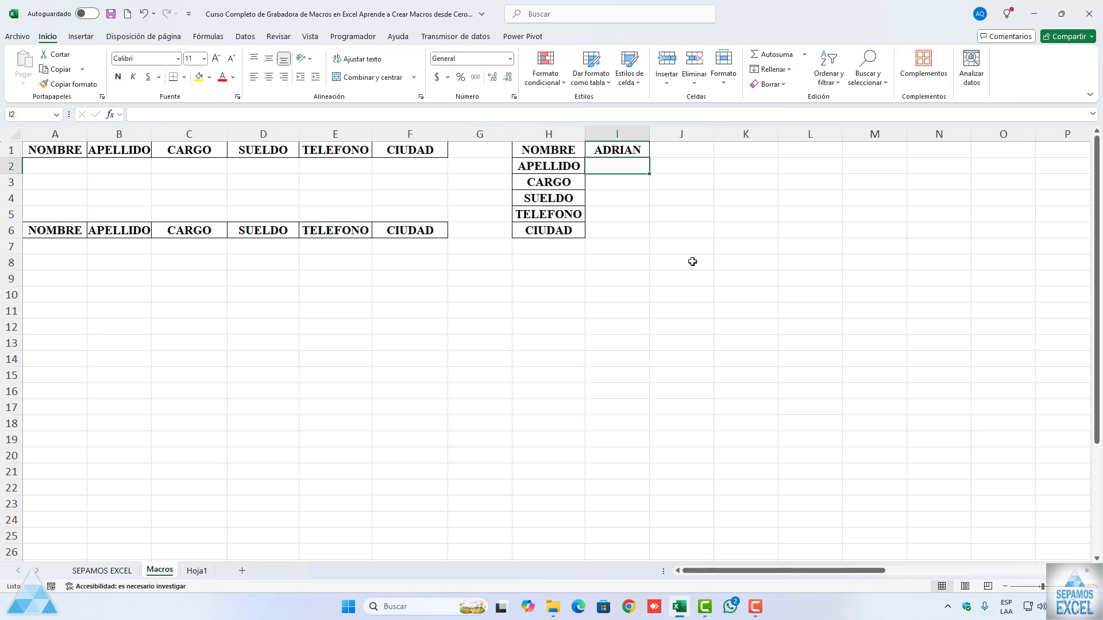
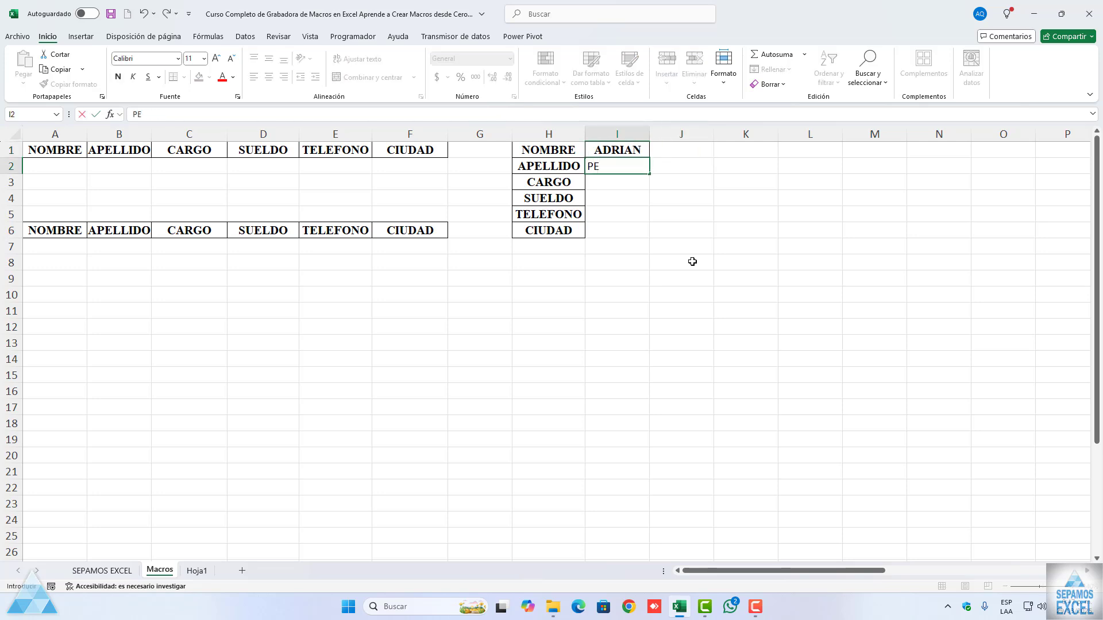
key(Return)
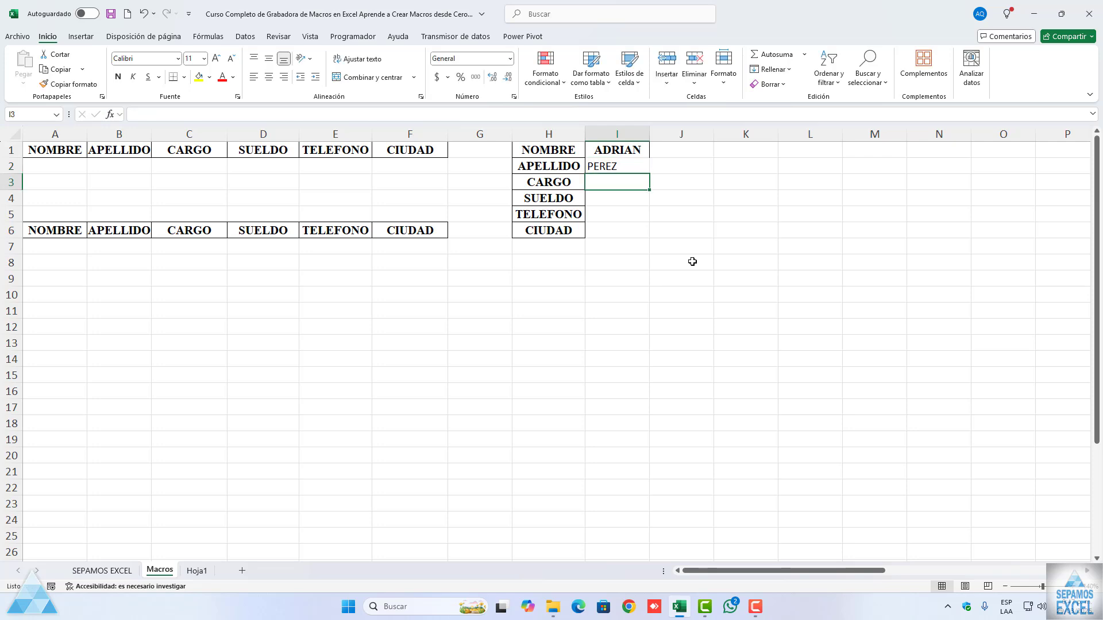
Step: Complete the vertical form in I3:I6 with JEFE as cargo, 15000 as sueldo, a phone number and ARGENTINA as ciudad
text(JEFE)
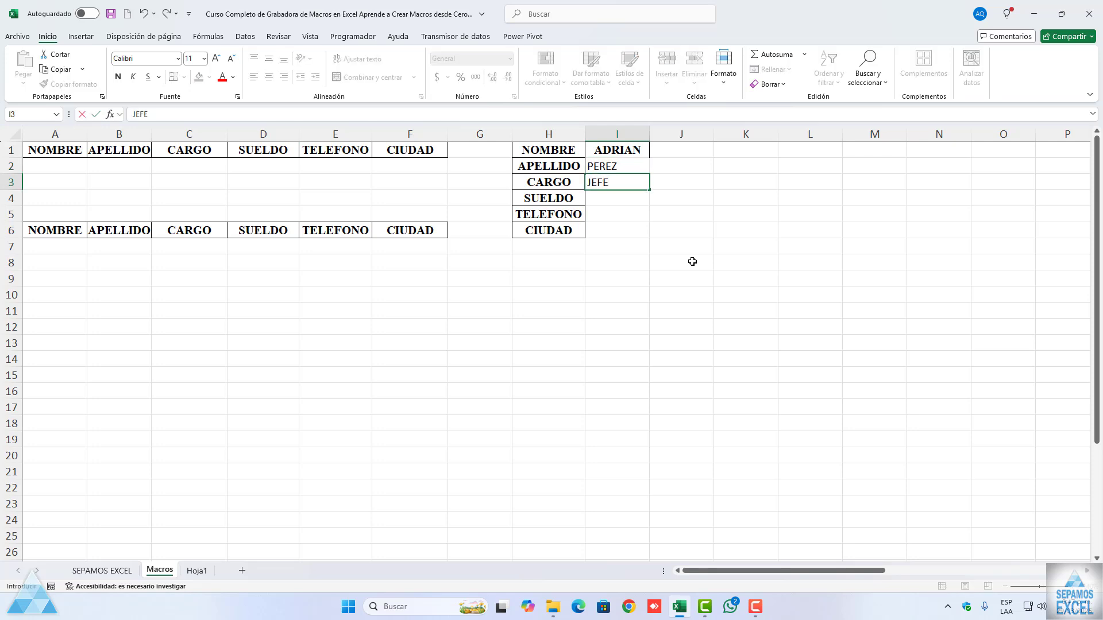
key(Return)
text(15000)
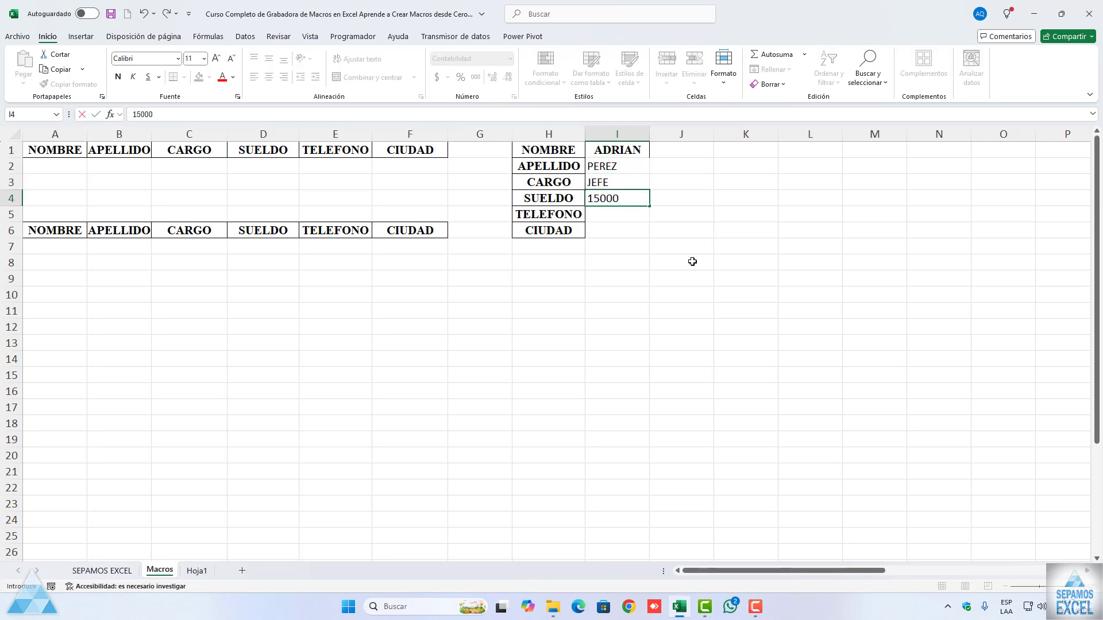
key(Return)
text(15740)
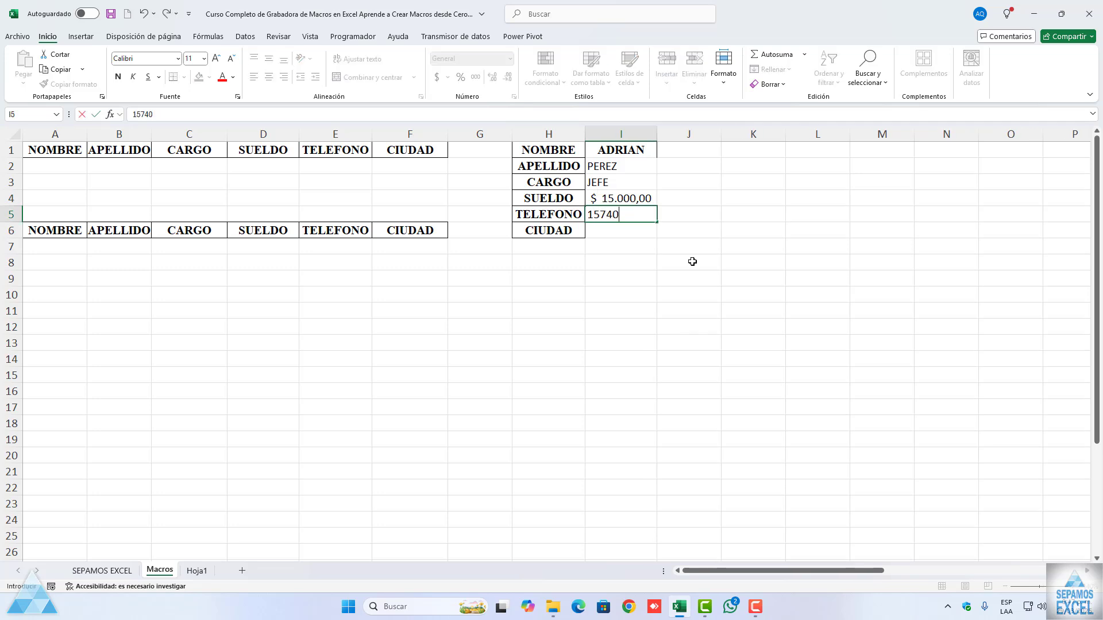
key(Return)
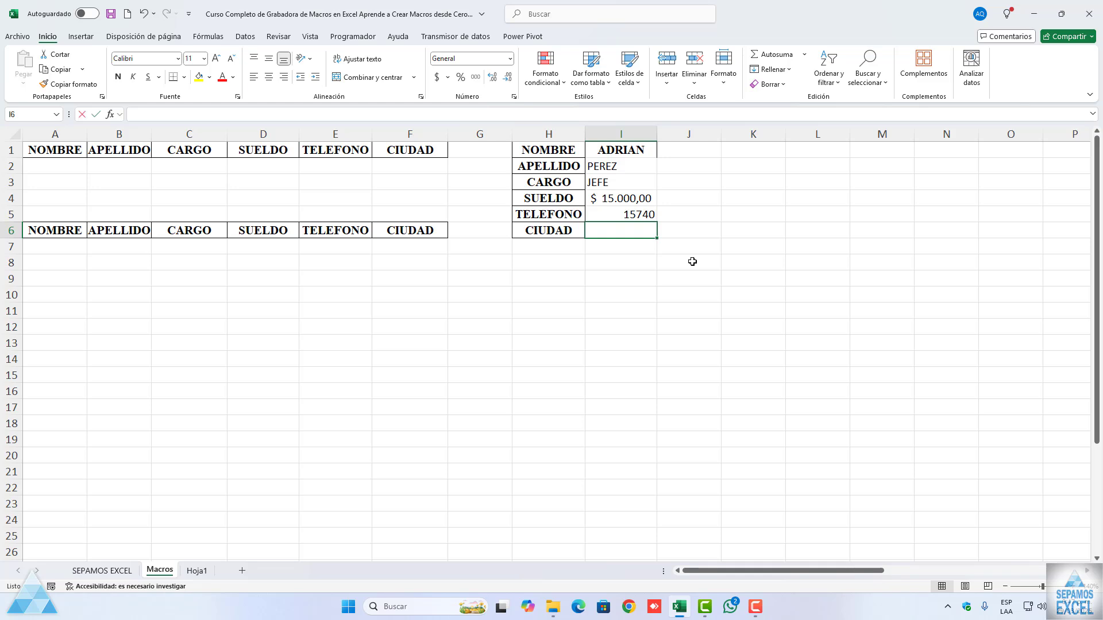
text(ARGEN)
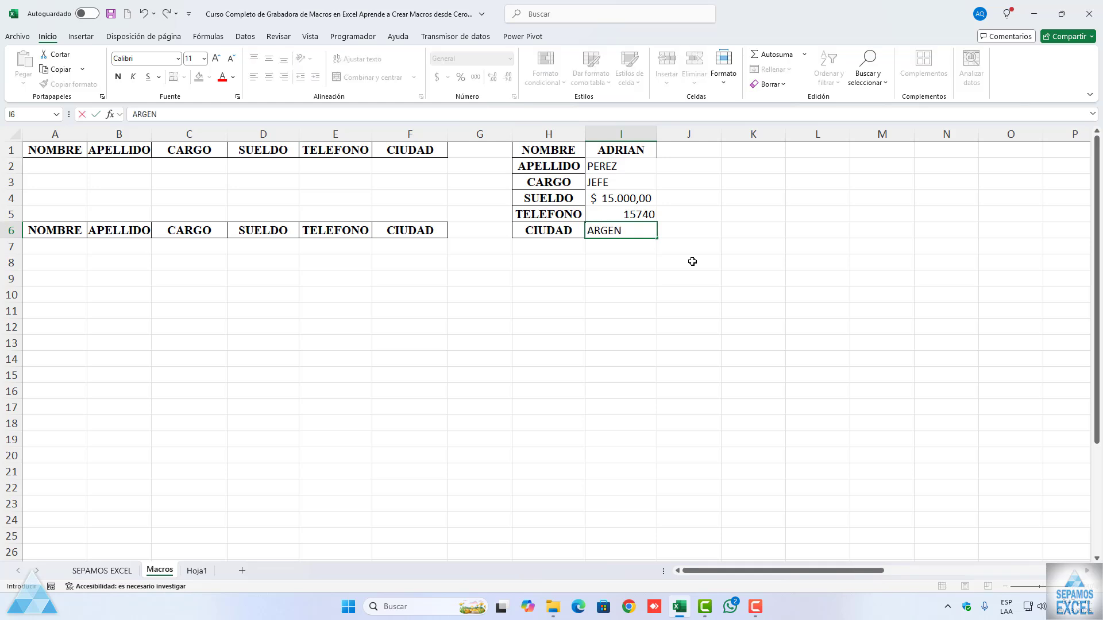
text(TINA)
key(Return)
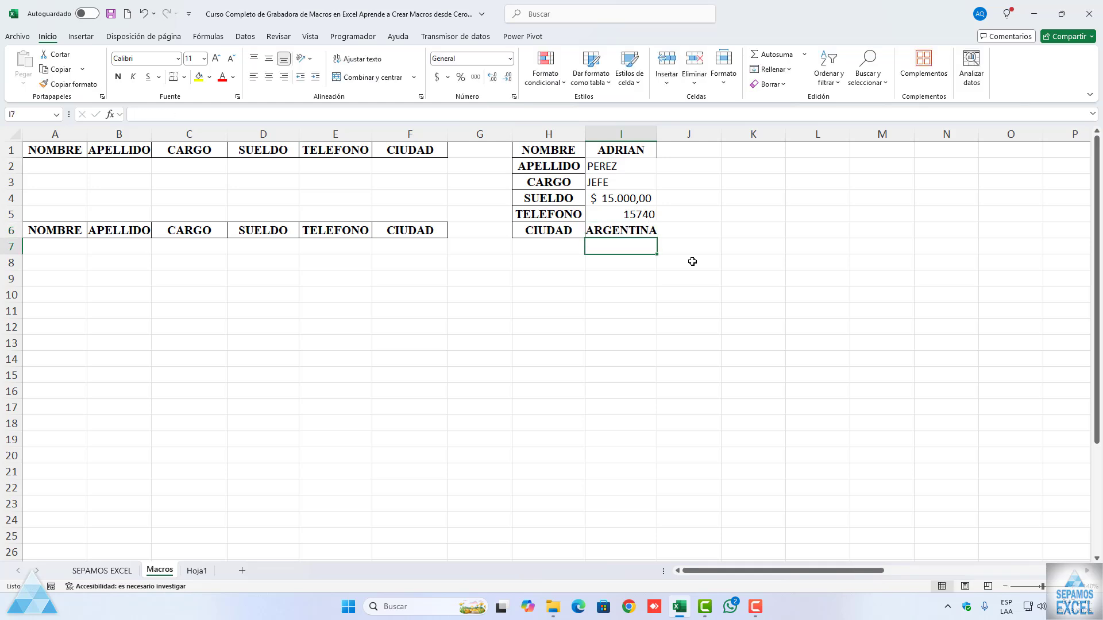
Step: Run the DATOSDETRANSPONER macro to transfer the vertical form's record into the second table
click(573, 159)
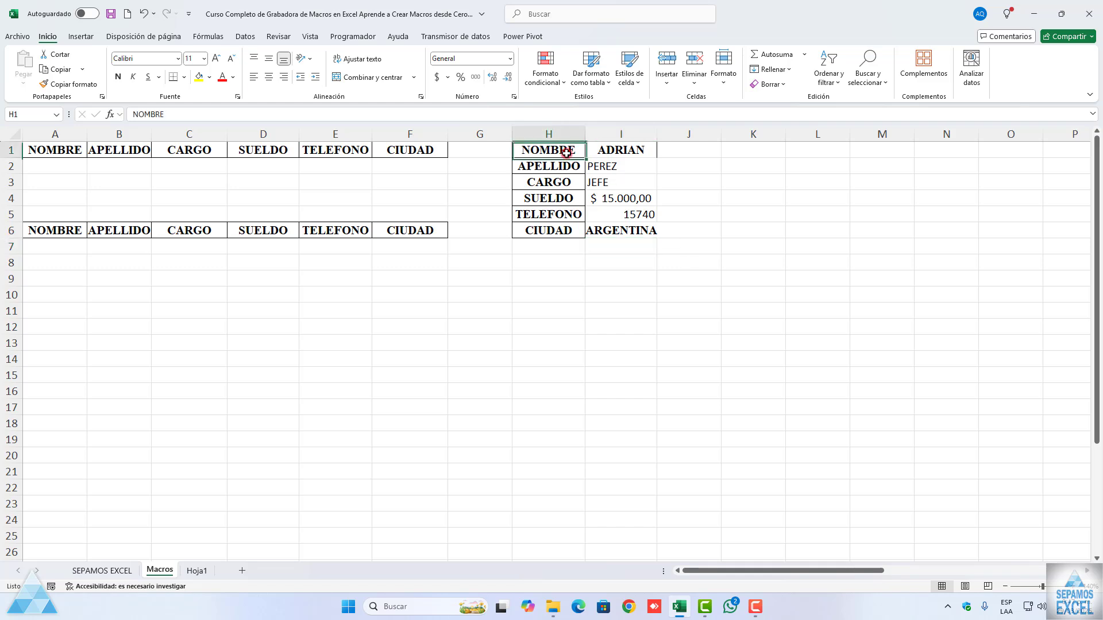
click(353, 36)
click(48, 66)
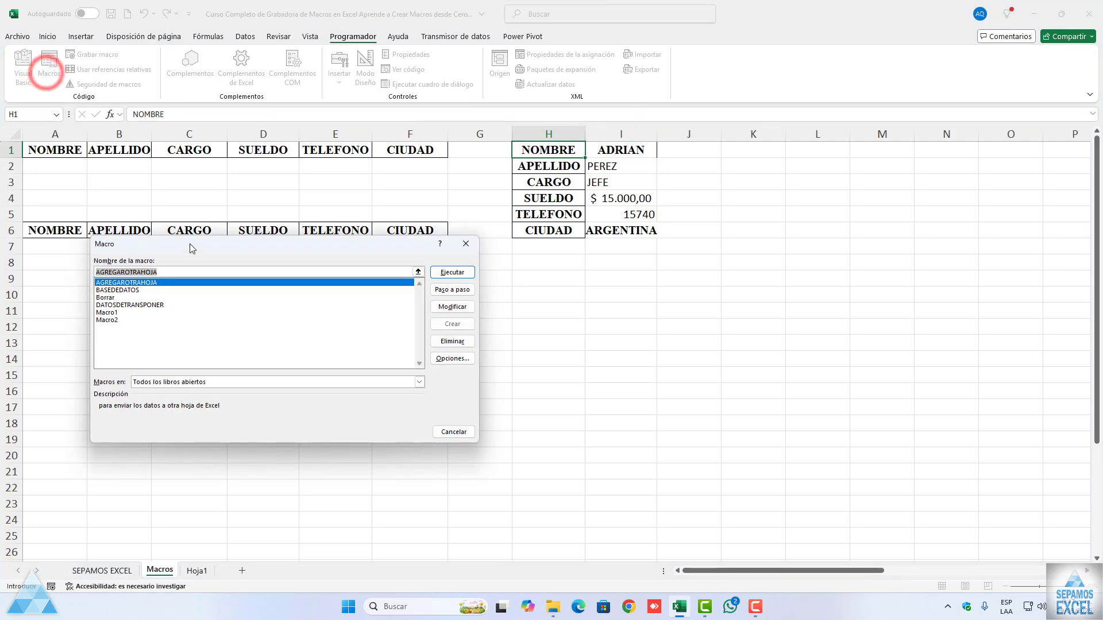
drag(191, 248, 226, 300)
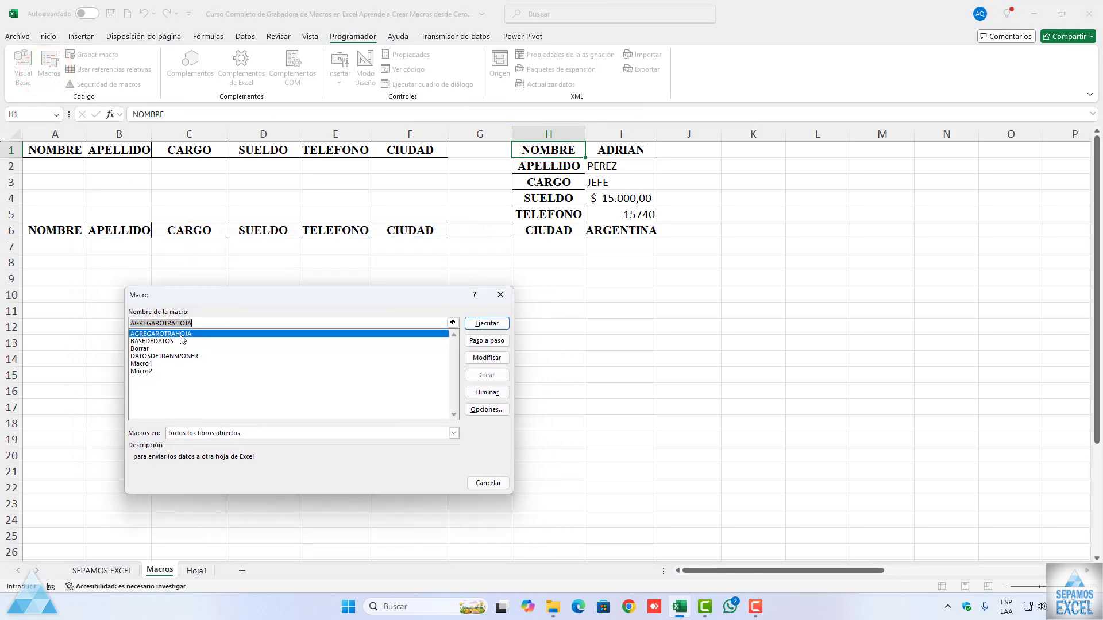
click(162, 356)
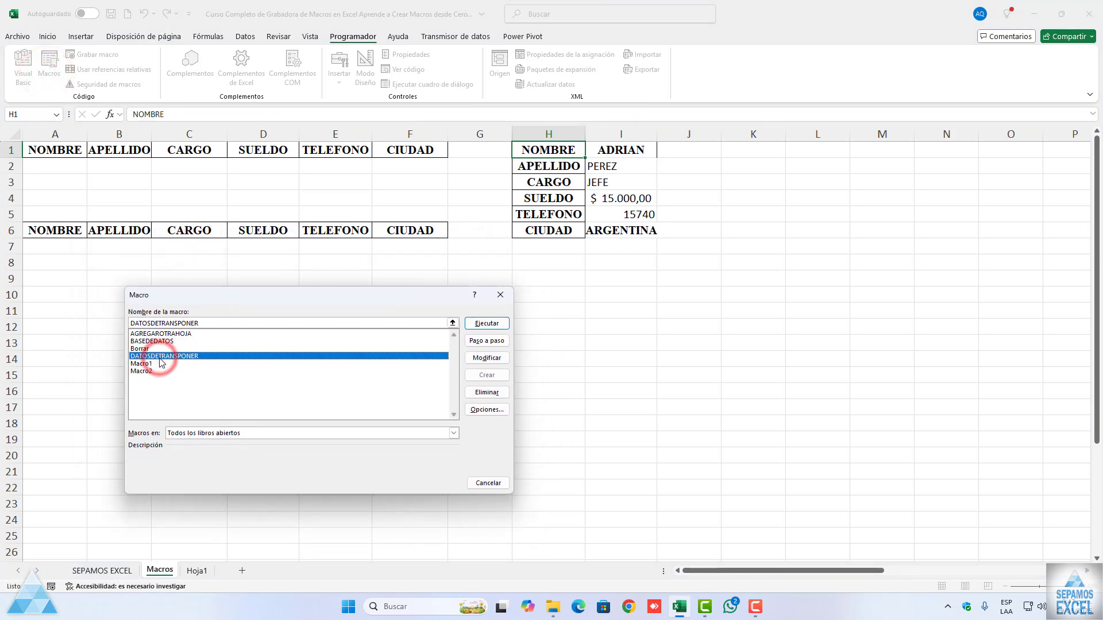
click(481, 325)
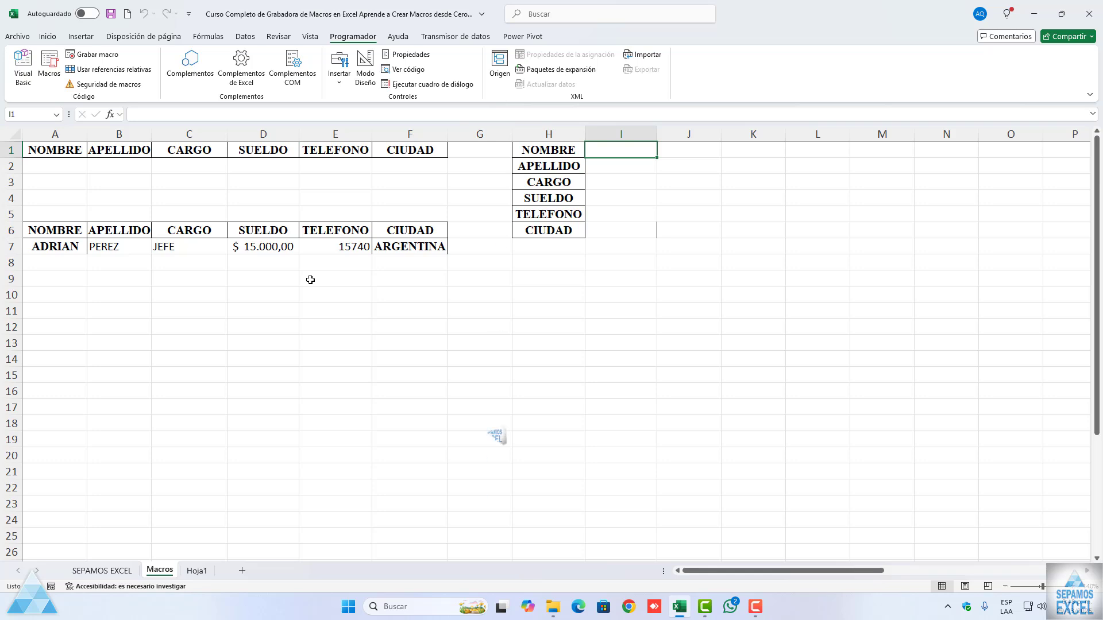
Step: Review the records stored on the Hoja1 sheet and return to the Macros sheet
click(197, 568)
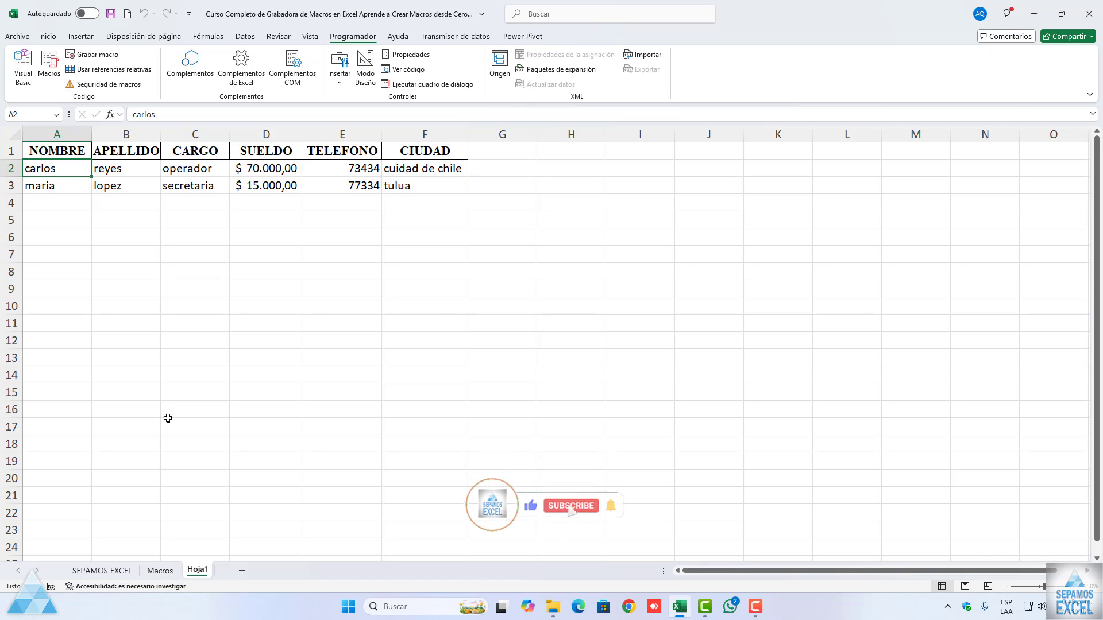
click(160, 569)
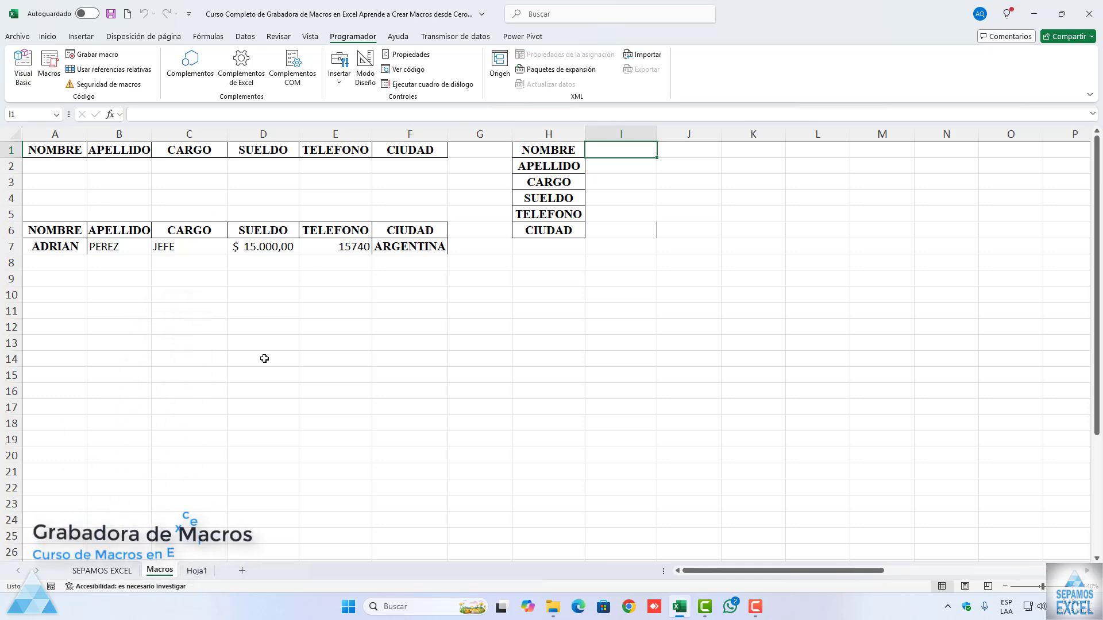
click(197, 570)
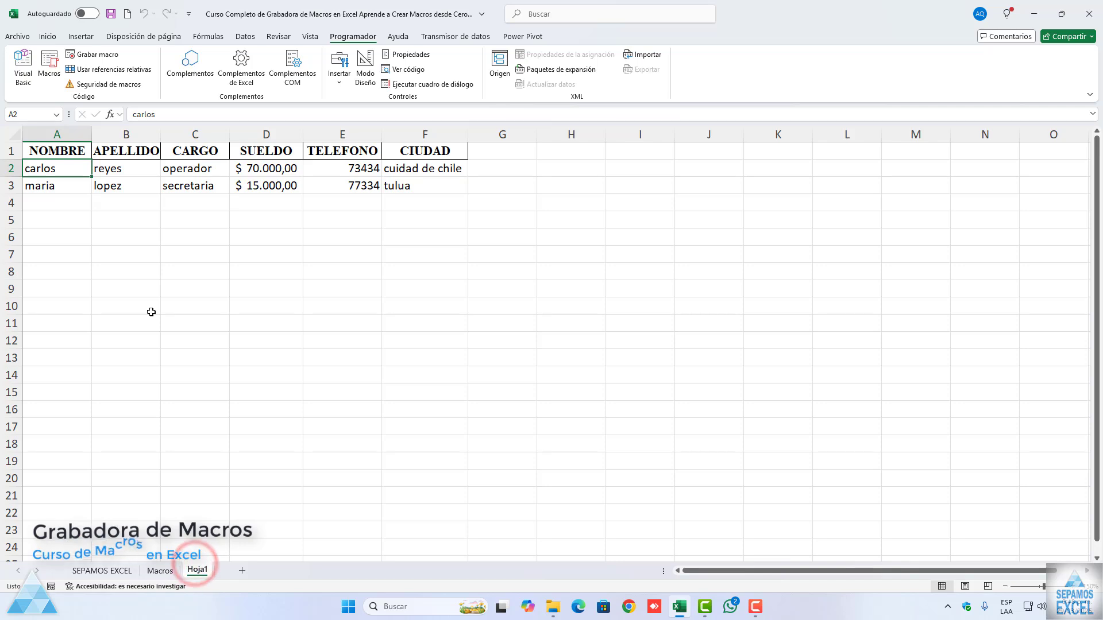
click(161, 571)
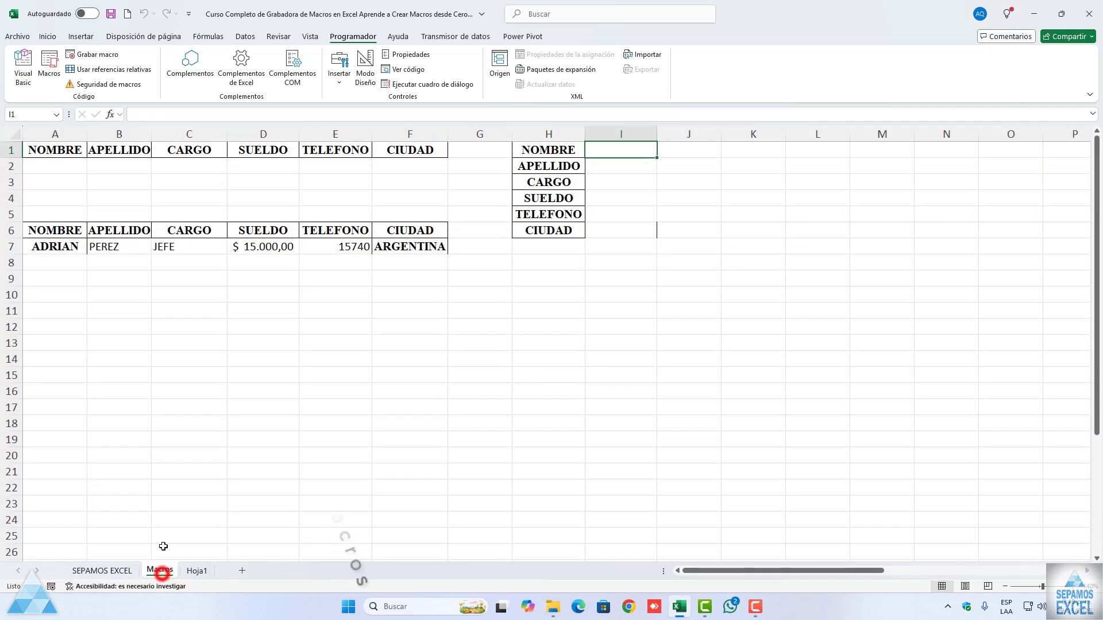
Step: Enter a person's first name in A2 and surname in B2 under the first header row
click(69, 152)
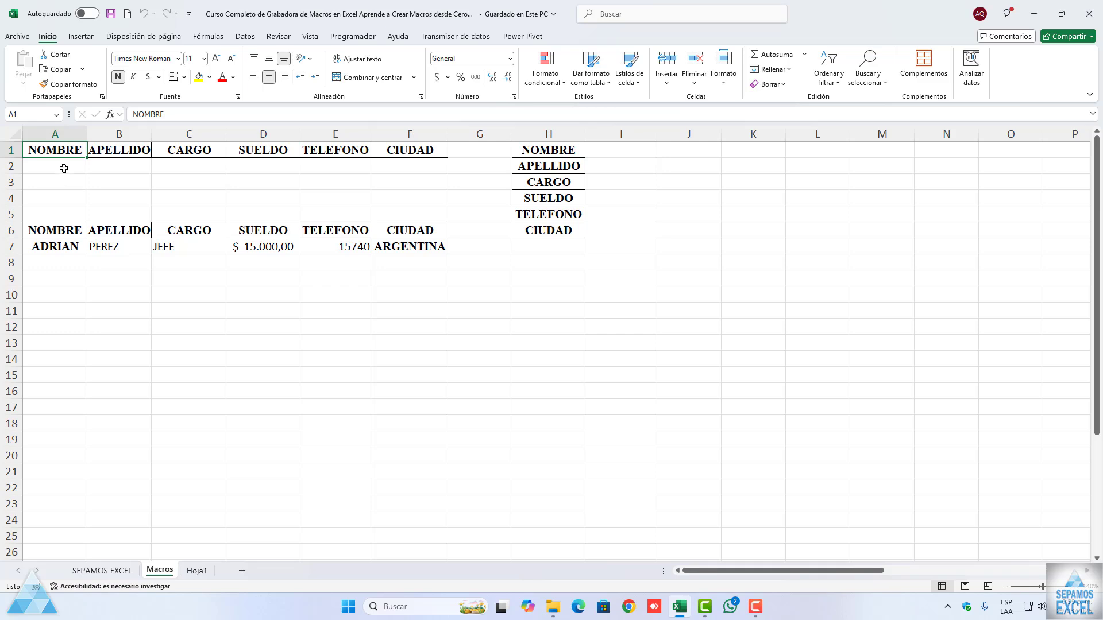
click(63, 166)
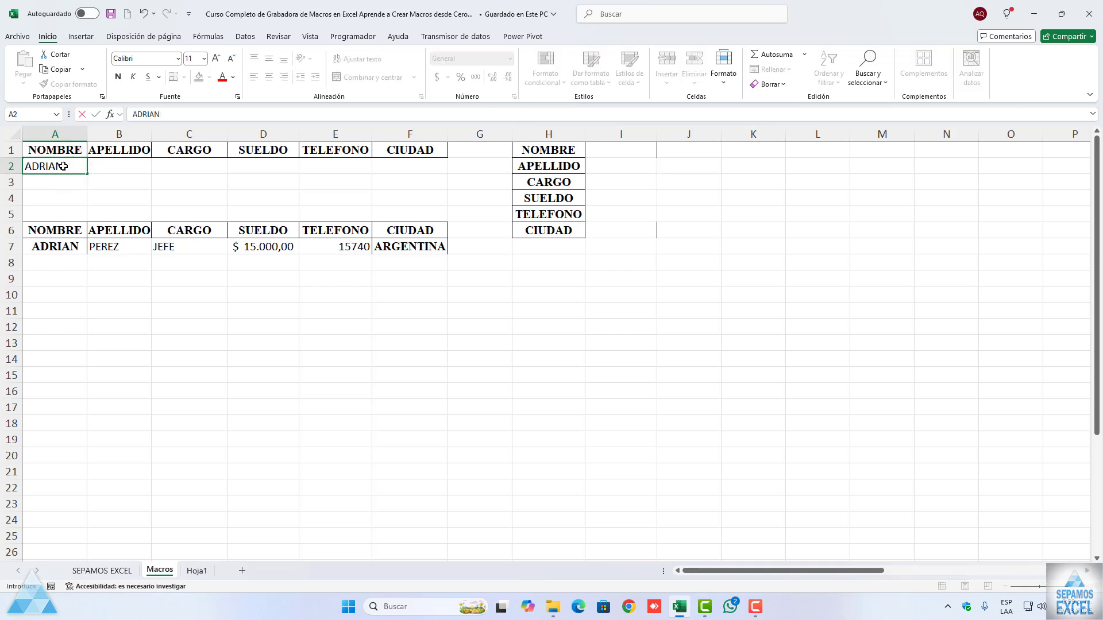
key(Tab)
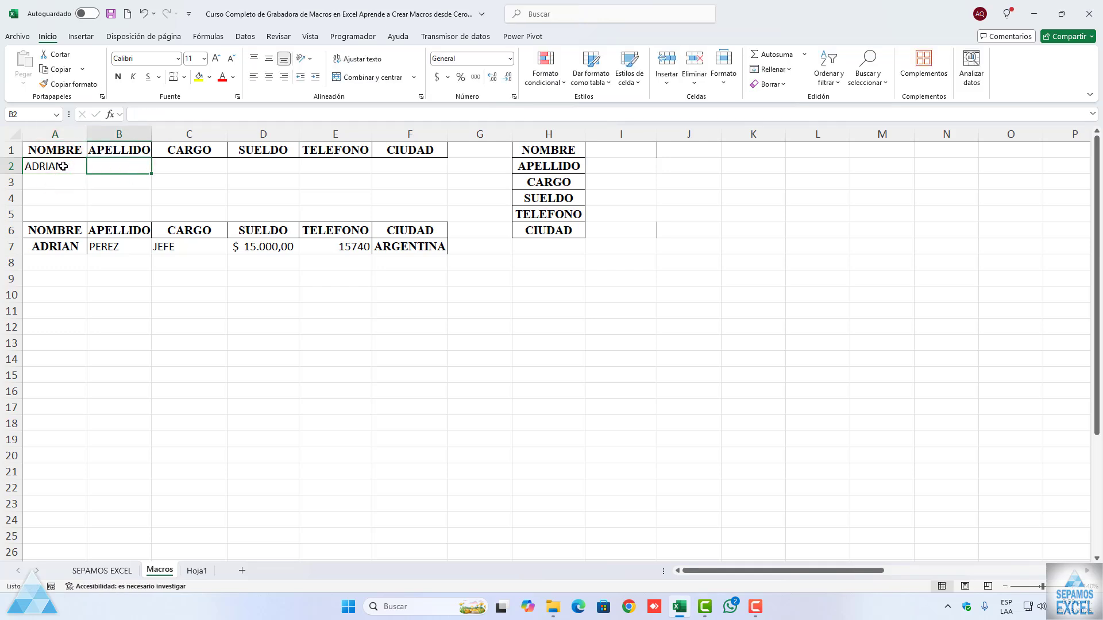
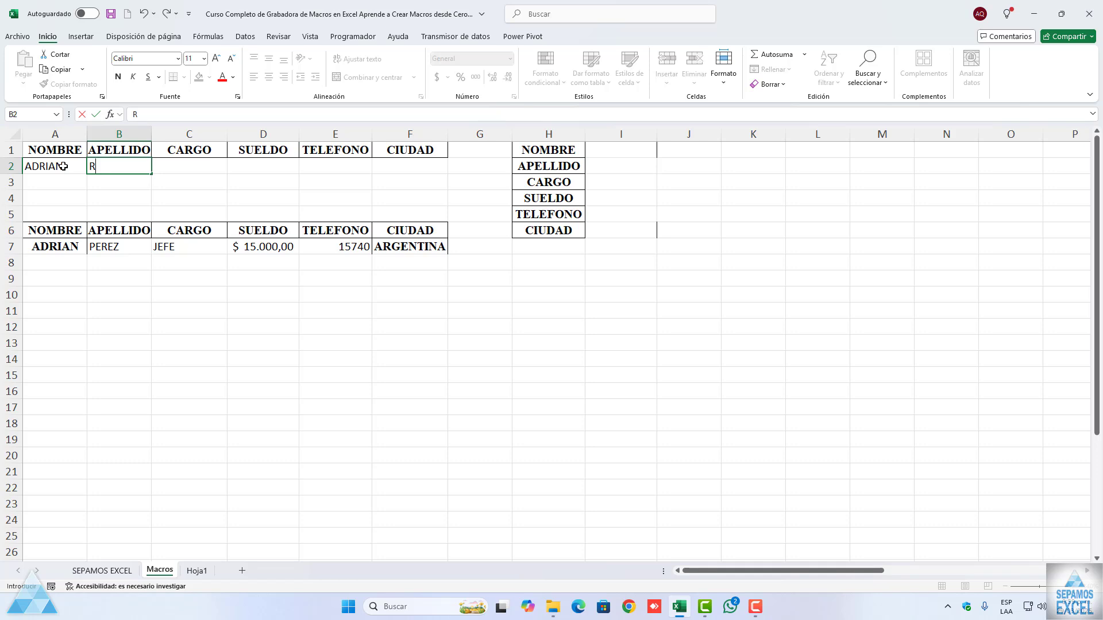
key(Tab)
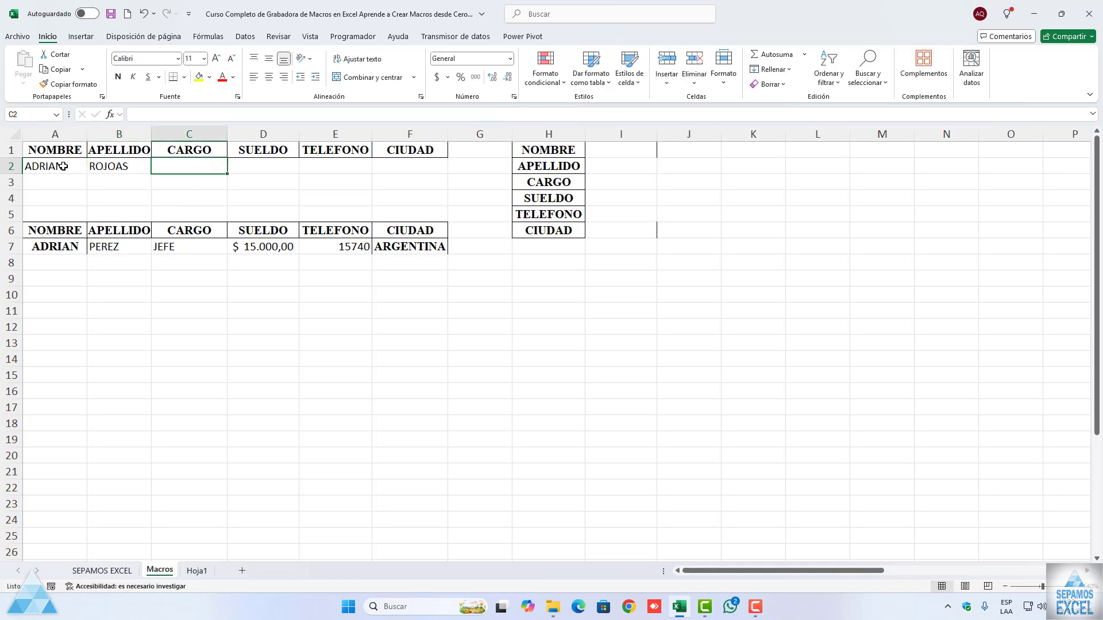
Step: Complete the record in C2:F2 with JEFE as cargo, 10000 as sueldo, a phone number and PANAMA as ciudad
text(JEFE)
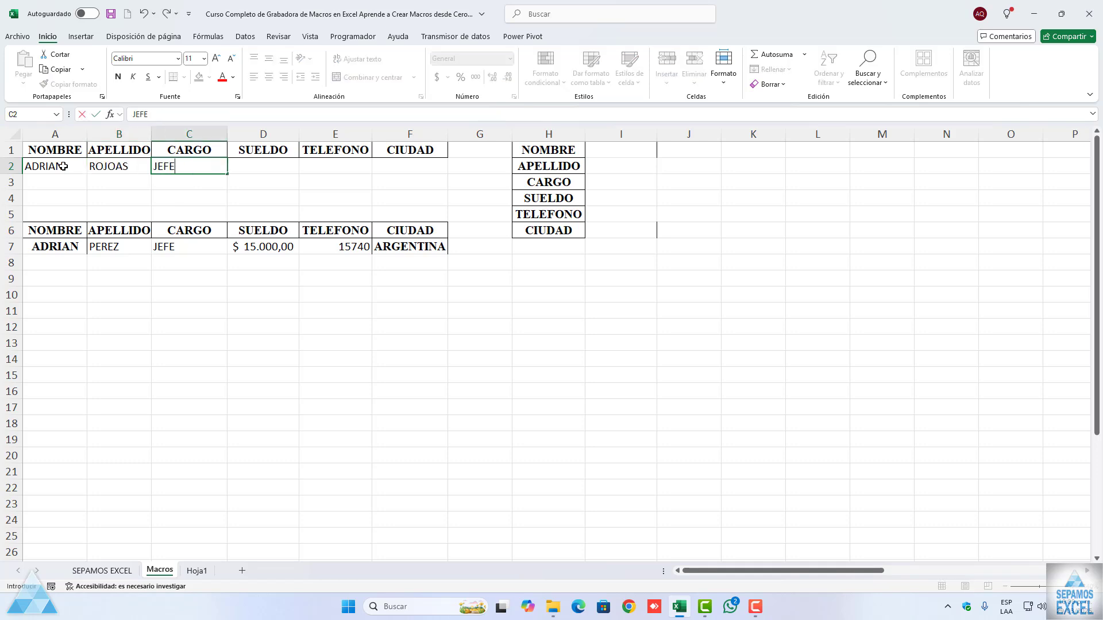
key(Tab)
text(10000)
key(Tab)
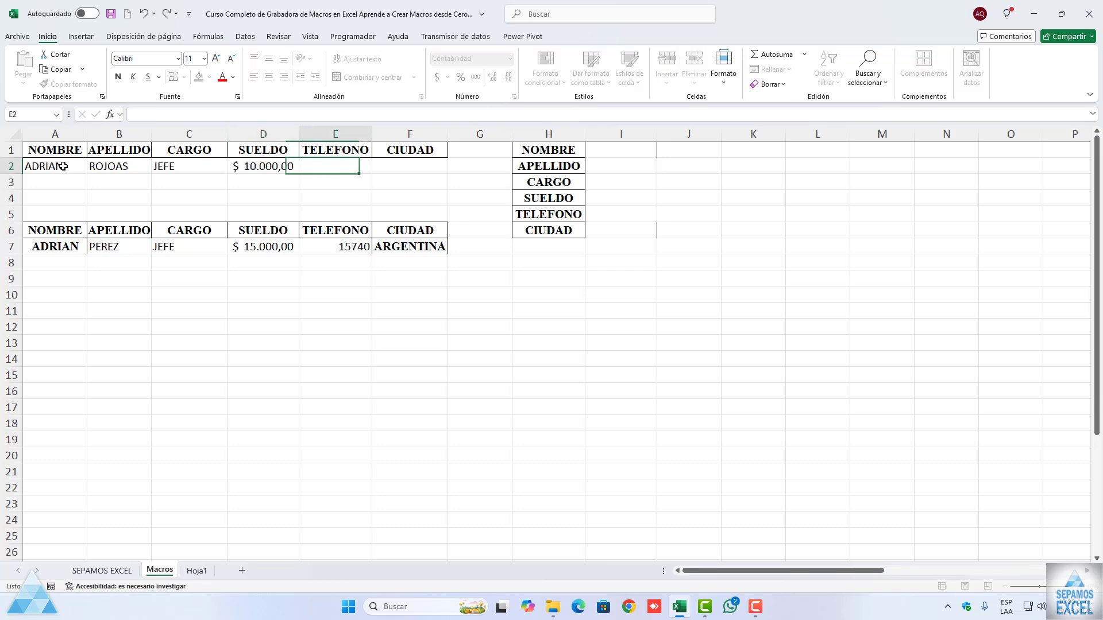
text(52864)
key(Tab)
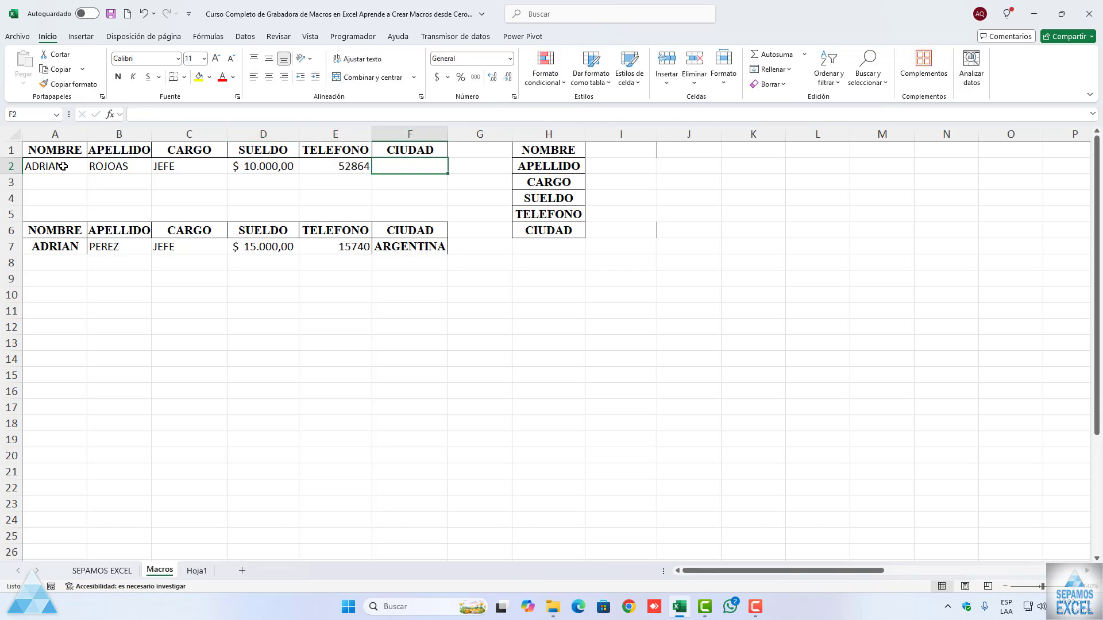
text(AMA)
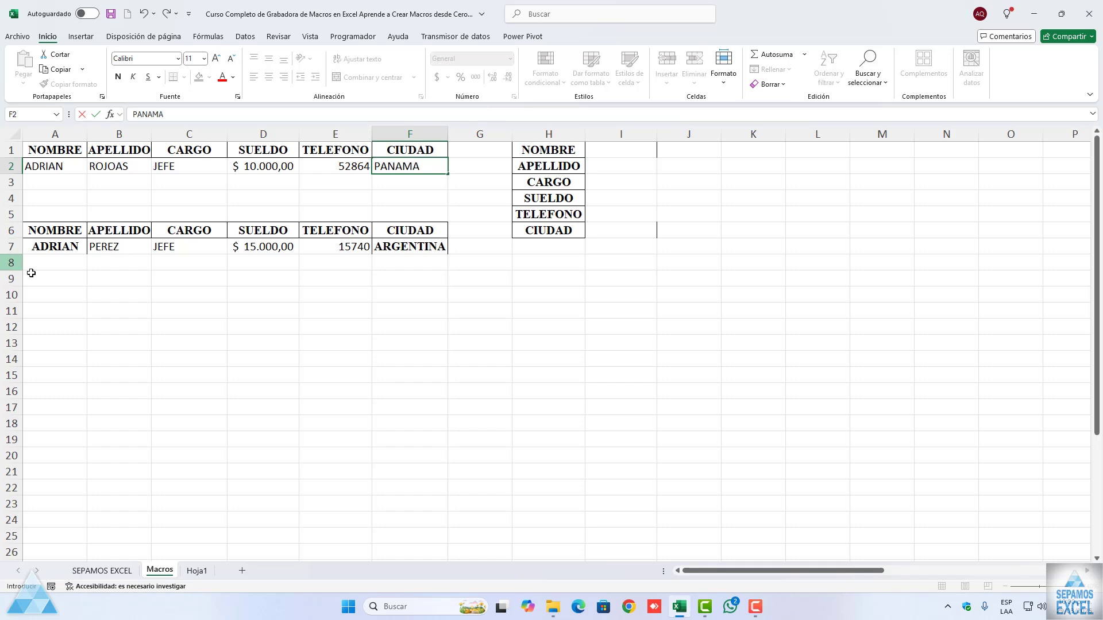
click(163, 271)
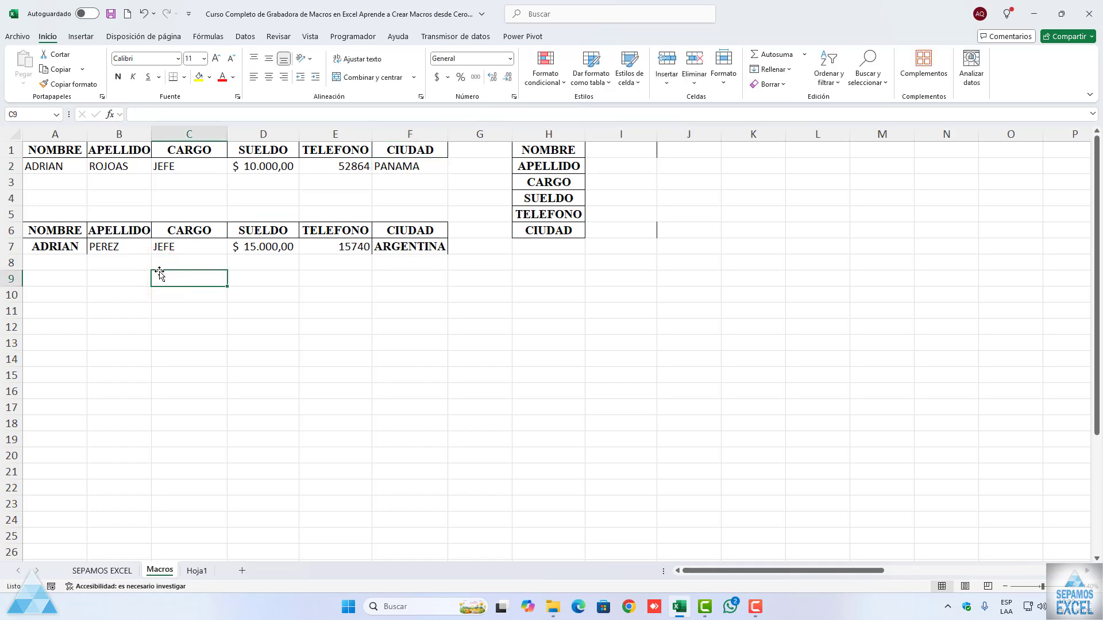
Step: Run the BASEDEDATOS macro to copy the record in row 2 into the second table
click(70, 154)
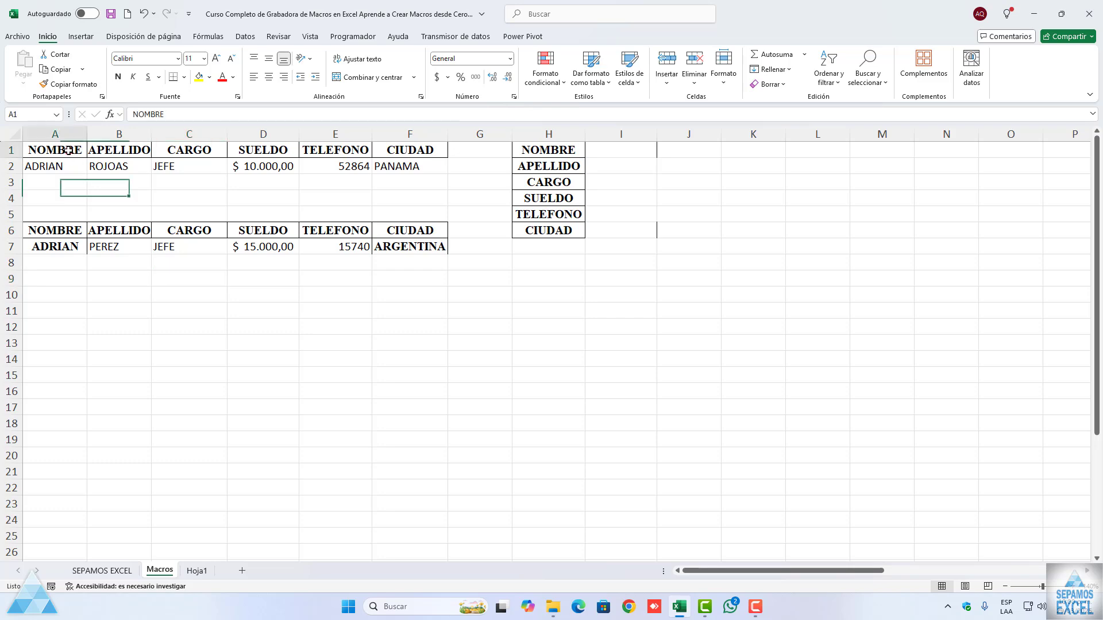
click(347, 37)
click(18, 66)
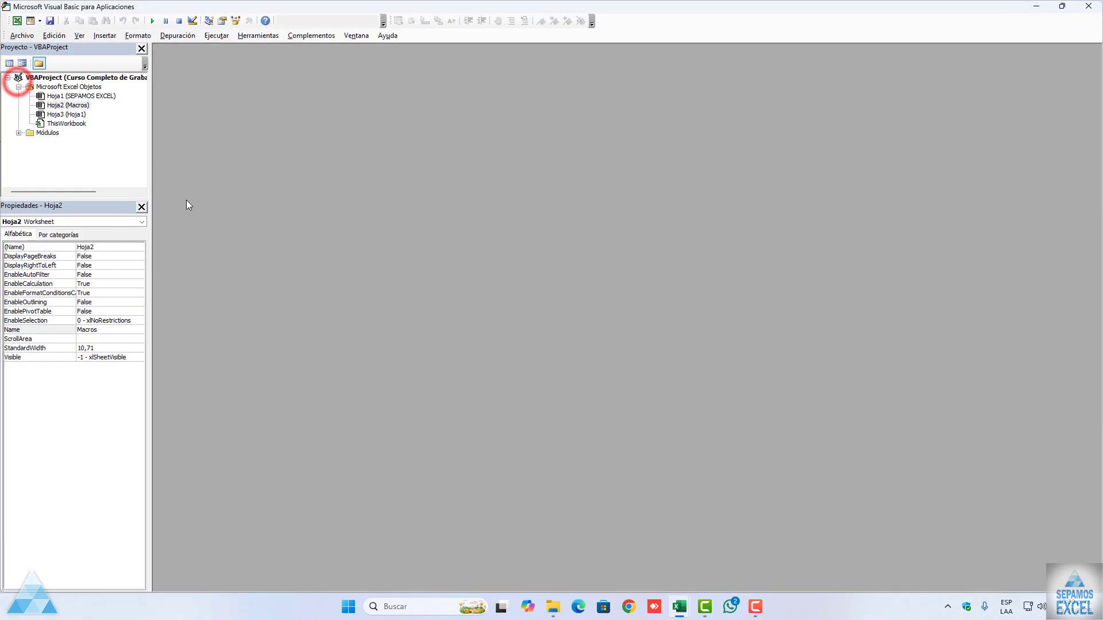
click(1088, 7)
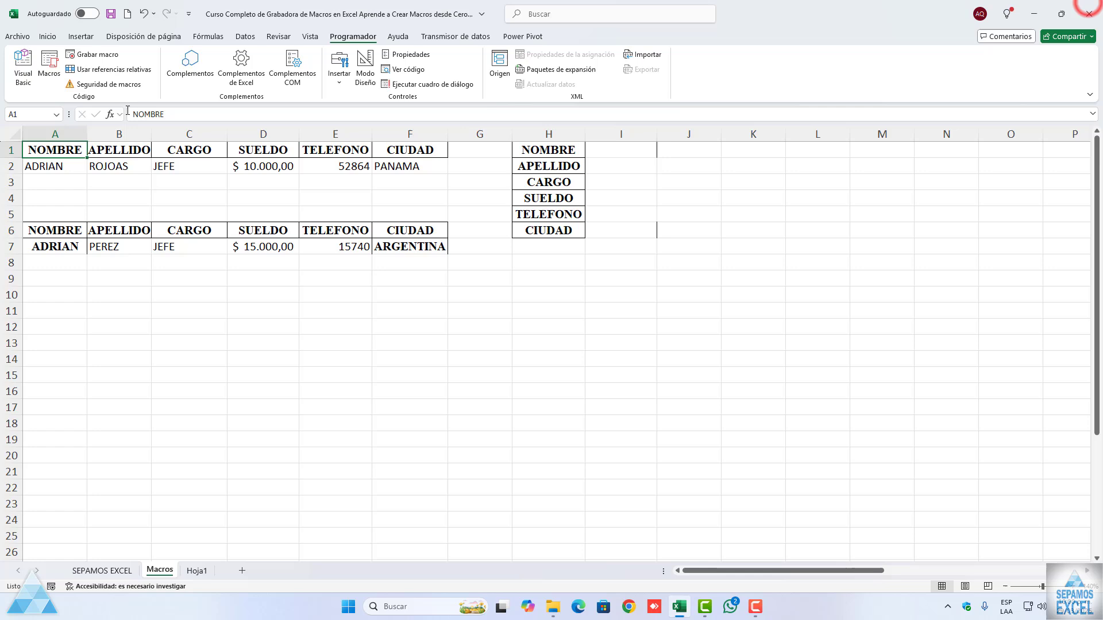
click(48, 78)
drag(226, 294, 367, 260)
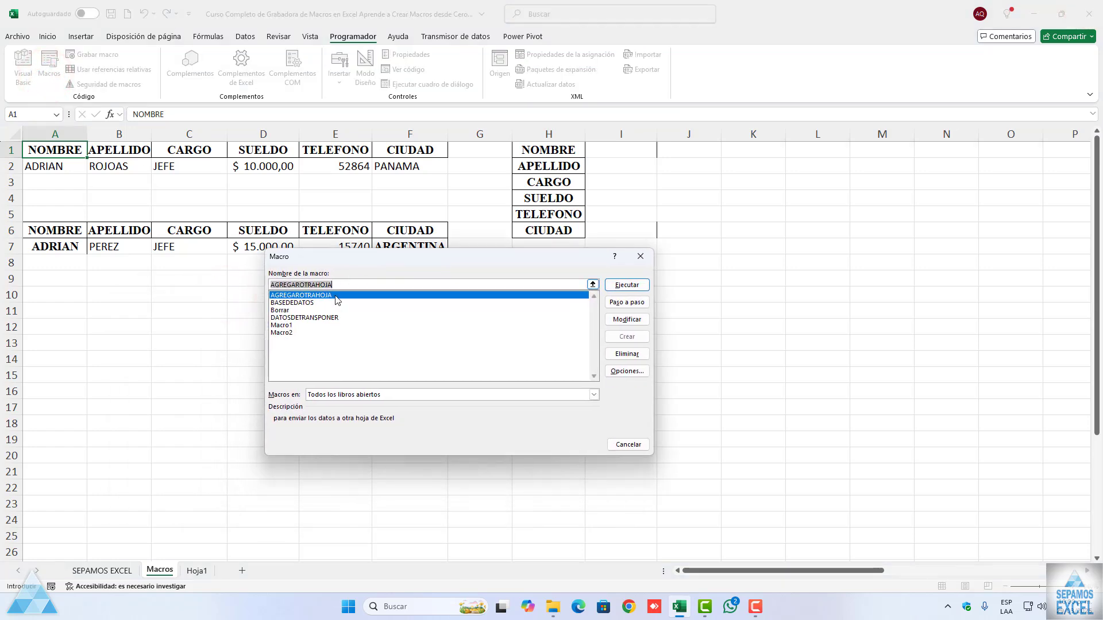
click(291, 303)
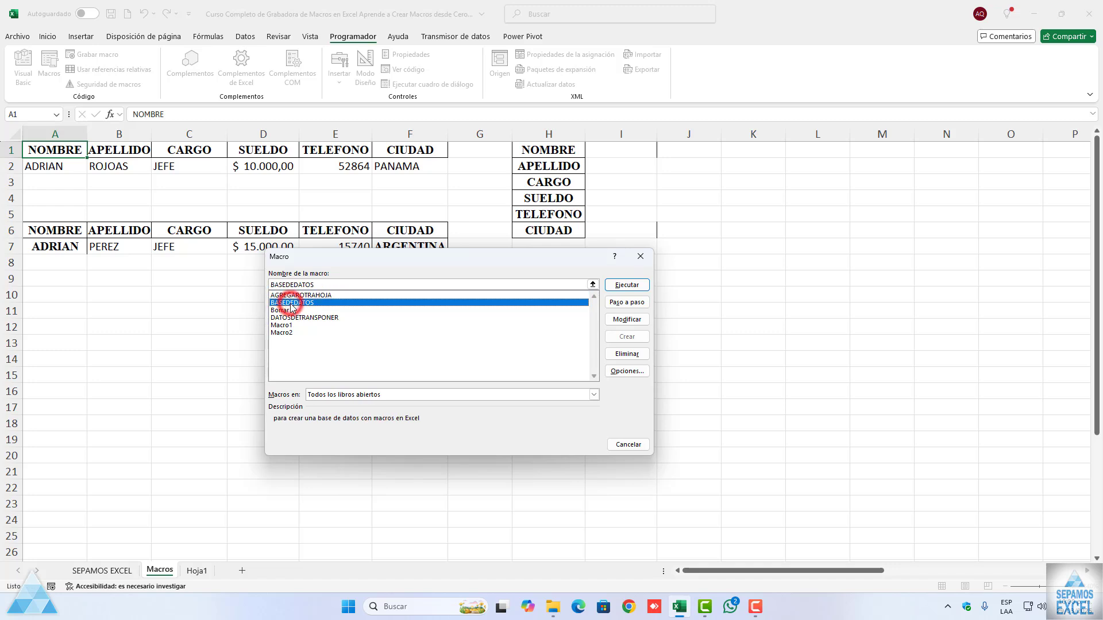
click(623, 285)
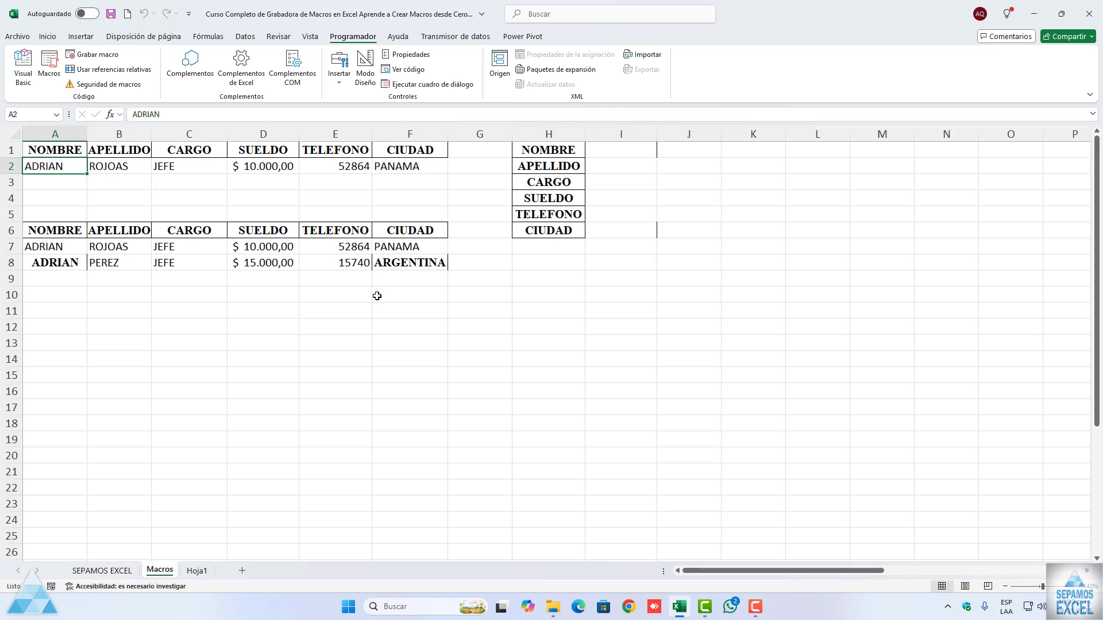
Step: Copy the record in A2:F2 down through row 5
drag(69, 167, 445, 217)
click(412, 196)
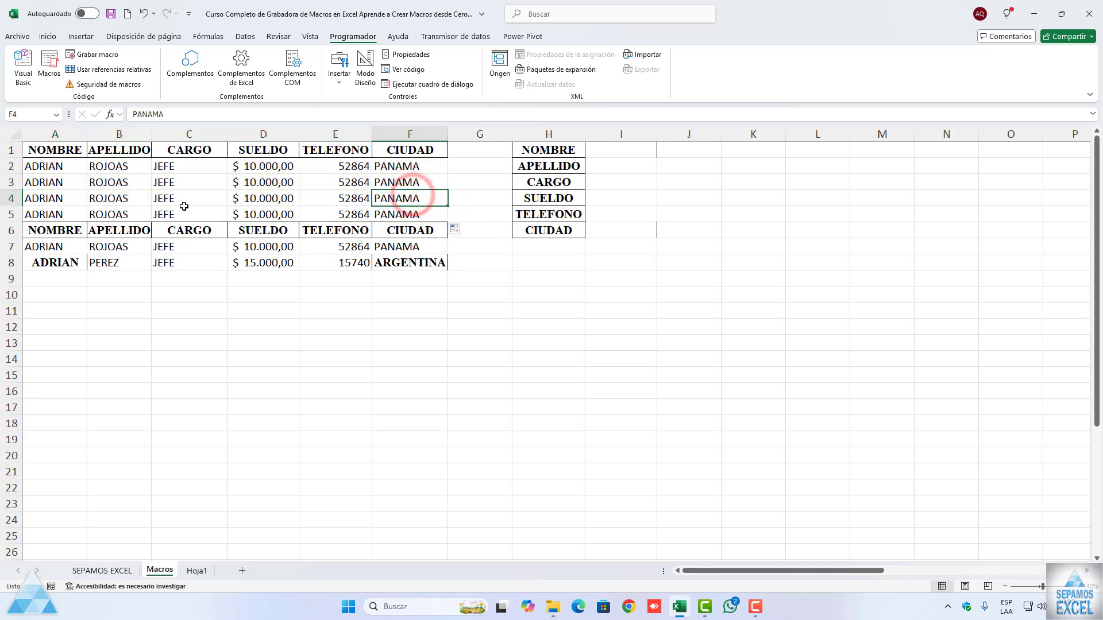
Step: Run the AGREGAROTRAHOJA macro to send row 2's record to another sheet, and check the result on Hoja1
click(70, 170)
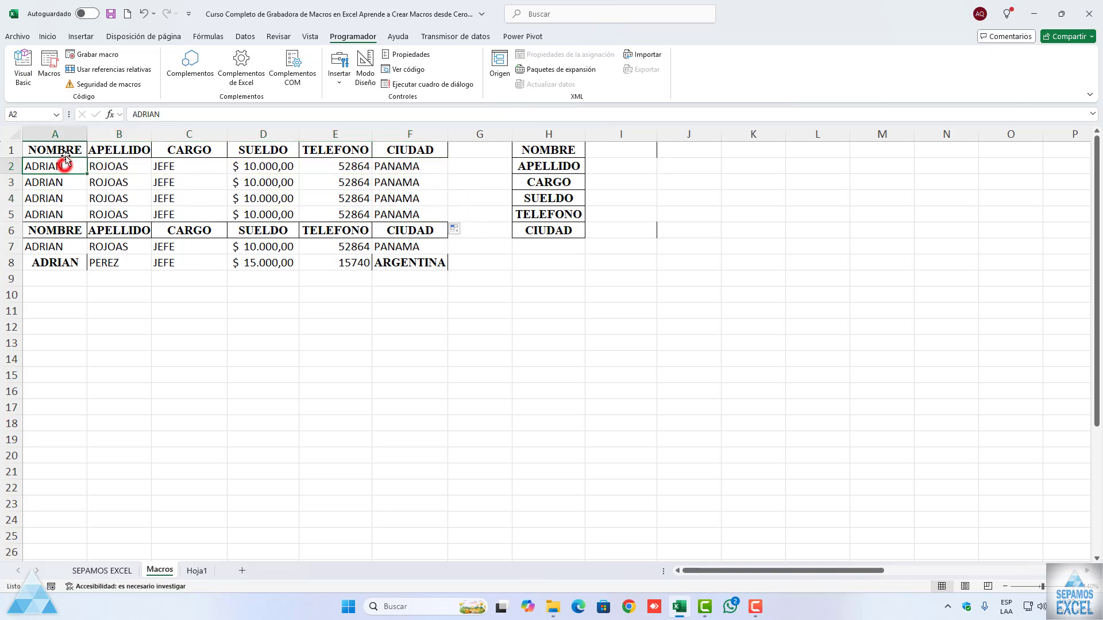
click(54, 73)
drag(382, 259, 360, 271)
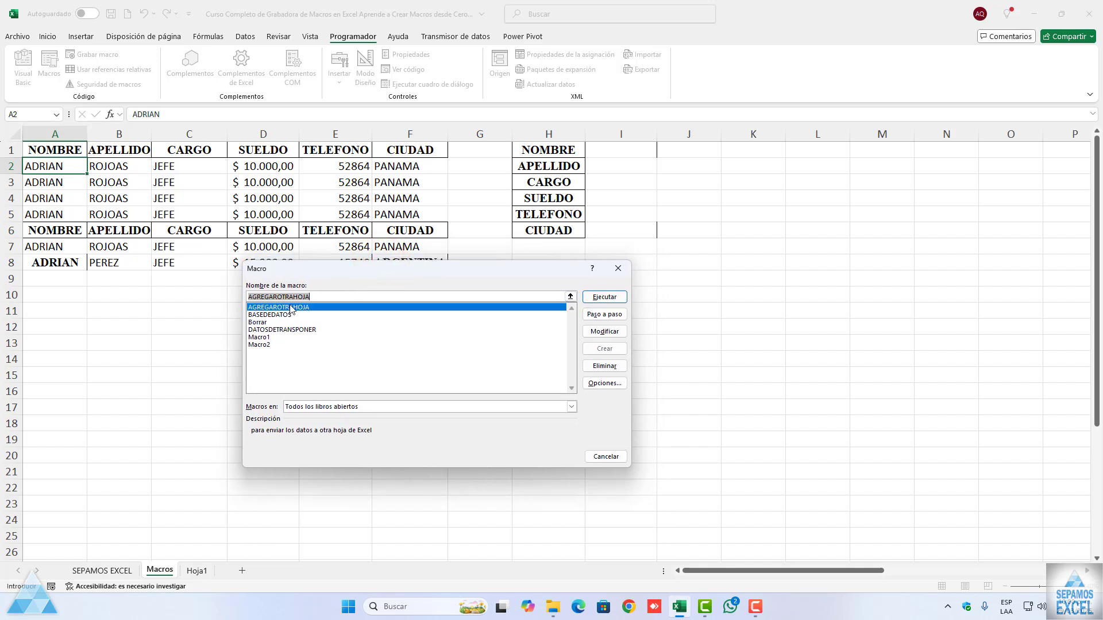
drag(345, 277, 239, 287)
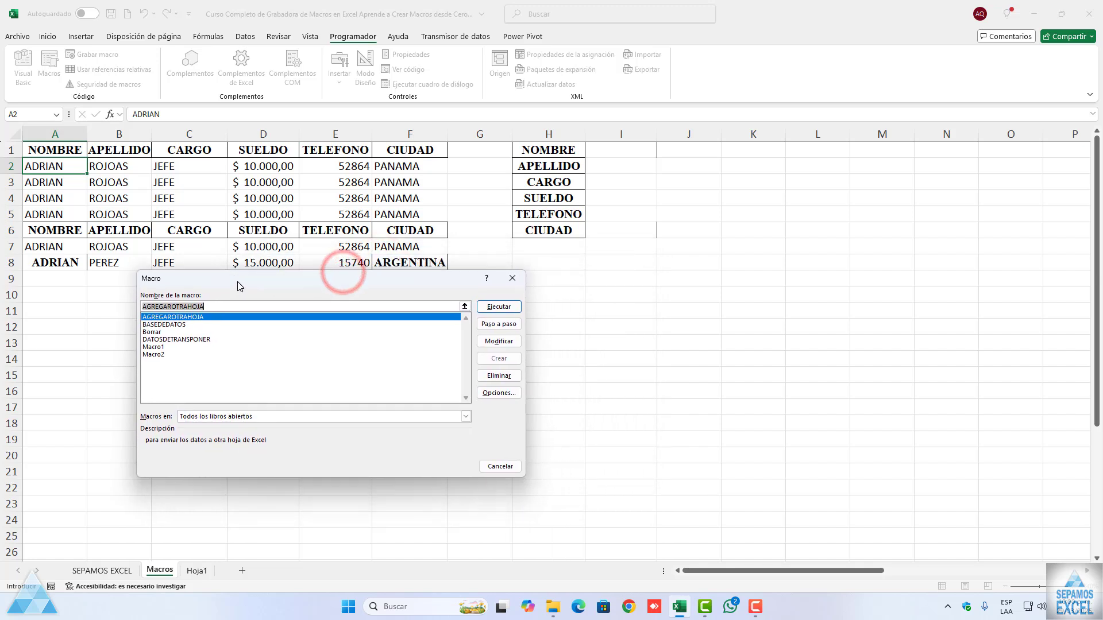
click(488, 312)
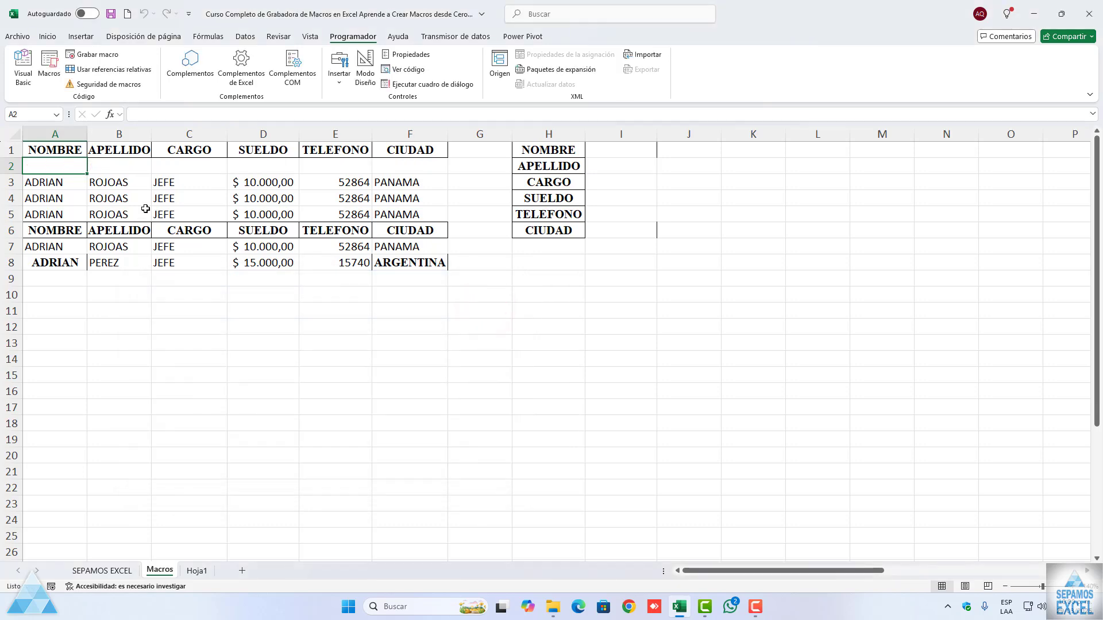
click(197, 569)
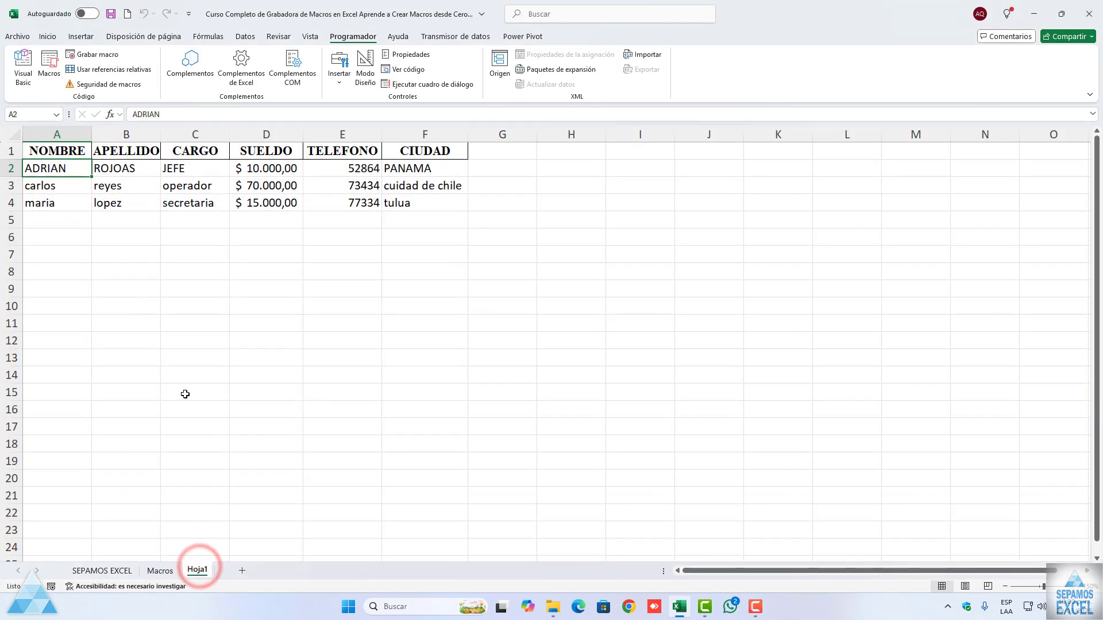
Step: Return to the Macros sheet and refill A2:F2 with a copy of the record in row 3
click(160, 570)
drag(60, 183, 406, 212)
click(407, 212)
drag(63, 183, 418, 171)
Step: Fill the vertical form in I1:I6 with the test values WW, WW, WW, 33, EE and EE
click(603, 150)
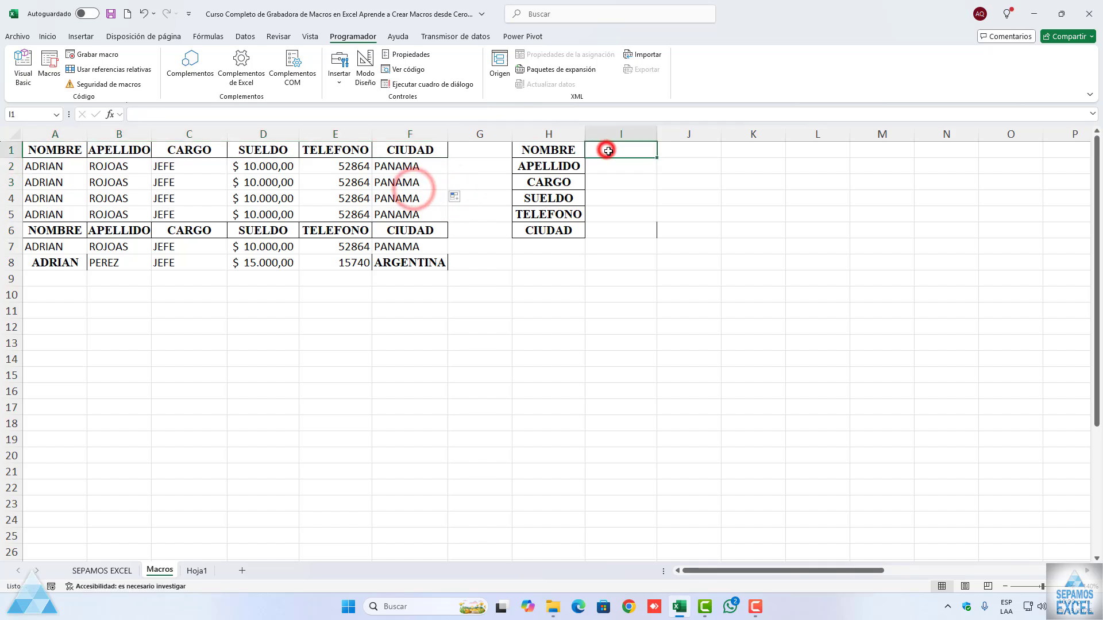
text(WW)
key(Return)
text(WW)
key(Return)
text(WW)
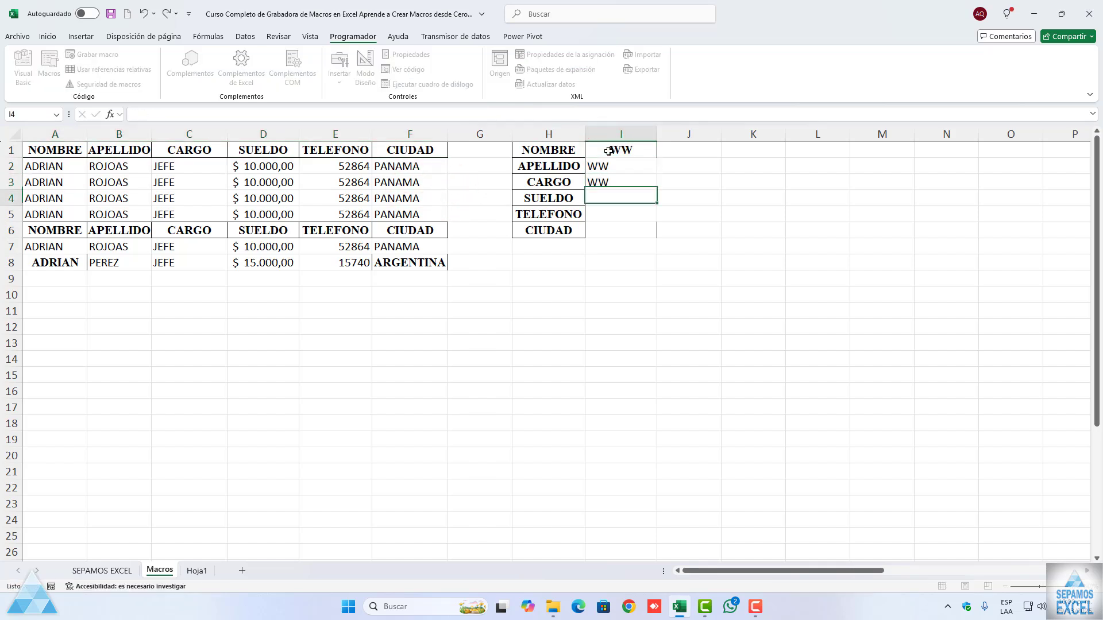
key(Return)
text(33)
key(Return)
text(EE)
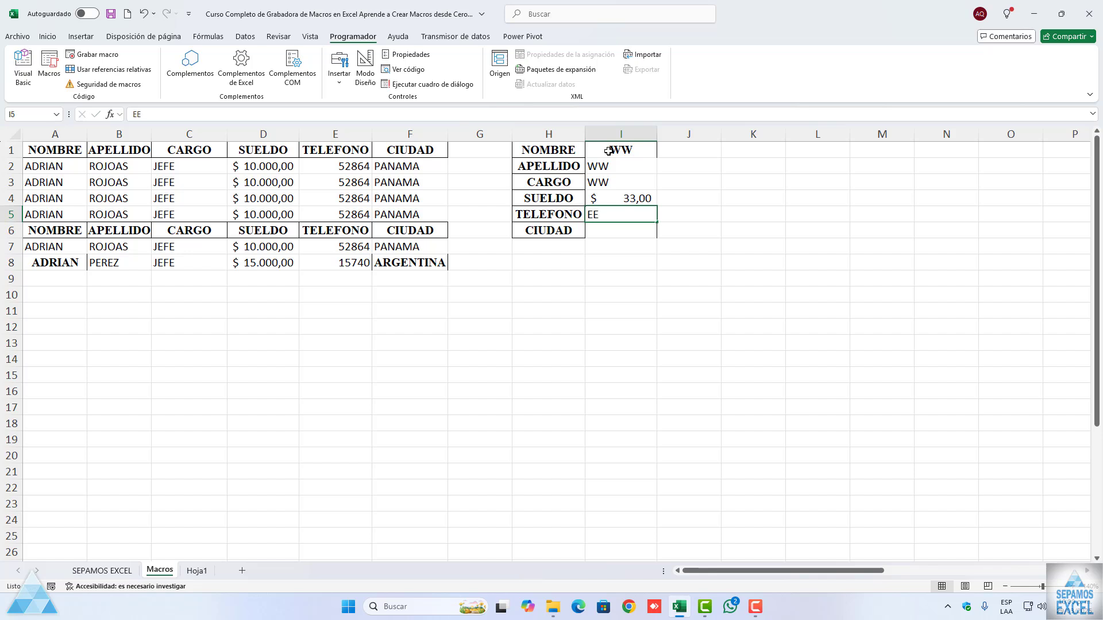
key(Return)
text(EE)
key(Return)
Step: Run the DATOSDETRANSPONER macro to transfer the vertical form's test record into the second table
click(609, 151)
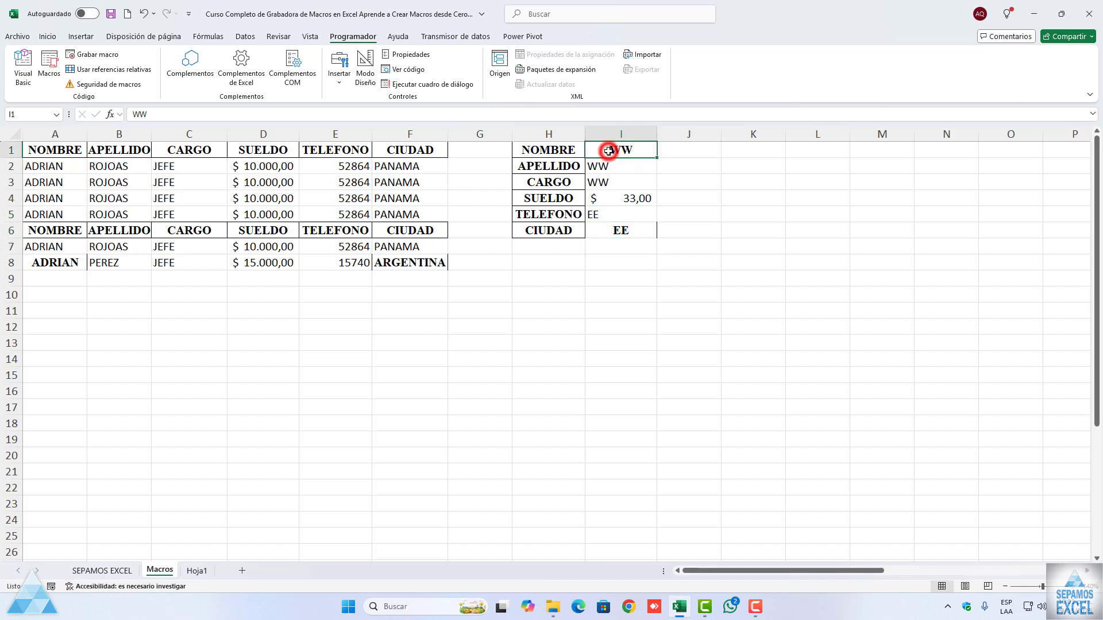
click(45, 75)
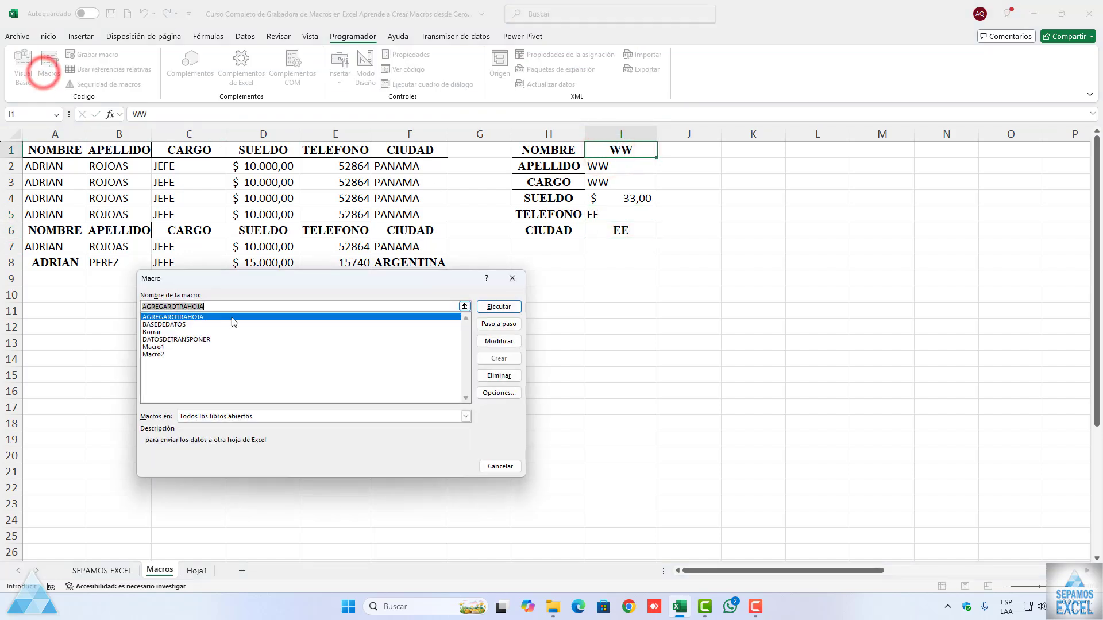
click(194, 340)
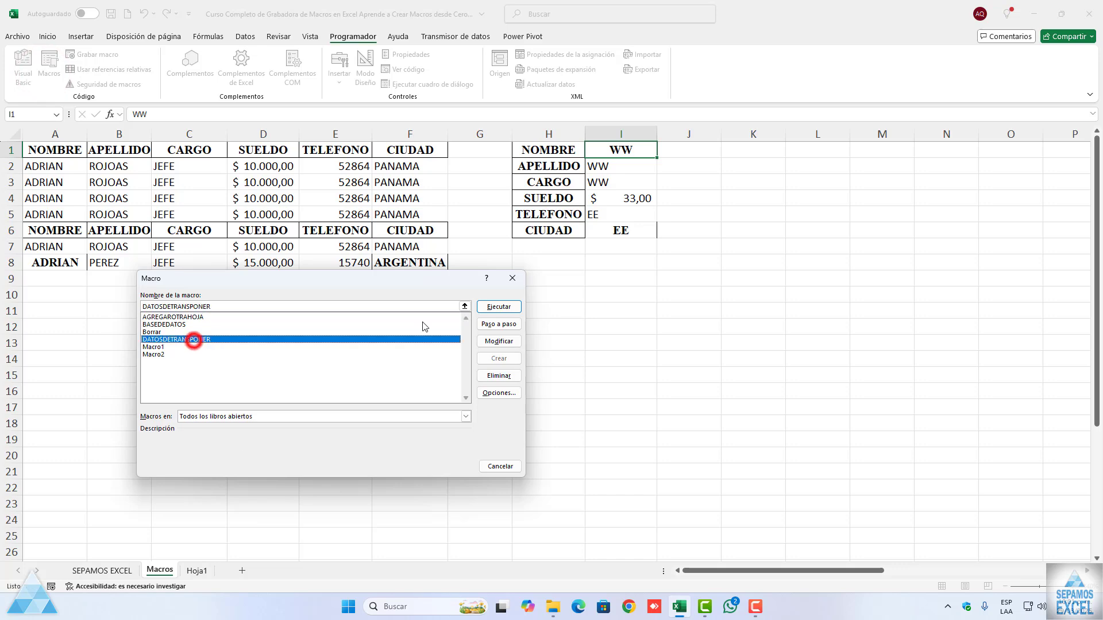
click(491, 308)
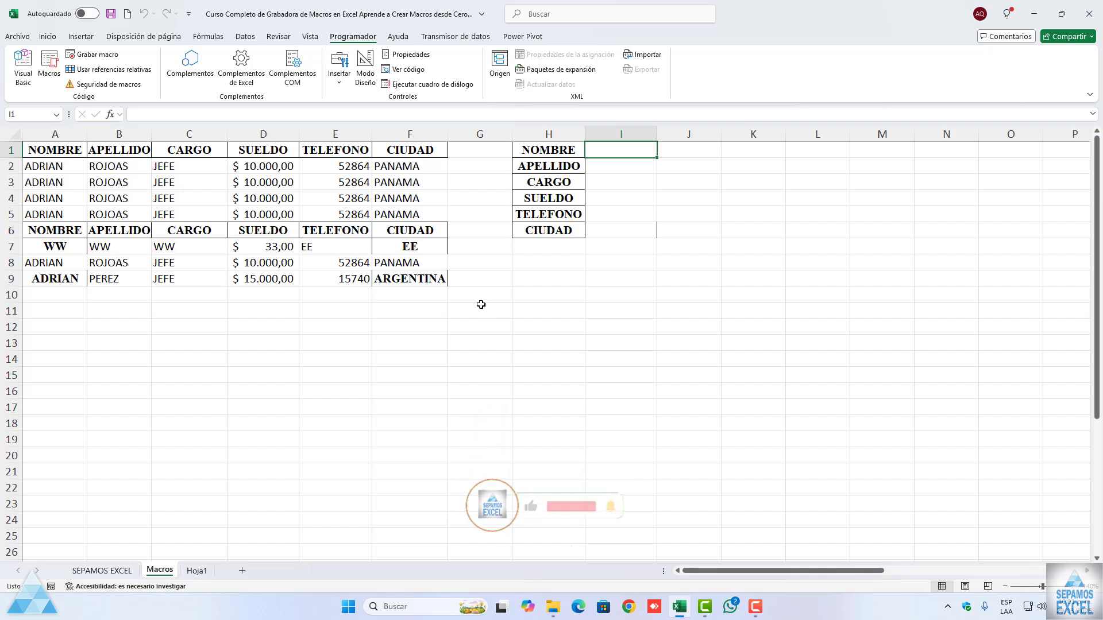
Step: Insert Application.ScreenUpdating = False with the comment 'PARA EVITAR EL PARPADEO O SALTO DE PANTALLA before the first statement of the AGREGAROTRAHOJA macro
click(62, 154)
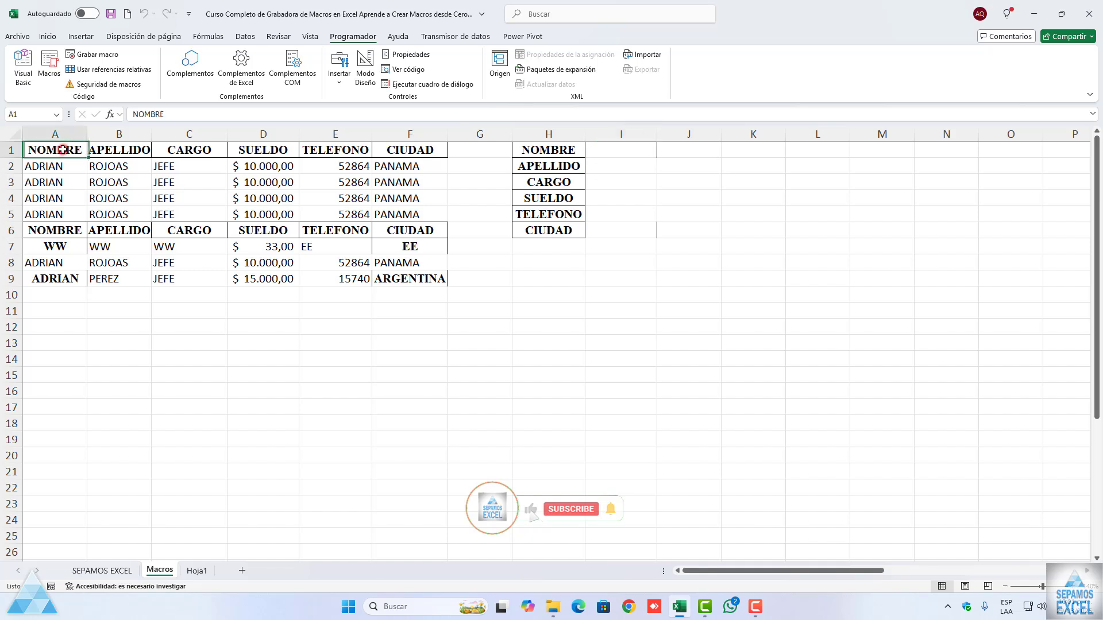
click(58, 75)
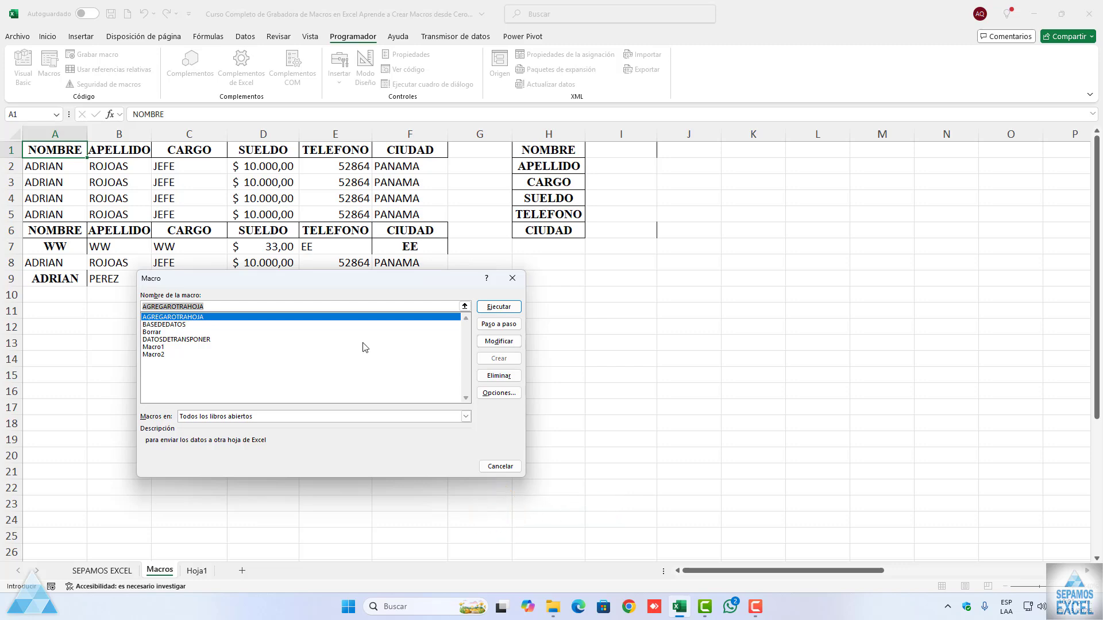
click(492, 342)
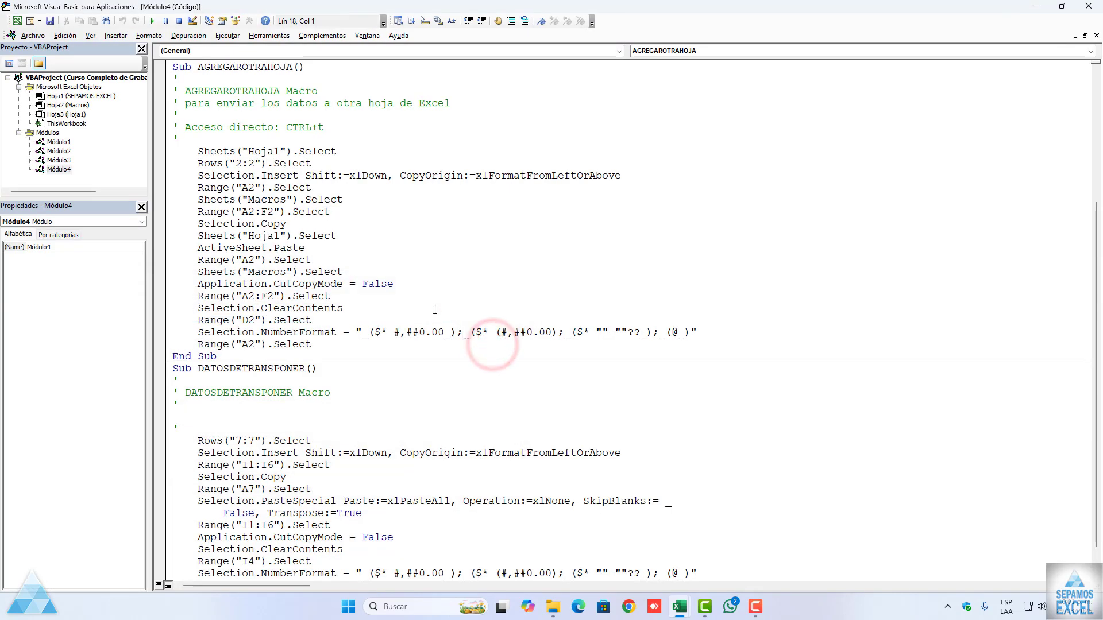
click(214, 140)
key(Return)
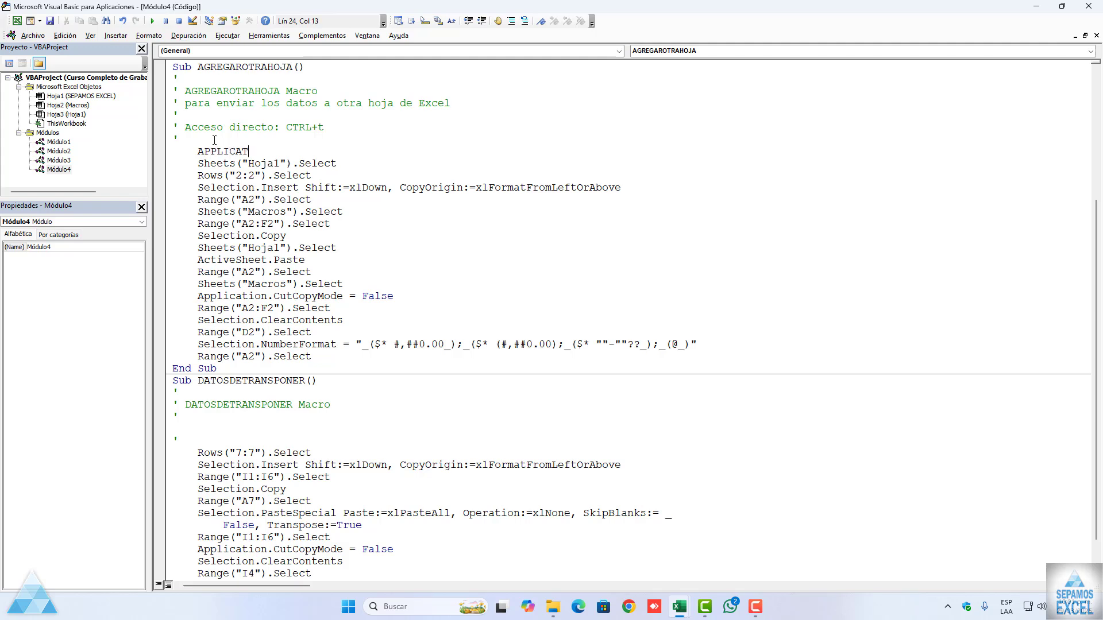
text(.)
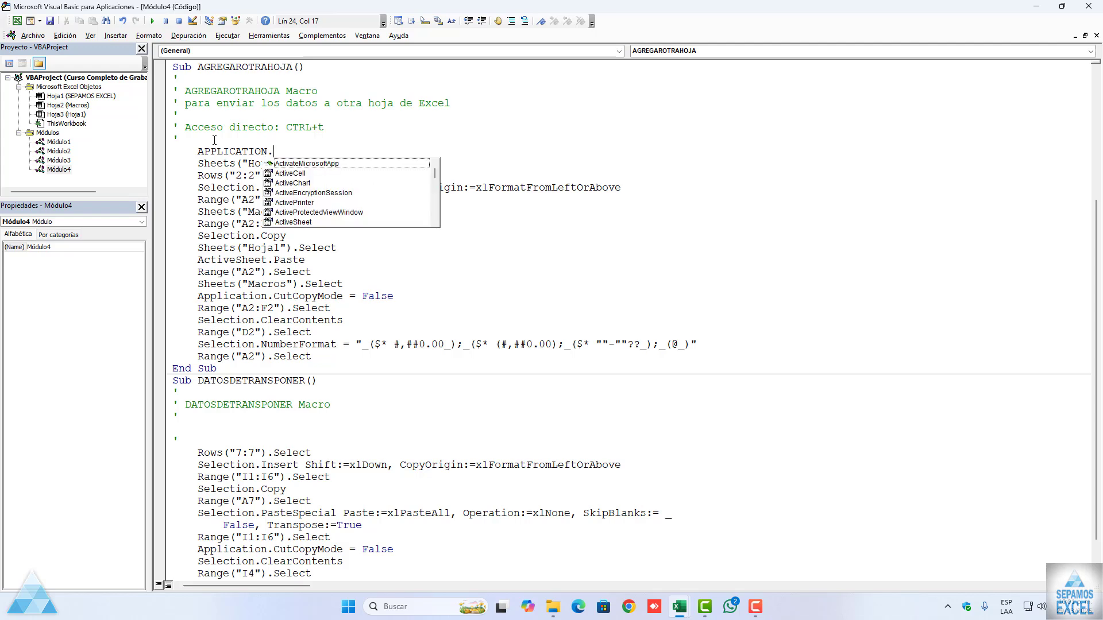
text(SC)
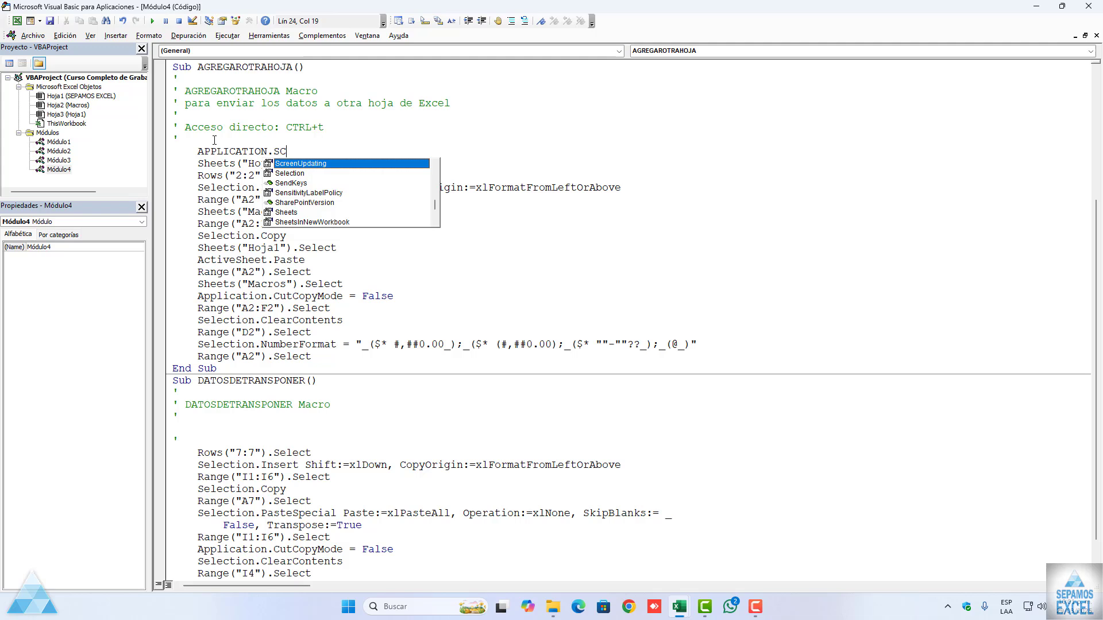
text(=)
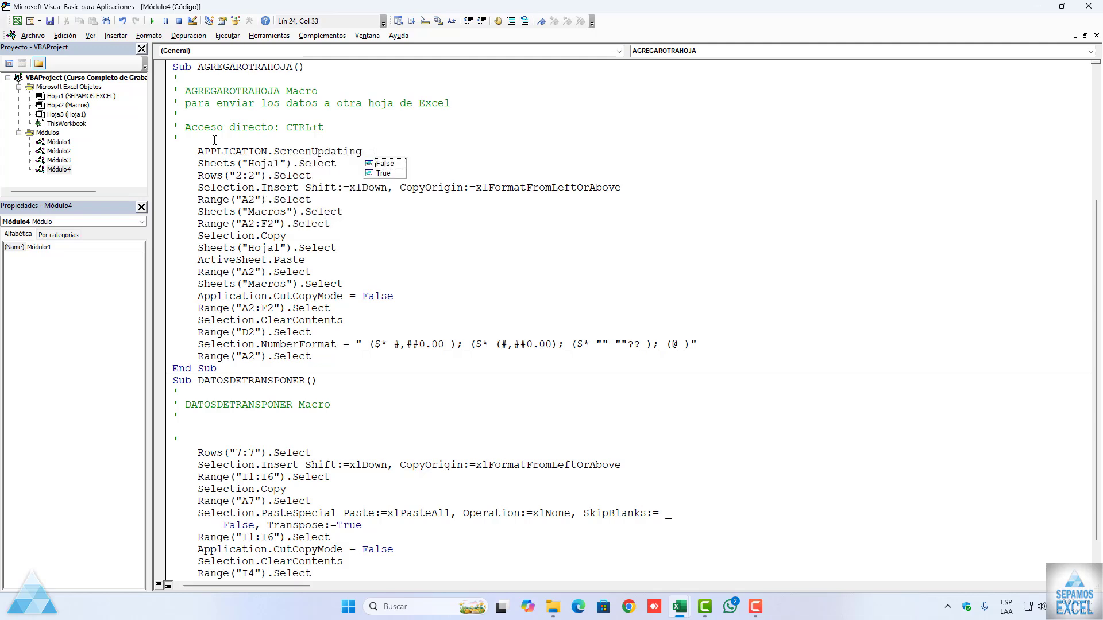
text(False 'PARA EVITAR EL PARPADEO O SALTO DE PANTALLA)
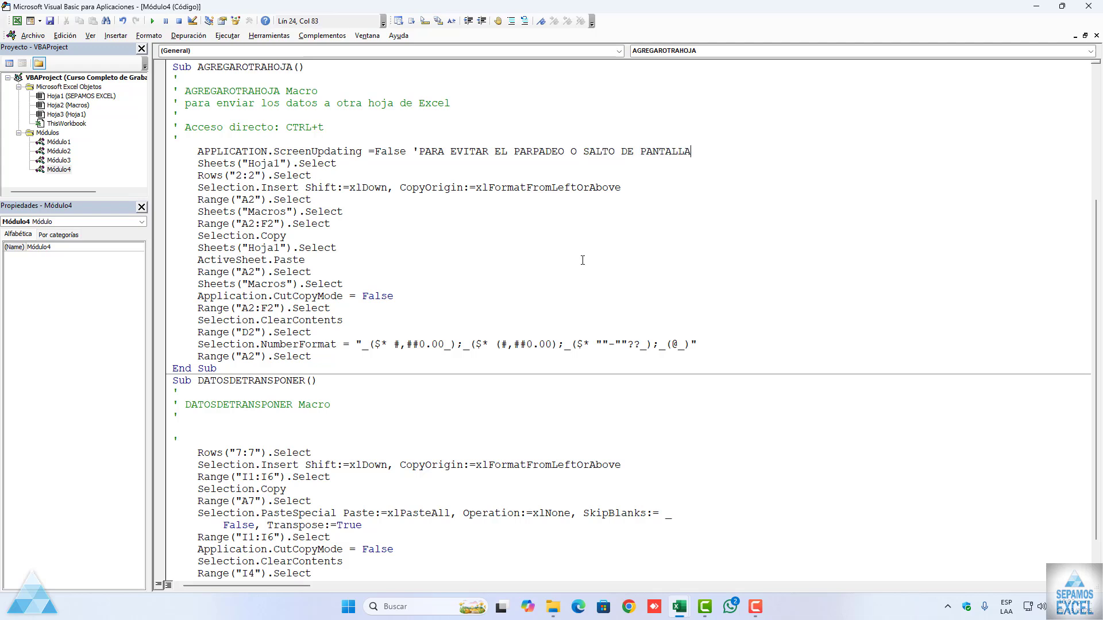
click(581, 292)
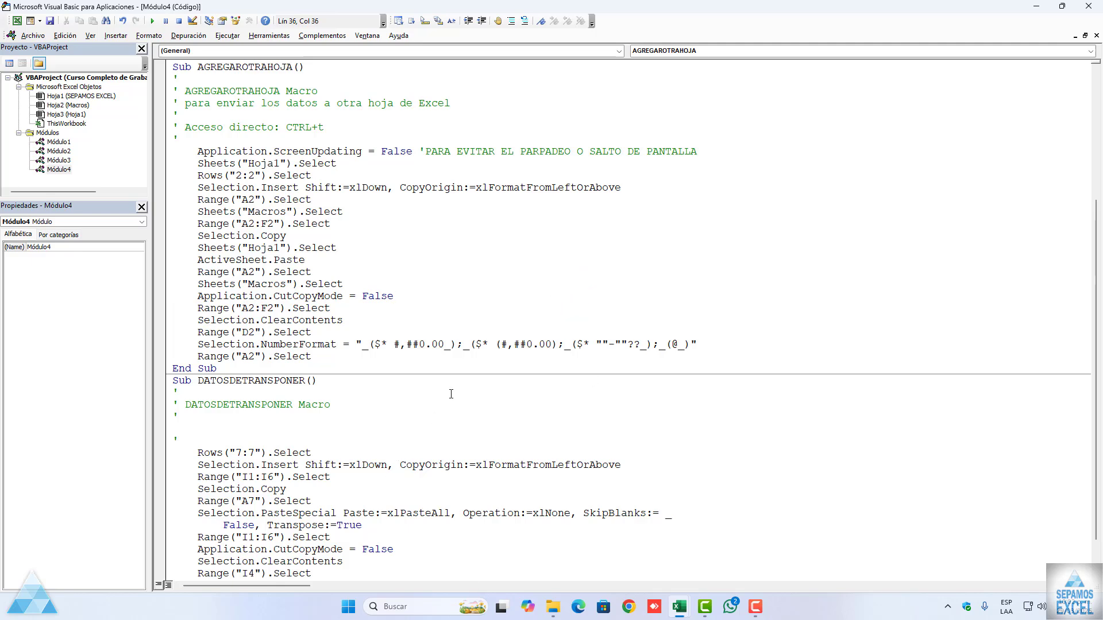
Step: Copy the commented ScreenUpdating line into the BASEDEDATOS macro, on its own line above Rows("7:7").Select
scroll(441, 375, up, 4)
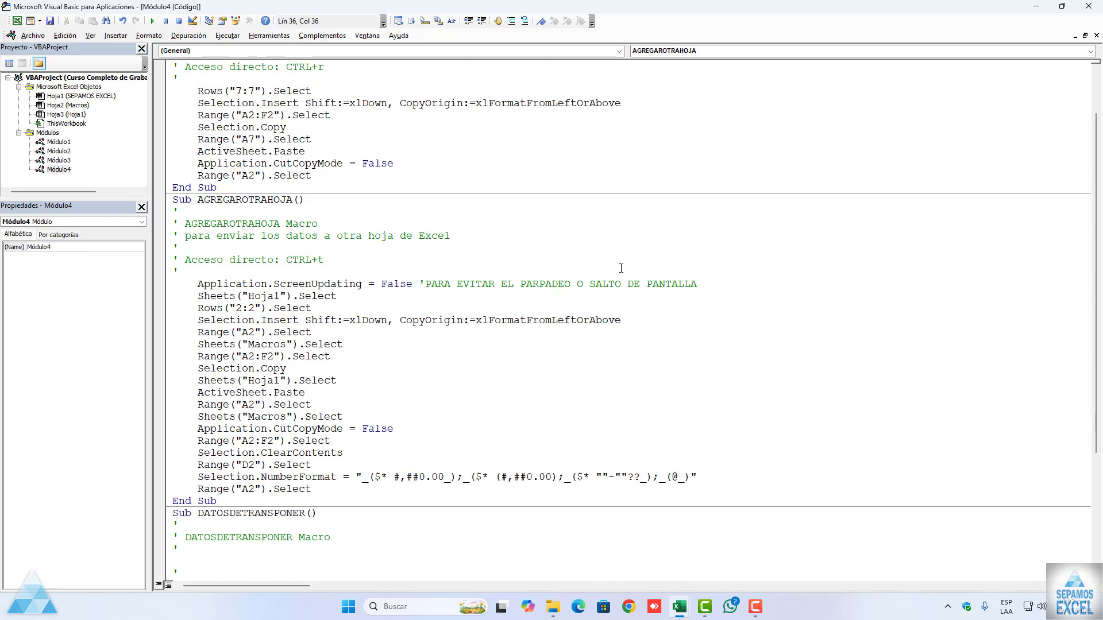
scroll(529, 291, down, 1)
scroll(529, 297, up, 3)
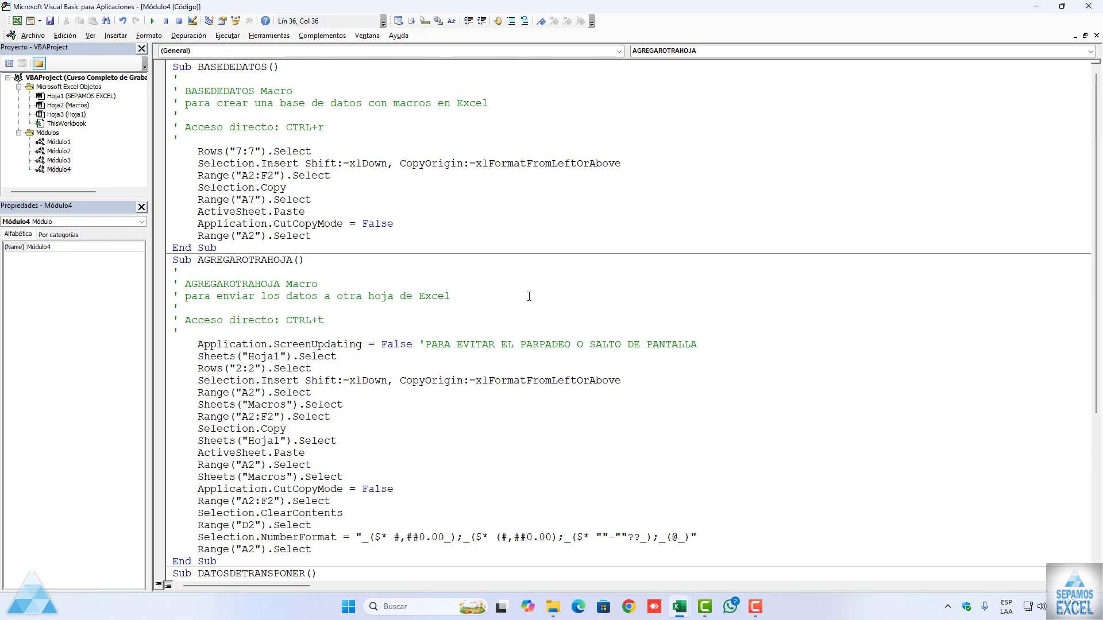
scroll(529, 296, down, 1)
drag(698, 308, 198, 308)
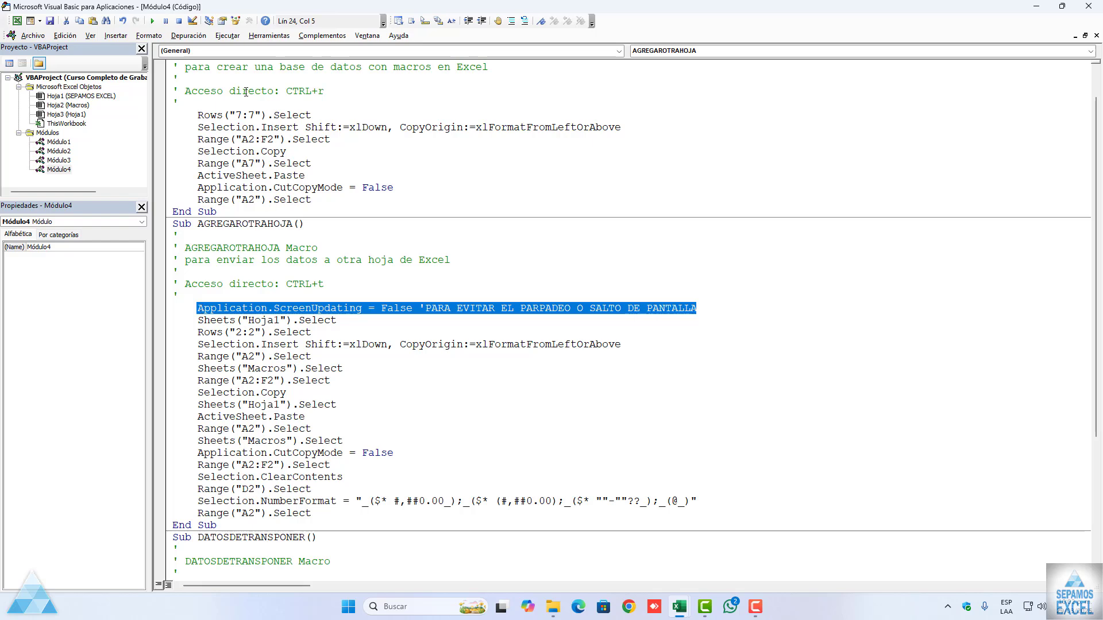
key(ctrl+c)
click(218, 104)
key(ctrl+v)
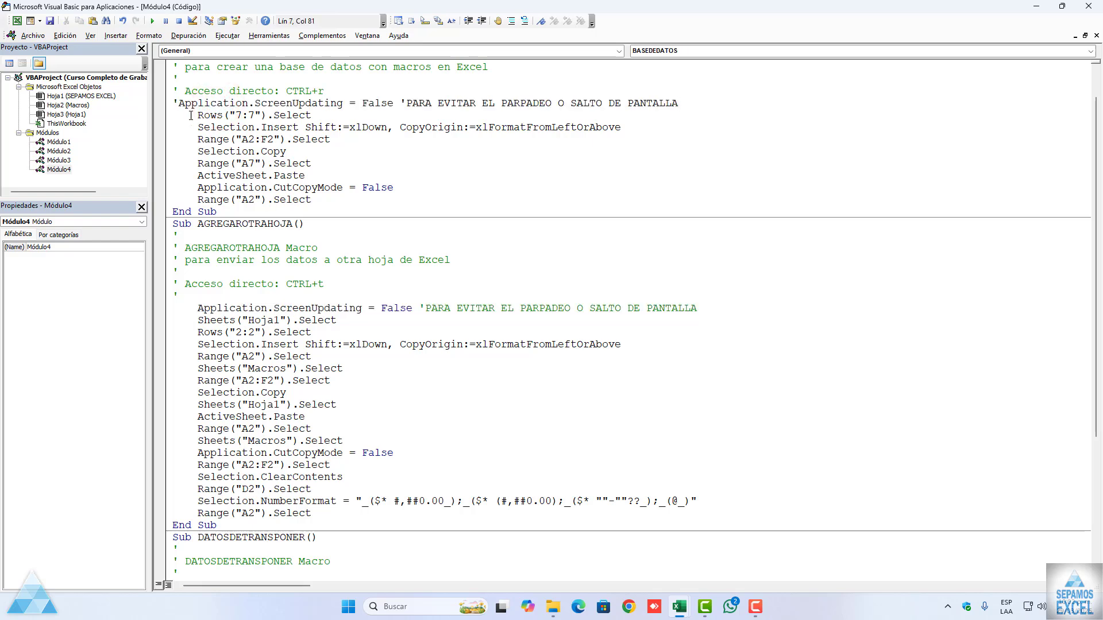
key(Return)
Step: Paste the commented ScreenUpdating line into the DATOSDETRANSPONER macro, on its own line above Rows("7:7").Select
scroll(230, 377, down, 6)
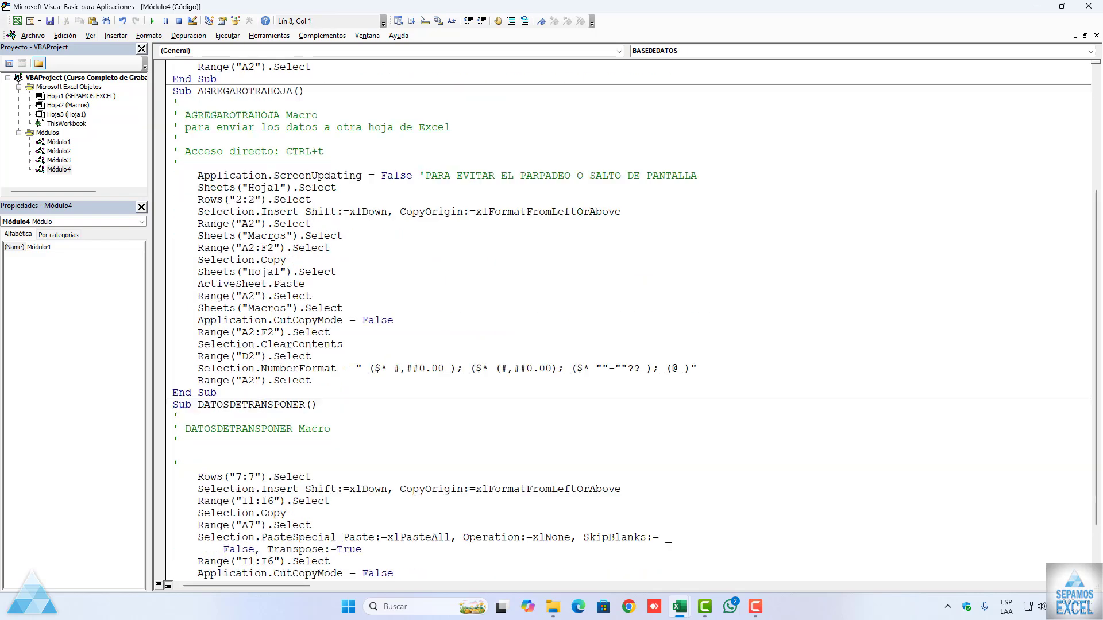
click(213, 394)
key(Return)
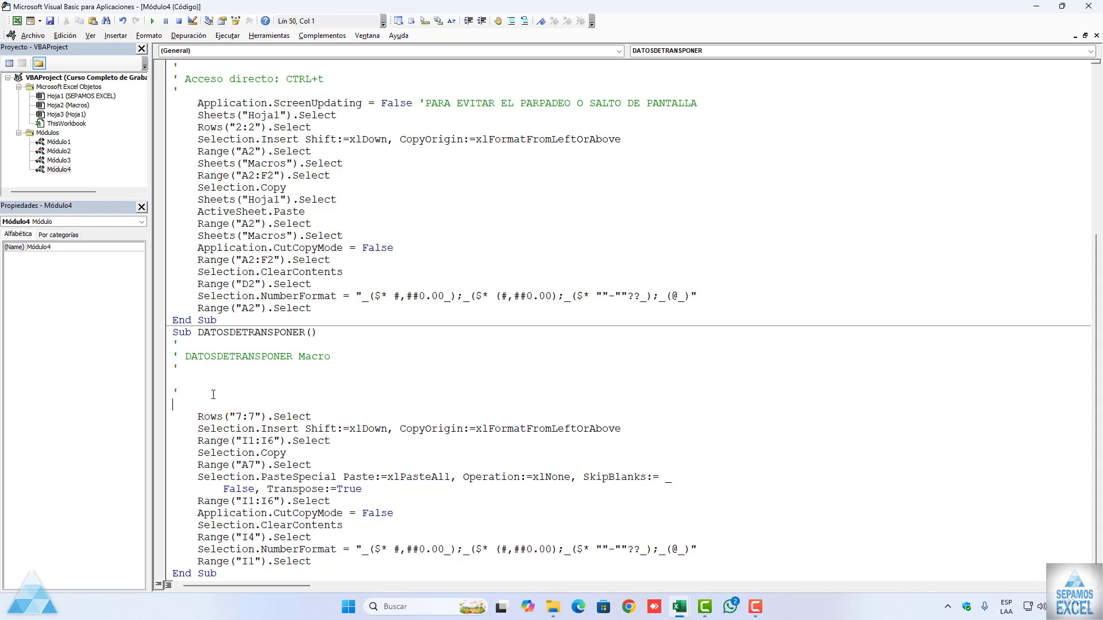
key(ctrl+v)
scroll(278, 388, up, 7)
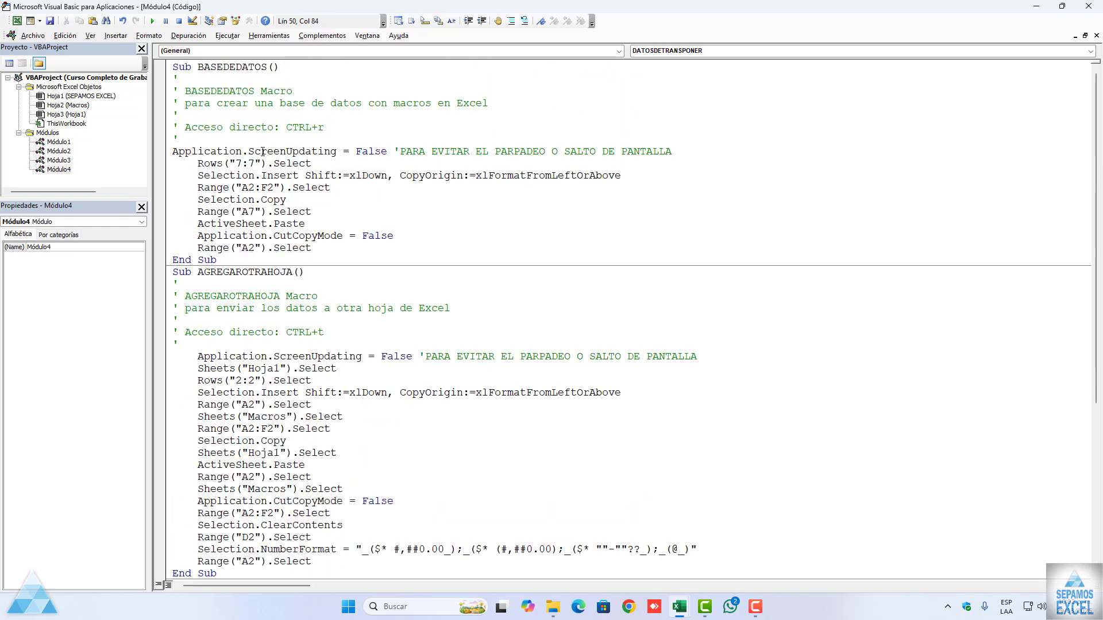
Step: Close the code editor and run the AGREGAROTRAHOJA macro to send the row 2 record of the Macros sheet to Hoja1
click(1097, 35)
click(1088, 7)
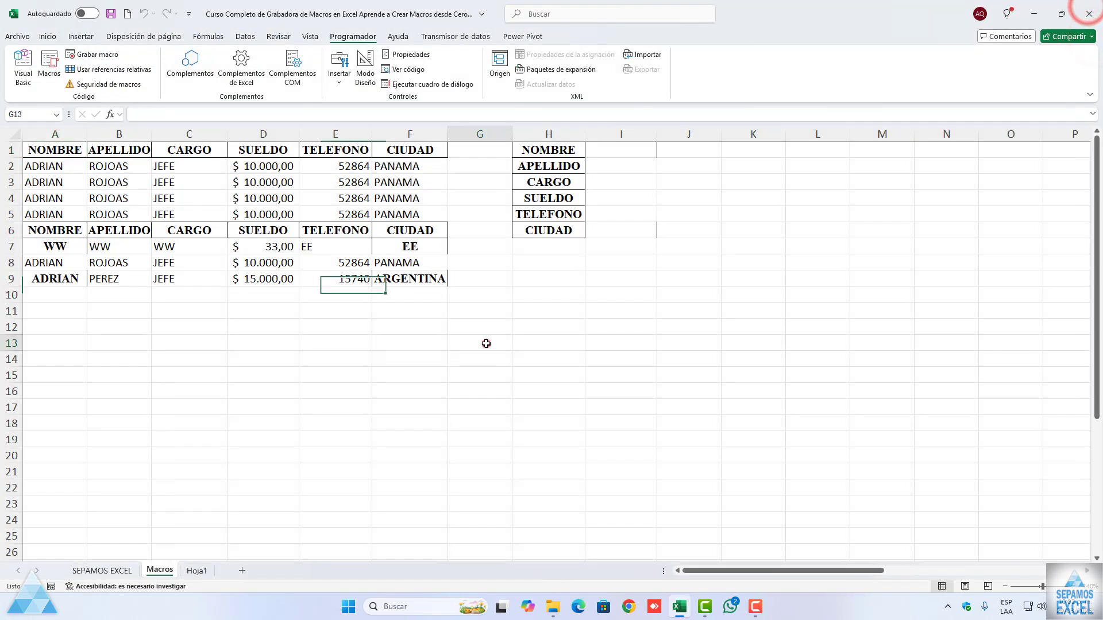
click(486, 343)
click(61, 162)
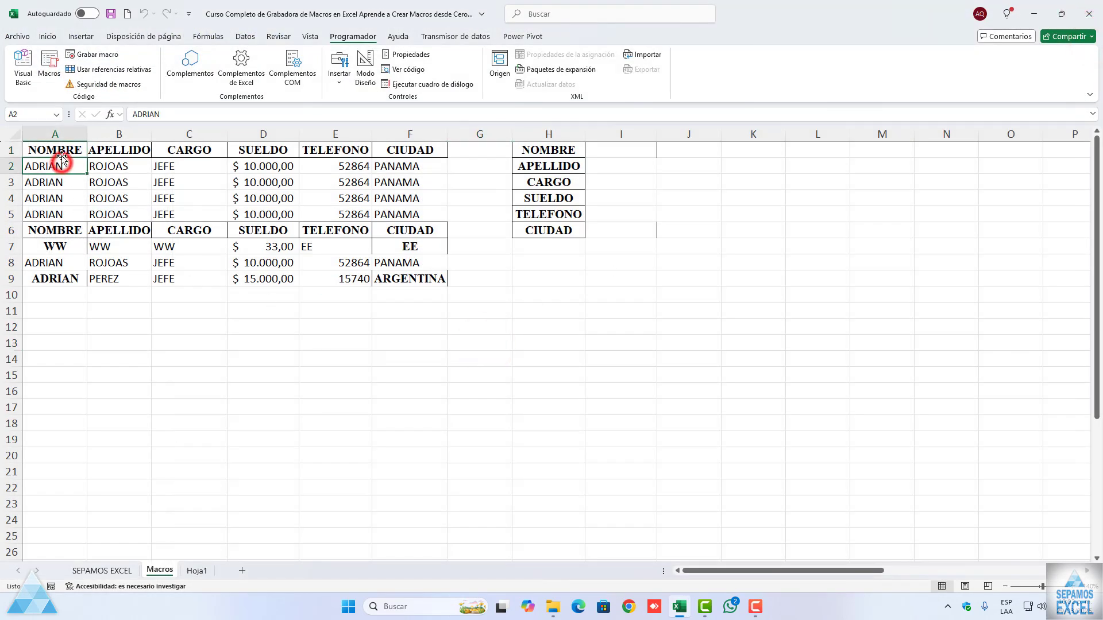
click(57, 151)
click(51, 74)
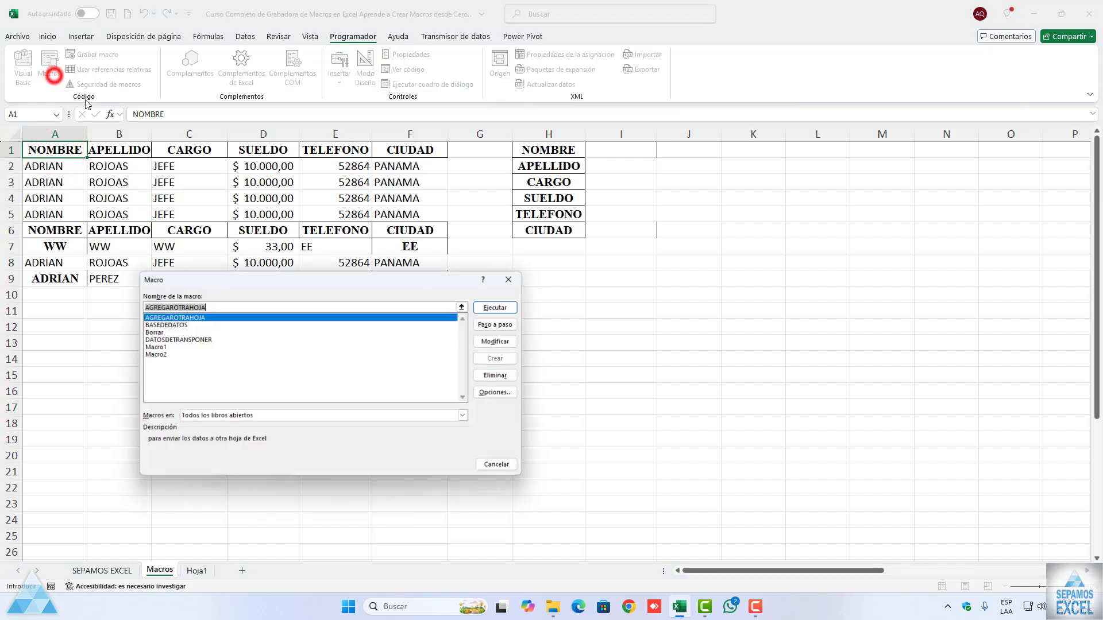
click(498, 310)
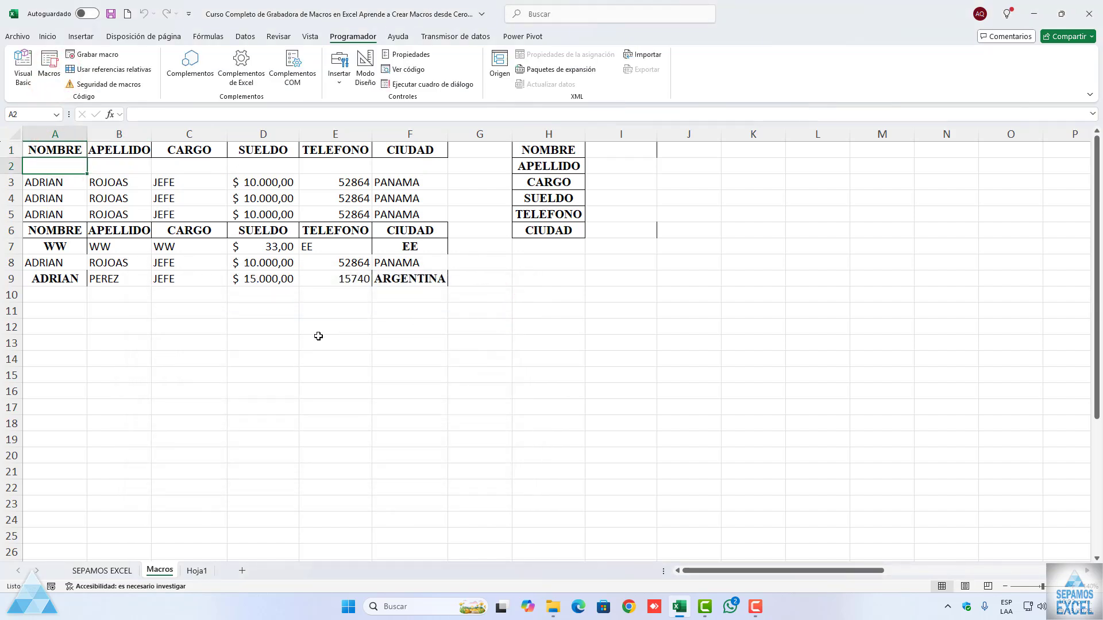
Step: Move the record in A3:F3 up into the empty row 2 of the first table
drag(47, 181, 380, 182)
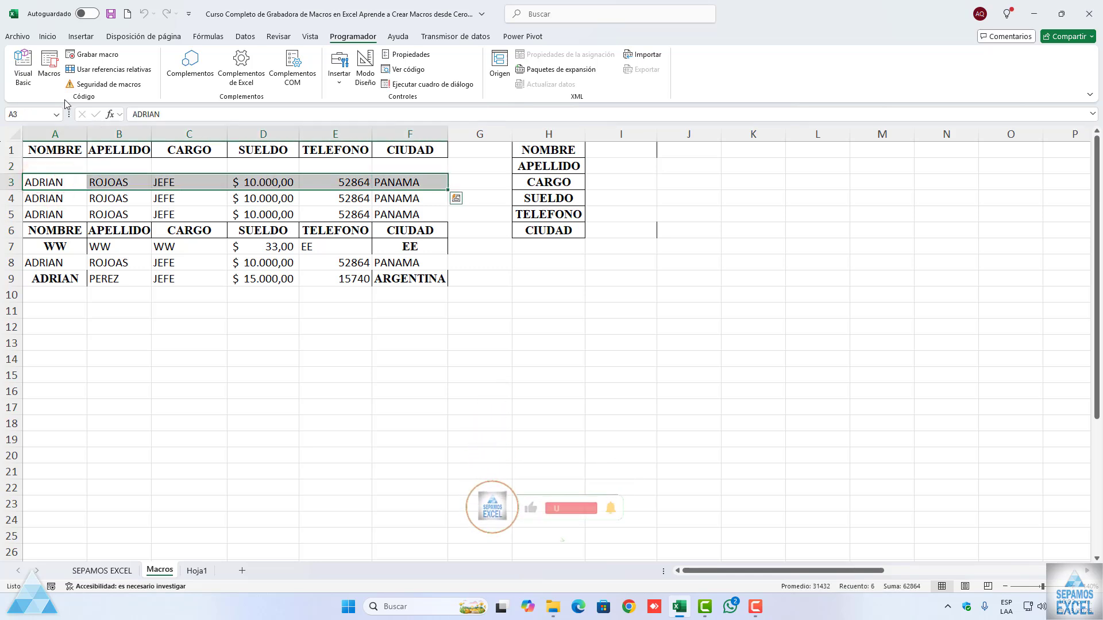
click(110, 204)
drag(55, 184, 392, 172)
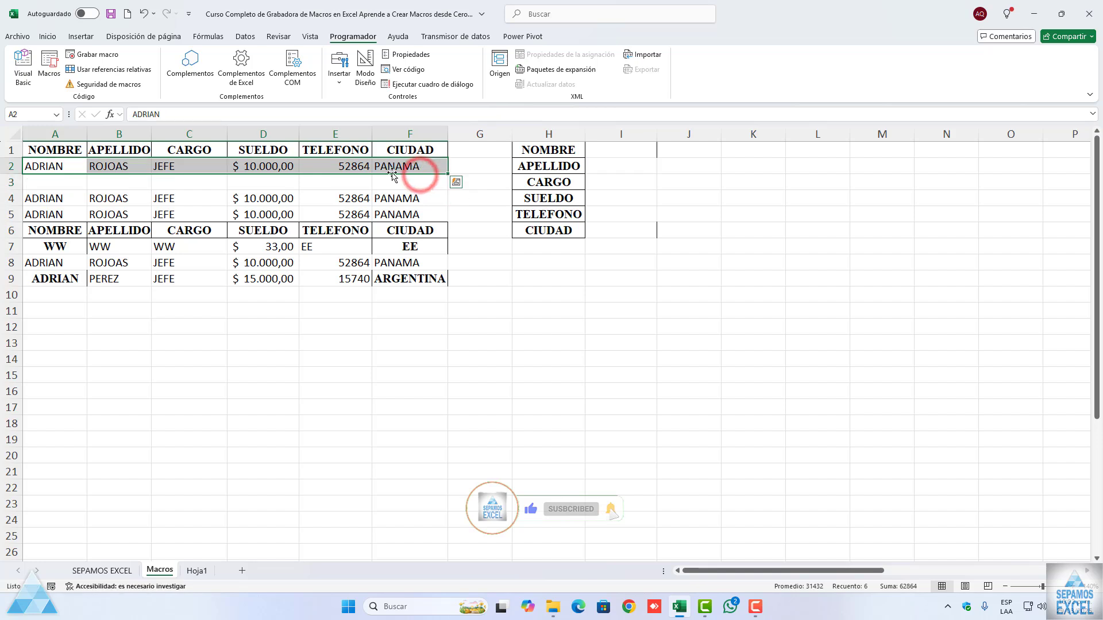
Step: Run the BASEDEDATOS macro to copy the row 2 record into the second table
click(48, 66)
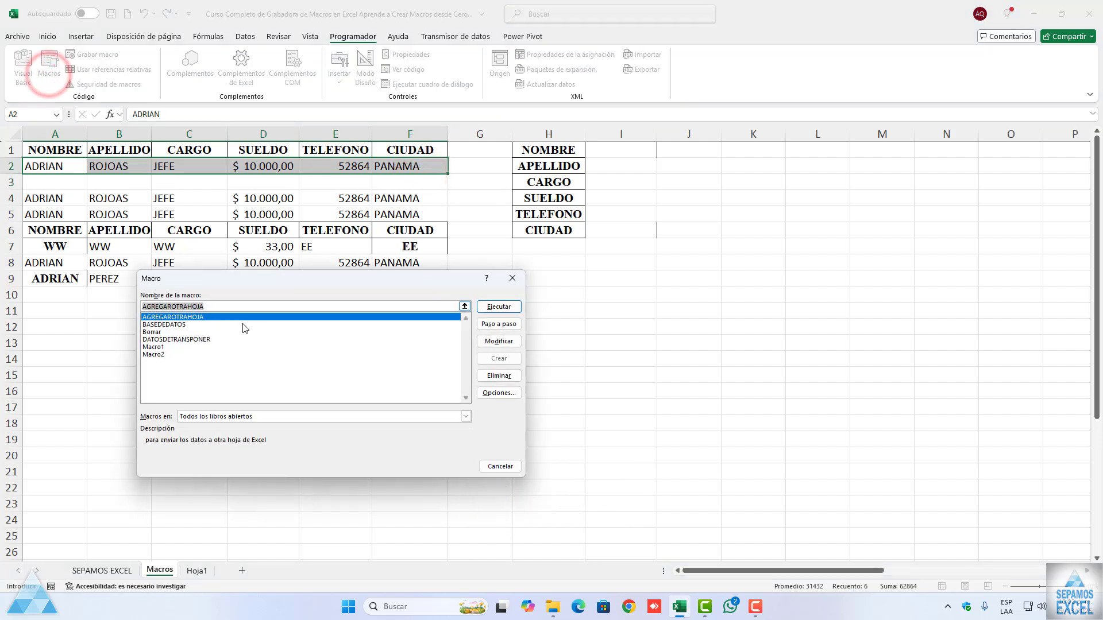
click(171, 323)
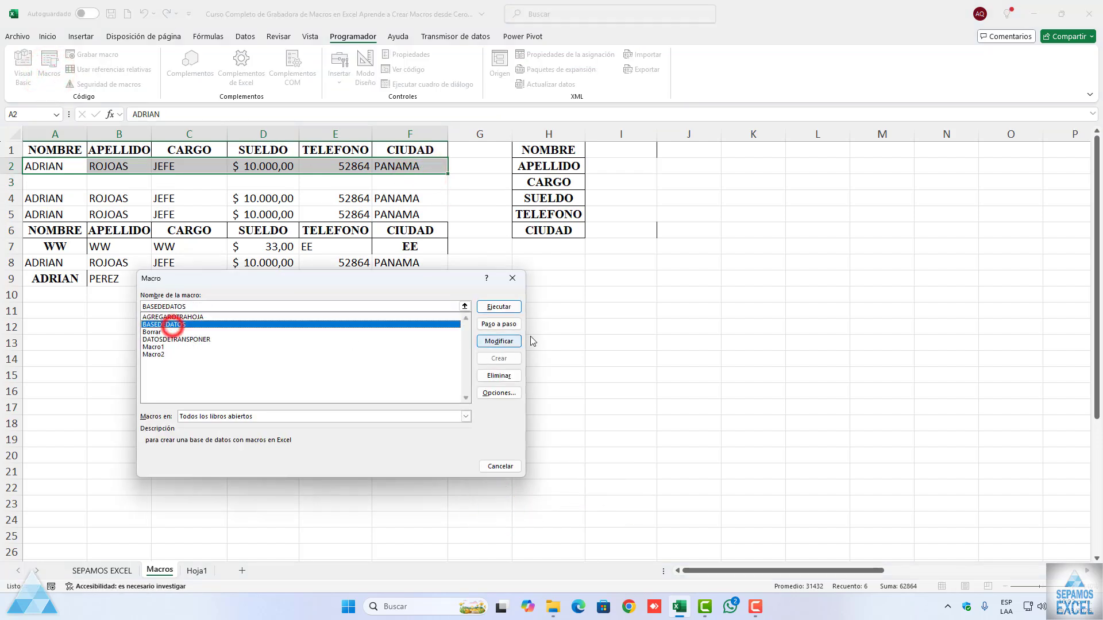
click(499, 307)
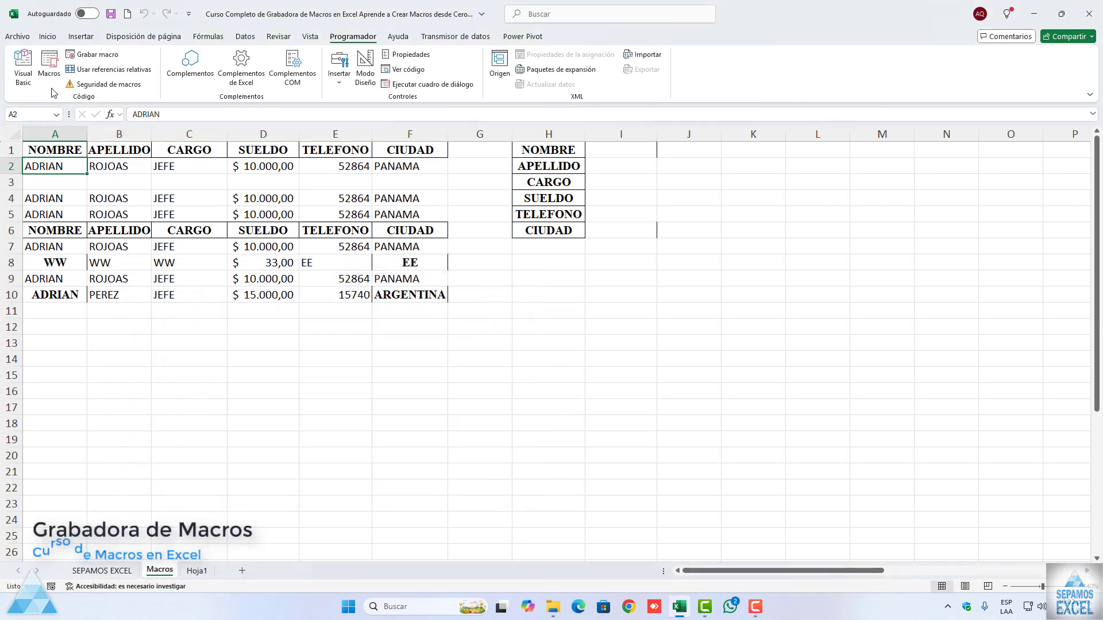
Step: Fill the vertical form in I1:I6 with test entries qq, qqq, qqq, salary 3333, a test phone number and city ttt
click(49, 66)
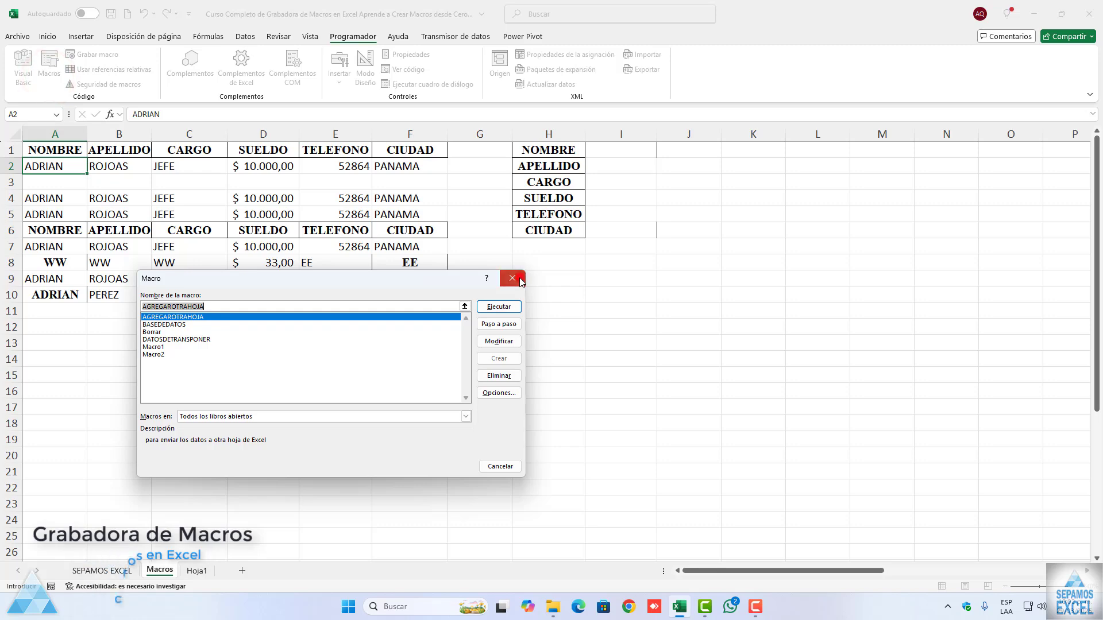
click(512, 278)
click(594, 148)
text(qq)
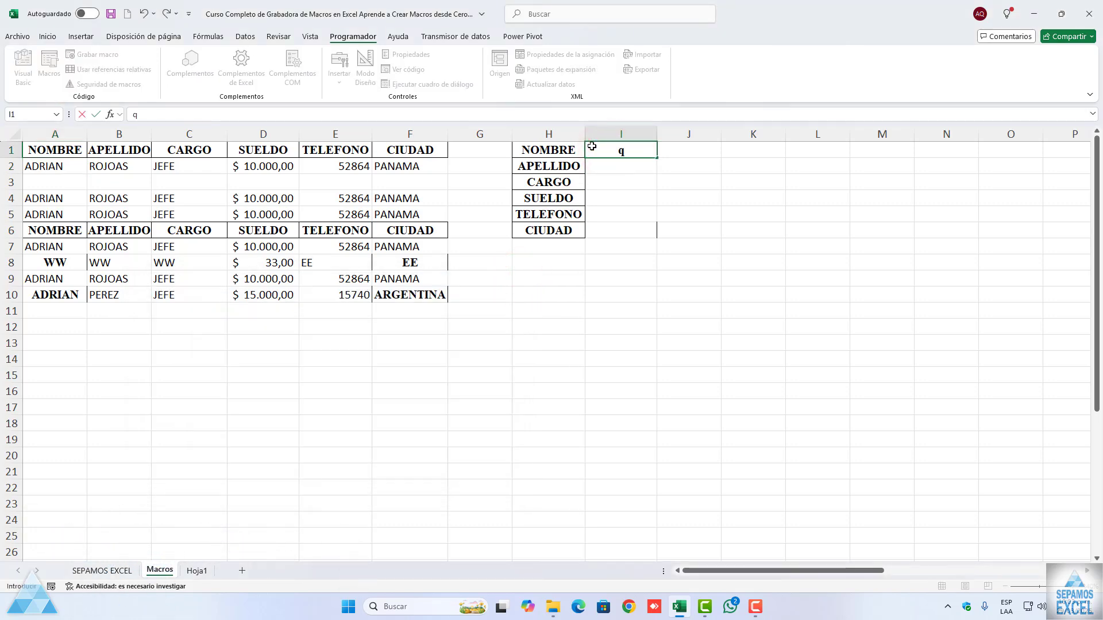
key(Return)
text(qqq)
key(Return)
text(qqq)
key(Return)
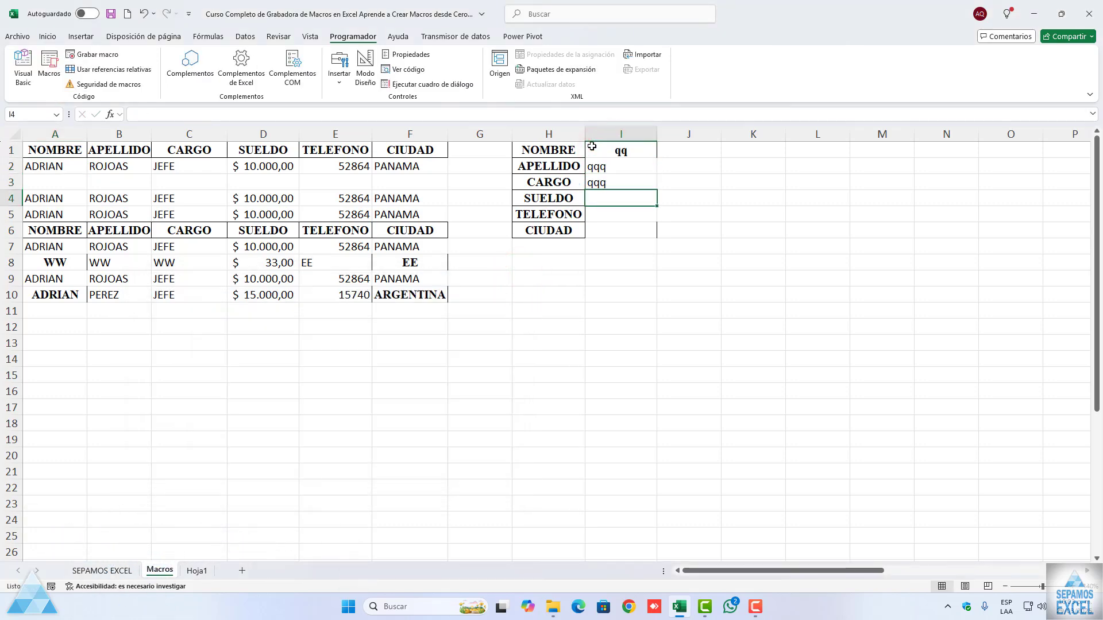
text(3333)
key(Return)
text(333)
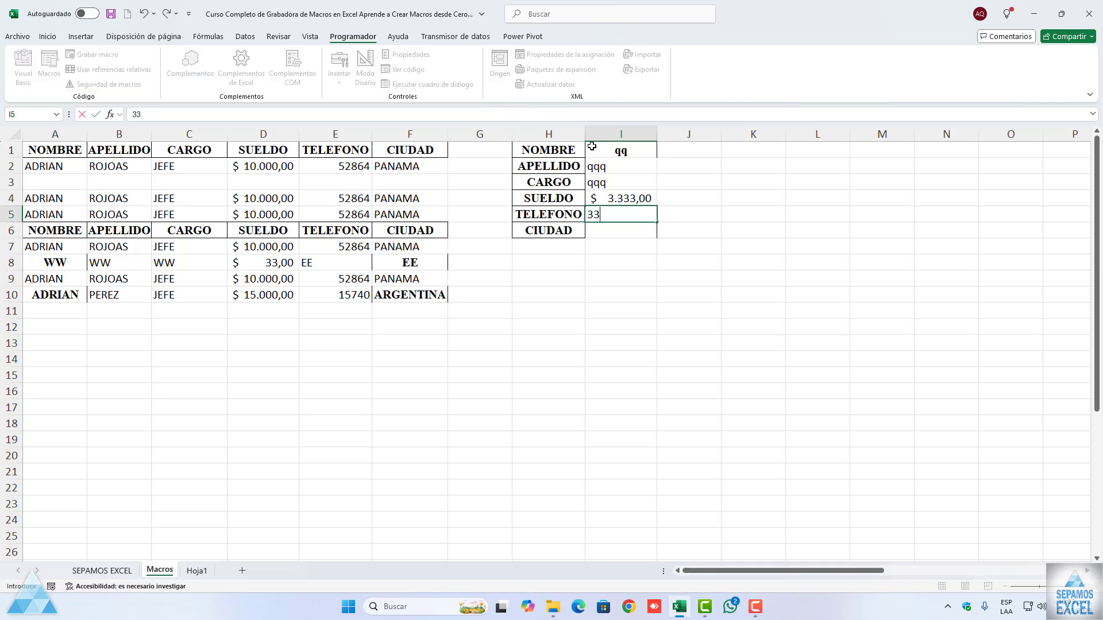
key(Return)
text(ttt)
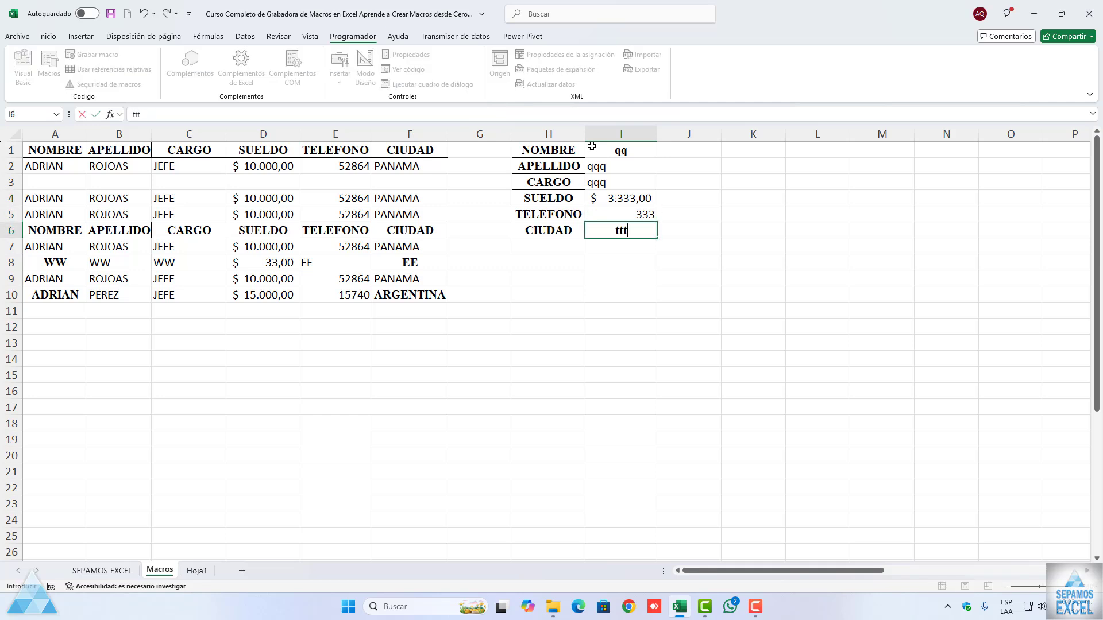
click(598, 194)
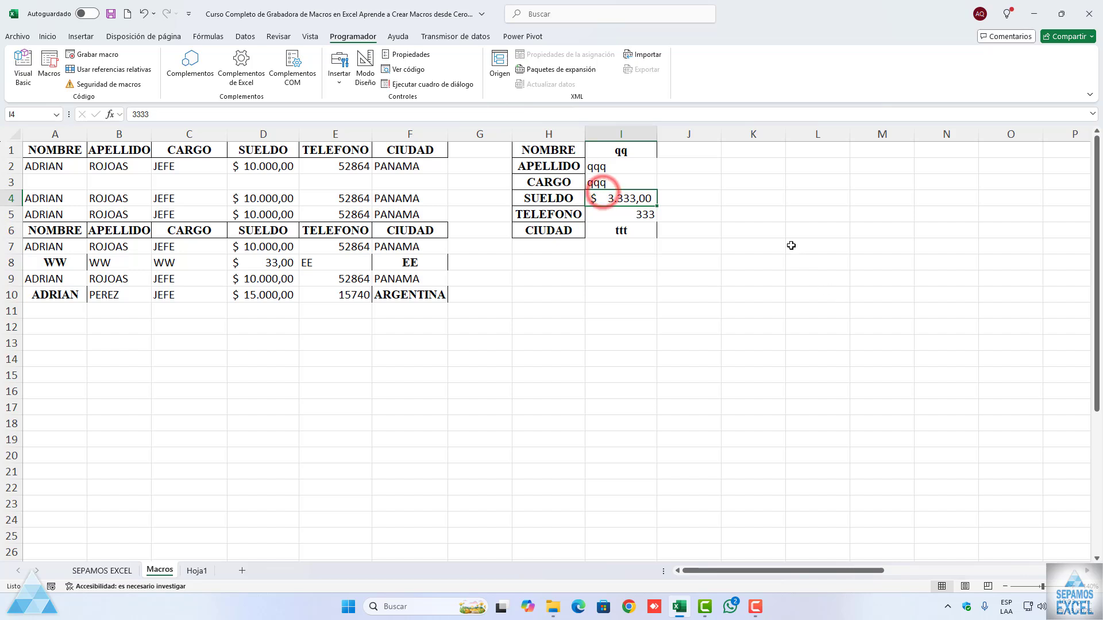
Step: Run the DATOSDETRANSPONER macro to transfer the form's new test record into the second table
click(631, 153)
click(49, 69)
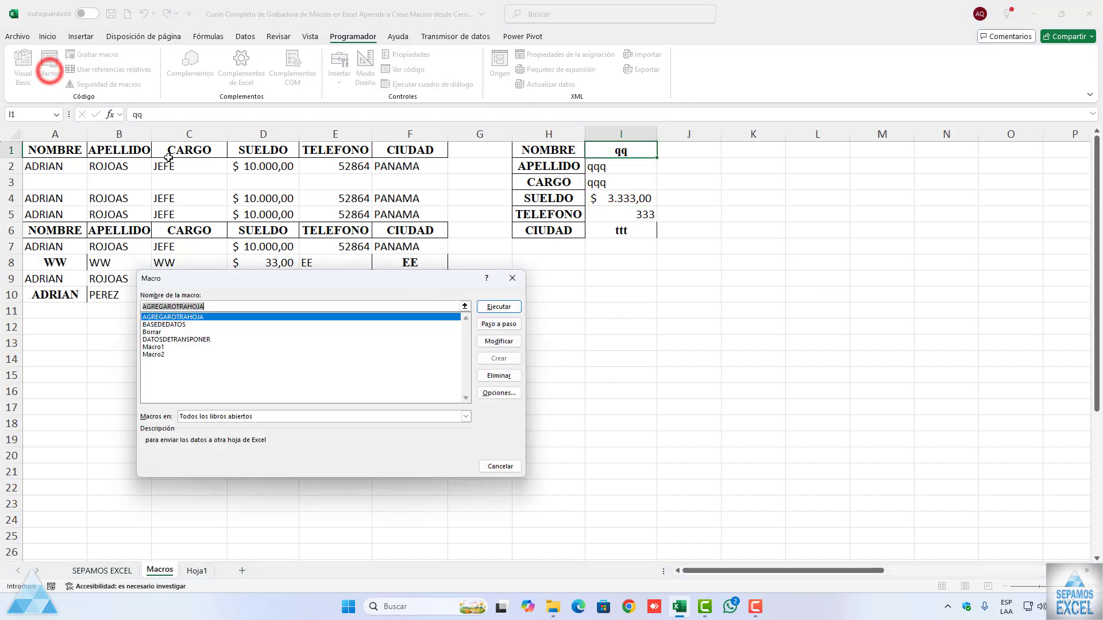
click(203, 339)
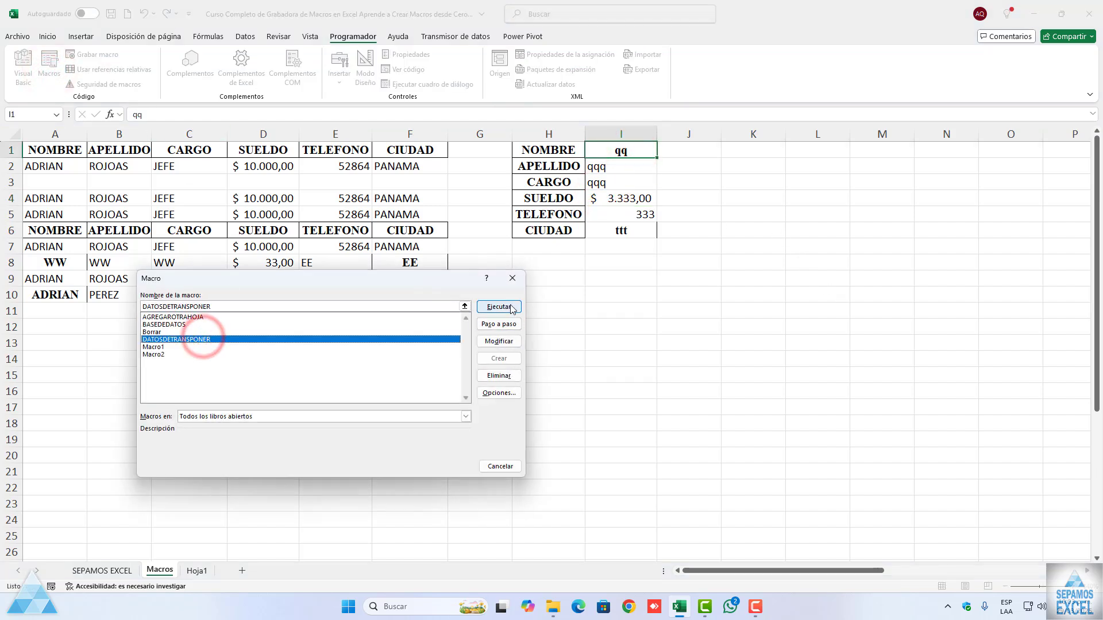
click(510, 306)
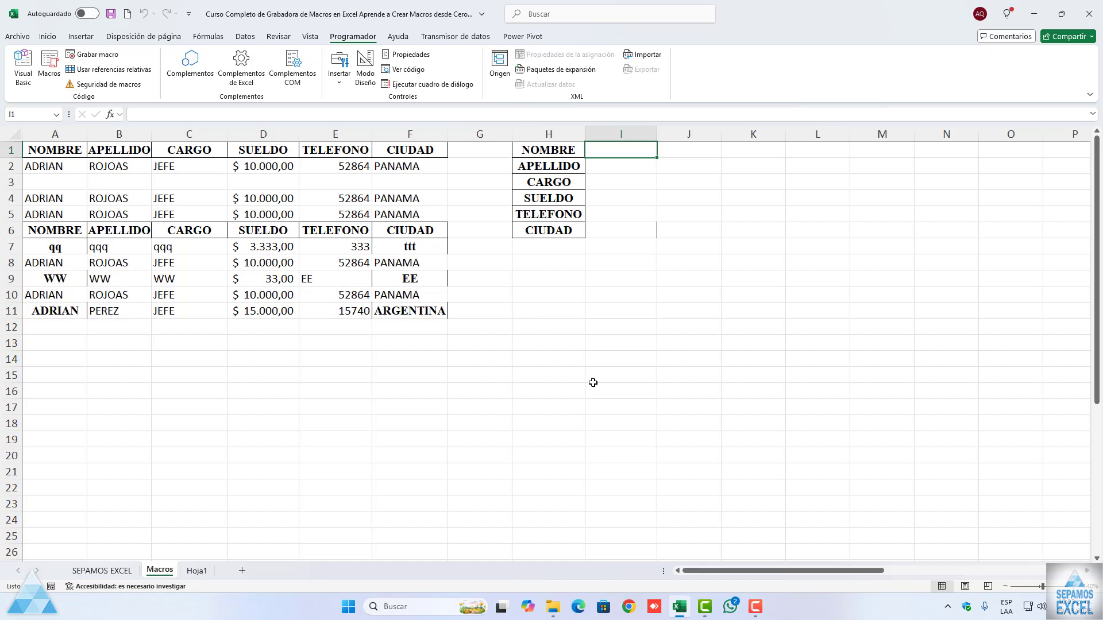
Step: Open the macro code for editing and execute the BASEDEDATOS macro line by line
click(49, 75)
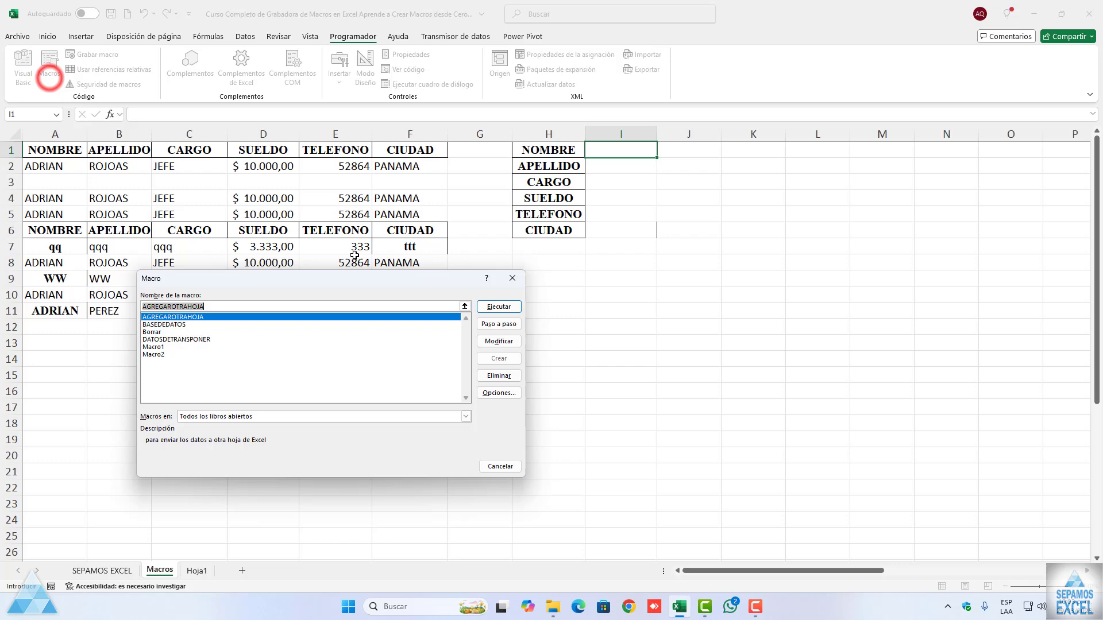
click(499, 343)
scroll(492, 345, up, 6)
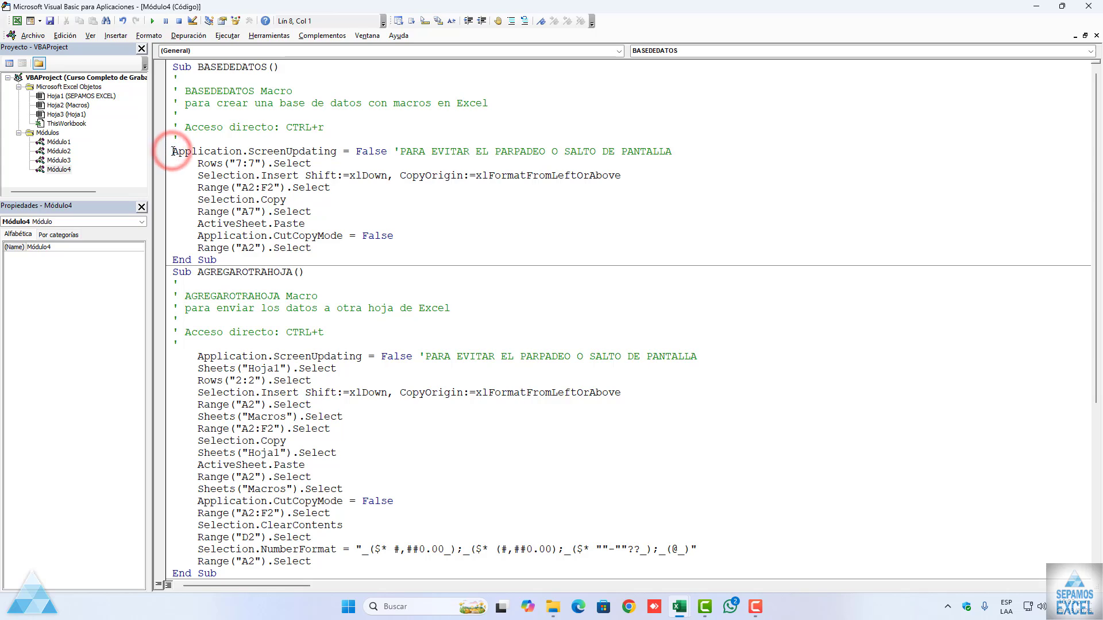
key(F8)
key(F8)
key(F8)
key(F8)
key(F8)
key(F8)
key(F8)
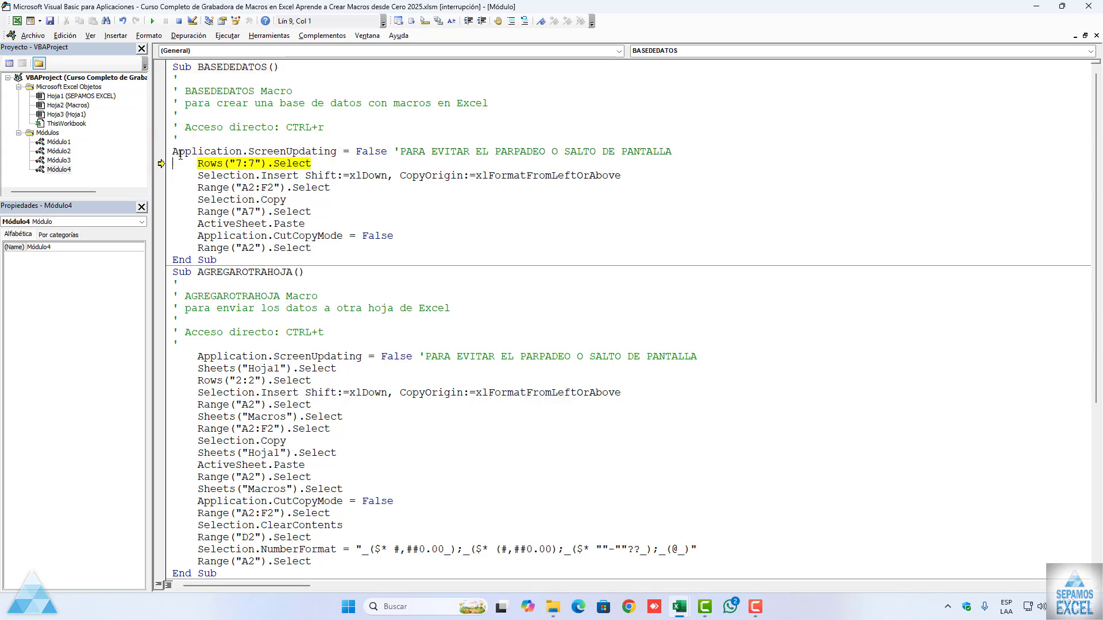
key(F8)
key(F8)
key(F8)
key(F8)
key(F8)
key(F8)
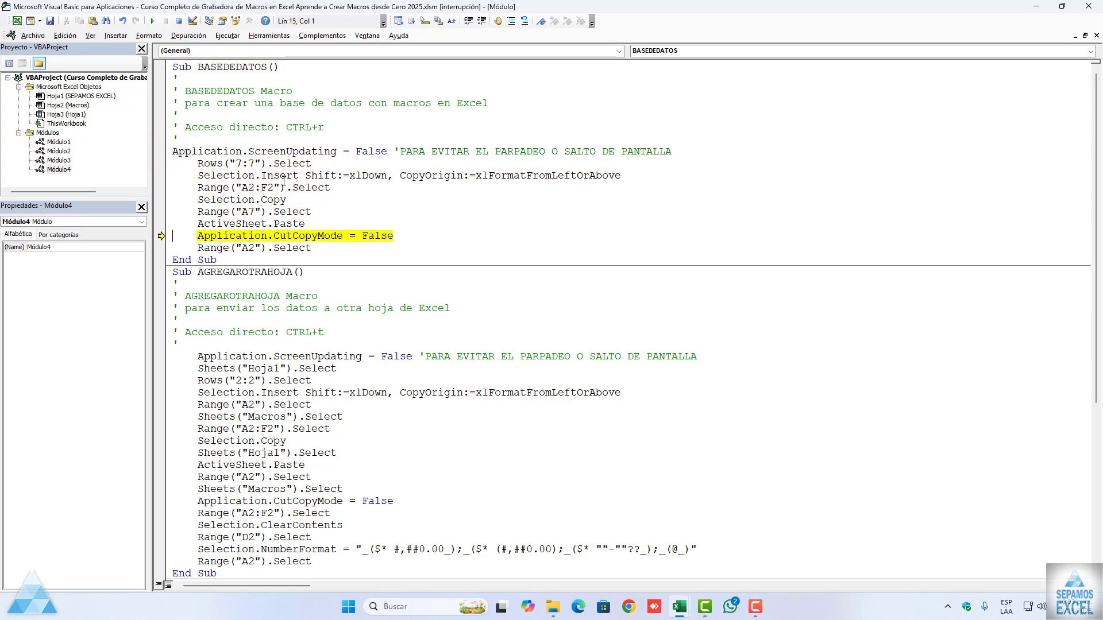
Step: Step through the BASEDEDATOS macro a second time, then reset the execution
click(202, 359)
scroll(198, 353, down, 1)
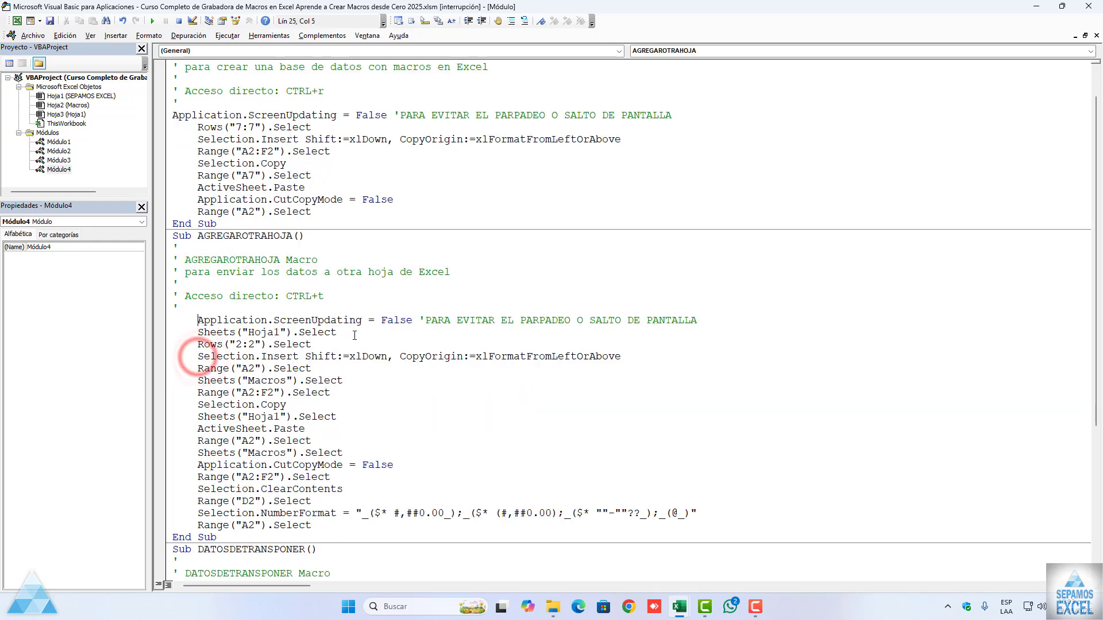
key(F8)
key(F8)
key(F8)
key(F8)
key(F8)
key(F8)
key(F8)
key(F8)
key(F8)
key(F8)
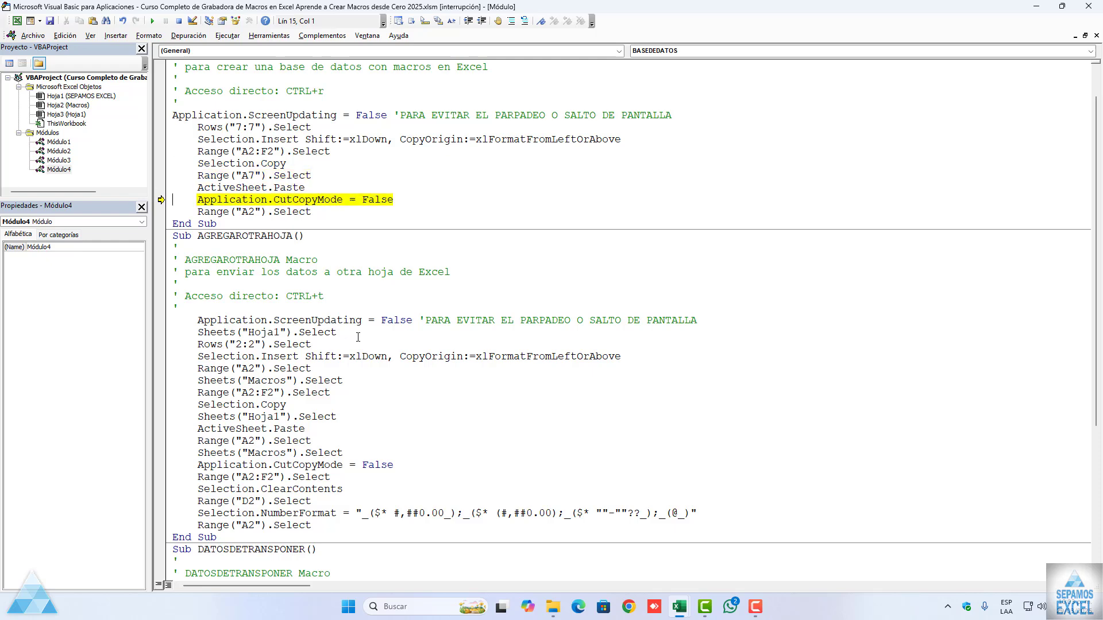
key(F8)
click(286, 323)
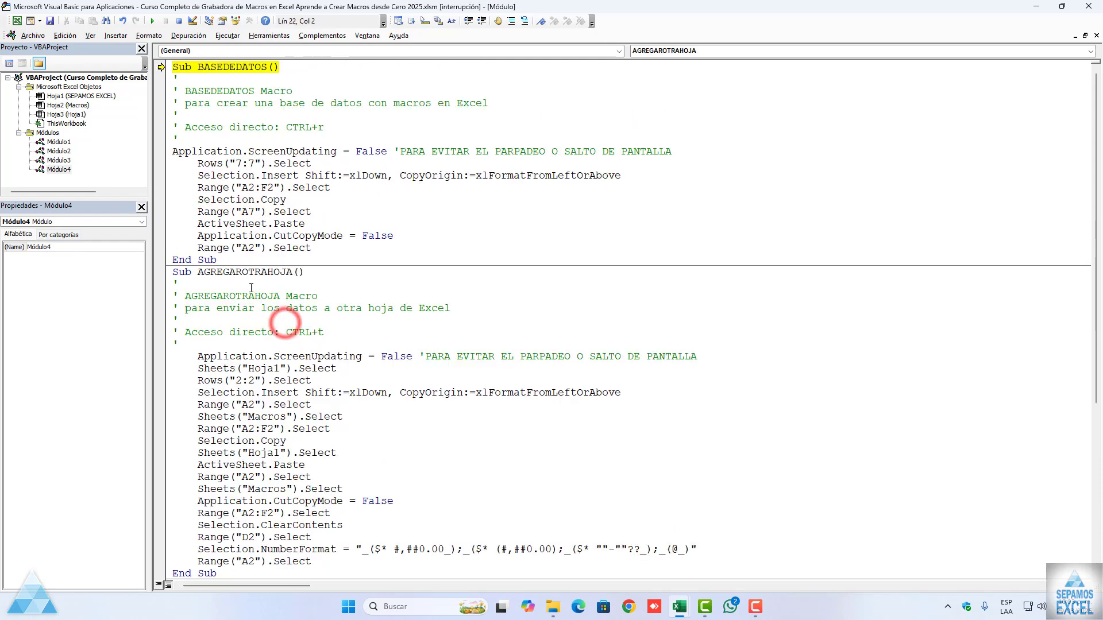
click(179, 20)
Step: Execute the AGREGAROTRAHOJA macro line by line from its ScreenUpdating statement to the end, then reset the execution
click(198, 357)
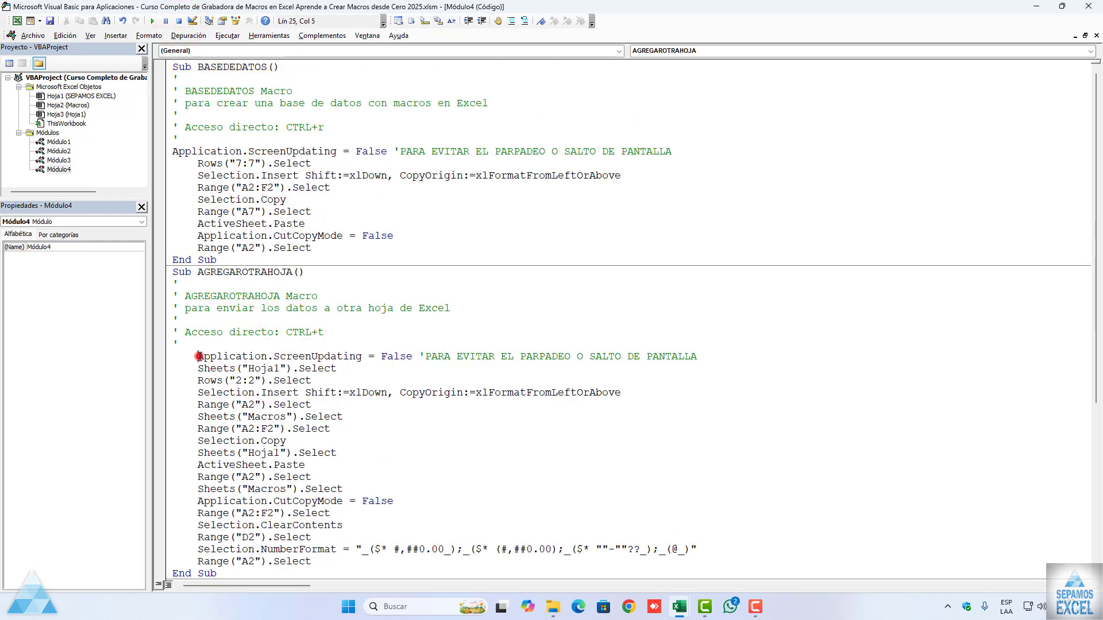
scroll(332, 341, down, 3)
key(F8)
key(F8)
key(F8)
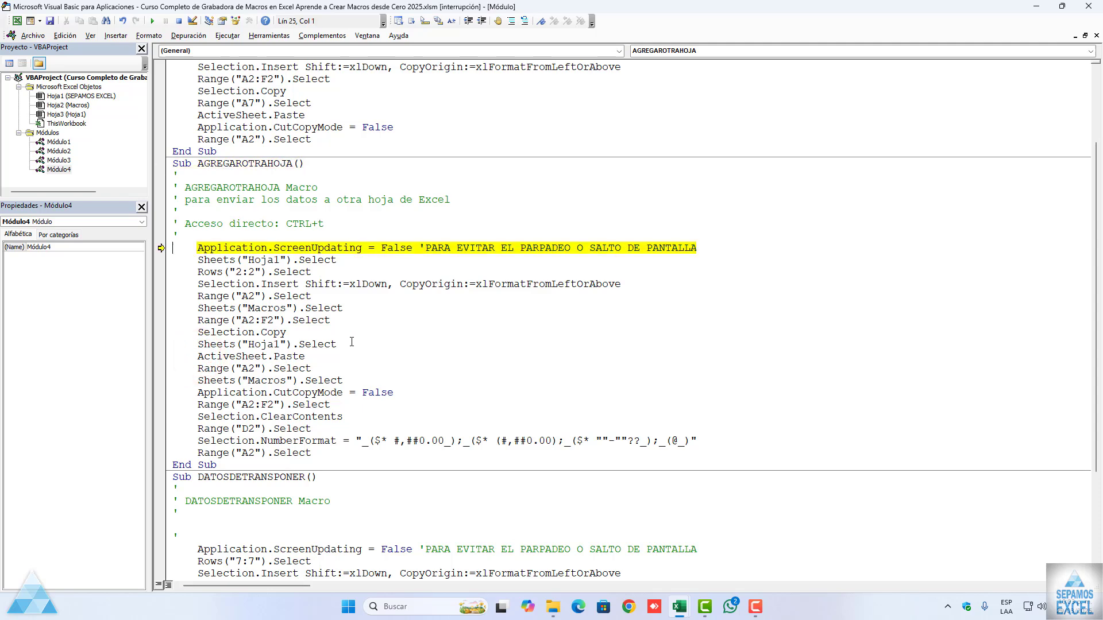
key(F8)
key(F8)
key(F8)
key(F8)
key(F8)
key(F8)
key(F8)
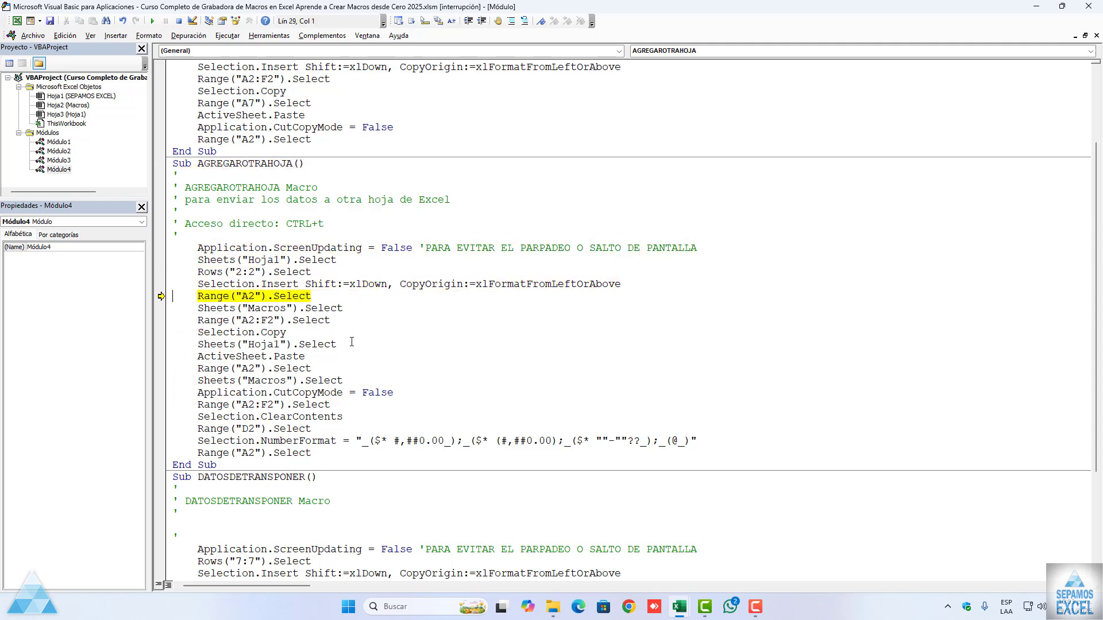
key(F8)
key(F8)
key(F8)
key(F8)
key(F8)
scroll(351, 342, down, 1)
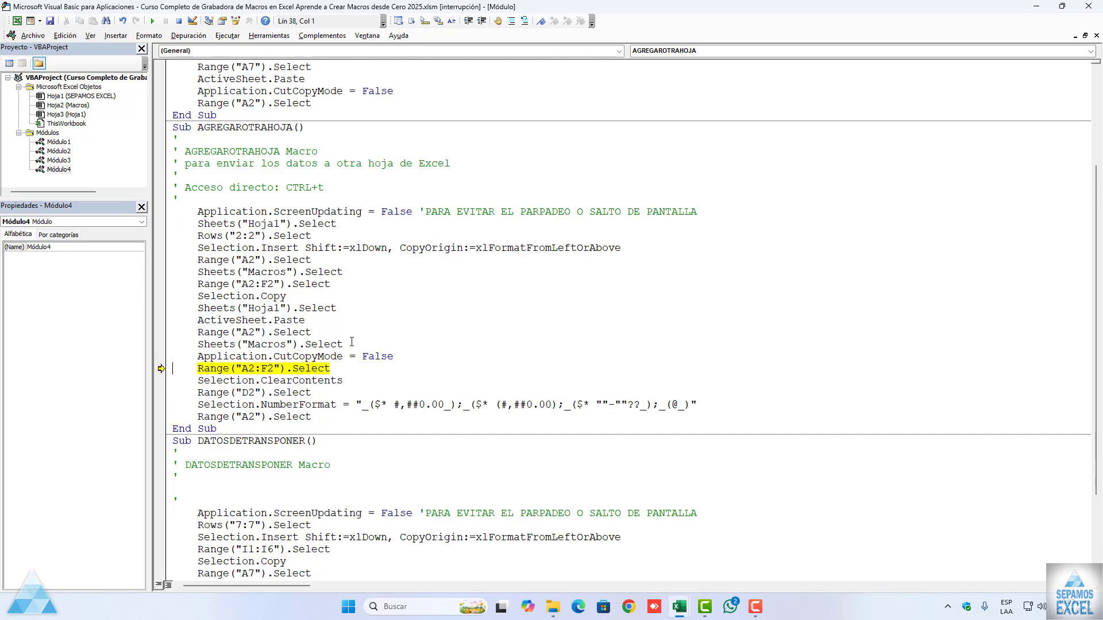
key(F8)
key(F8)
key(F8)
key(F8)
key(F8)
key(F8)
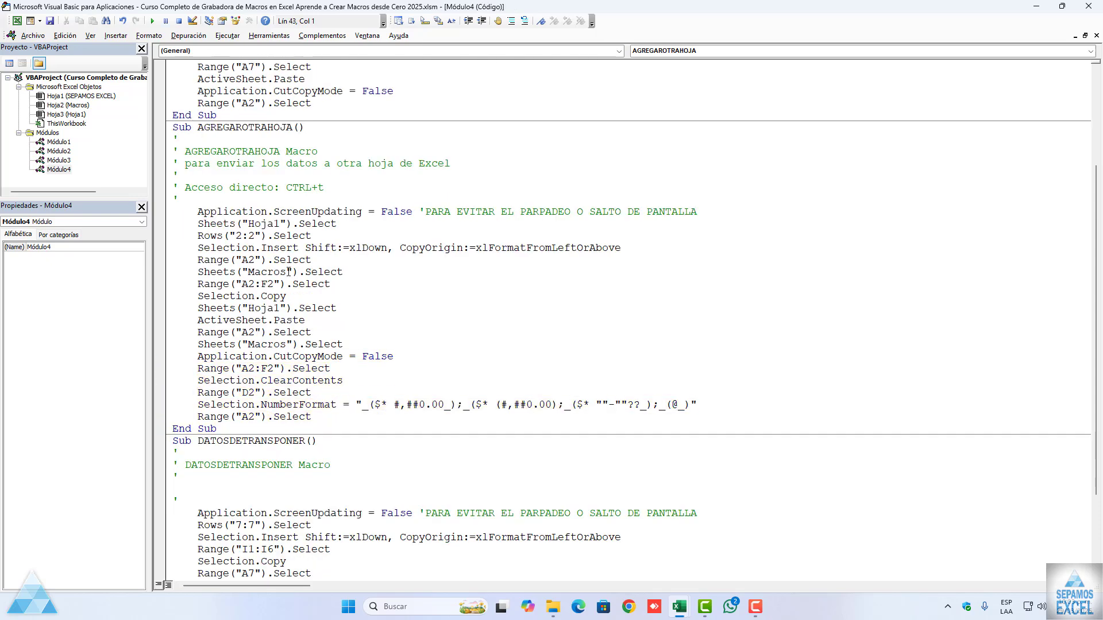
click(177, 23)
Step: Return to the workbook, check the transferred records on Hoja1, and go back to the Macros sheet
click(1035, 6)
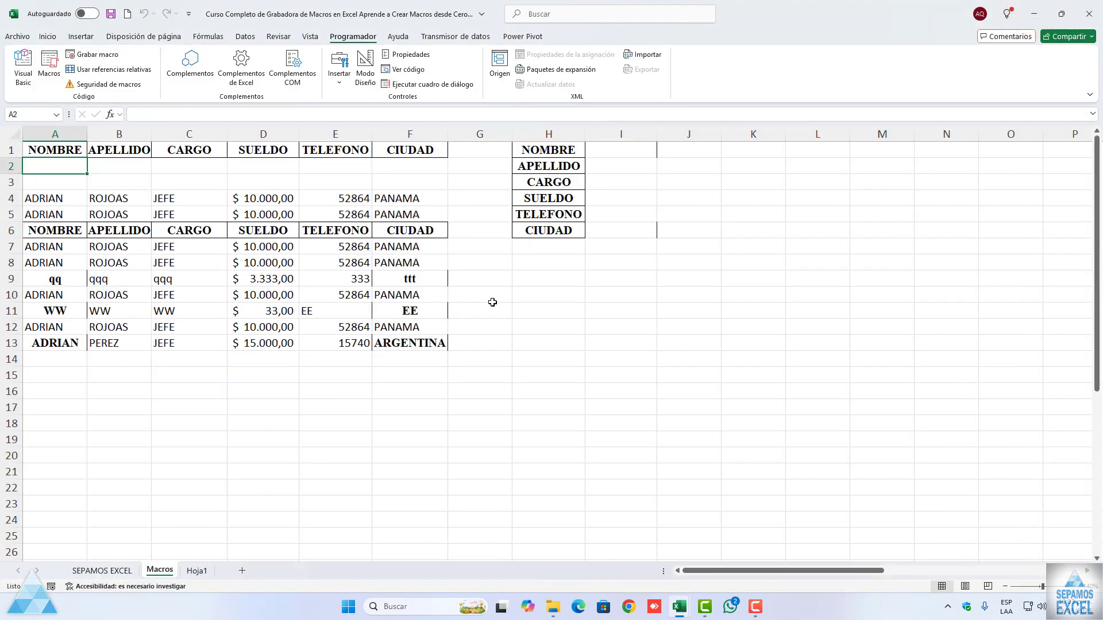
click(197, 570)
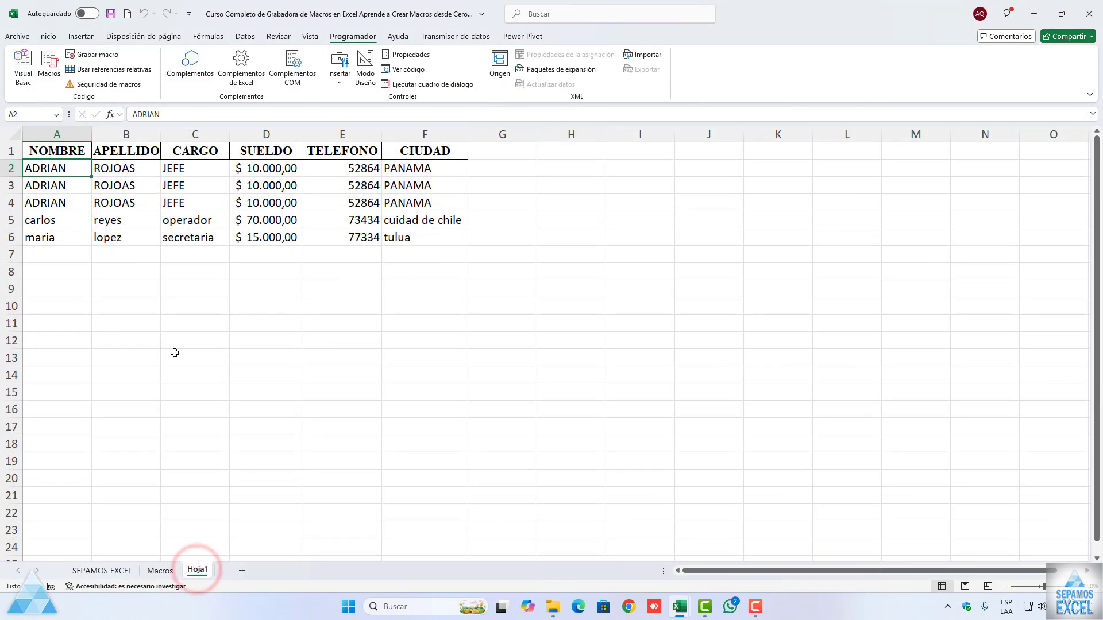
click(160, 570)
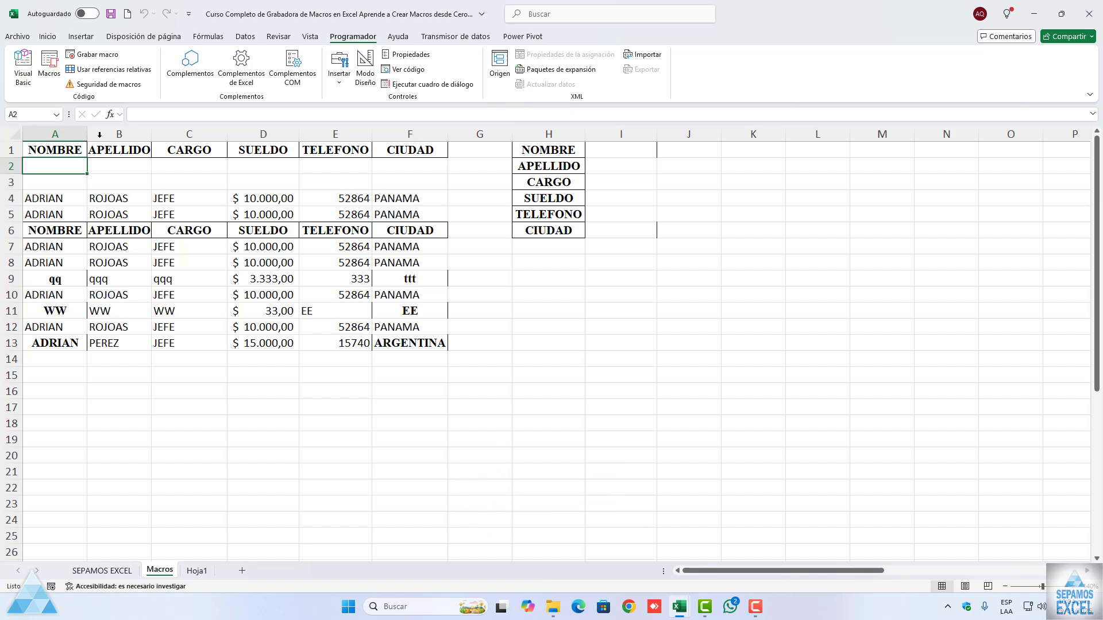
Step: Return to the macro code and insert a blank line above the ScreenUpdating statement in the BASEDEDATOS macro
click(50, 66)
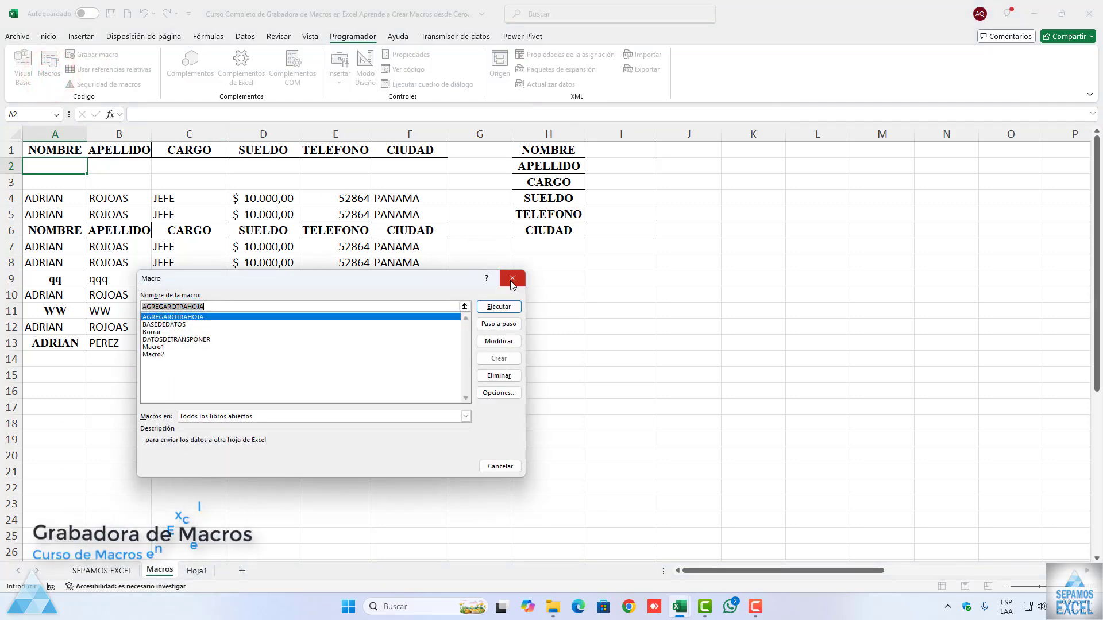
click(512, 280)
click(23, 66)
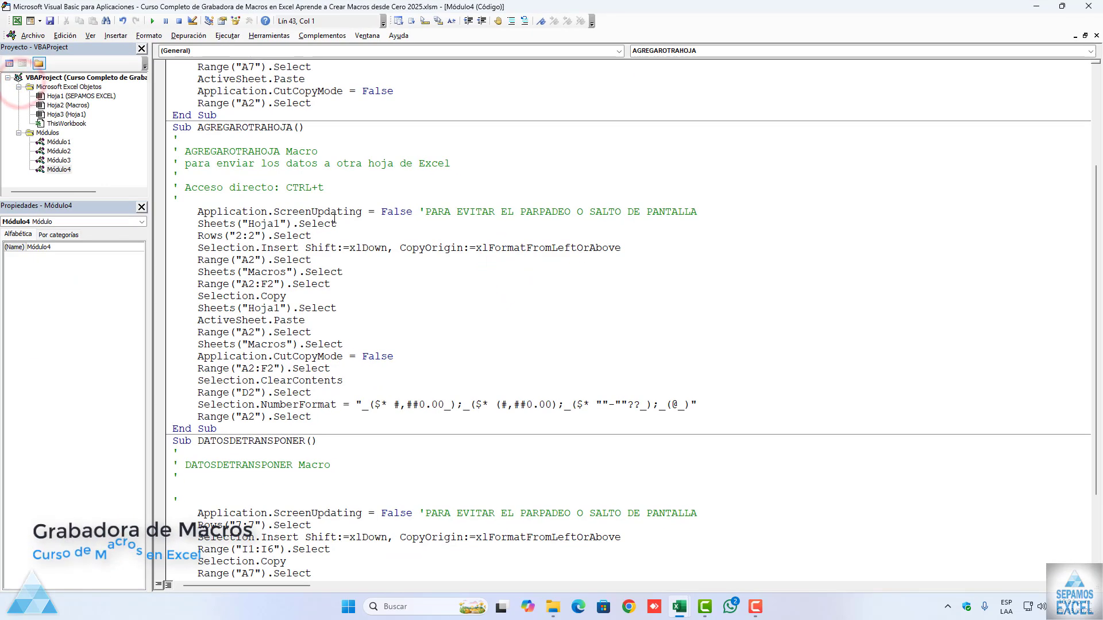
scroll(334, 219, up, 4)
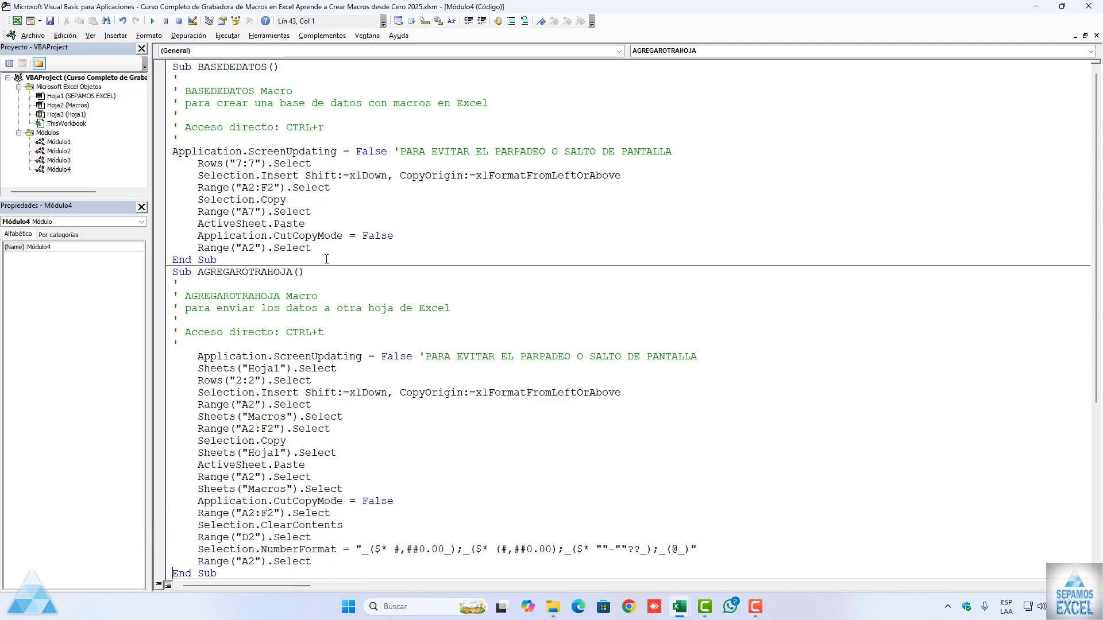
click(215, 138)
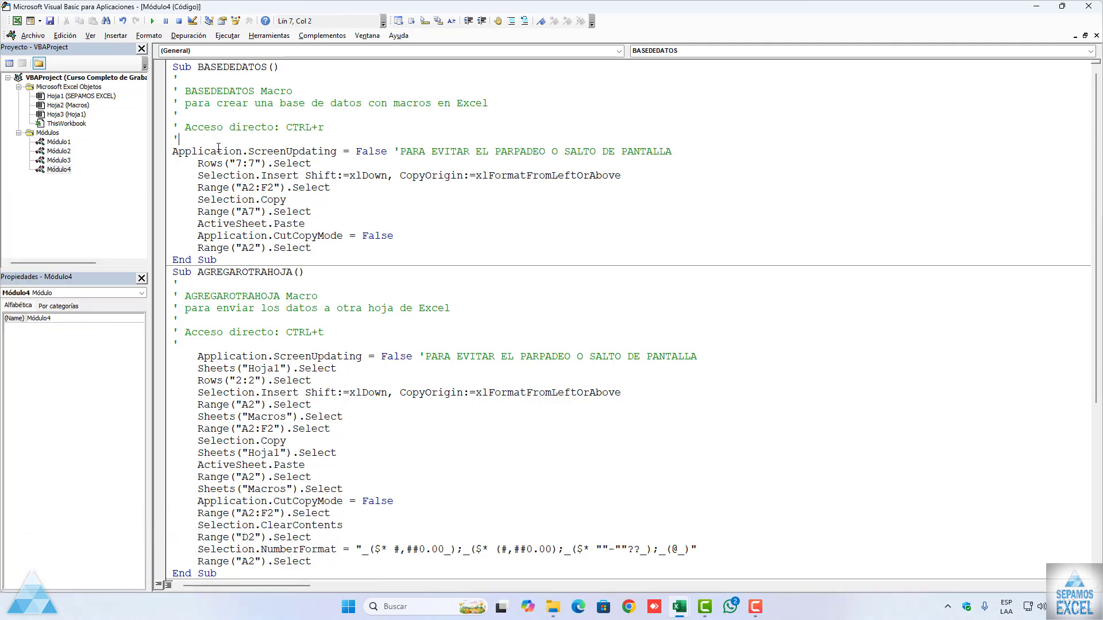
key(Return)
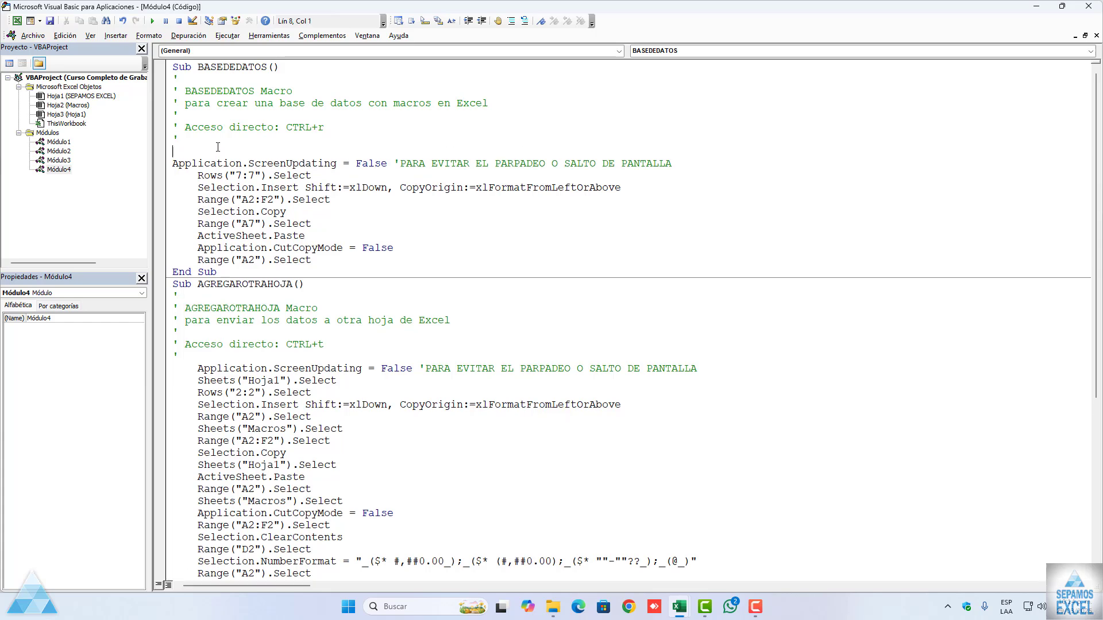
Step: Begin a statement on the blank line that assigns a MsgBox function call to the variable MENSAJE
text(MESNAJE)
key(BackSpace)
key(BackSpace)
key(BackSpace)
key(BackSpace)
key(BackSpace)
text(NSAJE = MSGBOX()
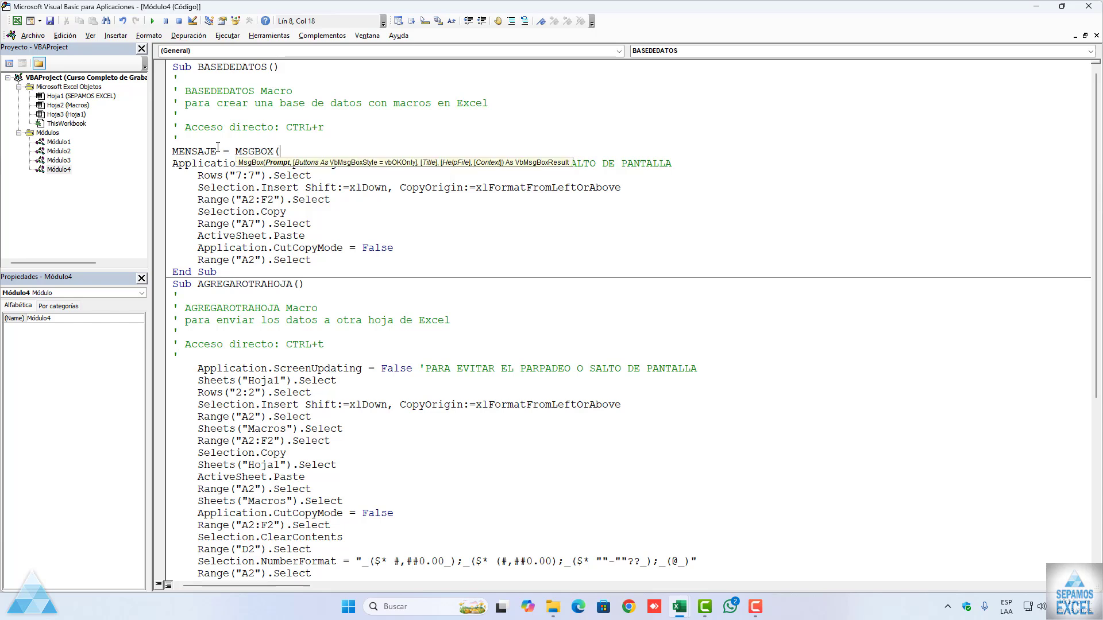
text("DESEAS AGRE)
Step: Enter "DESEAS AGREGAR LOS DATOS A LA HOJAS DE EXCEL??" as the prompt of the MENSAJE message box
key(BackSpace)
text(REGAR LOS DATOS LA)
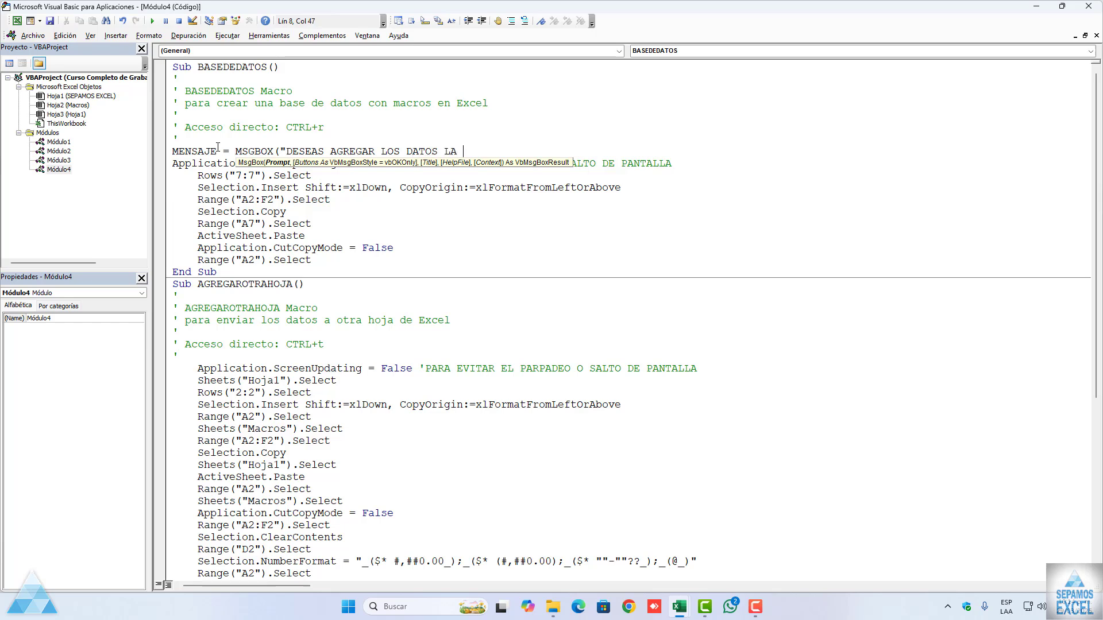
key(BackSpace)
key(BackSpace)
text(A LA HOJA D)
key(BackSpace)
key(BackSpace)
text(S DE EXCEL)
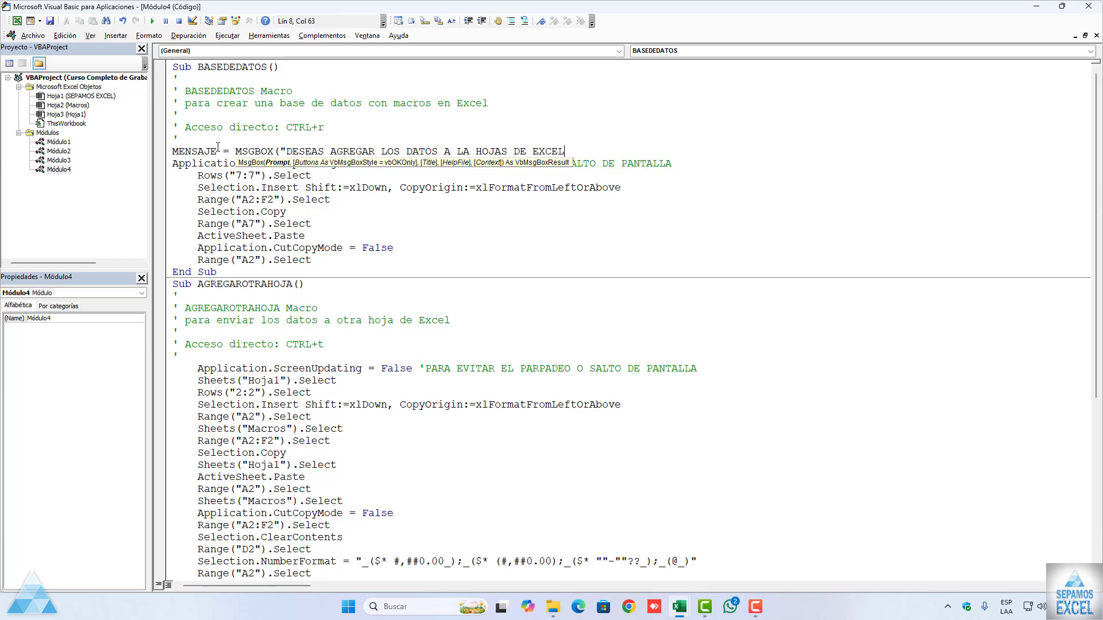
text(??,)
key(BackSpace)
text(",VBQ)
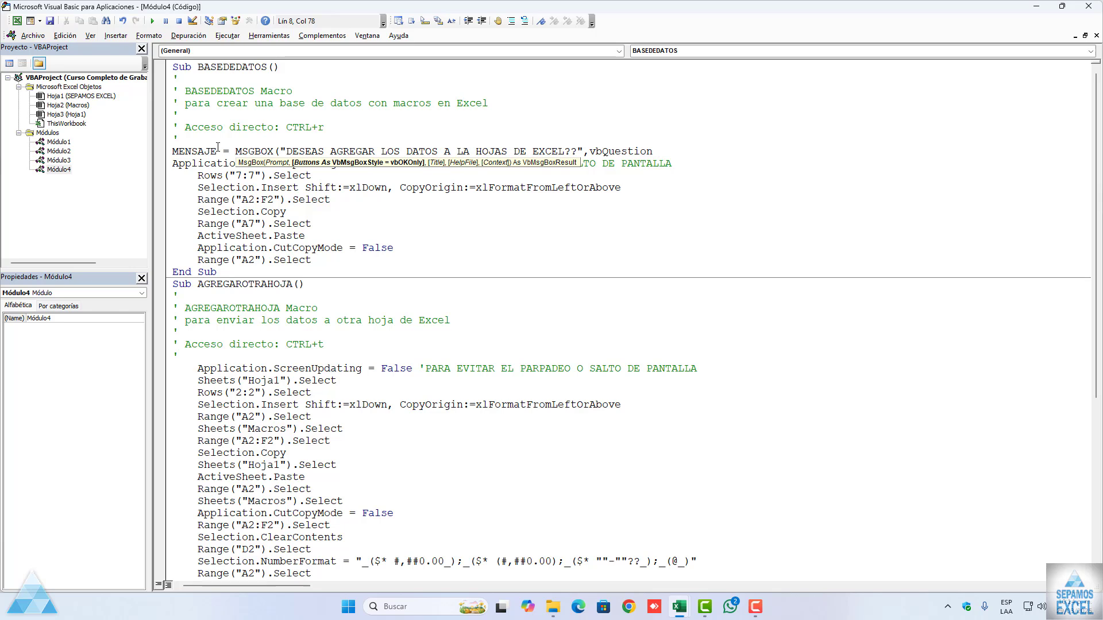
text( +)
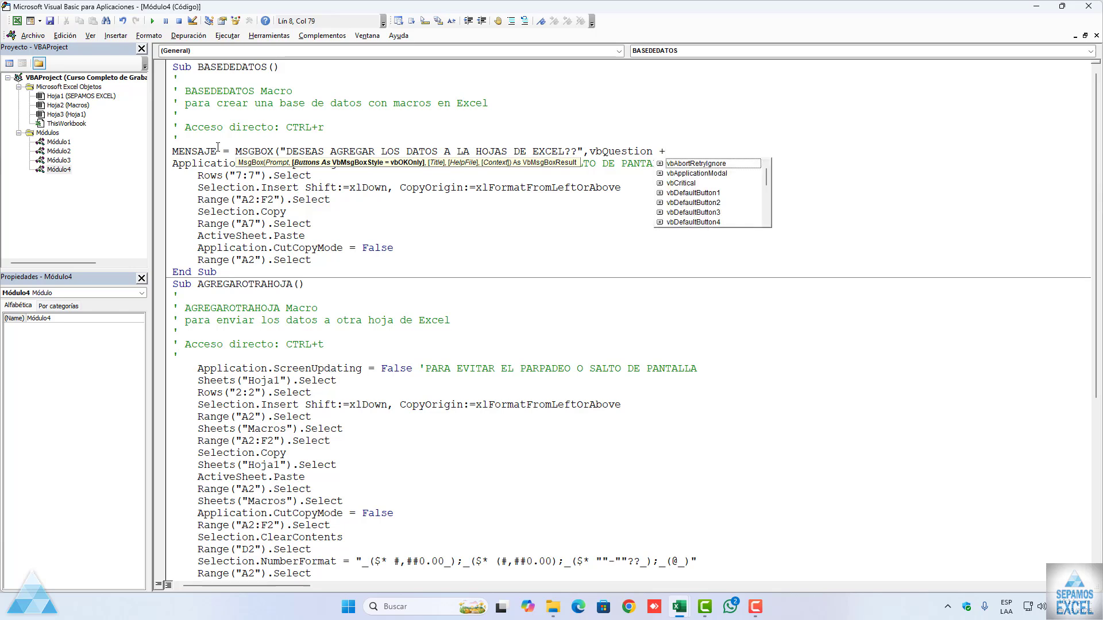
text(VB)
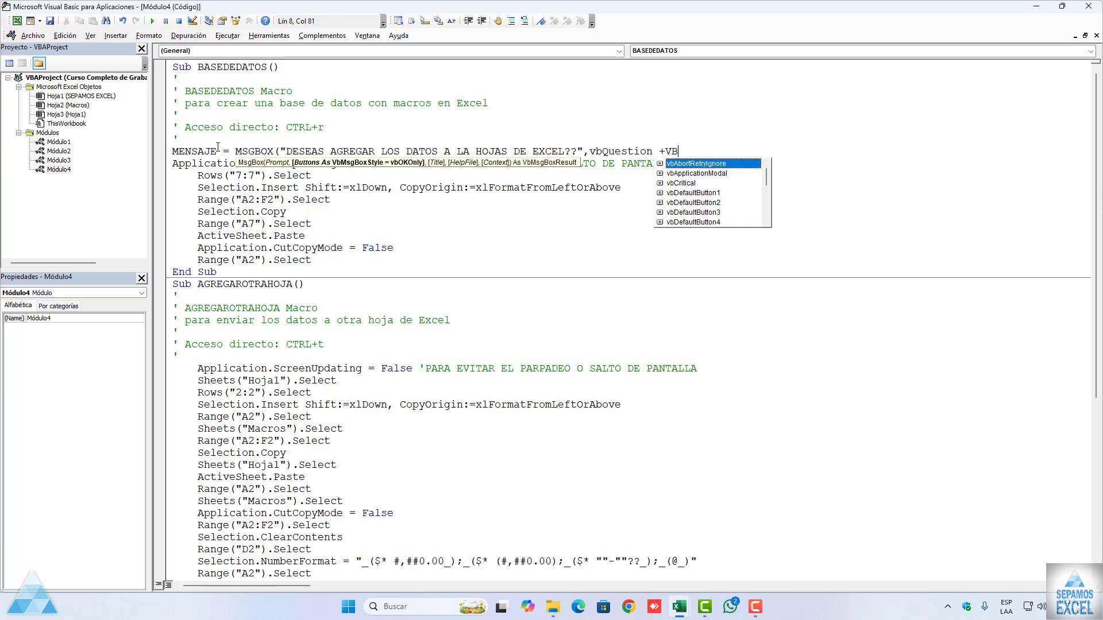
text(YesNo )
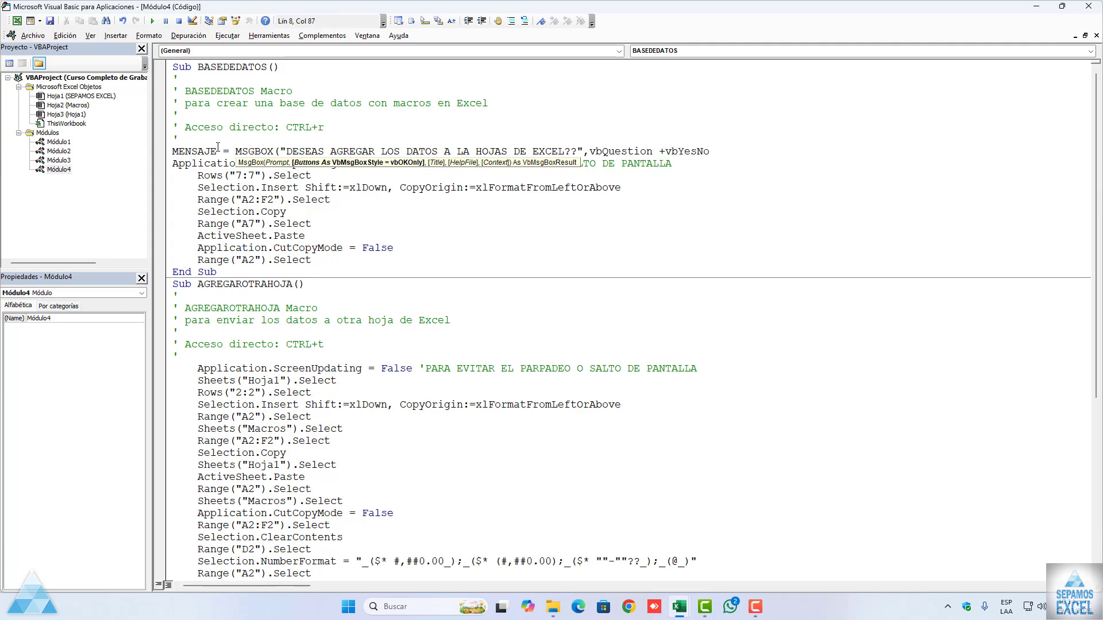
text(,)
text("SEP)
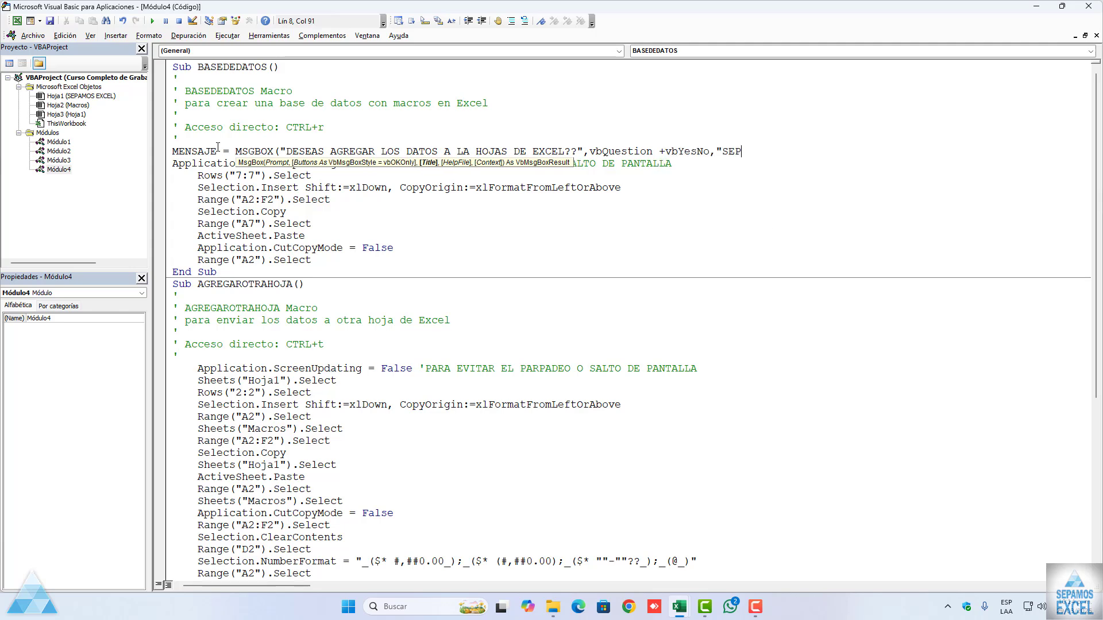
text(AMOS EXCEL"))
Step: Complete the MENSAJE message box with the buttons vbQuestion + vbYesNo and the title "SEPAMOS EXCEL"
key(Return)
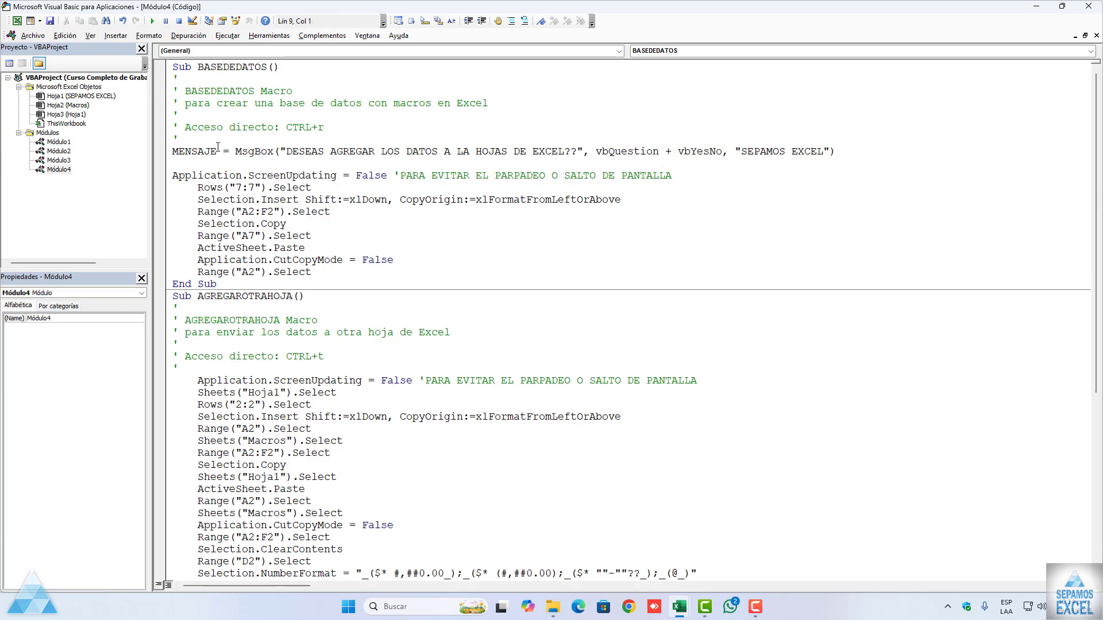
Step: Add the condition If MENSAJE = vbYes Then below the MENSAJE line, ahead of the ScreenUpdating statement
text(IF MENSAJE = VBYES THEN)
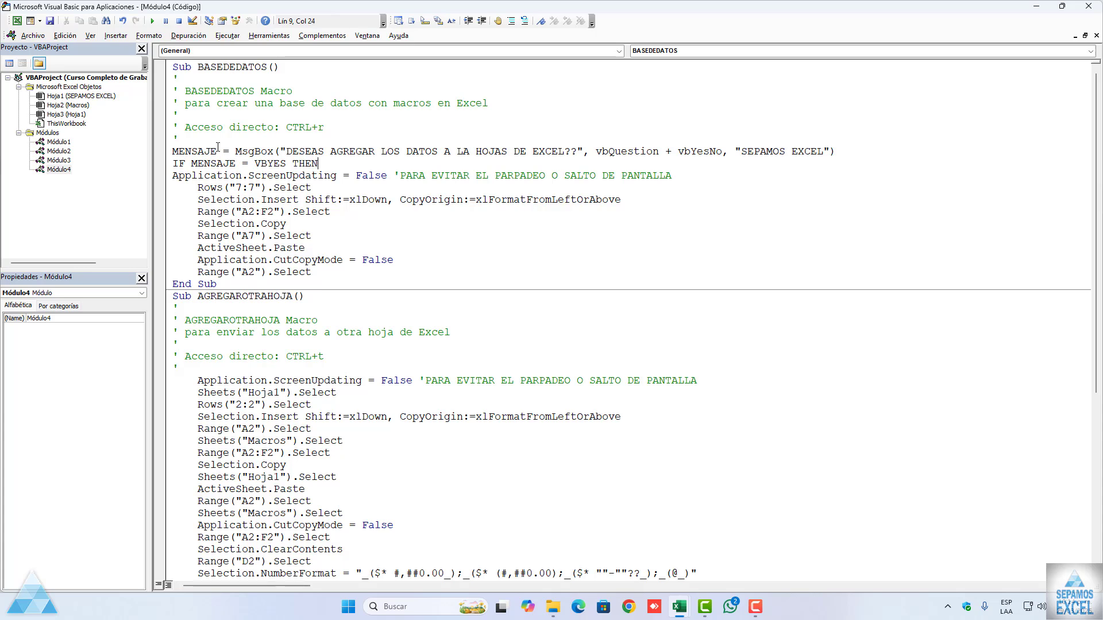
key(Return)
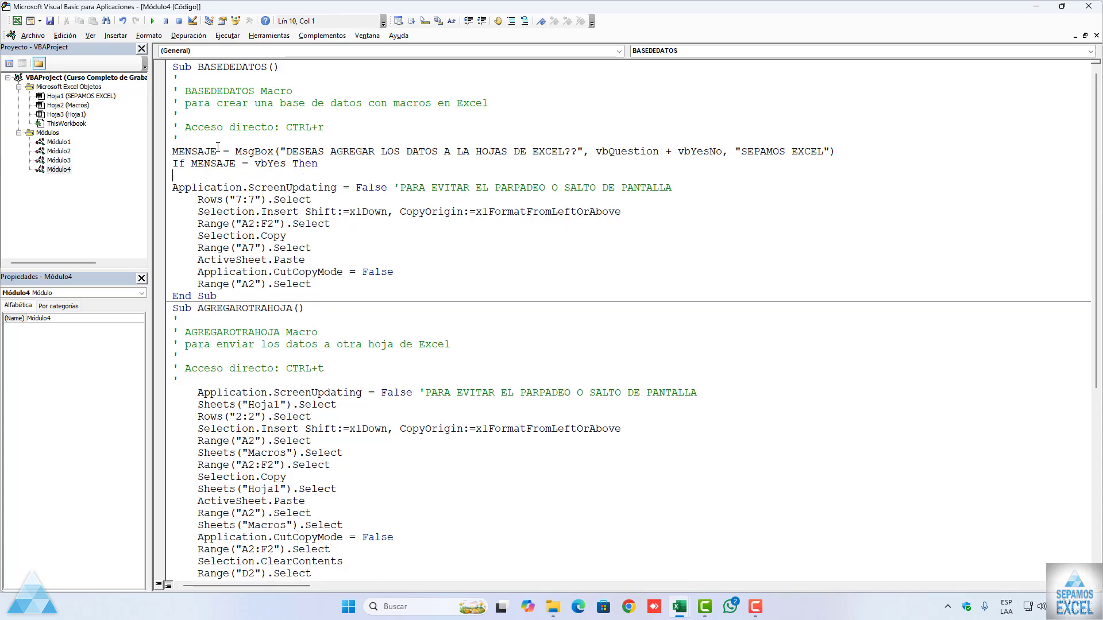
Step: Add a MsgBox after the final Range("A2").Select of BASEDEDATOS with the text "DATOS AGREGADOS CON EXITO A LA BASE DE DATOS"
click(316, 282)
key(Return)
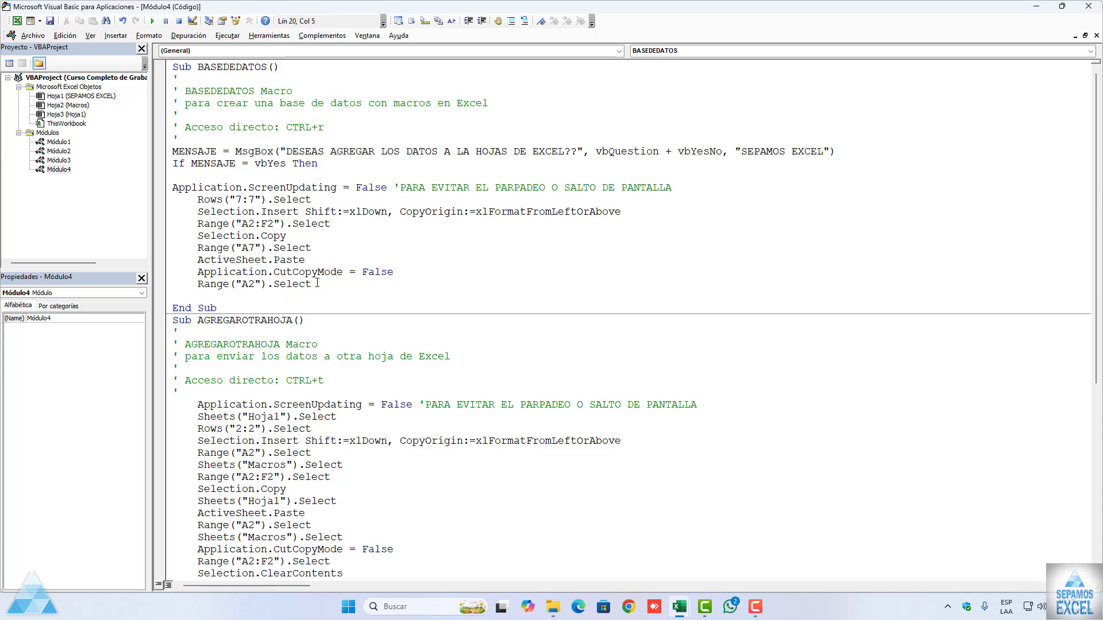
text(MSGBOS)
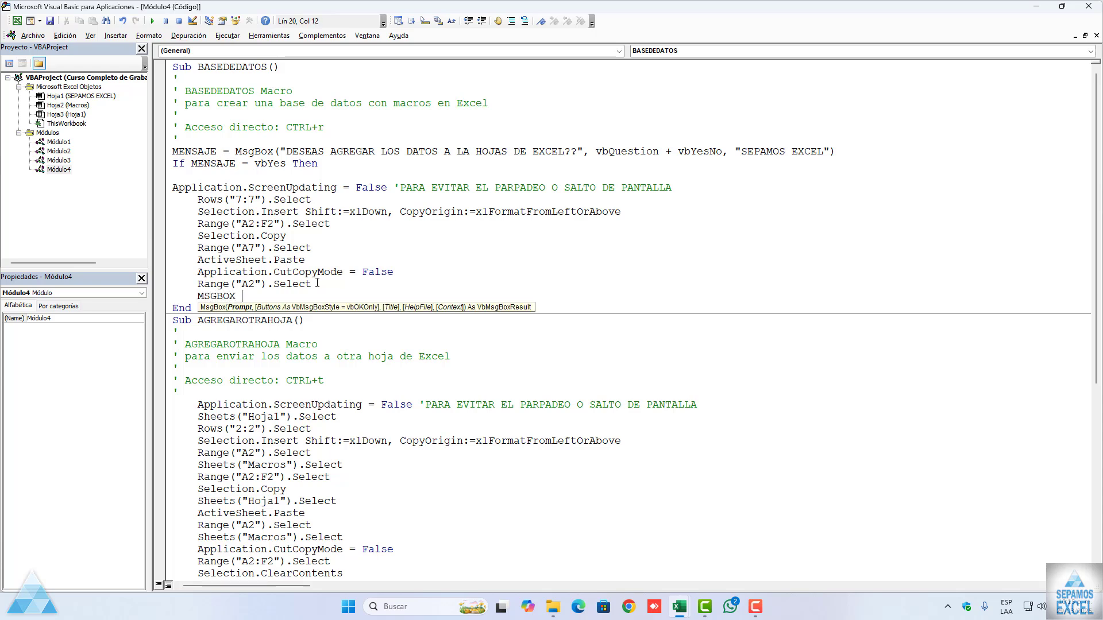
text( "DATOS AGREGADROS)
key(BackSpace)
key(BackSpace)
key(BackSpace)
key(BackSpace)
text(OS CON EXTIO)
key(BackSpace)
key(BackSpace)
key(BackSpace)
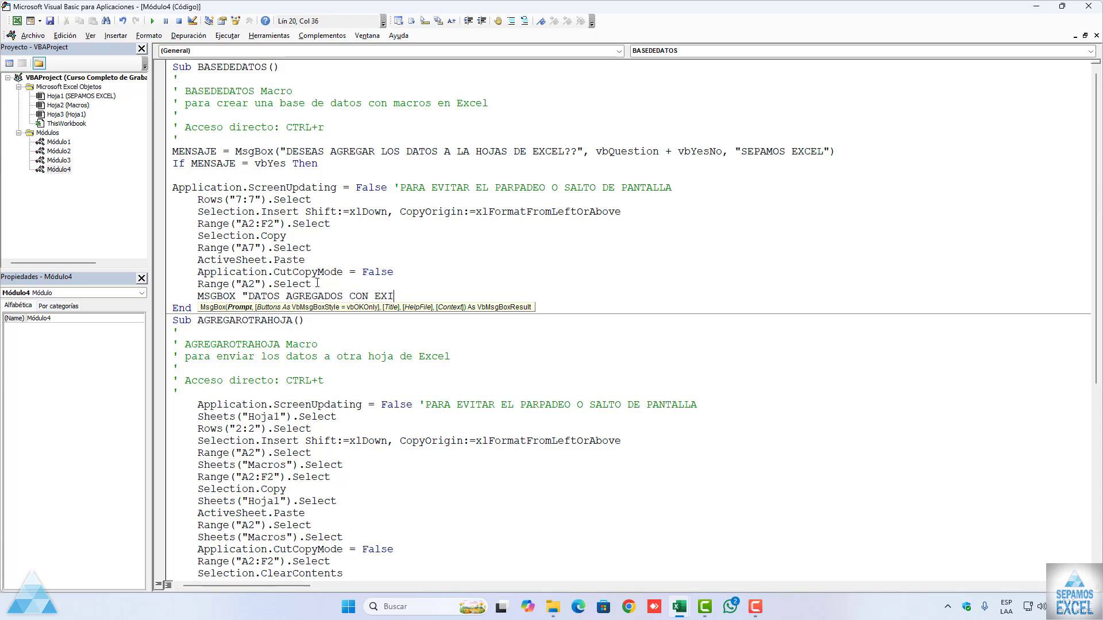
text(ITO A LA BASE DE DATOS)
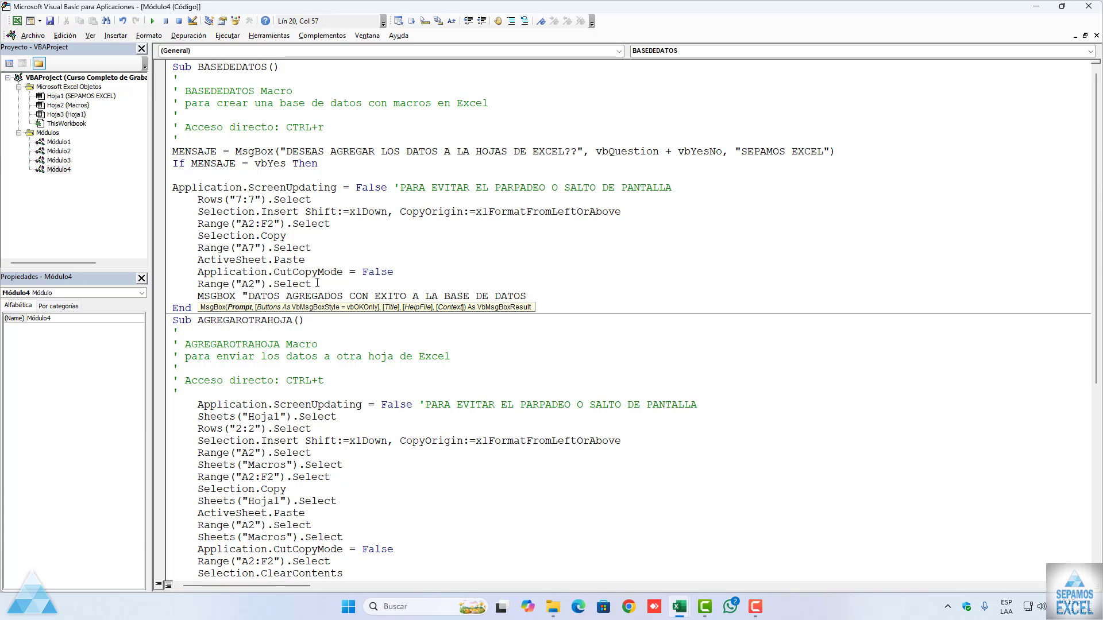
text(",vbInformation )
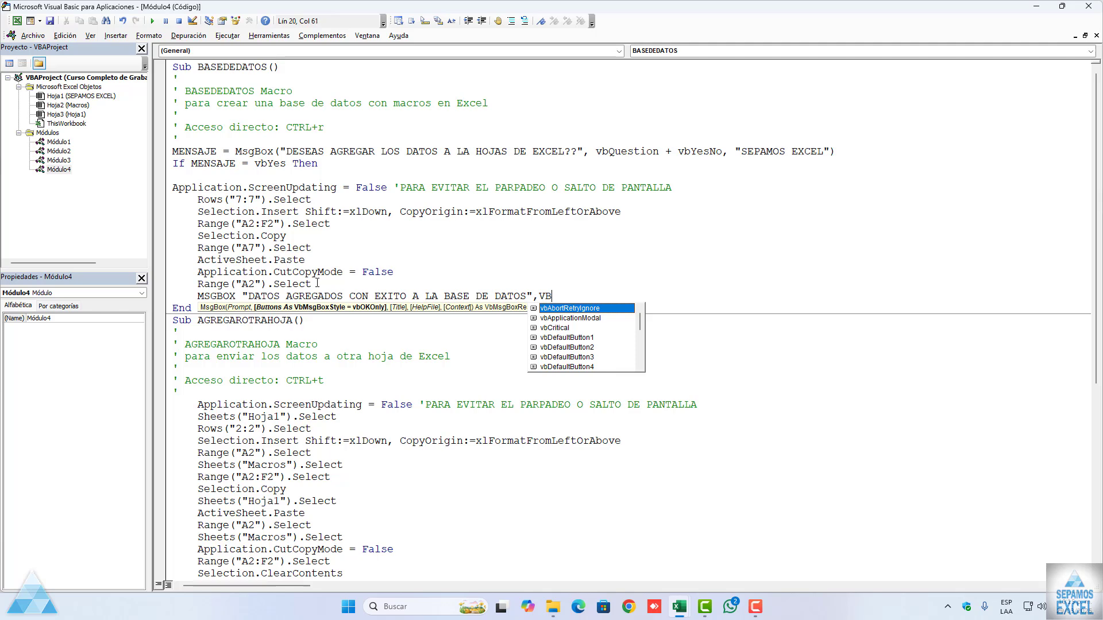
text(,)
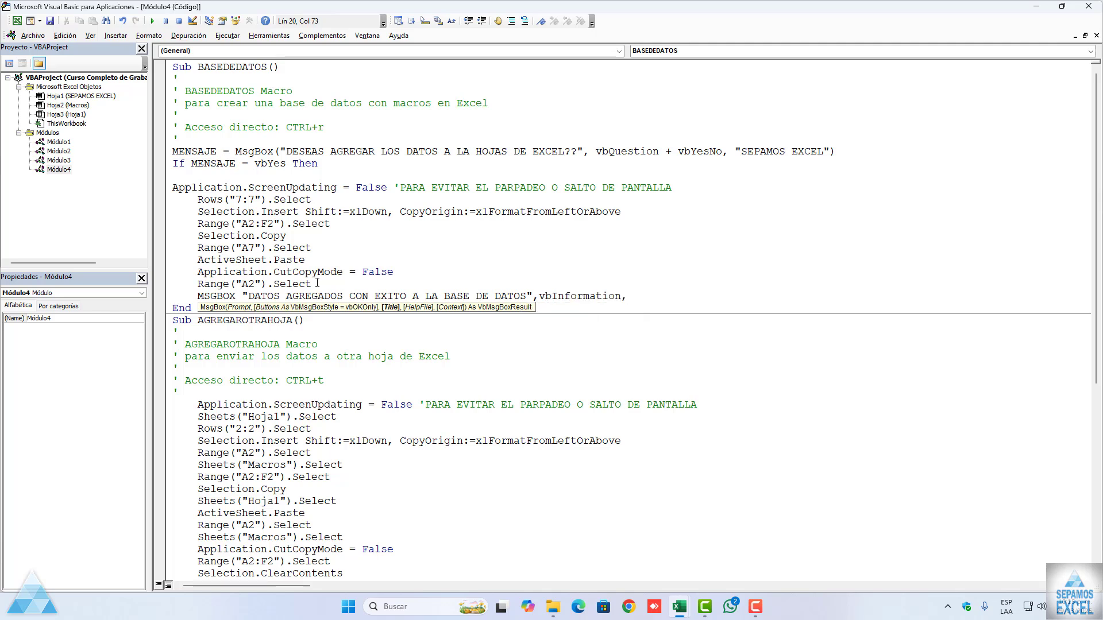
text("SEPA)
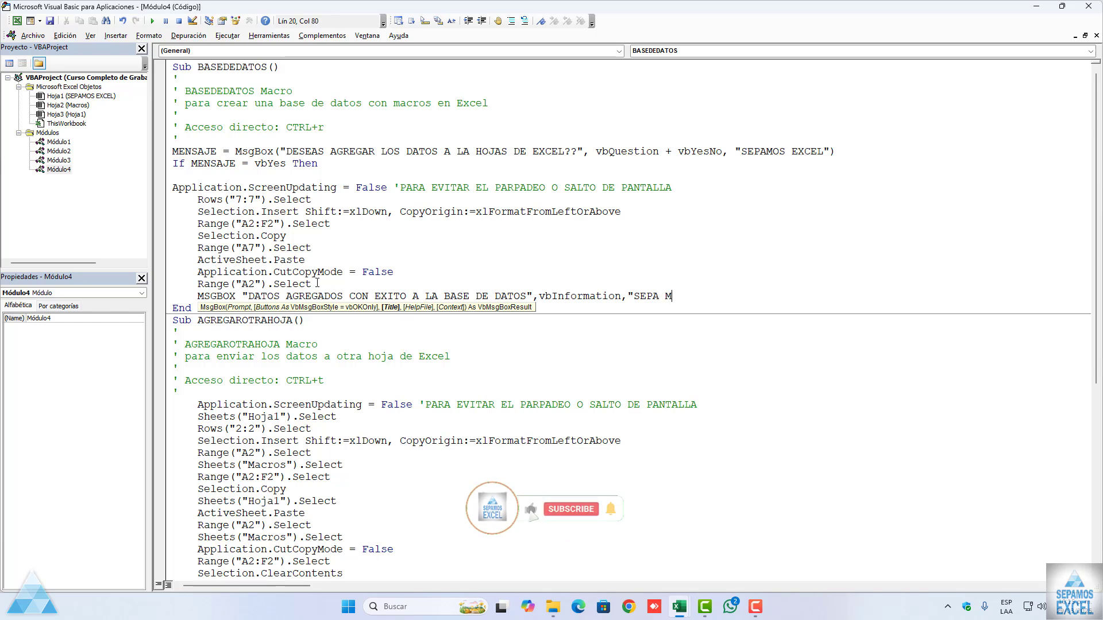
text(MOS EXCEL")
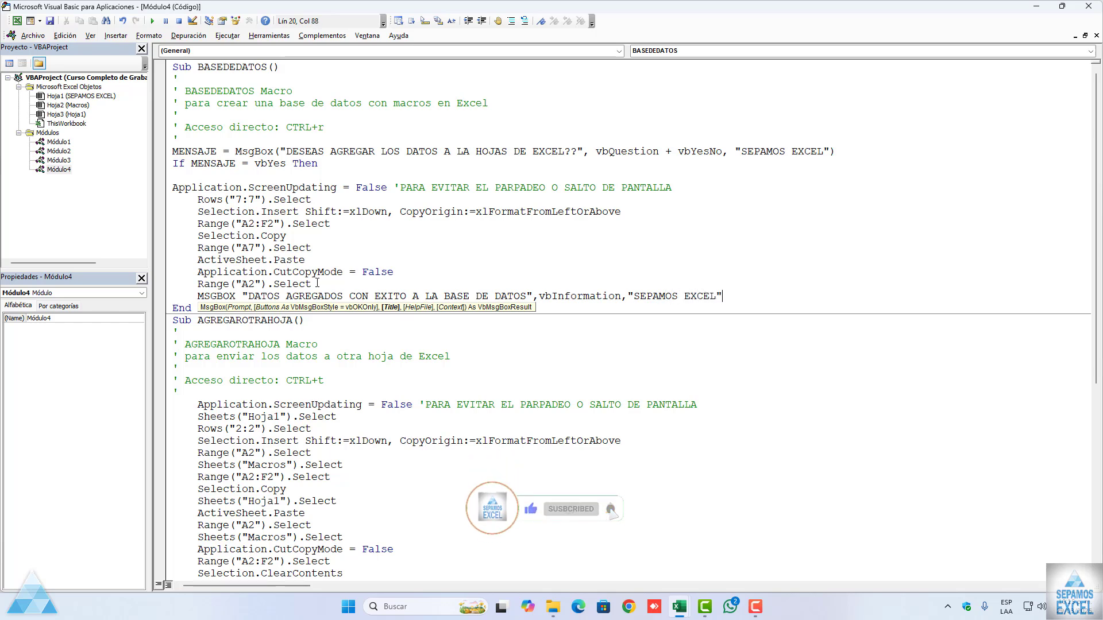
Step: Give the success message the vbInformation style and the title "SEPAMOS EXCEL"
key(Return)
Step: Add an Else line below the success message
text(ESEL)
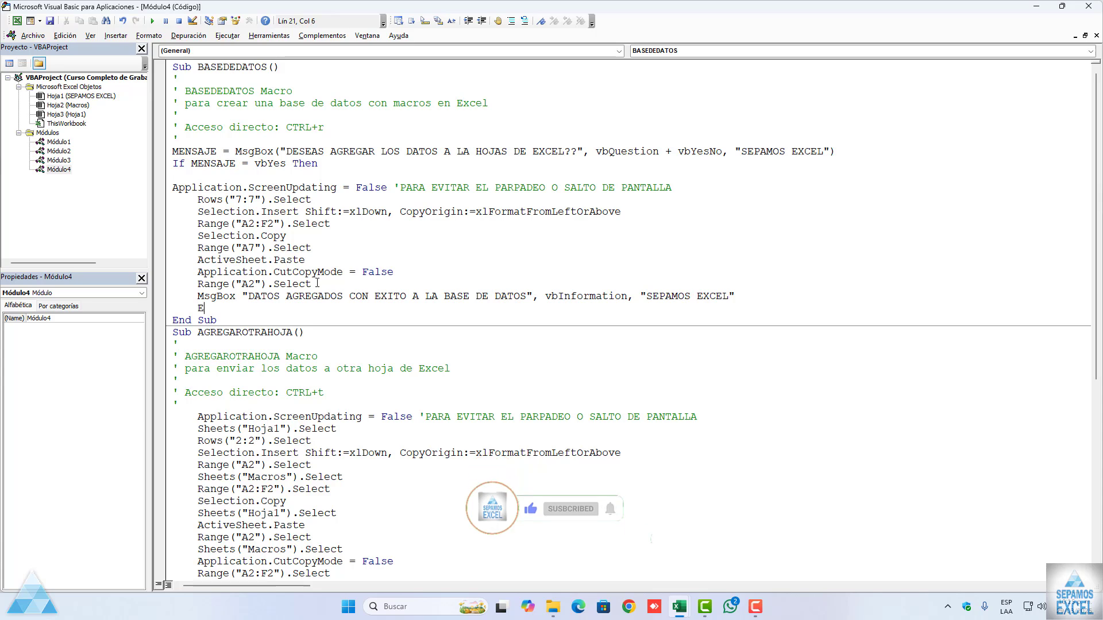
key(BackSpace)
key(BackSpace)
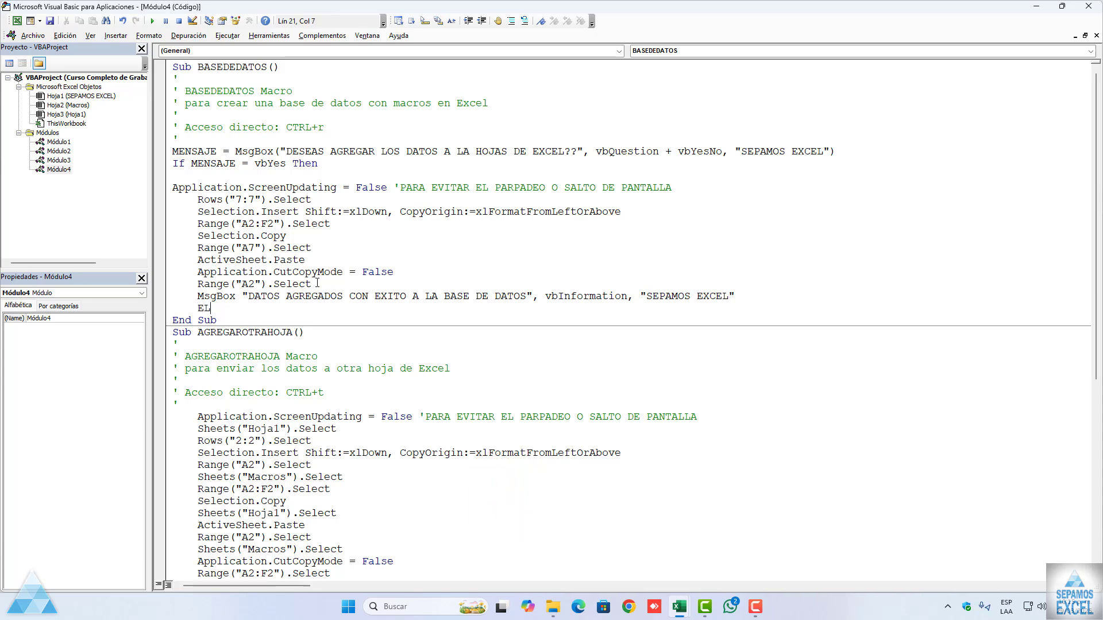
text(SE)
key(Return)
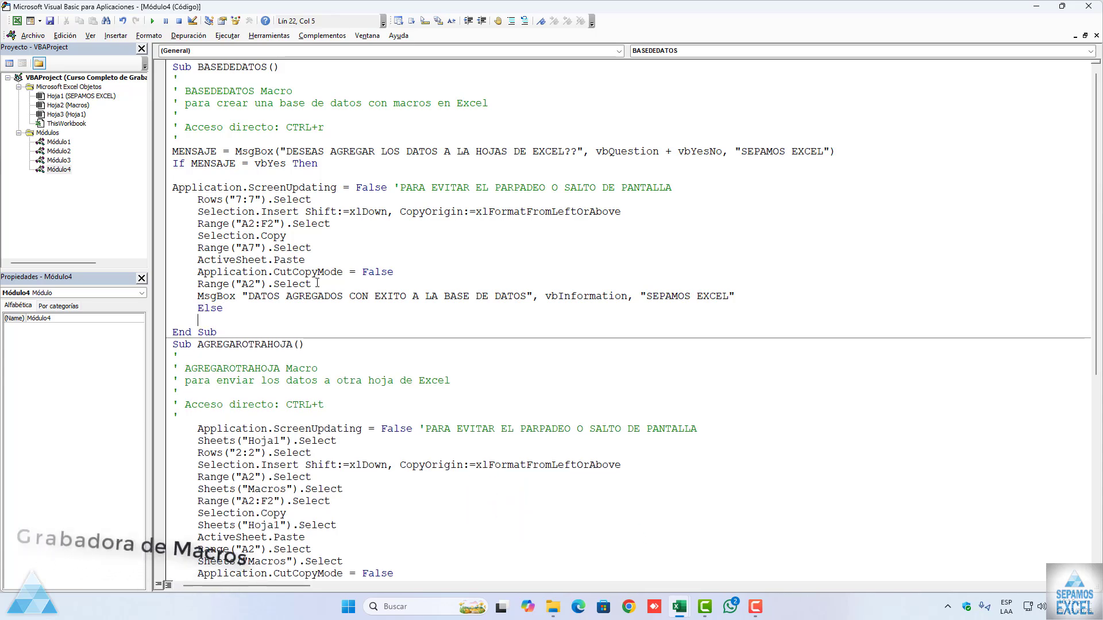
Step: Enter a MsgBox in the Else branch with the text "OPERACION CANCELADA"
text(M)
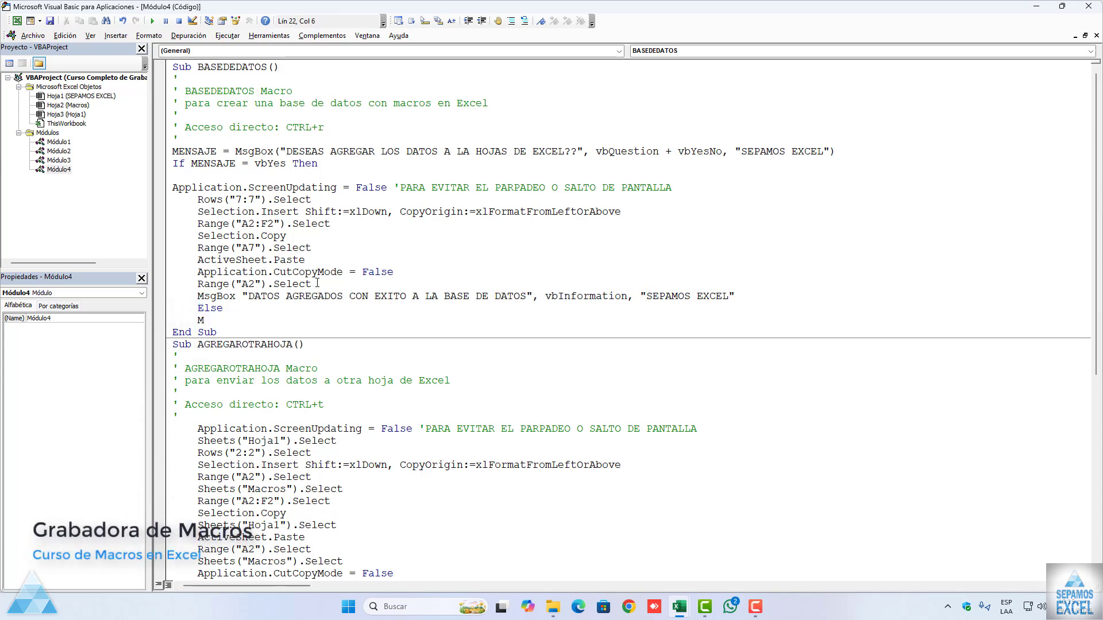
text(SGBOX )
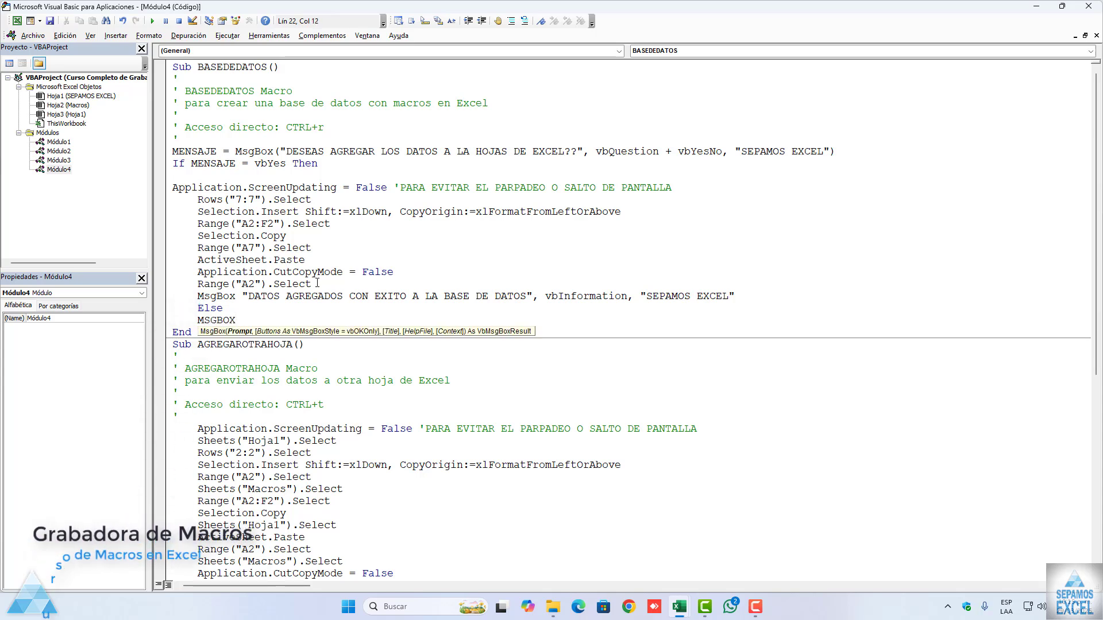
text("OPE)
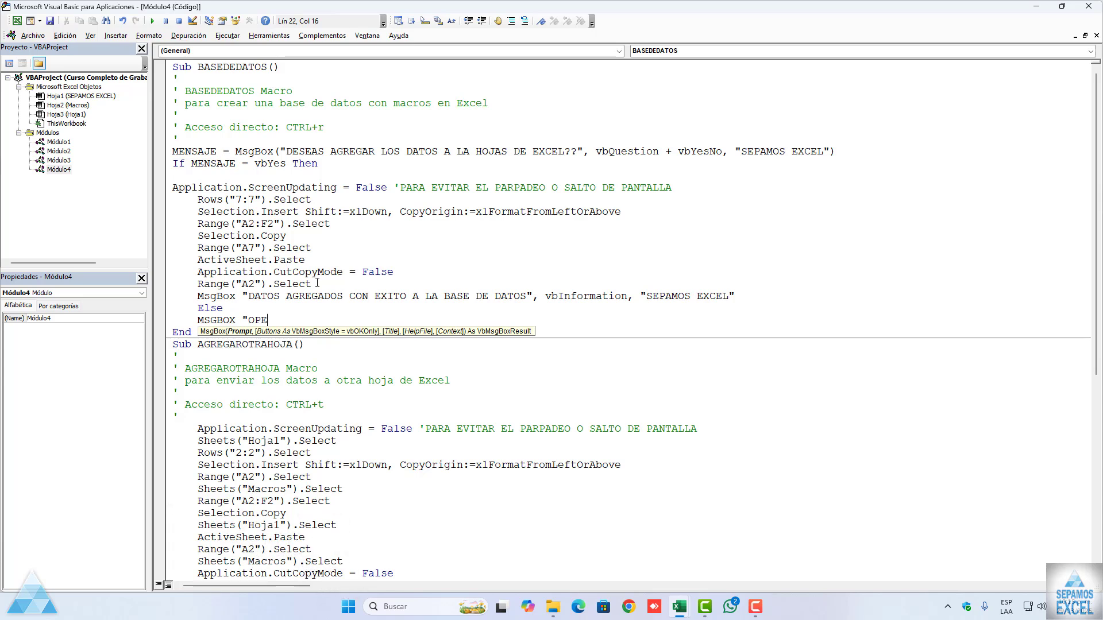
text(RACION CACEN)
key(BackSpace)
key(BackSpace)
key(BackSpace)
text(NCELADA",VBQ)
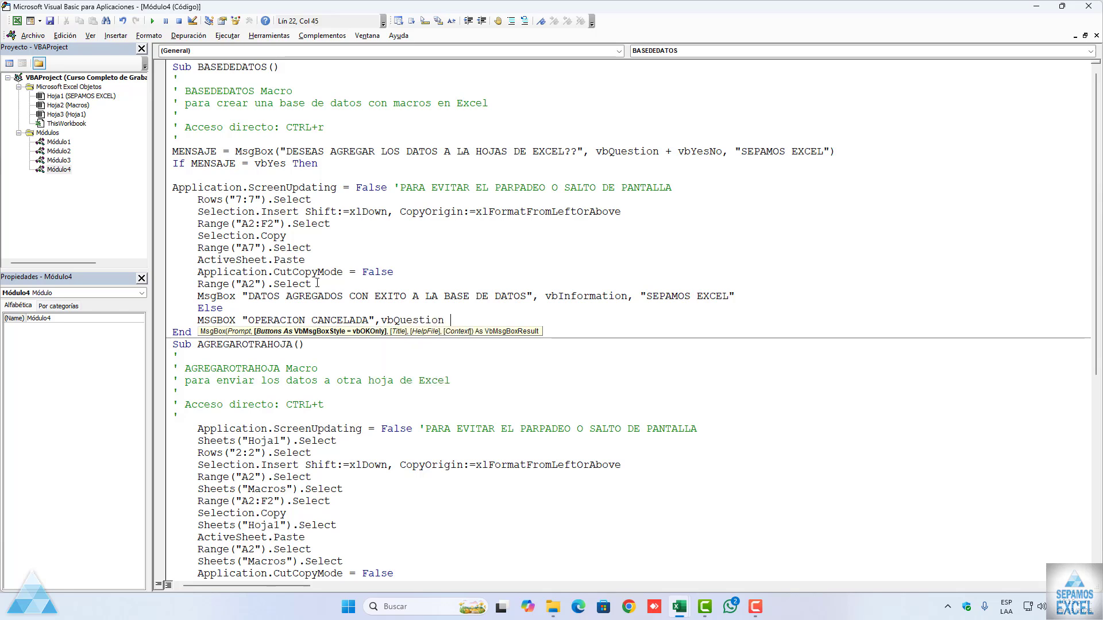
Step: Give the "OPERACION CANCELADA" message the vbCritical style and the title "SEPAMOS EXCEL"
key(BackSpace)
key(BackSpace)
key(BackSpace)
key(BackSpace)
key(BackSpace)
key(BackSpace)
key(BackSpace)
key(BackSpace)
key(BackSpace)
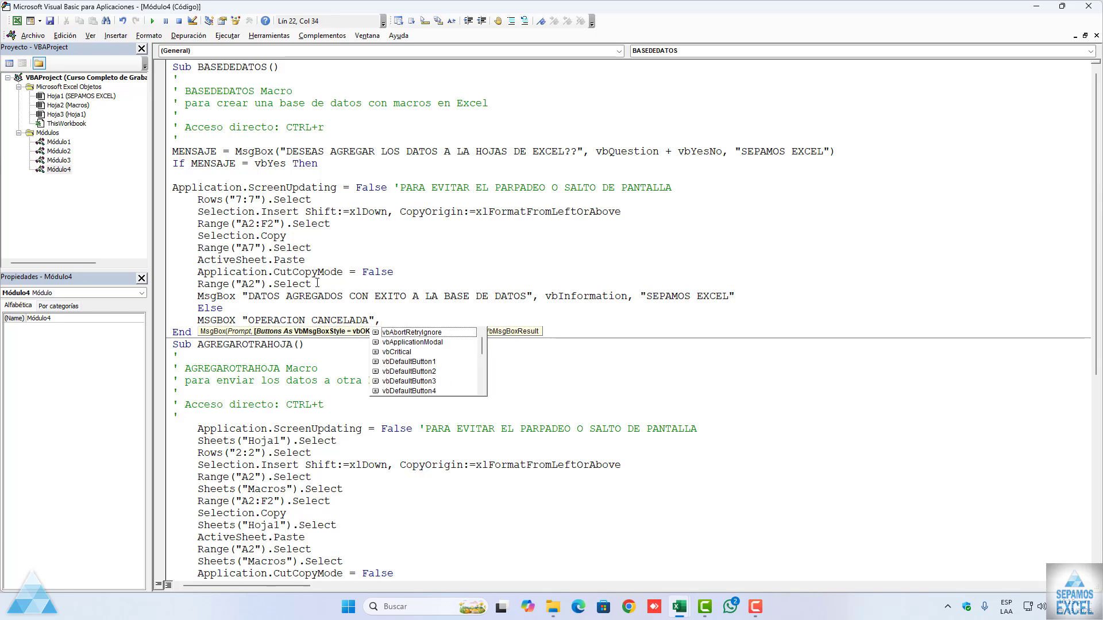
text(vbc )
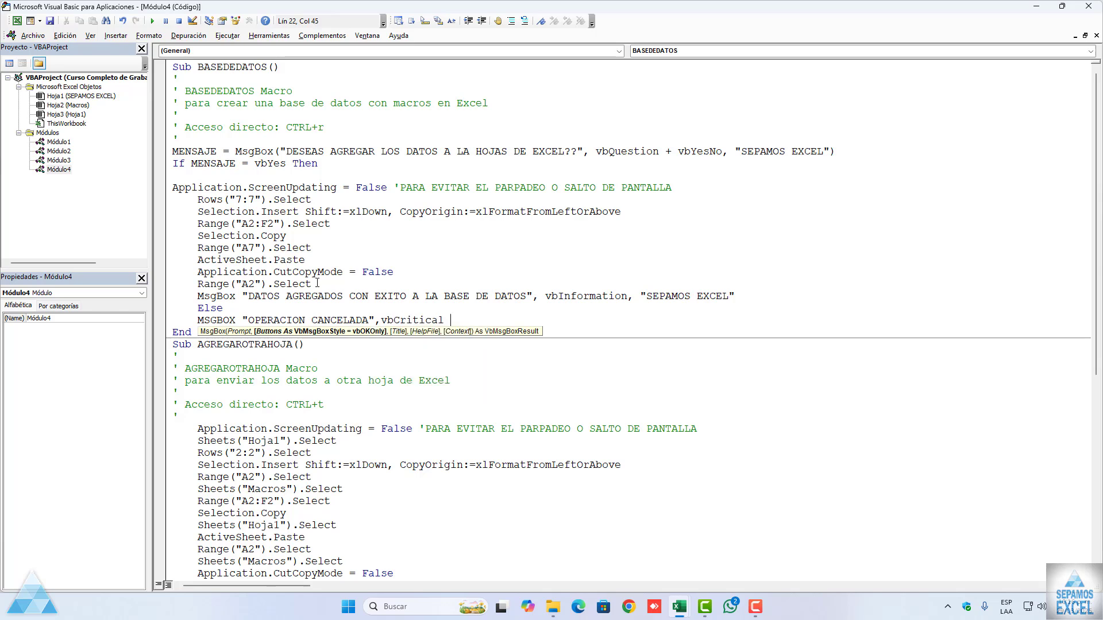
text(,"SEA)
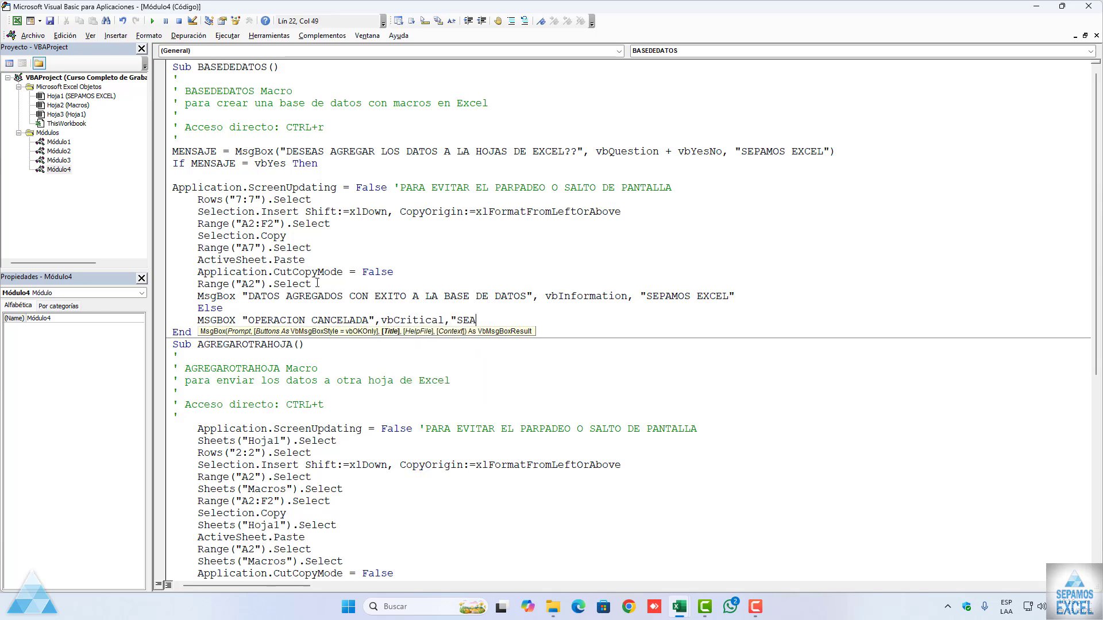
key(BackSpace)
text(PAMOS EXCEL")
Step: Close the conditional block of BASEDEDATOS with an End If line below the cancellation message
key(Return)
text(END )
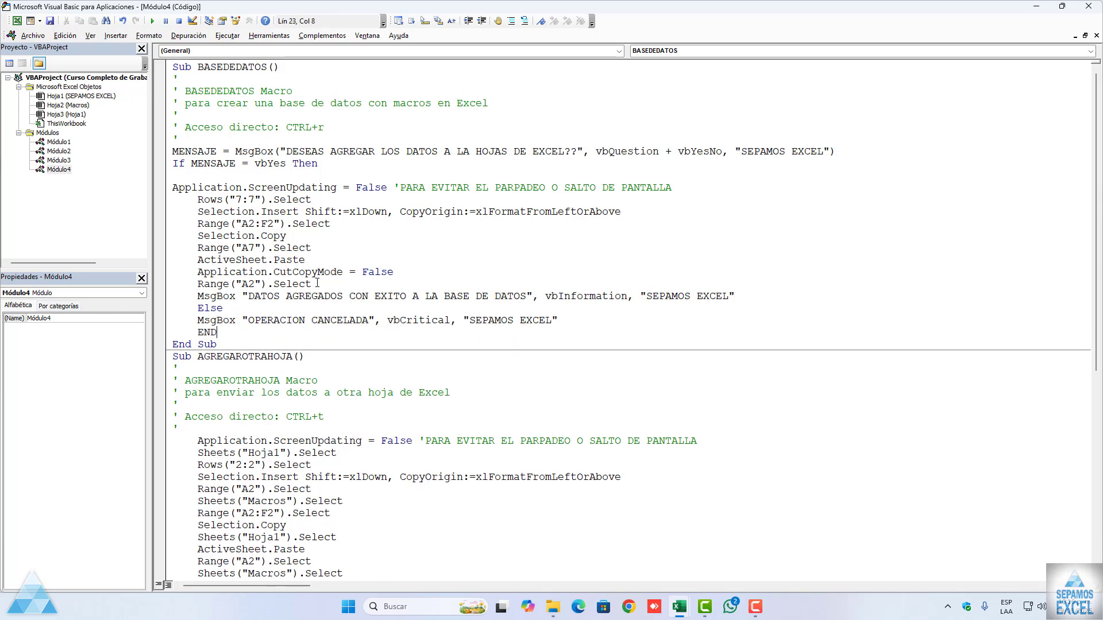
text(IF)
click(333, 247)
Step: Switch to the Excel workbook and run the BASEDEDATOS macro on the Macros sheet
click(17, 21)
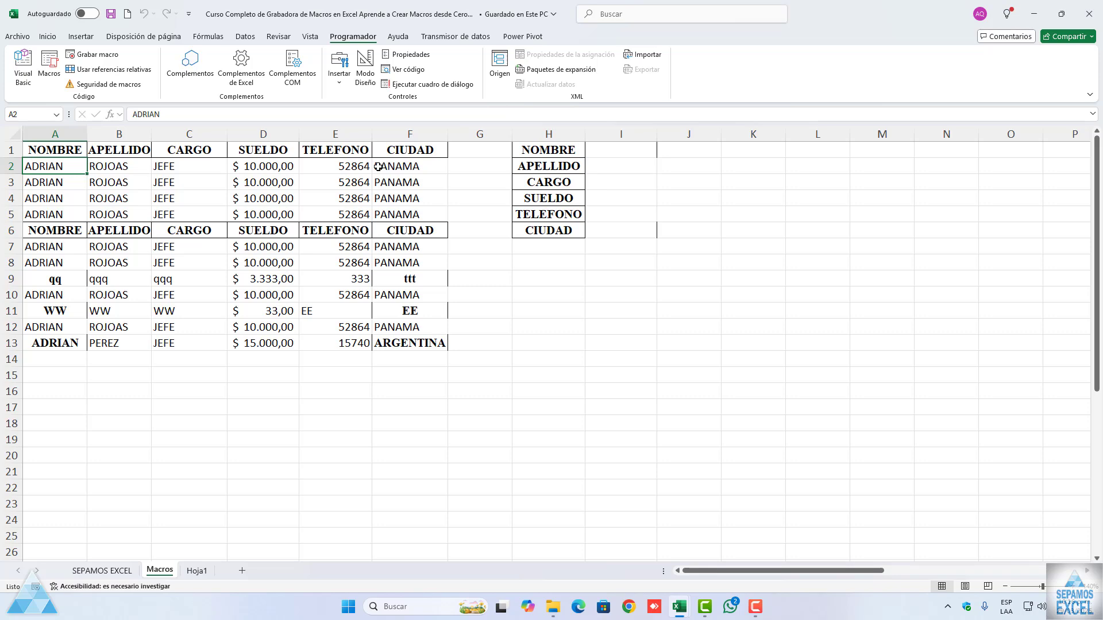
click(197, 570)
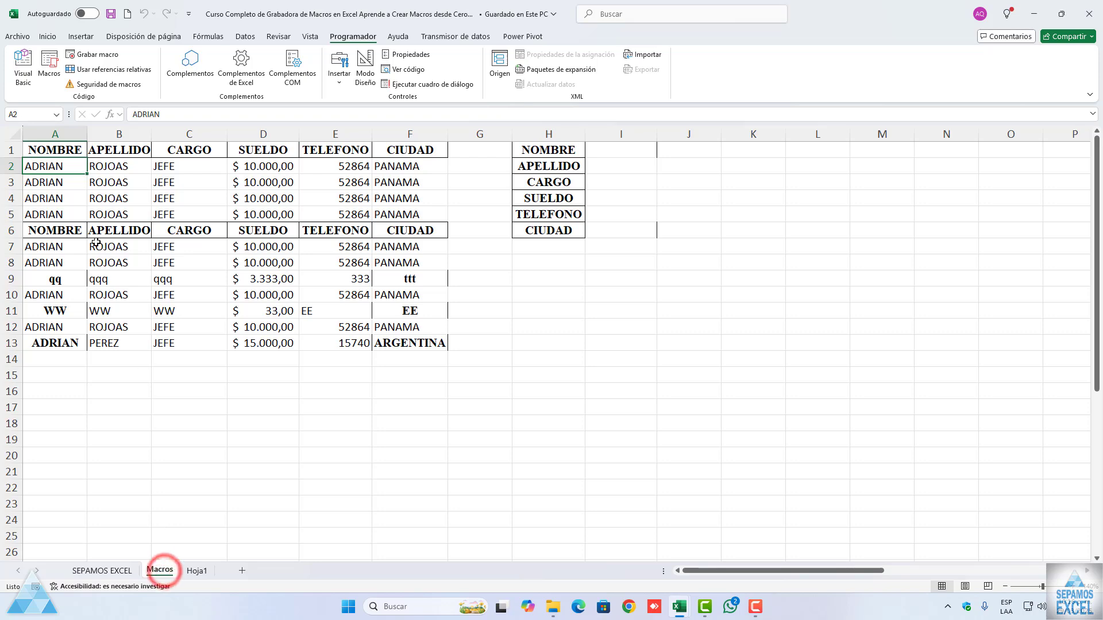
click(57, 84)
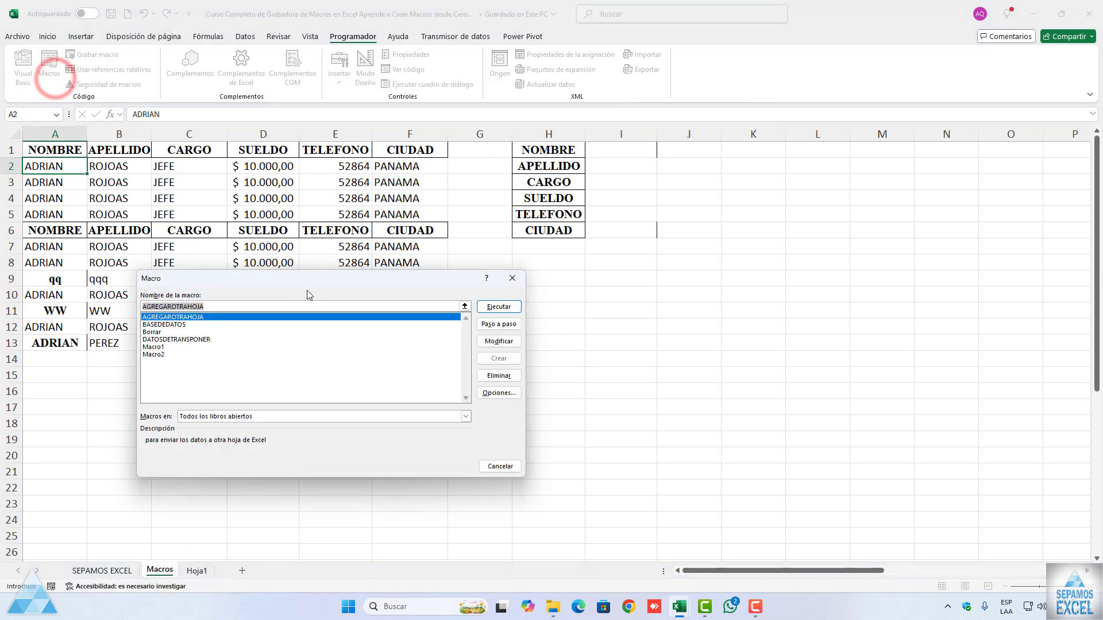
drag(292, 280, 378, 281)
click(253, 320)
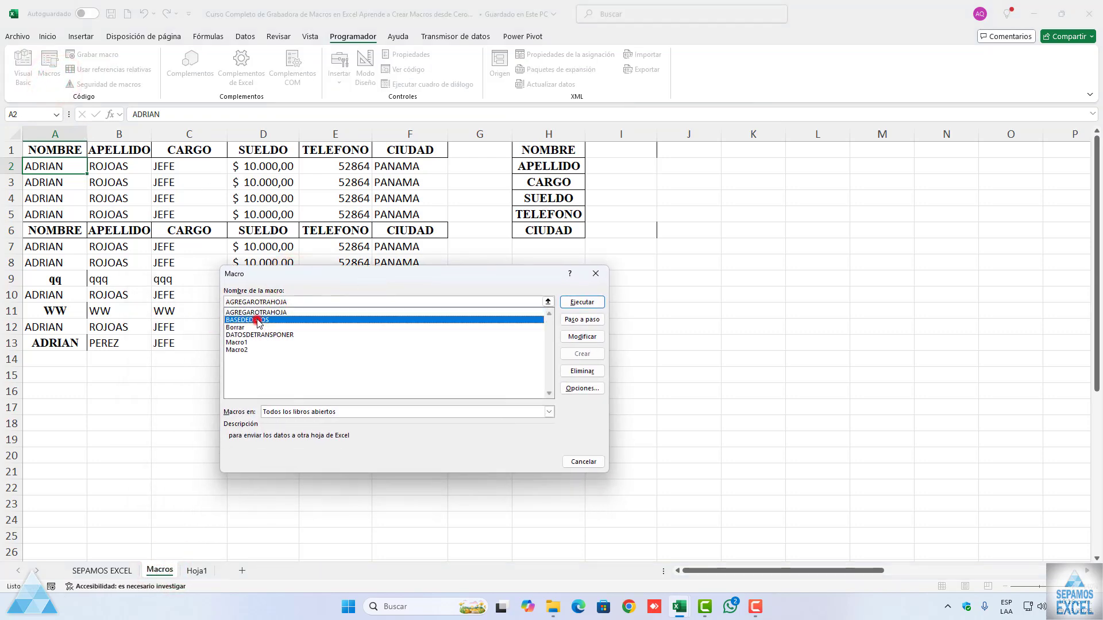
click(567, 304)
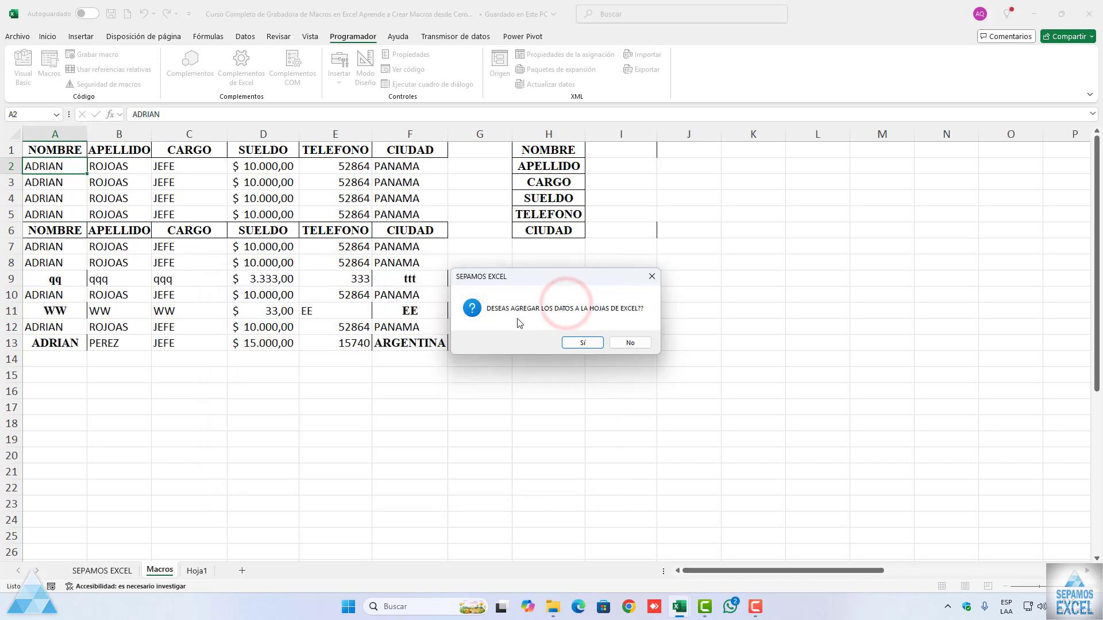
Step: Answer Sí to the macro's confirmation question and accept the success message
drag(517, 278, 305, 299)
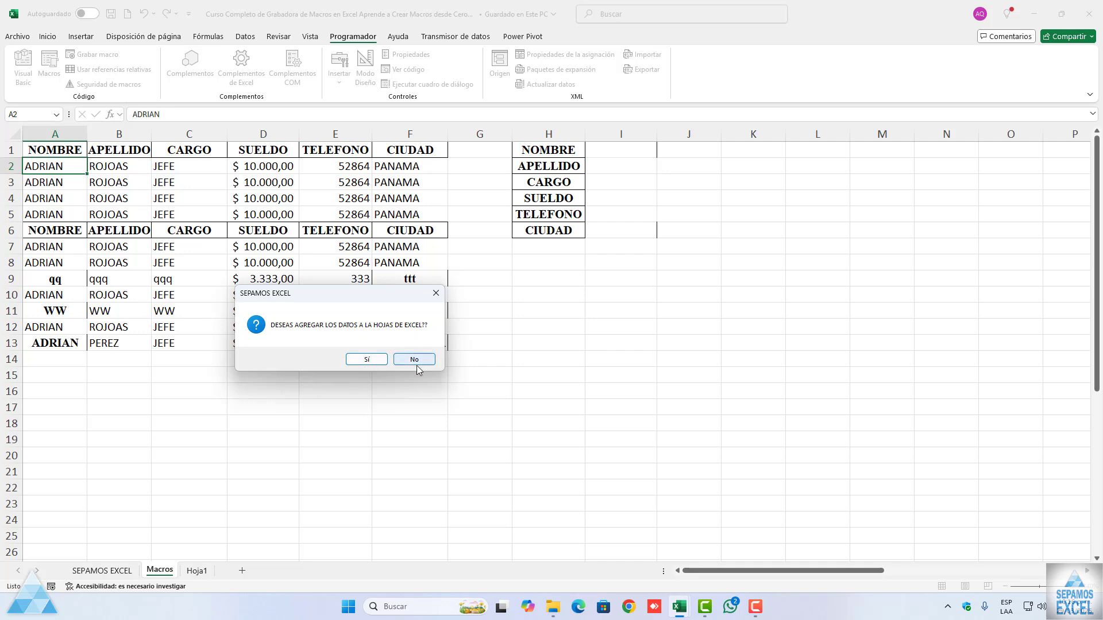
drag(340, 294, 332, 335)
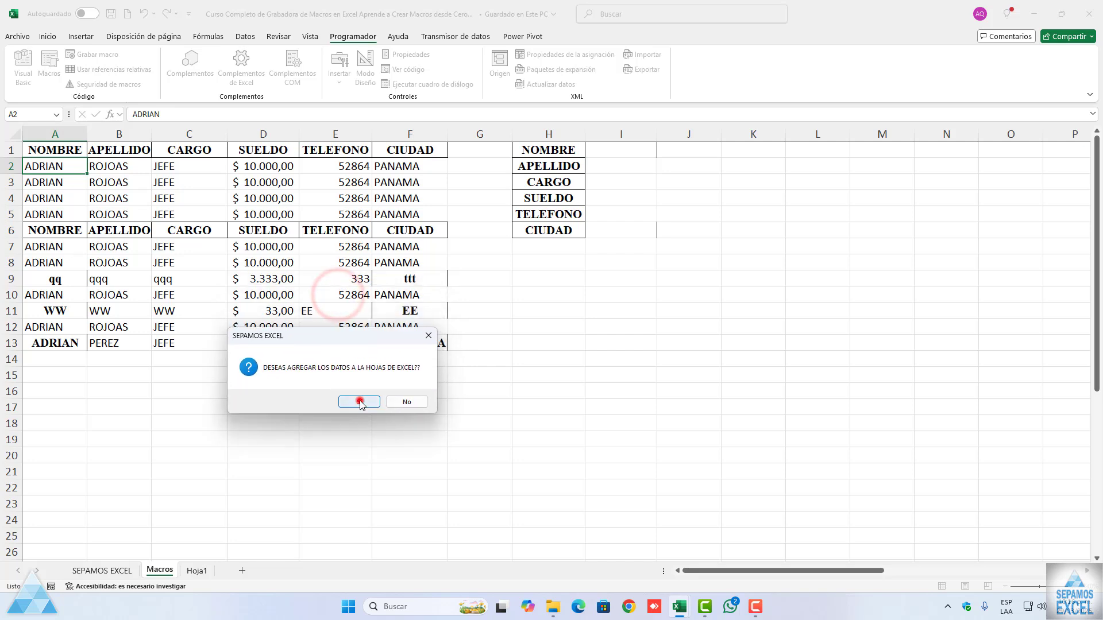
click(360, 402)
drag(536, 277, 396, 323)
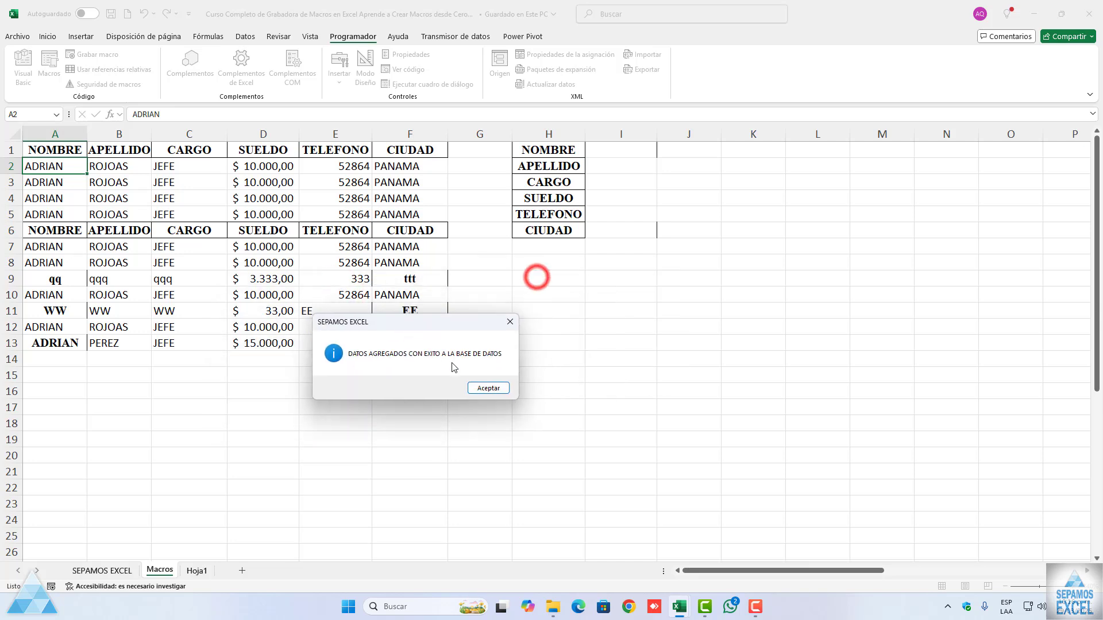
click(487, 388)
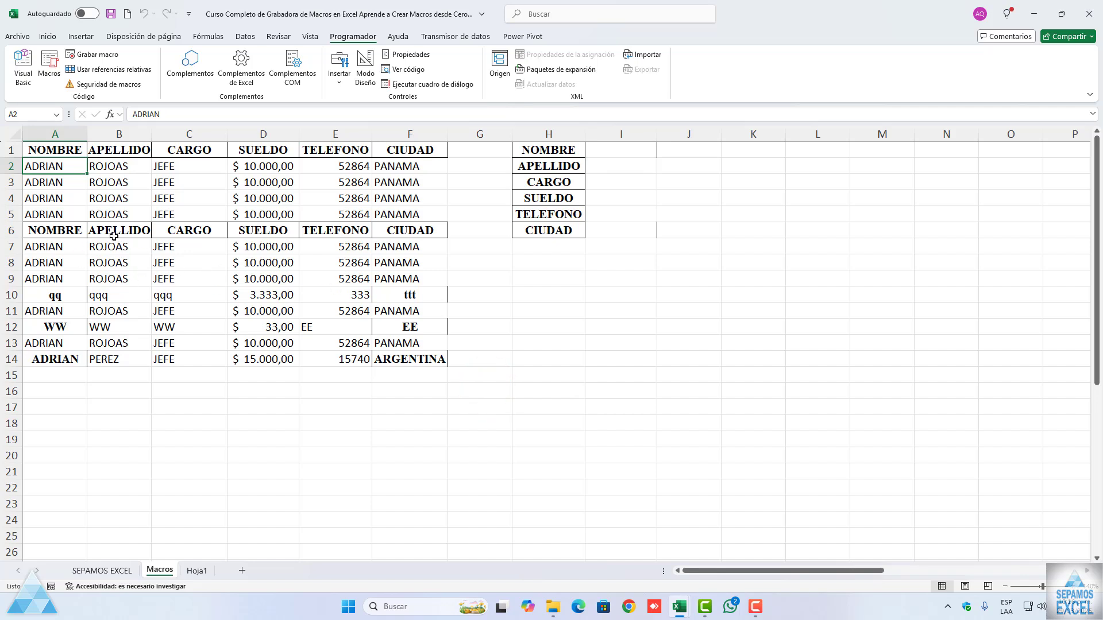
Step: Replace the first names and surnames in A2:B3 with different sample people
text(JOSE)
key(Tab)
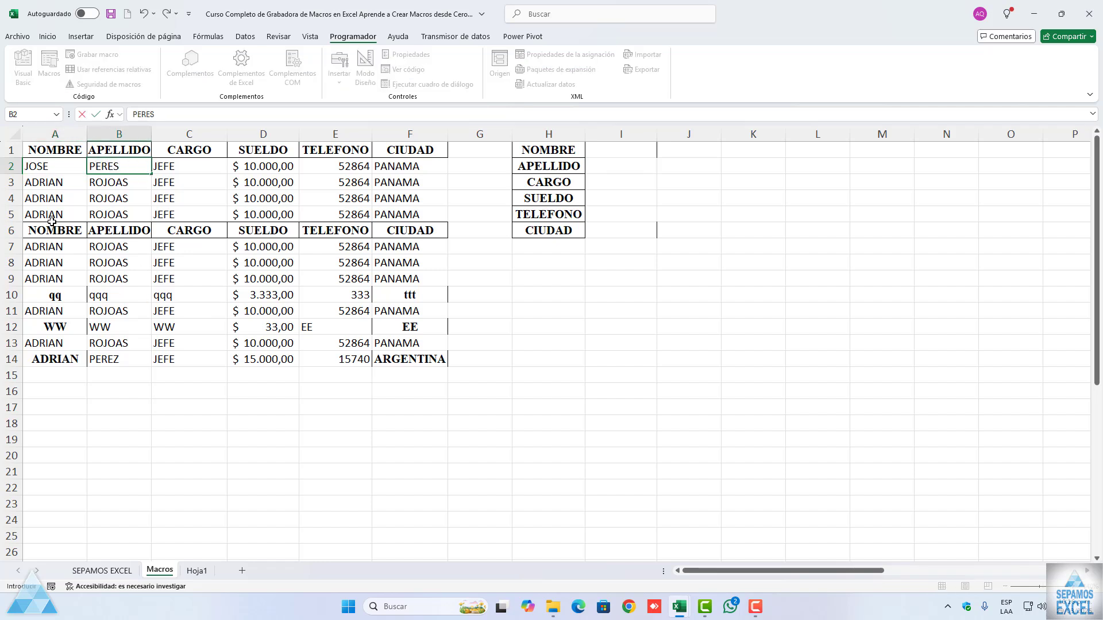
click(55, 183)
text(CARLOS)
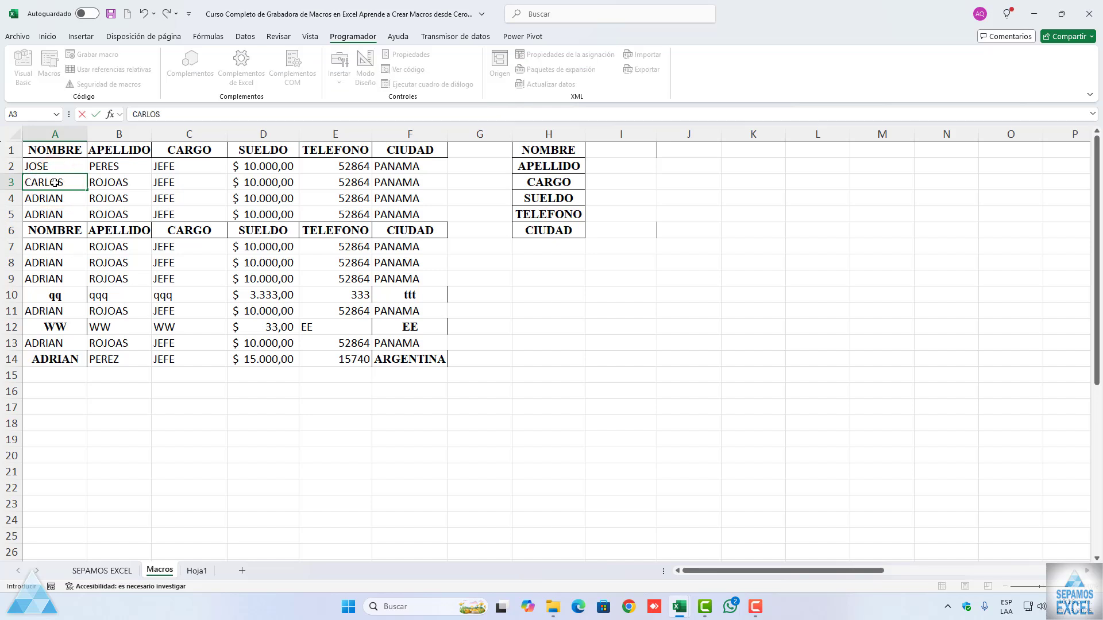
key(Tab)
text(TO)
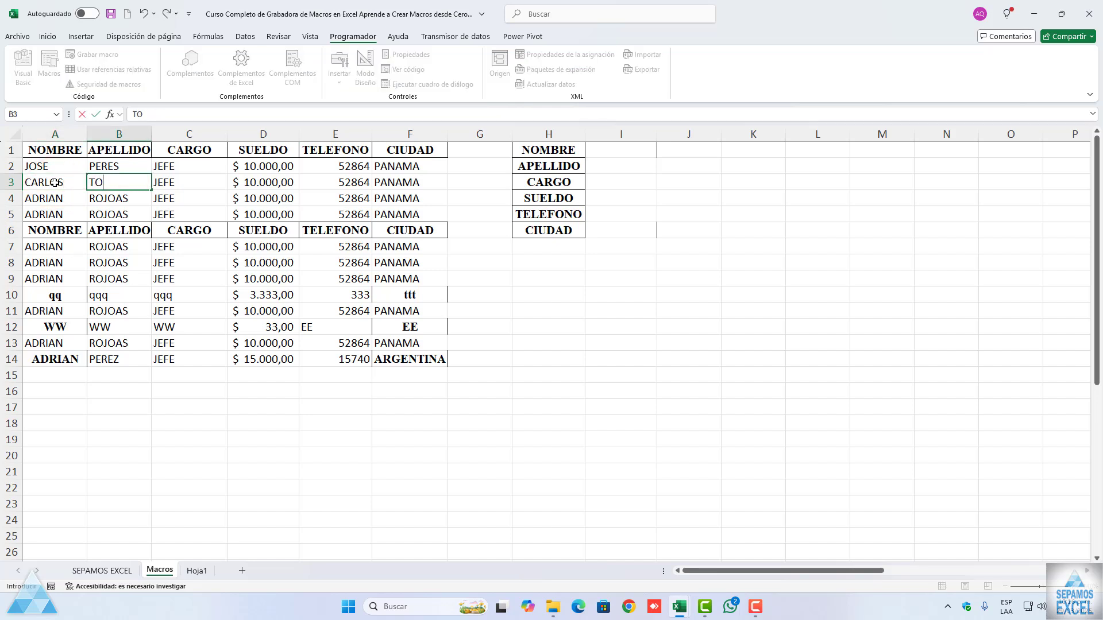
key(Return)
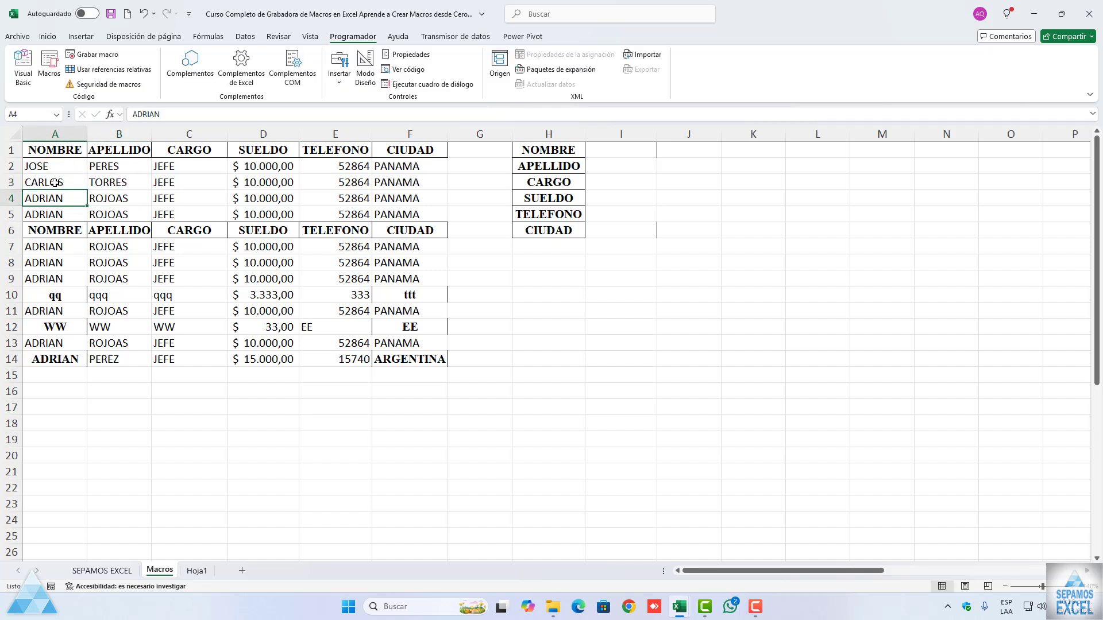
Step: Enter new sample names in A4:B4 and a different surname for the person in row 5
text(IVAN)
key(Tab)
text(V)
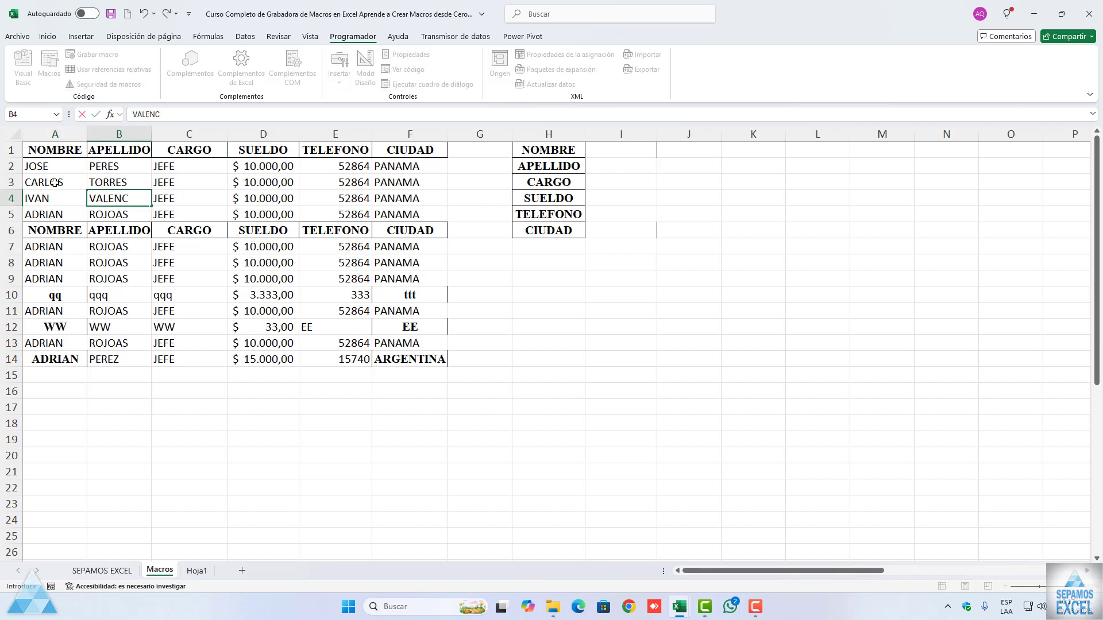
key(Return)
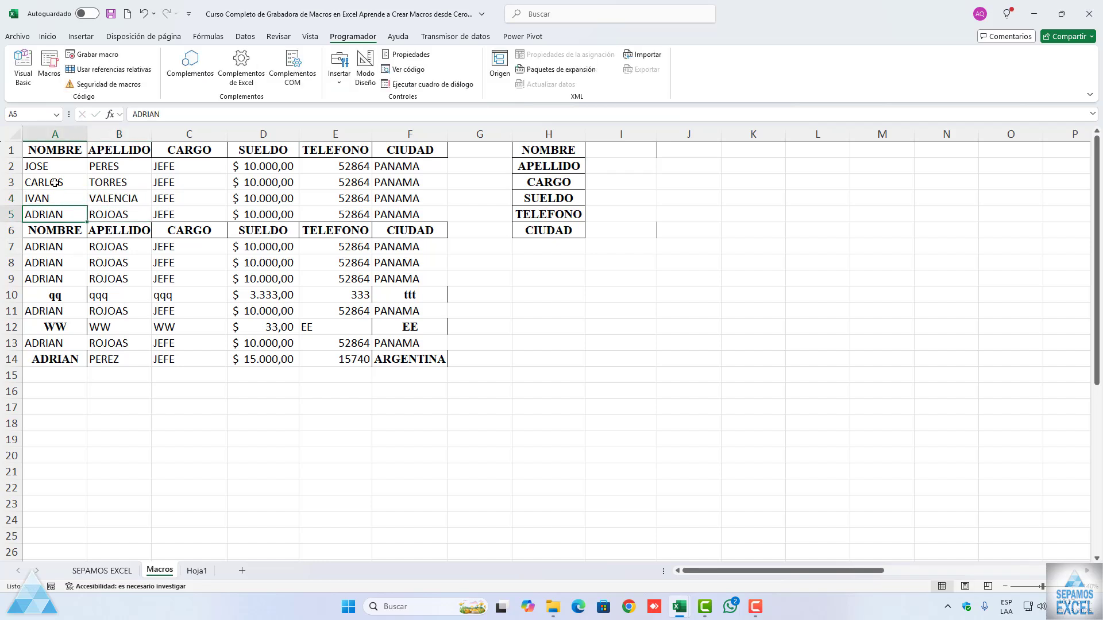
text(ADR)
key(Tab)
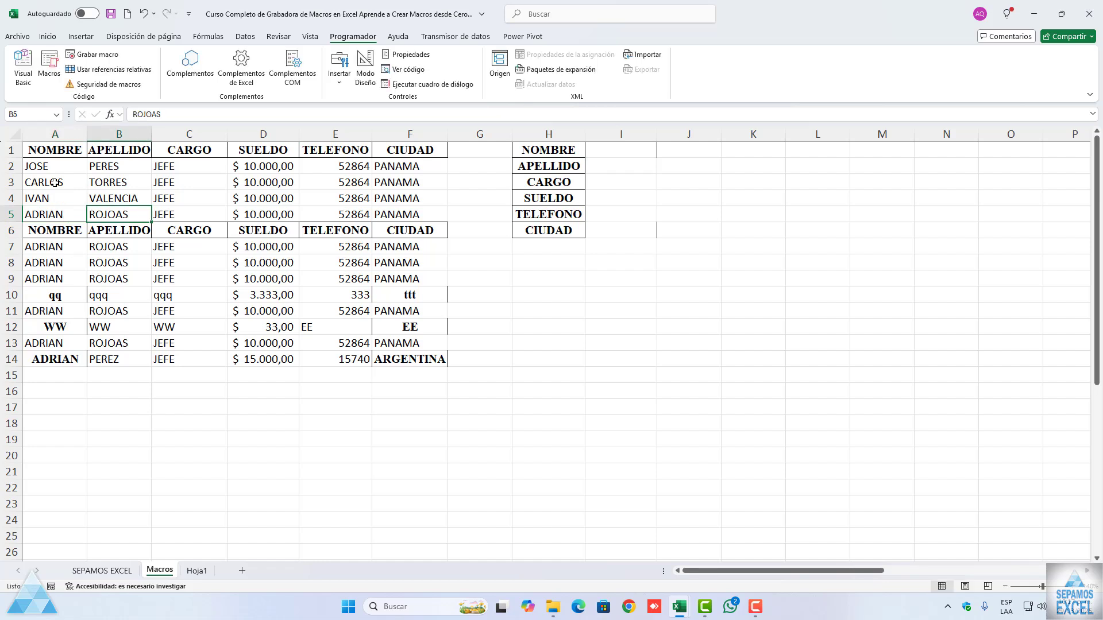
text(SU)
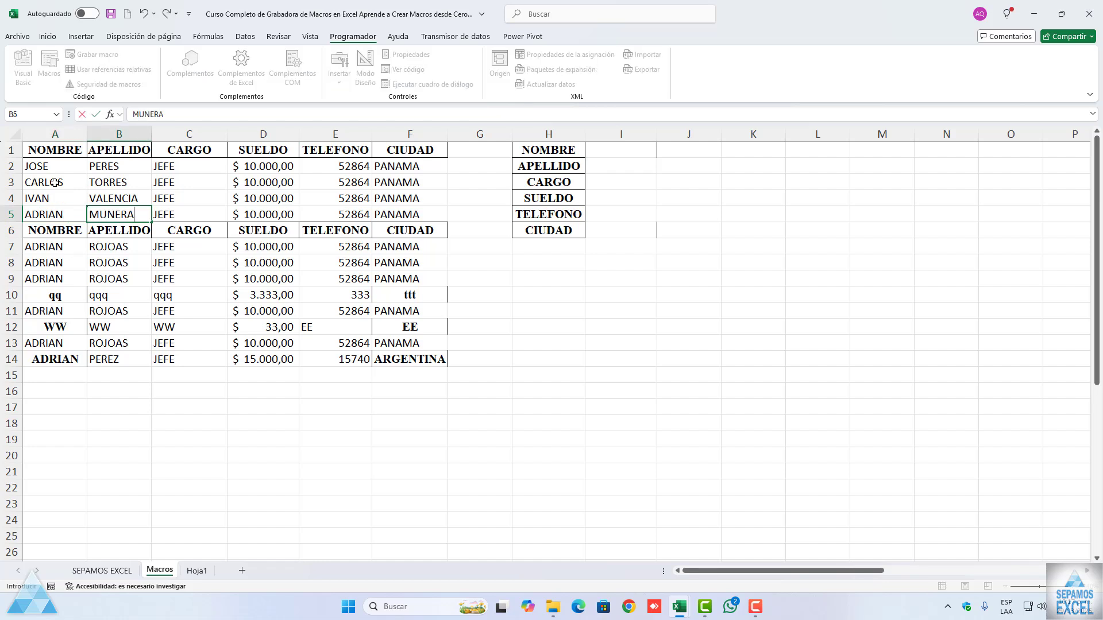
Step: Change the CARGO entries in C3, C4 and C5 to COORDINADOR, AUX and OPERADOR
click(180, 166)
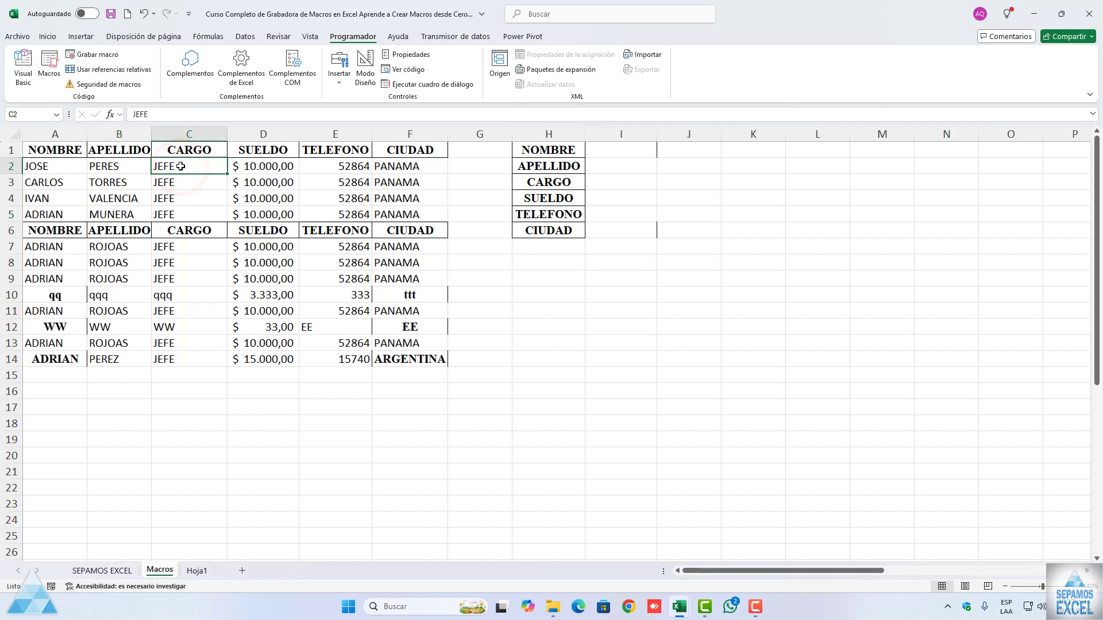
key(Down)
text(COR)
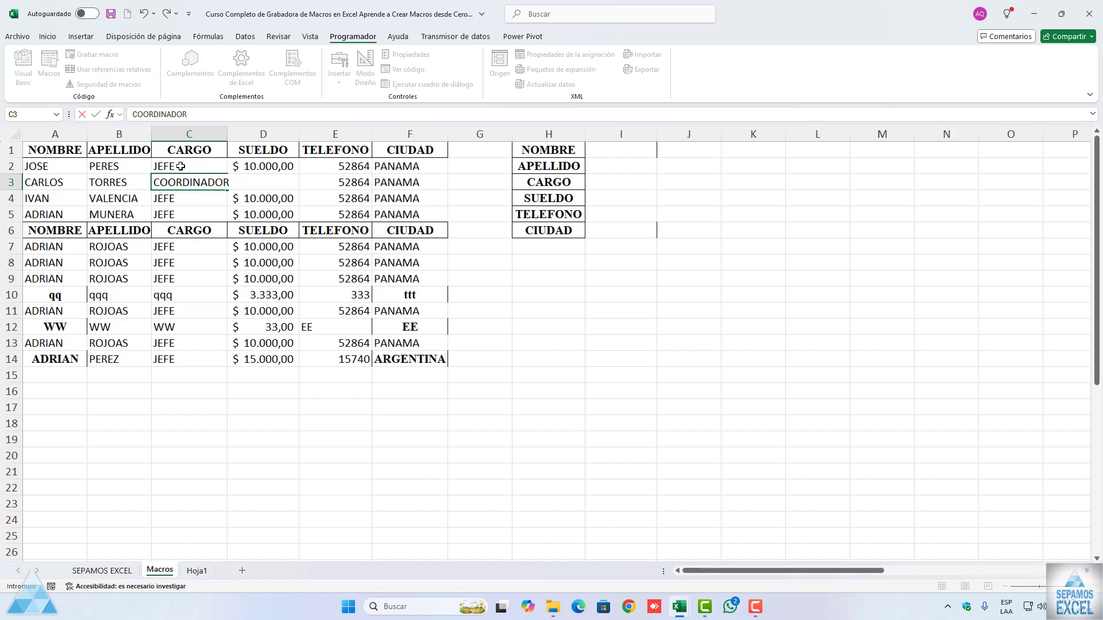
key(Return)
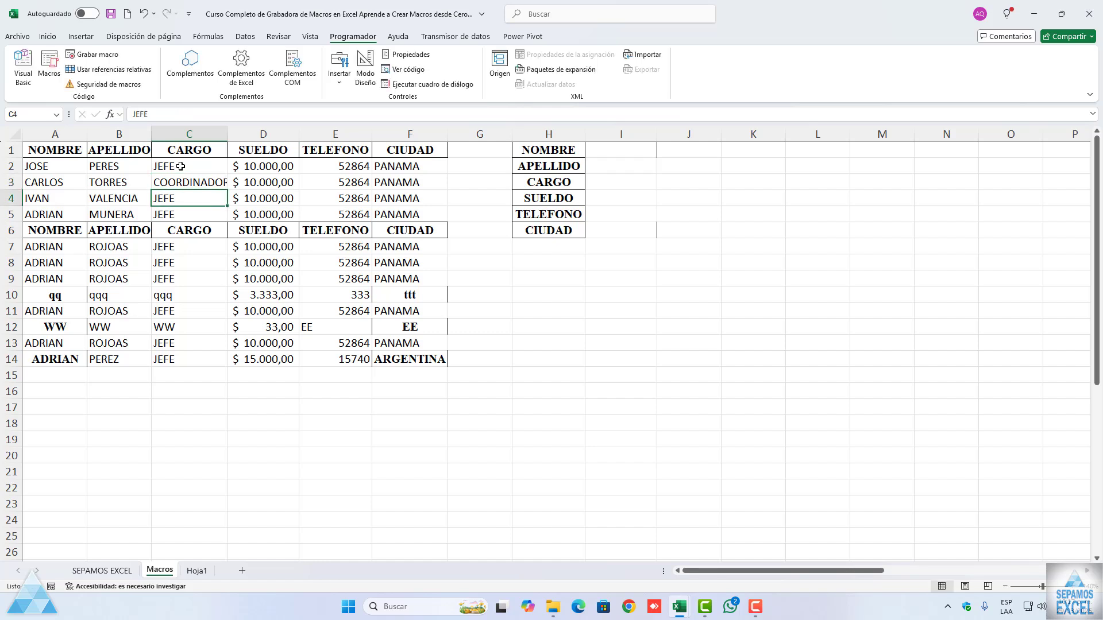
text(AXU)
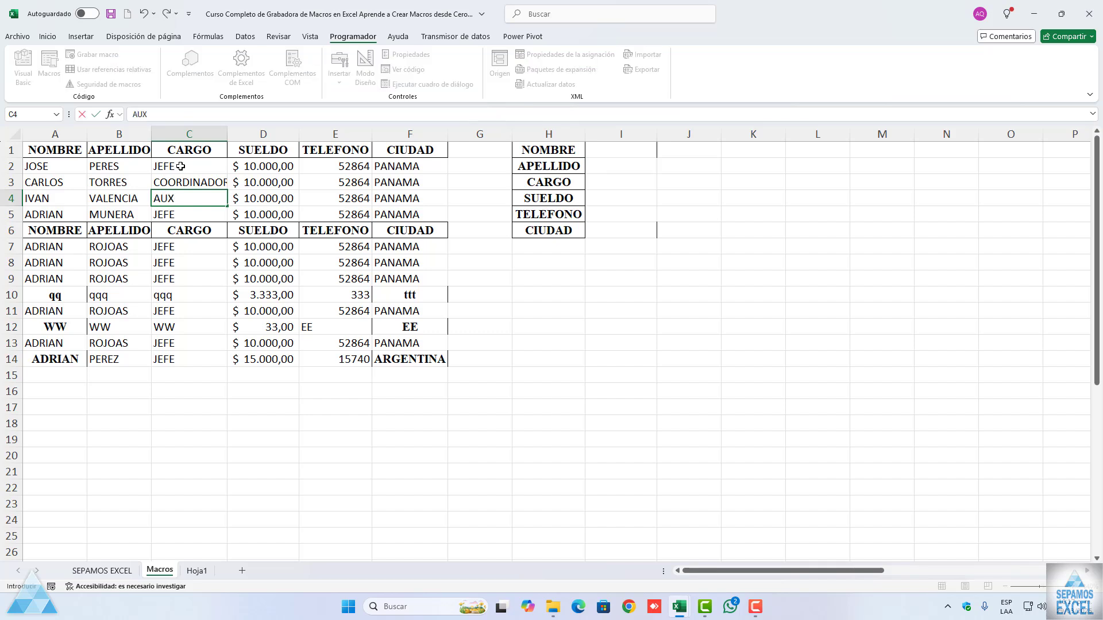
key(Return)
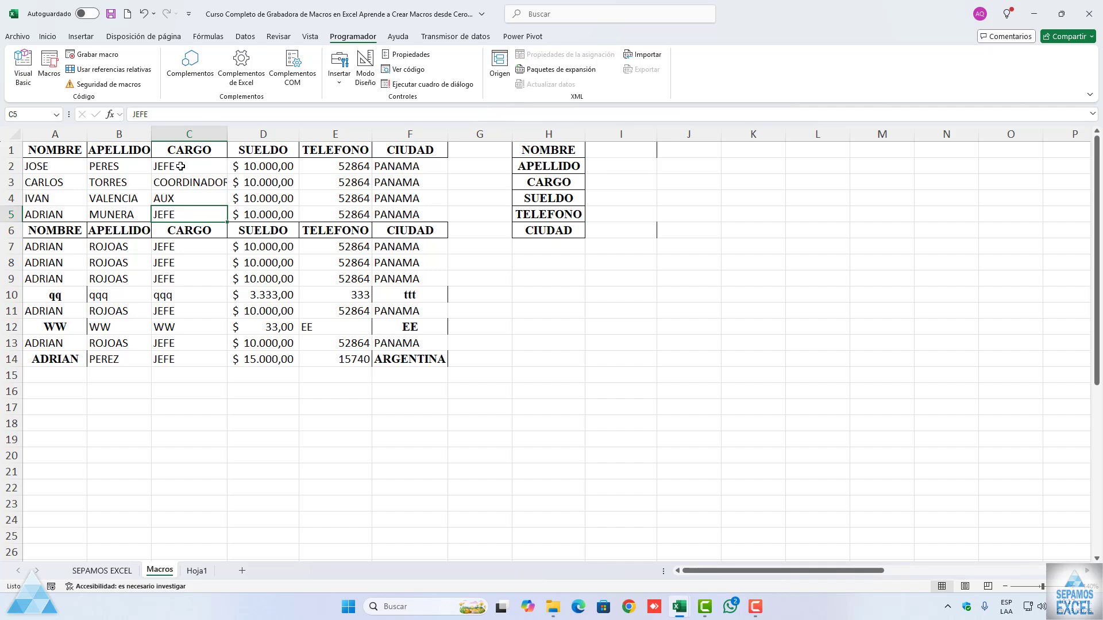
text(OPERADOR)
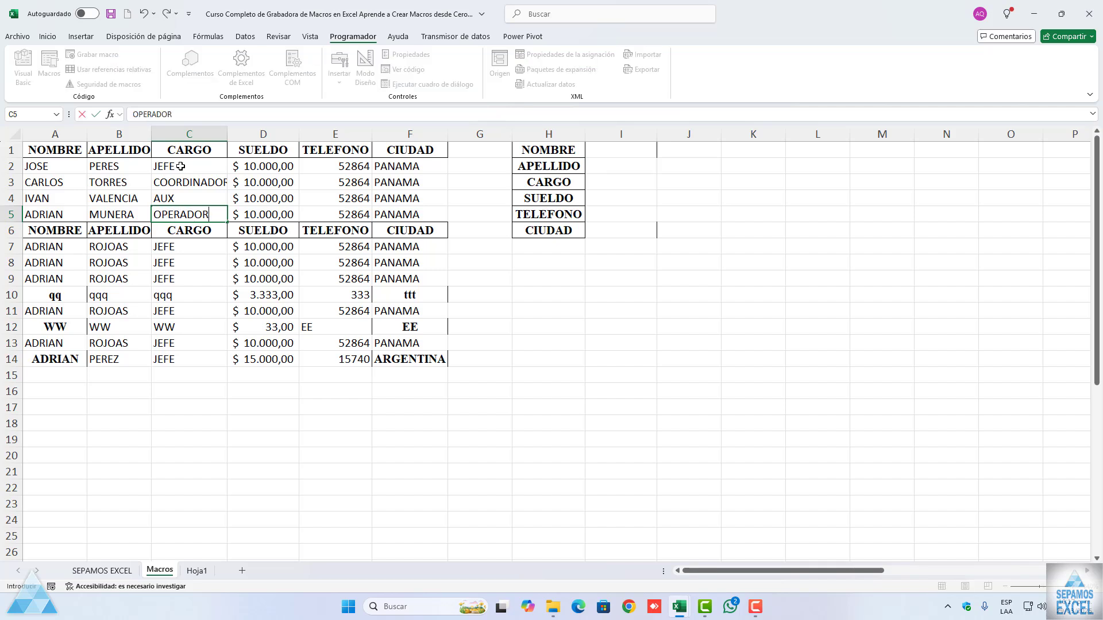
key(Tab)
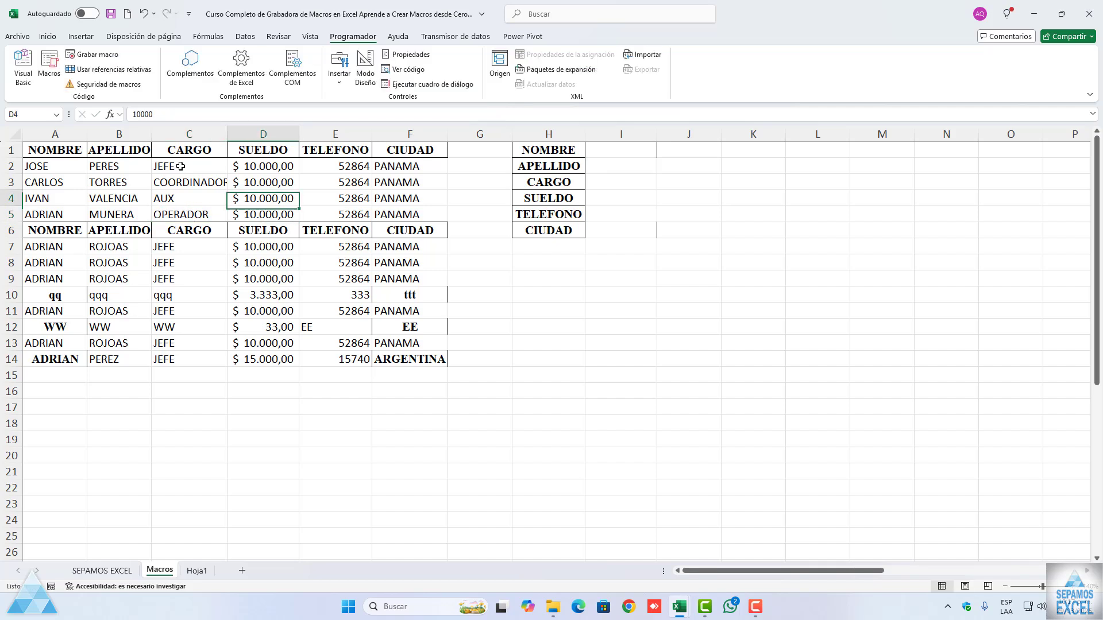
Step: Set the SUELDO values in D2 and D3 to 15.222 and 55.000
key(Up)
key(Up)
key(Up)
text(1)
text(5.22)
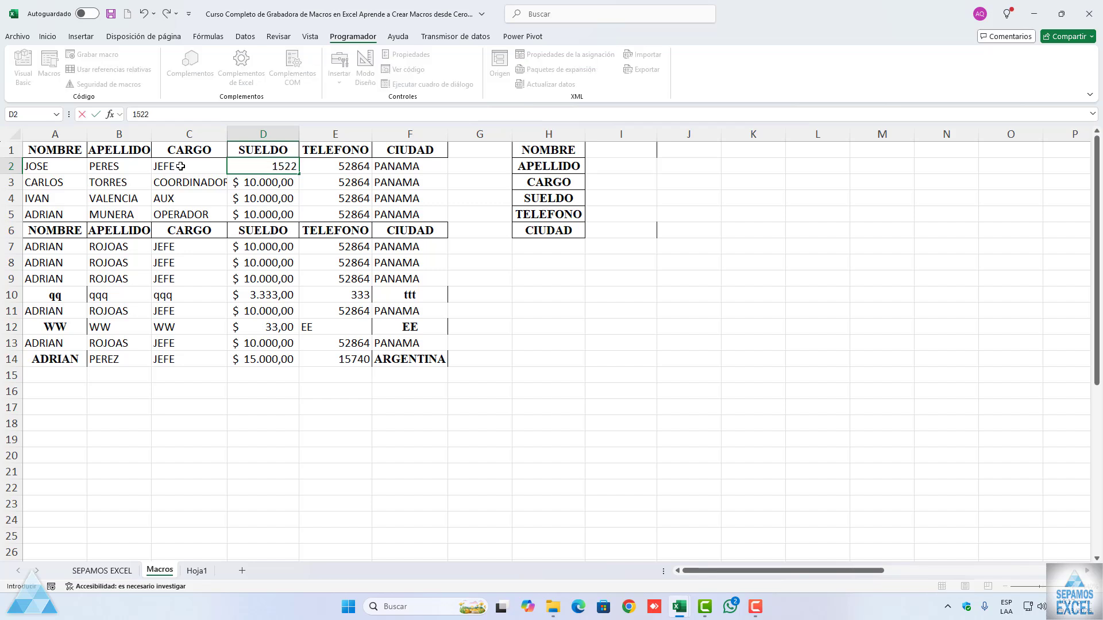
text(2)
key(Return)
text(55000)
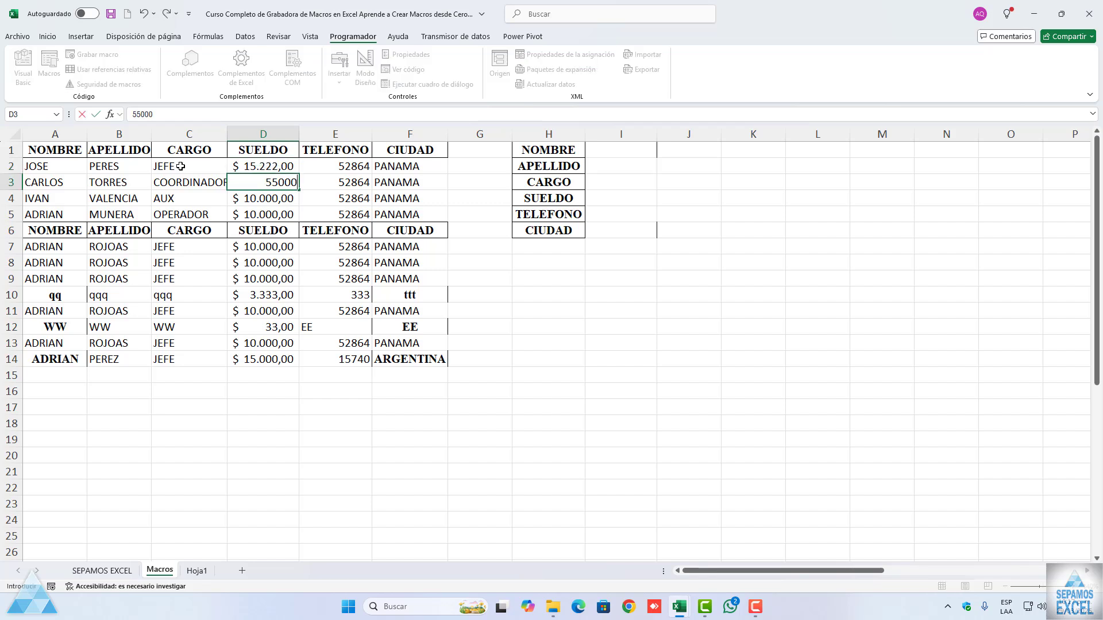
key(Return)
Step: Set the SUELDO values in D4 and D5 to 75.000 and 12.000, and autofit the width of column C
text(7)
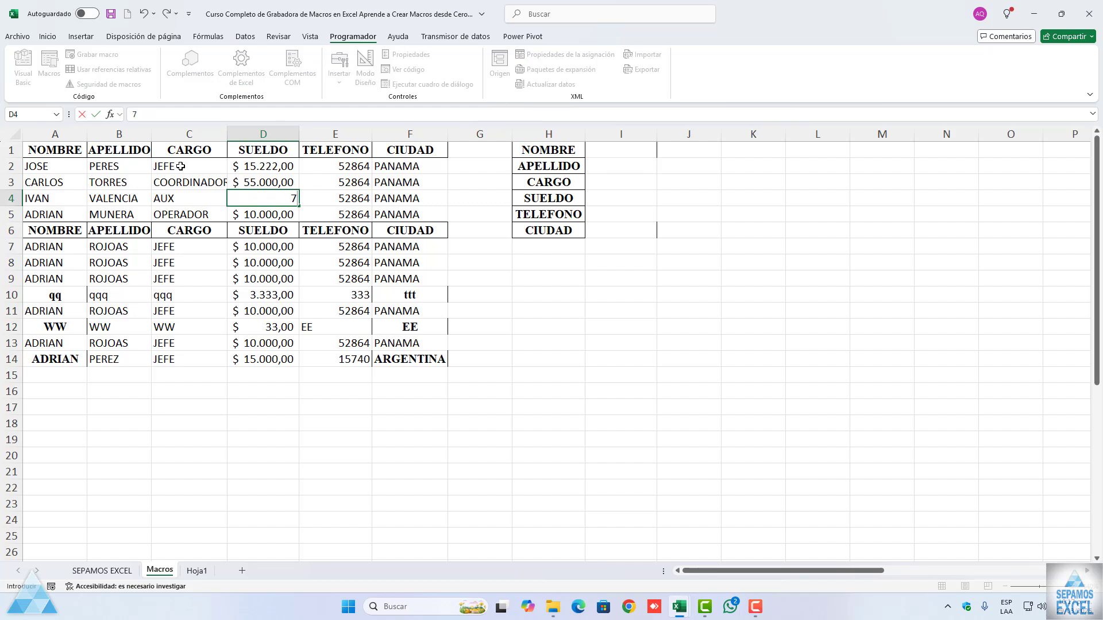
text(5.000)
key(Return)
text(12000)
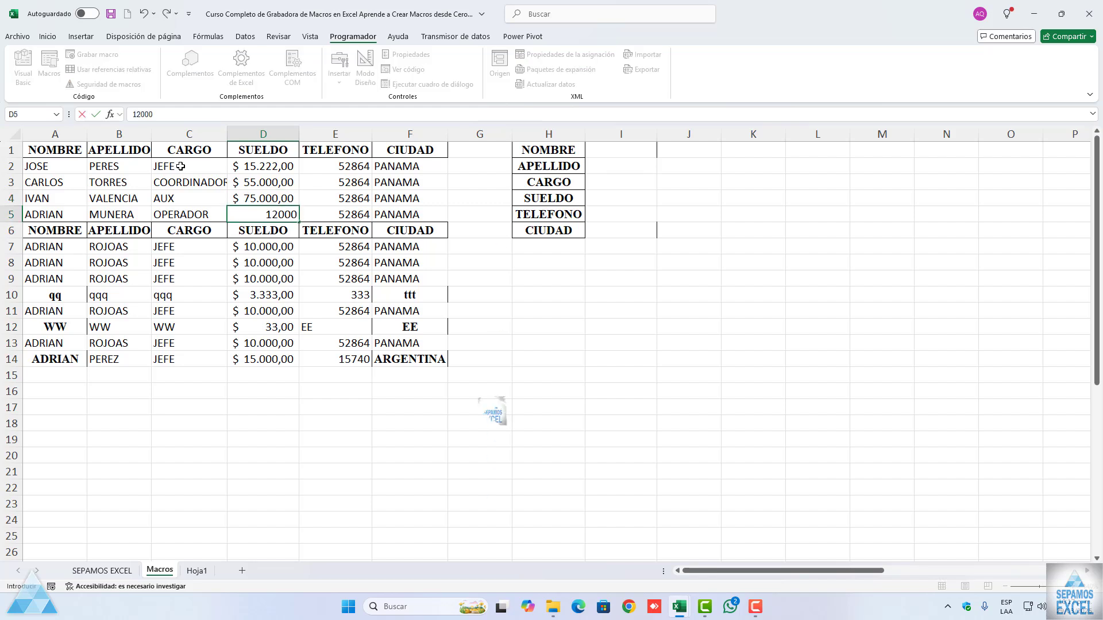
key(Return)
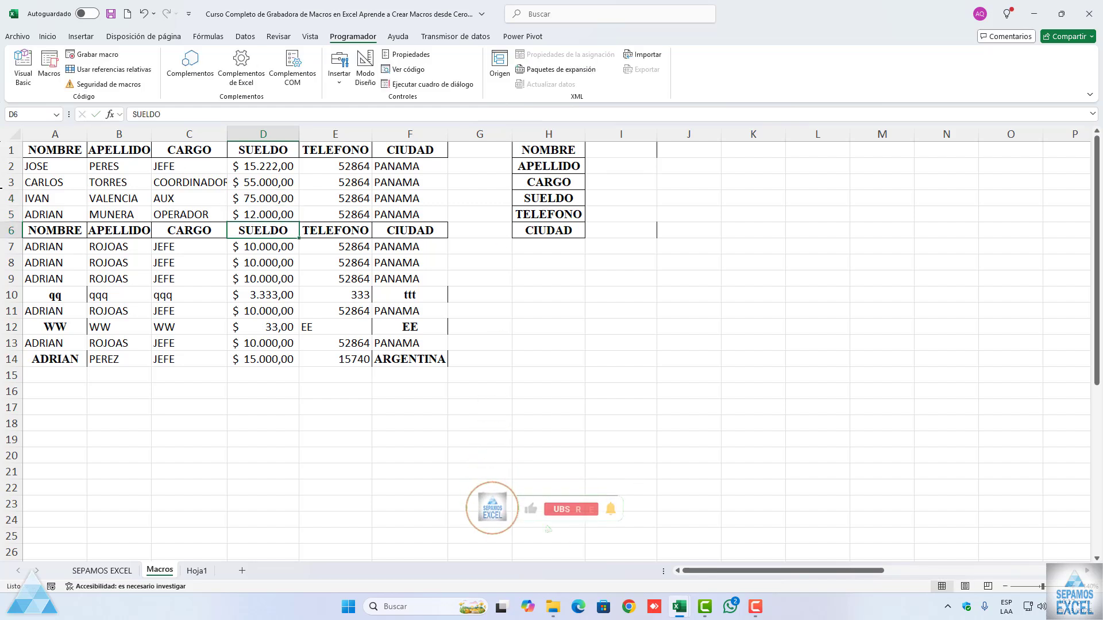
double_click(227, 134)
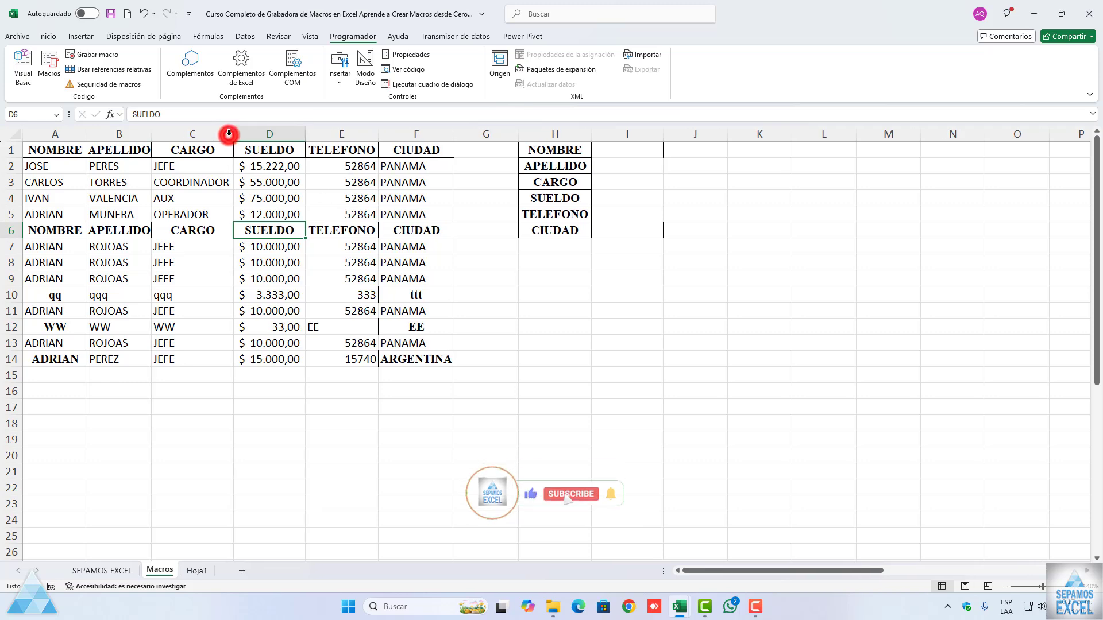
Step: Clear the old records in A7:F14 below the second header row on the Macros sheet
drag(51, 246, 195, 262)
drag(296, 290, 416, 359)
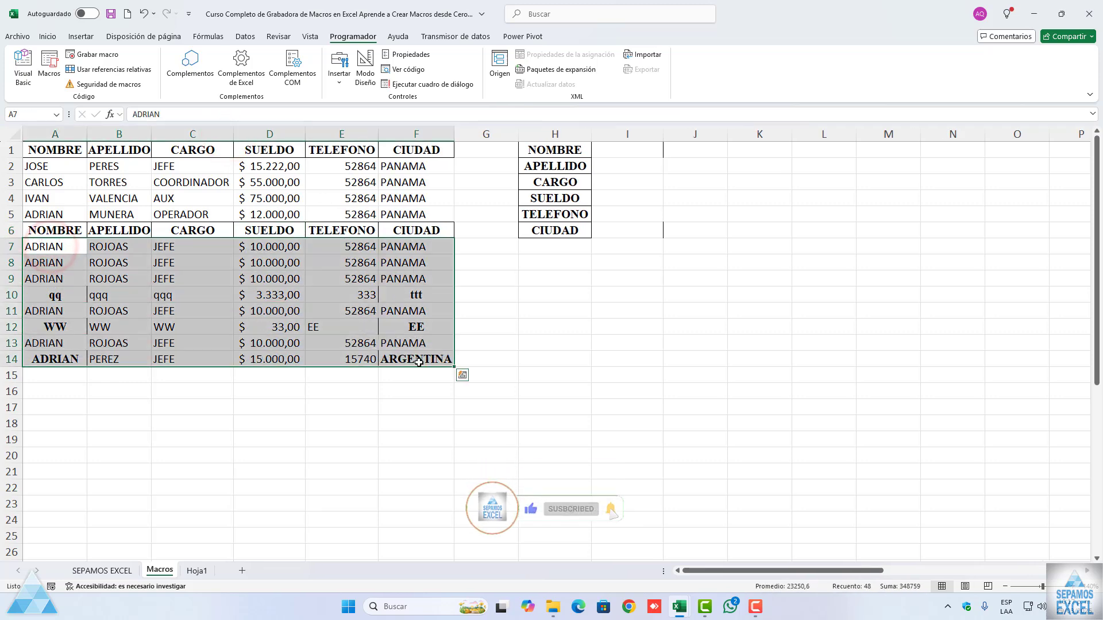
key(Delete)
Step: Clear all the records under the headers in A2:F6 on the Hoja1 sheet
click(198, 571)
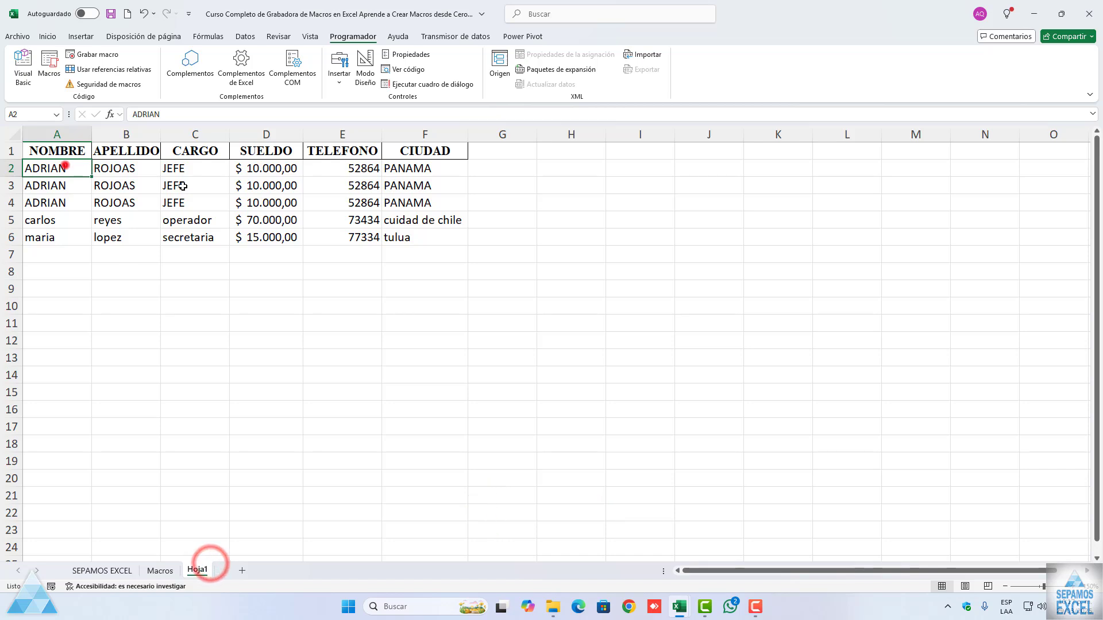
drag(63, 168, 422, 236)
key(Delete)
click(361, 300)
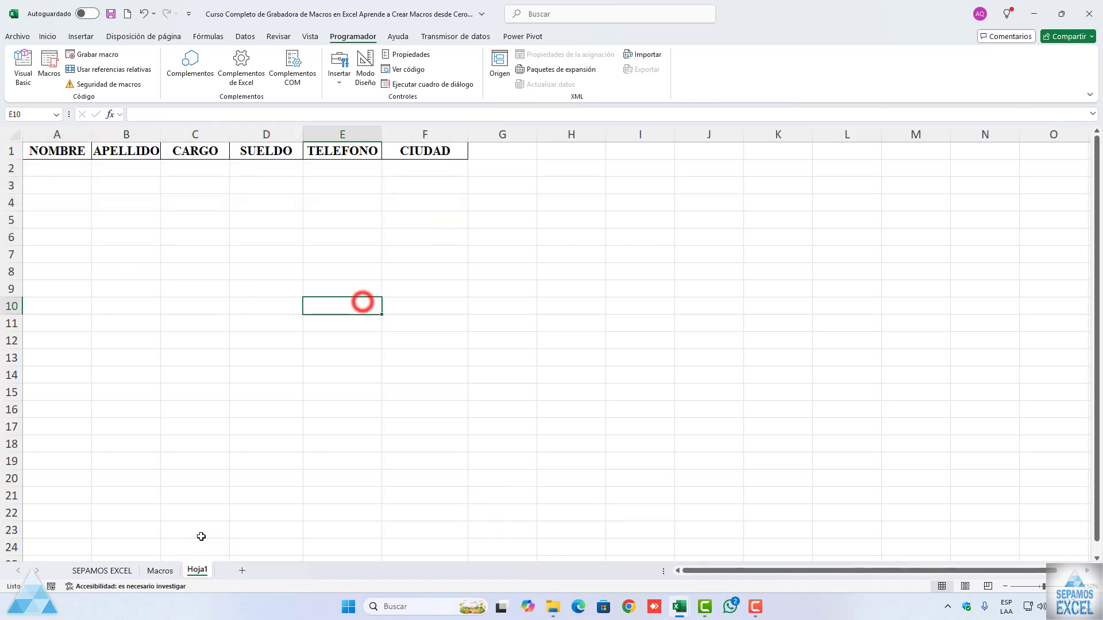
Step: Run the BASEDEDATOS macro on the Macros sheet with cell A2, the first record's NOMBRE, selected
click(159, 571)
click(129, 281)
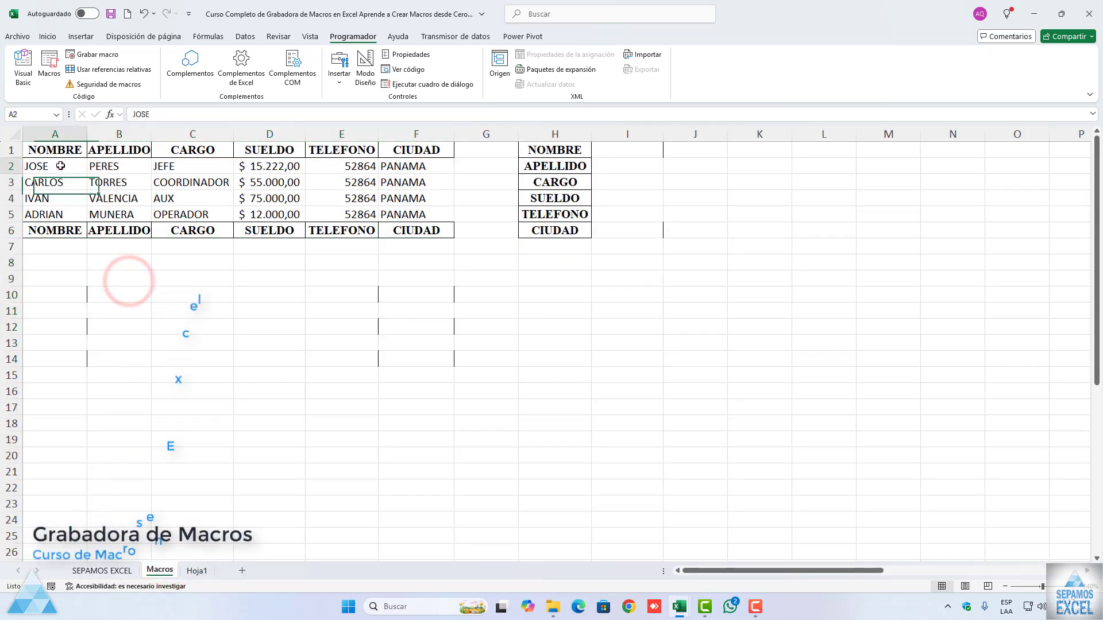
click(55, 165)
click(52, 75)
click(295, 289)
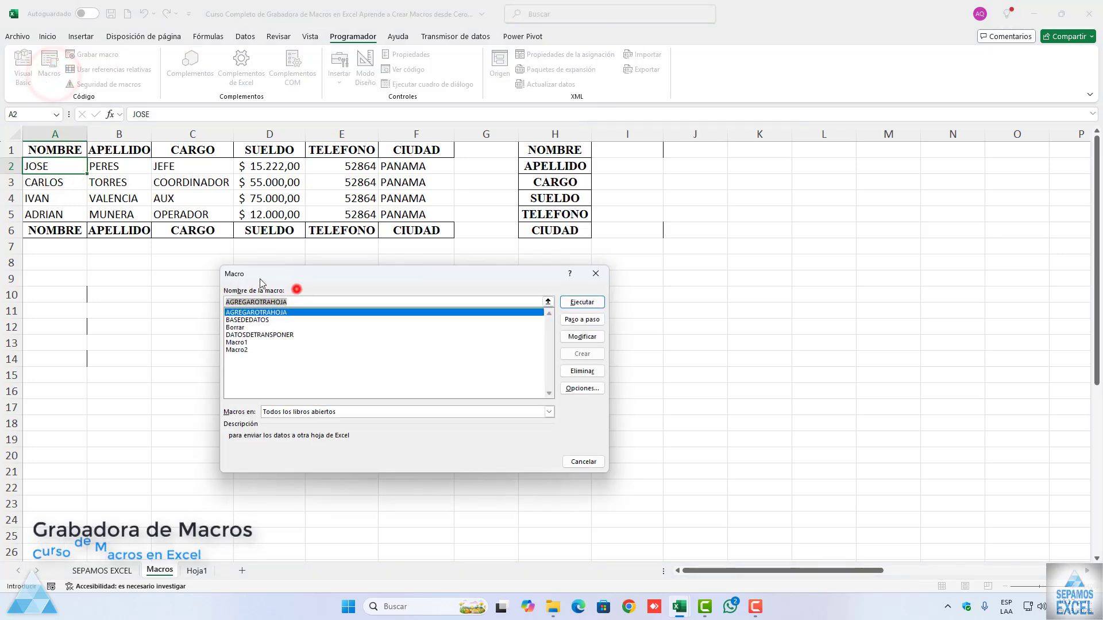
drag(283, 279, 231, 265)
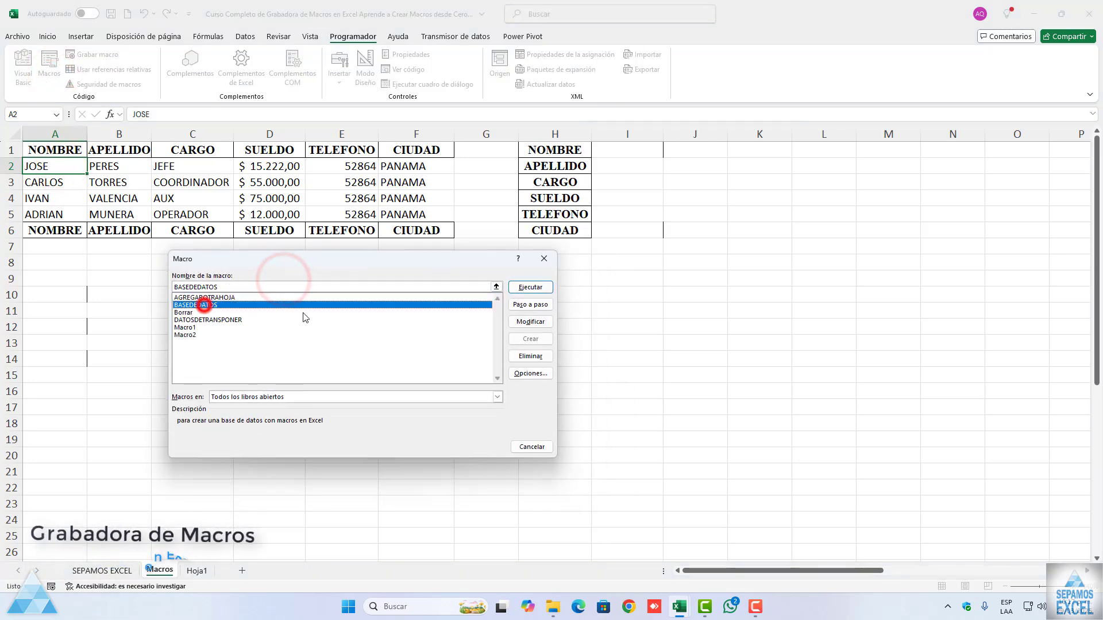
click(207, 298)
click(521, 290)
Step: Answer No to the macro's question about adding the data and dismiss the message that follows
drag(533, 282, 274, 310)
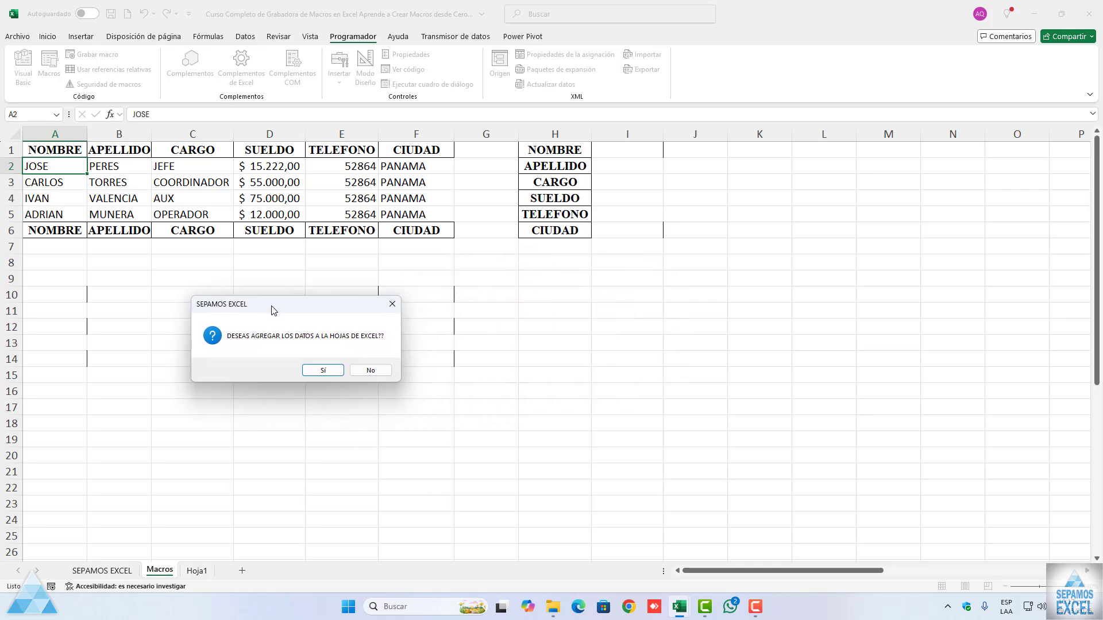
click(370, 370)
drag(556, 276, 321, 319)
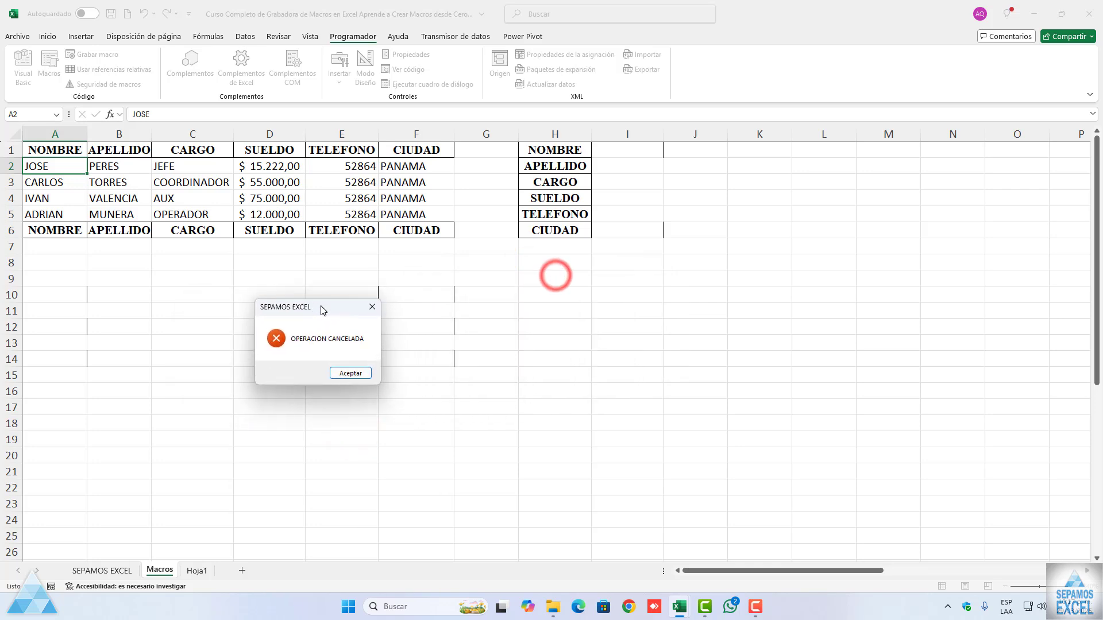
click(339, 384)
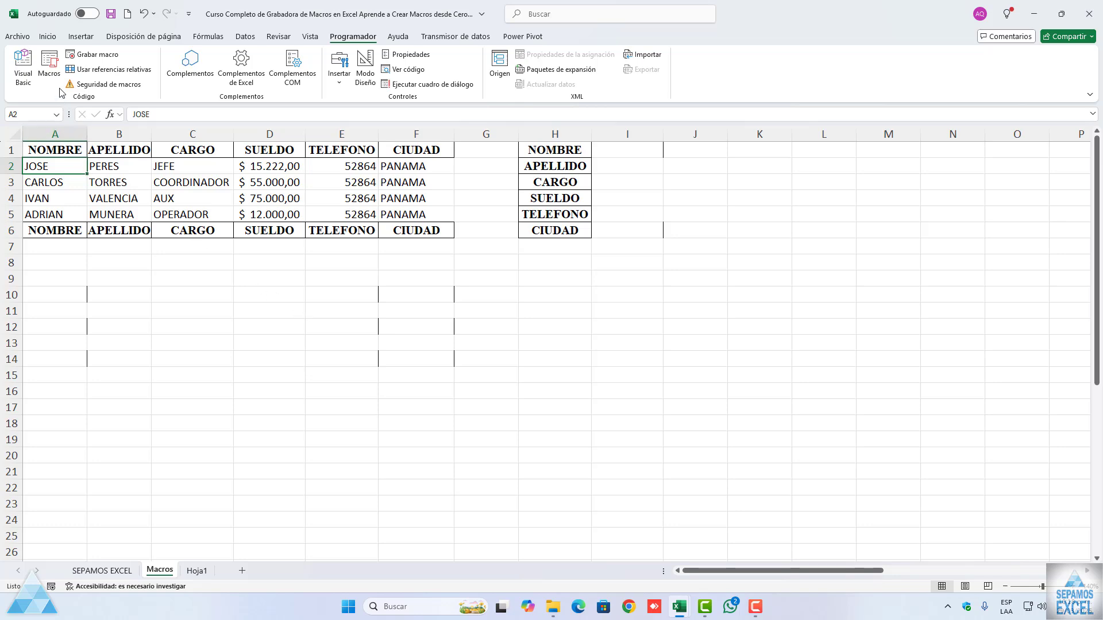
Step: Run the BASEDEDATOS macro, answer Sí to its question about adding the data, and dismiss the message that follows
click(51, 68)
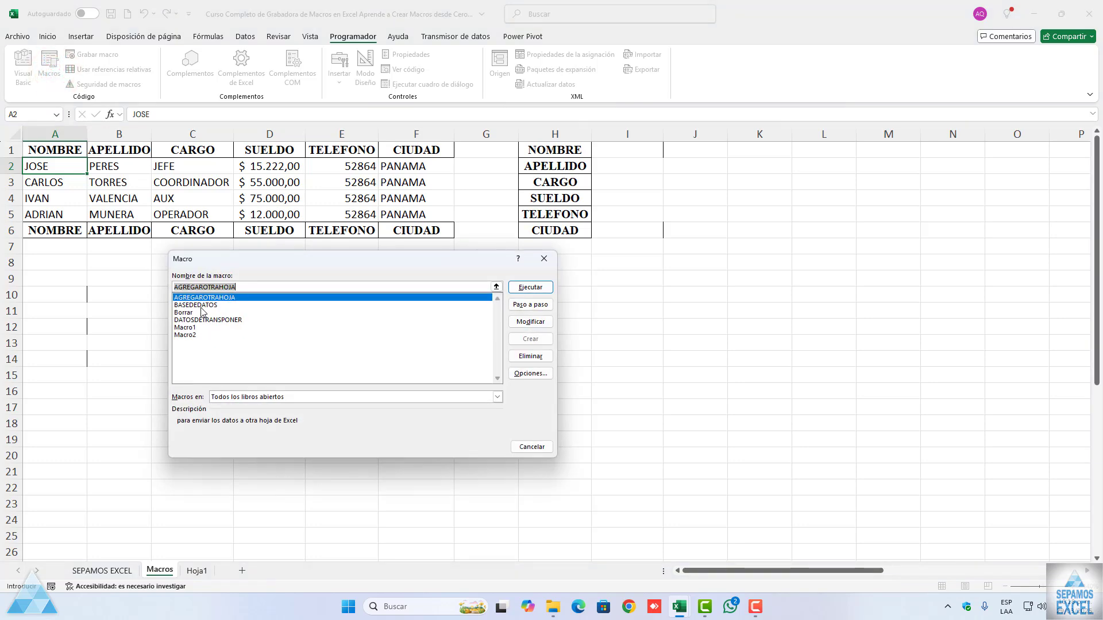
click(195, 297)
click(530, 287)
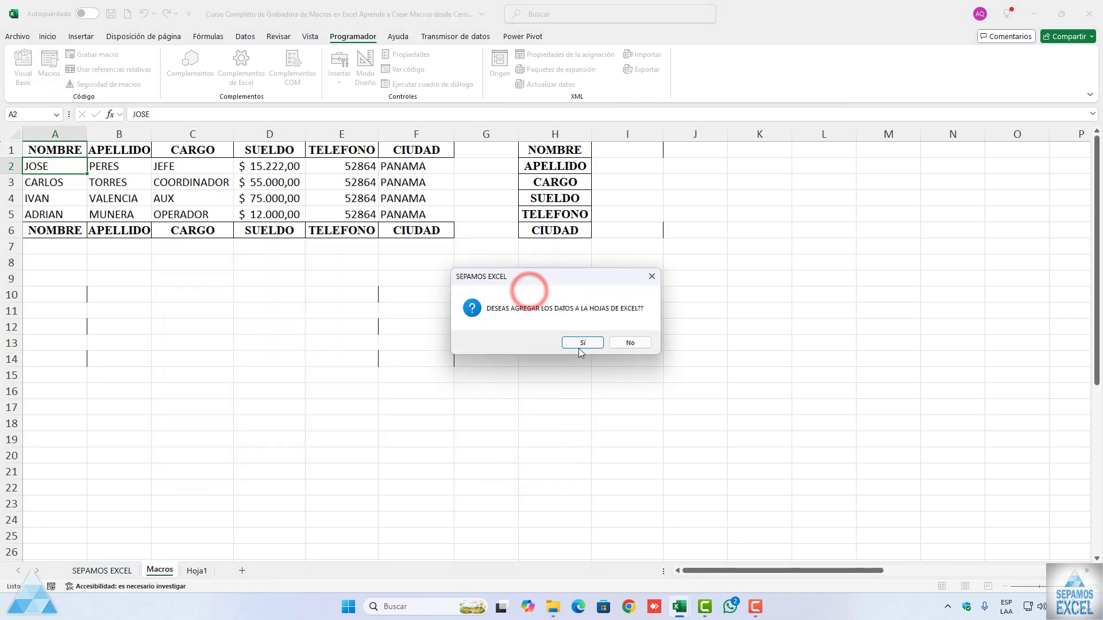
click(580, 343)
click(609, 342)
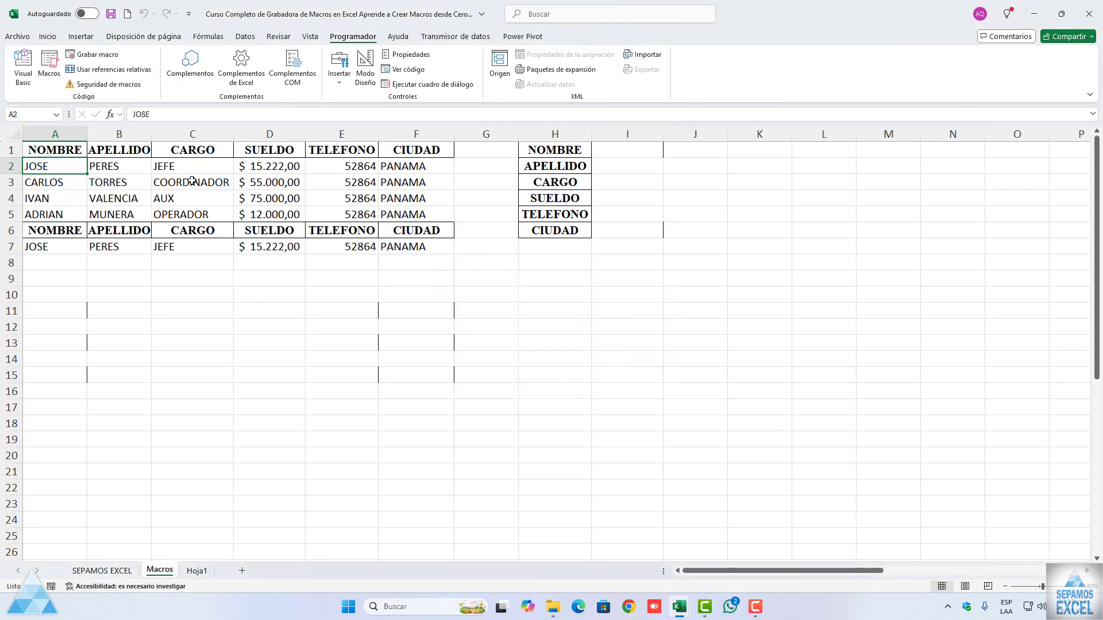
Step: Copy the MENSAJE question line and If MENSAJE = vbYes Then from BASEDEDATOS into AGREGAROTRAHOJA, directly above its ScreenUpdating line
click(57, 75)
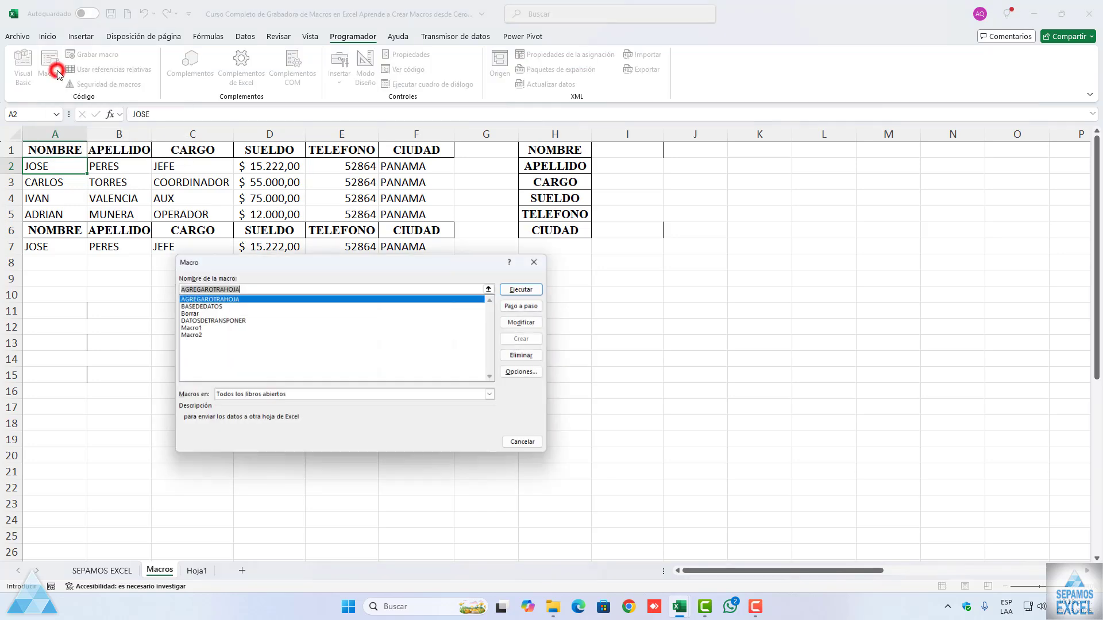
click(547, 259)
click(23, 69)
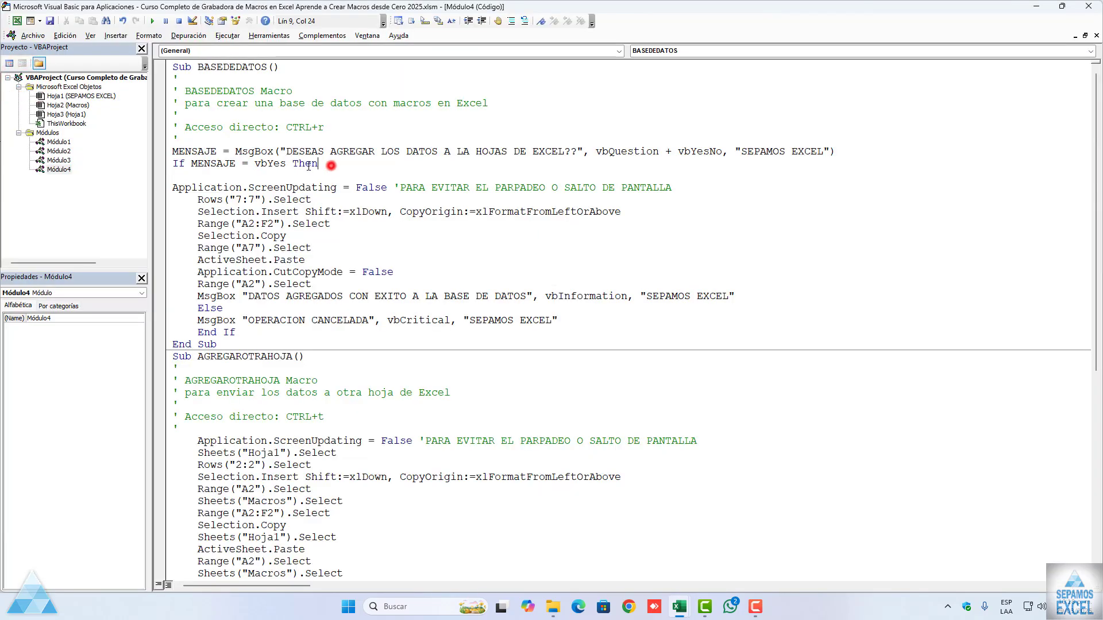
drag(318, 165, 160, 155)
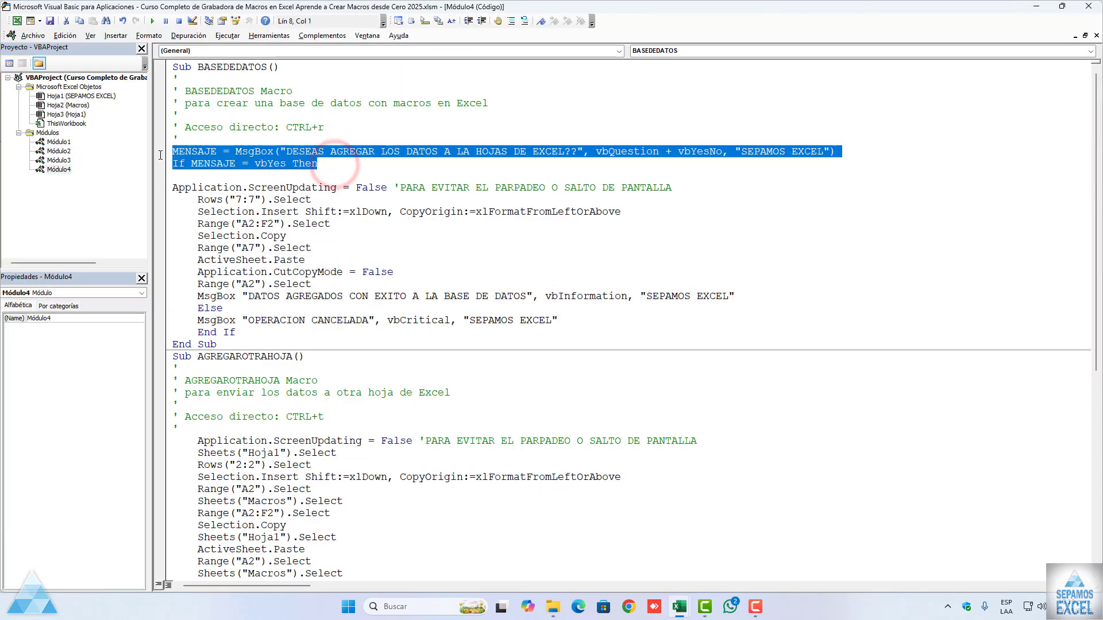
click(236, 430)
scroll(235, 406, down, 2)
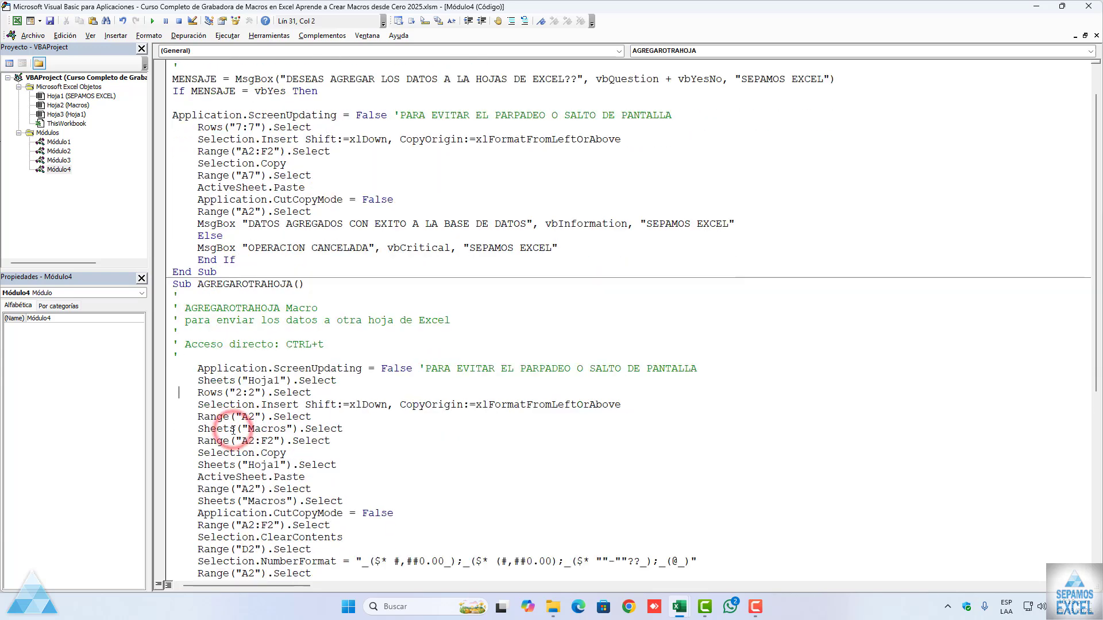
key(Return)
scroll(235, 407, down, 2)
key(ctrl+v)
Step: Insert the same MENSAJE question and If lines in DATOSDETRANSPONER, directly above its ScreenUpdating line
scroll(236, 406, down, 6)
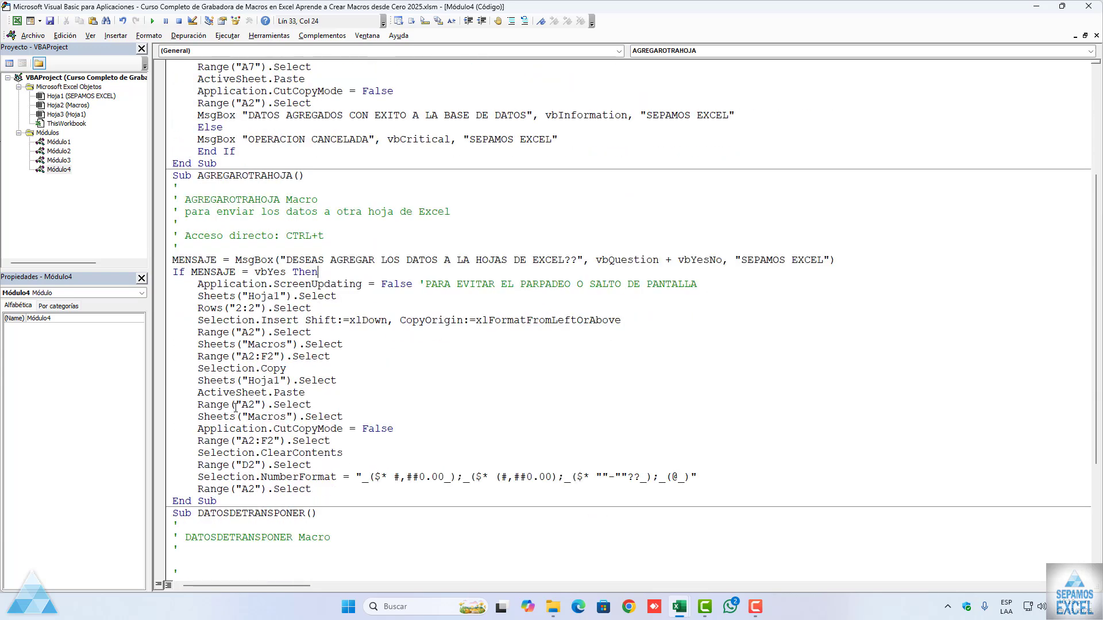
click(213, 380)
key(Return)
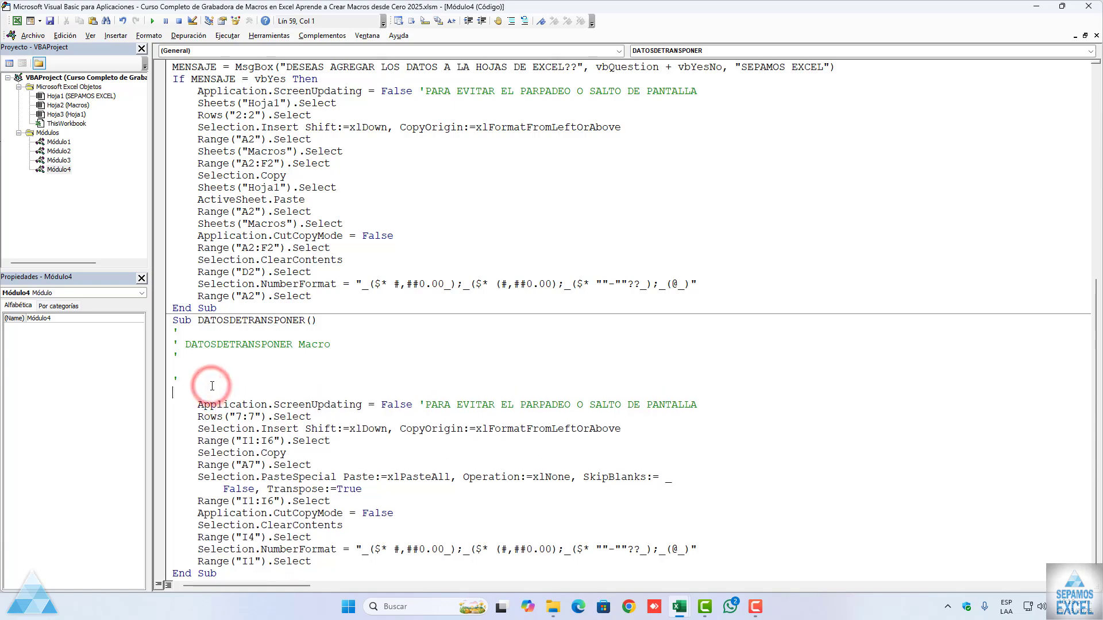
key(ctrl+v)
Step: Copy BASEDEDATOS's block from the DATOS AGREGADOS message through Else, OPERACION CANCELADA and End If to the end of AGREGAROTRAHOJA
scroll(212, 386, up, 10)
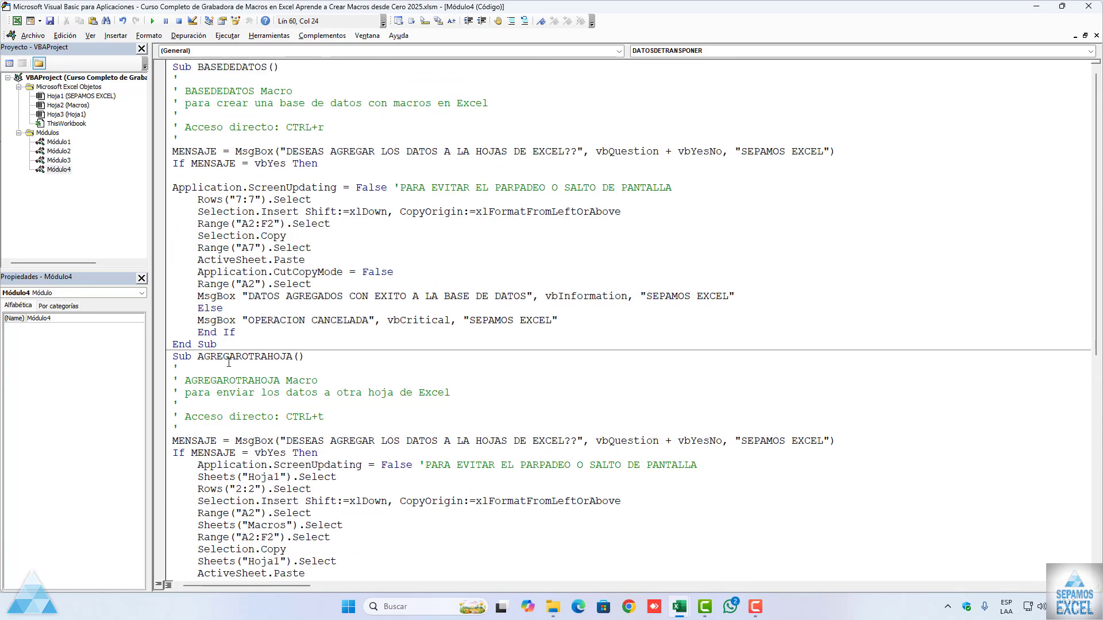
drag(244, 336, 173, 303)
key(ctrl+c)
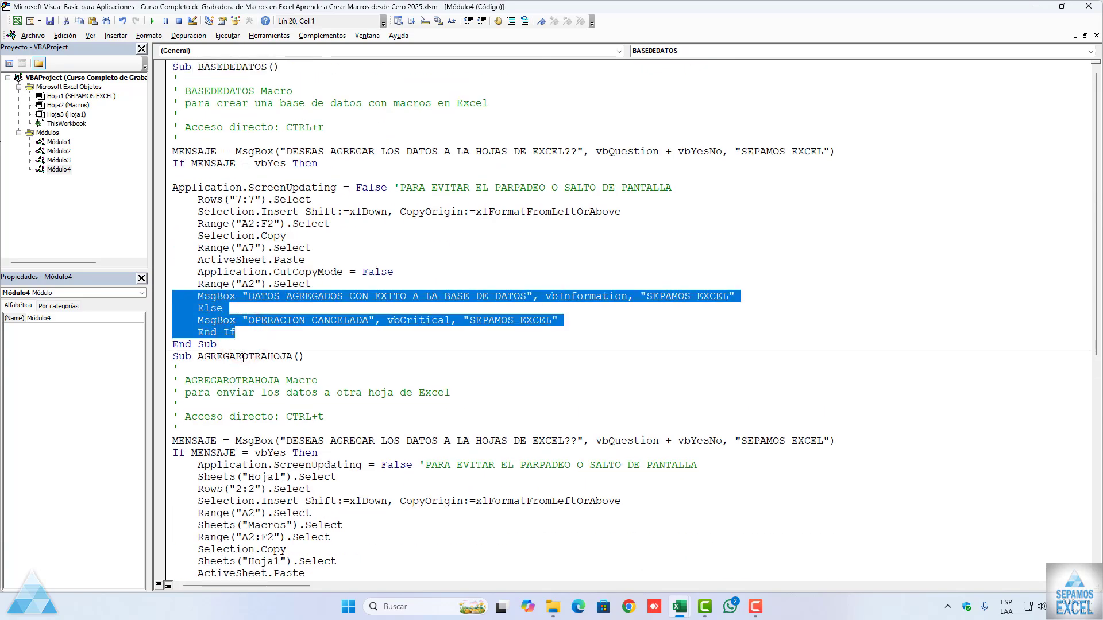
scroll(260, 376, down, 10)
key(Return)
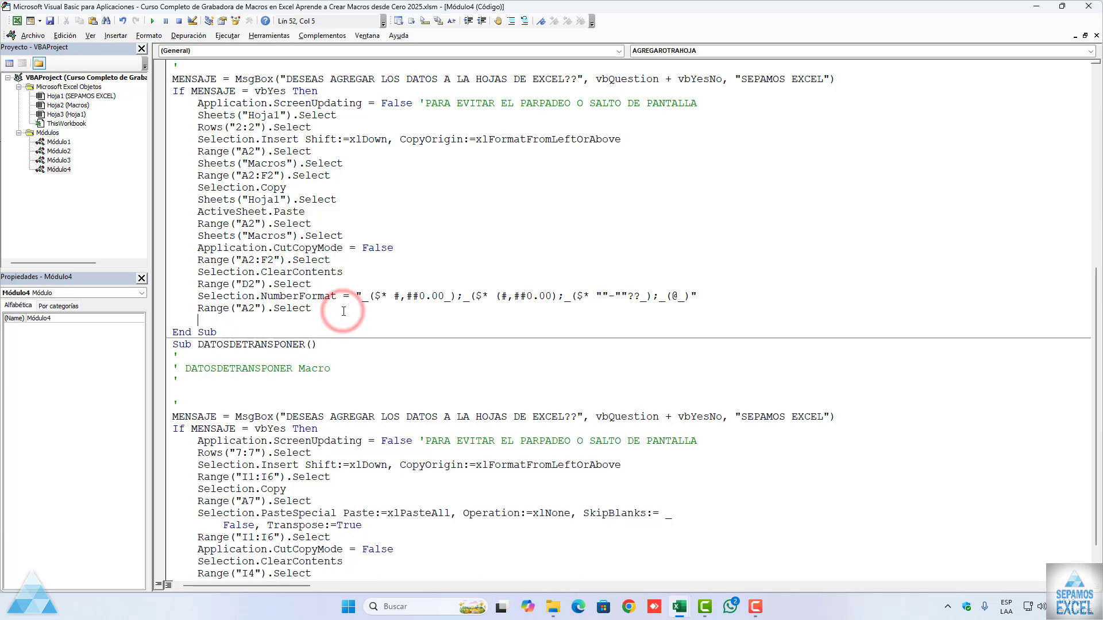
key(ctrl+v)
Step: Paste the same closing message, Else and End If block before DATOSDETRANSPONER's End Sub, check the code and close the VBA editor
scroll(341, 352, down, 2)
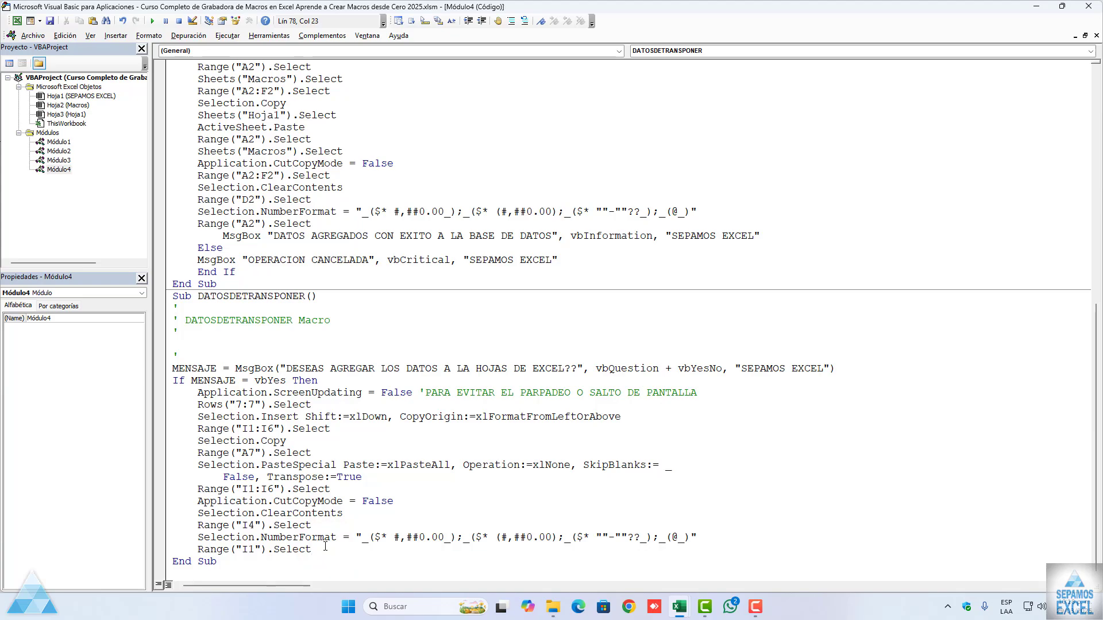
key(Return)
key(ctrl+v)
scroll(324, 547, up, 13)
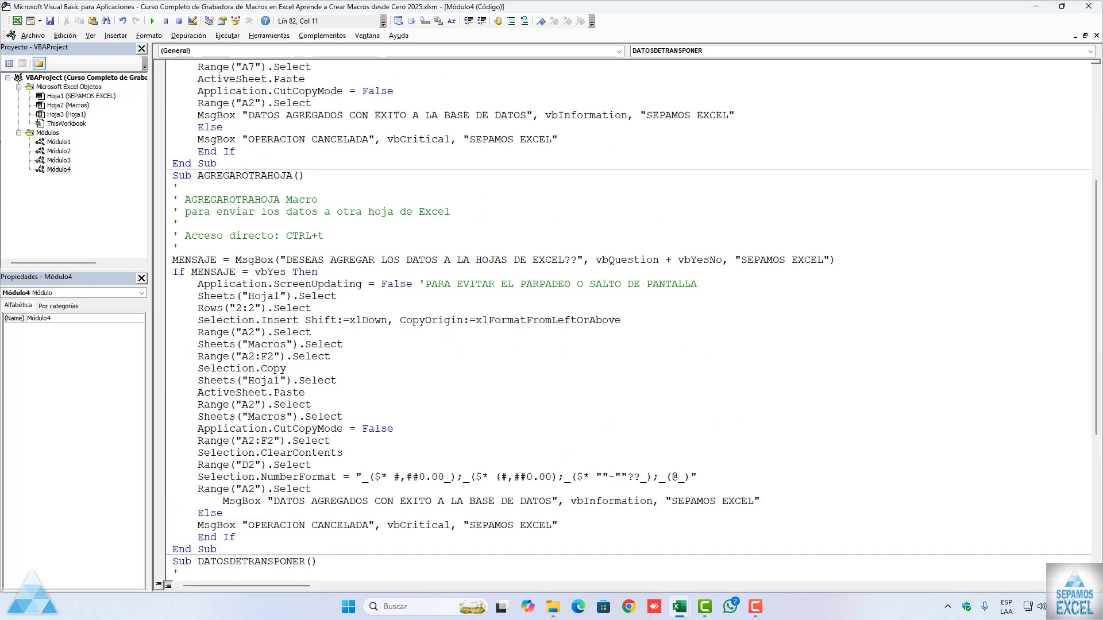
scroll(324, 546, down, 13)
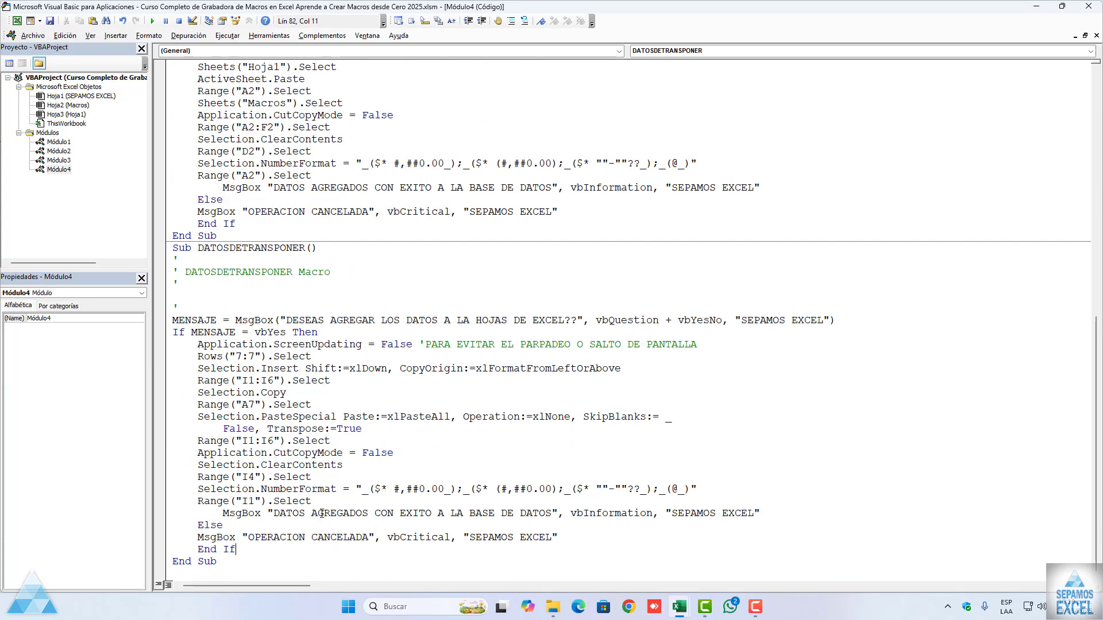
scroll(322, 513, up, 13)
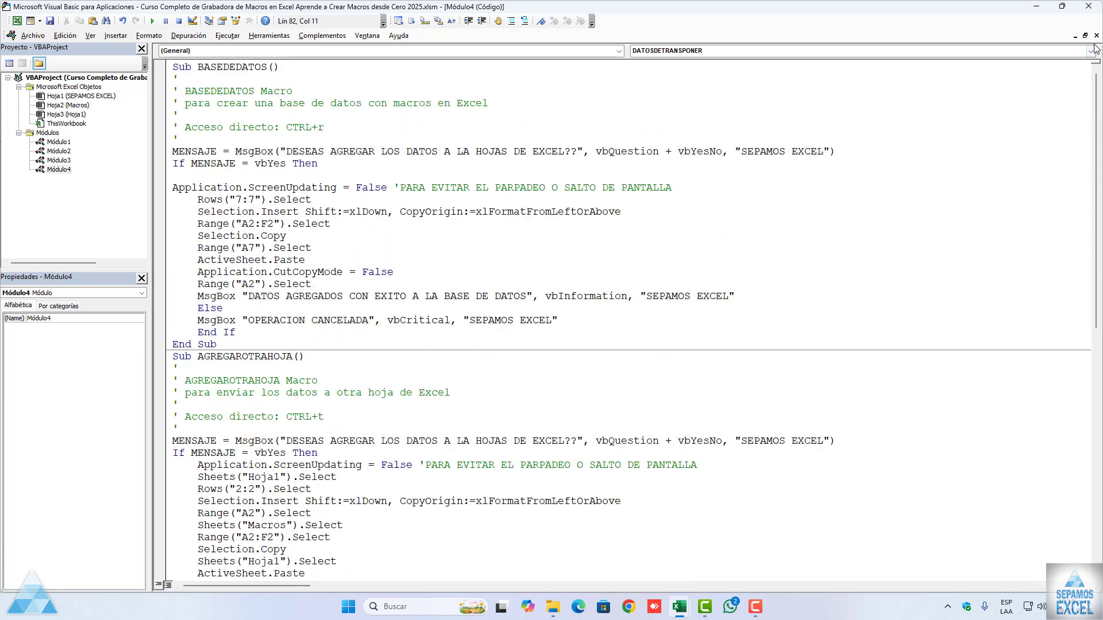
click(1096, 36)
click(1090, 7)
Step: Run the AGREGAROTRAHOJA macro with A2 selected on the Macros sheet, answer Sí to its question and dismiss the message that follows
click(371, 317)
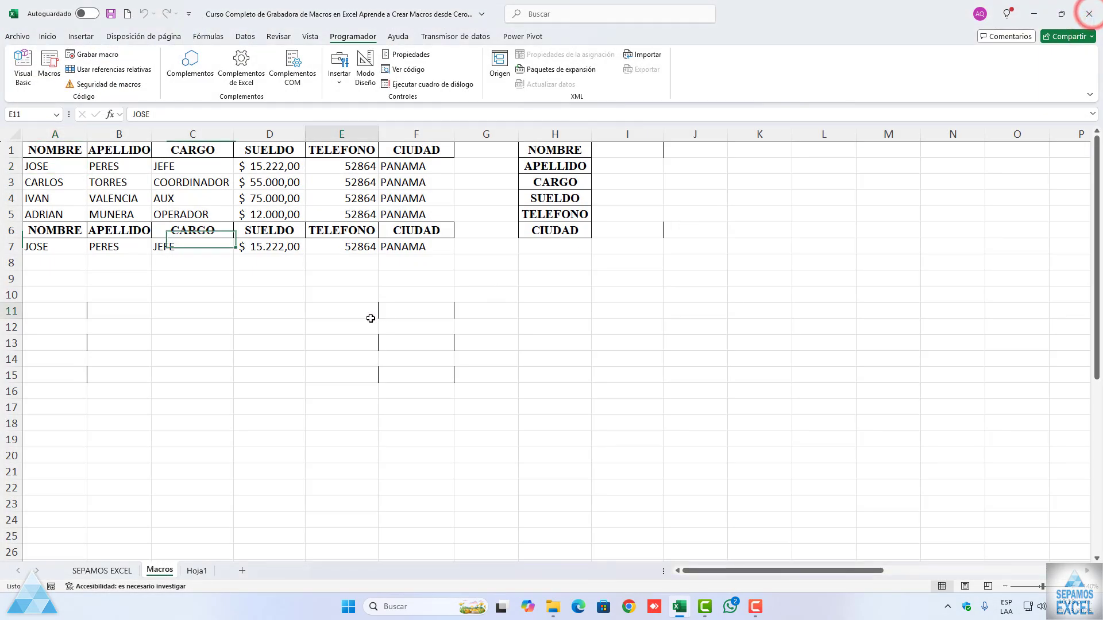
click(65, 167)
click(50, 64)
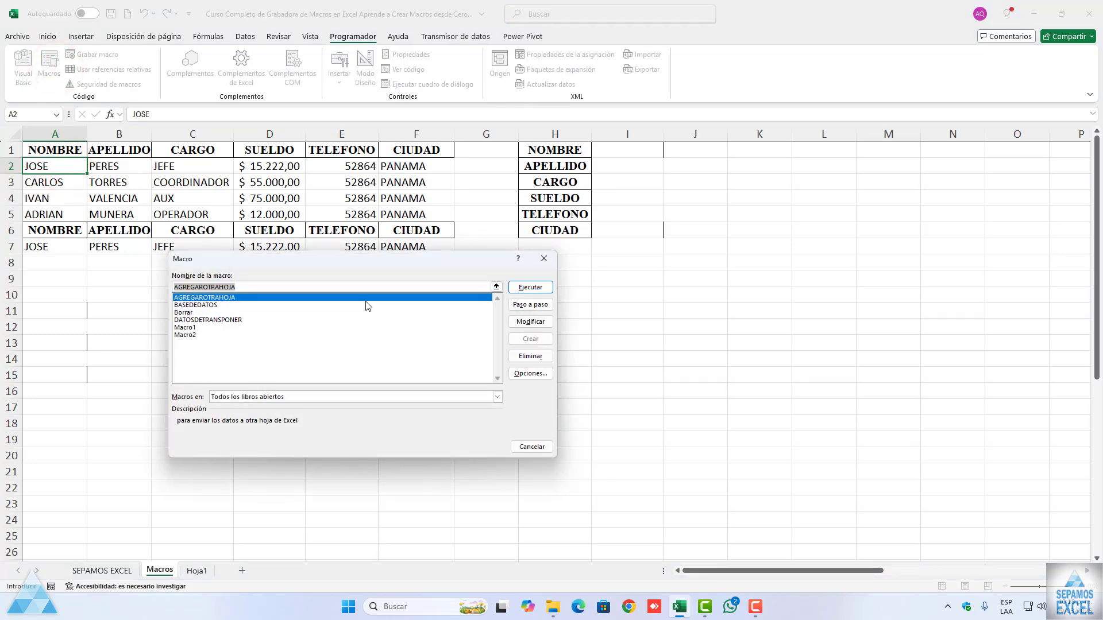
click(548, 292)
drag(523, 281, 315, 326)
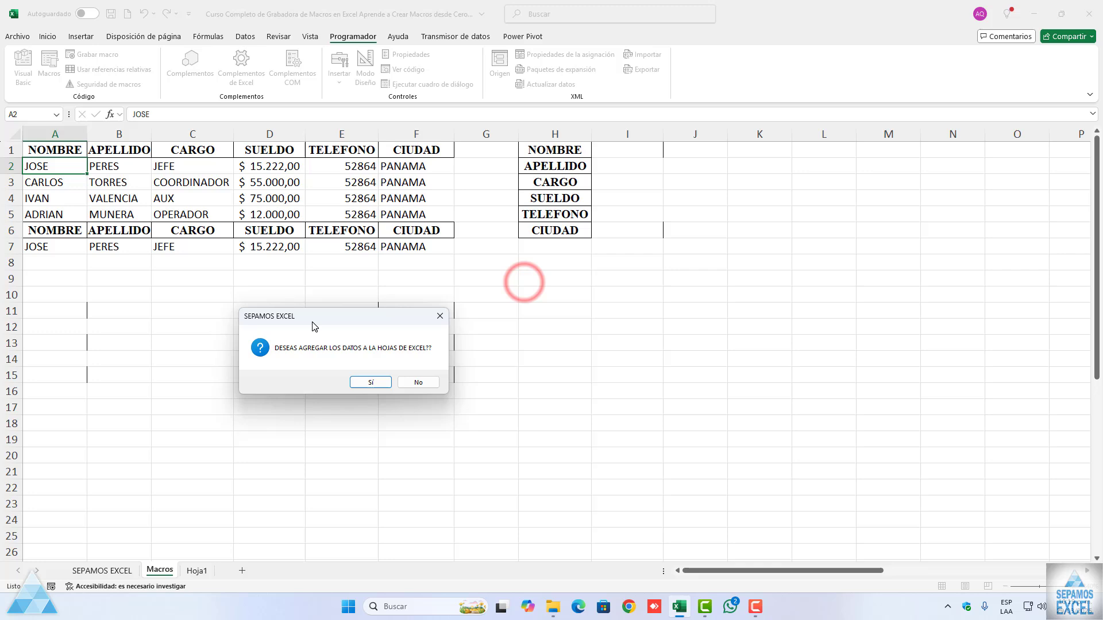
click(370, 383)
drag(521, 275, 411, 287)
click(517, 351)
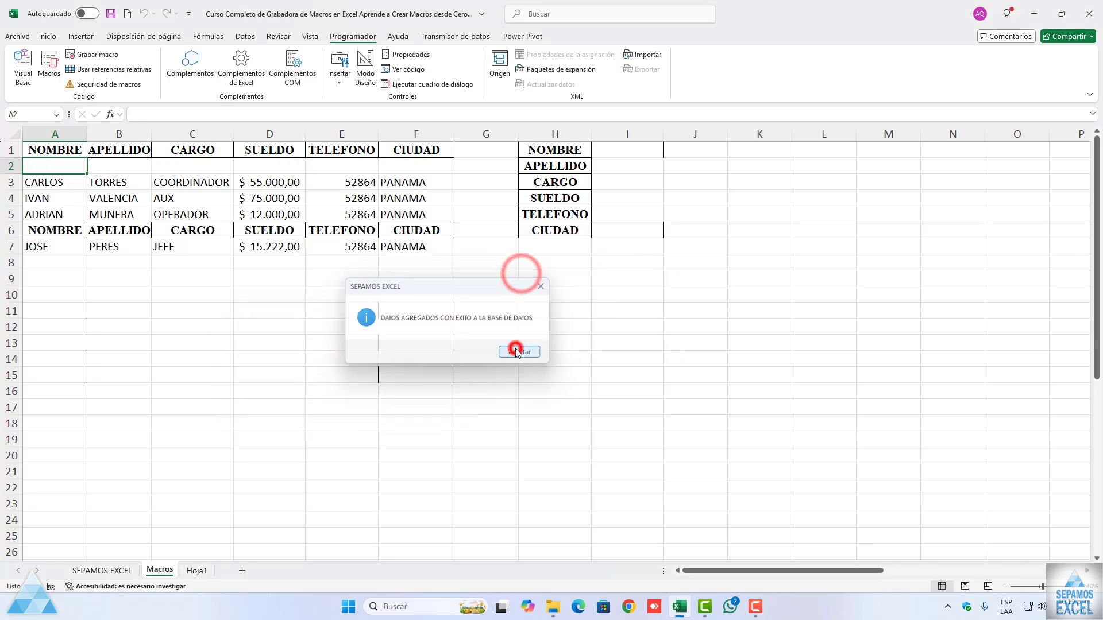
Step: Copy the record in A2:F2 of the Hoja1 sheet back into row 2 of the Macros sheet
click(197, 570)
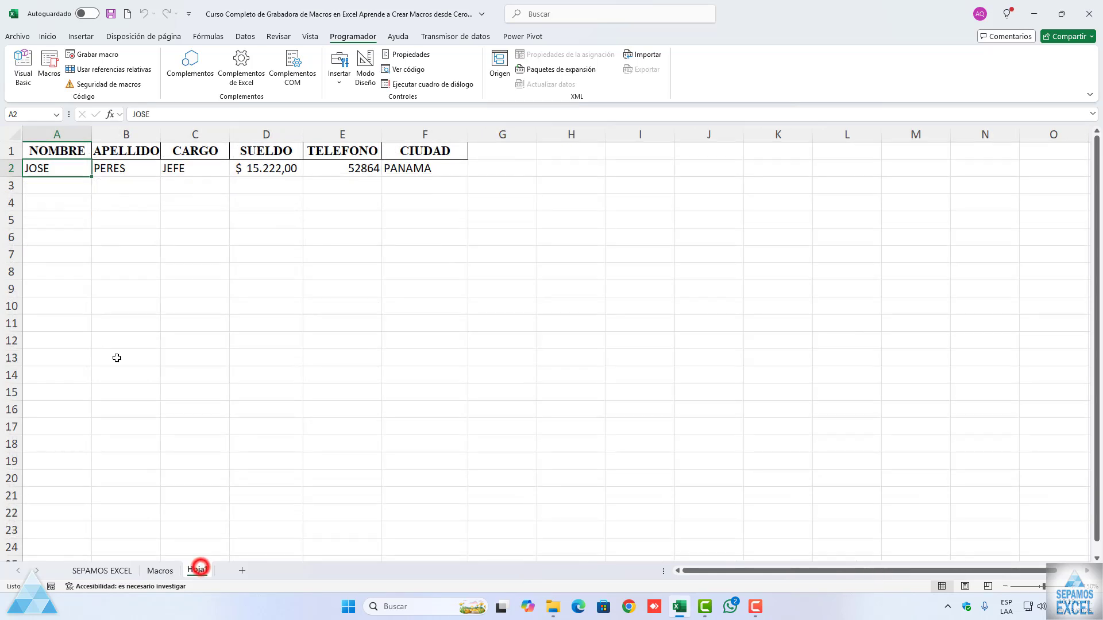
click(81, 174)
key(ctrl+shift+Right)
key(ctrl+c)
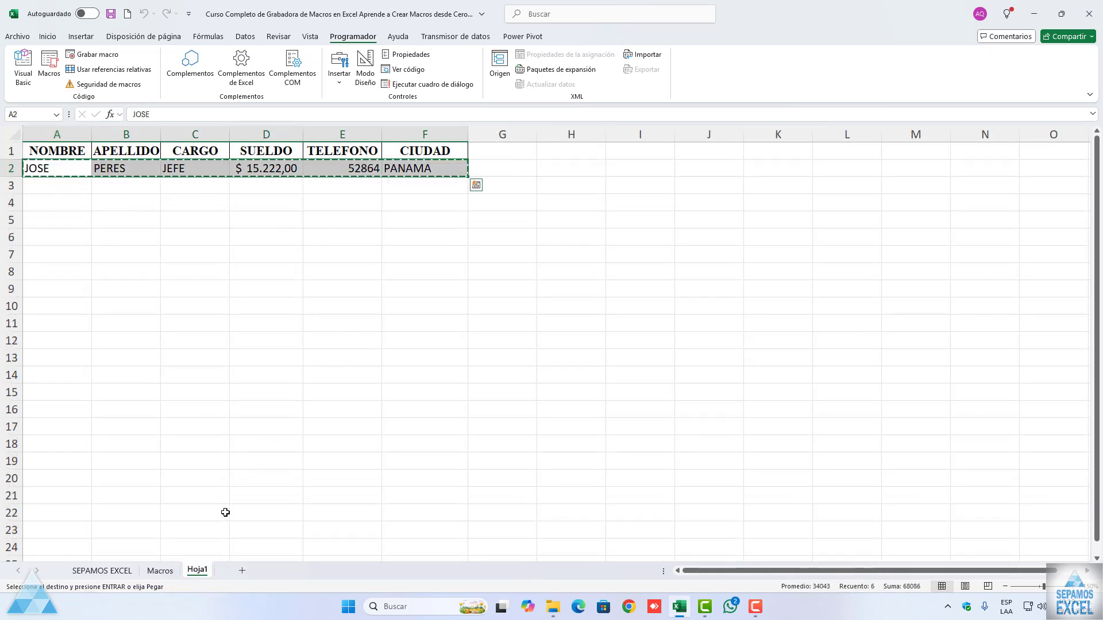
click(178, 569)
click(54, 164)
key(ctrl+v)
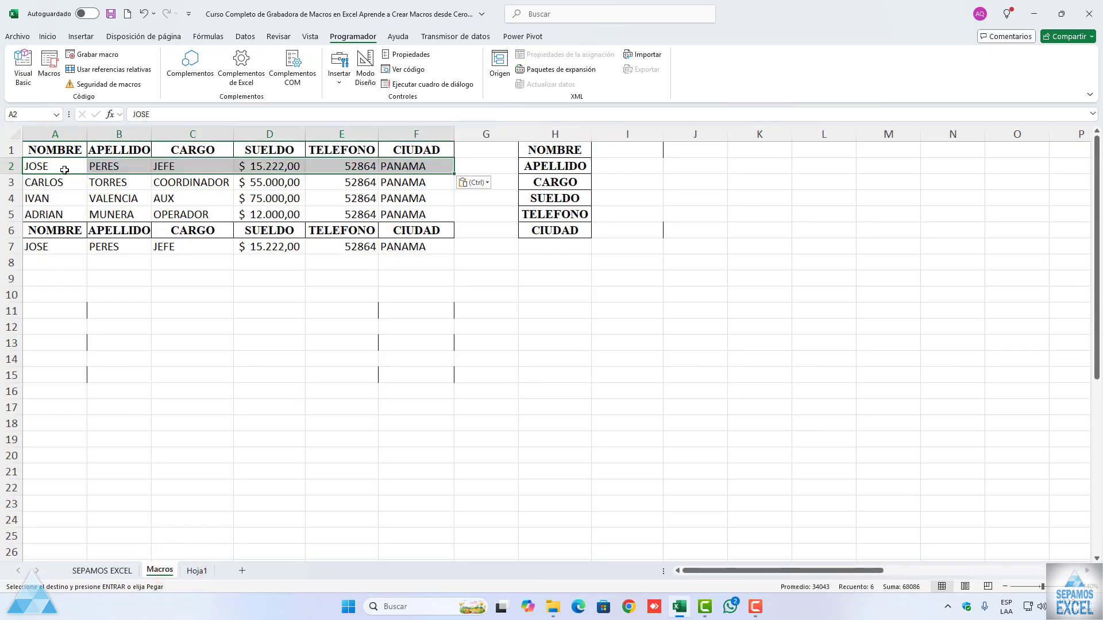
key(Escape)
click(267, 294)
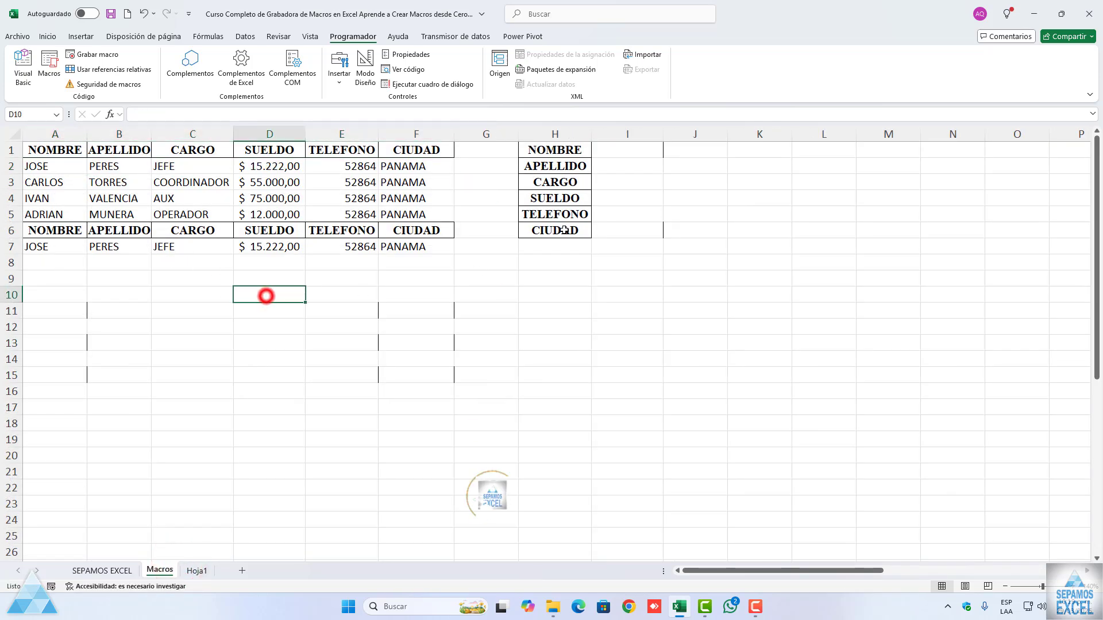
Step: Copy the first record's NOMBRE, APELLIDO and CARGO values from A2:C2 into I1:I3 of the vertical form
click(58, 166)
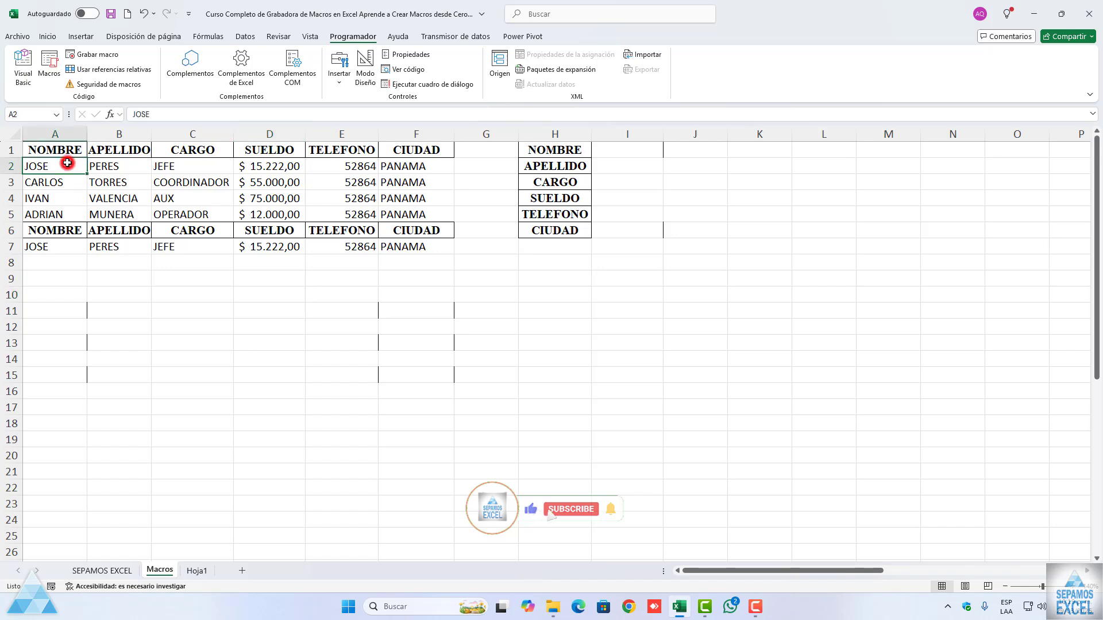
key(ctrl+c)
click(619, 152)
key(ctrl+v)
click(118, 166)
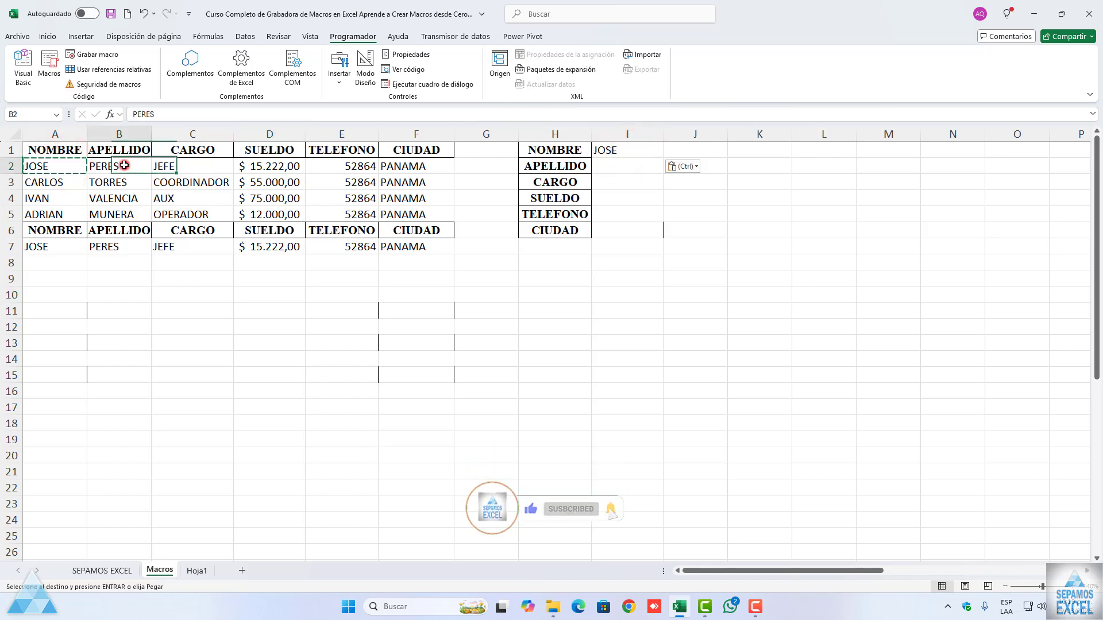
key(ctrl+c)
click(619, 166)
key(ctrl+v)
click(213, 166)
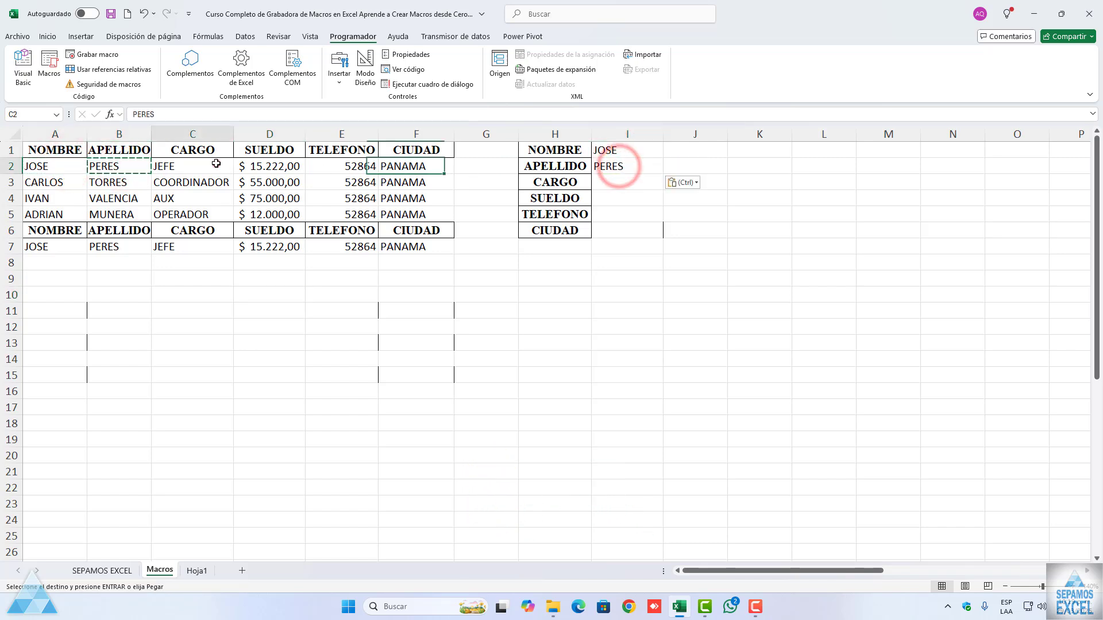
key(ctrl+c)
click(608, 182)
key(ctrl+v)
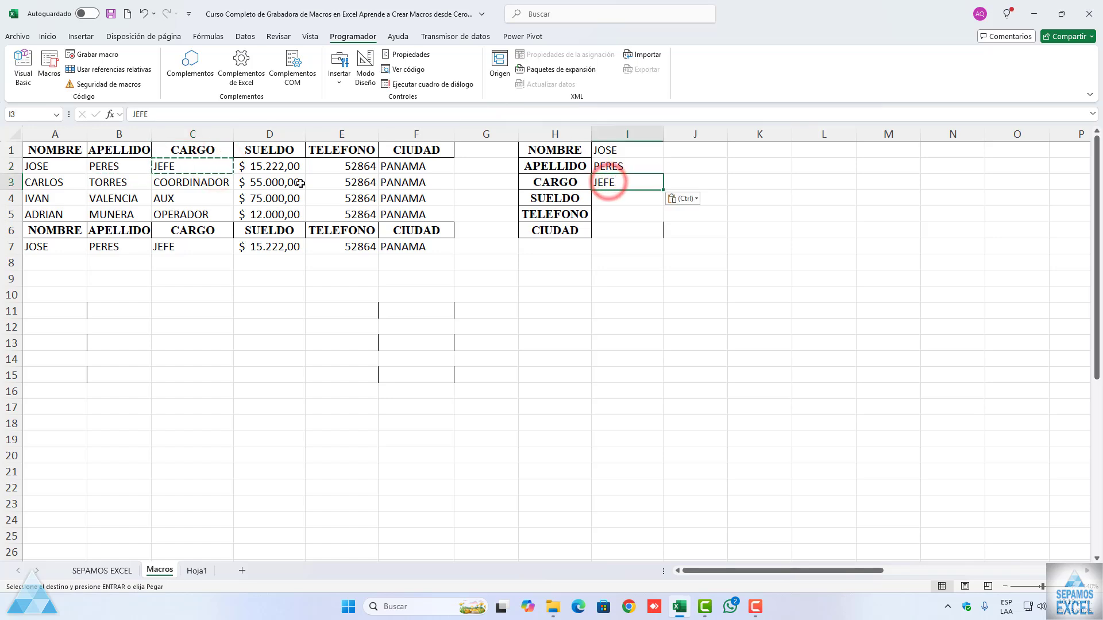
Step: Copy the first record's SUELDO, TELEFONO and CIUDAD values from D2:F2 into I4:I6 of the vertical form
click(268, 166)
key(ctrl+c)
click(611, 202)
key(ctrl+v)
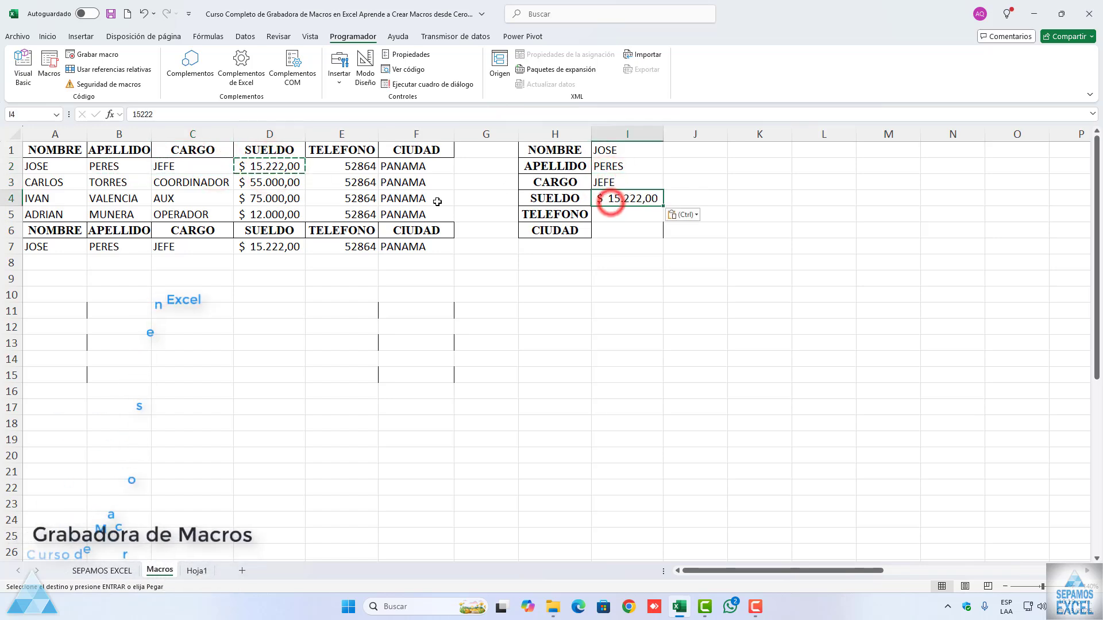
click(352, 167)
key(ctrl+c)
click(641, 214)
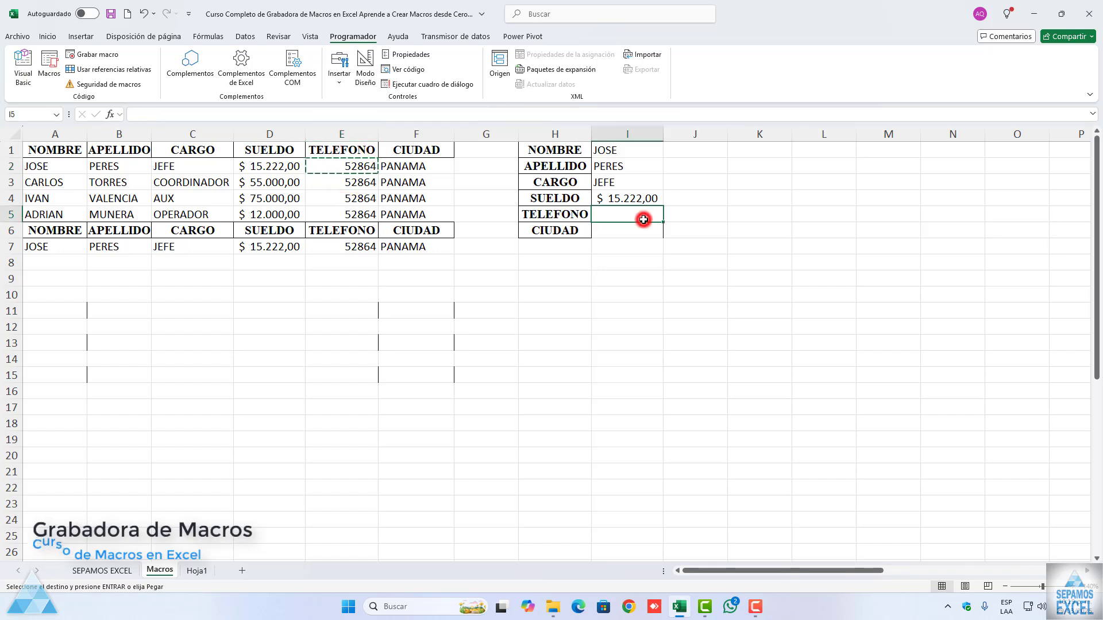
key(ctrl+v)
click(406, 167)
key(ctrl+c)
click(631, 230)
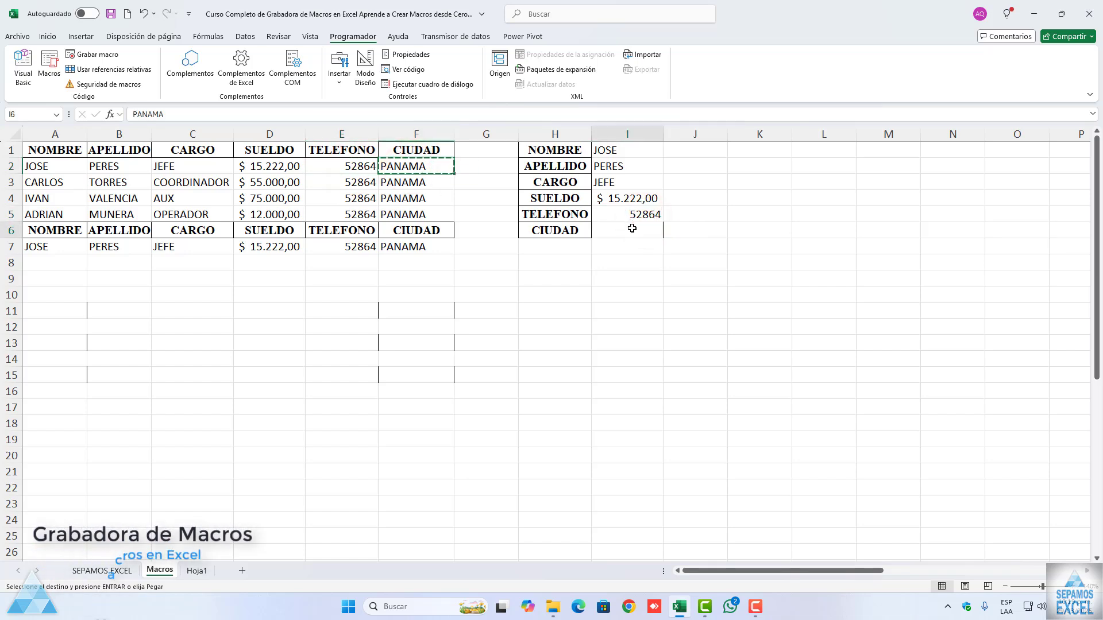
key(ctrl+v)
key(Escape)
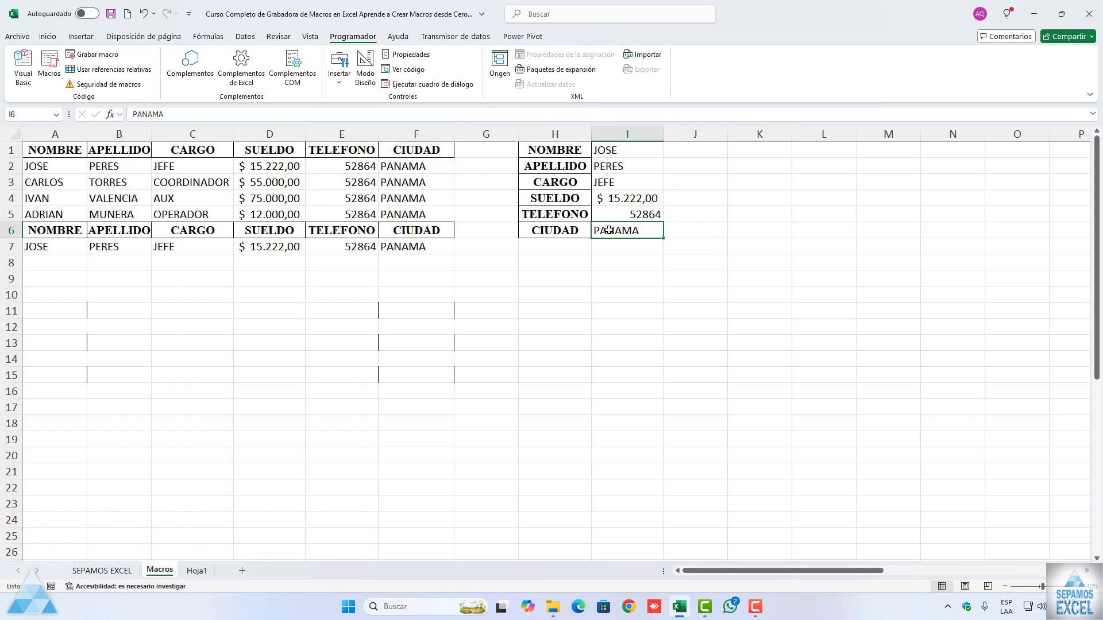
Step: Run the DATOSDETRANSPONER macro with A1 selected on the Macros sheet, answer No to its question and dismiss the message that follows
click(63, 155)
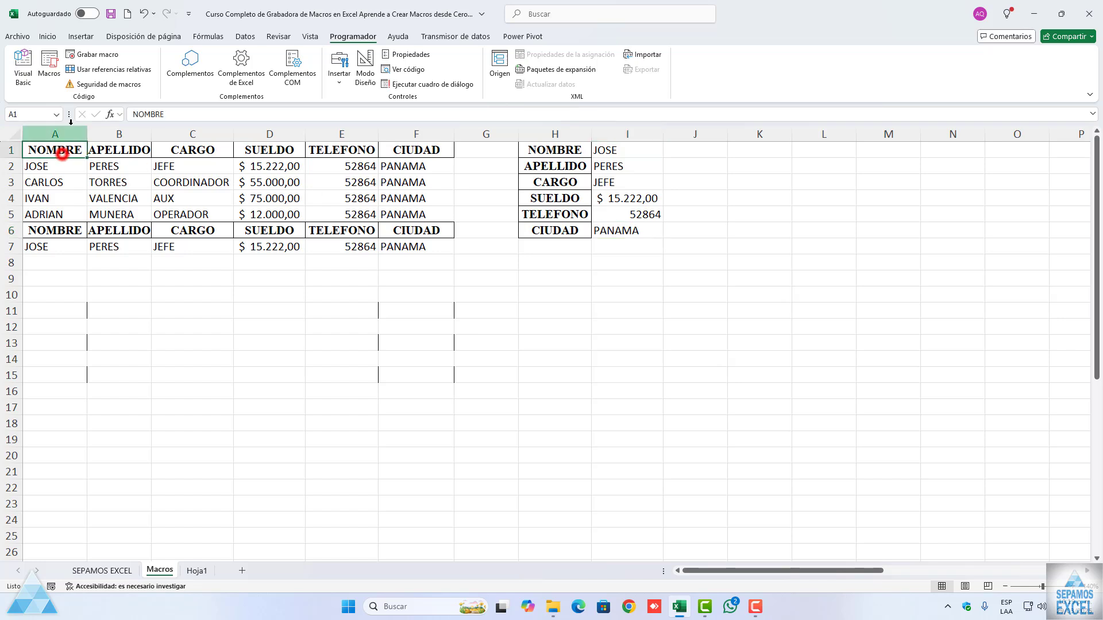
click(50, 66)
click(223, 320)
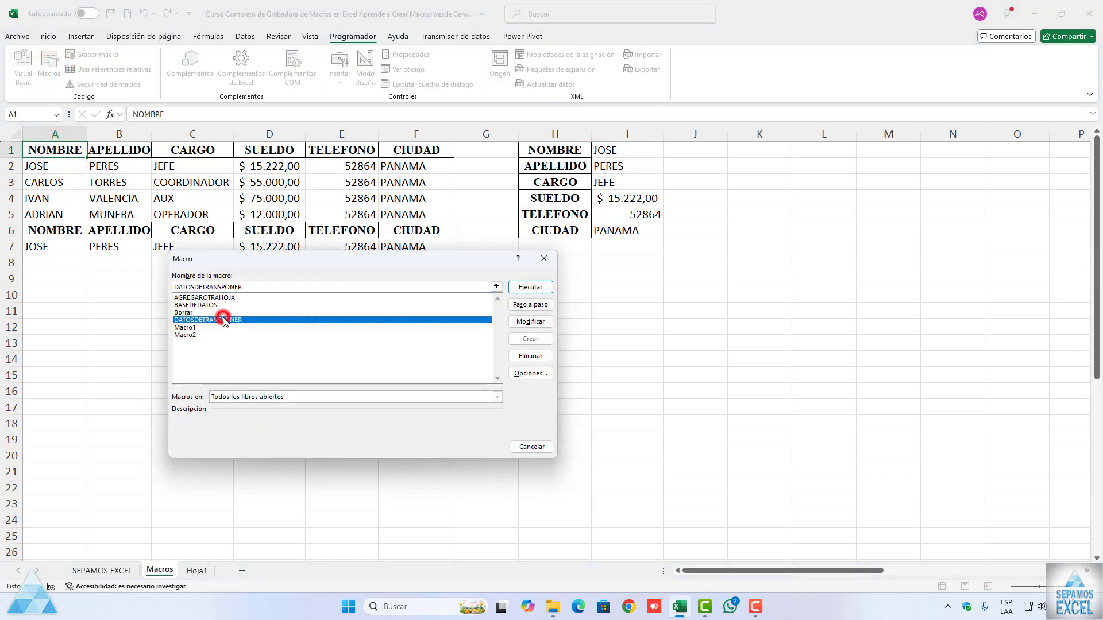
click(526, 288)
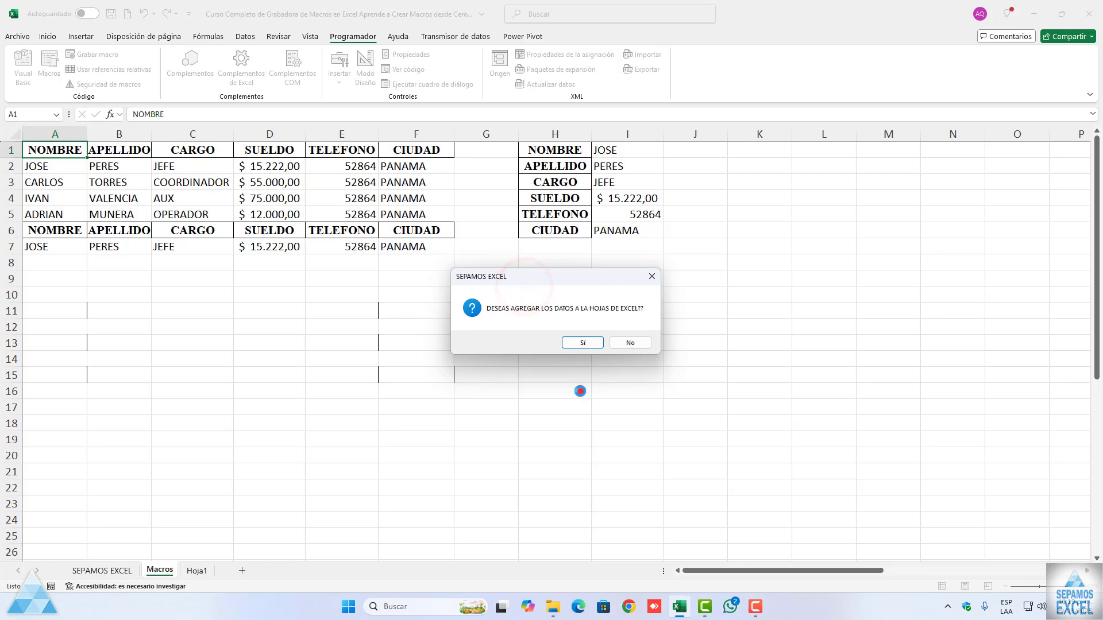
click(579, 390)
click(612, 344)
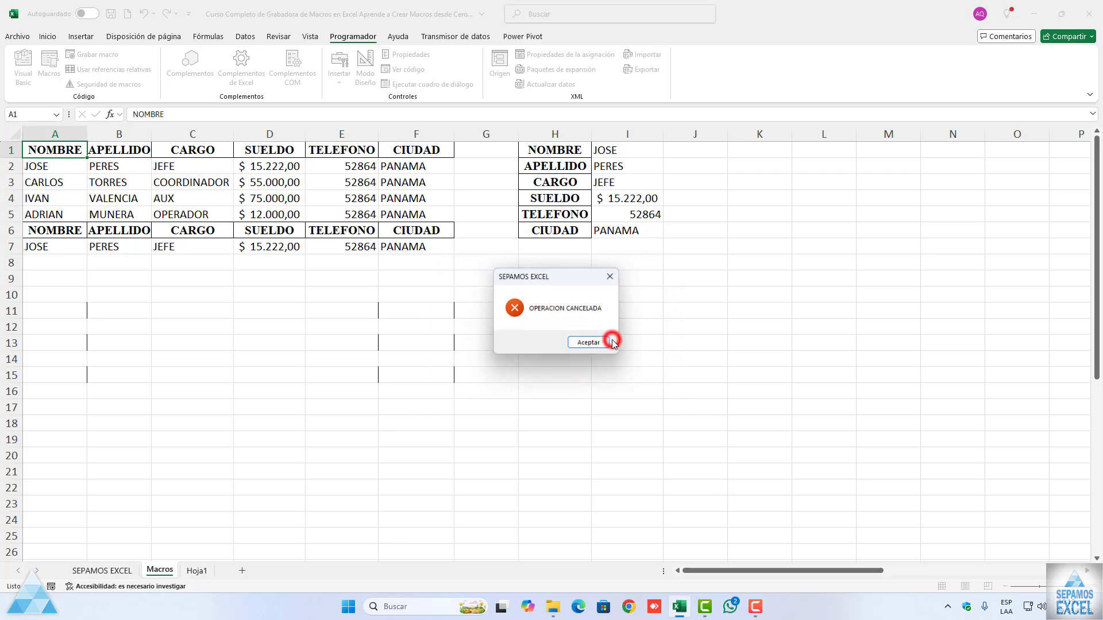
click(589, 343)
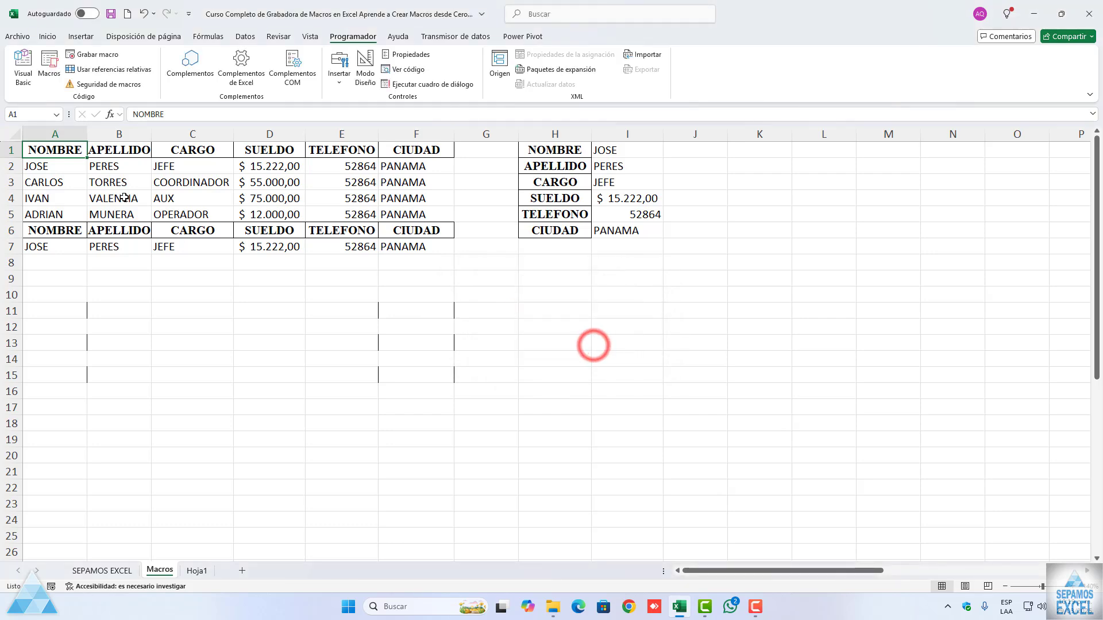
Step: Run the DATOSDETRANSPONER macro again, answer Sí to its question and dismiss the message that follows
click(49, 74)
click(210, 313)
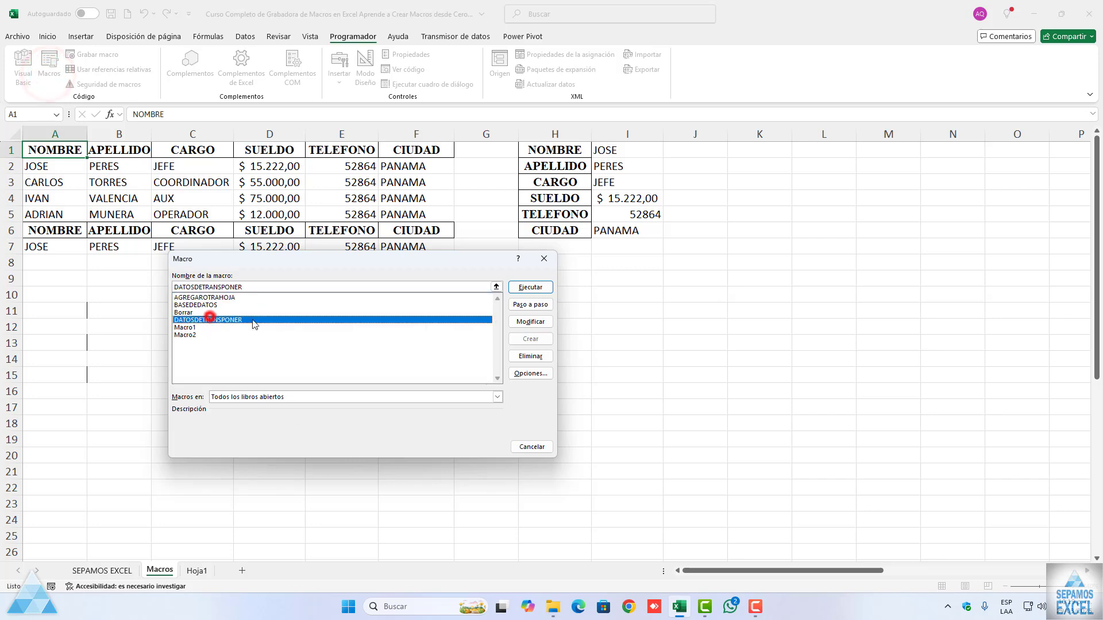
click(530, 287)
drag(530, 283, 447, 280)
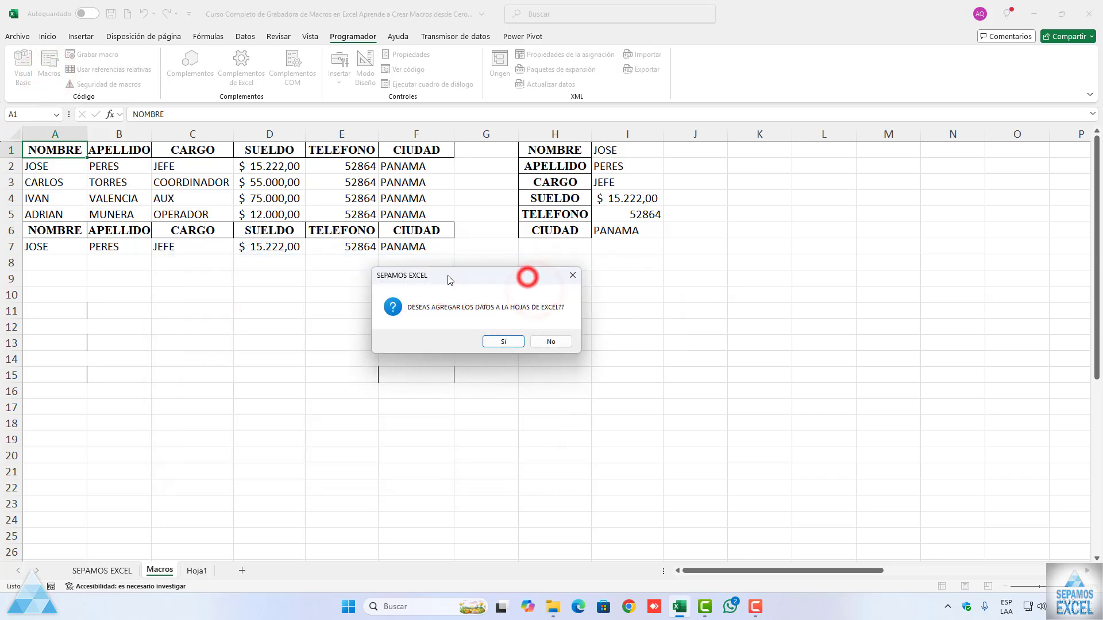
click(501, 343)
click(637, 347)
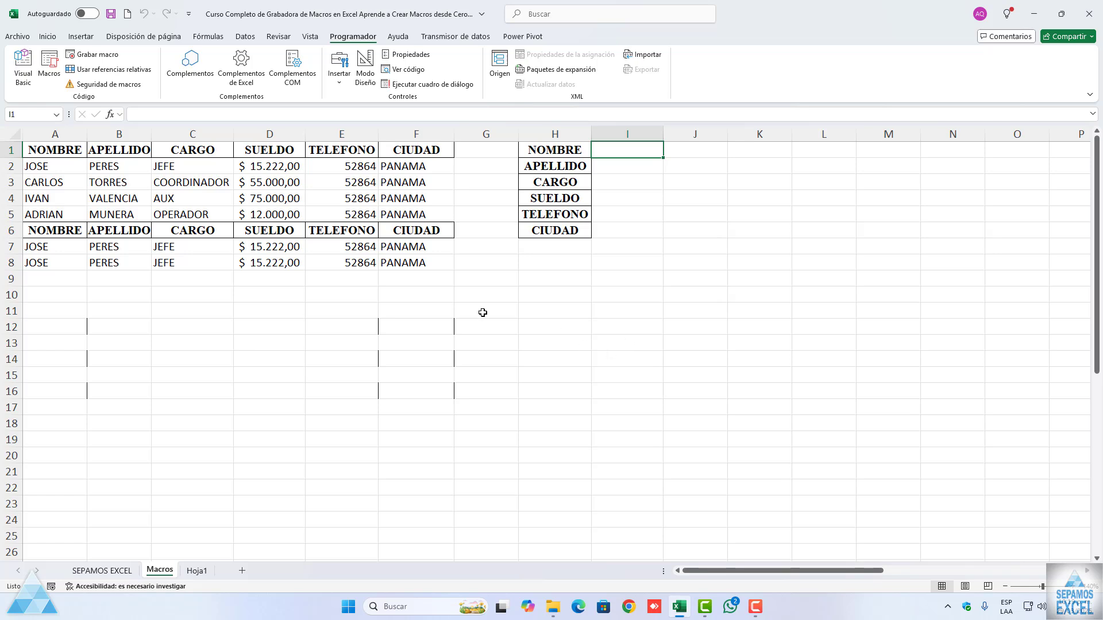
Step: Open AGREGAROTRAHOJA's code and add a blank line after its If MENSAJE = vbYes Then line and another before its success MsgBox
click(51, 74)
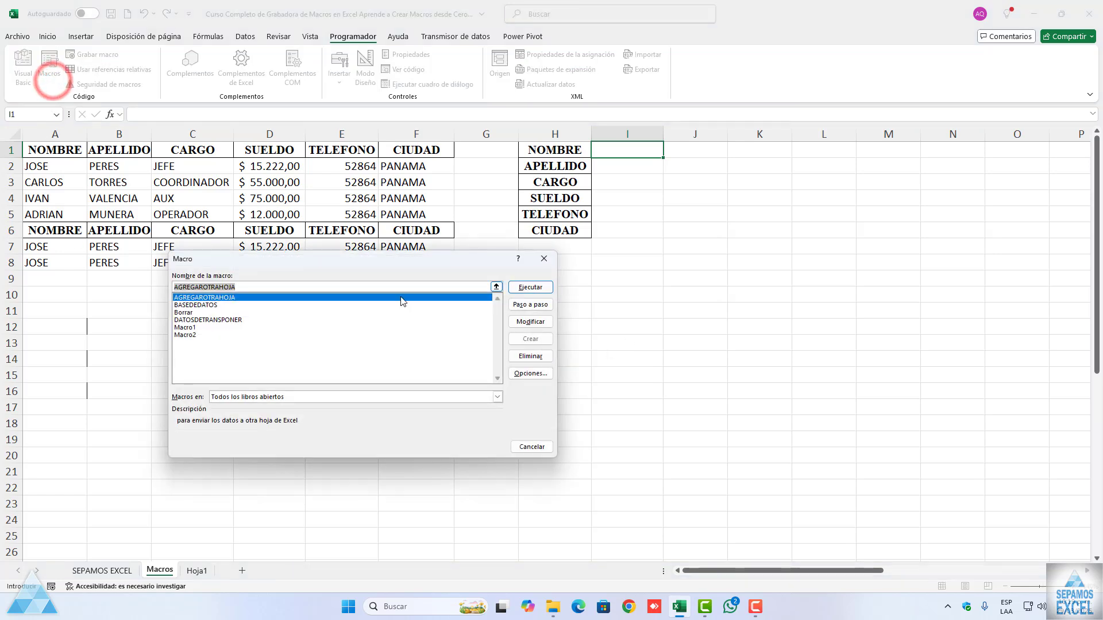
click(530, 323)
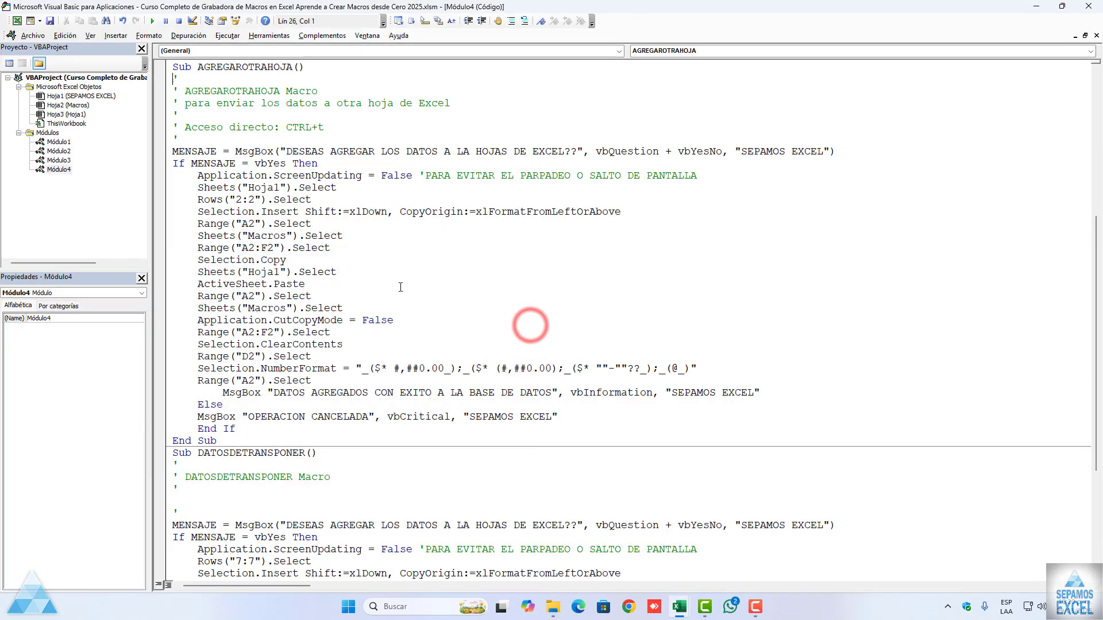
click(336, 167)
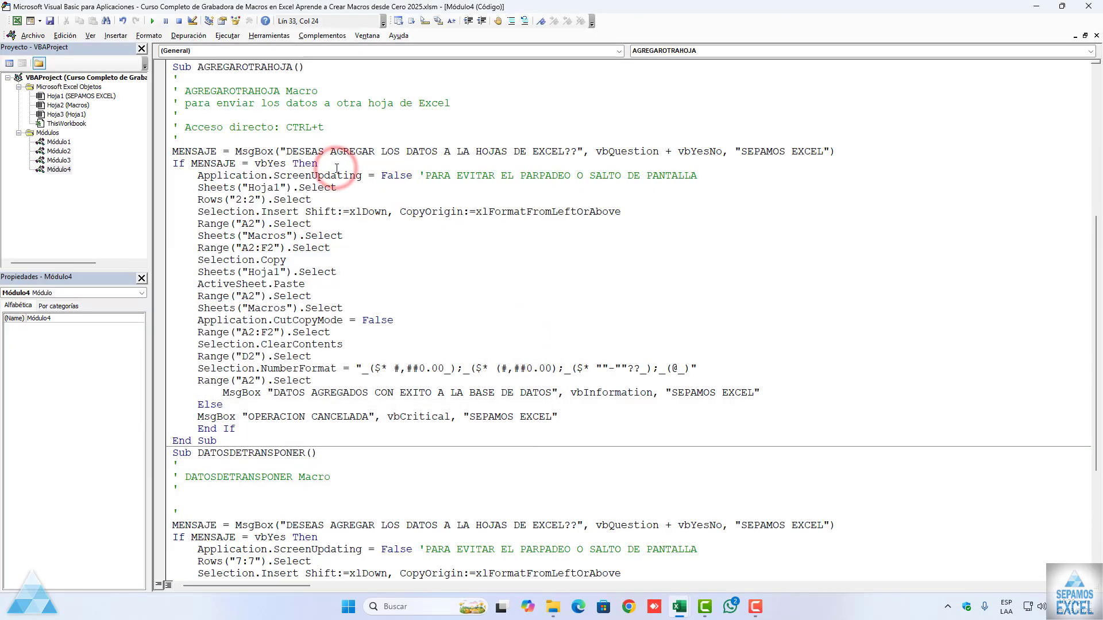
key(Return)
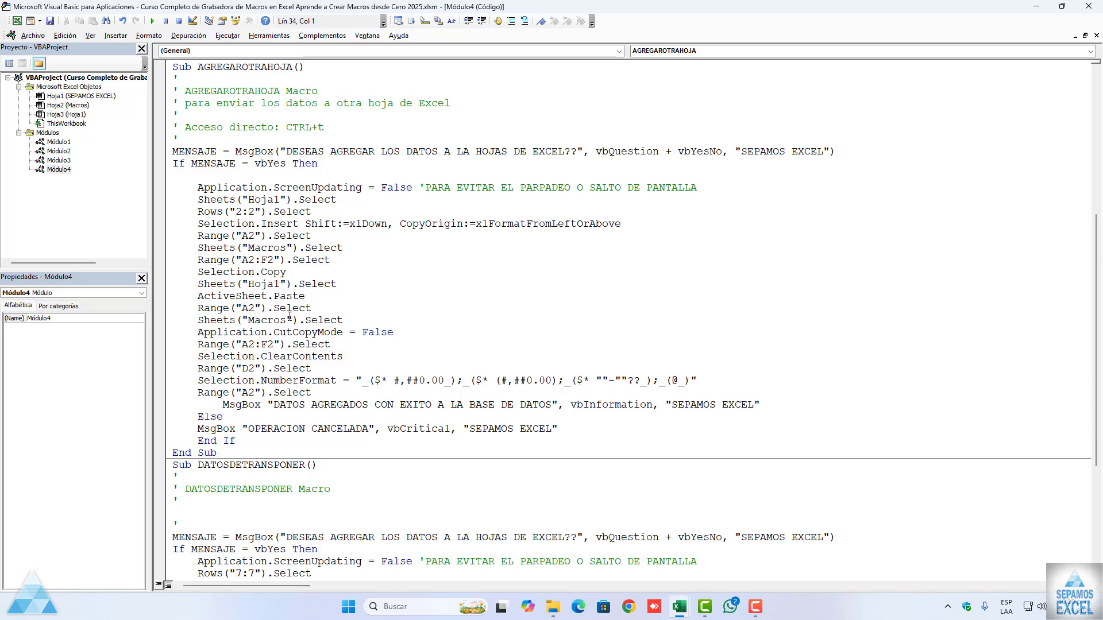
click(330, 396)
key(Return)
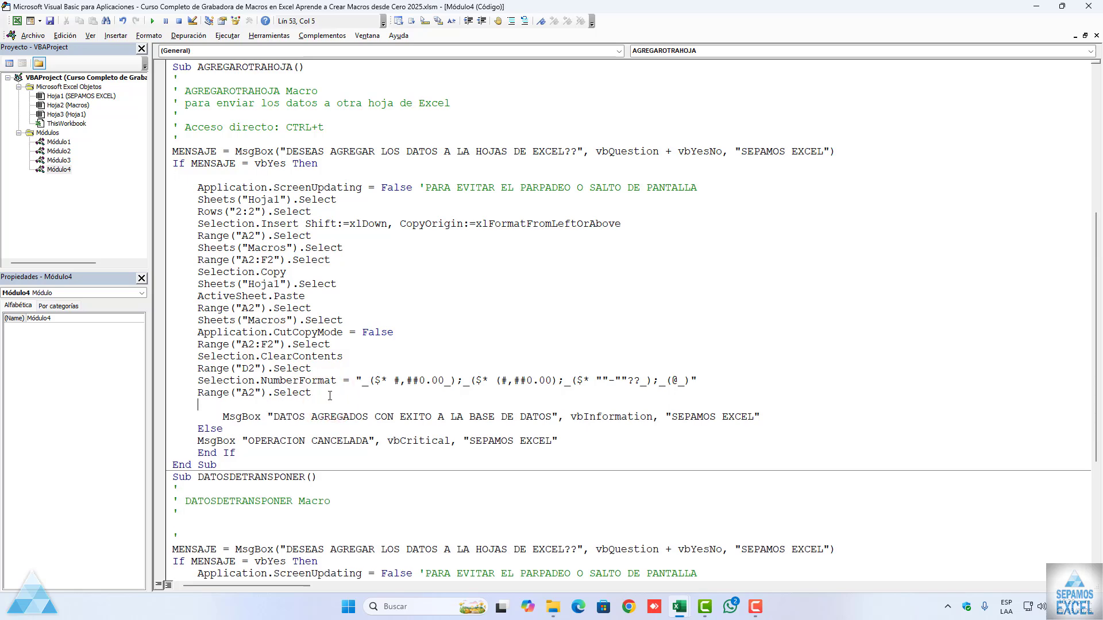
Step: Add a blank line after DATOSDETRANSPONER's If MENSAJE = vbYes Then line and another after its final Range("I1").Select line
scroll(198, 368, down, 2)
scroll(311, 395, down, 4)
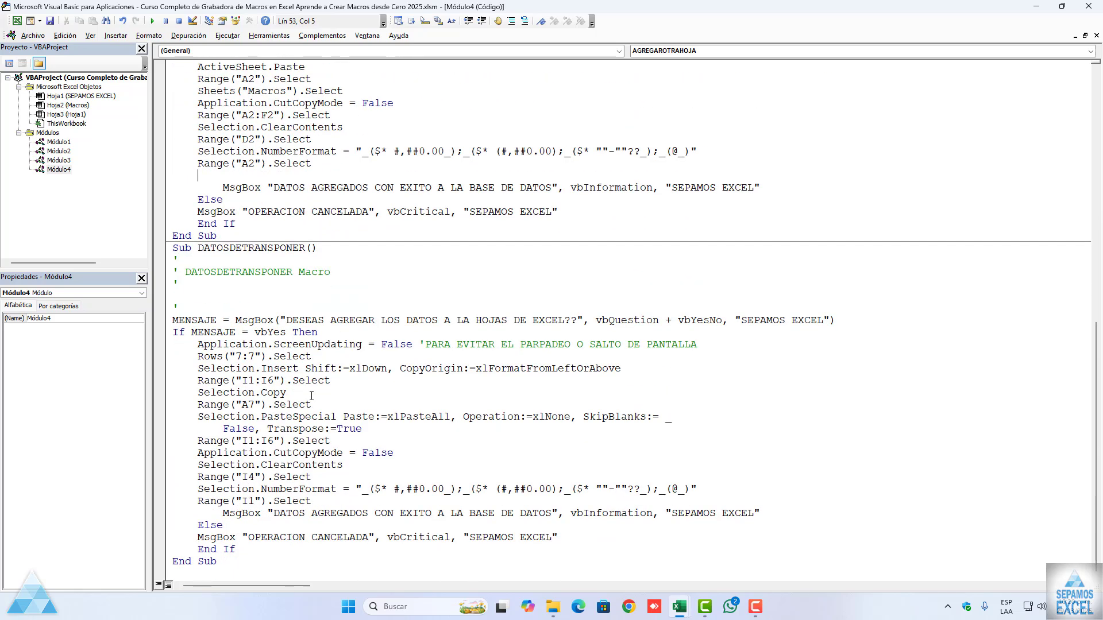
click(357, 332)
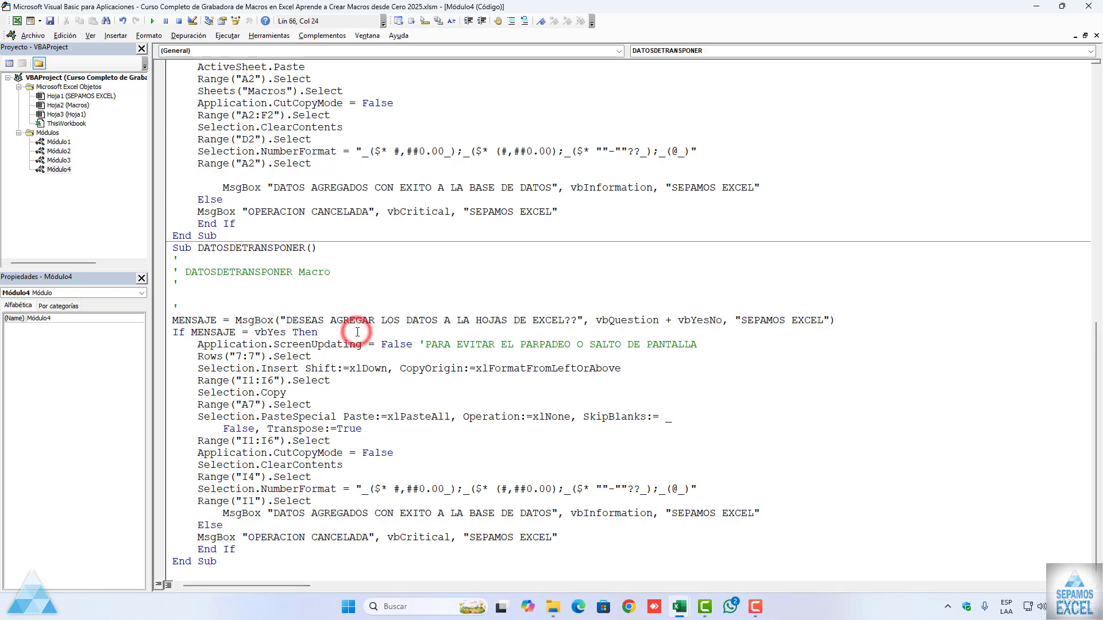
key(Return)
click(328, 499)
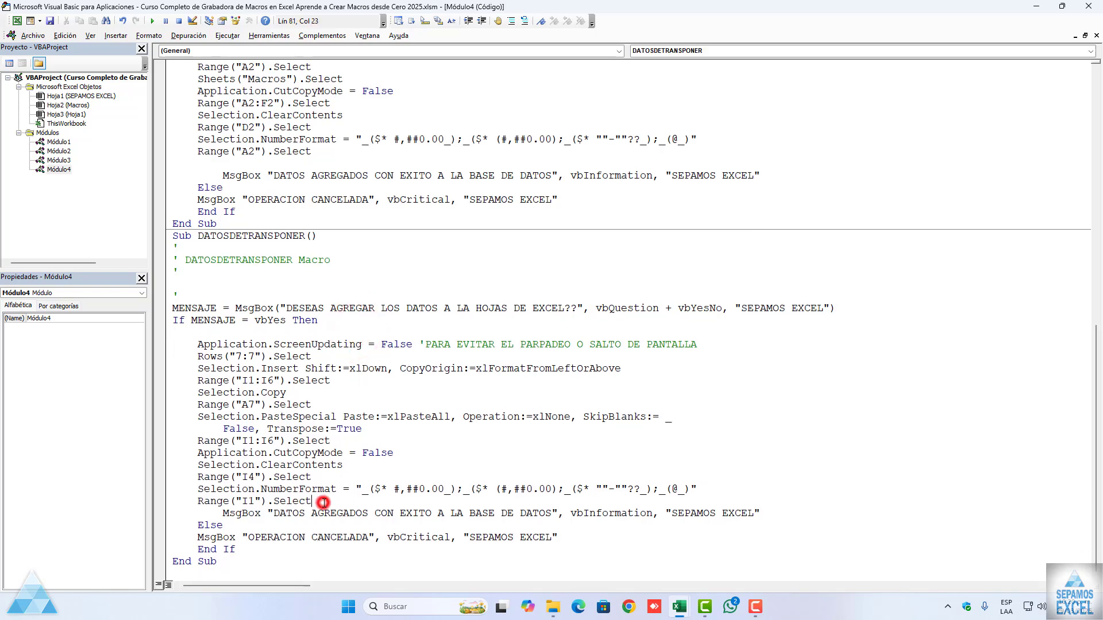
key(Return)
Step: Add a blank line between the final Range("A2").Select line and the success MsgBox in BASEDEDATOS
scroll(310, 486, up, 2)
scroll(310, 486, up, 13)
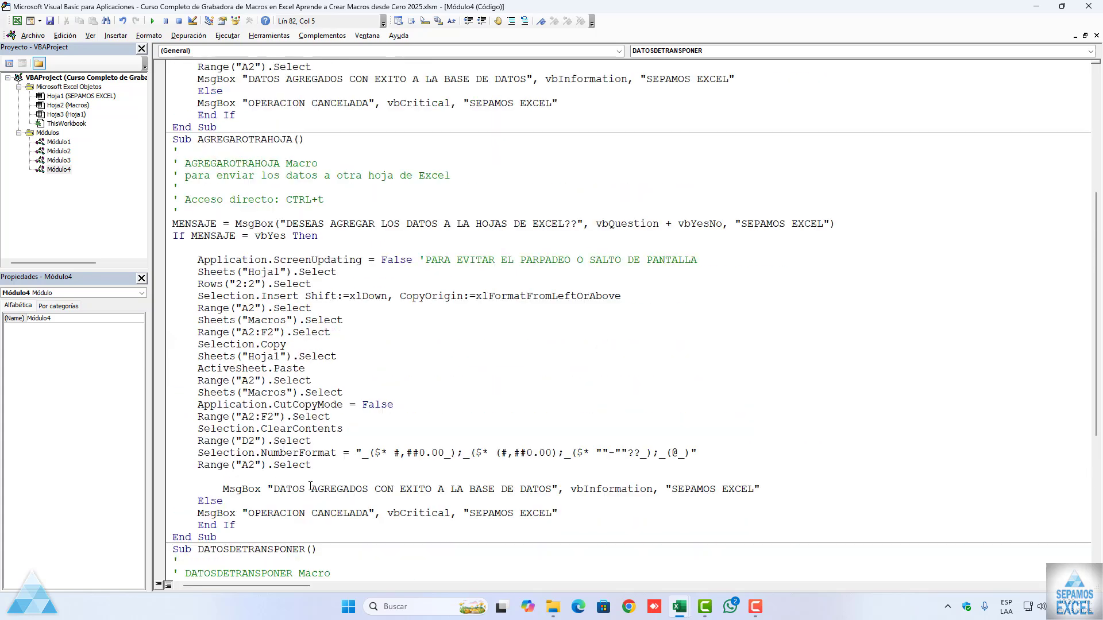
click(329, 285)
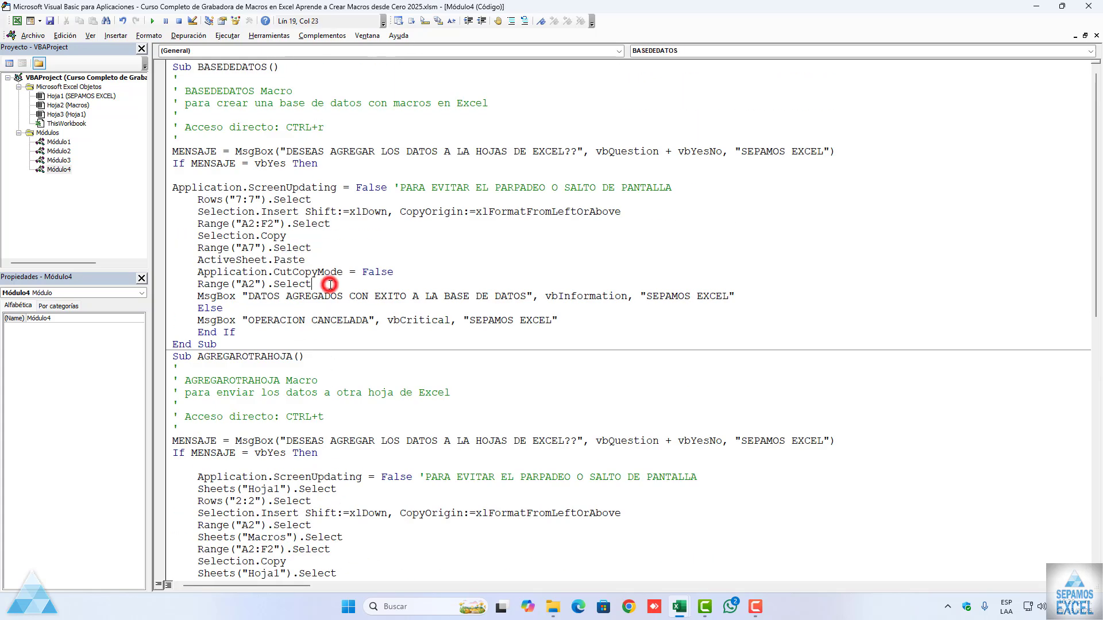
key(Return)
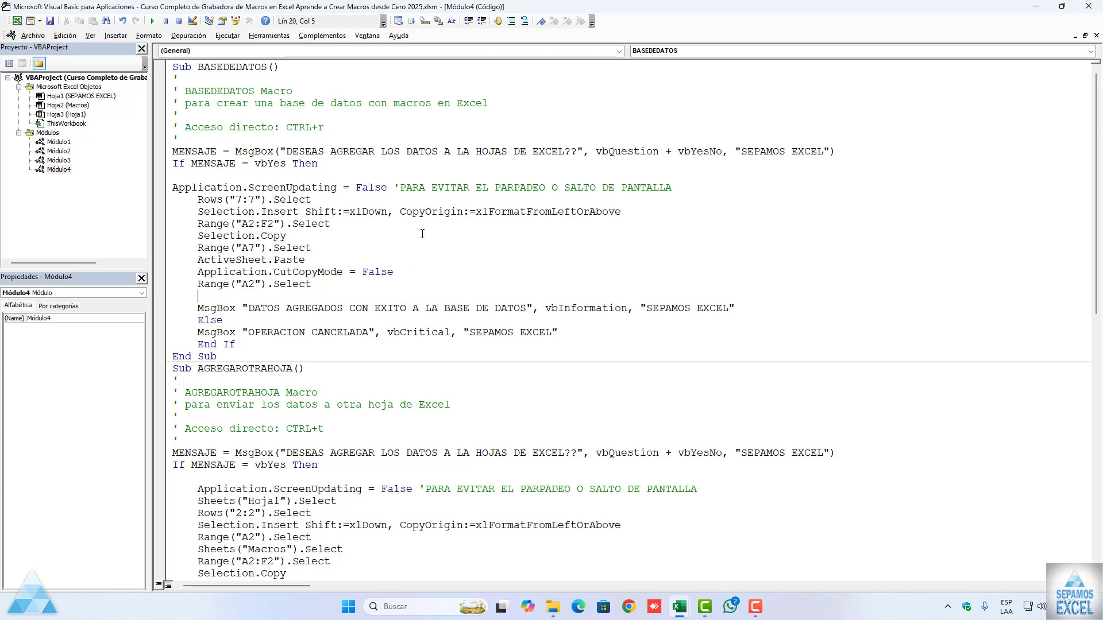
Step: Review the macro code in Módulo1 to Módulo4, and close the code windows and the Visual Basic editor
scroll(422, 233, down, 15)
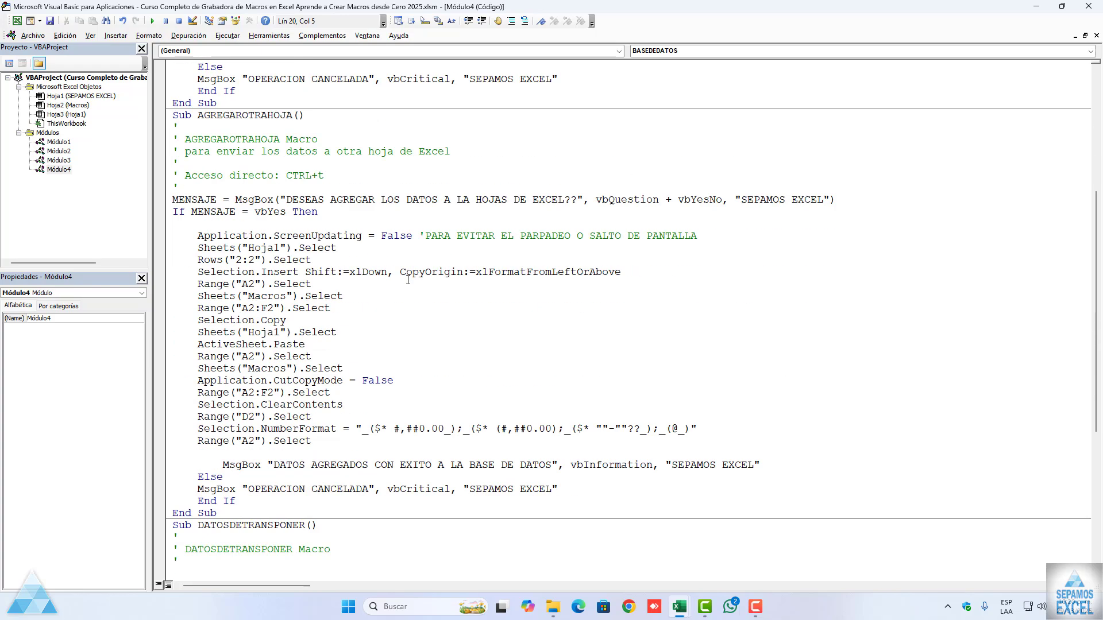
scroll(407, 290, up, 16)
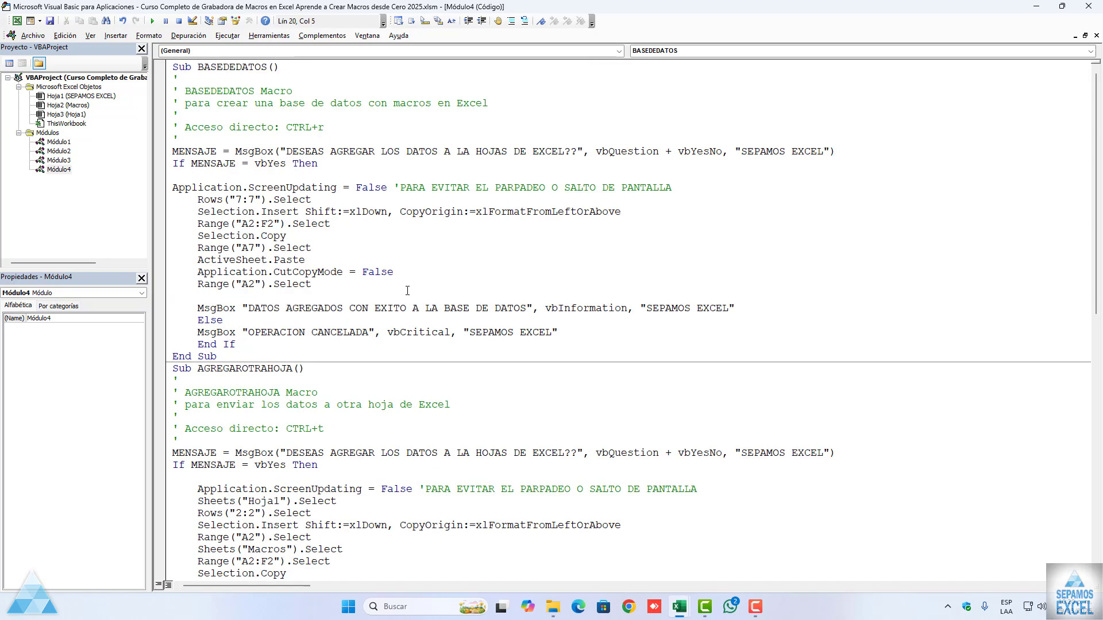
double_click(59, 141)
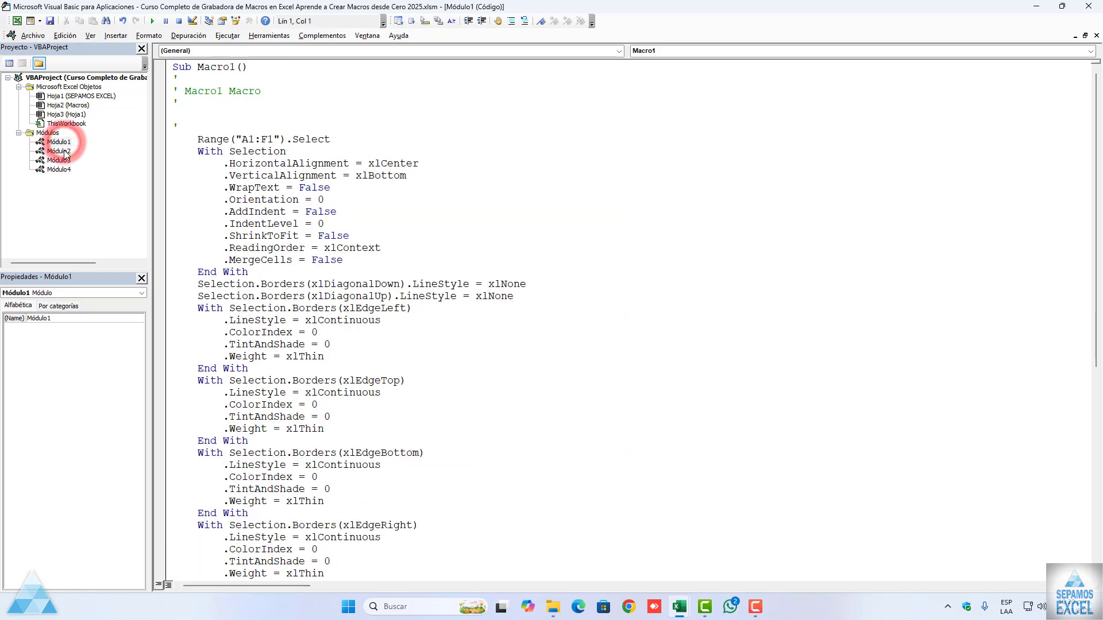
double_click(59, 151)
double_click(59, 160)
double_click(60, 169)
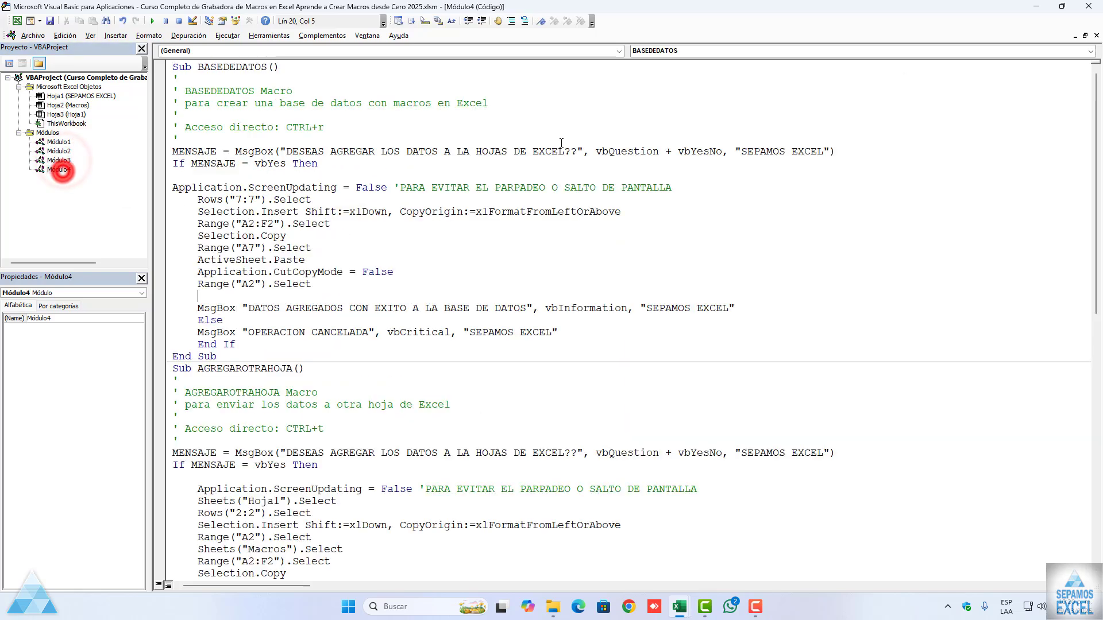
click(1096, 35)
click(1096, 35)
click(1095, 35)
click(1095, 35)
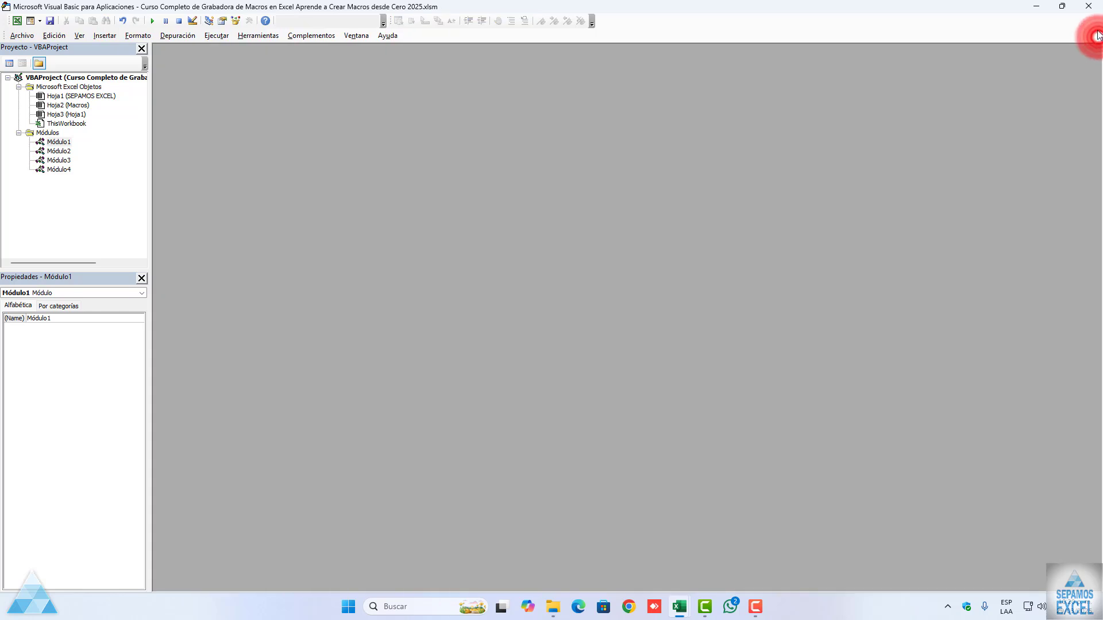
click(1088, 6)
click(440, 269)
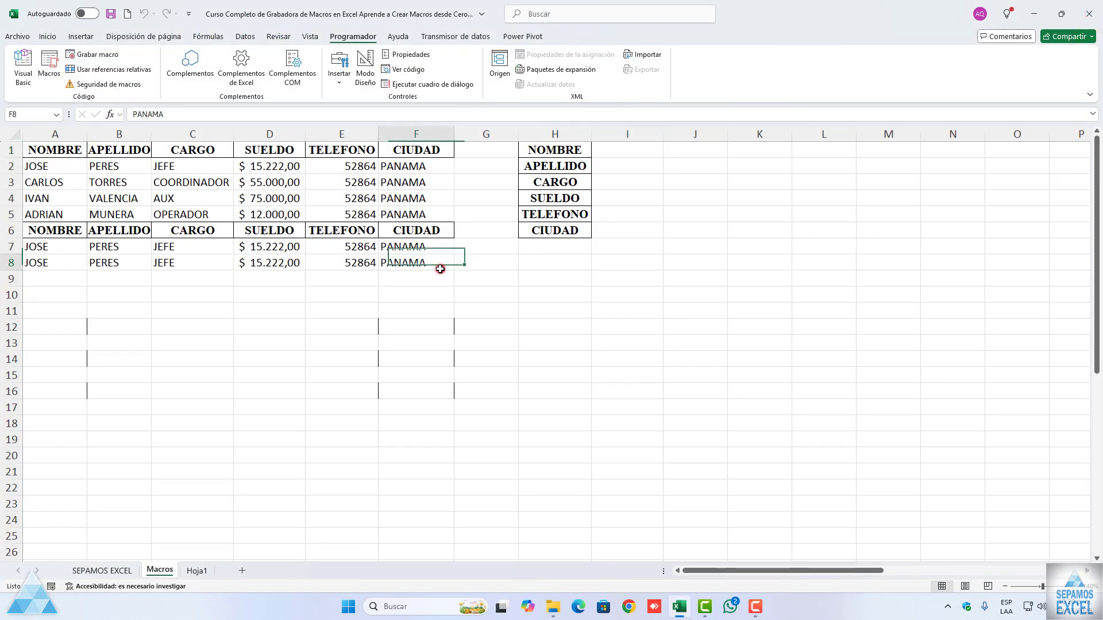
click(62, 151)
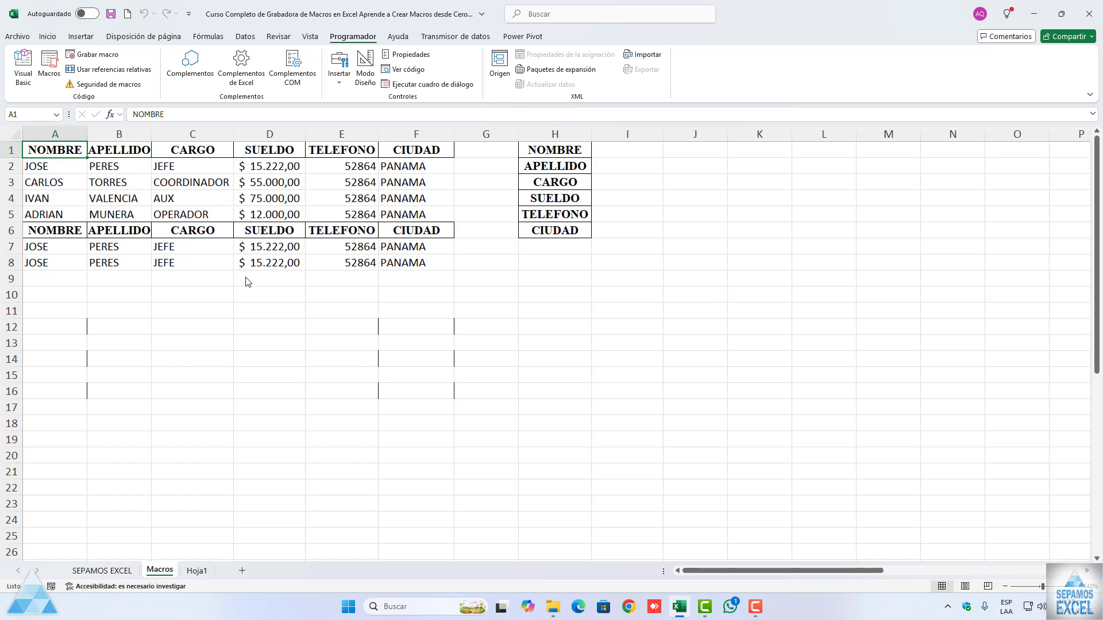
click(337, 251)
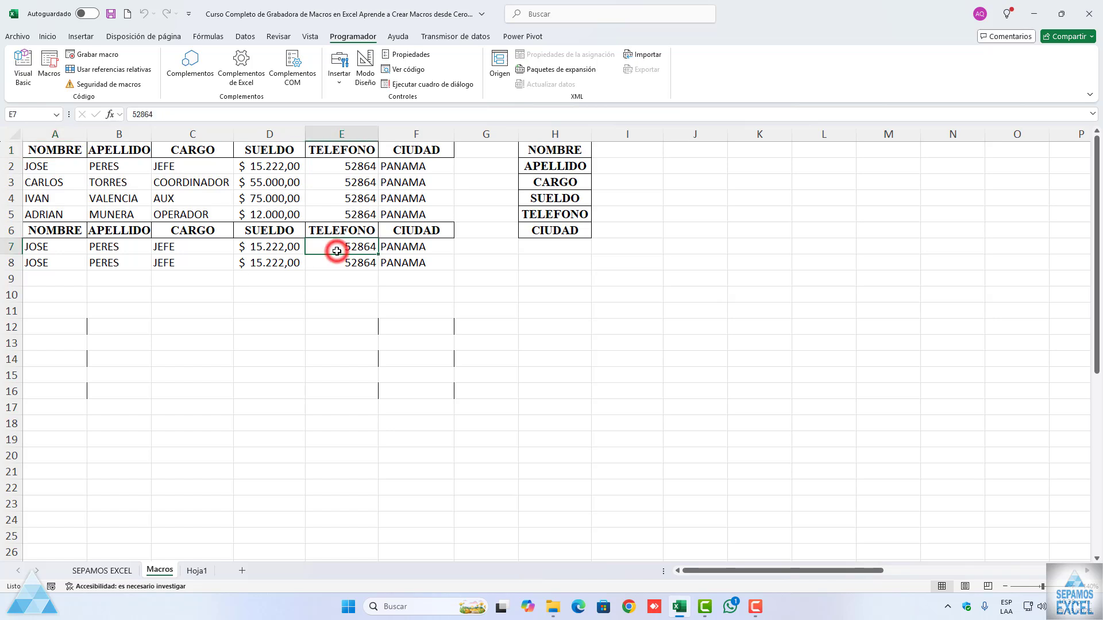
Step: Reopen the Visual Basic editor, look through the code of all four modules again, and return to the workbook
click(33, 83)
double_click(59, 142)
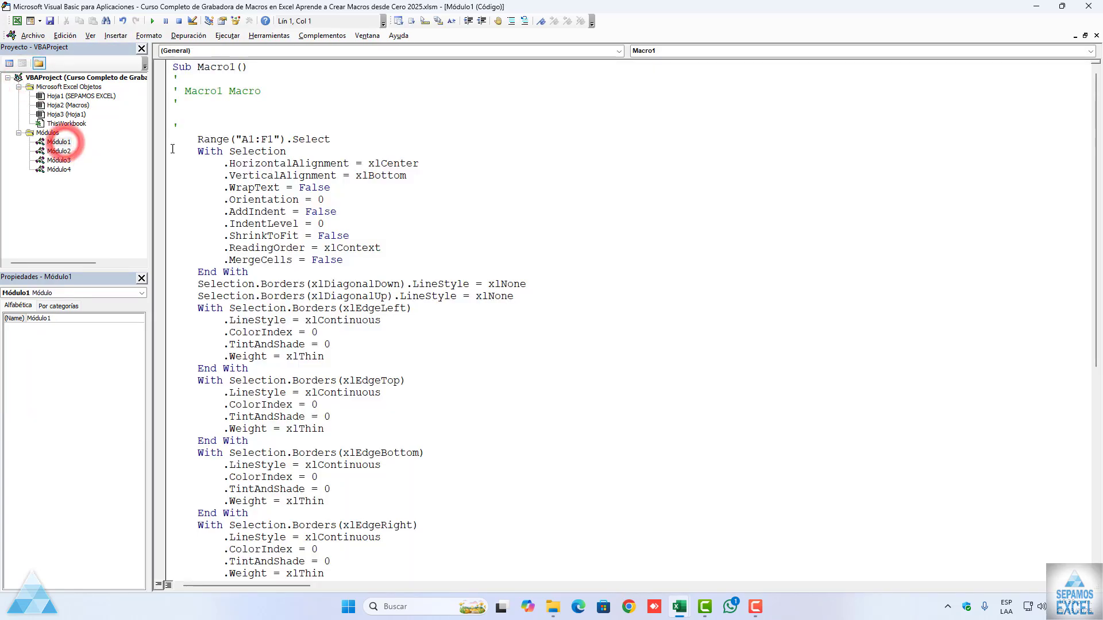
double_click(58, 151)
double_click(58, 160)
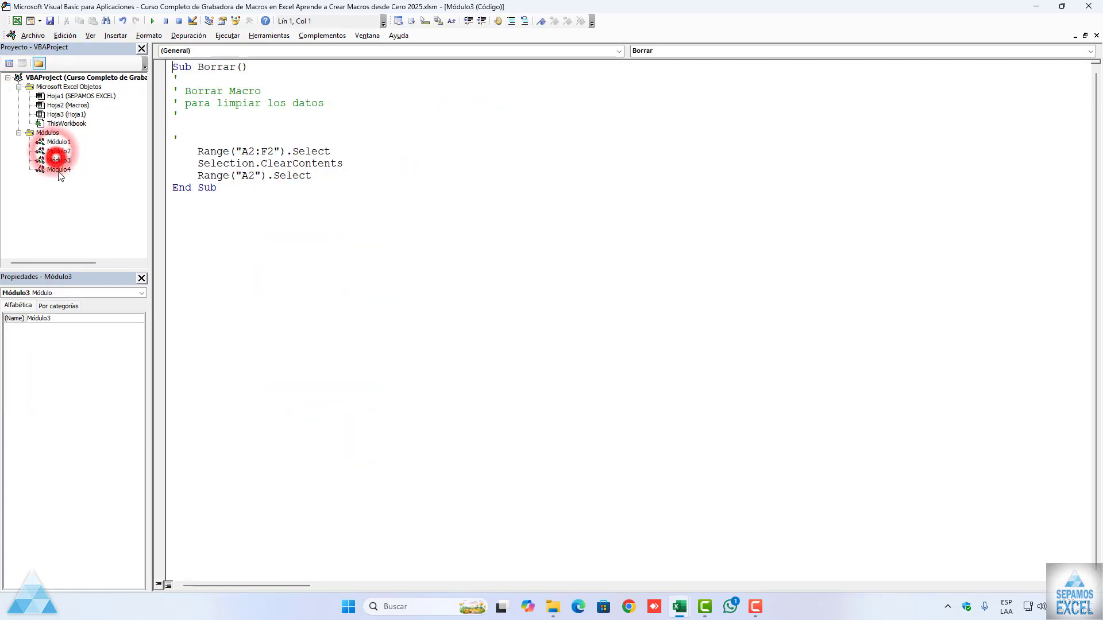
double_click(58, 169)
scroll(322, 295, down, 10)
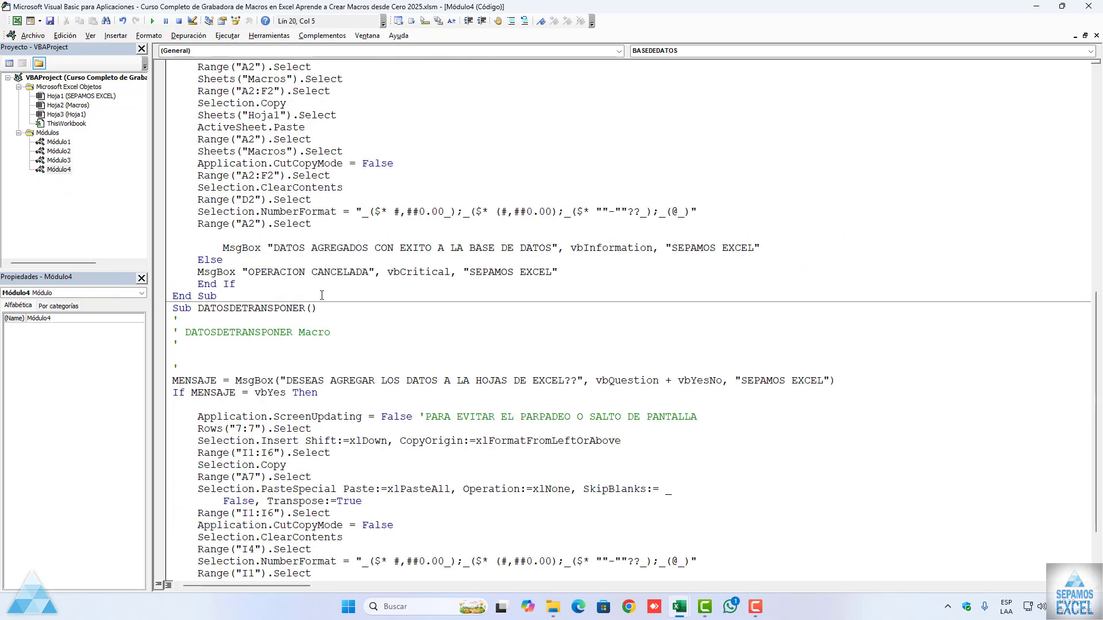
scroll(322, 296, up, 13)
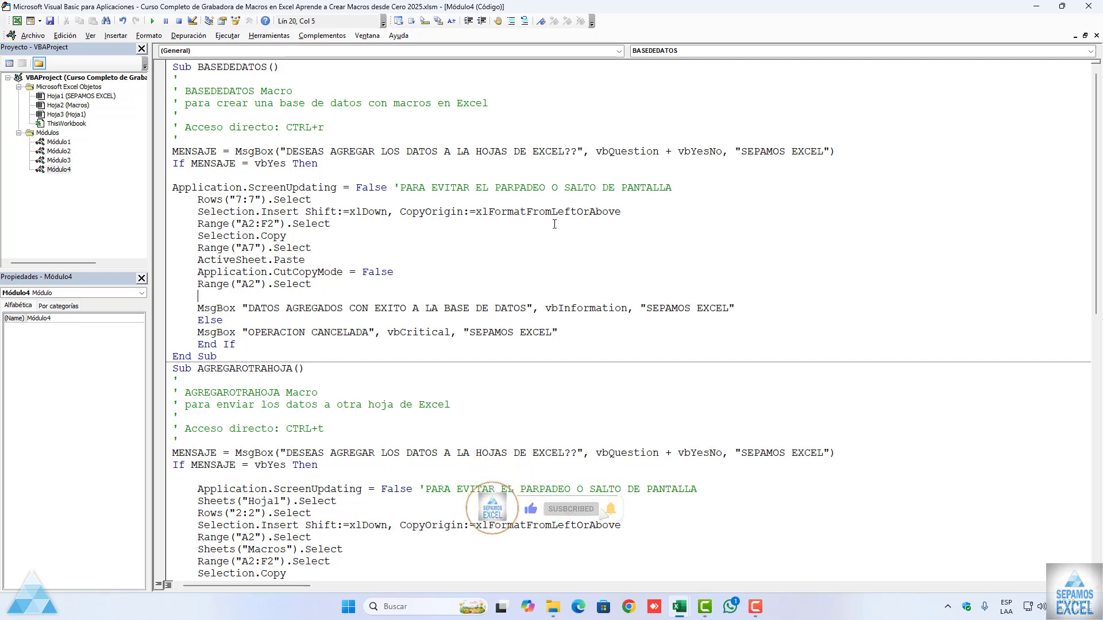
click(1096, 35)
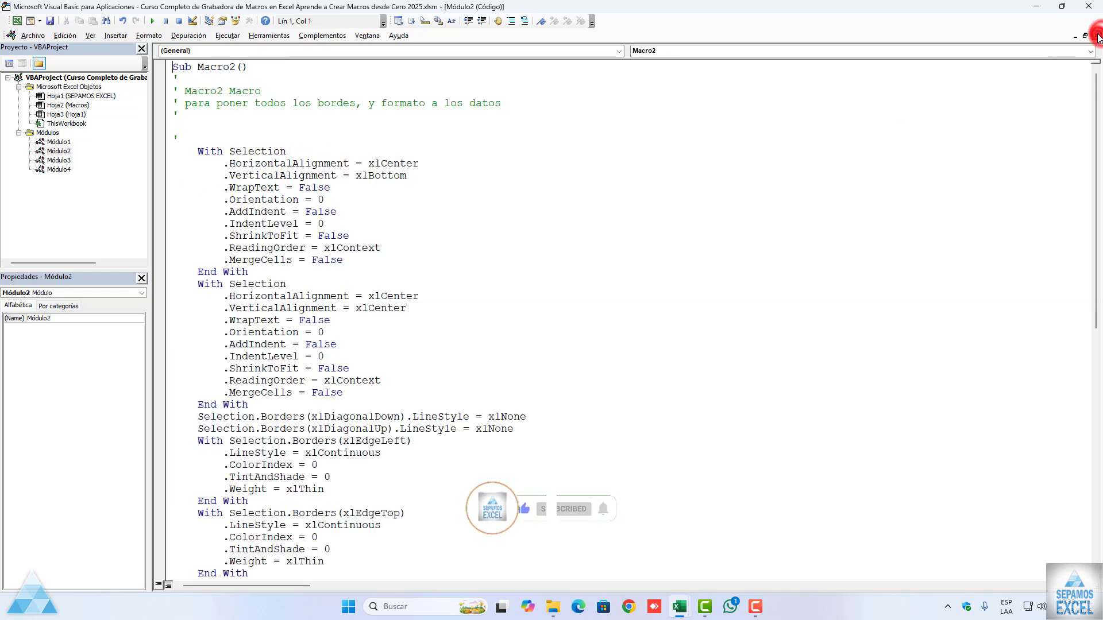
click(1097, 35)
click(1088, 6)
Step: Draw a form button over about I2:K4 on the Macros sheet and assign it the AGREGAROTRAHOJA macro
click(589, 260)
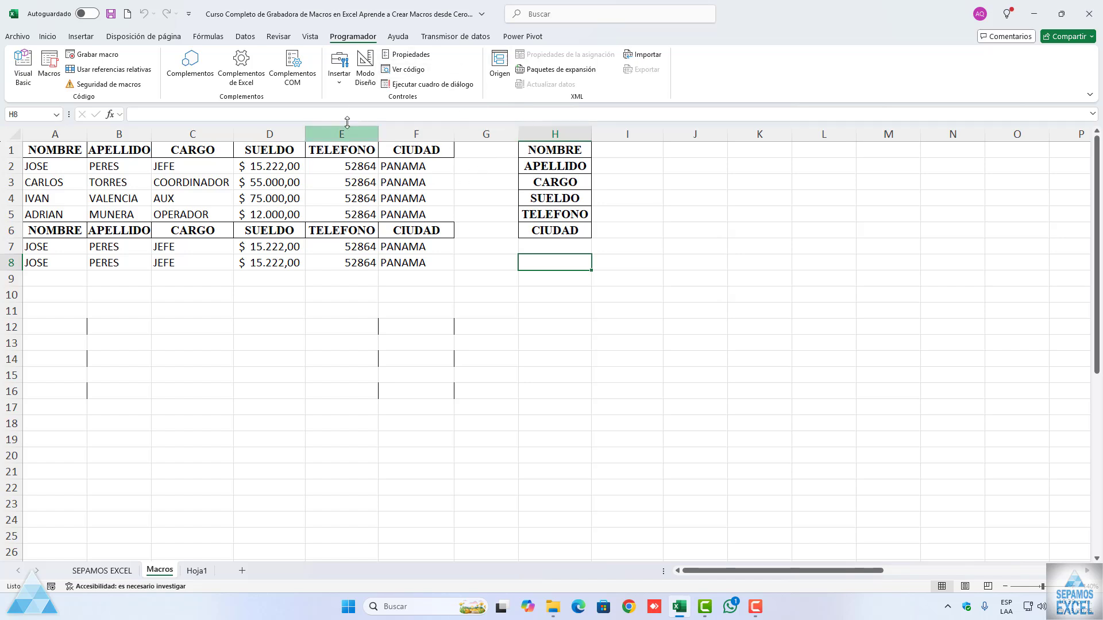
click(339, 78)
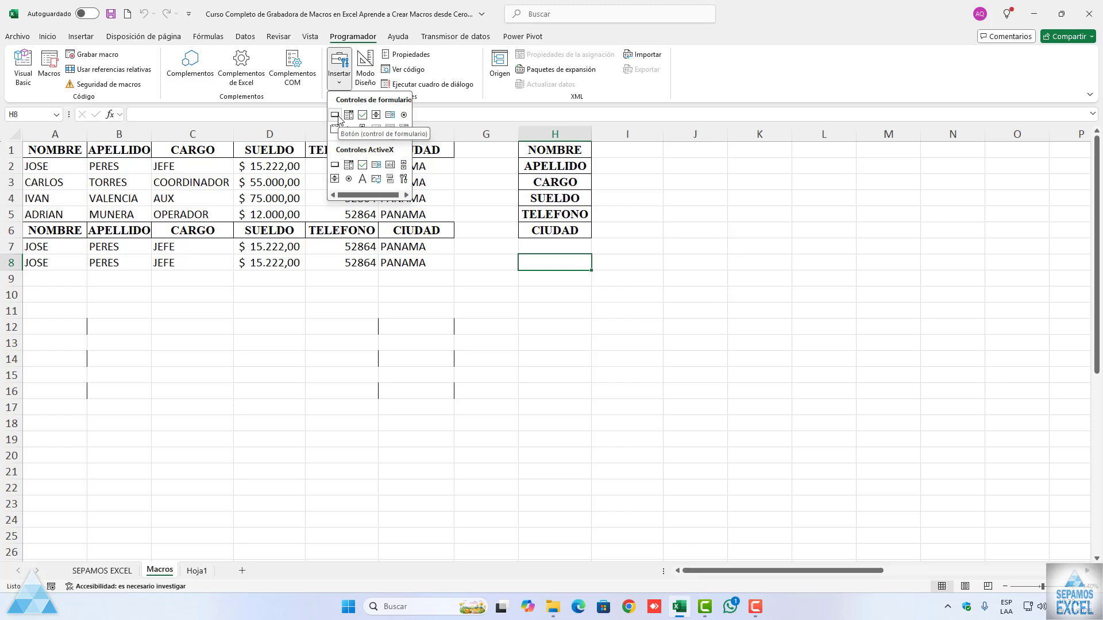
click(337, 115)
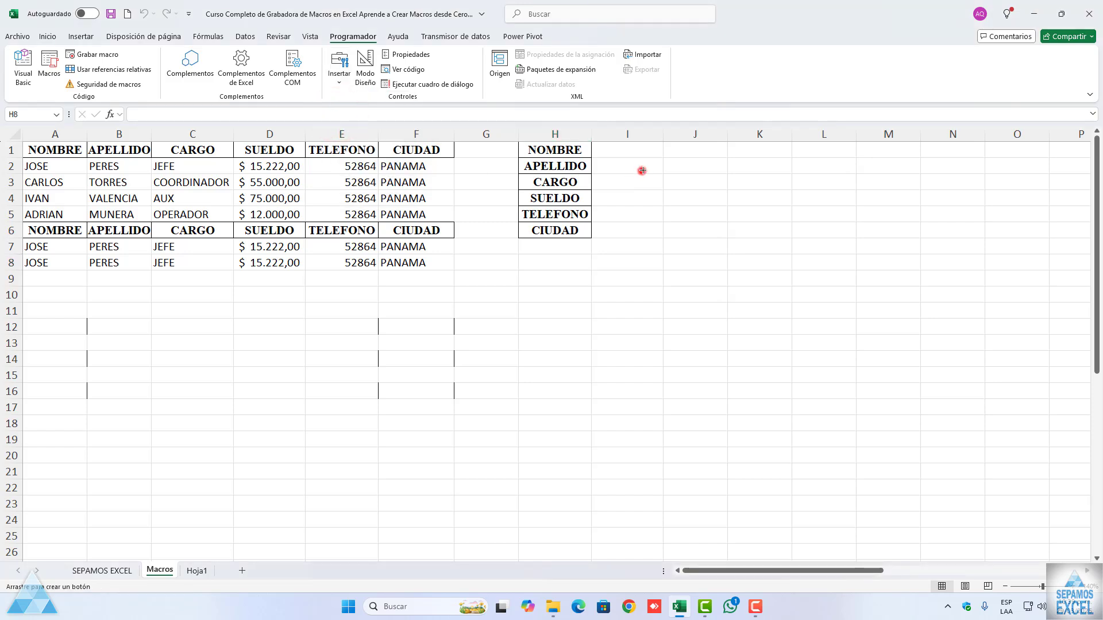
drag(642, 171, 739, 203)
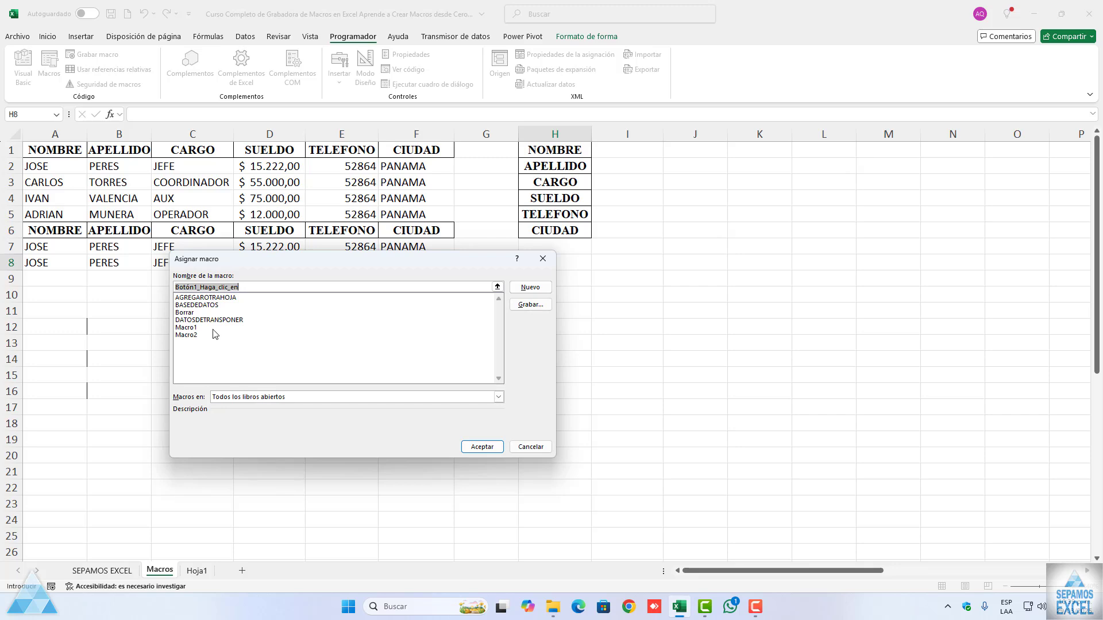
click(199, 297)
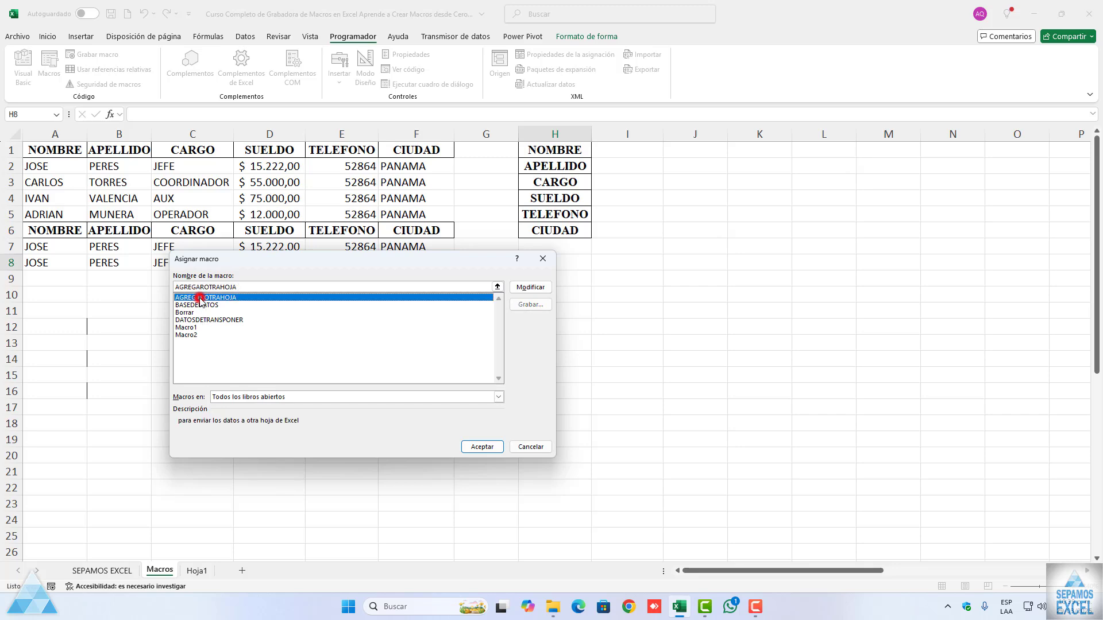
click(482, 446)
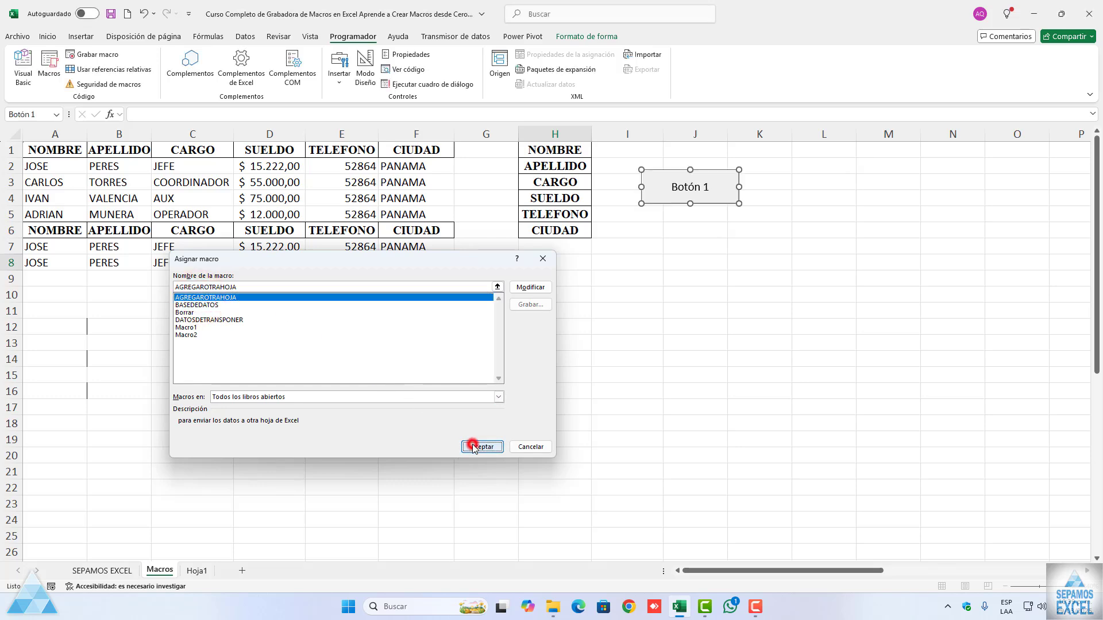
click(649, 267)
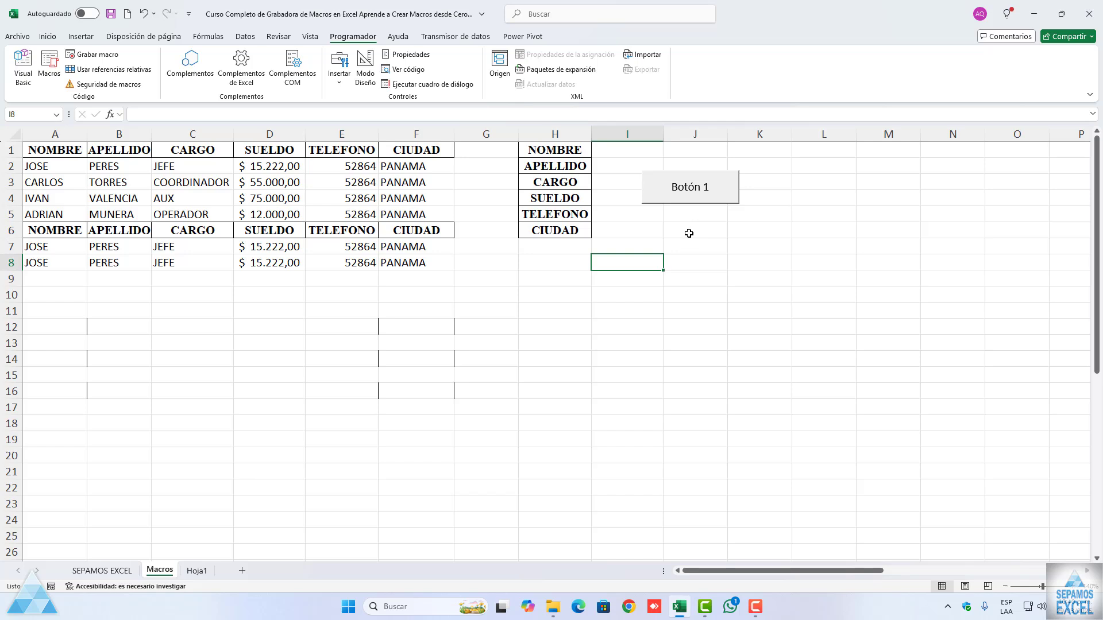
Step: Test Botón 1, answering No to its confirmation question and closing the resulting message
click(674, 201)
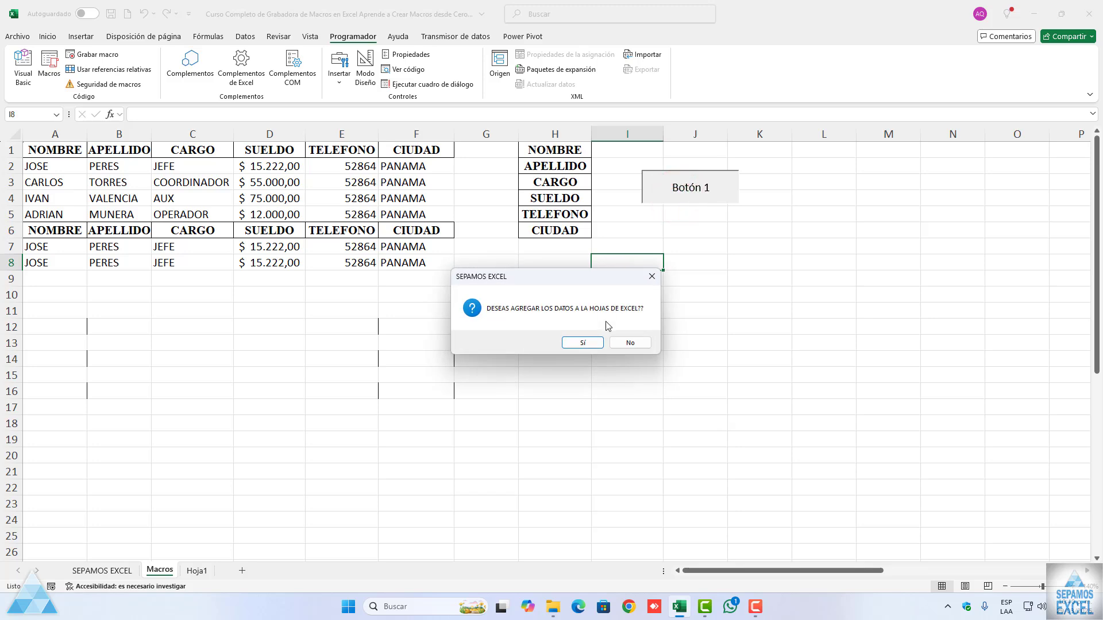
click(628, 345)
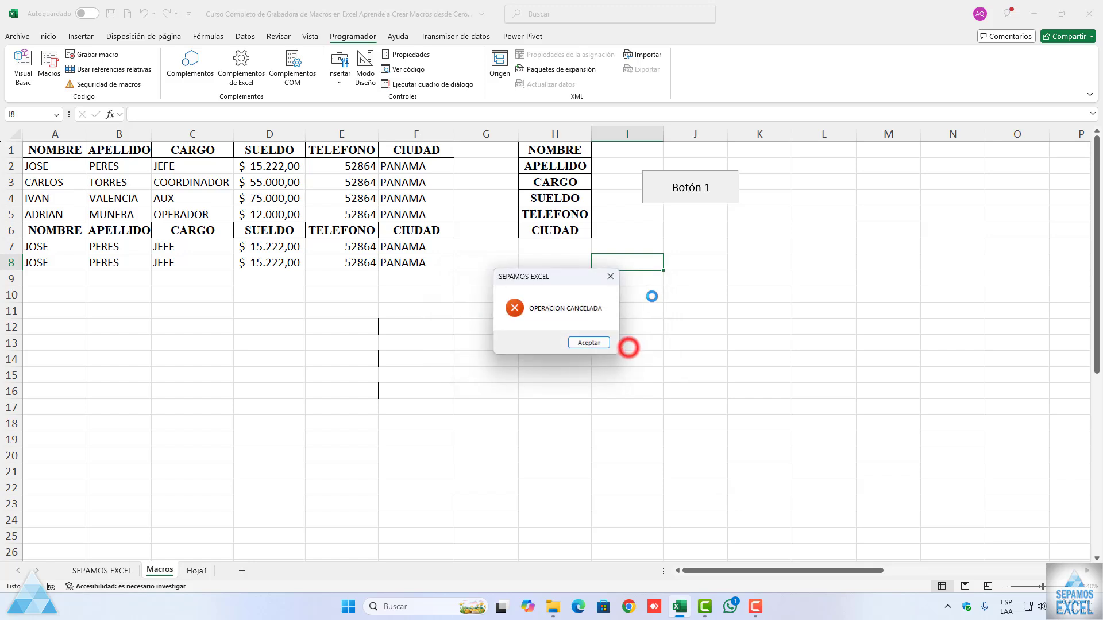
click(584, 346)
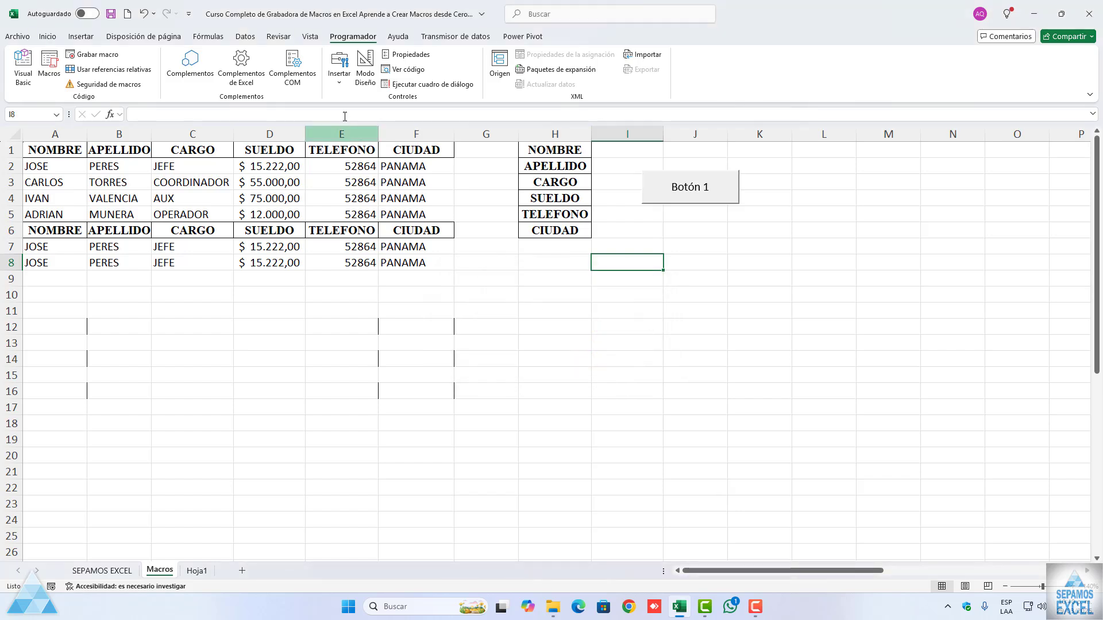
Step: Draw a second form button just below Botón 1 without assigning it a macro
click(340, 81)
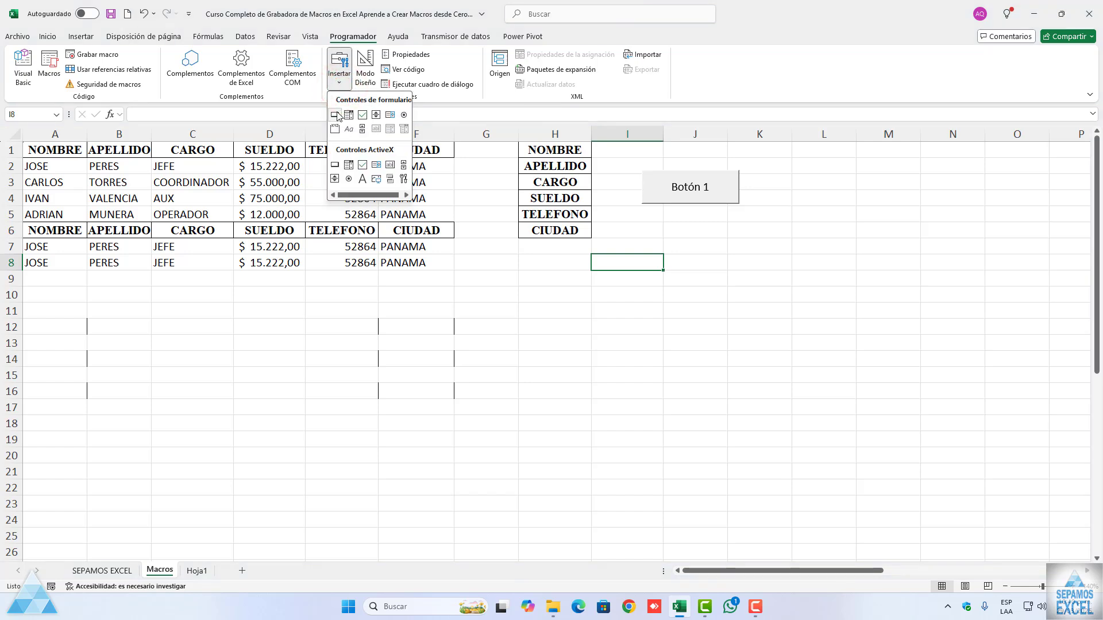
click(337, 115)
drag(642, 214, 742, 248)
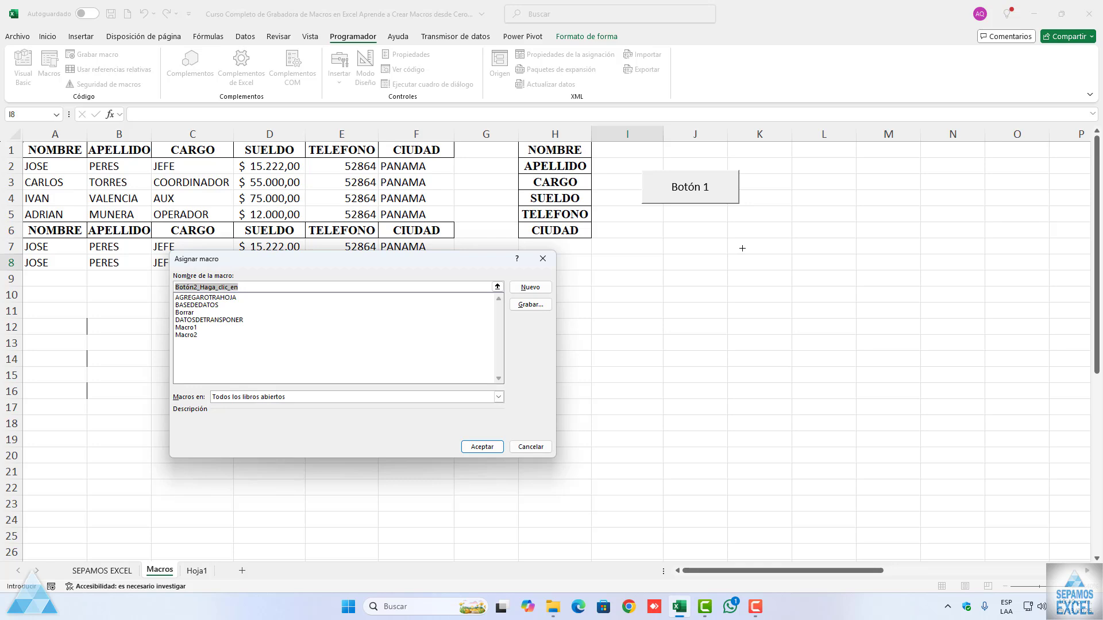
click(543, 259)
click(699, 280)
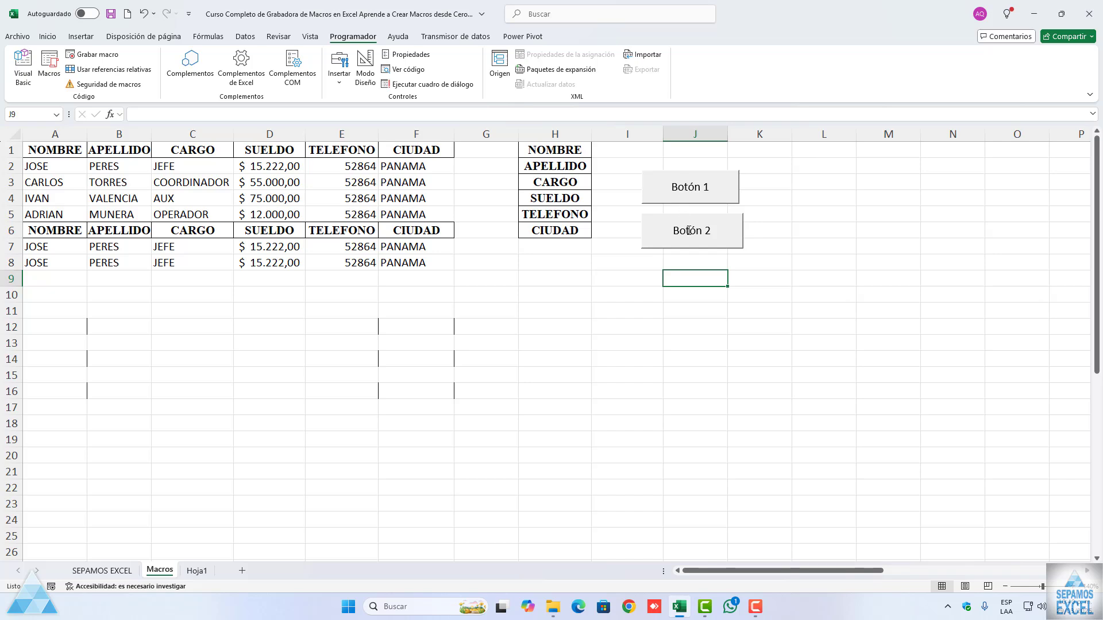
Step: Assign the BASEDEDATOS macro to Botón 2 and deselect the button
ctrl+click(688, 228)
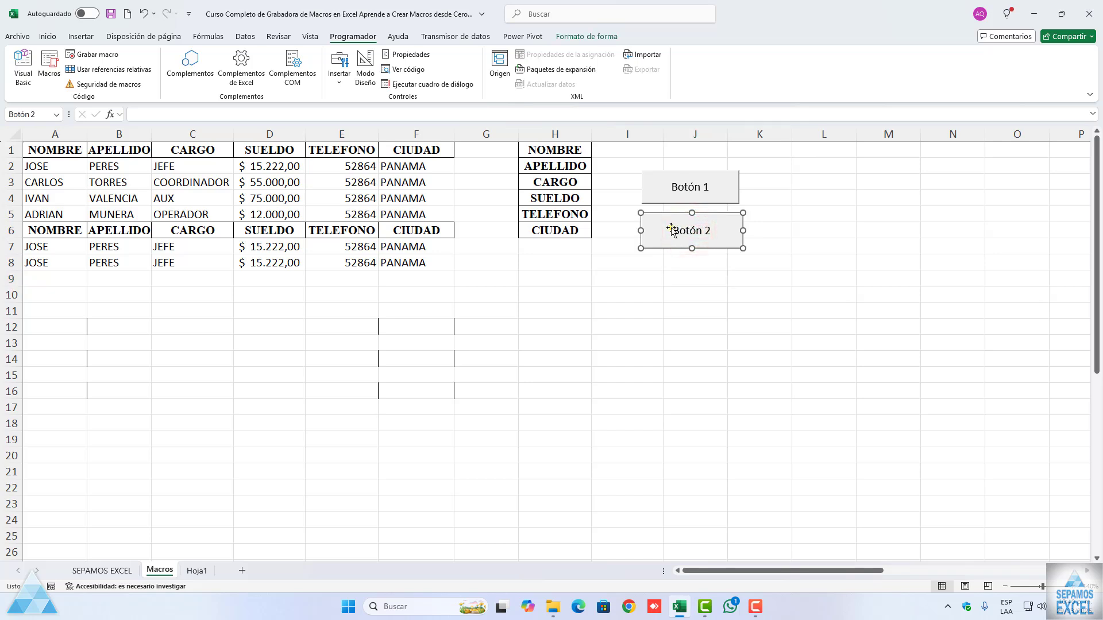
right_click(673, 229)
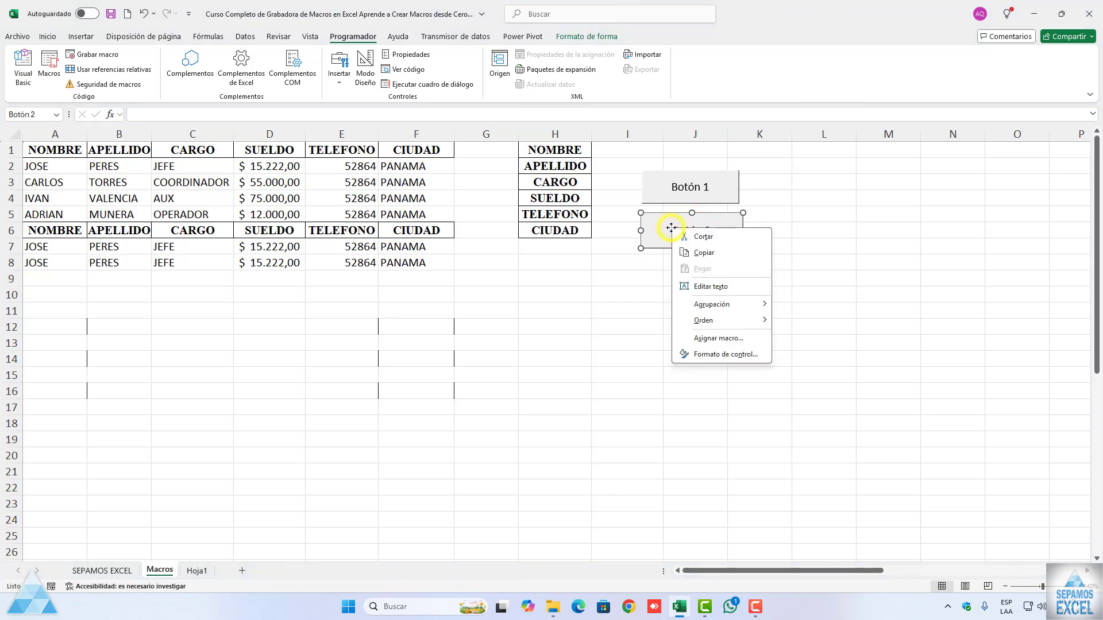
click(713, 339)
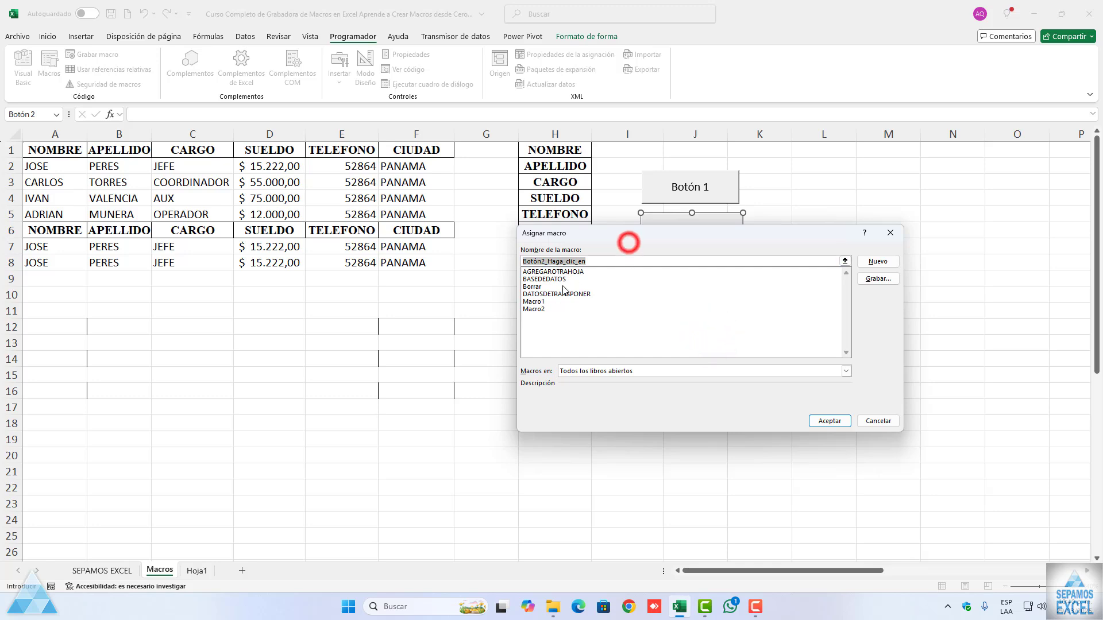
drag(616, 229, 505, 295)
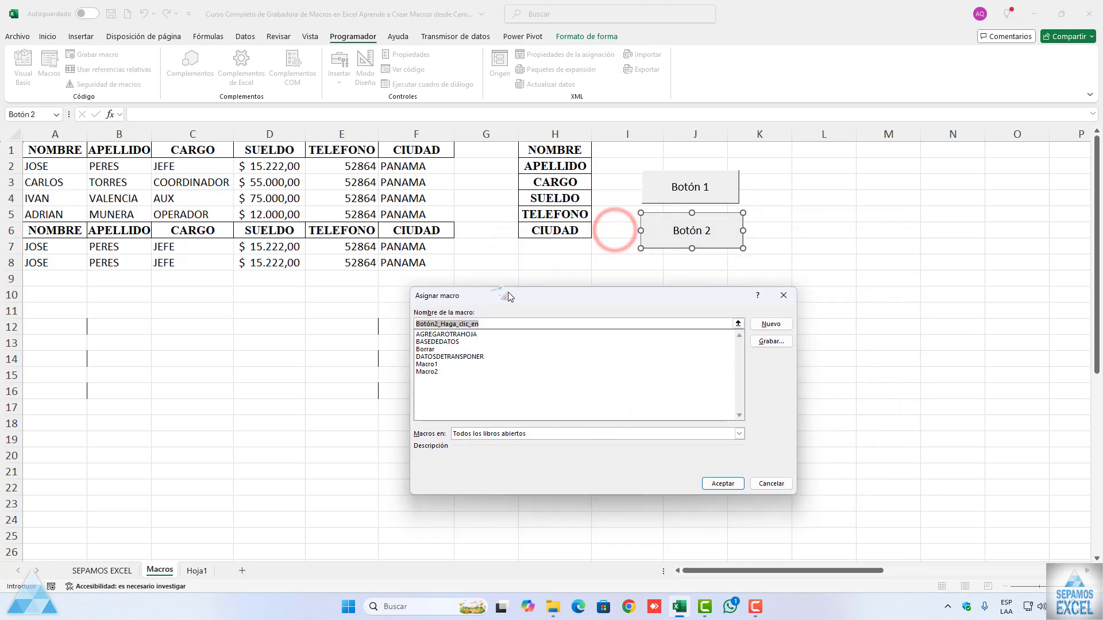
click(451, 343)
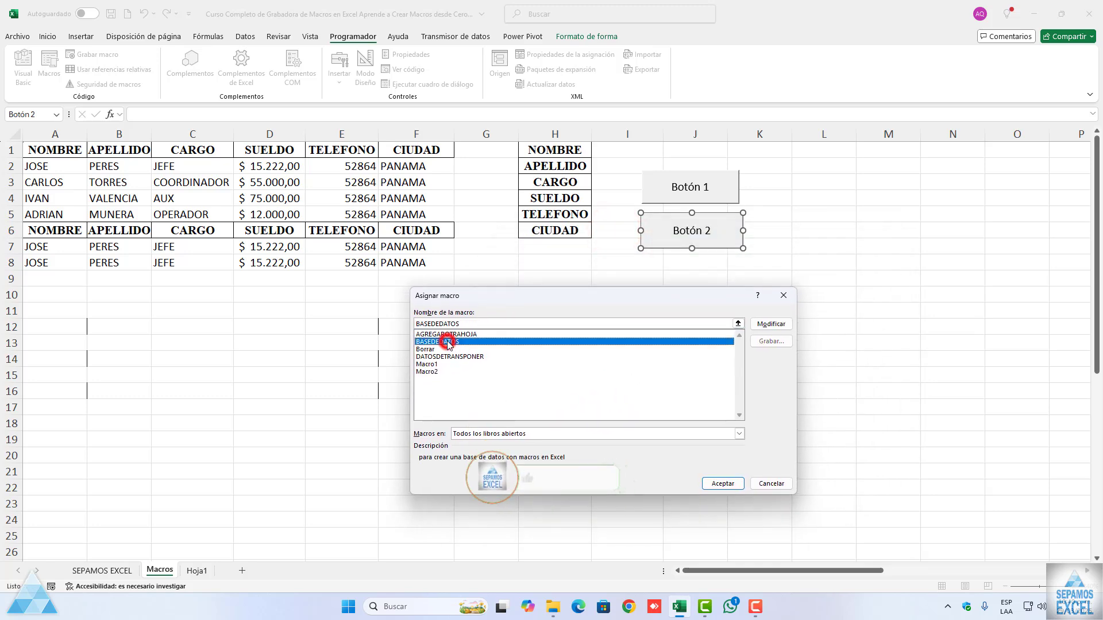
click(722, 484)
click(702, 349)
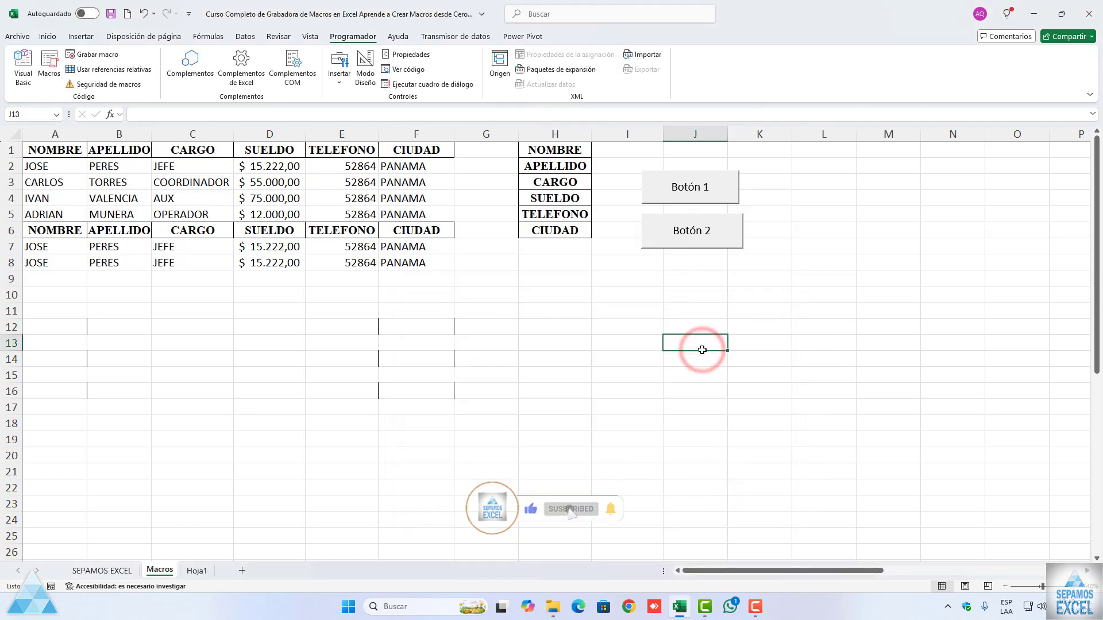
Step: Test Botón 1 and Botón 2 in turn, answering No to each confirmation and closing the messages
click(664, 190)
click(627, 342)
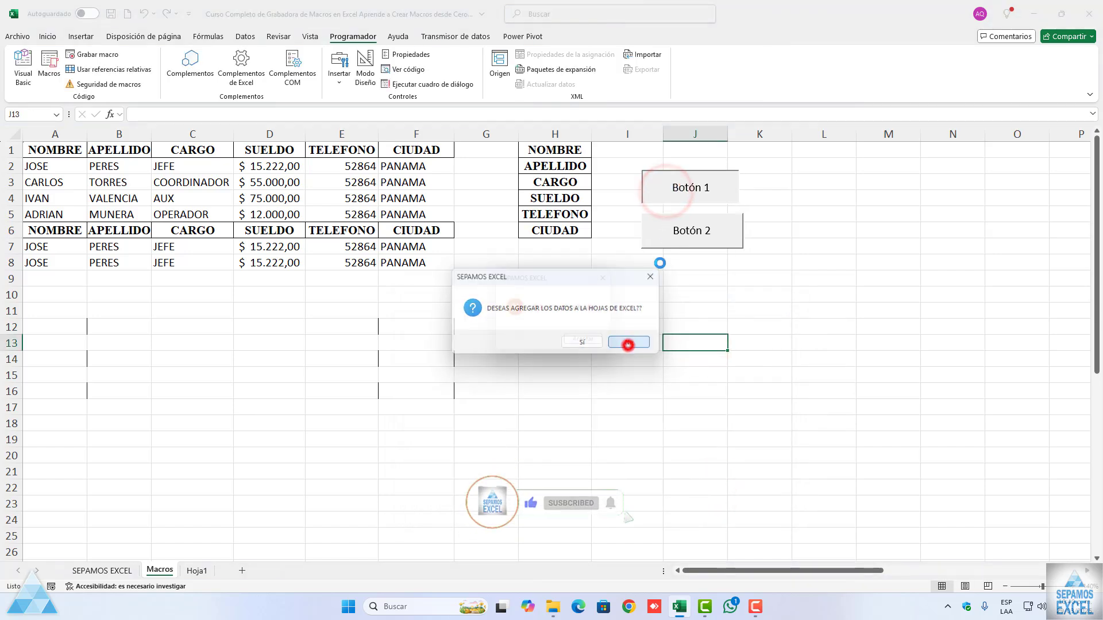
click(588, 341)
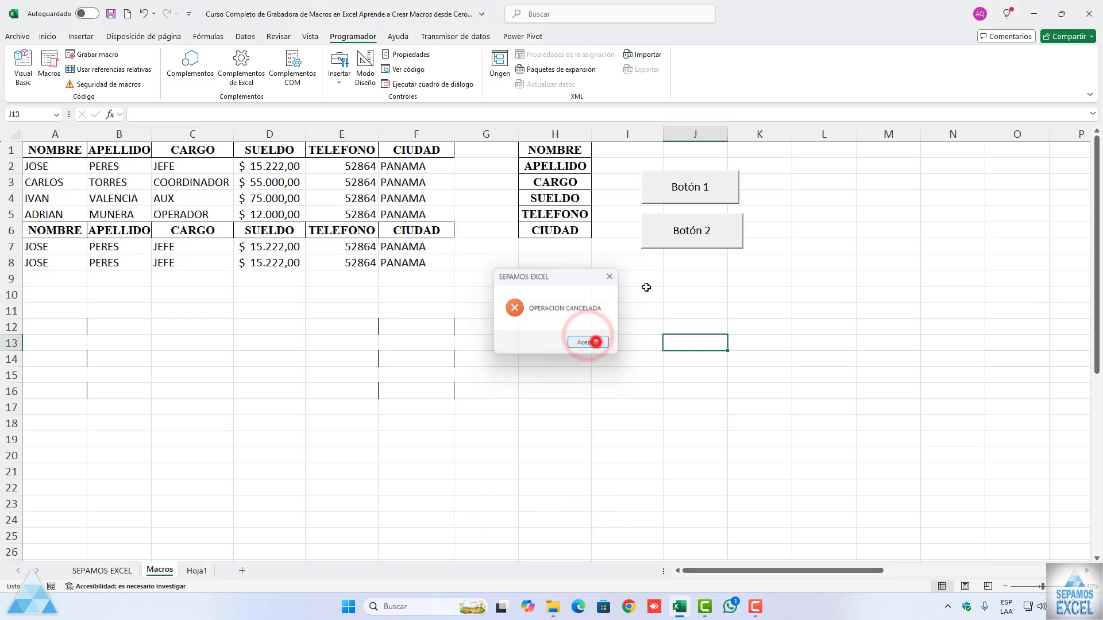
click(689, 233)
click(630, 343)
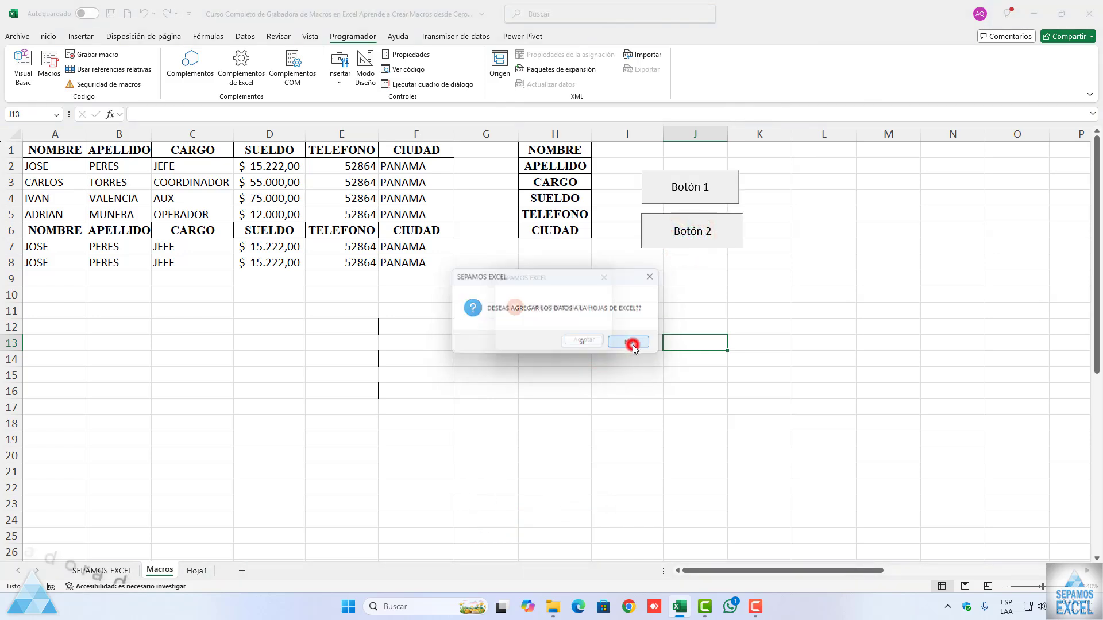
click(590, 344)
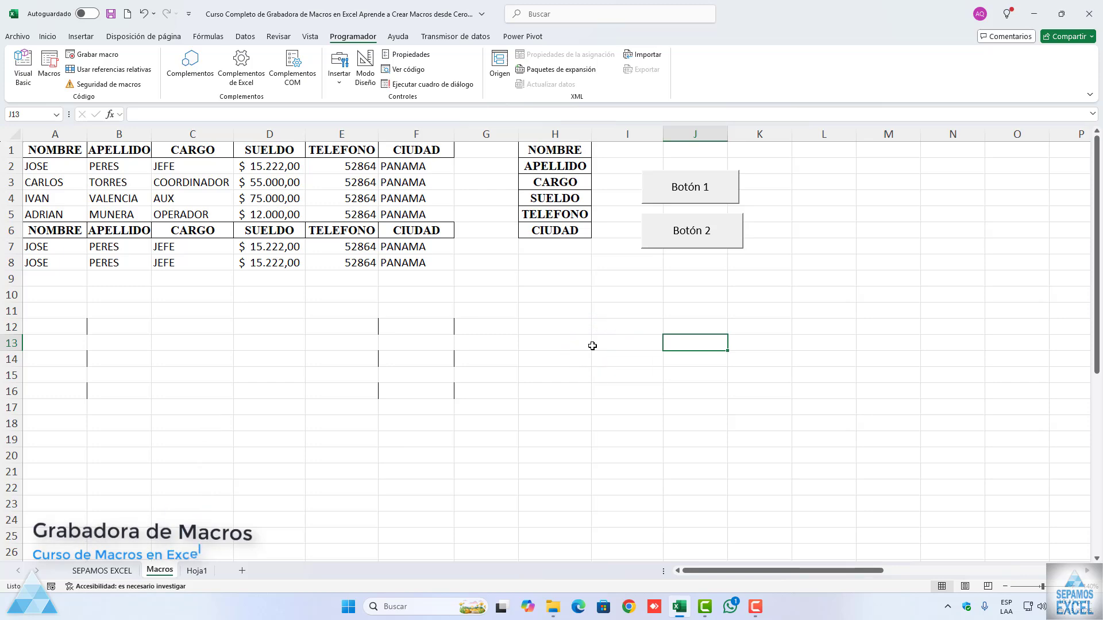
Step: Draw a third form button below Botón 2 and assign it the Borrar macro
click(338, 83)
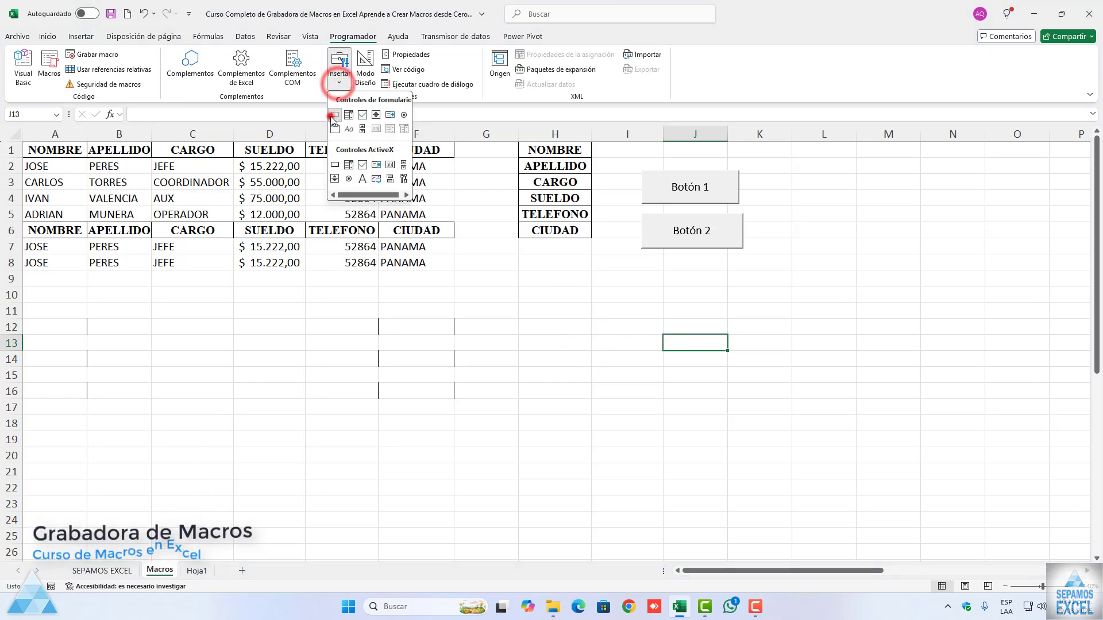
click(335, 114)
drag(648, 260, 741, 300)
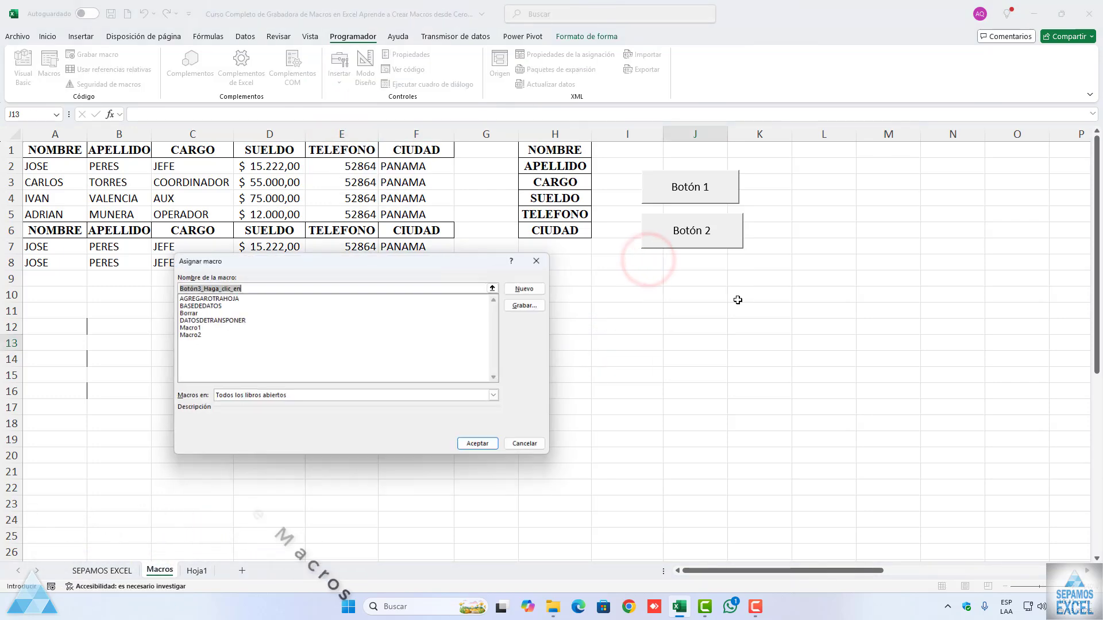
click(190, 312)
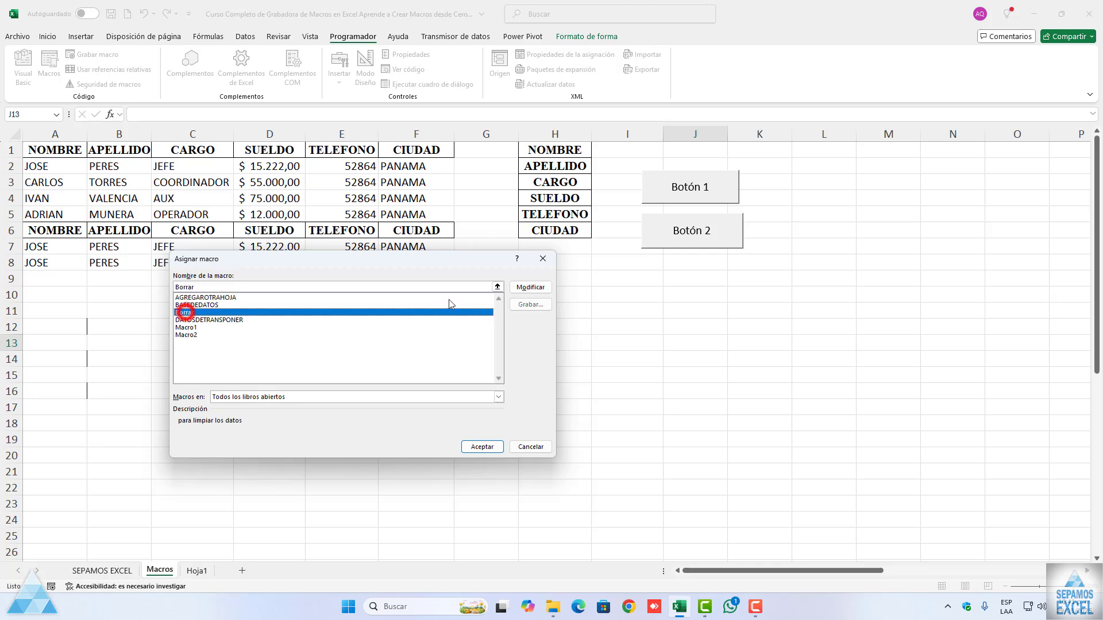
click(482, 446)
Step: Draw a fourth form button below Botón 3 and assign it the DATOSDETRANSPONER macro
click(338, 76)
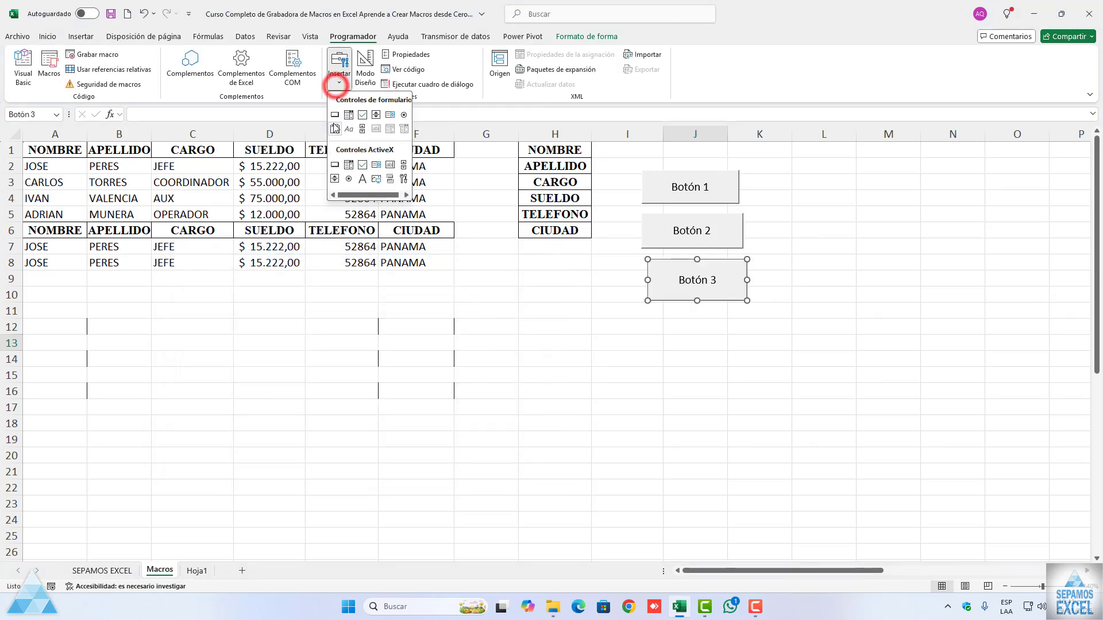
click(335, 113)
drag(651, 318, 750, 356)
click(187, 320)
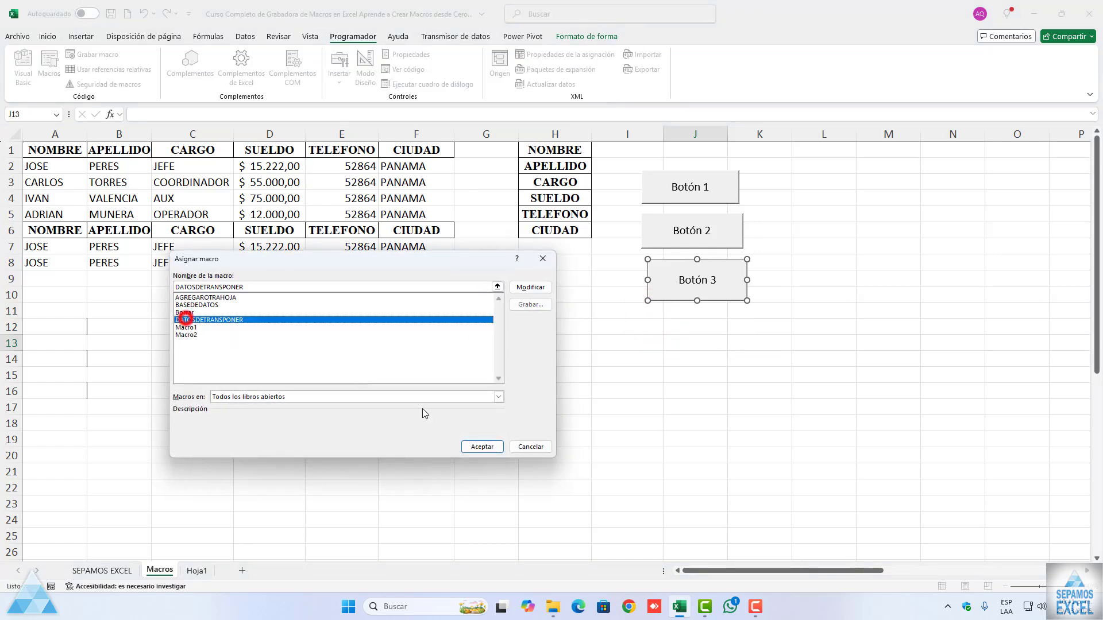
click(482, 446)
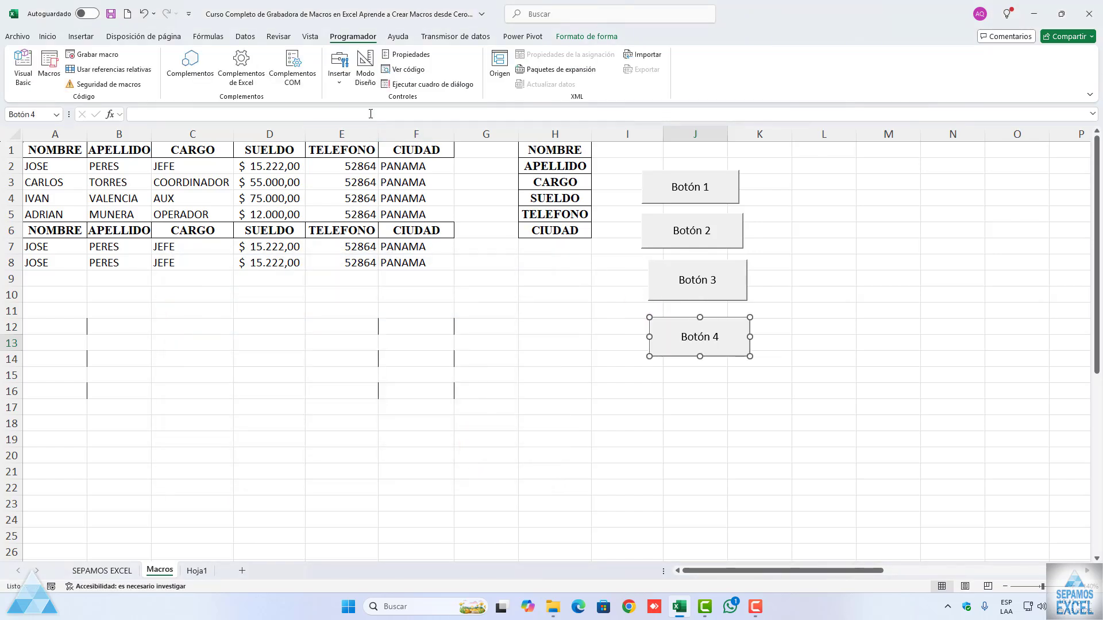
Step: Draw a fifth form button below Botón 4, assign it the Macro1 macro, and deselect it
click(343, 88)
click(335, 113)
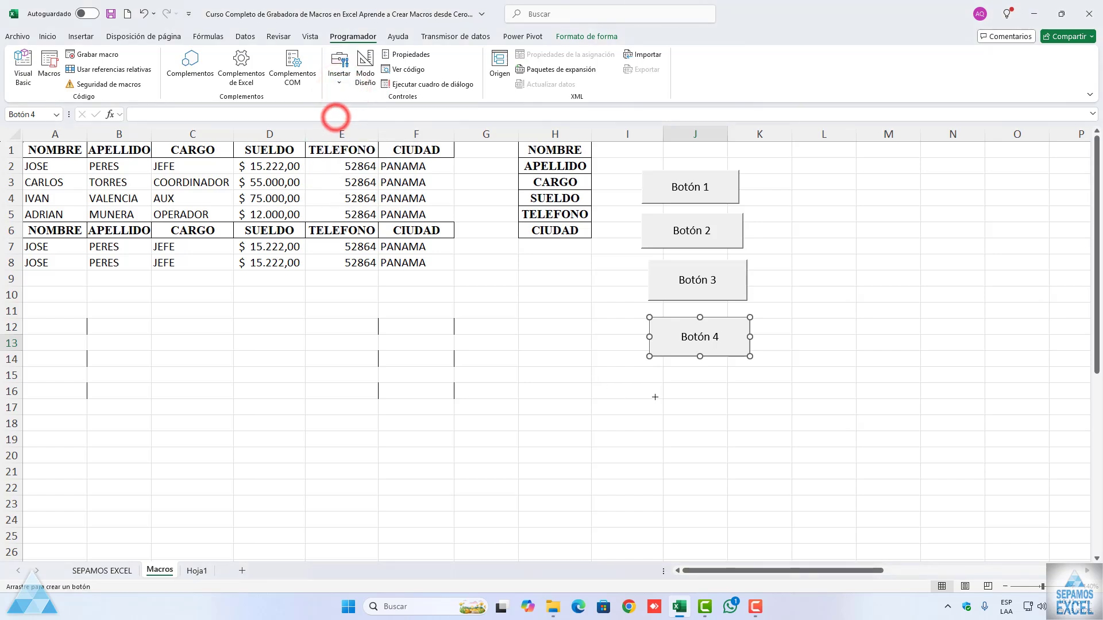
drag(655, 370, 749, 398)
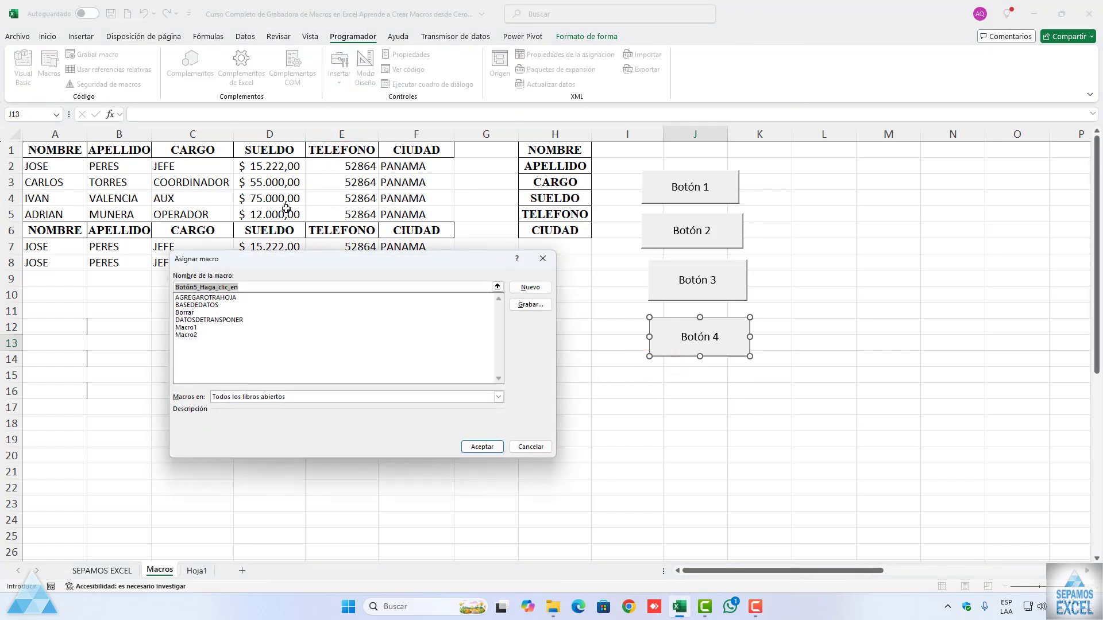
click(186, 329)
click(482, 446)
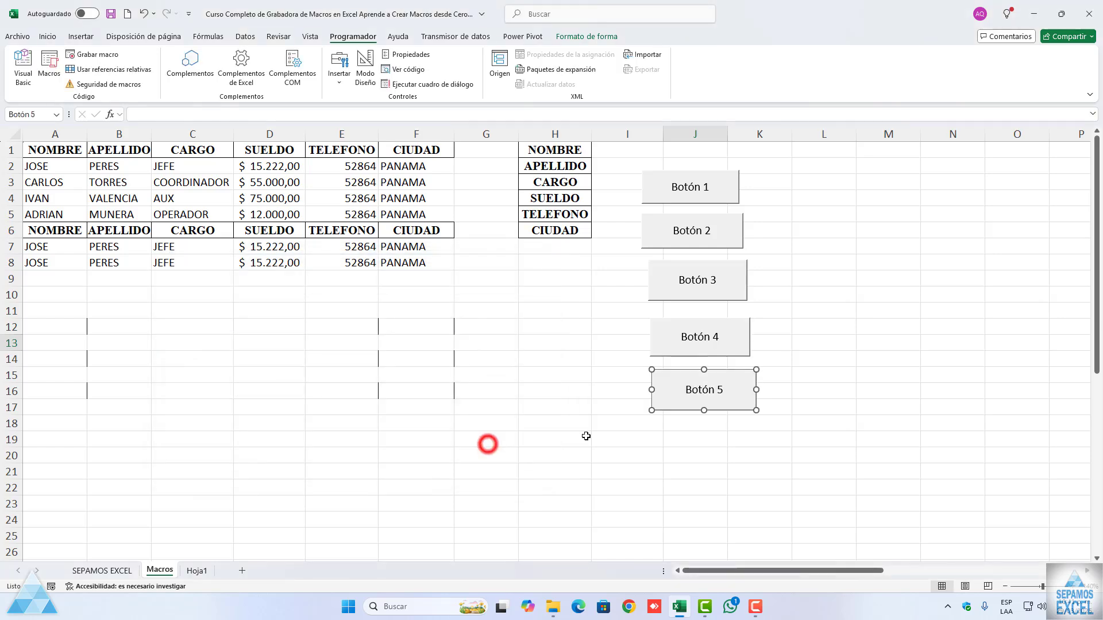
click(653, 470)
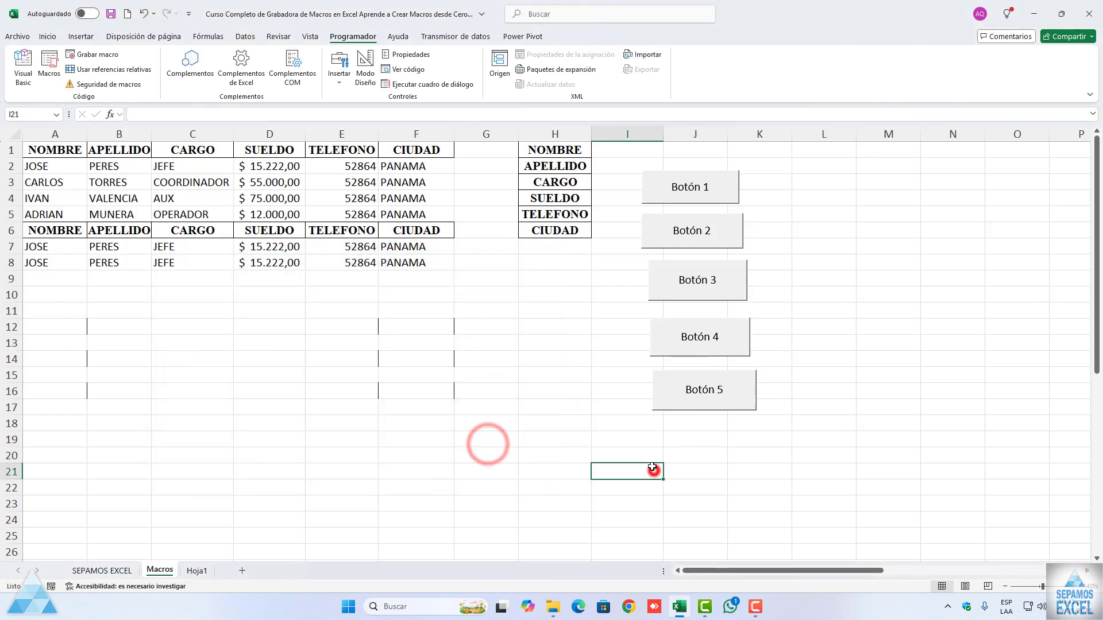
Step: Reduce the height of Botón 3 slightly by raising its lower edge, and keep the button selected
right_click(710, 285)
key(Escape)
drag(696, 301, 696, 293)
click(697, 281)
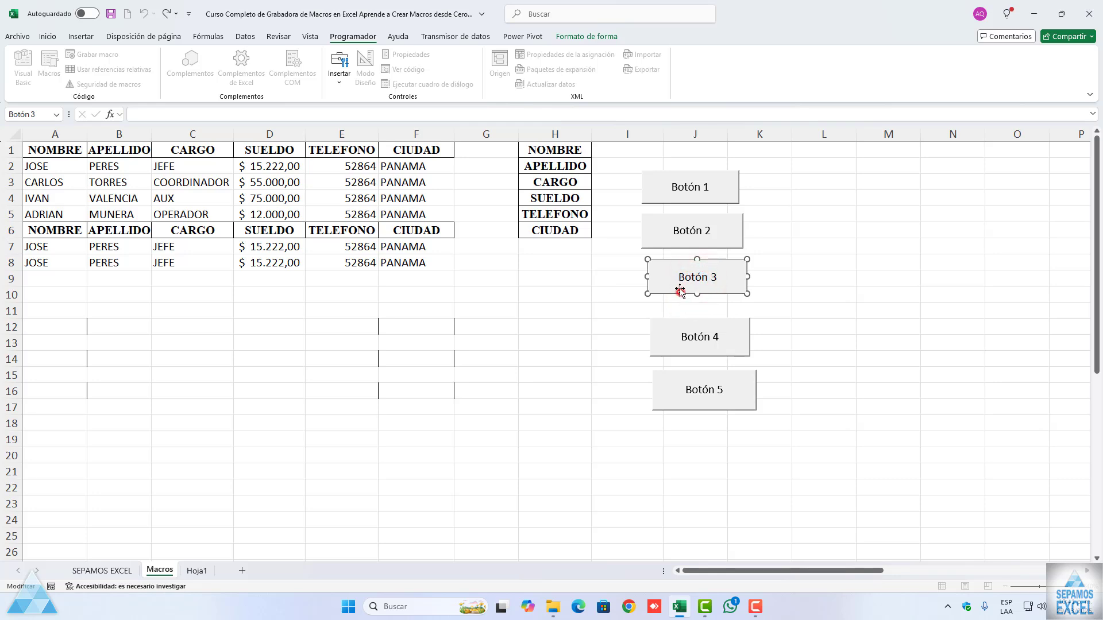
click(680, 291)
click(625, 298)
right_click(672, 287)
click(599, 303)
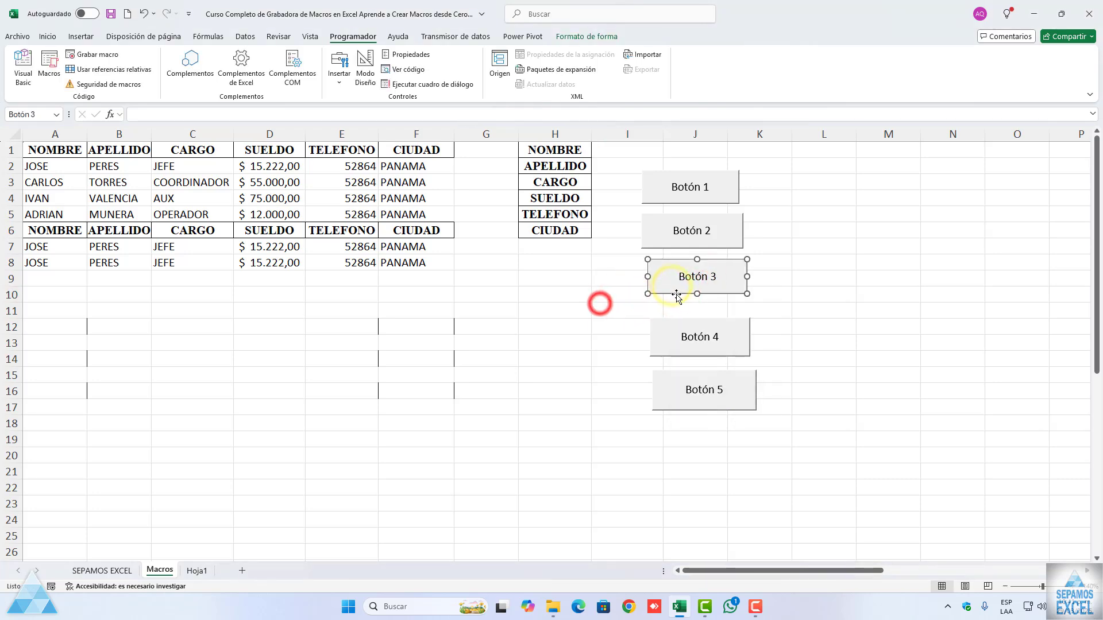
Step: Nudge Botón 3 slightly upward, then reduce Botón 4's height and move it up directly beneath Botón 3
click(677, 288)
right_click(666, 351)
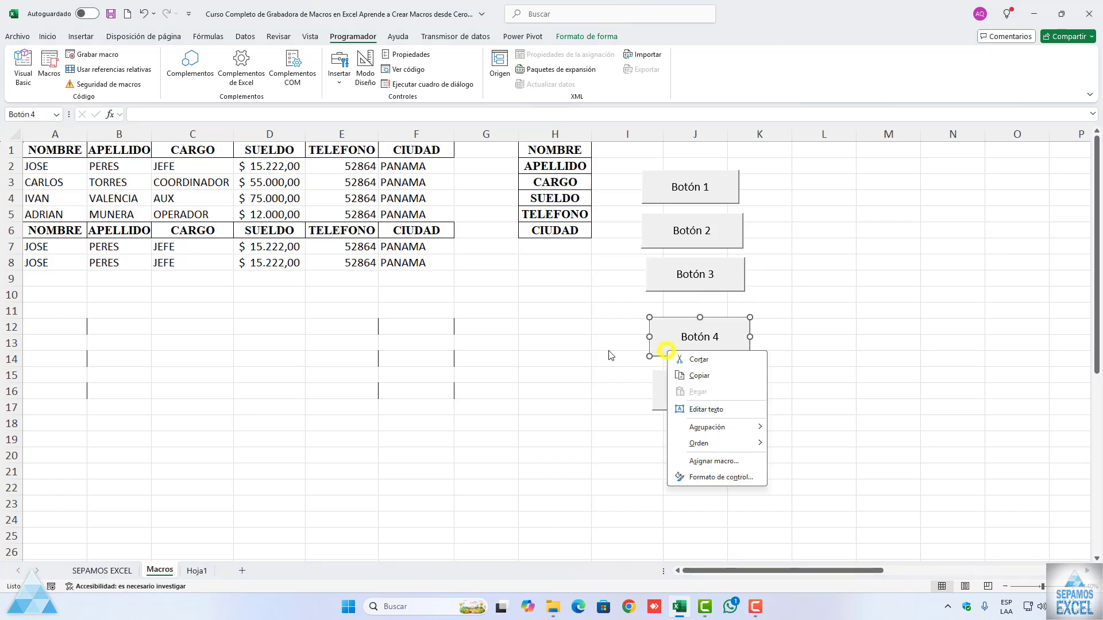
click(611, 355)
drag(680, 350, 697, 330)
Step: Move Botón 5 up so it sits just below Botón 4, and deselect it
right_click(684, 388)
click(609, 393)
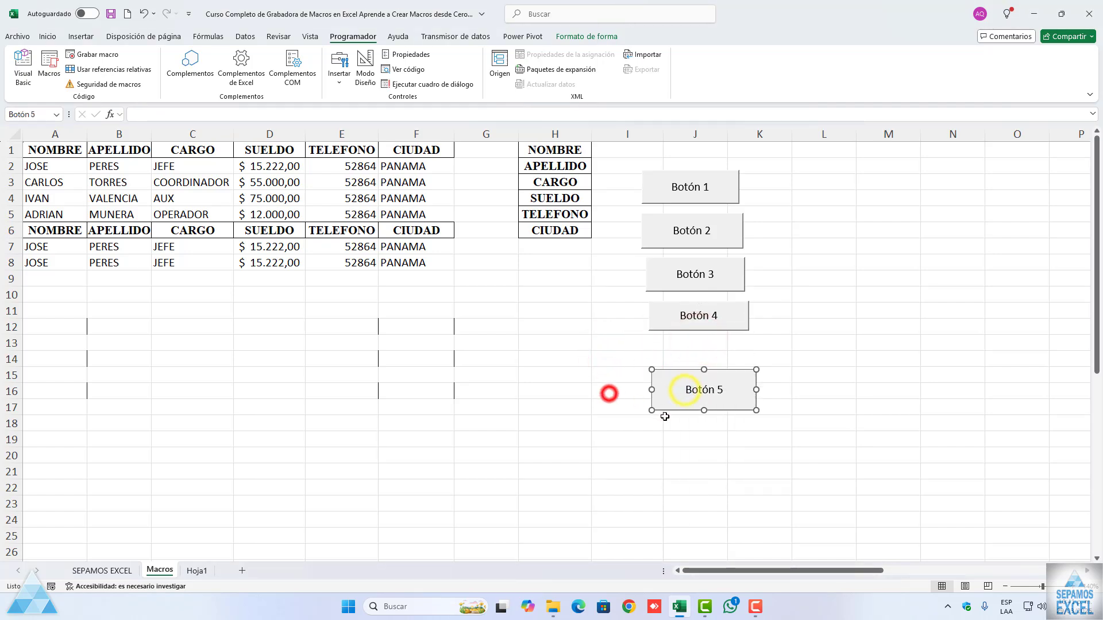
drag(672, 408, 649, 365)
click(566, 335)
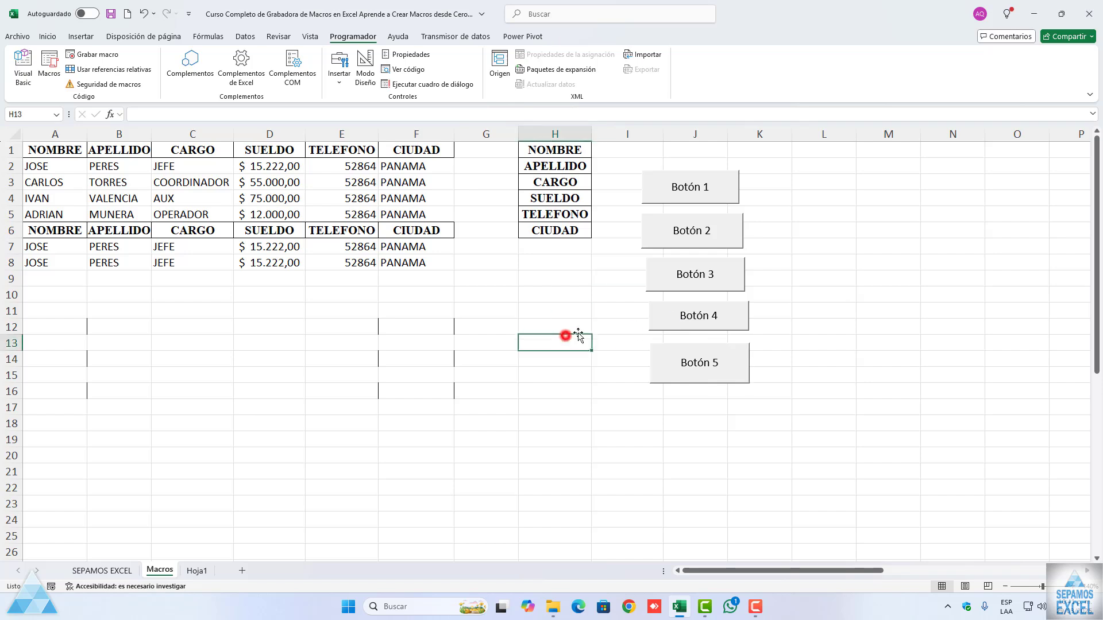
Step: Narrow Botón 2 slightly from its left edge and narrow Botón 1 from both sides
click(664, 251)
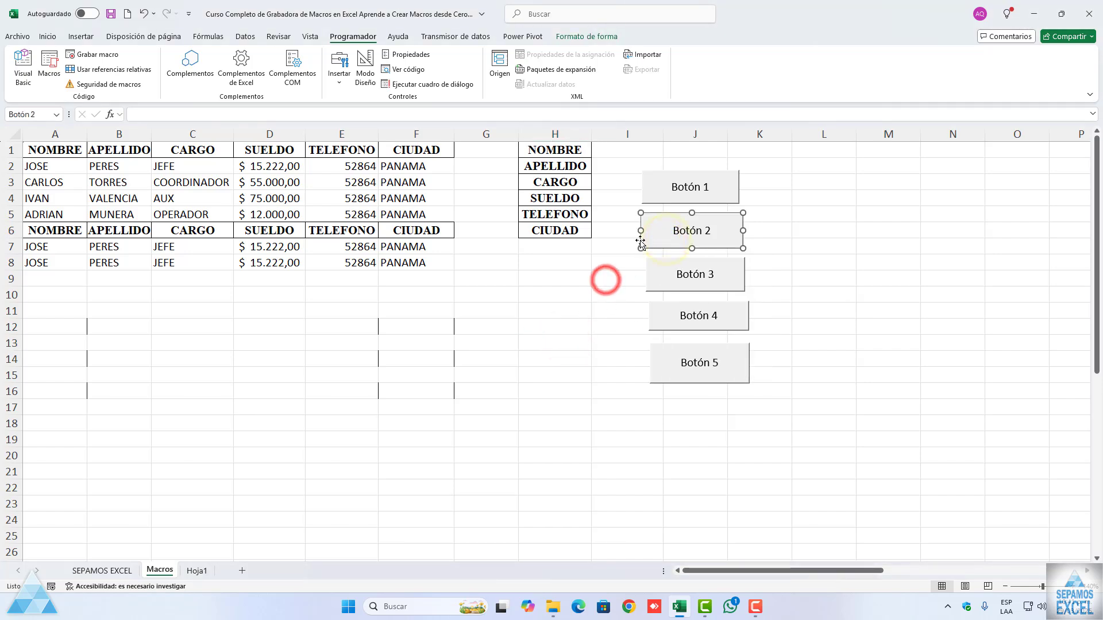
drag(640, 231, 648, 231)
right_click(648, 188)
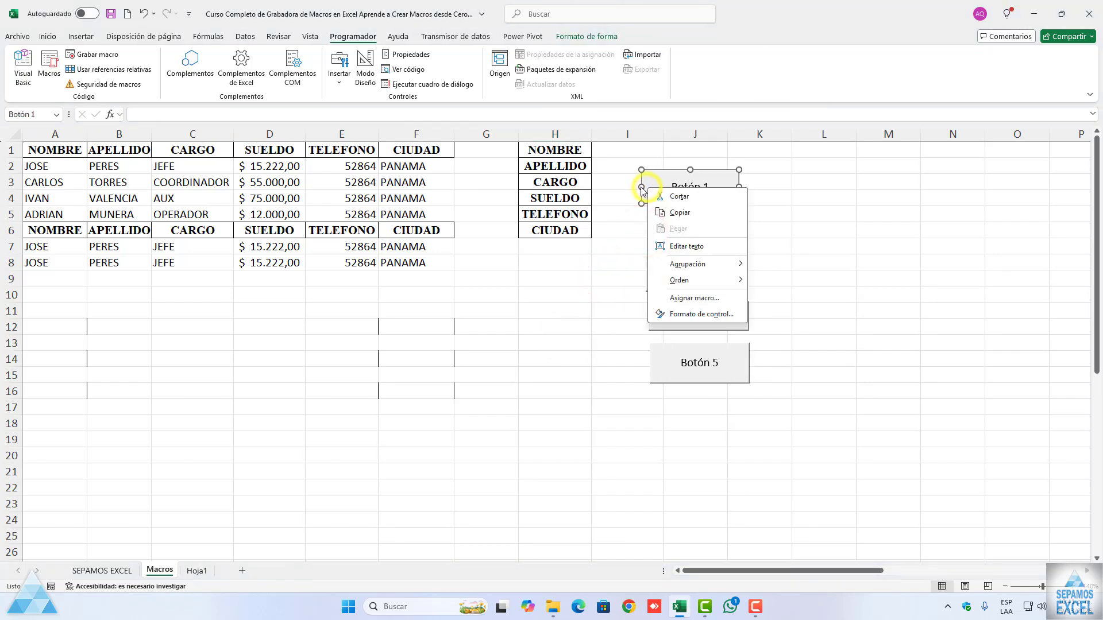
click(640, 187)
drag(641, 187, 665, 188)
drag(737, 187, 730, 187)
Step: Narrow Botón 2 from both sides to match the width of Botón 1 above it
right_click(734, 224)
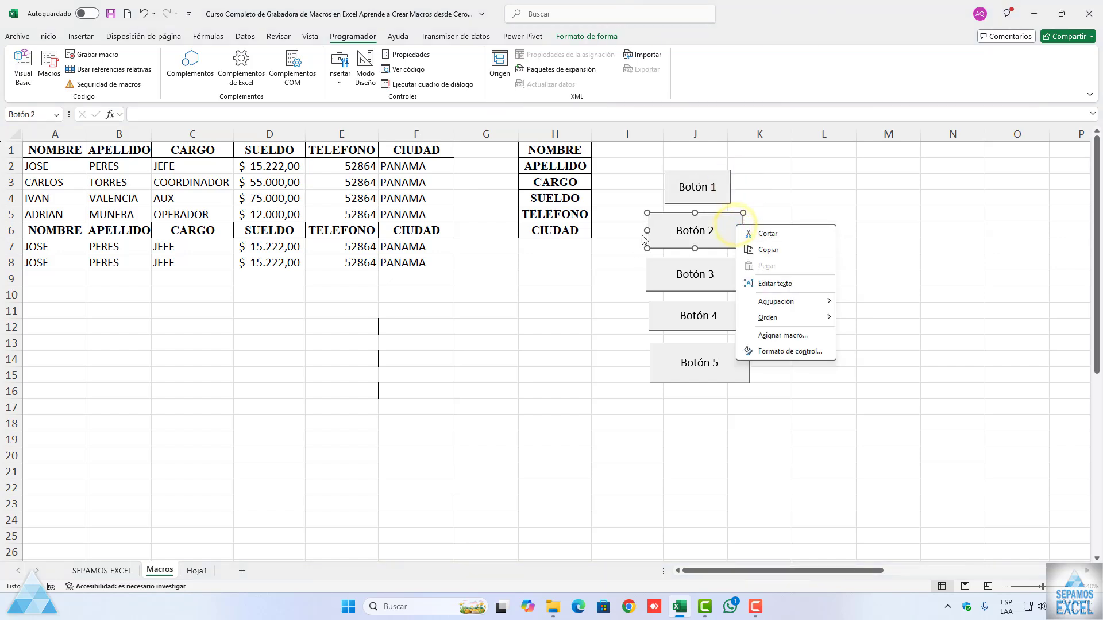
drag(647, 231, 667, 231)
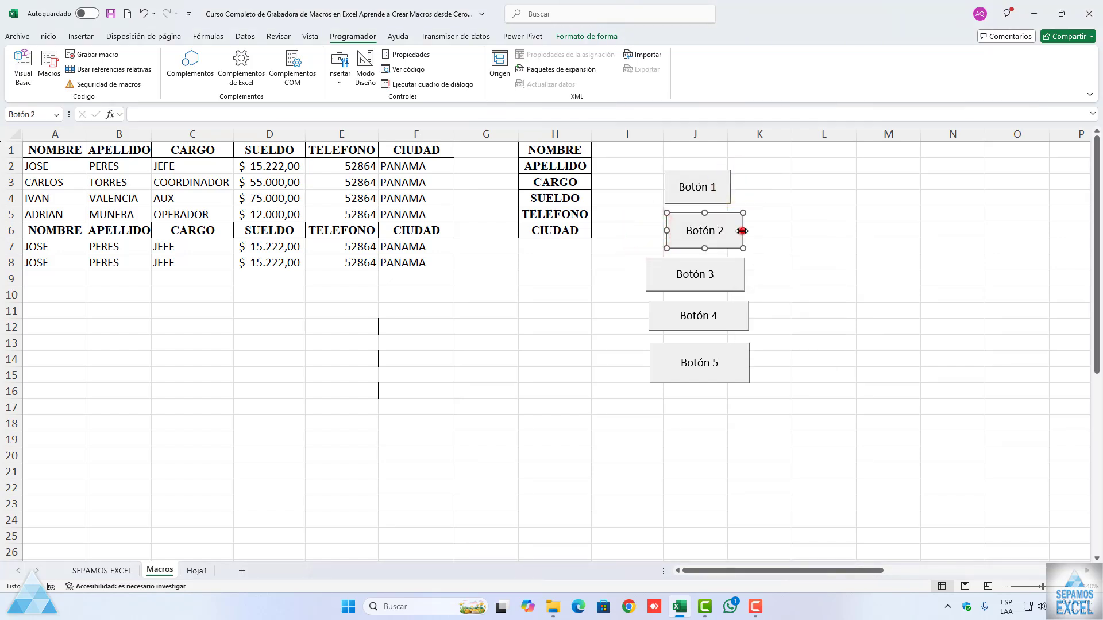
drag(741, 230, 730, 232)
Step: Narrow Botón 3 and Botón 4 from both sides to roughly match the width of the buttons above them
right_click(733, 270)
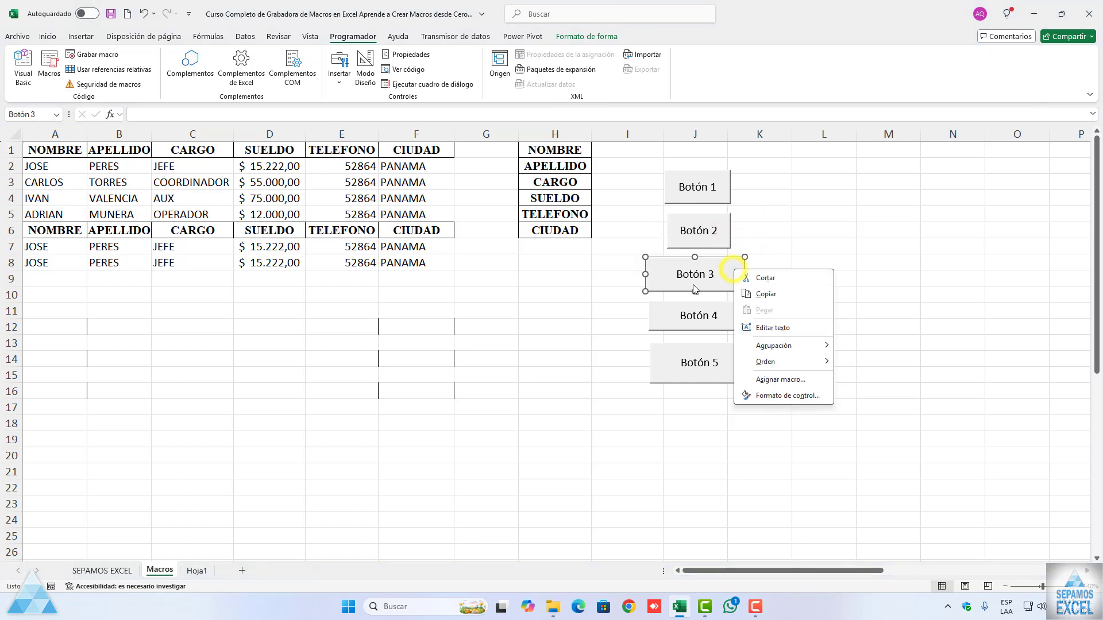
drag(645, 276, 662, 274)
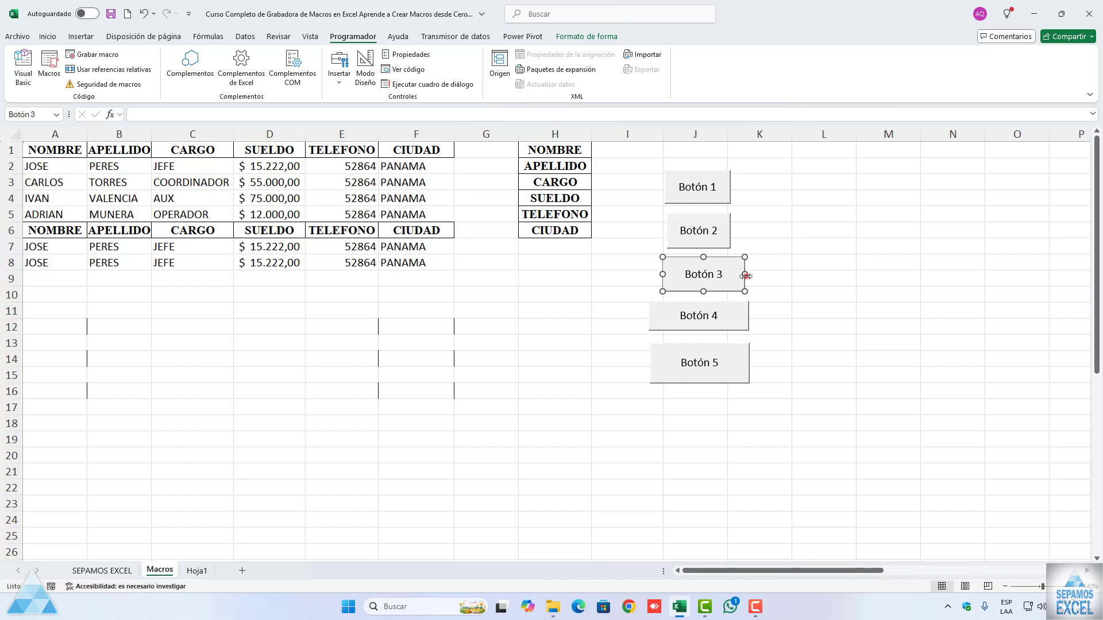
drag(745, 275, 730, 275)
right_click(668, 325)
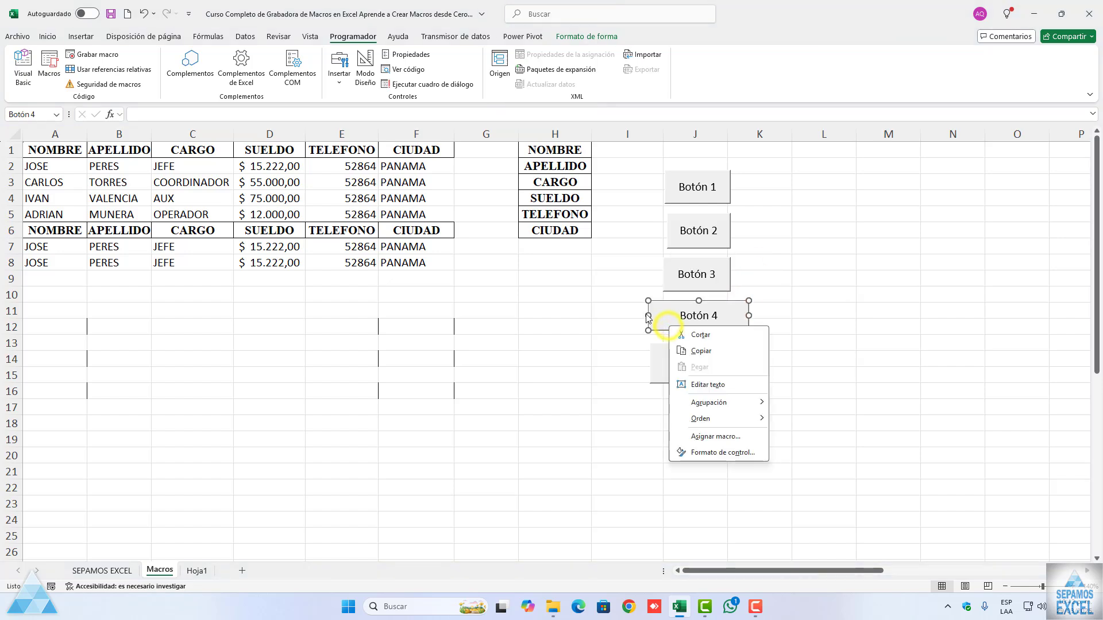
drag(648, 315, 663, 315)
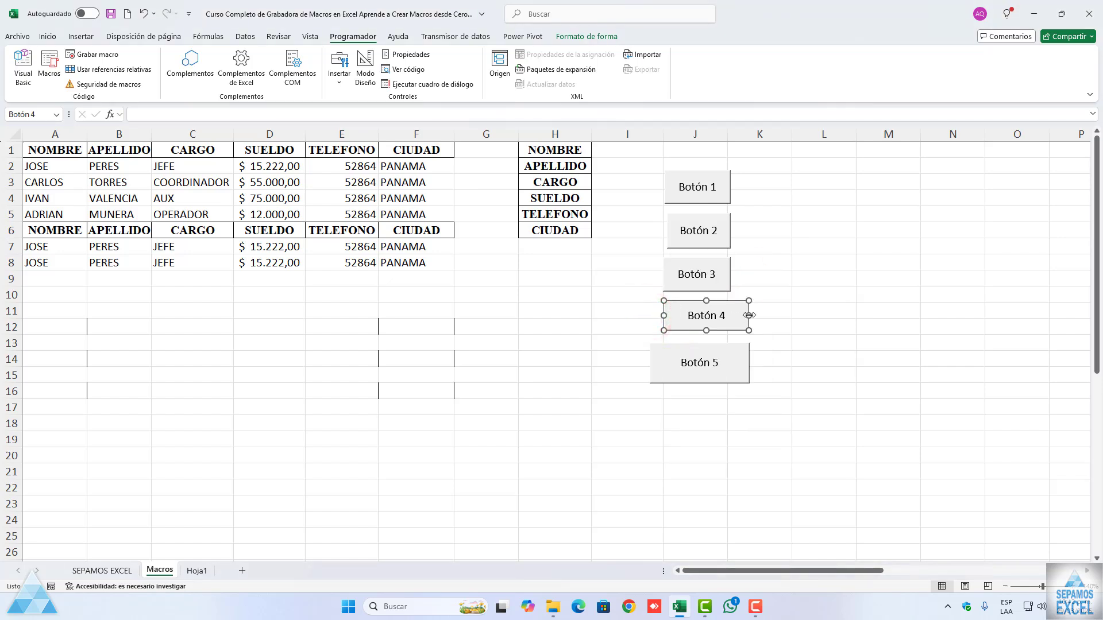
drag(749, 315, 733, 315)
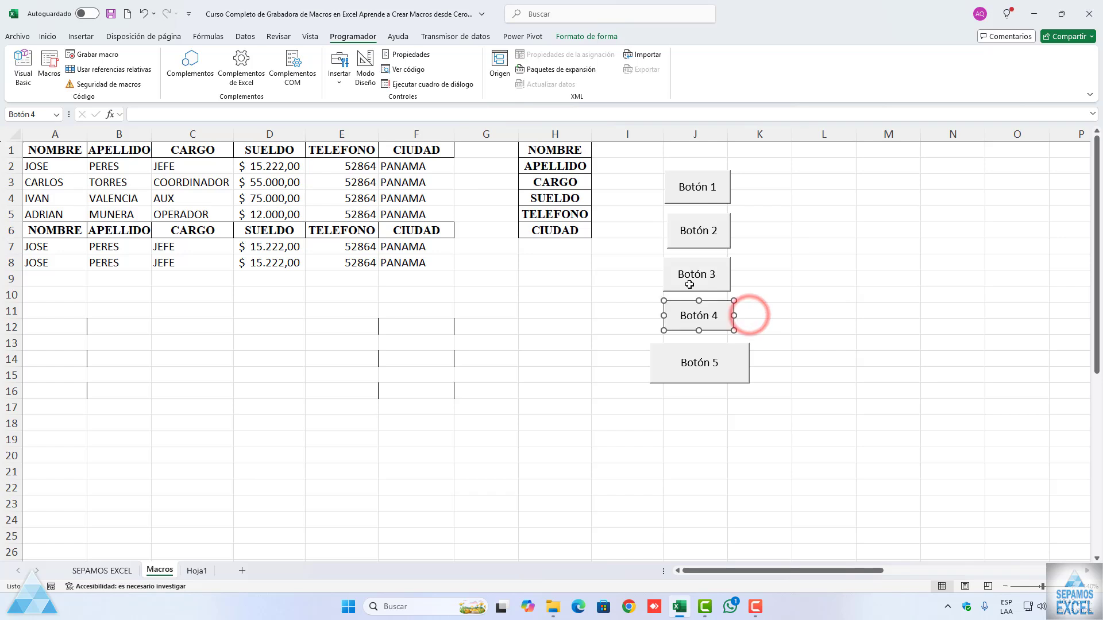
Step: Narrow Botón 5 from both sides to roughly match the other buttons' width
right_click(673, 357)
click(371, 77)
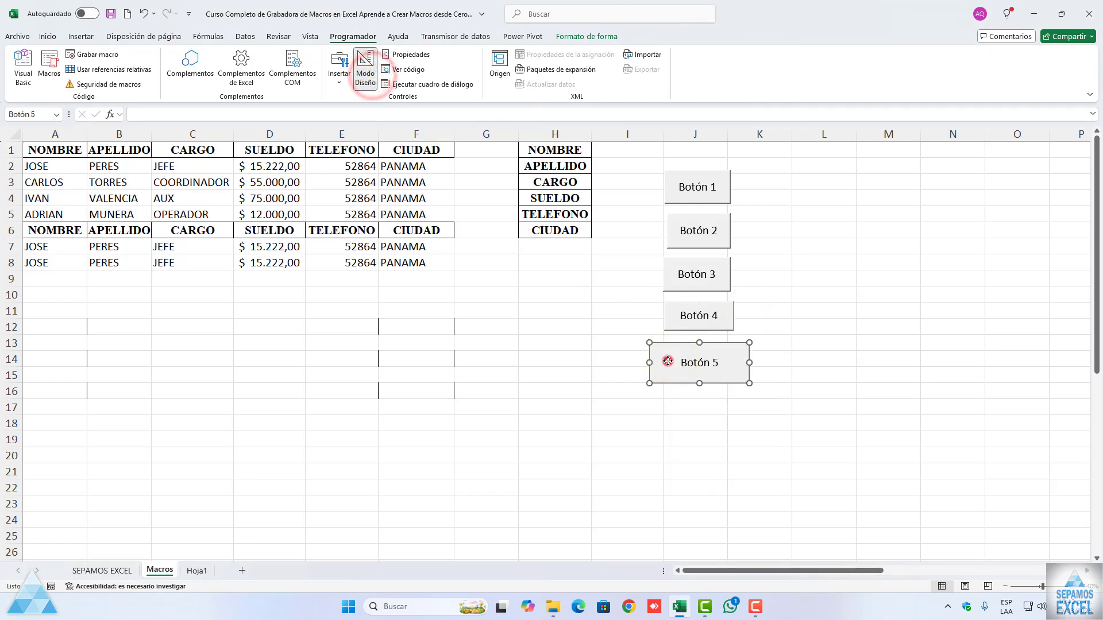
drag(651, 362, 665, 362)
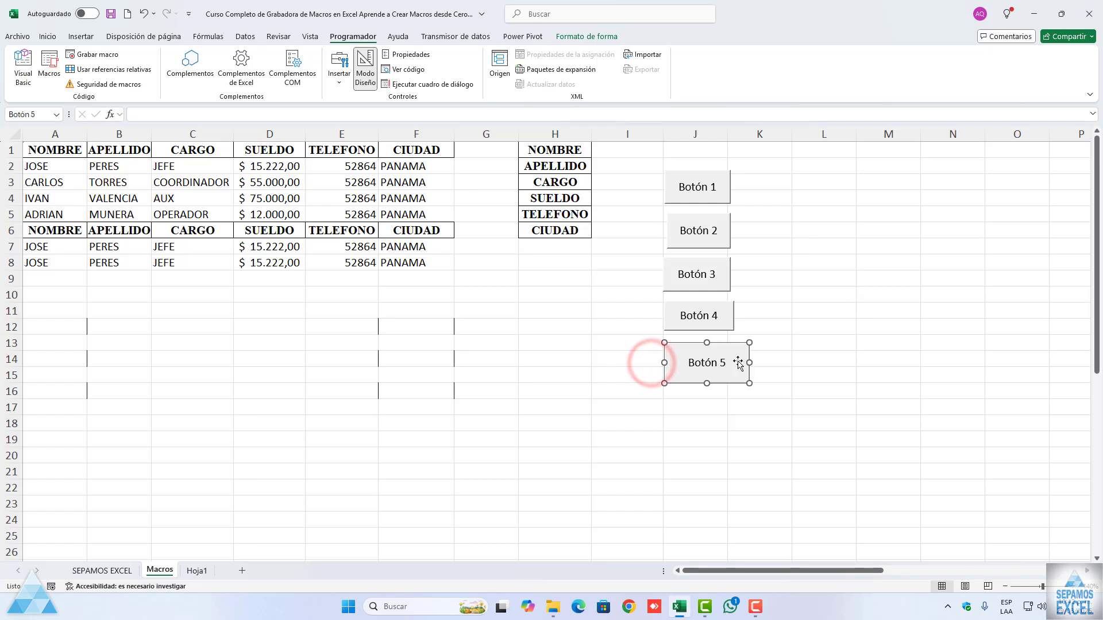
drag(749, 360, 727, 363)
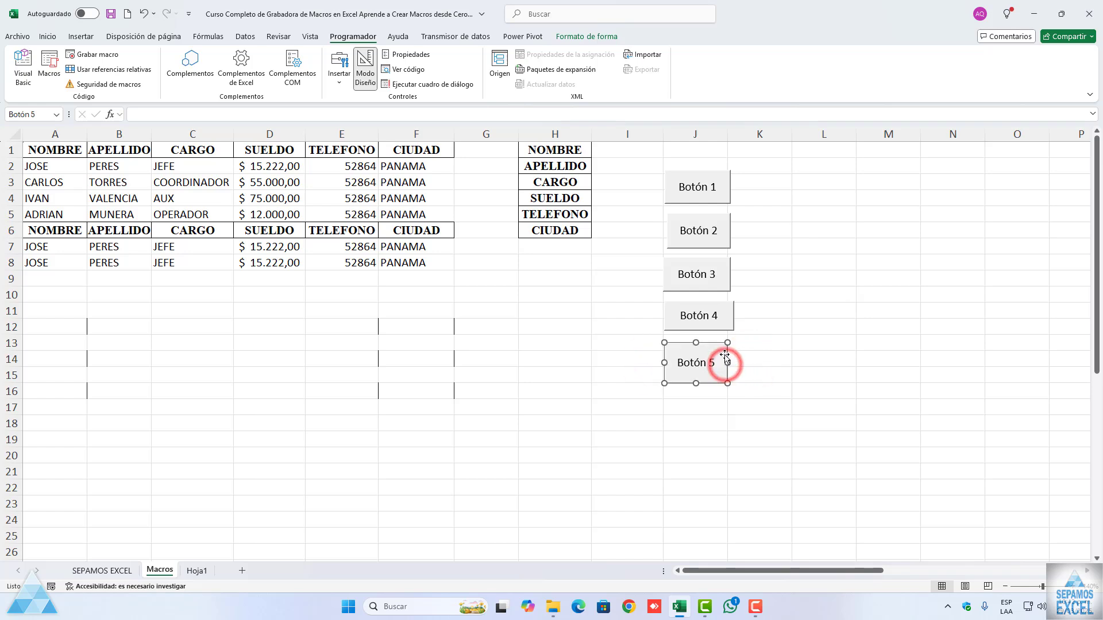
click(721, 318)
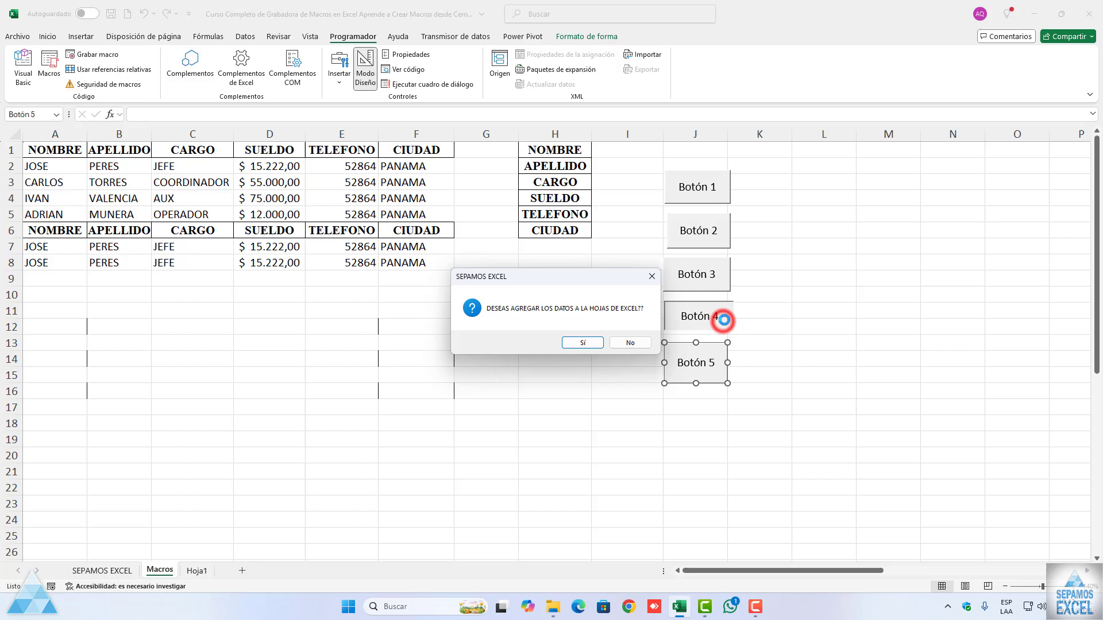
click(636, 342)
click(599, 346)
Step: Pull in the right edges of Botón 4 and Botón 3 to line up with Botón 5
right_click(683, 325)
click(787, 292)
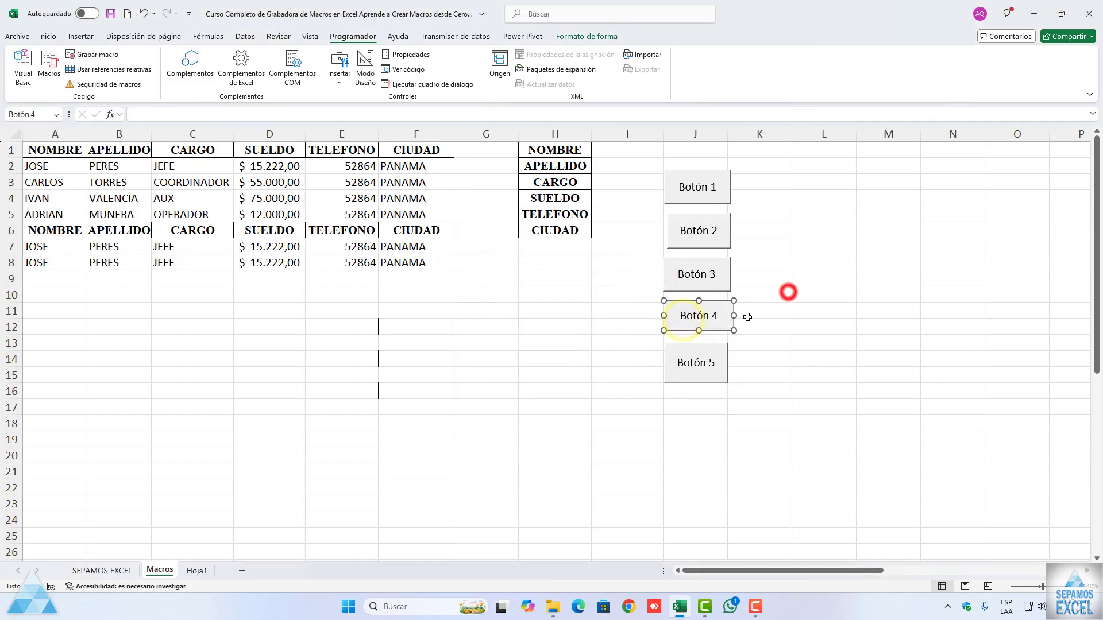
click(731, 315)
right_click(723, 275)
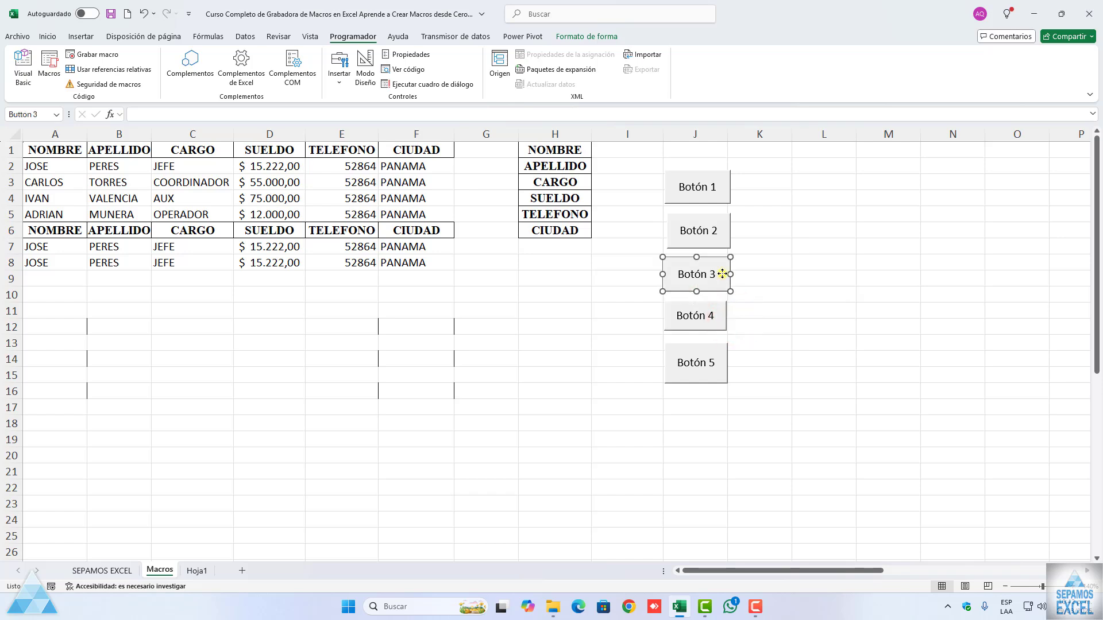
click(735, 271)
Step: Narrow Botón 2 to line up with Botón 3, nudge it slightly down, and deselect it
right_click(725, 240)
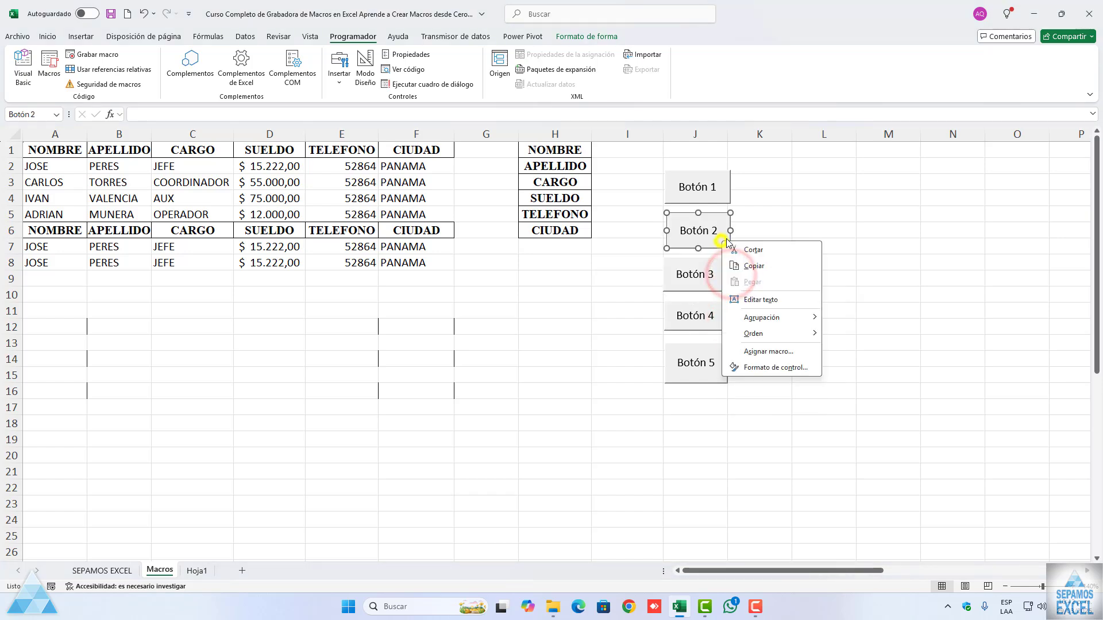
click(729, 230)
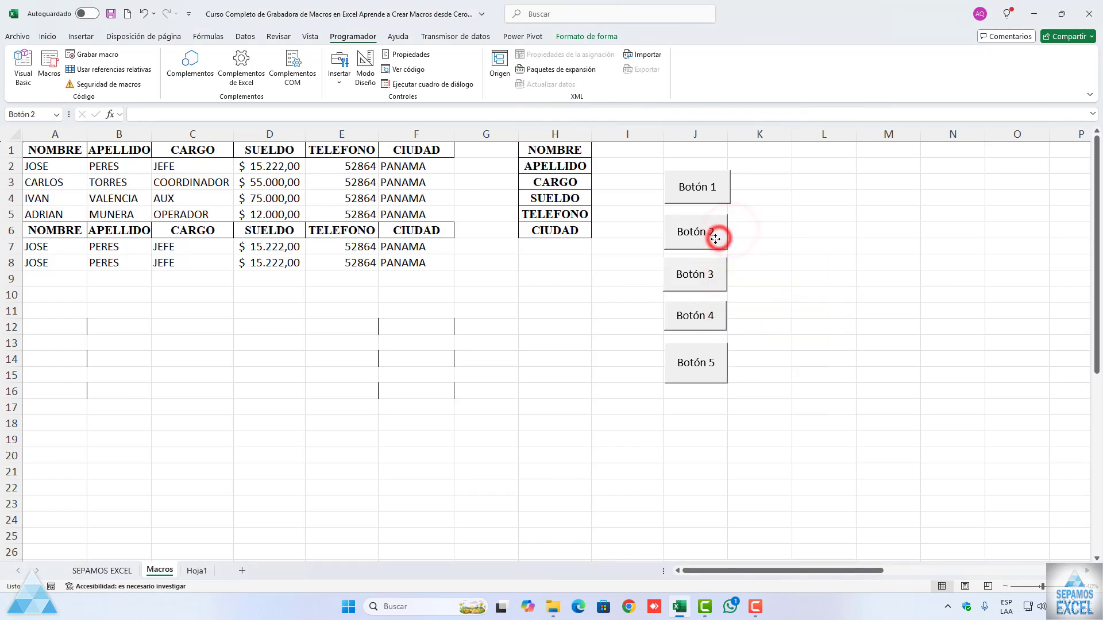
click(762, 256)
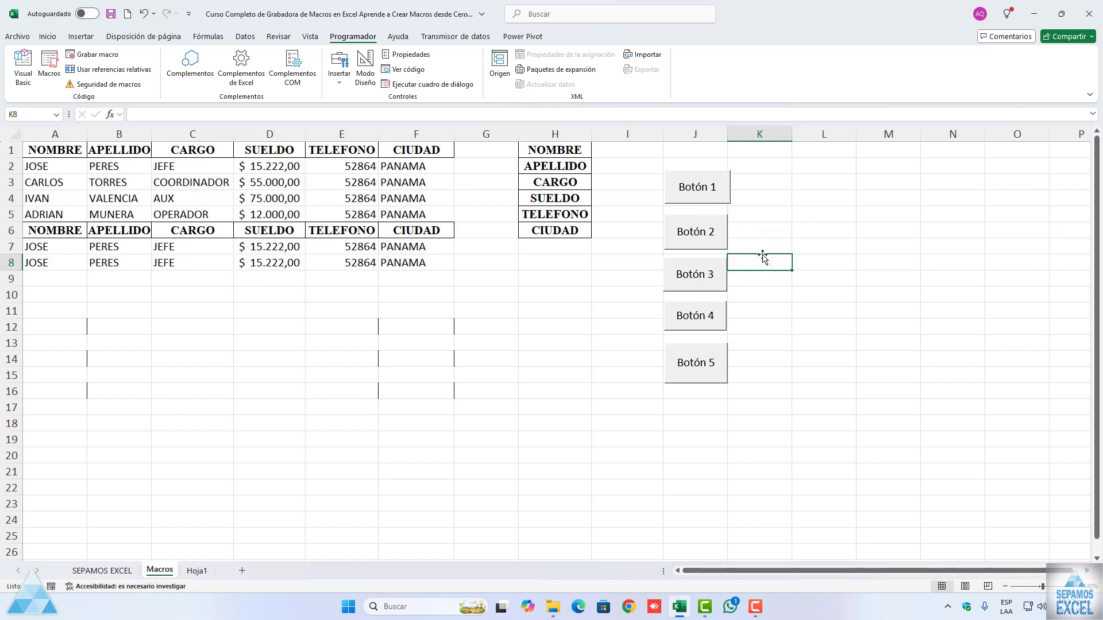
Step: Test the macros assigned to Botón 1 and Botón 2, answering Sí to the question and accepting the message each time
click(693, 198)
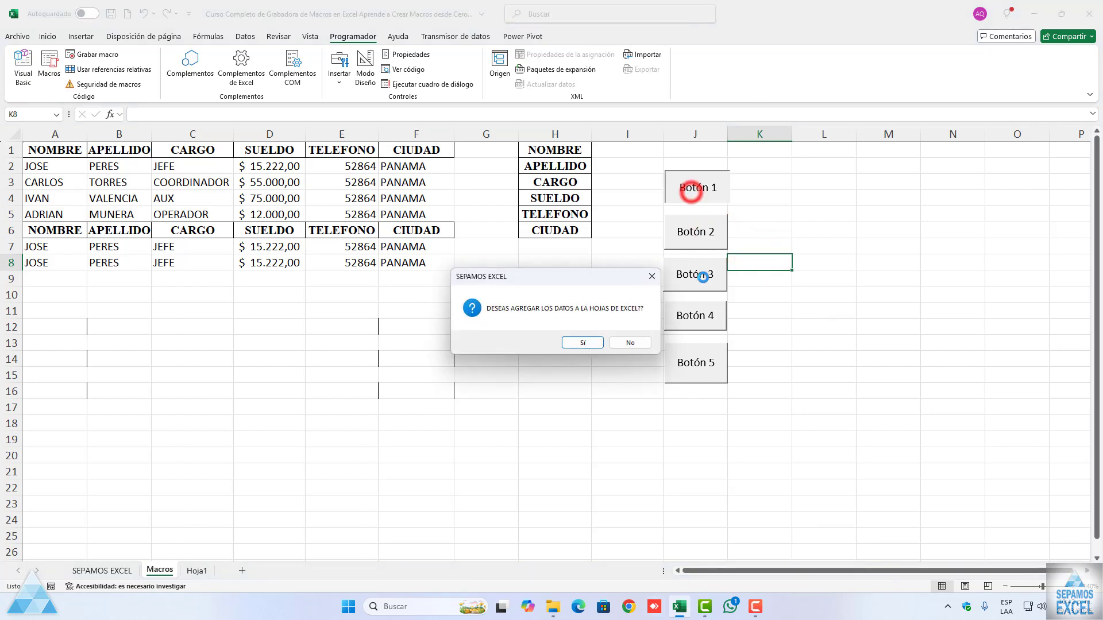
click(584, 342)
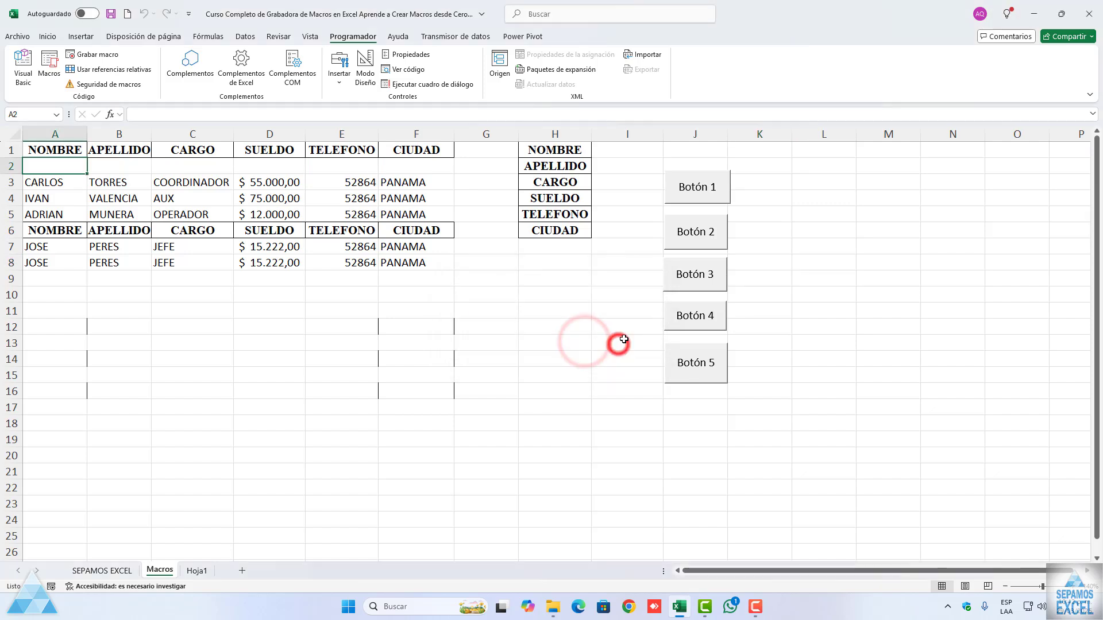
click(683, 230)
click(629, 343)
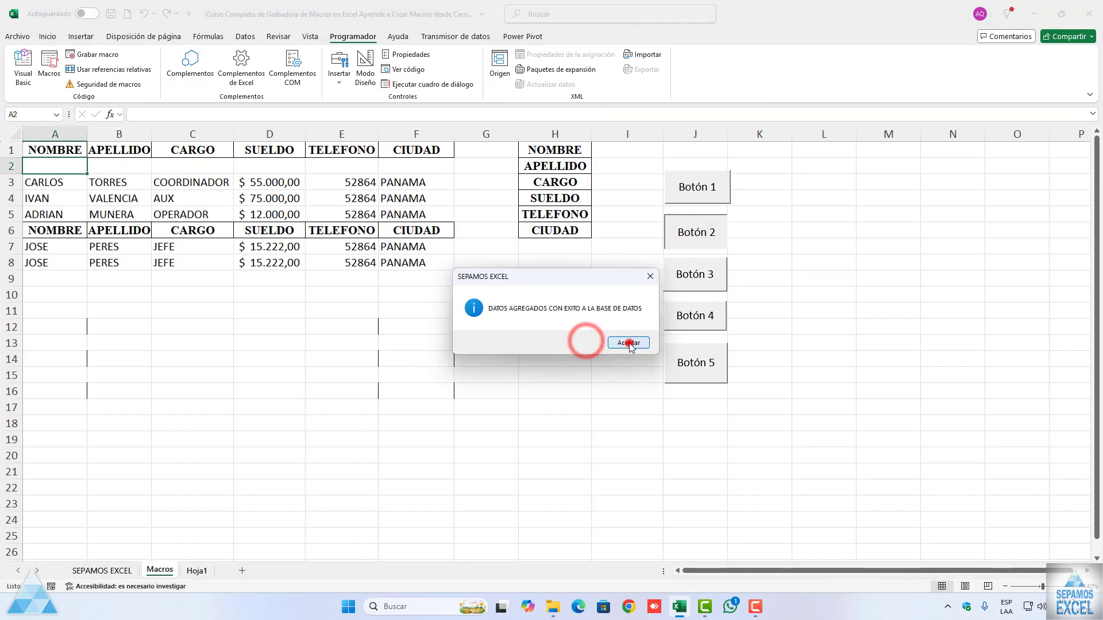
Step: Test the macros of Botón 3, Botón 4 and Botón 5, answering Sí to Botón 4's question and accepting its message
click(692, 289)
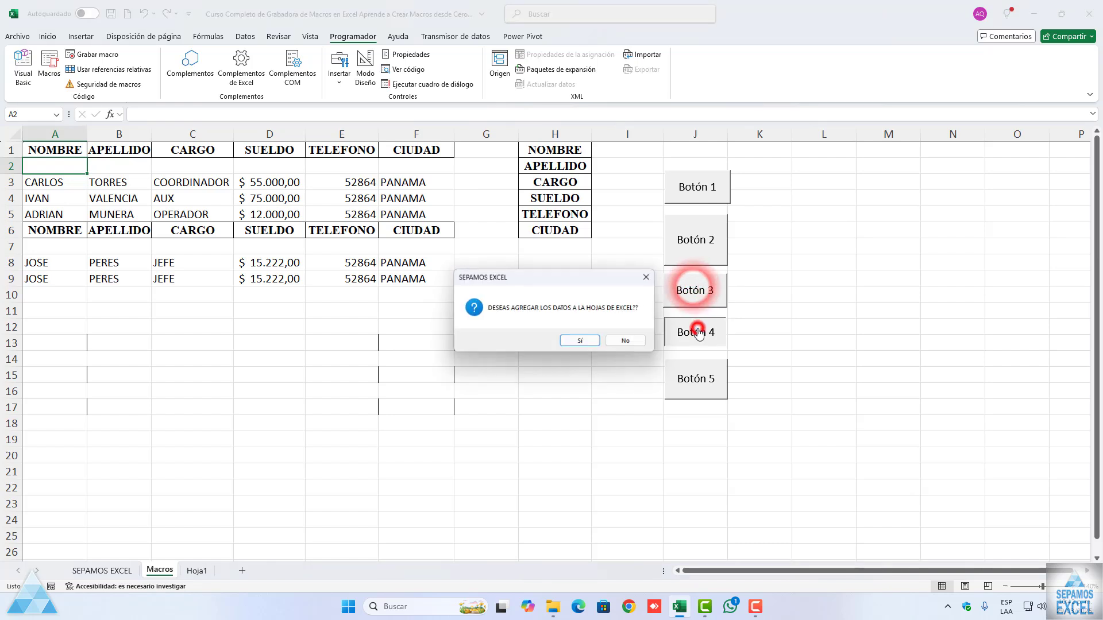
click(577, 343)
click(612, 344)
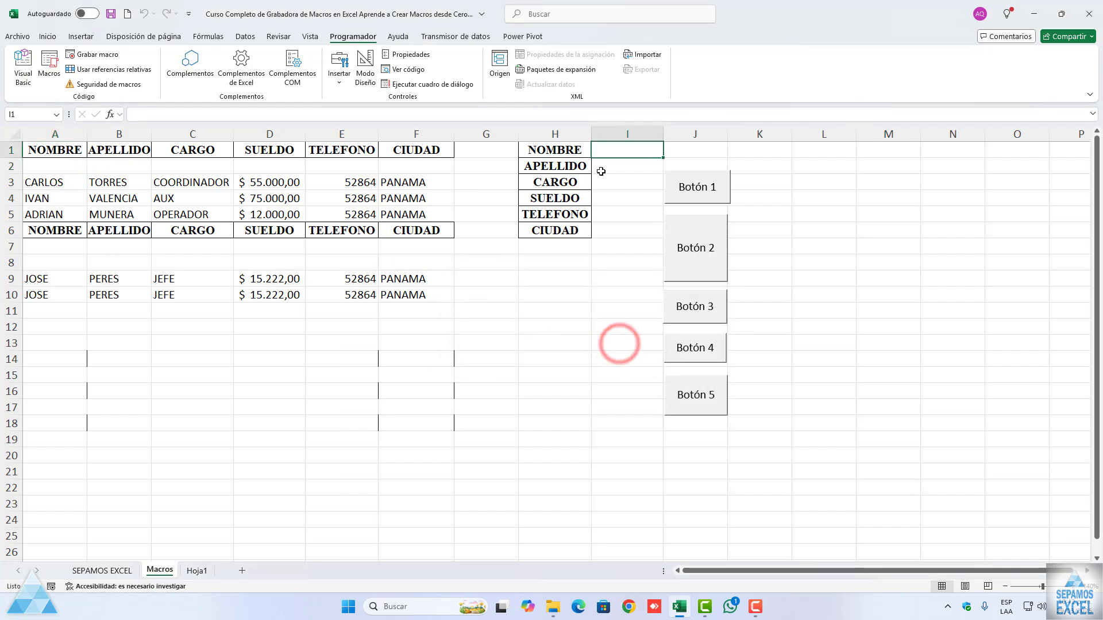
click(688, 398)
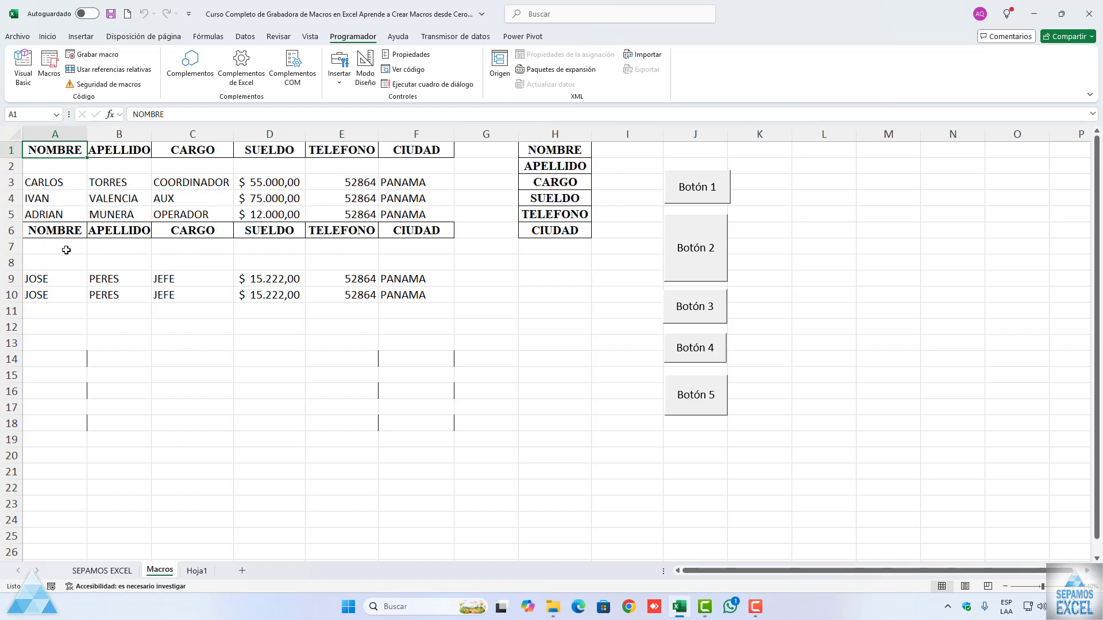
Step: Reduce Botón 2's height and move it beside Botón 1 in column K, and place Botón 3 directly below Botón 1
ctrl+click(676, 248)
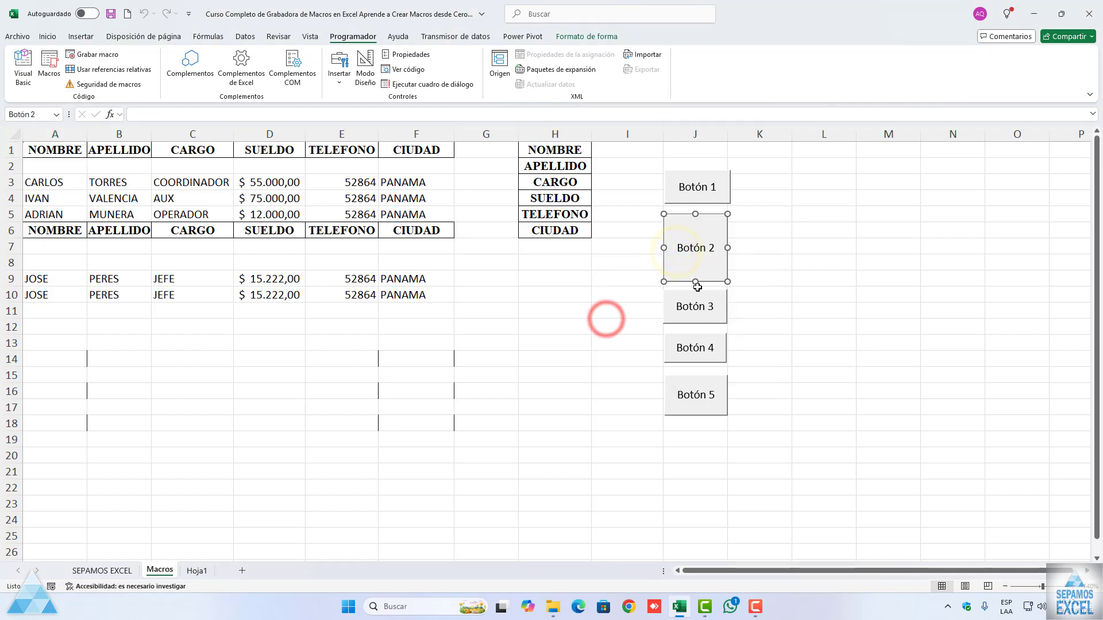
drag(698, 287, 794, 196)
right_click(712, 312)
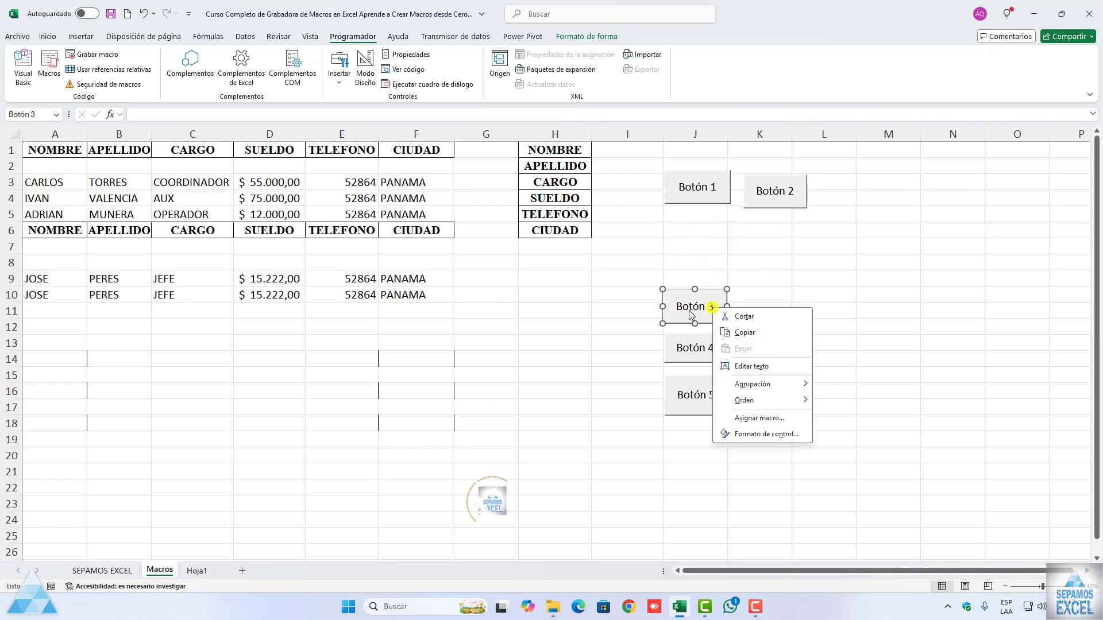
click(583, 312)
drag(682, 314, 702, 232)
Step: Move Botón 2 slightly up and to the right, widening its gap from Botón 1
right_click(767, 194)
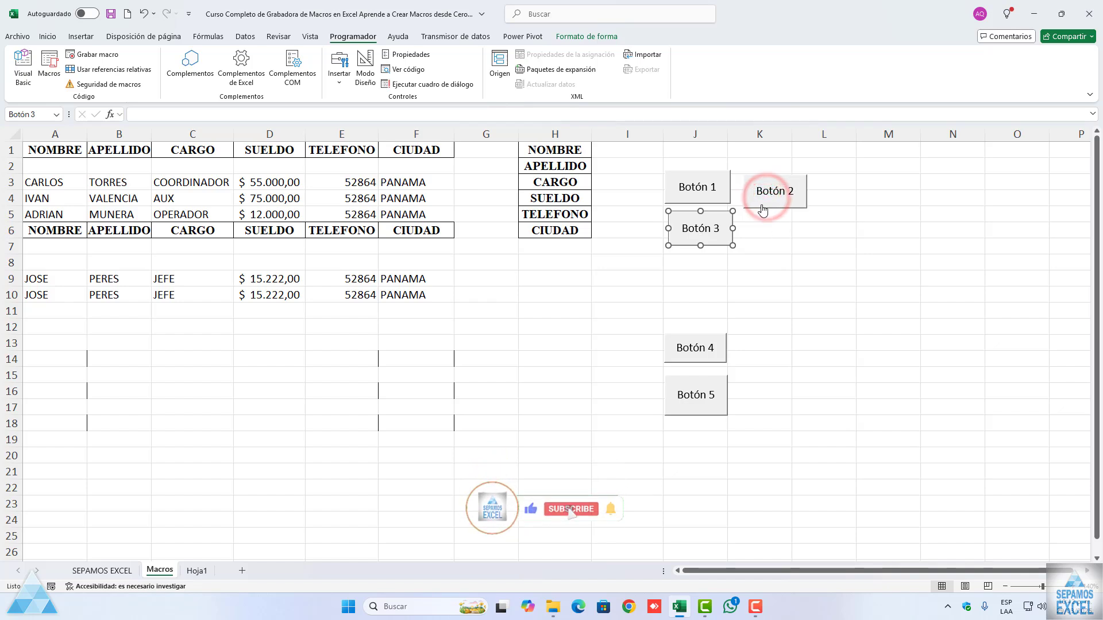
click(743, 259)
drag(762, 197, 771, 182)
click(699, 187)
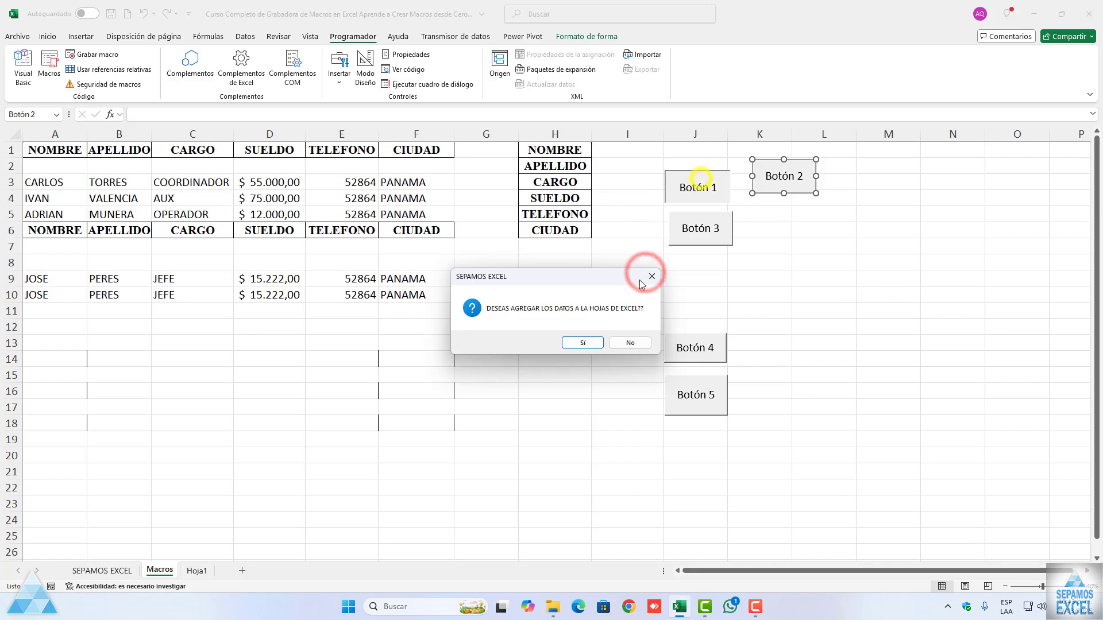
click(631, 346)
click(598, 342)
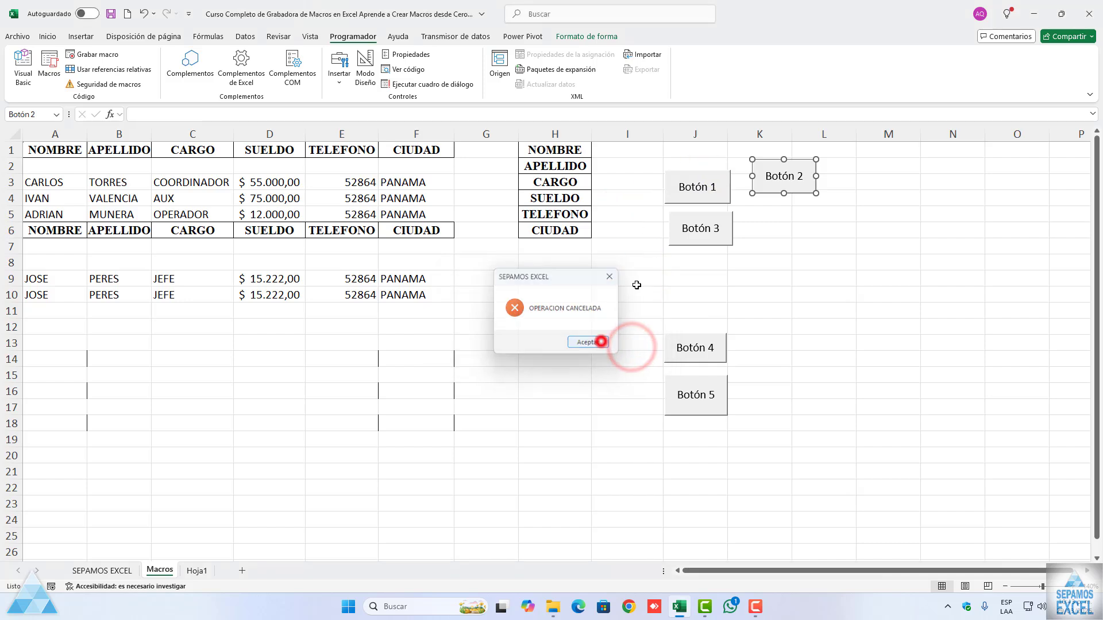
Step: Try to move Botón 1 slightly upward toward the level of Botón 2, and deselect it
ctrl+click(710, 175)
click(680, 191)
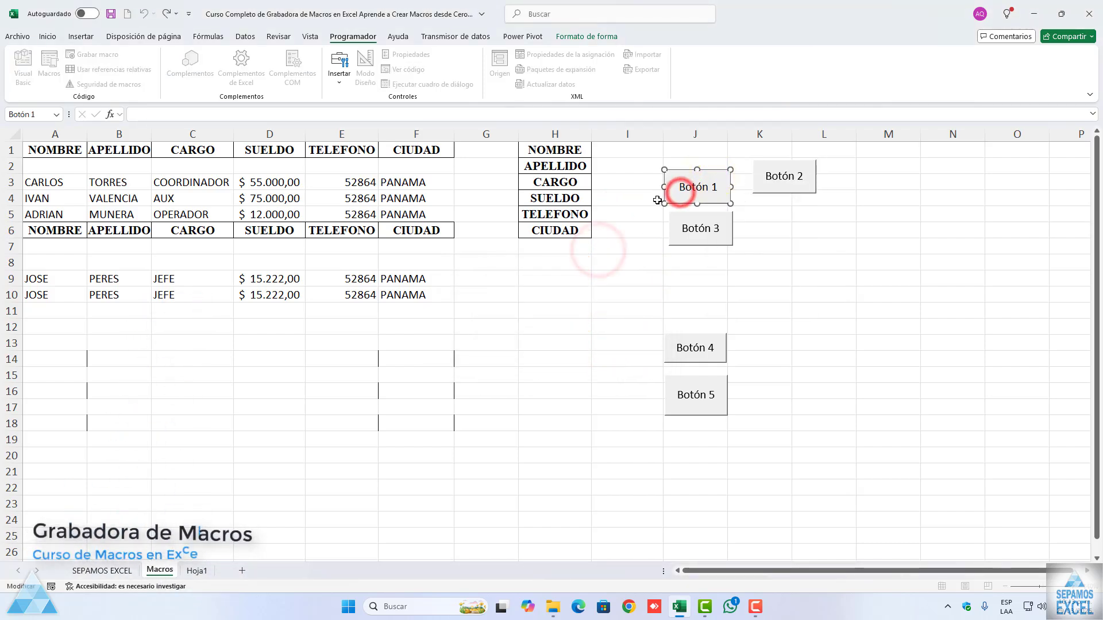
drag(681, 204, 681, 190)
click(635, 230)
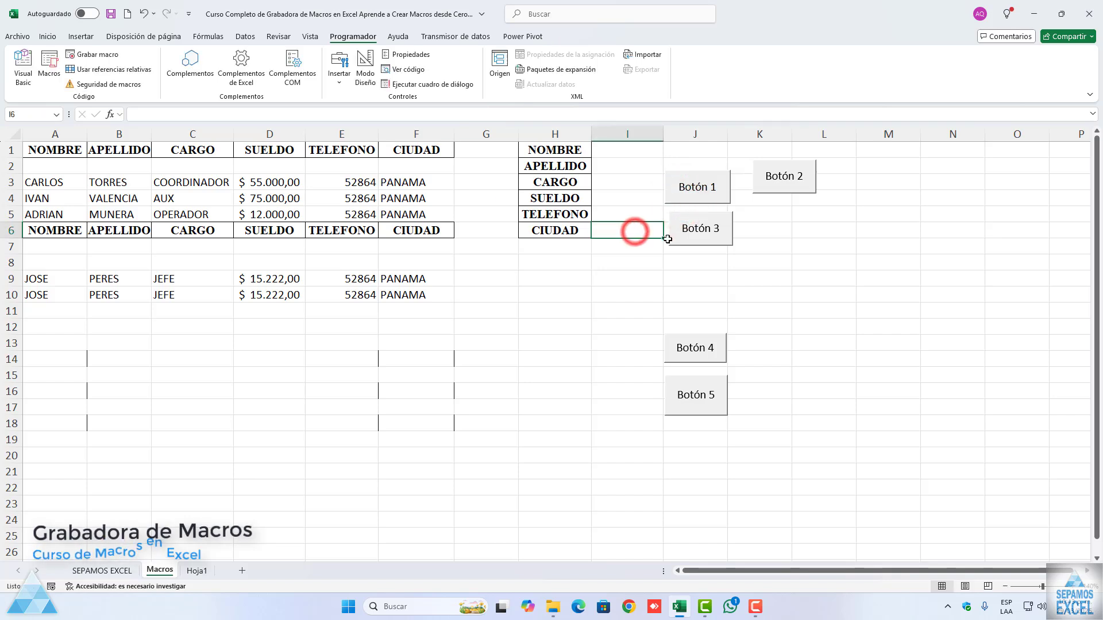
Step: Move Botón 4 up beside Botón 3, directly below Botón 2
ctrl+click(691, 349)
drag(686, 356, 777, 237)
Step: Move Botón 5 up to columns L–M, beside Botón 2 and Botón 4
click(693, 400)
right_click(693, 401)
click(622, 412)
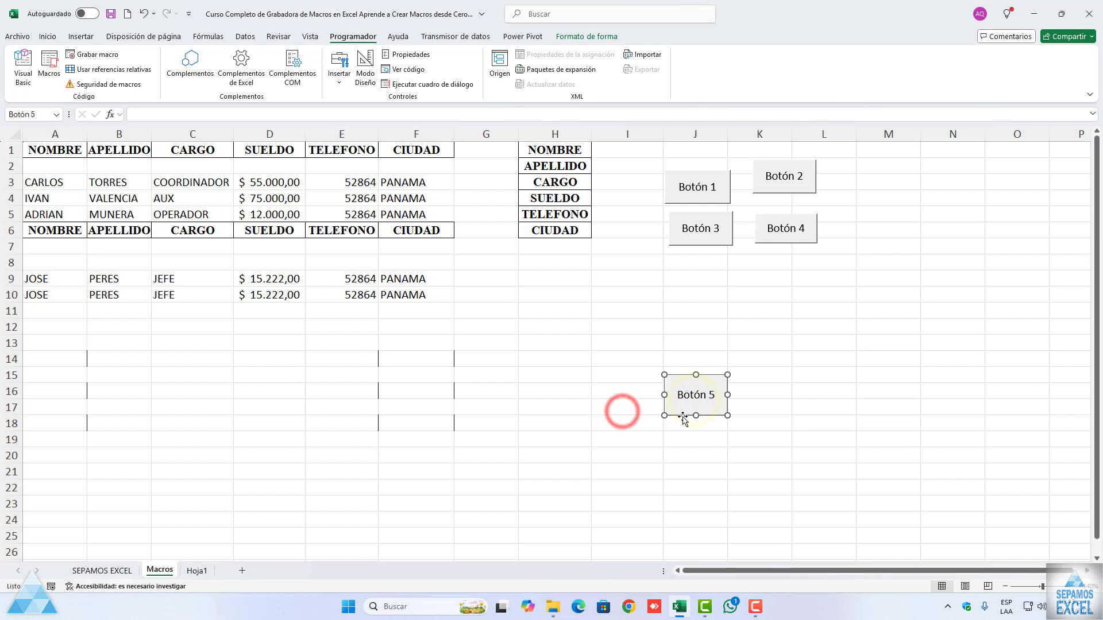
drag(683, 418, 851, 212)
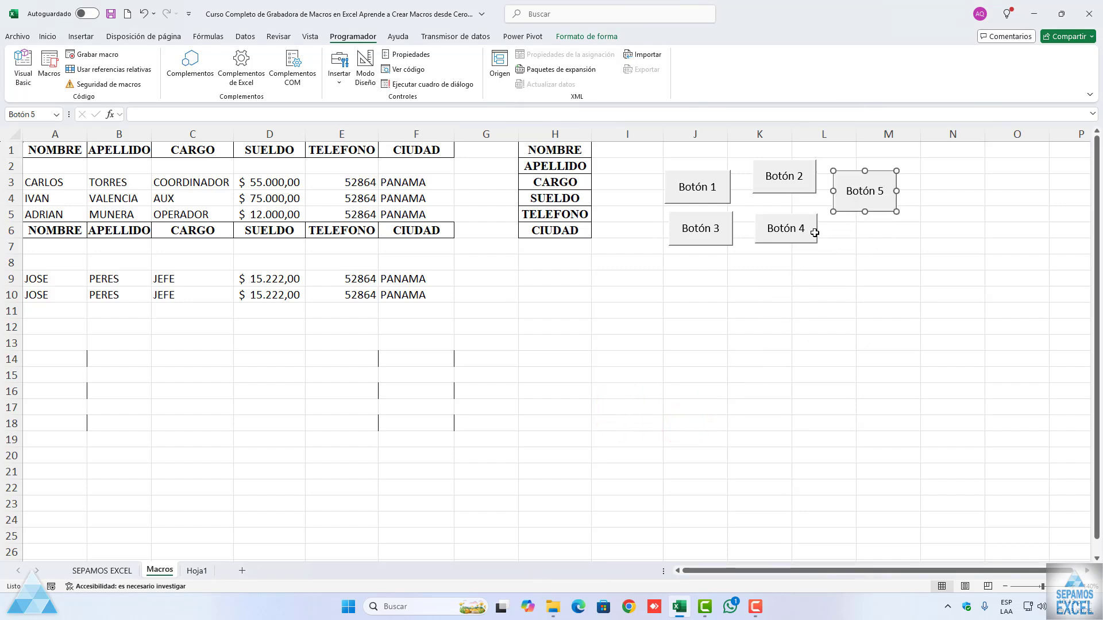
Step: Change the caption of Botón 1 to "macros"
right_click(697, 199)
click(681, 182)
click(680, 185)
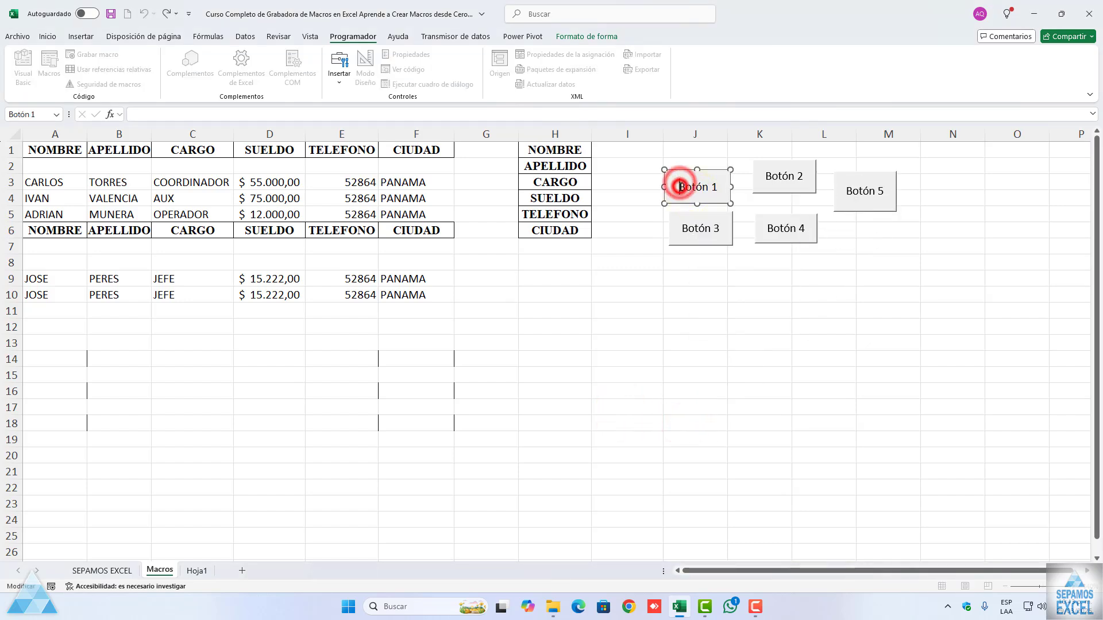
key(Delete)
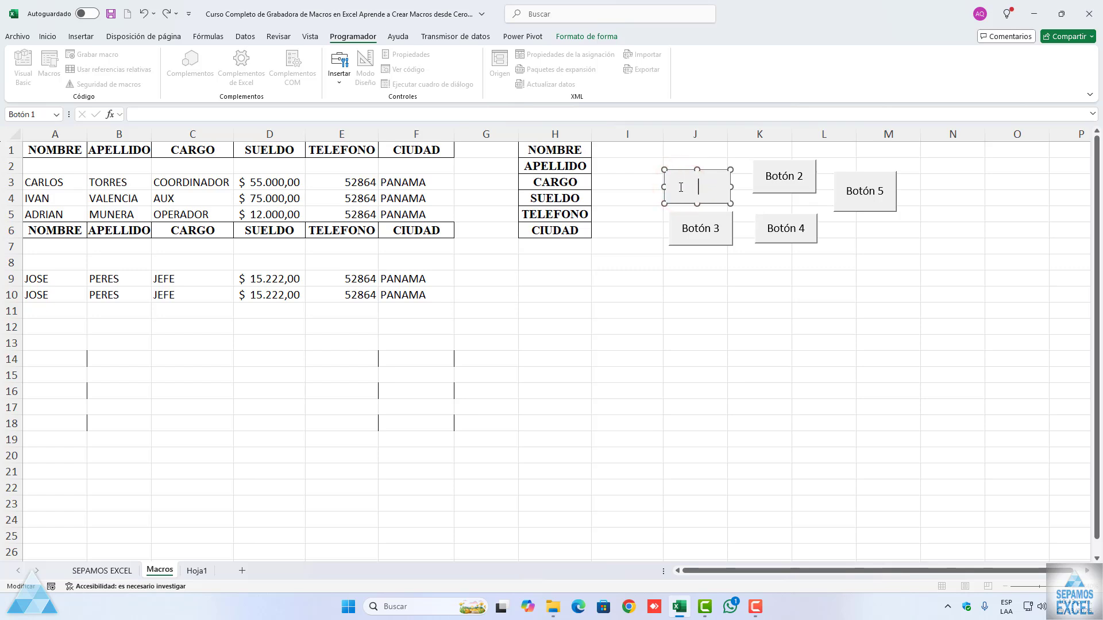
key(Tab)
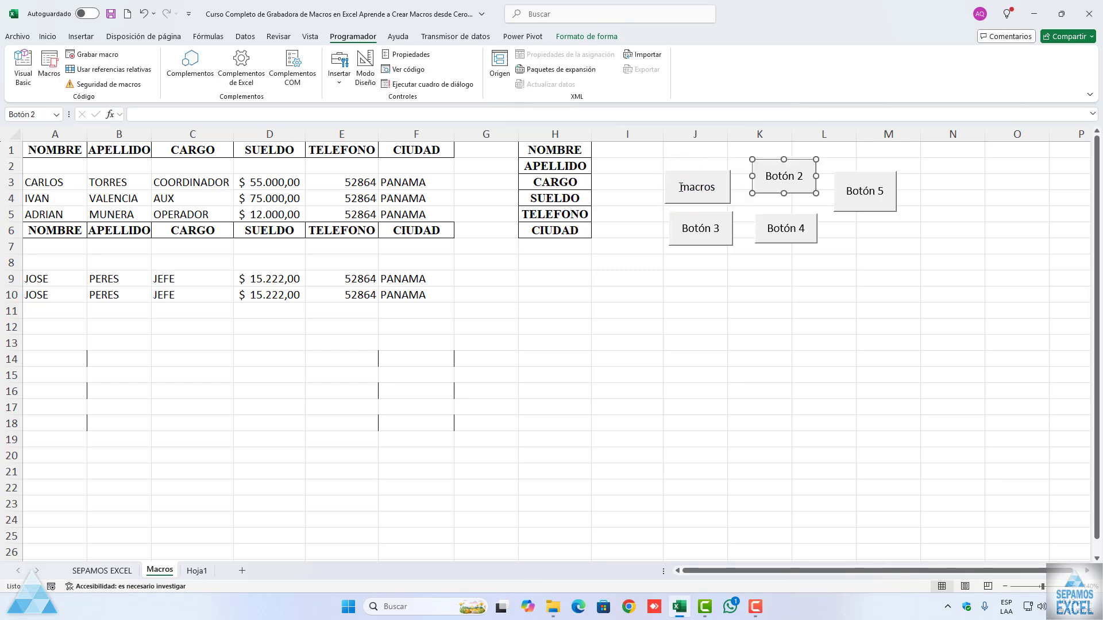
Step: Change the caption of Botón 2 to "macros 2"
right_click(791, 179)
click(785, 178)
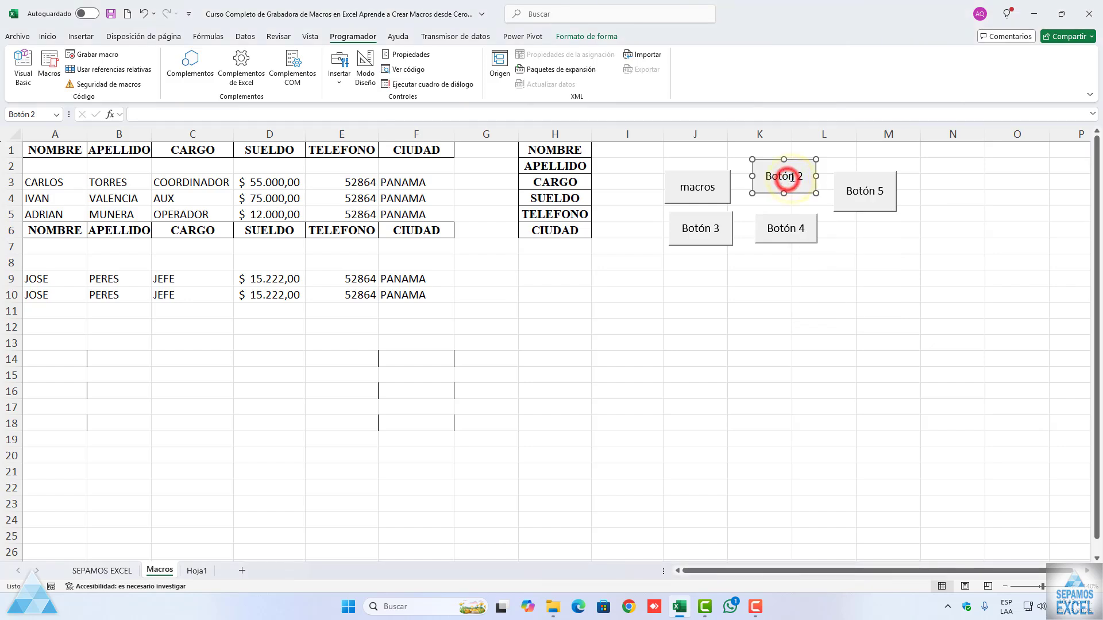
click(794, 178)
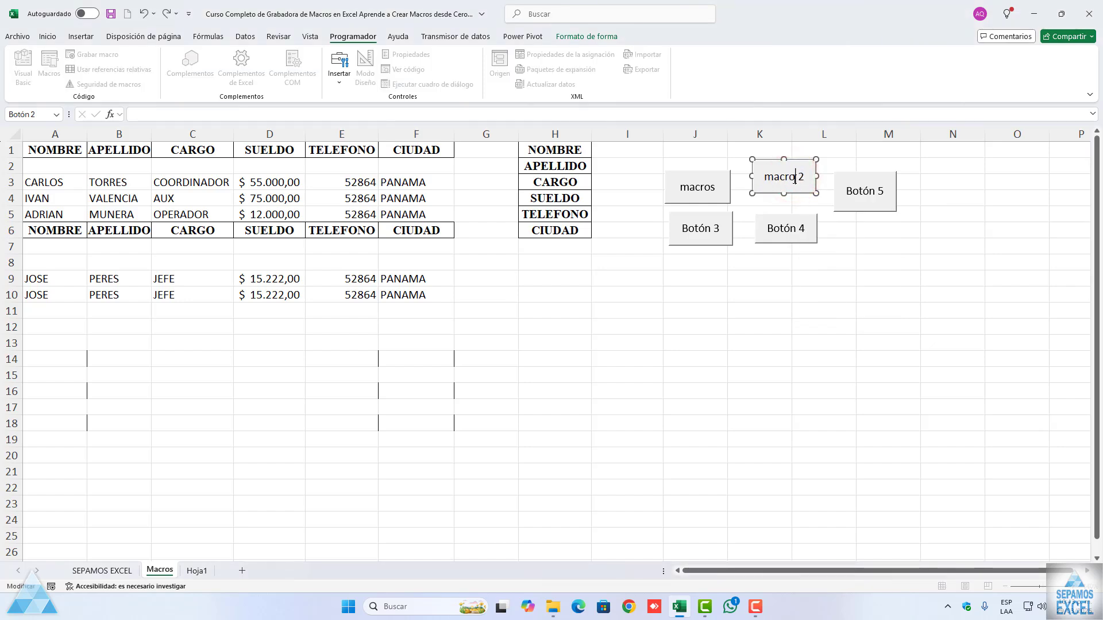
key(Tab)
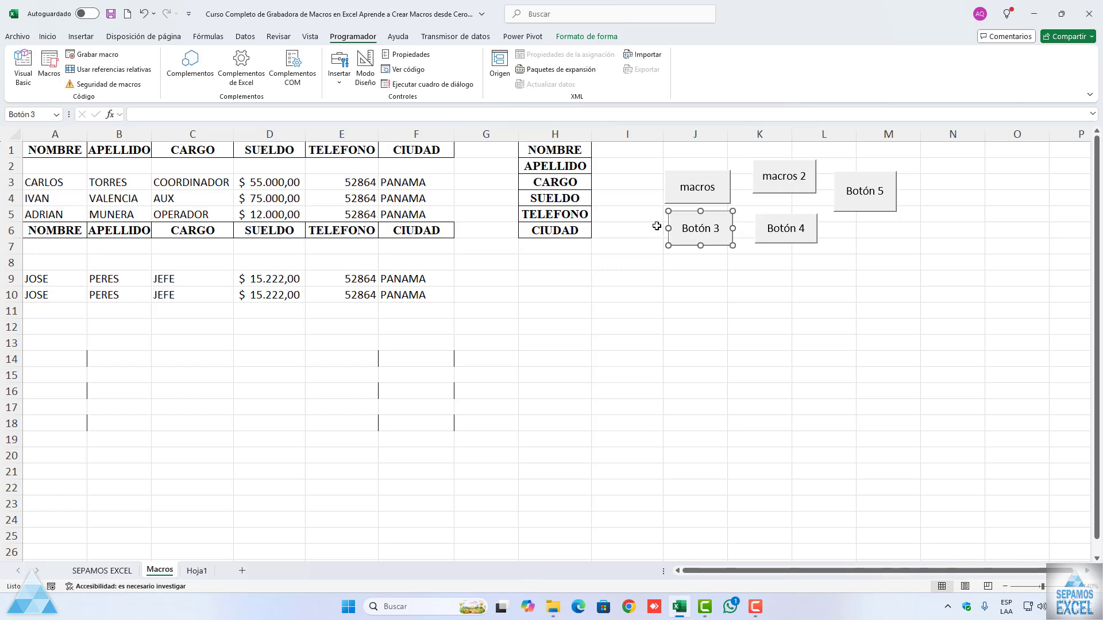
Step: Change the caption of Botón 3 to "macros 3"
right_click(684, 228)
click(684, 228)
click(684, 229)
key(Delete)
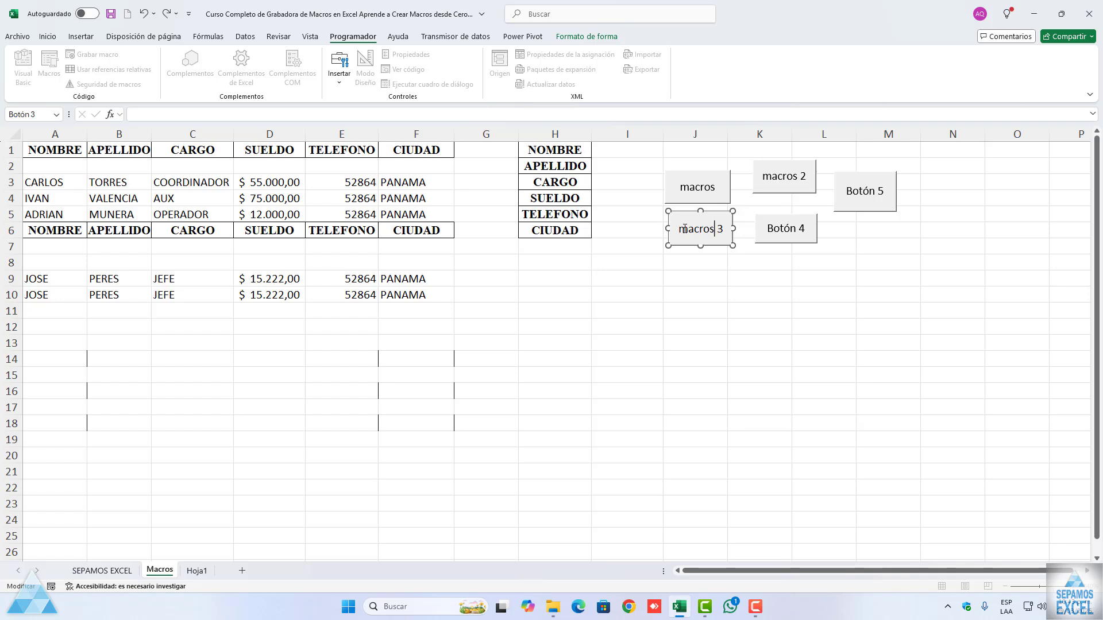
key(Tab)
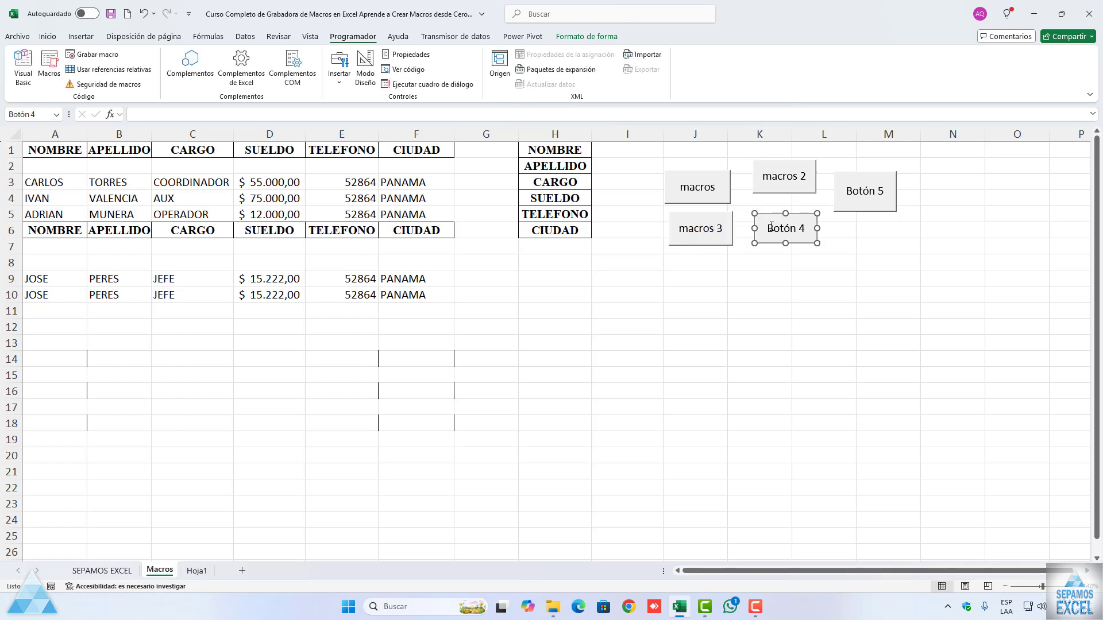
Step: Change the caption of Botón 4 to "macros 4" and that of Botón 5 to "macros 5", and deselect the button
click(771, 225)
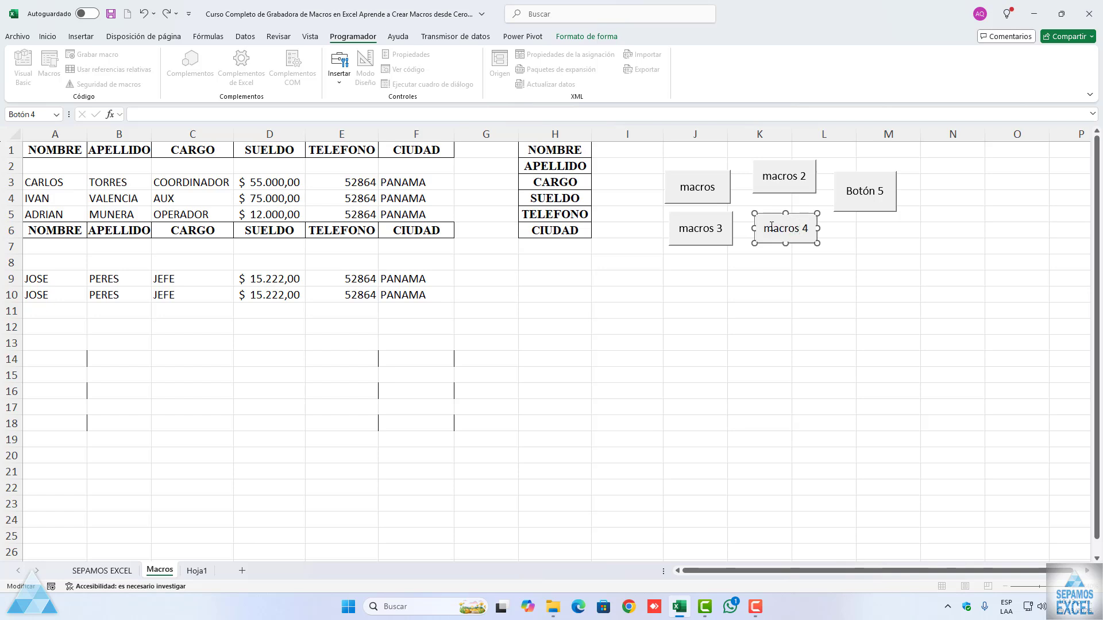
click(840, 194)
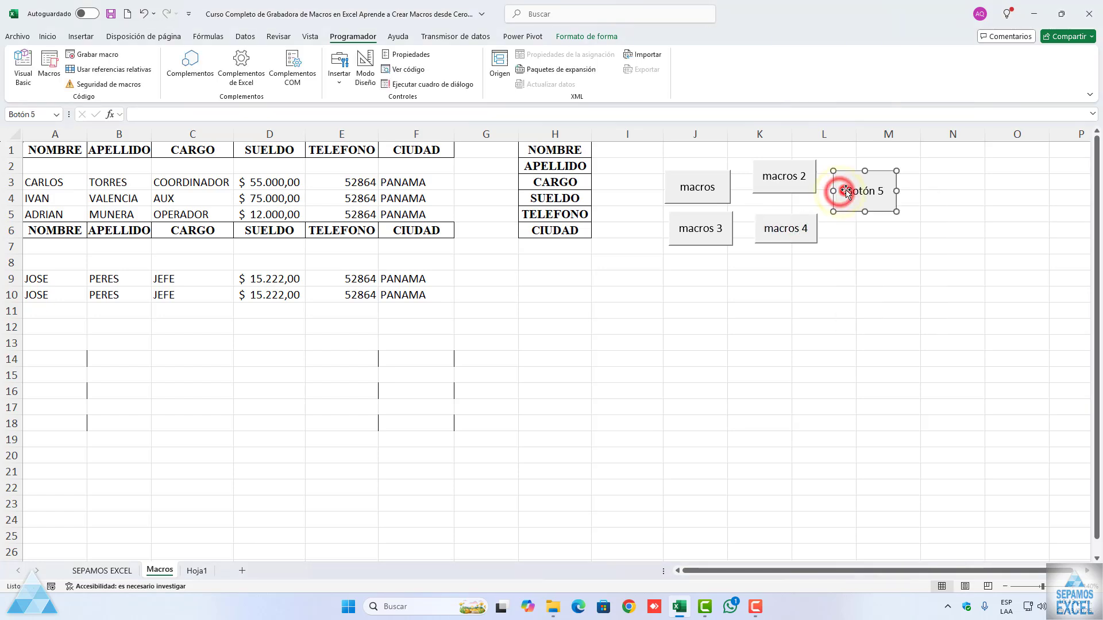
key(Delete)
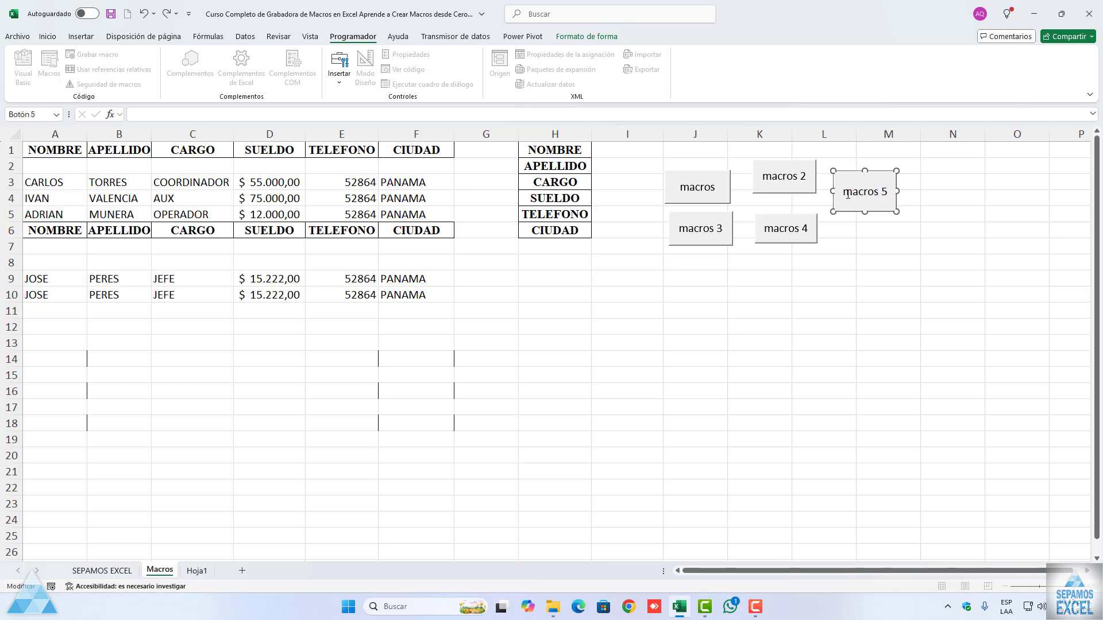
click(775, 340)
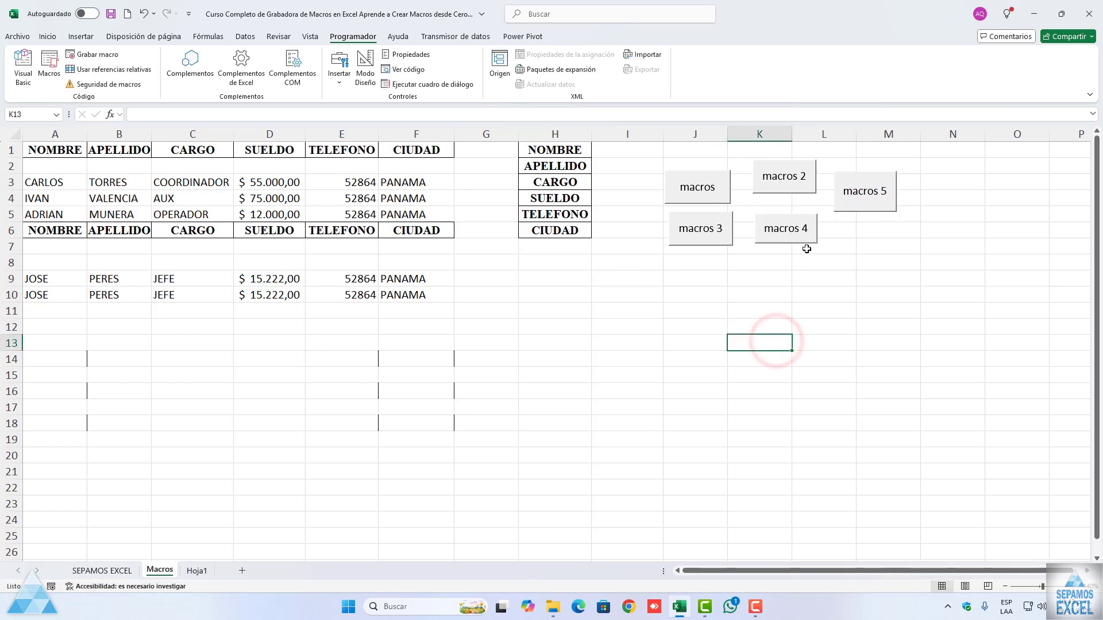
Step: Run the macro assigned to the macros 4 button
click(803, 229)
click(582, 342)
click(633, 343)
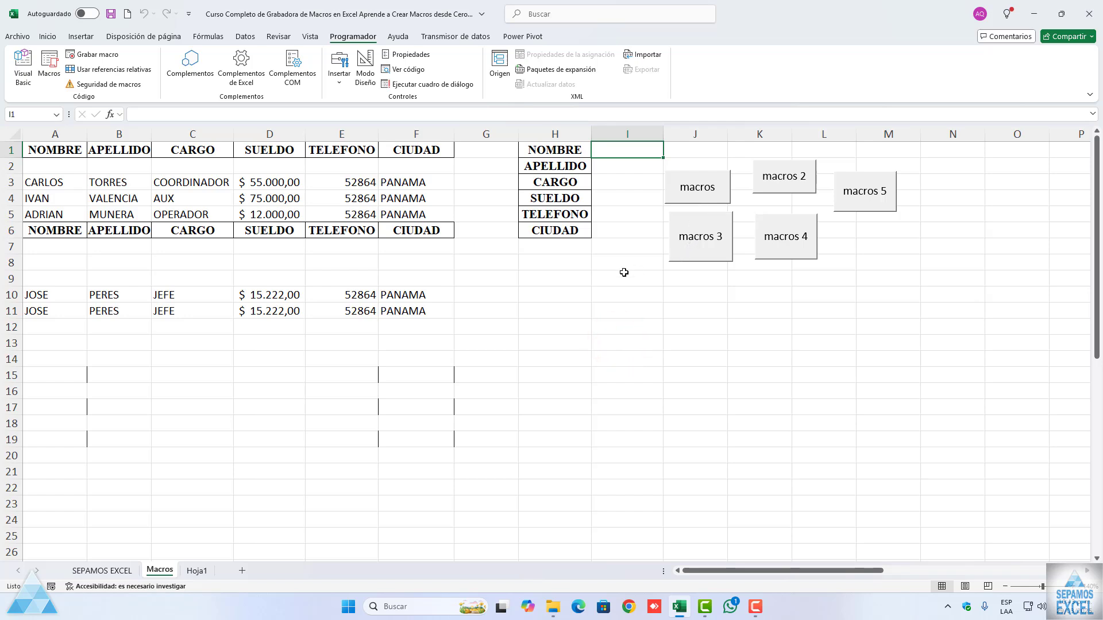
Step: Reduce the height of the macros 3 button to about two rows
right_click(624, 263)
click(624, 276)
ctrl+click(701, 236)
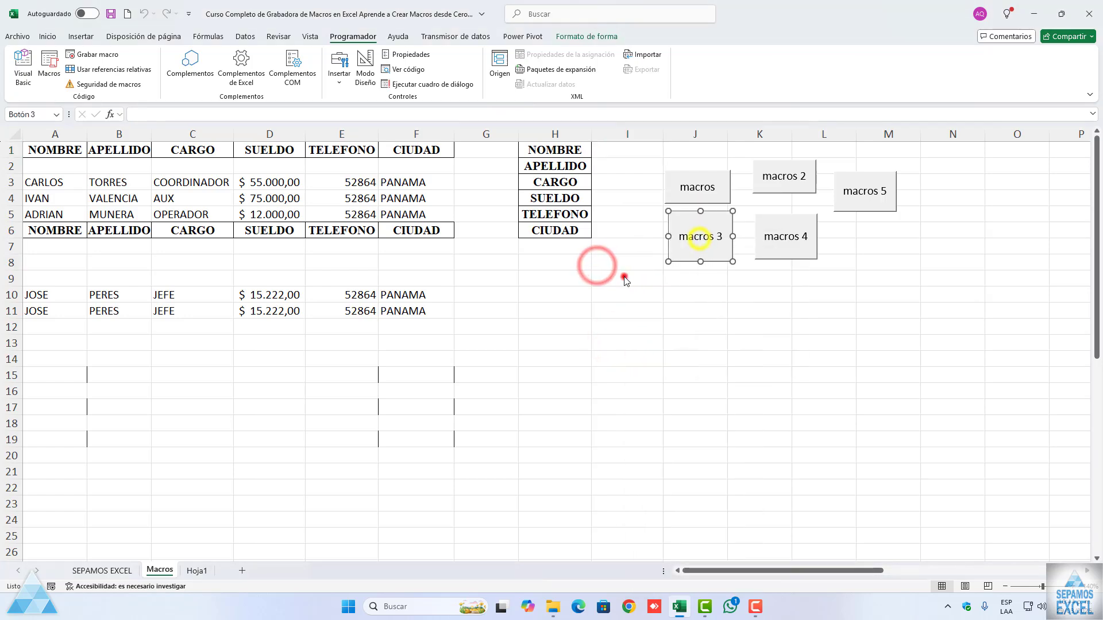
drag(700, 263, 700, 242)
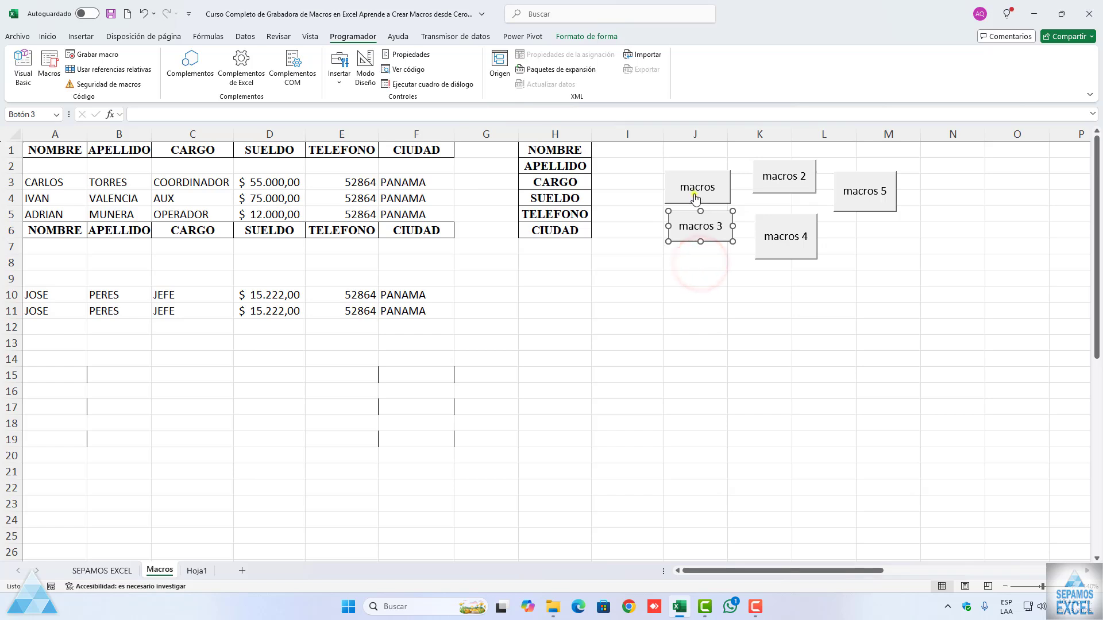
Step: Move the macros button up to the first rows of column J and raise the macros 3 button below it
ctrl+click(697, 195)
drag(687, 197, 689, 172)
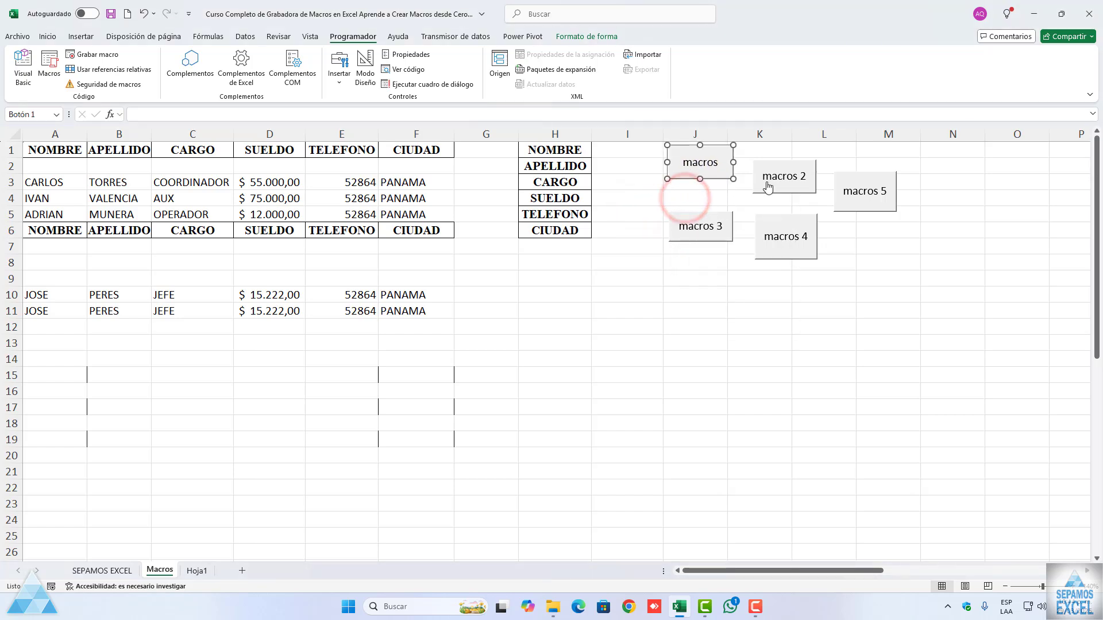
right_click(705, 228)
click(592, 254)
drag(682, 241, 682, 222)
Step: Move the macros 2 button slightly up, level with the macros button
right_click(761, 190)
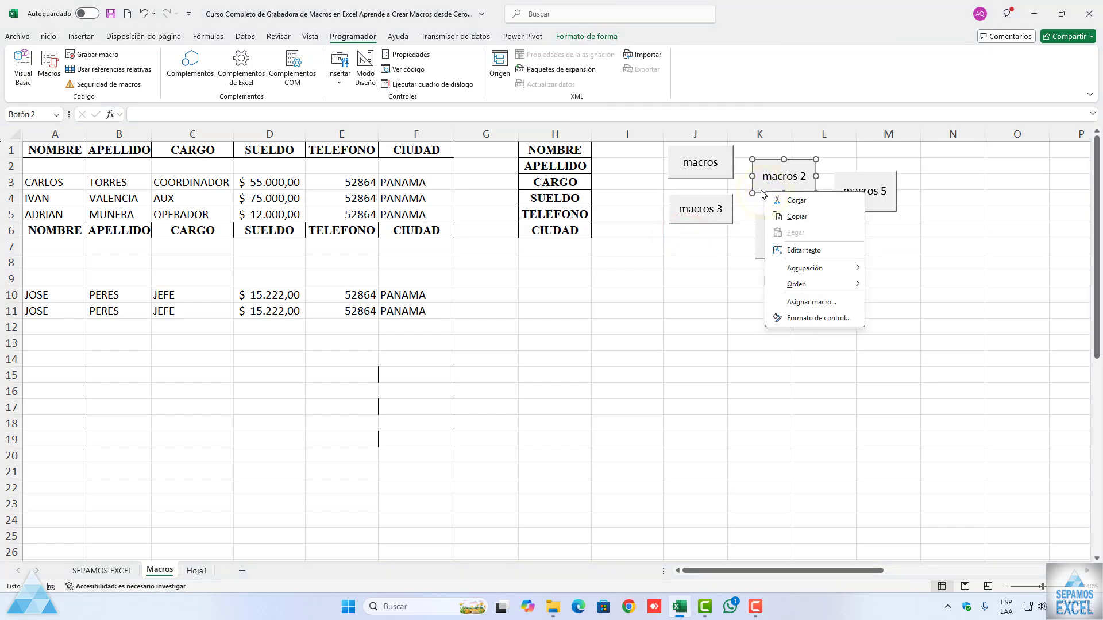
click(760, 189)
drag(759, 192, 760, 180)
Step: Reduce the height of the macros 4 button, move it up beside macros 3, and deselect it
right_click(764, 253)
click(729, 272)
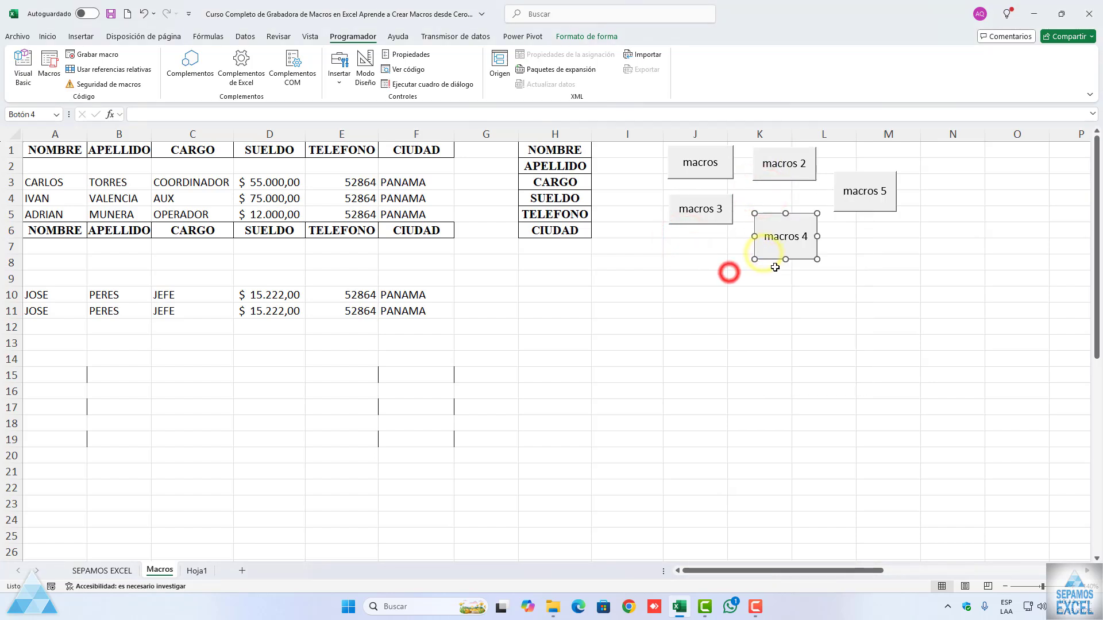
drag(785, 259, 784, 239)
drag(776, 240, 767, 224)
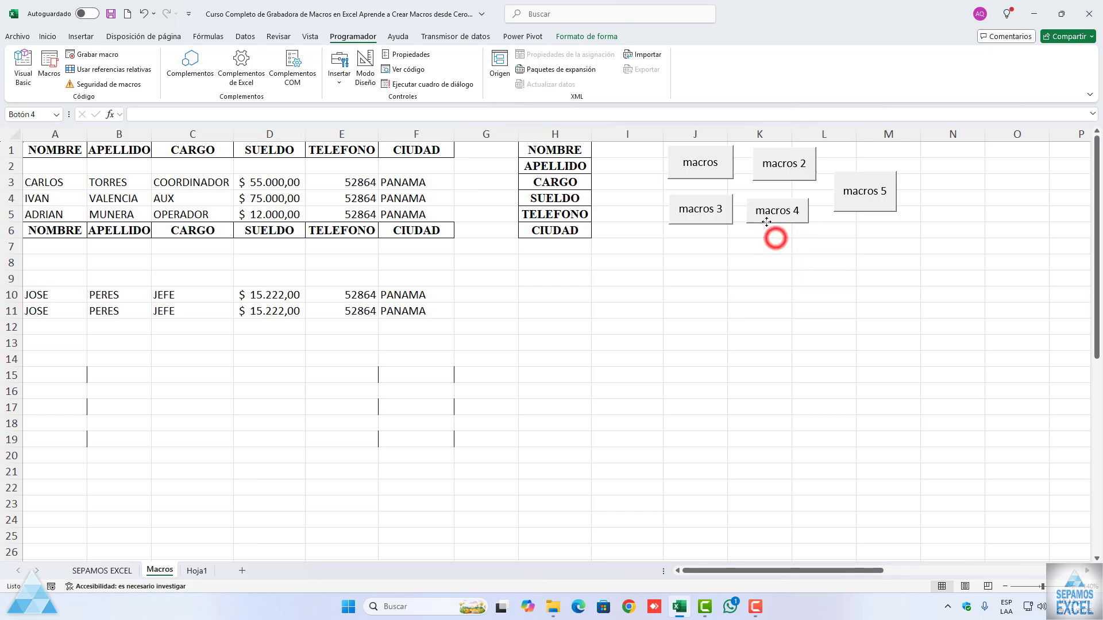
click(711, 312)
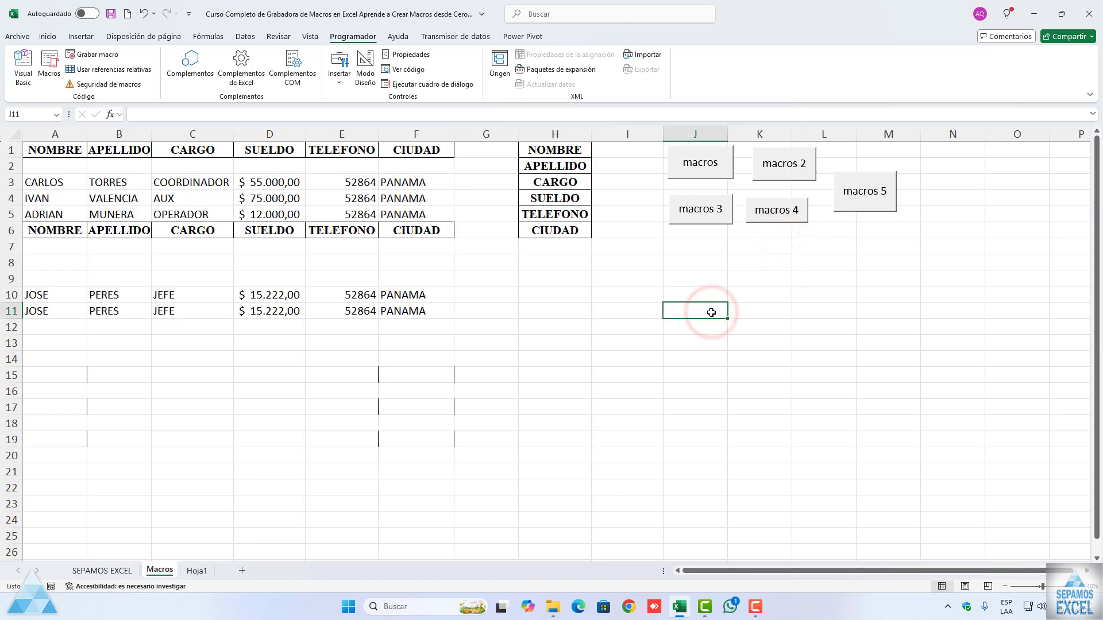
Step: Reduce the height of the macros 5 button and deselect it
right_click(848, 207)
click(787, 281)
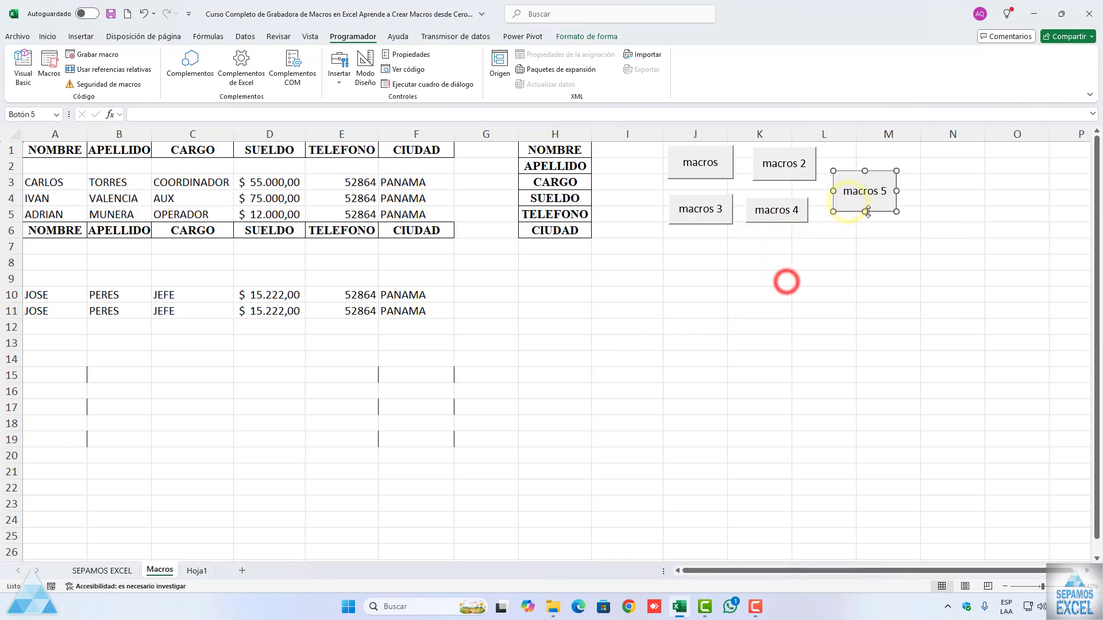
drag(865, 212, 862, 197)
click(845, 240)
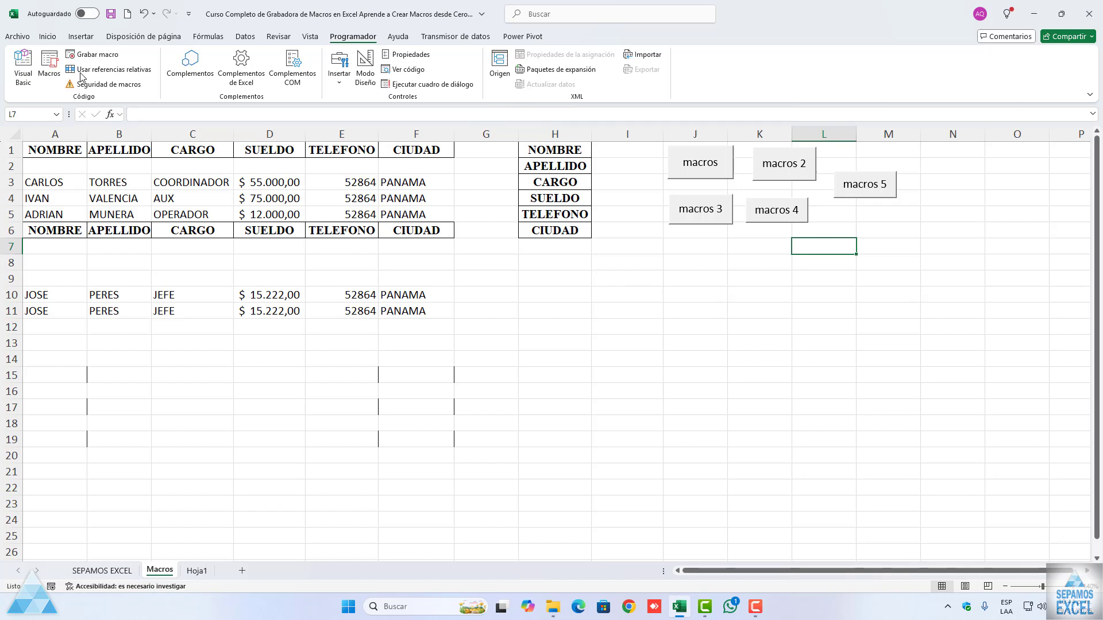
Step: Draw a rounded rectangle about 3.33 by 1.13 cm below the macros 3 button and a rectangle about 3.55 by 1.27 cm beside it
click(48, 36)
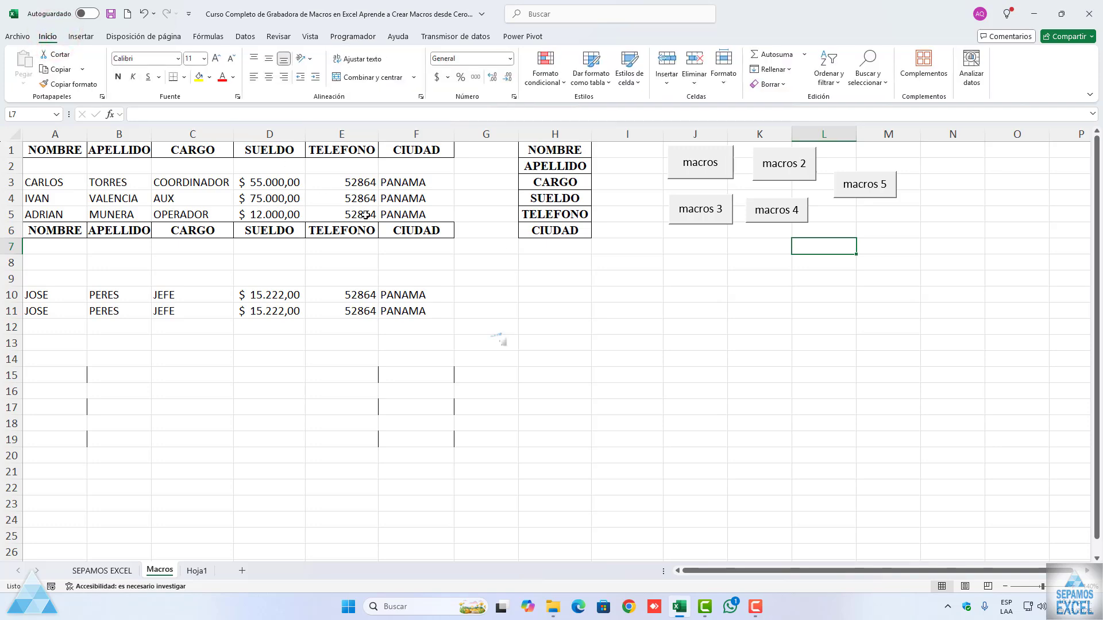
click(81, 36)
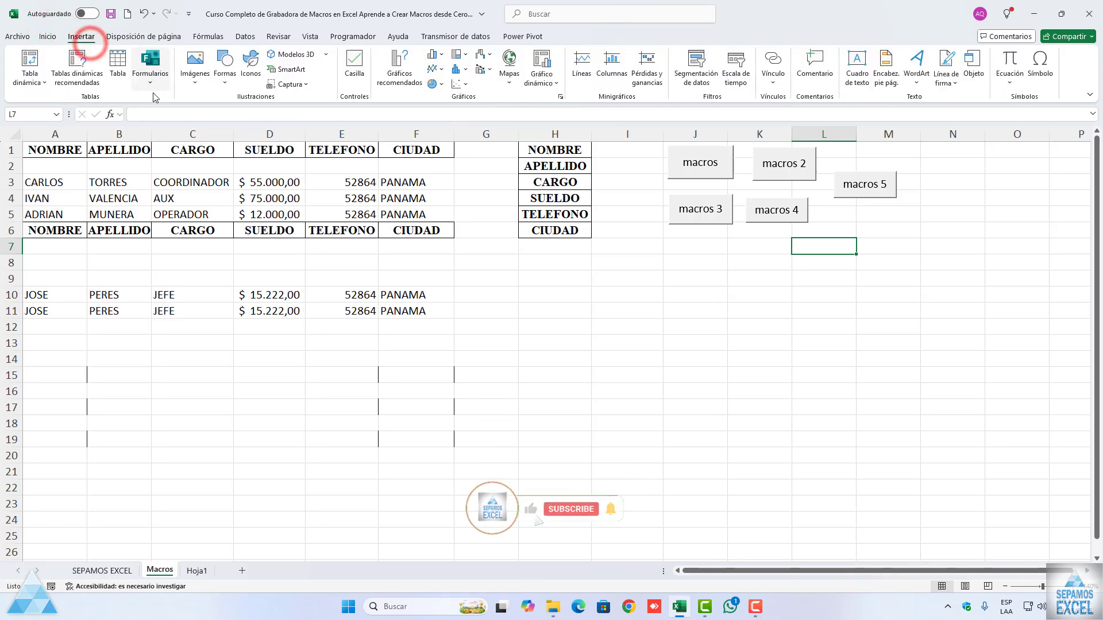
click(225, 69)
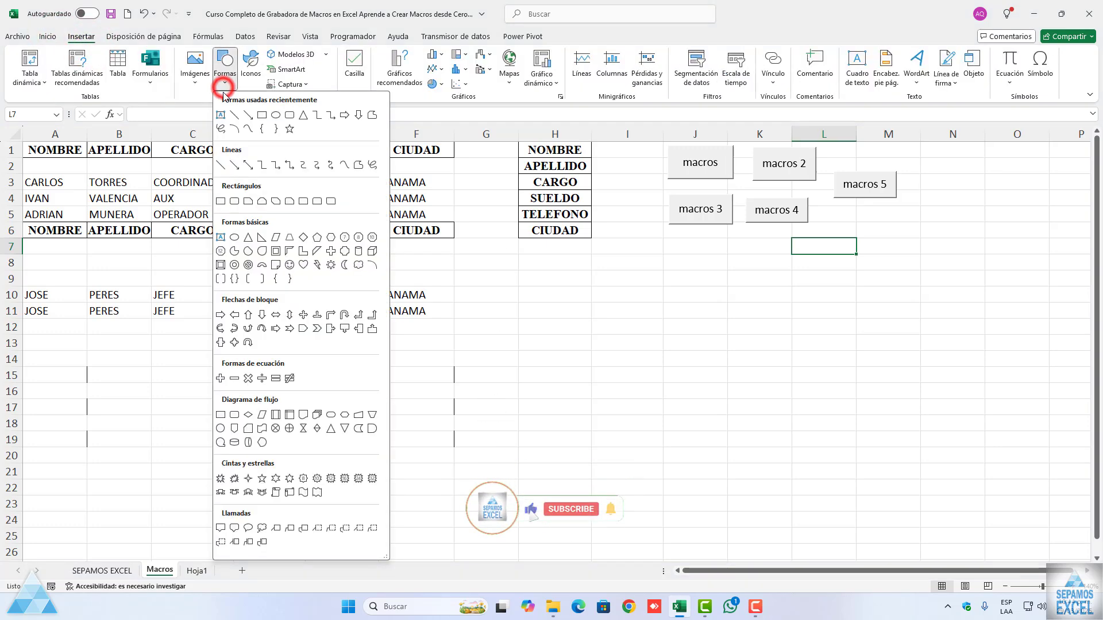
click(275, 115)
drag(682, 233, 783, 267)
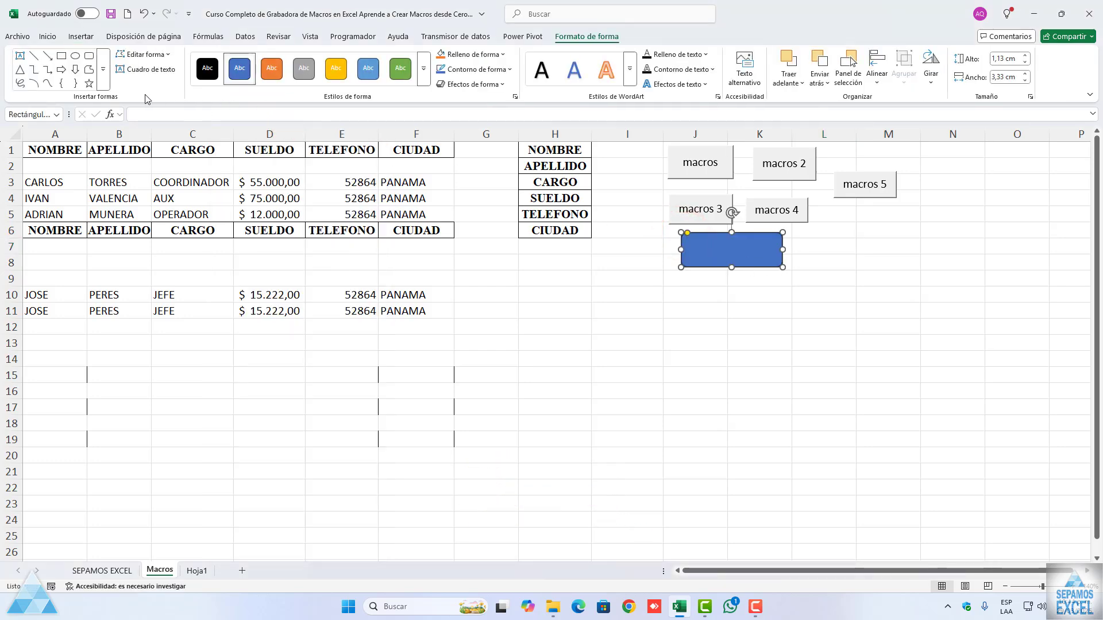
drag(803, 231, 911, 270)
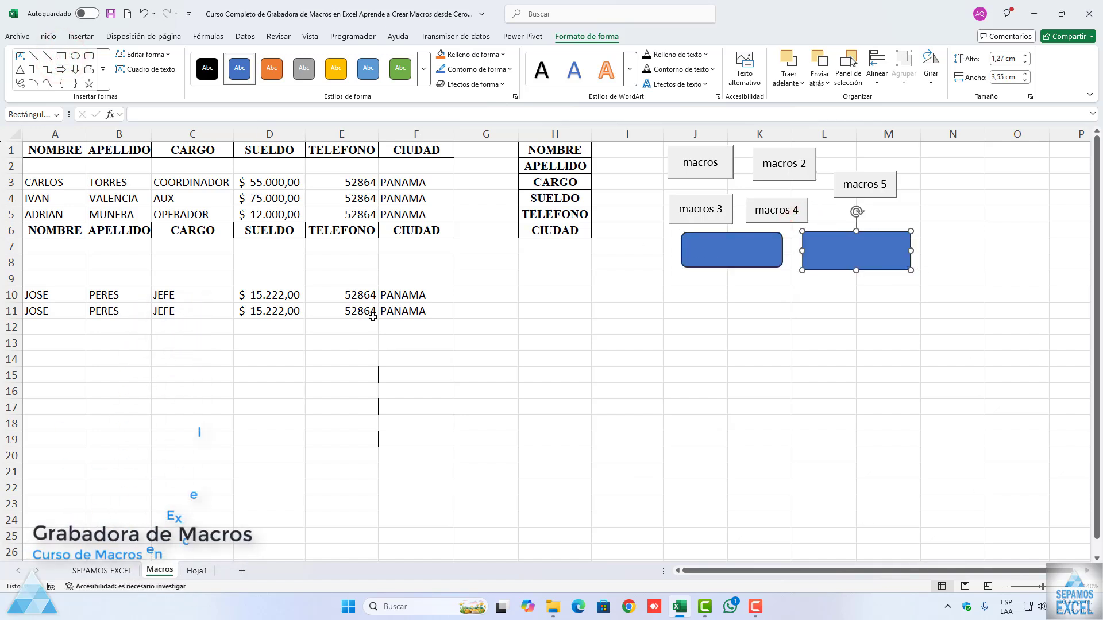
Step: Insert the picture "WhatsApp Image 2022-07-30 at 10.59.06 PM (2)" from the Descargas folder over the cells
click(80, 36)
click(195, 64)
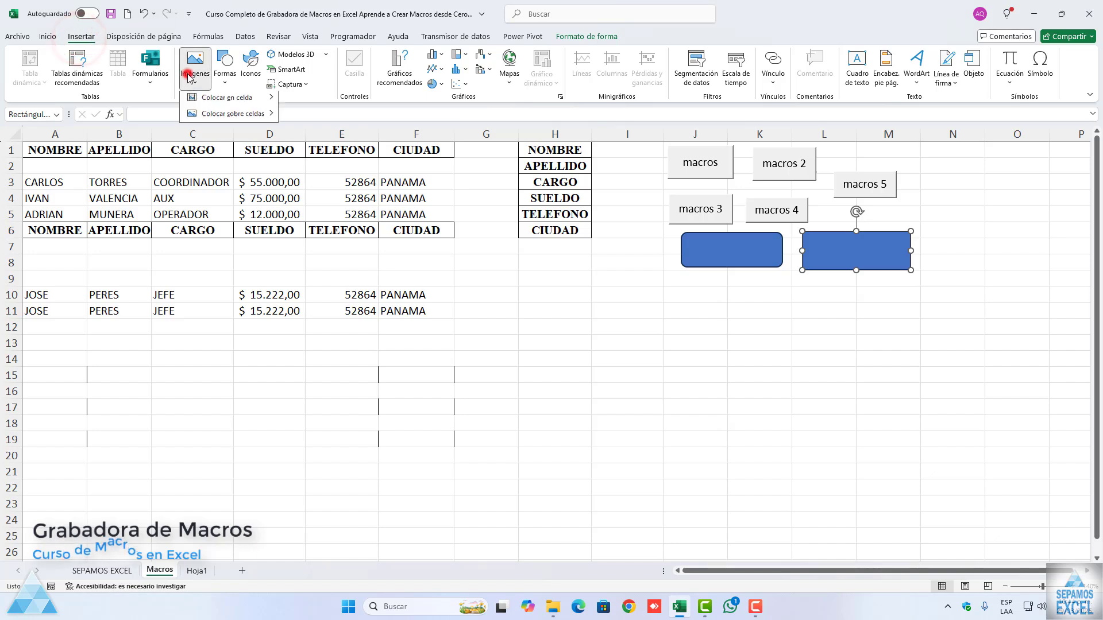
mouse_move(213, 116)
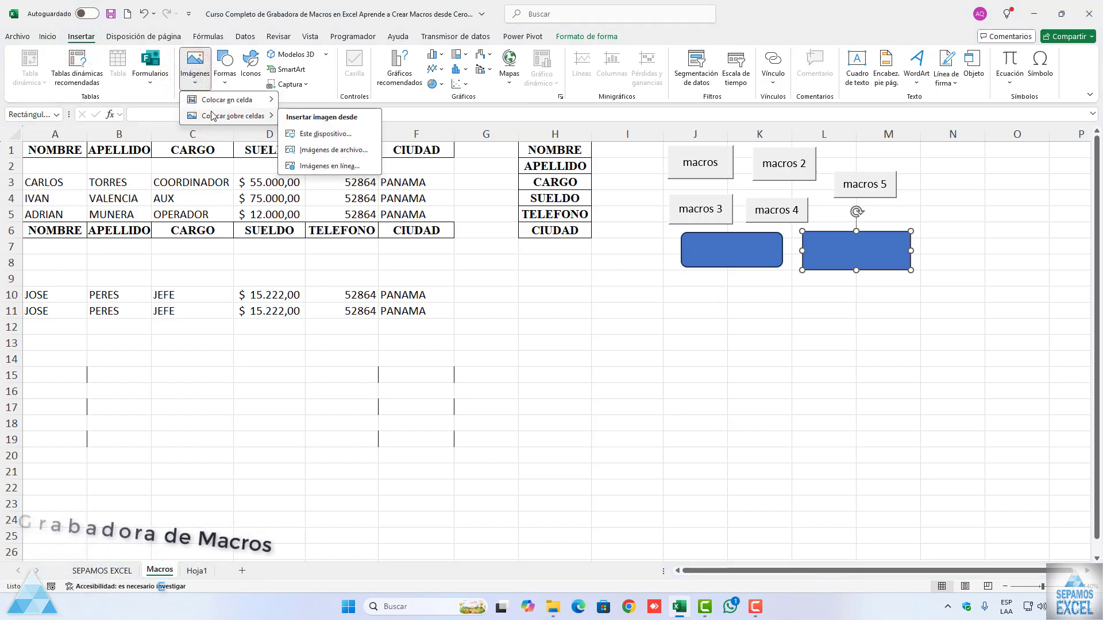
click(316, 131)
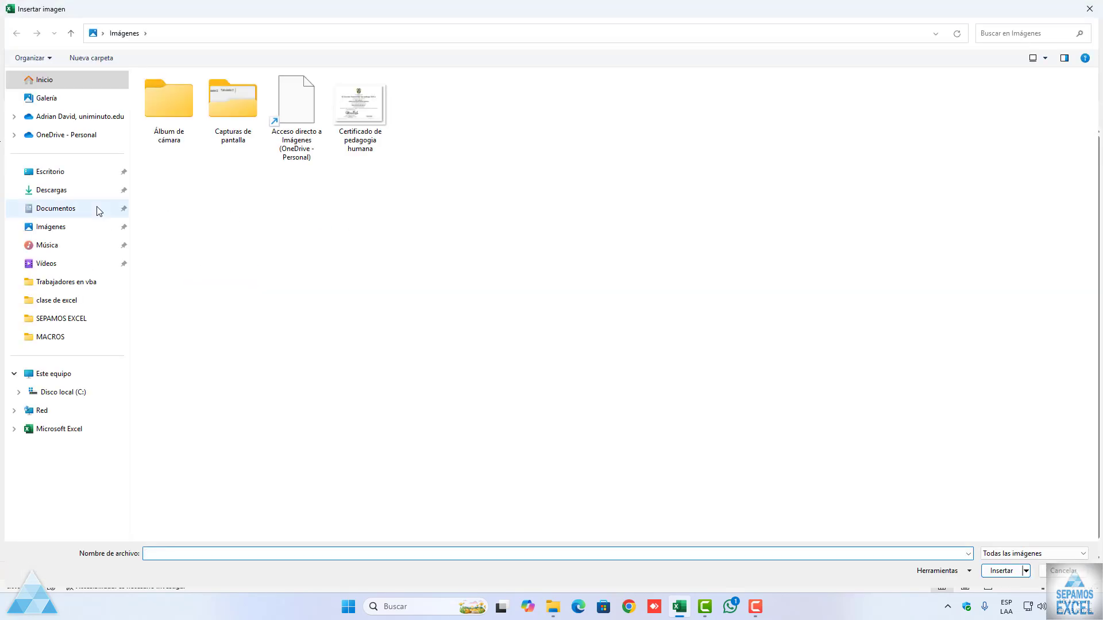
click(89, 197)
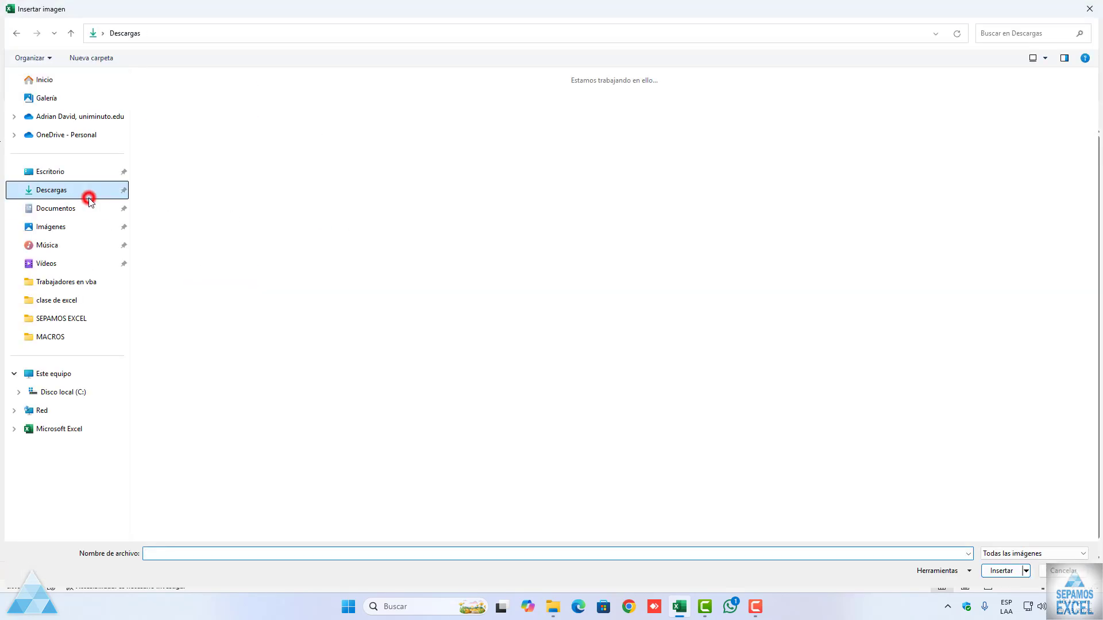
scroll(477, 293, down, 10)
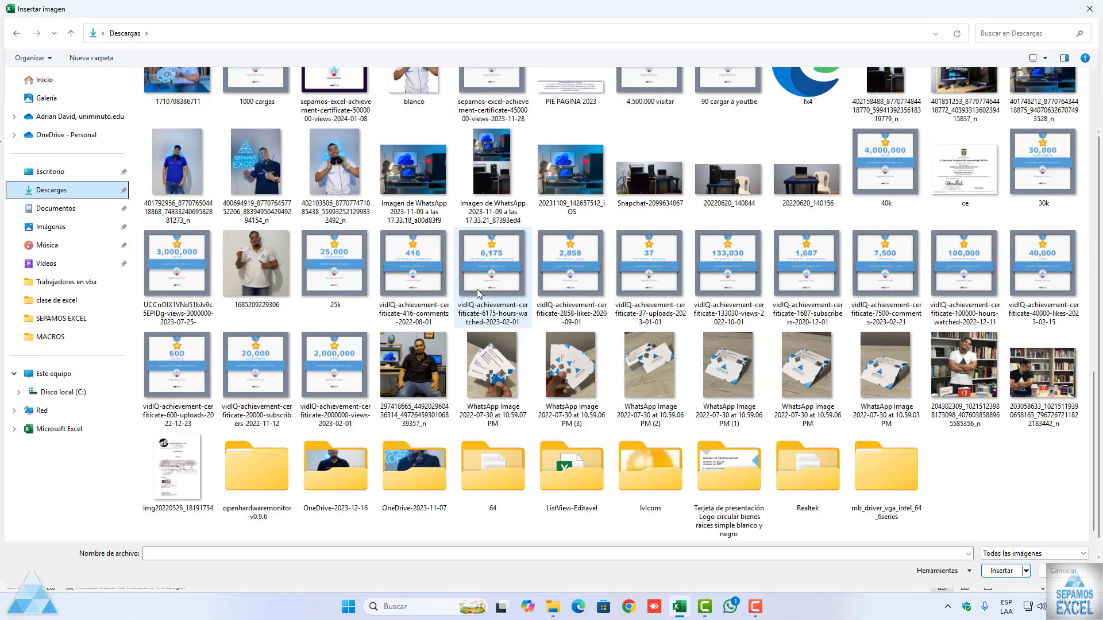
click(647, 383)
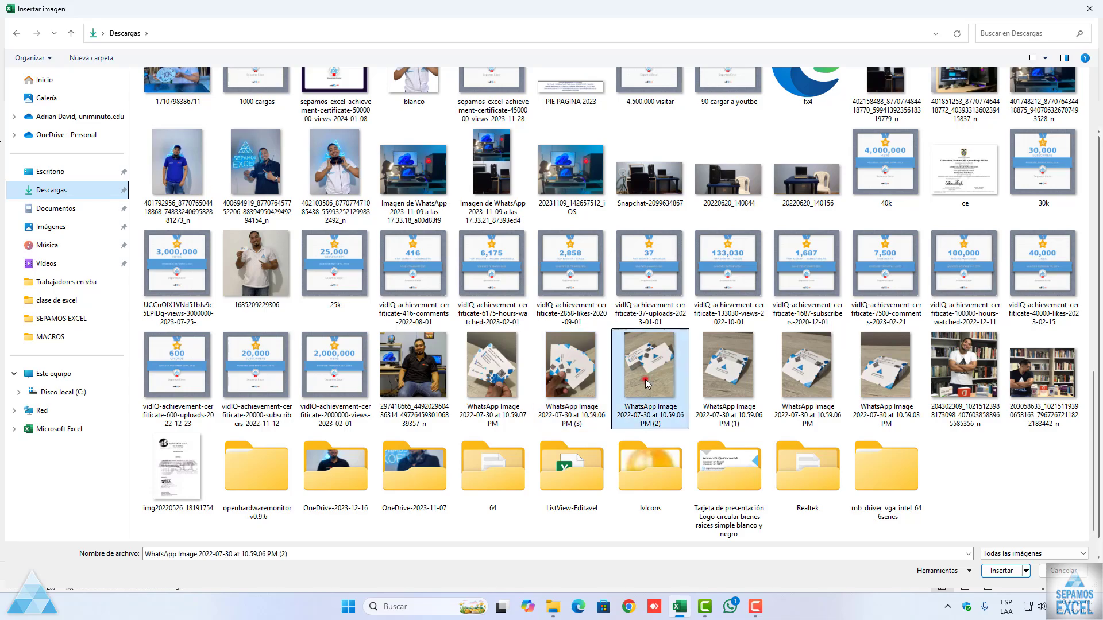
click(1001, 571)
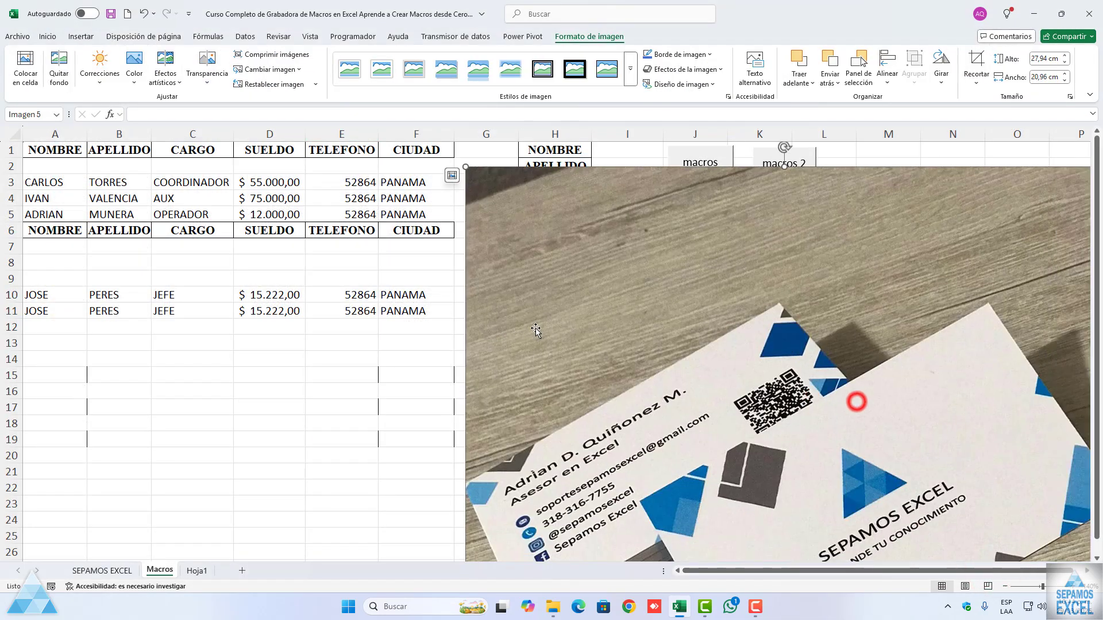
Step: Shrink the inserted picture to a small thumbnail and move it beside the lower edge of the rounded rectangle
drag(466, 167, 657, 433)
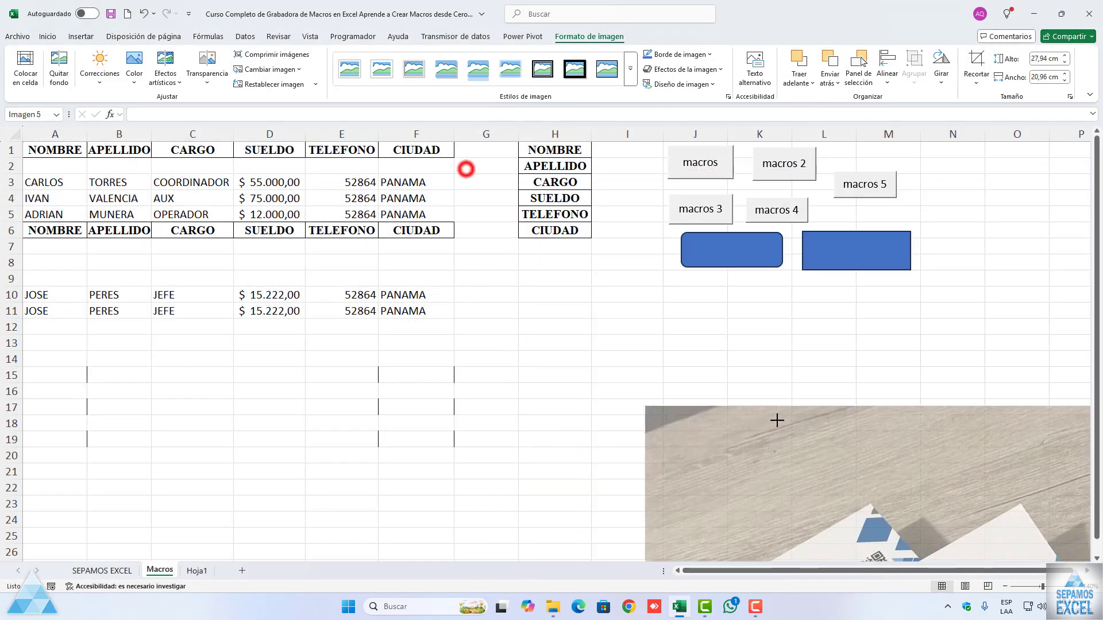
drag(842, 469, 600, 331)
drag(854, 295, 556, 467)
drag(541, 524, 442, 302)
drag(317, 245, 508, 498)
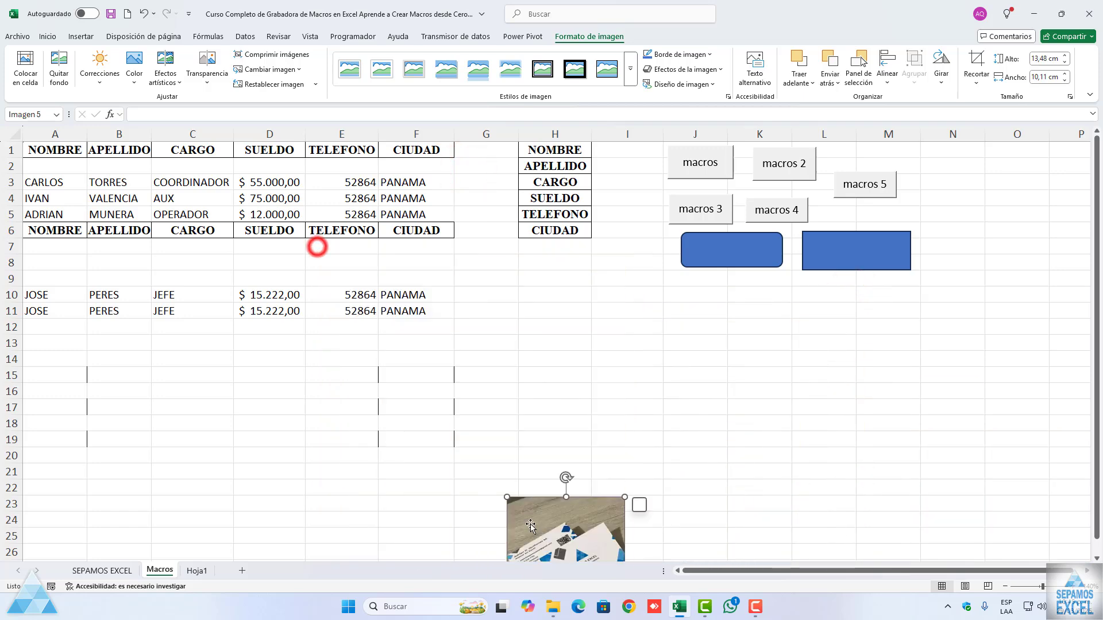
drag(554, 527, 510, 369)
drag(578, 499, 666, 291)
Step: Caption the rounded rectangle "macros11" and the plain rectangle "macros 2", and deselect them
click(725, 247)
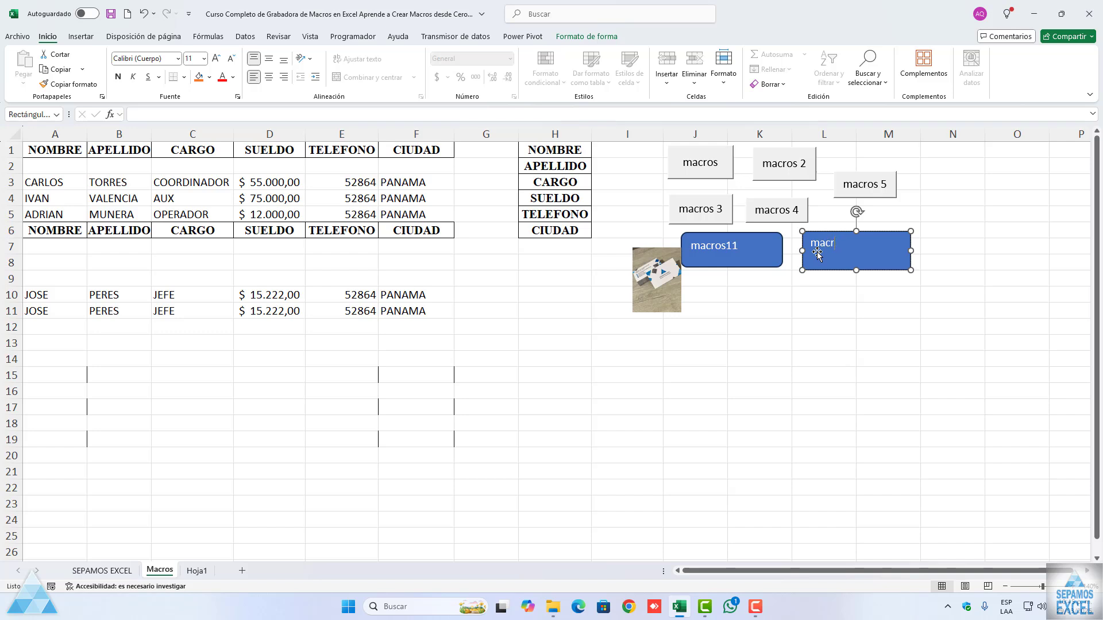
click(795, 336)
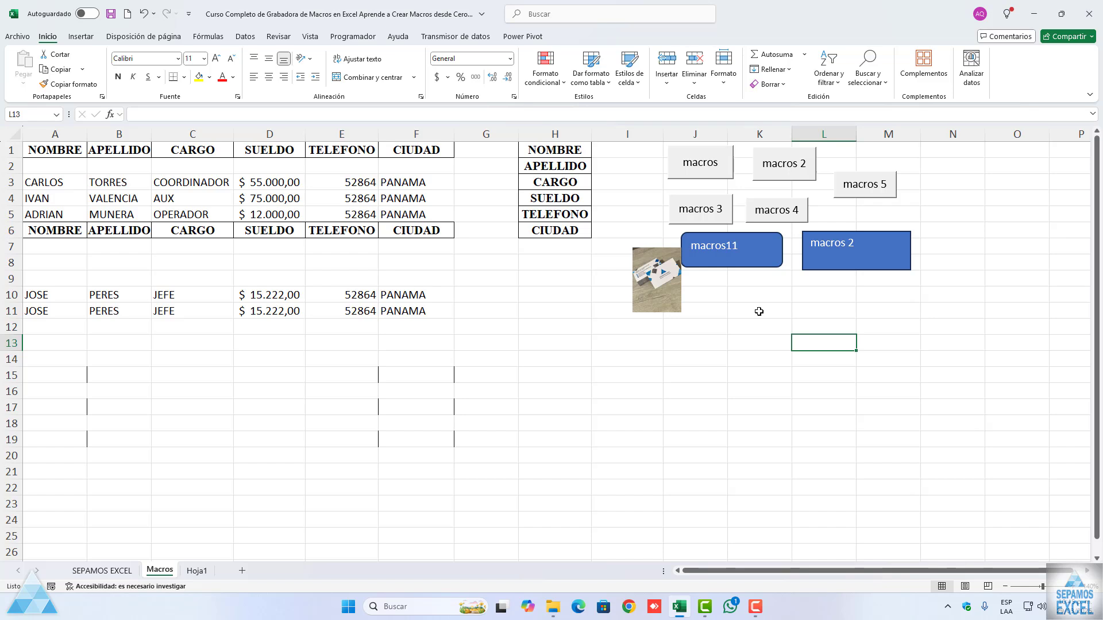
Step: Assign the macro AGREGAROTRAHOJA to the macros11 rounded rectangle
right_click(723, 260)
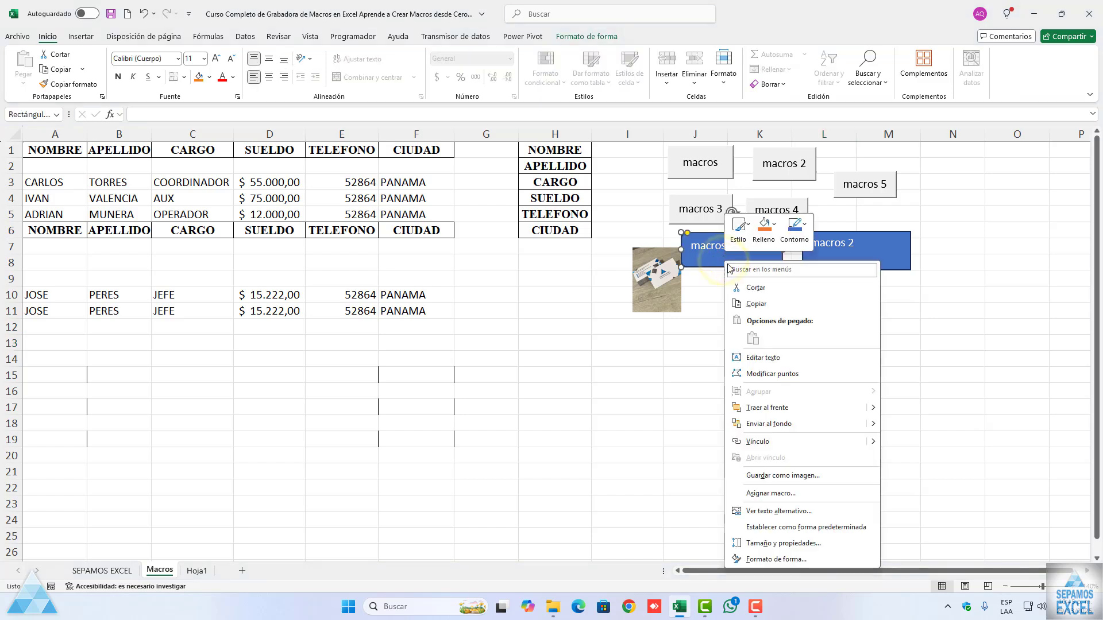
click(807, 492)
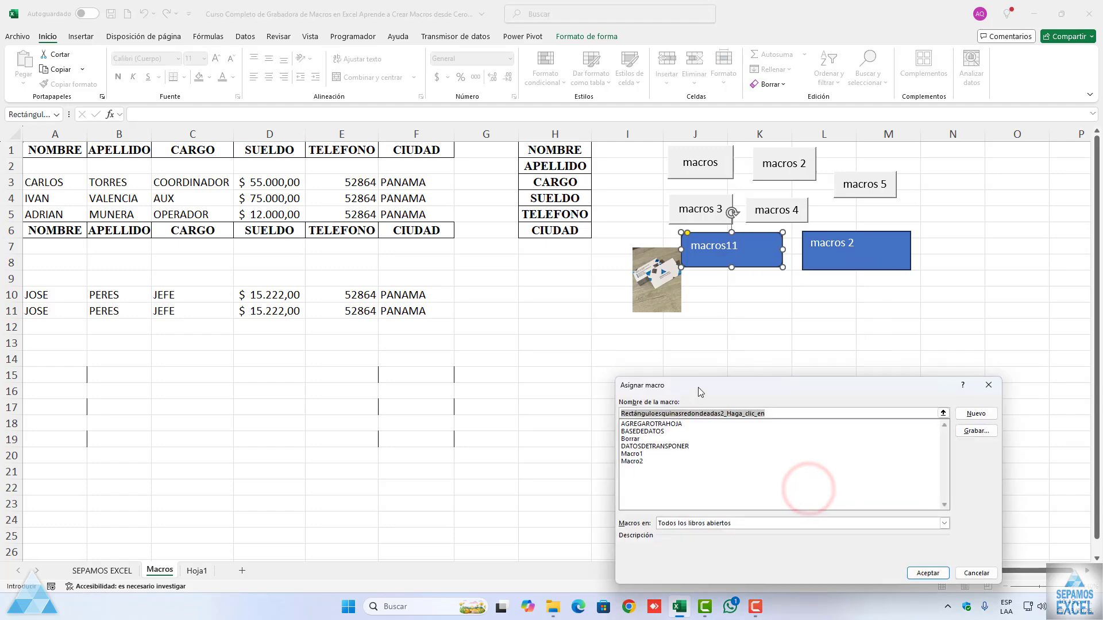
drag(701, 393, 675, 305)
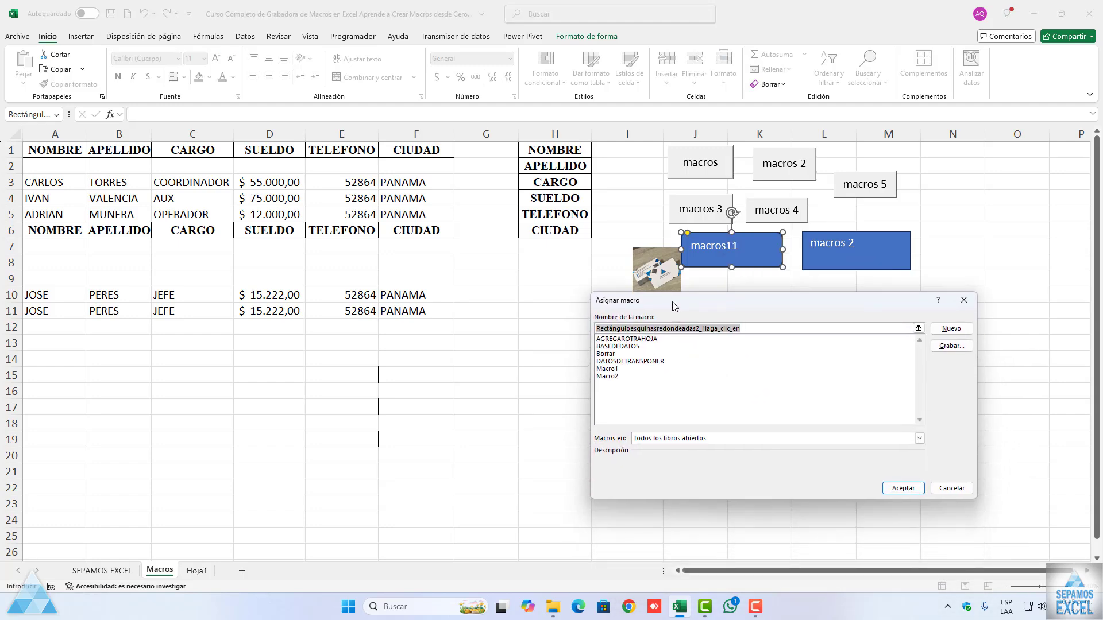
click(632, 337)
click(644, 340)
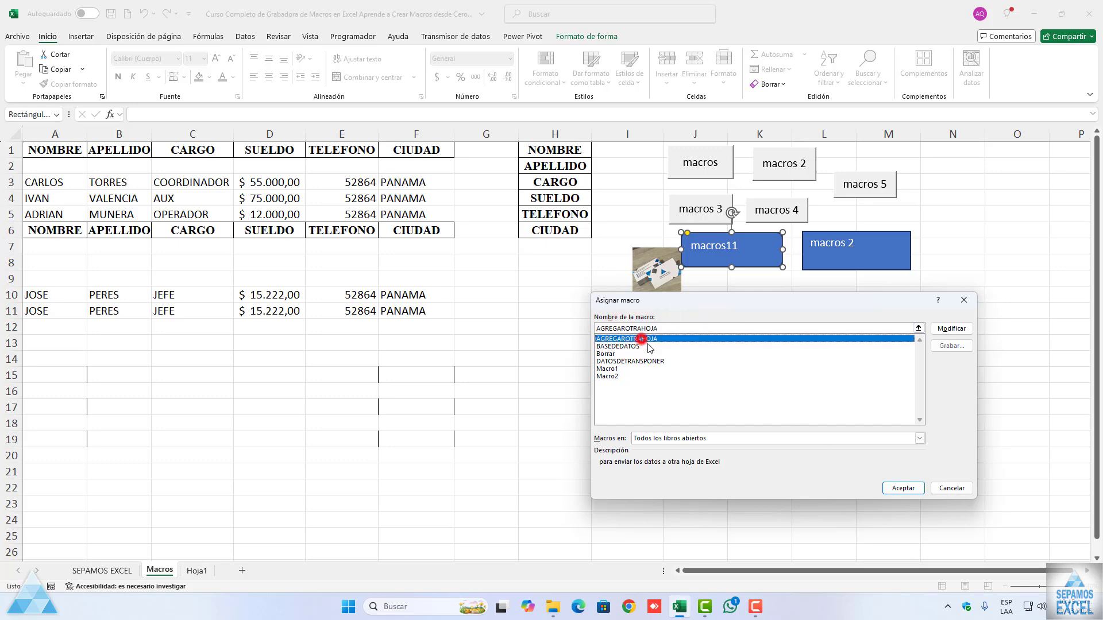
click(901, 487)
Step: Assign the macro BASEDEDATOS to the blue macros 2 rectangle
right_click(824, 270)
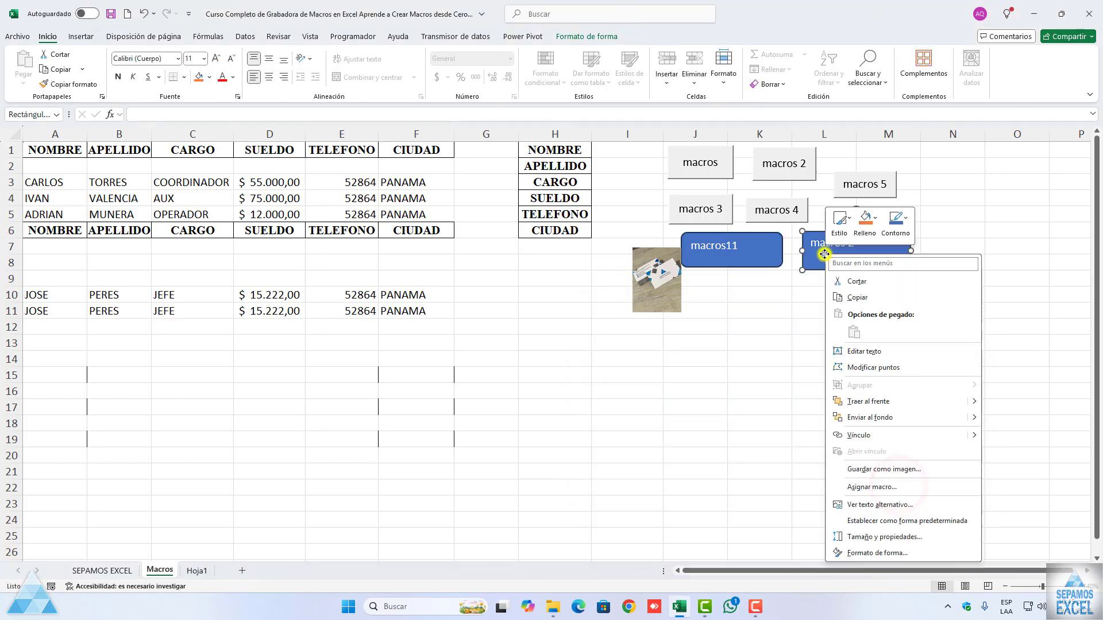
click(880, 488)
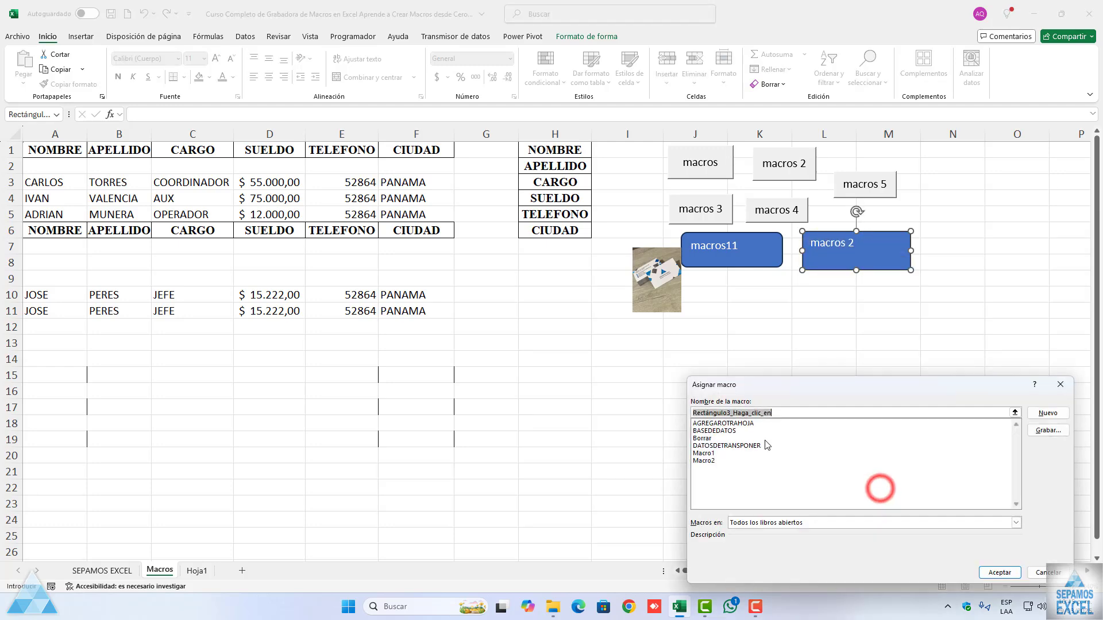
drag(752, 388, 650, 299)
click(620, 343)
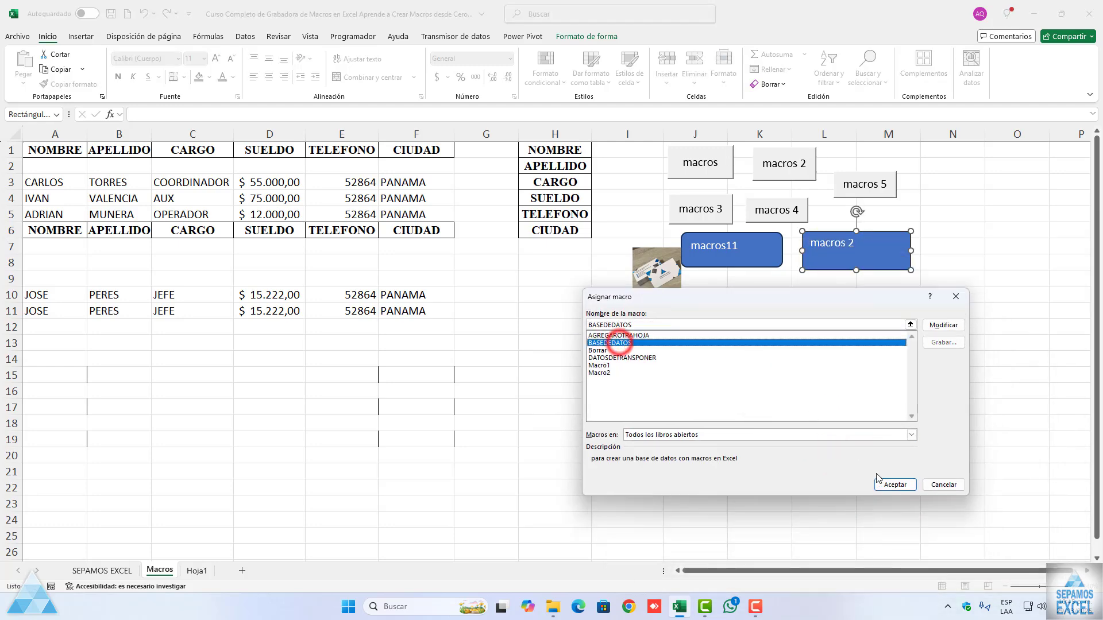
click(894, 484)
Step: Assign the macro DATOSDETRANSPONER to the thumbnail picture and deselect it
right_click(664, 292)
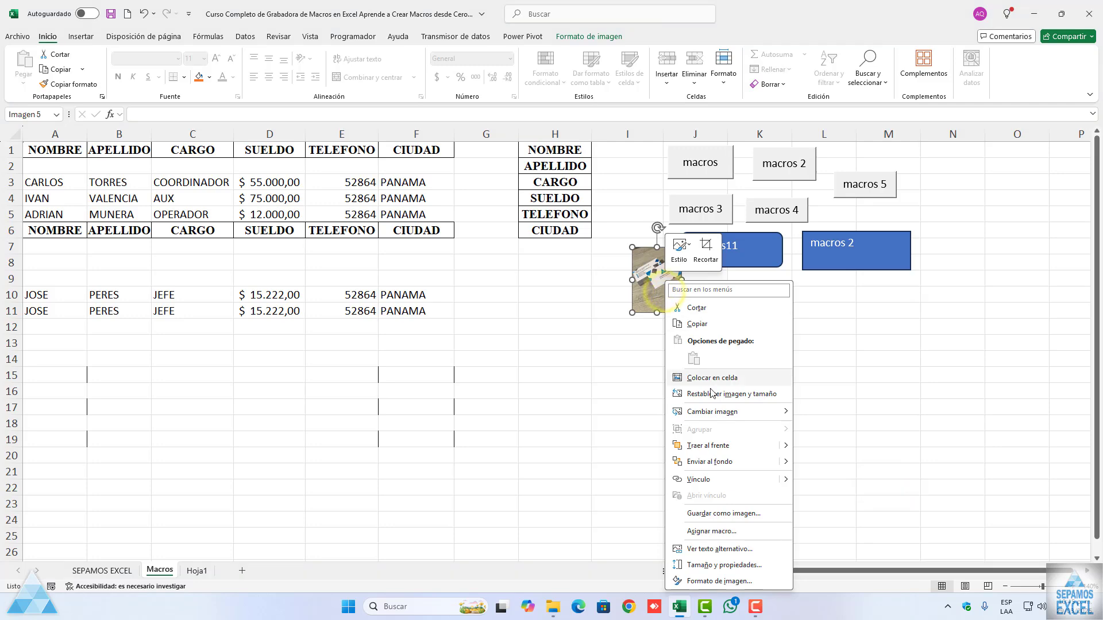
click(728, 531)
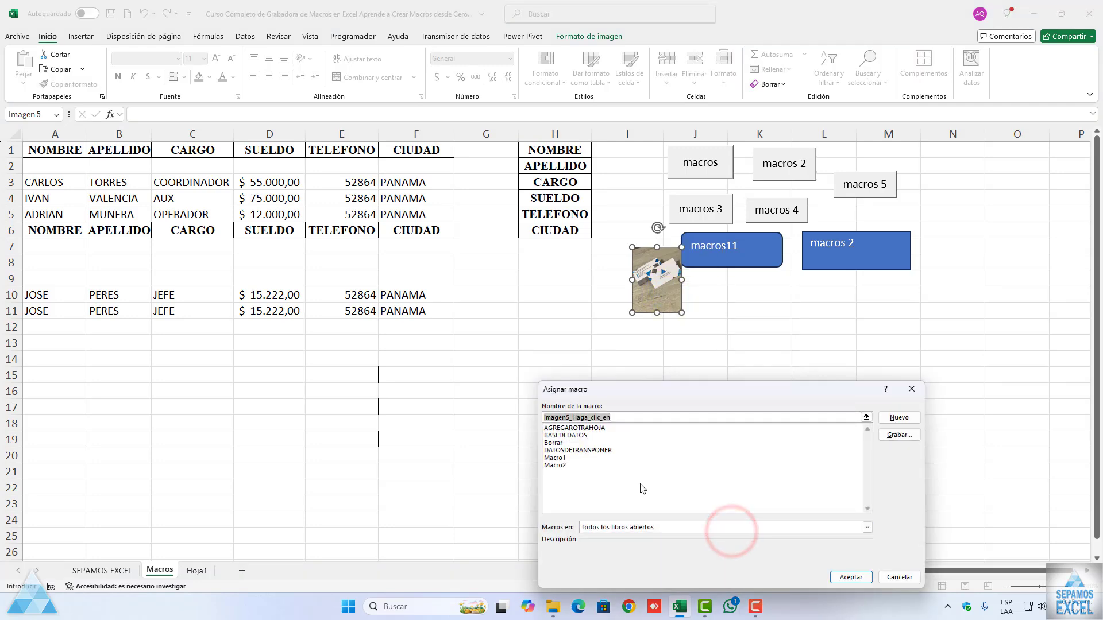
click(577, 452)
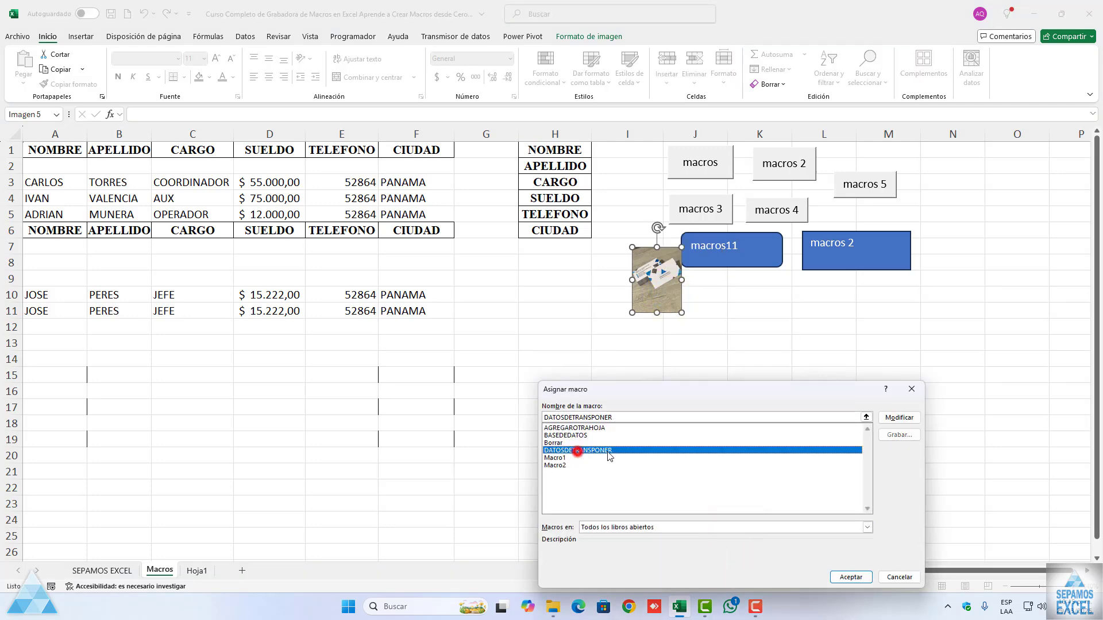
click(850, 577)
click(713, 435)
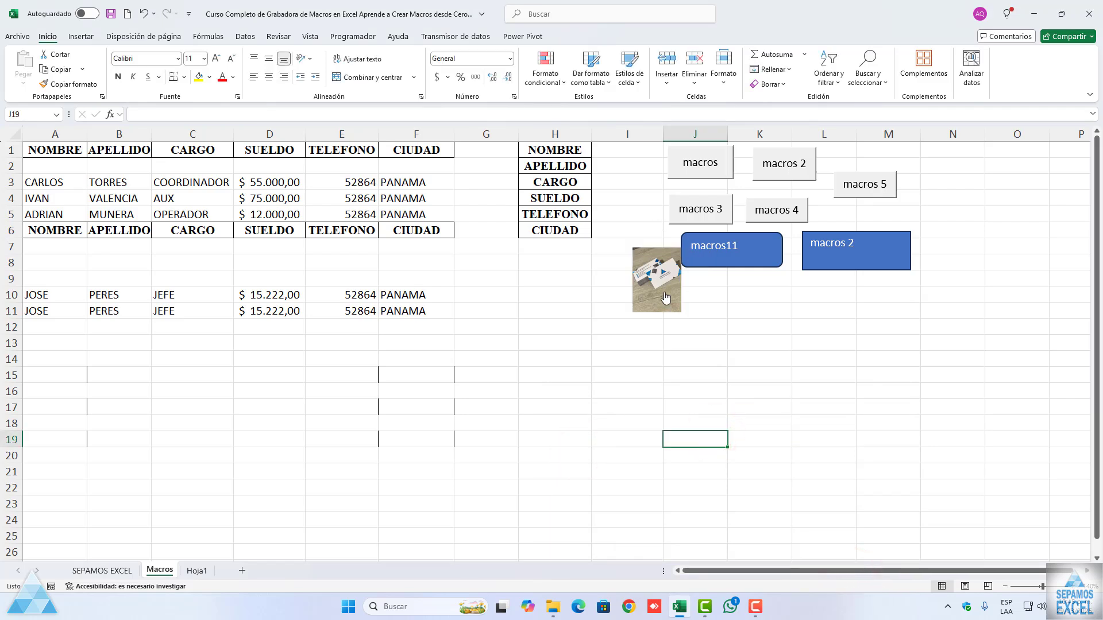
Step: Move the thumbnail picture below the two blue shapes, around column K, and deselect it
click(646, 284)
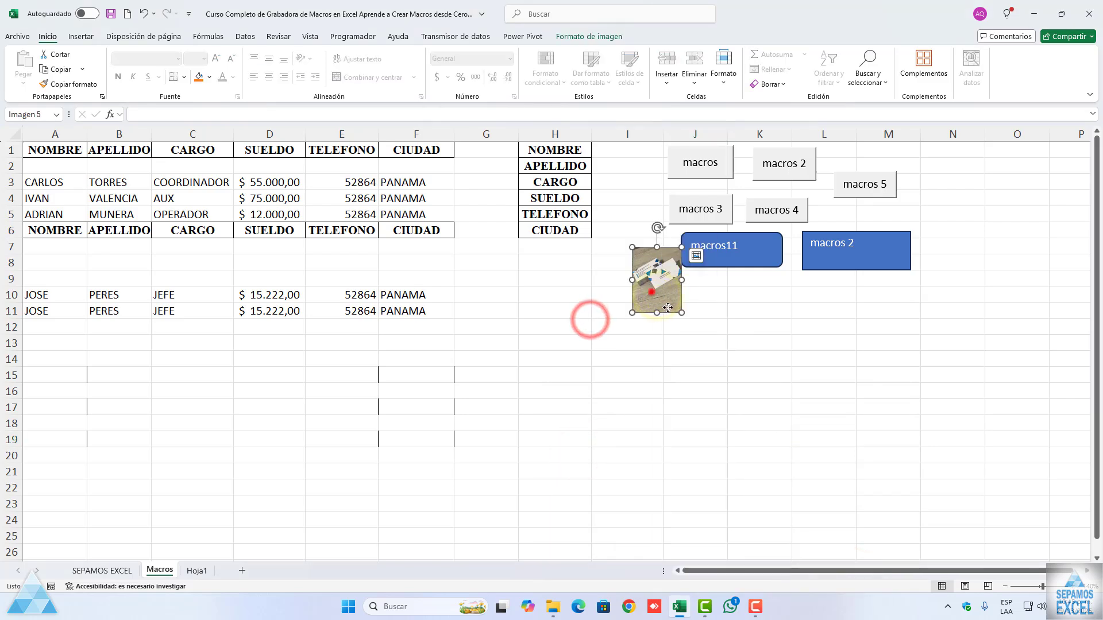
drag(651, 292, 764, 326)
click(717, 325)
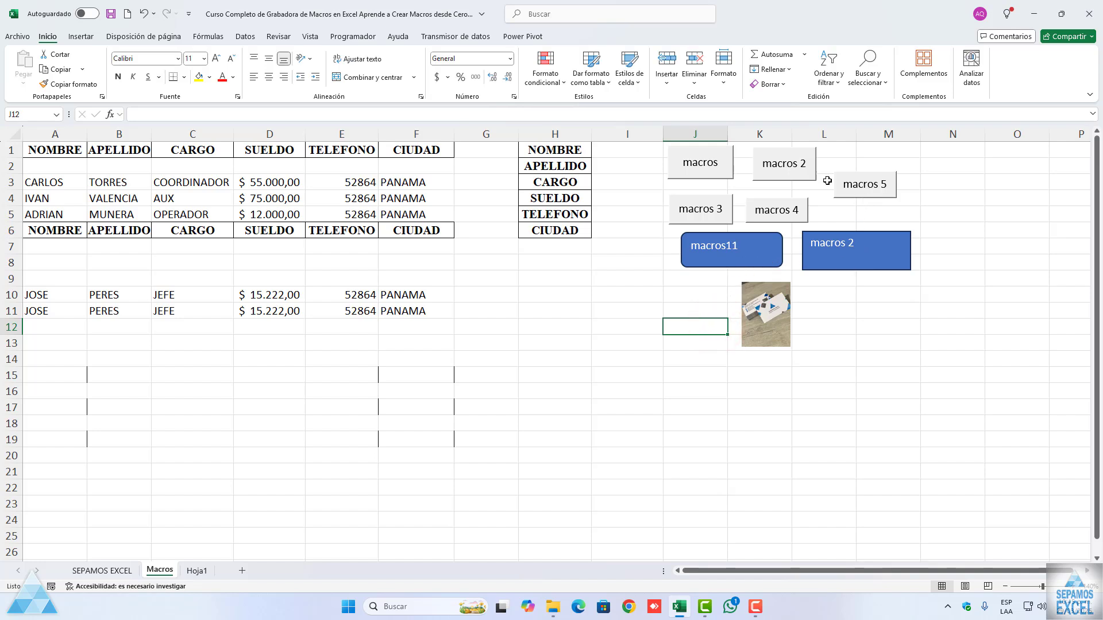
Step: Enter 11 for each field from NOMBRE to CIUDAD in cells I1:I6
click(601, 155)
text(1)
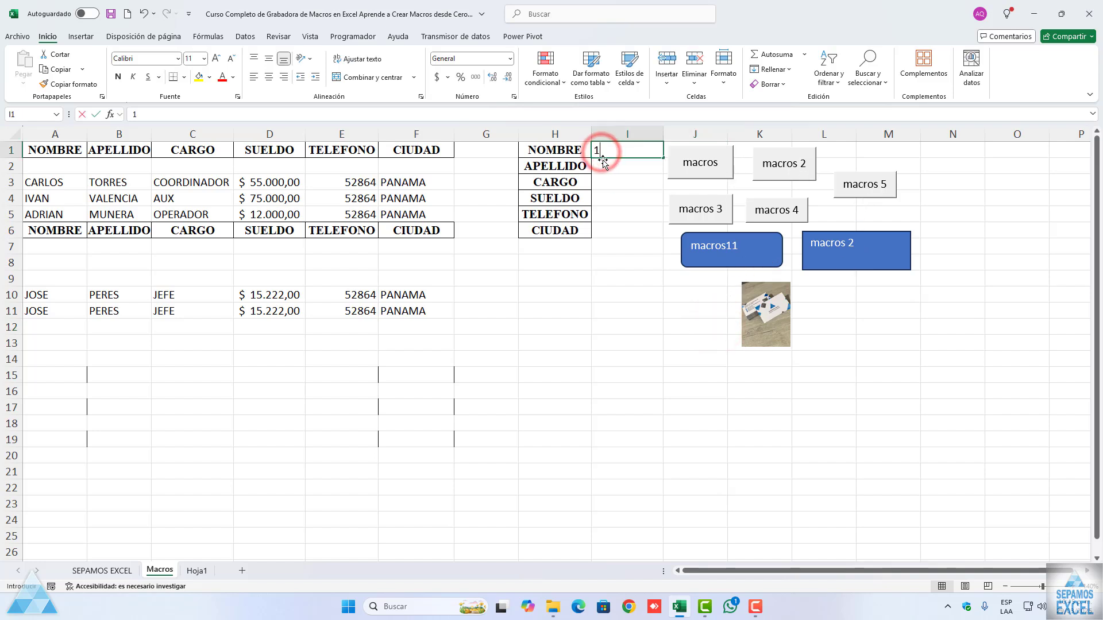
text(1)
click(628, 175)
text(11)
click(622, 167)
text(11)
click(617, 200)
text(11)
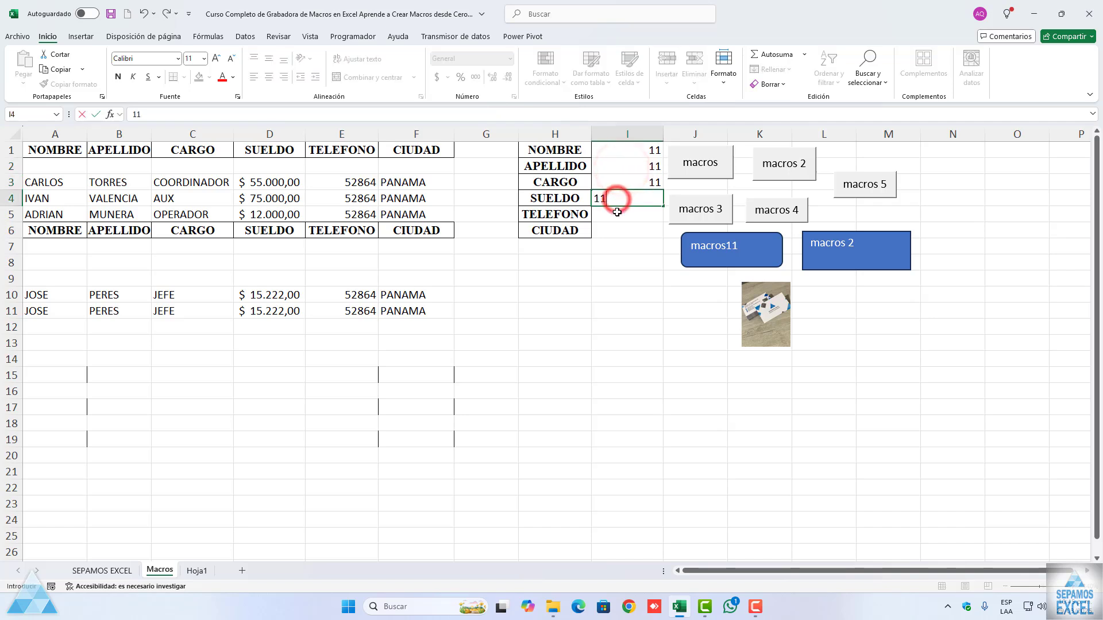
click(616, 212)
text(11)
click(617, 233)
text(11)
Step: Fill row 3's record up into row 2, run the macros11 shape's macro with confirmation, and check Hoja1
drag(58, 181, 453, 170)
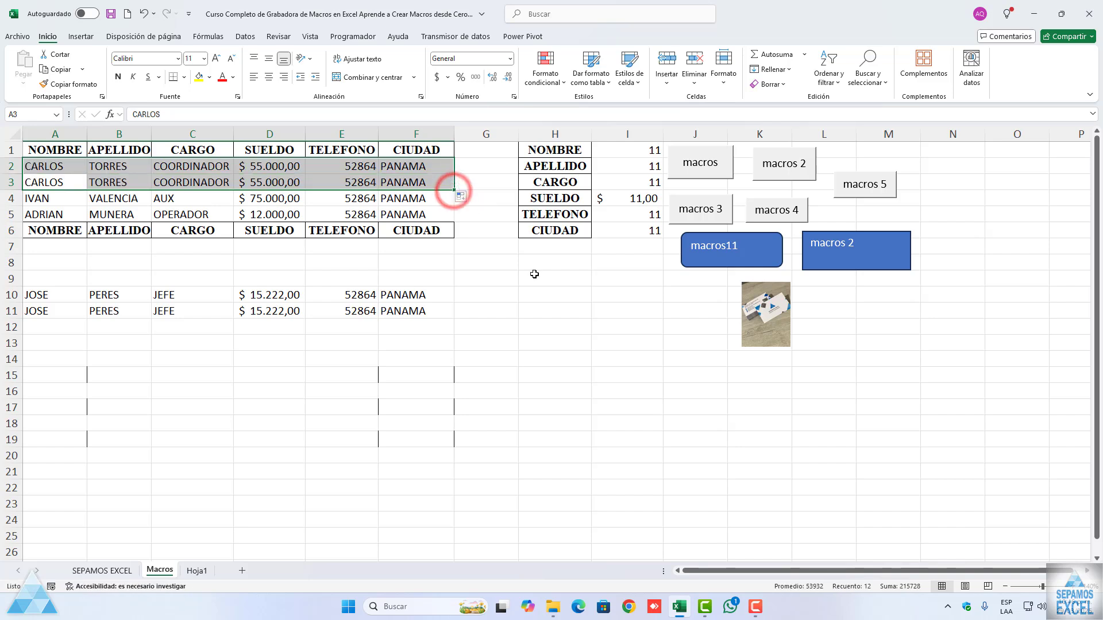
click(534, 274)
click(733, 254)
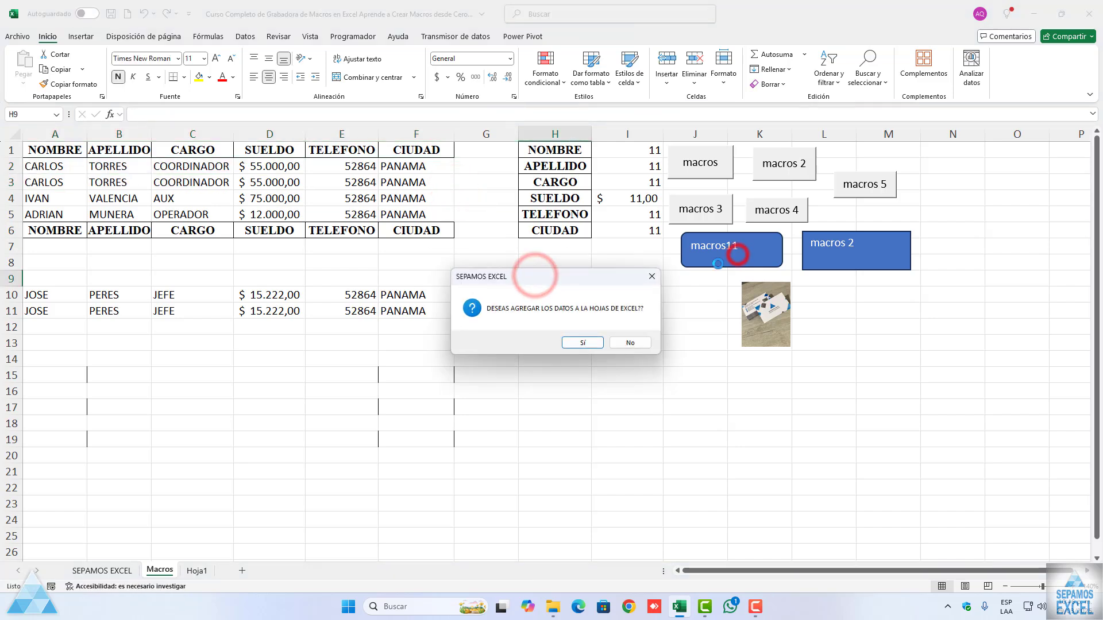
click(582, 343)
click(629, 342)
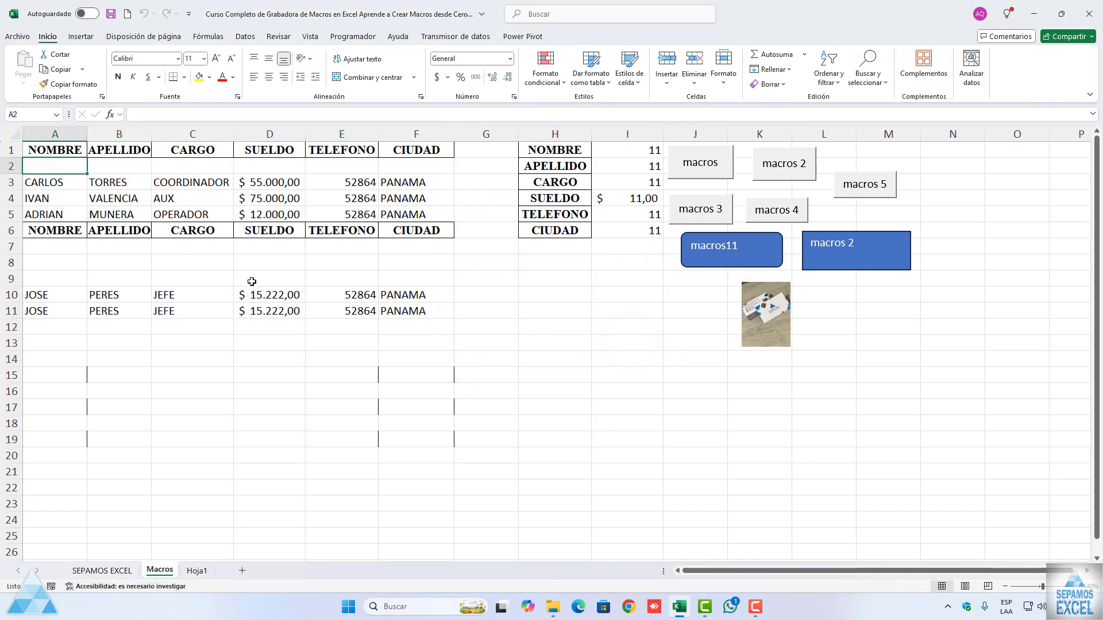
click(197, 571)
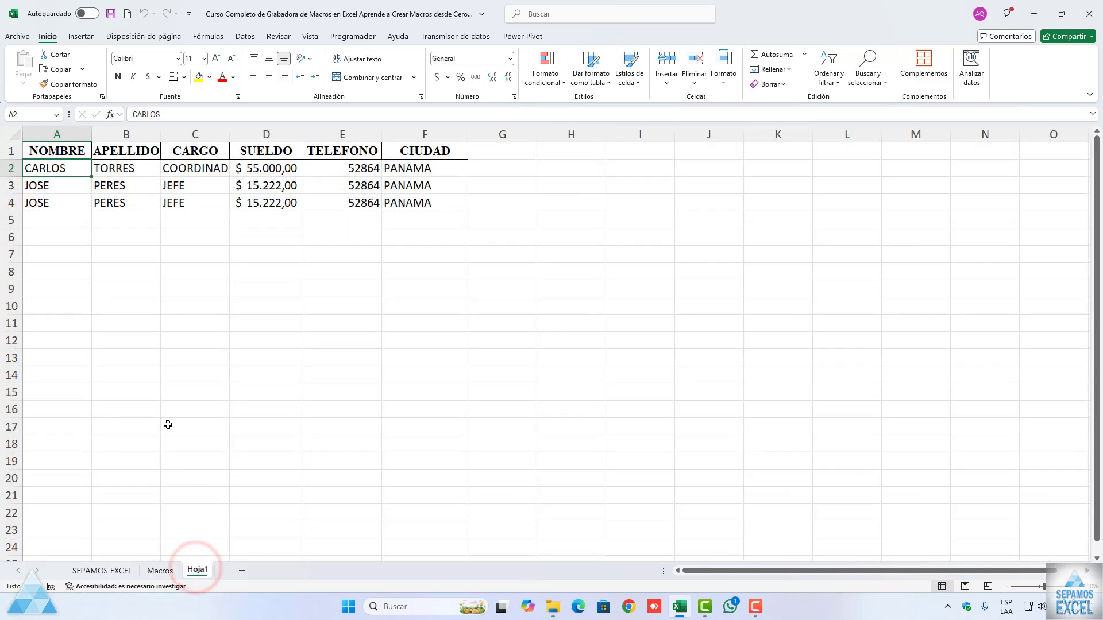
Step: Back on the Macros sheet, fill row 3's record up into row 2 and run the blue macros 2 rectangle's macro
click(160, 570)
drag(49, 183, 453, 168)
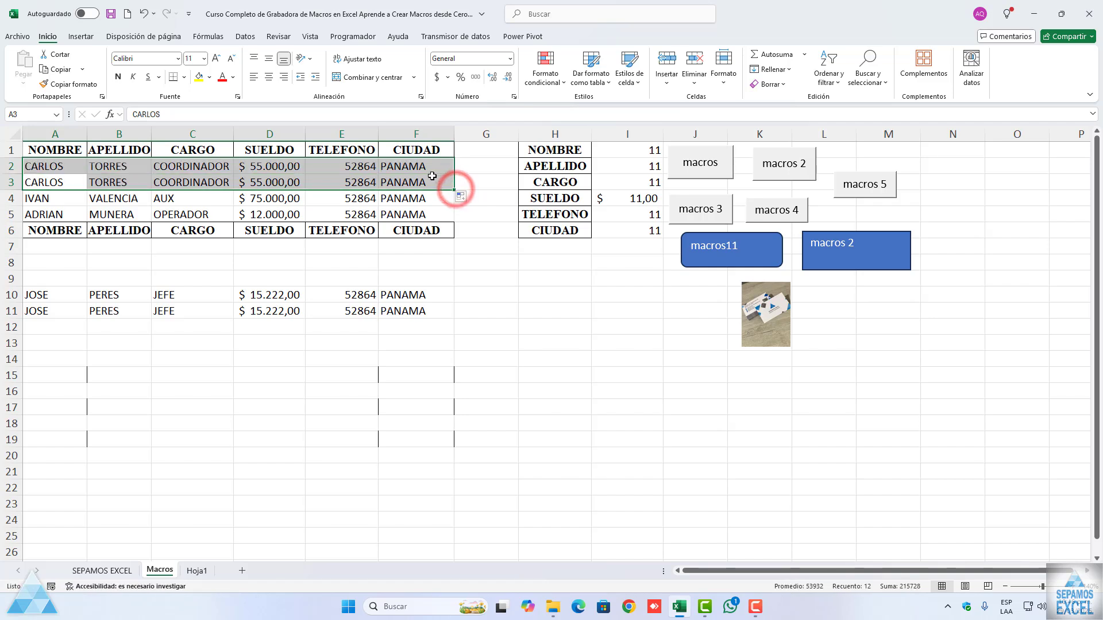
click(431, 182)
click(851, 245)
click(580, 342)
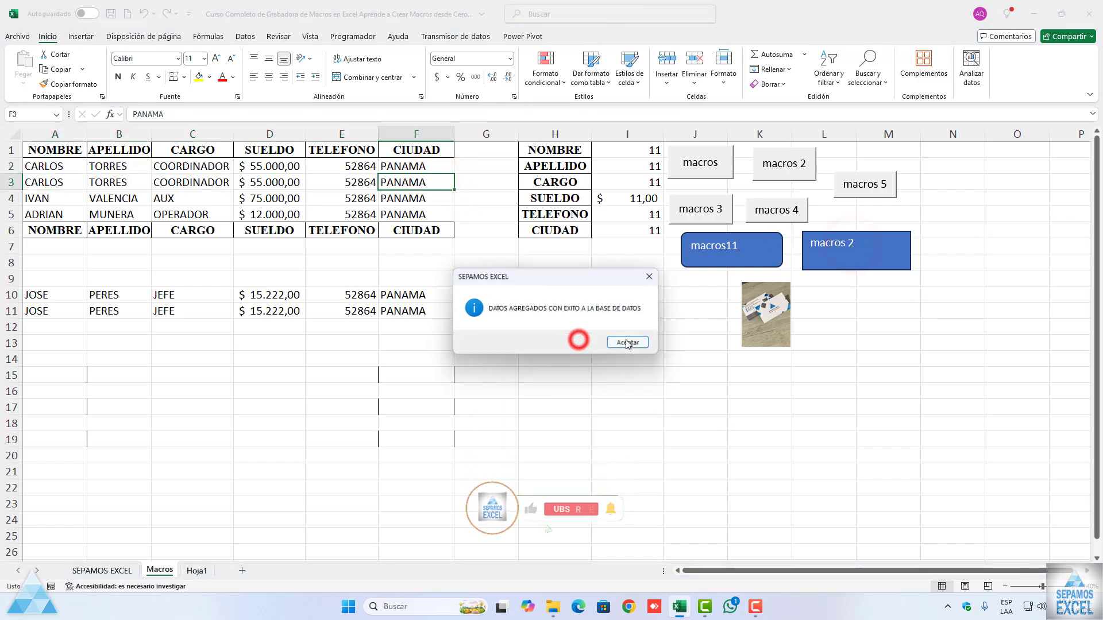
click(629, 341)
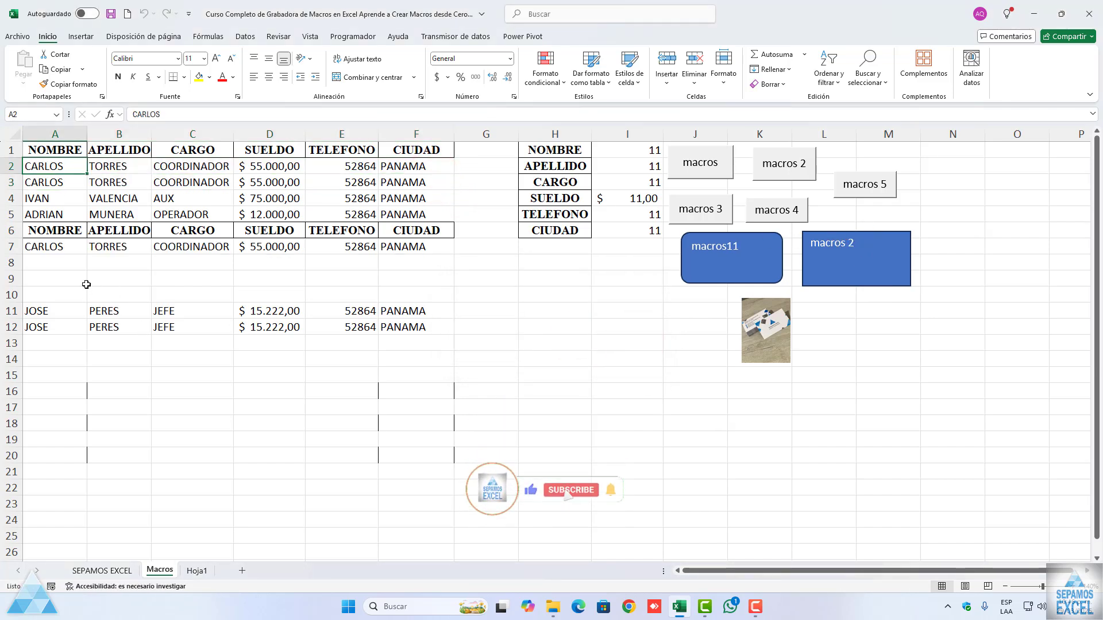
Step: Run the macro assigned to the picture and agree to add the data
click(743, 308)
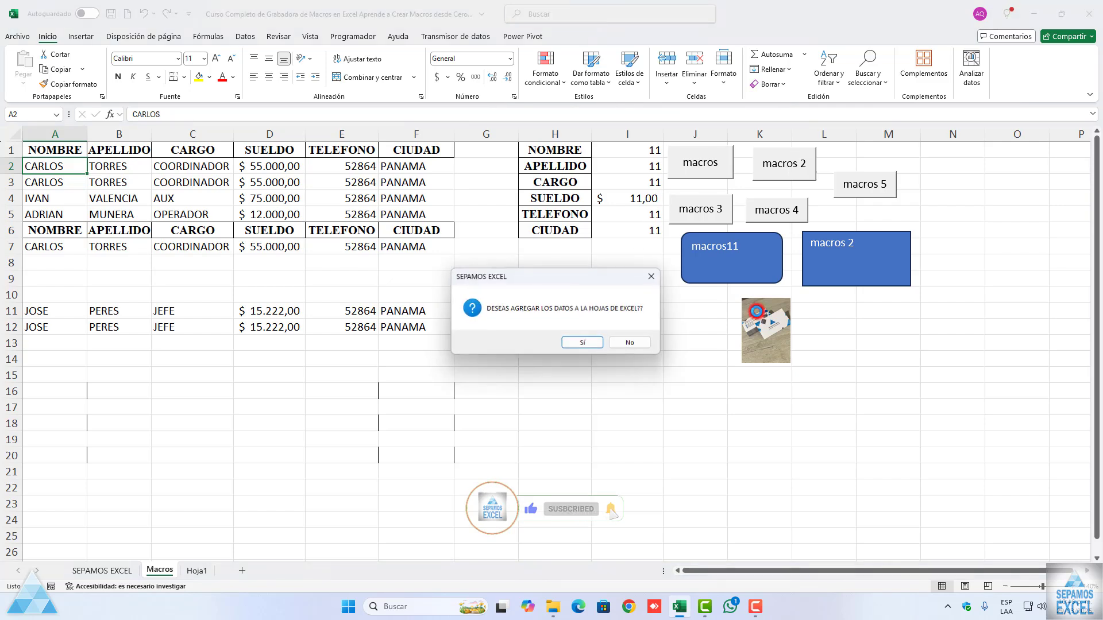
click(574, 342)
click(618, 341)
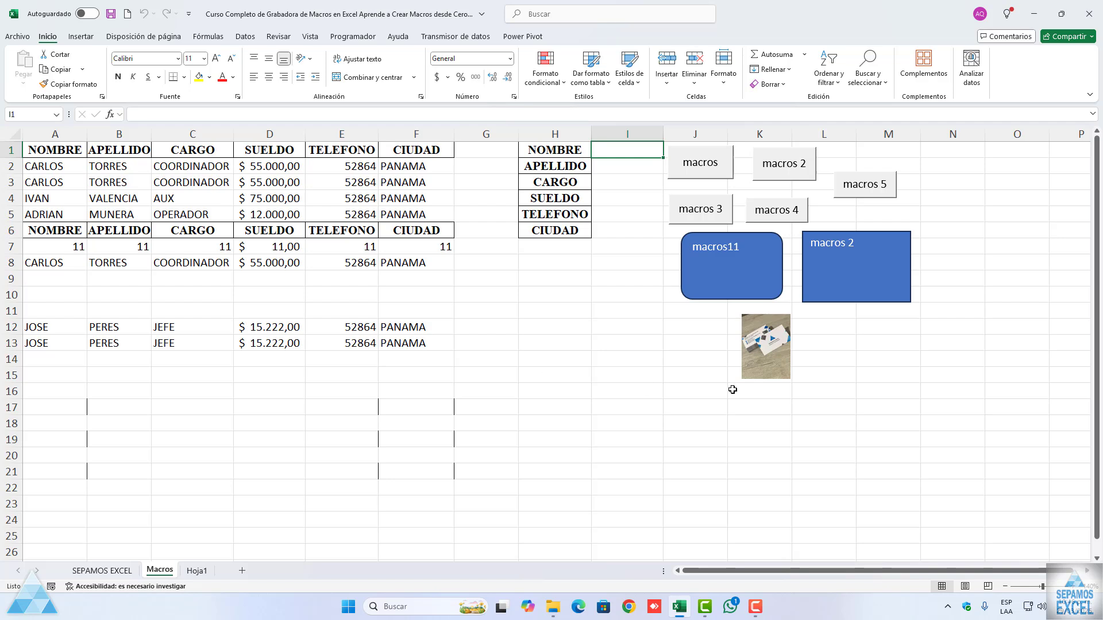
Step: Shrink the macros11 and blue macros 2 shapes and stack them in column N beside the gray buttons
right_click(732, 283)
click(653, 322)
drag(731, 299, 974, 184)
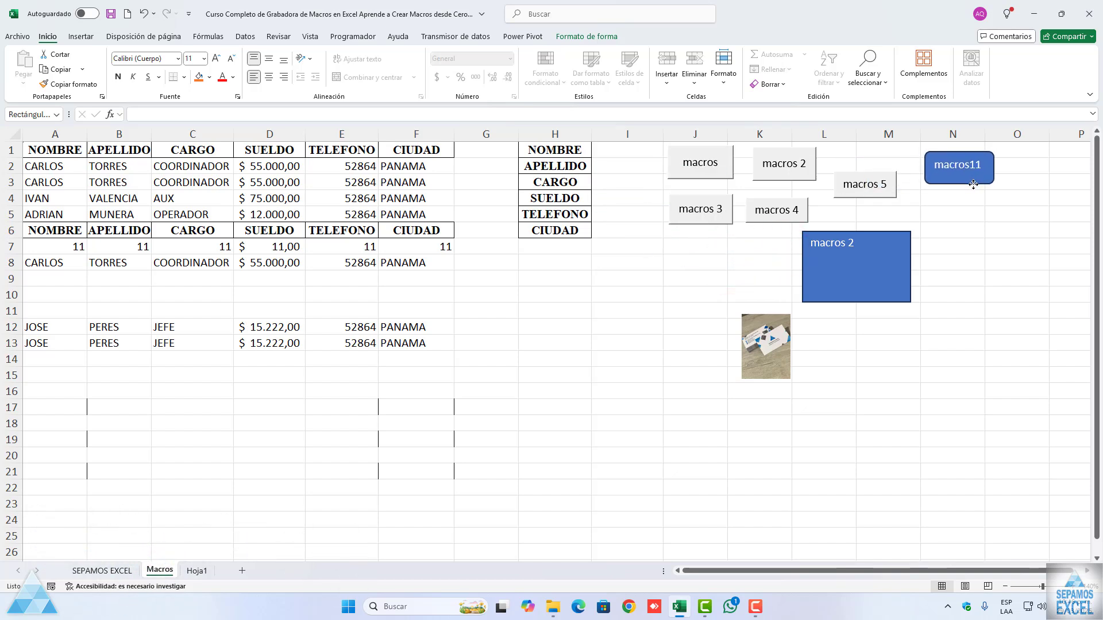
click(849, 292)
drag(856, 303, 1027, 220)
Step: Move the thumbnail picture up to just below the macros 5 button
right_click(683, 364)
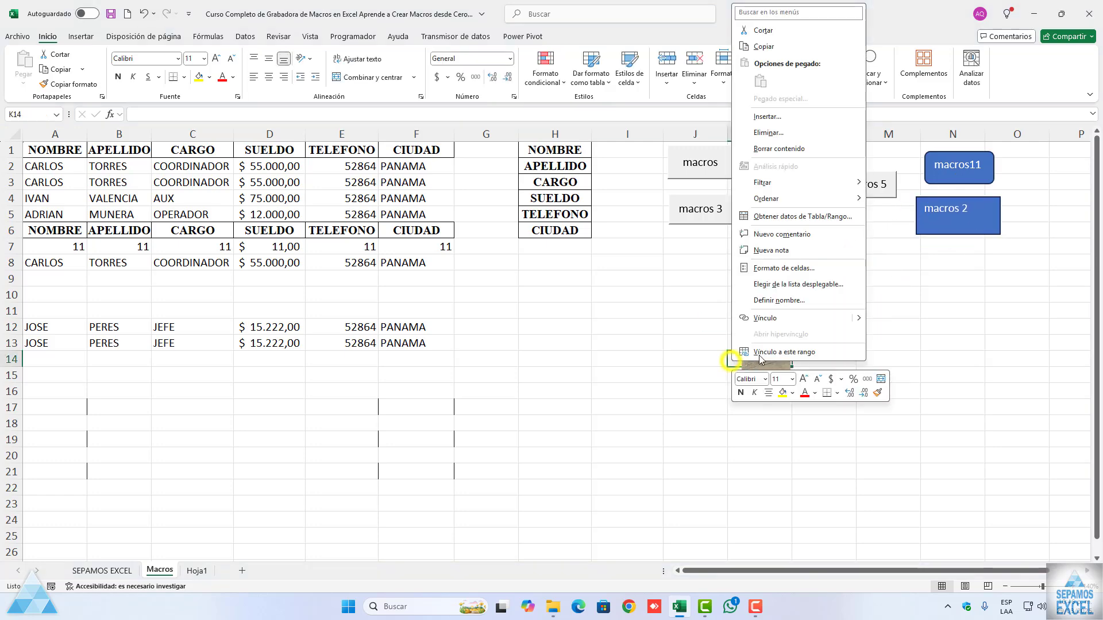
click(625, 387)
right_click(761, 356)
click(633, 379)
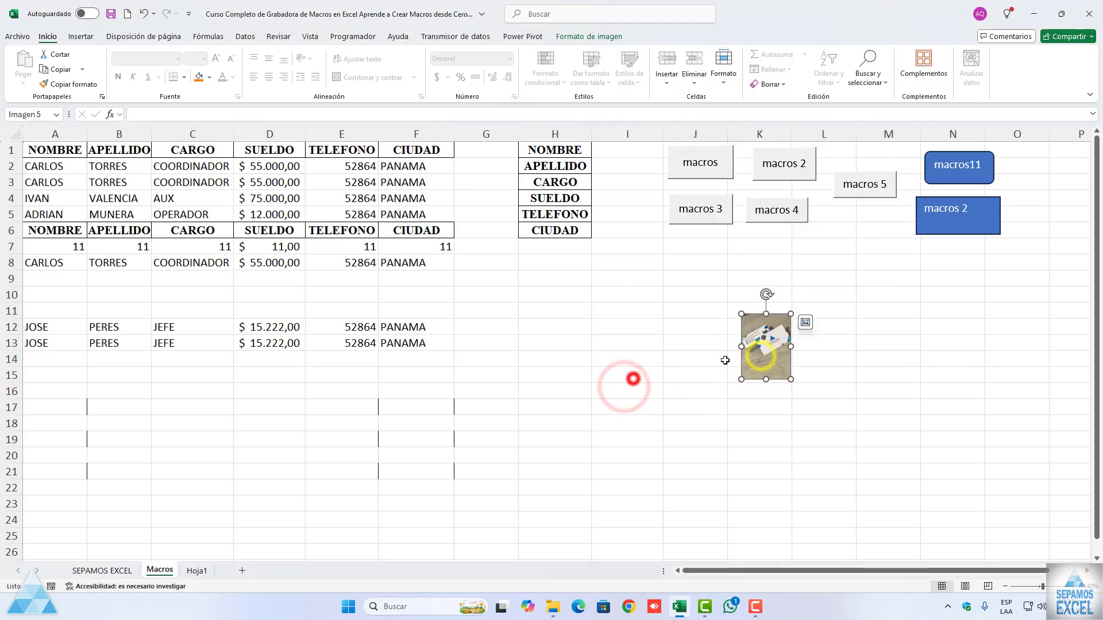
drag(756, 355, 859, 238)
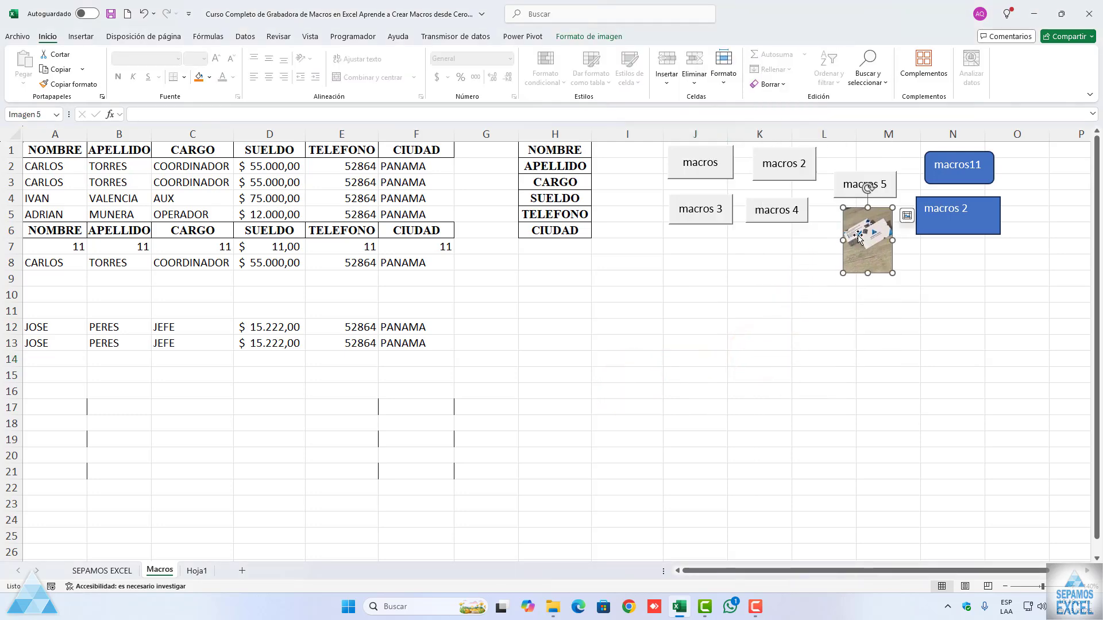
Step: Move the macros 5 button up in line with the gray macros 2 button
right_click(863, 195)
click(788, 278)
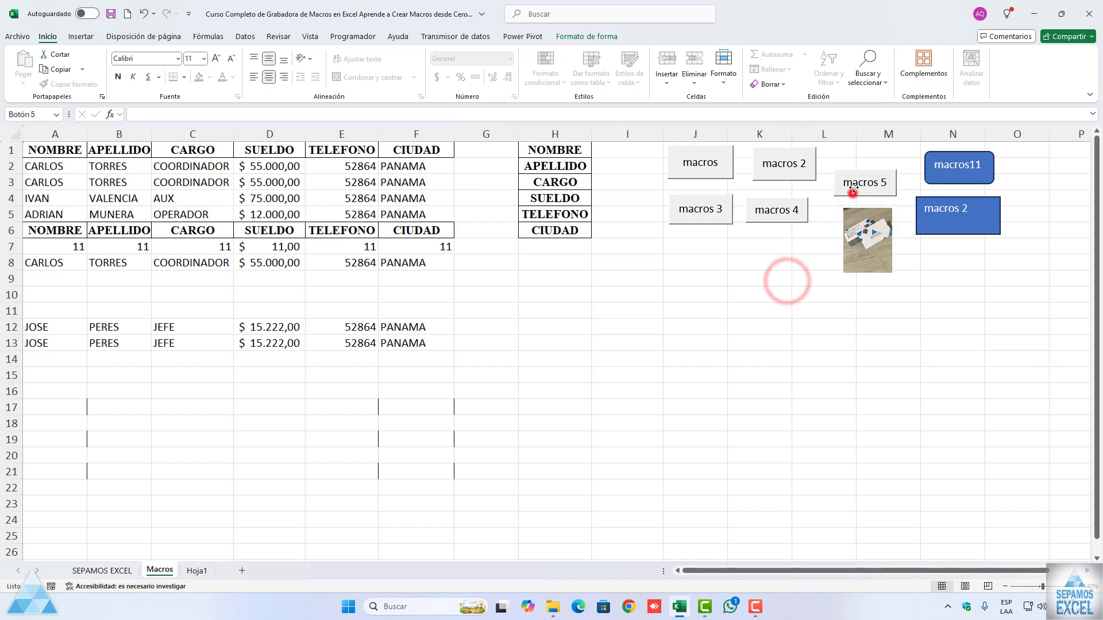
drag(852, 194, 856, 171)
Step: Reduce the picture's height, place it below macros 5 in line with macros 4, and deselect it
right_click(858, 231)
click(810, 278)
drag(858, 257, 893, 233)
click(816, 279)
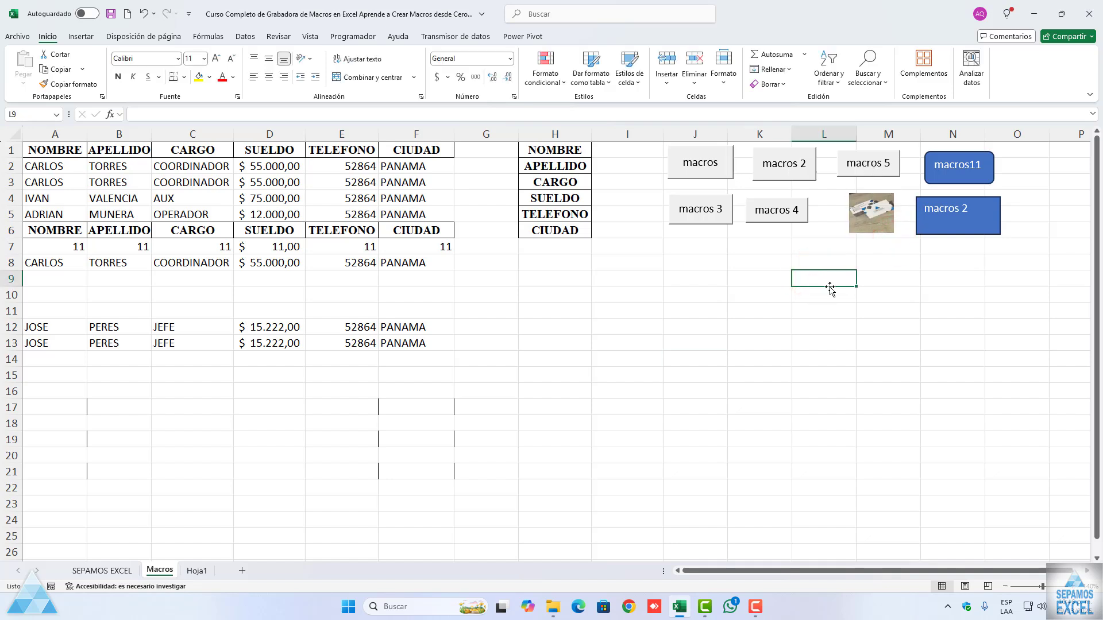
Step: Examine the recorded macro code in Módulo1 through Módulo4 in the Visual Basic editor, and return to the worksheet
click(353, 37)
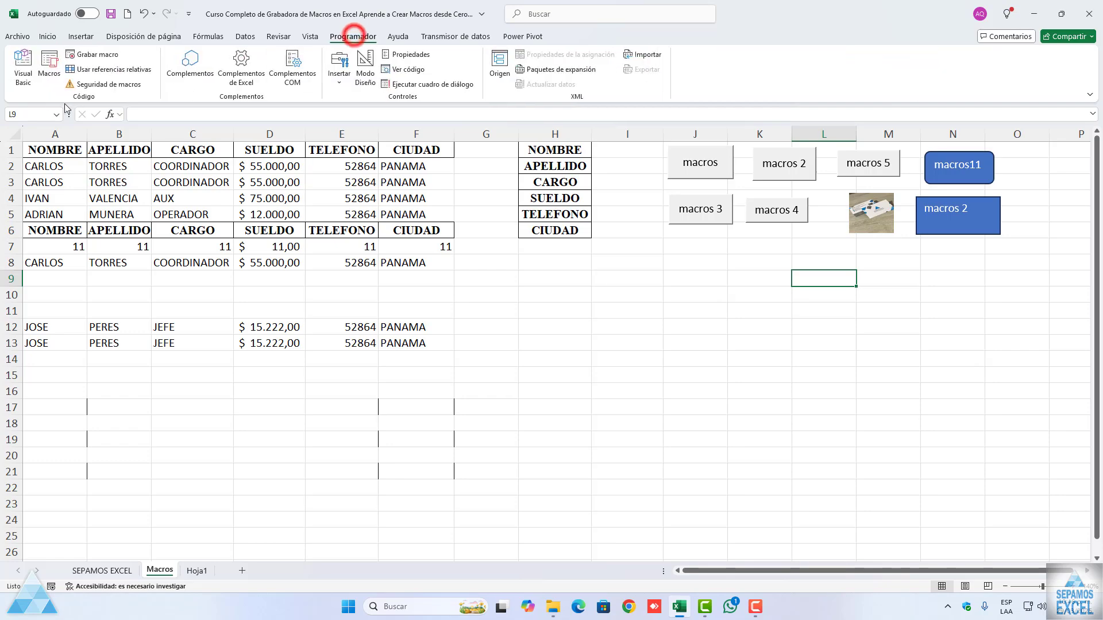
click(32, 82)
double_click(63, 141)
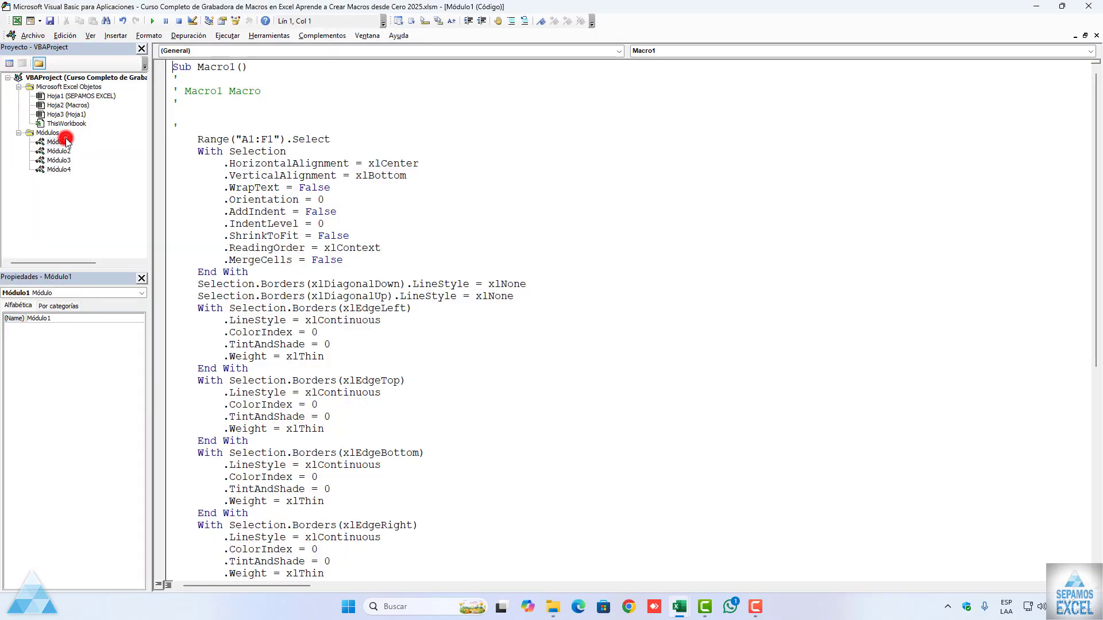
scroll(238, 340, down, 10)
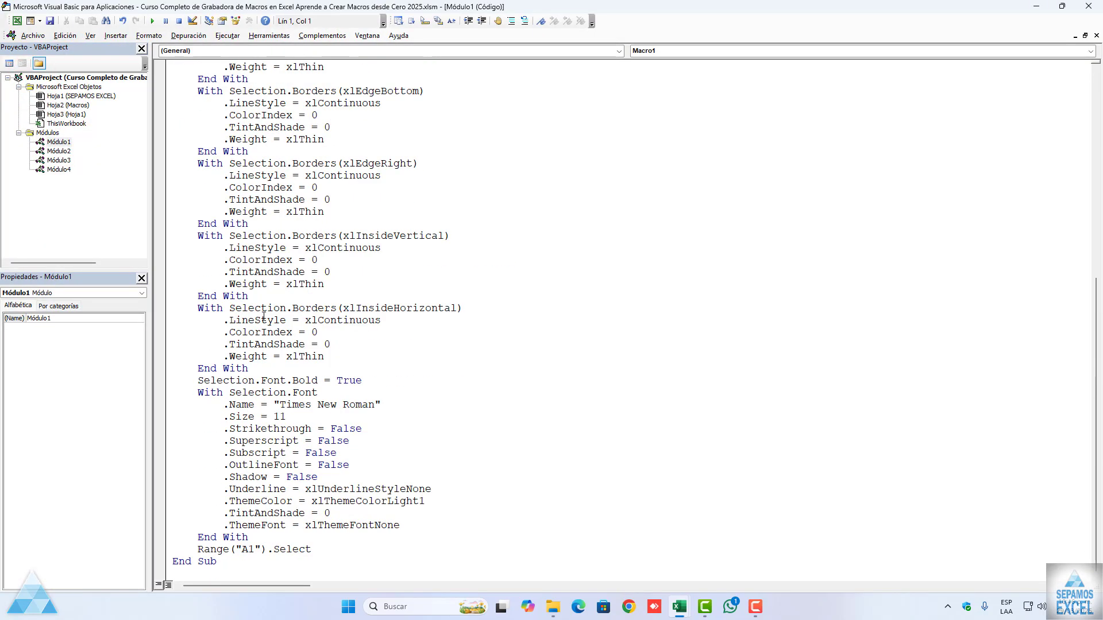
scroll(263, 317, up, 10)
double_click(66, 151)
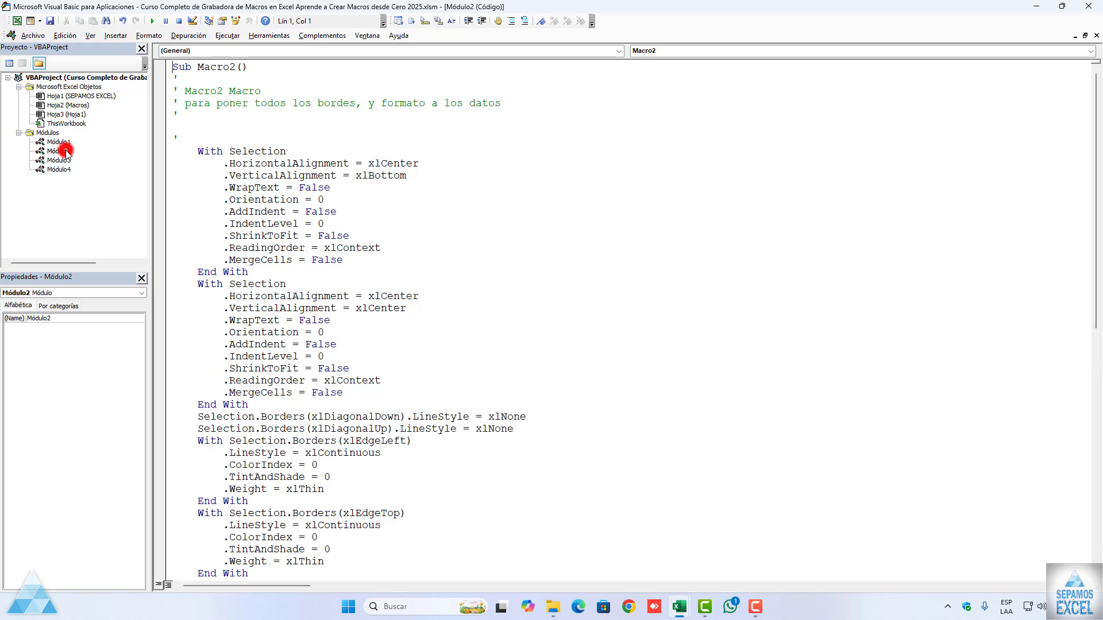
scroll(313, 221, down, 14)
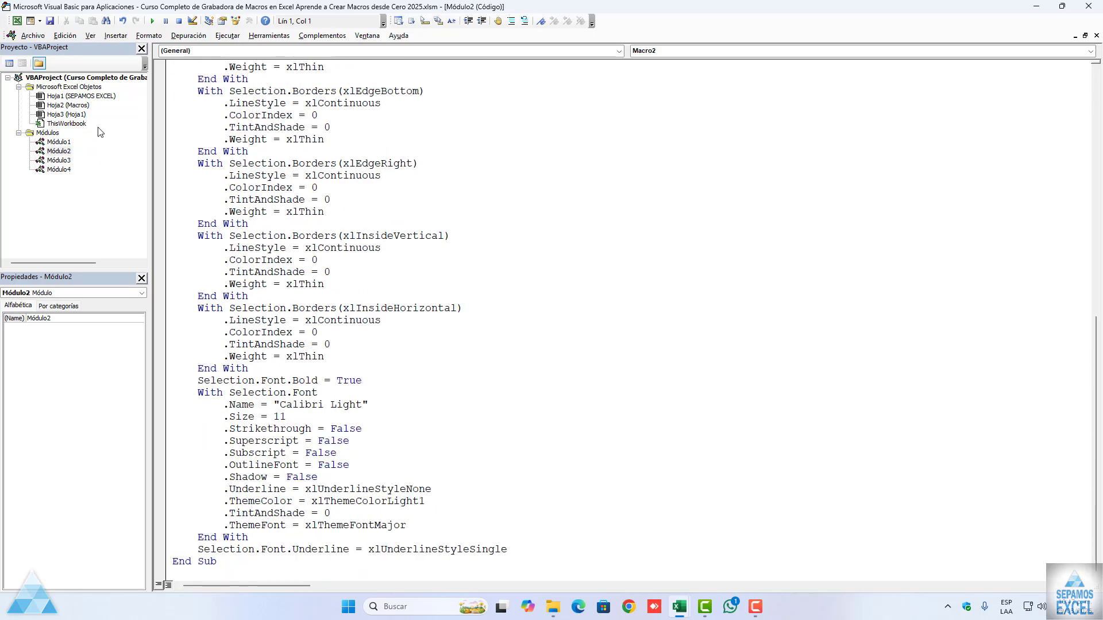
double_click(60, 160)
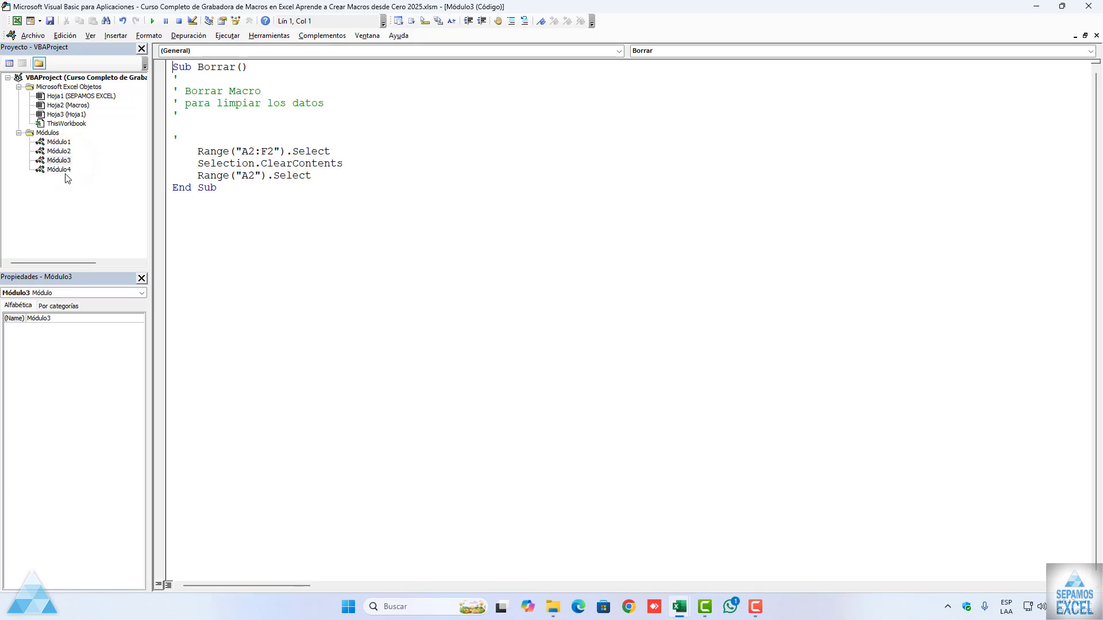
double_click(64, 170)
scroll(327, 313, down, 13)
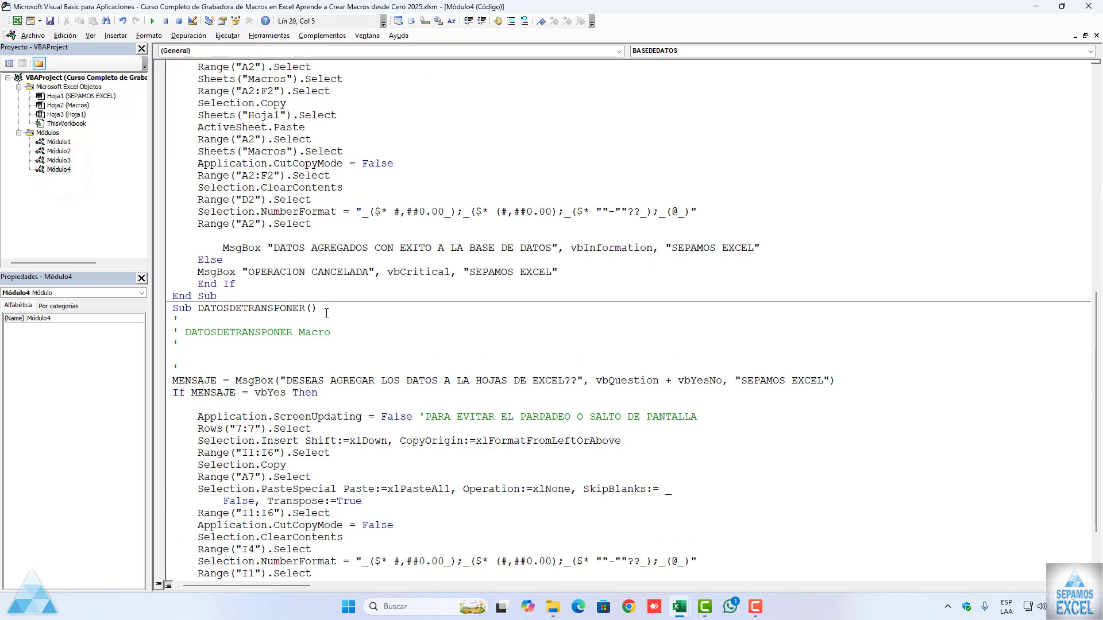
scroll(327, 313, up, 13)
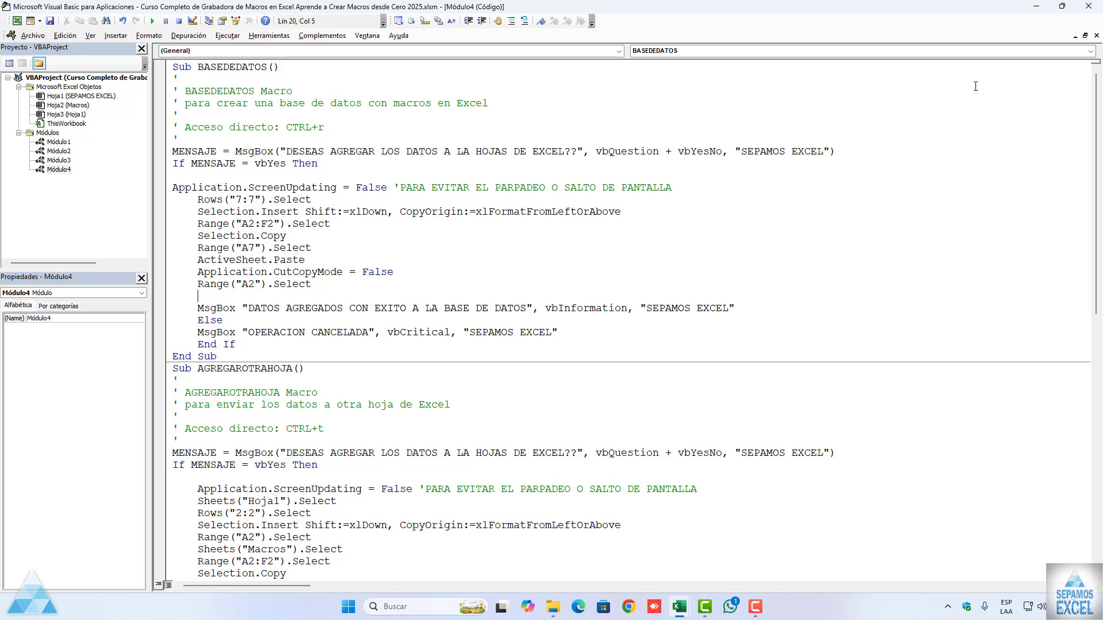
click(1097, 36)
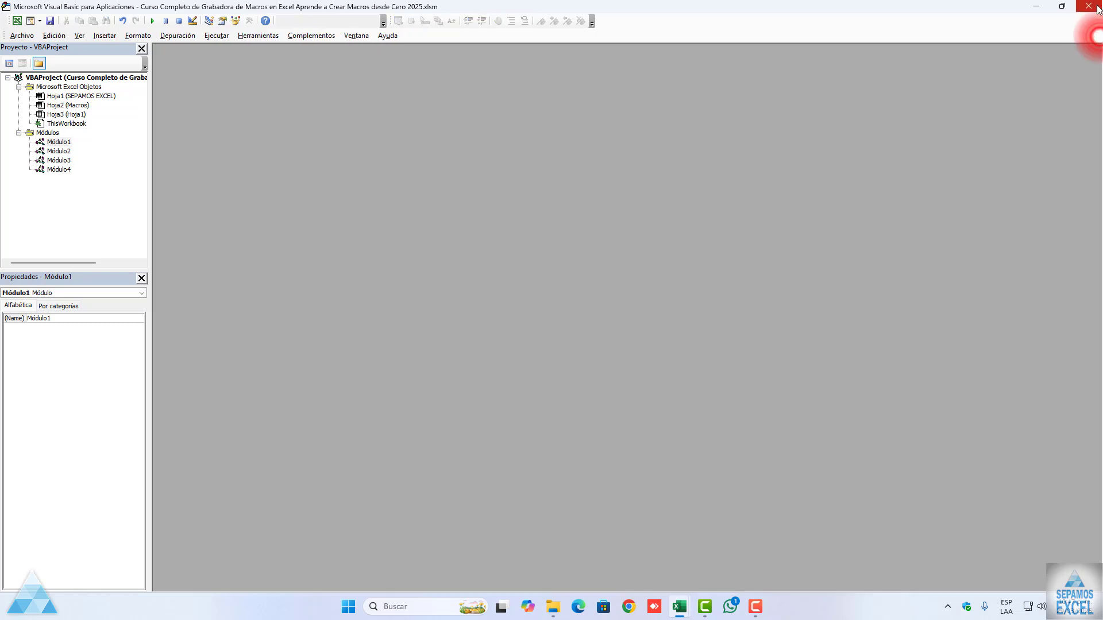
click(1097, 8)
Step: Save the workbook and check the records on Hoja1 against the data on the Macros sheet
click(490, 281)
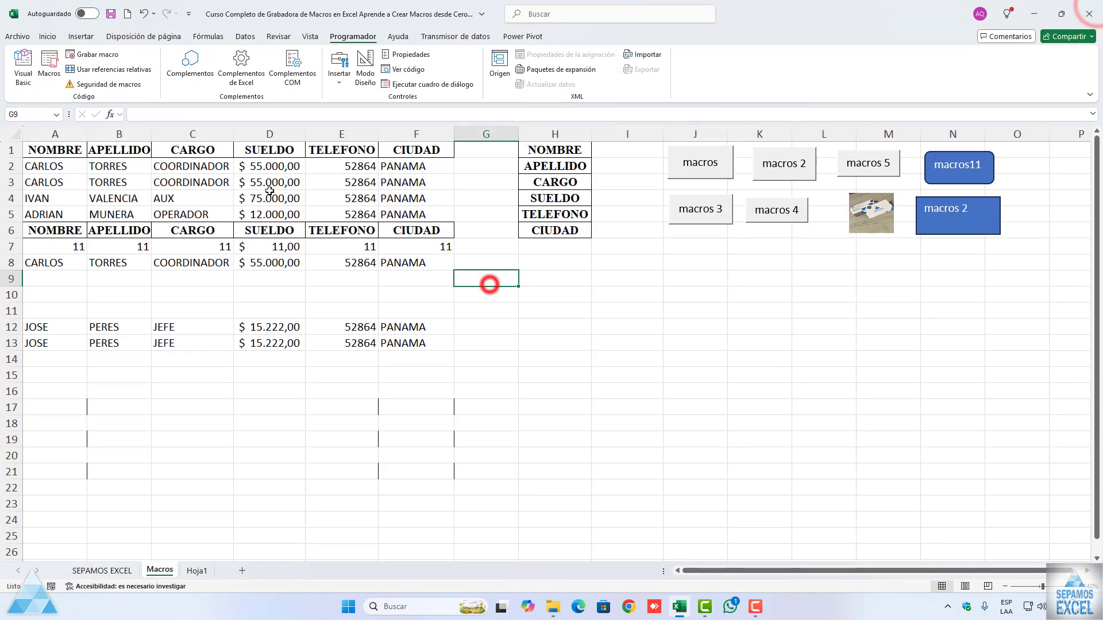
click(111, 16)
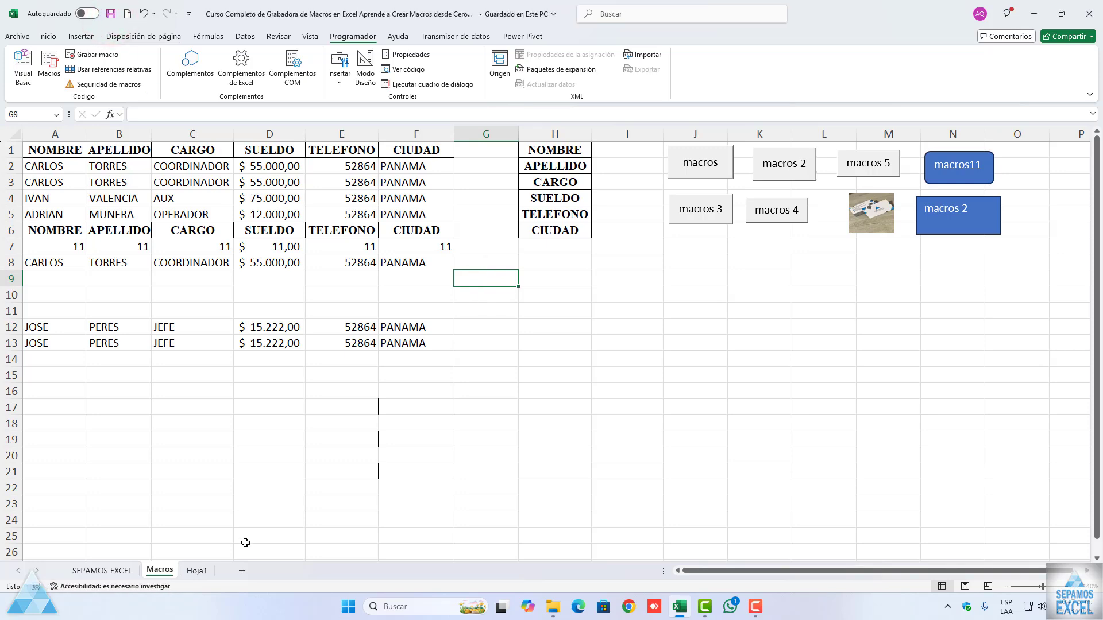
click(205, 571)
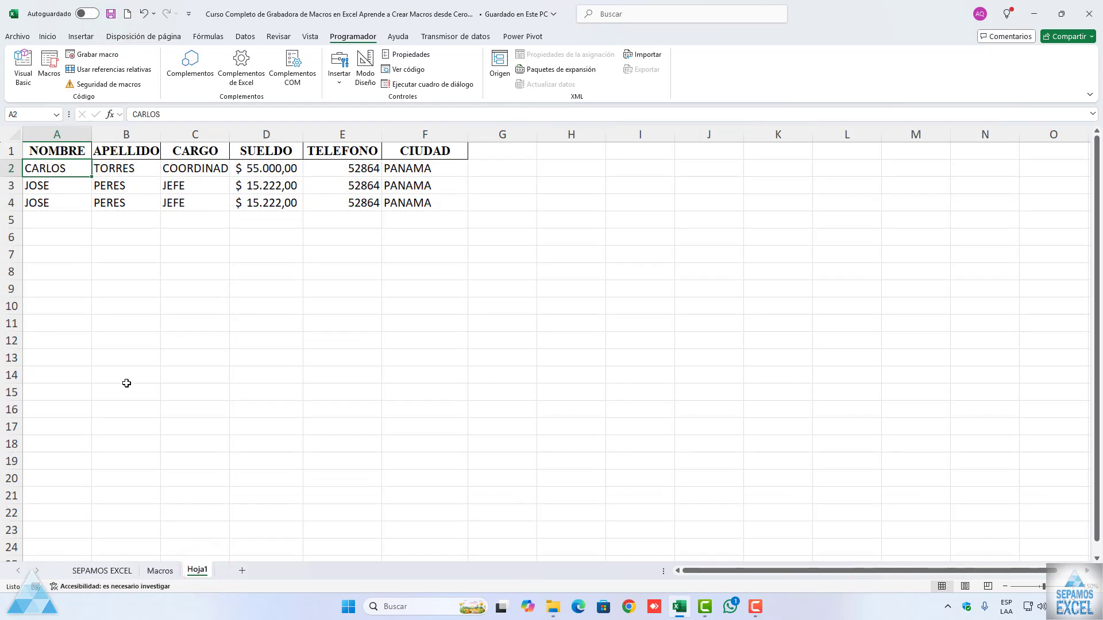
click(163, 571)
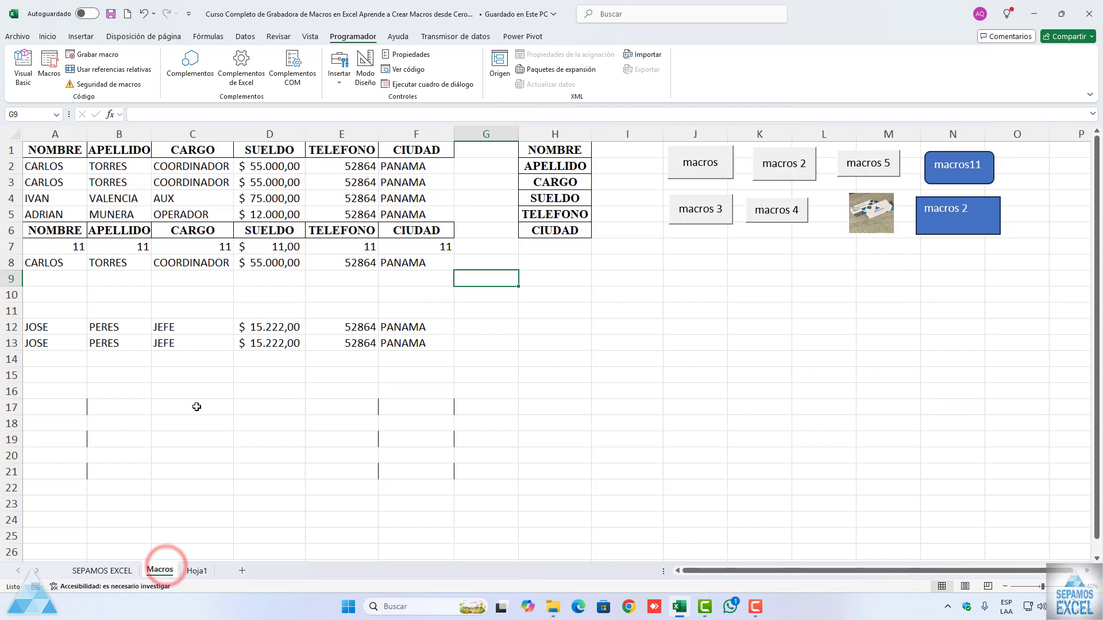
drag(59, 148, 417, 247)
click(522, 348)
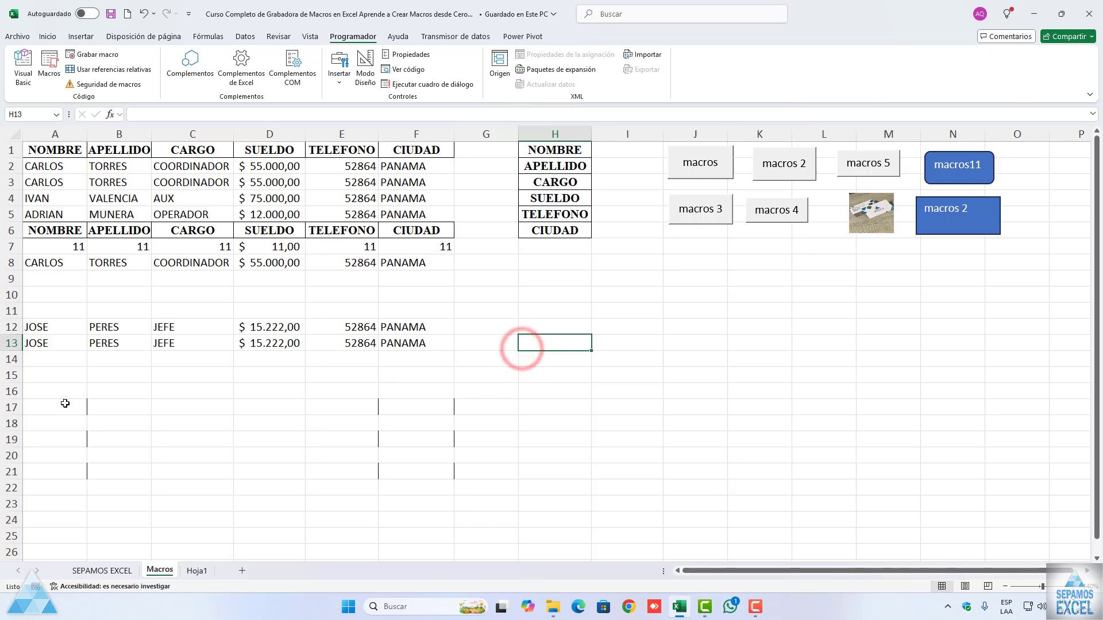
Step: Clear everything, including the leftover borders, from A17:H21 on the Macros sheet
drag(64, 401, 526, 472)
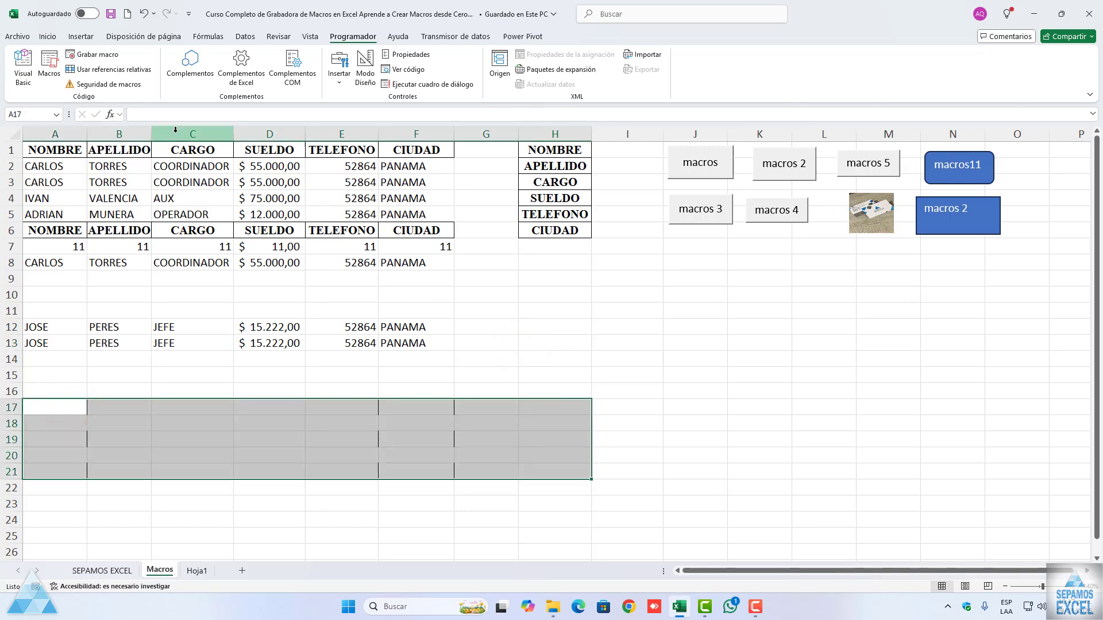
click(47, 37)
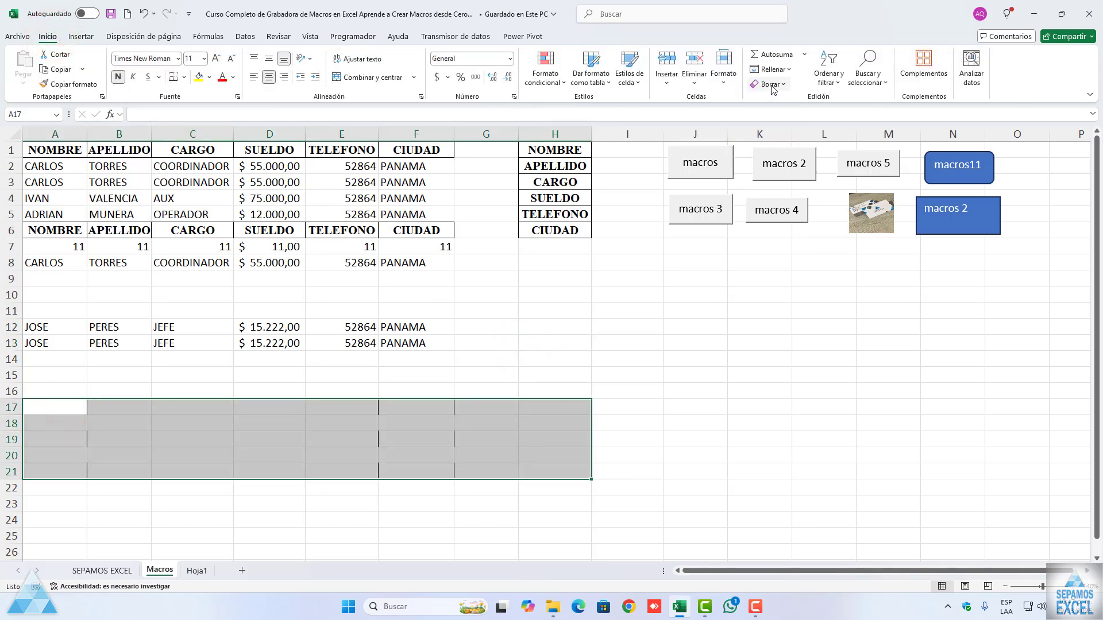
click(772, 87)
click(773, 99)
click(529, 360)
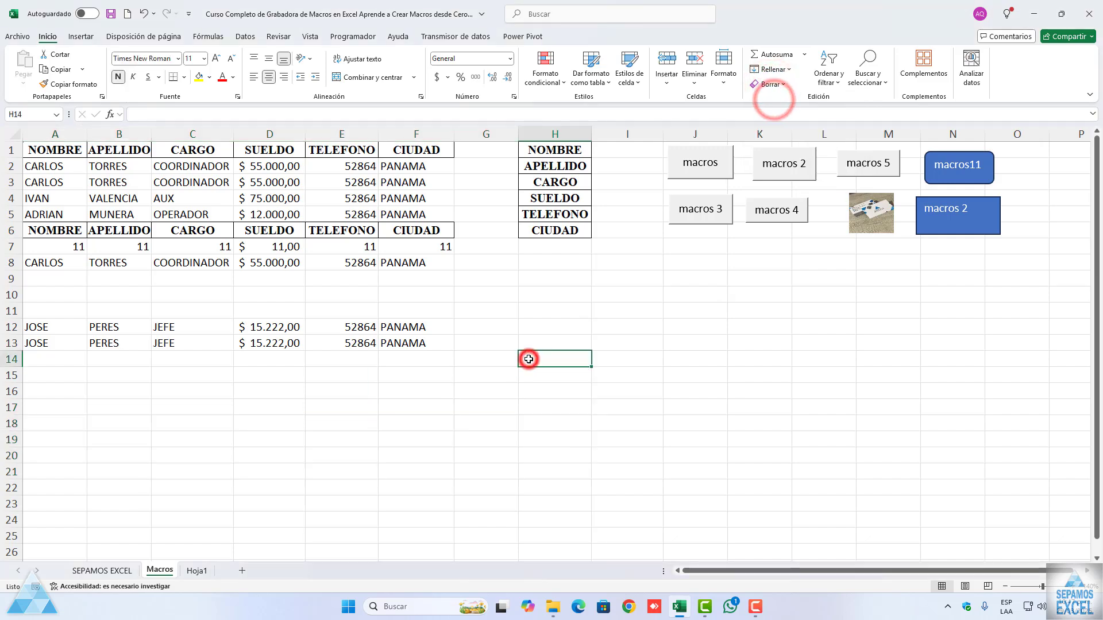
click(58, 151)
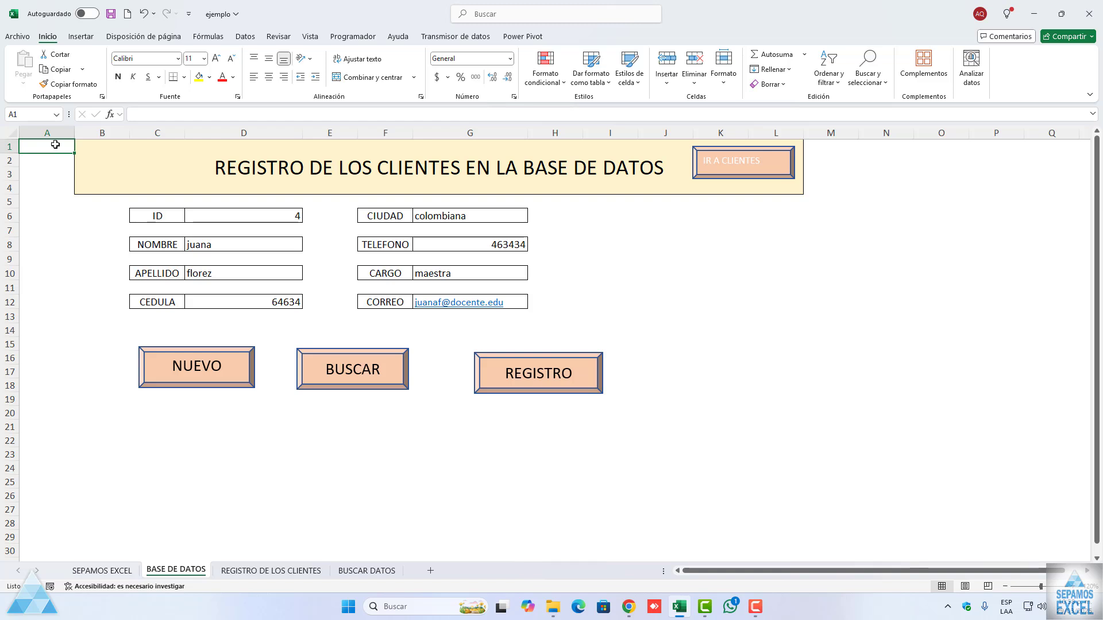
Step: Center the client form entries in D6:D12 and G6:G12 on the BASE DE DATOS sheet of the ejemplo workbook
drag(255, 213, 476, 296)
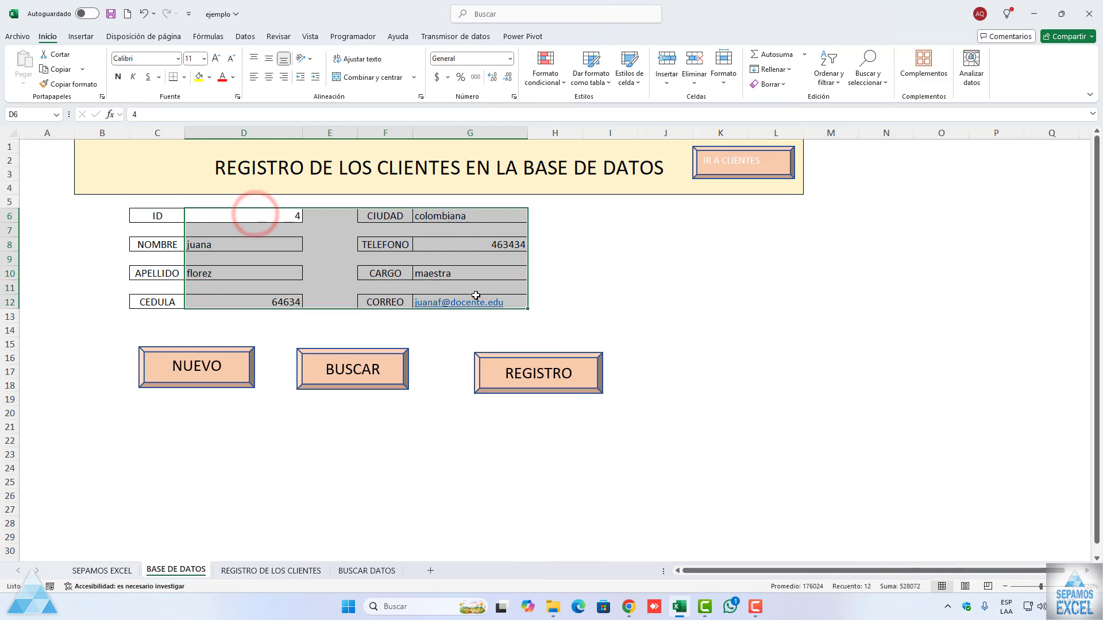
click(312, 269)
drag(253, 217, 246, 299)
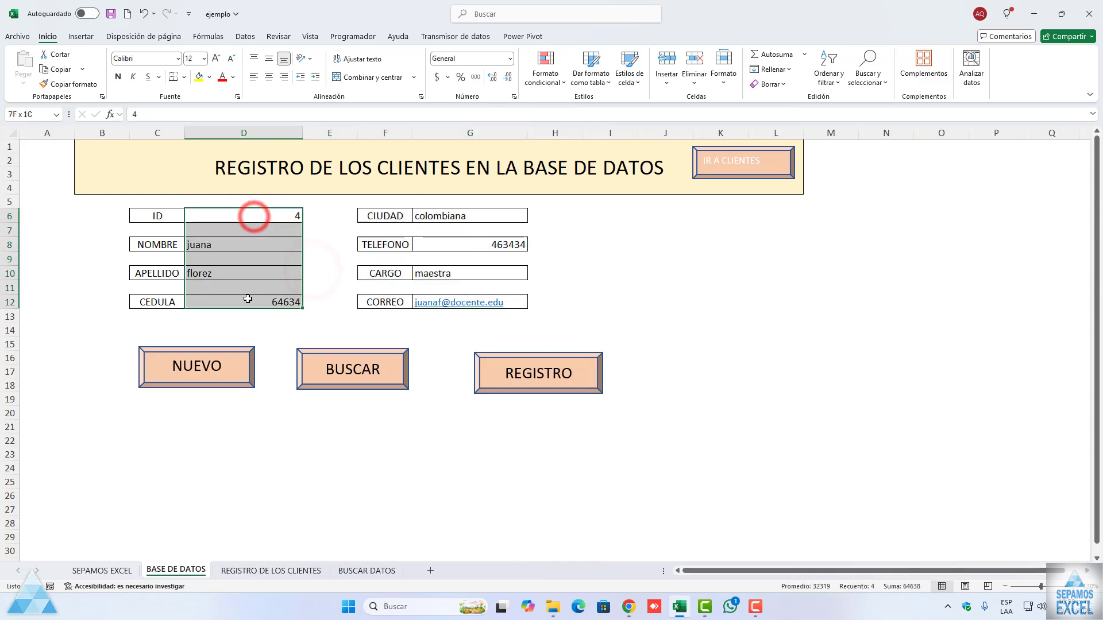
click(270, 77)
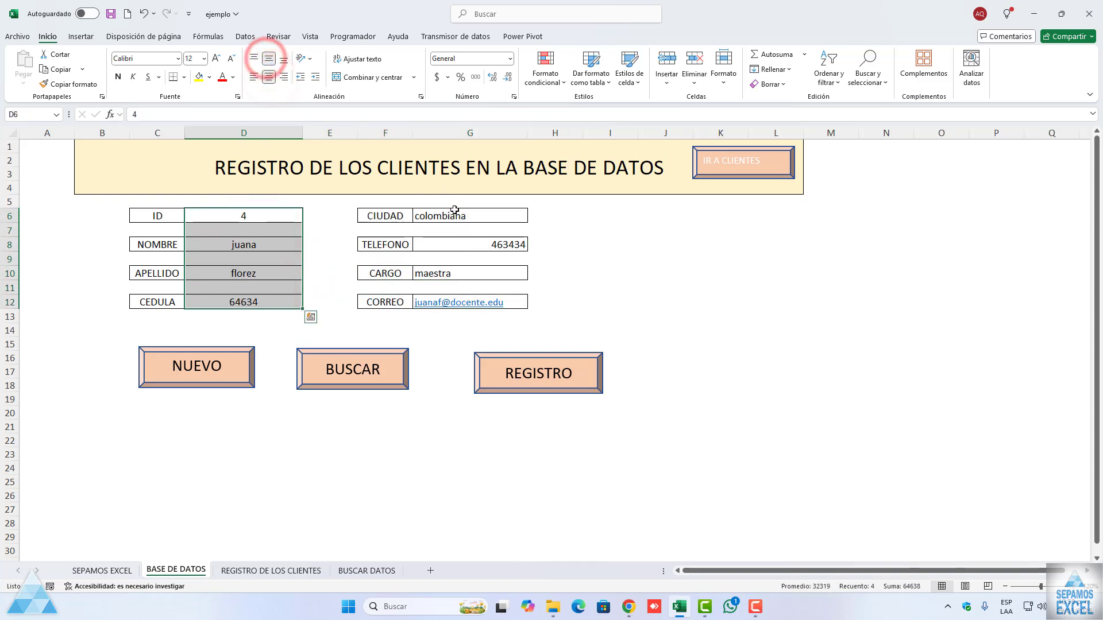
drag(458, 216, 473, 305)
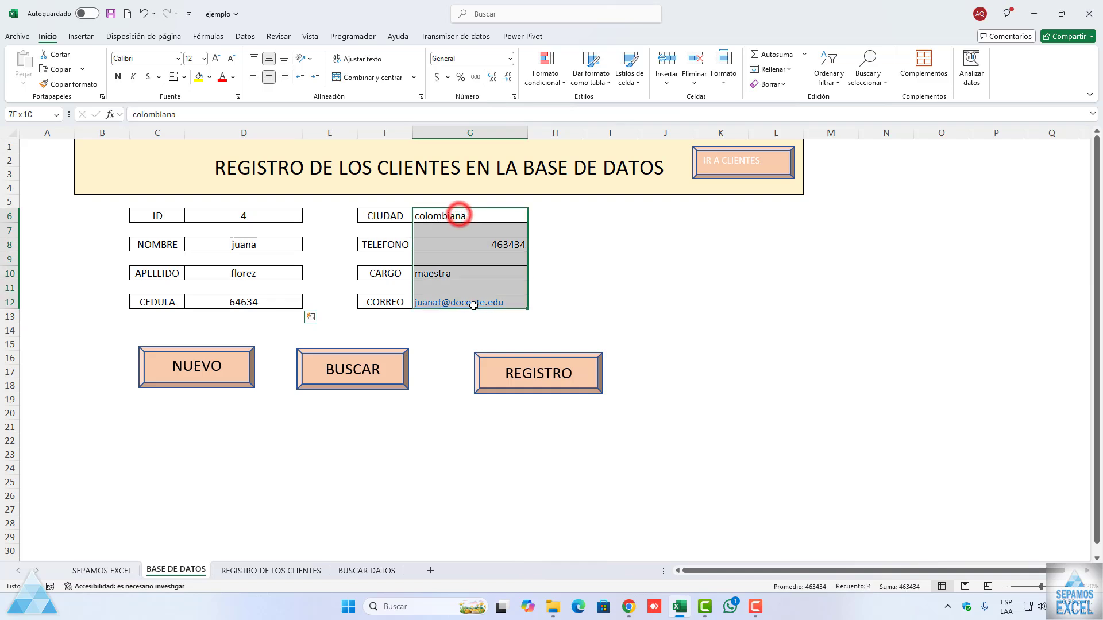
click(269, 77)
click(616, 239)
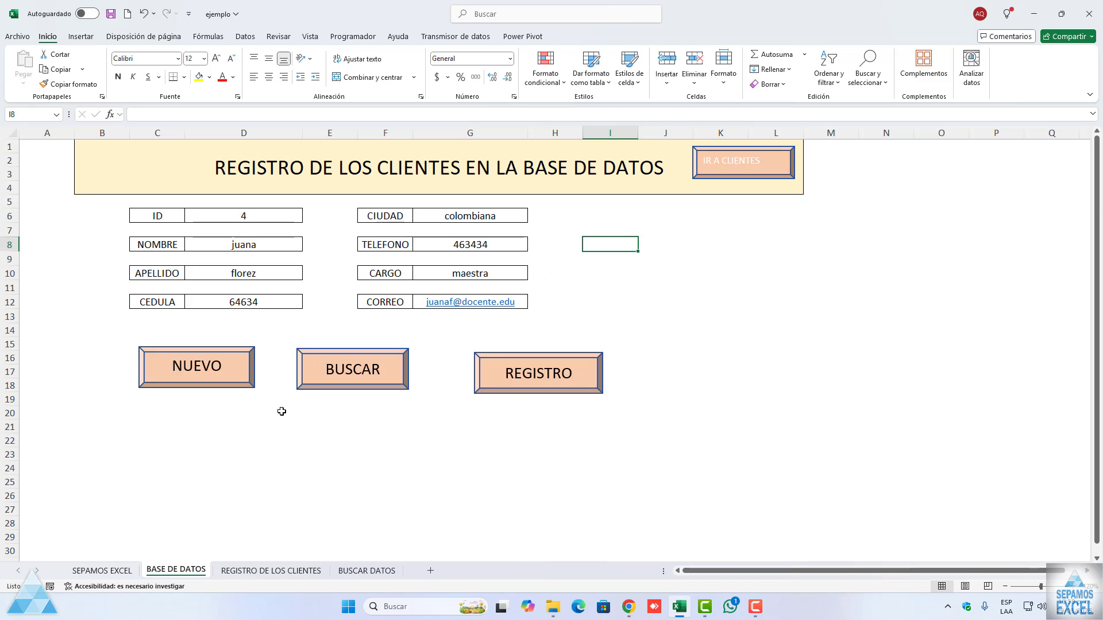
Step: Review the client table on REGISTRO DE LOS CLIENTES and the lookup row on BUSCAR DATOS
click(270, 570)
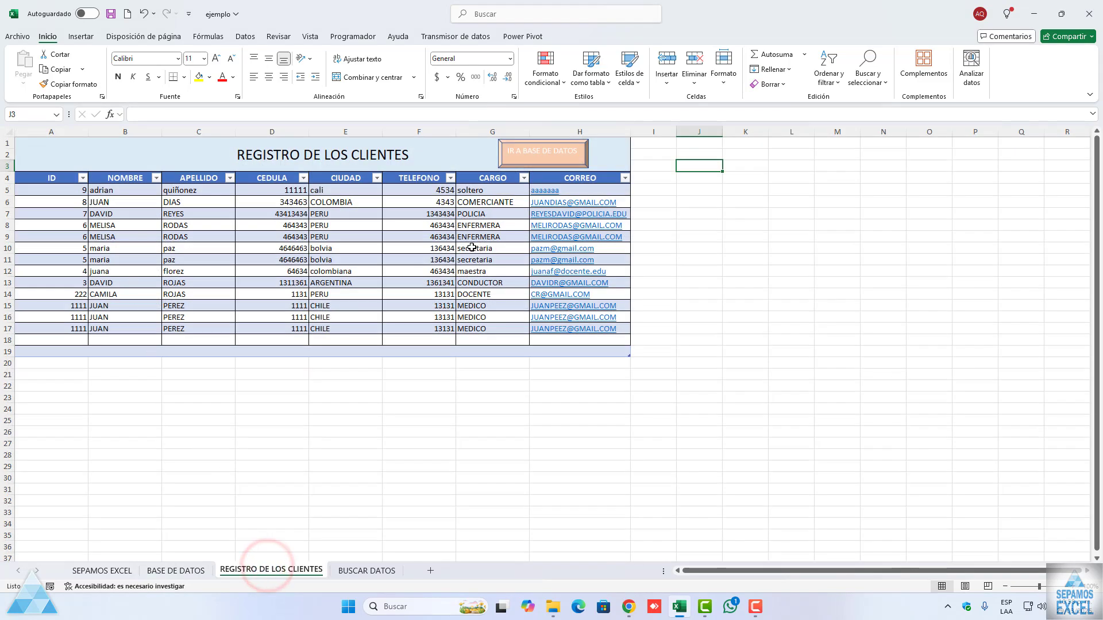
scroll(584, 529, up, 2)
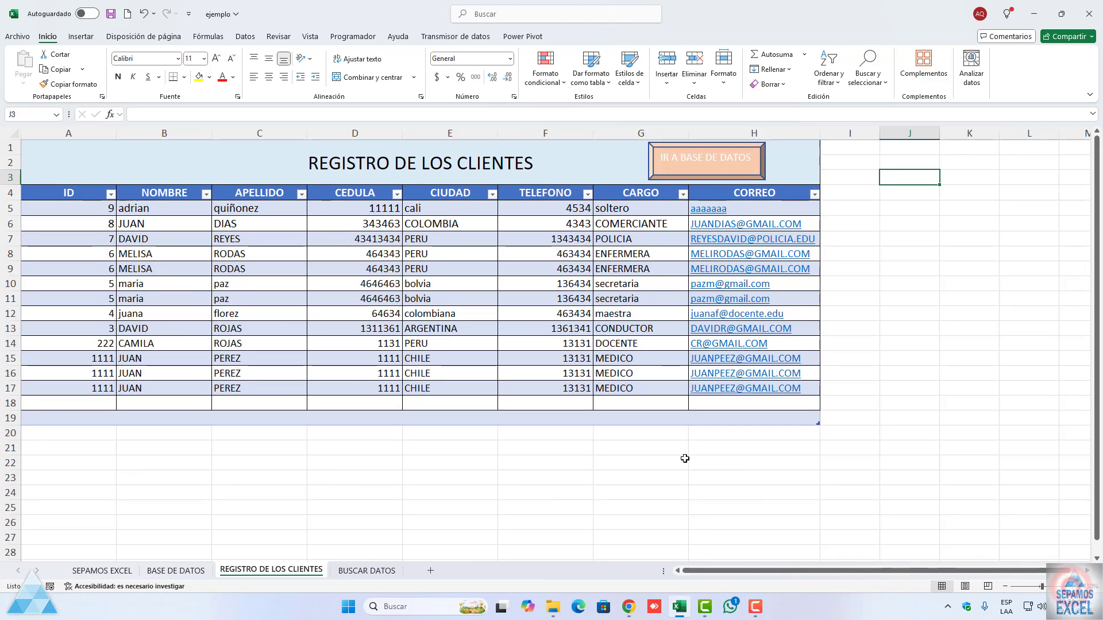
click(379, 570)
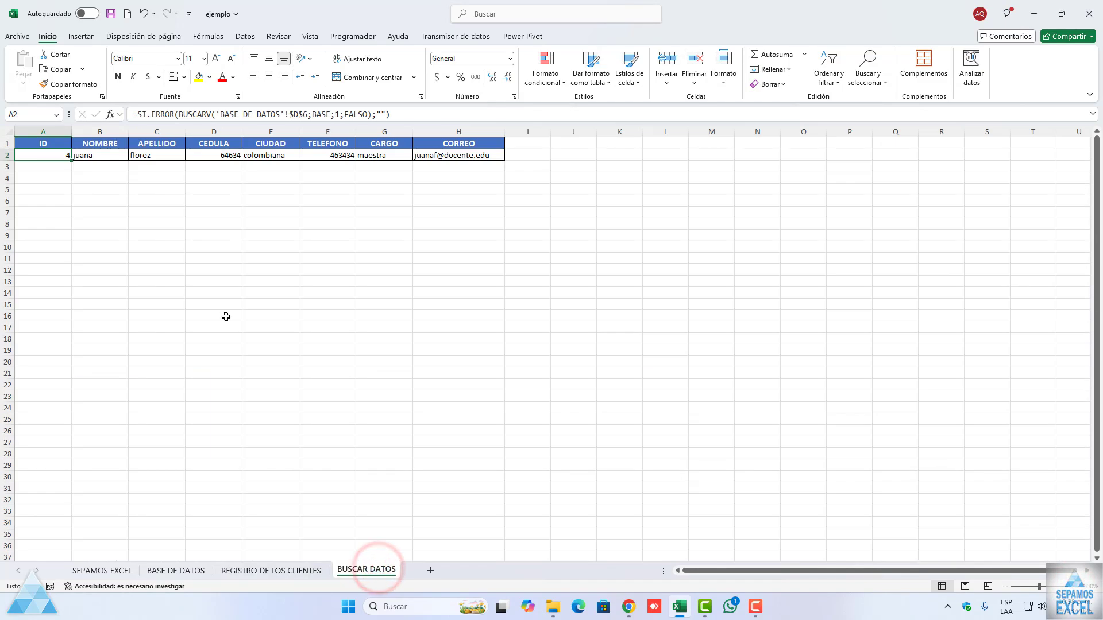
click(225, 316)
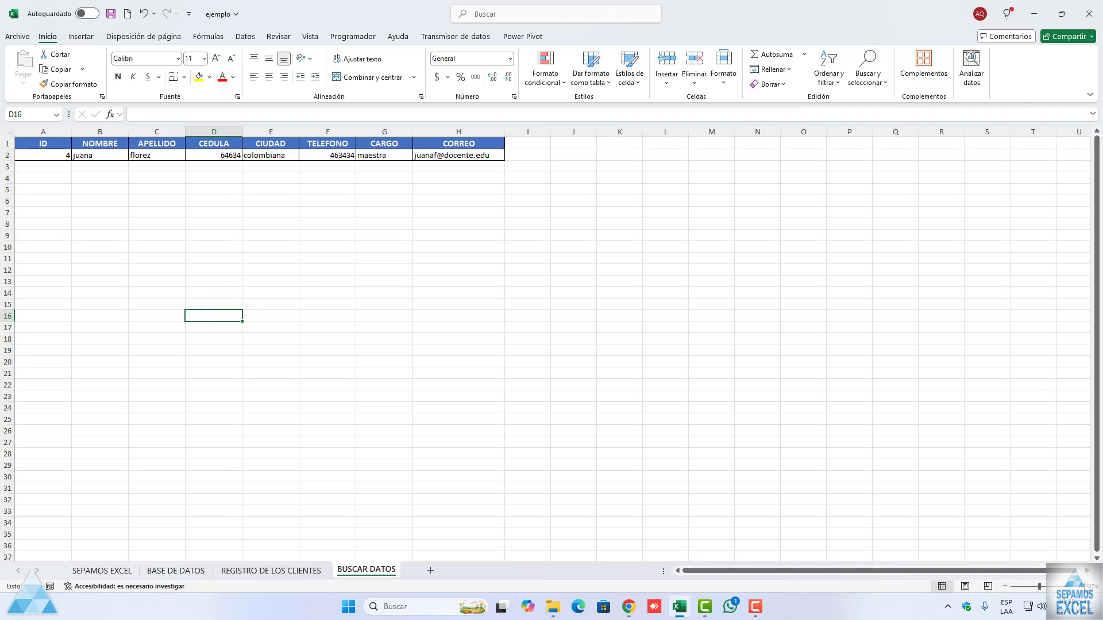
scroll(635, 391, up, 2)
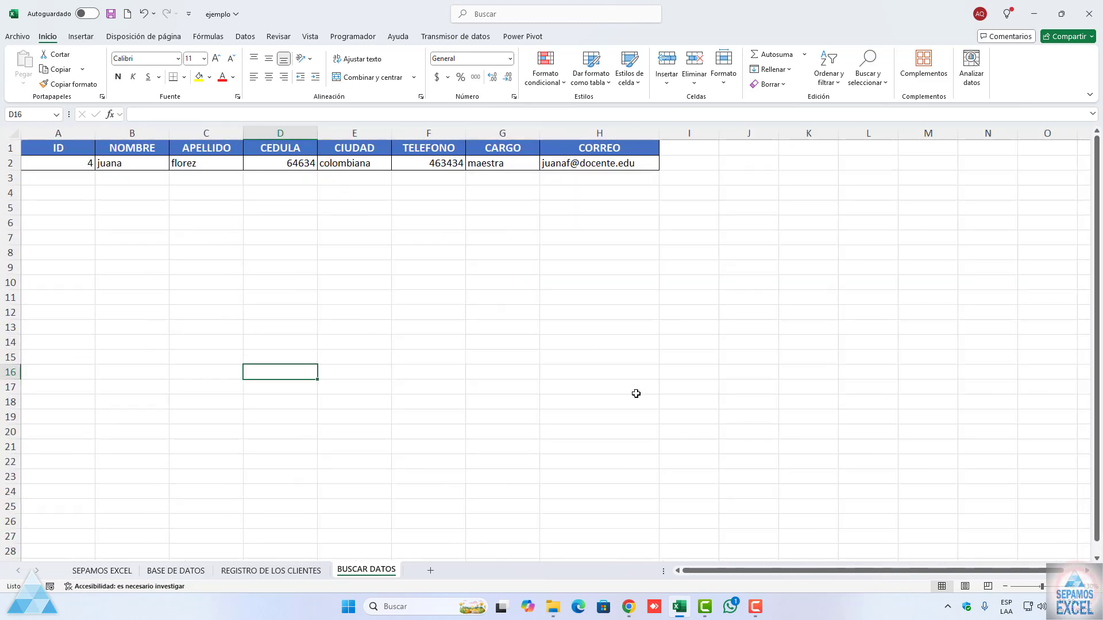
Step: Move the REGISTRO and NUEVO shapes on BASE DE DATOS closer to BUSCAR, lining all three up in one row
click(194, 572)
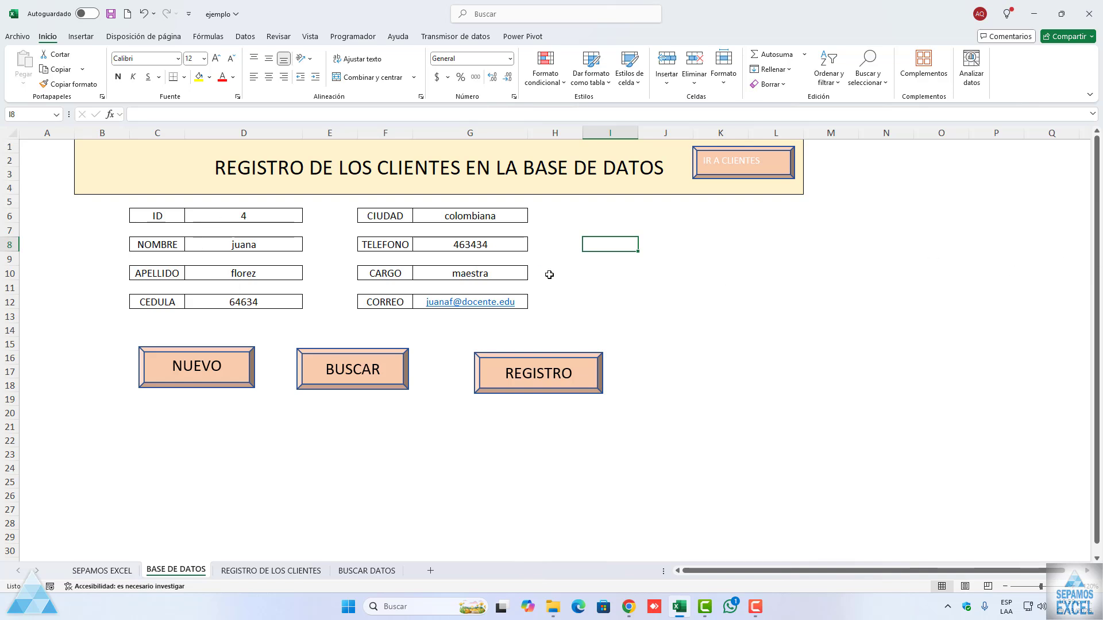
right_click(535, 373)
click(423, 421)
drag(501, 391, 442, 386)
click(238, 377)
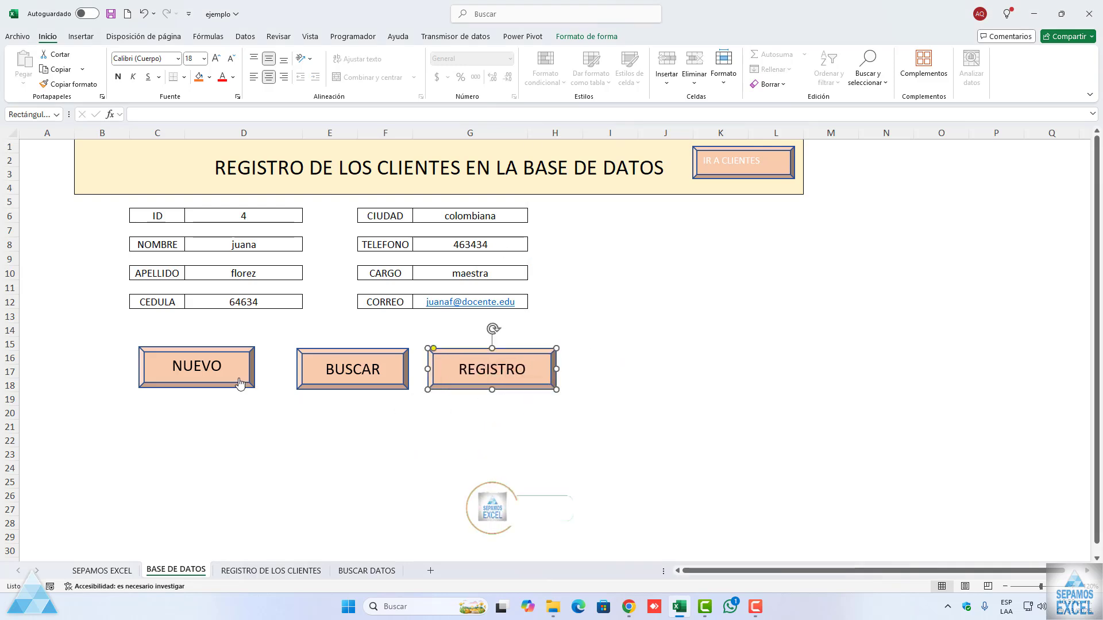
click(192, 417)
drag(234, 385, 255, 386)
click(294, 429)
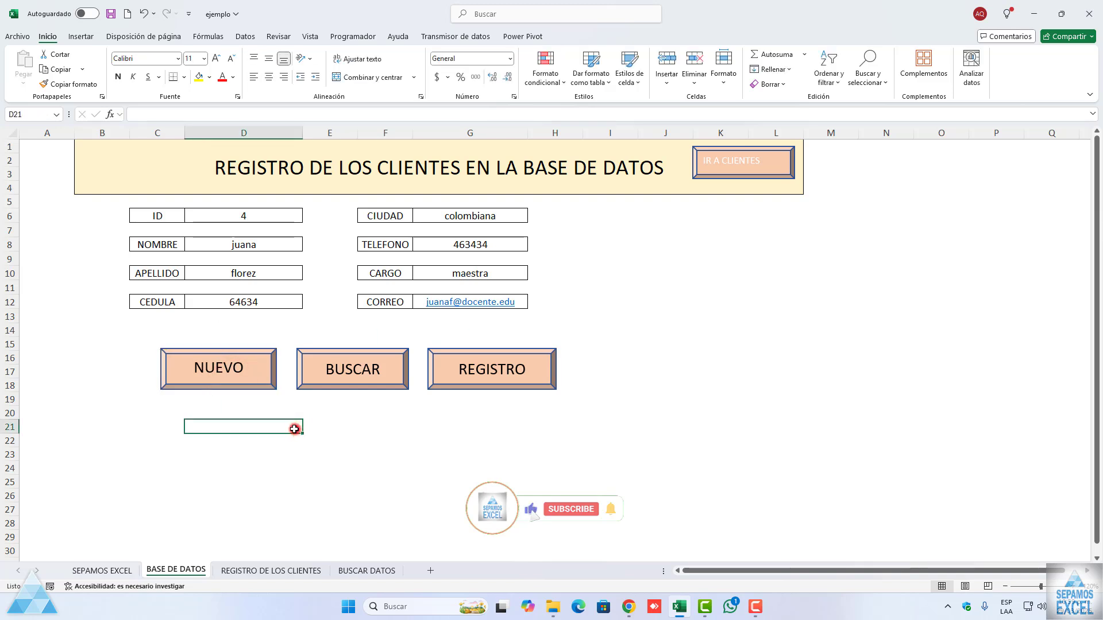
Step: Empty the client form with NUEVO and test the IR A CLIENTES and IR A BASE DE DATOS navigation between the two sheets
click(250, 380)
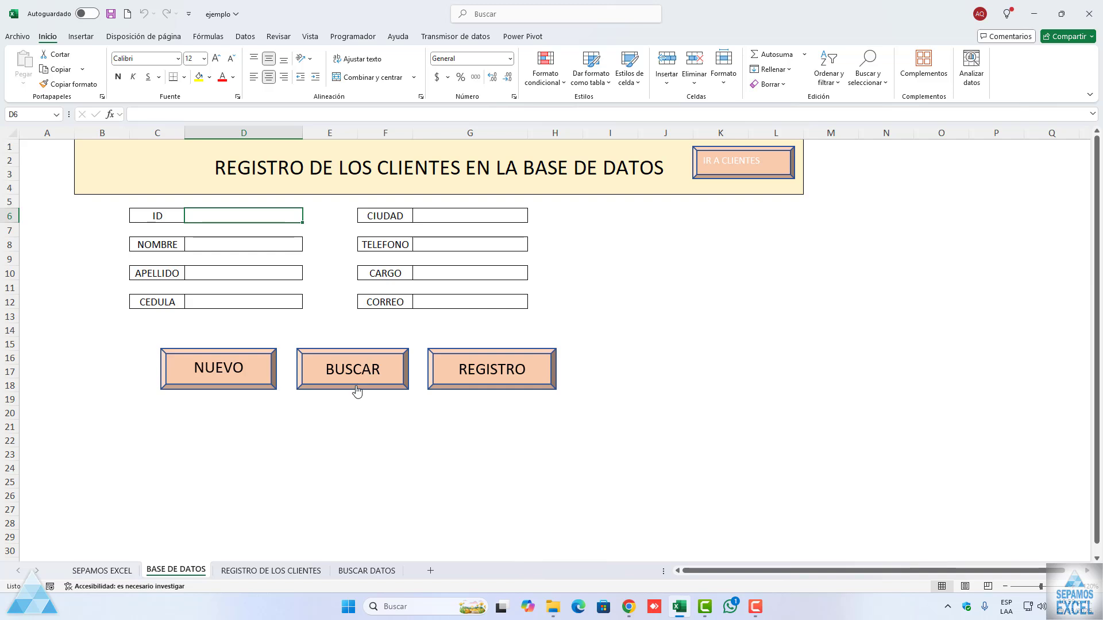
click(735, 165)
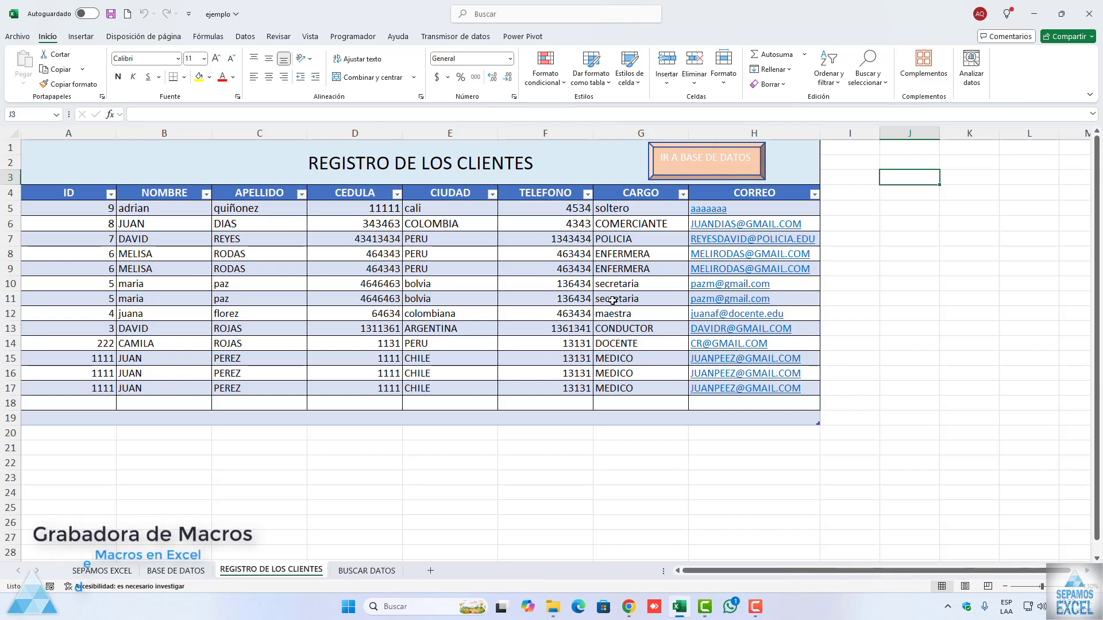
click(672, 163)
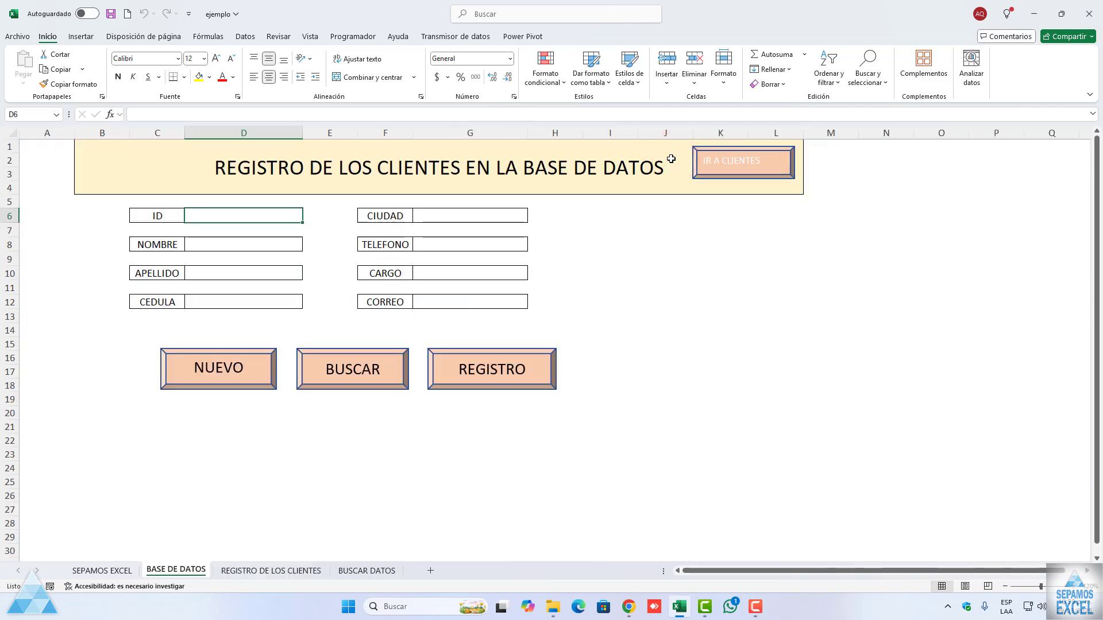
click(696, 157)
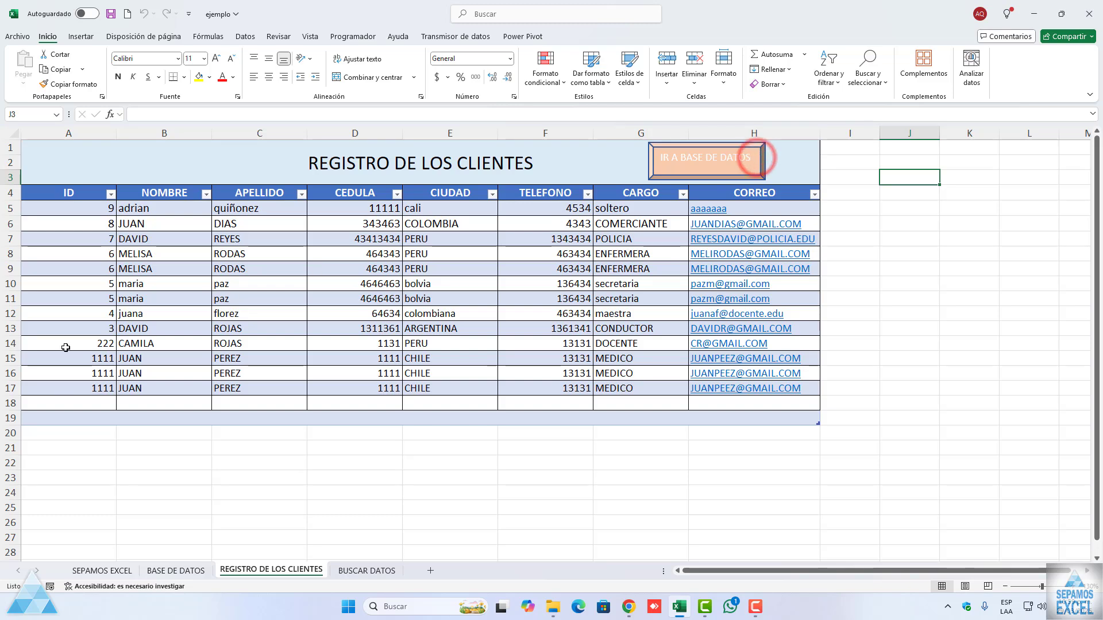
Step: Return to BASE DE DATOS and enter the new client's ID, first names, surnames and CEDULA number in the form
click(662, 172)
text(10)
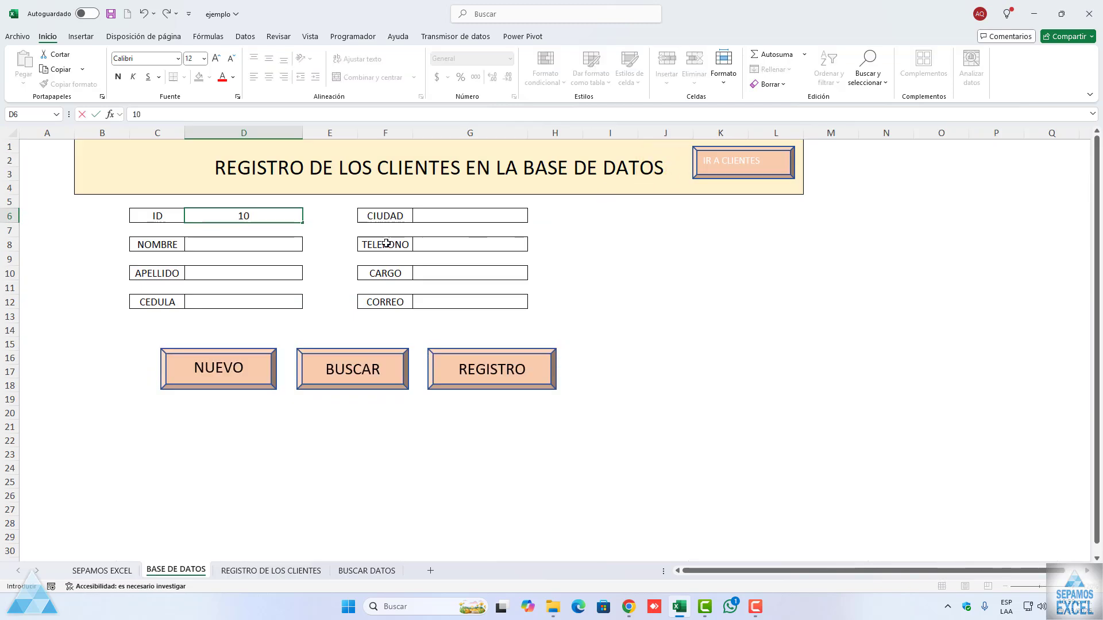
click(241, 245)
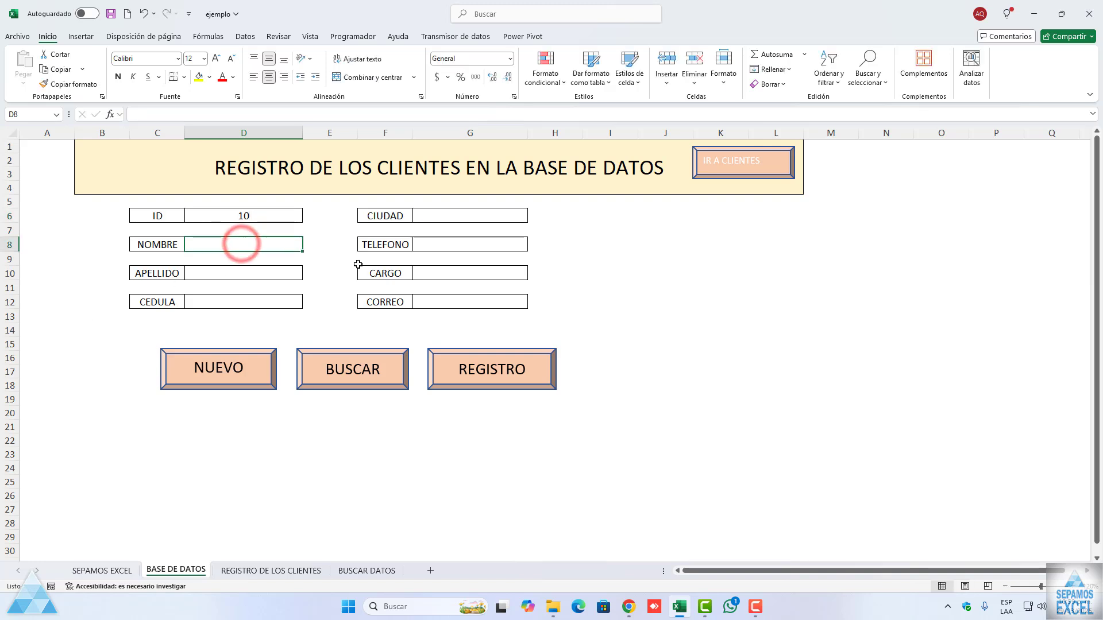
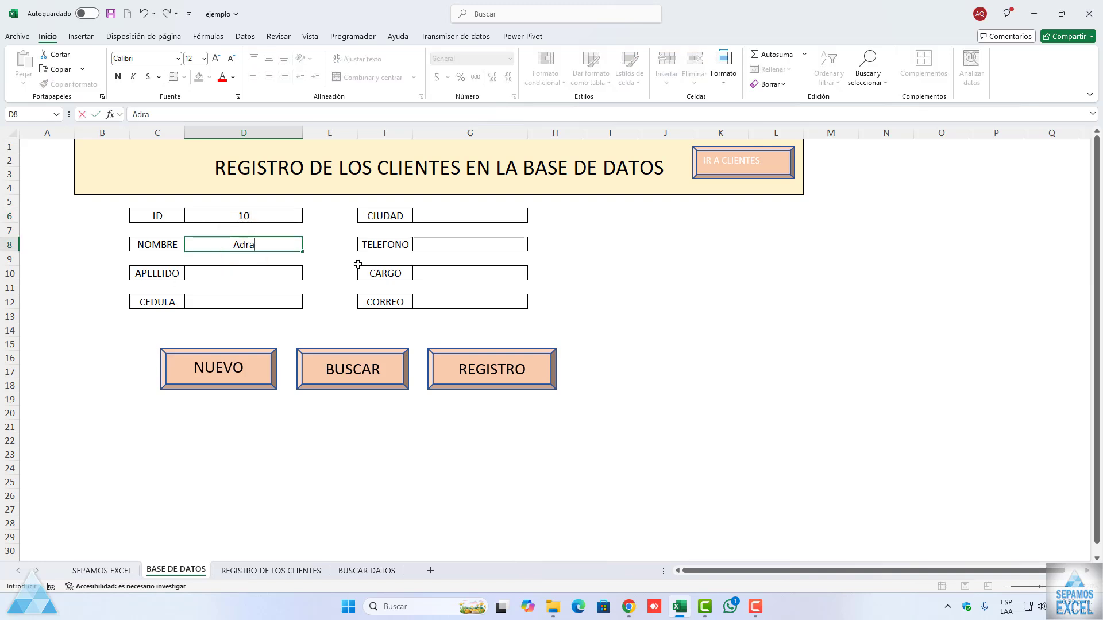
click(289, 278)
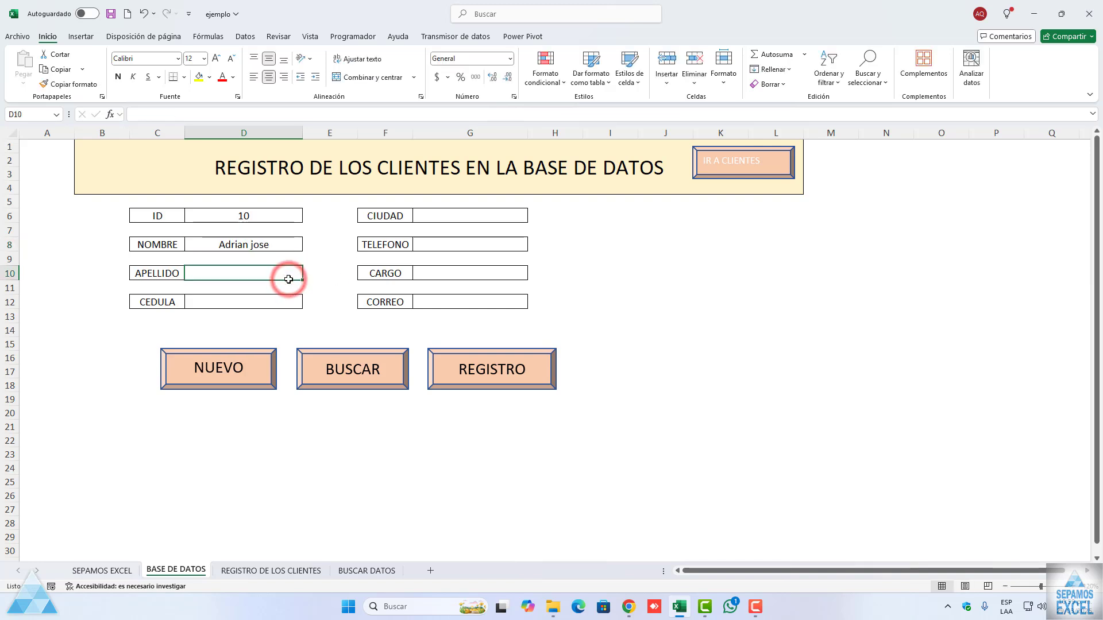
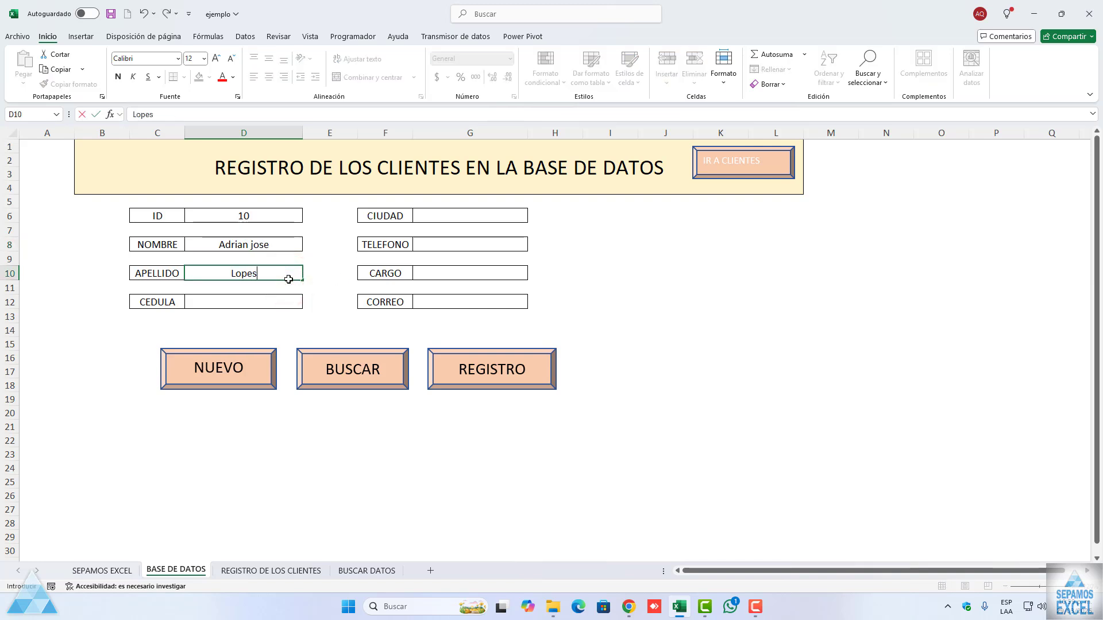
click(285, 308)
text(111111)
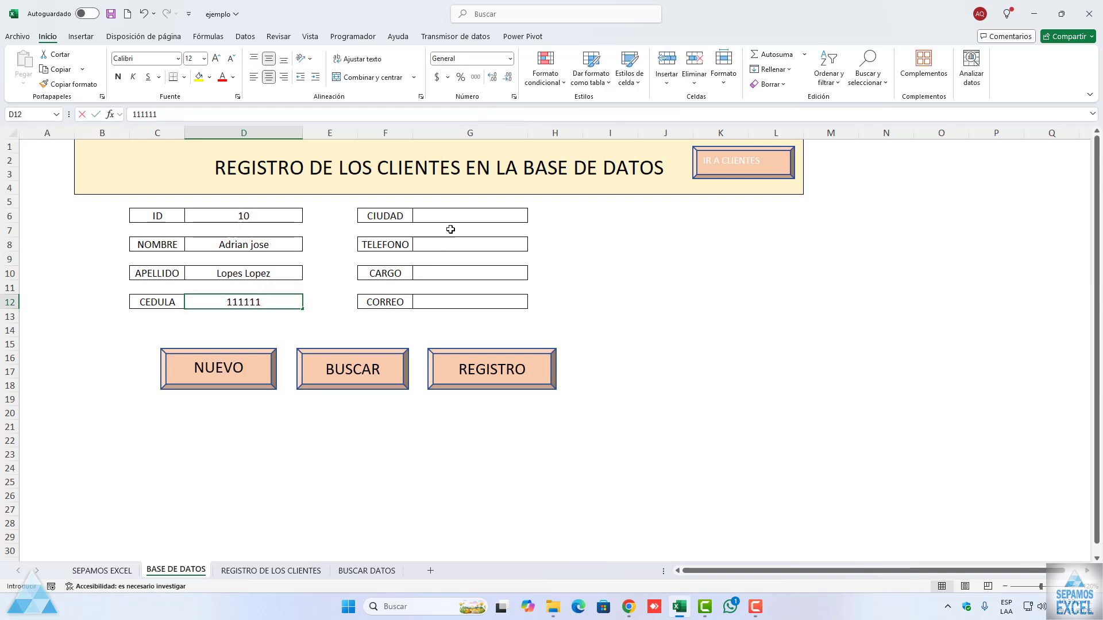
Step: Complete the client form with CIUDAD cali, the phone number, CARGO conductor and the client's e-mail address
click(450, 220)
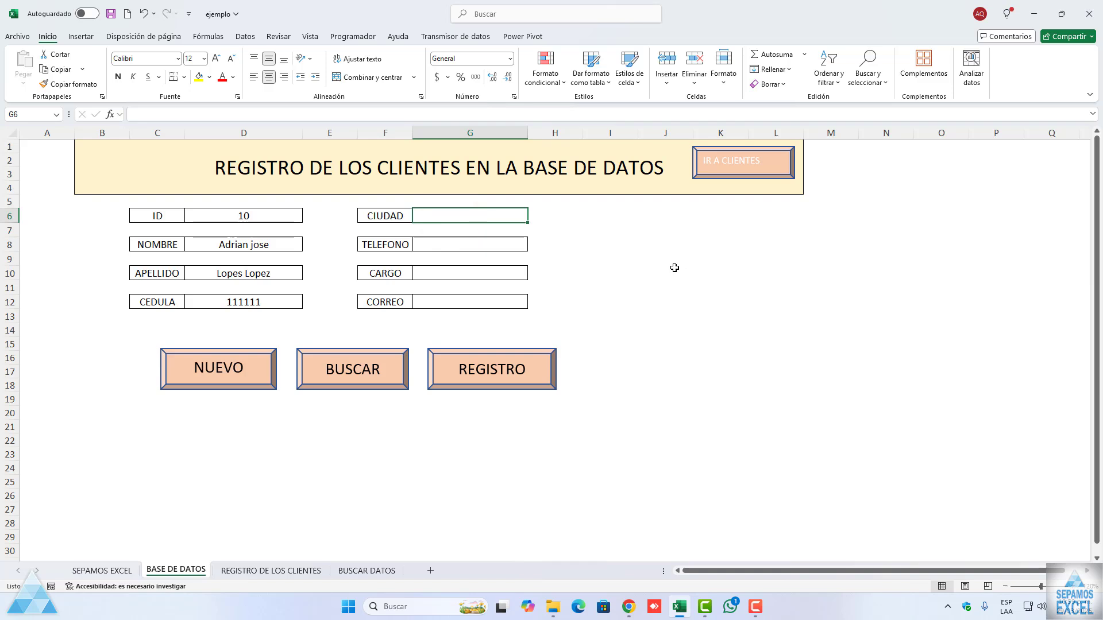
text(cali)
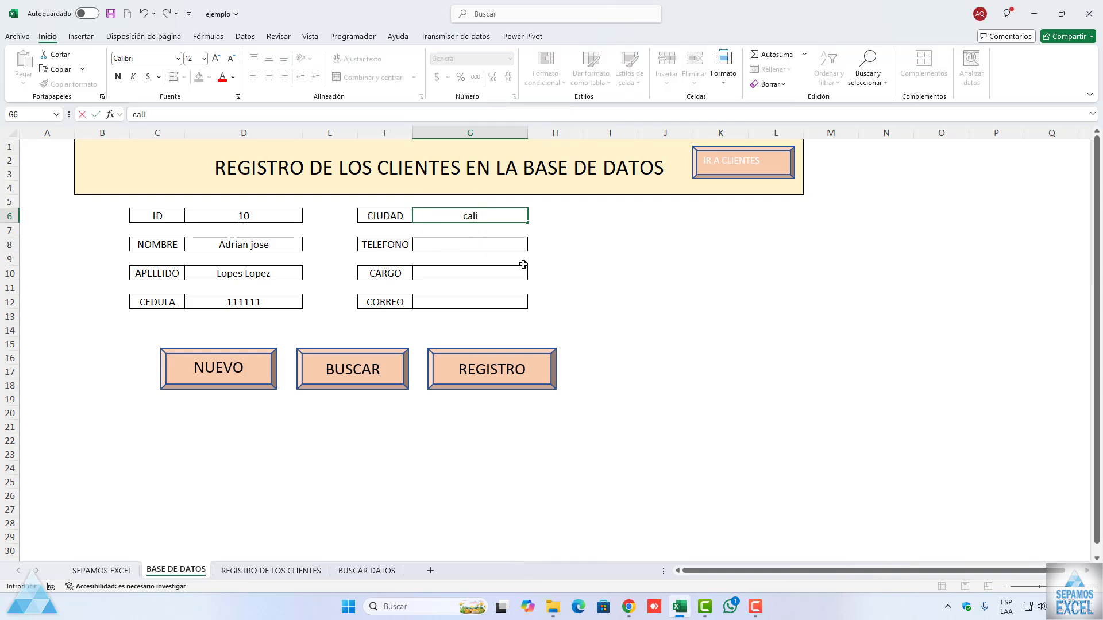
click(498, 245)
text(84)
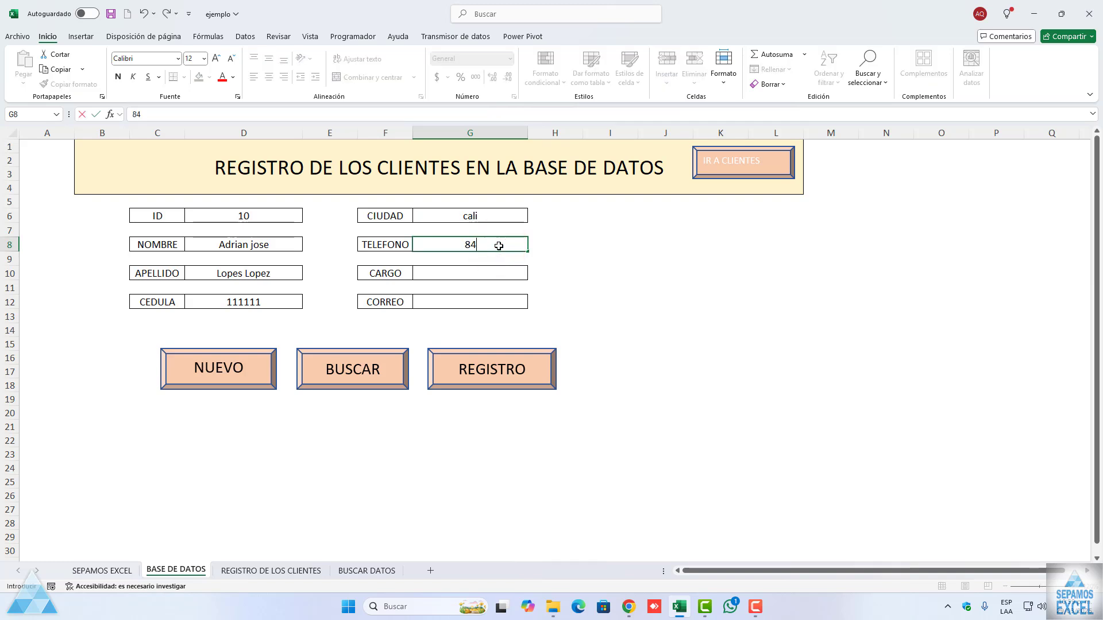
text(3434)
click(468, 275)
text(conductor)
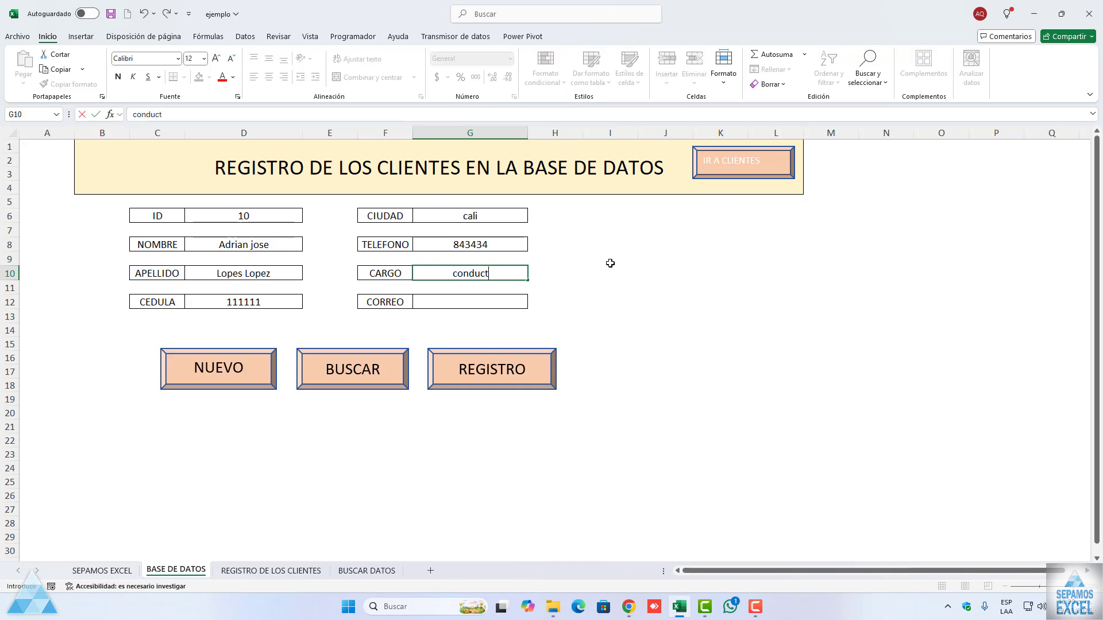
click(506, 305)
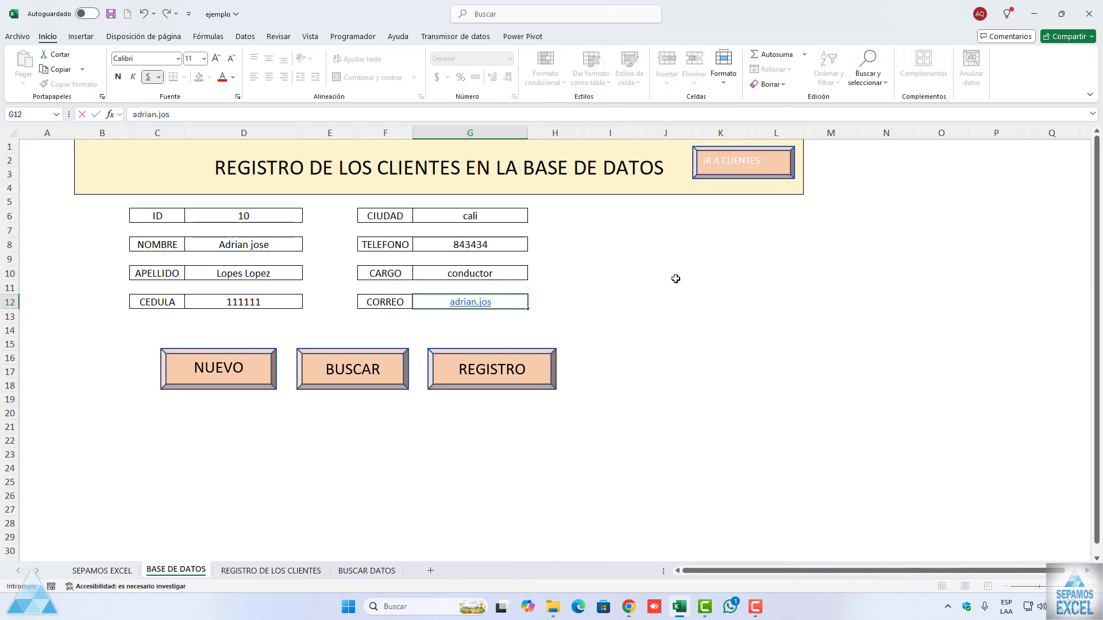
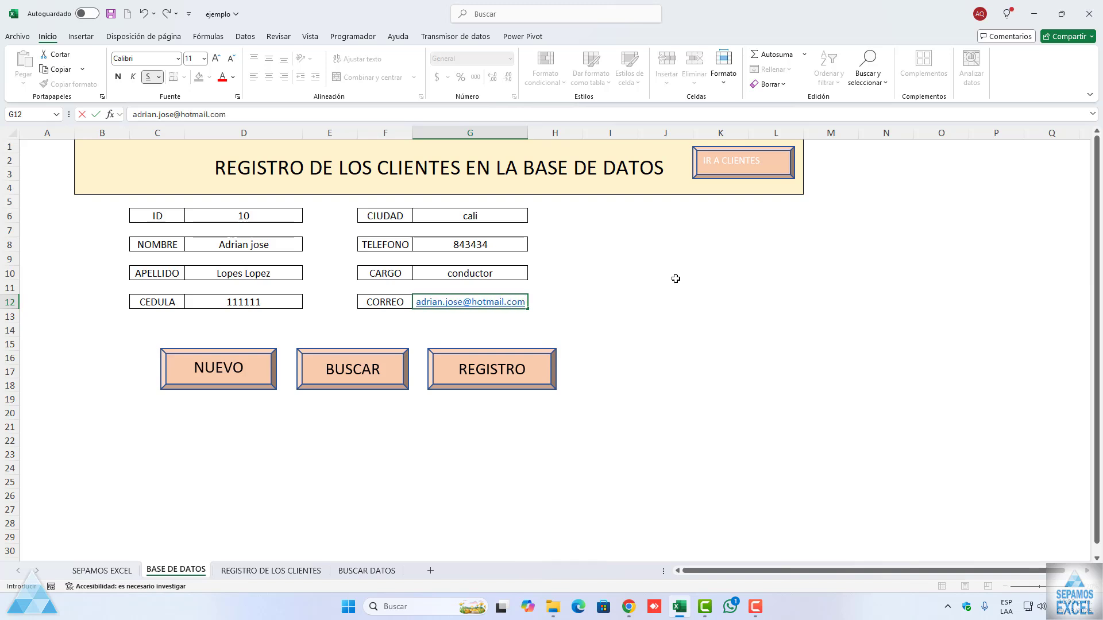
click(675, 278)
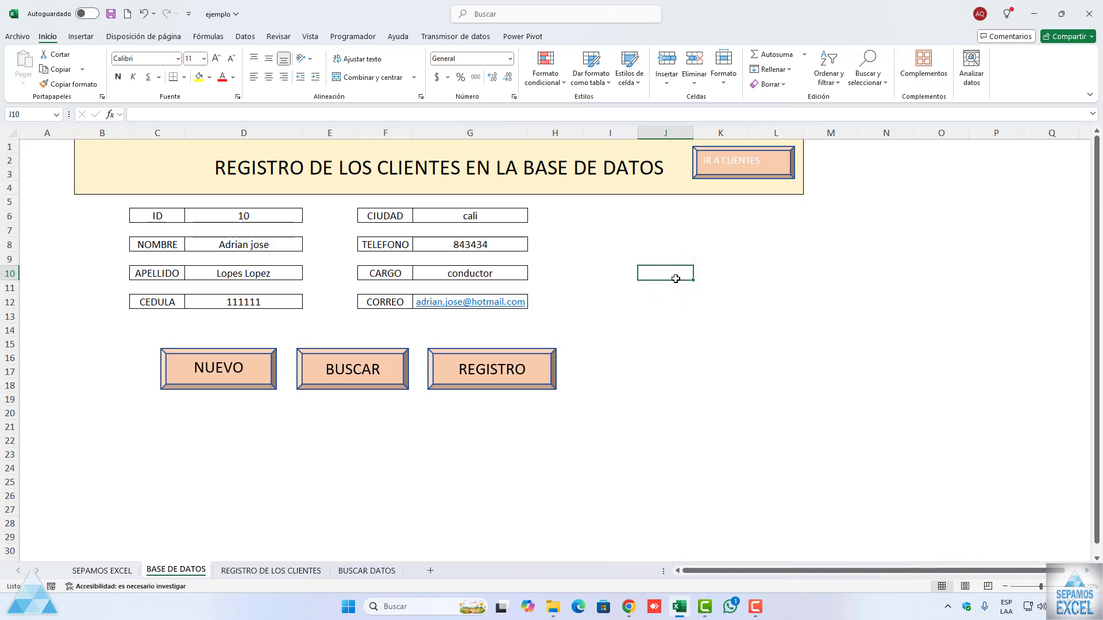
click(474, 370)
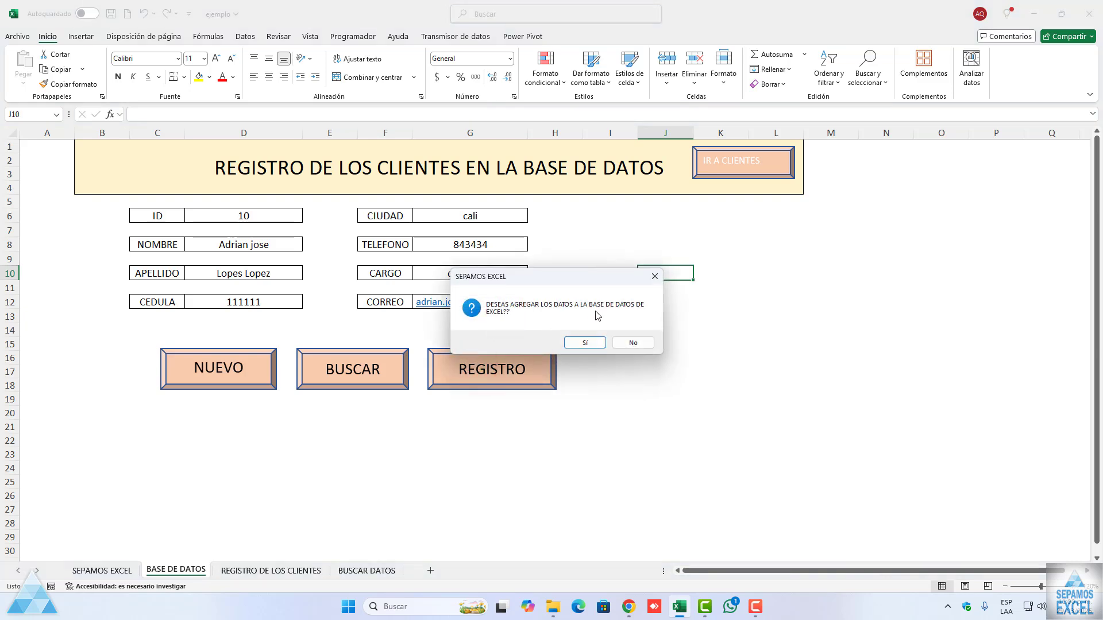
click(602, 427)
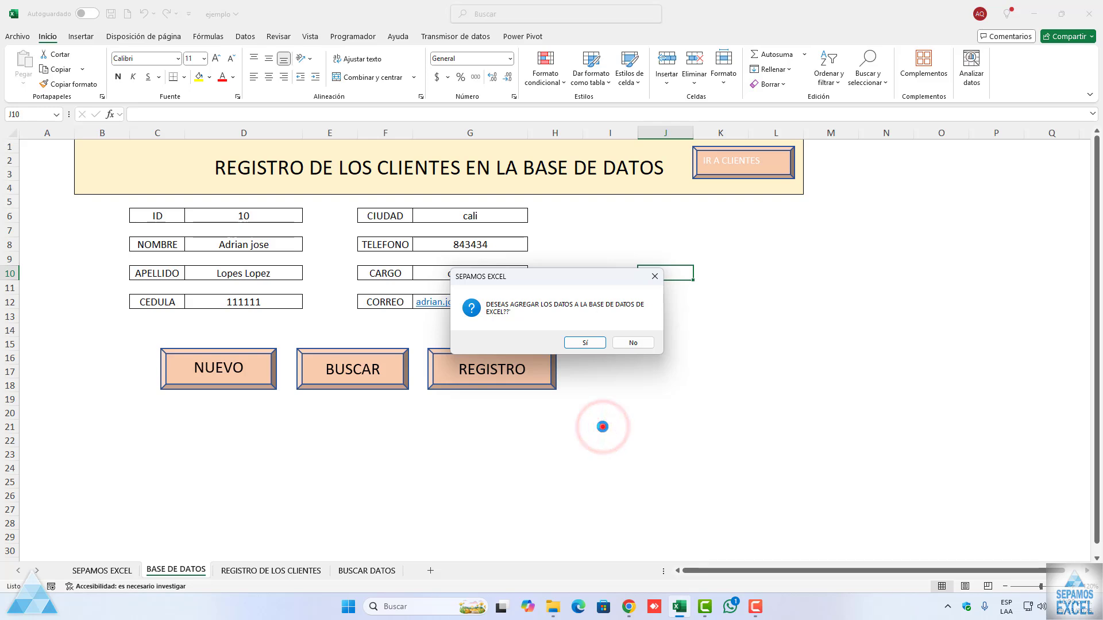
drag(519, 271, 381, 369)
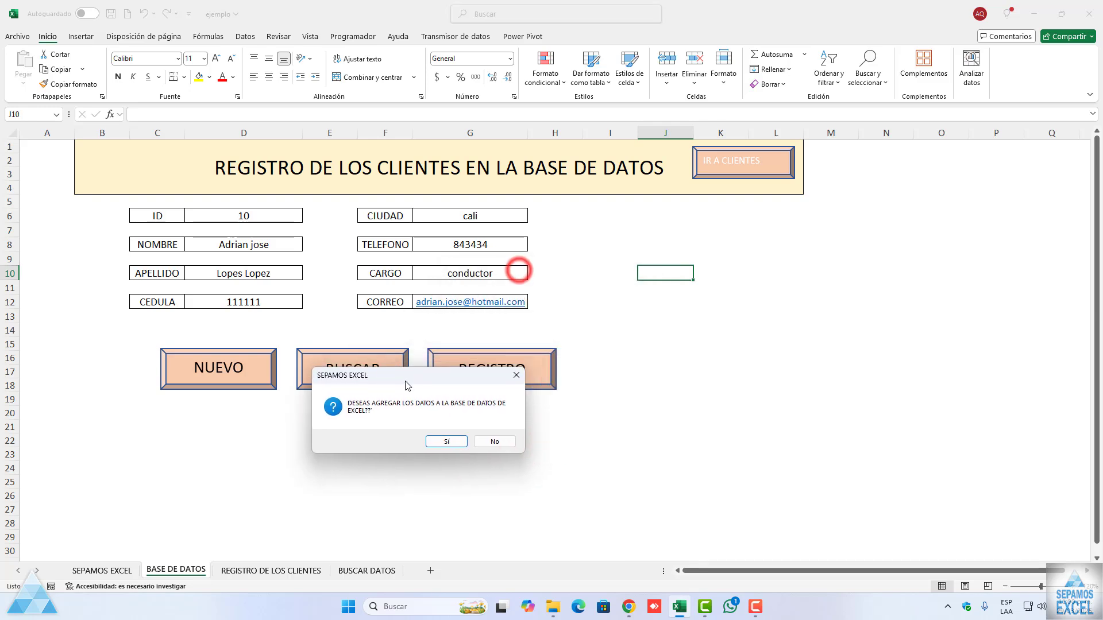
click(484, 445)
click(591, 343)
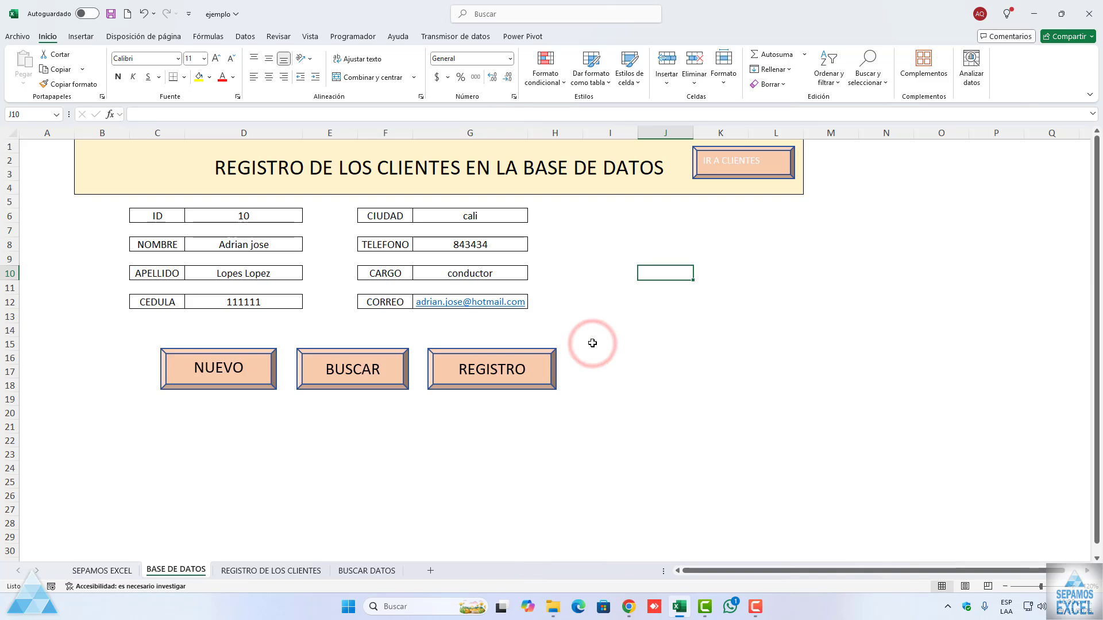
Step: Add the client to the database with REGISTRO, accepting the prompts, and go to the client table with IR A CLIENTES
click(500, 373)
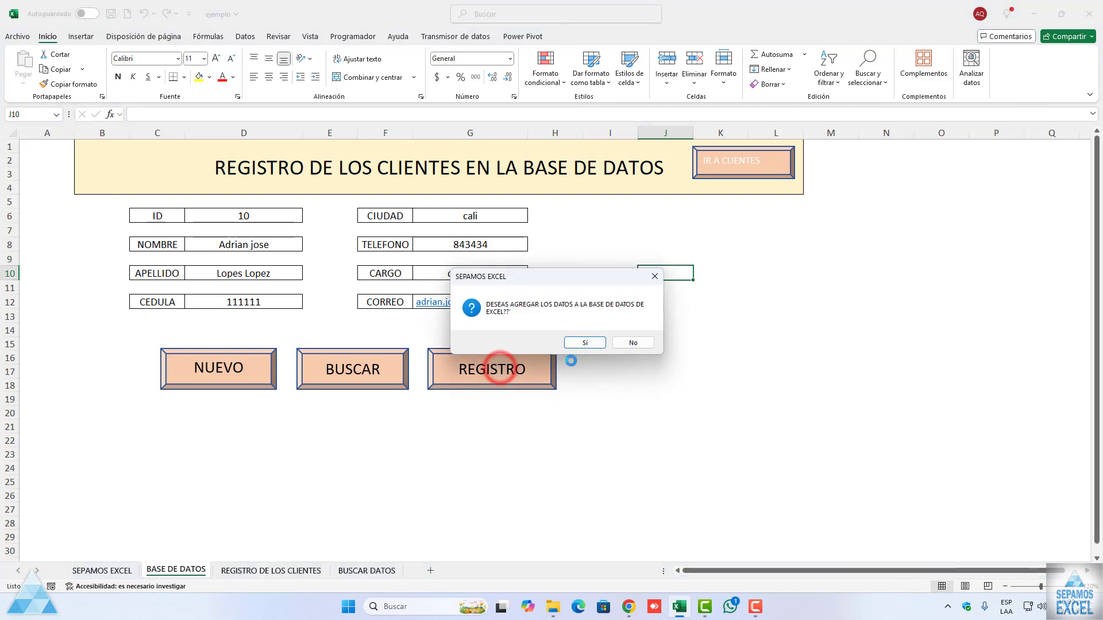
click(581, 345)
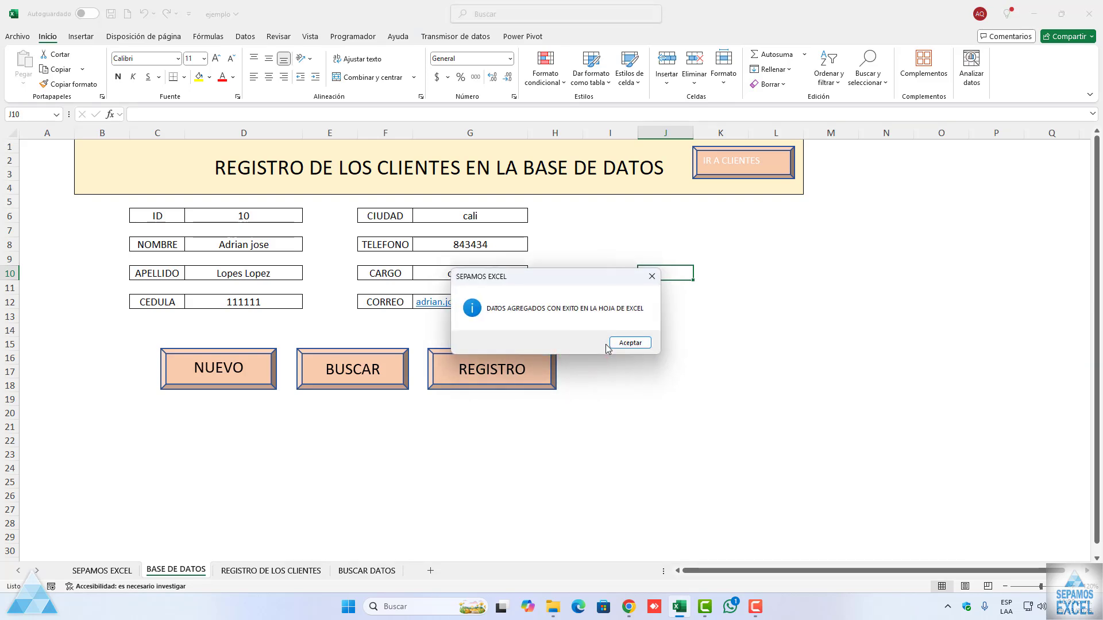
click(625, 344)
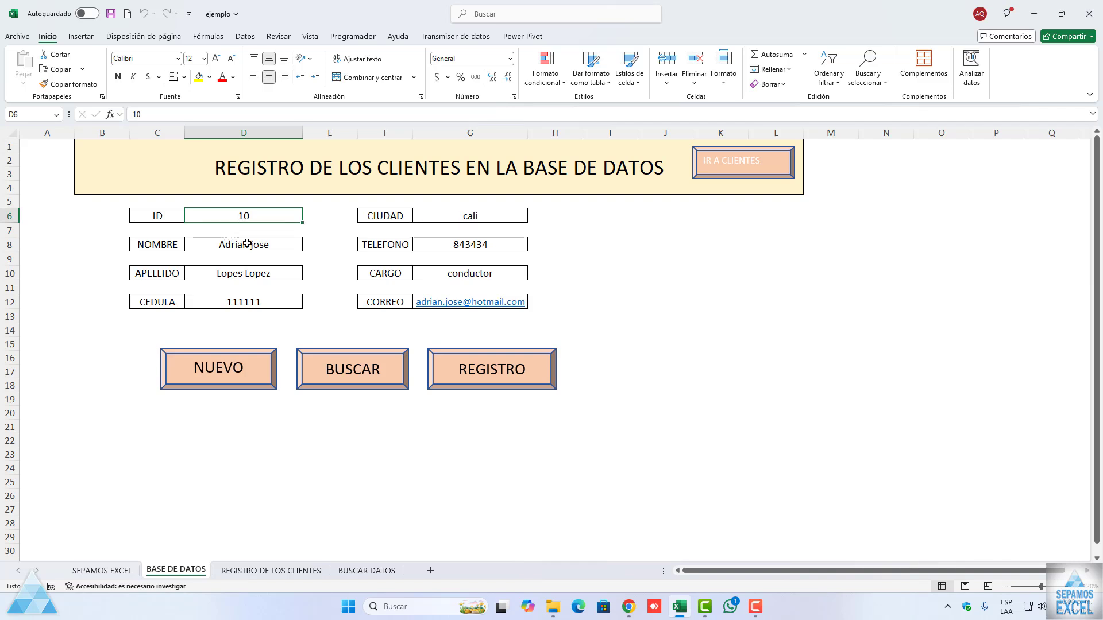
click(699, 341)
click(266, 217)
click(727, 163)
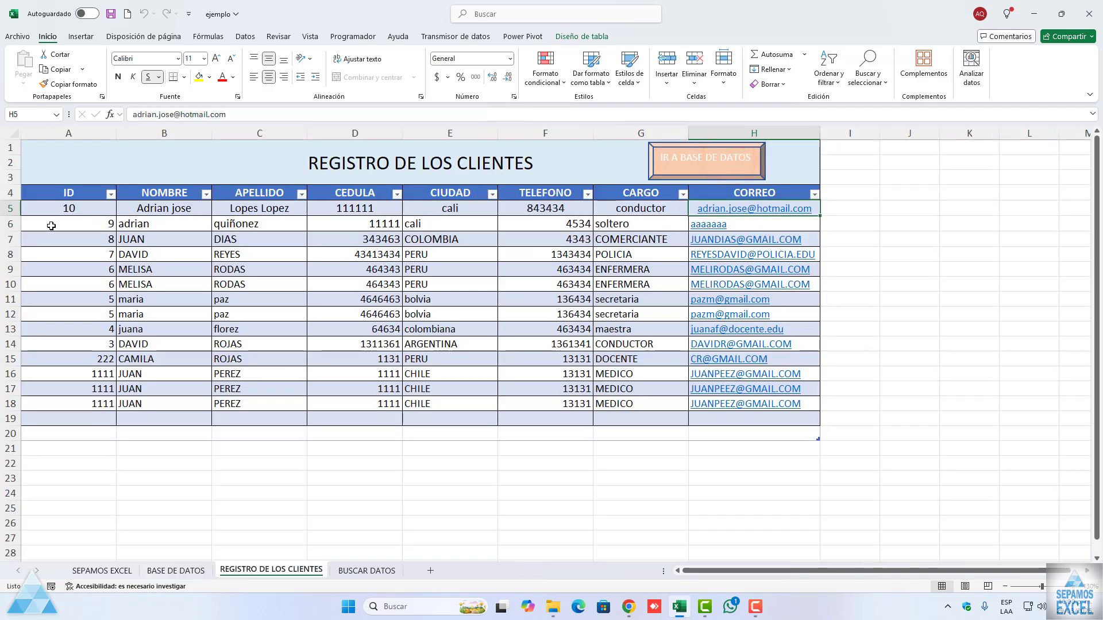
Step: Center the client entries in A5:H18 on the REGISTRO DE LOS CLIENTES sheet
drag(62, 209, 795, 408)
click(268, 77)
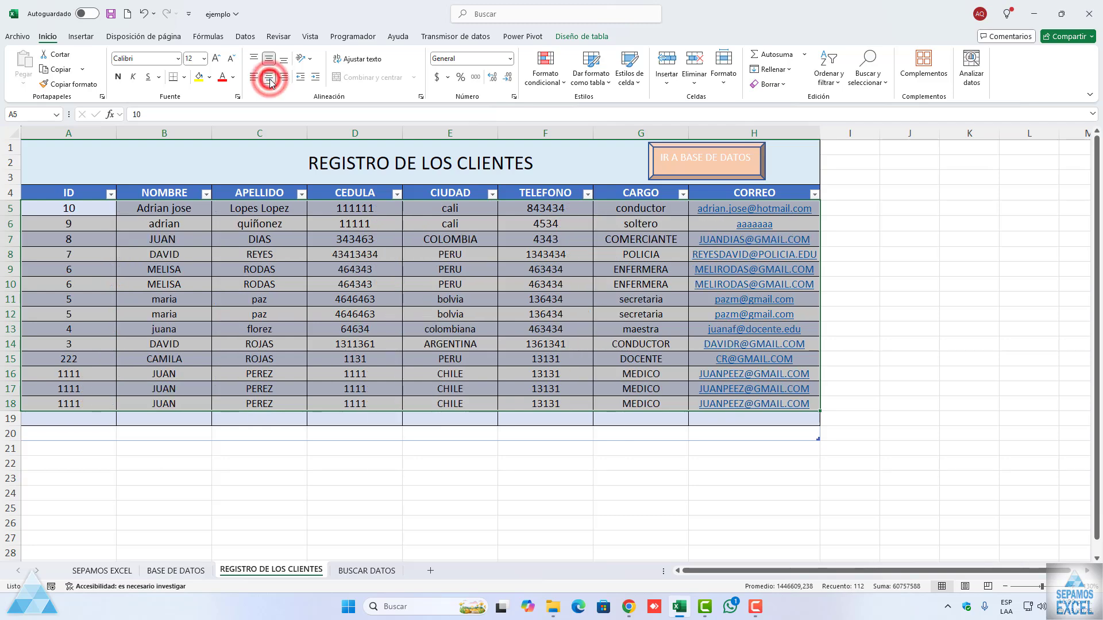
click(334, 490)
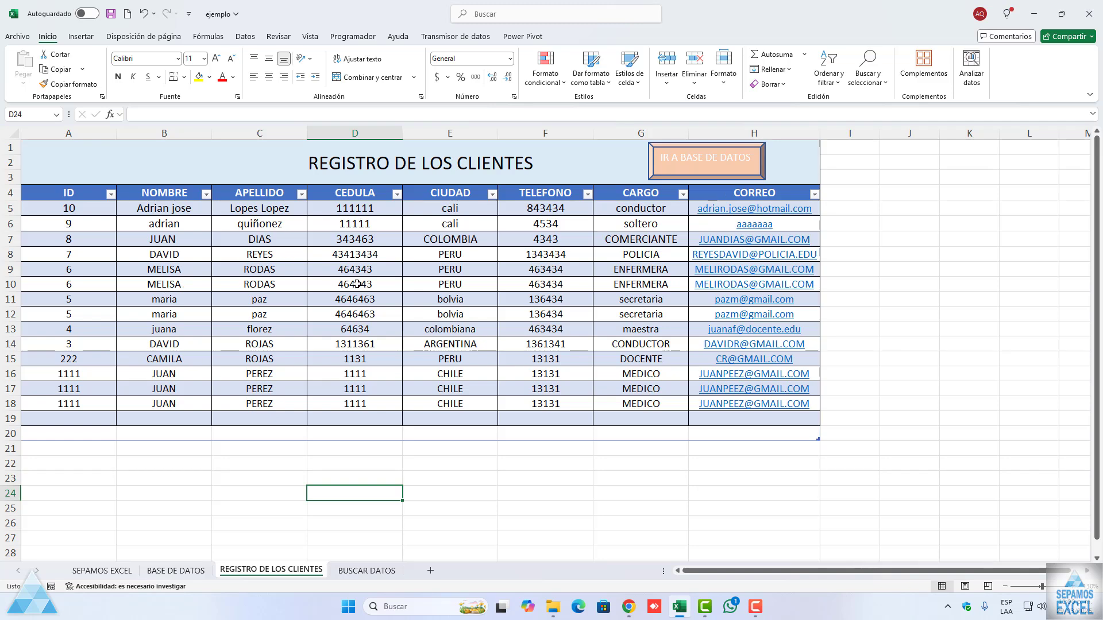
Step: Empty the BASE DE DATOS form with NUEVO and look over the client IDs on REGISTRO DE LOS CLIENTES
click(201, 570)
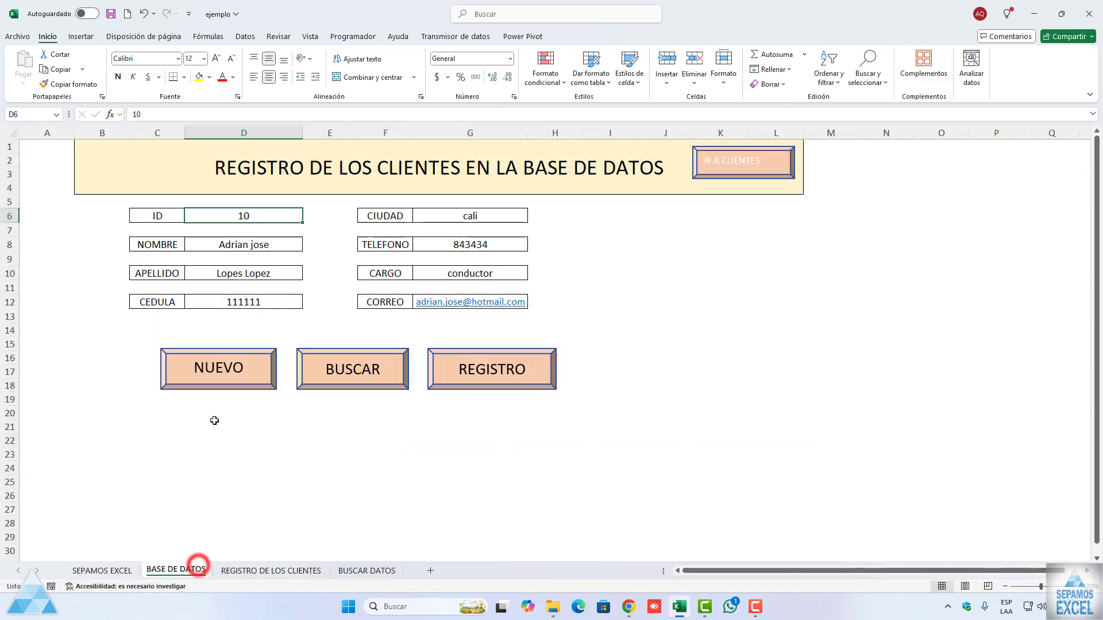
click(235, 383)
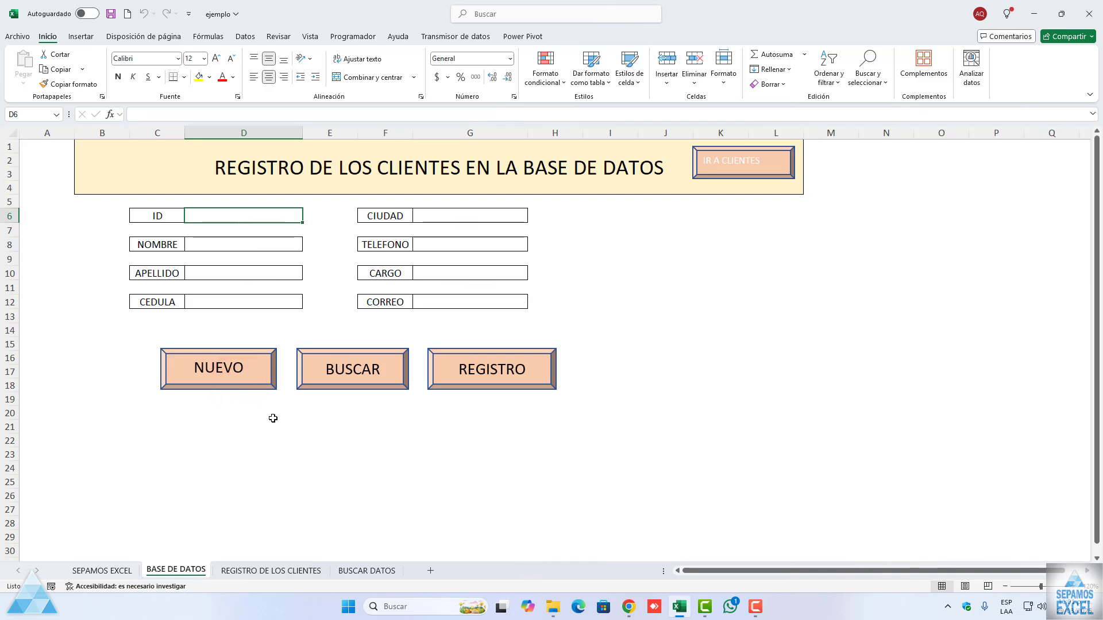
click(350, 571)
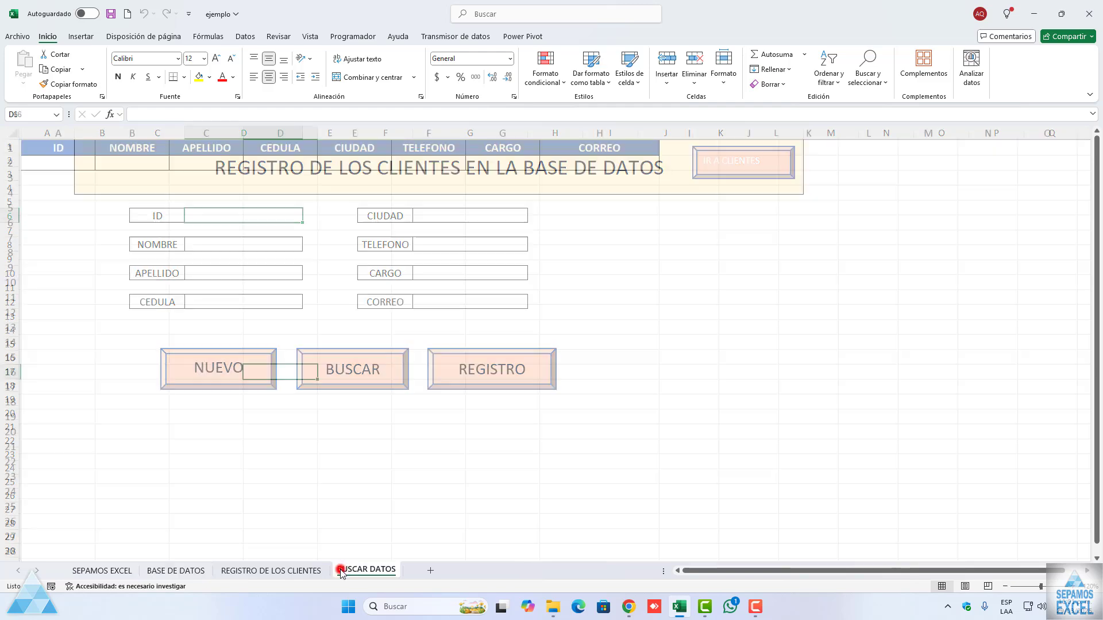
click(293, 570)
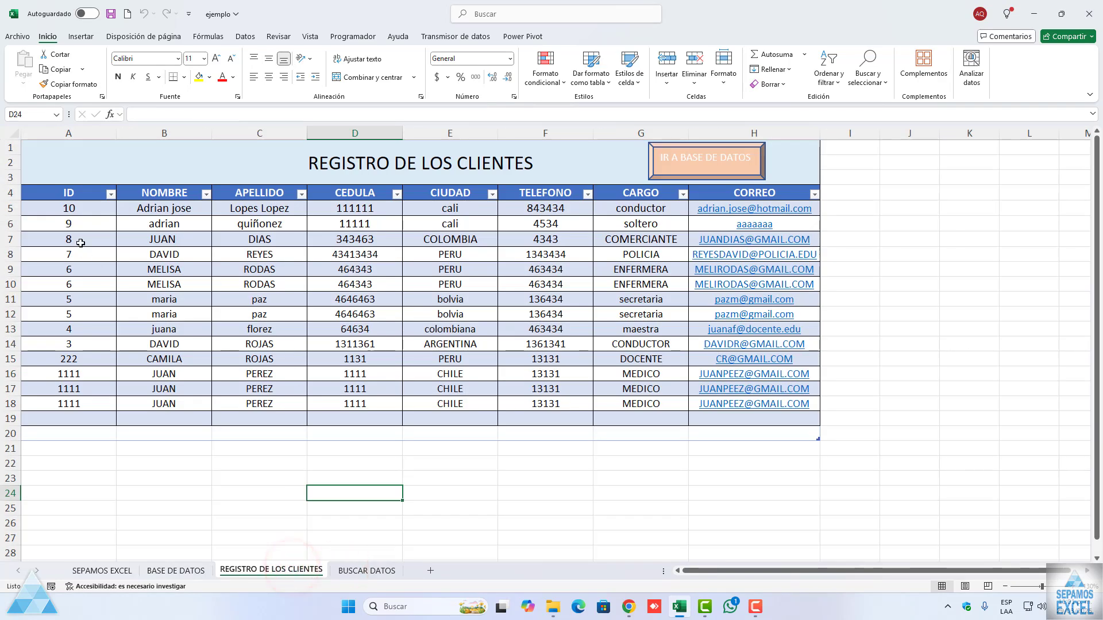
click(176, 570)
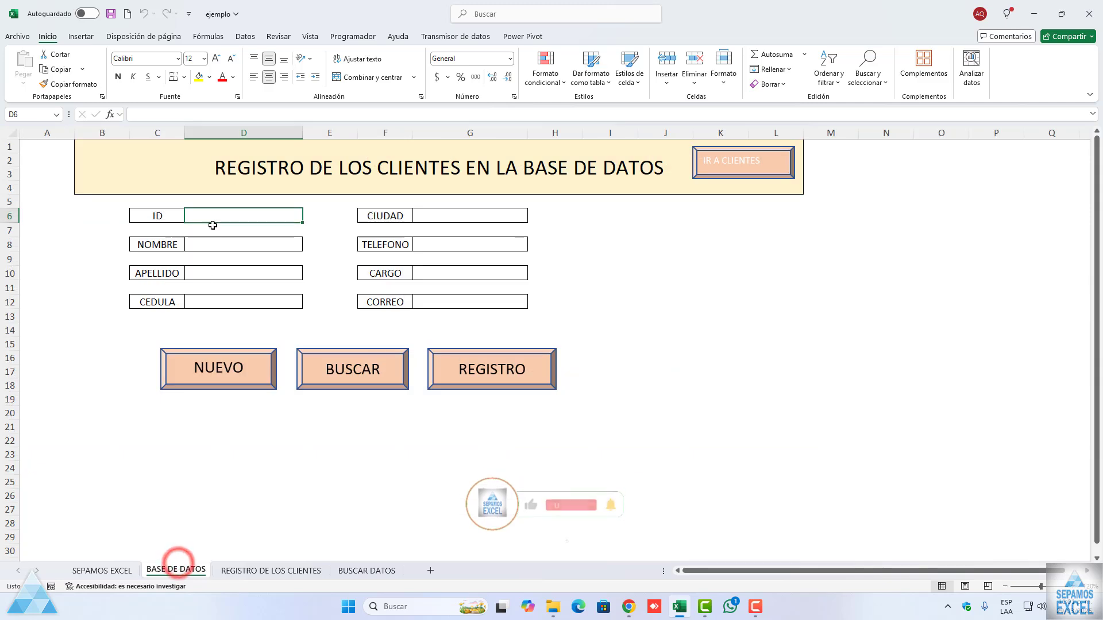
Step: Look up the COMERCIANTE client from COLOMBIA by ID with BUSCAR, accepting the prompts
text(8)
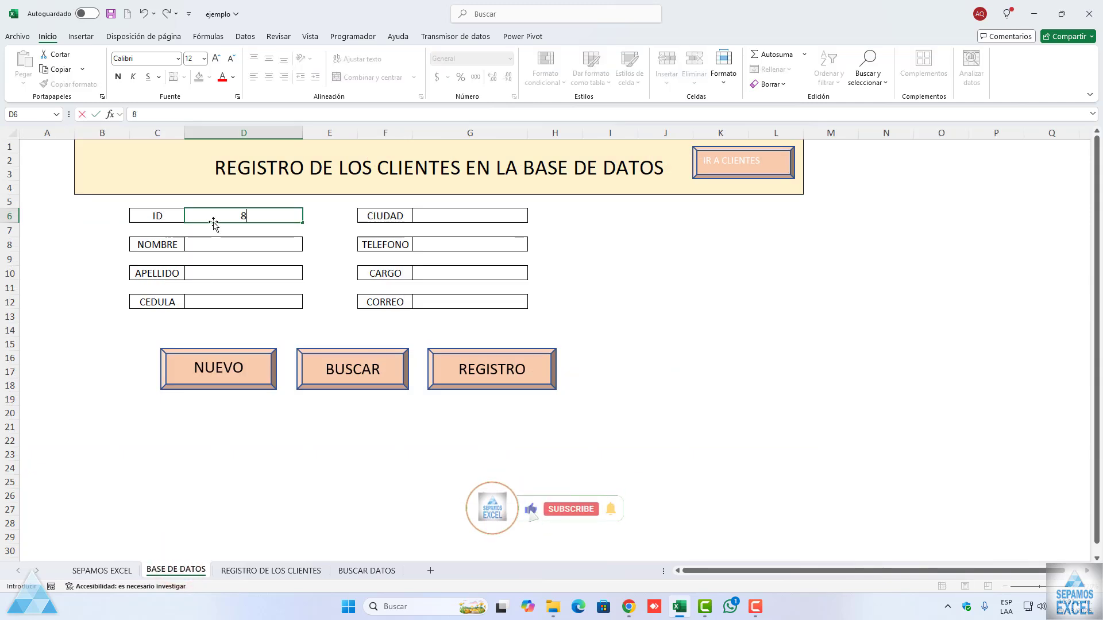
click(311, 368)
click(582, 341)
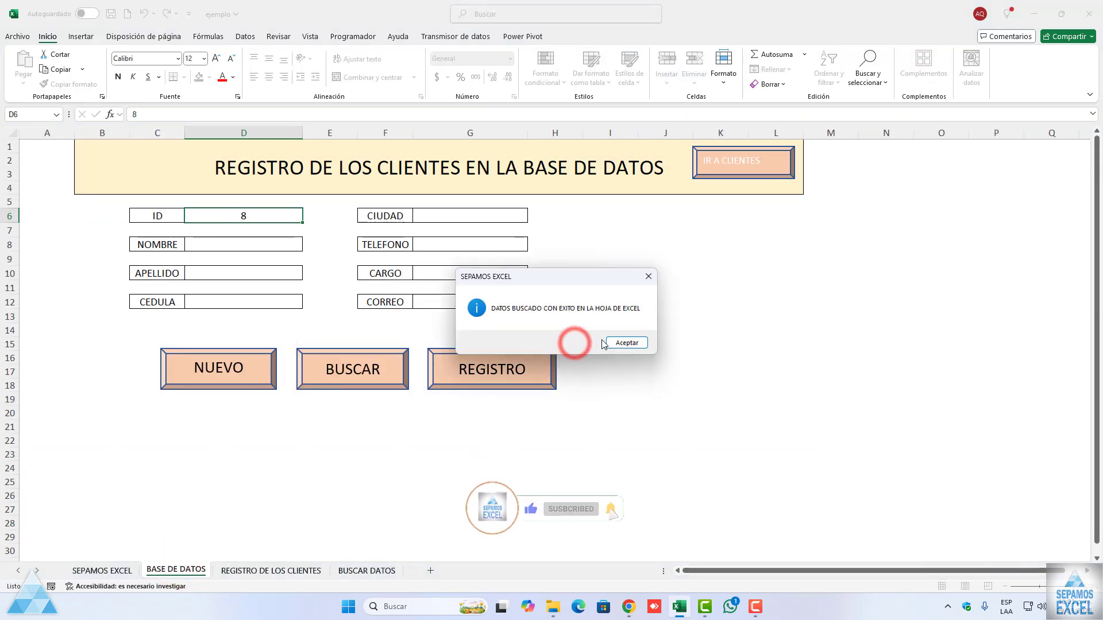
click(629, 343)
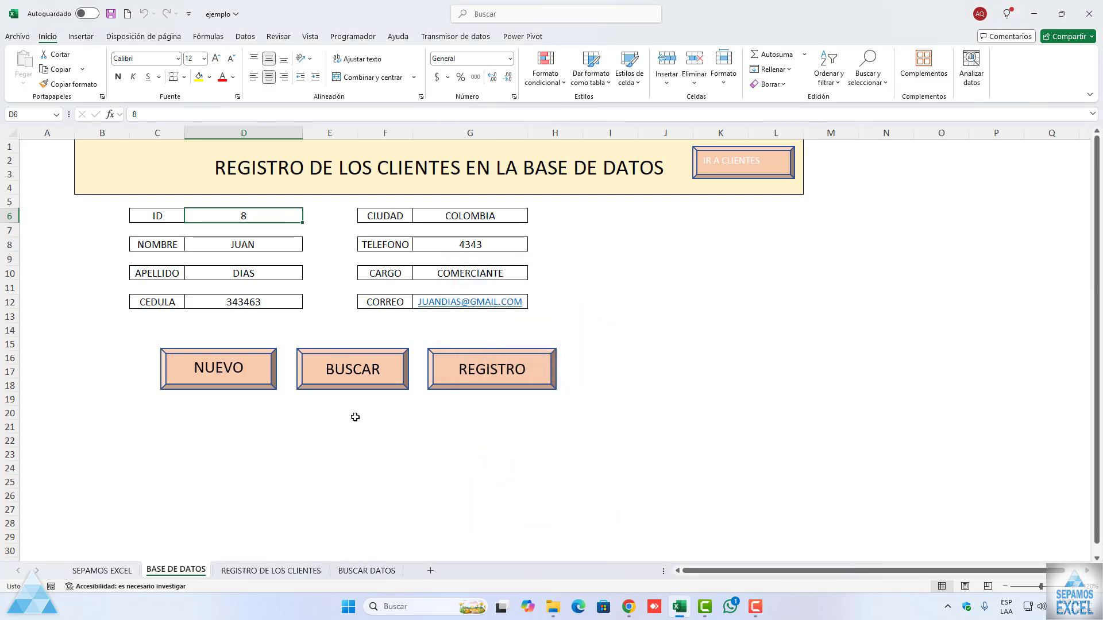
Step: Review the lookup row on BUSCAR DATOS and the client table on REGISTRO DE LOS CLIENTES, and return to BASE DE DATOS
click(367, 570)
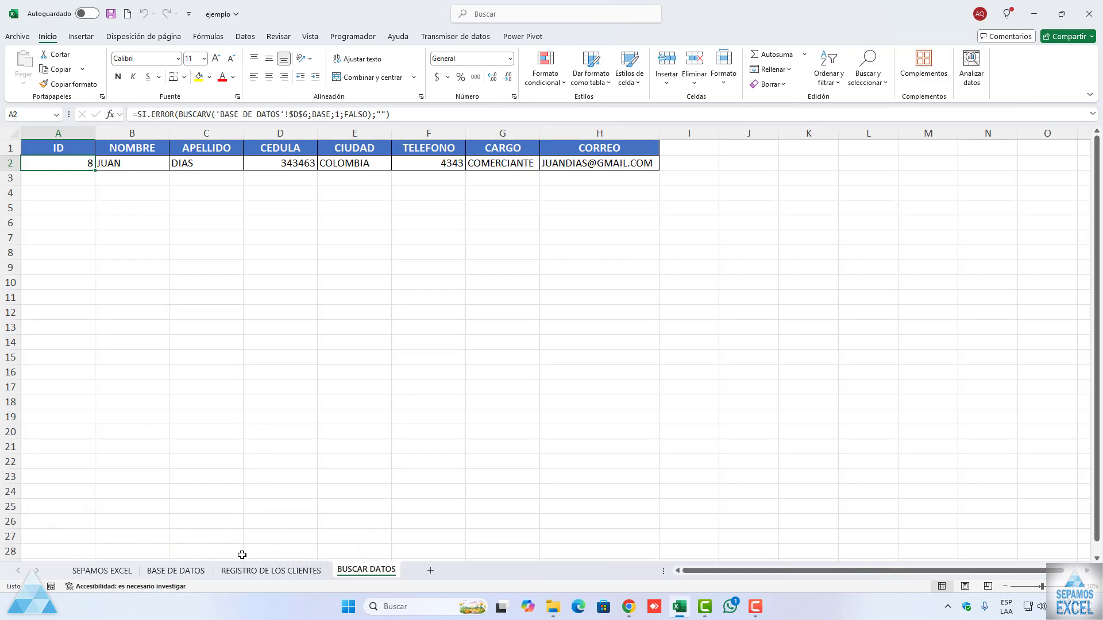
click(240, 570)
click(192, 570)
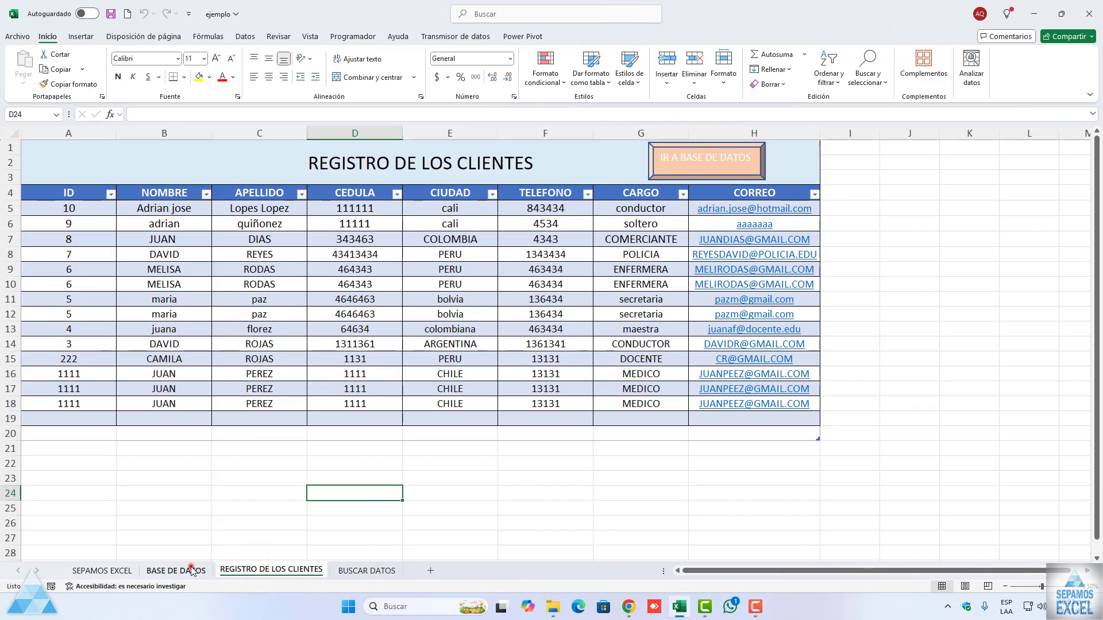
click(276, 465)
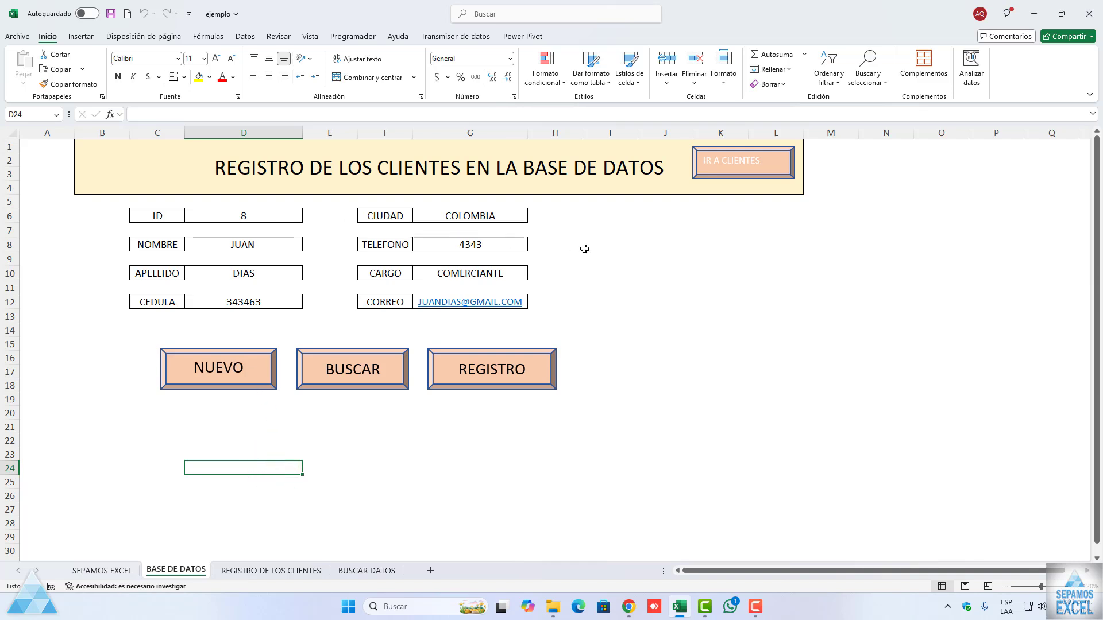
Step: Open Módulo1 in the Visual Basic editor and review the recorded macro code from IRCLIENTE through the data search macro
click(356, 38)
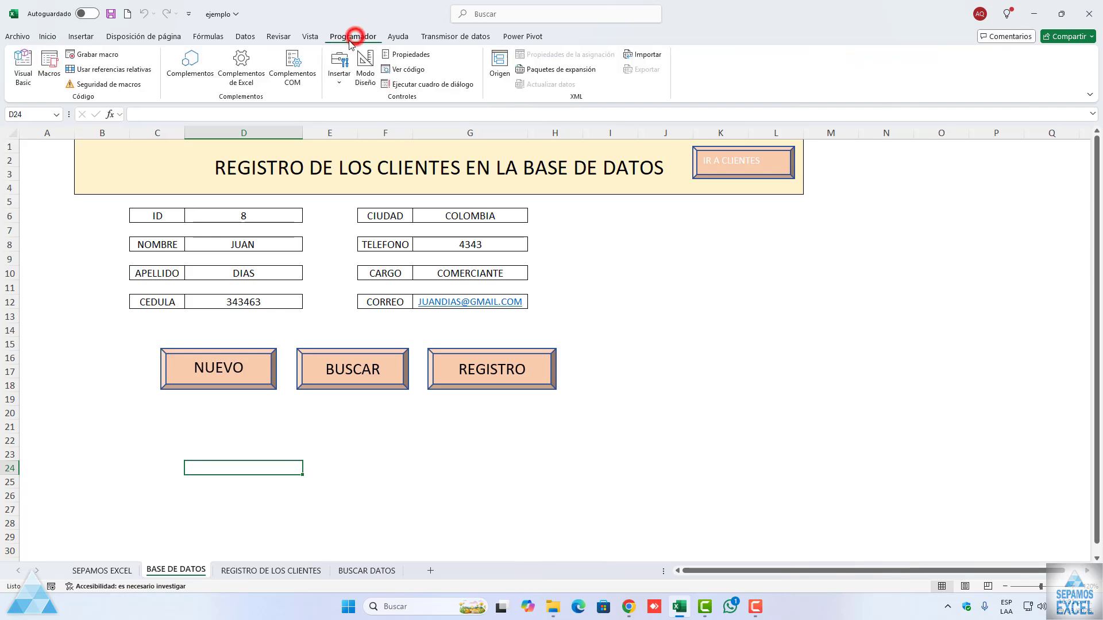
click(26, 79)
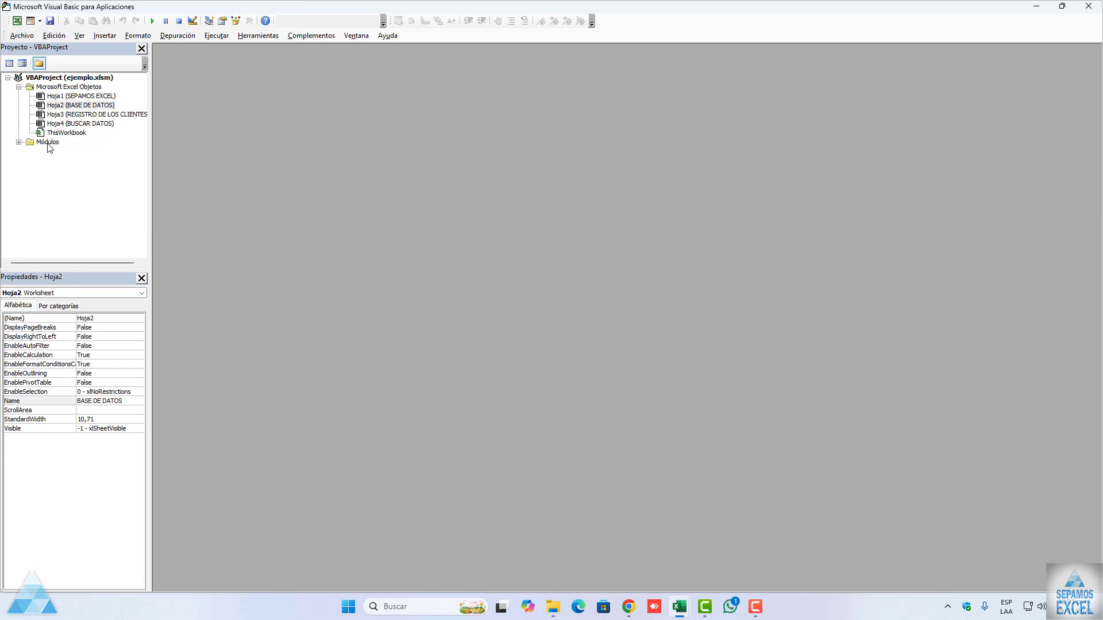
double_click(48, 143)
double_click(57, 151)
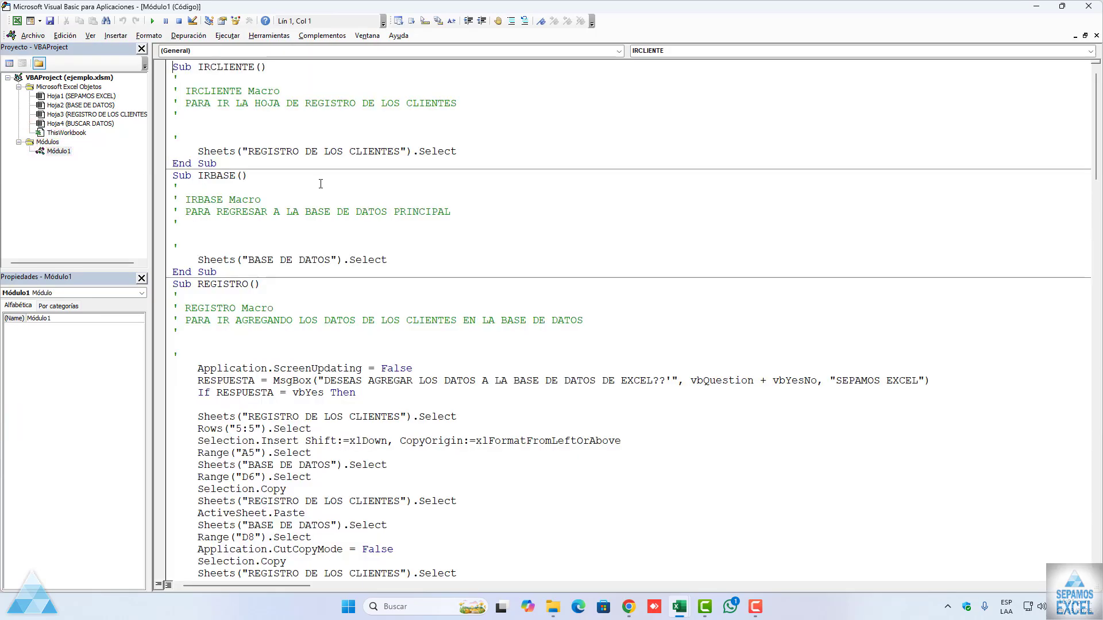
scroll(321, 184, down, 18)
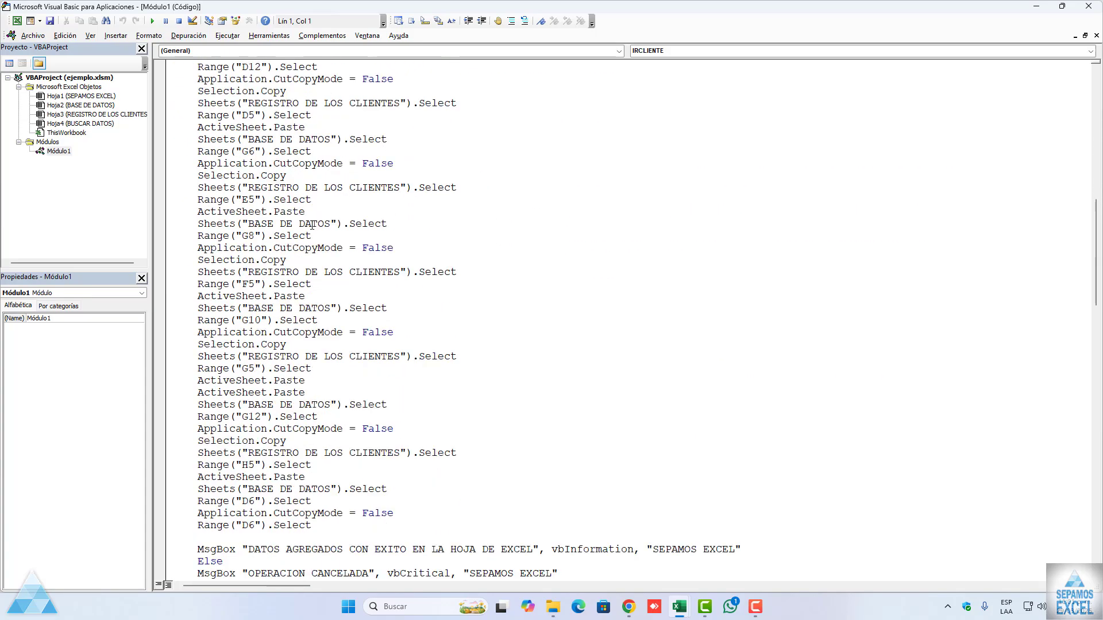
scroll(312, 225, down, 20)
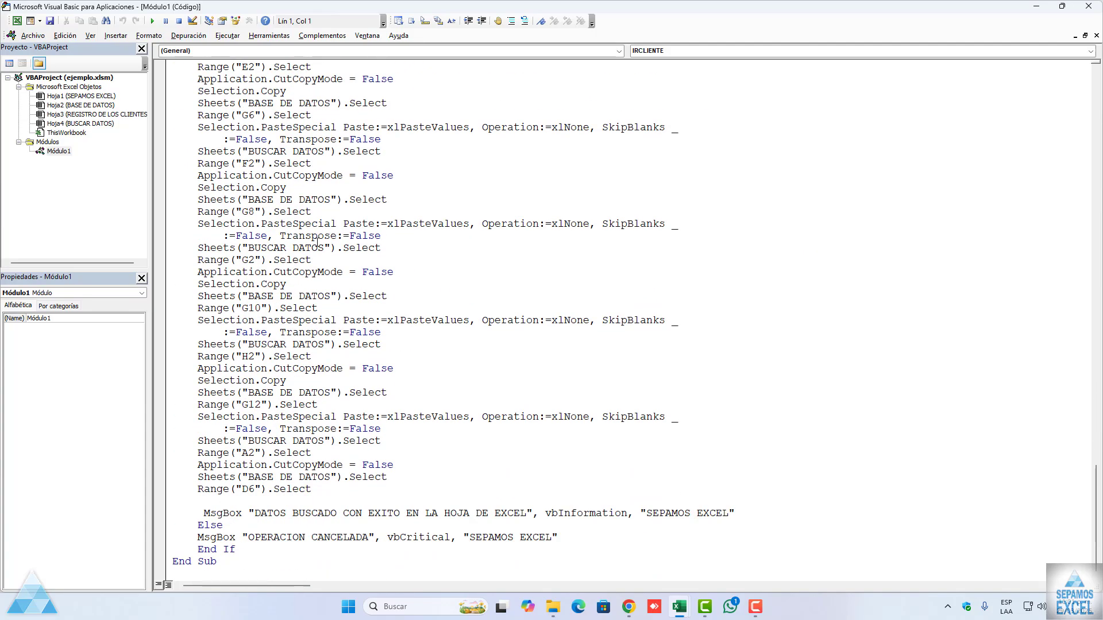
scroll(318, 241, up, 20)
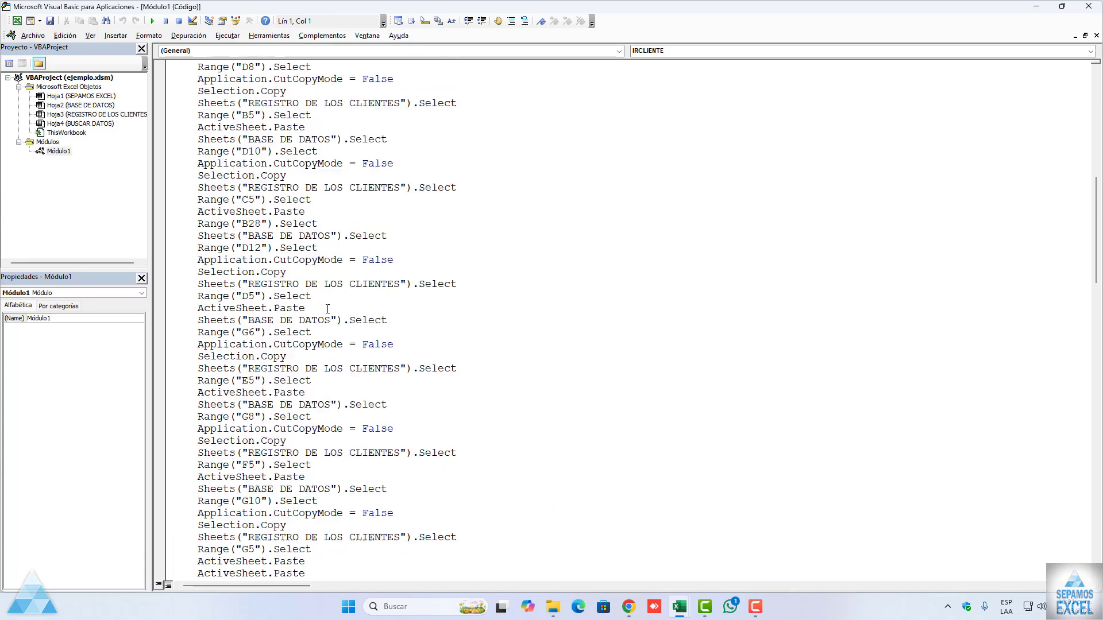
scroll(327, 309, up, 13)
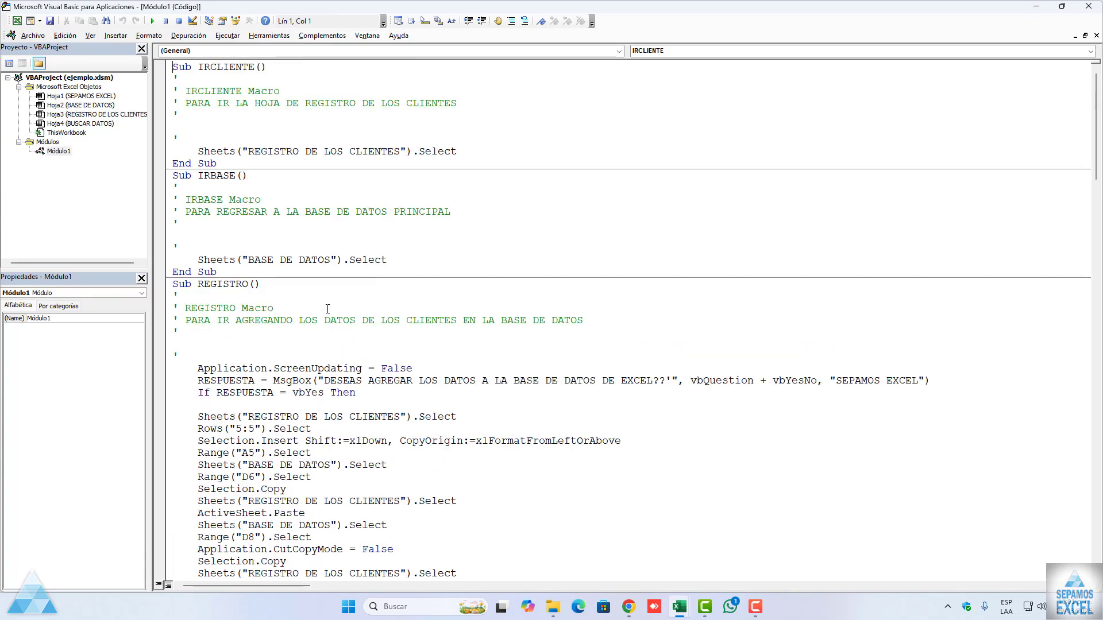
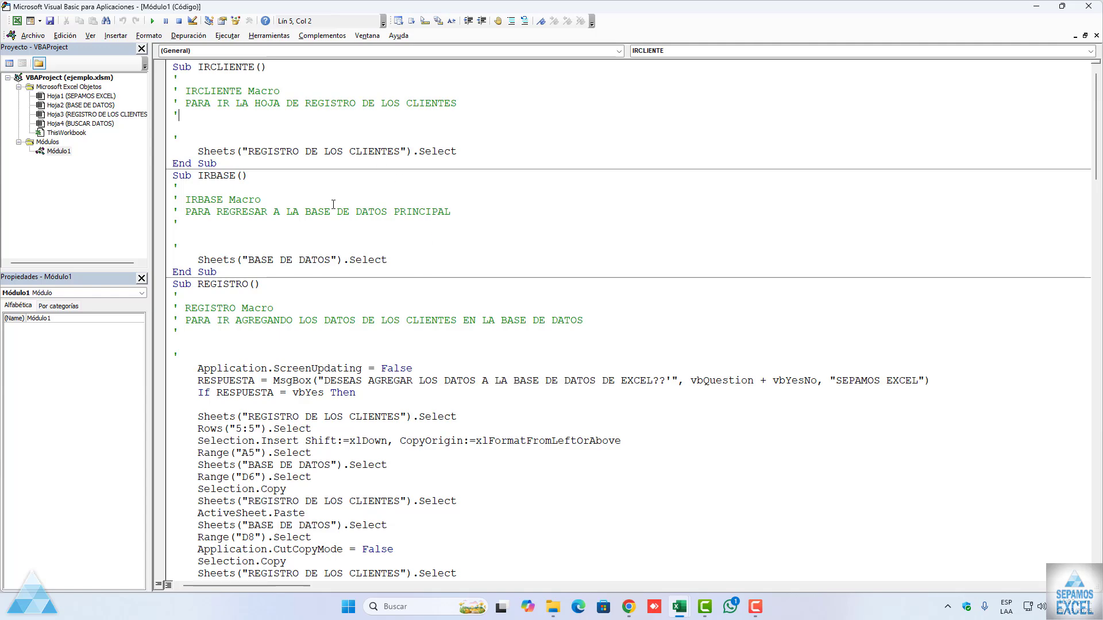
Step: Examine the Módulo1 code of the IRCLIENTE, IRBASE and REGISTRO macros, including the copy-paste sequence and message boxes
scroll(331, 203, down, 1)
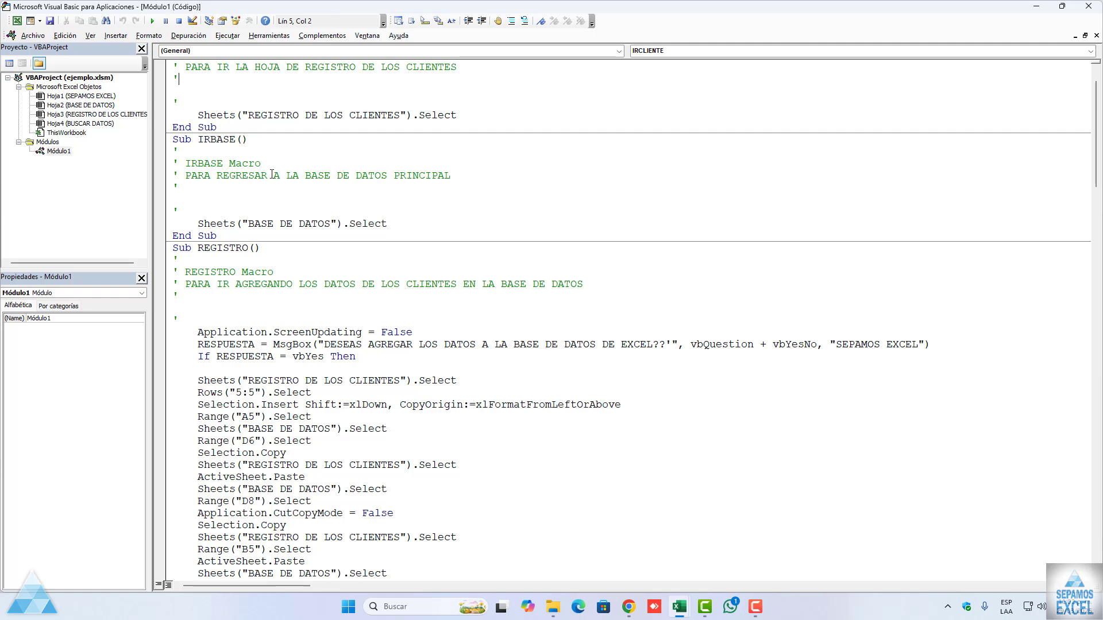
scroll(272, 174, down, 3)
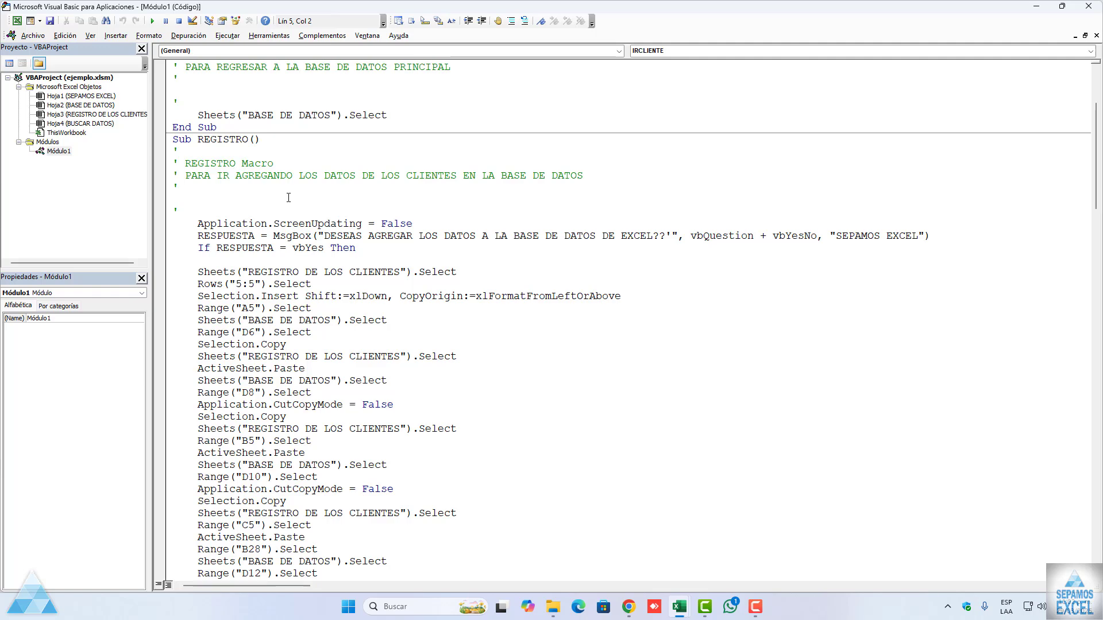
scroll(288, 198, down, 4)
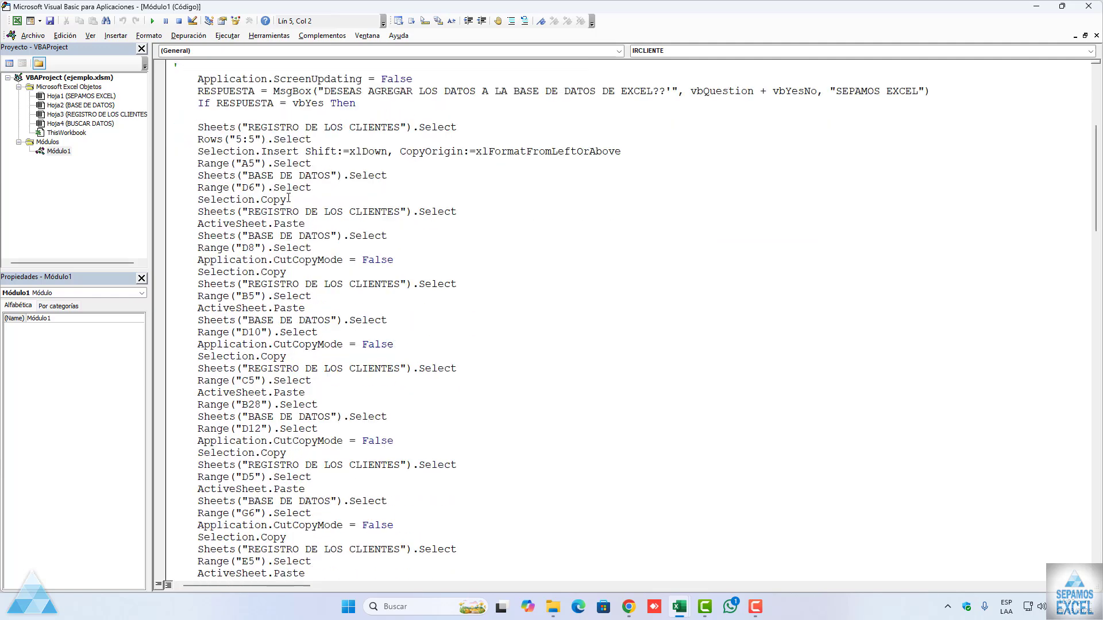
scroll(288, 198, down, 2)
scroll(289, 197, down, 2)
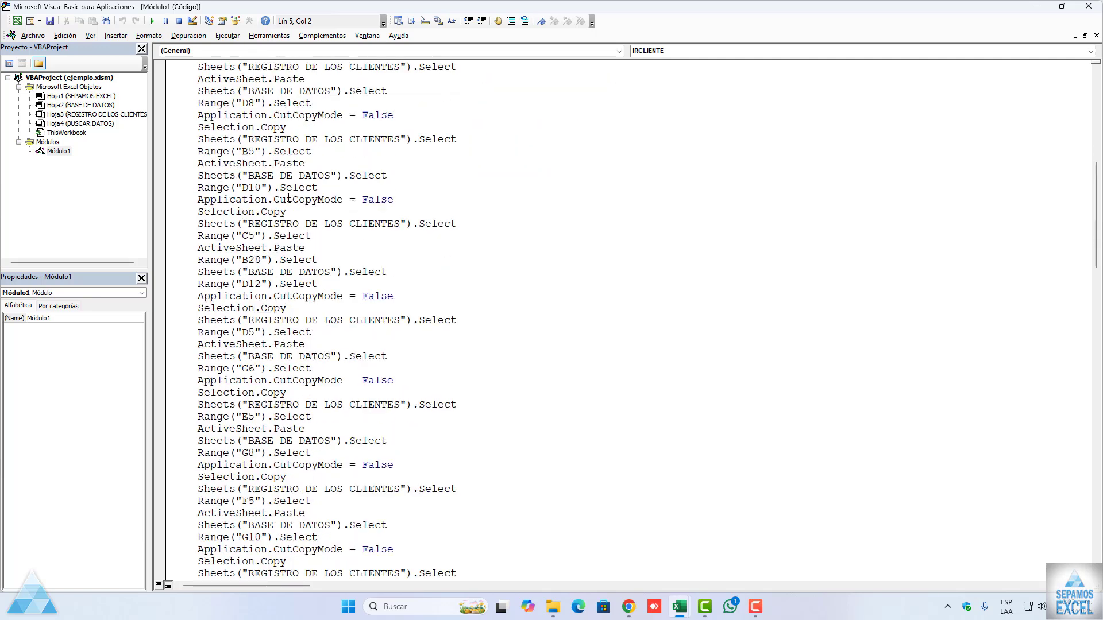
scroll(288, 197, up, 6)
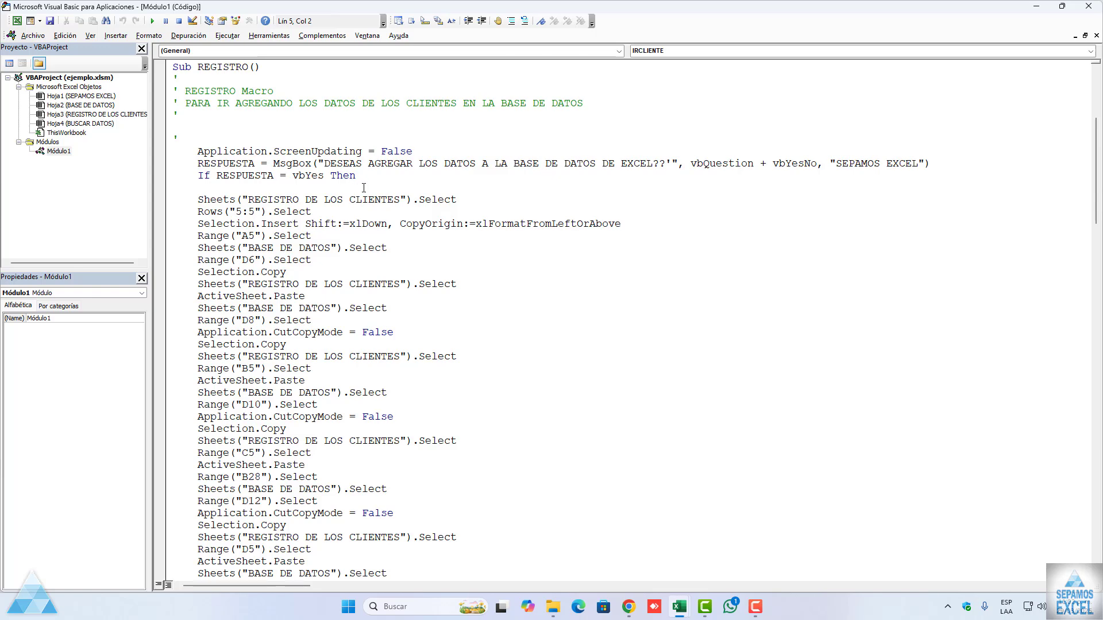
scroll(363, 188, down, 3)
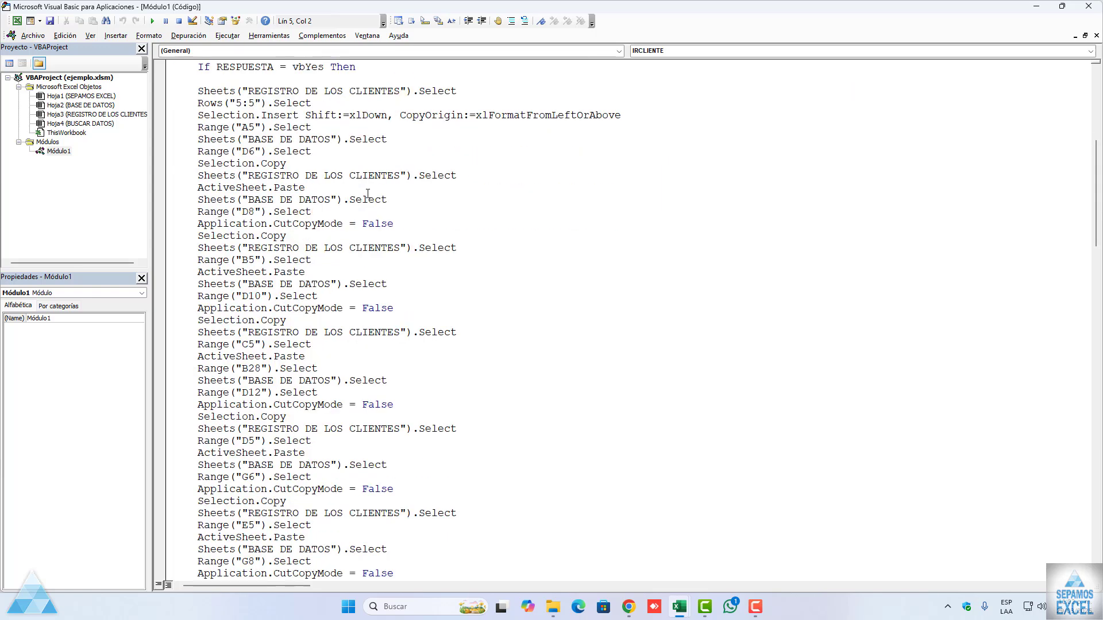
scroll(350, 180, down, 5)
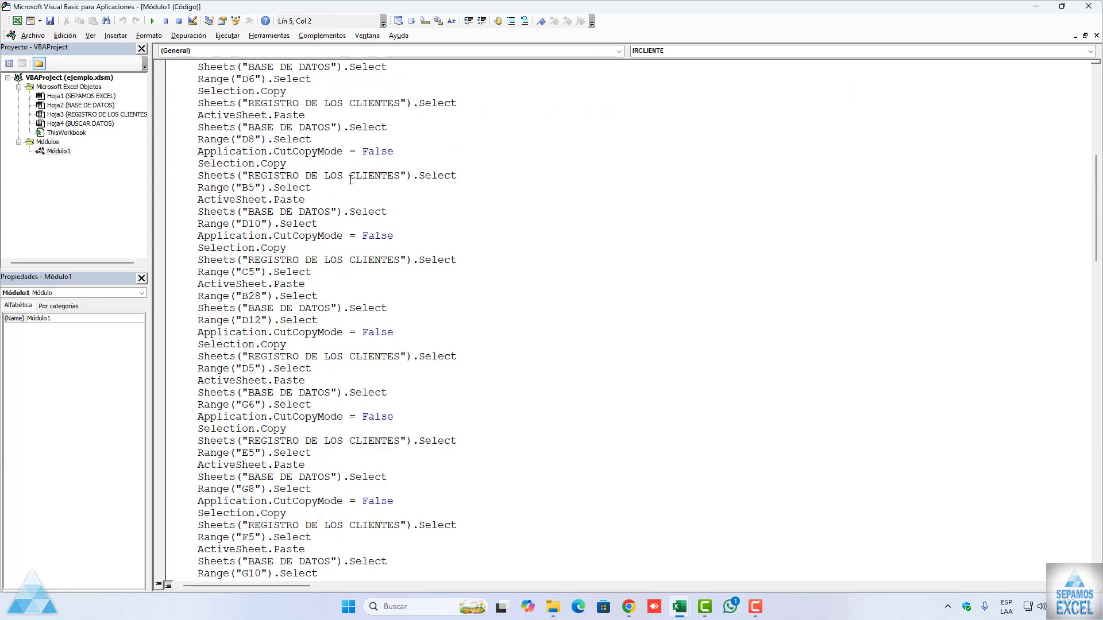
scroll(327, 190, down, 3)
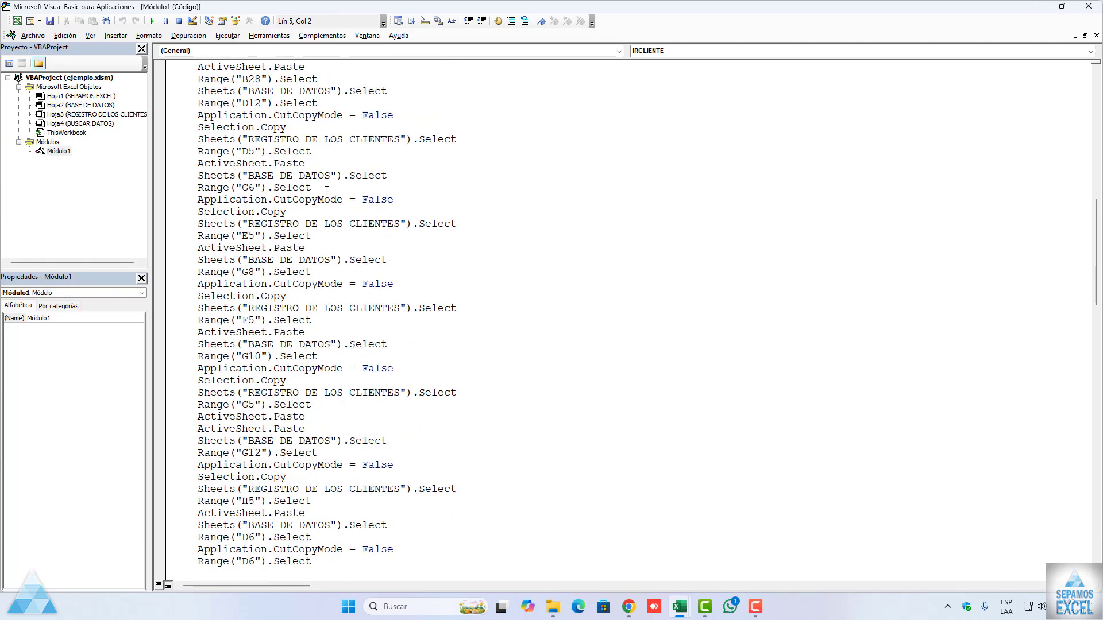
scroll(327, 191, down, 2)
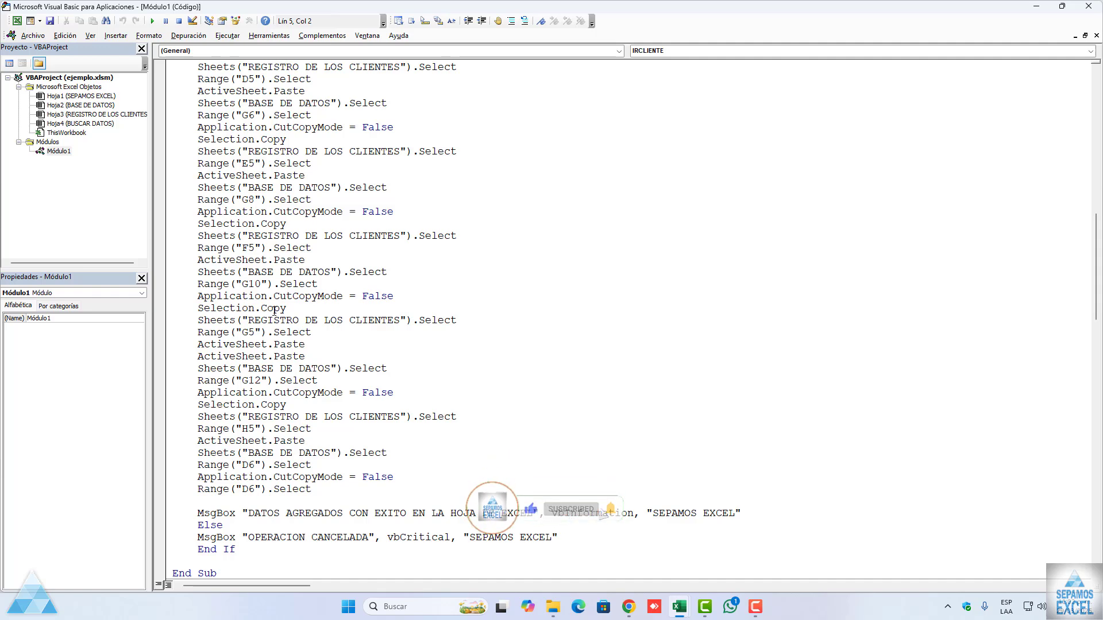
scroll(310, 316, down, 1)
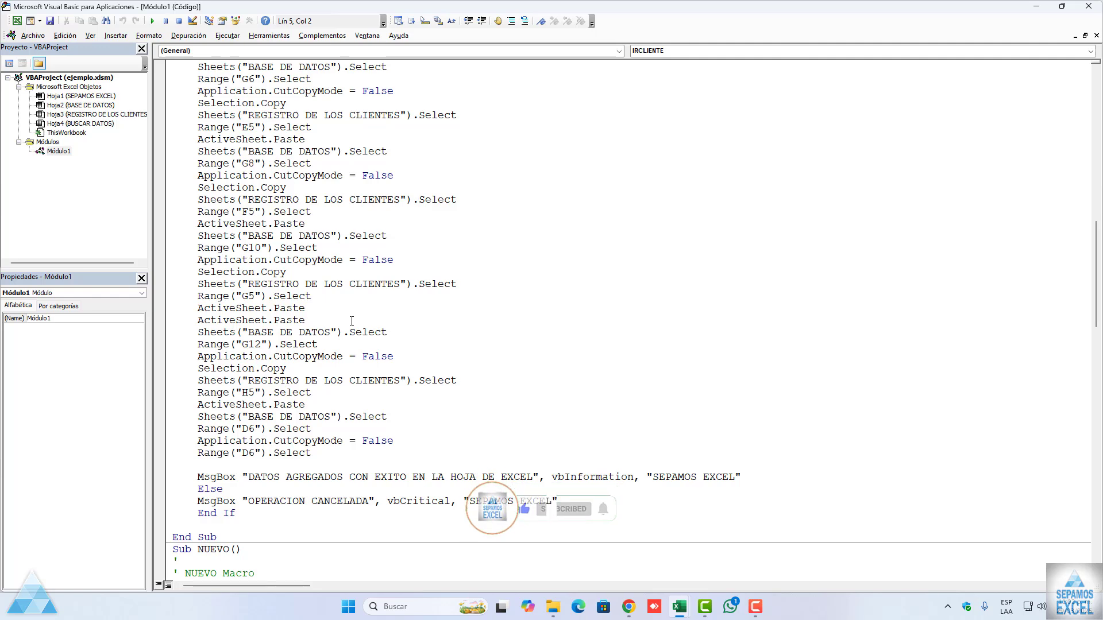
Step: Examine the code of the NUEVO and BUSCAR macros through to the end of the module and return to its start
scroll(352, 321, down, 2)
scroll(352, 321, down, 9)
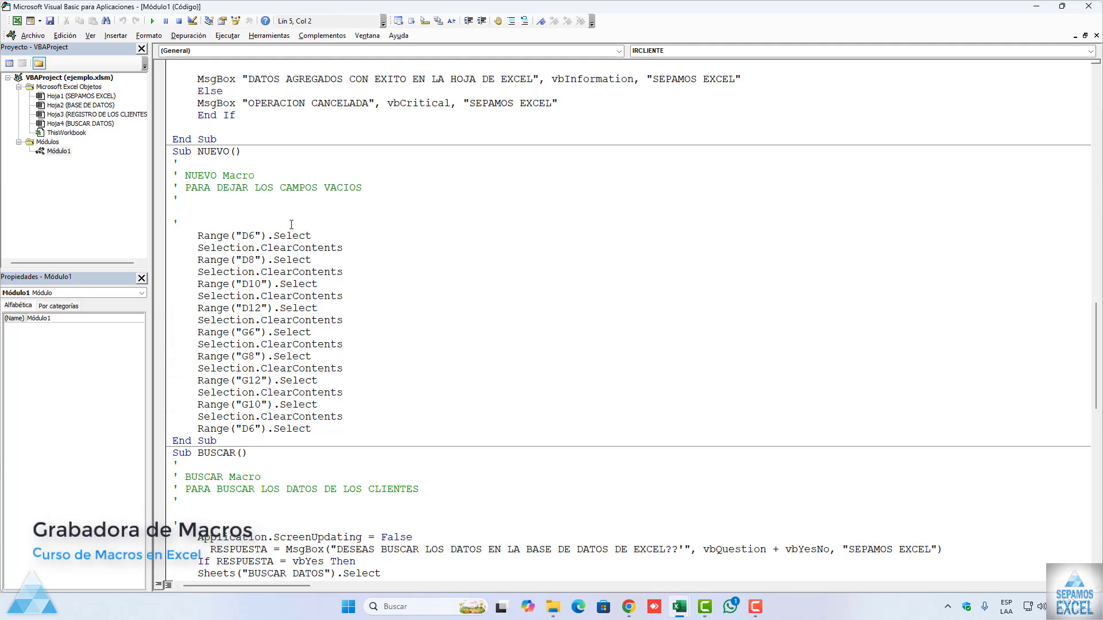
scroll(272, 216, down, 1)
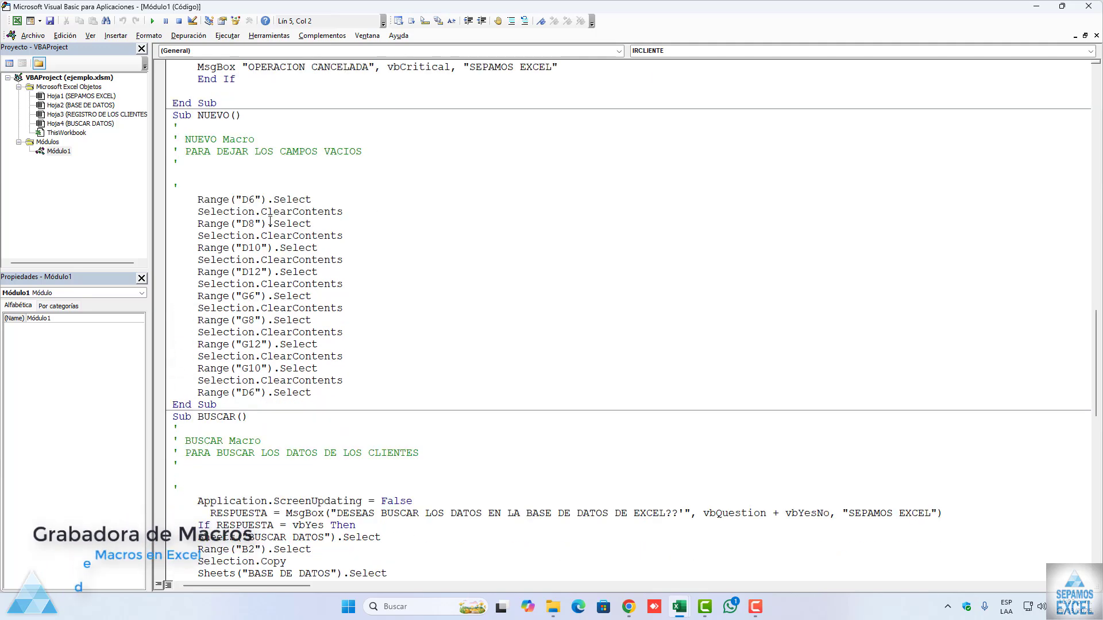
scroll(280, 257, down, 2)
scroll(281, 257, down, 5)
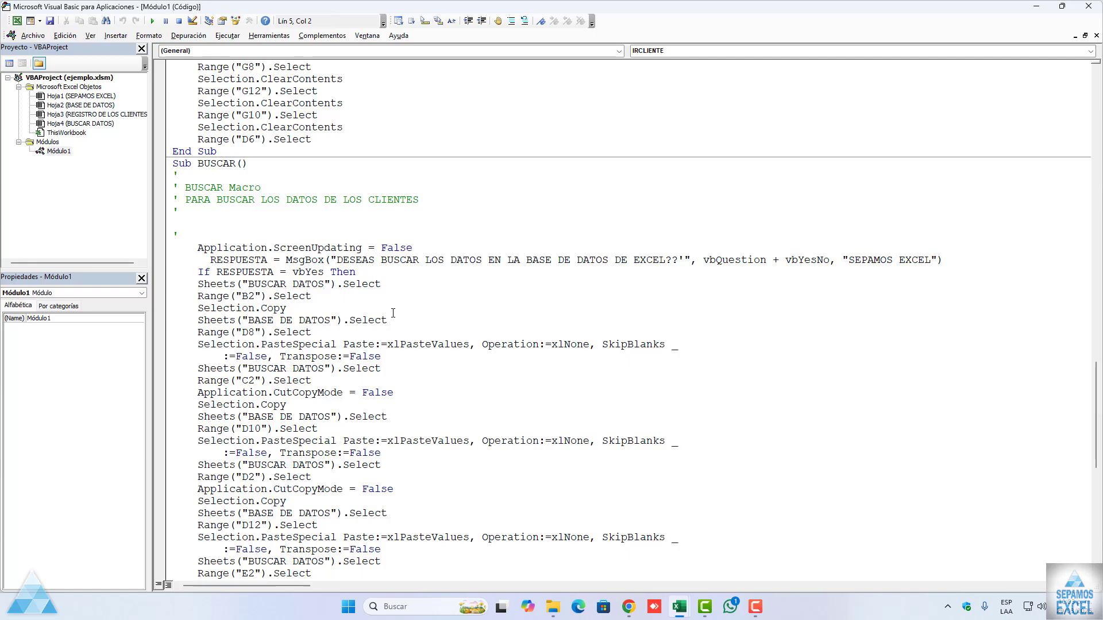
scroll(393, 313, down, 11)
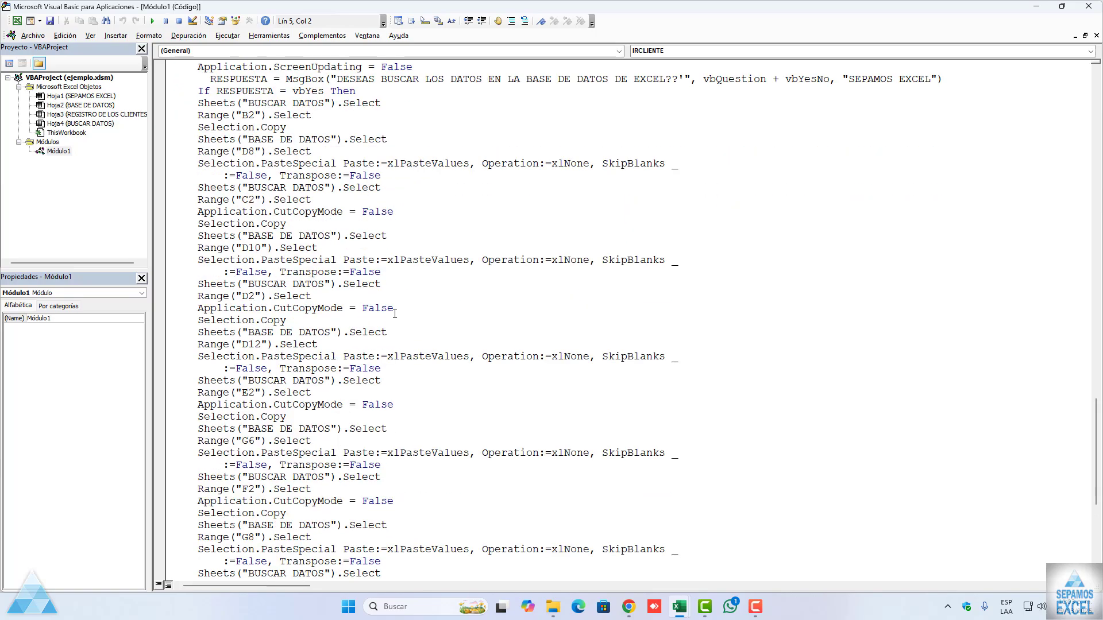
scroll(389, 333, down, 3)
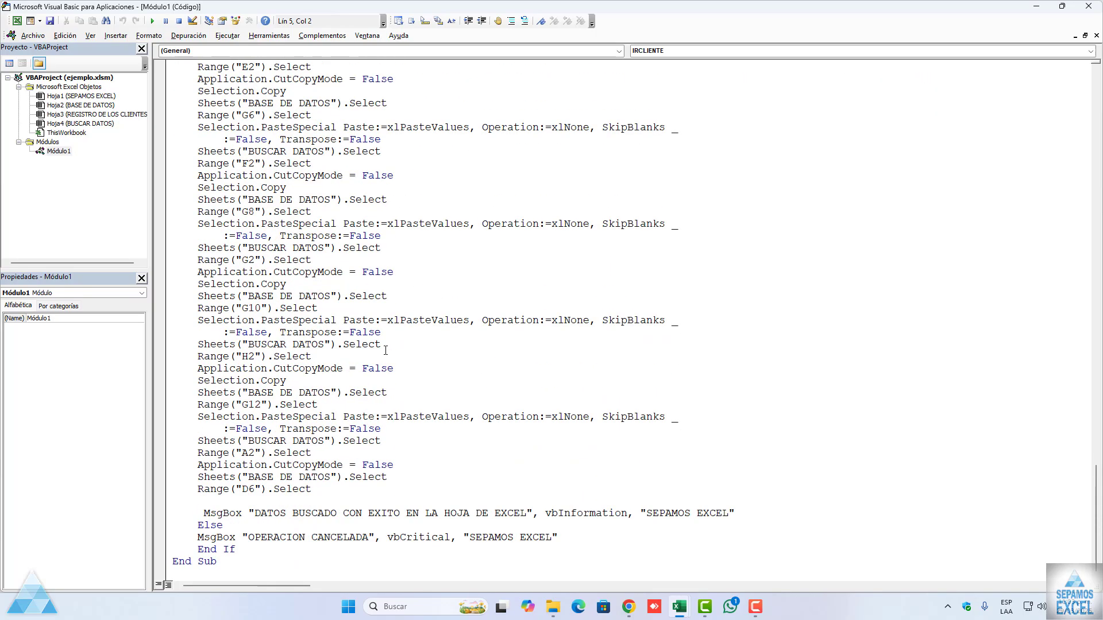
scroll(374, 440, up, 20)
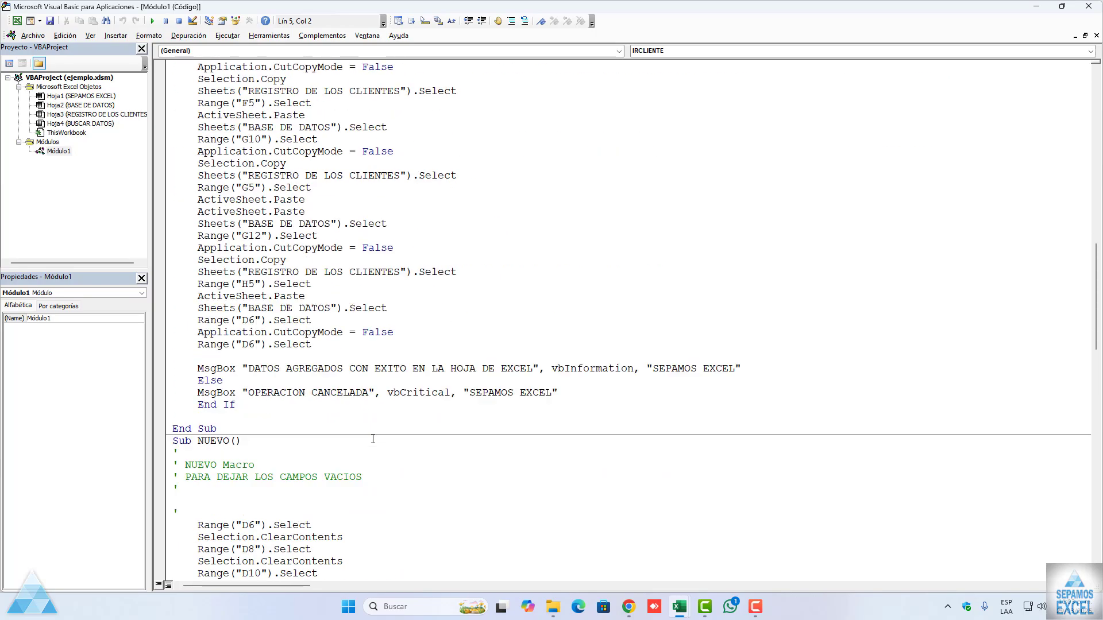
scroll(373, 439, up, 15)
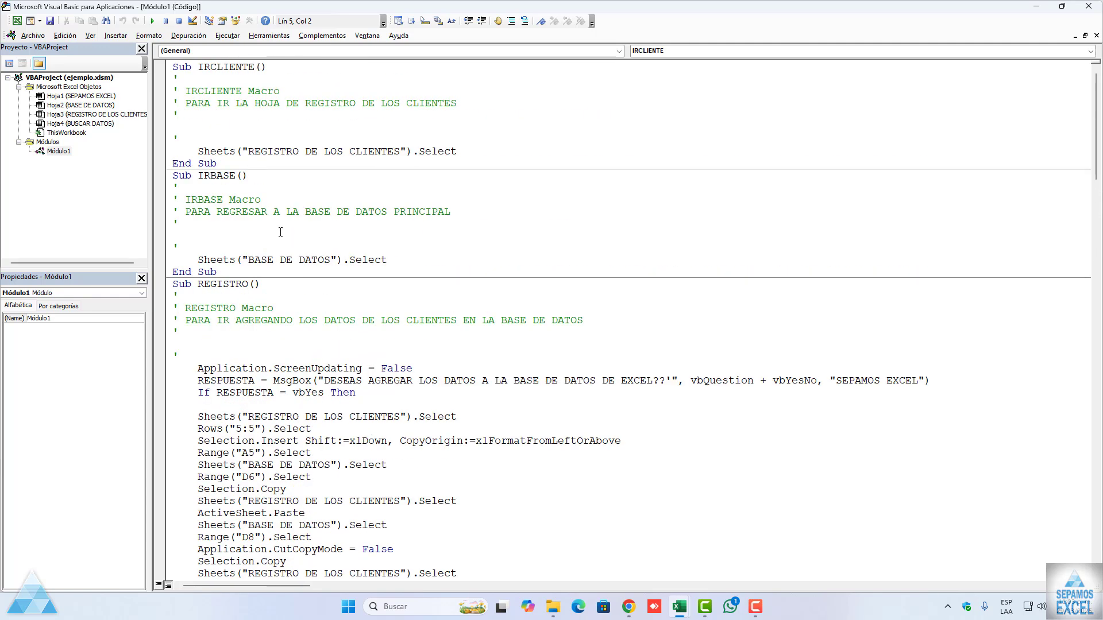
Step: Close the module code and the Visual Basic editor, and empty the client form with the NUEVO macro
click(1096, 35)
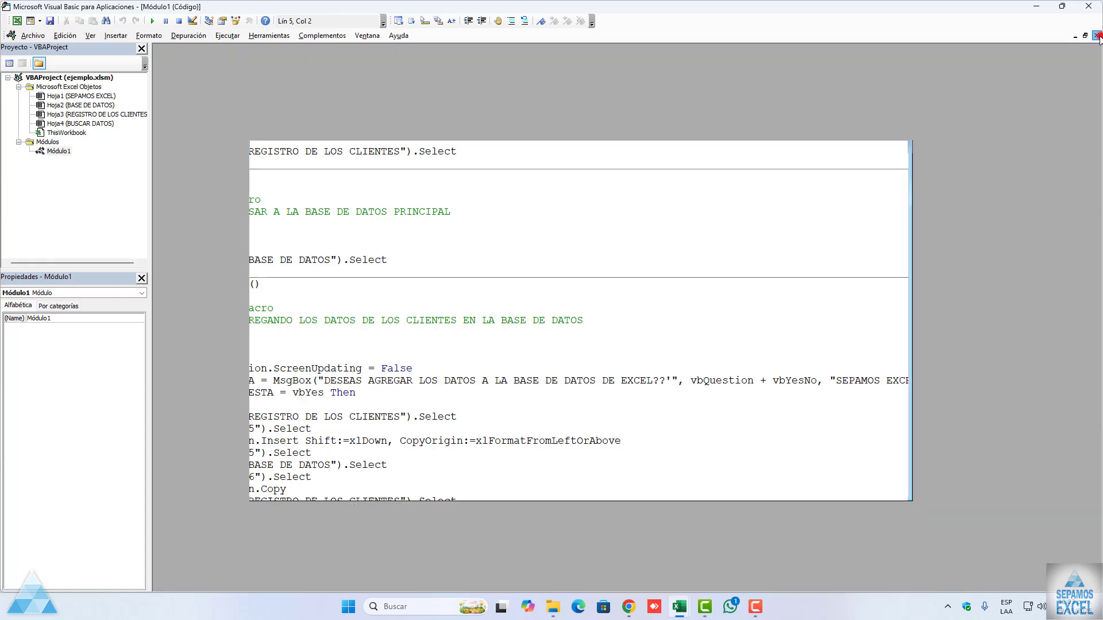
click(1088, 6)
click(228, 371)
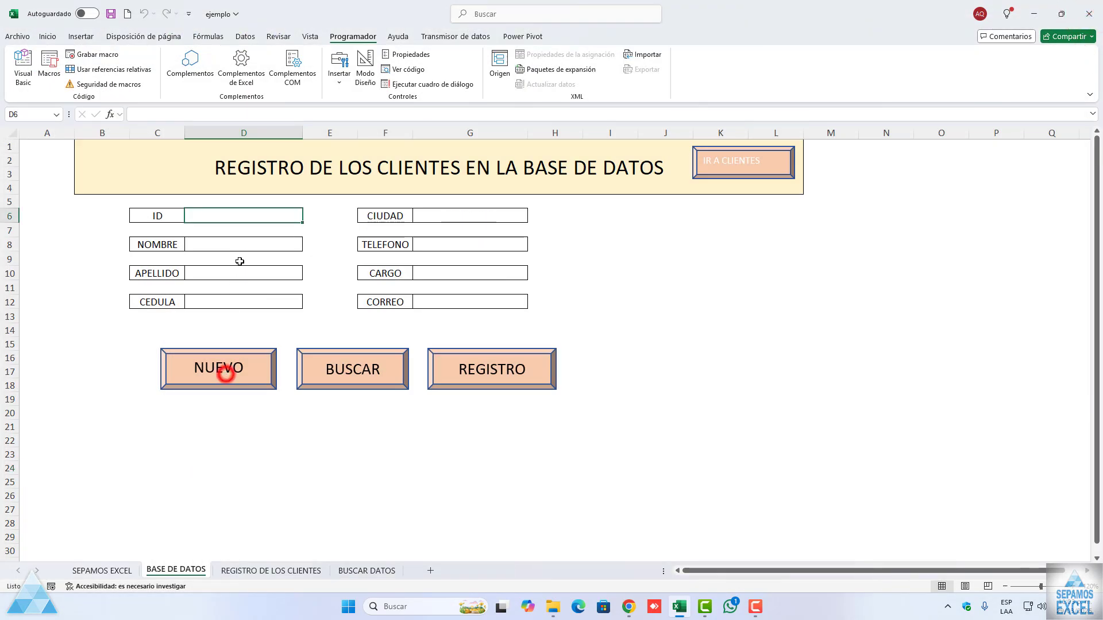
Step: Fill in the new client's ID, first name, surname and national ID number in the BASE DE DATOS form
text(11)
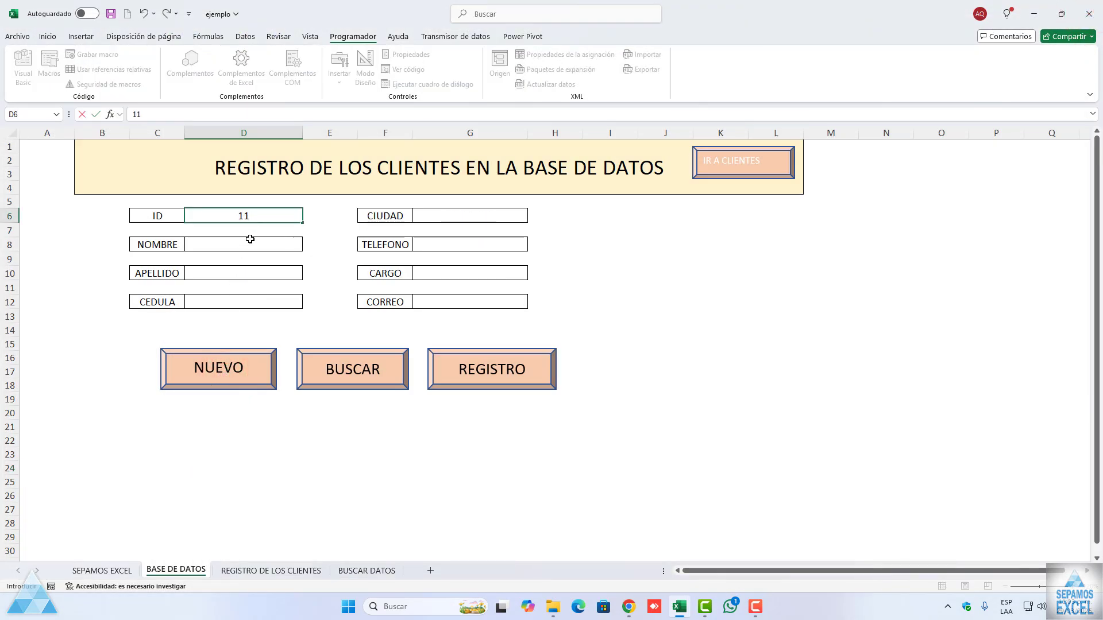
click(250, 239)
key(Tab)
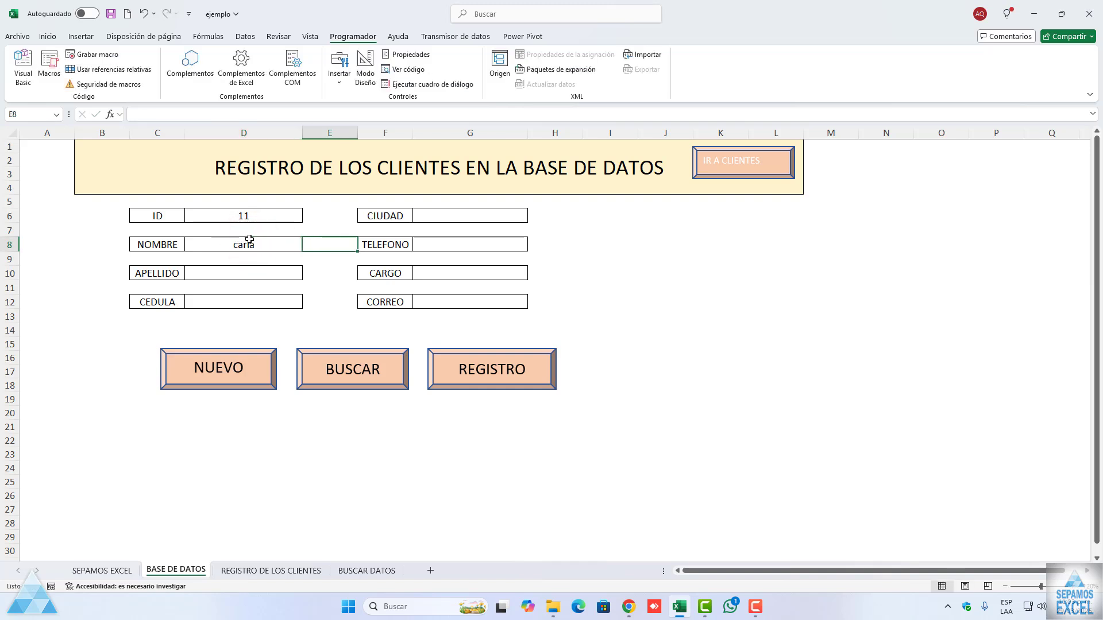
click(244, 269)
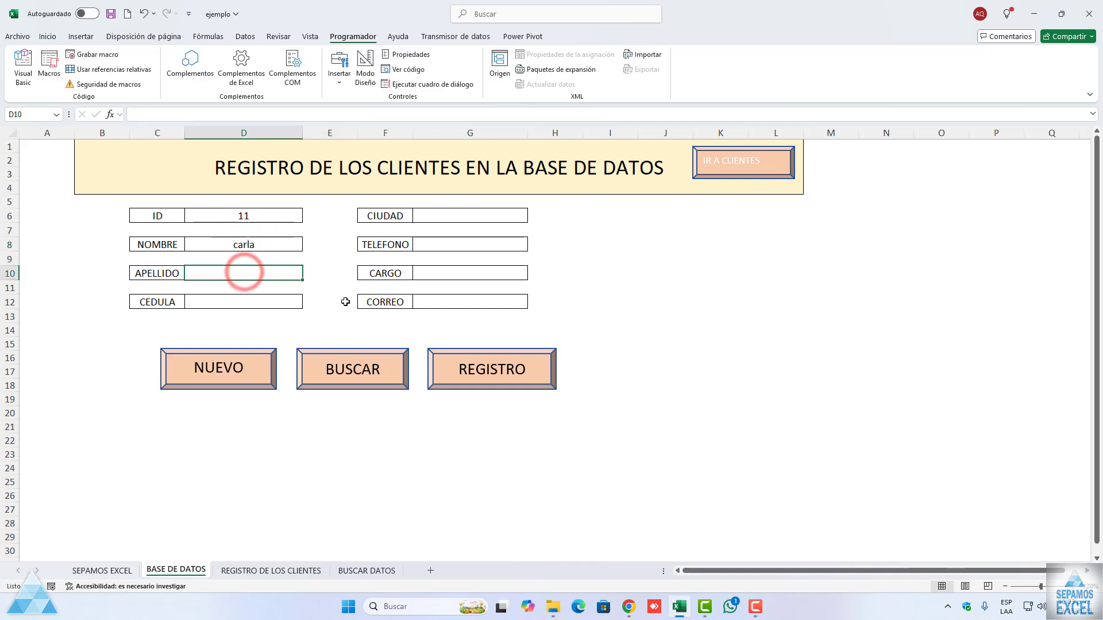
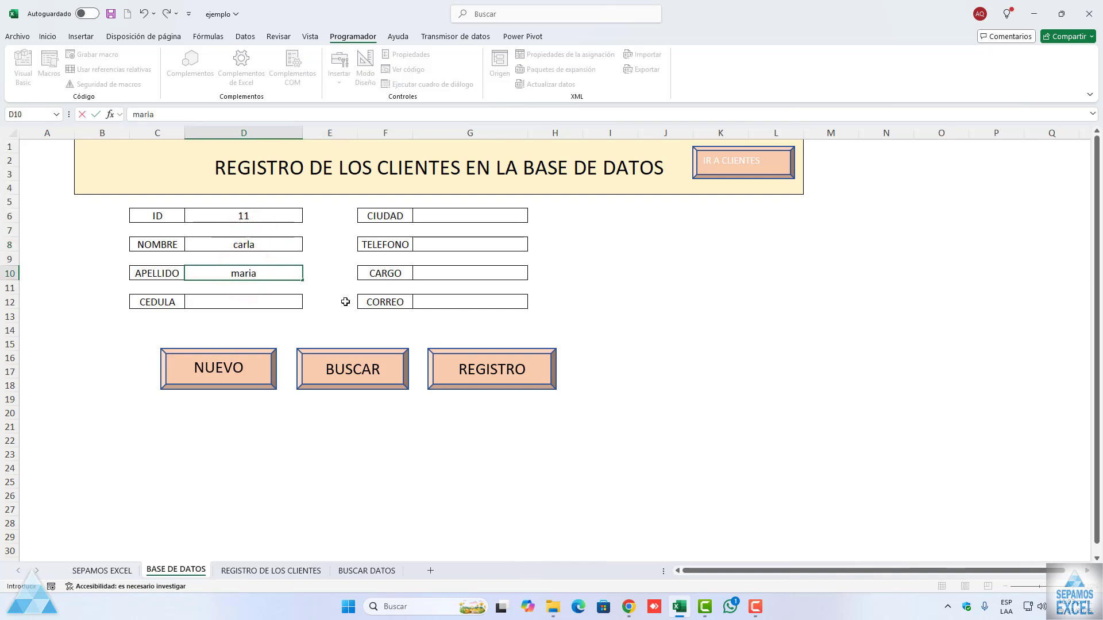
click(276, 301)
text(444444)
Step: Enter panama as the client's city and fill in the phone number
click(448, 215)
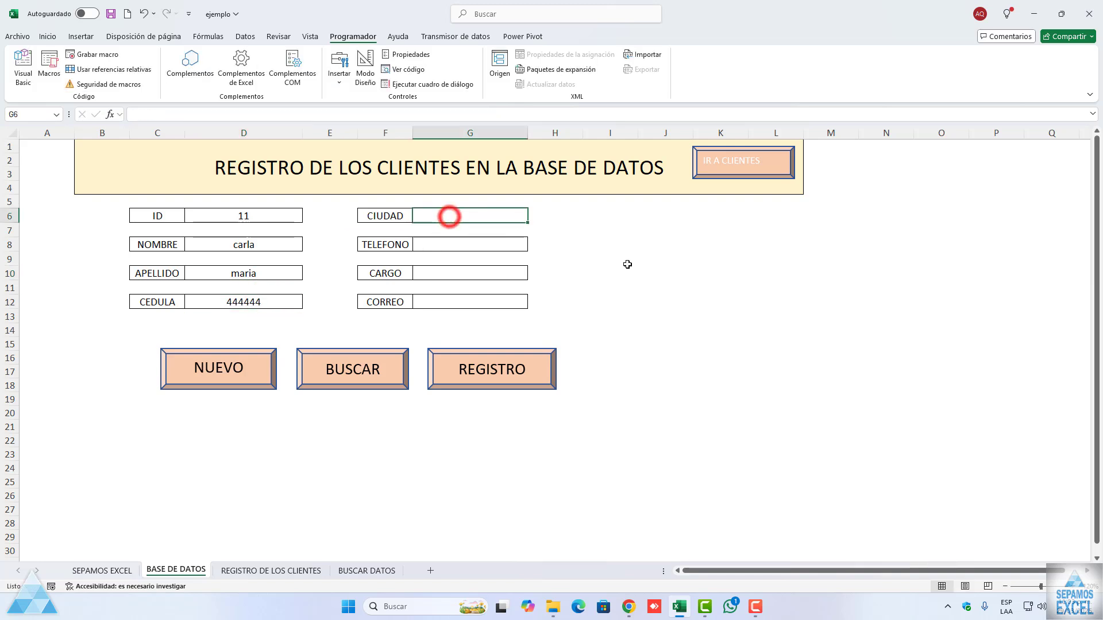
text(pan)
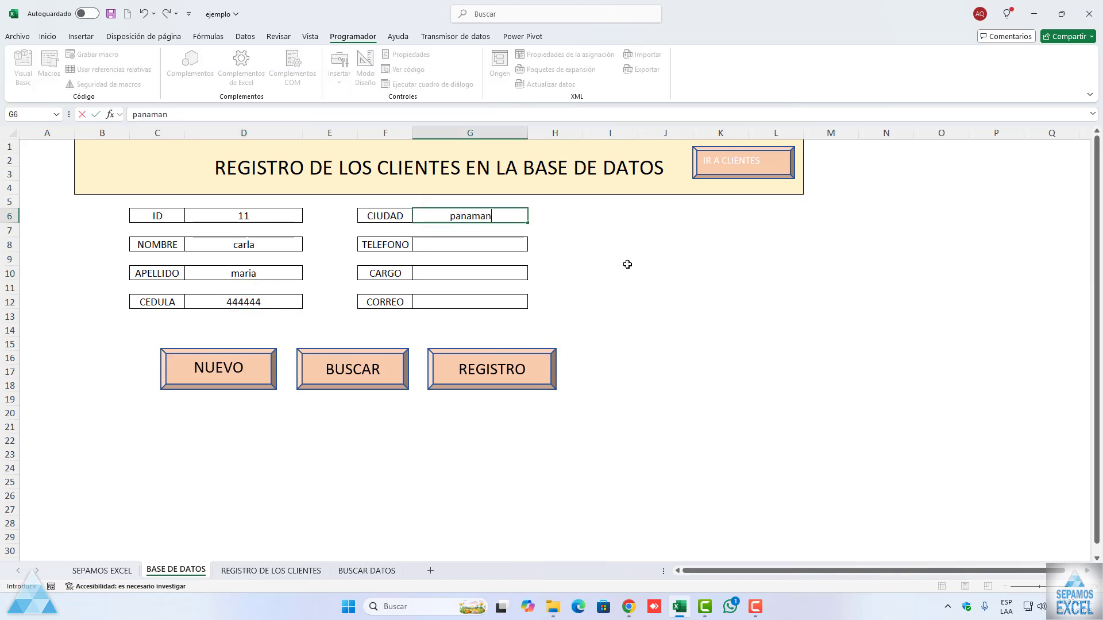
text(aman)
key(BackSpace)
click(502, 245)
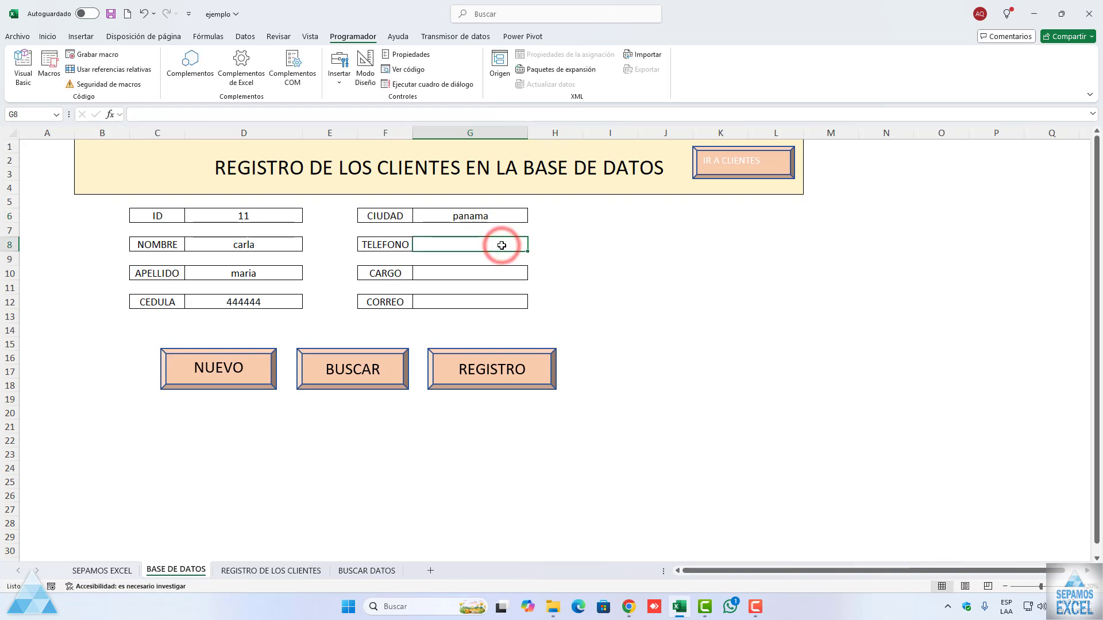
text(733)
key(Return)
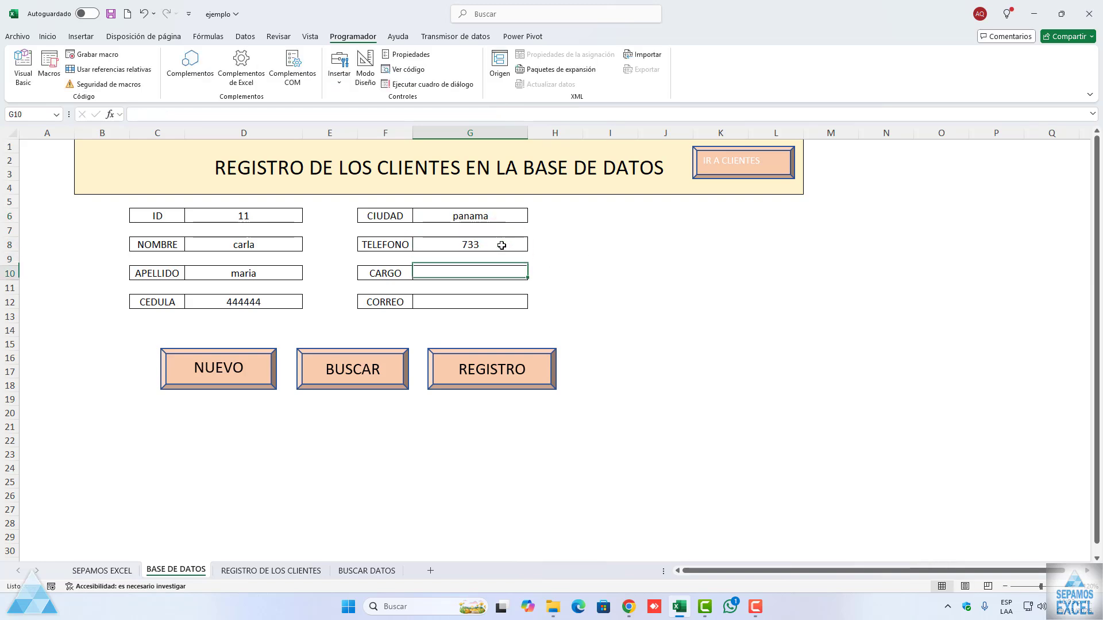
Step: Set the client's CARGO to doctora and enter no in the CORREO field
text(d)
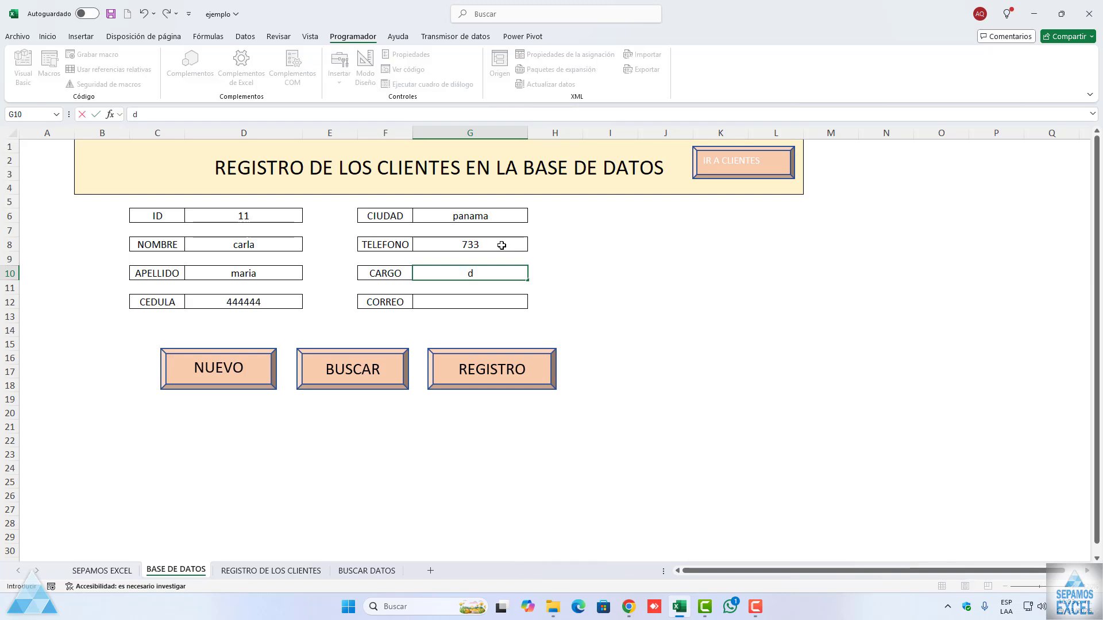
text(octor)
key(BackSpace)
text(ora)
key(Tab)
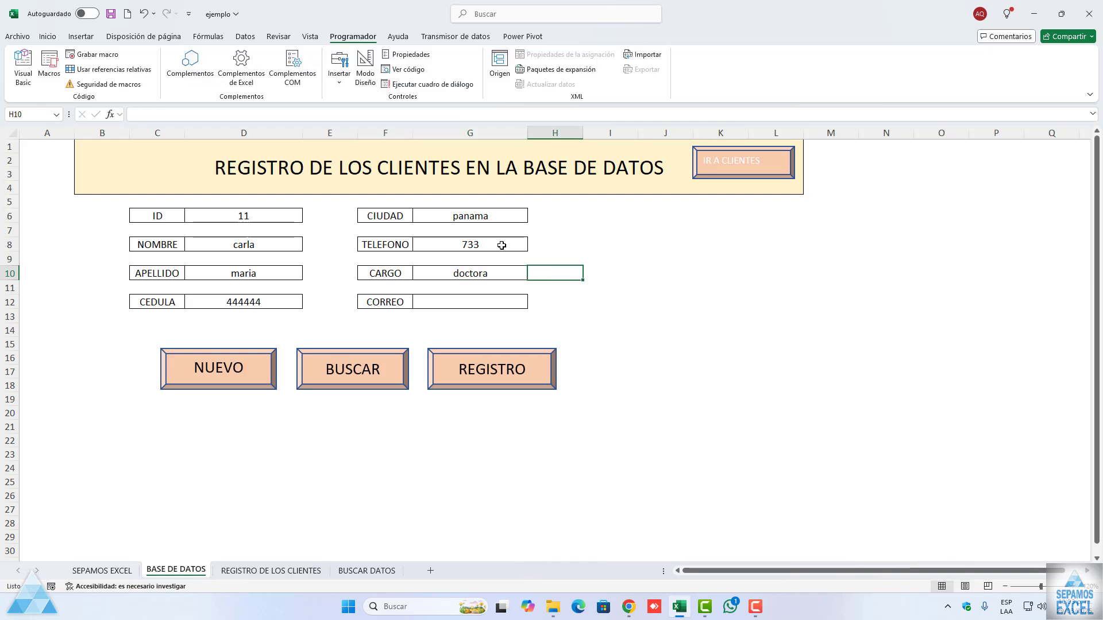
key(Return)
key(Down)
text(no)
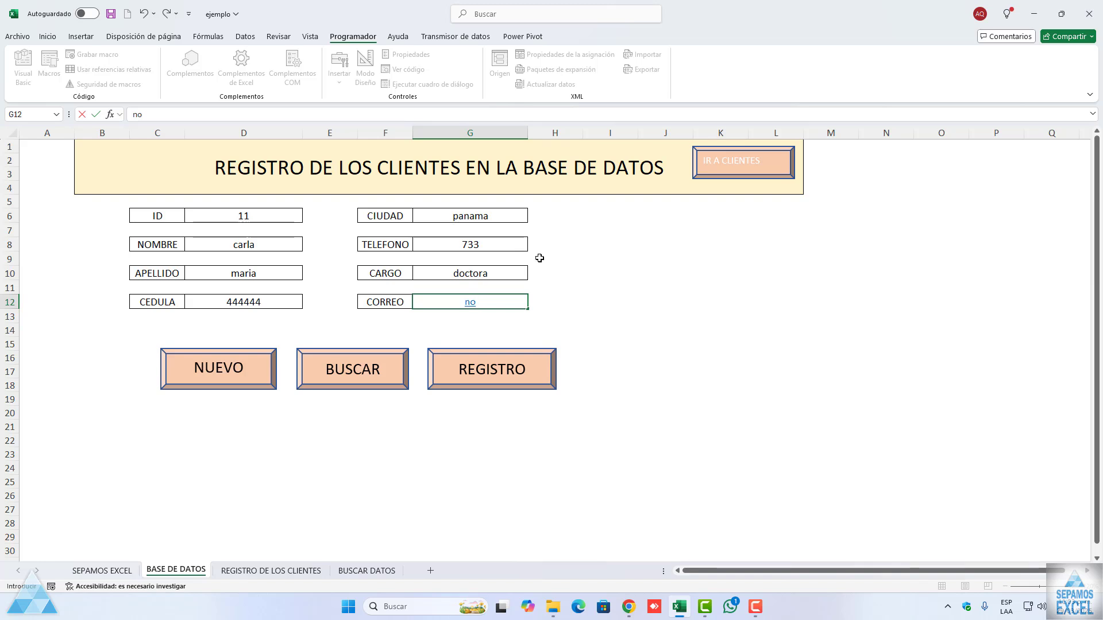
click(581, 267)
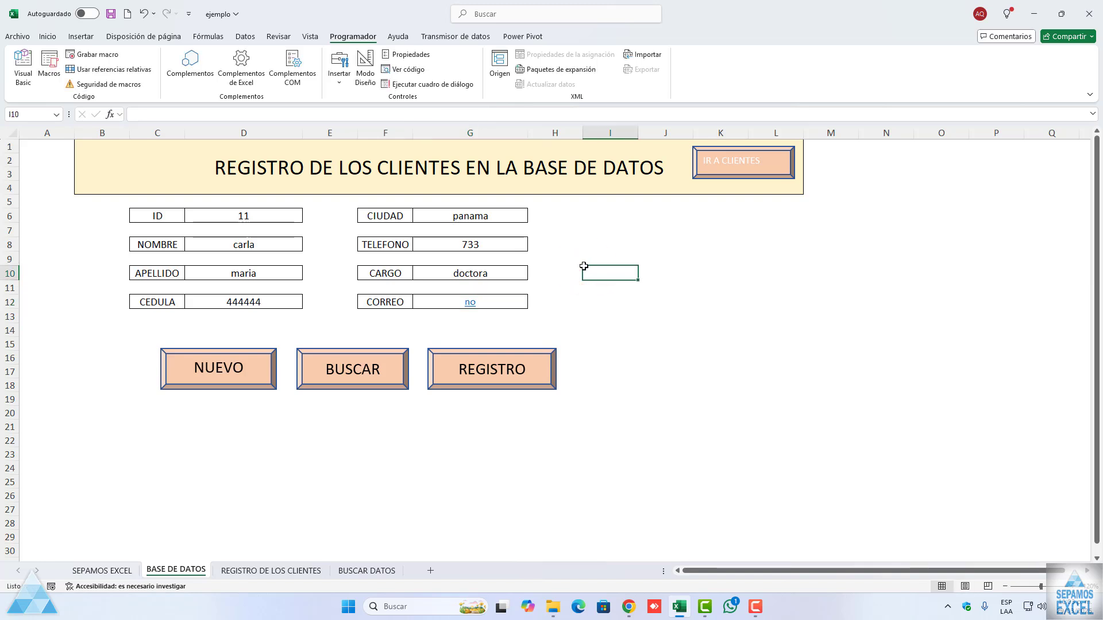
Step: Add the client to the database with the REGISTRO macro, check the entry in REGISTRO DE LOS CLIENTES, and return to the form
click(497, 376)
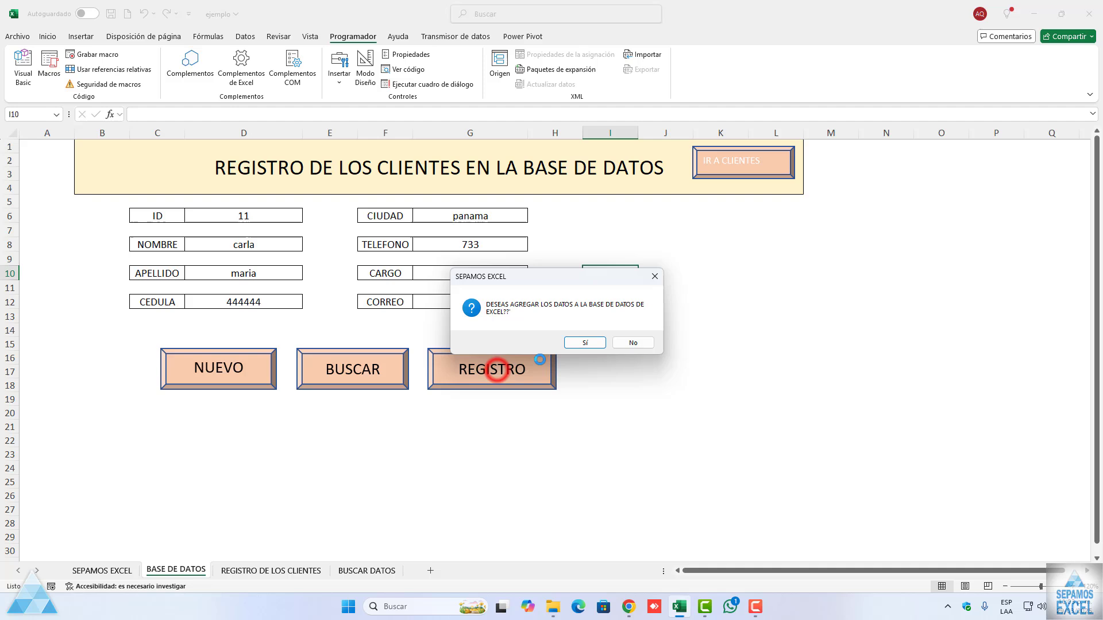
click(586, 343)
click(622, 342)
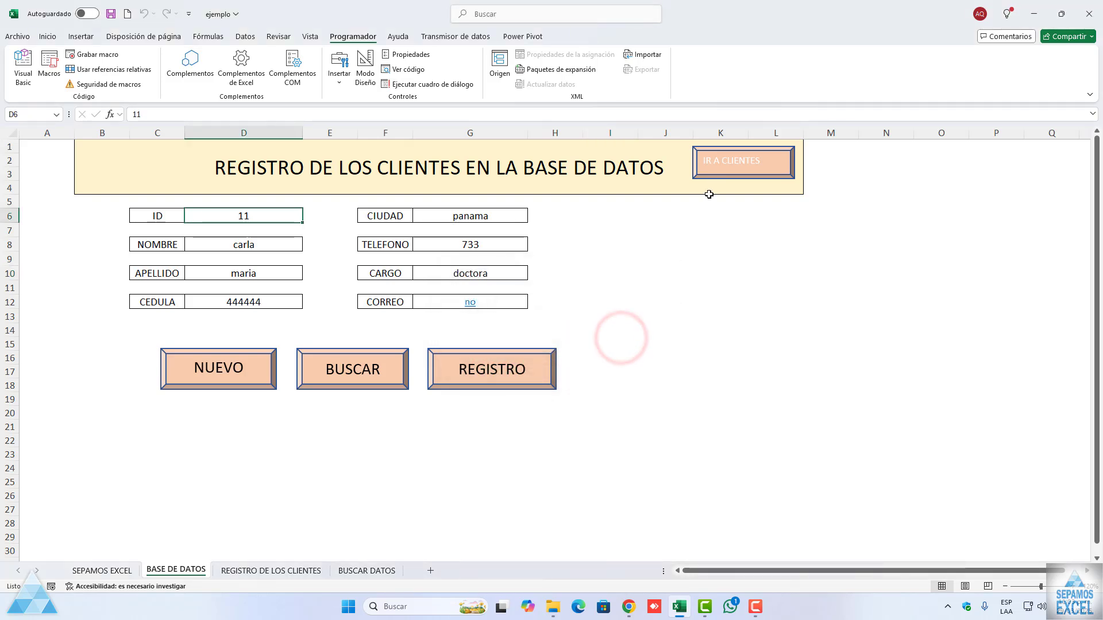
click(715, 171)
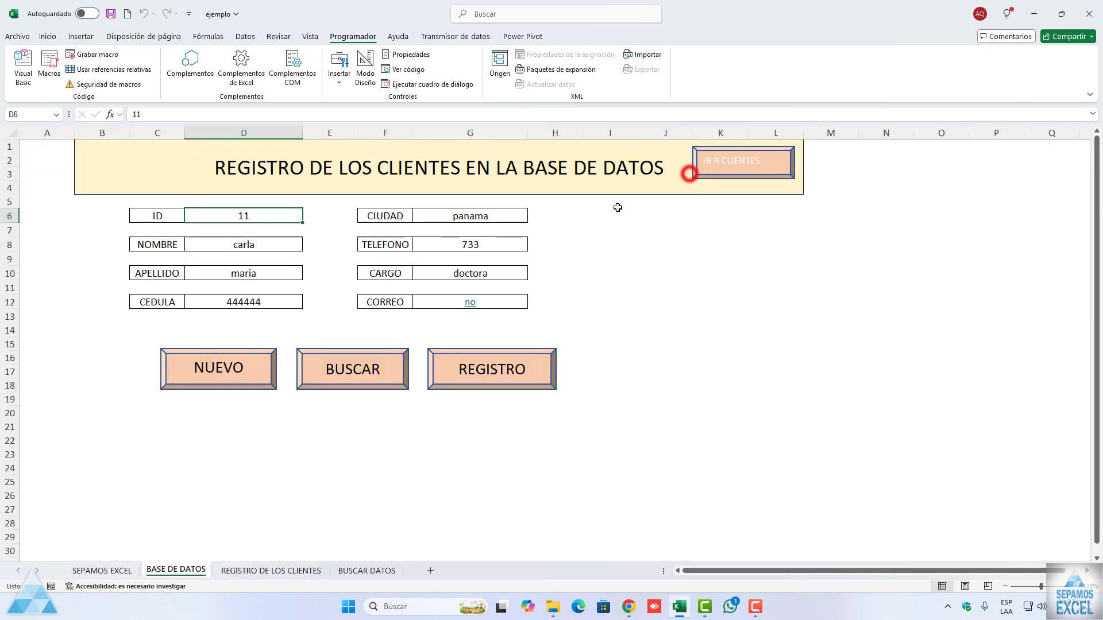
click(689, 175)
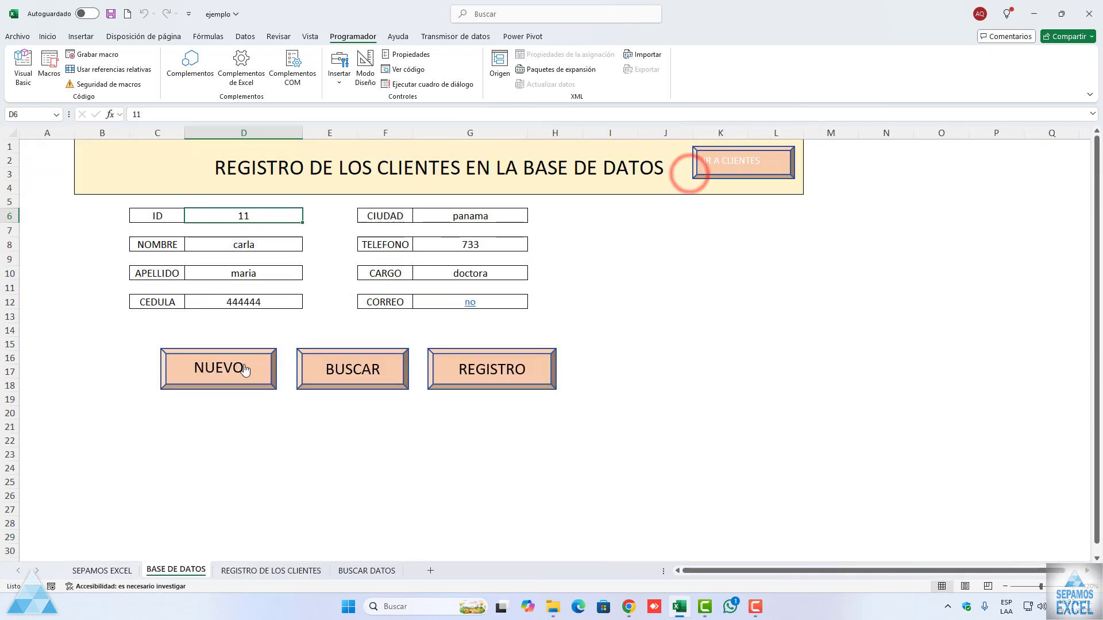
Step: Clear the client form with the NUEVO macro and test the navigation macros between BASE DE DATOS and REGISTRO DE LOS CLIENTES
click(245, 368)
click(771, 164)
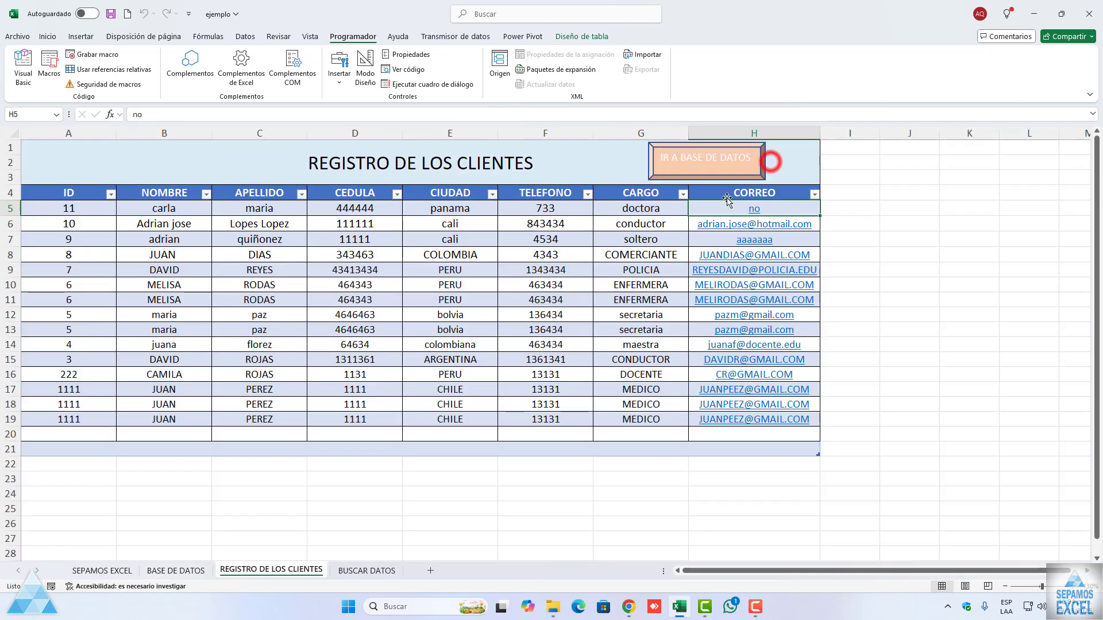
click(747, 160)
click(747, 156)
click(717, 166)
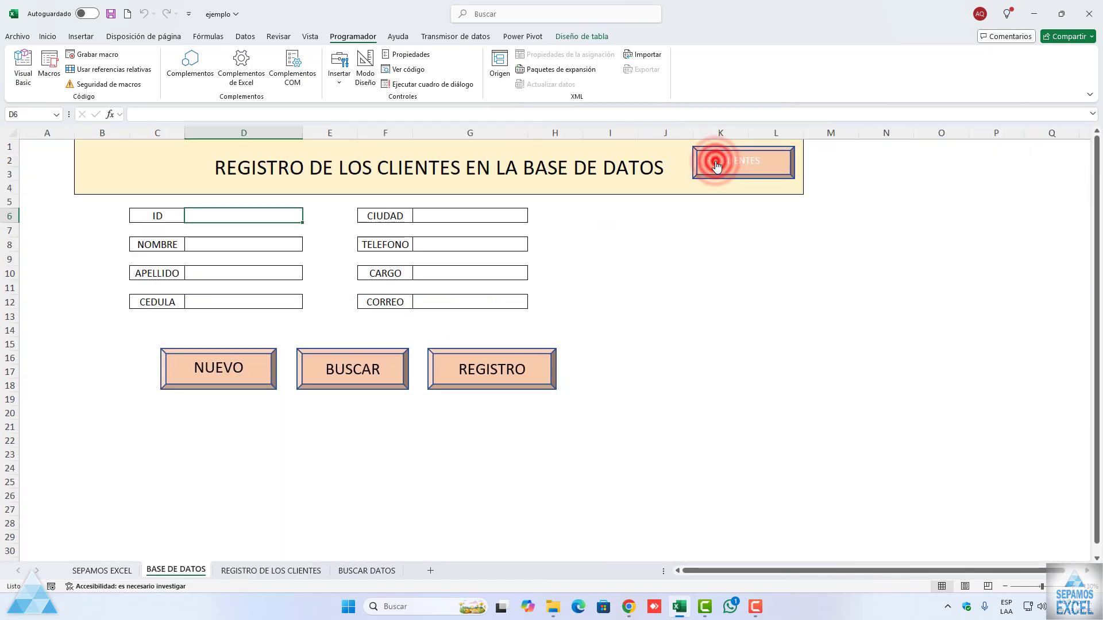
click(717, 166)
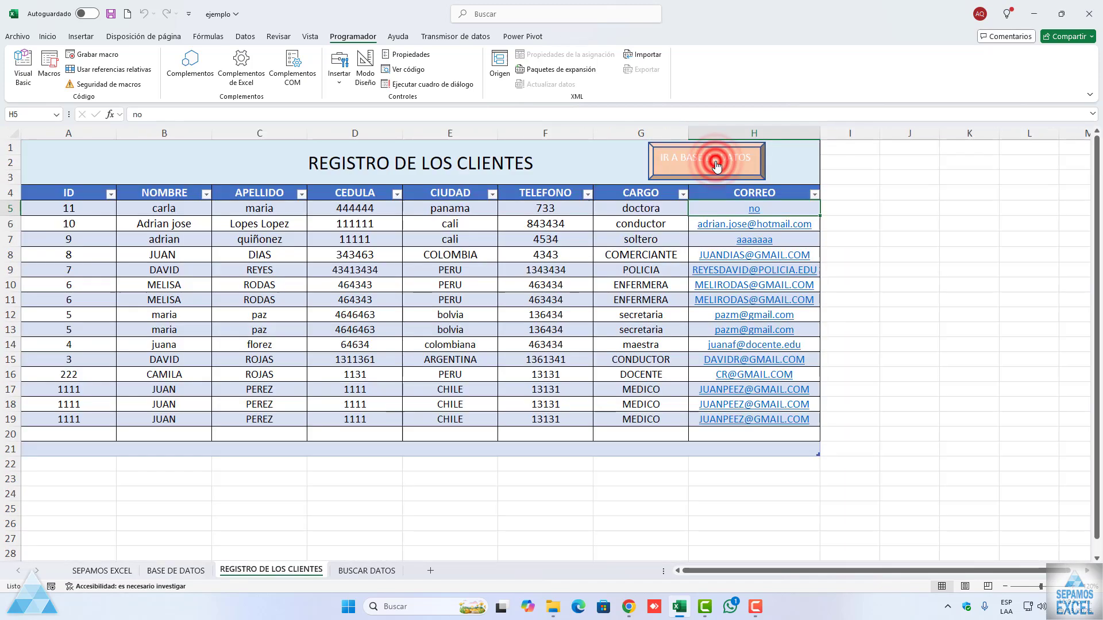
click(717, 165)
click(716, 165)
click(716, 165)
click(717, 165)
click(716, 166)
click(717, 165)
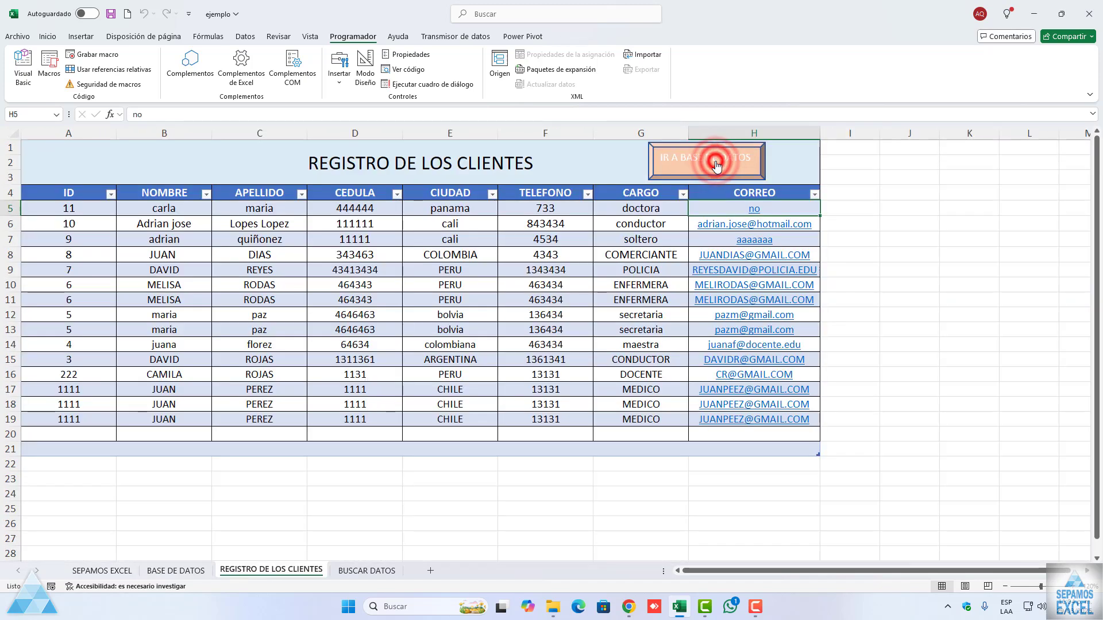
click(717, 165)
click(716, 166)
click(717, 165)
click(717, 165)
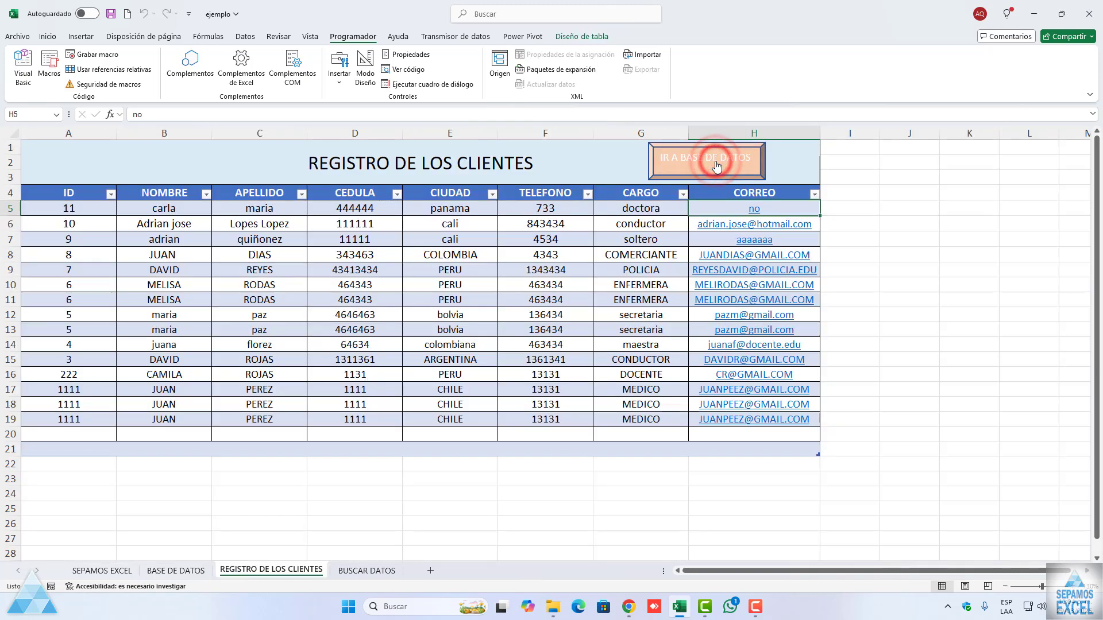
click(716, 165)
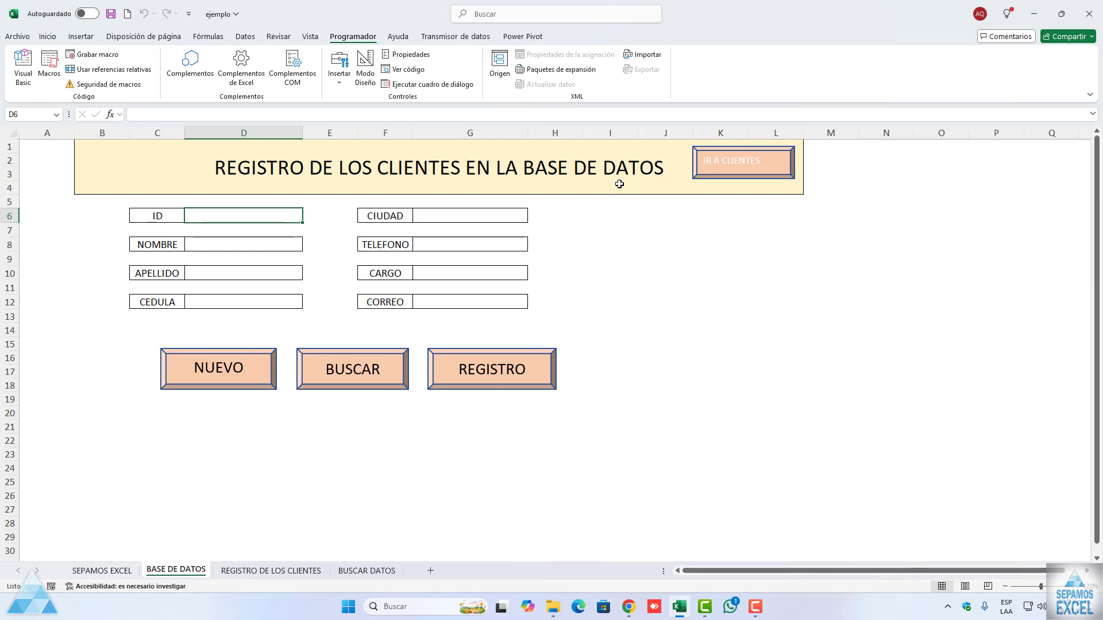
Step: Record a macro named irhojas that goes from BASE DE DATOS to REGISTRO DE LOS CLIENTES and selects the ID header cell
click(660, 259)
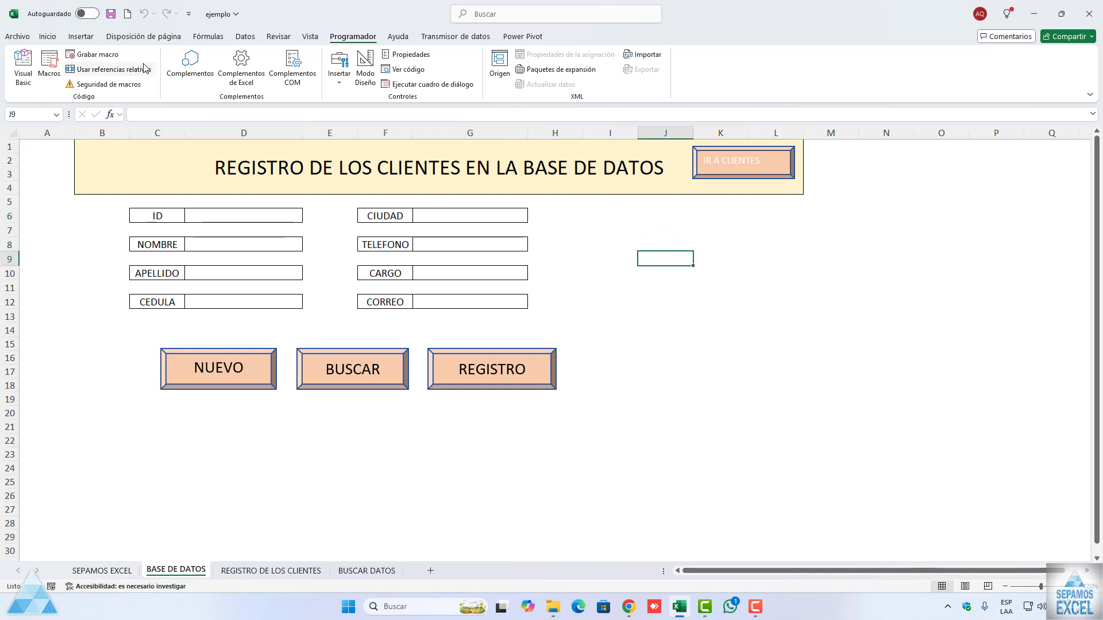
click(114, 53)
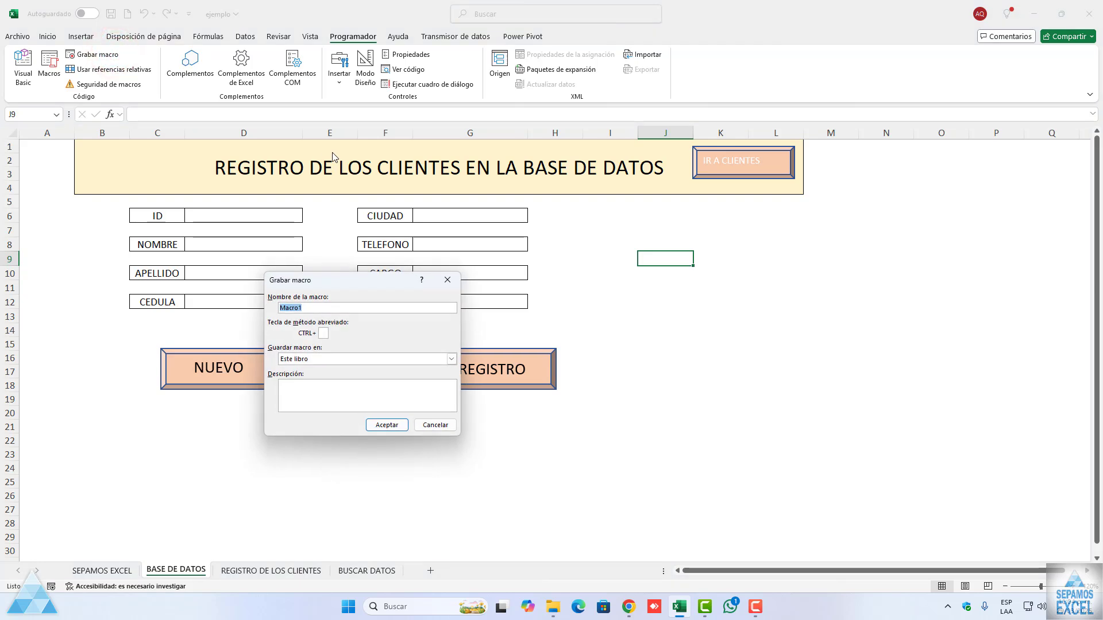
text(irhojas)
click(386, 425)
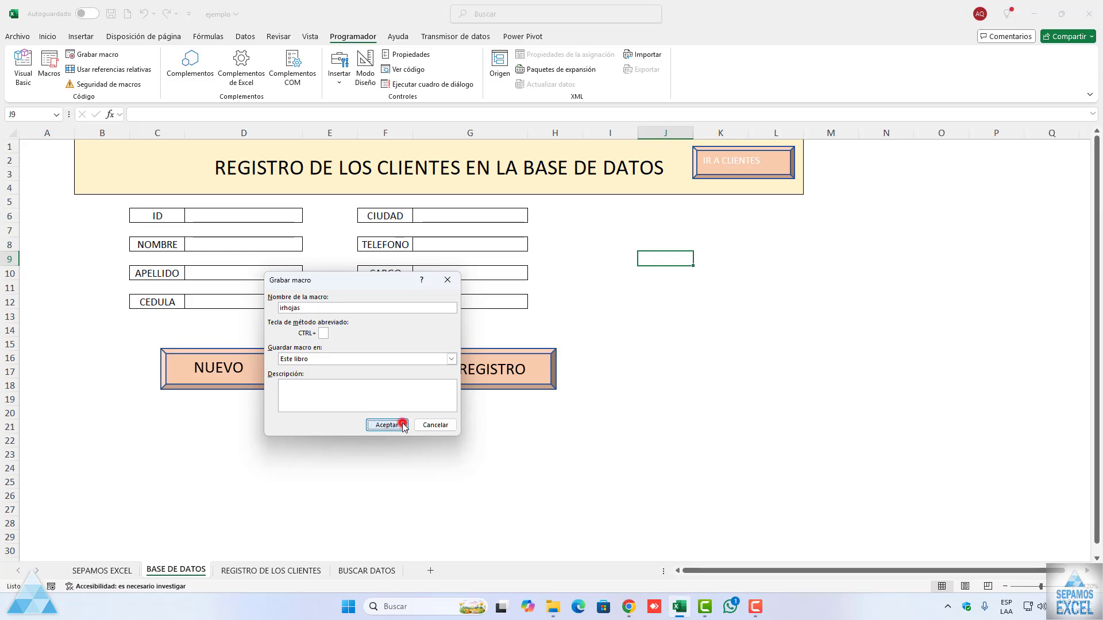
click(272, 570)
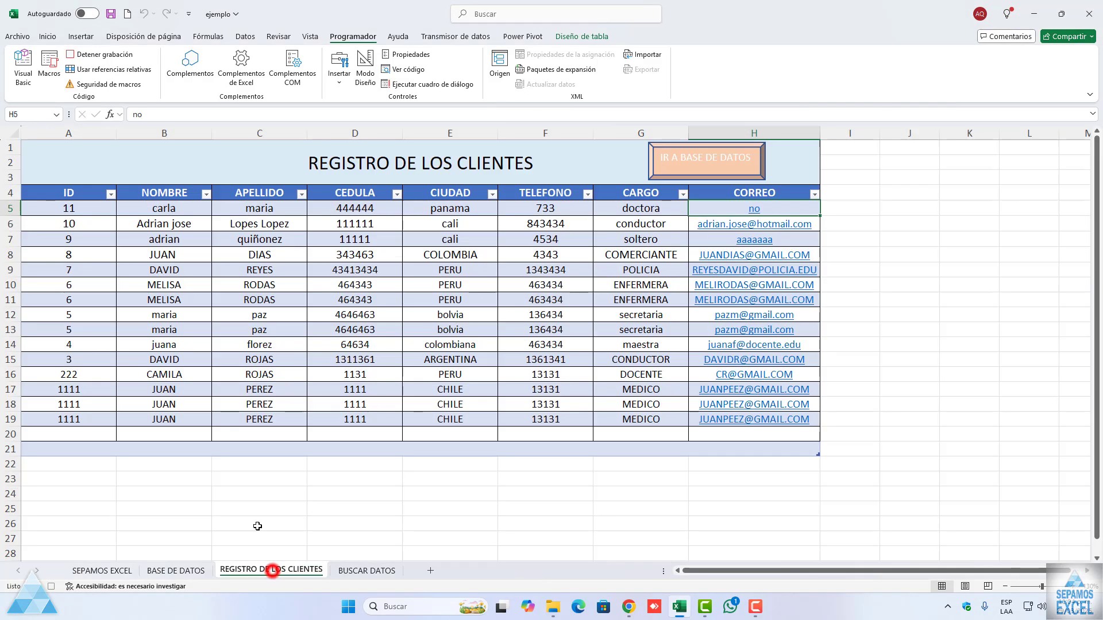
click(60, 194)
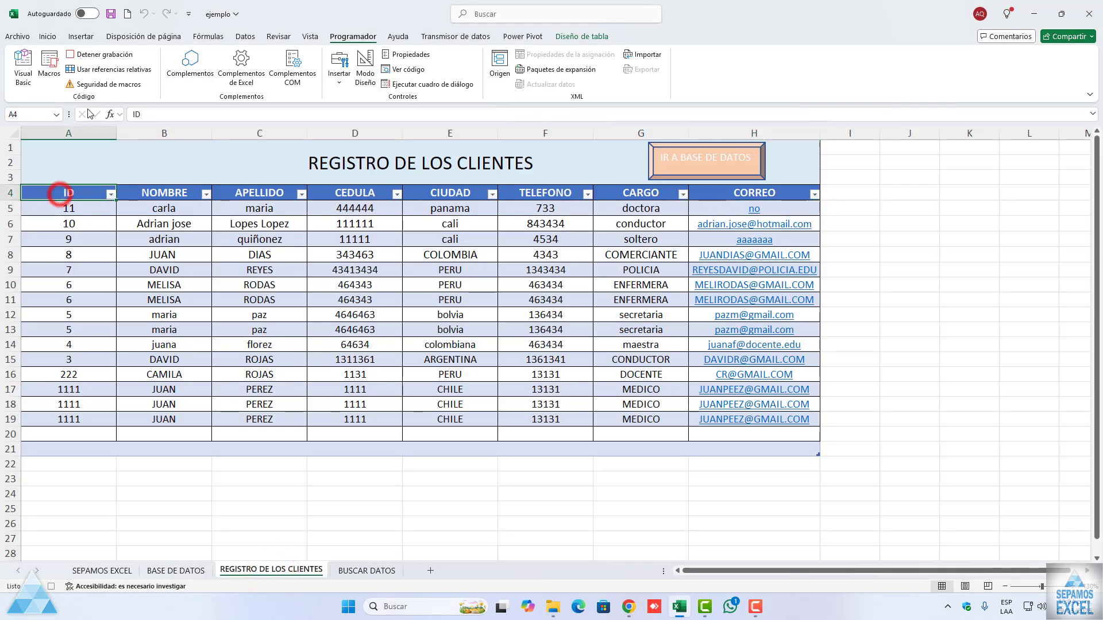
click(93, 54)
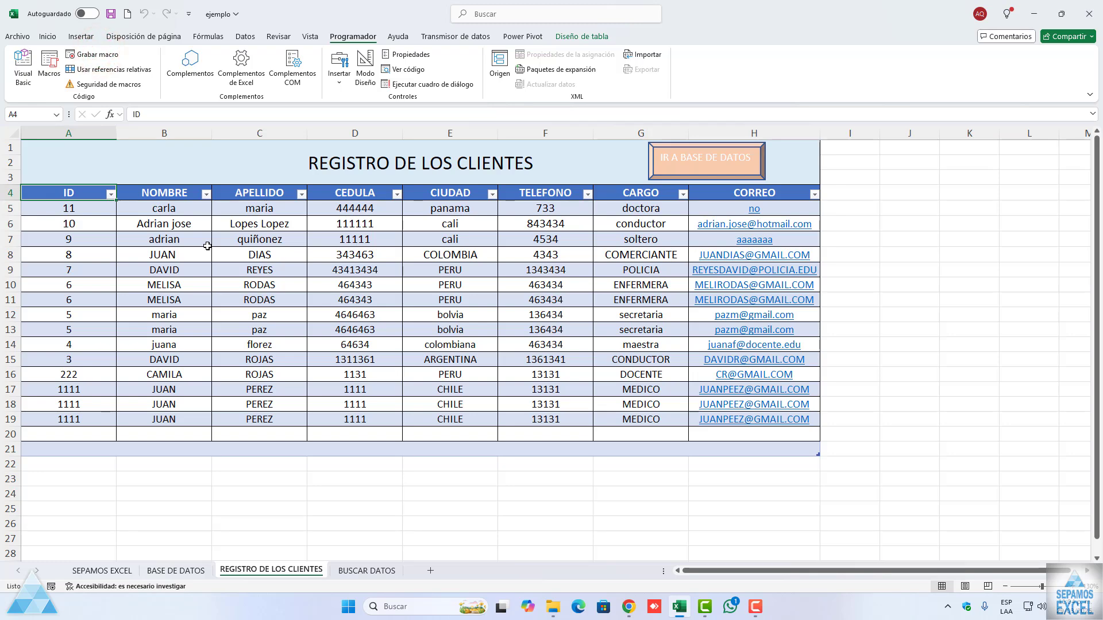
Step: Return to BASE DE DATOS and run the IRBASE macro and the irhojas macro from the macro list
click(176, 570)
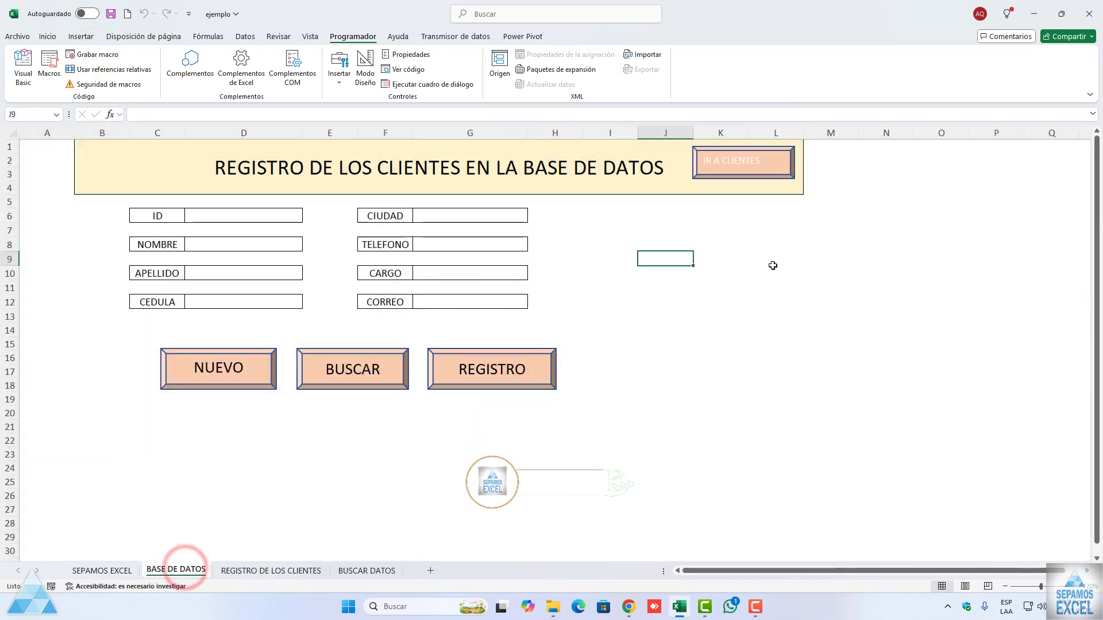
click(49, 68)
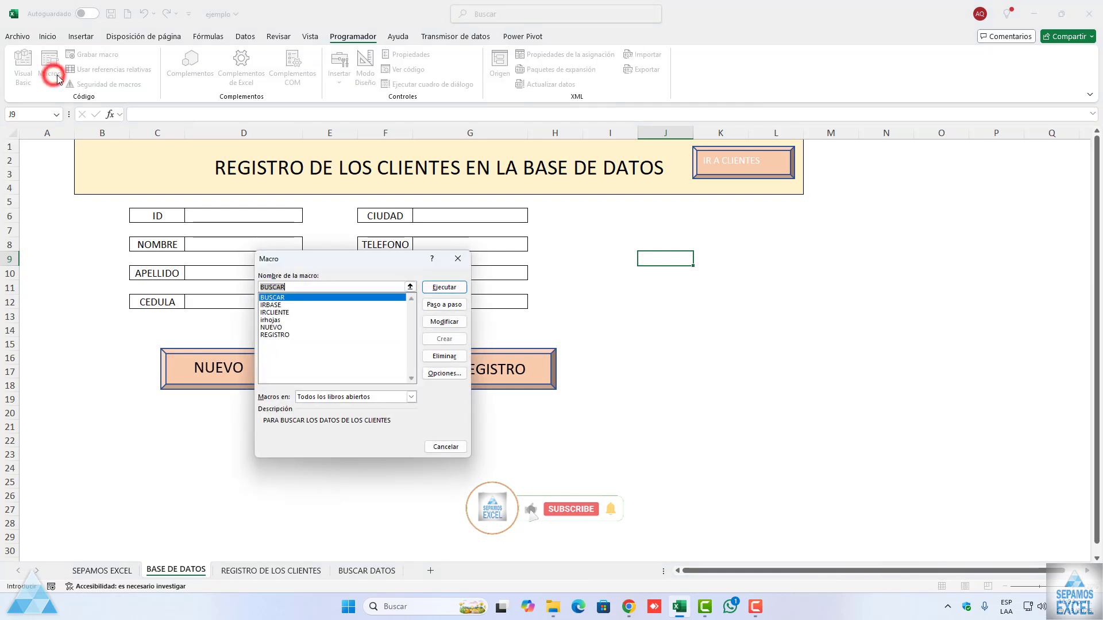
click(271, 305)
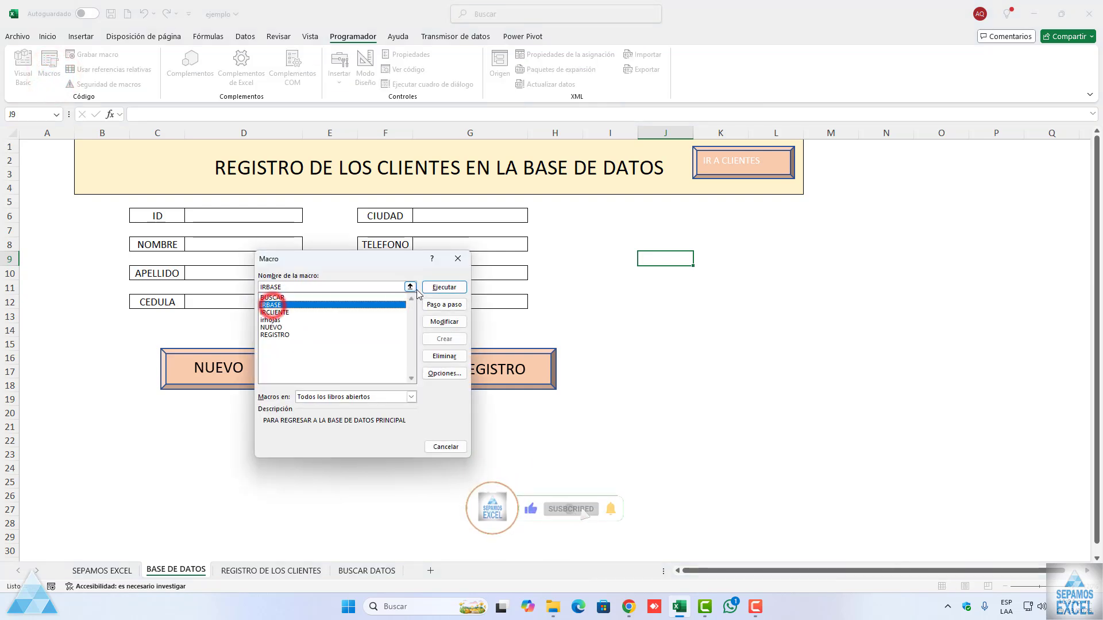
click(432, 287)
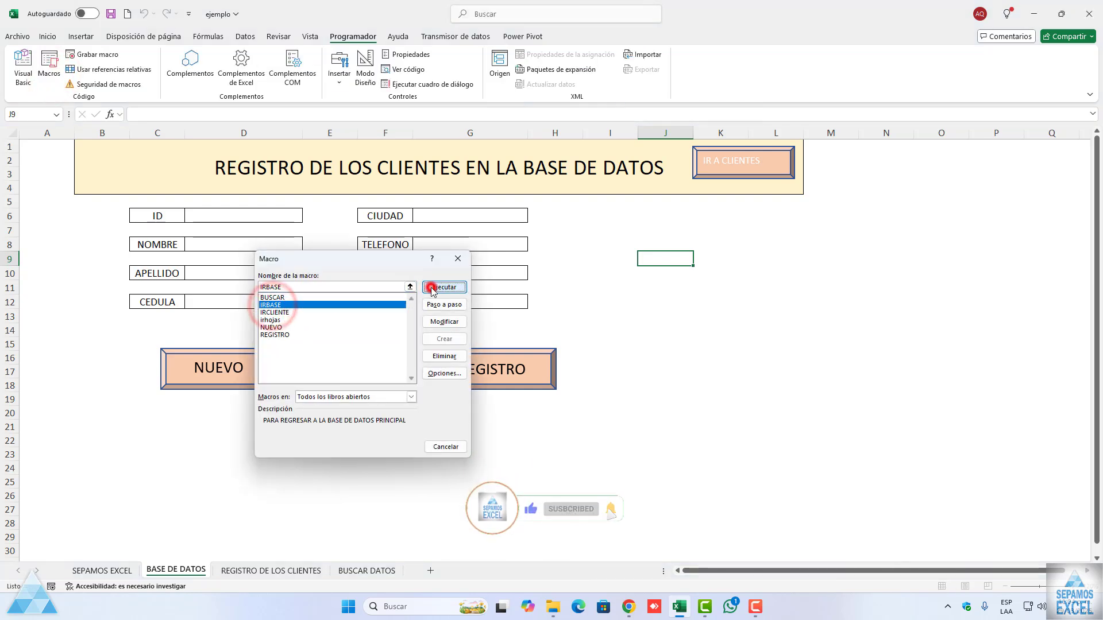
click(50, 72)
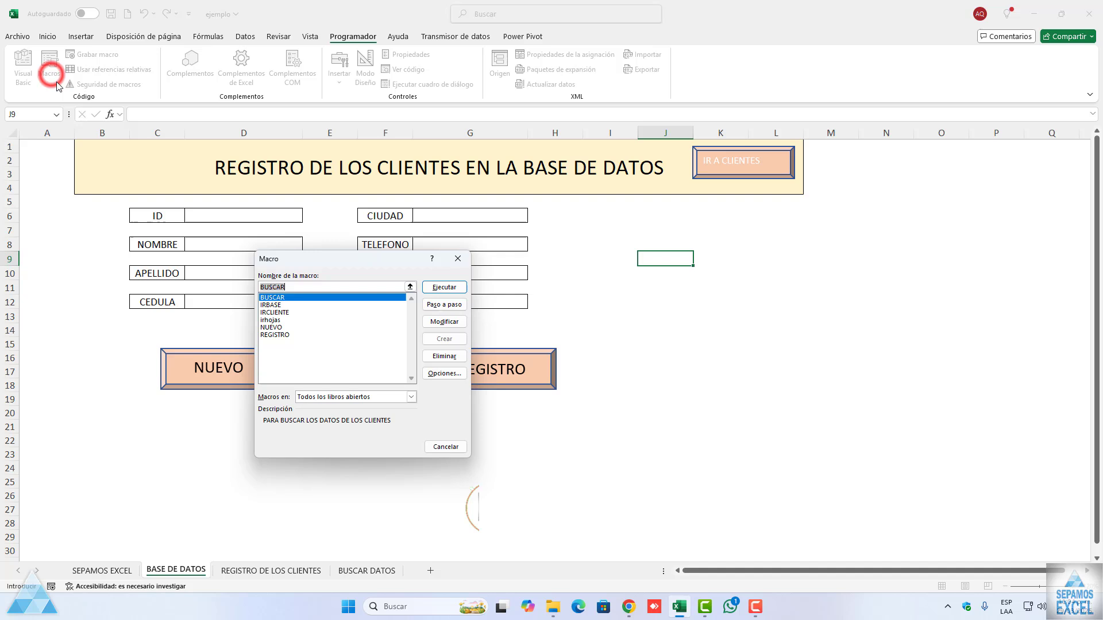
click(271, 313)
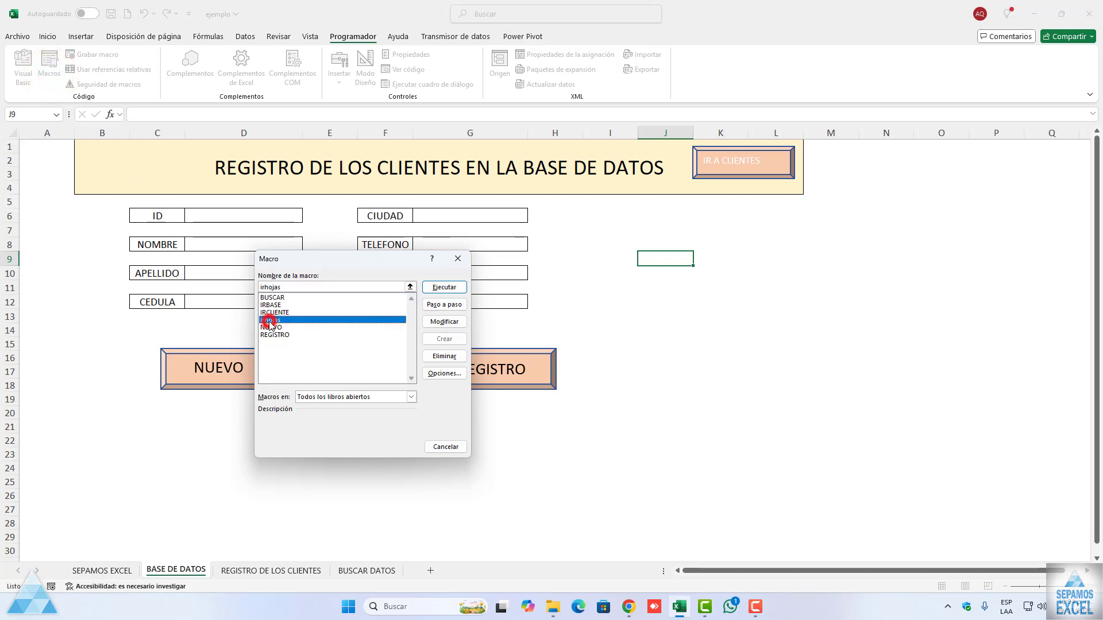
click(444, 289)
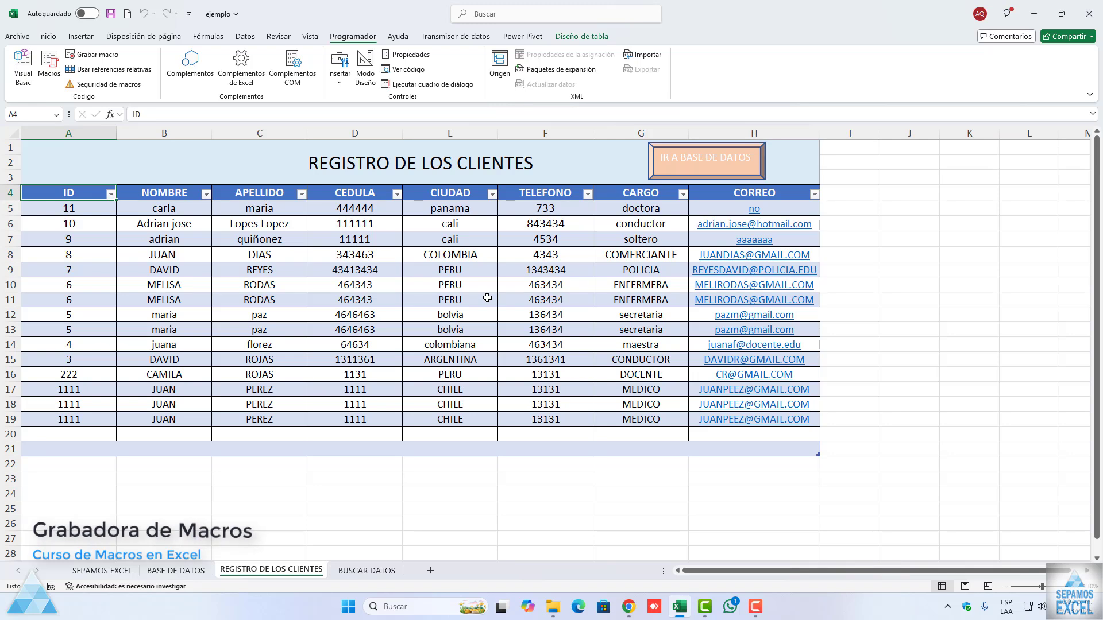
Step: Switch back and forth between the client list and the form with the IR A BASE DE DATOS and IR A CLIENTES macros
click(711, 176)
click(711, 175)
click(711, 176)
click(711, 176)
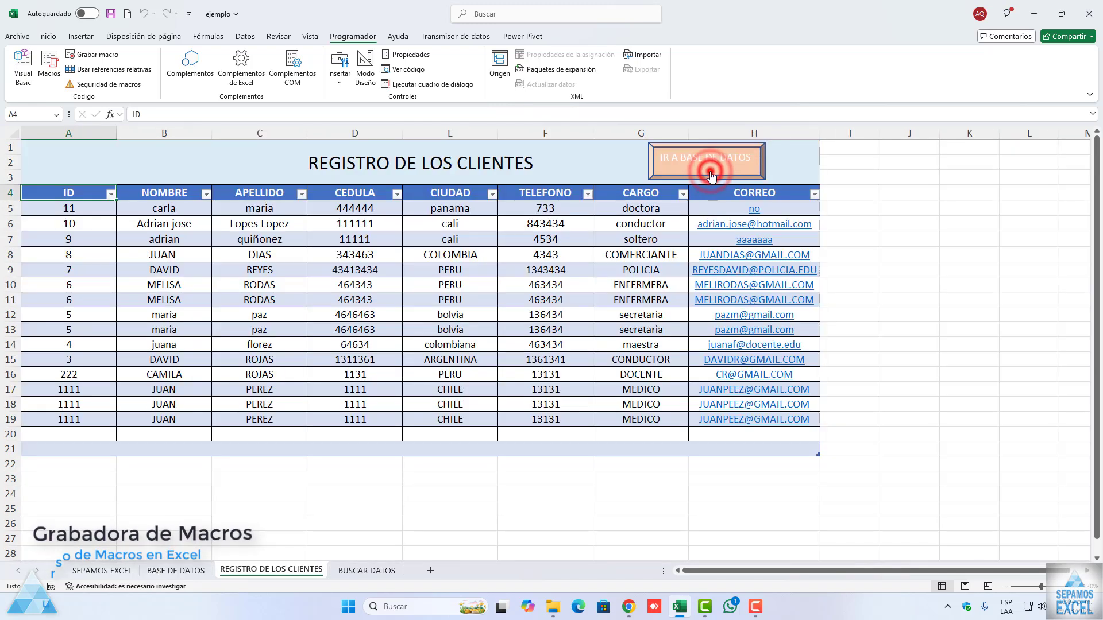
click(711, 175)
click(711, 176)
click(708, 177)
click(707, 178)
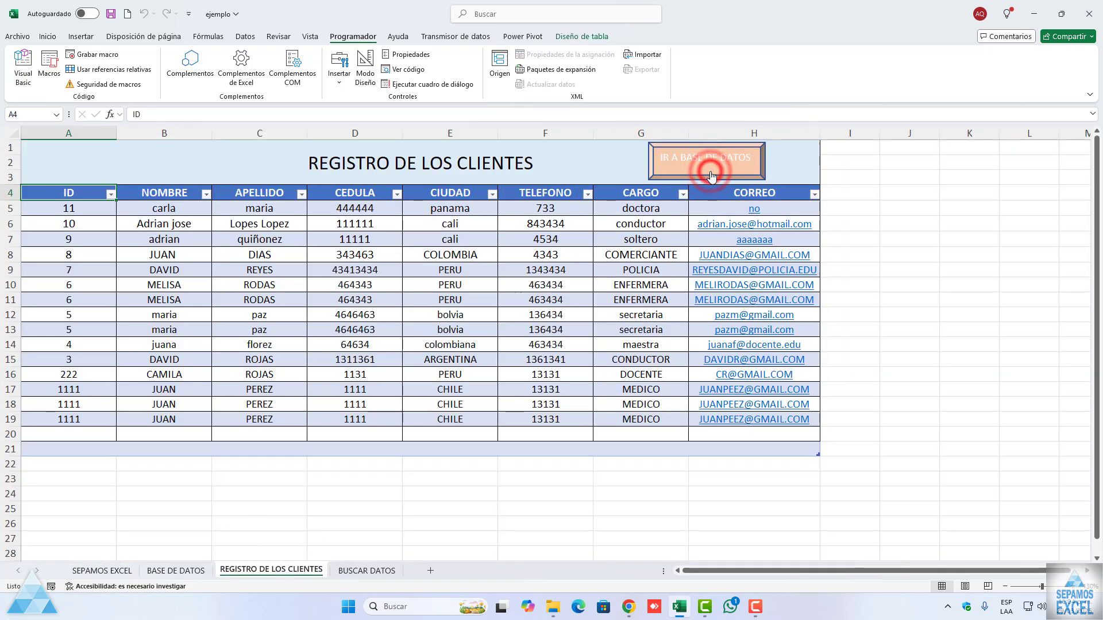
Step: Delete the Range("BASE[[#Headers],[ID]]").Select line from the irhojas macro in Módulo2 and close the Visual Basic editor
click(22, 69)
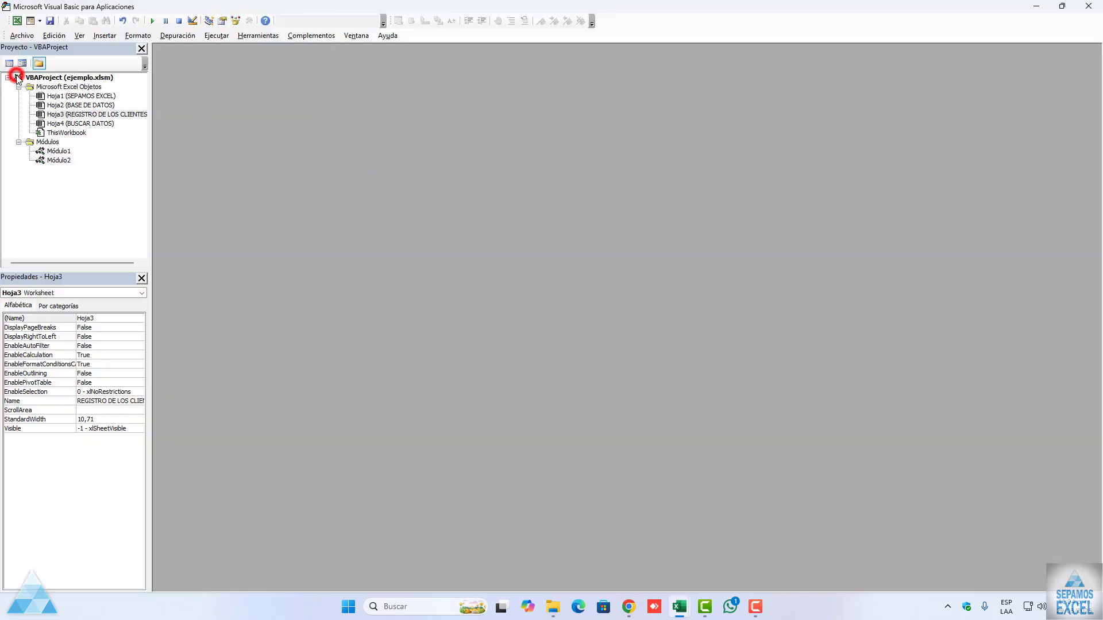
double_click(59, 161)
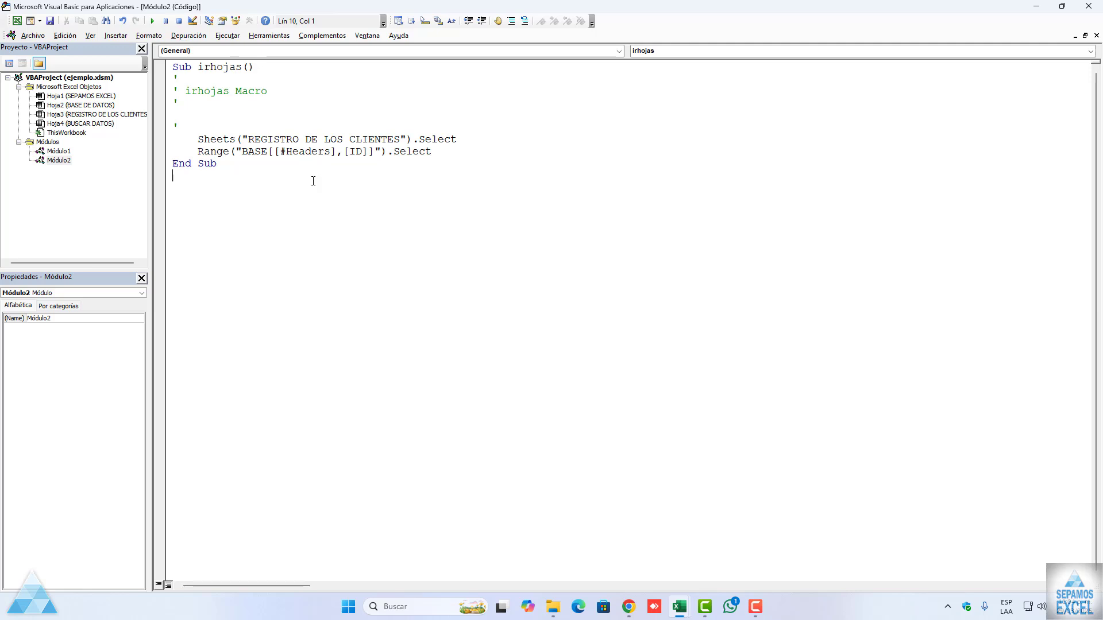
drag(197, 151, 453, 154)
click(453, 153)
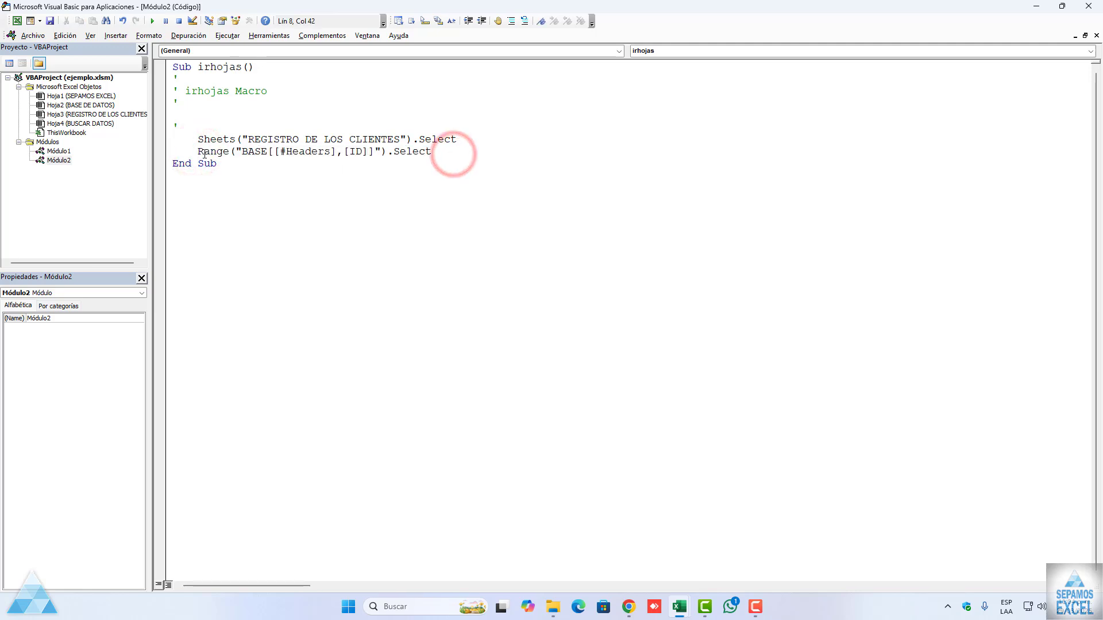
drag(192, 151, 437, 152)
click(442, 153)
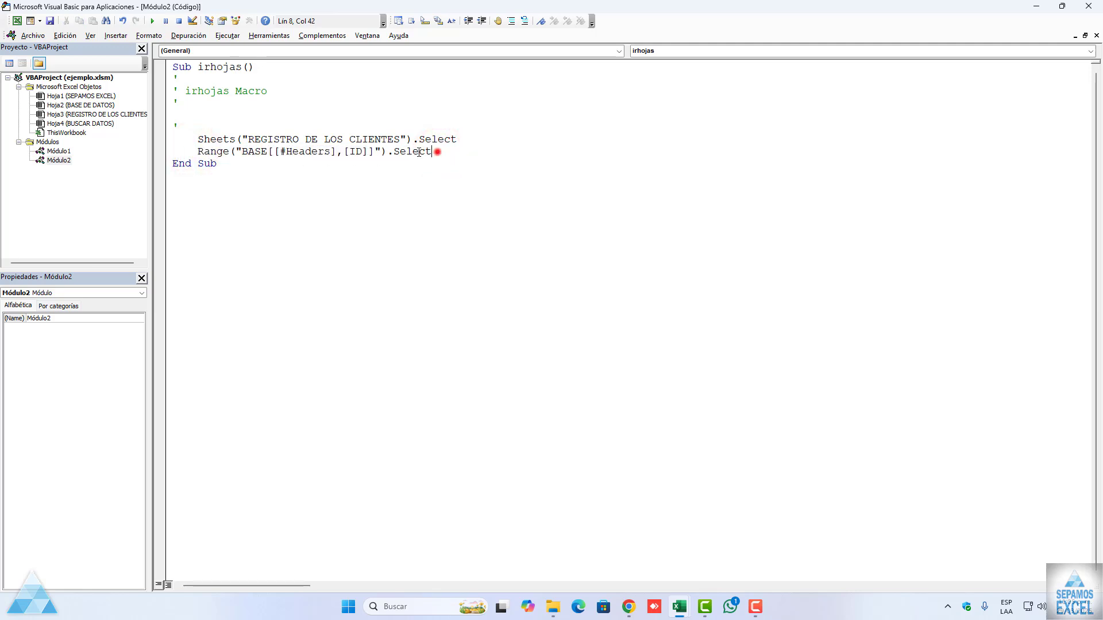
drag(438, 152, 190, 148)
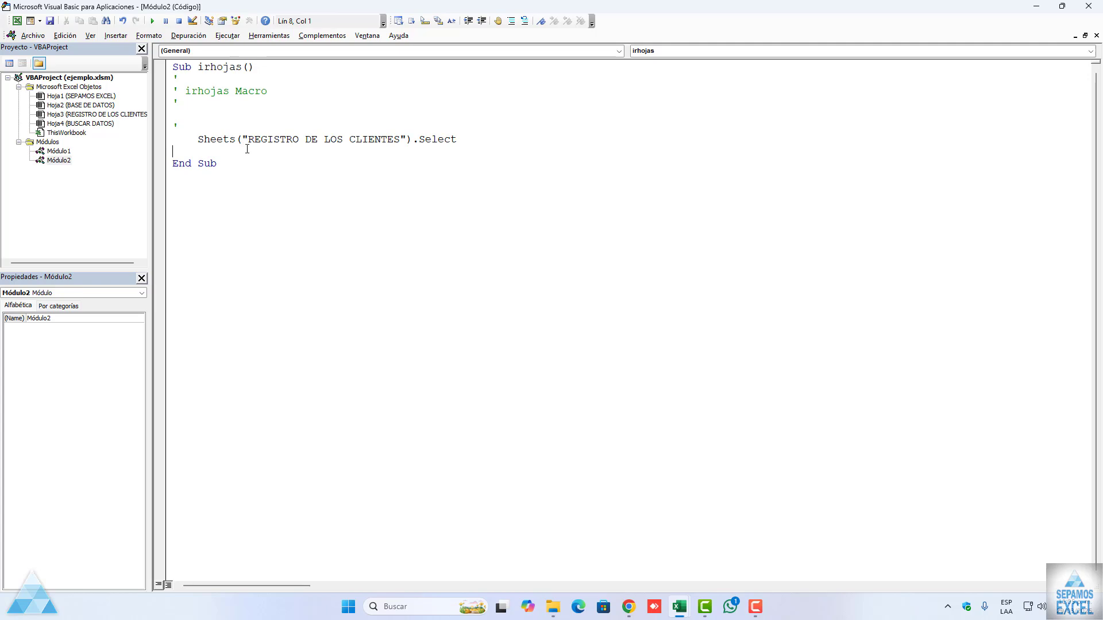
click(1096, 35)
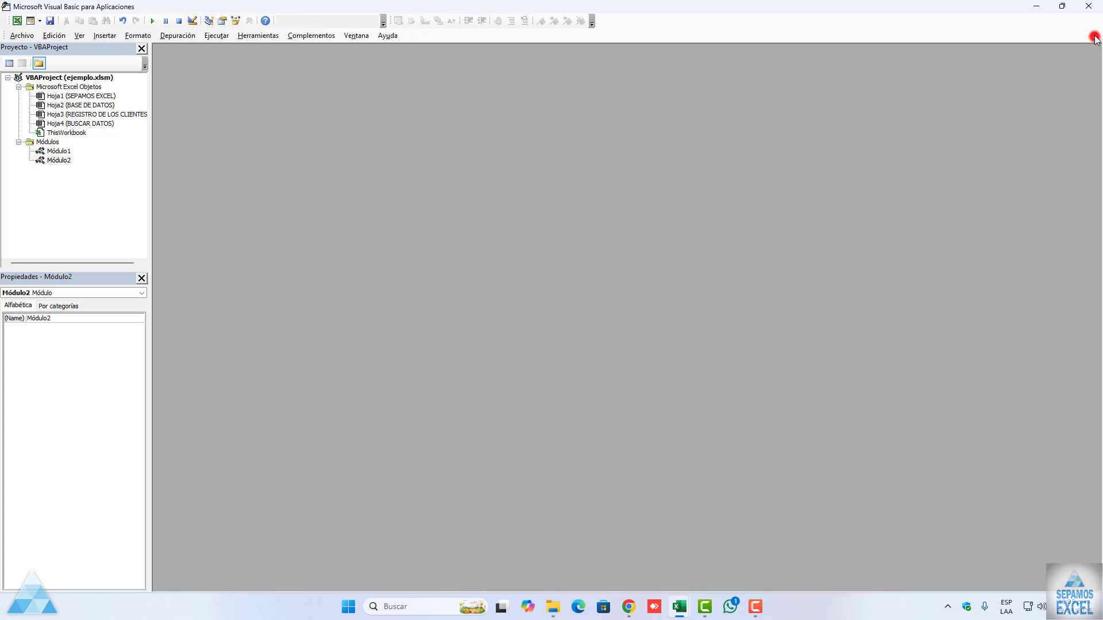
click(1089, 6)
Step: Run the edited irhojas macro from the BASE DE DATOS sheet, and return to the form
click(683, 182)
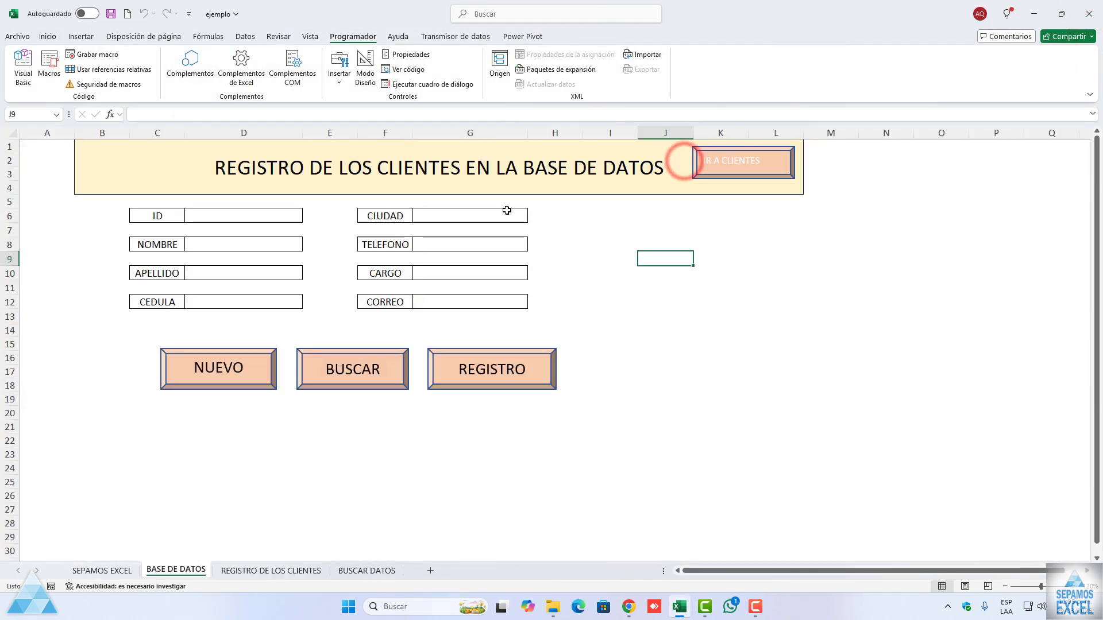
click(47, 73)
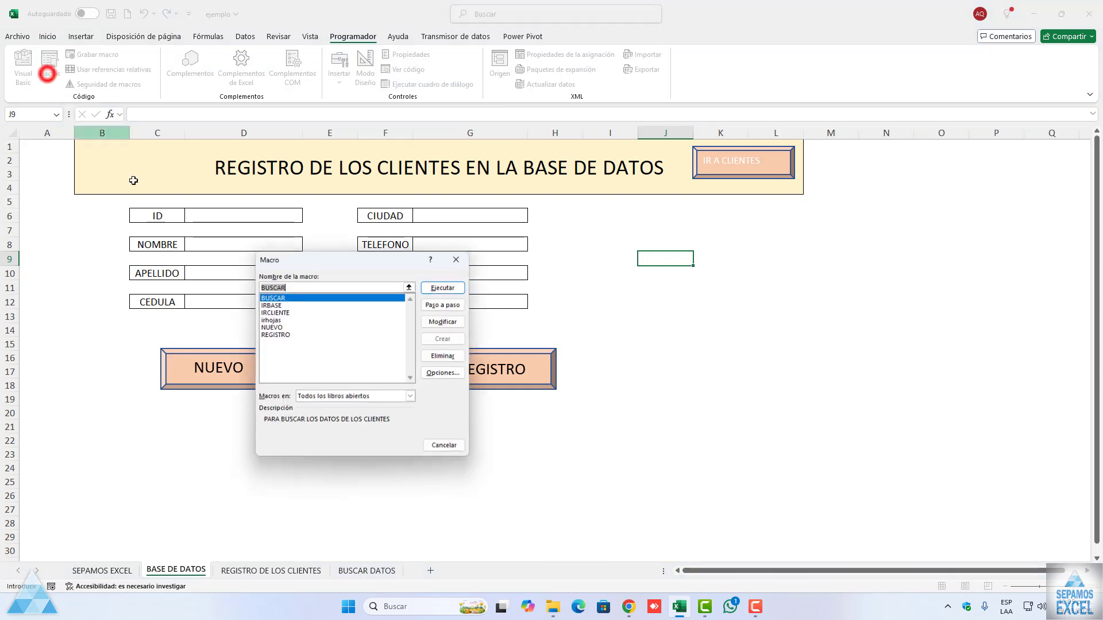
click(271, 312)
click(442, 288)
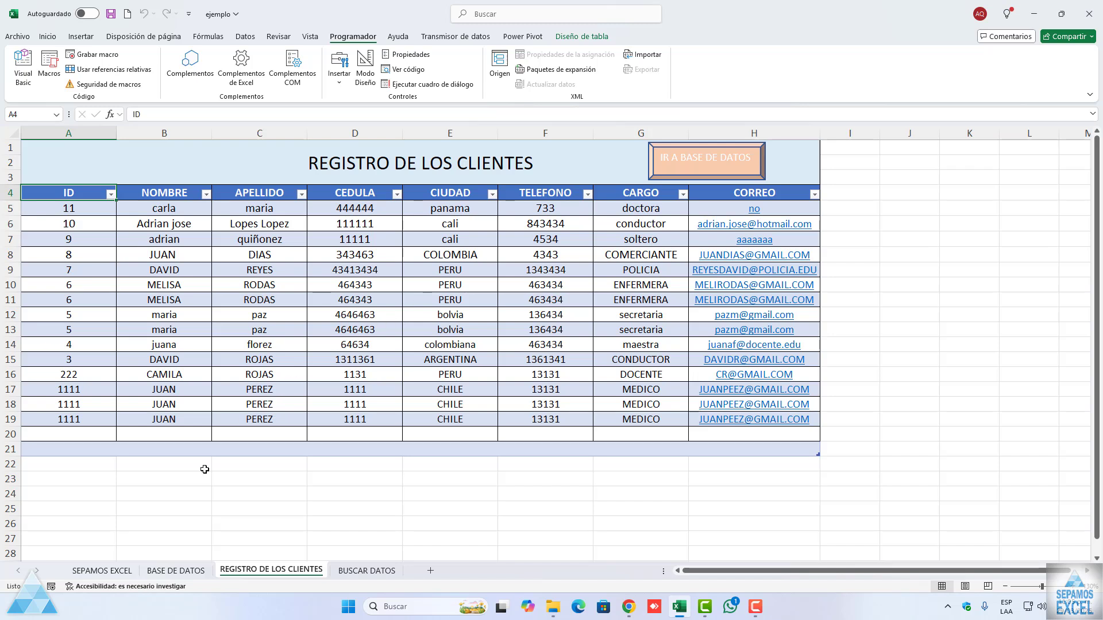
click(176, 571)
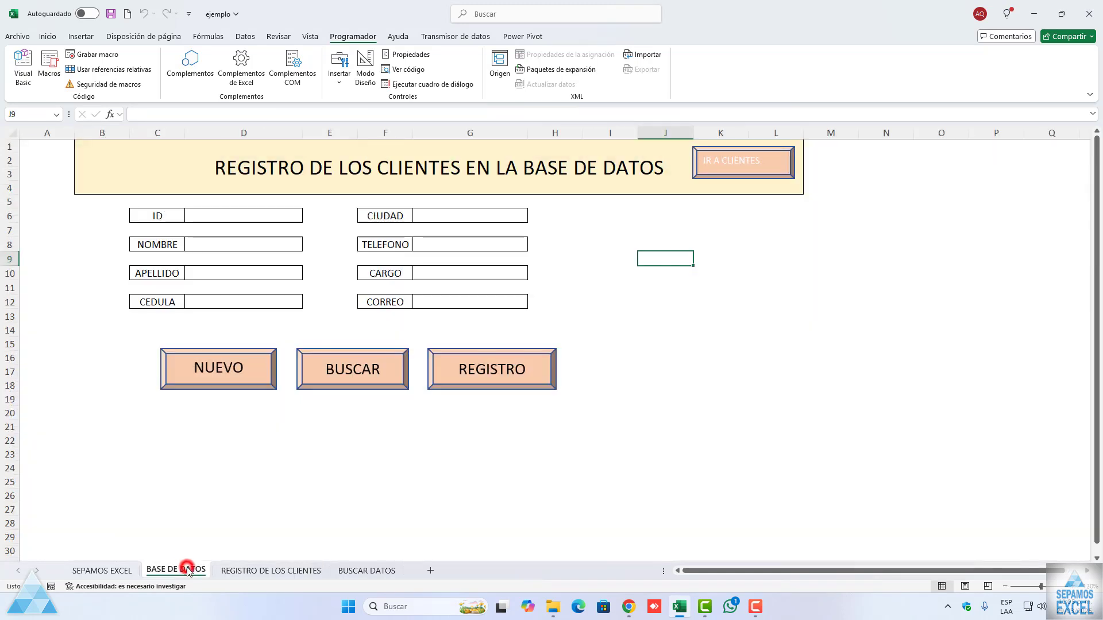
Step: Go through the form's ID, NOMBRE, APELLIDO, CEDULA and CIUDAD input cells to review their layout
click(252, 214)
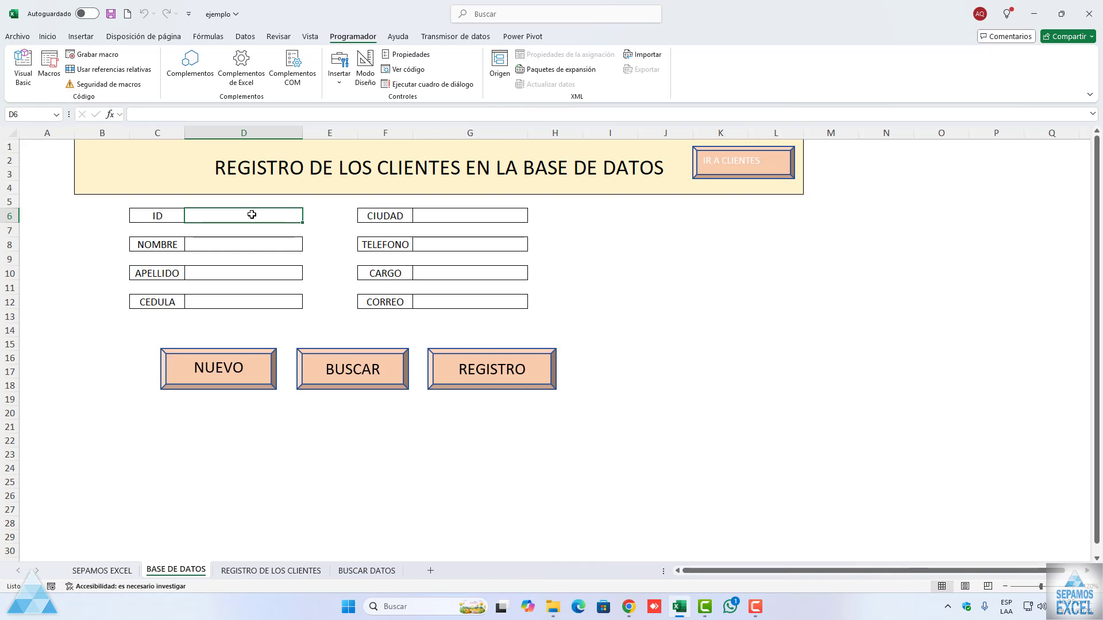
click(433, 215)
click(269, 214)
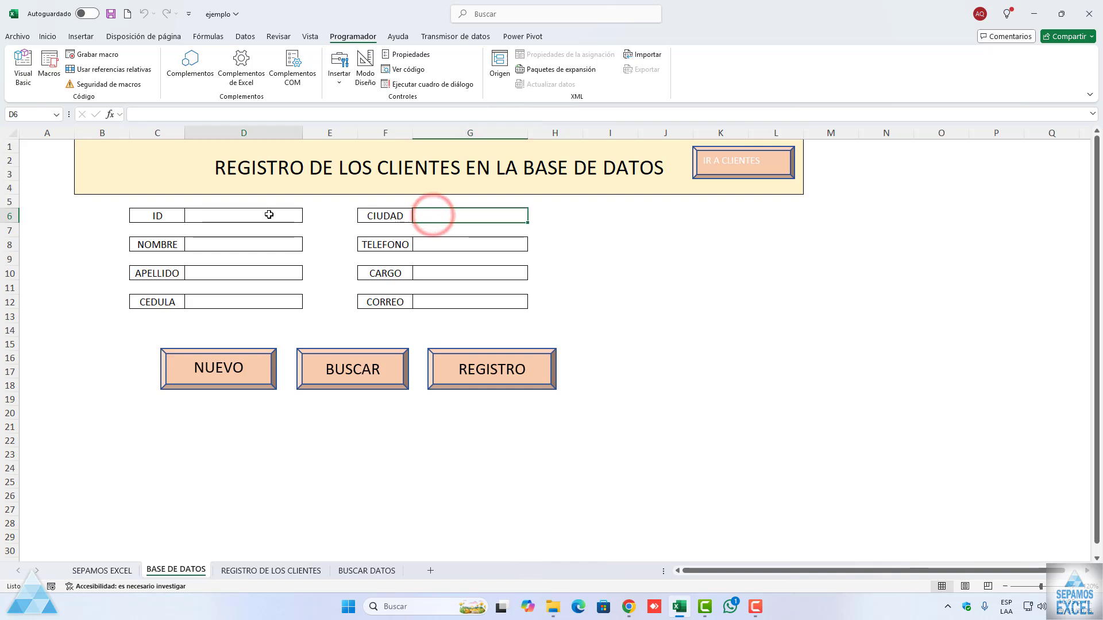
click(263, 245)
click(254, 274)
click(256, 303)
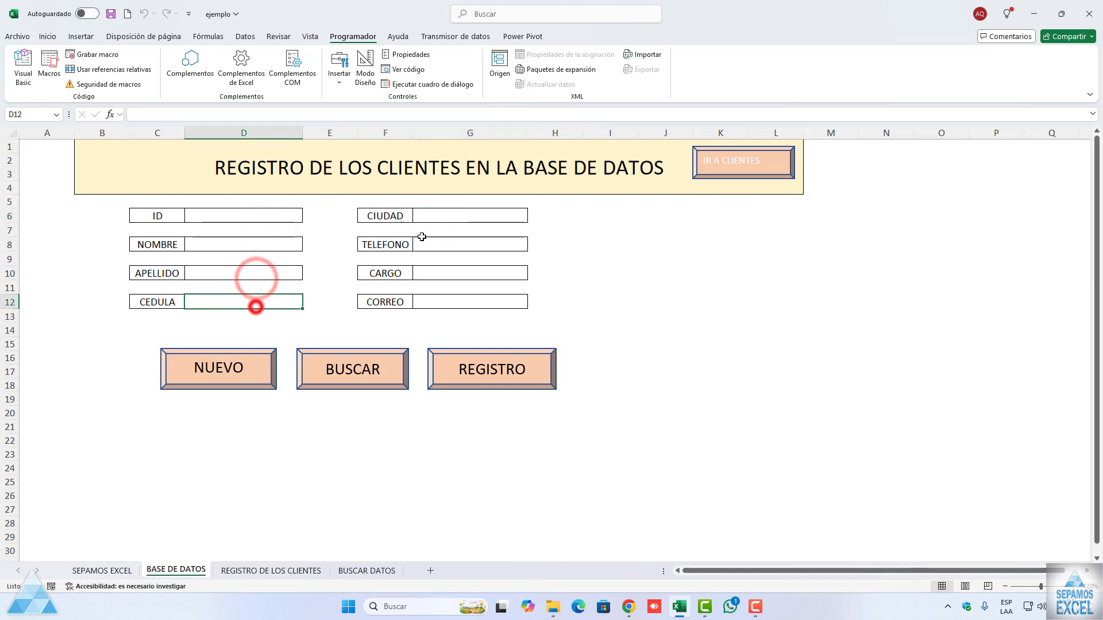
click(431, 217)
click(263, 216)
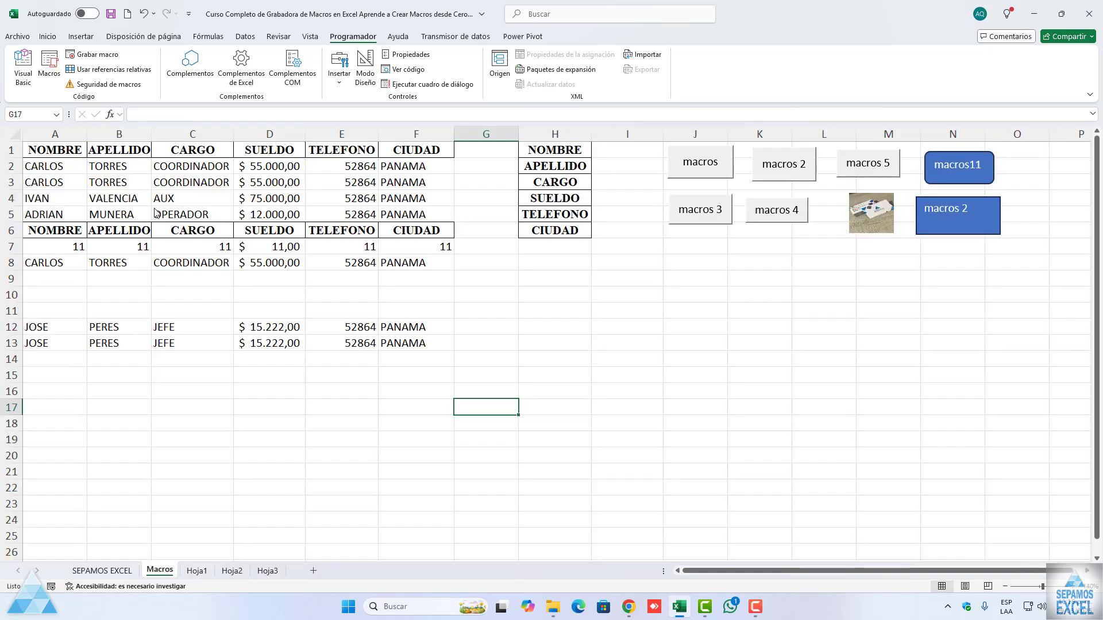
Step: Fill in the Hoja2 form with the sample person's first name, surname, cédula and telephone number, and CARGO jefe
click(73, 151)
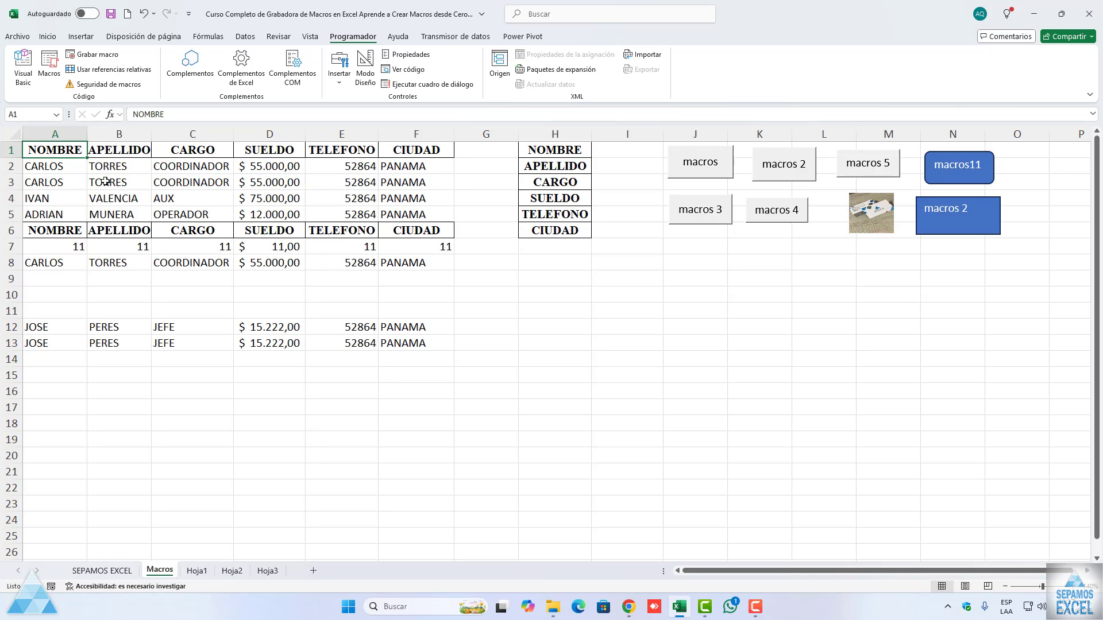
click(232, 570)
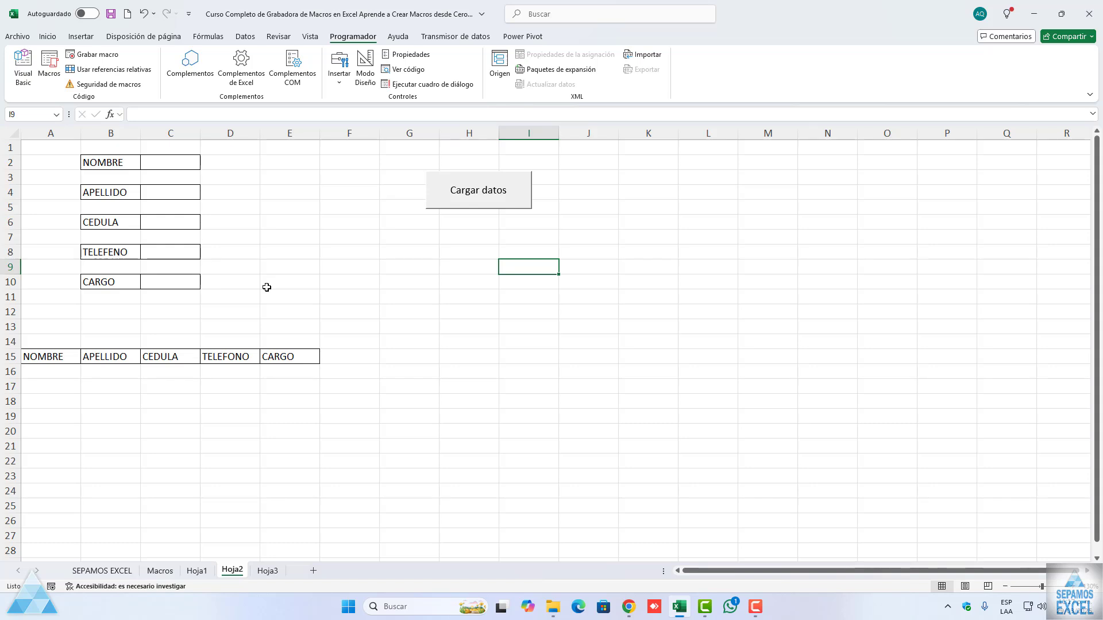
click(173, 162)
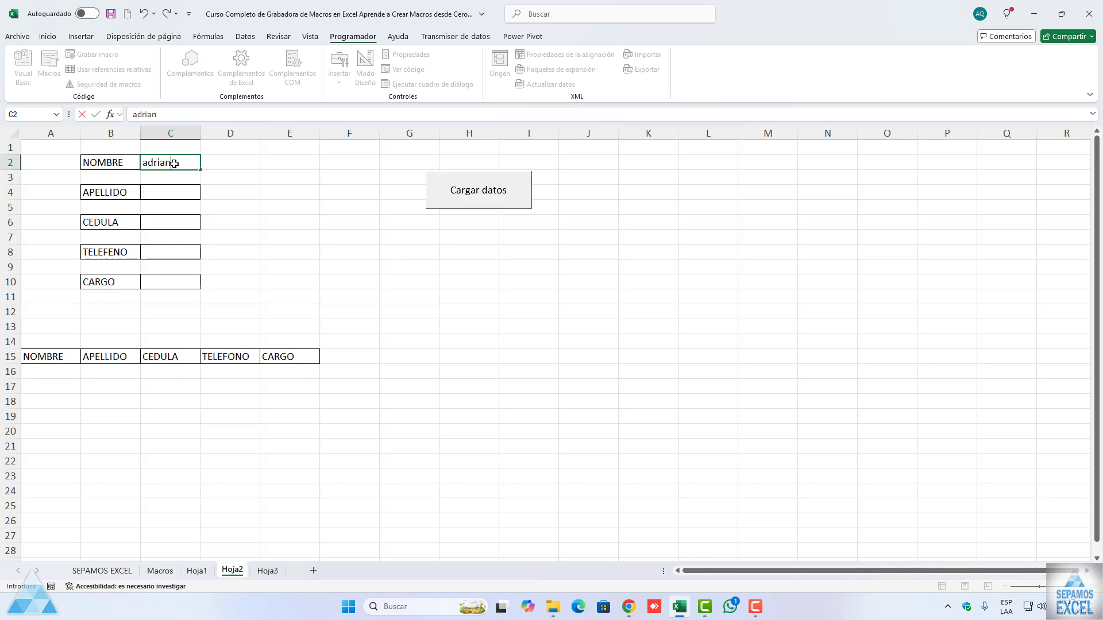
click(155, 189)
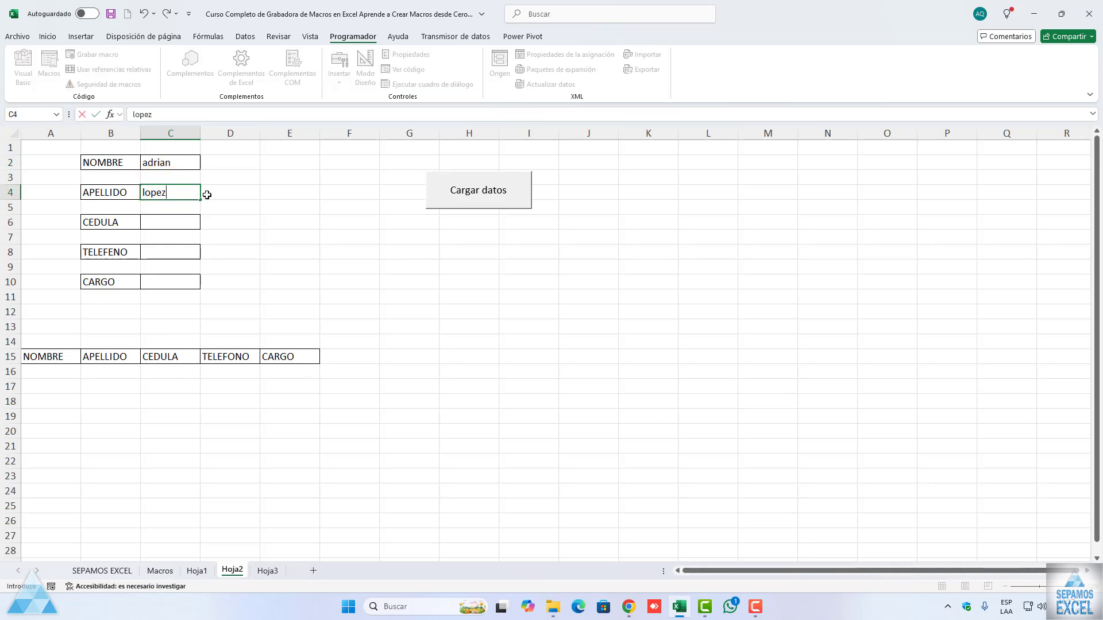
click(165, 222)
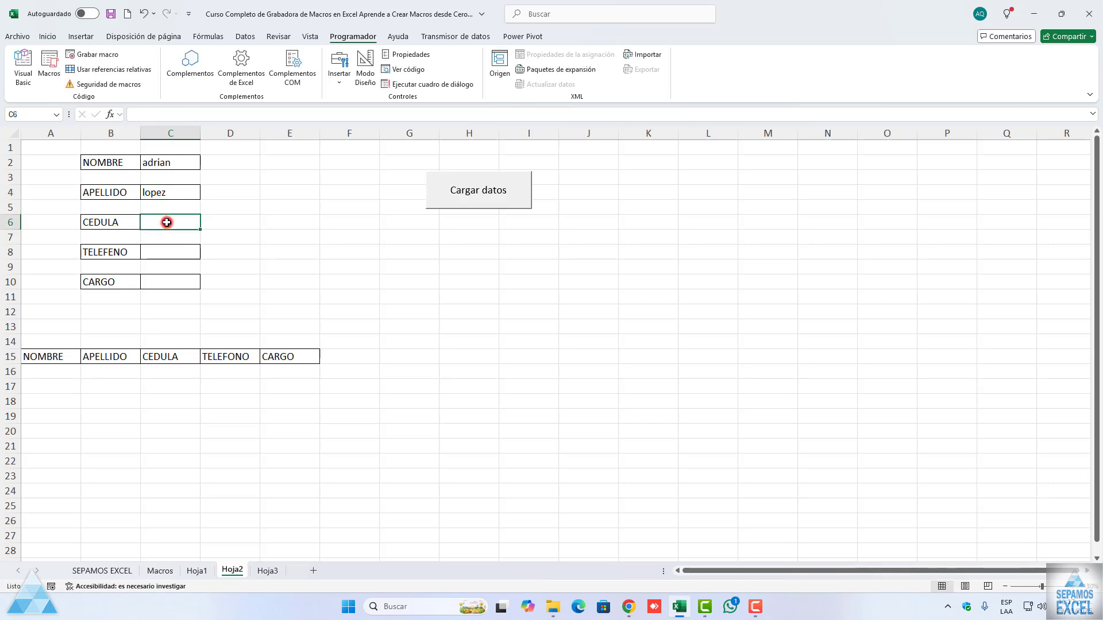
text(1111)
click(170, 247)
text(2222)
click(170, 282)
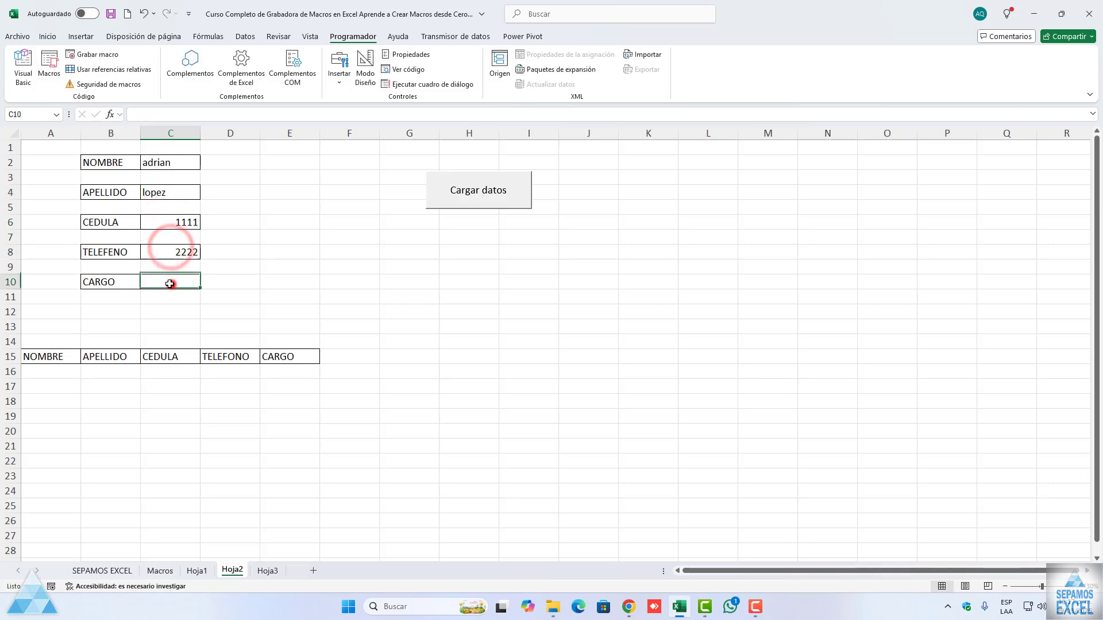
text(jefe)
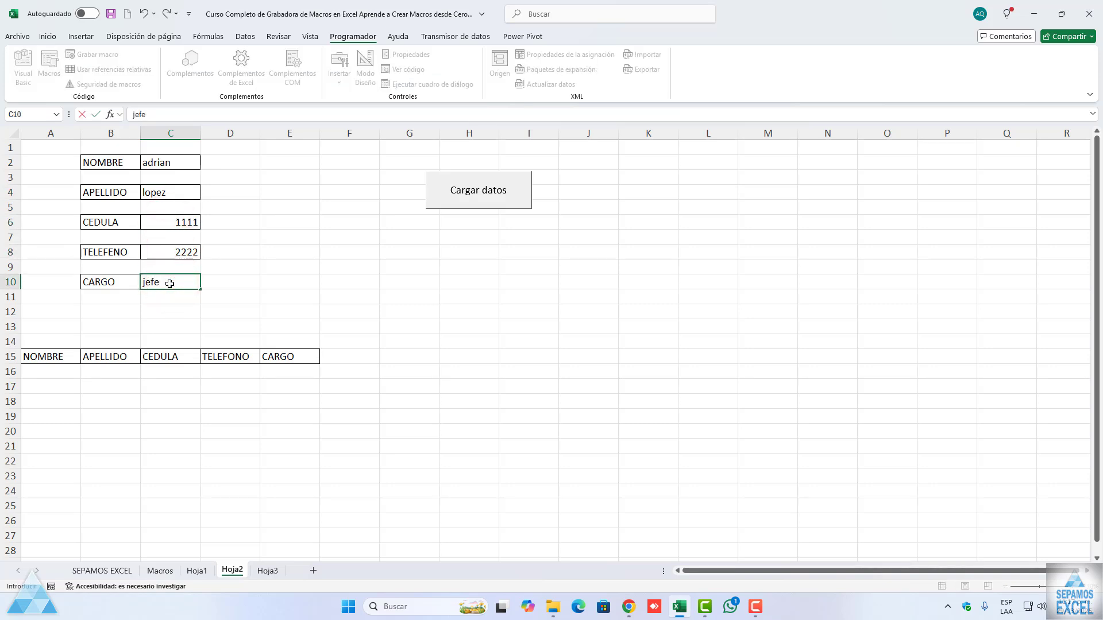
Step: Run the form's Cargar datos macro and accept adding the entered record
click(403, 265)
click(451, 190)
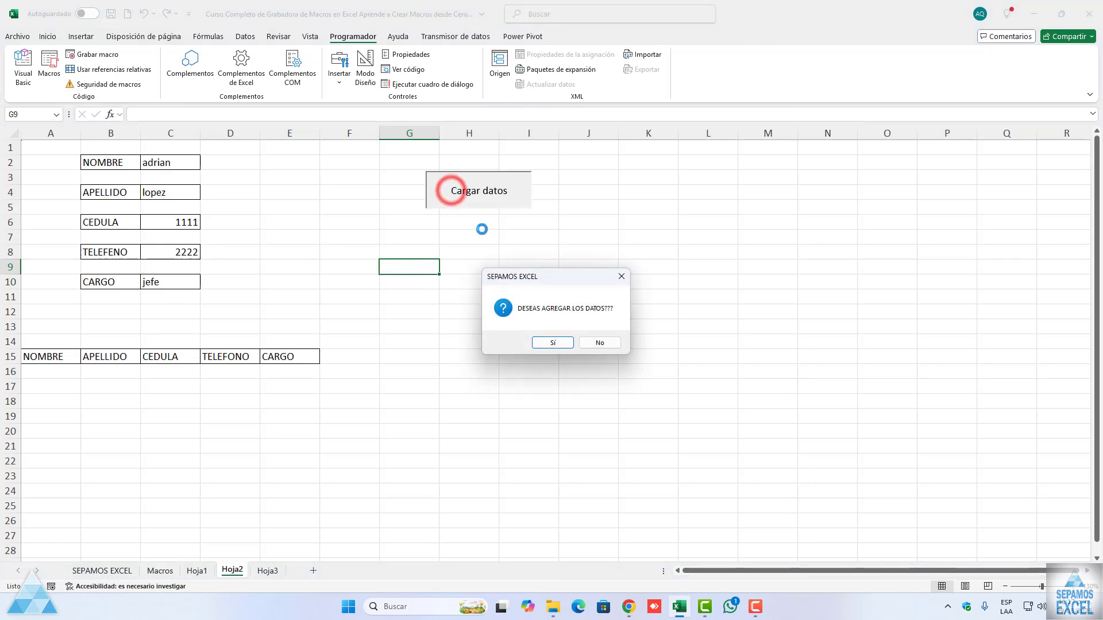
click(551, 342)
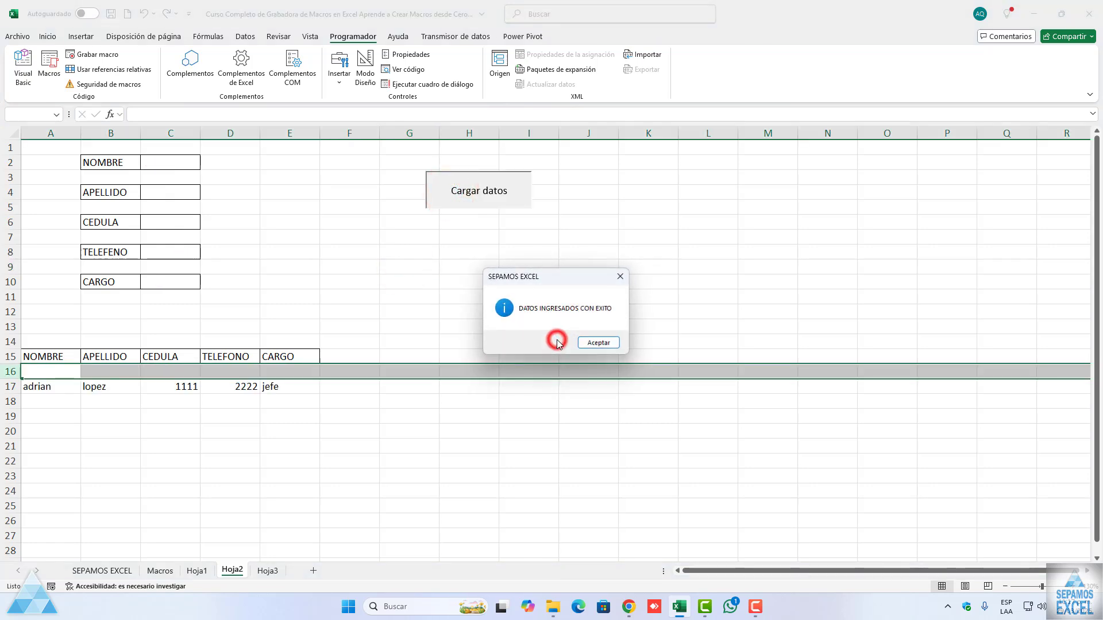
click(591, 343)
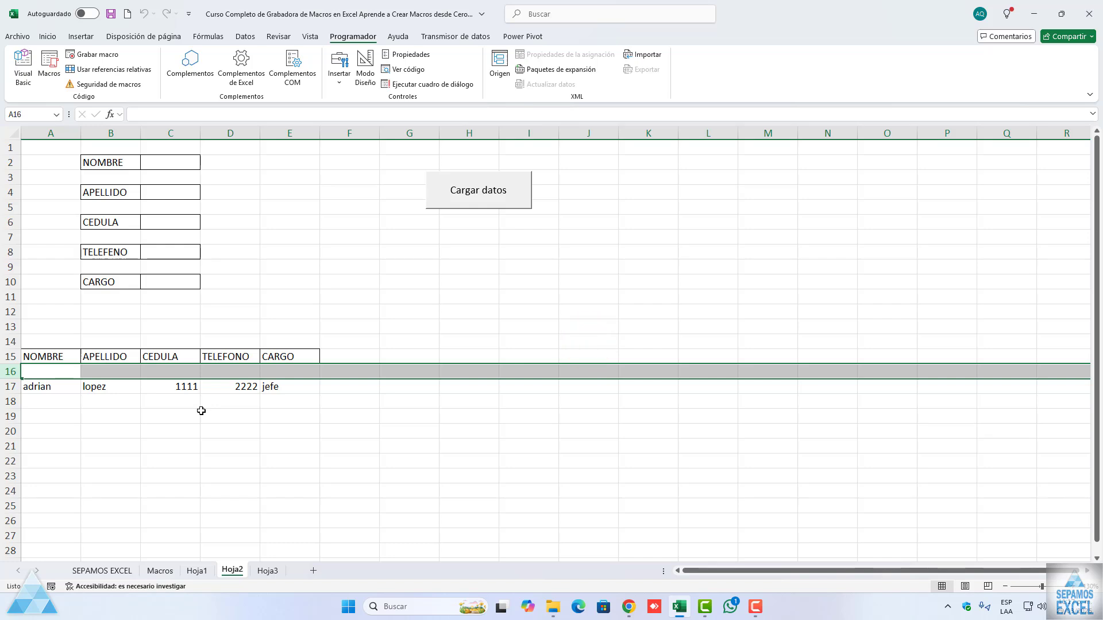
Step: Check Hoja3 for the loaded record and return to Hoja2
click(268, 570)
click(162, 291)
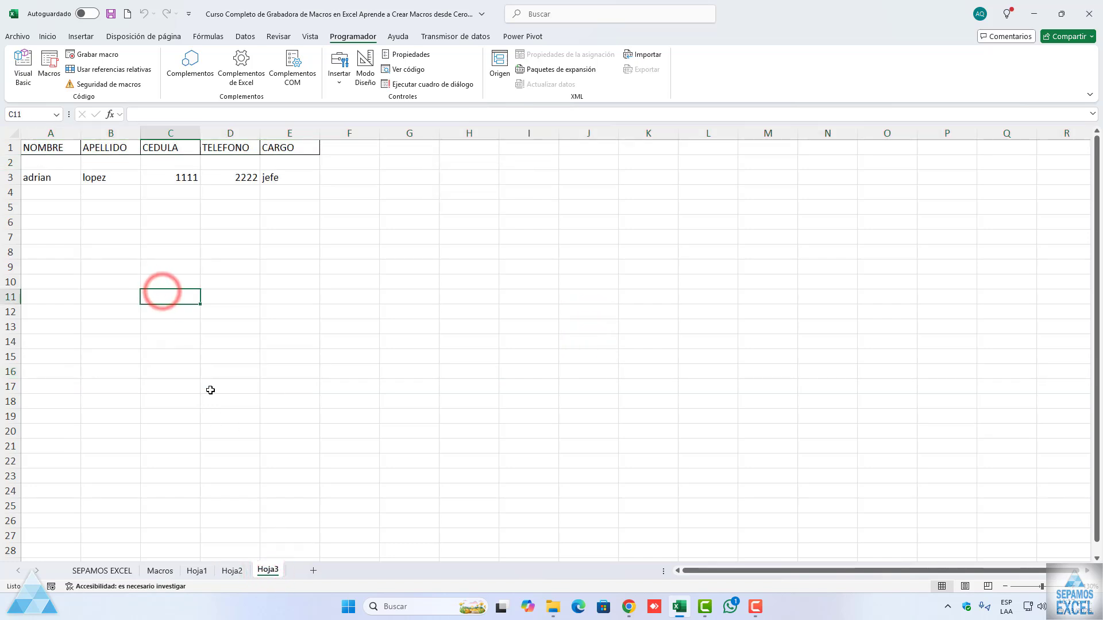
click(232, 570)
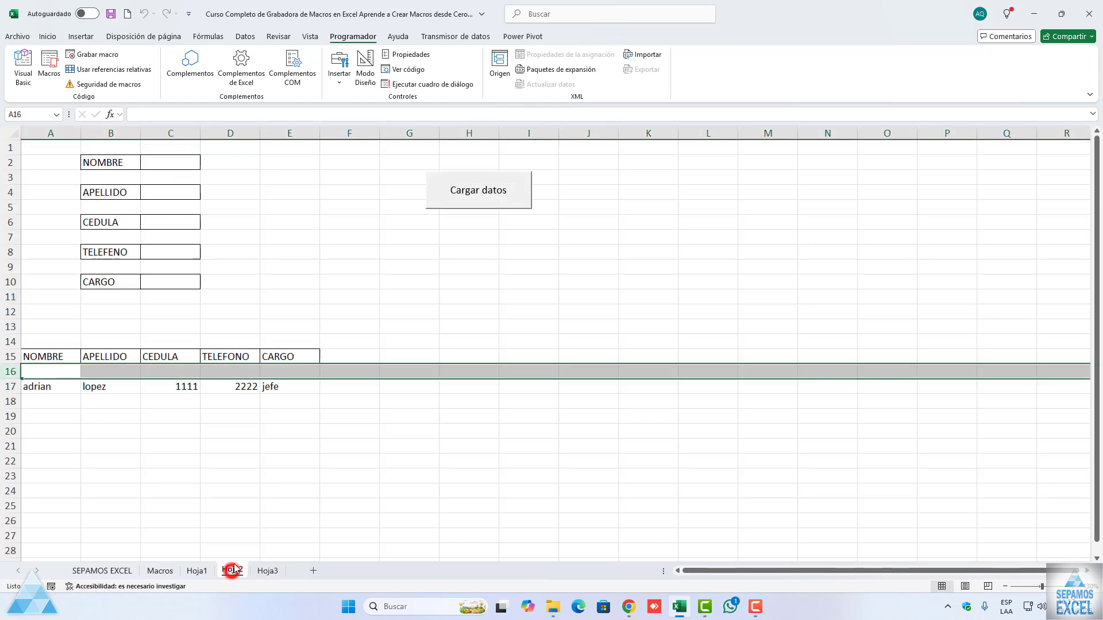
Step: Open the CARGARDATOS macro's code in the Visual Basic editor
click(154, 164)
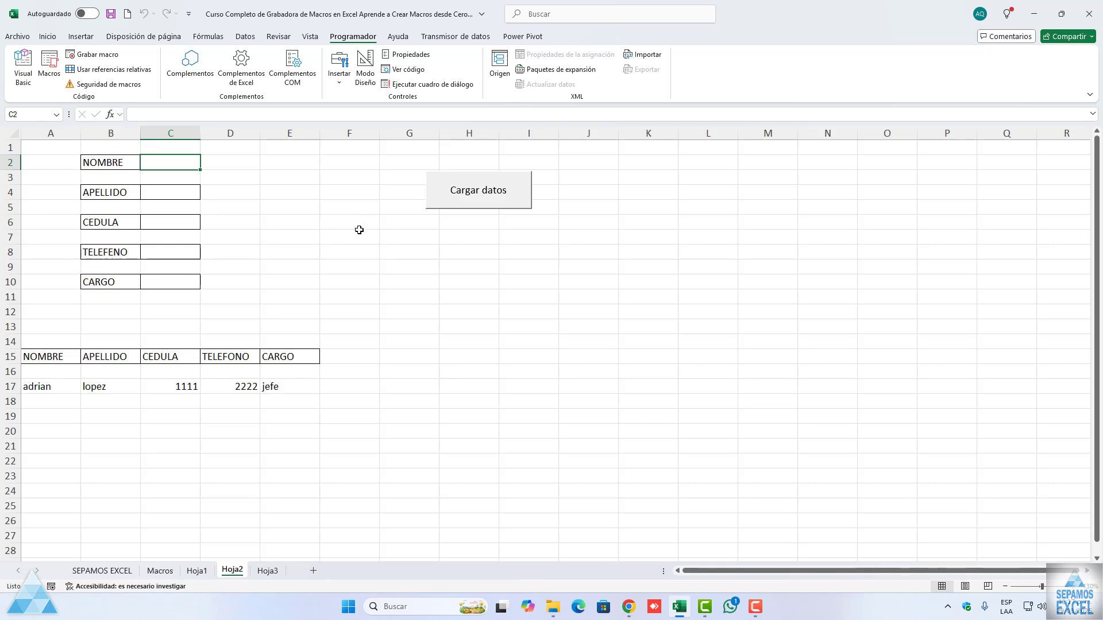
click(50, 72)
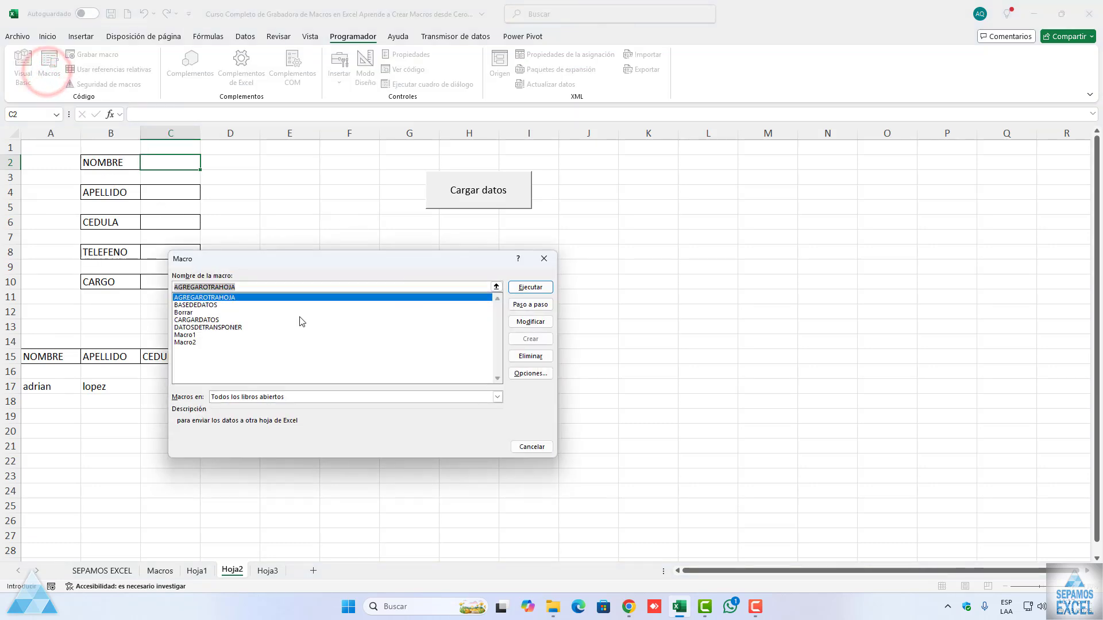
click(206, 321)
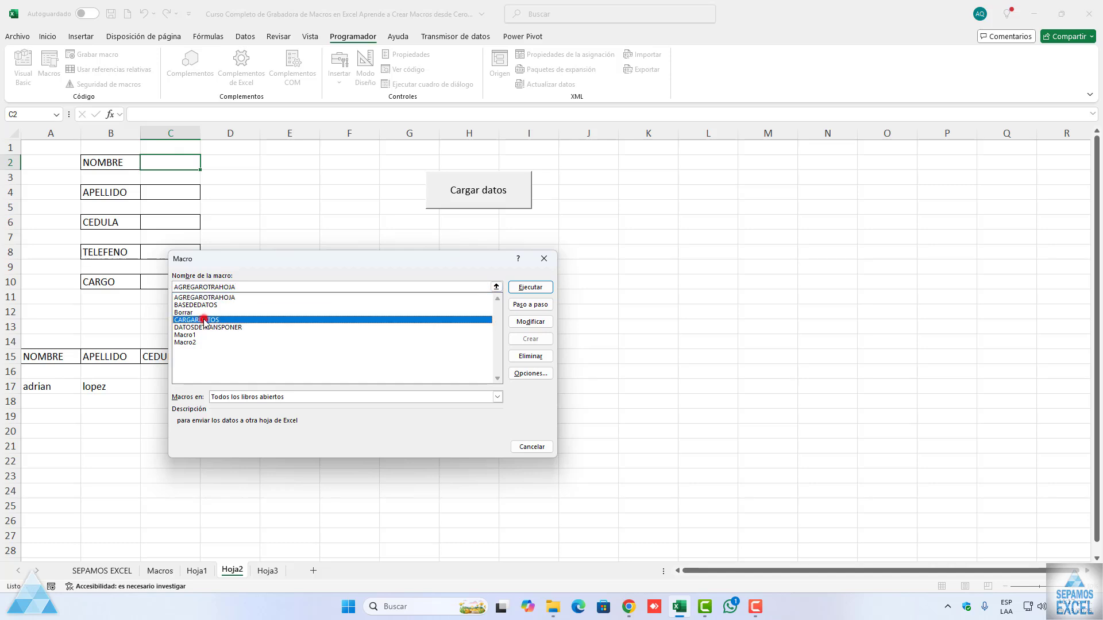
click(530, 322)
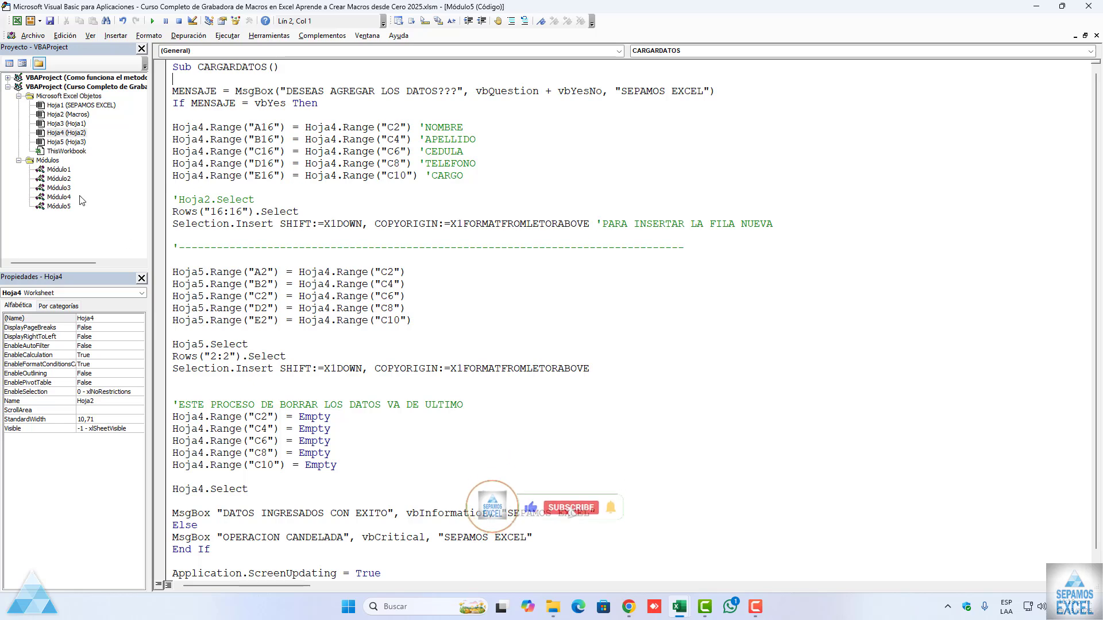
Step: Look through the recorded formatting code in Módulo2 and go back to Módulo5
click(60, 178)
double_click(60, 179)
scroll(396, 282, down, 11)
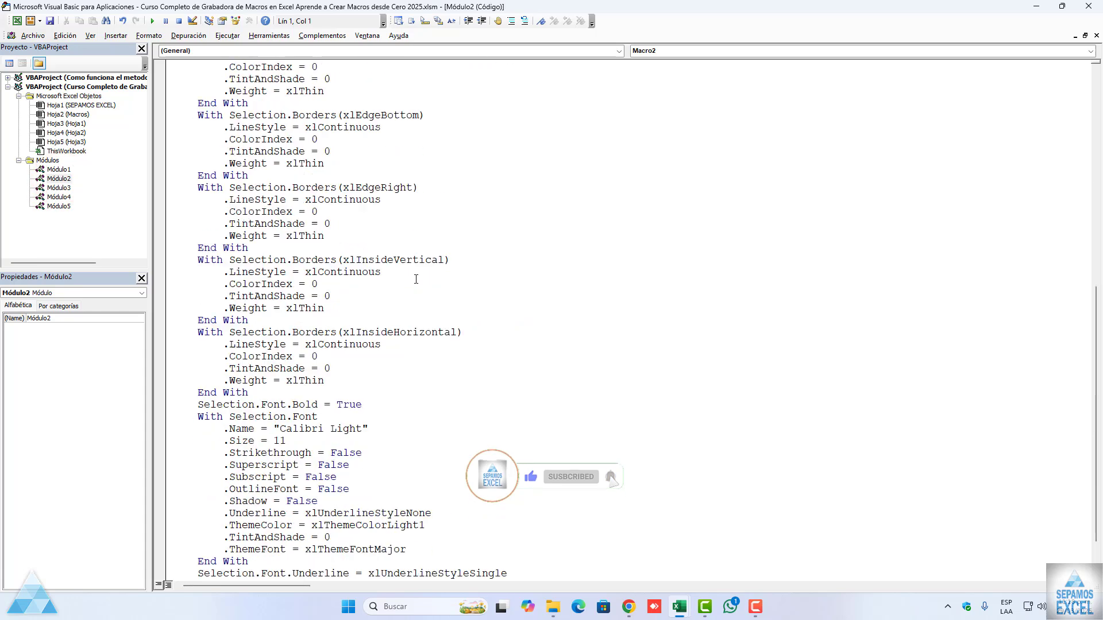
scroll(396, 281, up, 8)
double_click(68, 206)
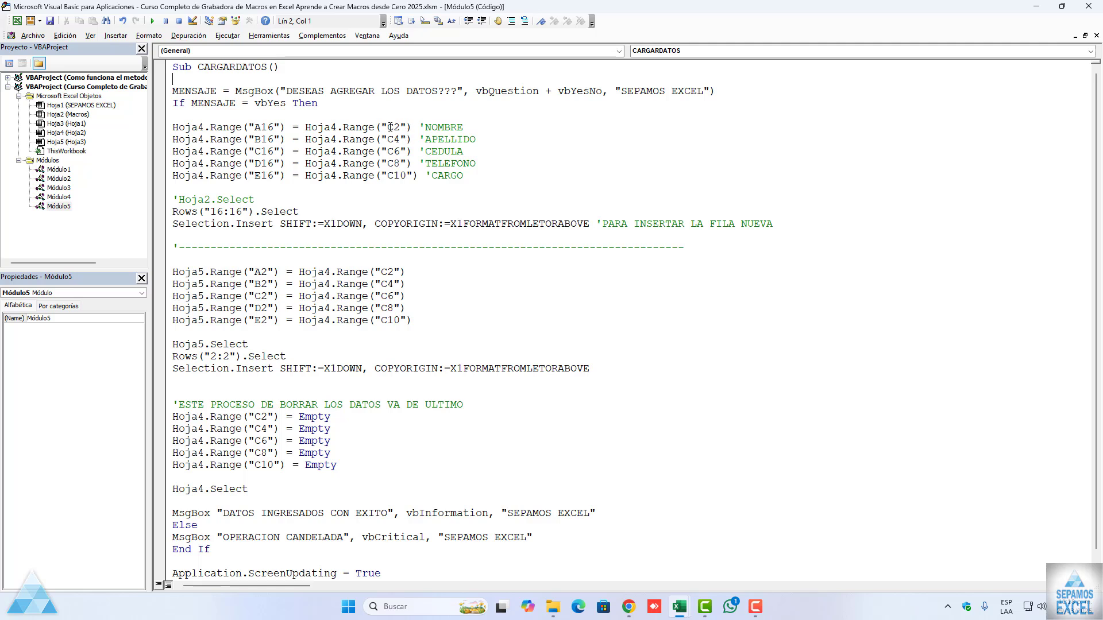
Step: Compare the Hoja4 cell references in the CARGARDATOS code with the form's input cells, and maximize the editor again
drag(306, 127, 413, 128)
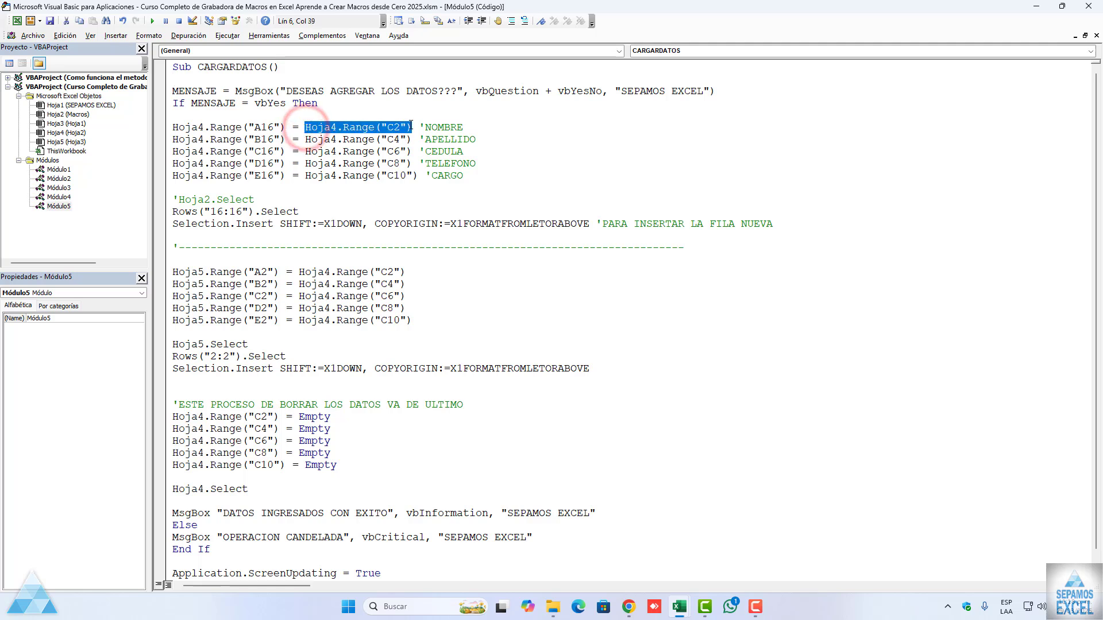
click(401, 140)
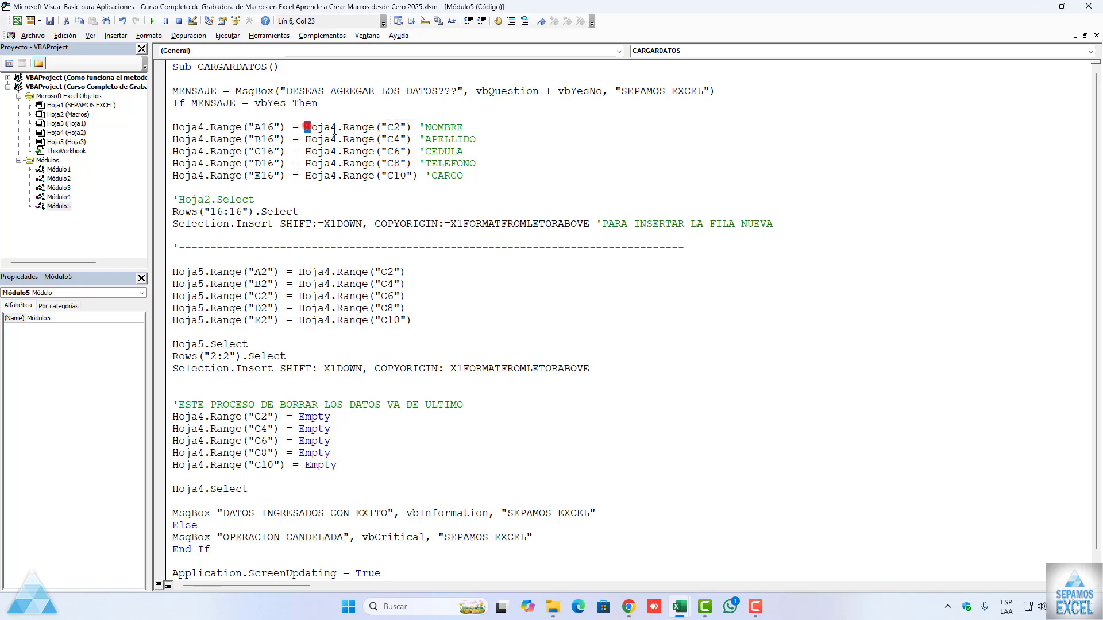
drag(305, 128, 399, 128)
drag(344, 7, 187, 276)
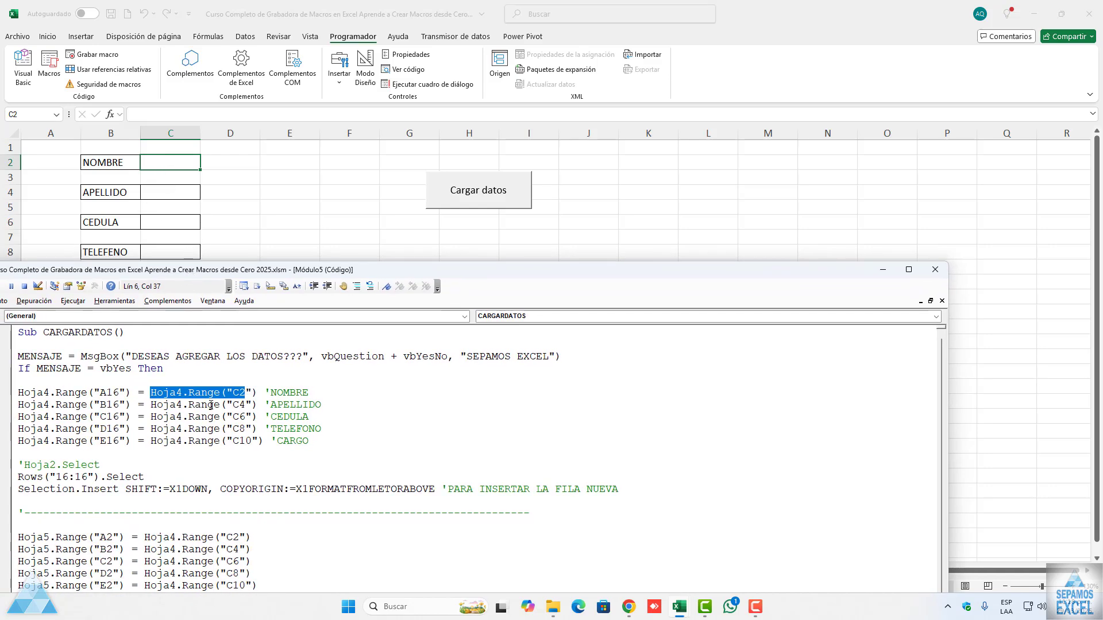
click(233, 405)
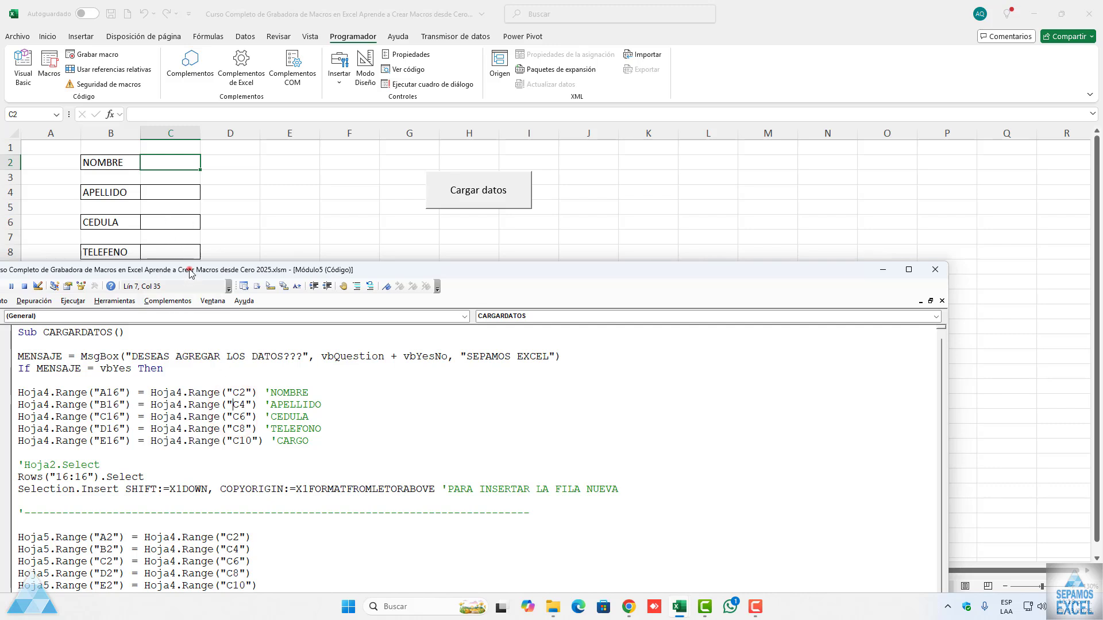
drag(190, 269, 520, 55)
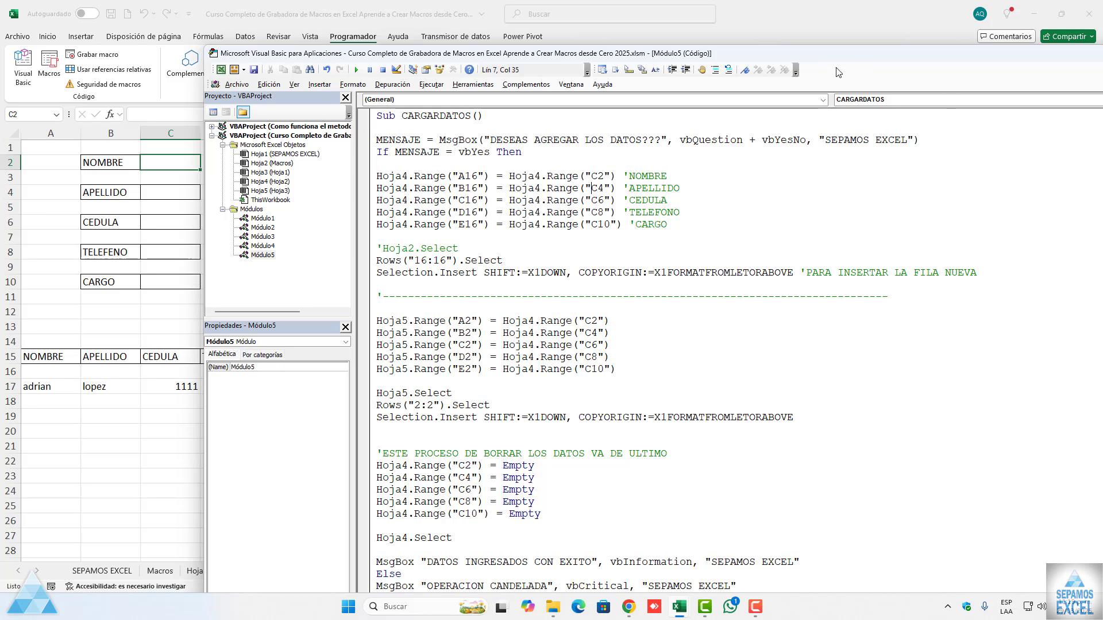
double_click(827, 54)
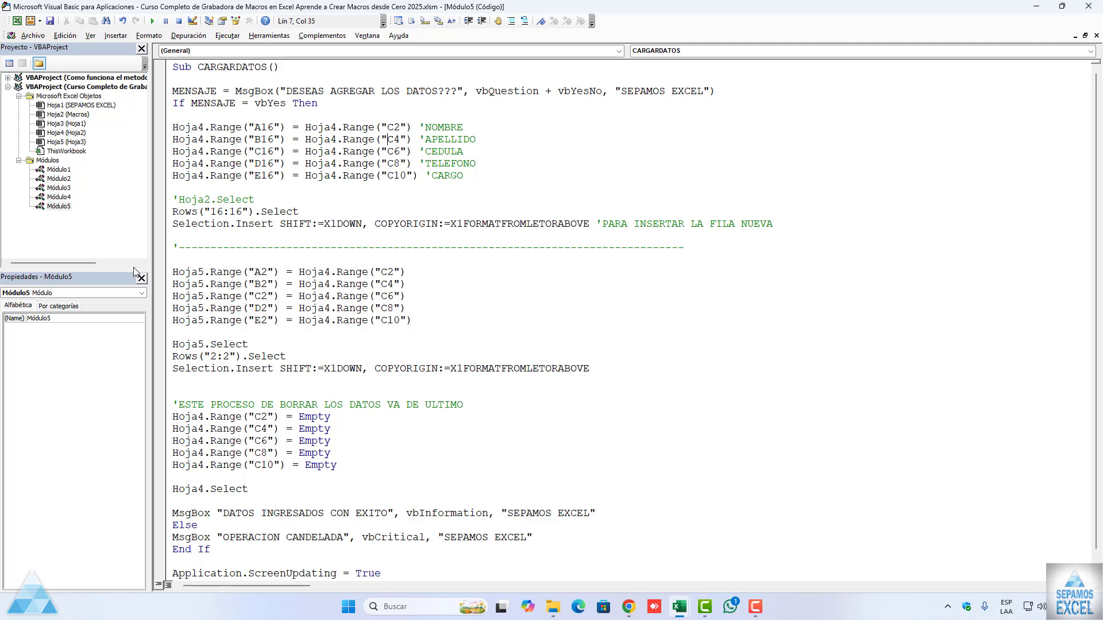
Step: Review the recorded macros in Módulo4 and compare them with the handwritten CARGARDATOS code in Módulo5
double_click(58, 197)
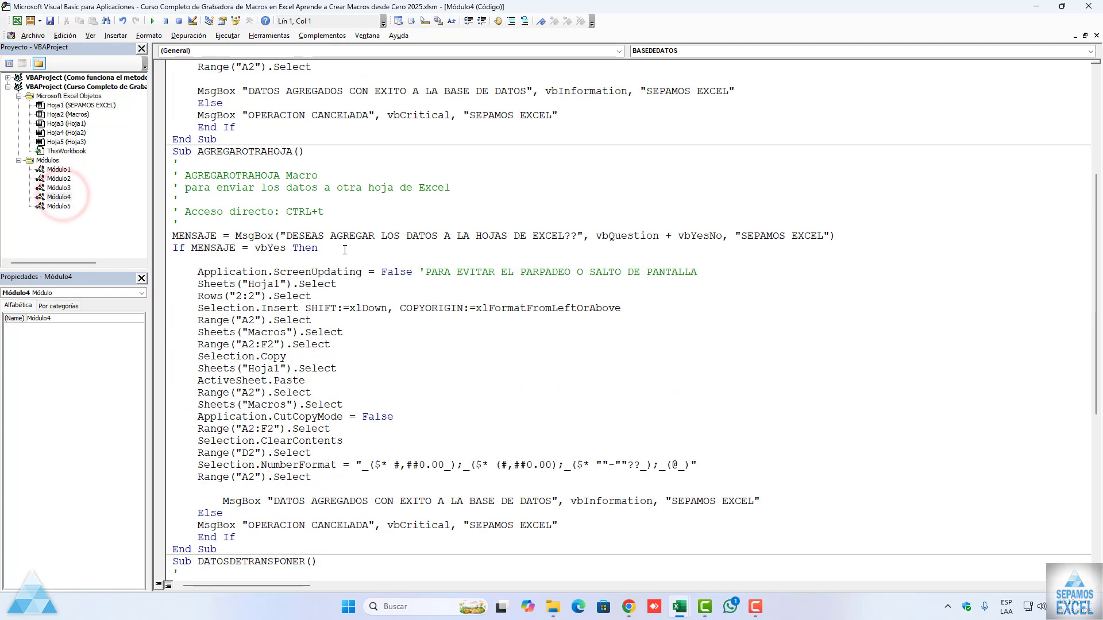
scroll(344, 250, down, 9)
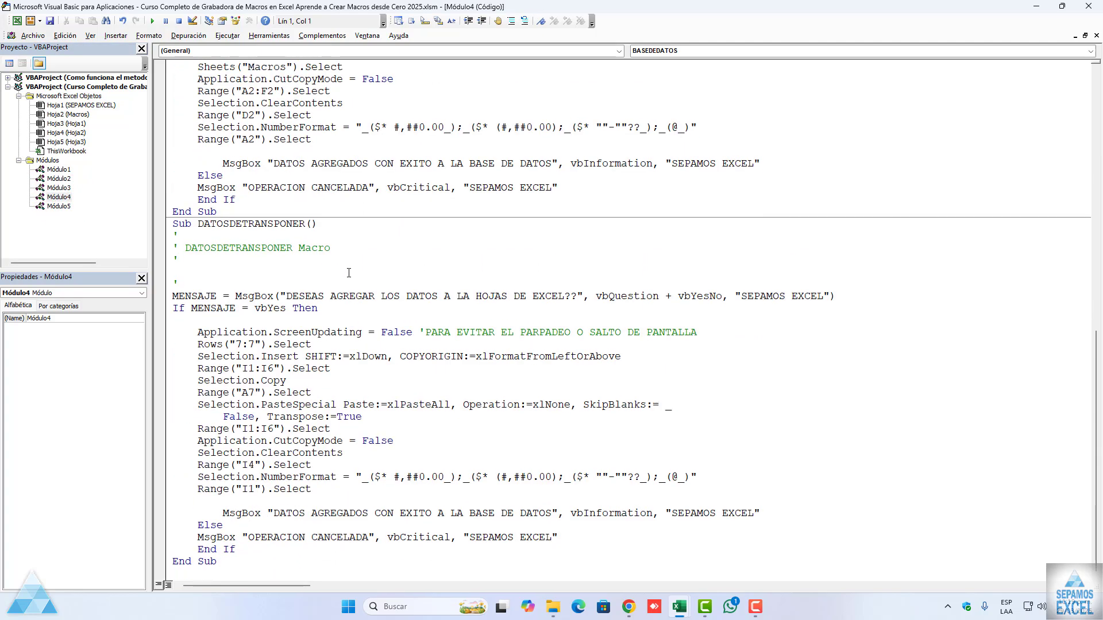
scroll(349, 273, up, 15)
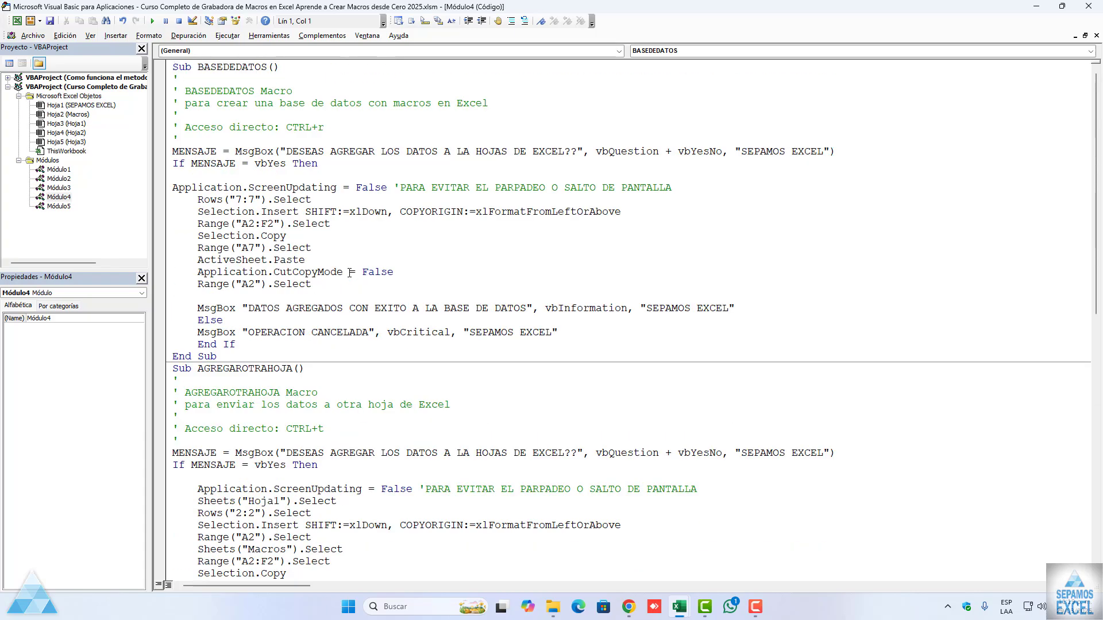
scroll(351, 272, down, 13)
scroll(351, 275, up, 13)
scroll(349, 263, down, 12)
scroll(175, 256, up, 12)
double_click(58, 205)
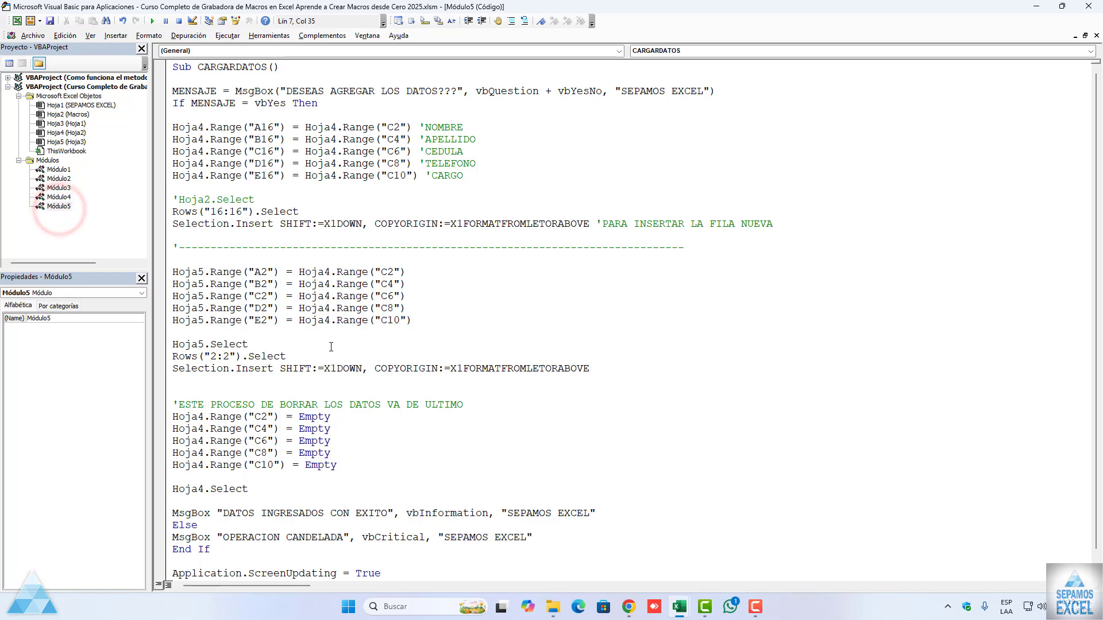
scroll(331, 347, down, 1)
scroll(331, 347, up, 1)
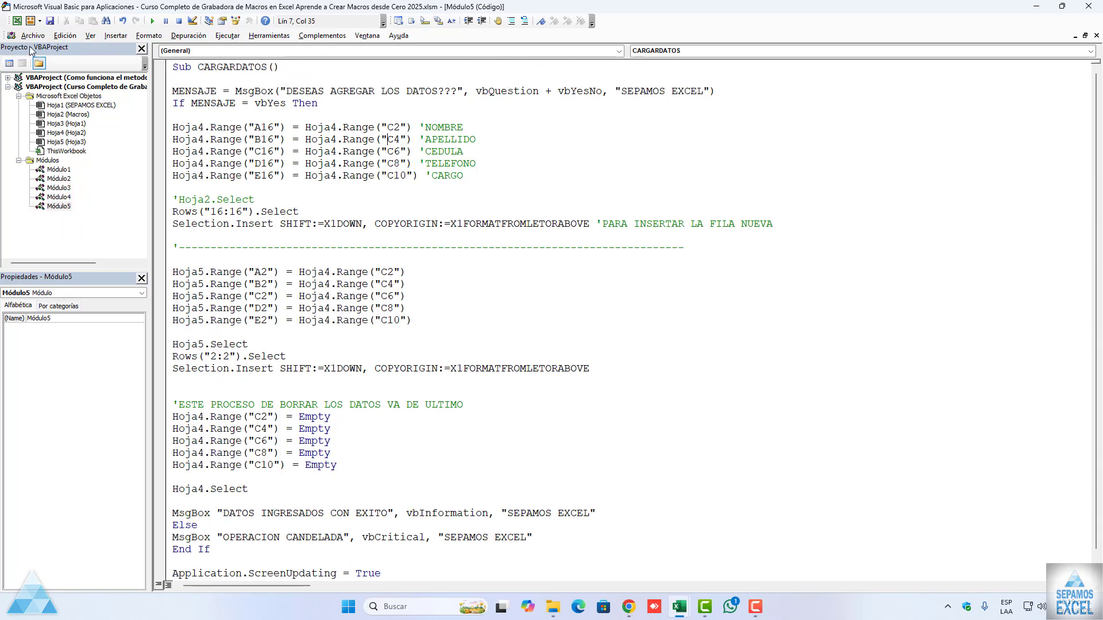
Step: Return to the Hoja2 form and enter www for NOMBRE, APELLIDO and CEDULA, and ww for the telephone and CARGO
click(16, 21)
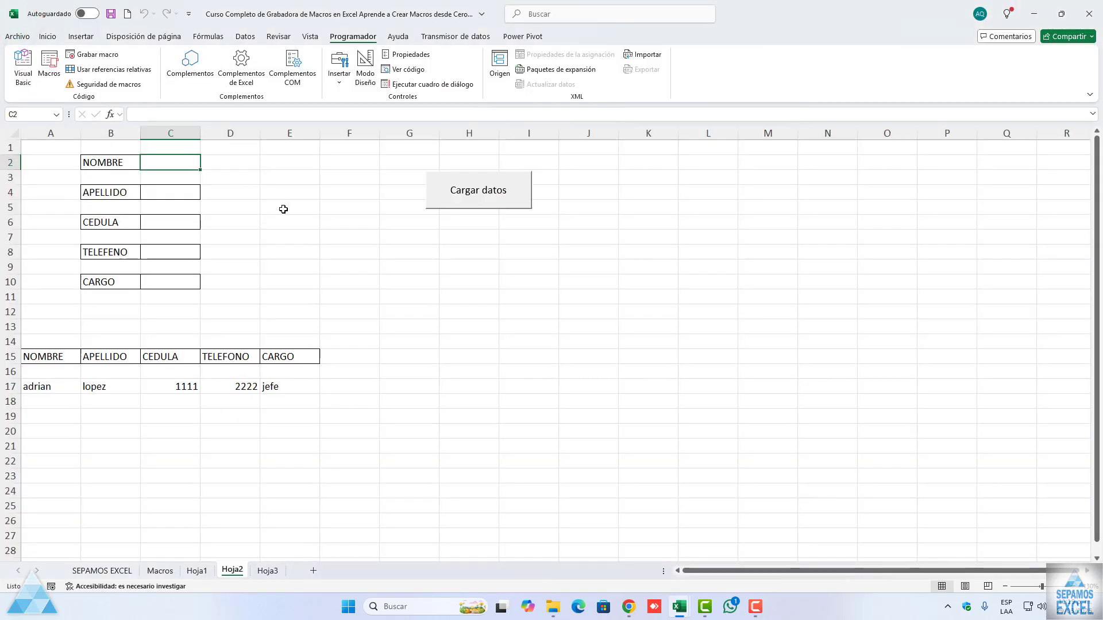
text(www)
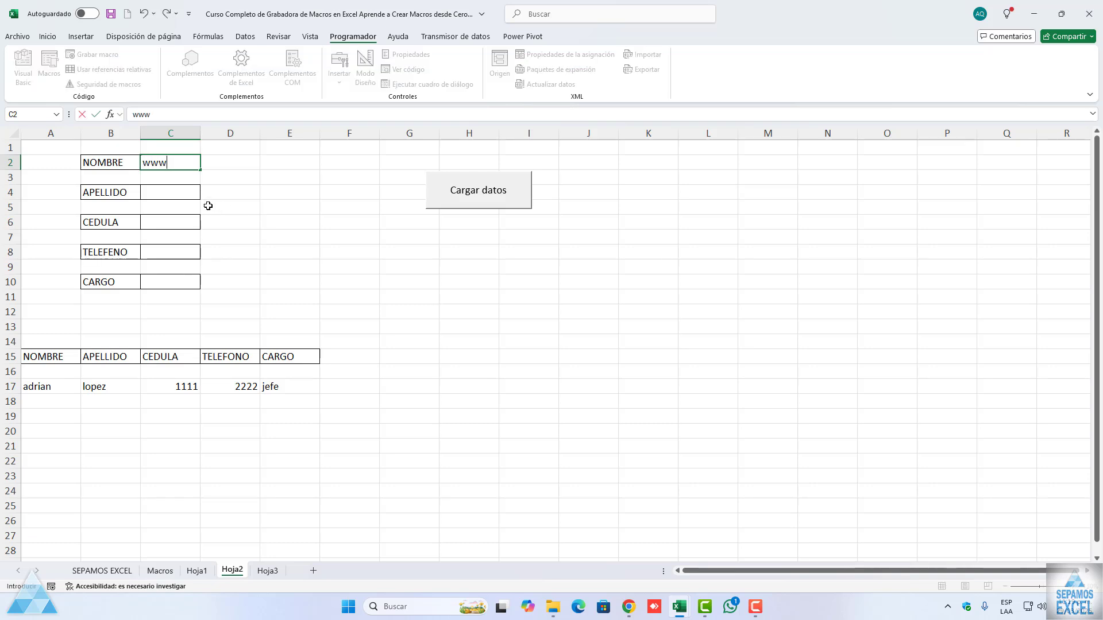
click(192, 194)
text(www)
click(178, 221)
text(www)
click(174, 246)
text(ww)
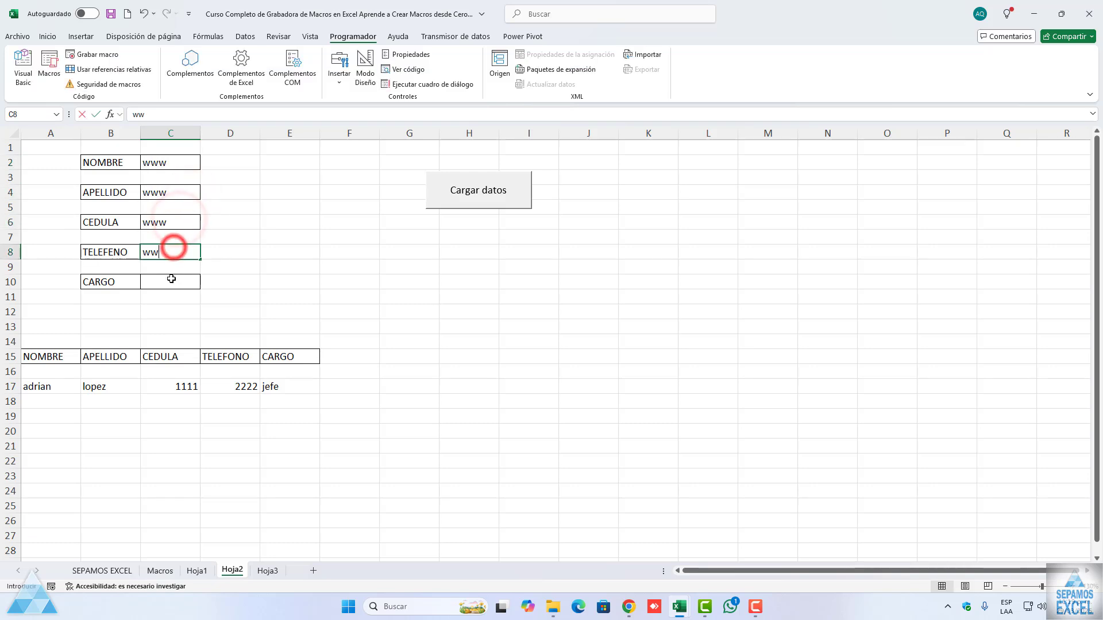
click(170, 279)
text(ww)
Step: Load the www test record with the Cargar datos macro and accept its confirmation dialogs
click(482, 193)
click(549, 342)
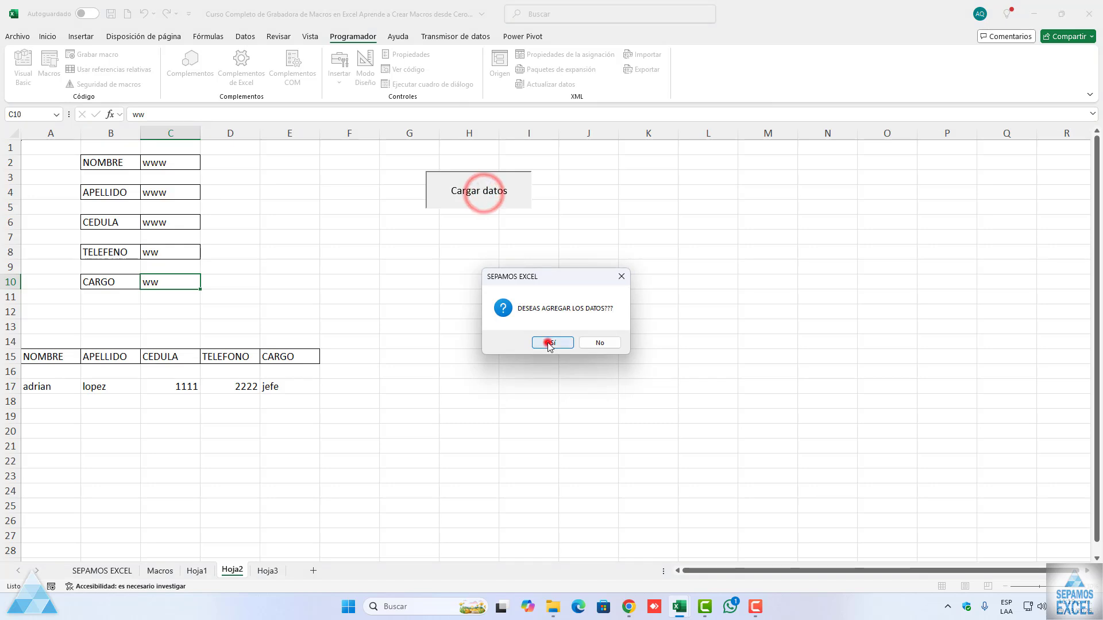
click(592, 342)
Step: Check Hoja3 for the newly added www test record
click(359, 276)
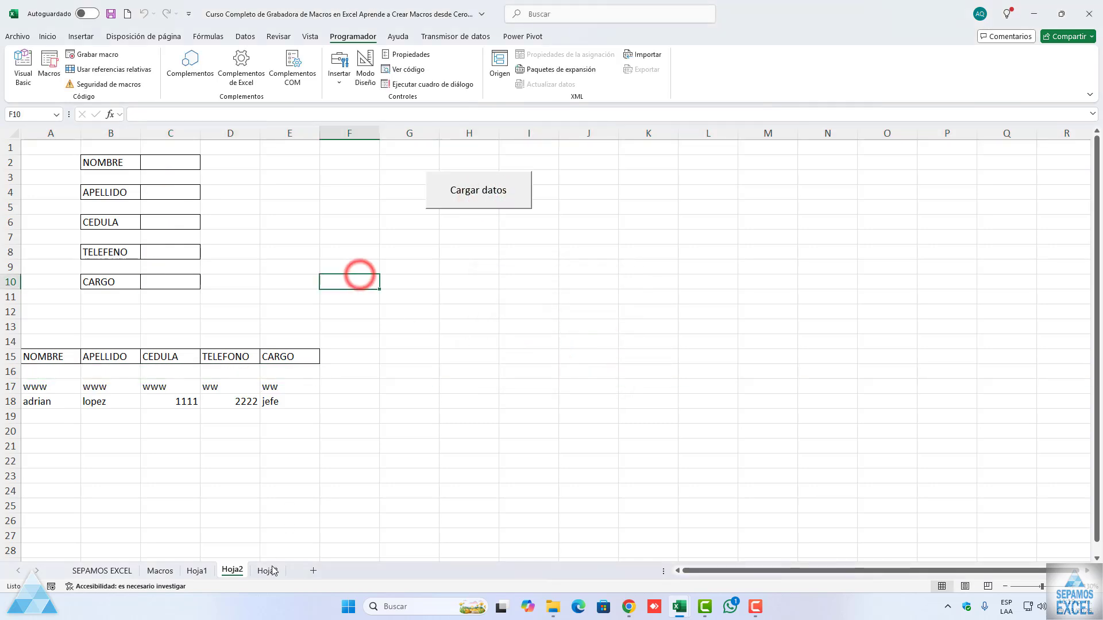
click(267, 570)
click(188, 291)
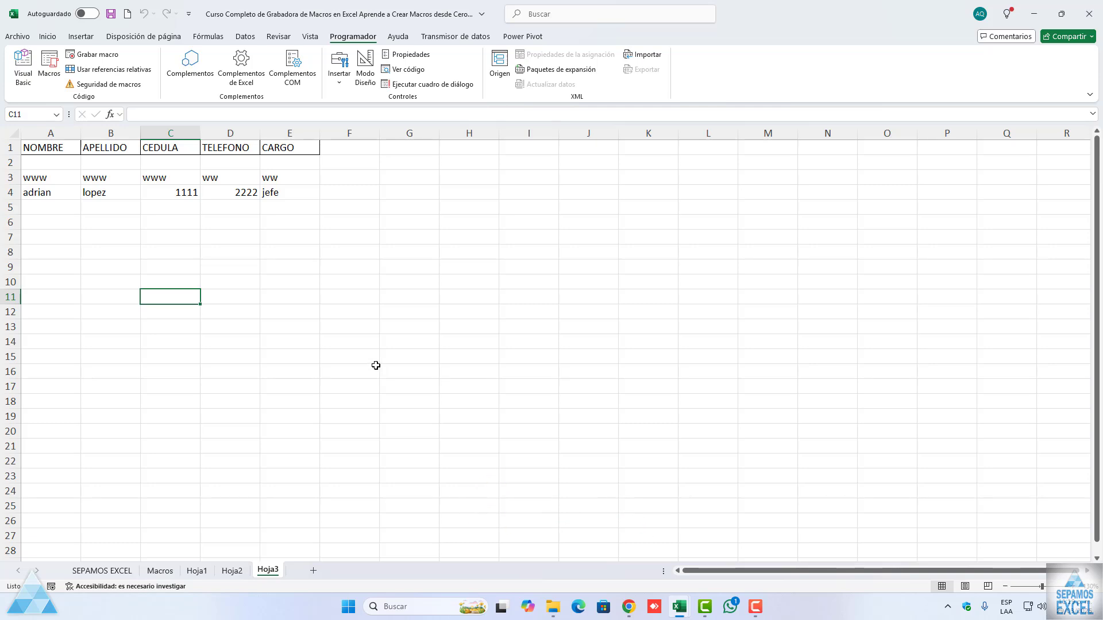
Step: Save the workbook and look through the Macros, Hoja3 and Hoja2 sheets
click(111, 13)
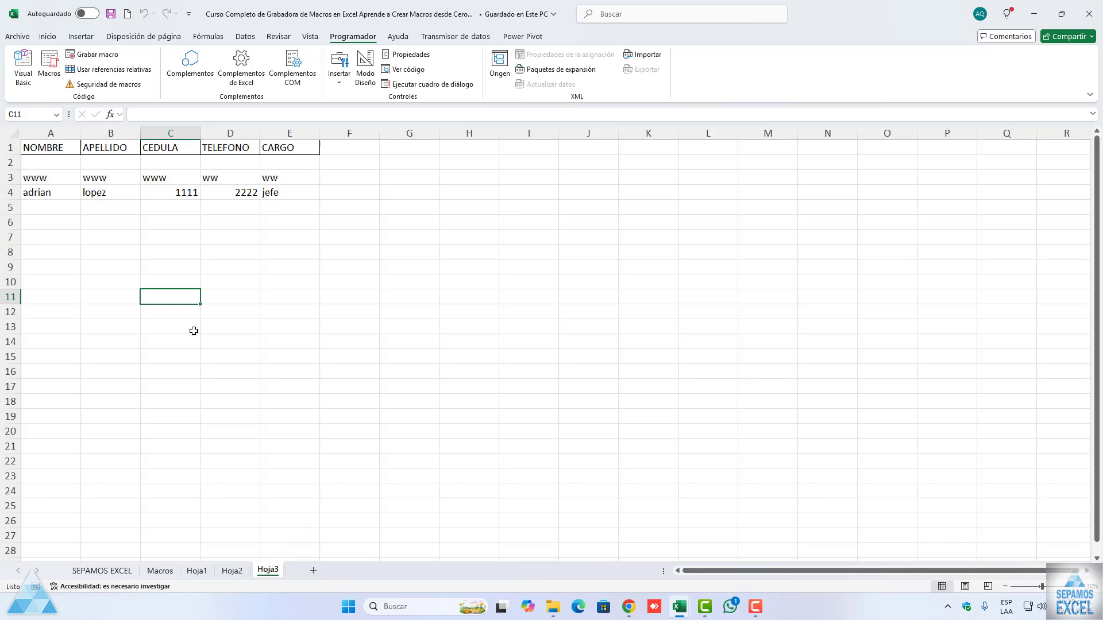
click(160, 570)
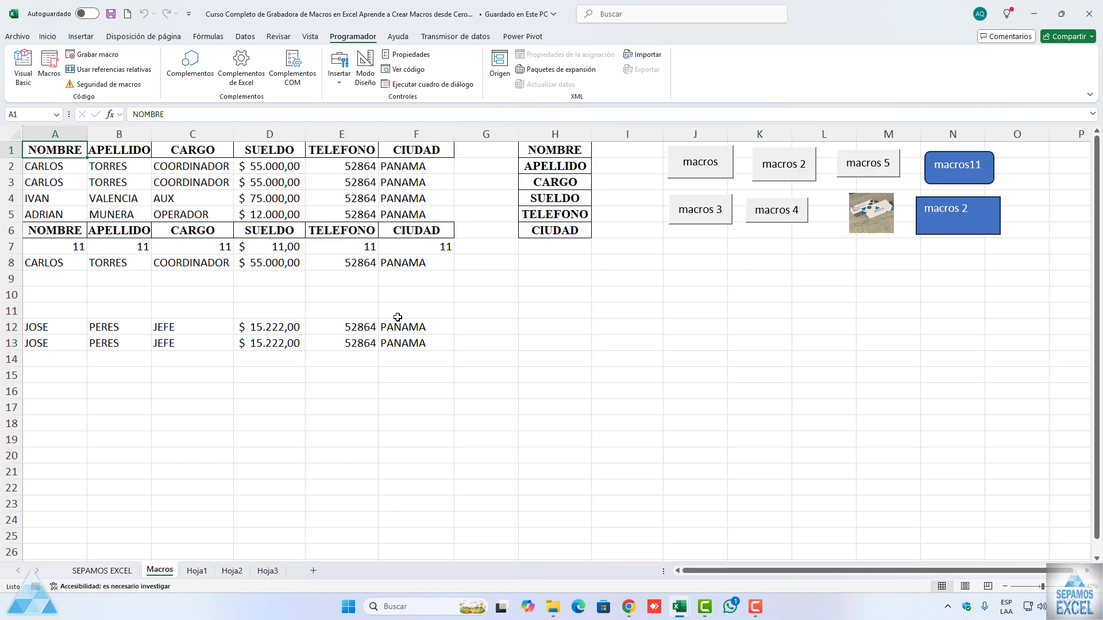
click(269, 571)
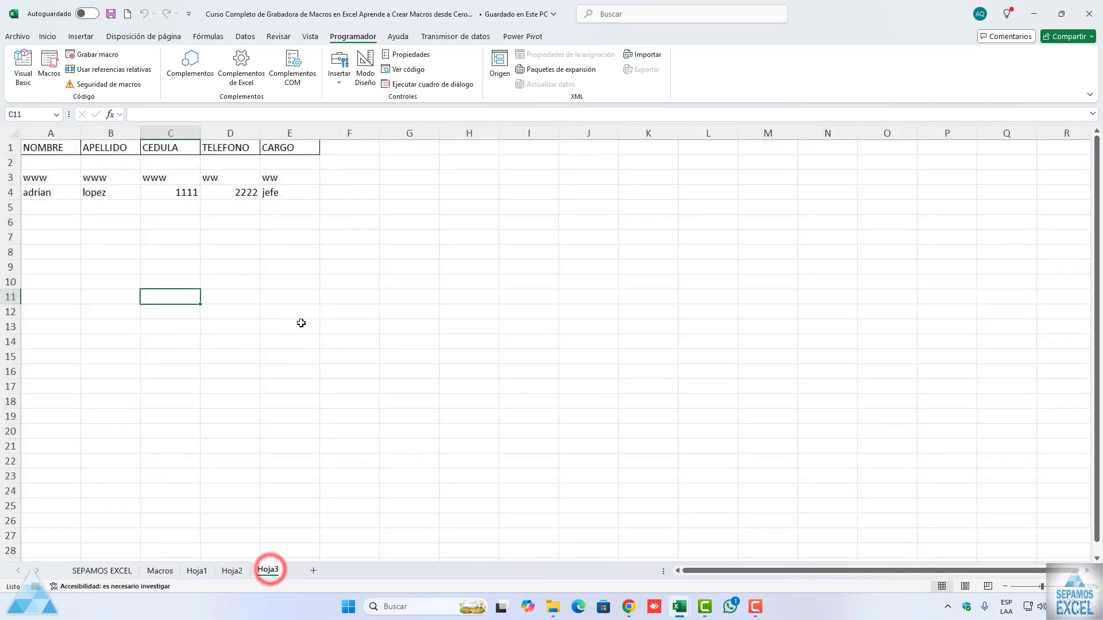
click(230, 571)
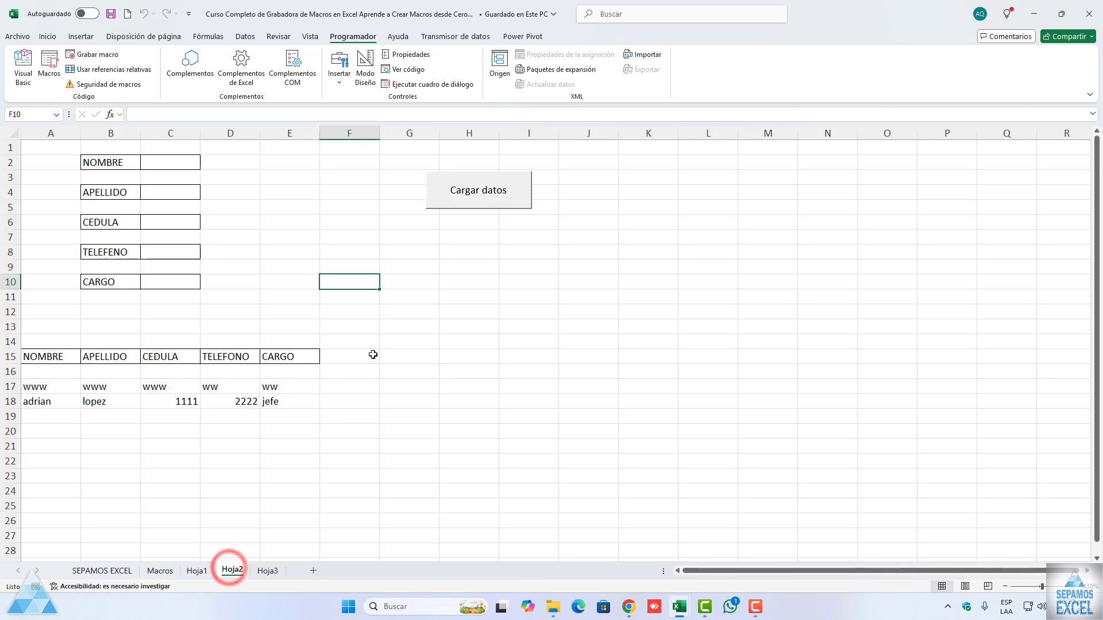
Step: Check the list of available macros, then review the CARGARDATOS code in the Visual Basic editor
click(49, 69)
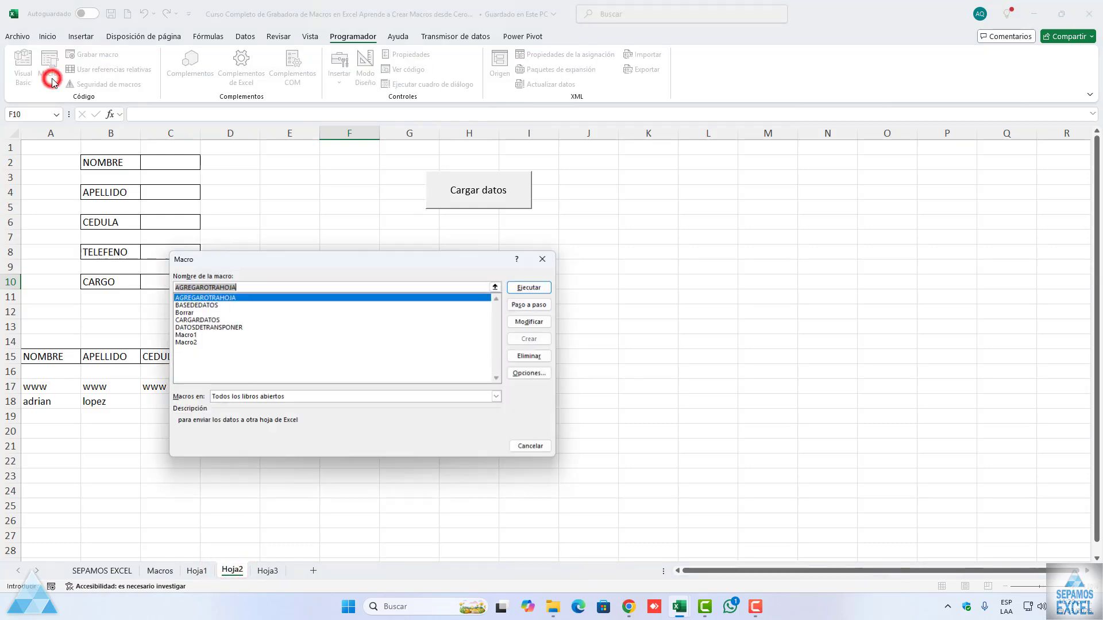
click(546, 259)
click(23, 77)
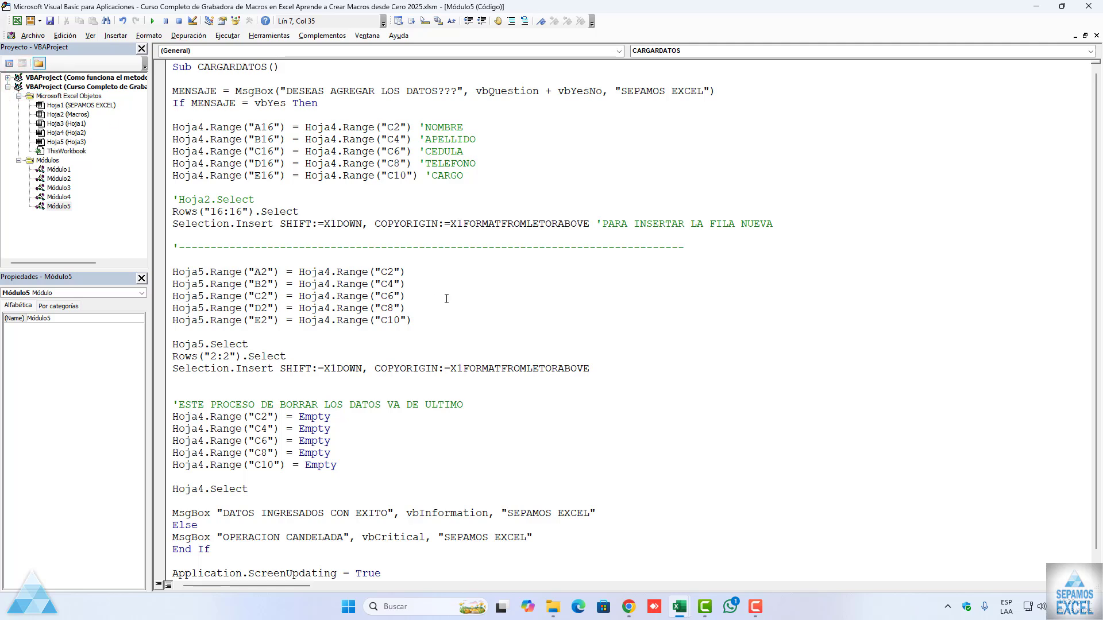
scroll(448, 299, down, 1)
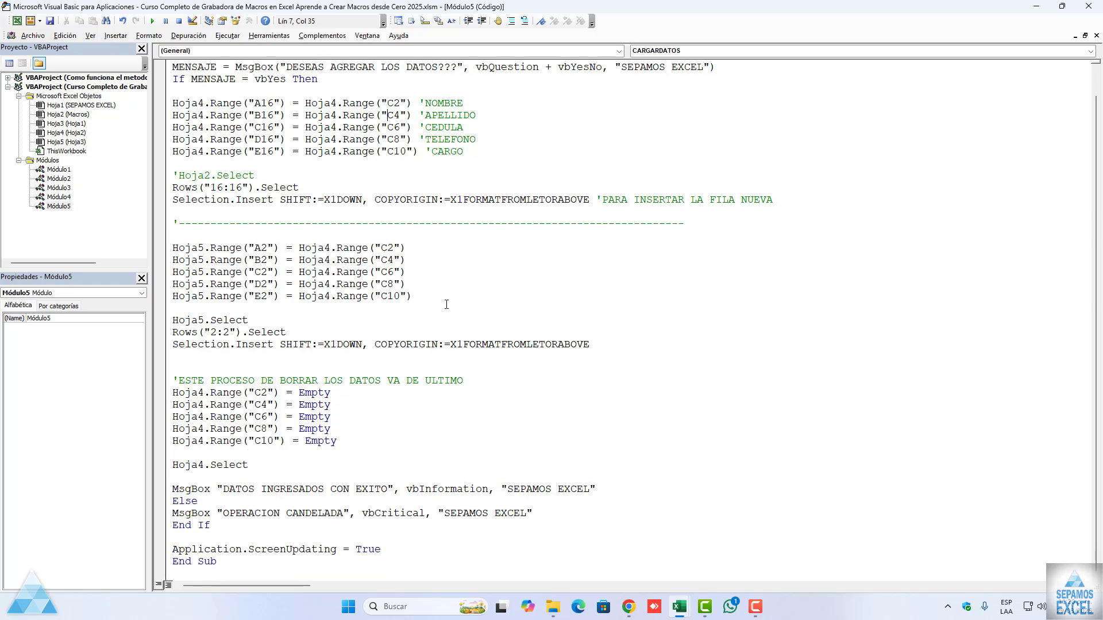
scroll(454, 373, up, 1)
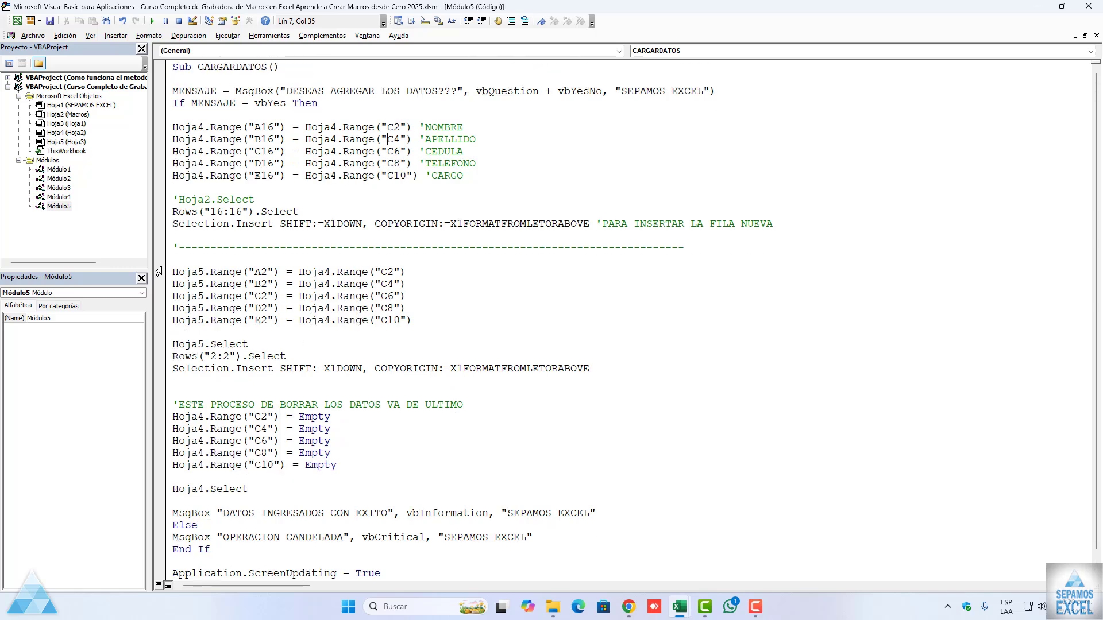
Step: Examine the recorded formatting code of Macro1 in Módulo1 and Macro2 in Módulo2
double_click(60, 170)
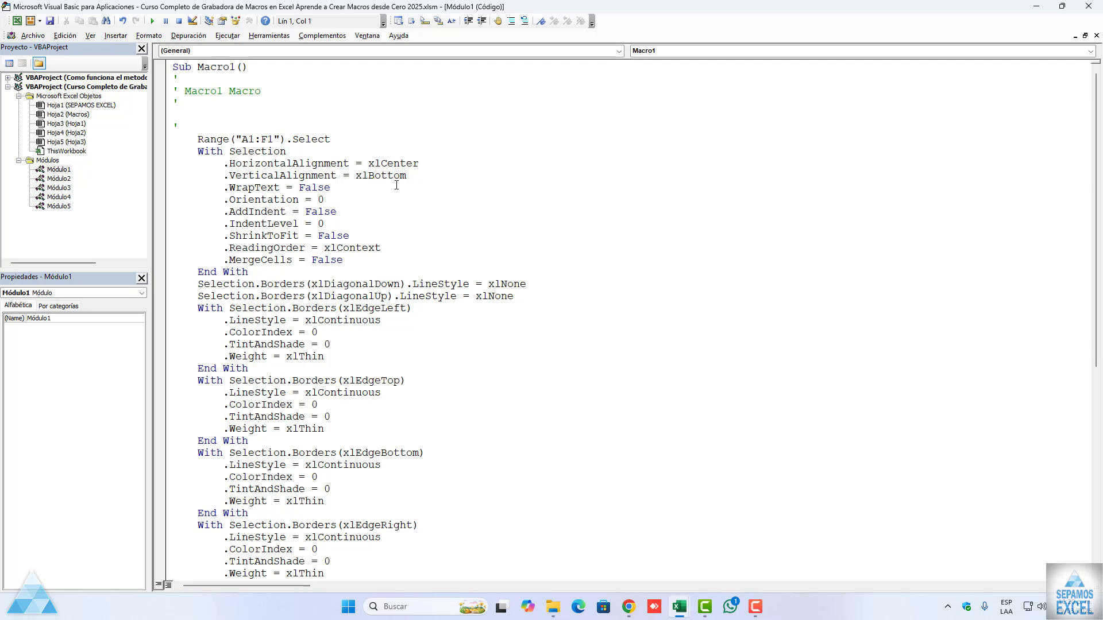
double_click(63, 179)
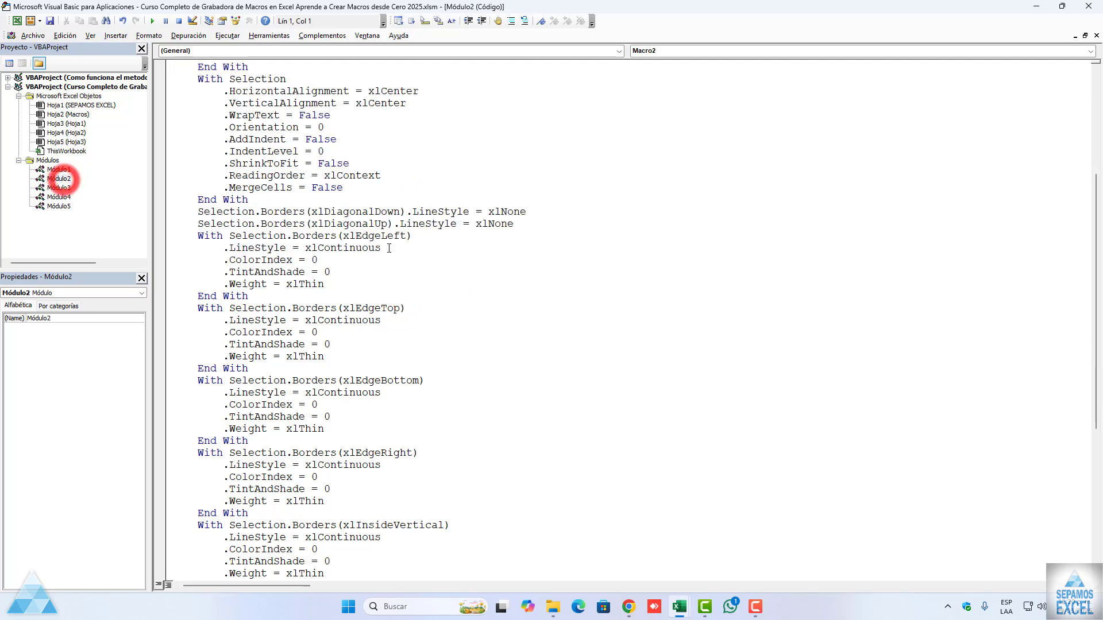
scroll(397, 259, down, 8)
scroll(402, 281, up, 5)
scroll(402, 281, up, 8)
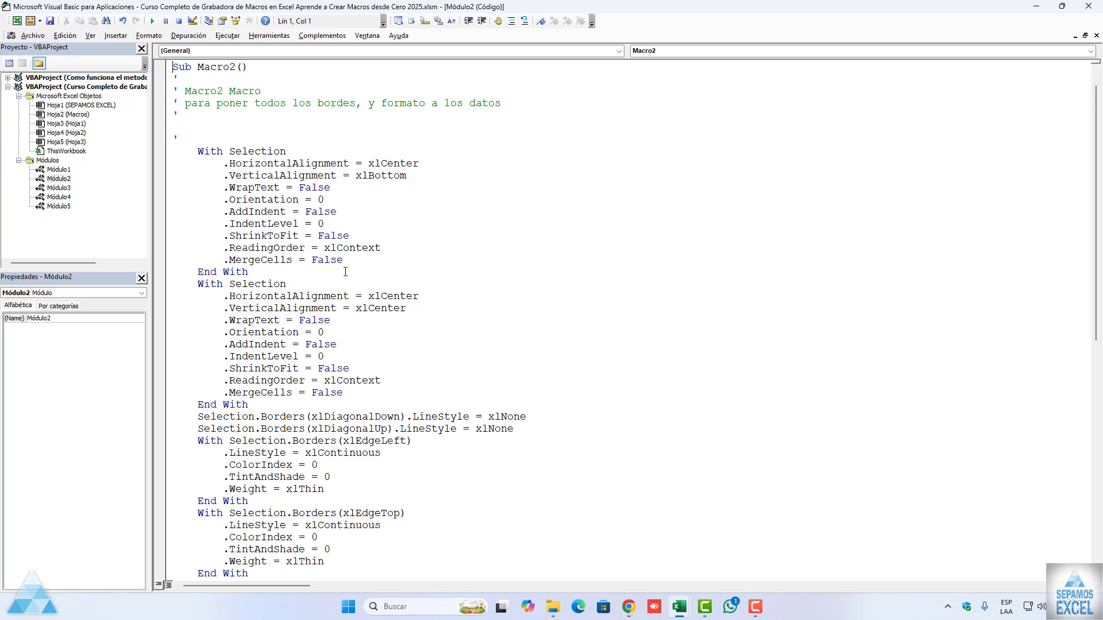
Step: Examine the Borrar macro in Módulo3 and the recorded database macros in Módulo4
double_click(59, 187)
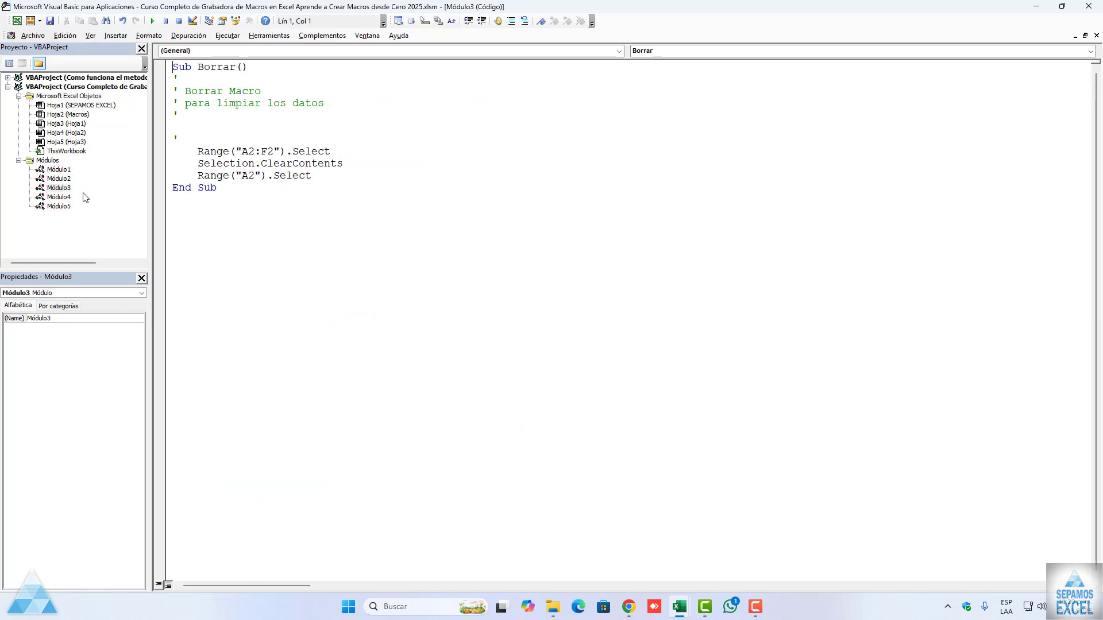
double_click(59, 197)
scroll(399, 215, down, 16)
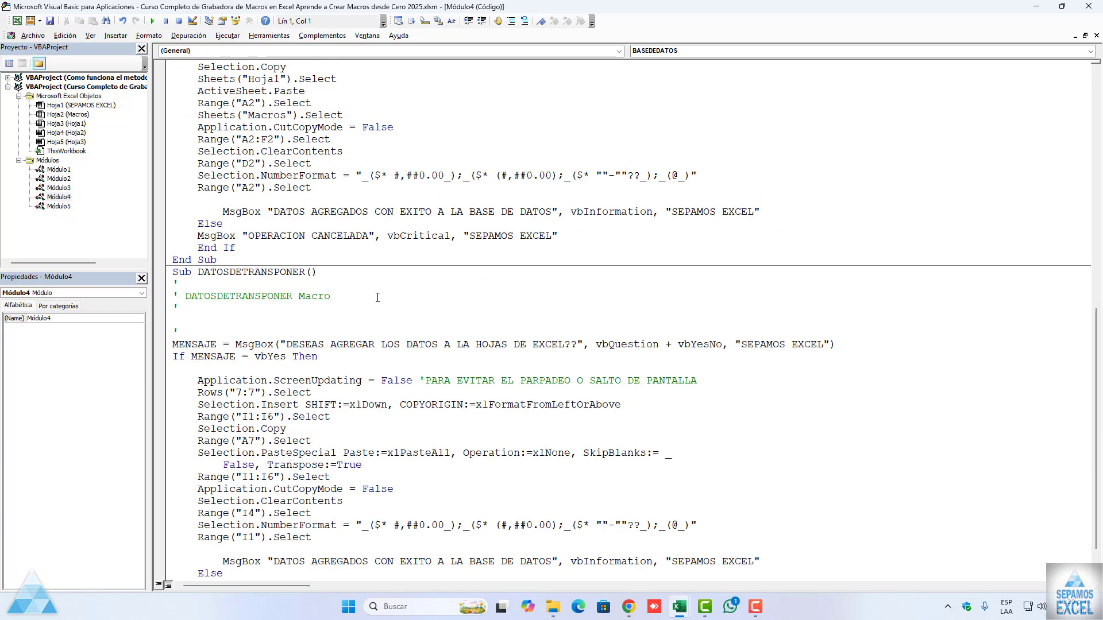
scroll(356, 334, up, 10)
scroll(356, 333, up, 7)
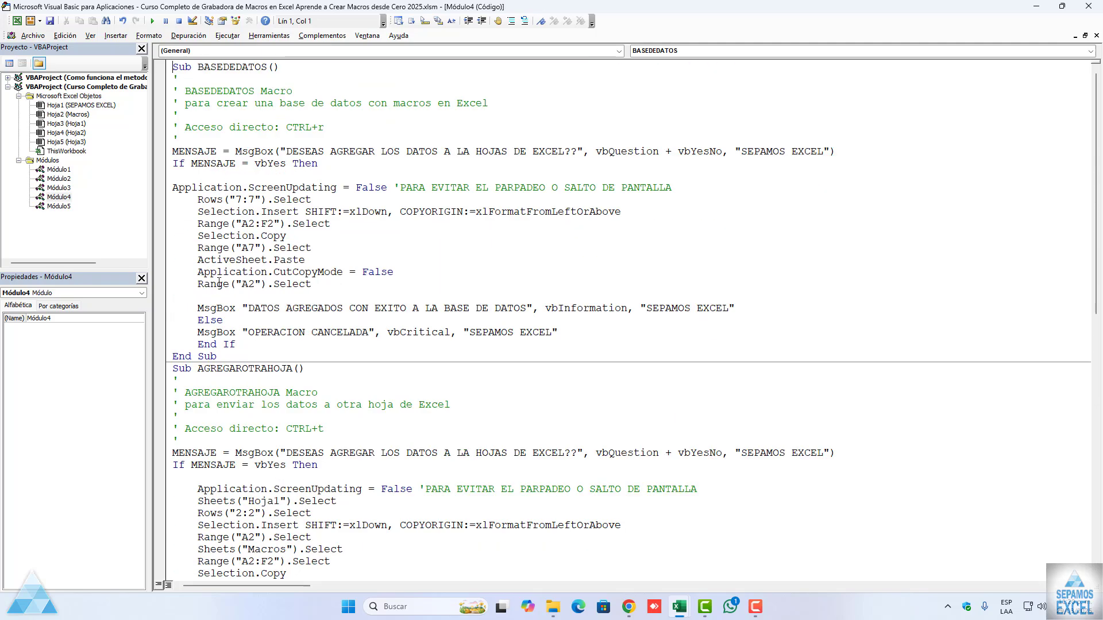
Step: Examine the handwritten CARGARDATOS code in Módulo5 from beginning to end
double_click(59, 206)
scroll(422, 294, down, 1)
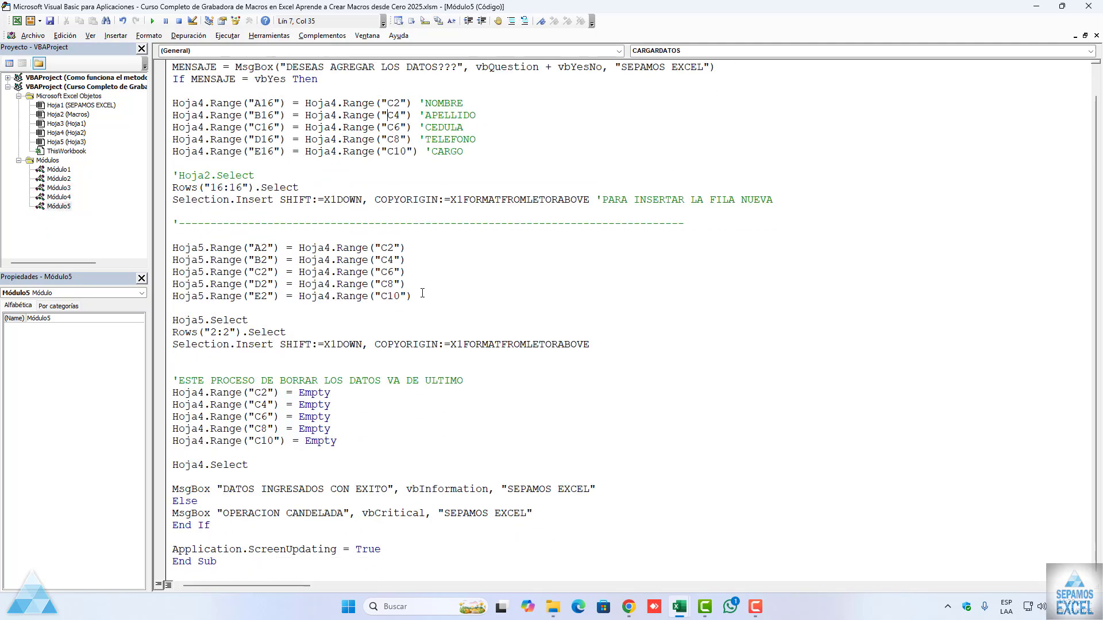
scroll(424, 291, up, 1)
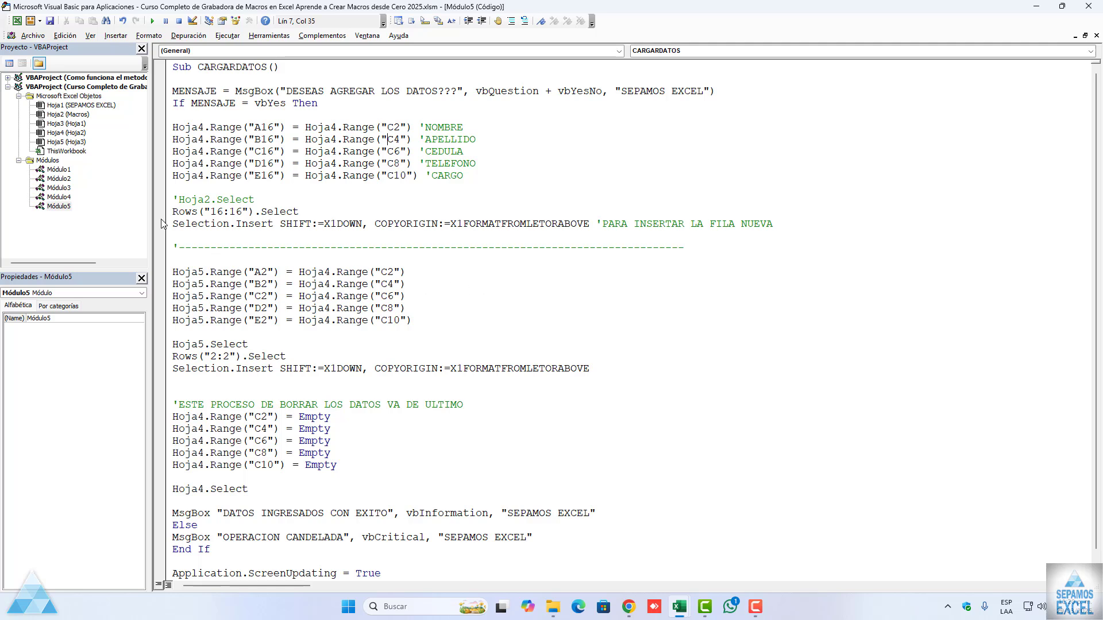
Step: Return from the Visual Basic editor to the workbook, save it and go to the Macros sheet
click(17, 20)
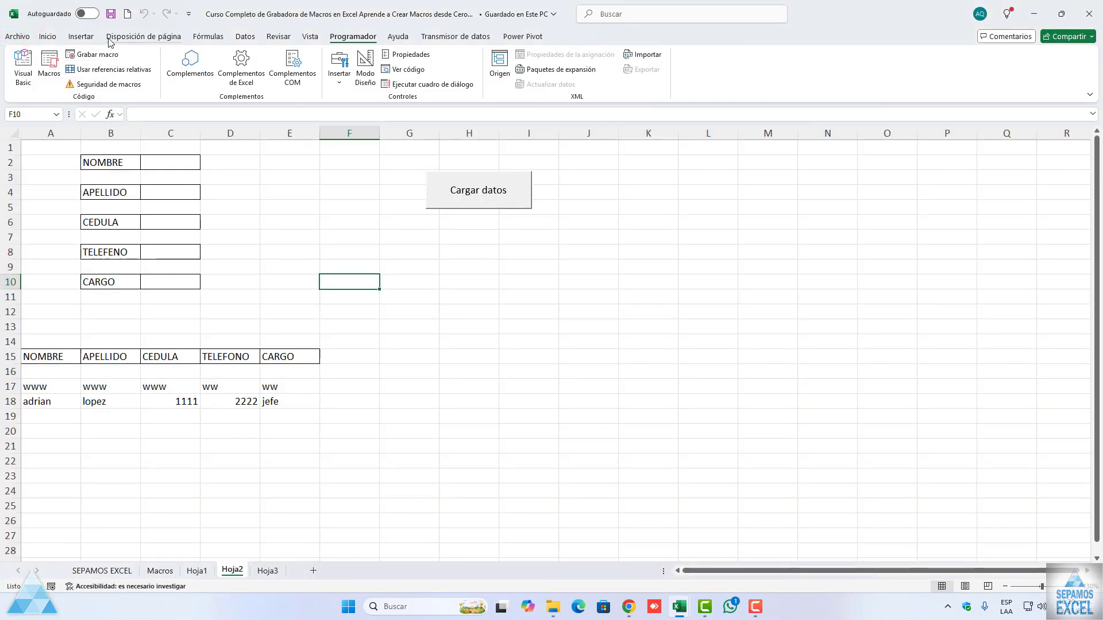
click(111, 13)
click(161, 571)
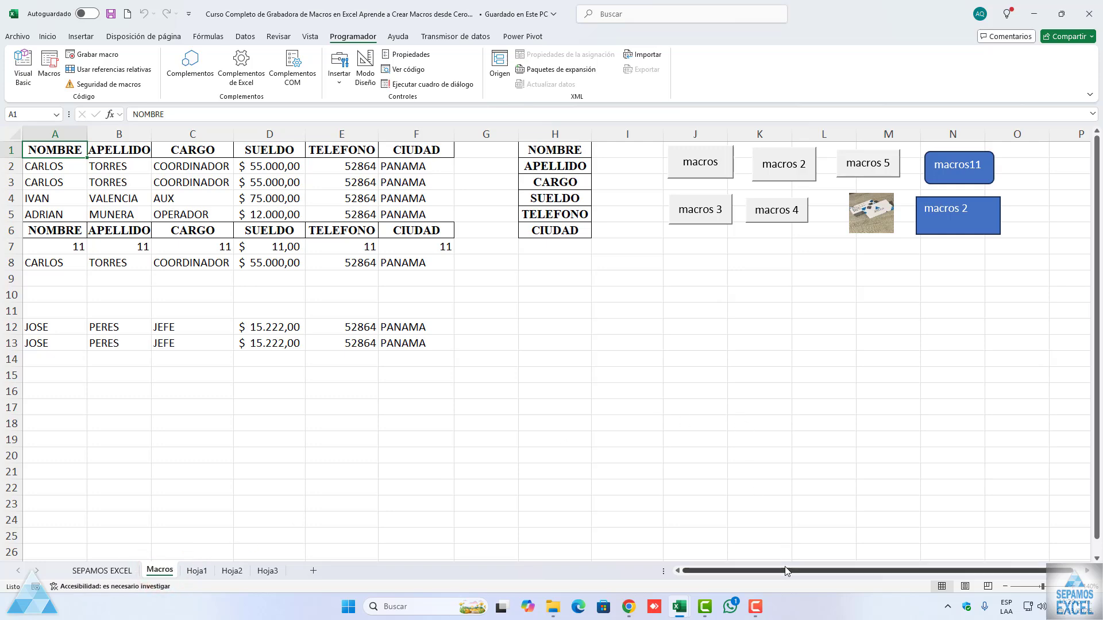
drag(783, 570, 793, 571)
click(1005, 586)
click(1005, 587)
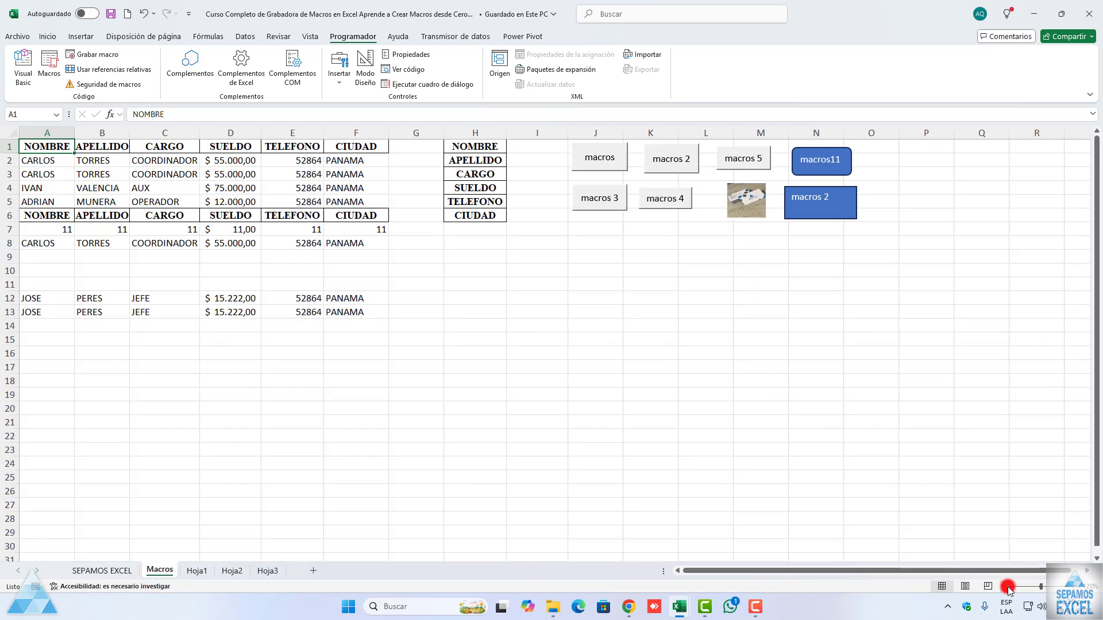
click(1005, 587)
click(1066, 587)
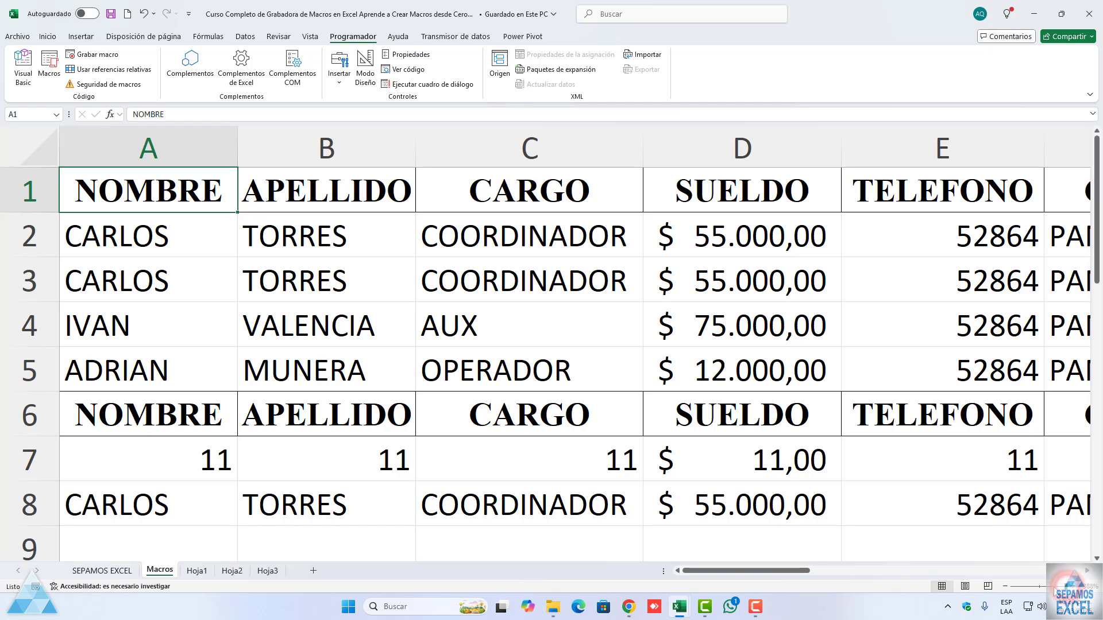
click(1039, 586)
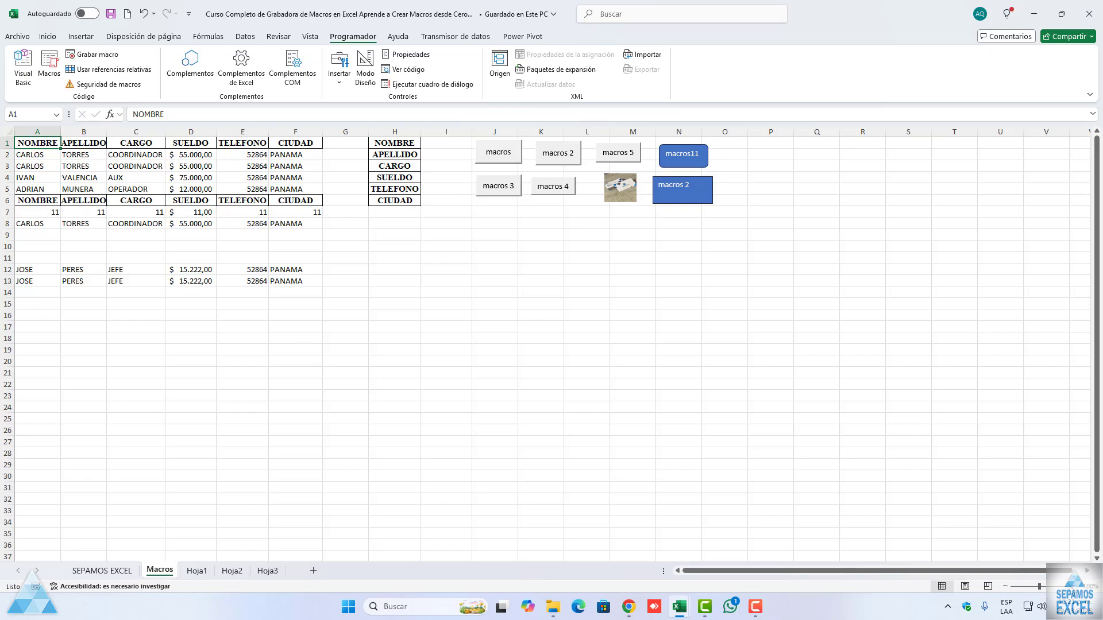
click(1073, 587)
click(1072, 587)
click(1072, 587)
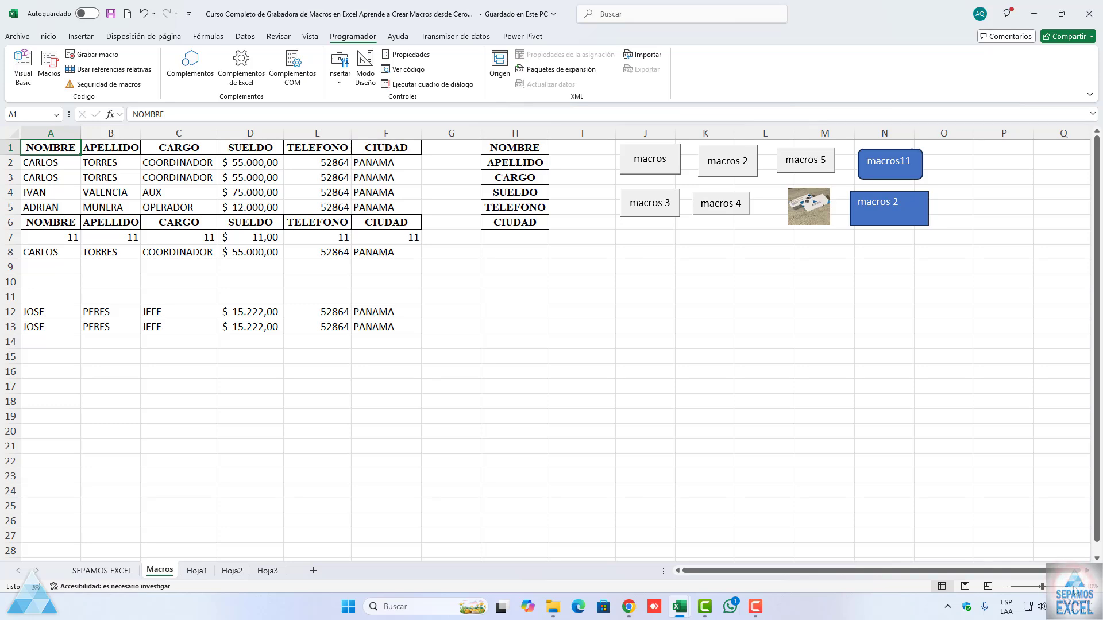
click(1072, 586)
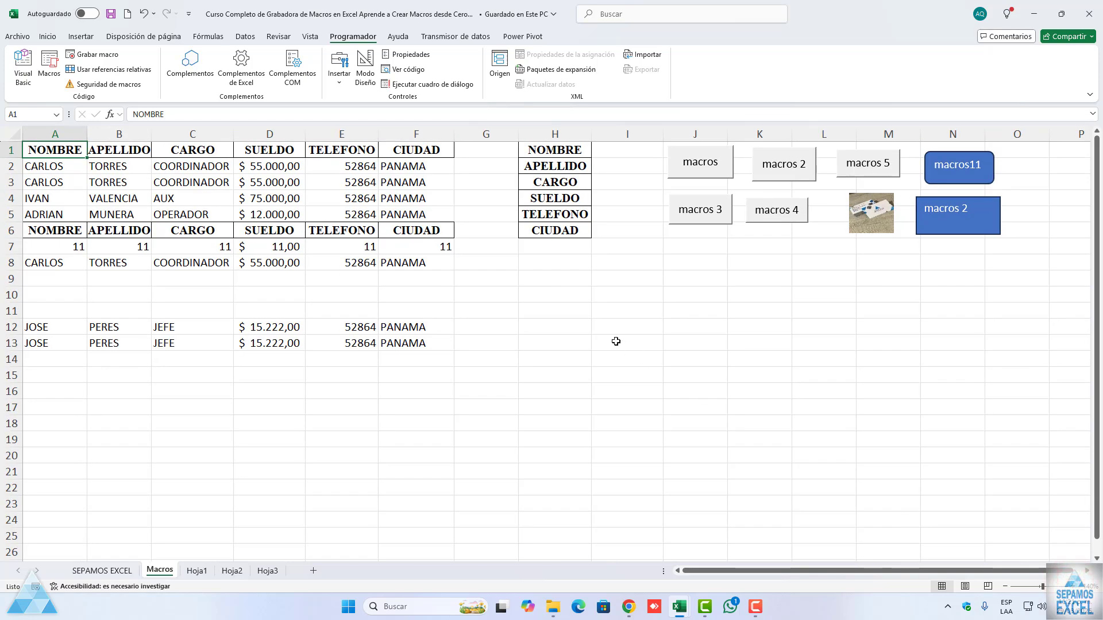
Step: Open the list of macros from all open workbooks and move the dialog away from the data table
click(50, 73)
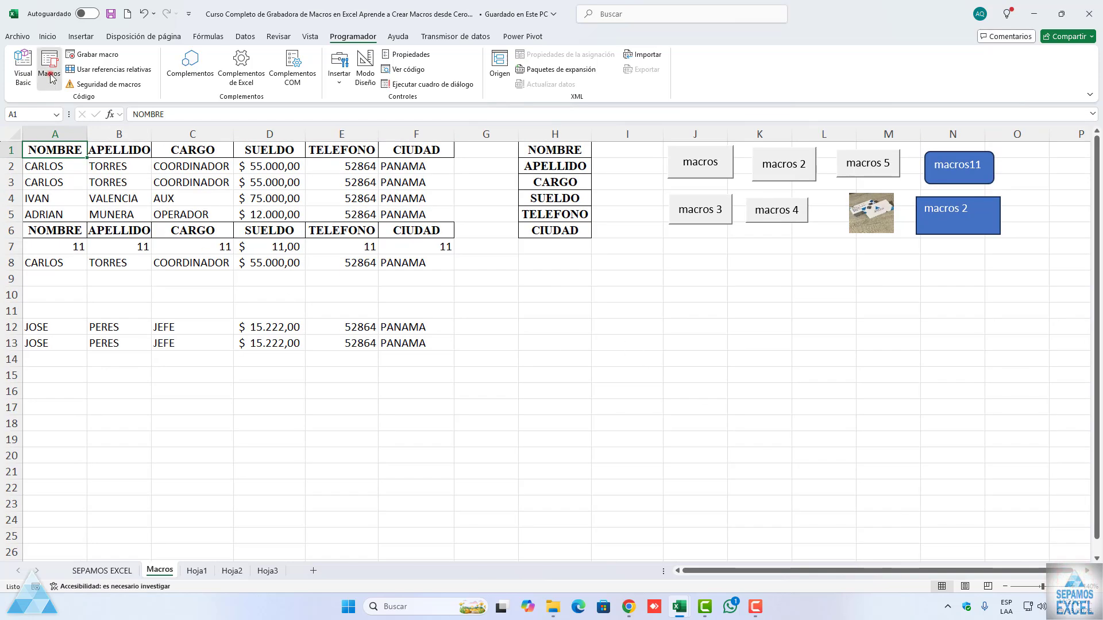
drag(339, 265, 620, 268)
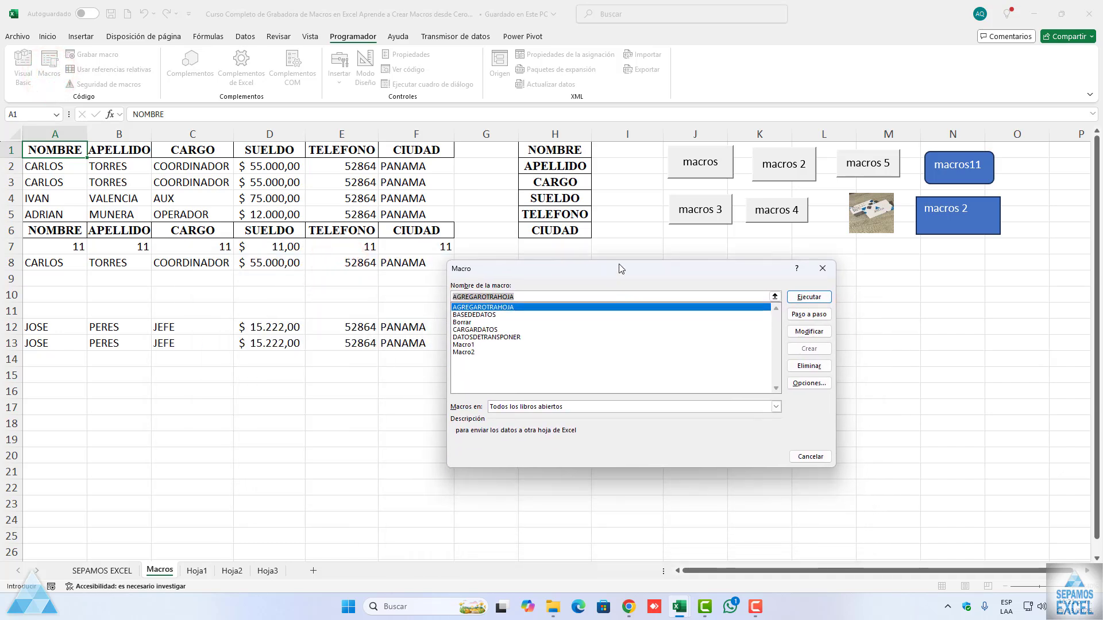